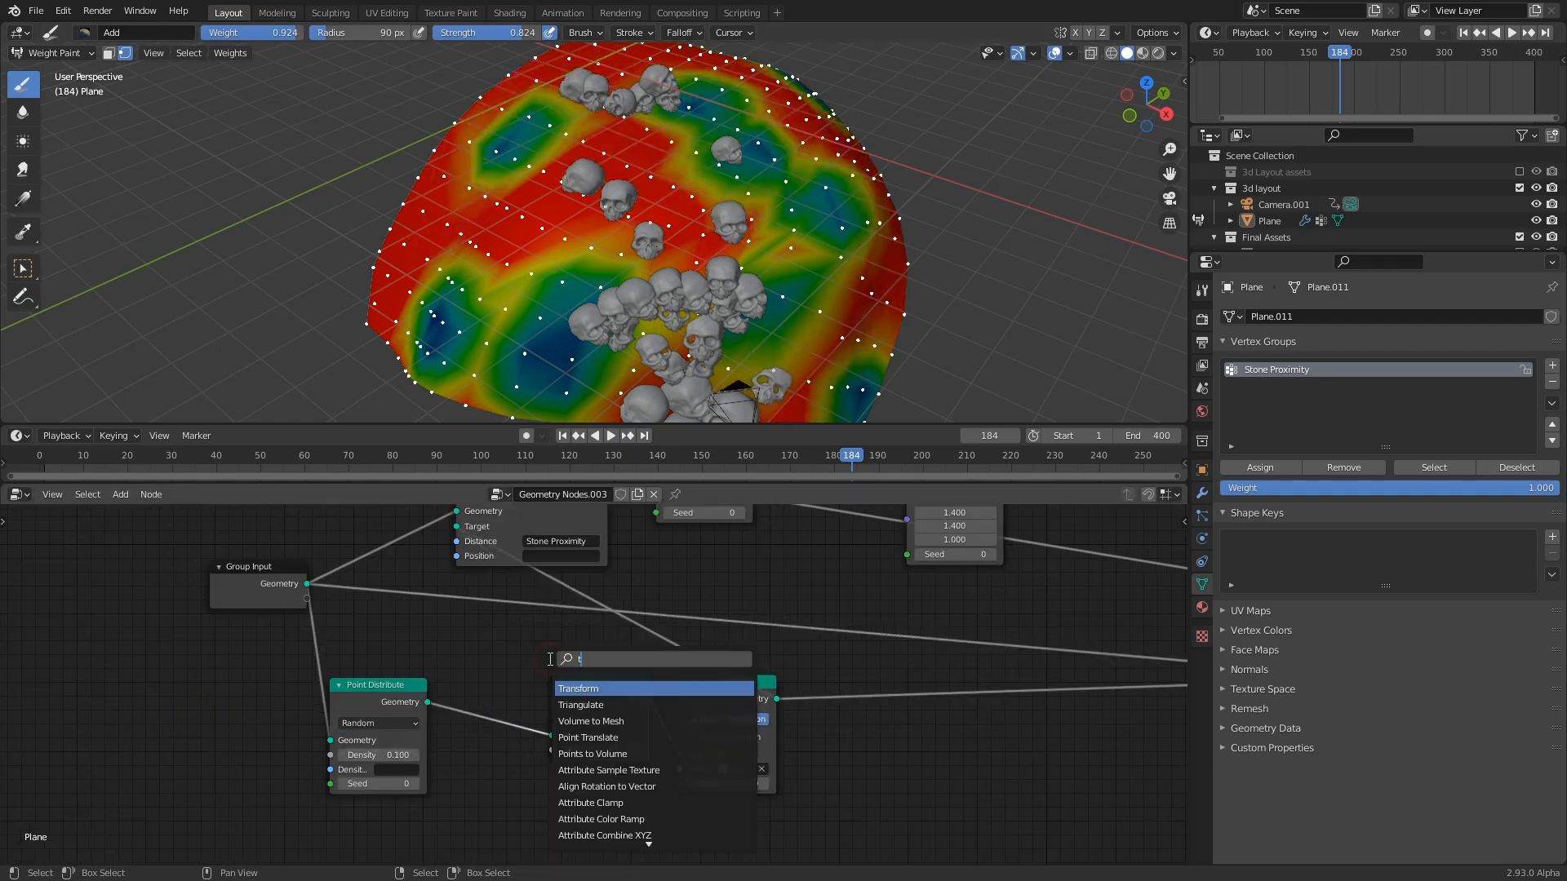
- Insert an Attribute Map Range node after the Attribute Proximity node, before the Point Distribute node
middle_click_drag(702, 269, 694, 245)
scroll(933, 682, "down", 1)
scroll(466, 632, "up", 1)
middle_click_drag(189, 631, 467, 632)
key("shift+a")
left_click(536, 694)
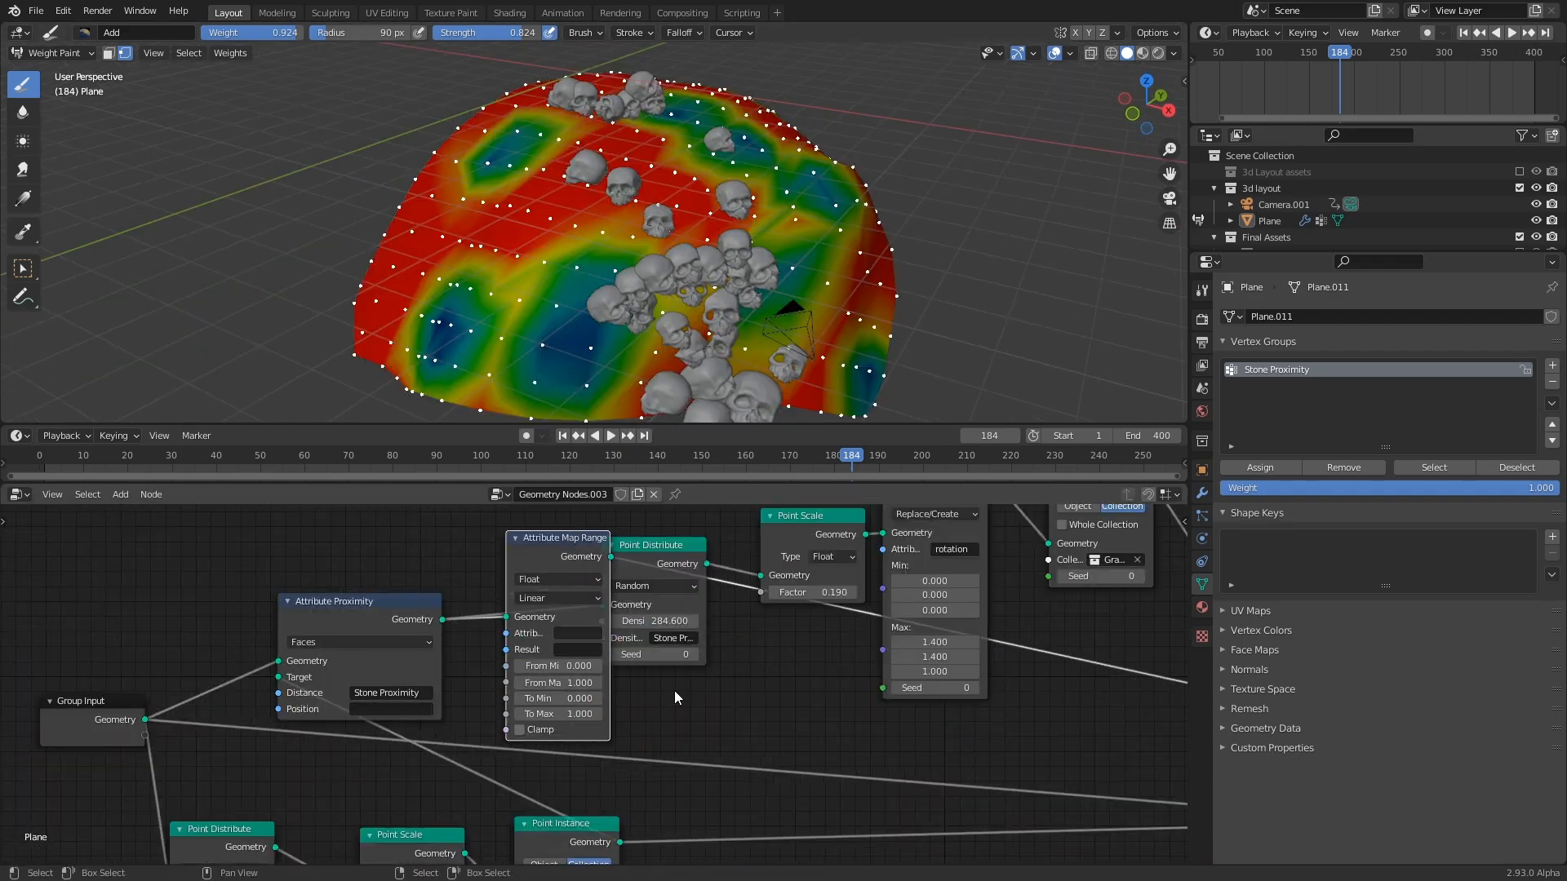
left_click(547, 522)
- Use Stone Proximity as both the attribute and the result of the Attribute Map Range node, and adjust its range values
scroll(594, 657, "up", 3)
key("ctrl+v")
key("ctrl+v")
left_click_drag(805, 567, 864, 577)
middle_click_drag(864, 577, 872, 610)
left_click_drag(644, 710, 678, 710)
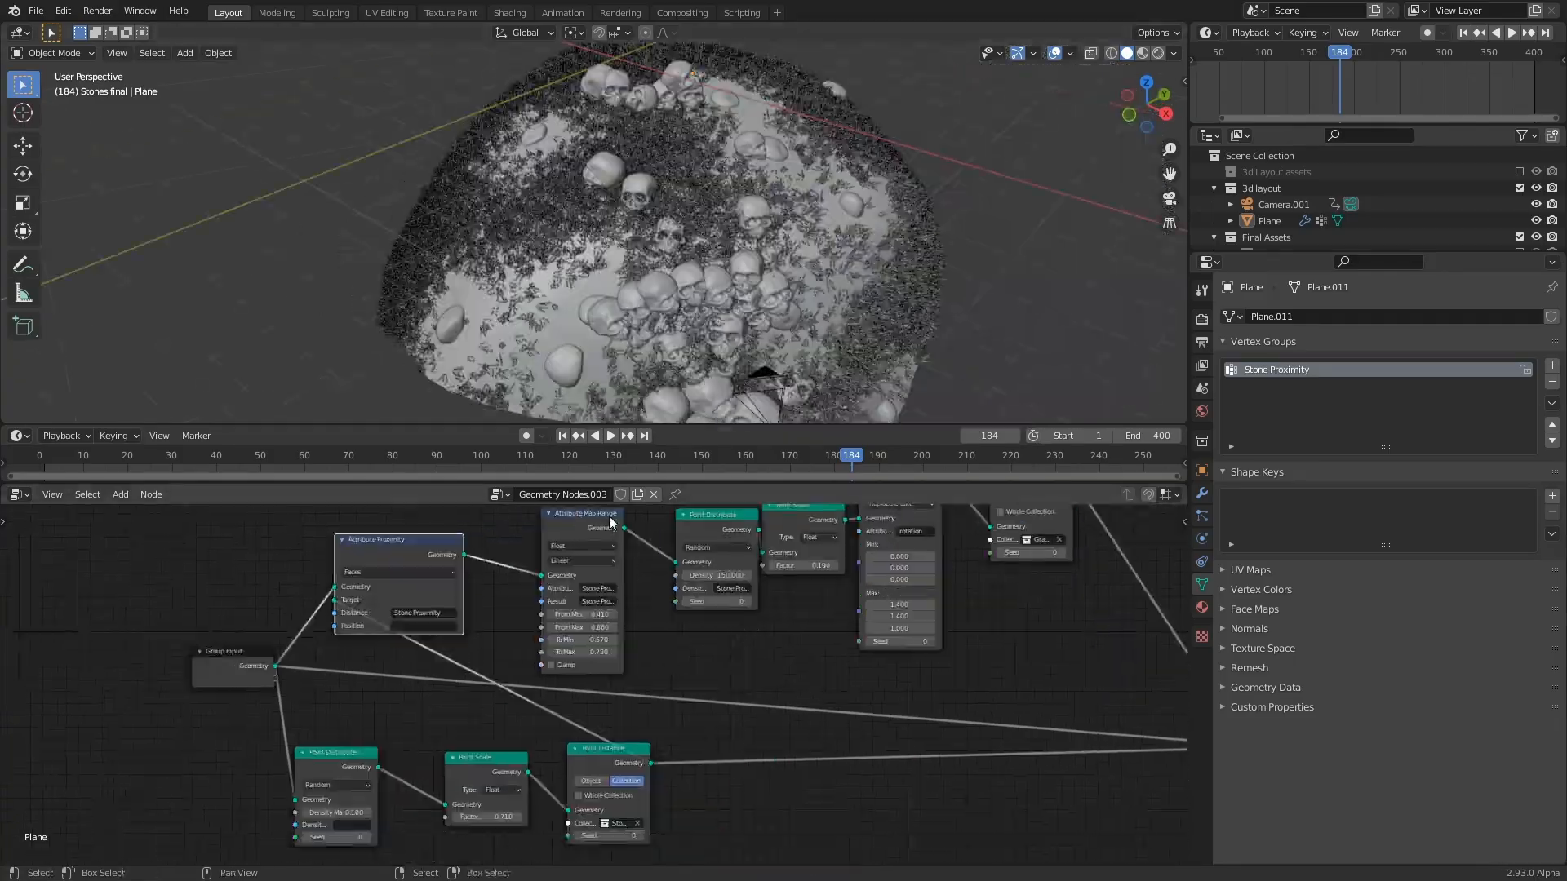
- Inspect how the grass is distributed around the stones and skulls on the mound
middle_click_drag(610, 517, 570, 520)
middle_click_drag(746, 266, 746, 213)
scroll(745, 266, "up", 4)
scroll(745, 266, "down", 4)
scroll(602, 586, "down", 2)
left_click_drag(602, 586, 567, 559)
scroll(720, 177, "up", 4)
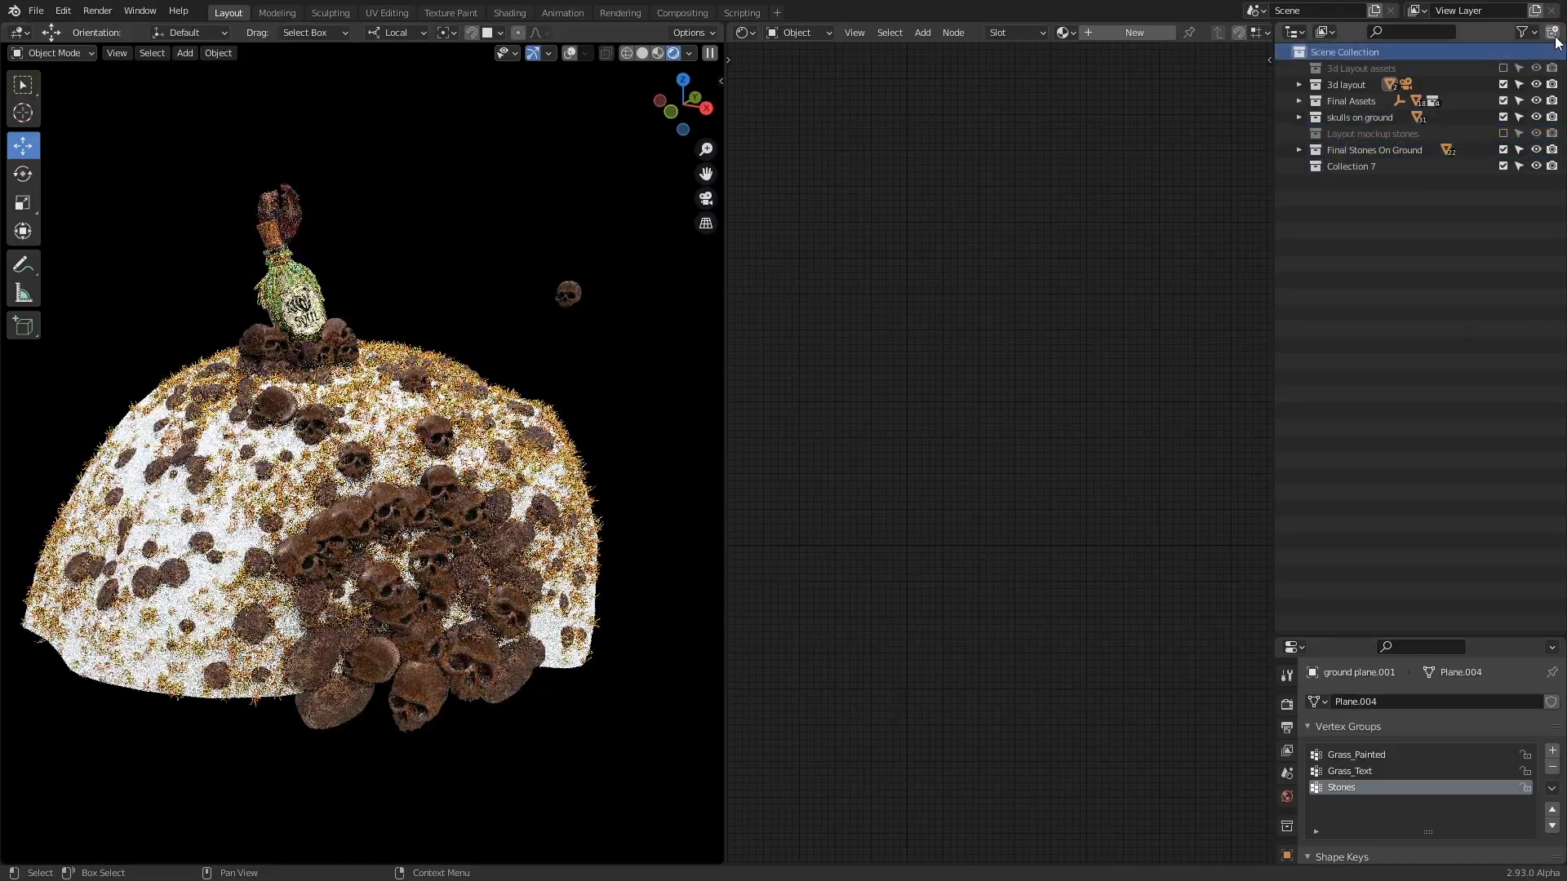
- Show the viewport overlays and give the area light's emission a pale warm-yellow colour
left_click(570, 52)
left_click(1438, 634)
left_click(1480, 663)
left_click(1447, 496)
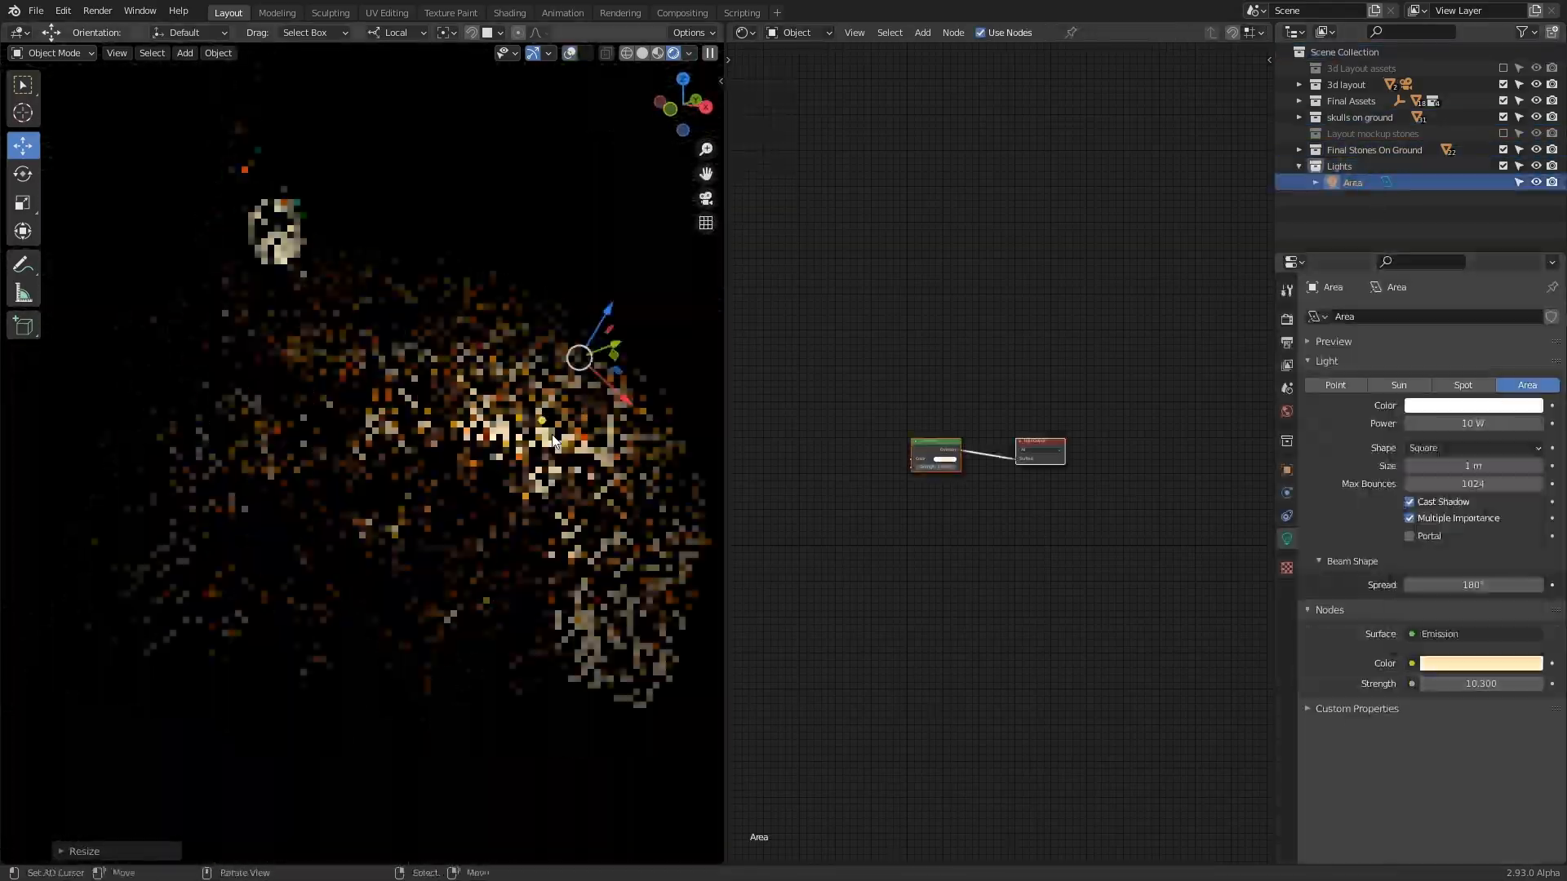
- Duplicate the area light, scale the copy and open its emission colour
key("shift+d")
key("shift+d")
key("s")
left_click(1480, 663)
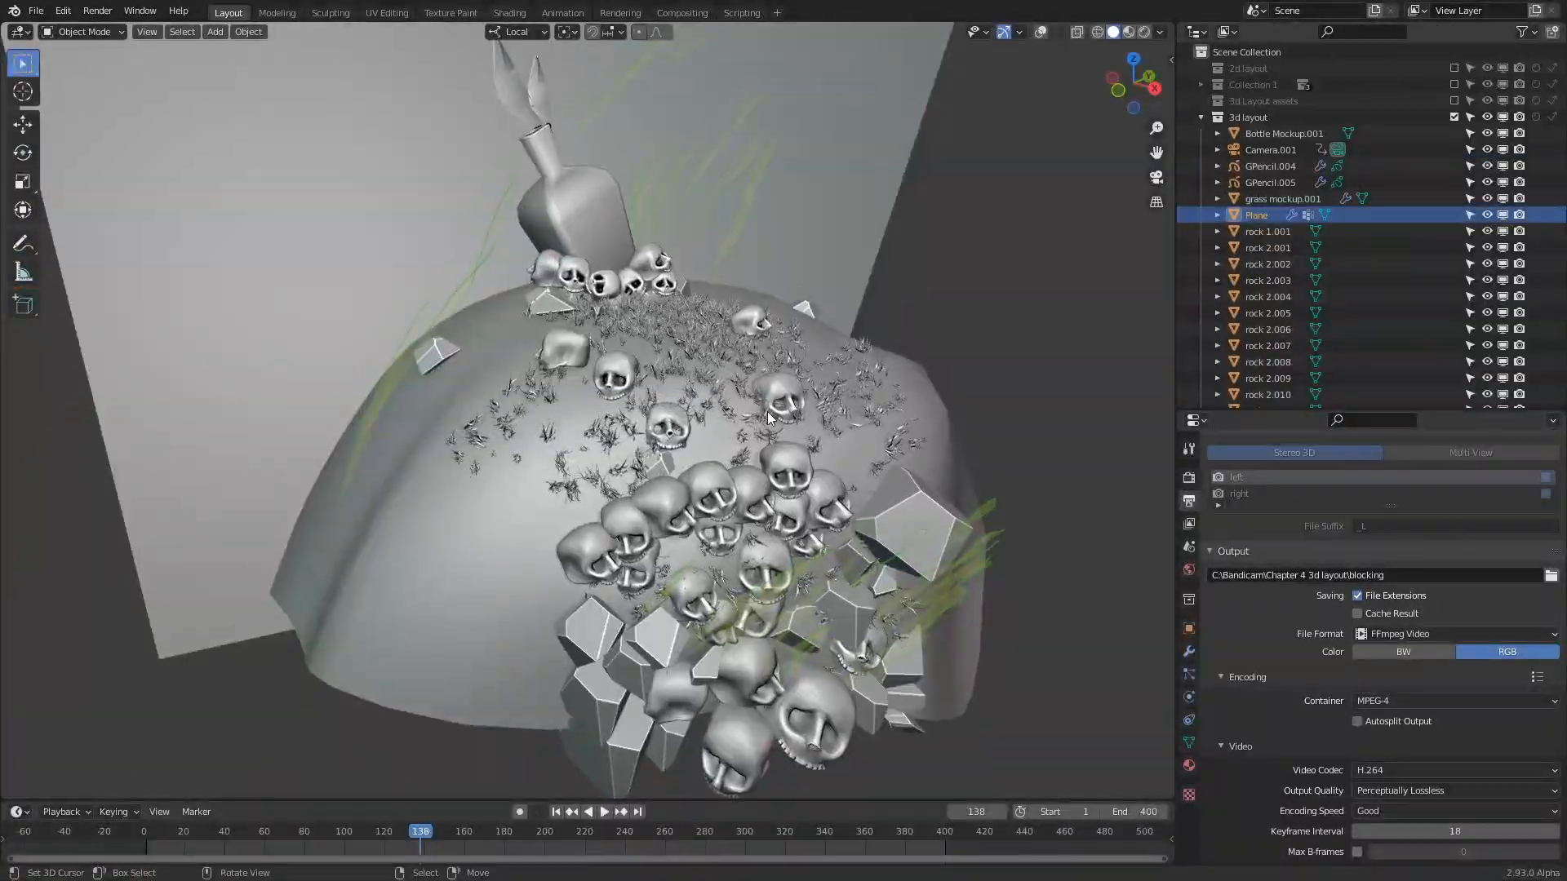
- Delete the large background plane and the two grease pencil sketches GPencil.004 and GPencil.005
middle_click_drag(759, 408, 728, 359)
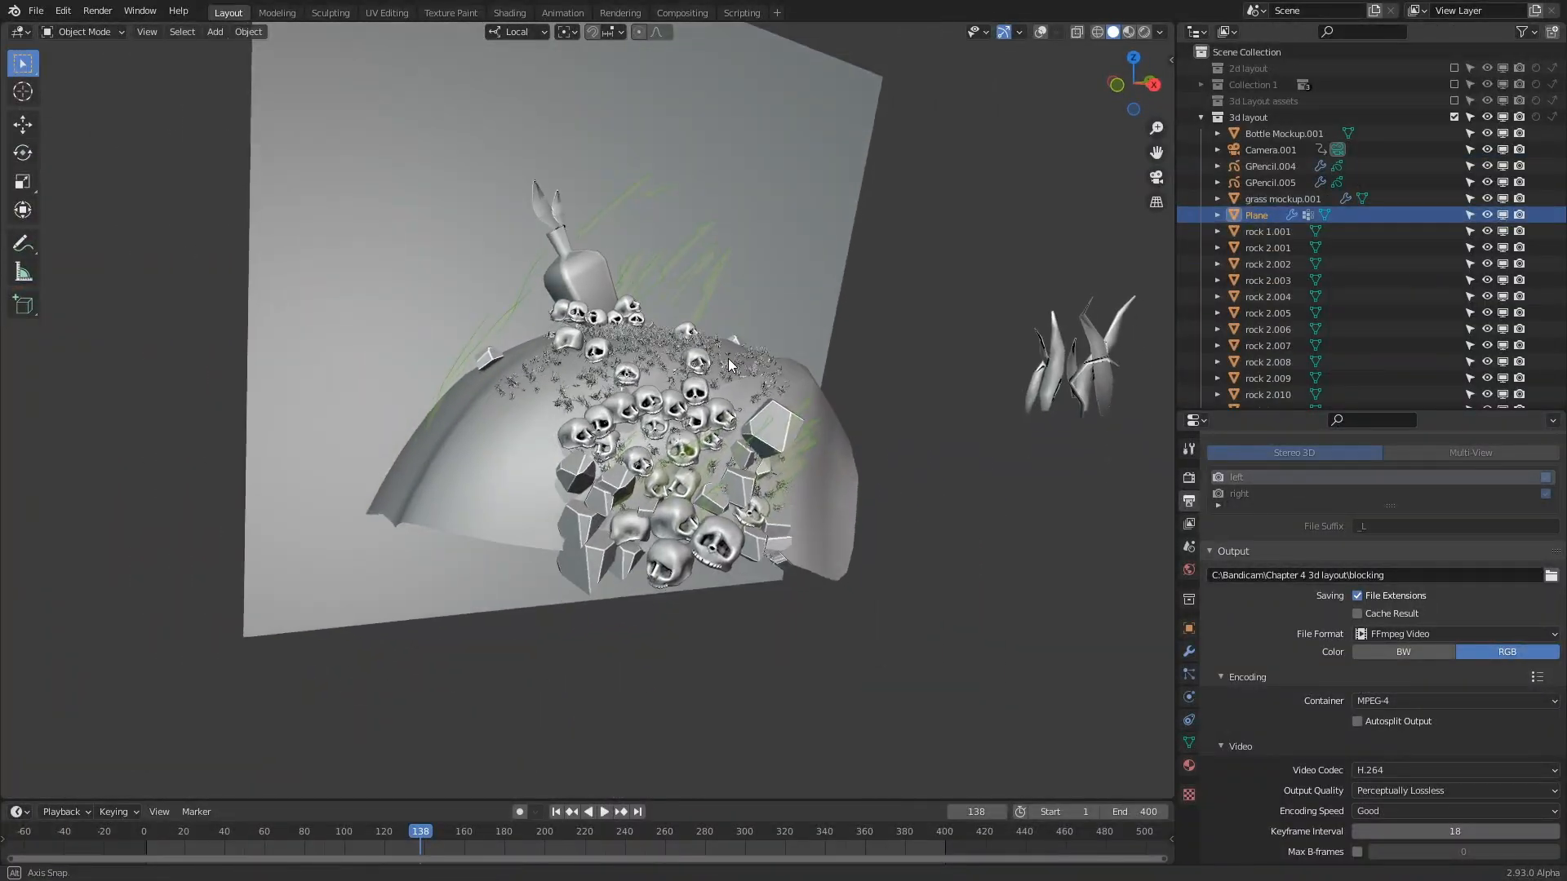
right_click(744, 236)
key("Delete")
middle_click_drag(738, 305, 687, 271)
right_click(687, 271)
key("Delete")
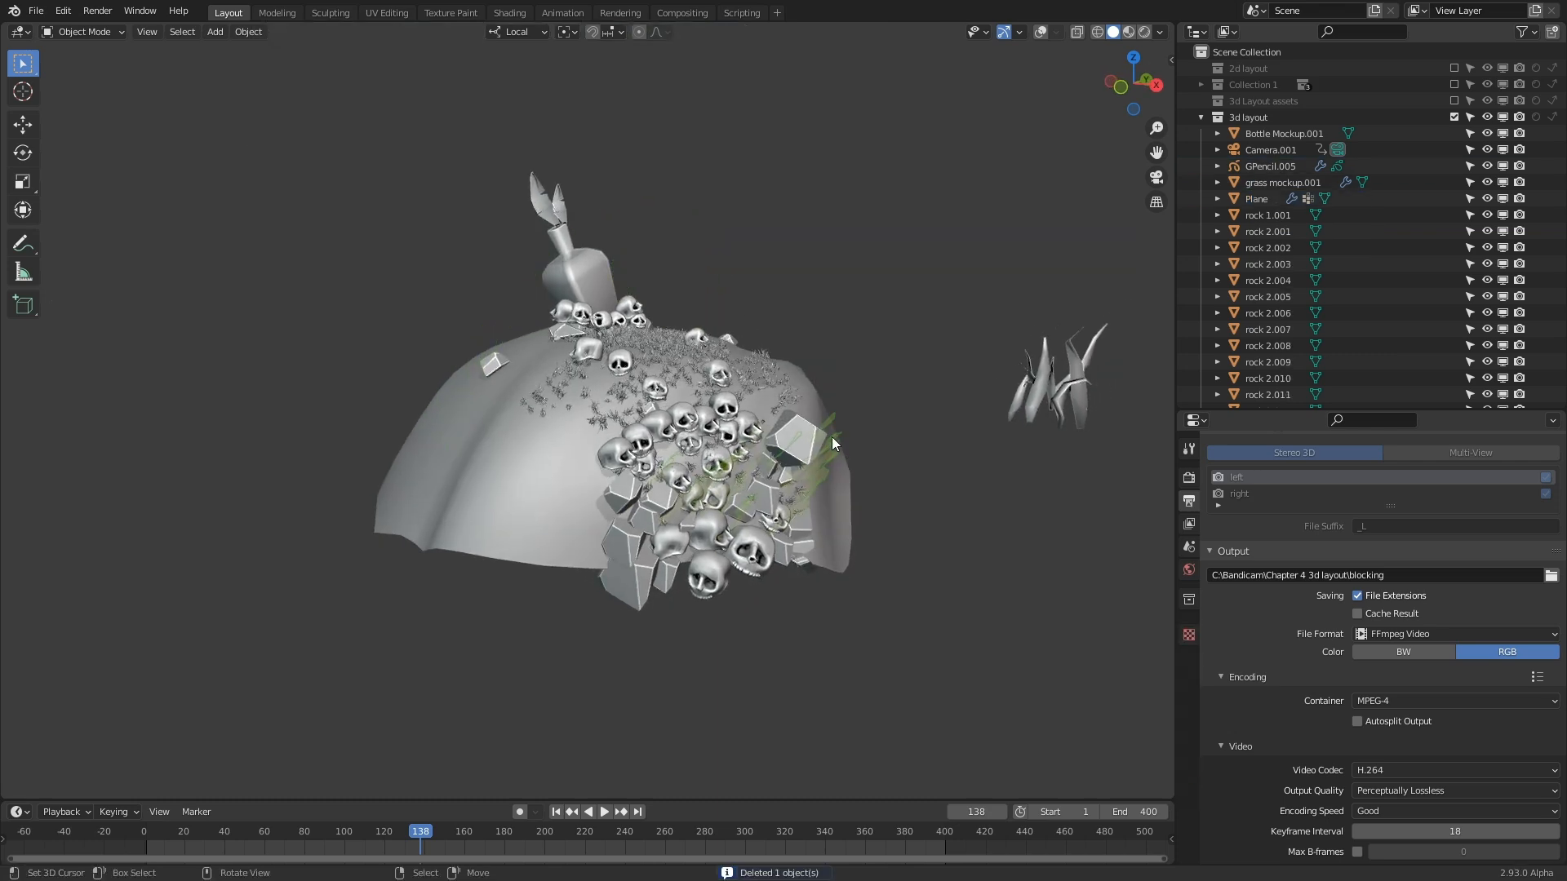
right_click(823, 457)
middle_click_drag(875, 462, 874, 457)
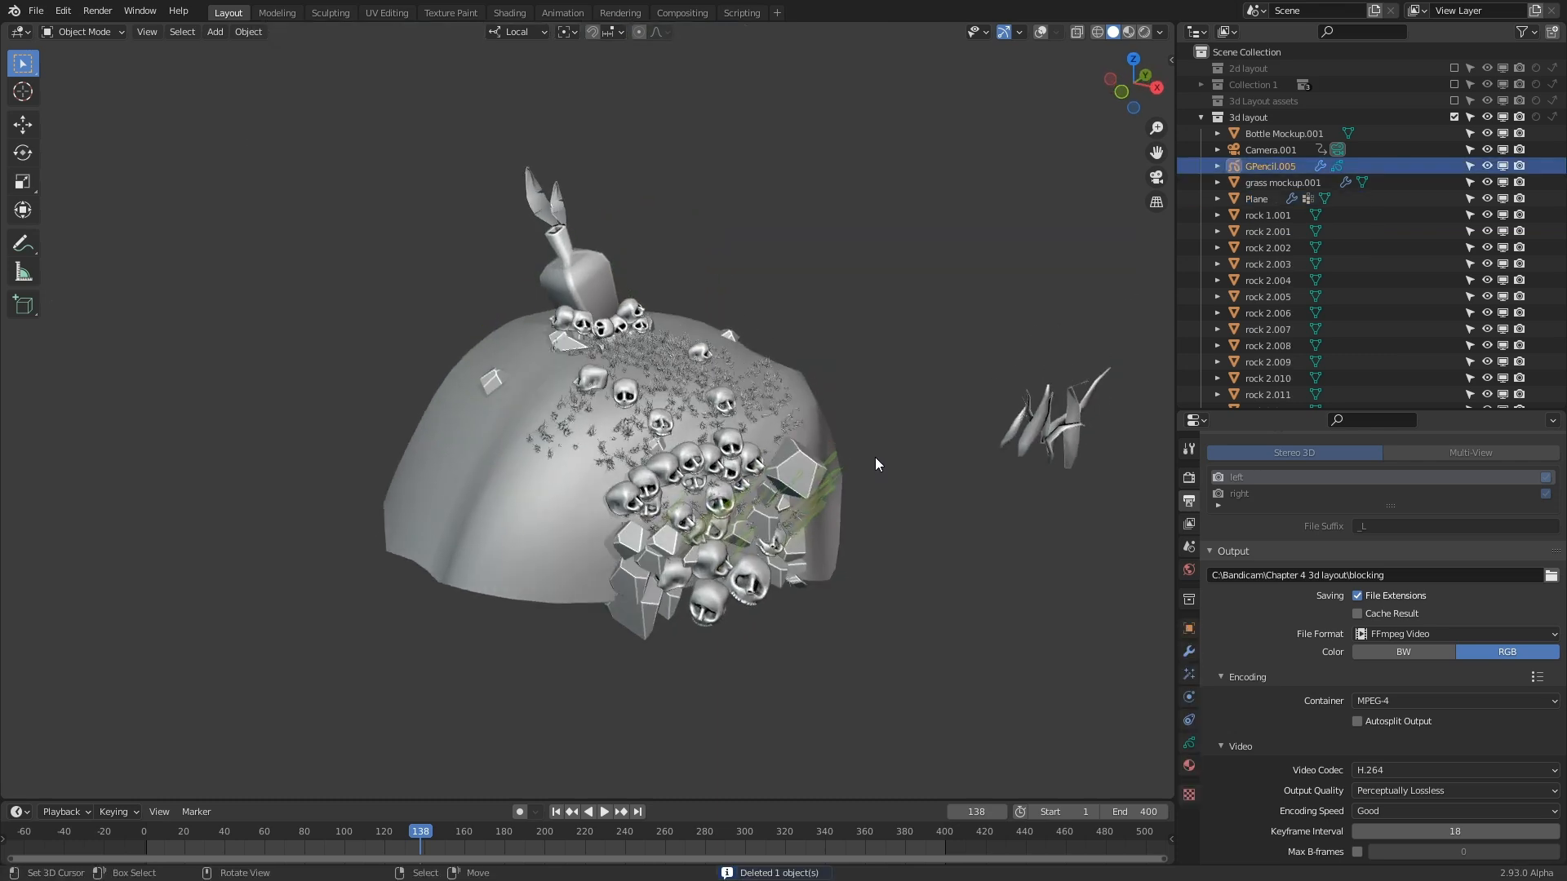
key("Delete")
mouse_move(758, 466)
middle_mouse_down()
mouse_move(692, 495)
mouse_move(738, 473)
middle_mouse_up()
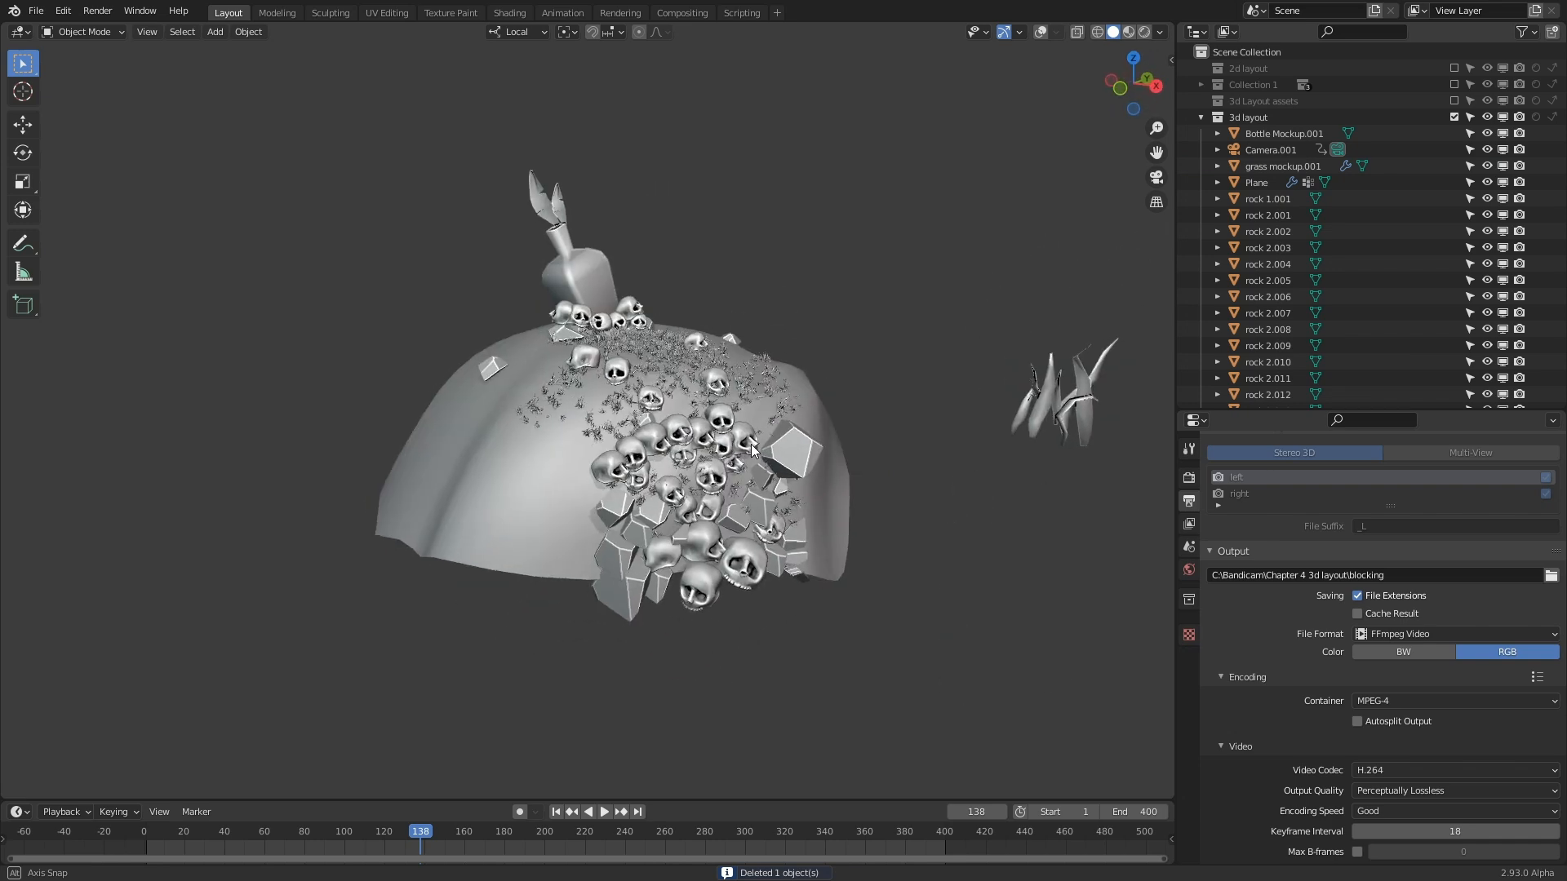
- Enable the 3d Layout assets collection and move all its objects along the Y axis, away from the mound
scroll(1436, 294, "down", 5)
middle_click_drag(812, 368, 833, 396)
scroll(1306, 163, "up", 5)
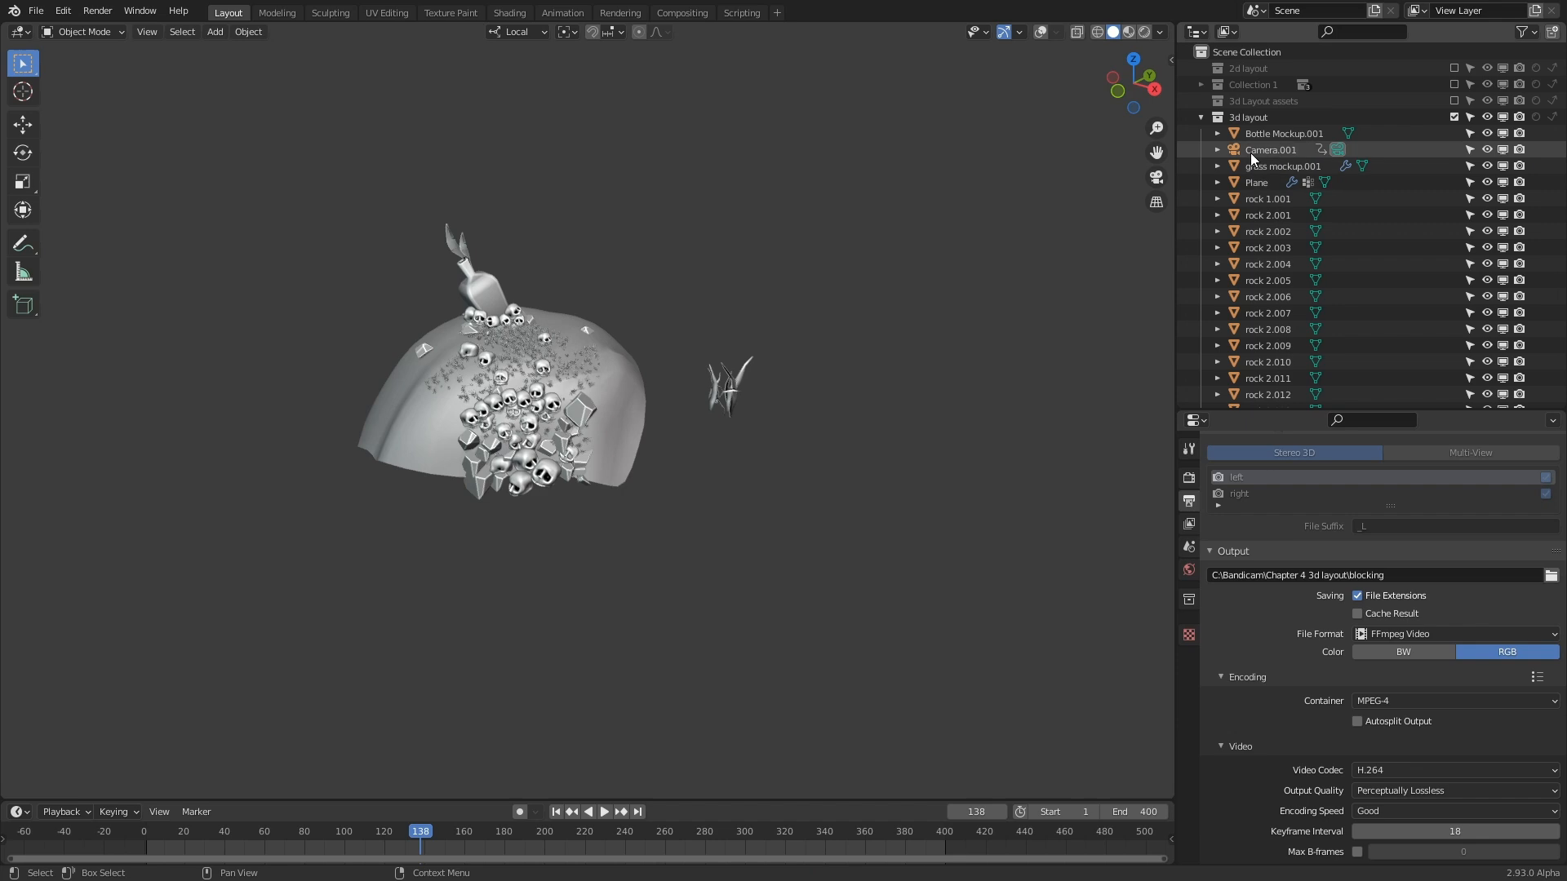
left_click(1454, 100)
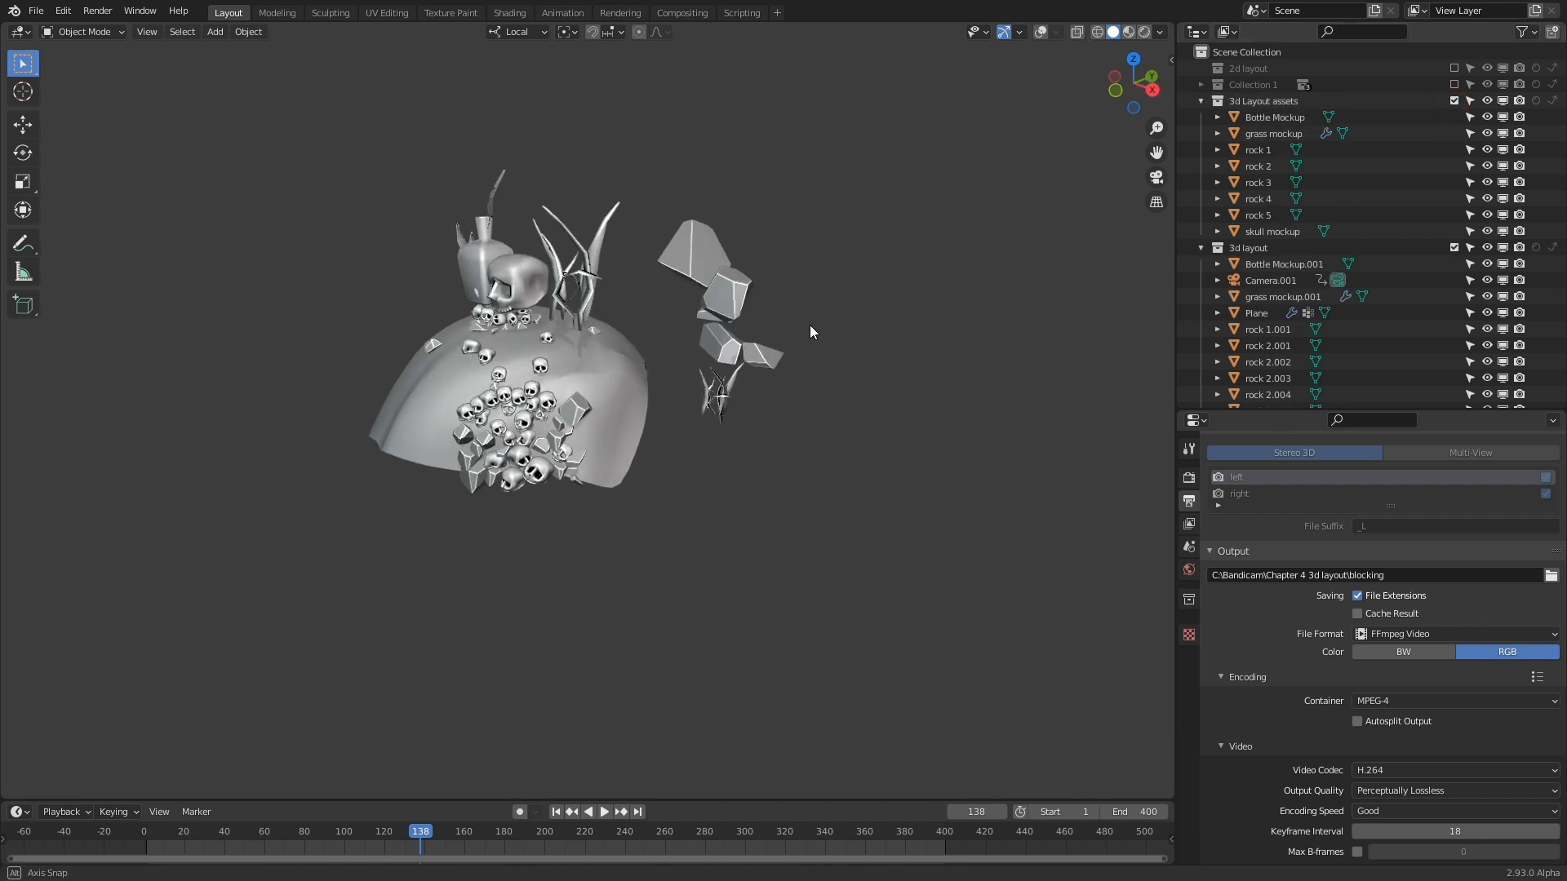
right_click(1265, 101)
left_click(1157, 231)
key("shift+alt+z")
key("g")
key("x")
key("x")
key("y")
left_click(990, 286)
- Select the small grass clump grass mockup.001 and repeat the same move on it
left_click(703, 398)
key("shift+r")
middle_click_drag(641, 423, 829, 295)
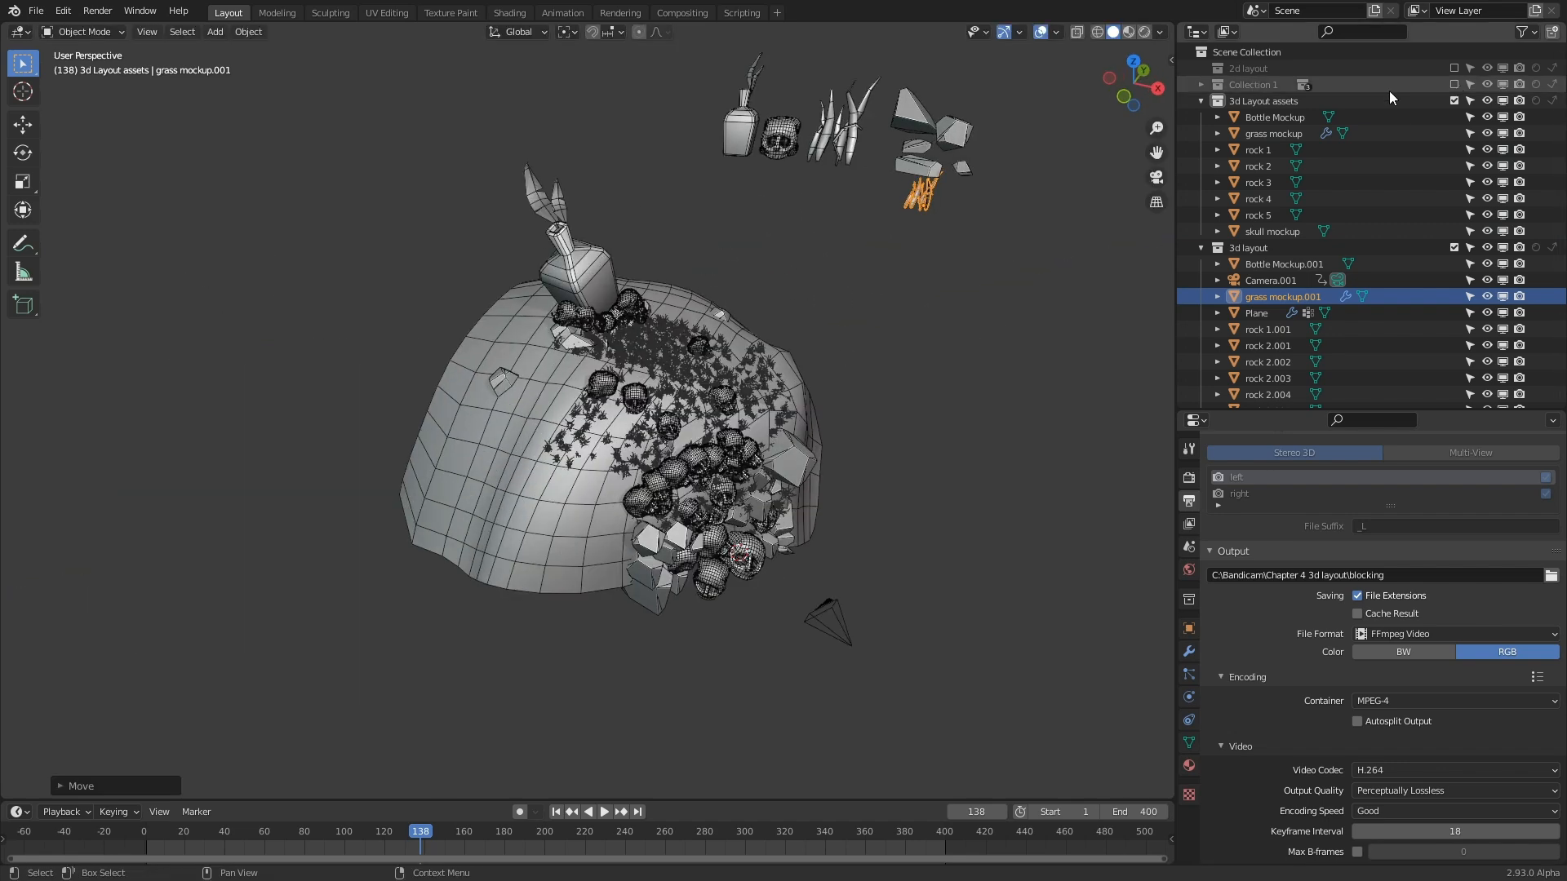
- Enable Collection 1 and 2d layout and delete both collections together with their hierarchy
left_click(1455, 84)
right_click(1261, 85)
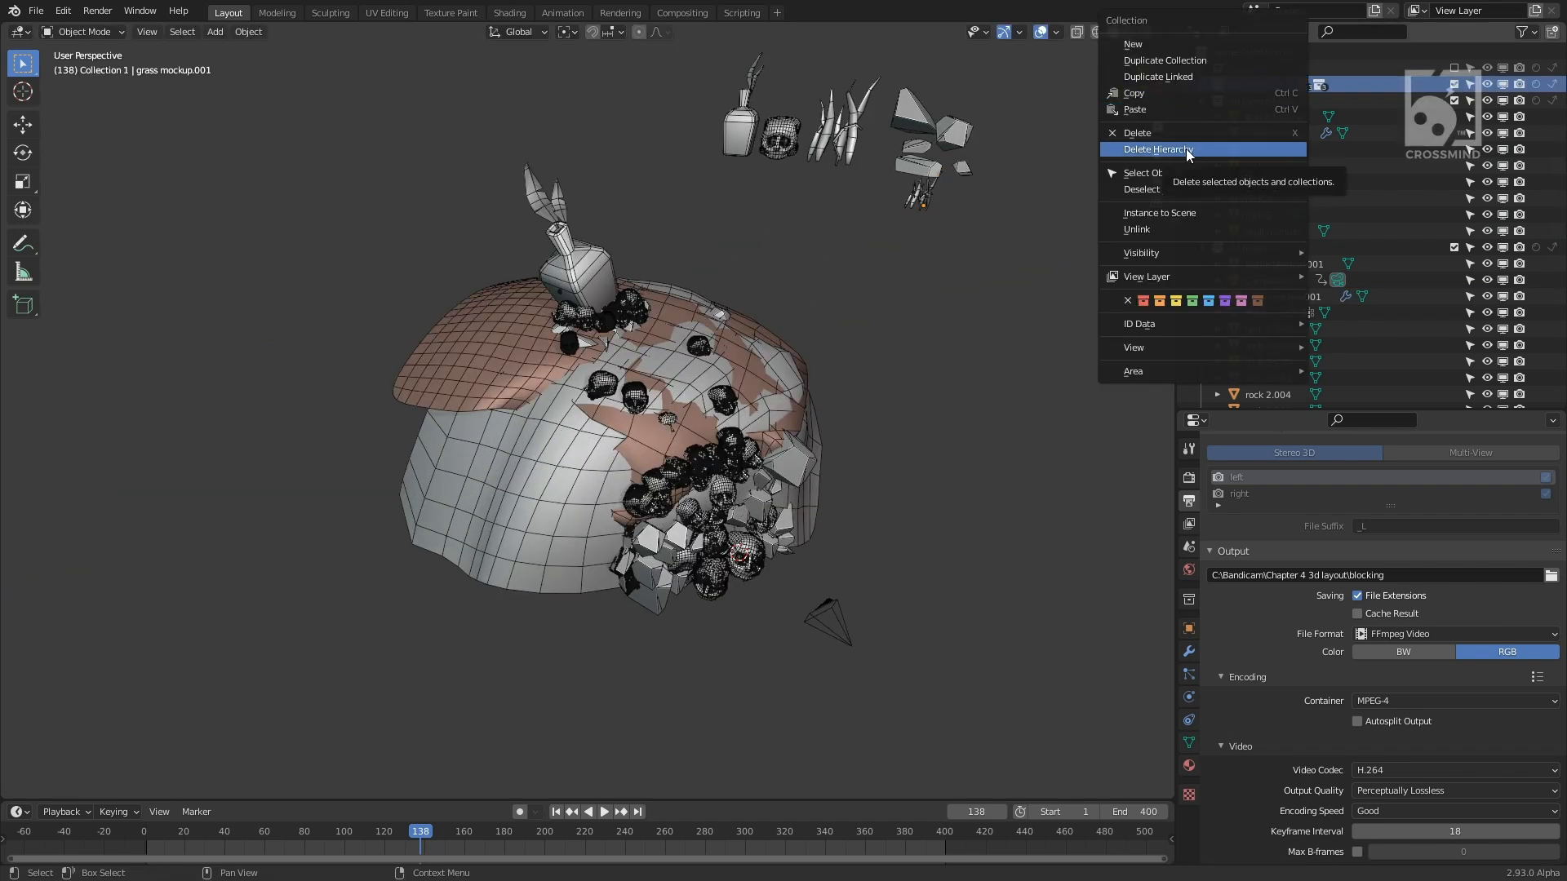
left_click(1187, 148)
left_click(1454, 68)
right_click(1262, 68)
left_click(1188, 147)
- Move grass mockup.001 into the 3d Layout assets collection
middle_click_drag(898, 343, 849, 302)
scroll(1379, 301, "down", 12)
scroll(1379, 301, "up", 12)
left_click(1189, 78)
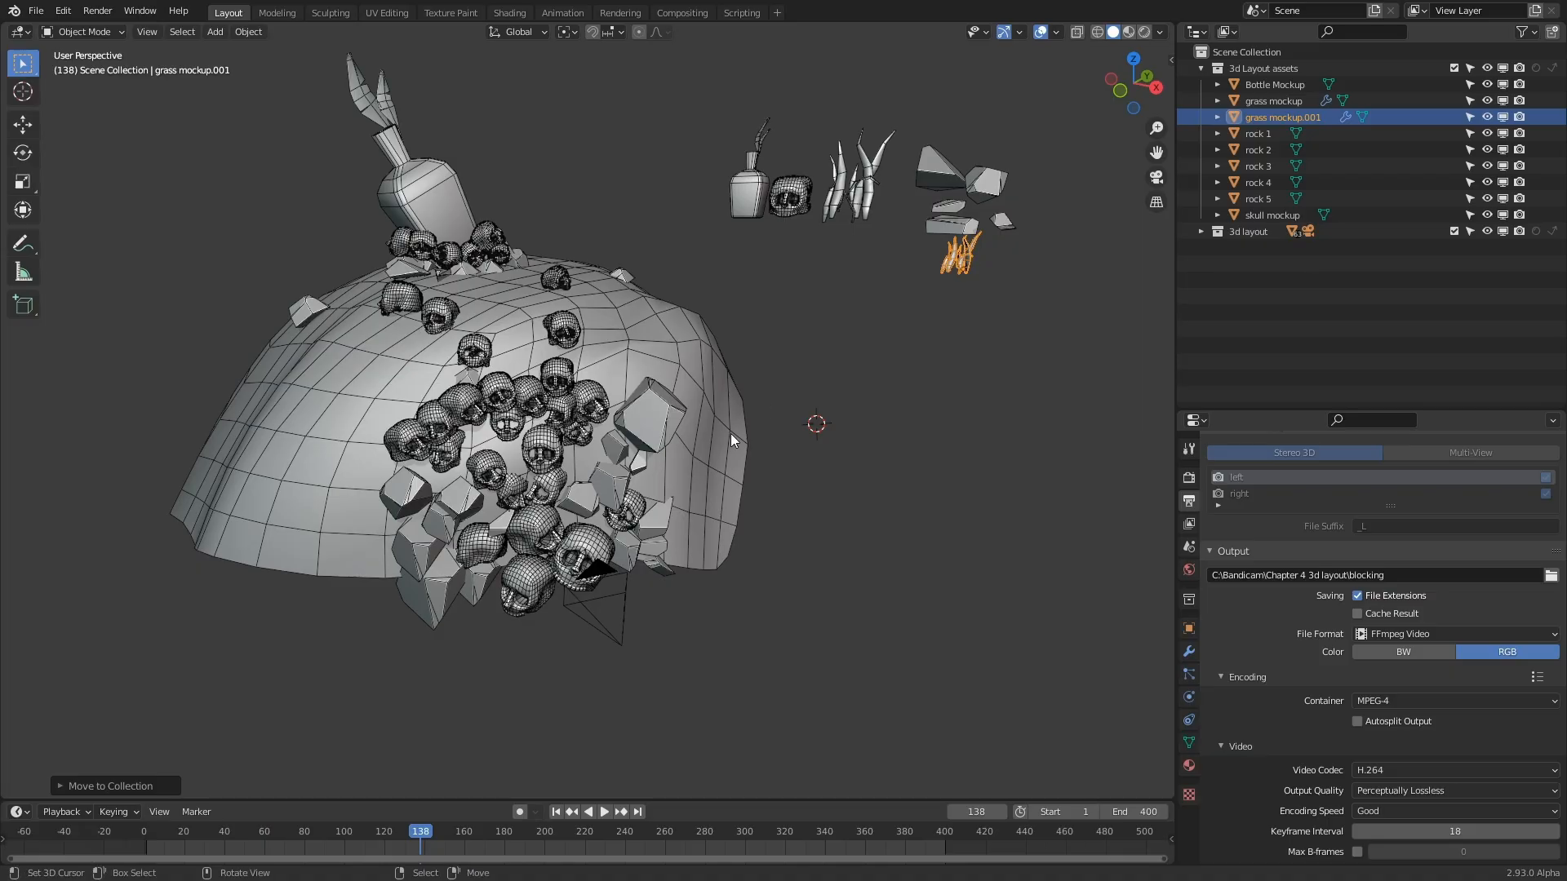
middle_click_drag(731, 434, 718, 426)
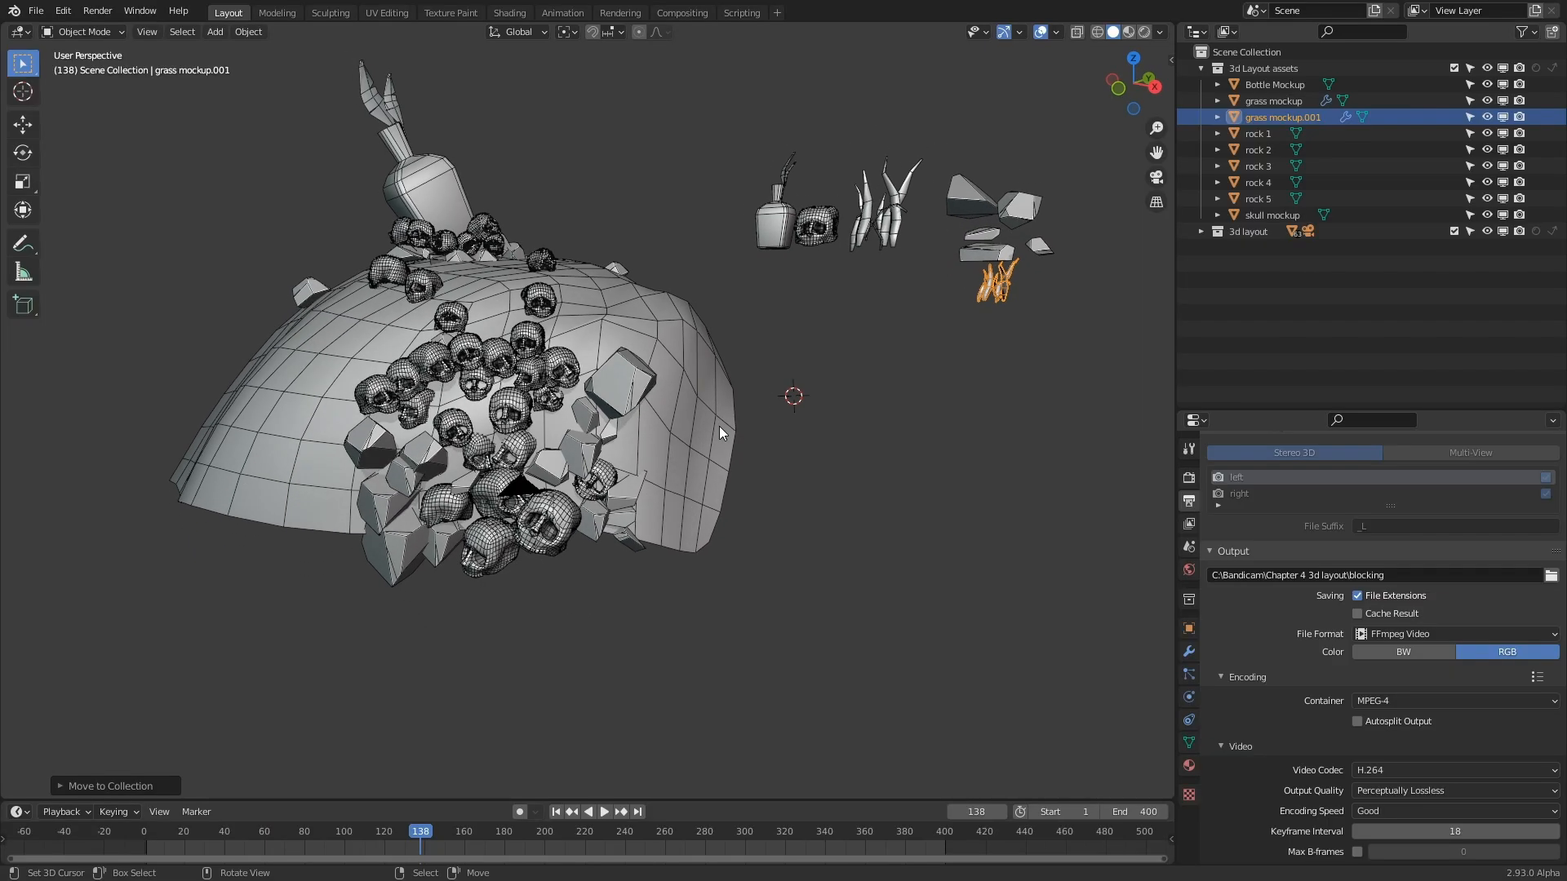
- Switch to the Blender file with the final skull, show the overlays and remove the skull's Multires modifier
key("alt+Tab")
key("alt+Tab")
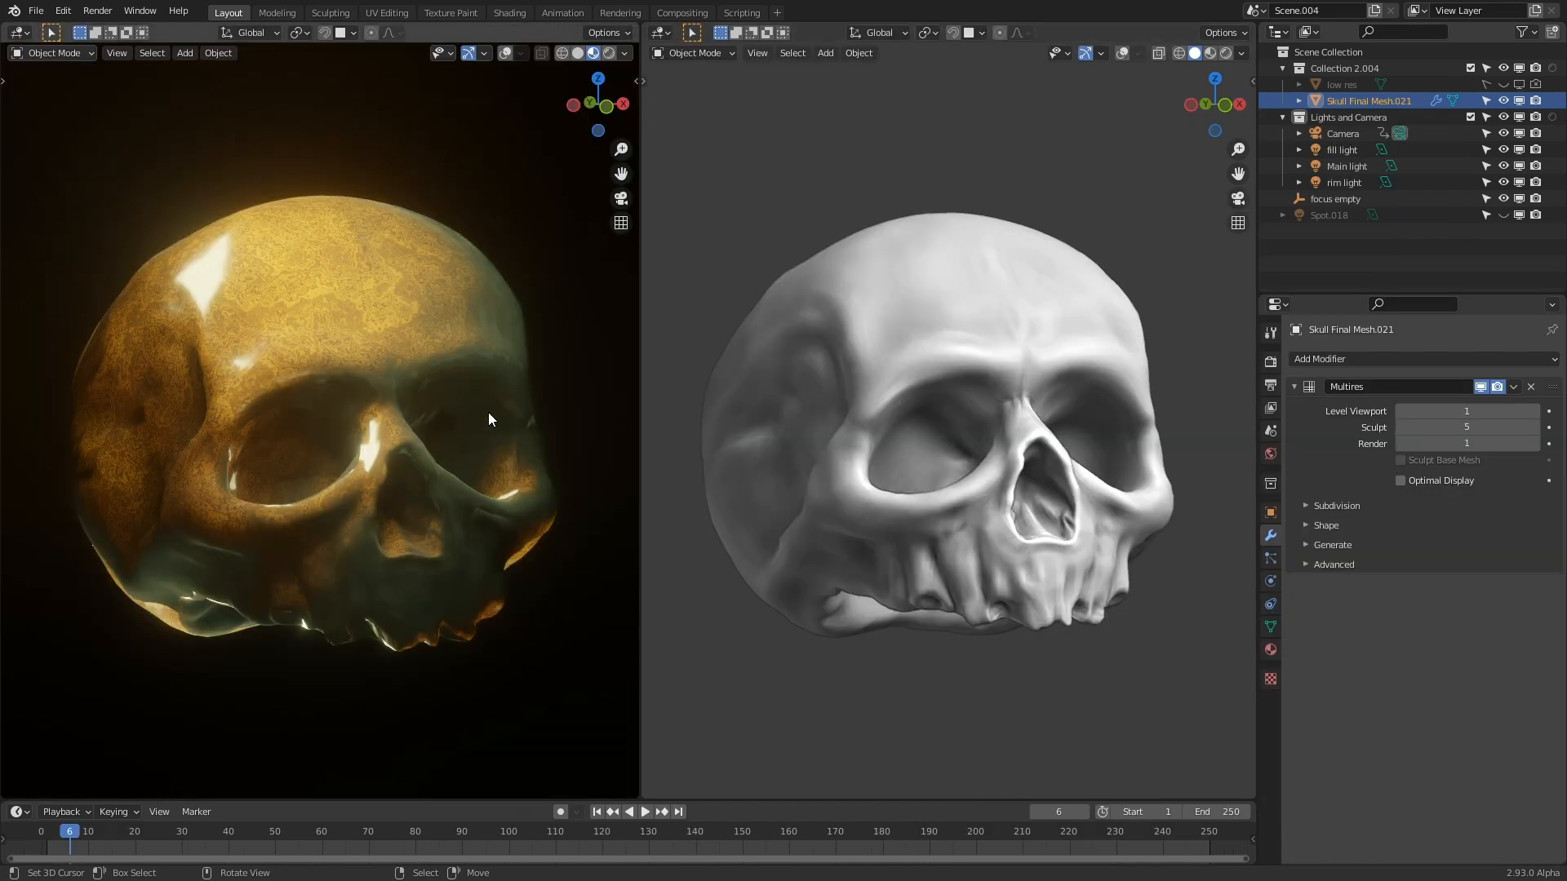
left_click(506, 52)
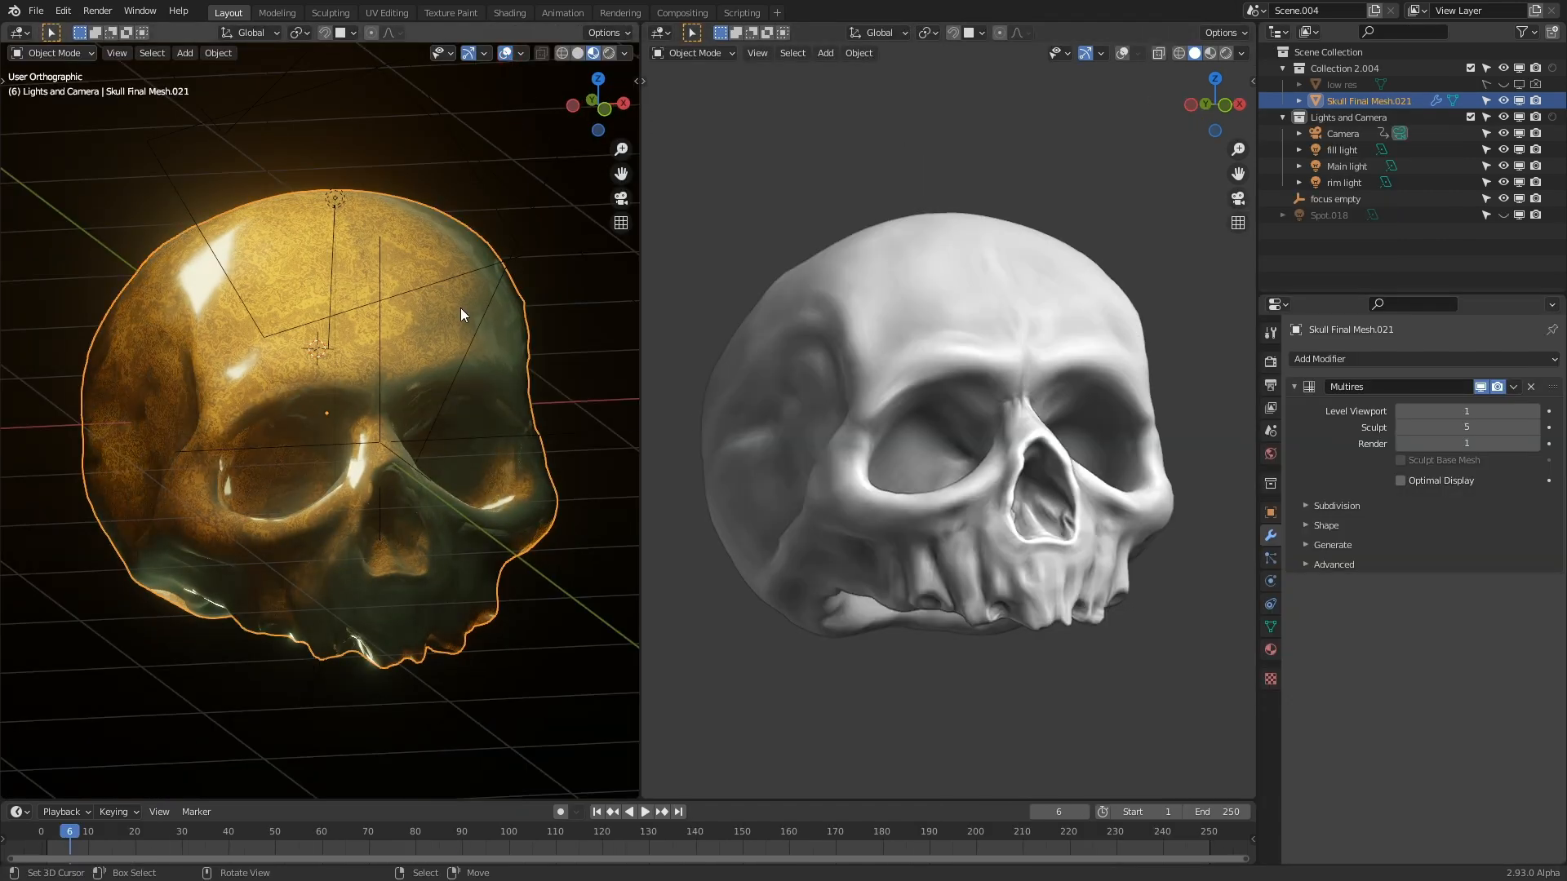
scroll(506, 407, "down", 4)
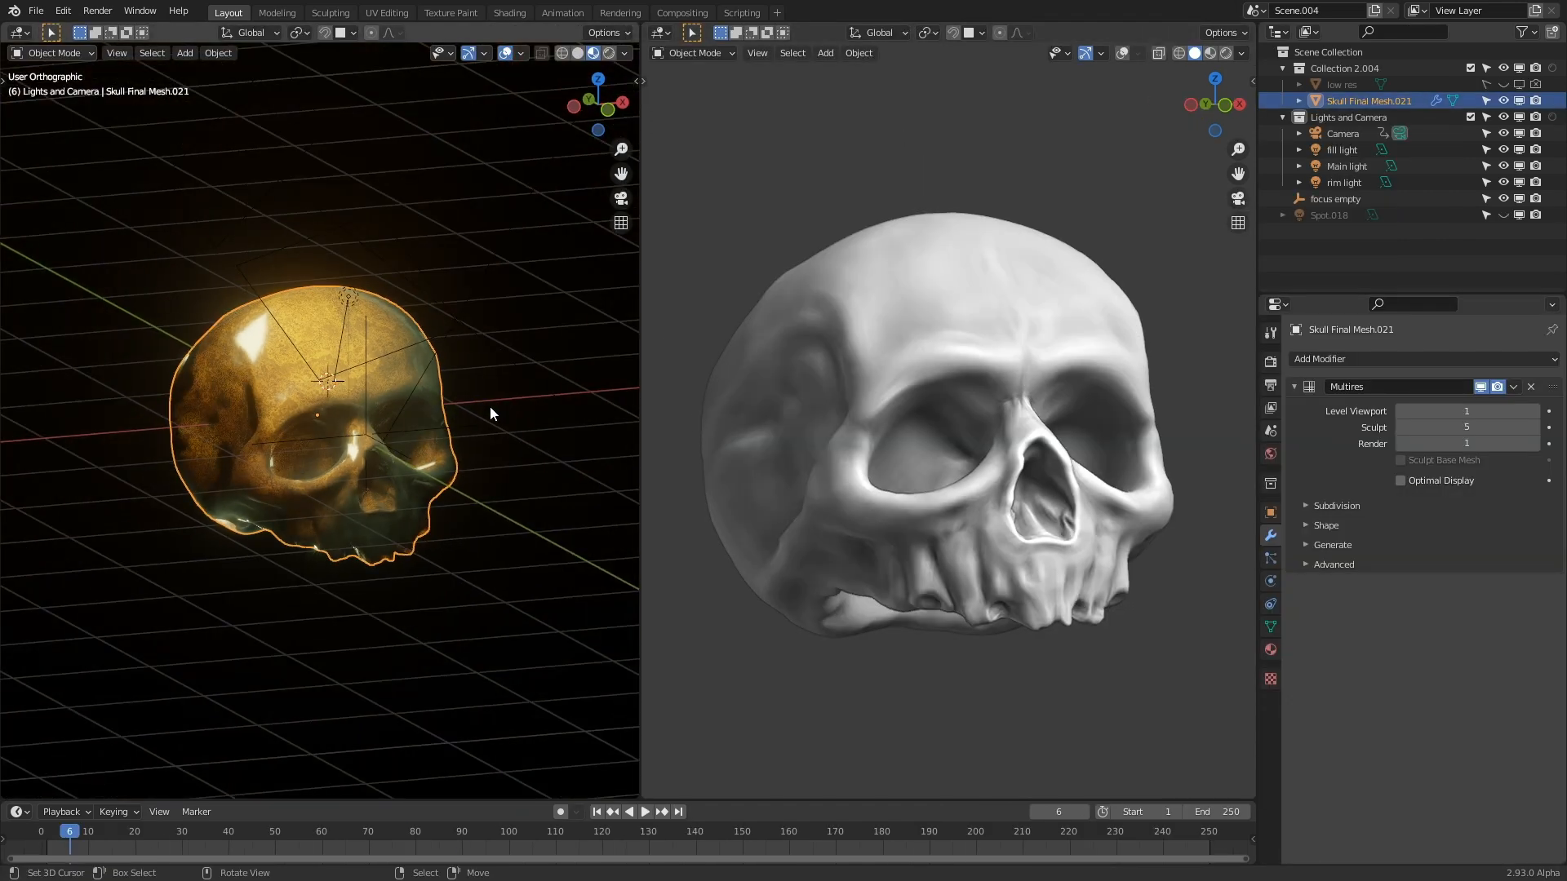
middle_click_drag(597, 320, 571, 423)
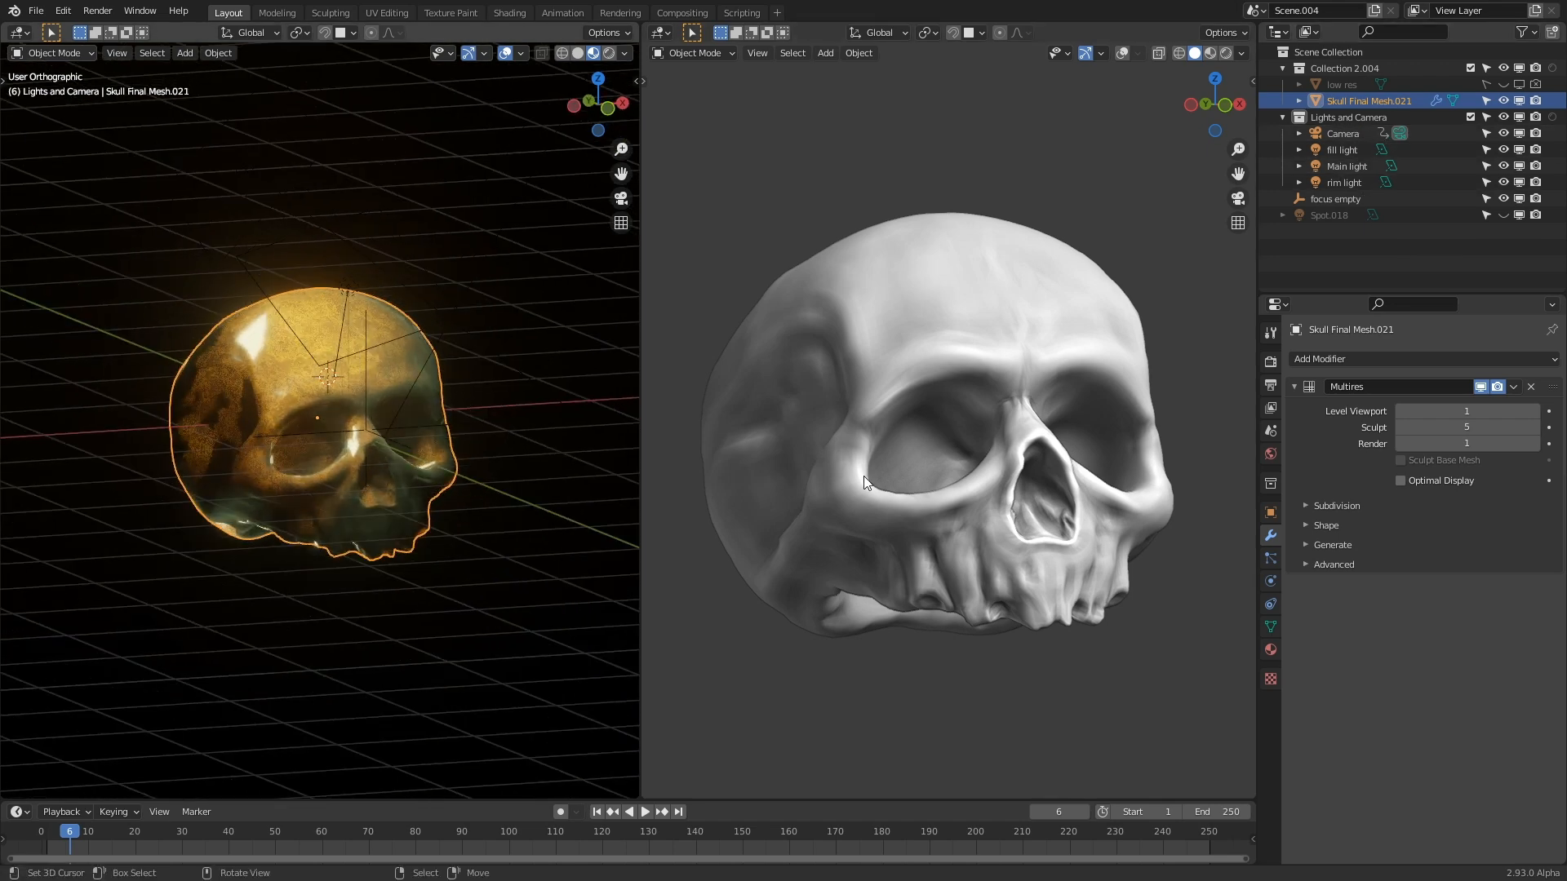
left_click(1530, 388)
mouse_move(367, 515)
middle_mouse_down()
mouse_move(326, 516)
mouse_move(367, 509)
middle_mouse_up()
scroll(326, 515, "up", 3)
- Copy the final skull mesh, switch to the layout file and paste it into the scene
right_click(561, 286)
left_click(512, 369)
key("ctrl+c")
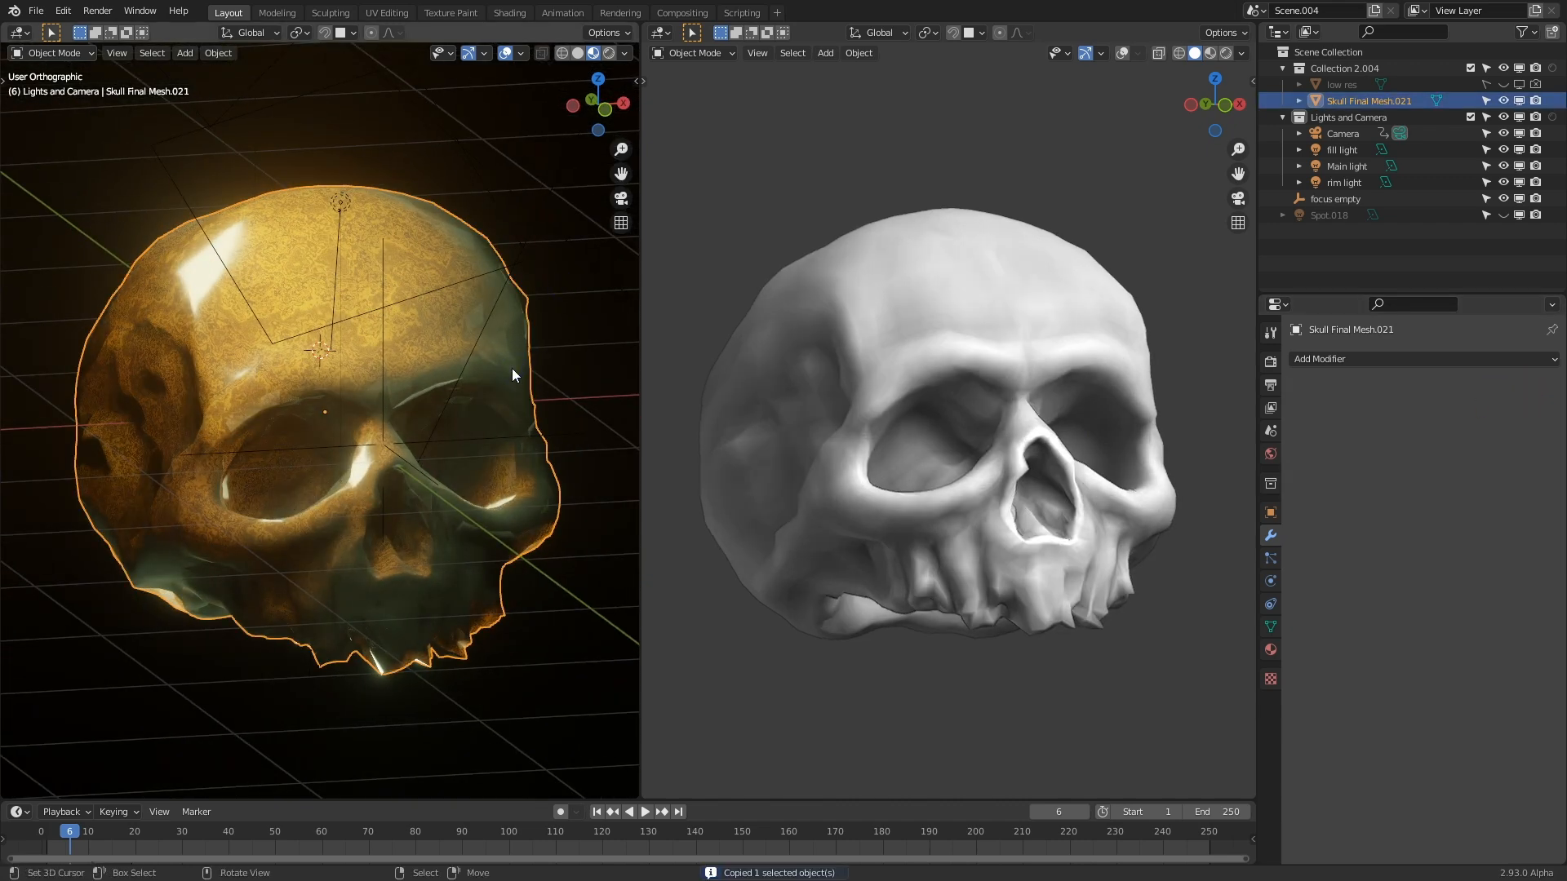
key("alt+Tab")
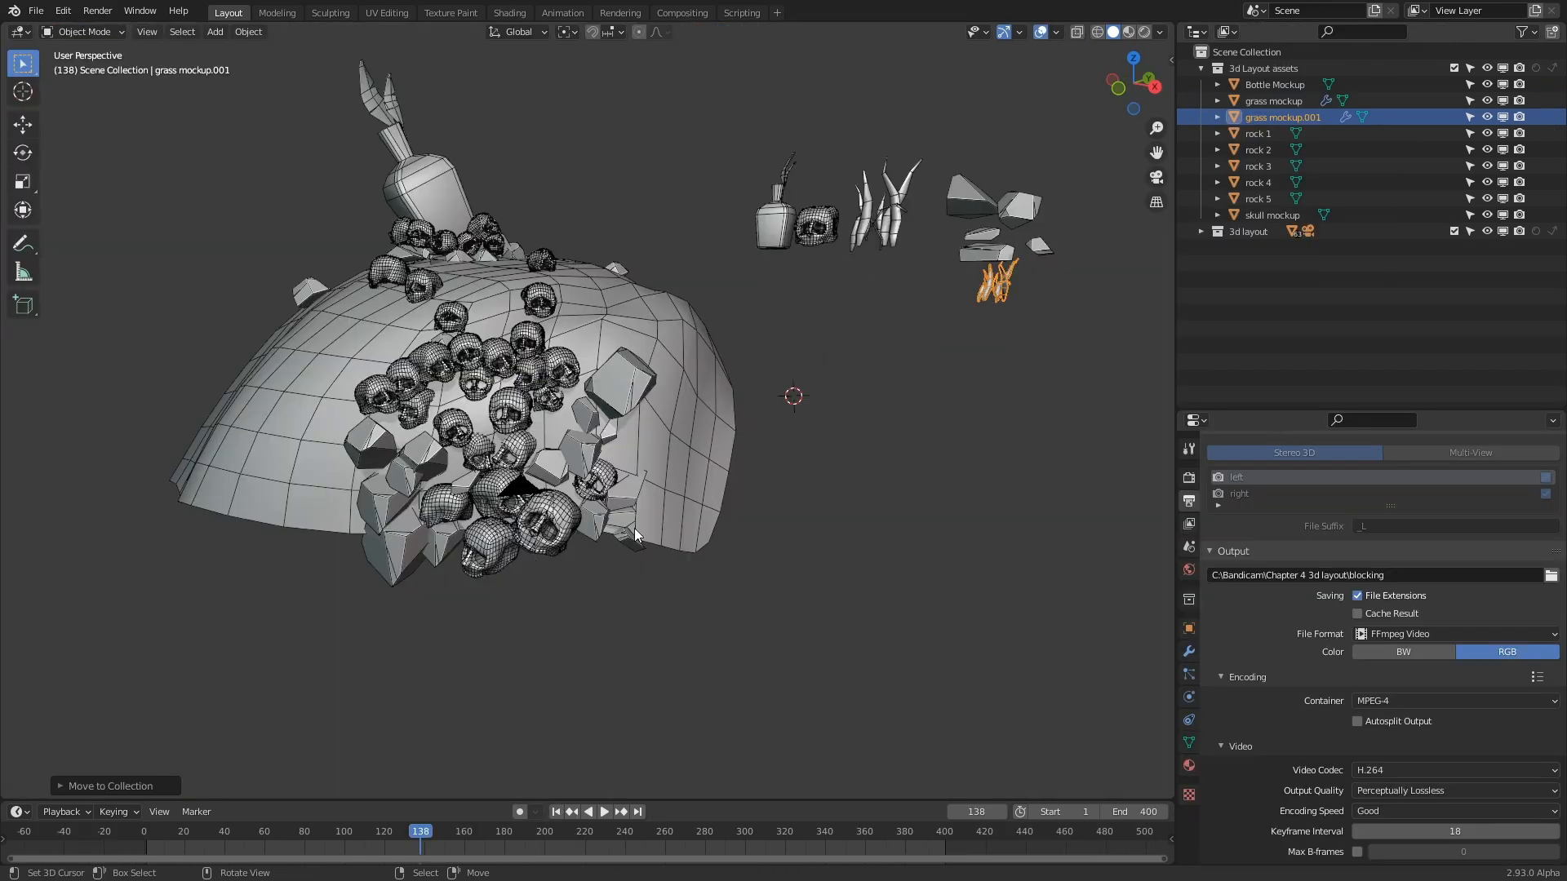
middle_click_drag(653, 532, 473, 480, "shift")
left_click(789, 414)
key("ctrl+v")
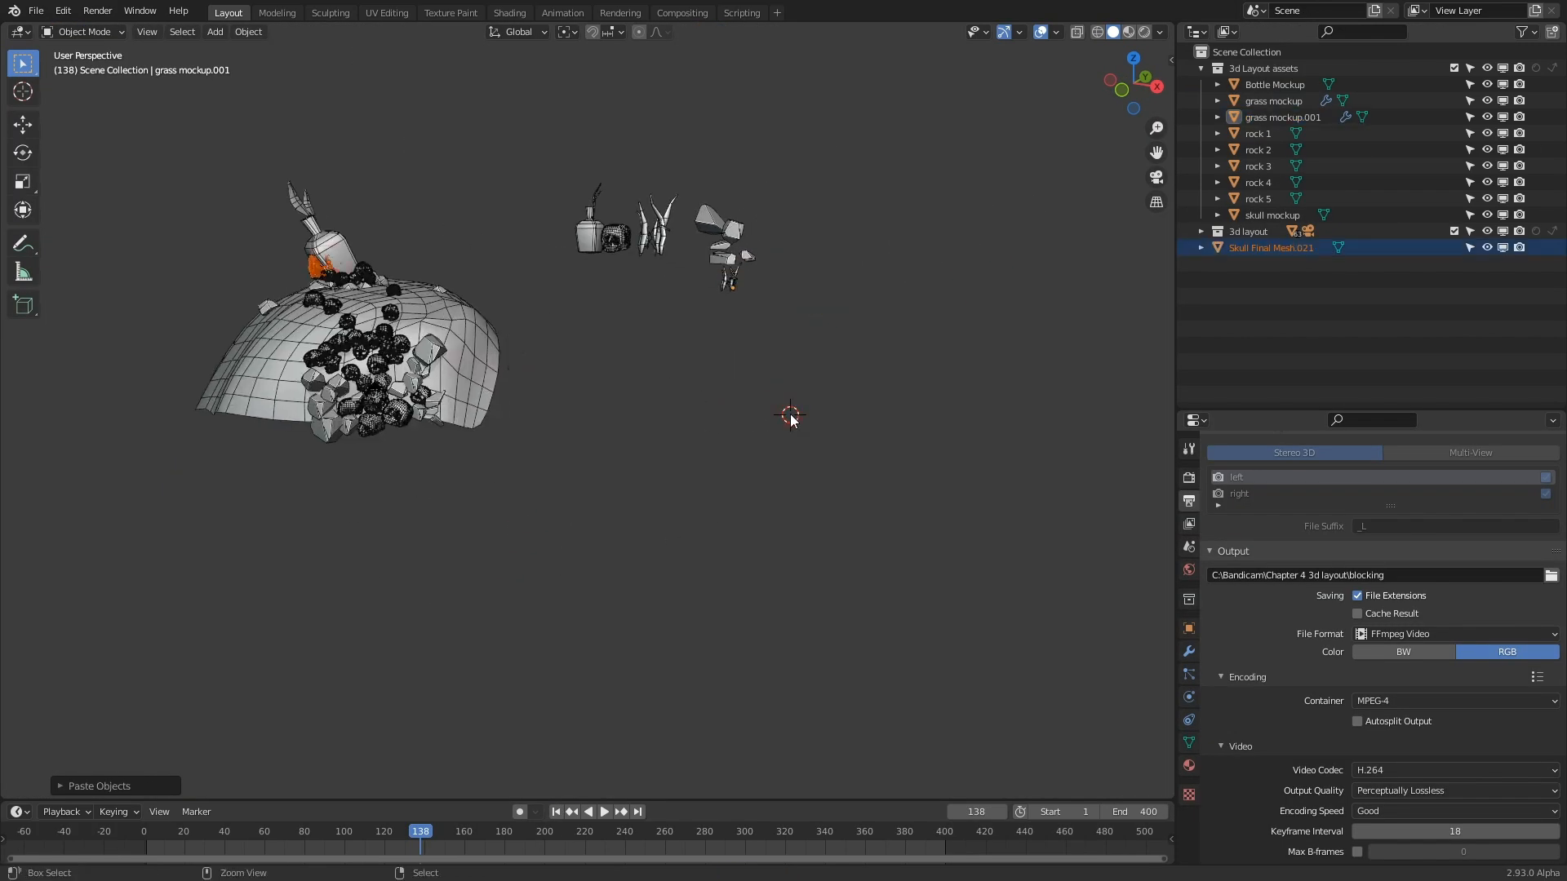
- Move the pasted skull above the mound, between the placed bottle and the mockup assets
key("KP_Decimal")
key("g")
left_click(965, 193)
middle_click_drag(965, 192, 778, 392)
key("g")
left_click(786, 333)
scroll(820, 398, "down", 4)
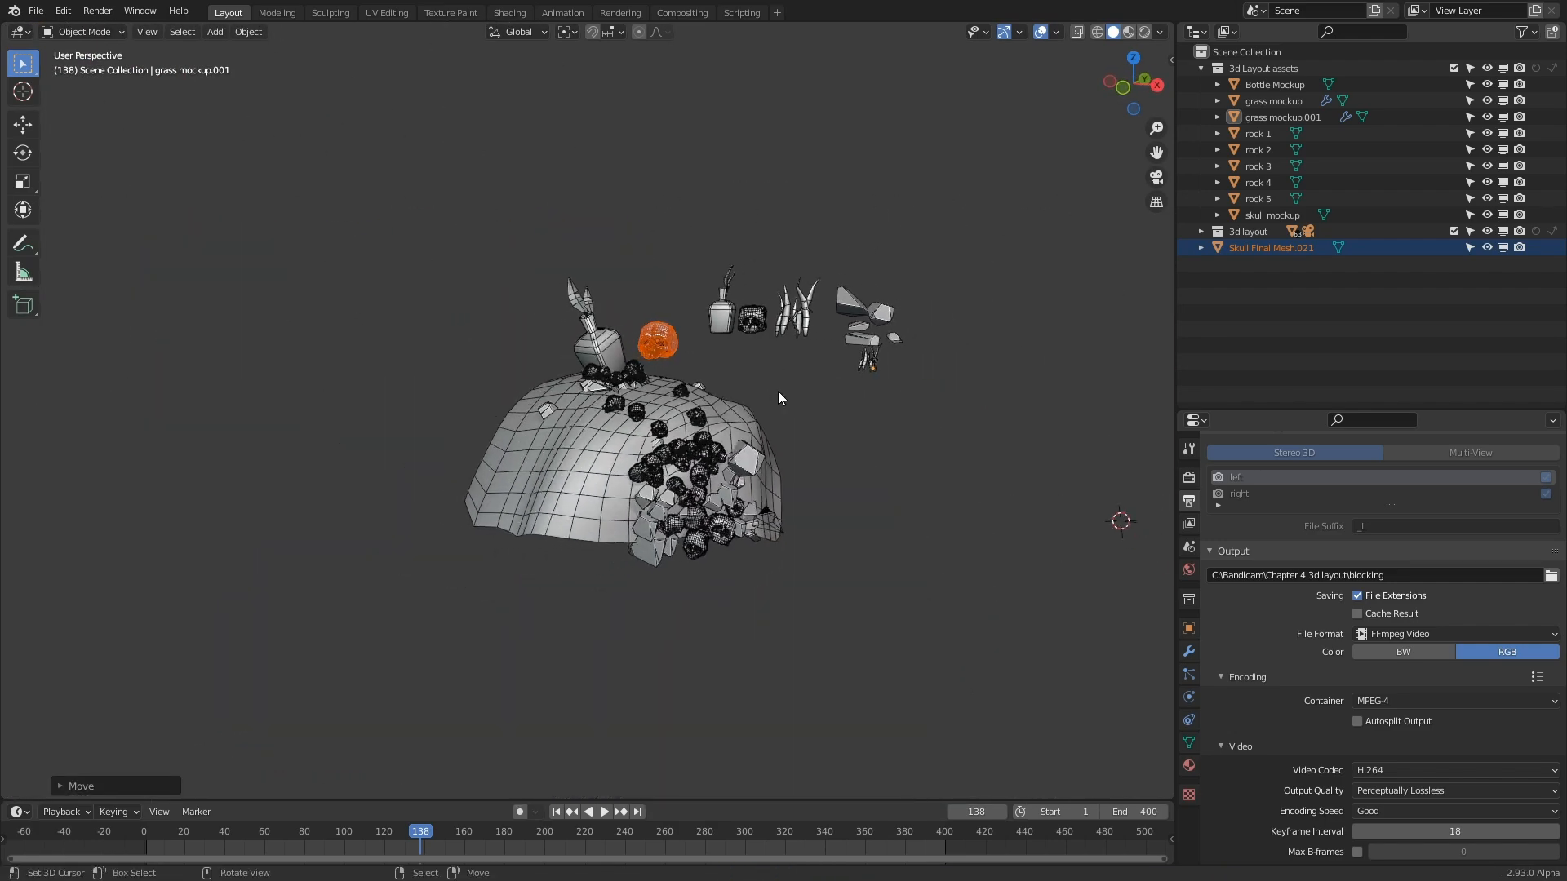
- Switch to the Blender file with the final bottle and show the overlays in its large viewport
key("alt+Tab")
key("alt+Tab")
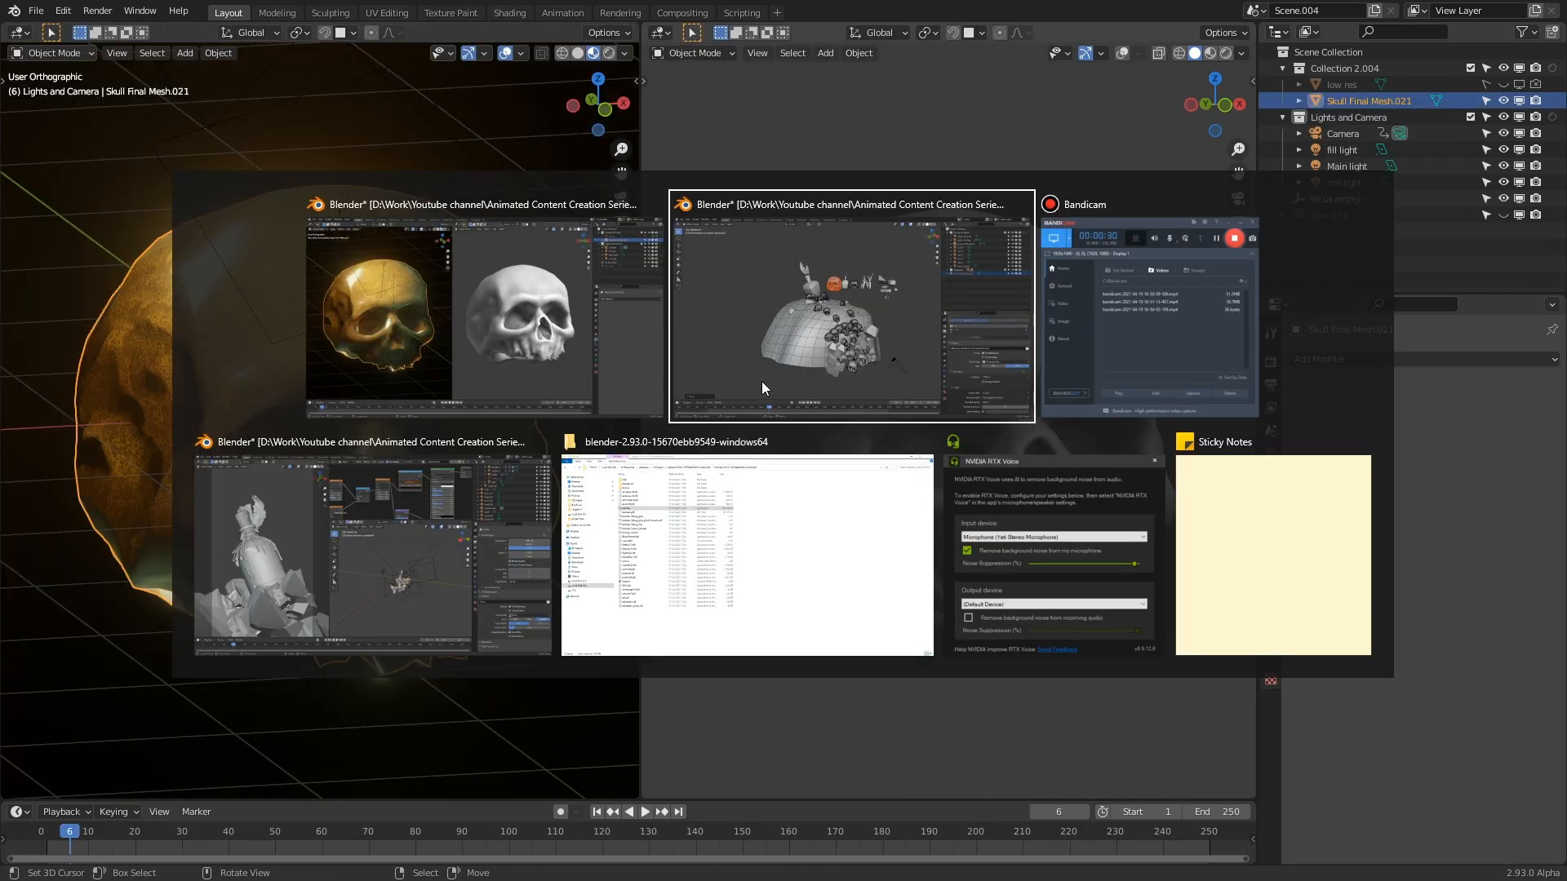
key("alt+Tab")
middle_click_drag(411, 522, 454, 463, "shift")
scroll(423, 385, "down", 3)
right_click(454, 464)
middle_click_drag(947, 576, 932, 585)
key("m")
middle_click_drag(476, 458, 414, 443)
left_click(456, 53)
- Box-select the camera, lights, cubes and stones around and below the bottle and delete them
key("b")
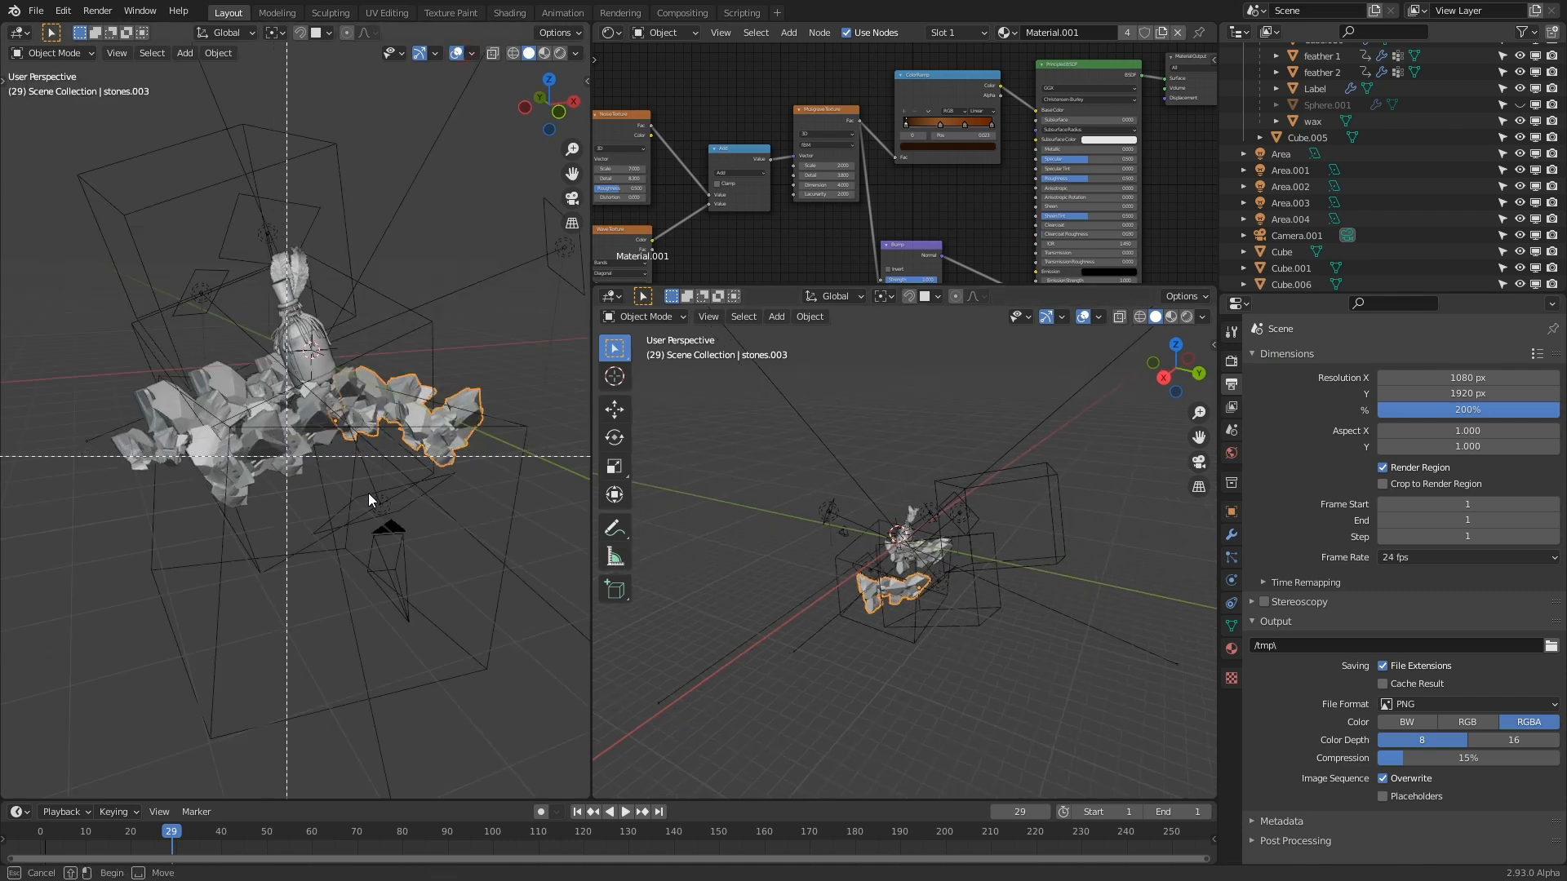
left_click_drag(140, 461, 581, 702)
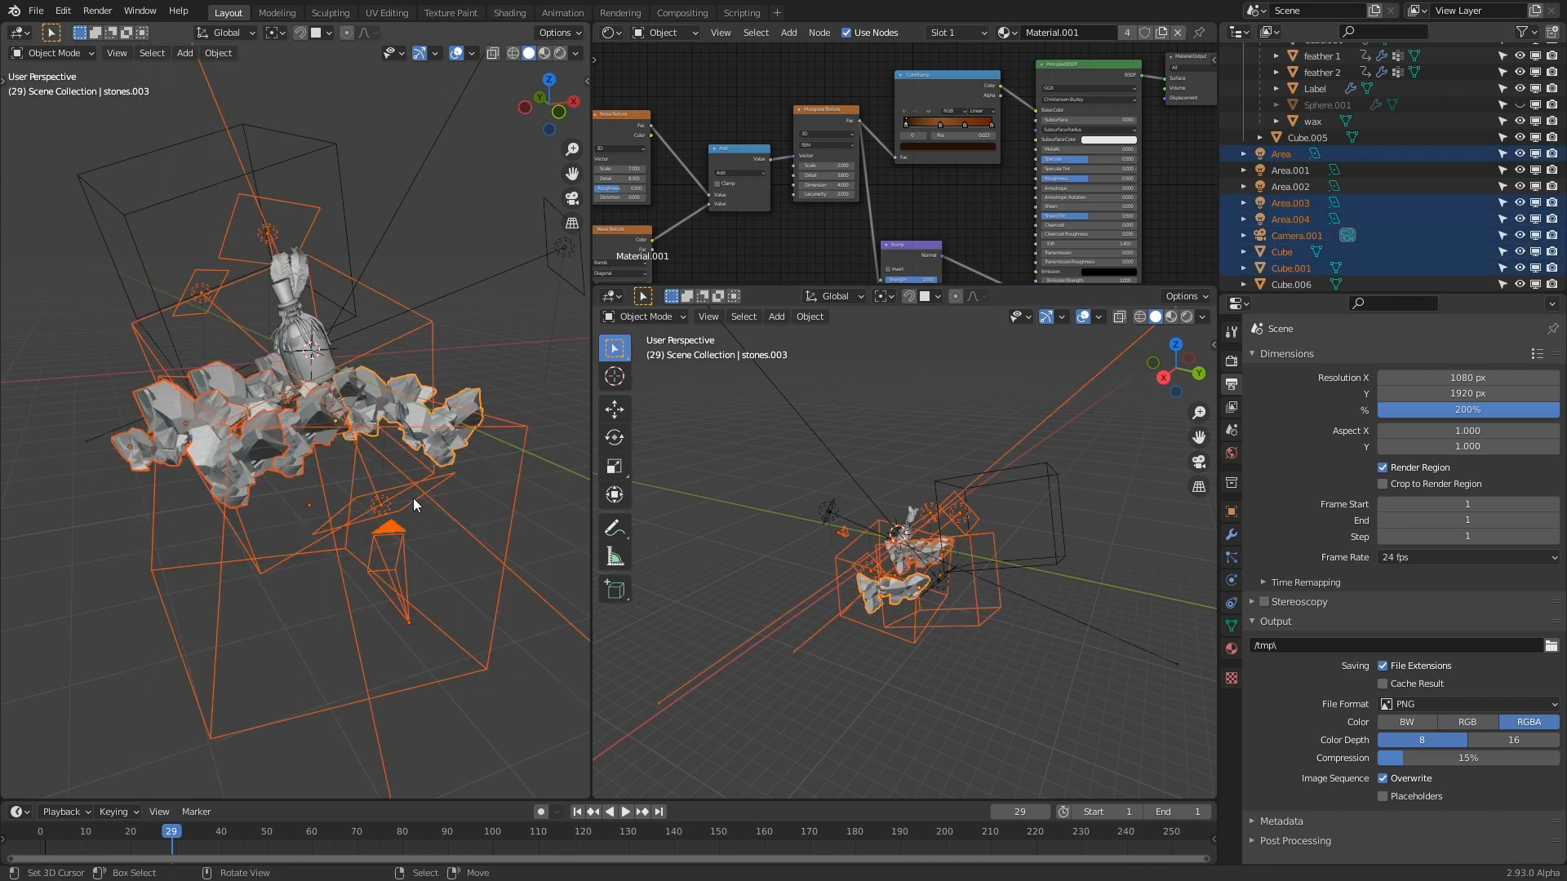
key("Delete")
scroll(379, 313, "down", 3)
scroll(379, 314, "up", 4)
- Delete the remaining lights and stray objects above and beside the bottle
key("b")
left_click_drag(204, 204, 352, 287)
key("b")
left_click_drag(361, 231, 490, 404)
left_click(432, 334)
key("Delete")
left_click(395, 279)
key("Delete")
left_click(310, 265)
key("Delete")
- Undo the last action and delete the remaining stray object next to the bottle
scroll(310, 266, "up", 3)
left_click(247, 375)
key("ctrl+z")
scroll(414, 243, "up", 3)
middle_click_drag(247, 374, 397, 330)
left_click(393, 328)
key("Delete")
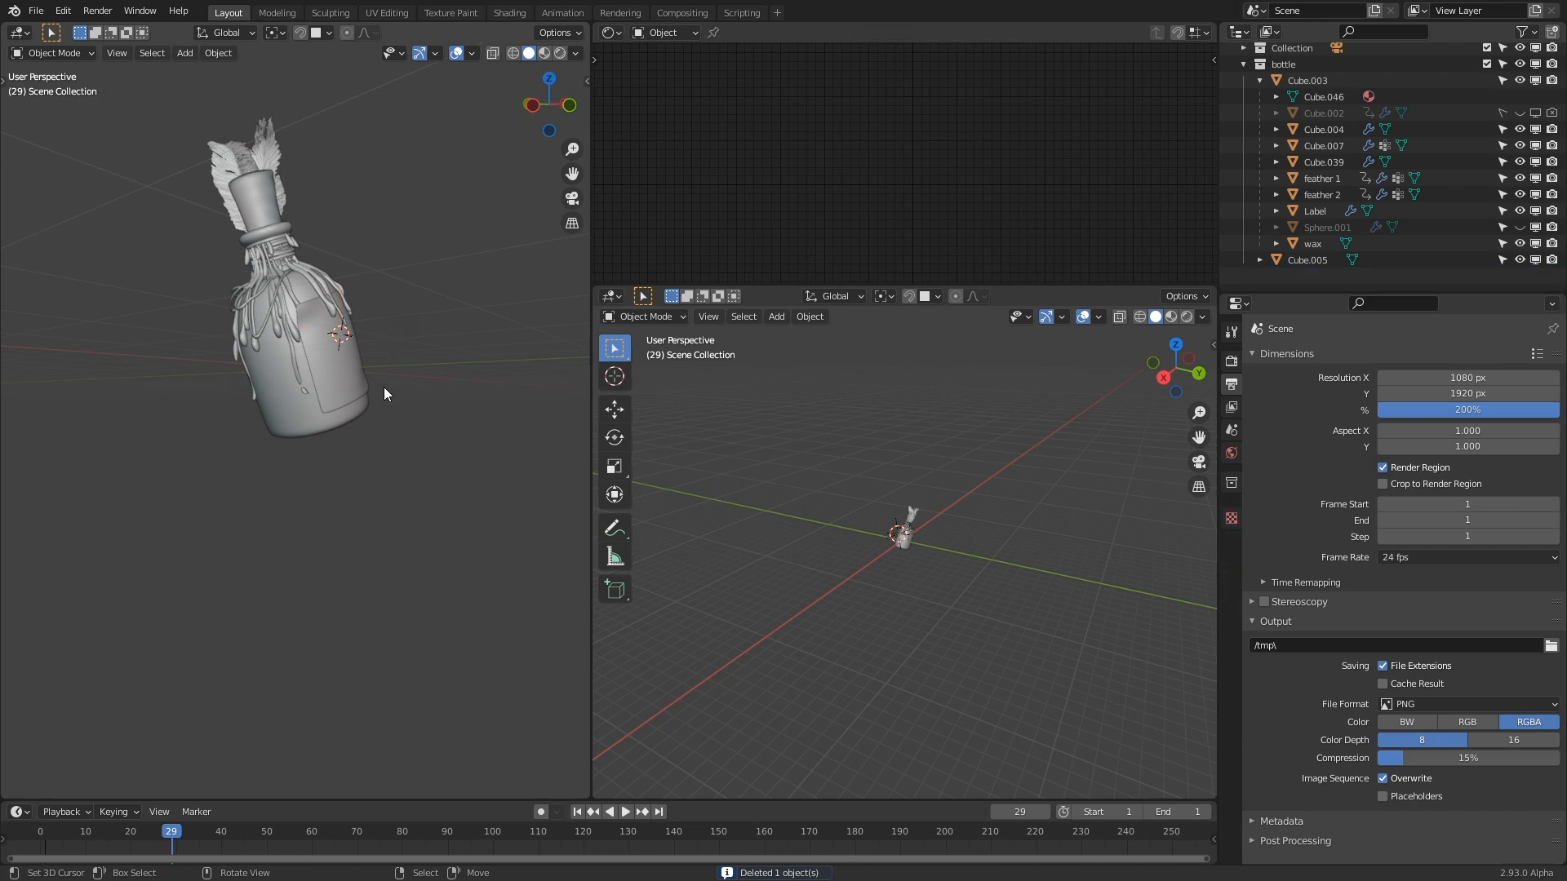
- Select all bottle parts and parent them to the bottle body Cube.003 with Object (Keep Transform)
middle_click_drag(387, 390, 328, 419)
left_click(328, 419)
mouse_move(402, 378)
middle_mouse_down()
mouse_move(404, 398)
mouse_move(383, 383)
middle_mouse_up()
key("b")
left_click_drag(175, 118, 434, 527)
scroll(389, 419, "up", 2)
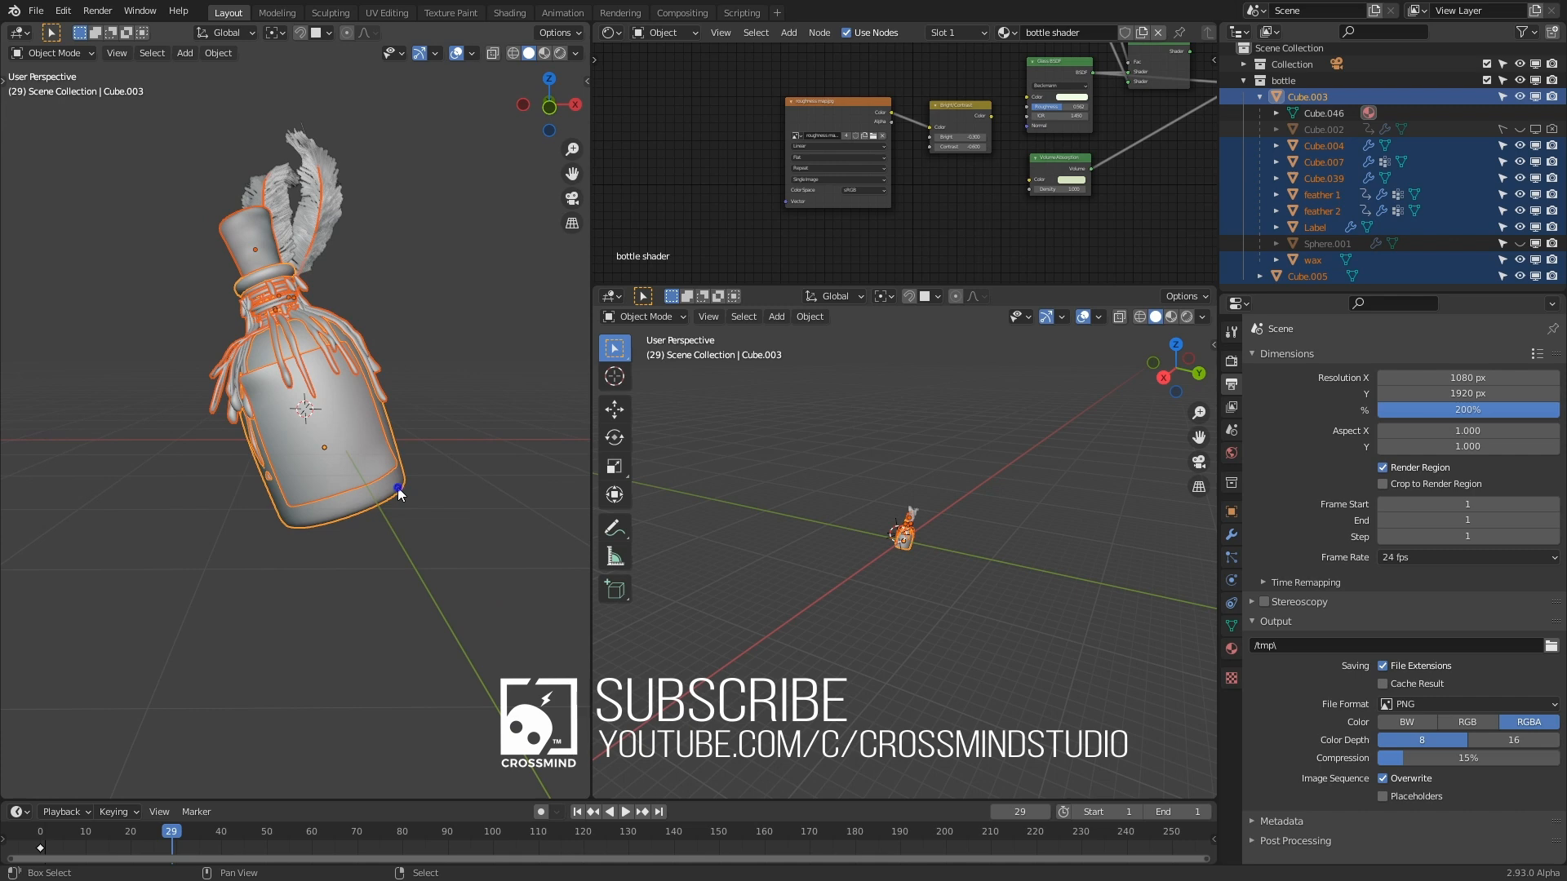
mouse_move(410, 473)
middle_mouse_down()
mouse_move(399, 464)
mouse_move(414, 488)
mouse_move(419, 471)
middle_mouse_up()
key("ctrl+p")
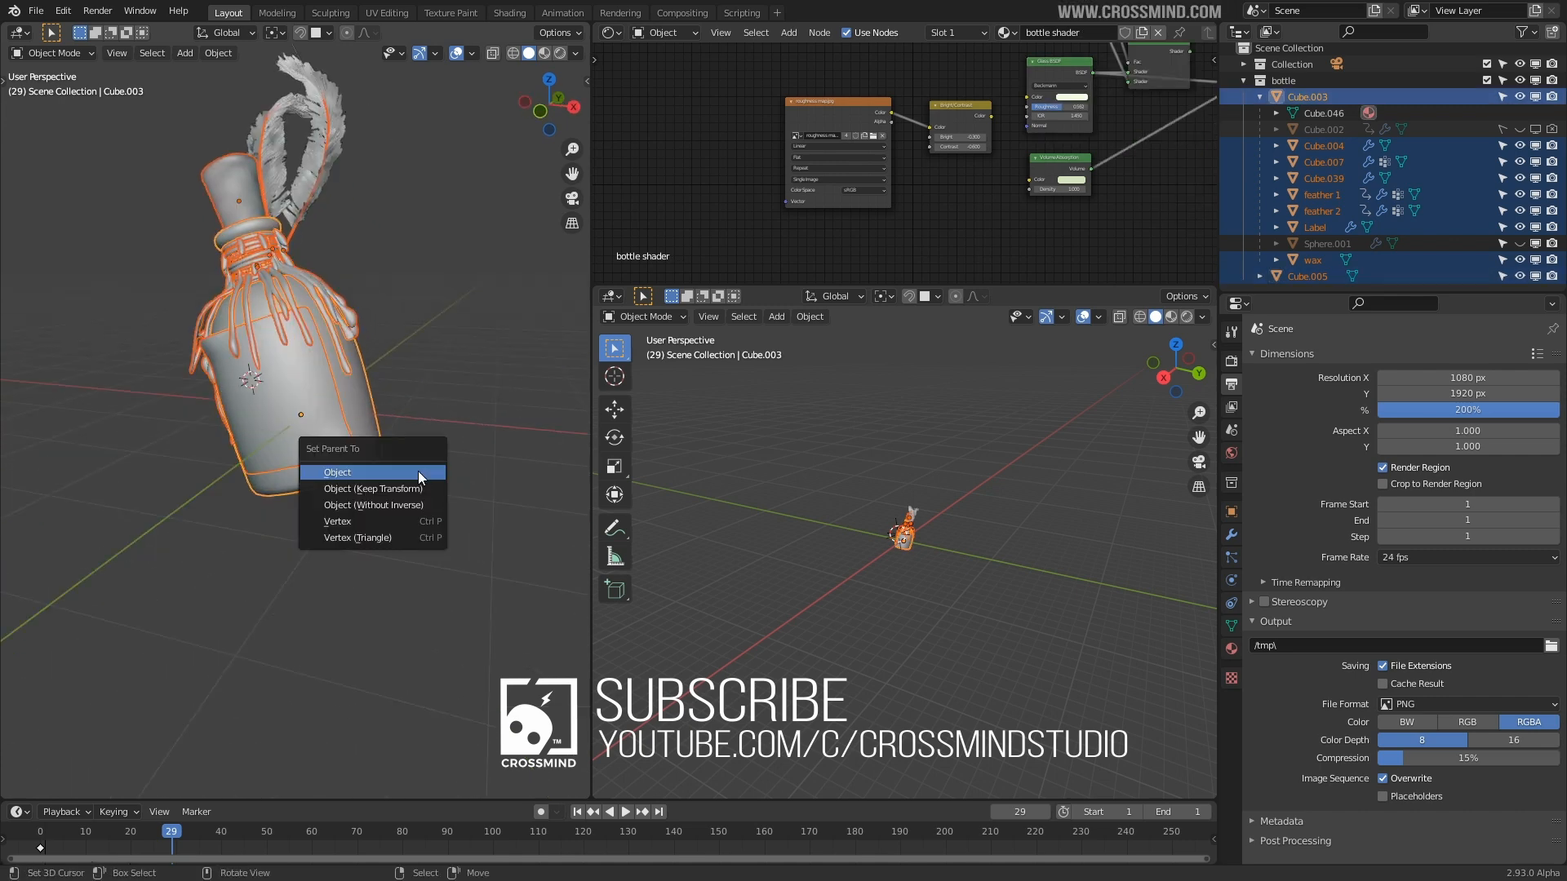
left_click(356, 488)
middle_click_drag(272, 530, 381, 495)
scroll(382, 494, "up", 1)
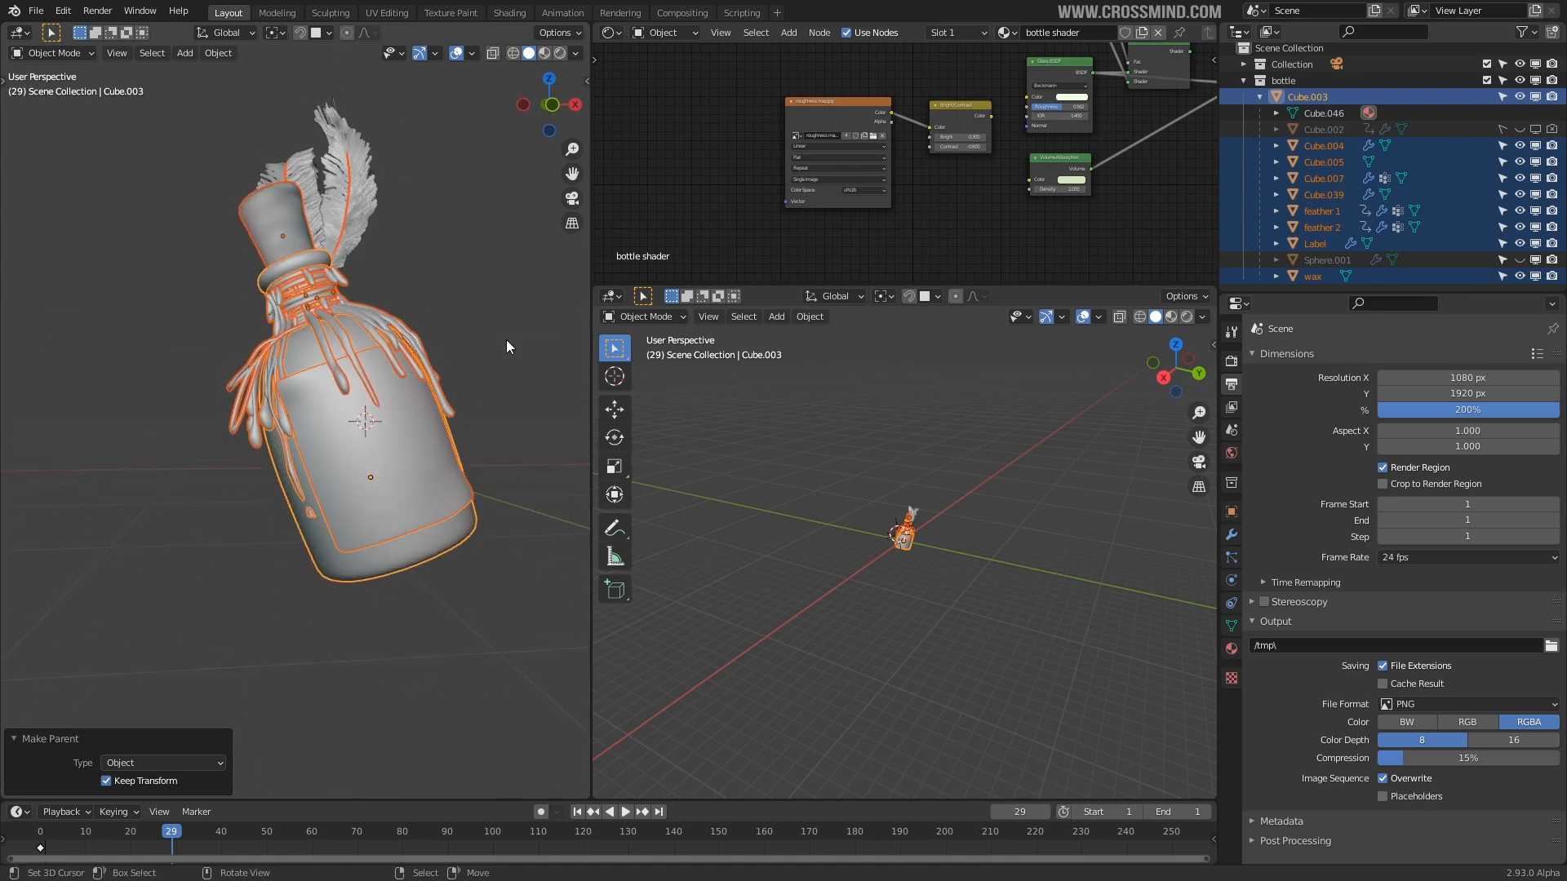
- Select the bottle body Cube.003 alone and clear its rotation so the bottle stands upright
key("alt+a")
left_click(456, 507)
left_click(455, 532)
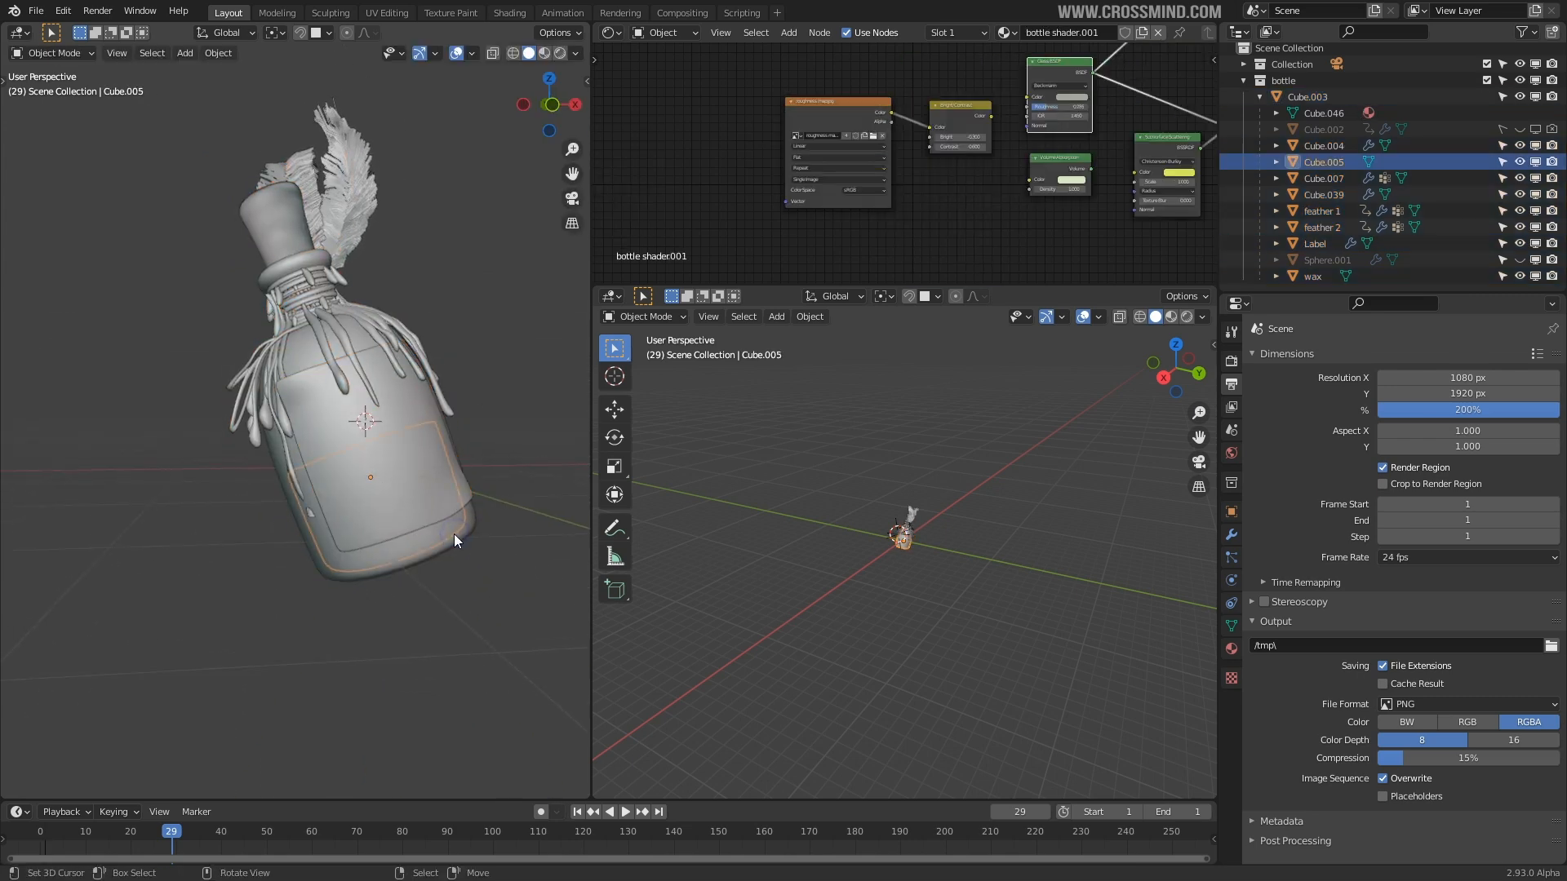
key("r")
right_click(417, 542)
middle_click_drag(332, 437, 404, 447)
key("alt+r")
- Raise the bottle about 0.91 m along the Z axis
key("g")
key("z")
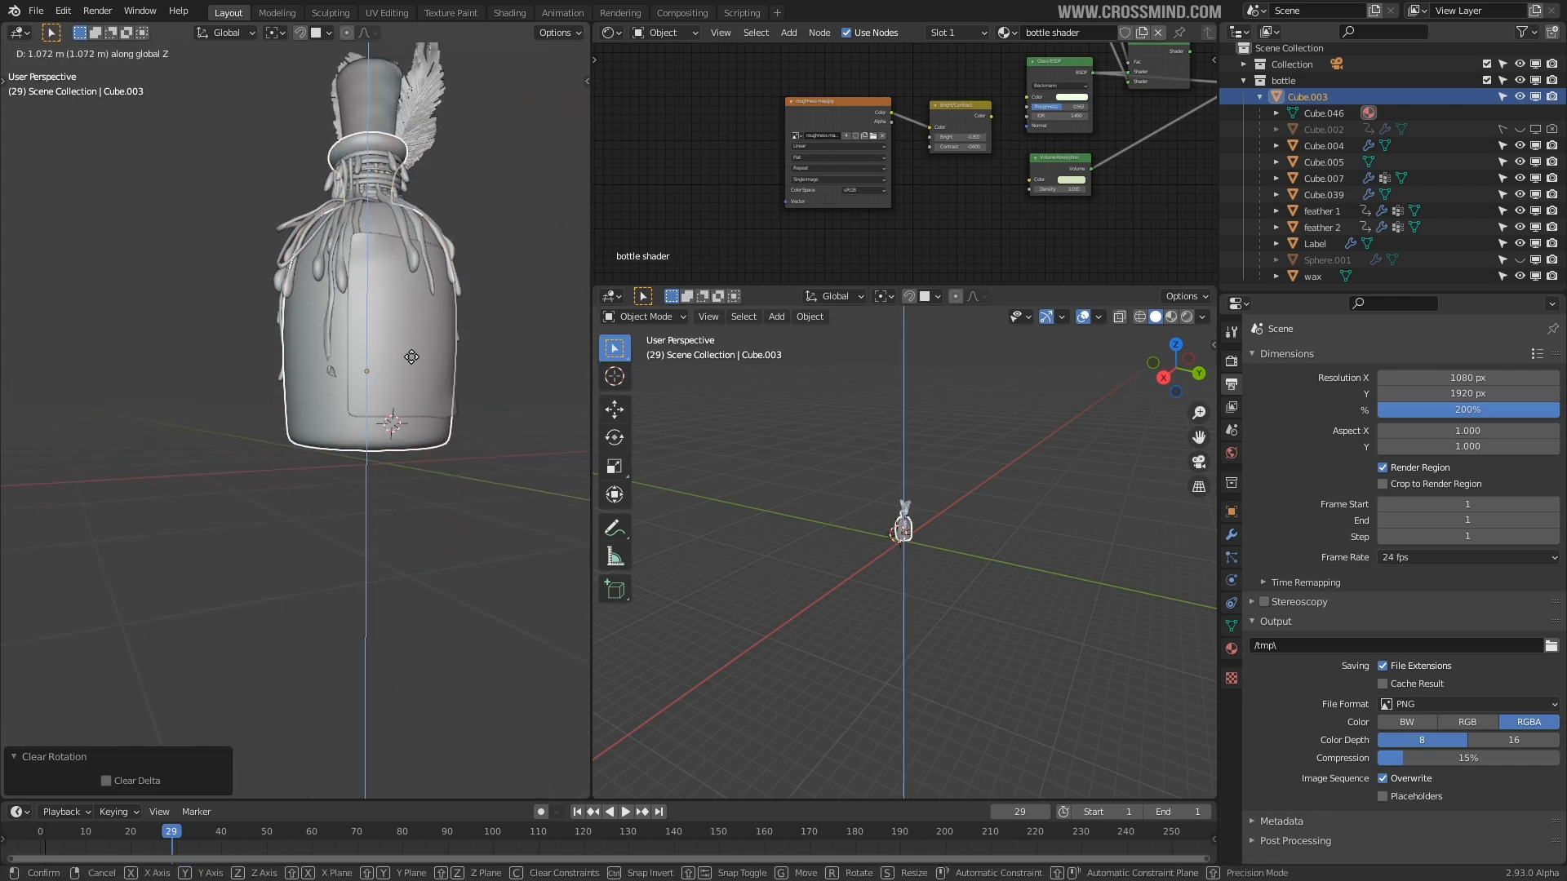
left_click(411, 360)
middle_click_drag(392, 379, 232, 173)
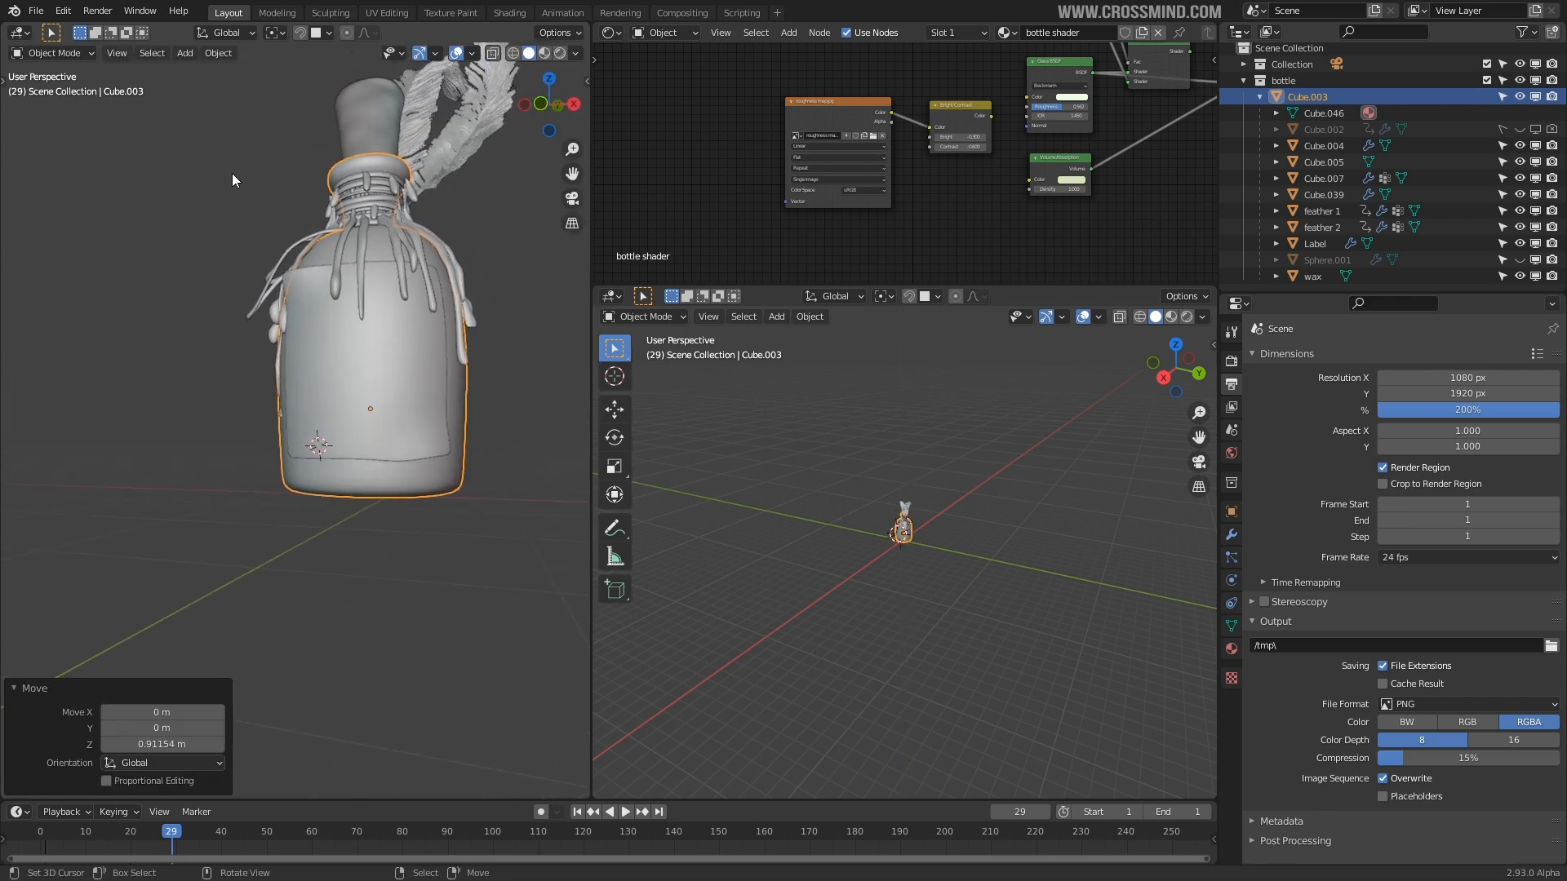
- Try to set the bottle body's origin to the 3D cursor
left_click(219, 53)
mouse_move(277, 89)
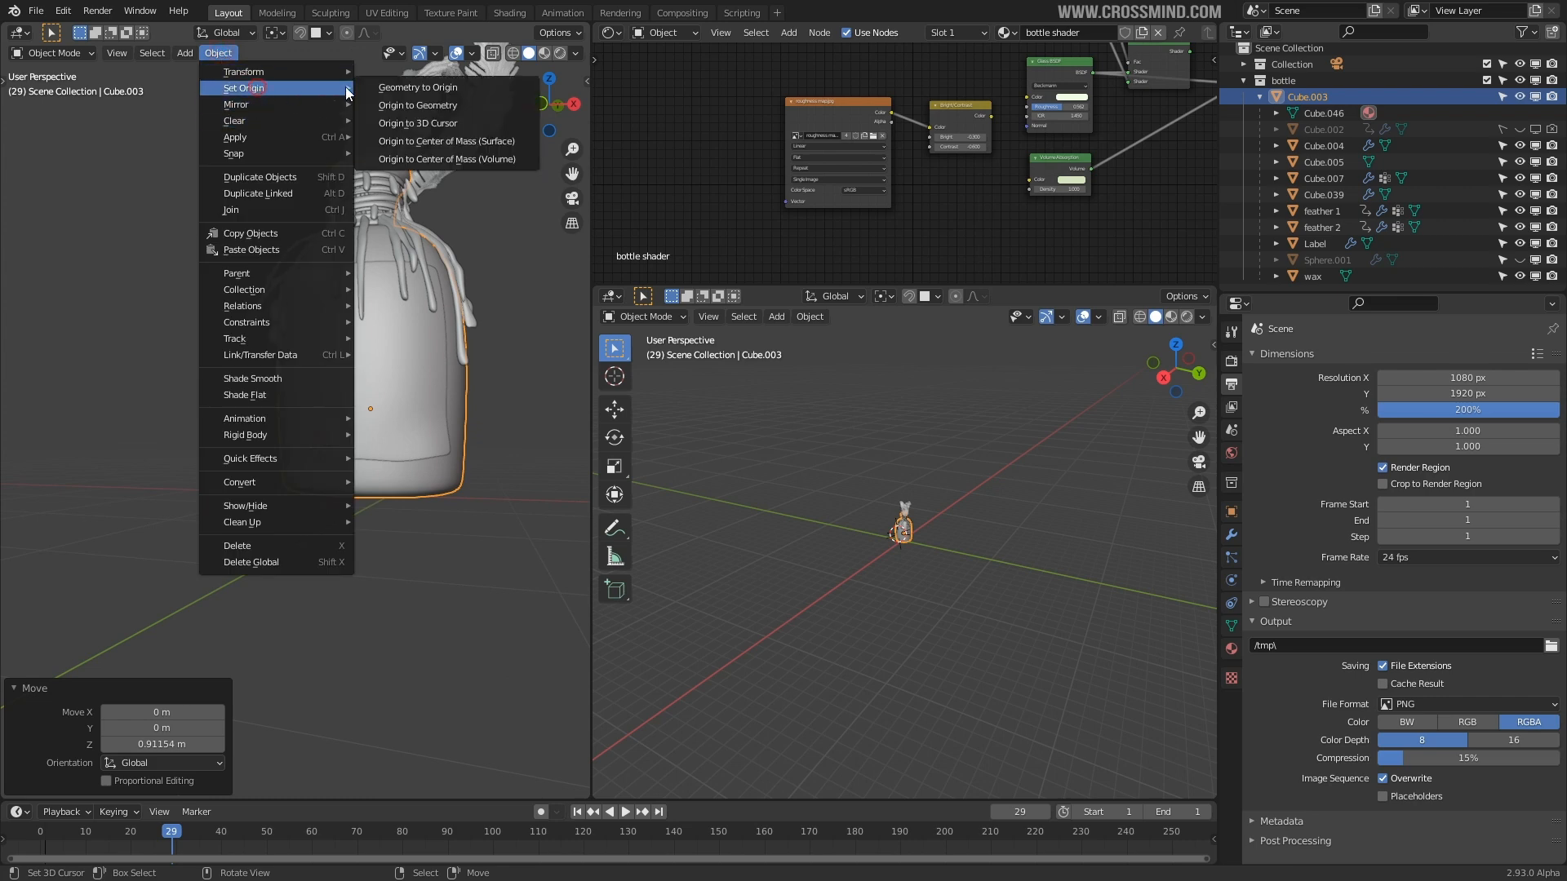
left_click(420, 123)
- Place the 3D cursor at the centre of the bottle's base and set the bottle body's origin to it
middle_click_drag(419, 245, 386, 473)
middle_click_drag(424, 530, 454, 468)
right_click(455, 470)
left_click(219, 53)
mouse_move(242, 88)
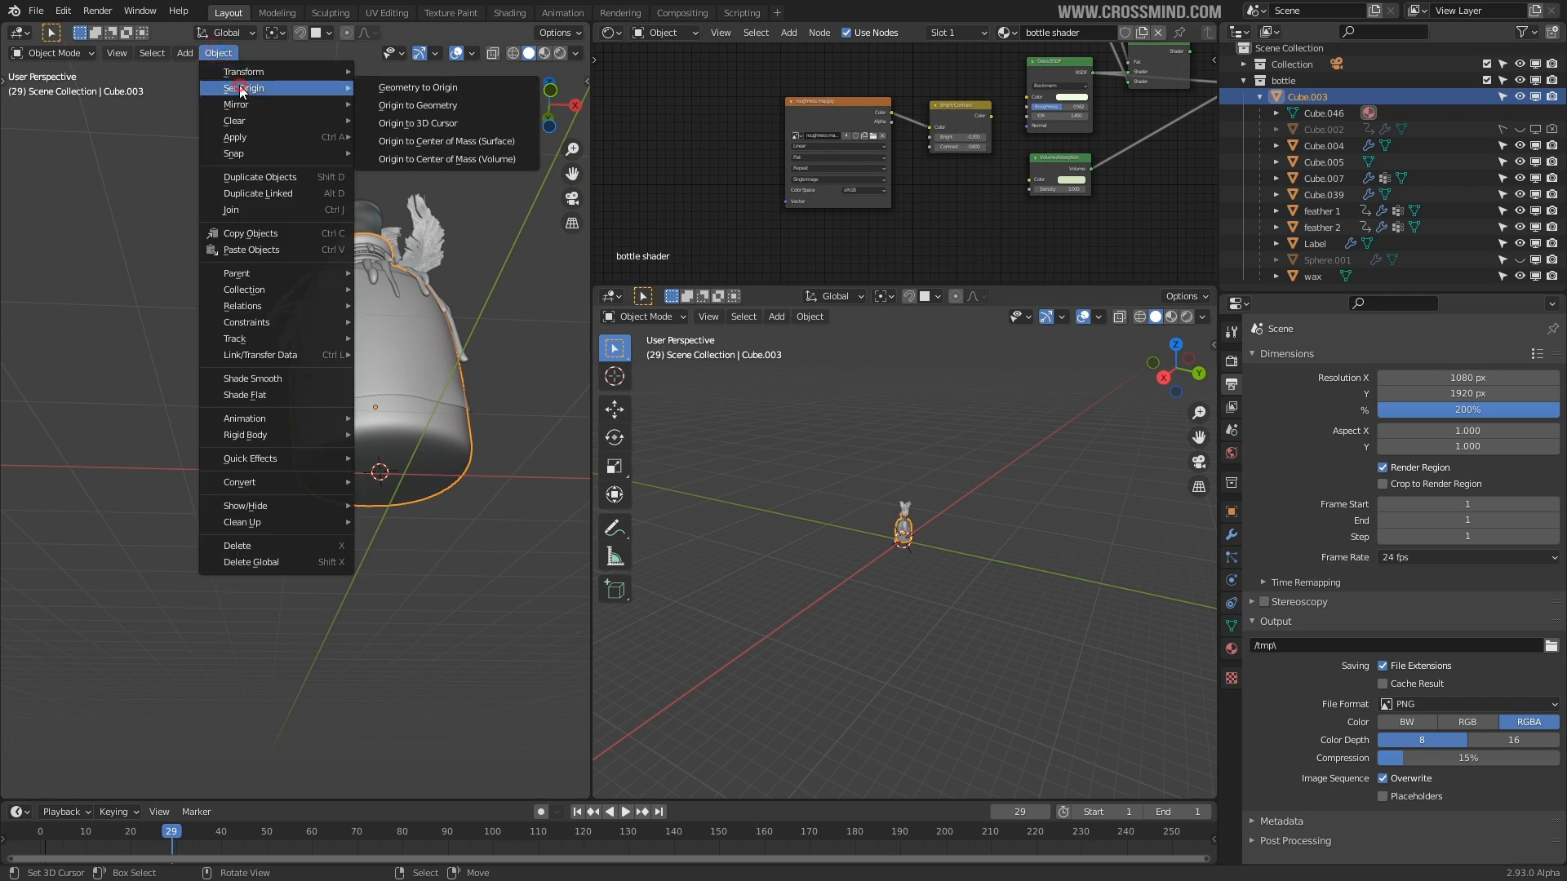
left_click(443, 123)
middle_click_drag(429, 268, 462, 374)
key("r")
key("Escape")
- Add a circle empty at the 3D cursor and rotate it 90° about the X axis so it lies flat
key("shift+a")
mouse_move(344, 584)
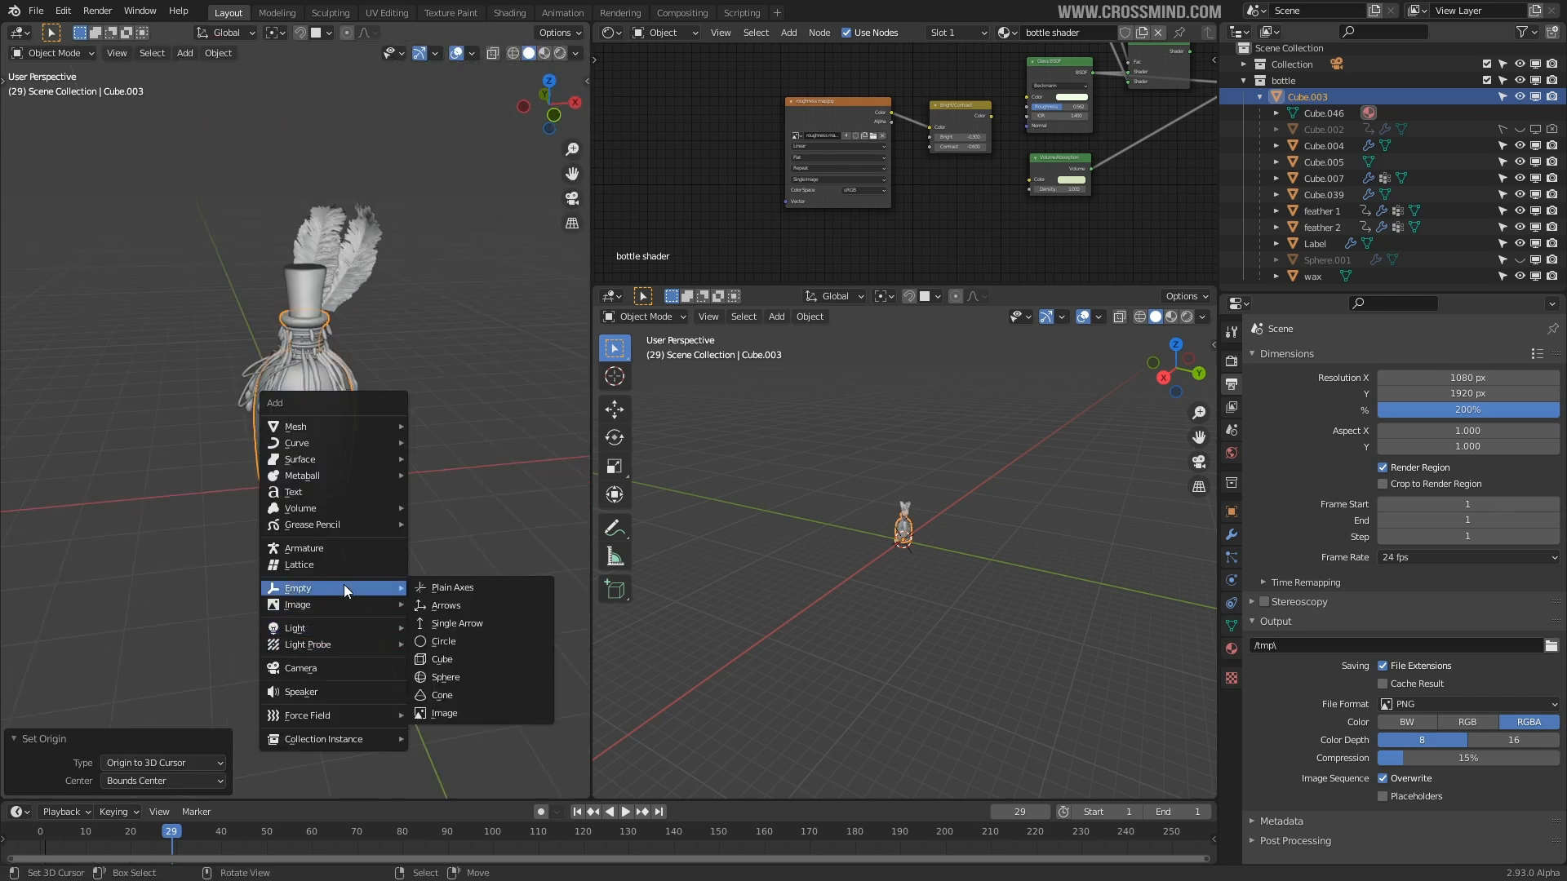
left_click(444, 647)
middle_click_drag(338, 534, 412, 515)
key("r")
key("x")
key("9")
key("0")
key("Return")
- Raise the circle empty about 1.18 m along Z and scale it up around the bottle
key("g")
key("z")
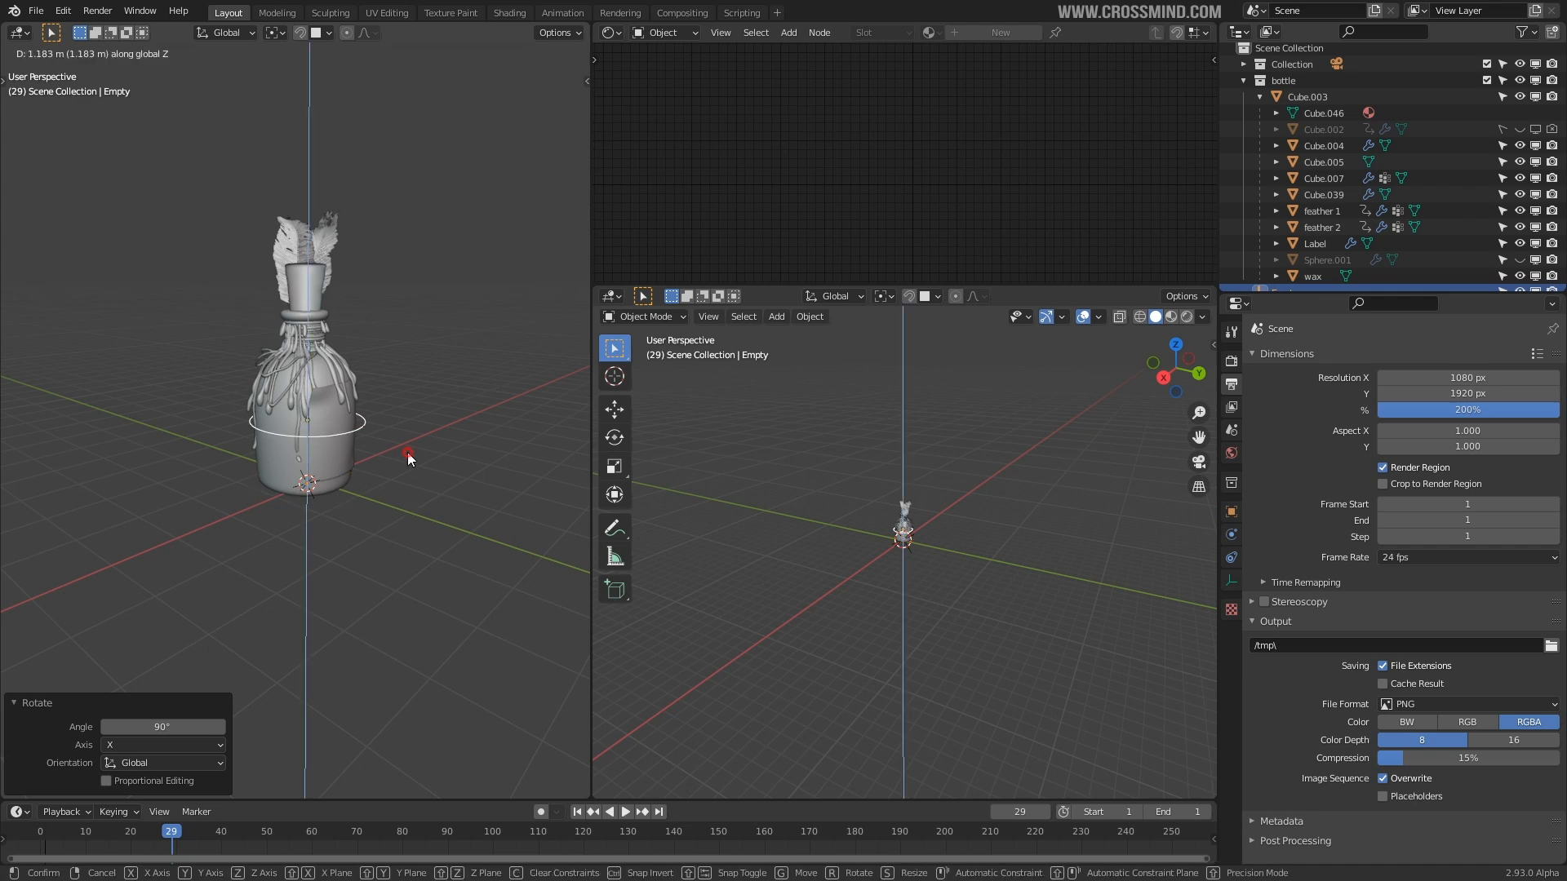
left_click(408, 452)
key("s")
left_click(414, 462)
- In top view, scale the circle empty by about 0.811 and shift it about -0.05 m along Y to centre it on the bottle
key("KP_7")
key("s")
left_click(381, 466)
scroll(424, 470, "up", 2)
key("g")
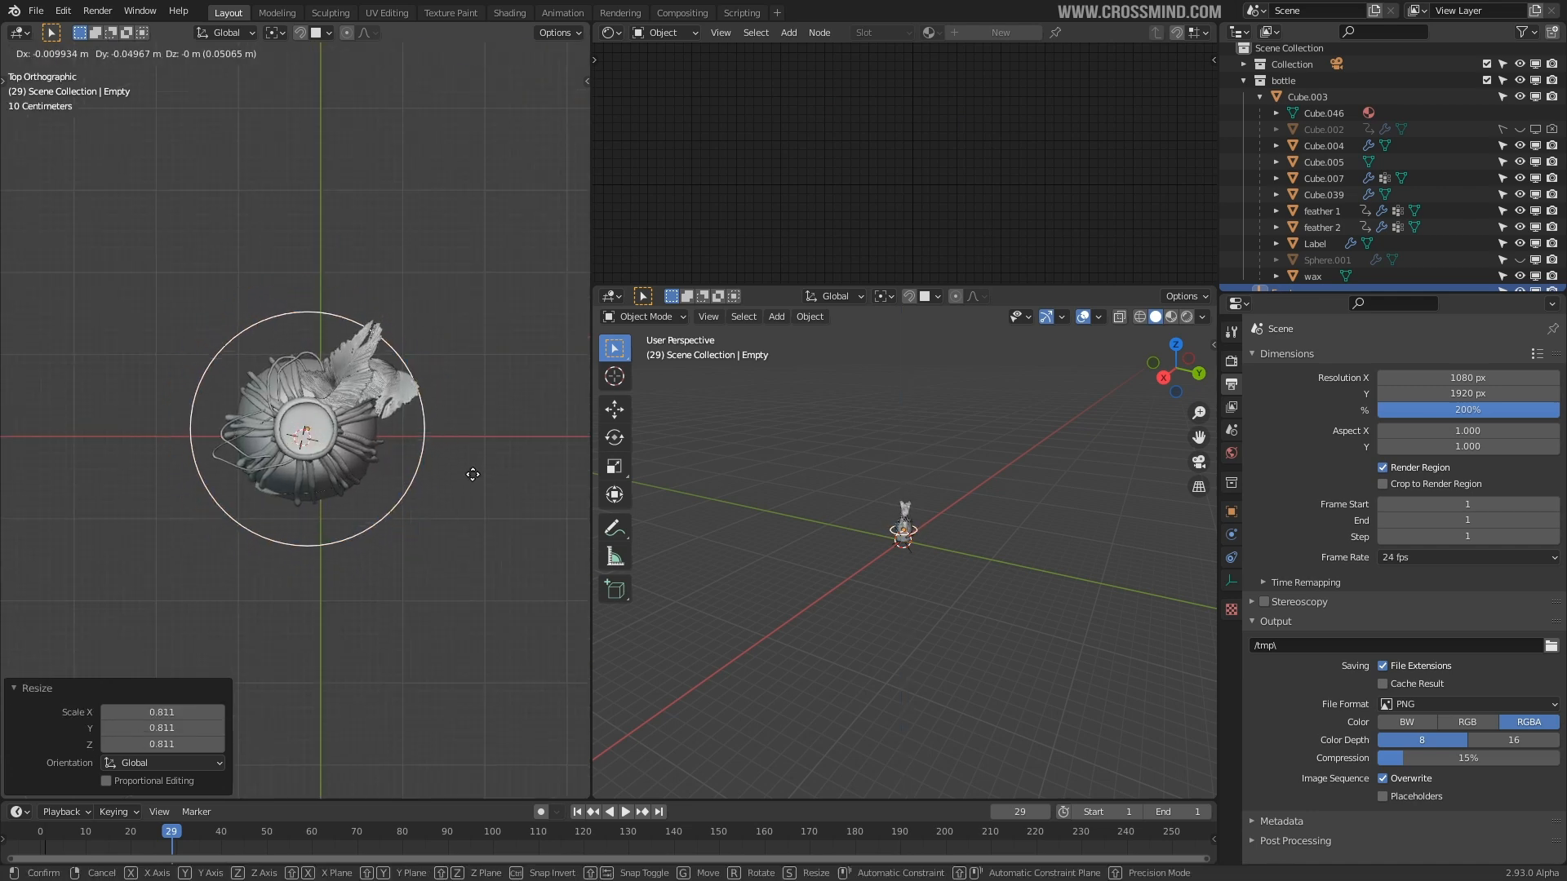
left_click(474, 478)
- Parent the bottle body Cube.003 to the circle empty
middle_click_drag(286, 497, 285, 318)
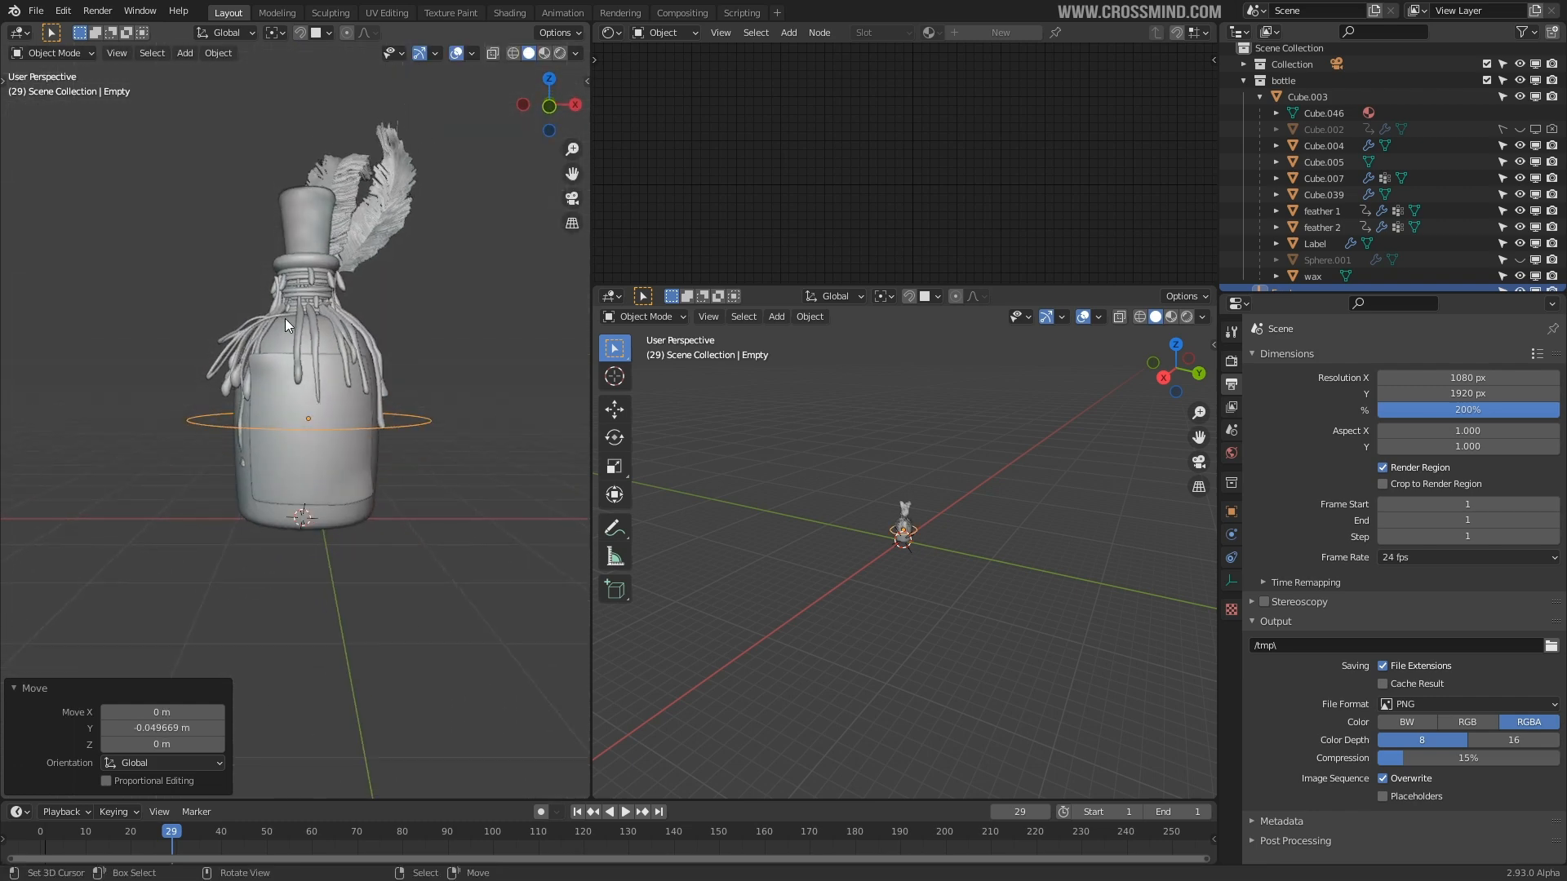
left_click(367, 477)
middle_click_drag(380, 463, 437, 431)
key("ctrl+p")
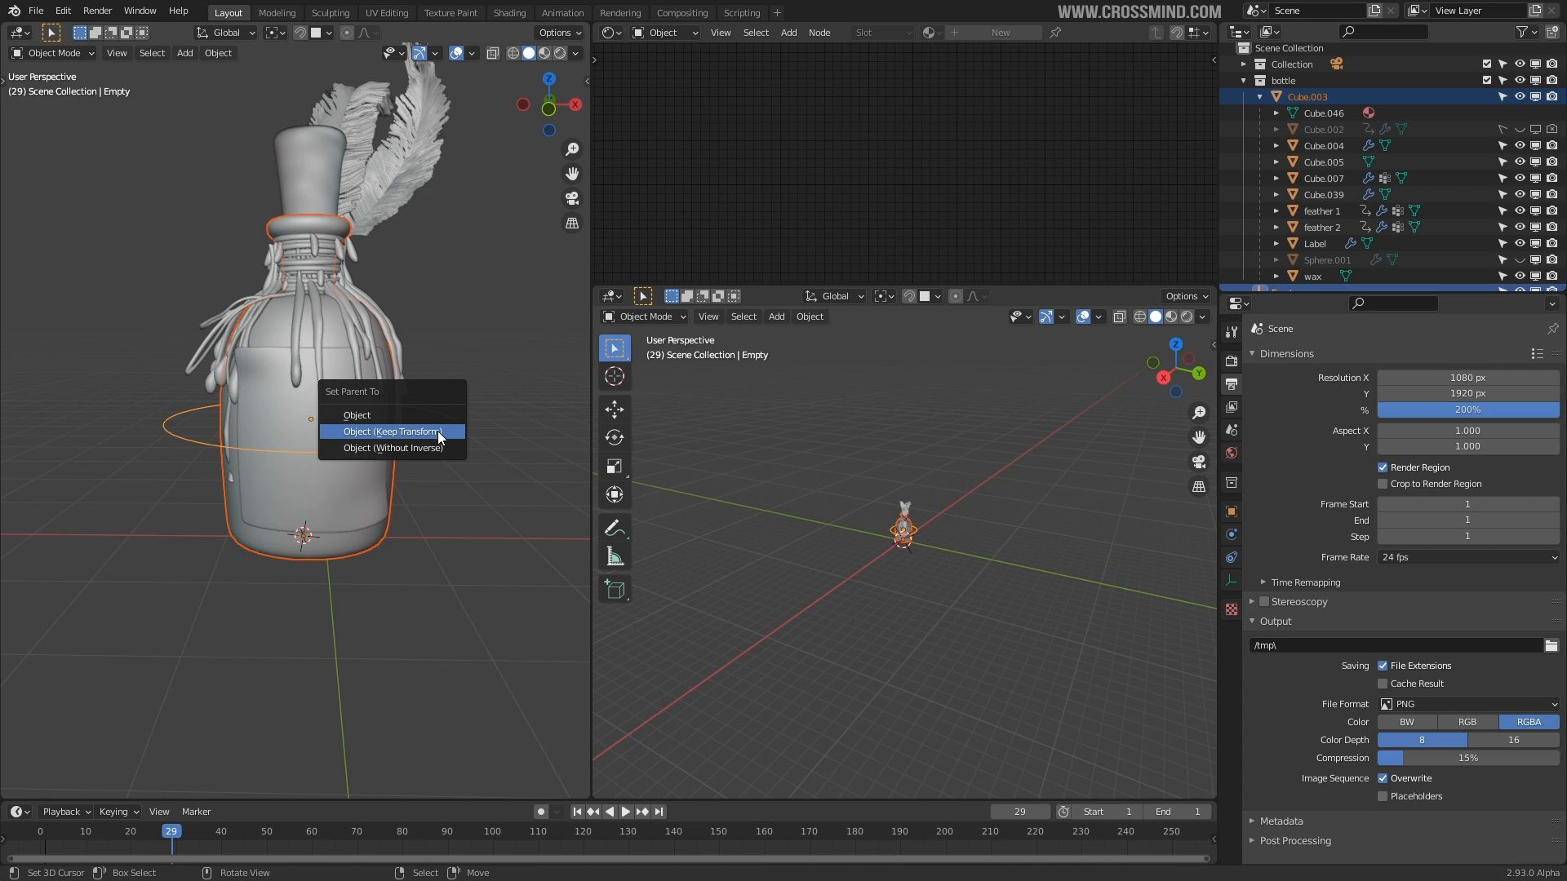
left_click(398, 418)
left_click(415, 443)
middle_click_drag(415, 443, 364, 491)
- Copy the empty with all bottle parts and paste them into the 3D layout file
left_click_drag(150, 159, 462, 671)
middle_click_drag(347, 452, 392, 471)
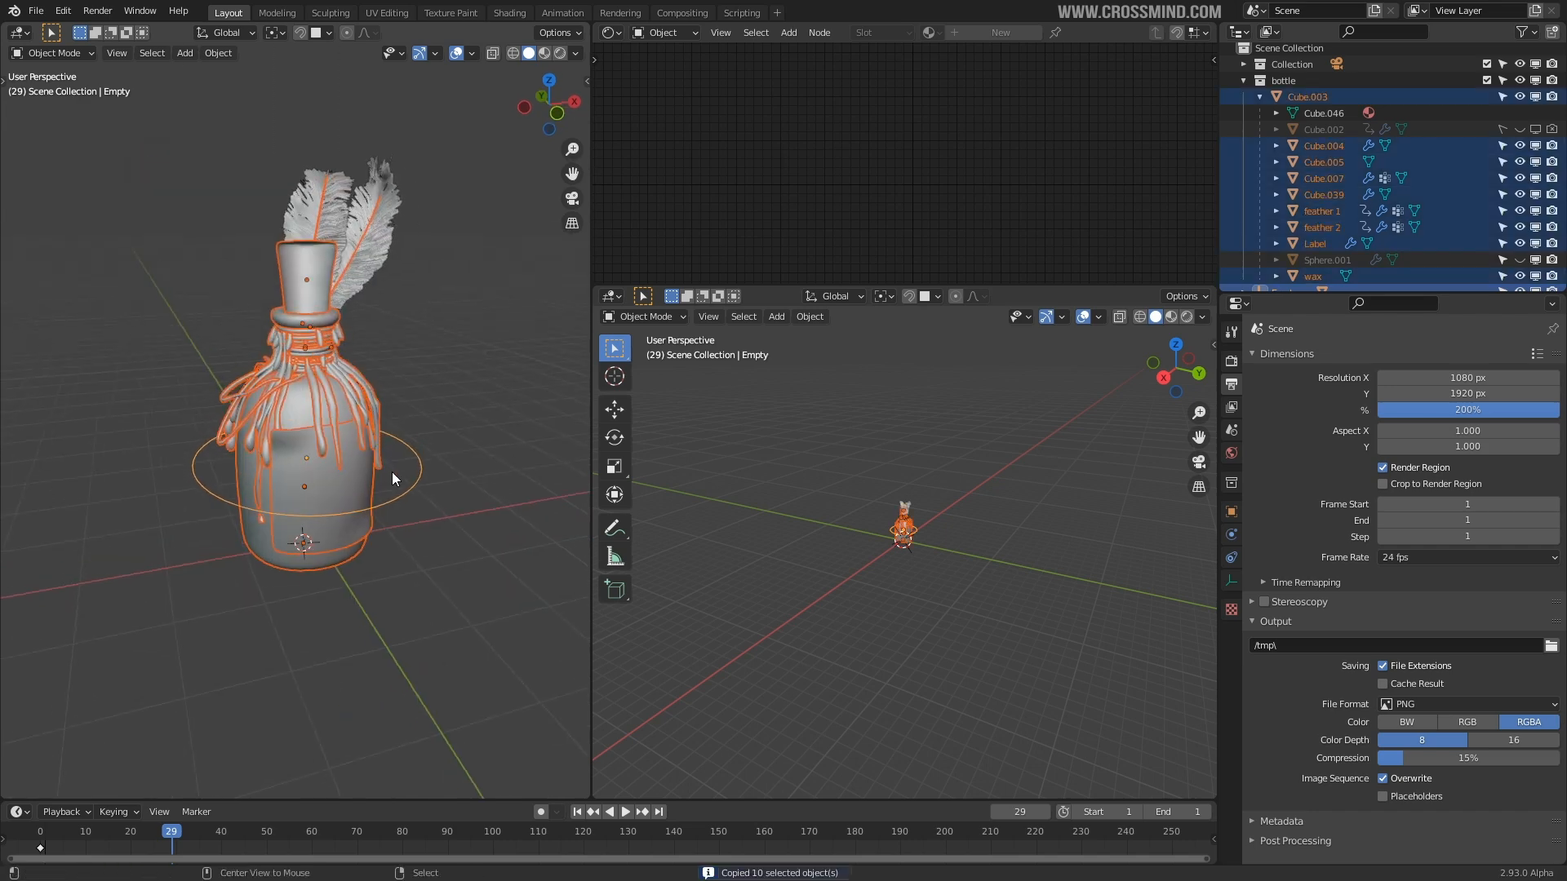
key("alt+Tab")
key("alt+Tab")
key("alt+Tab")
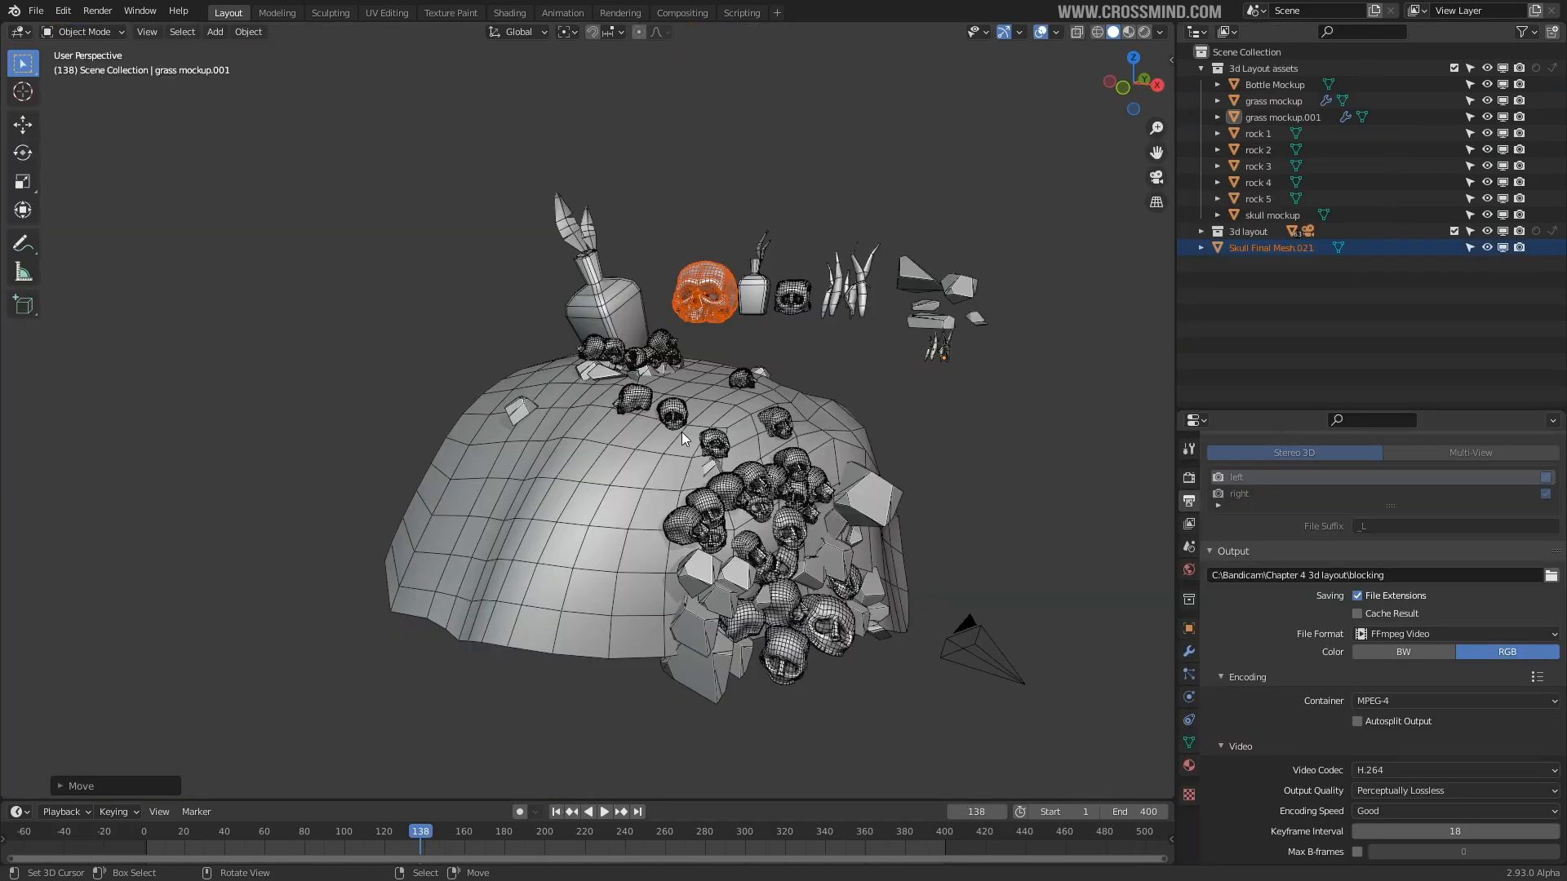
middle_click_drag(682, 433, 620, 412)
key("ctrl+v")
scroll(620, 412, "up", 4)
scroll(661, 419, "up", 5)
middle_click_drag(522, 310, 689, 442, "shift")
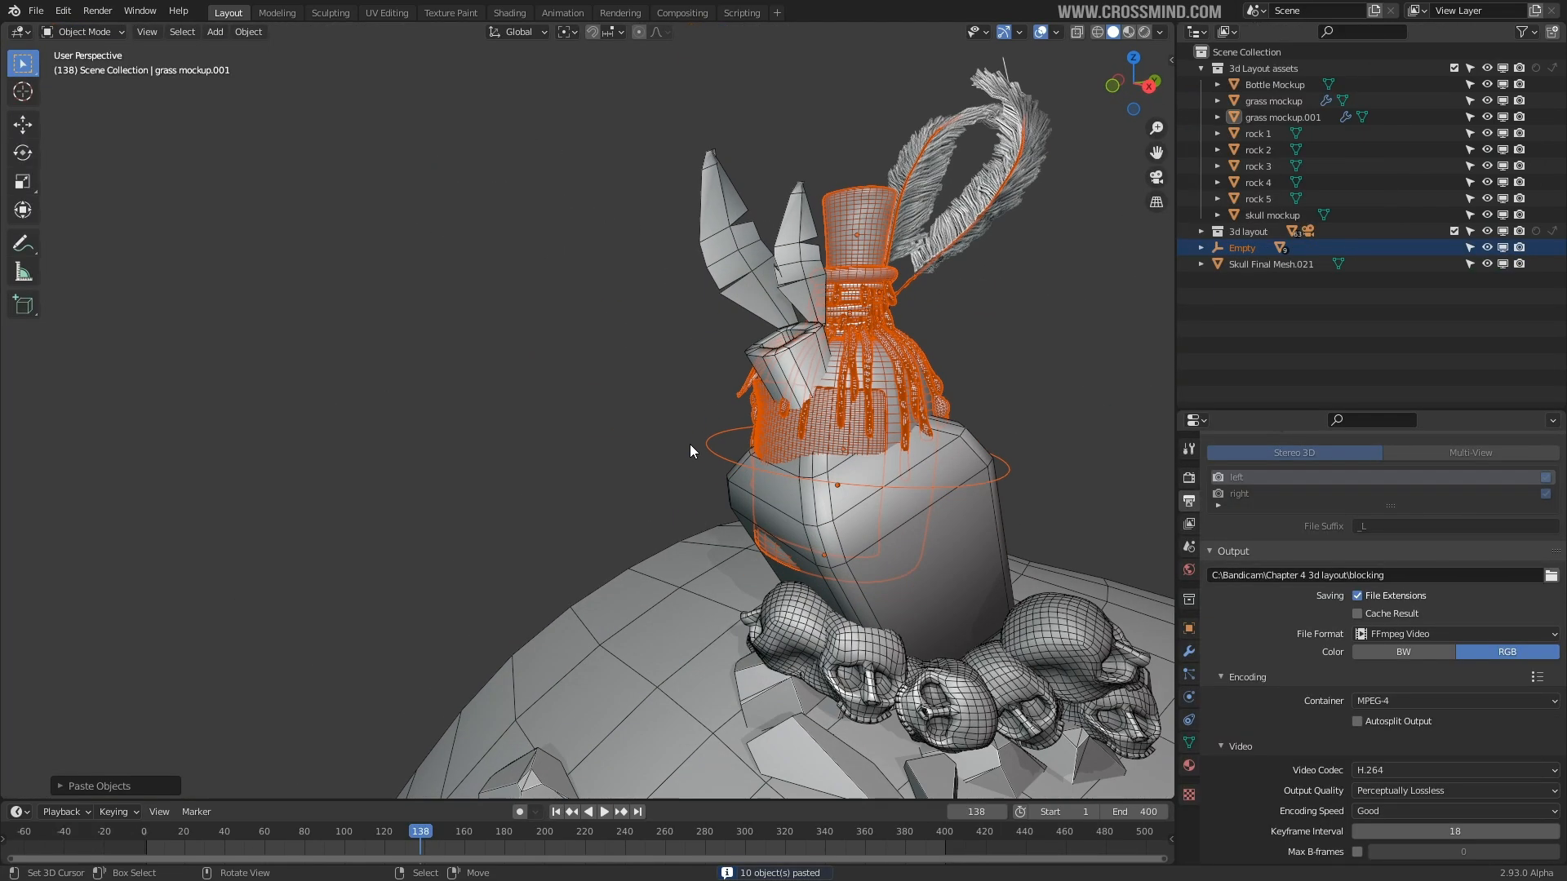
- Delete the bottle mockup on the mound and move the final bottle by its empty into that spot
scroll(713, 455, "down", 4)
left_click(889, 390)
middle_click_drag(933, 388, 774, 487)
key("Delete")
left_click(669, 364)
key("g")
left_click(723, 459)
- Move Skull Final Mesh.021 along the Y axis to the row of spare layout assets
scroll(769, 486, "down", 2)
left_click(734, 490)
key("g")
key("y")
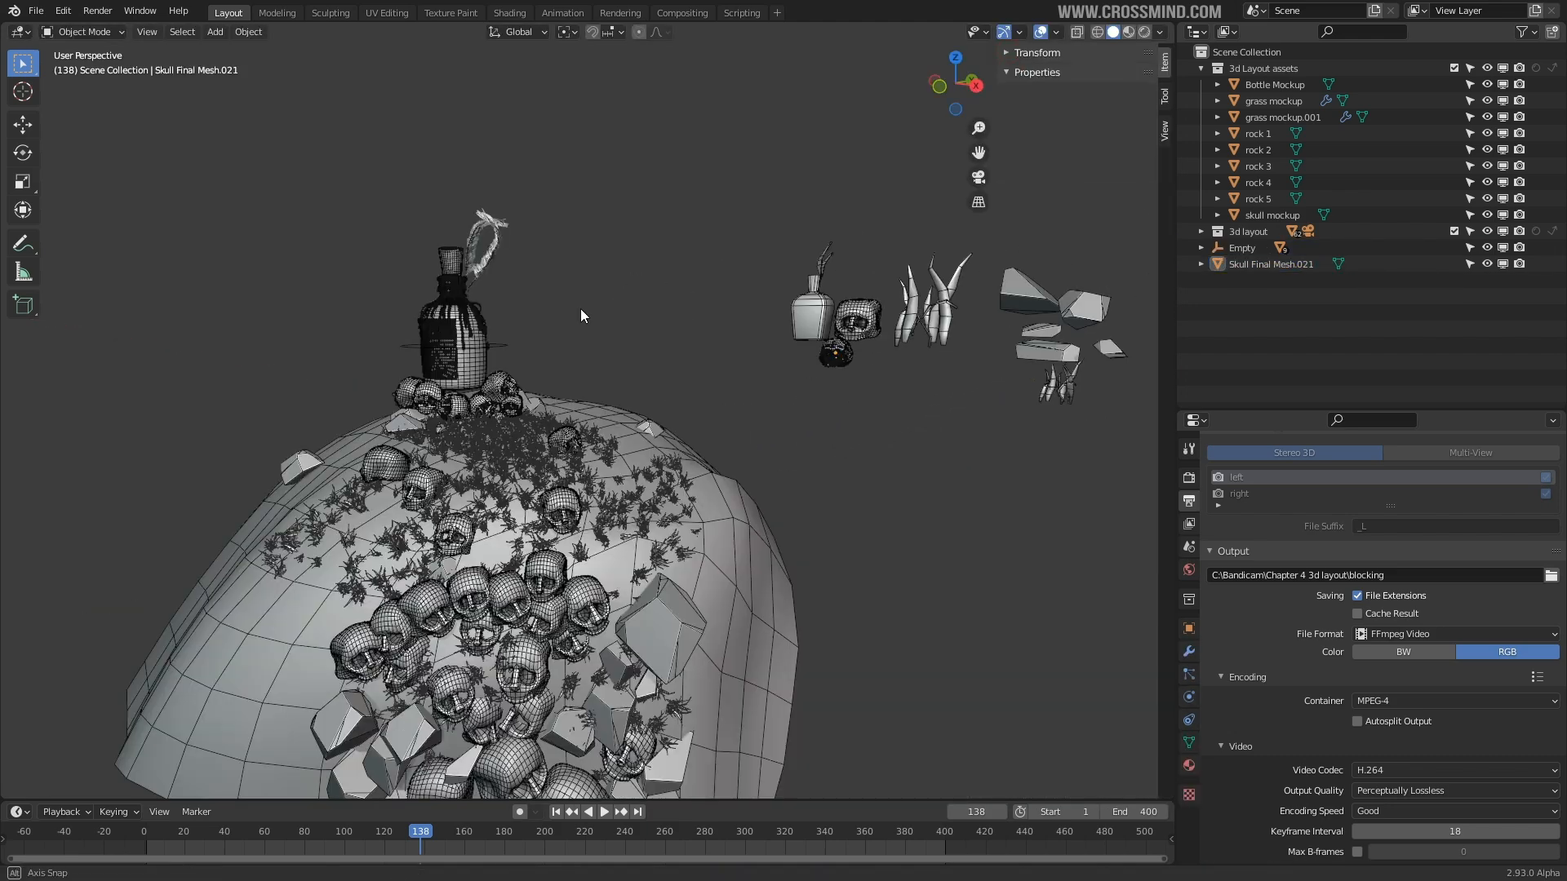
middle_click_drag(727, 266, 818, 483)
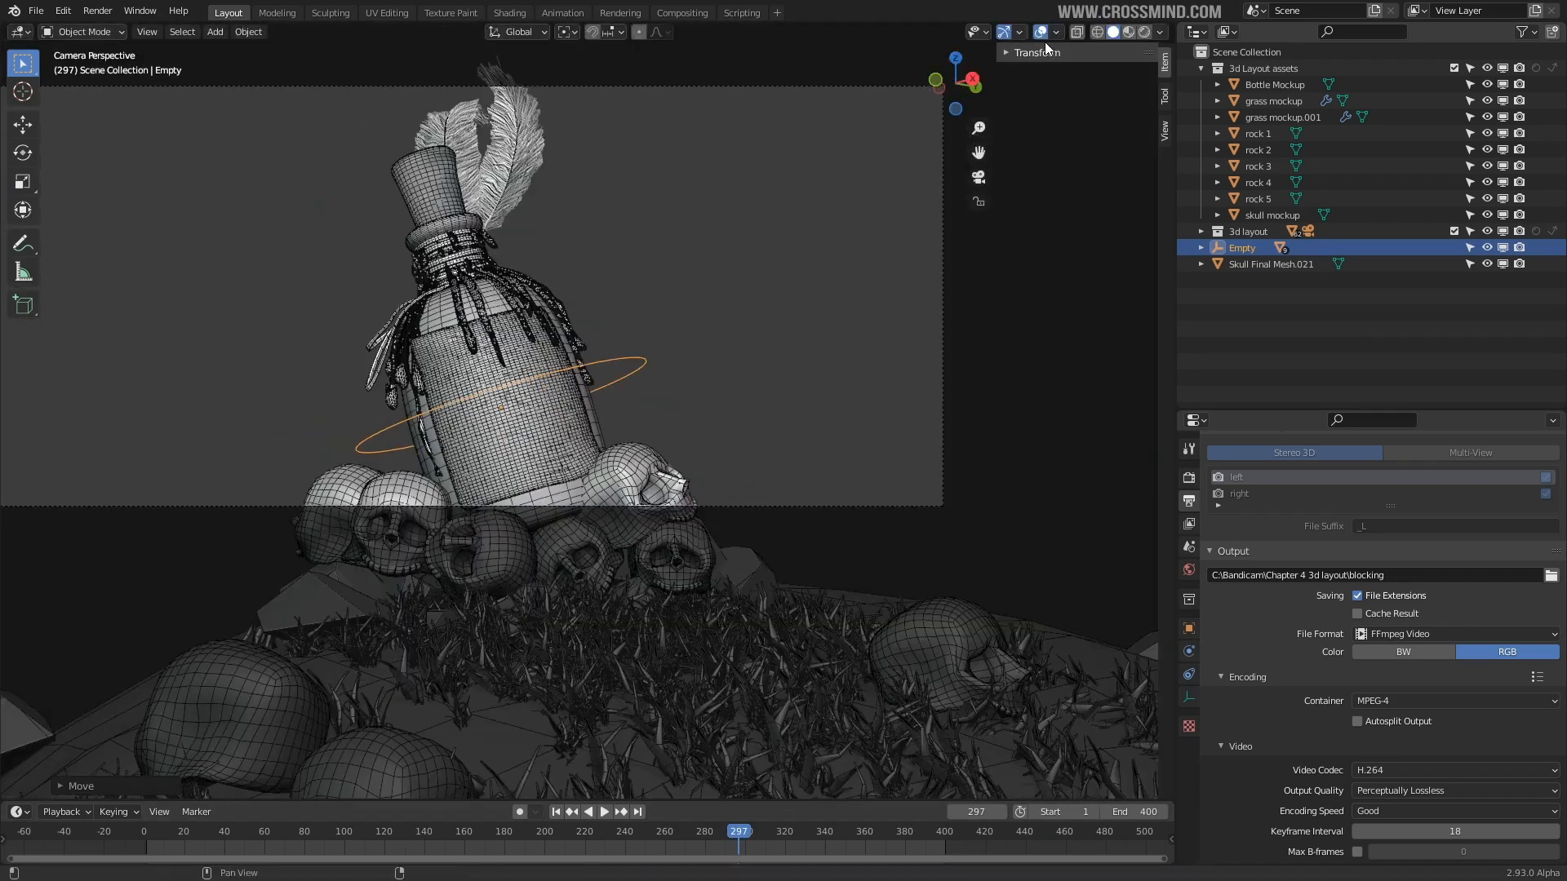
- Check the camera view with overlays hidden, restore them, and rotate the bottle's empty to adjust its tilt
left_click(1041, 36)
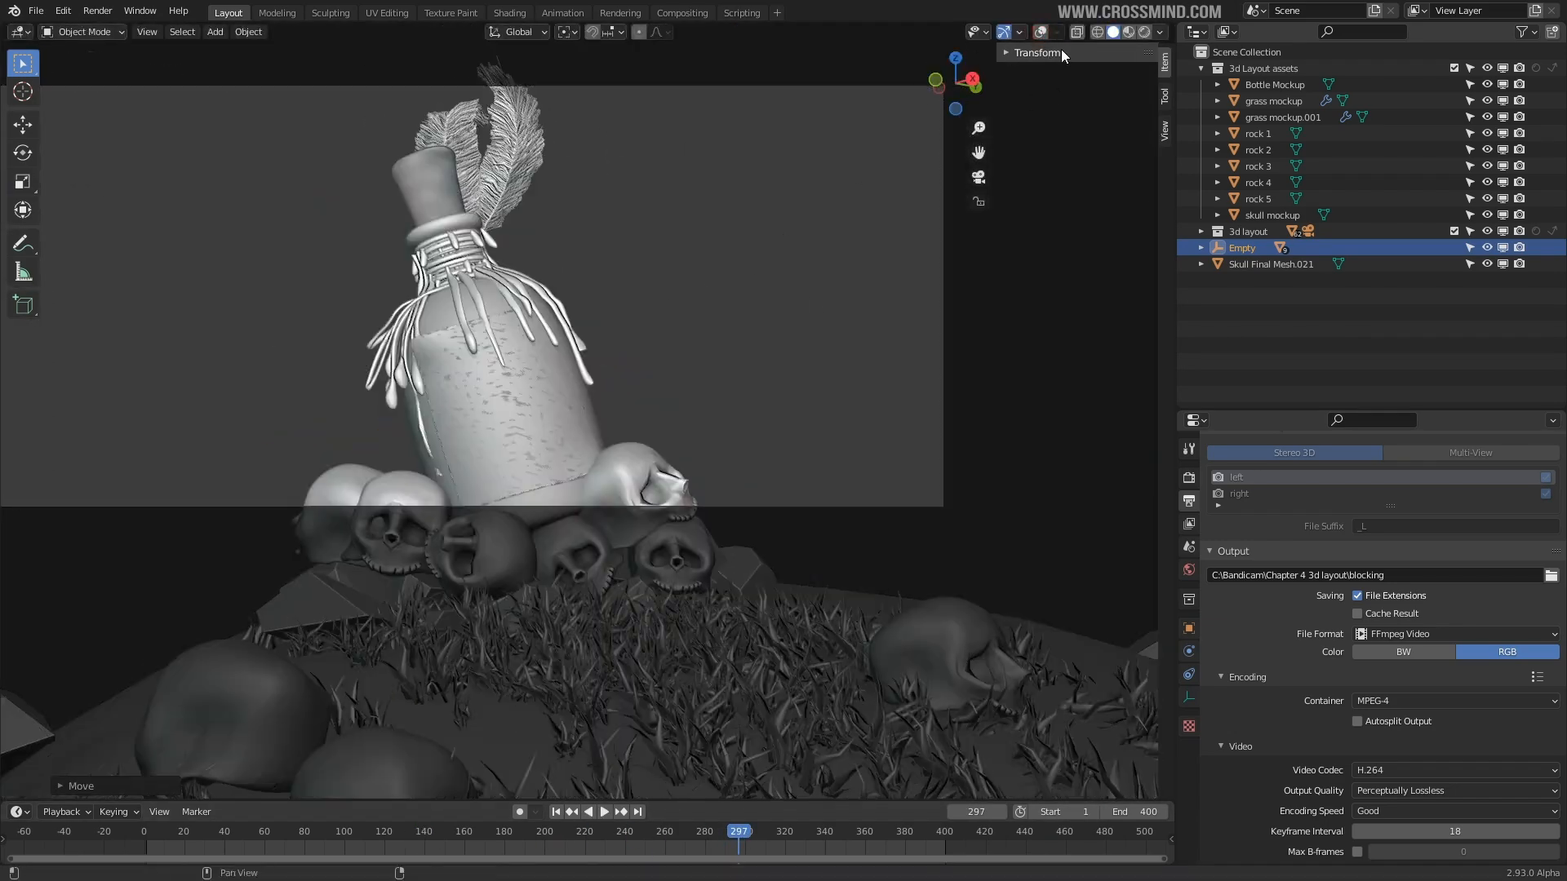
left_click(1041, 33)
key("r")
left_click(653, 343)
scroll(644, 349, "up", 1)
middle_click_drag(599, 371, 612, 419)
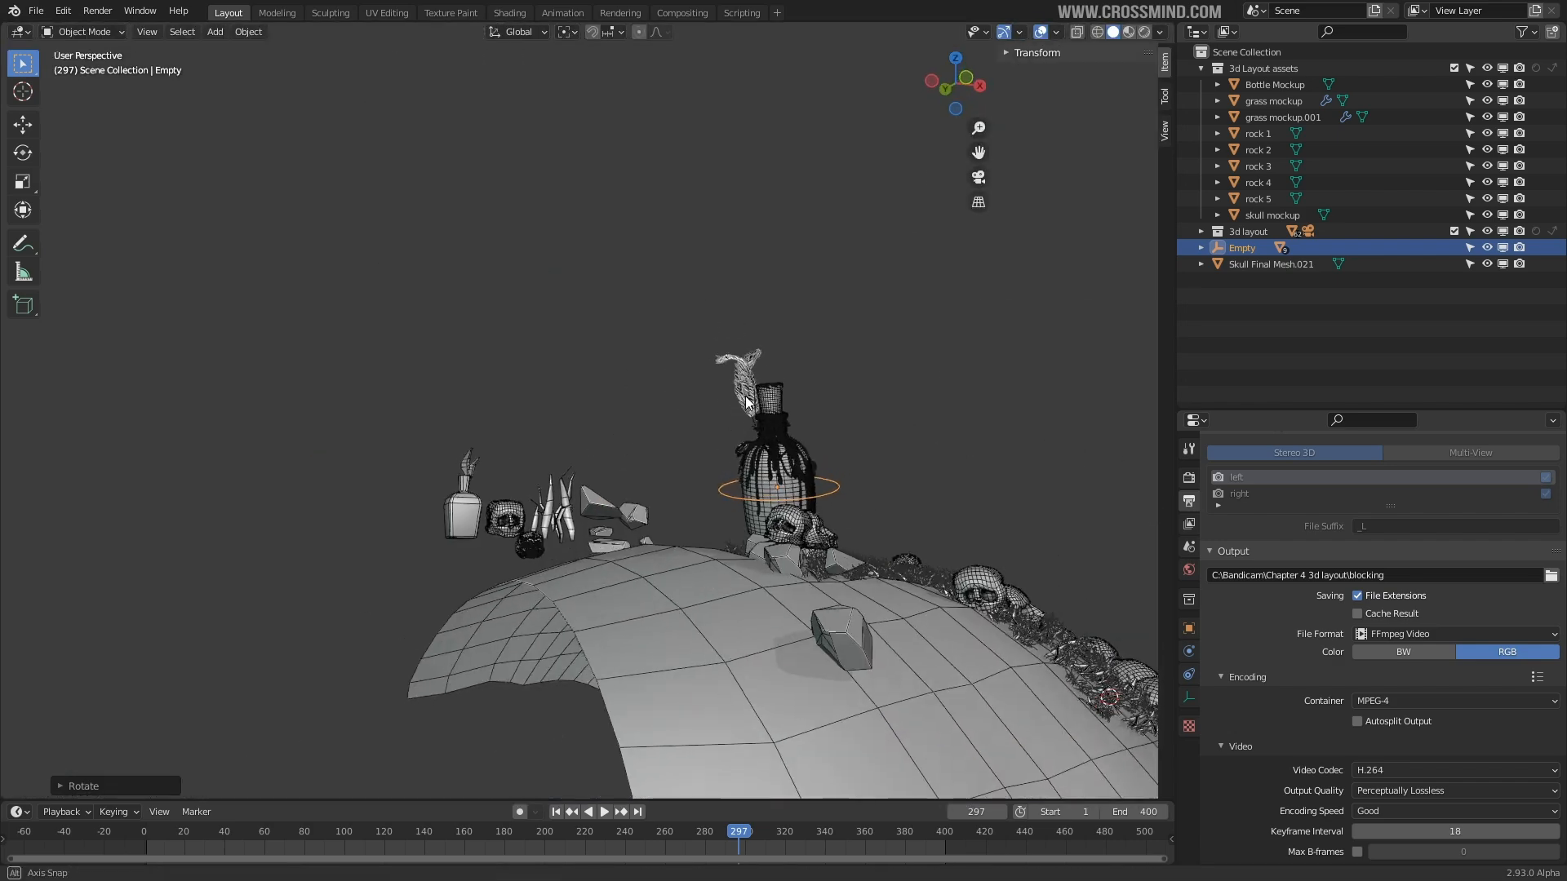
- Refine the bottle's tilt and position from other angles so it rests on the ring of skulls
key("KP_Decimal")
key("r")
left_click(624, 404)
key("g")
left_click(612, 406)
middle_click_drag(612, 406, 448, 431)
key("r")
left_click(584, 418)
key("KP_Decimal")
scroll(584, 418, "down", 8)
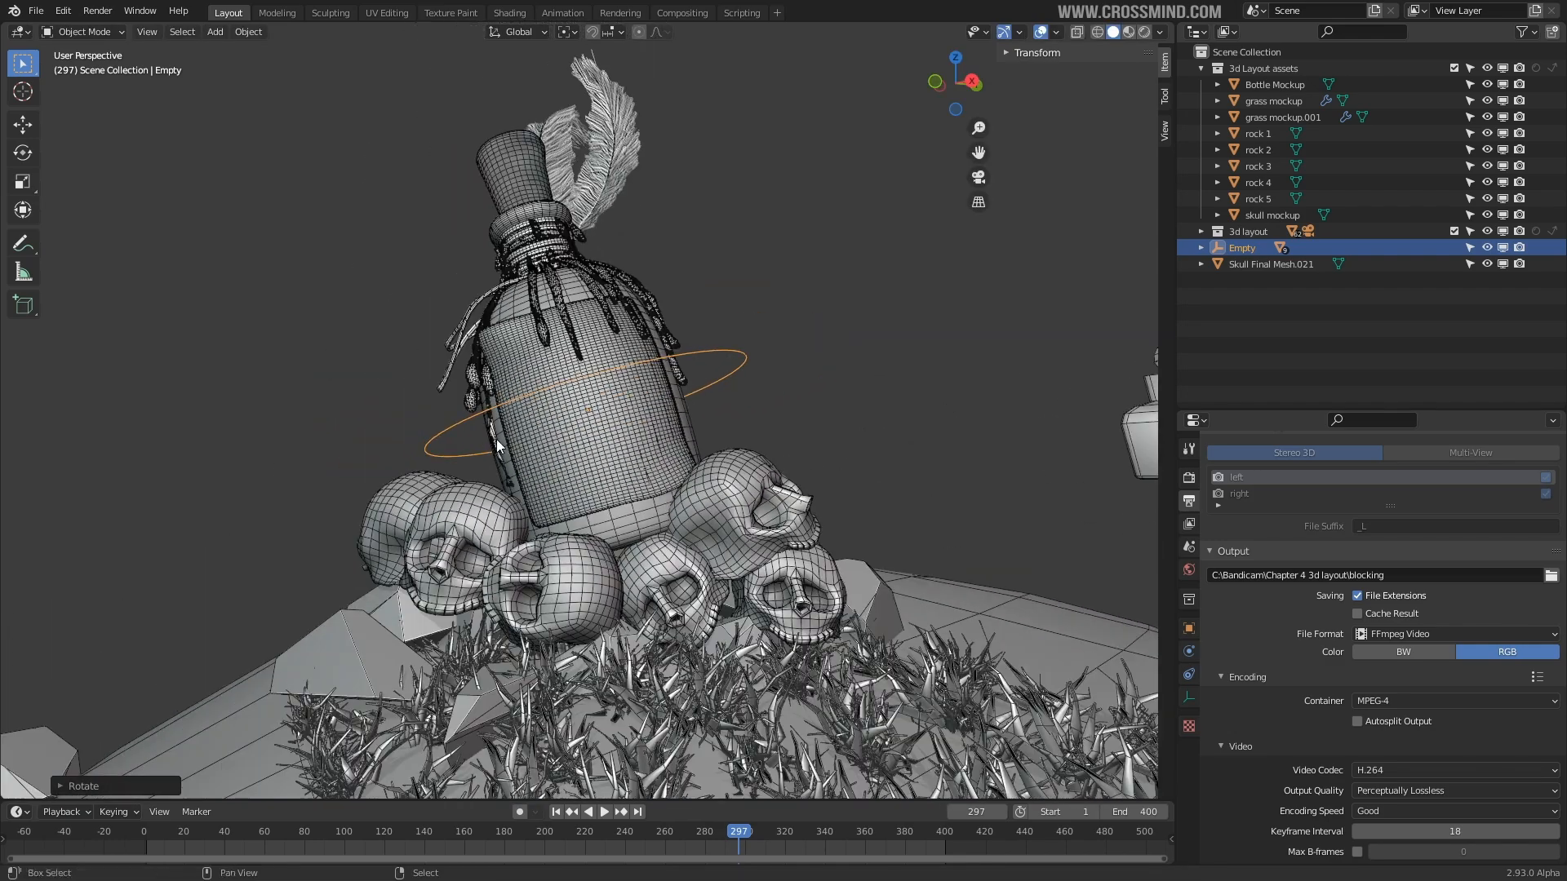
- Select the empty and all bottle parts and move them to a new collection named Bottle Final
left_click_drag(437, 182, 733, 394)
left_click(692, 364)
left_click(688, 369)
key("KP_Decimal")
key("b")
left_click_drag(451, 92, 788, 395)
key("m")
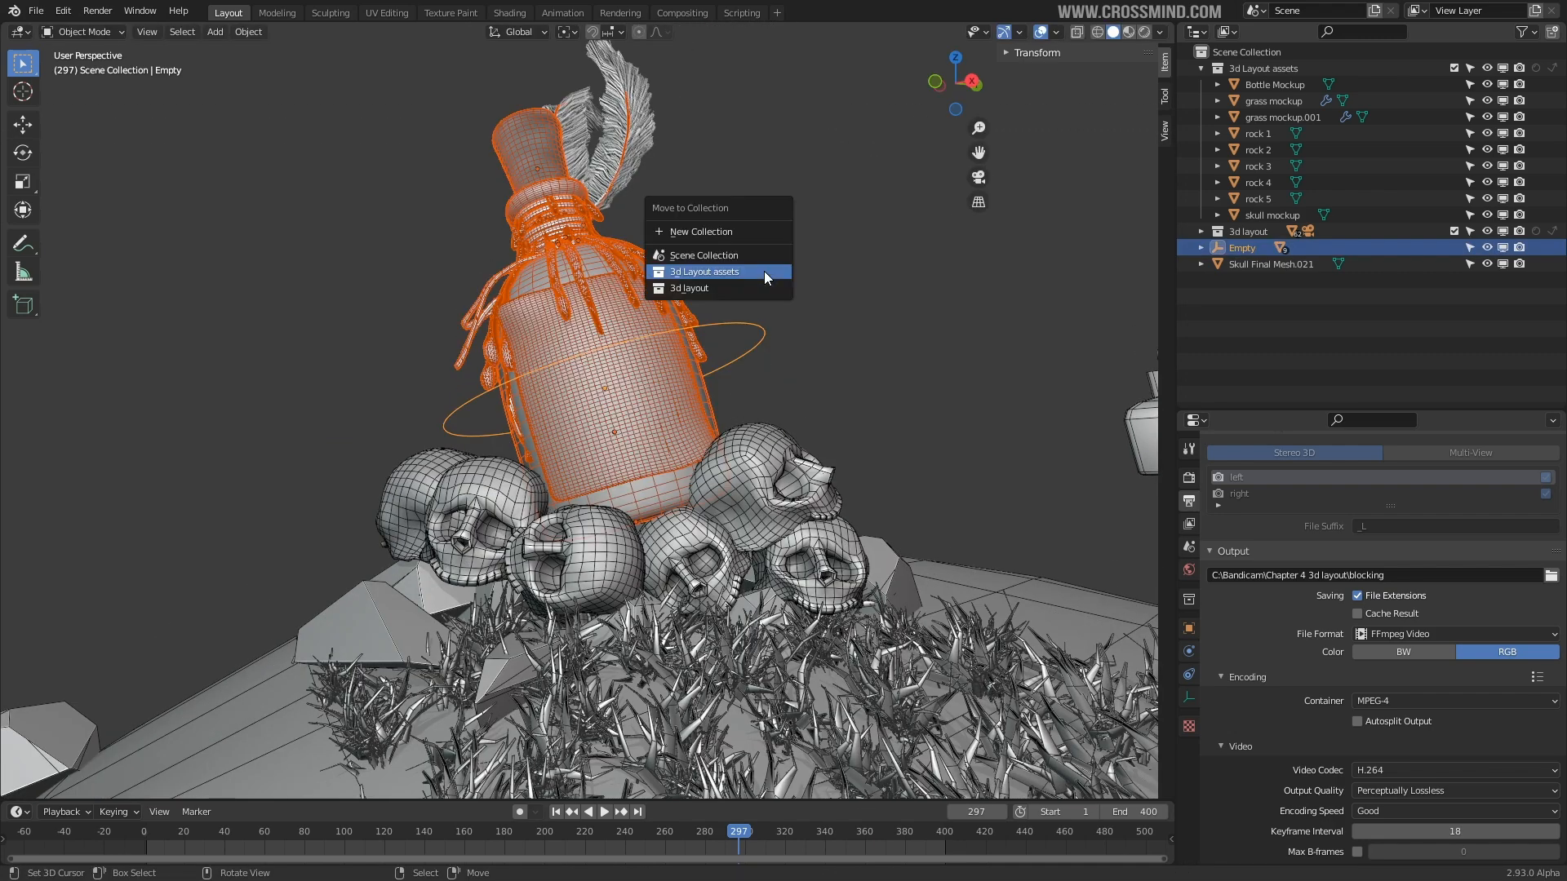
left_click(737, 228)
type("Bottle Final")
key("Return")
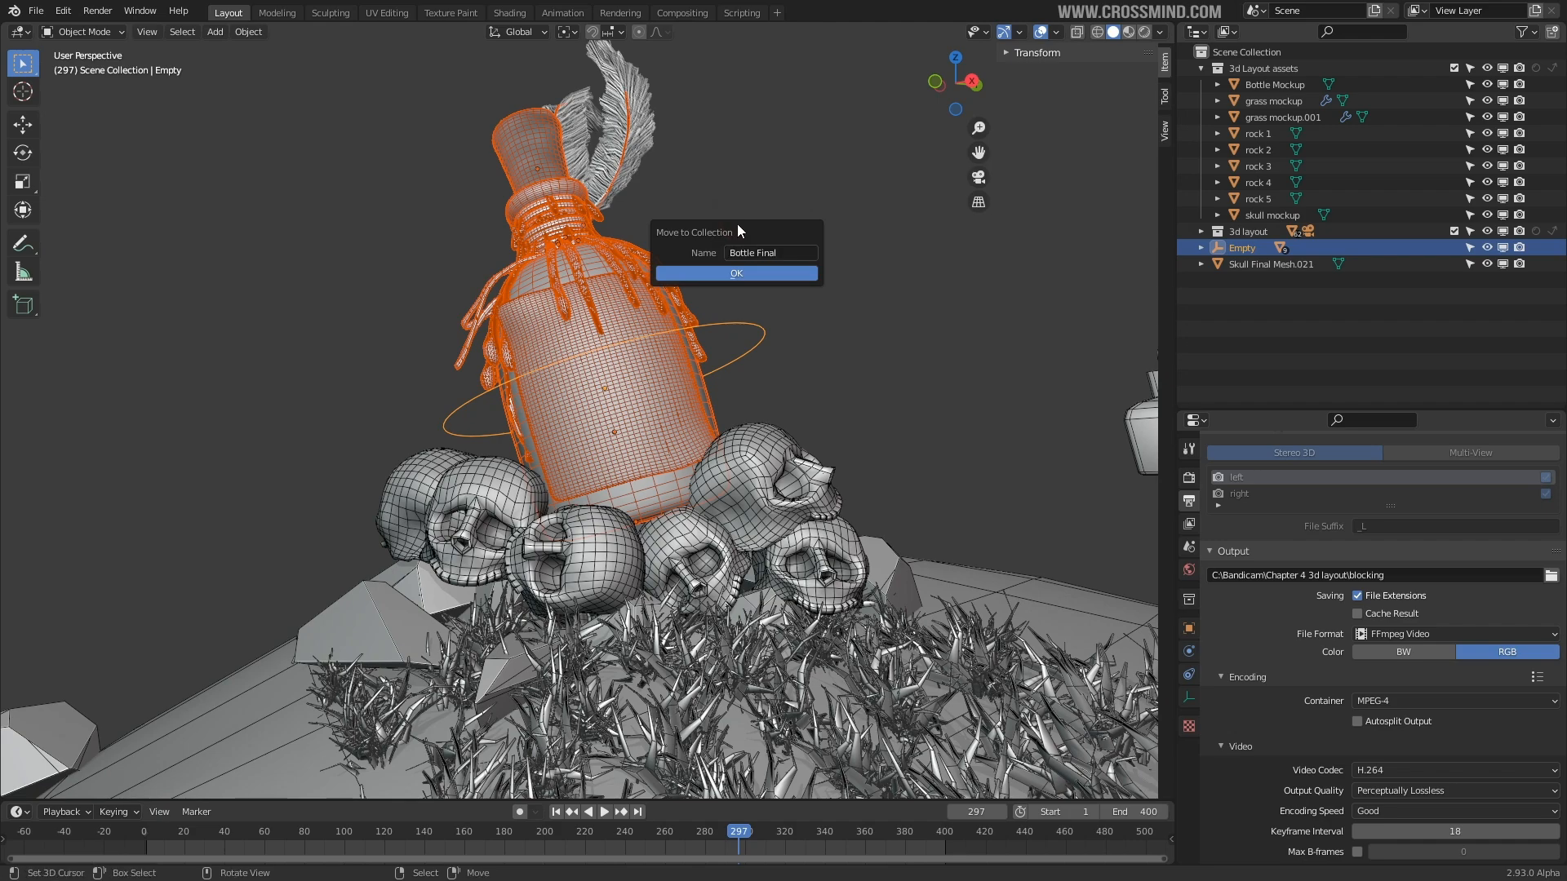
left_click(765, 276)
- Examine the skull mockups placed across the mound and locate the final skull beside the spare assets
scroll(677, 352, "down", 2)
middle_click_drag(652, 355, 679, 369)
middle_click_drag(803, 407, 714, 353, "shift")
scroll(718, 367, "down", 3)
scroll(727, 387, "down", 3)
middle_click_drag(741, 419, 761, 368)
scroll(749, 408, "up", 2)
scroll(783, 350, "up", 3)
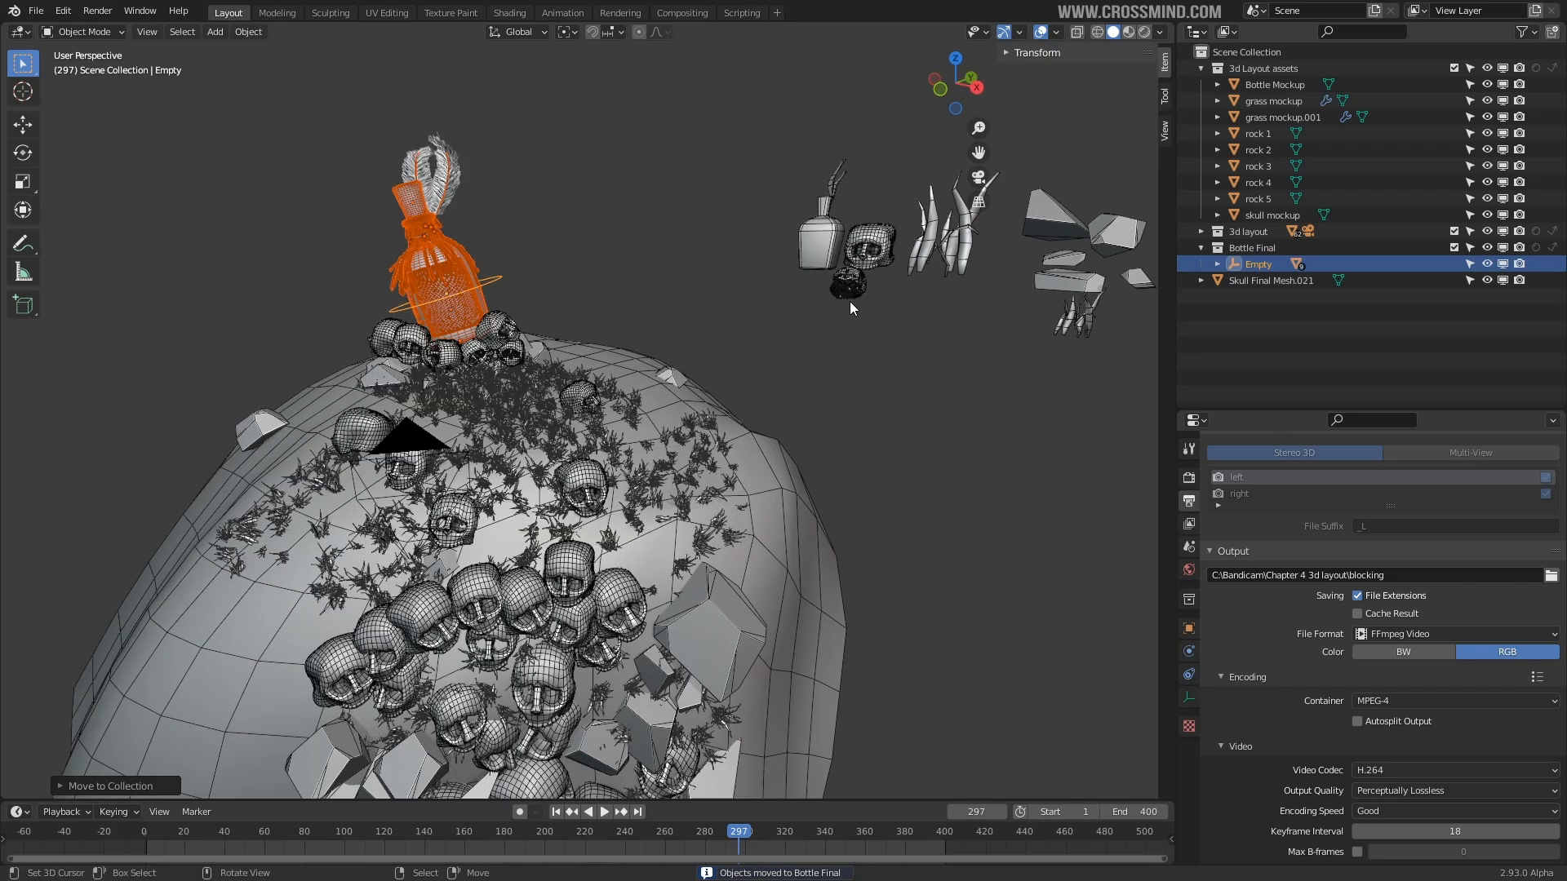
right_click(849, 290)
middle_click_drag(633, 390, 653, 351)
scroll(653, 408, "up", 3)
middle_click_drag(669, 571, 694, 309, "shift")
scroll(635, 410, "up", 2)
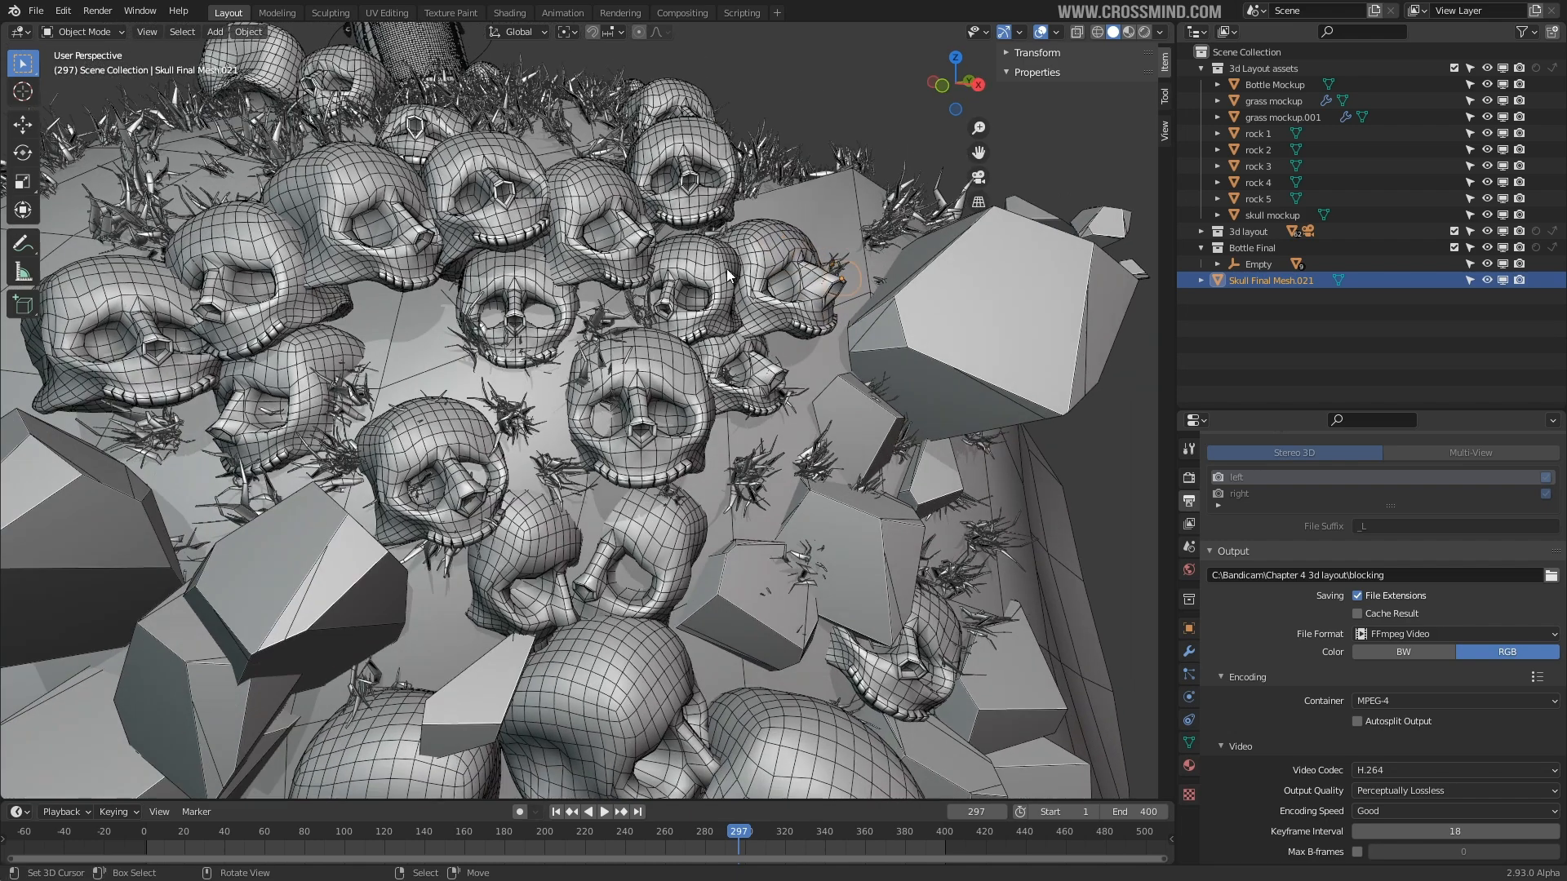
scroll(727, 269, "down", 6)
middle_click_drag(760, 227, 823, 286)
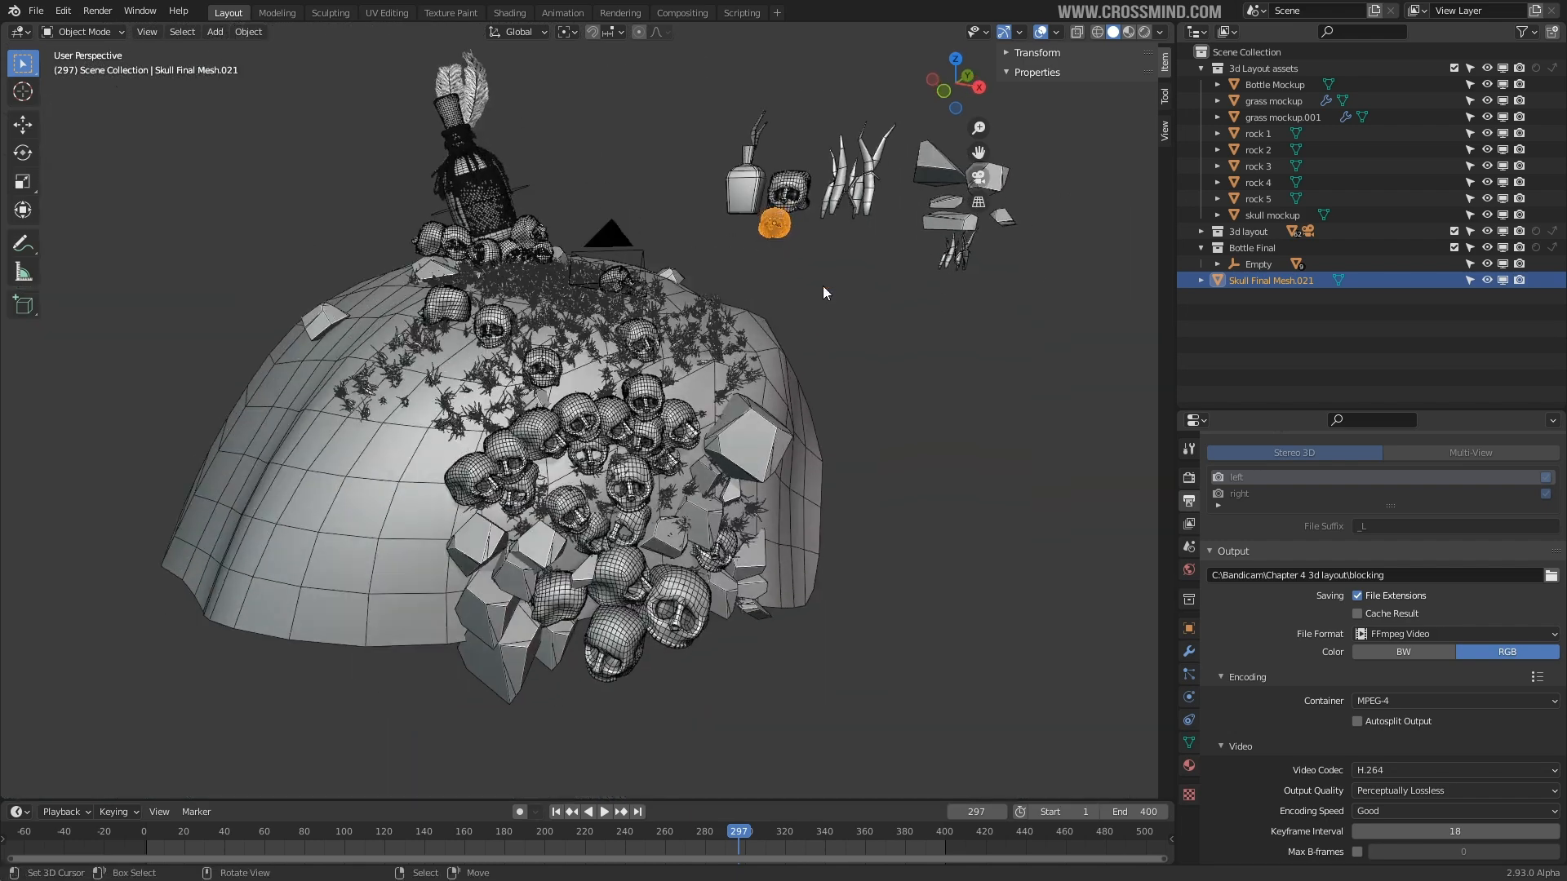
- Inspect the original skull mockup in the row of layout assets up close
left_click(780, 193)
scroll(427, 650, "up", 3)
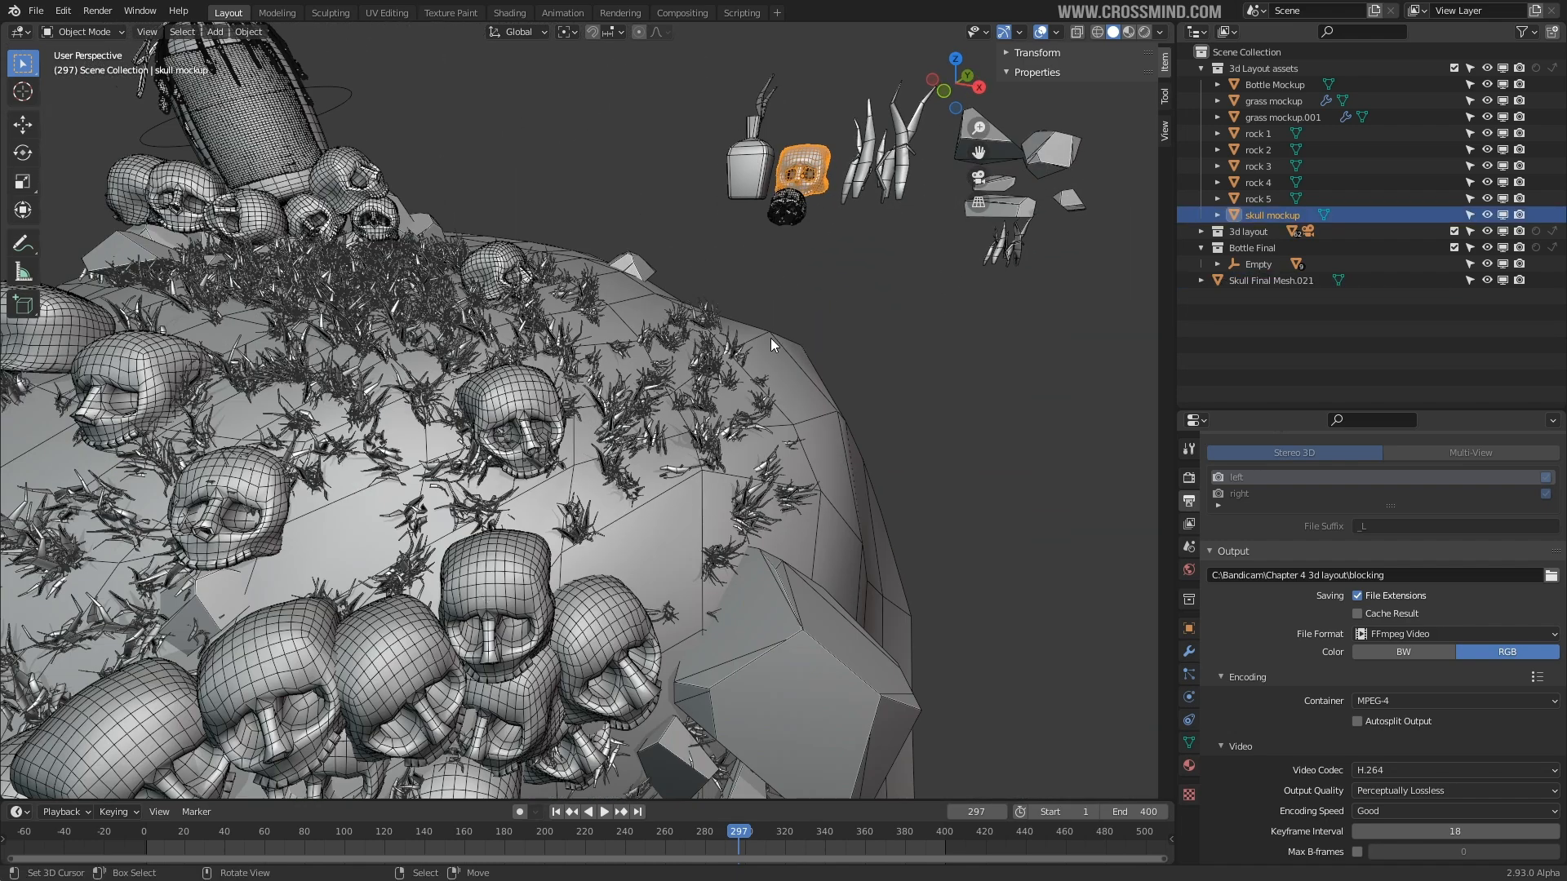
middle_click_drag(701, 434, 645, 541, "shift")
scroll(644, 541, "up", 1)
key("KP_Decimal")
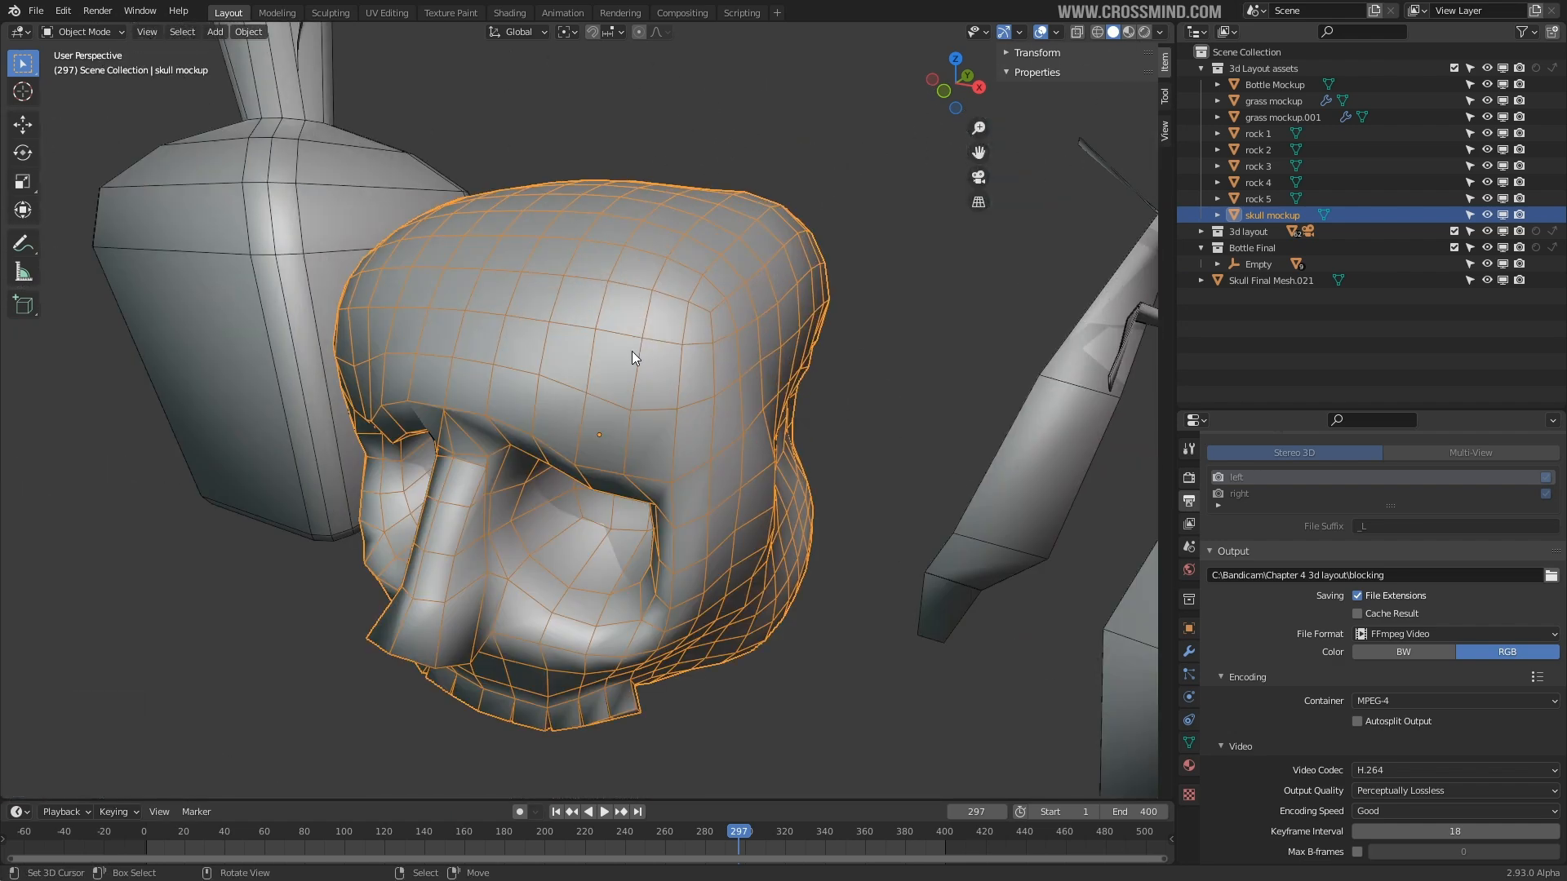
scroll(643, 393, "down", 3)
key("g")
right_click(784, 373)
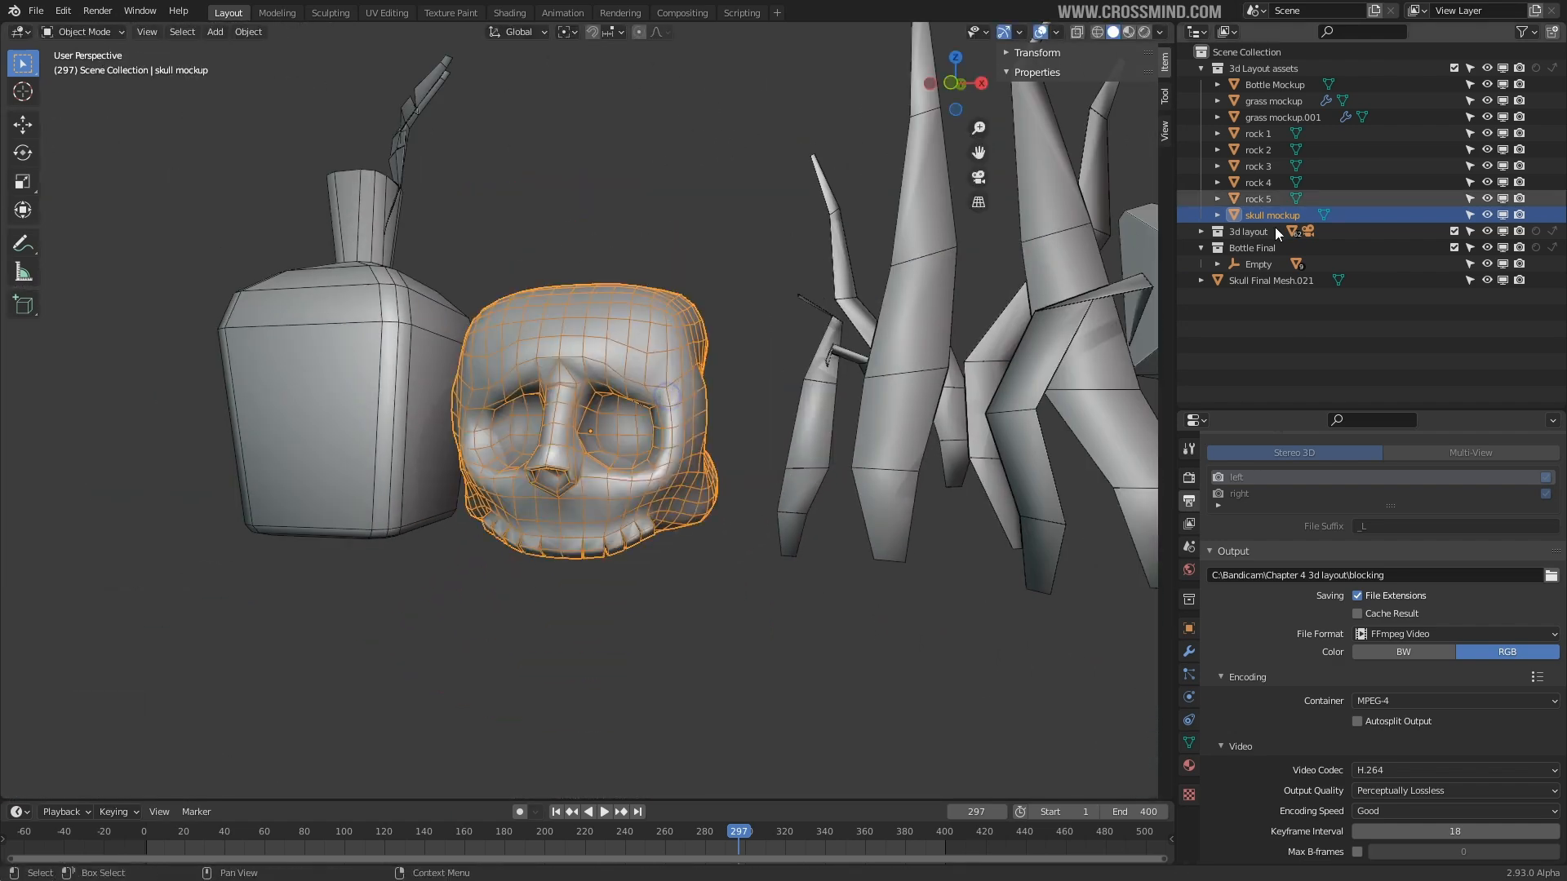
- Move Skull Final Mesh.021 about 5.37 m along Y so it sits beneath the skull mockup
scroll(767, 366, "down", 7)
scroll(653, 429, "up", 2)
middle_click_drag(654, 430, 542, 465)
left_click(542, 465)
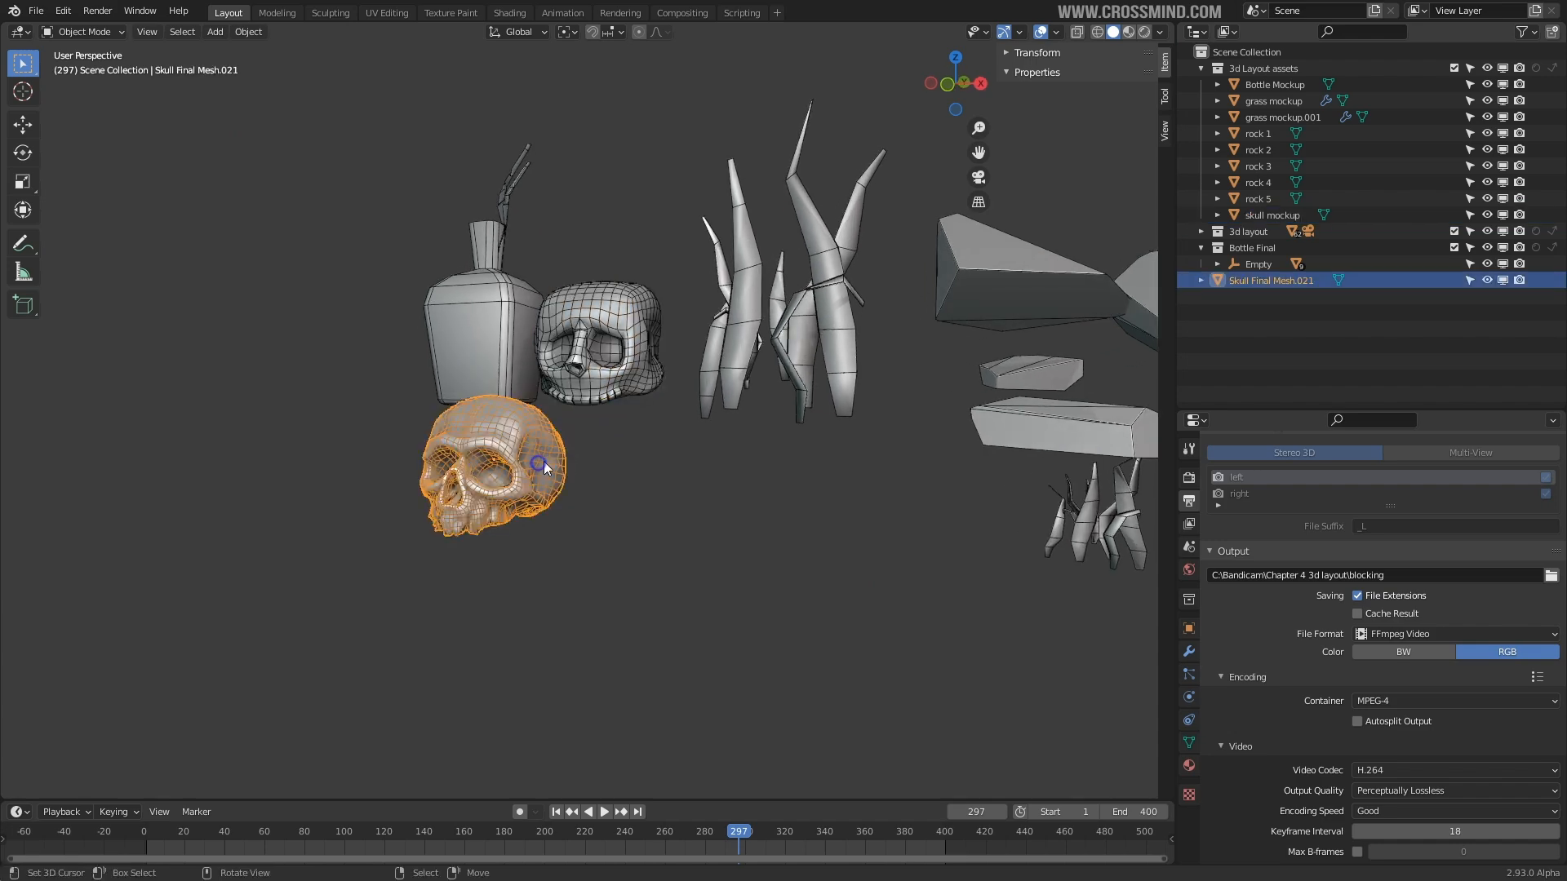
key("g")
key("y")
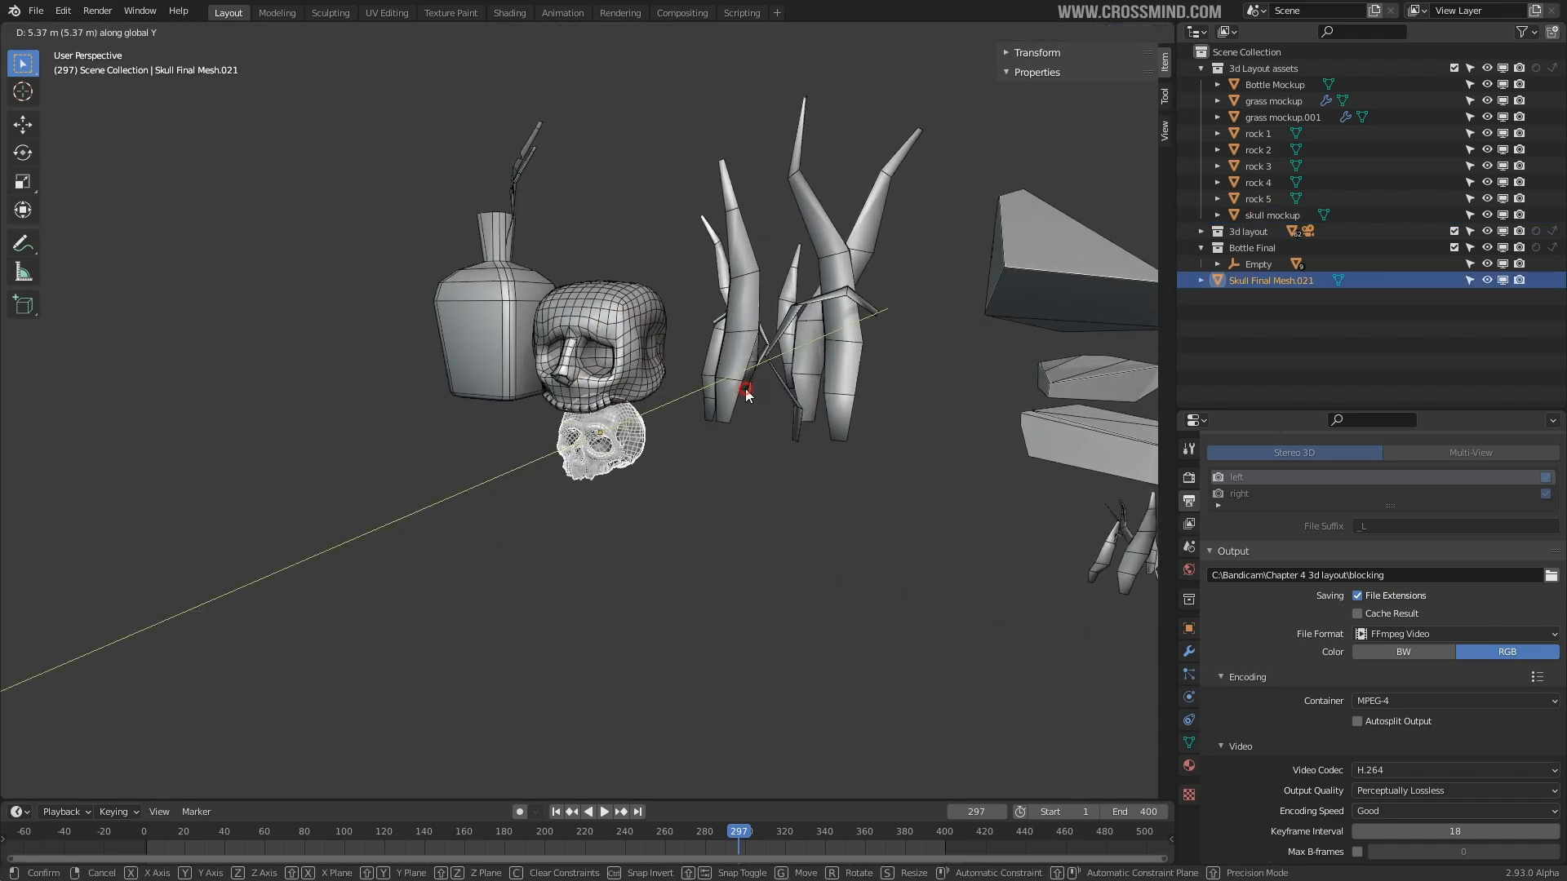
left_click(746, 395)
- Select the original skull mockup and clear its rotation and scale
scroll(699, 458, "down", 10)
middle_click_drag(698, 459, 767, 400, "shift")
scroll(311, 604, "up", 4)
scroll(311, 604, "down", 1)
middle_click_drag(380, 591, 679, 434, "shift")
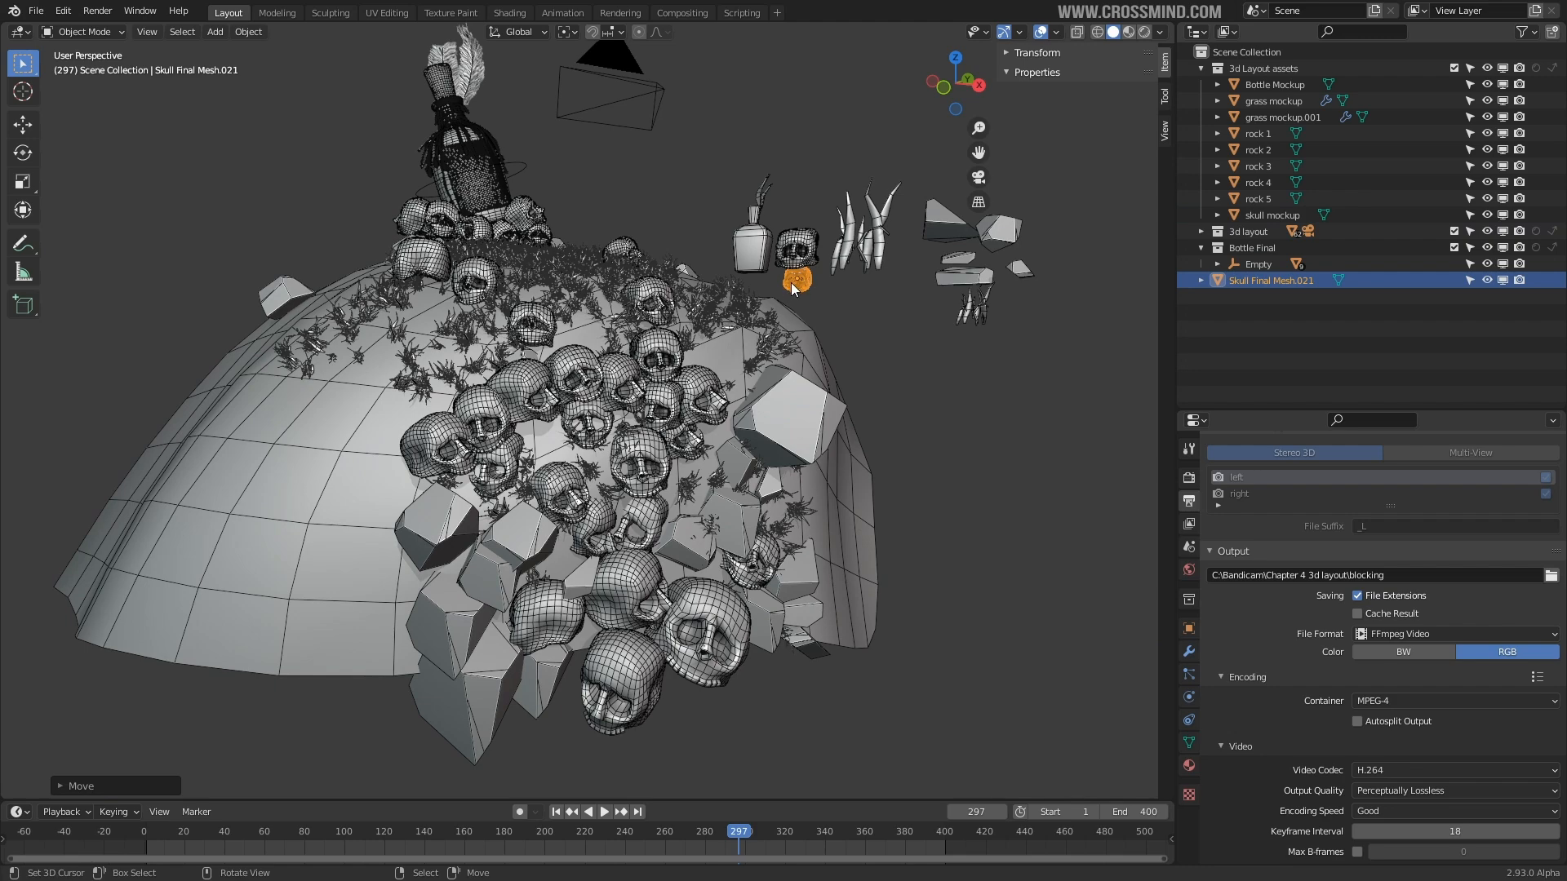
key("KP_Decimal")
scroll(632, 351, "down", 2)
middle_click_drag(610, 360, 744, 507)
scroll(760, 444, "down", 3)
middle_click_drag(760, 444, 608, 467)
middle_click_drag(609, 341, 677, 327)
left_click(672, 302)
key("alt+r")
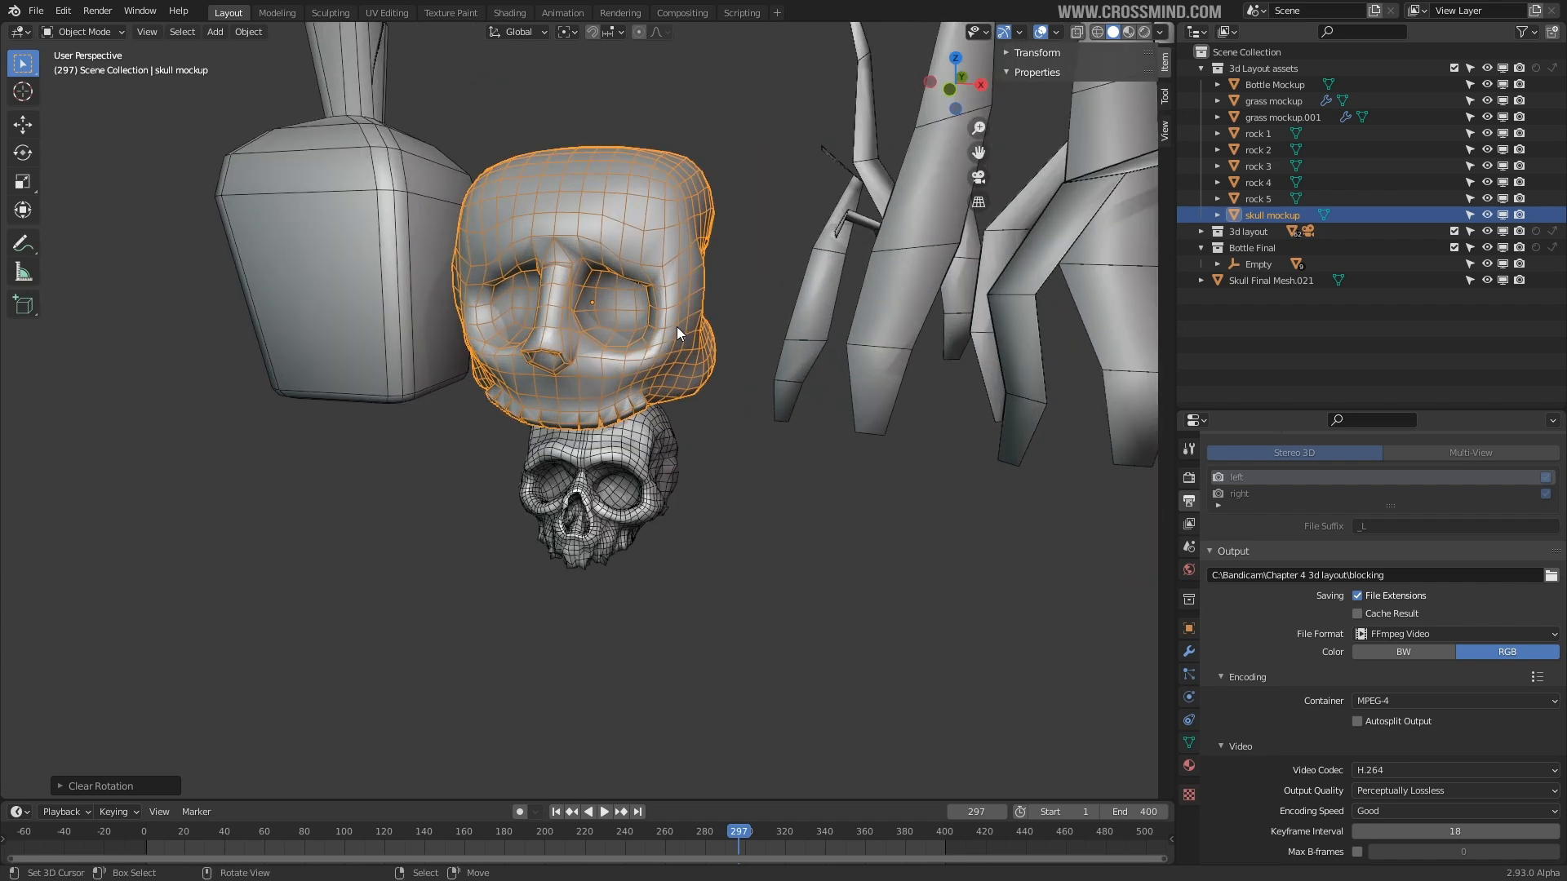
key("alt+s")
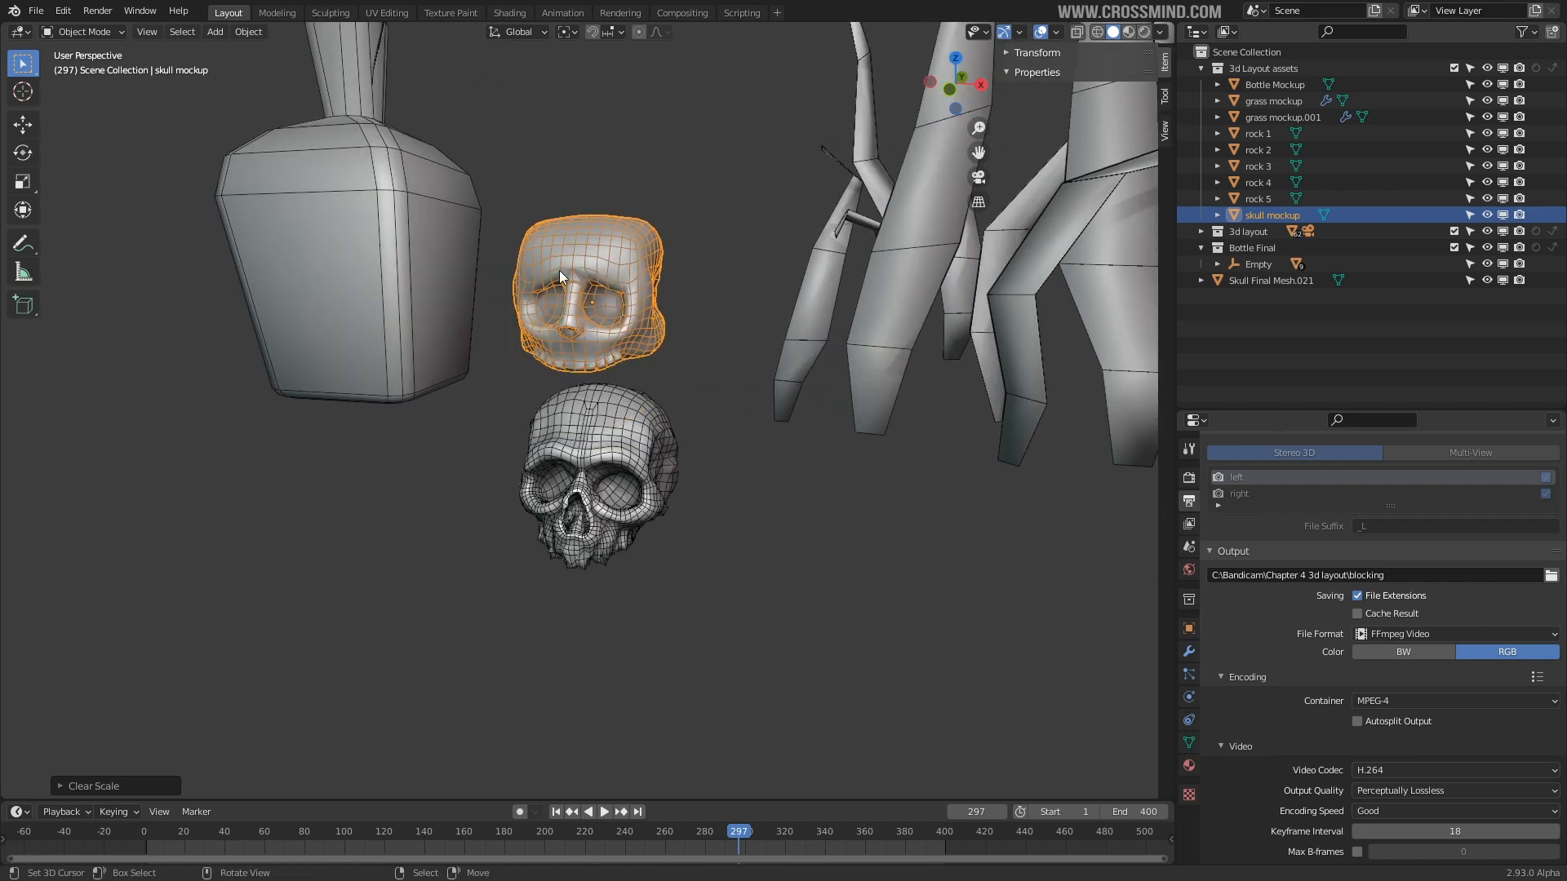
- Raise Skull Final Mesh.021 about 1.06 m along Z toward the skull mockup
middle_click_drag(603, 306, 703, 321)
scroll(686, 343, "up", 3)
right_click(640, 458)
key("g")
key("z")
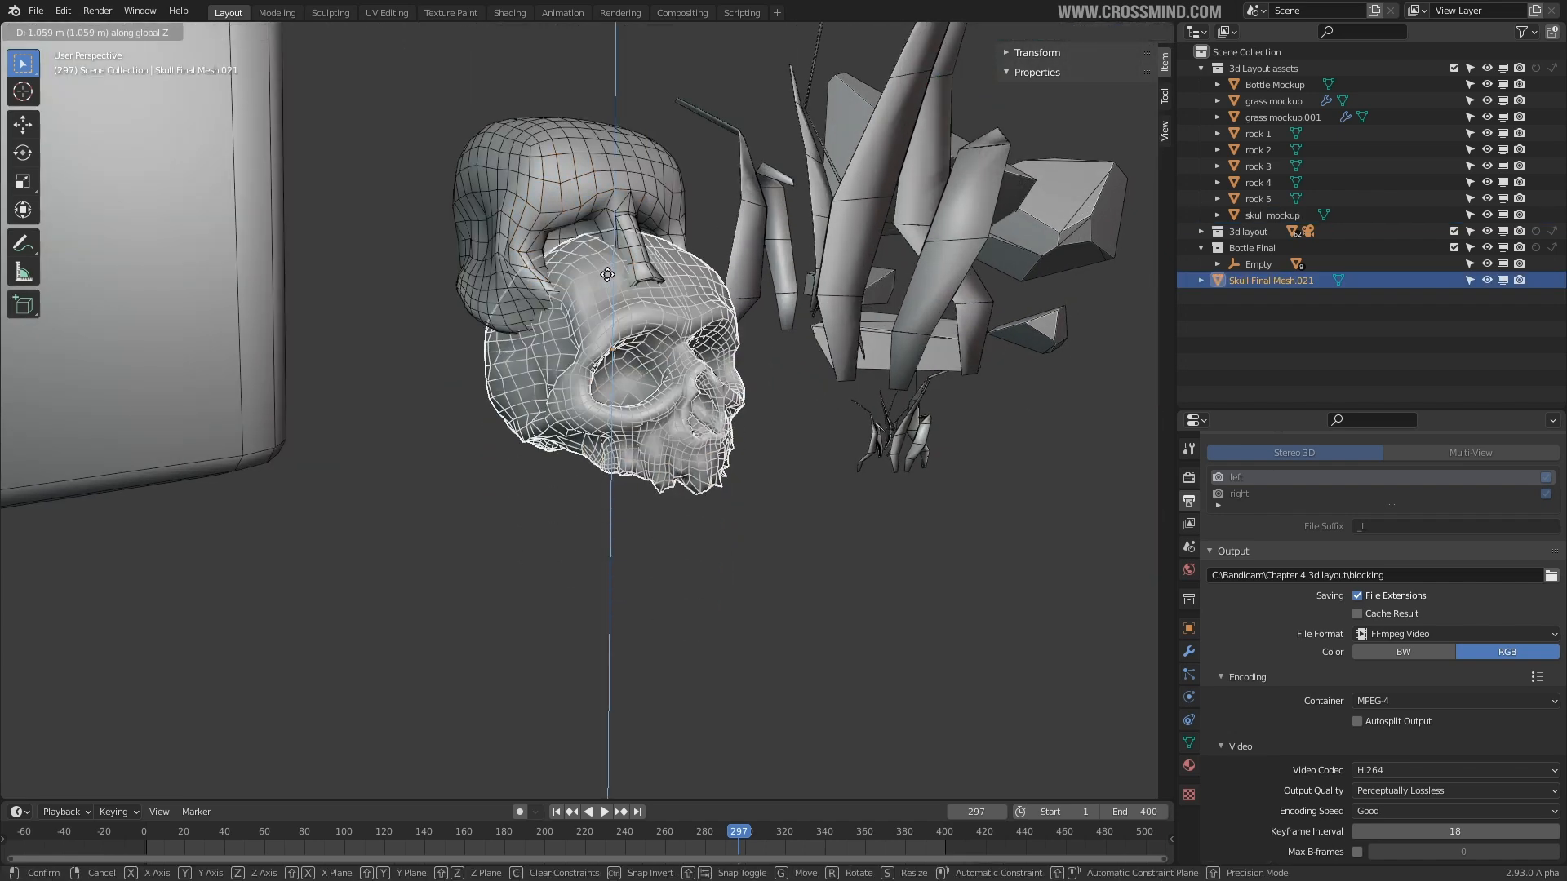
left_click(608, 281)
- Isolate the final skull and the skull mockup in local view
left_click(537, 167, "shift")
key("KP_Divide")
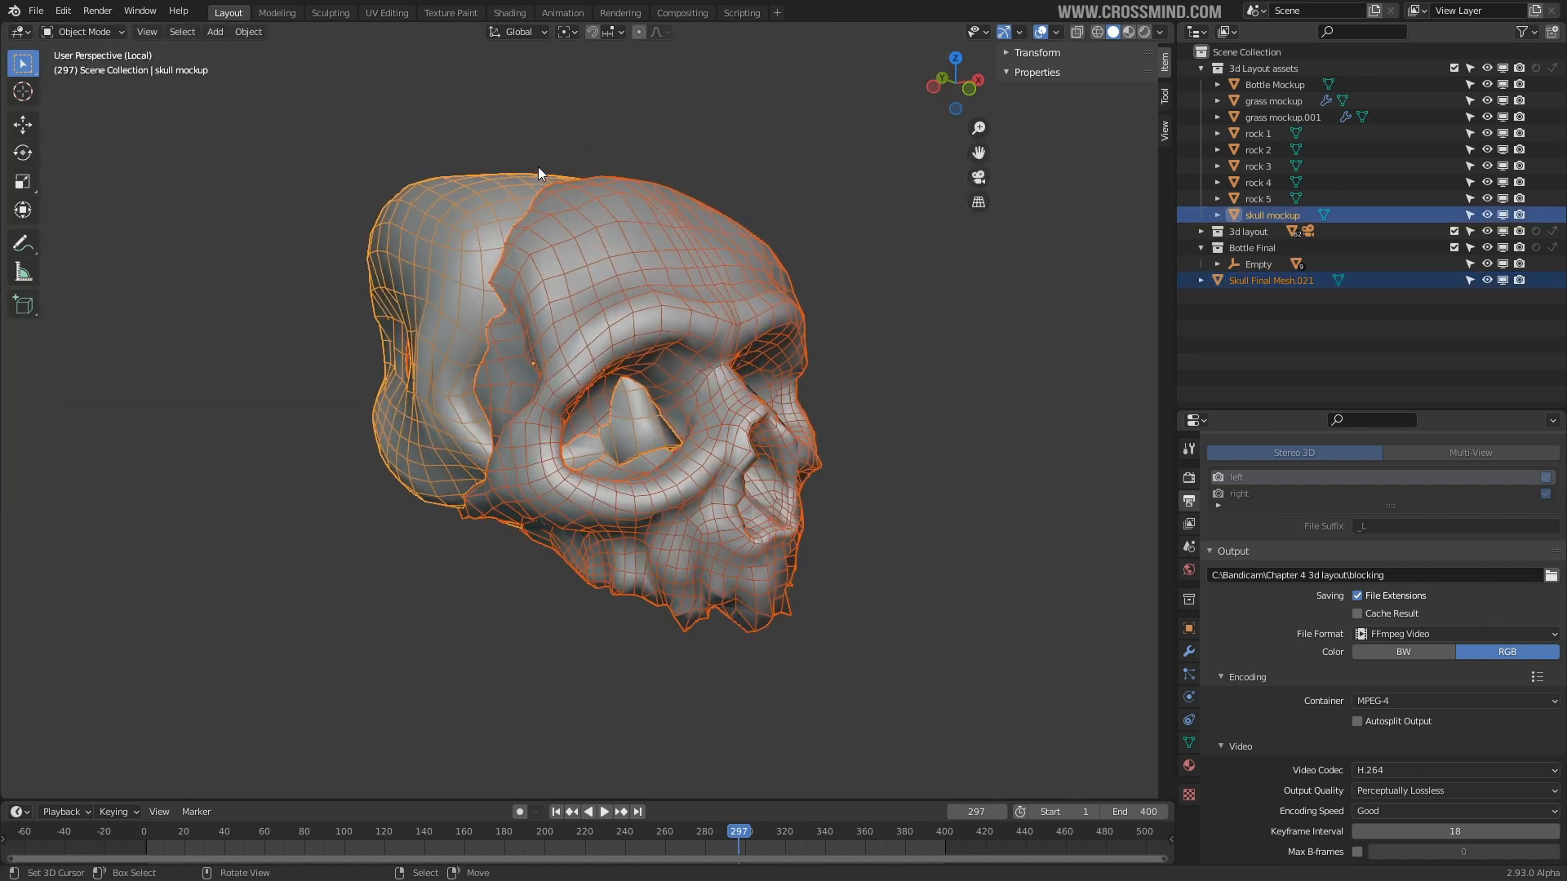
middle_click_drag(537, 167, 639, 310)
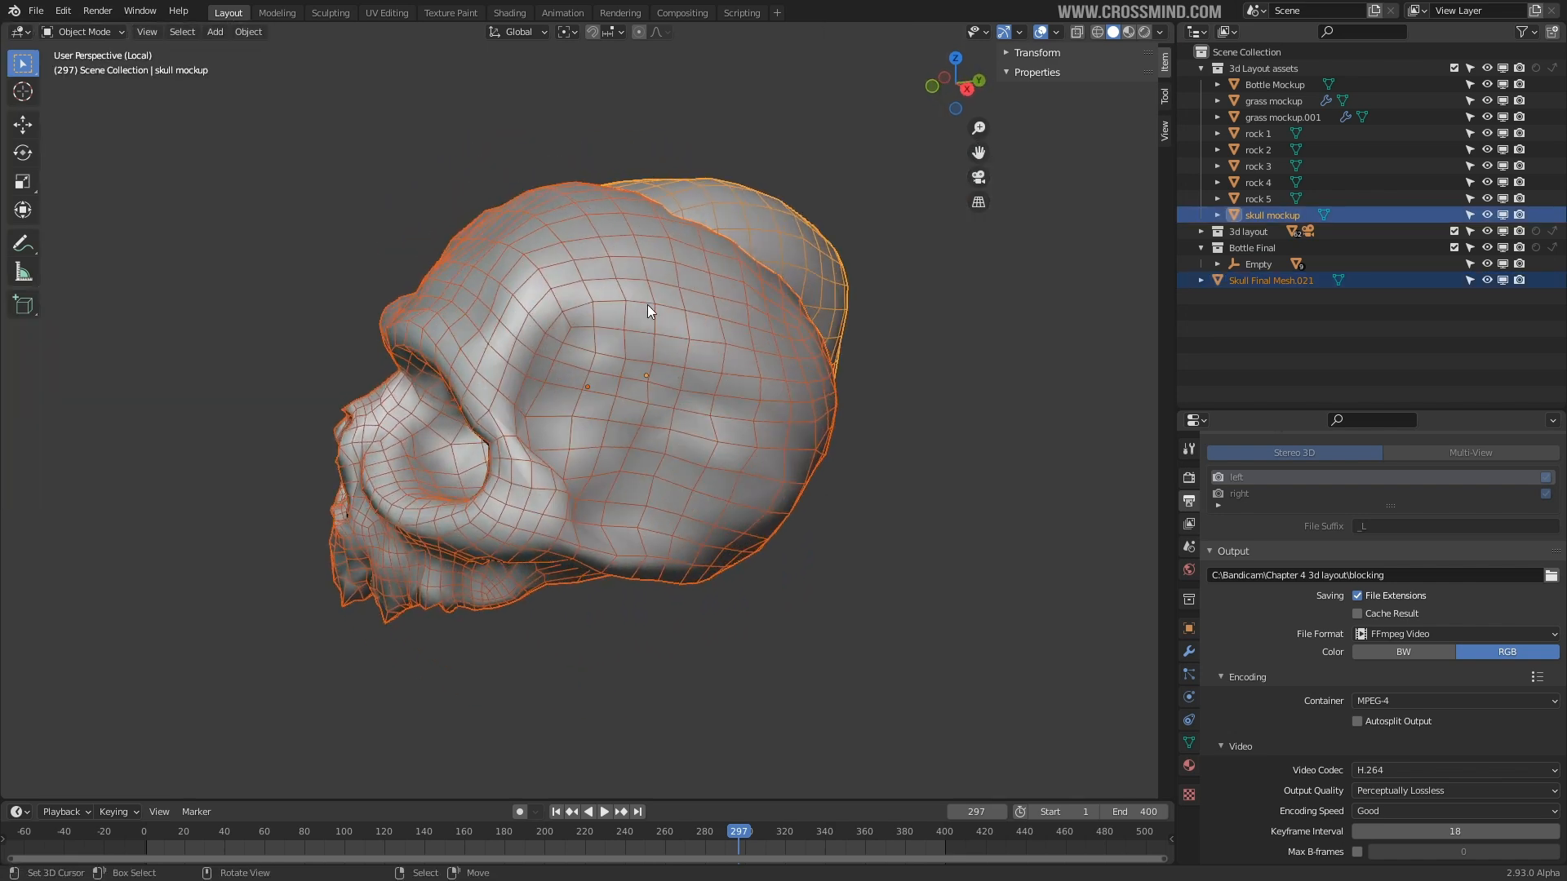
- In wireframe side view, rotate and scale Skull Final Mesh.021 to match the skull mockup
left_click(796, 228)
key("KP_3")
key("shift+z")
key("r")
left_click(864, 405)
key("s")
left_click(871, 408)
- Return to solid shading and move the final skull along X and Z to overlap the skull mockup
middle_click_drag(686, 405, 850, 409)
key("shift+z")
key("g")
key("x")
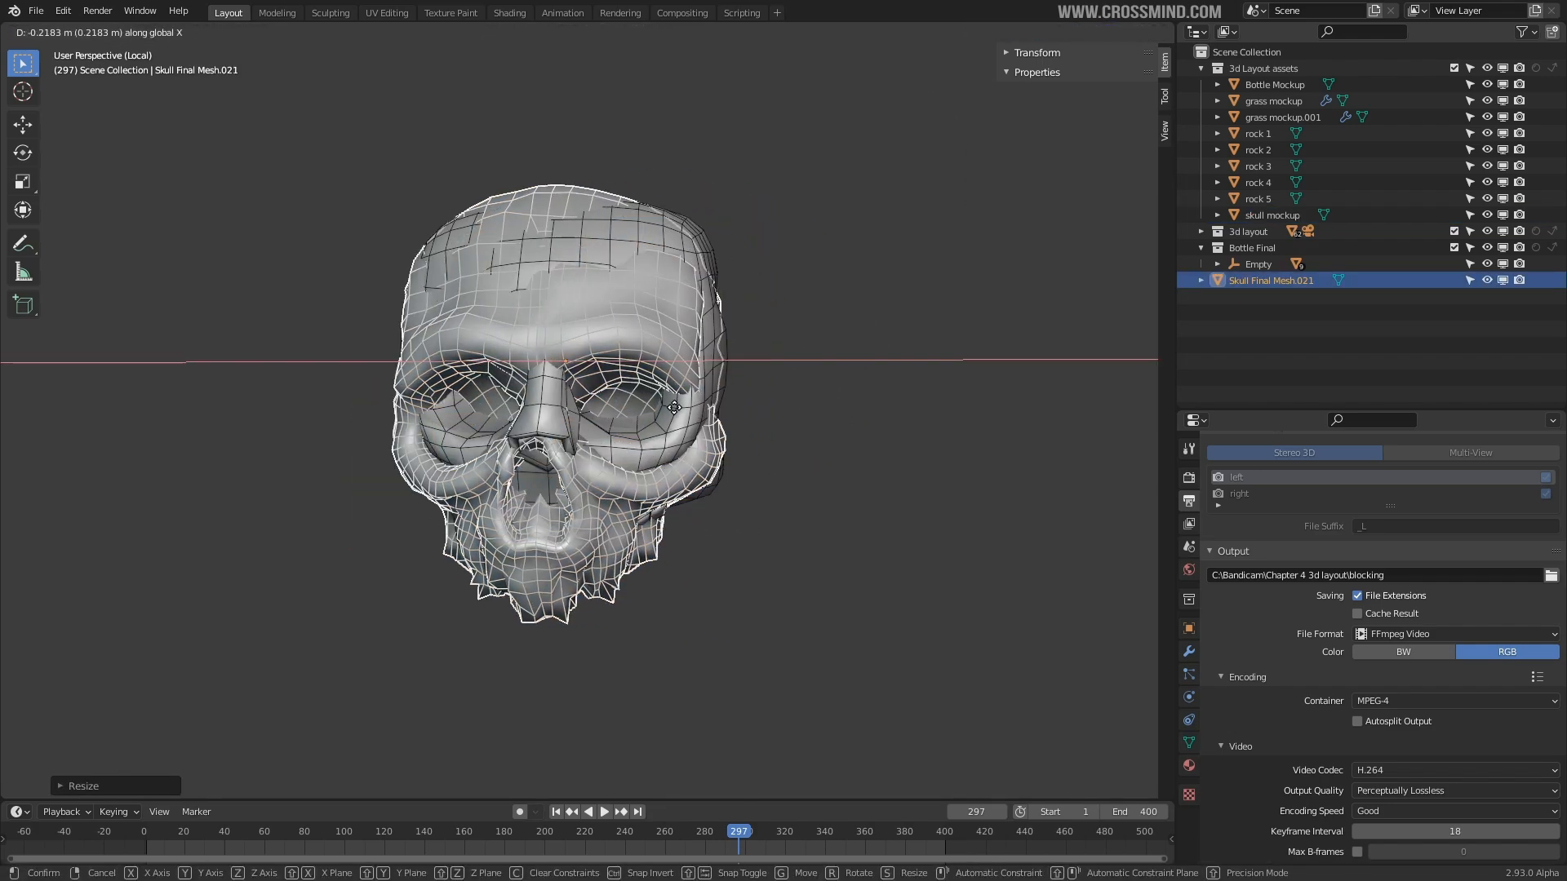
left_click(722, 406)
key("g")
key("z")
left_click(744, 397)
- Rotate Skull Final Mesh.021 about the global X axis in several small corrections to match the skull mockup's tilt
middle_click_drag(744, 397, 747, 217)
middle_click_drag(842, 346, 644, 518)
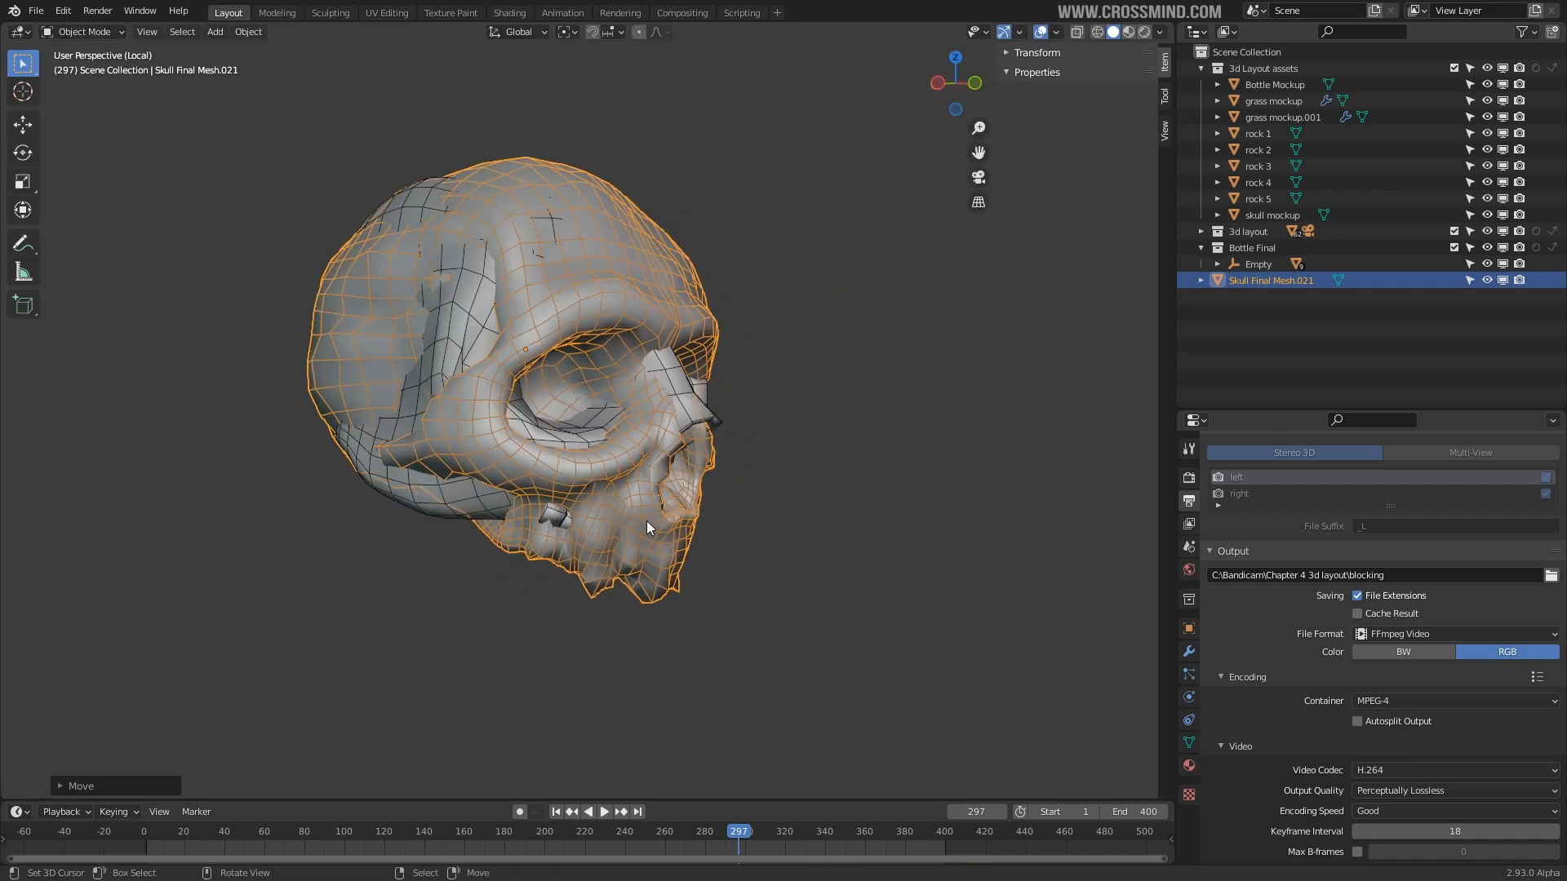
key("r")
key("x")
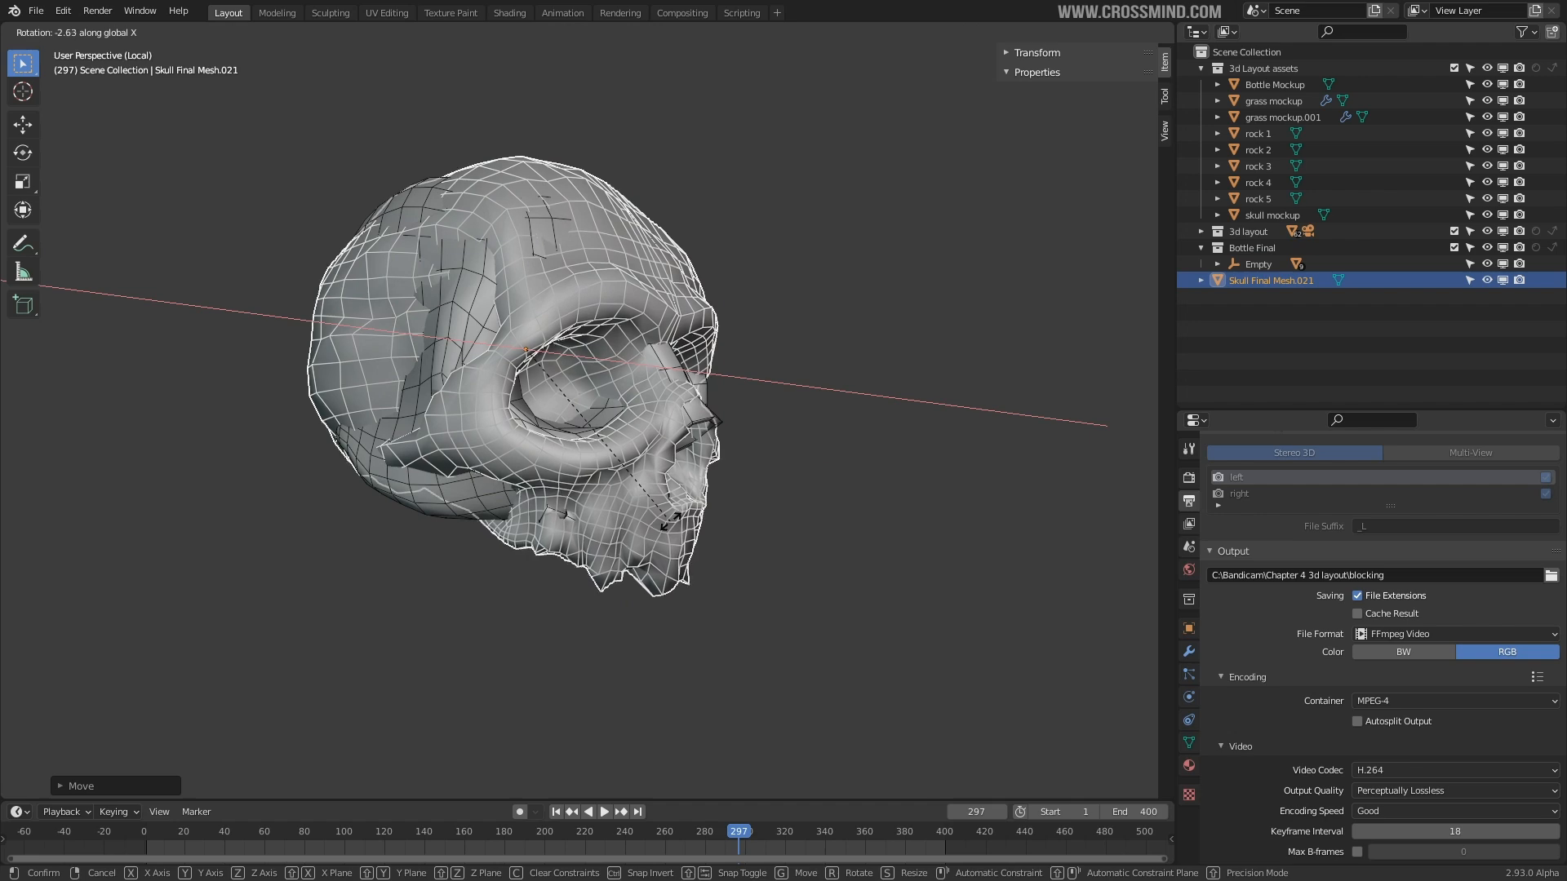
left_click(669, 529)
middle_click_drag(669, 529, 767, 538)
key("r")
key("x")
left_click(695, 577)
scroll(701, 547, "up", 3)
key("r")
key("x")
left_click(704, 554)
key("r")
key("y")
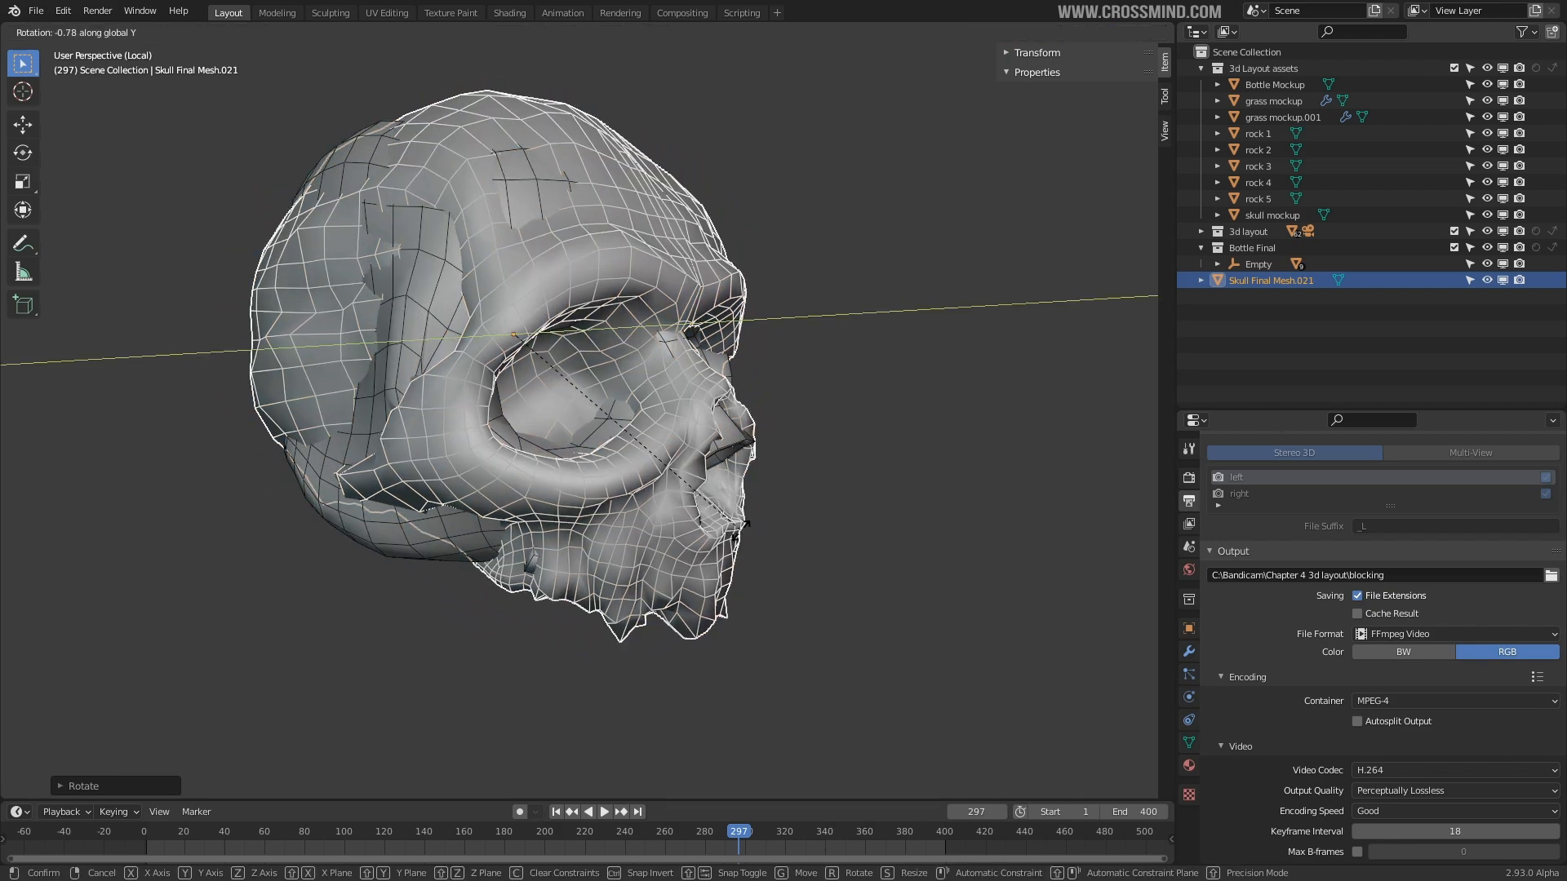
key("Escape")
- Apply the scale and rotation of Skull Final Mesh.021
middle_click_drag(745, 522, 605, 488)
key("ctrl+a")
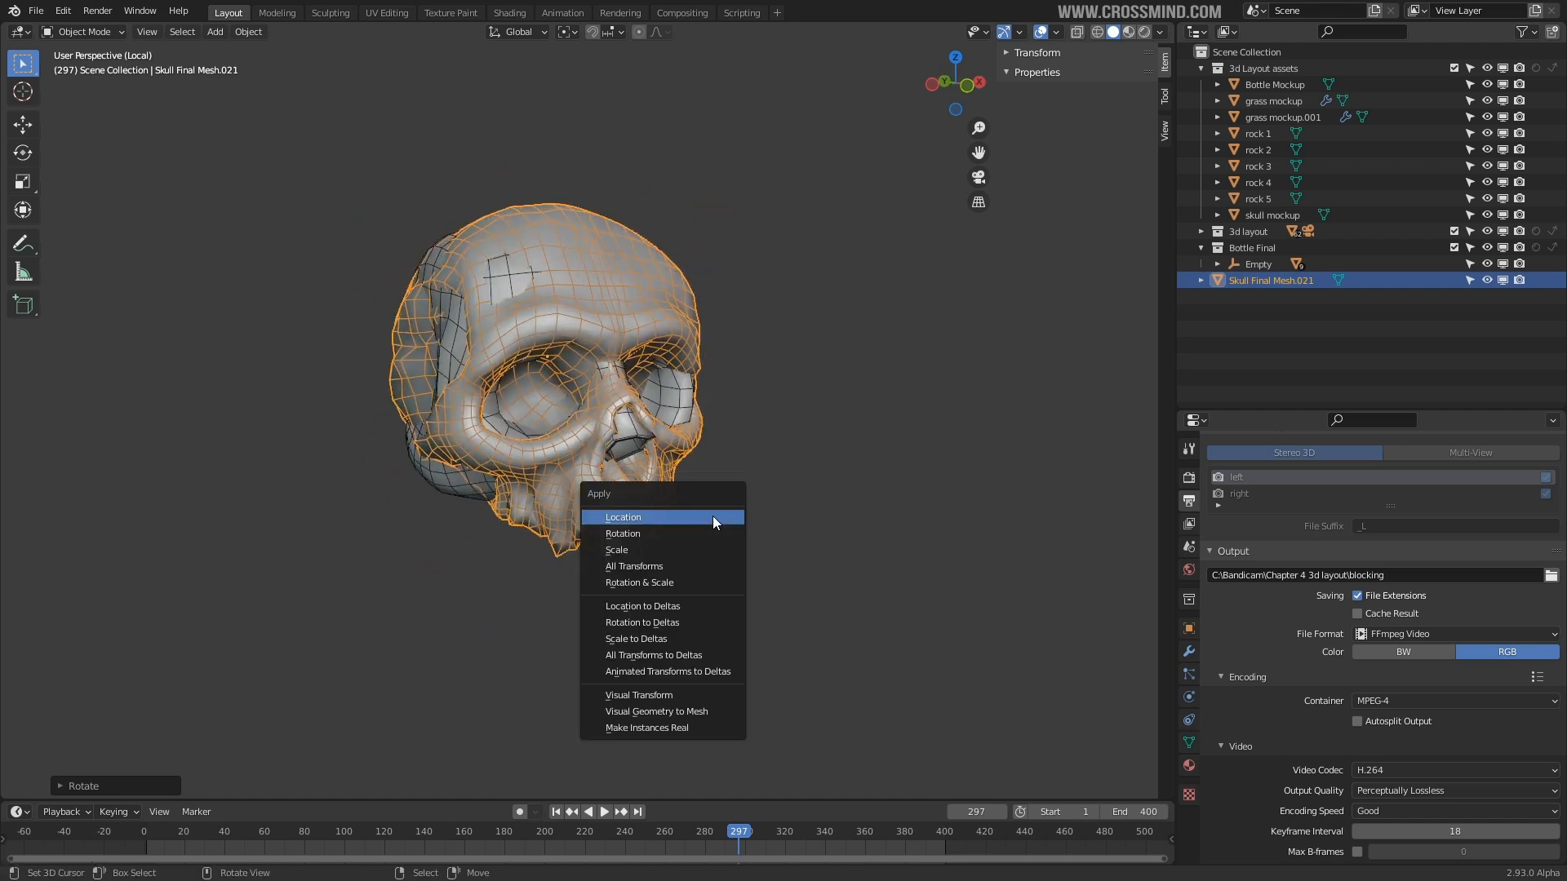
left_click(654, 547)
key("ctrl+a")
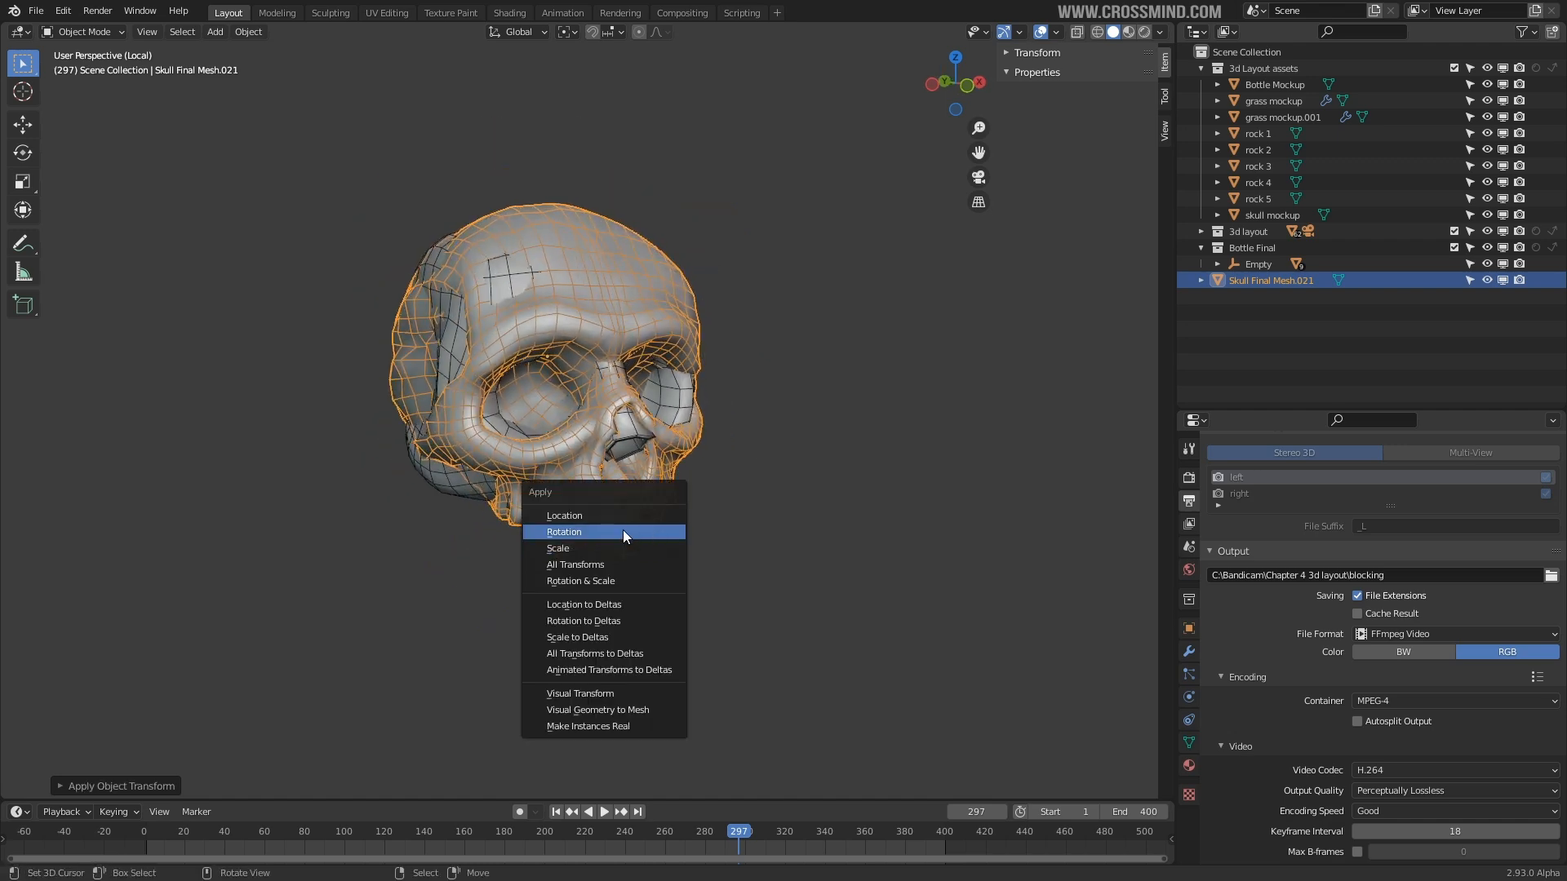
left_click(623, 531)
- Move the final skull beside the skull mockup and exit local view
key("s")
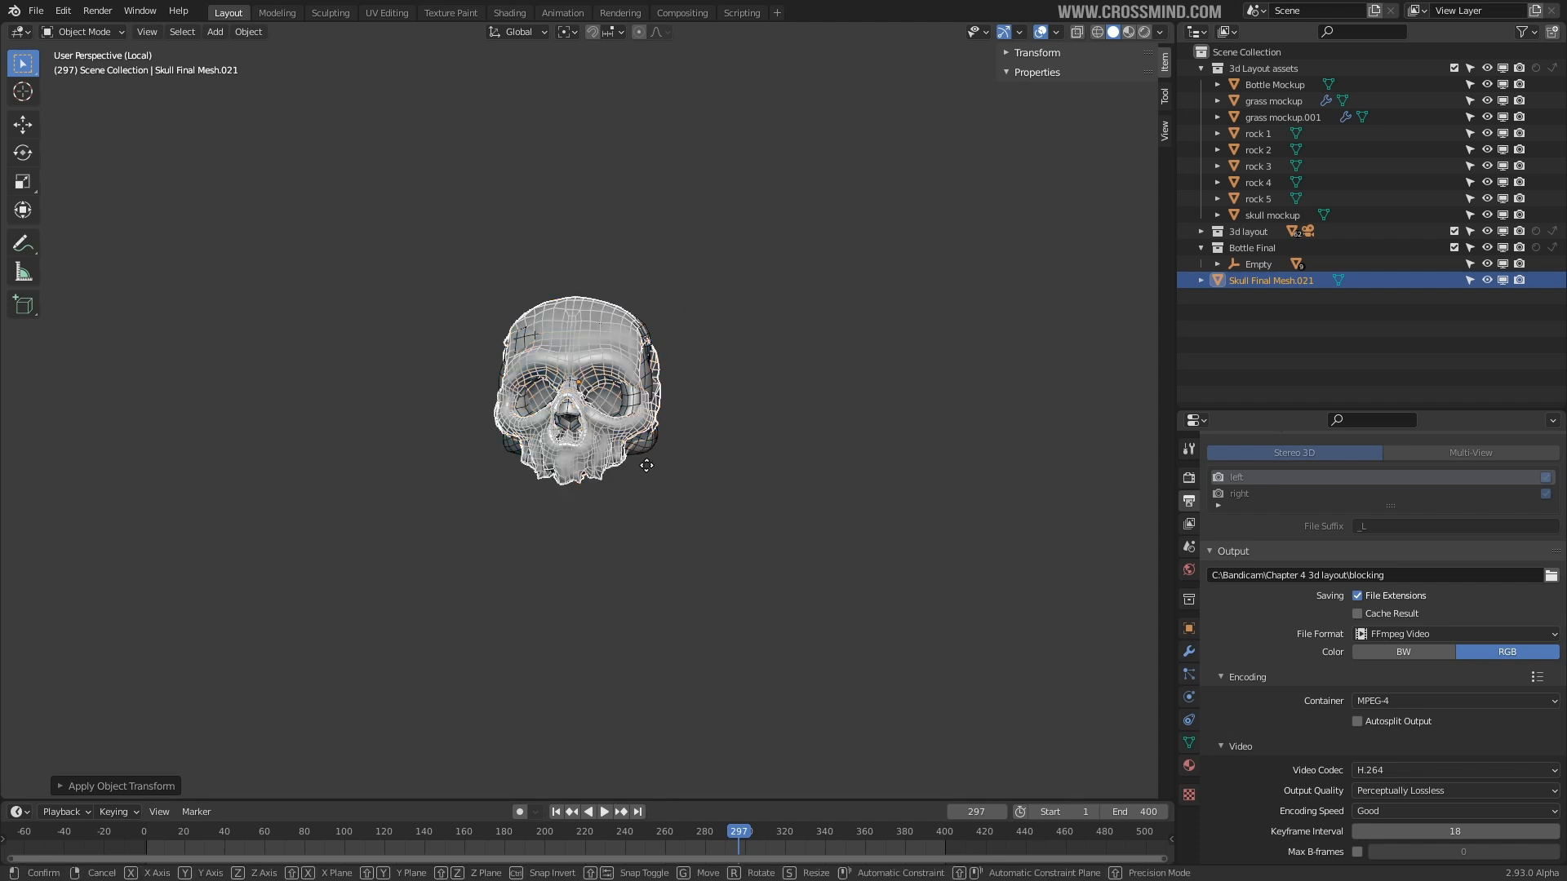
left_click(767, 479)
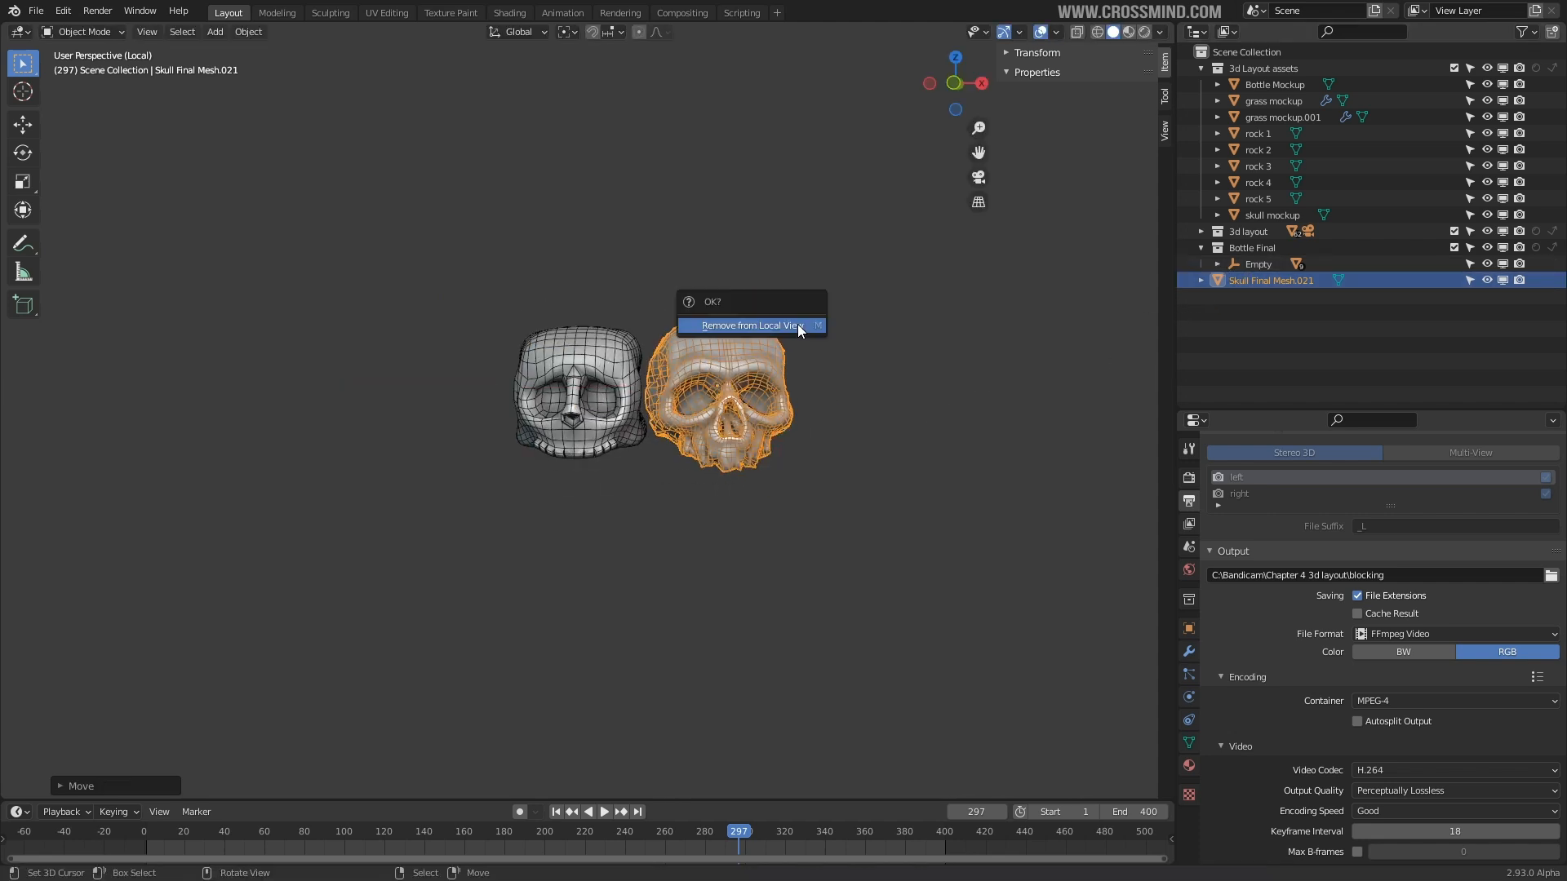
key("KP_Divide")
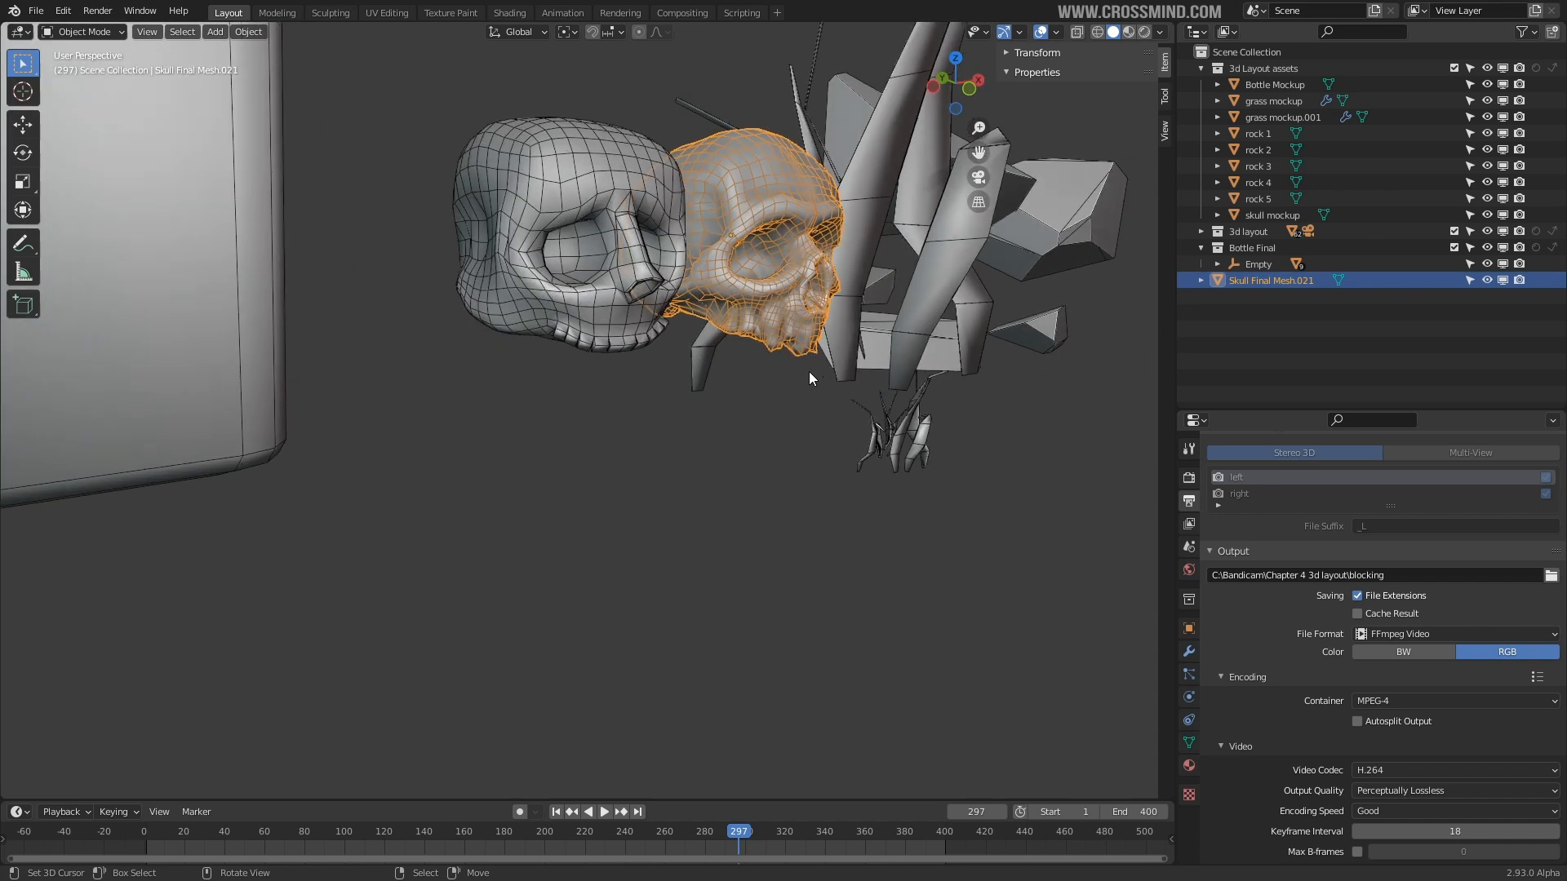
- Move Skull Final Mesh.021 into a new collection named Skull Final
key("m")
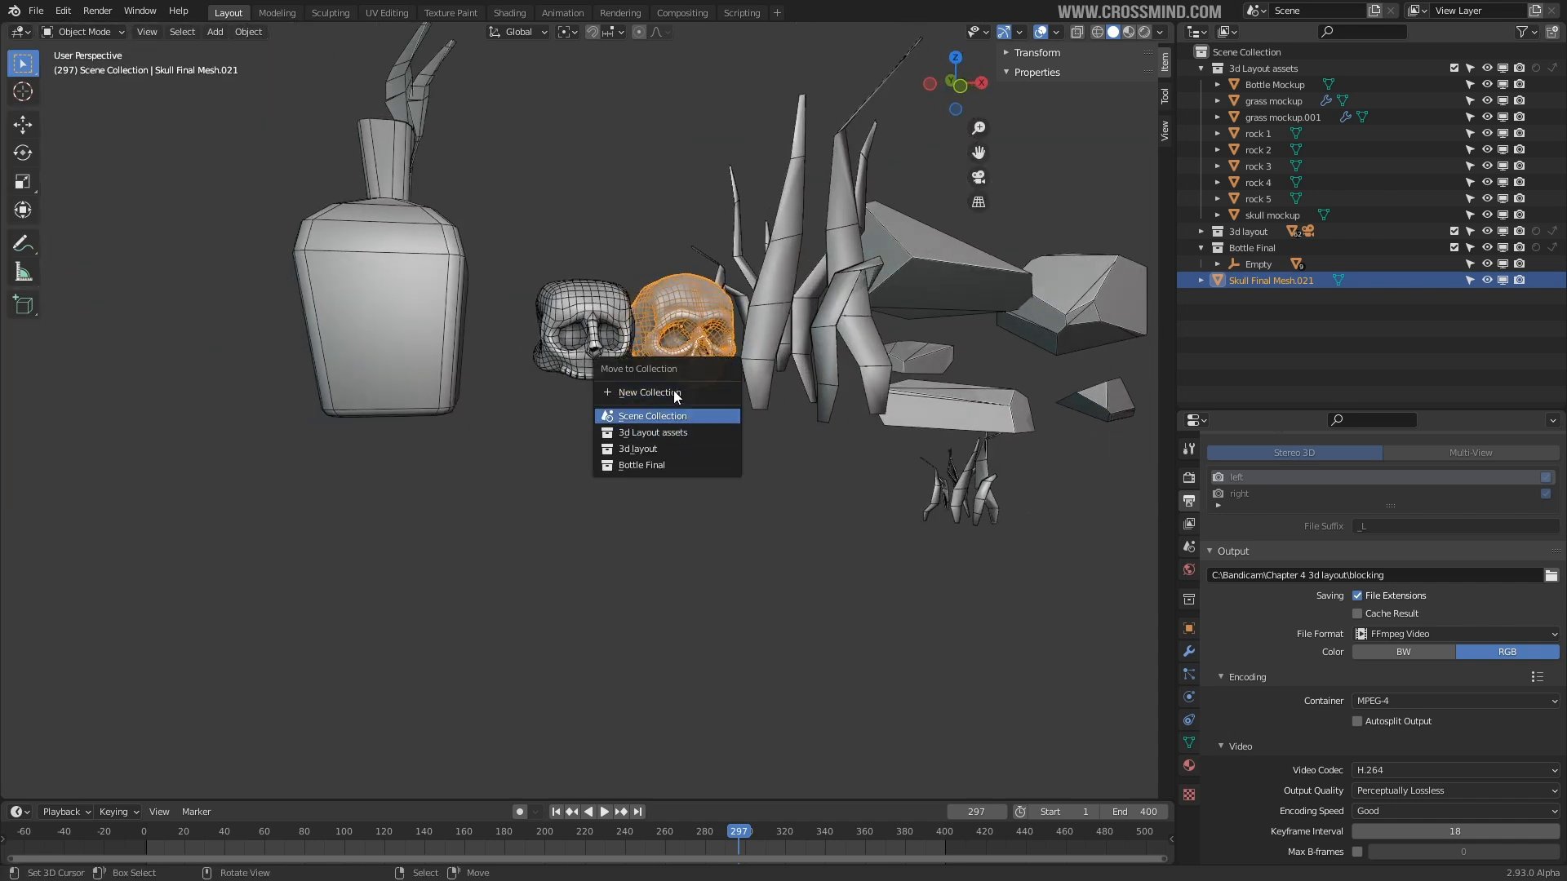
left_click(672, 391)
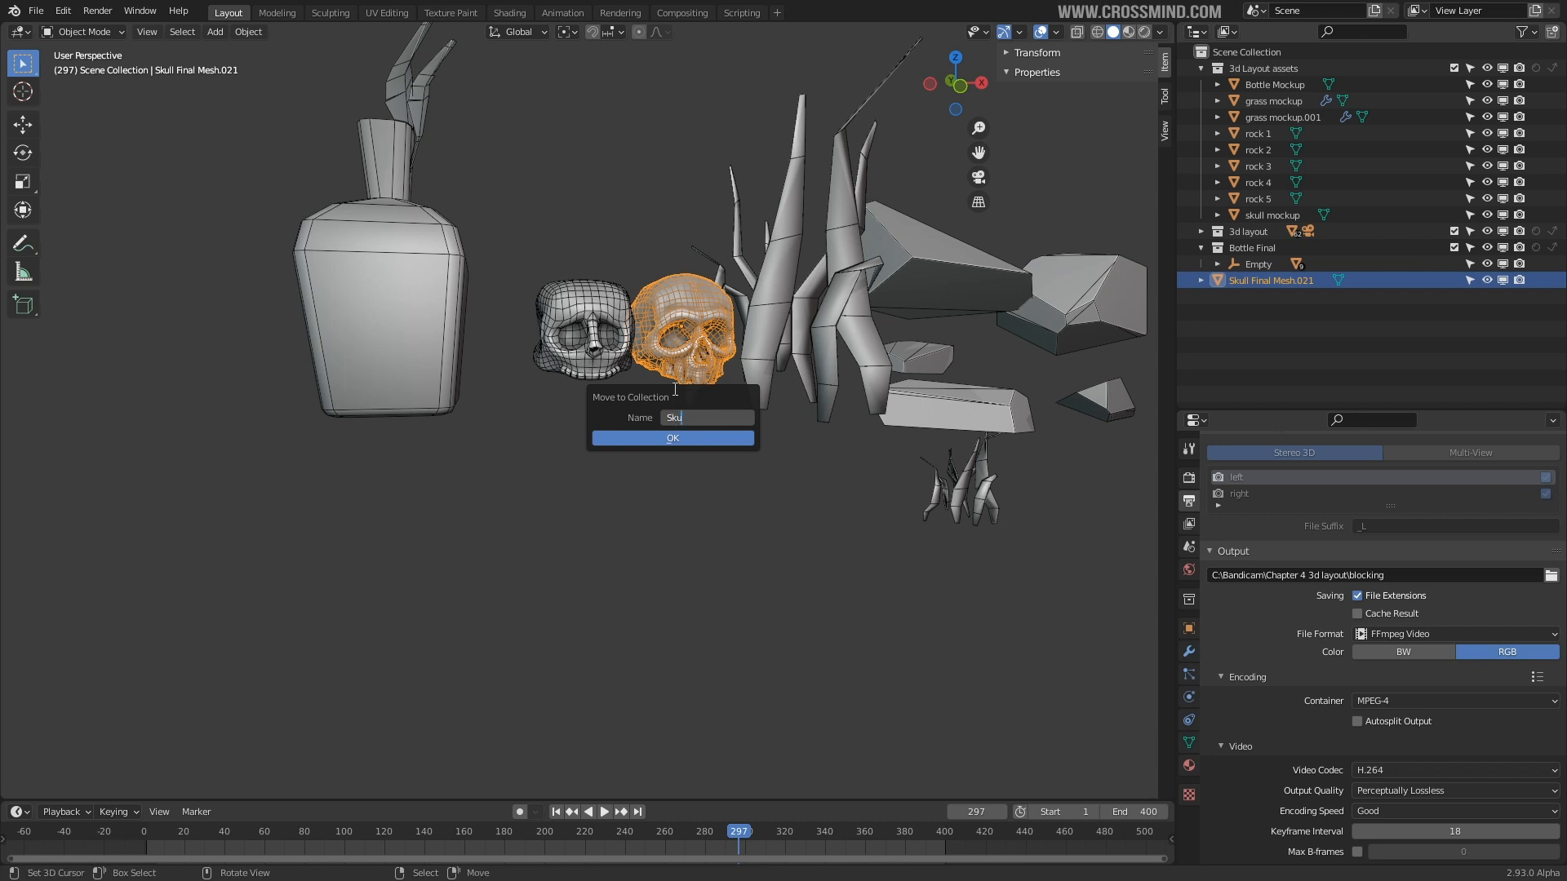
type("Skull Final")
key("Return")
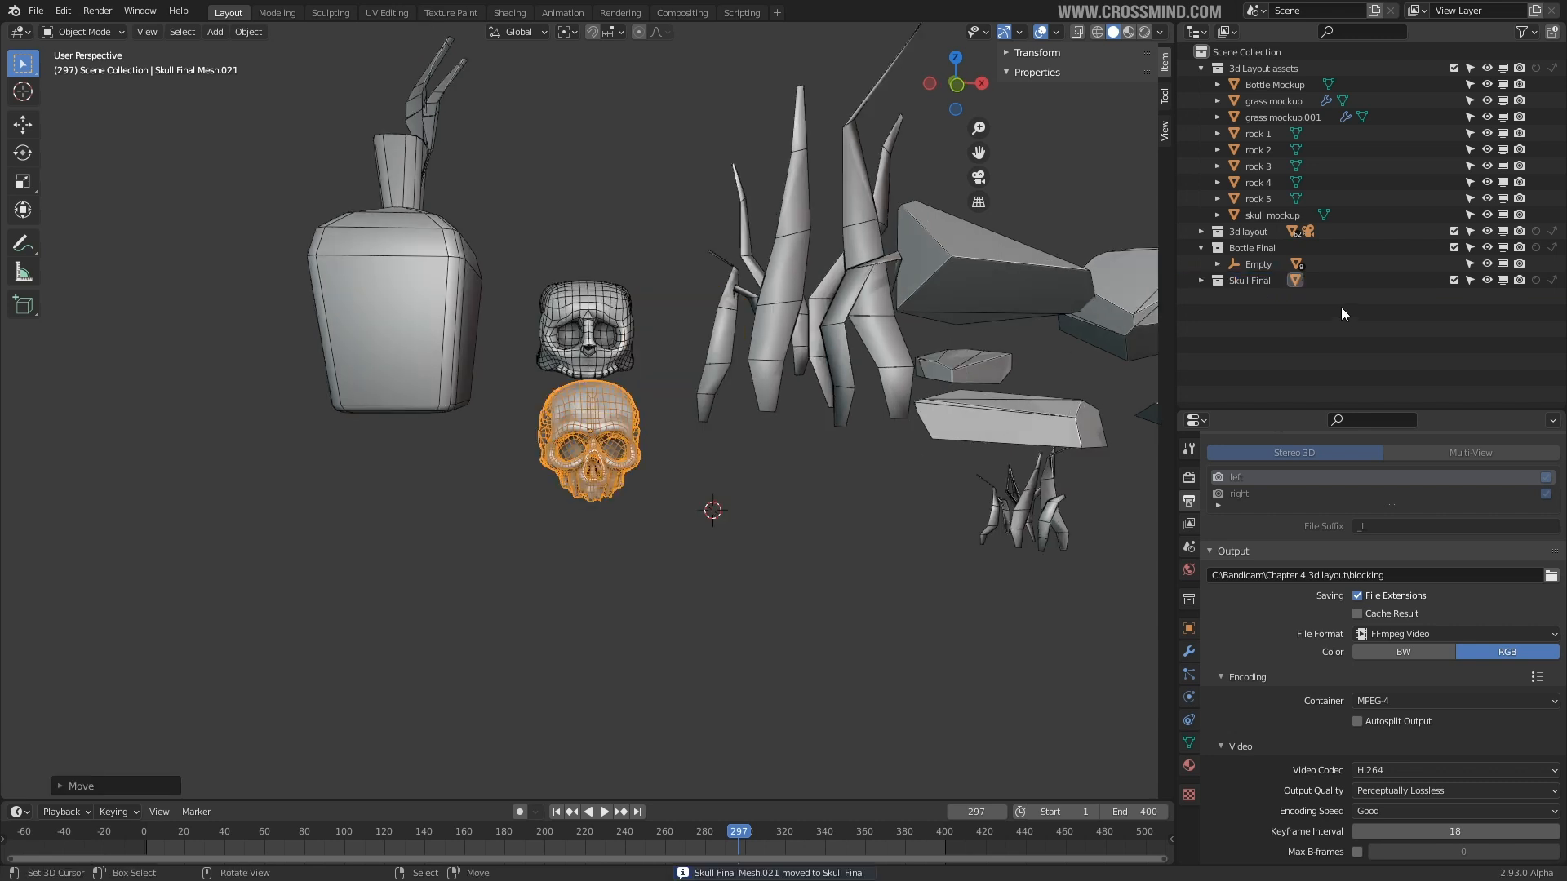
- Create a new collection directly under the Scene Collection for grouping the final assets
left_click(1259, 282)
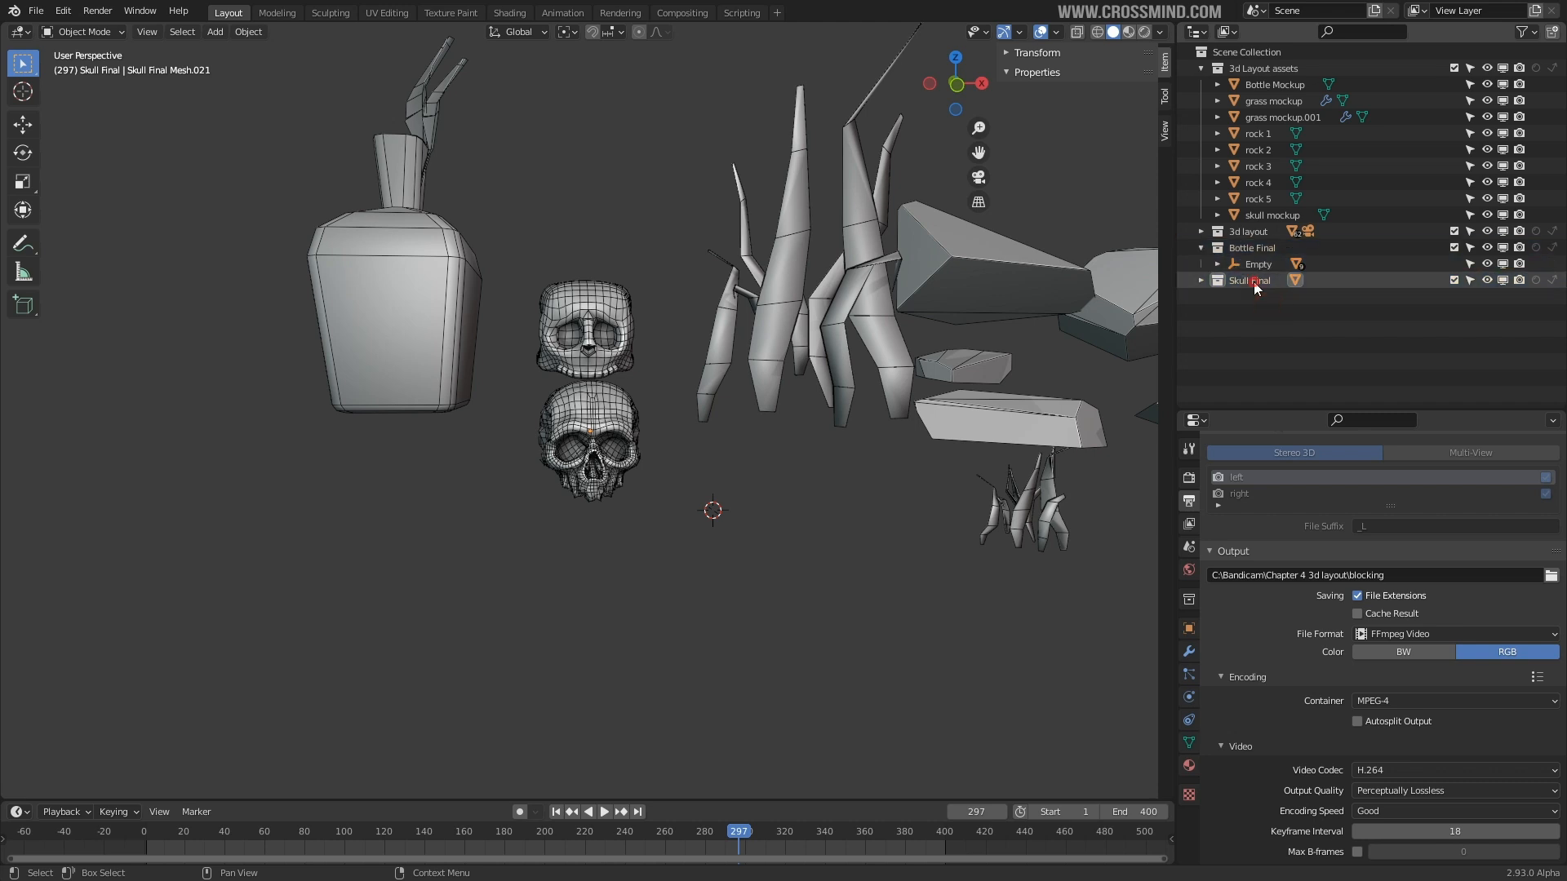
left_click(1252, 248, "ctrl")
key("m")
left_click(1224, 295)
type("Fi")
type("nal")
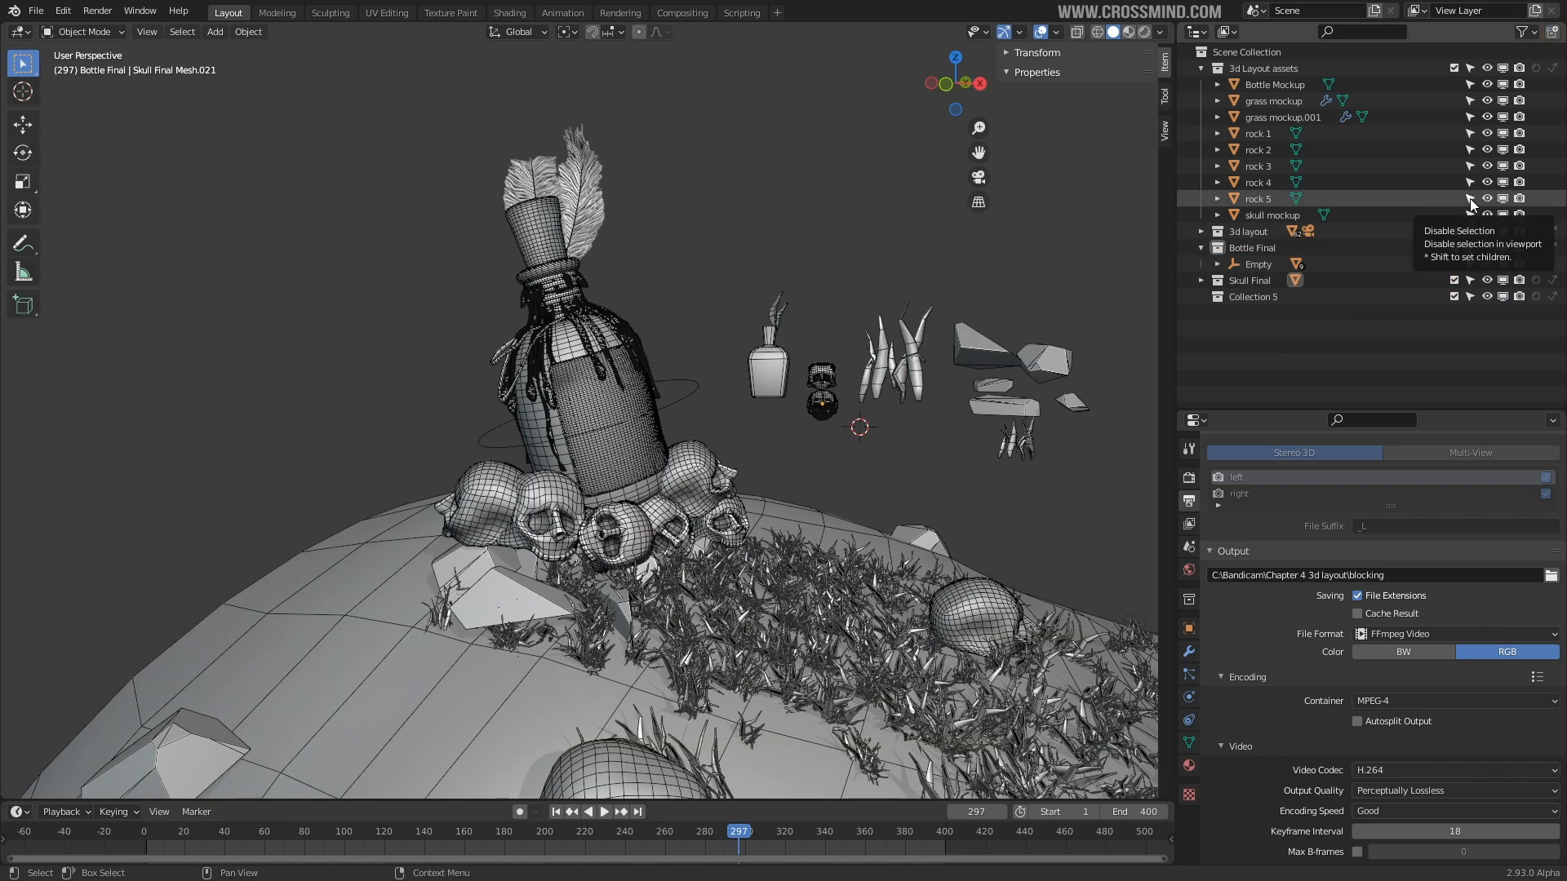
- Rename the new collection Final Assets and nest the Bottle Final and Skull Final collections inside it
left_click(1264, 296)
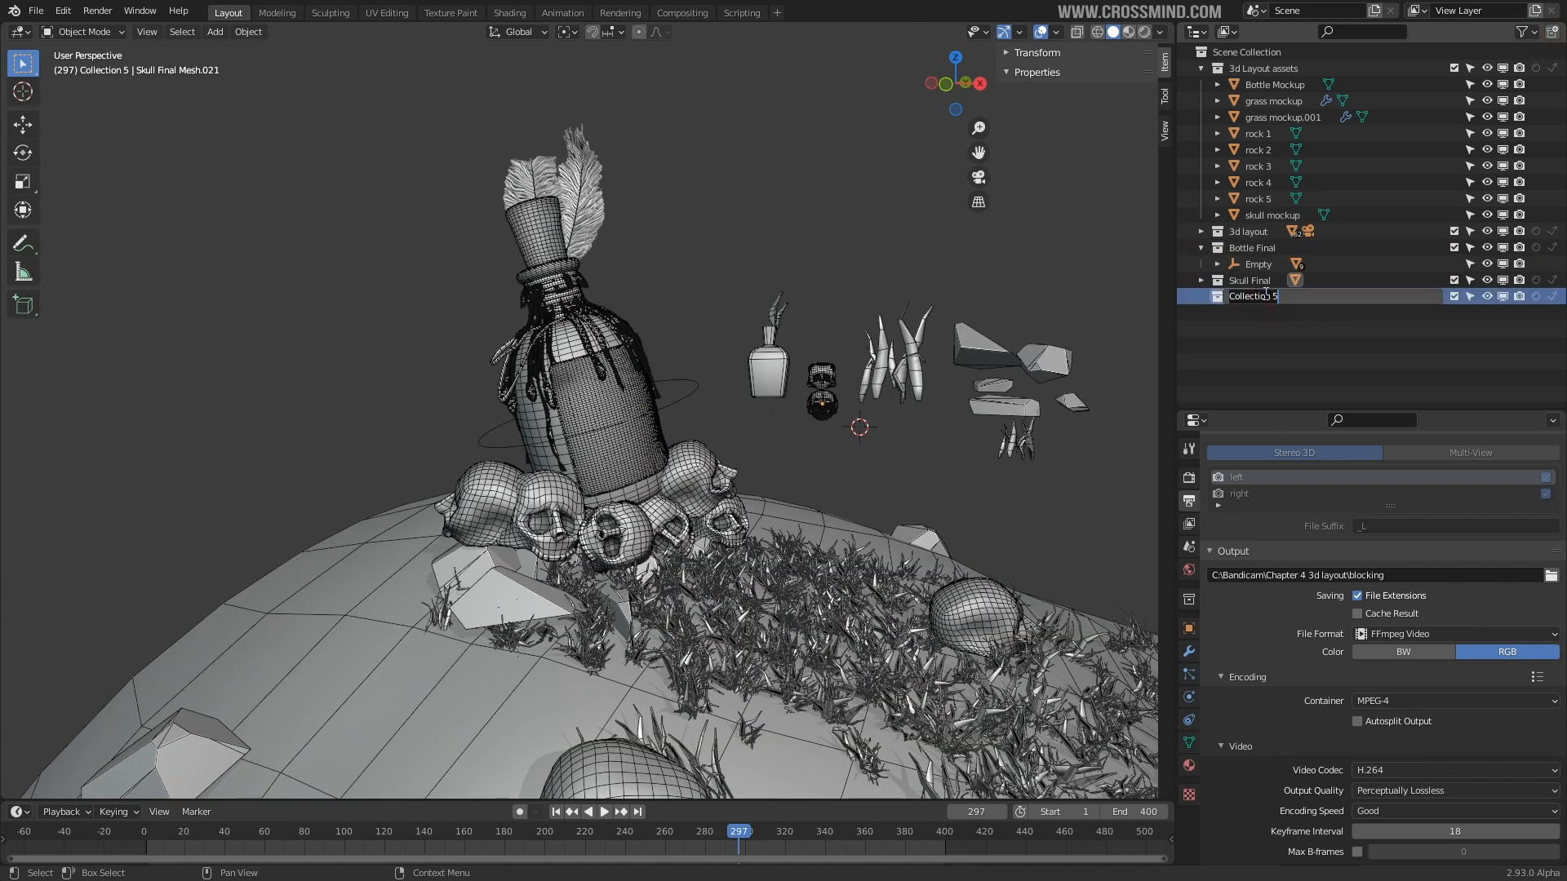
key("Return")
left_click(1250, 279)
mouse_move(1249, 248)
left_mouse_down()
mouse_move(1270, 294)
mouse_move(1246, 297)
mouse_move(1254, 264)
left_mouse_up()
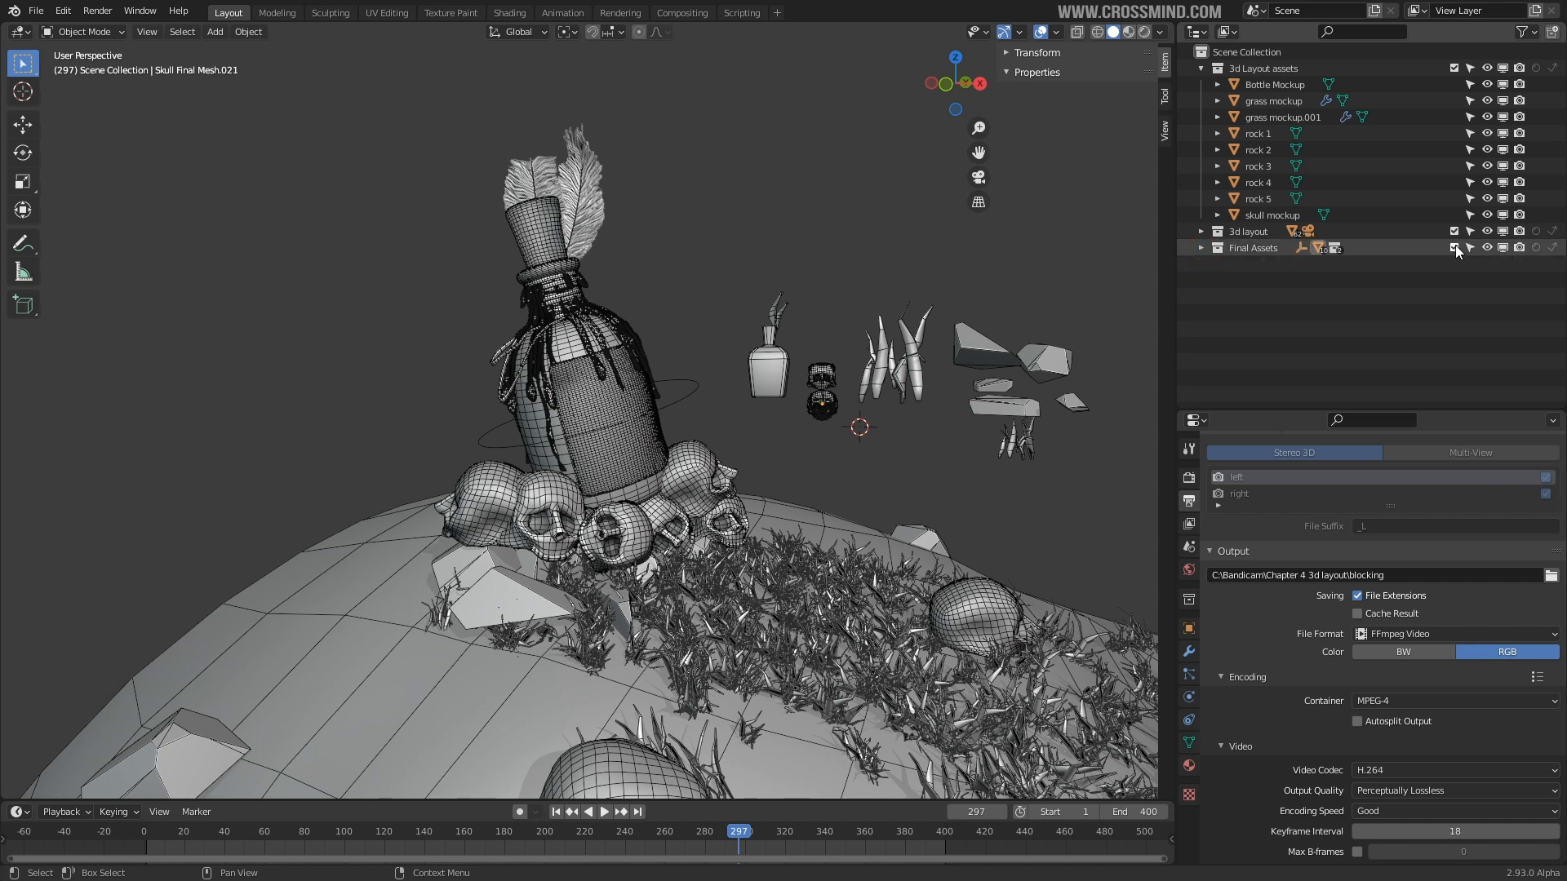
- Switch the Final Assets collection off and back on to check what it contains in the layout
scroll(820, 341, "down", 6)
middle_click_drag(803, 398, 744, 398)
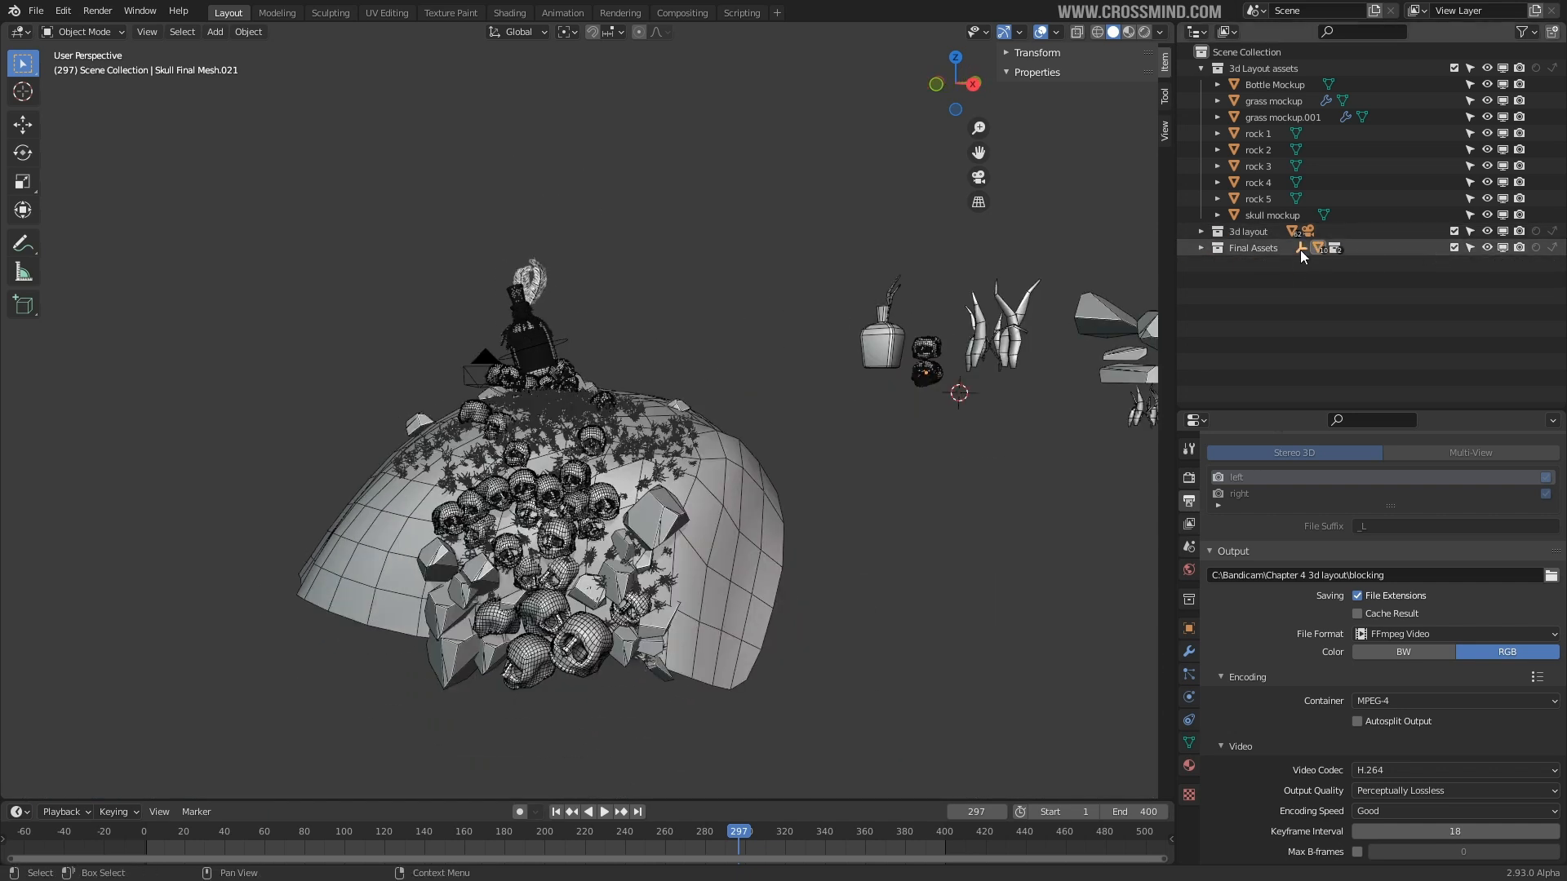
left_click(1454, 247)
left_click(1453, 247)
- Select all scattered skulls from skull mockup.001 through skull mockup.031 in the 3d layout collection
middle_click_drag(487, 417, 937, 398)
left_click(558, 426)
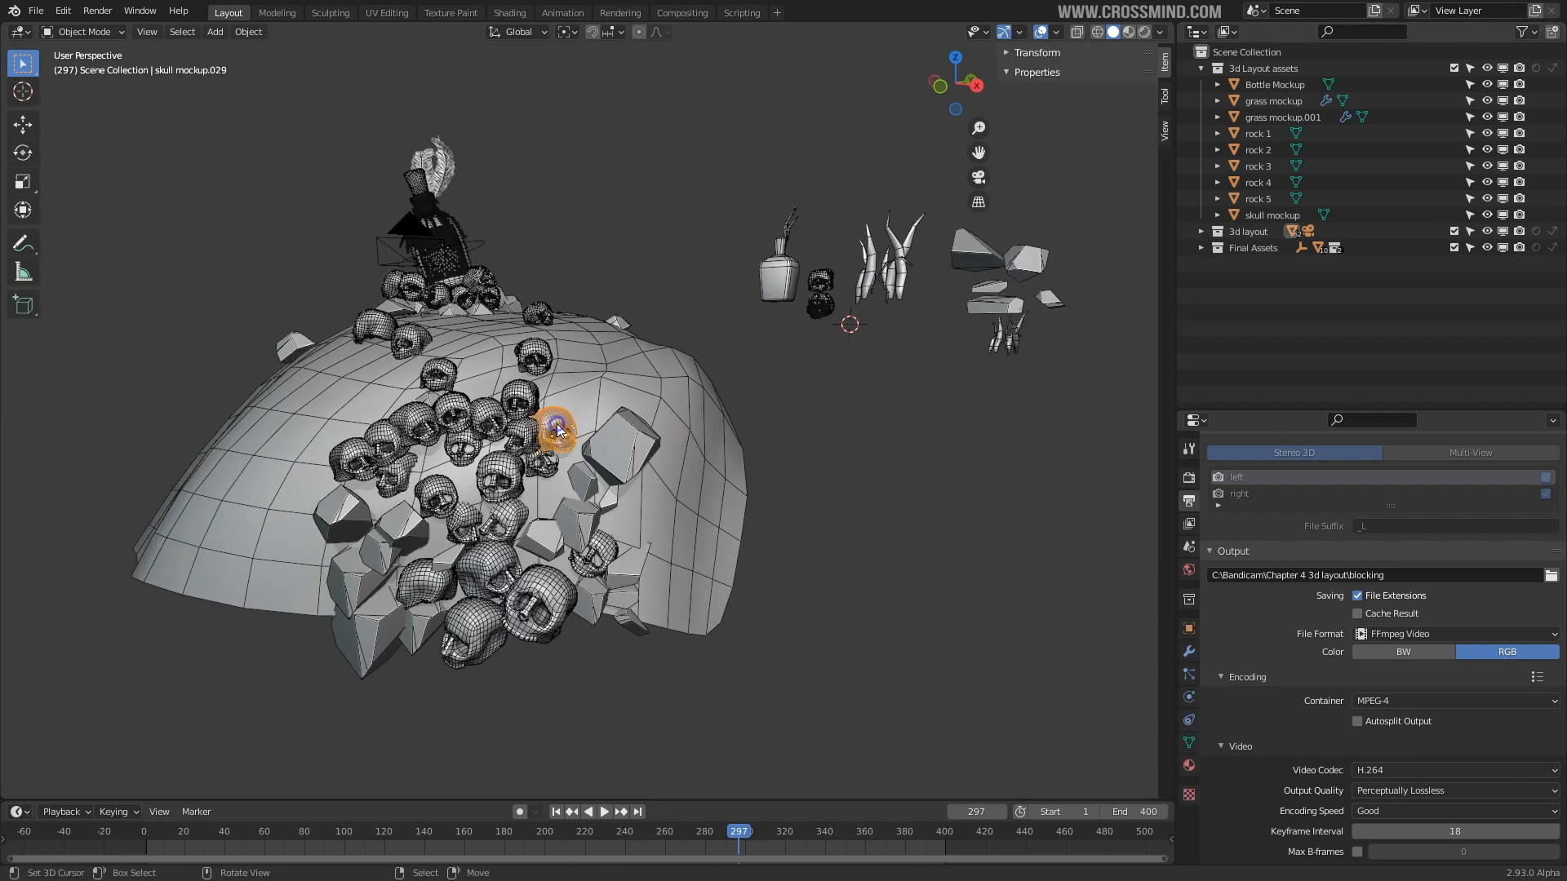
middle_click_drag(606, 423, 653, 420)
key("KP_Decimal")
scroll(1326, 263, "down", 1)
left_click(1294, 373)
scroll(1338, 273, "up", 10)
left_click(1278, 239, "shift")
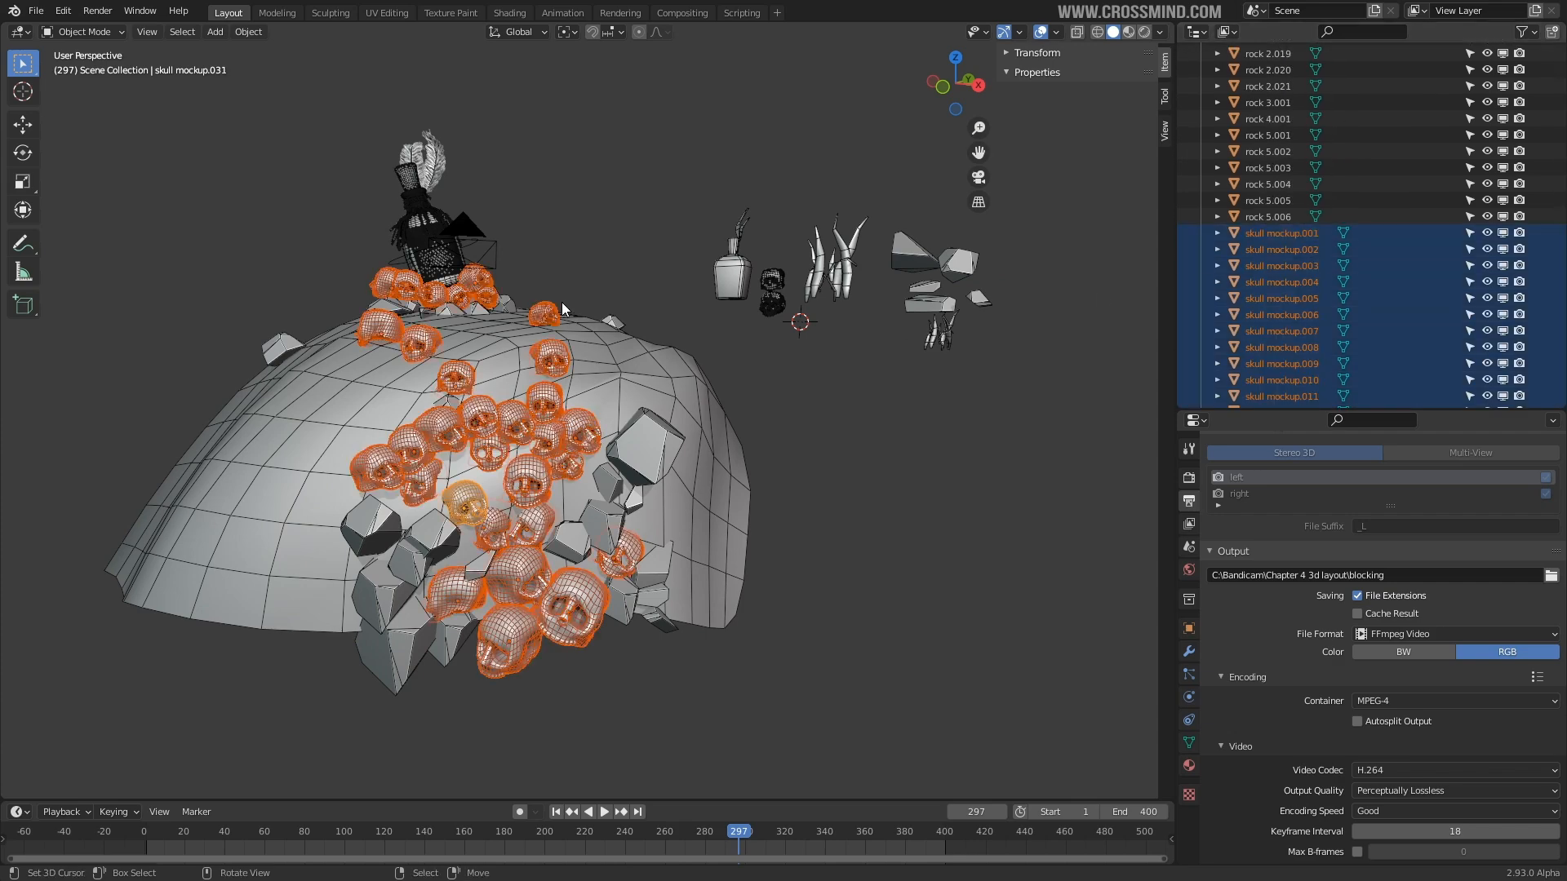
- Turn the viewport overlays off and on again to compare the scattered mockup skulls with the final skull
scroll(564, 315, "up", 3)
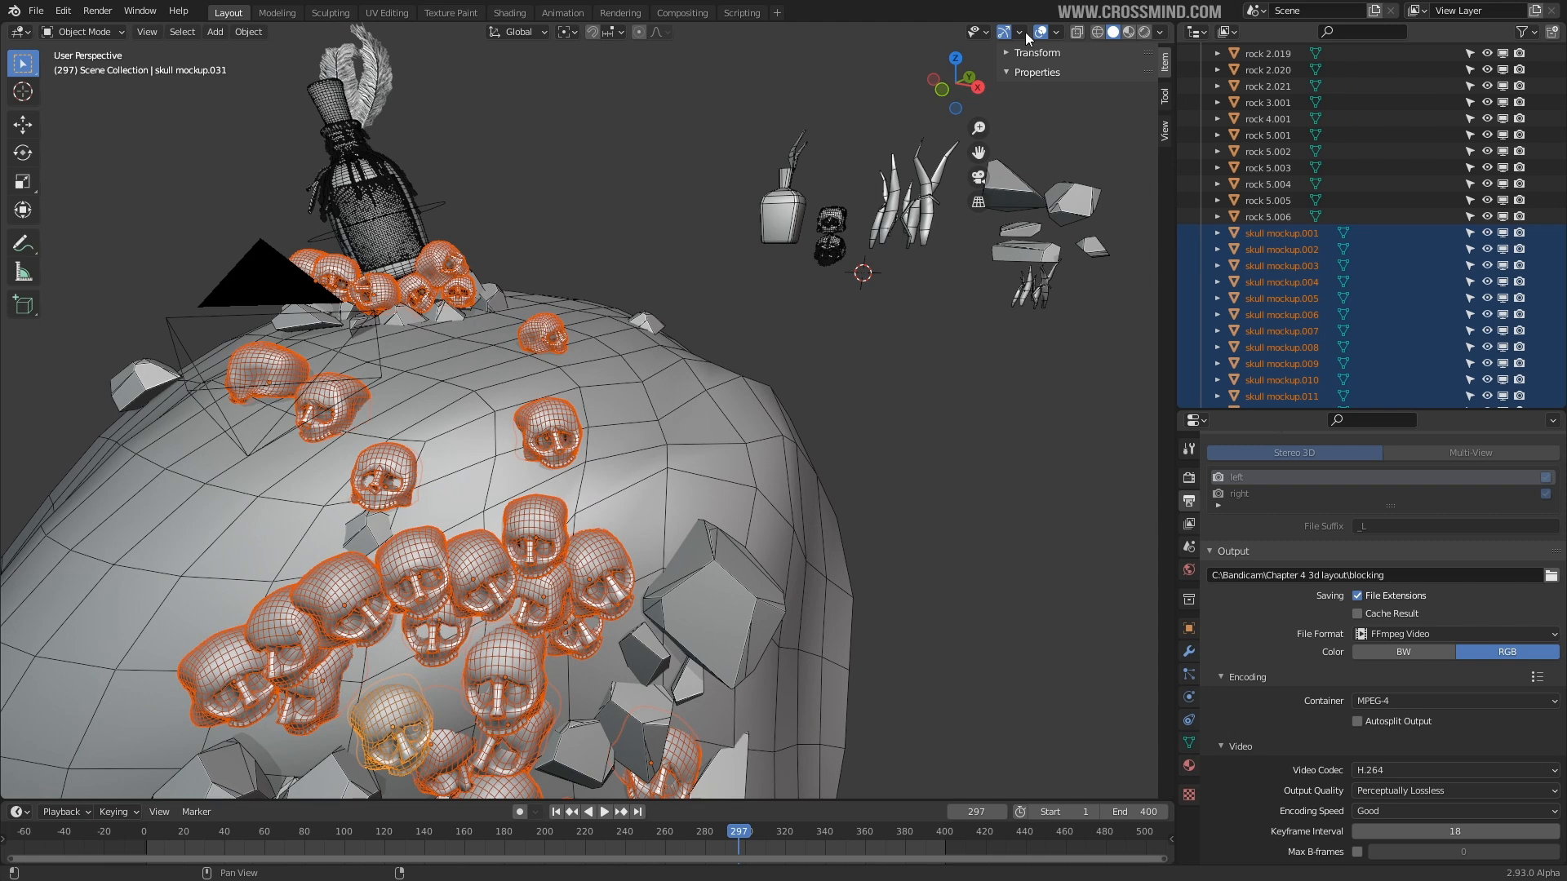
left_click(1036, 32)
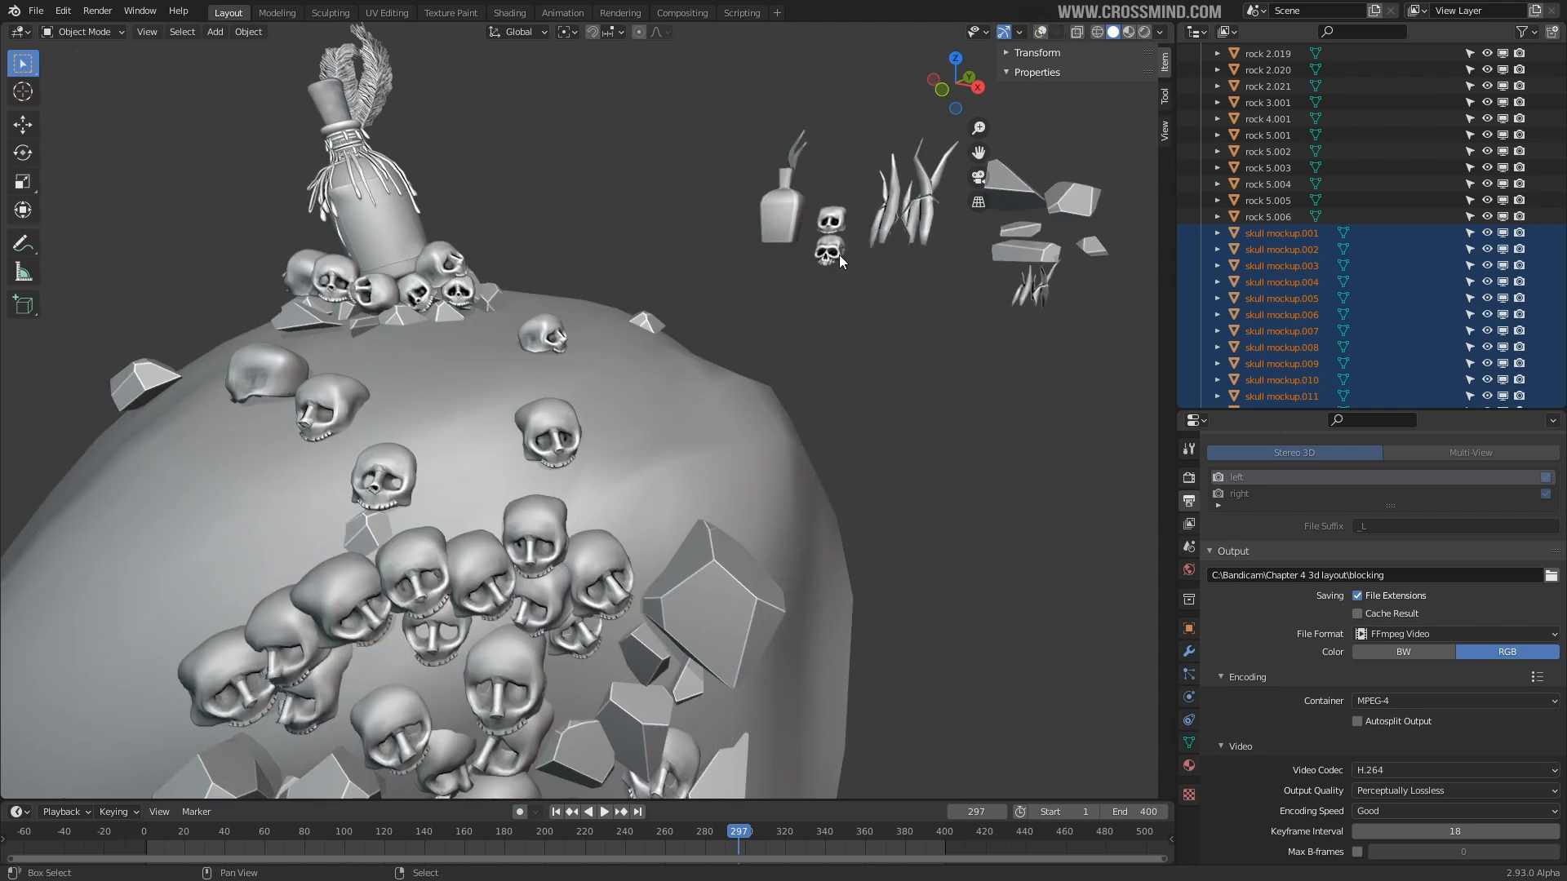
left_click(1036, 32)
- Add Skull Final Mesh.021 to the selection as the active object and link its object data to the selected skull mockups
middle_click_drag(827, 263, 853, 271)
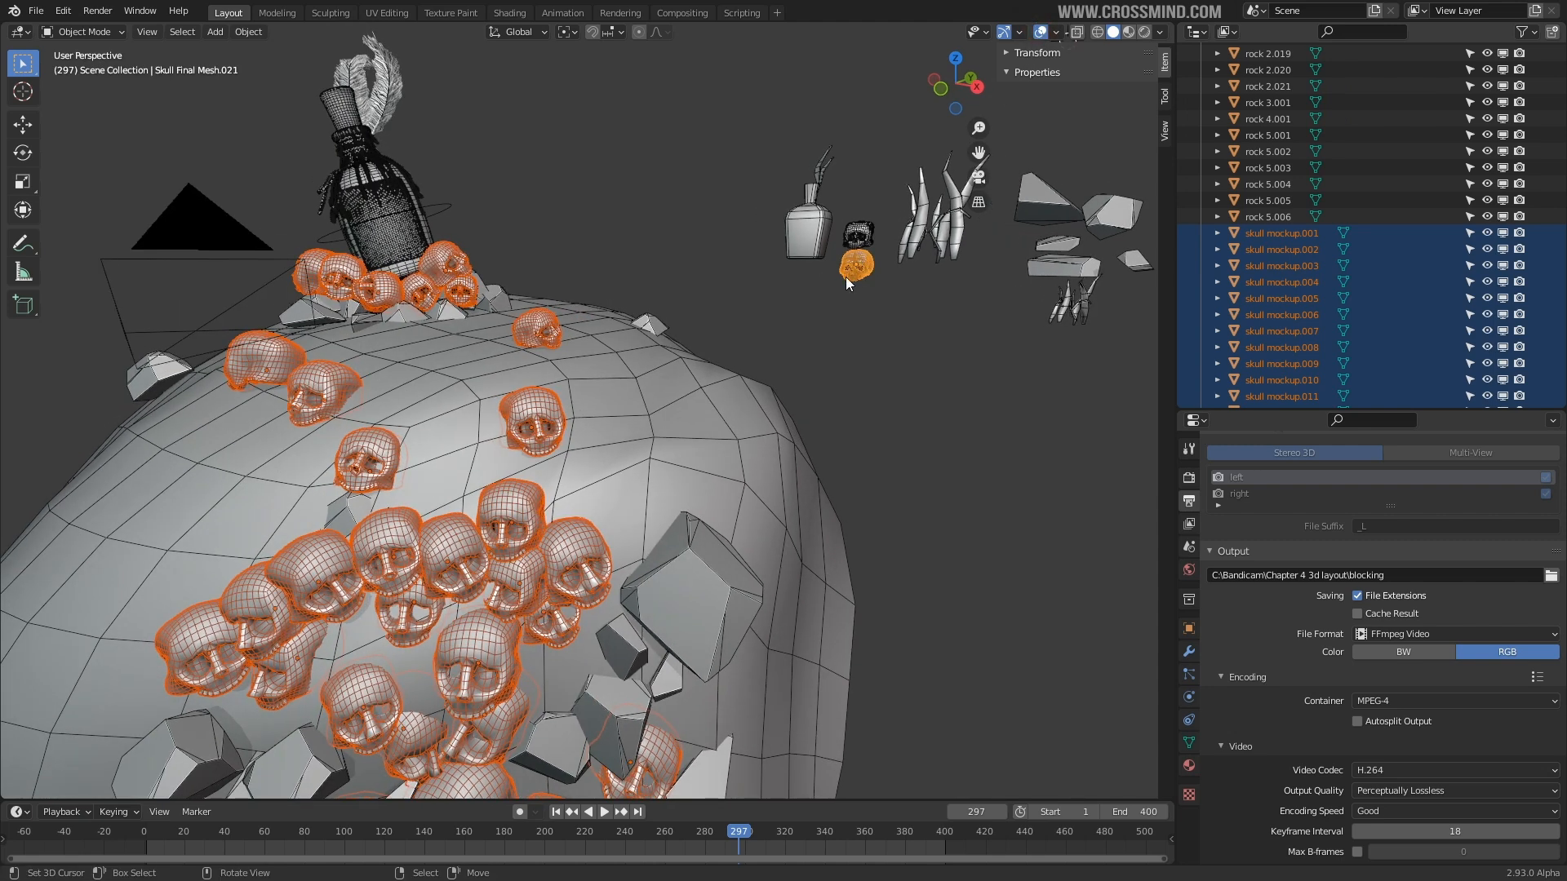
scroll(857, 277, "down", 3)
key("KP_1")
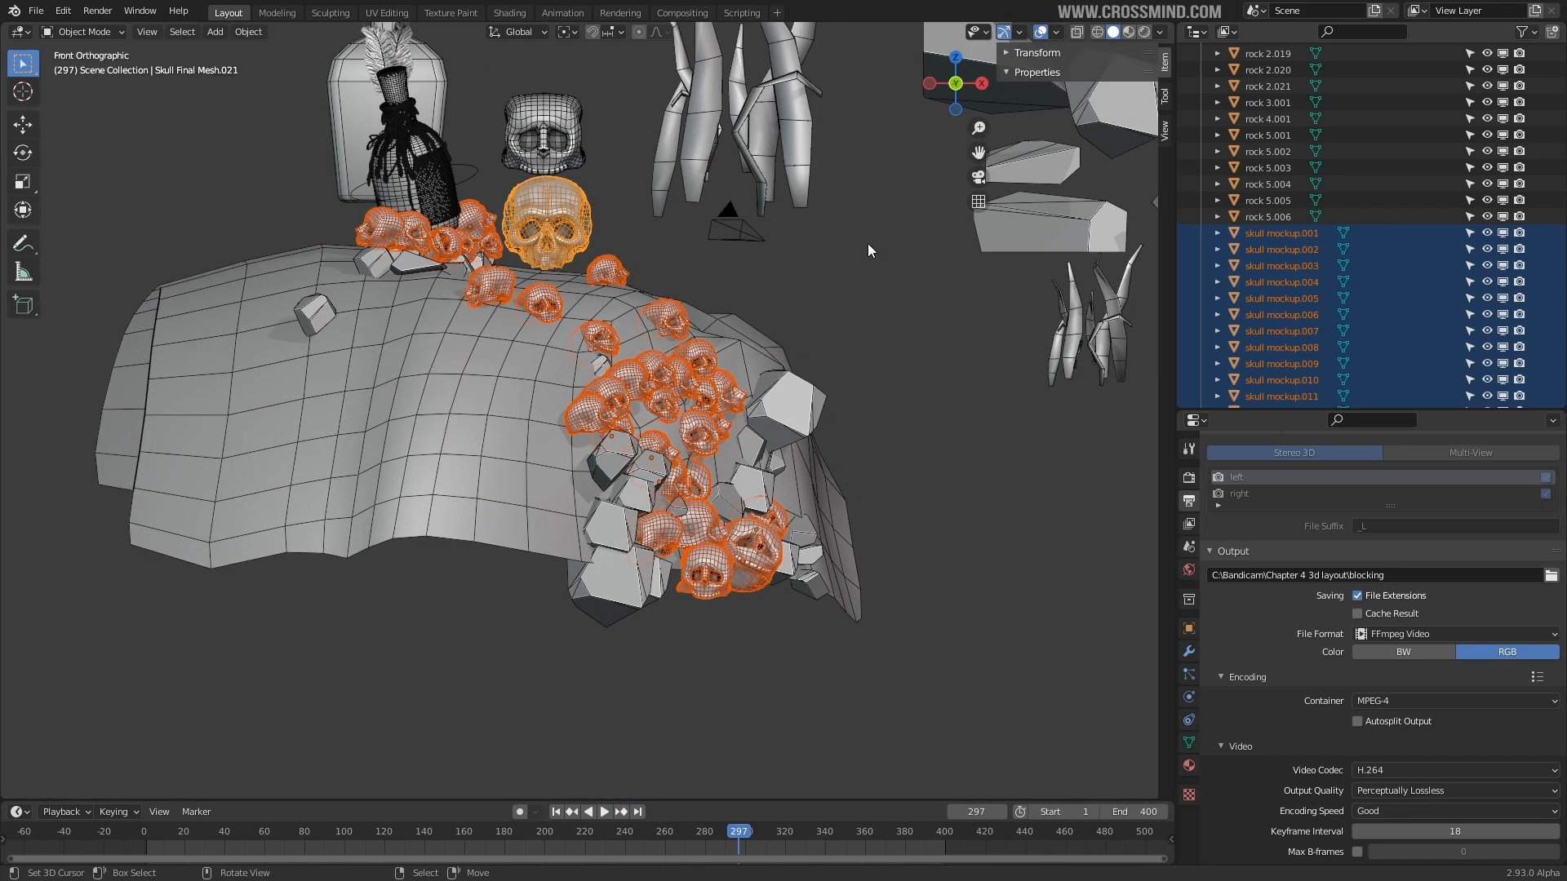
middle_click_drag(684, 227, 703, 336)
key("ctrl+l")
mouse_move(703, 336)
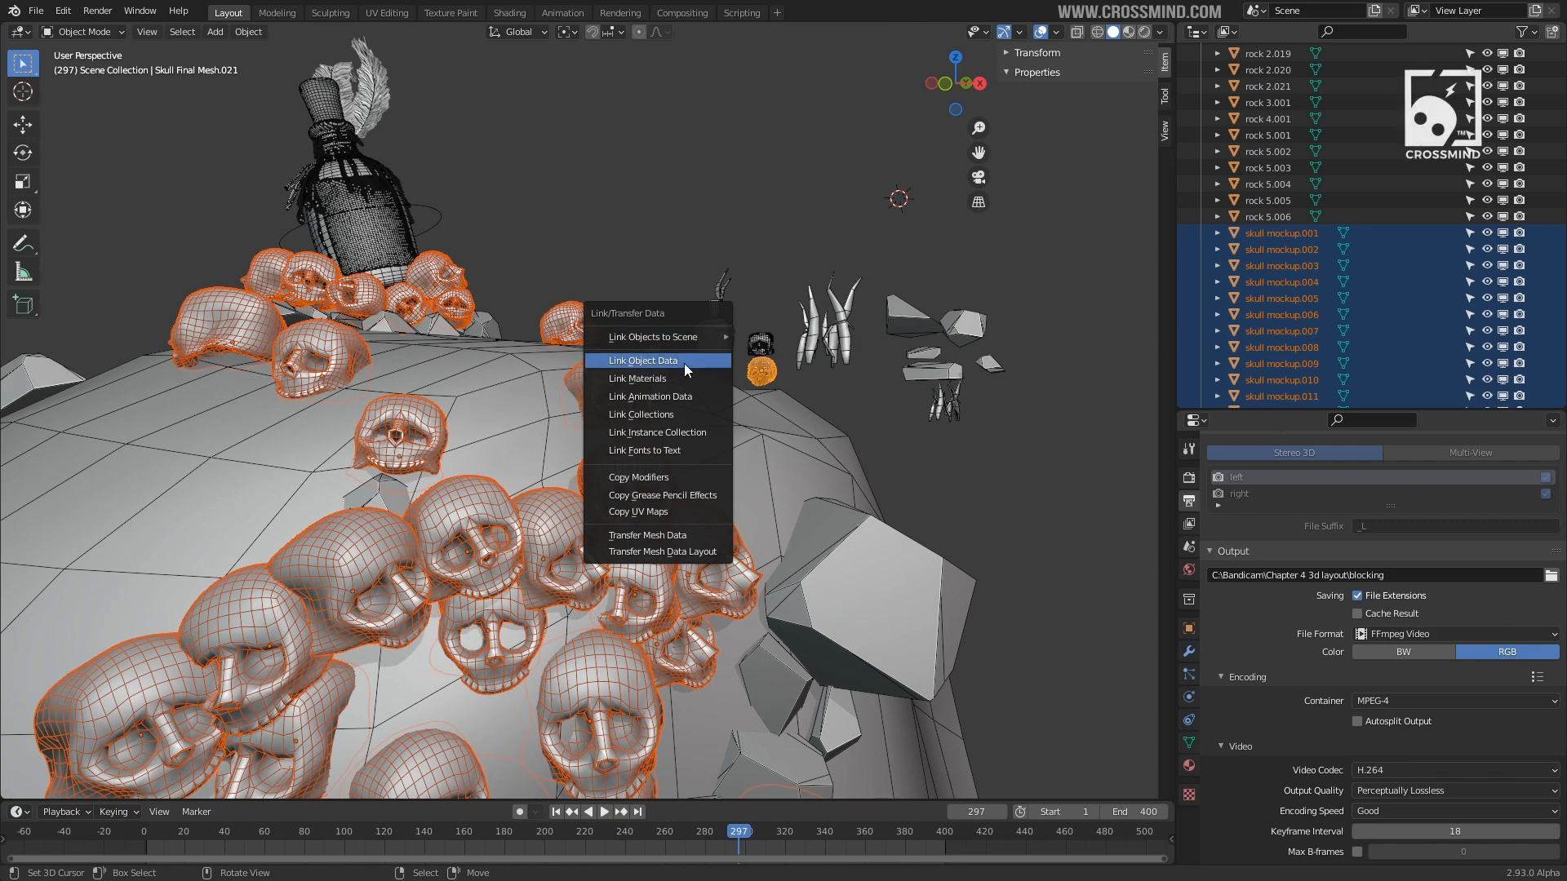
left_click(684, 364)
- Using the Move tool with Affect Only Origins, adjust the origin of Skull Final Mesh.021, and switch the option off
middle_click_drag(684, 364, 780, 313)
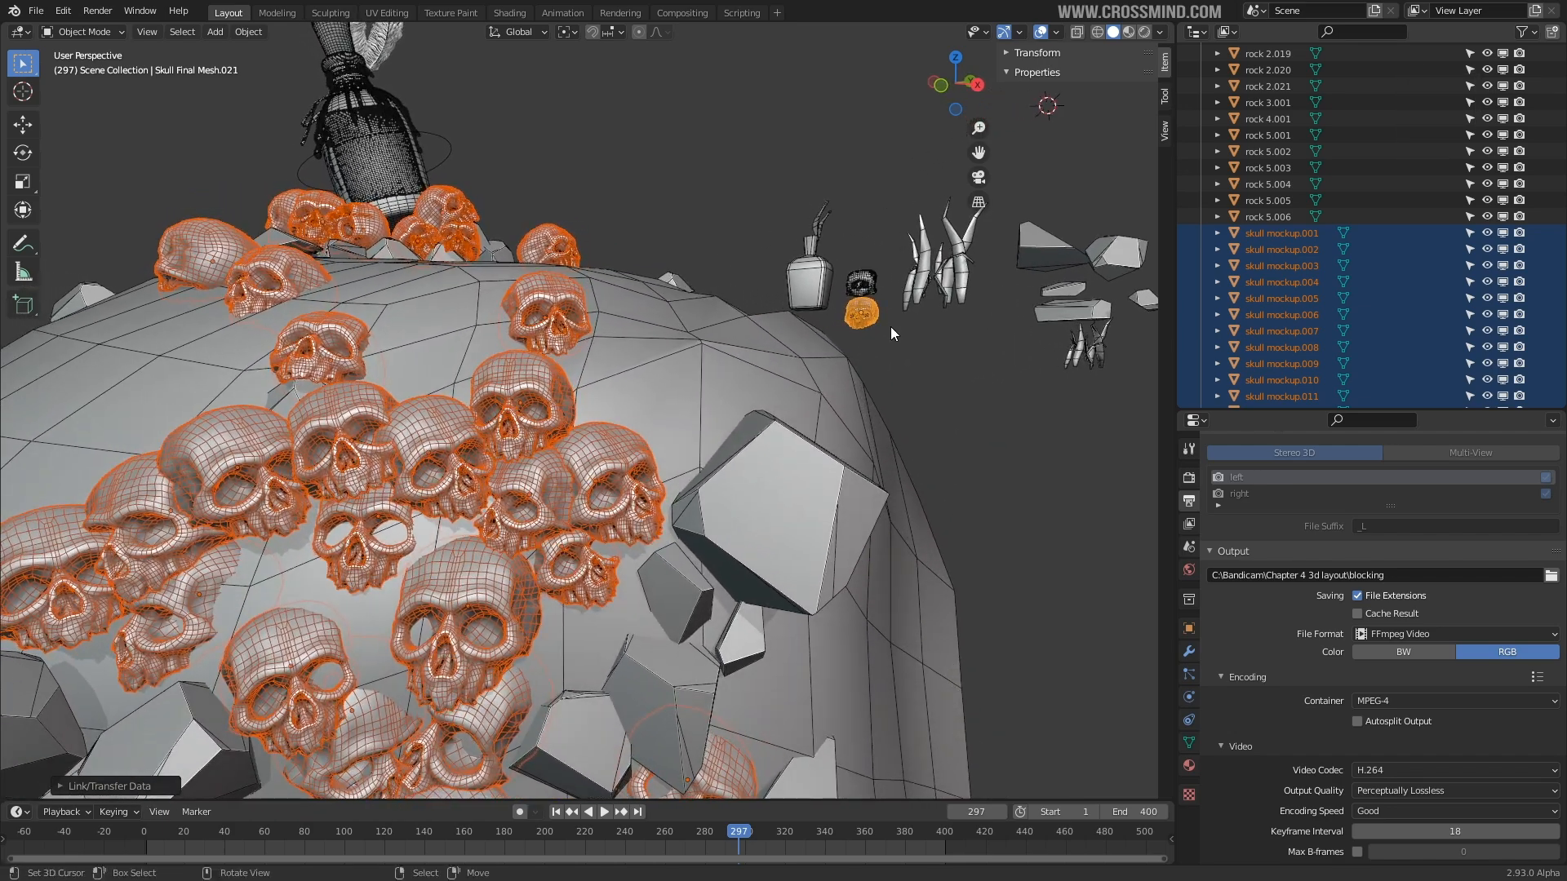
left_click(863, 322)
scroll(865, 320, "up", 2)
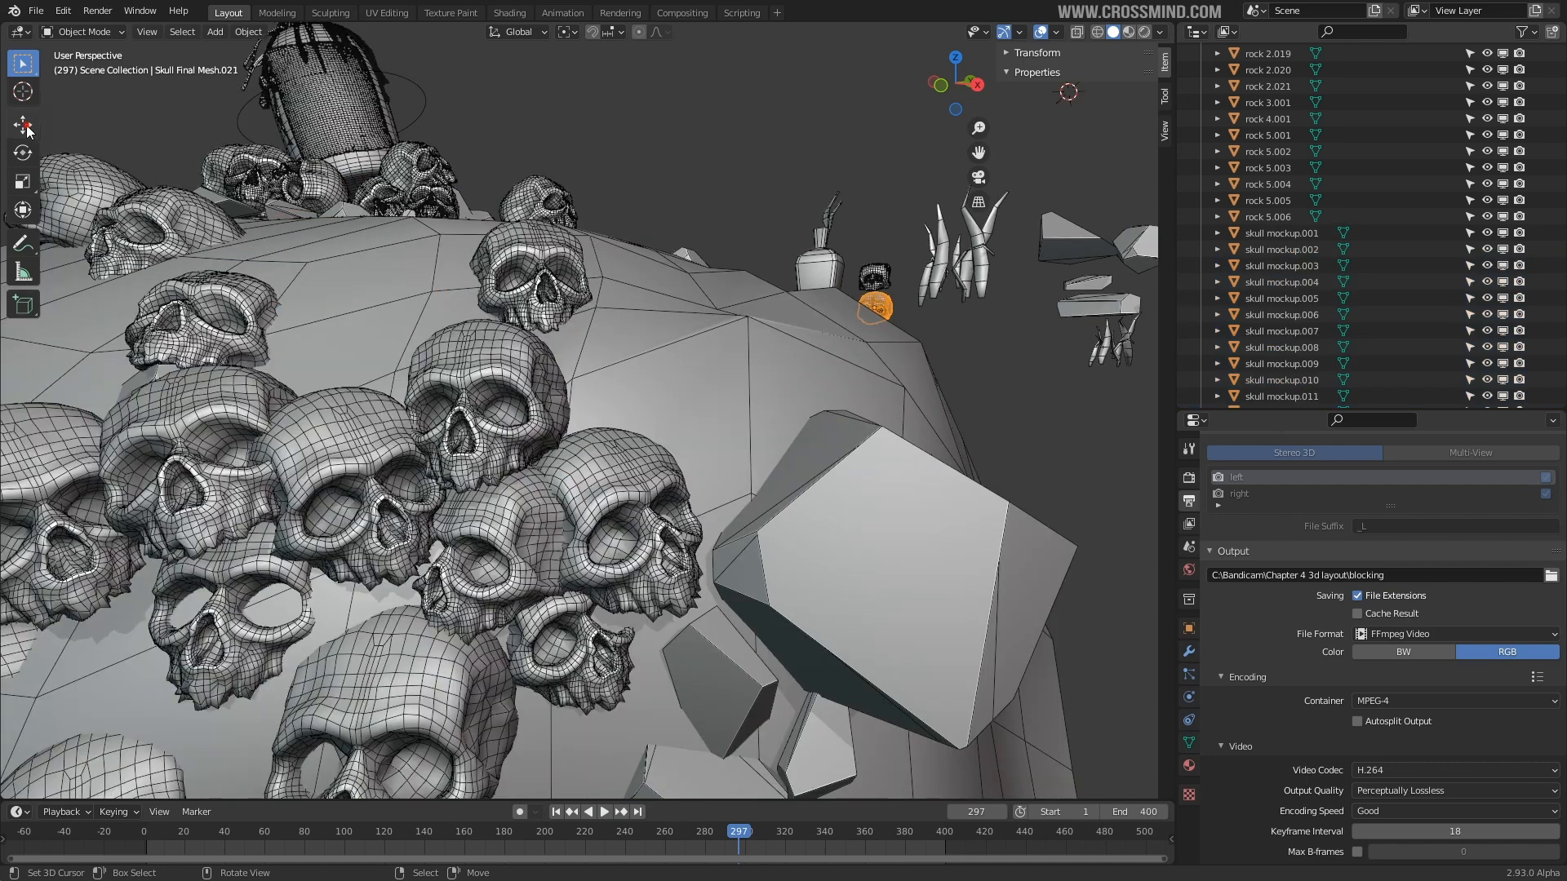
left_click(1189, 448)
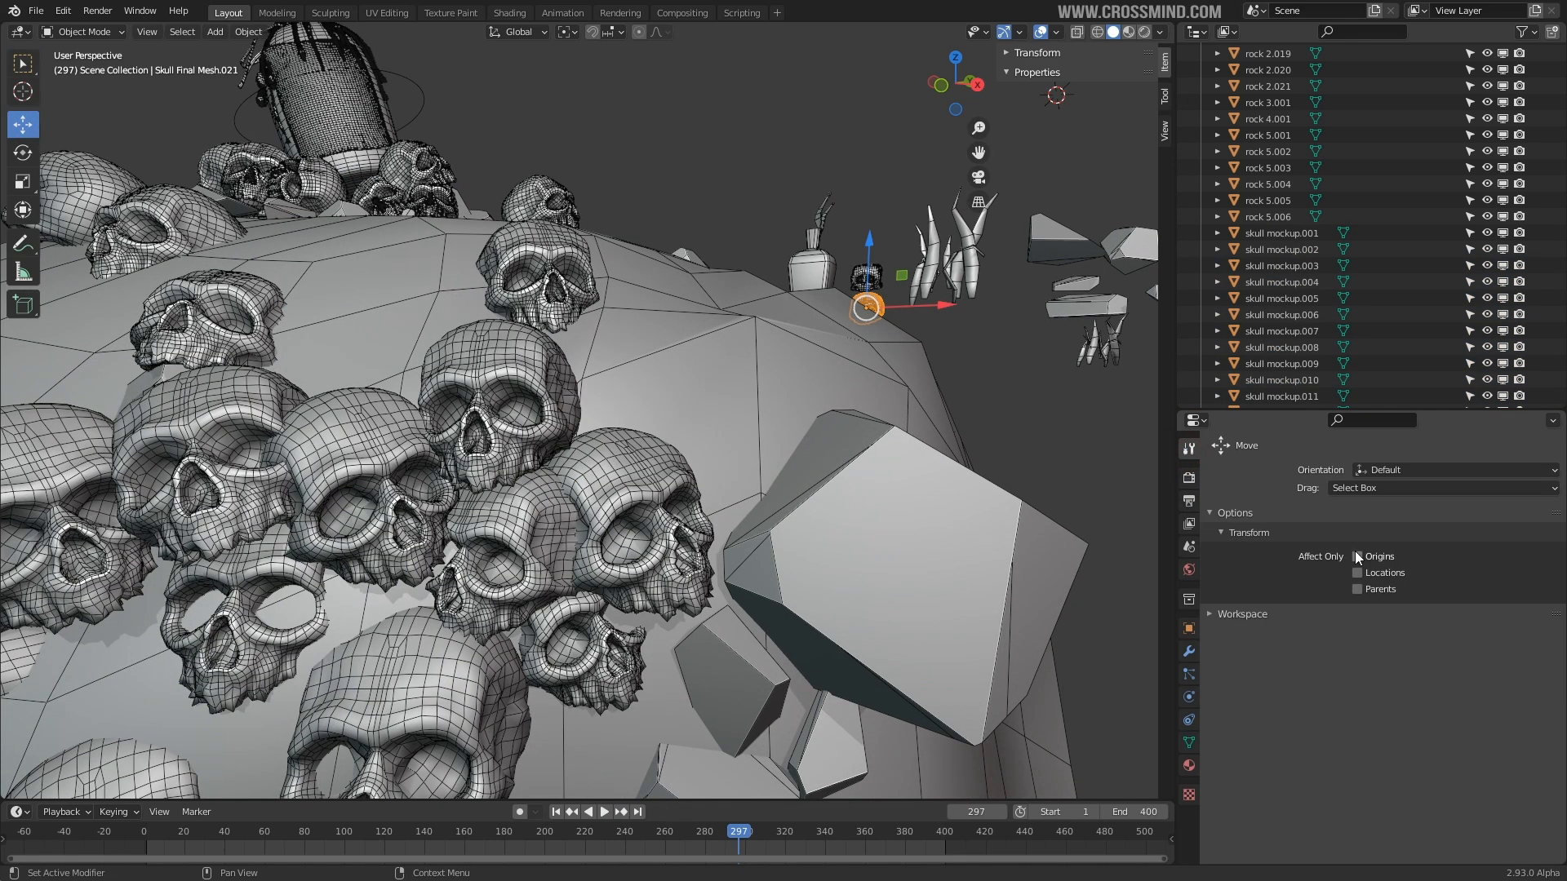
left_click_drag(872, 267, 867, 266)
middle_click_drag(747, 431, 826, 416)
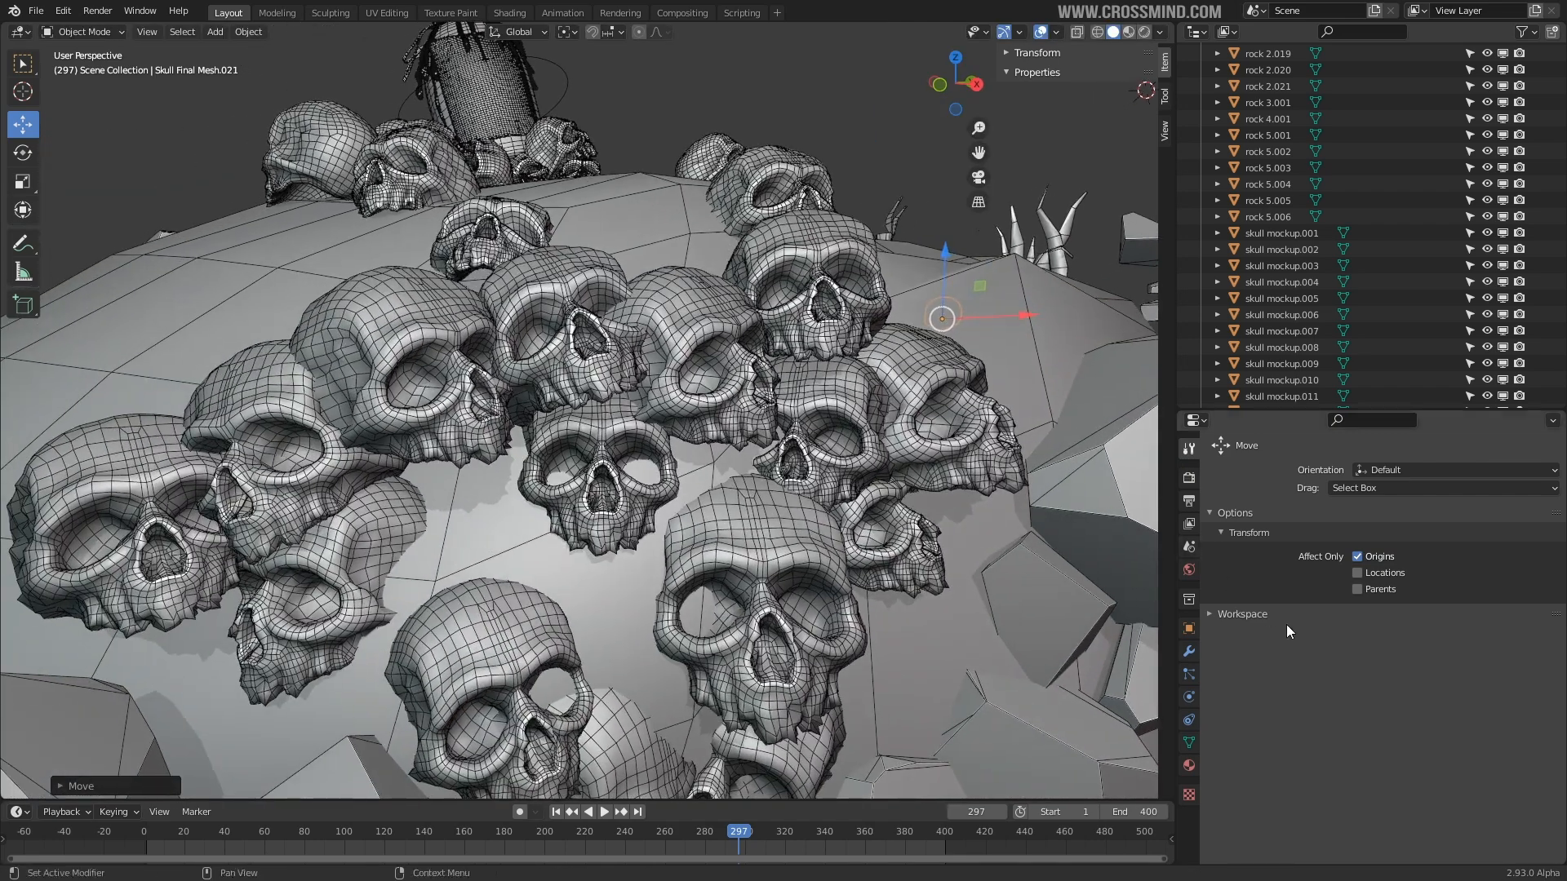
scroll(827, 350, "down", 8)
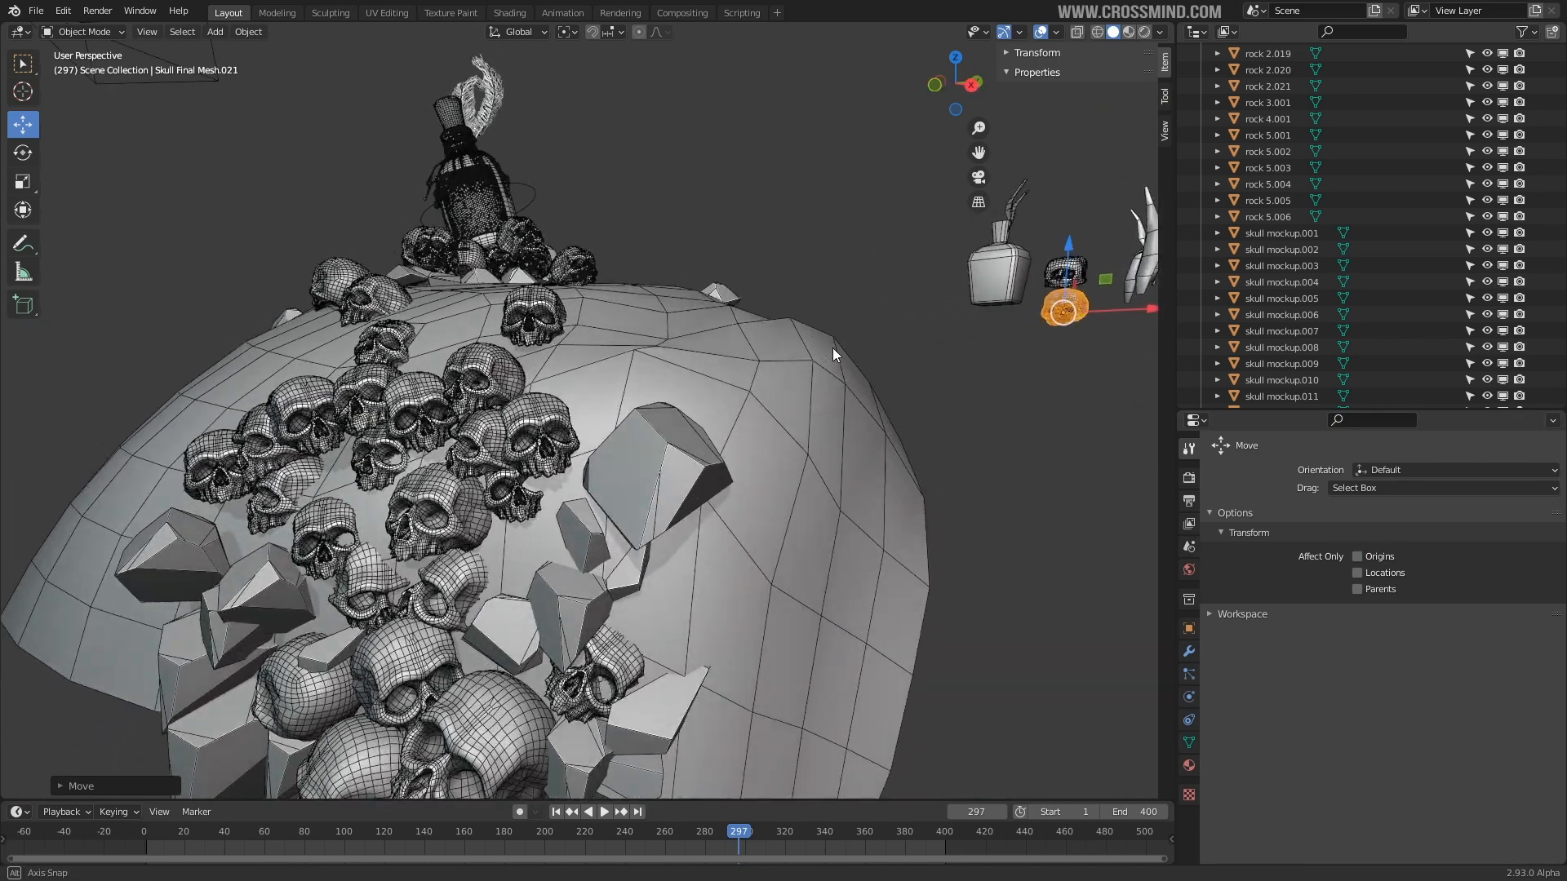
- Save the scene file using Save As
middle_click_drag(683, 416, 647, 274)
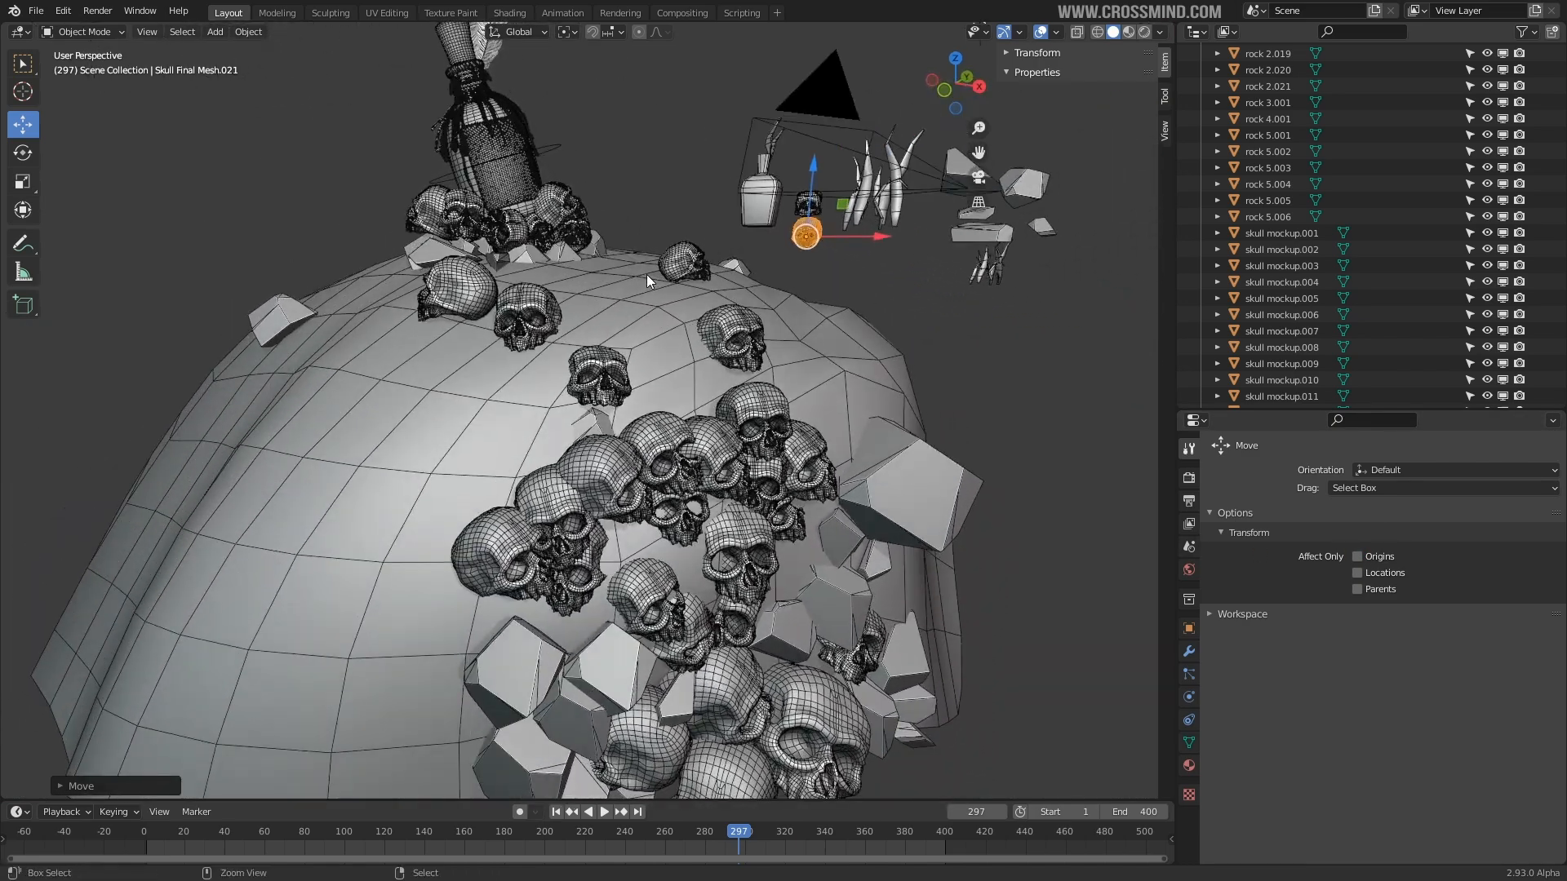
key("ctrl+shift+s")
key("Return")
- Hide the overlays and scrub the timeline to frame 118 in camera view to inspect the replaced skulls
middle_click_drag(557, 324, 715, 335)
key("shift+alt+z")
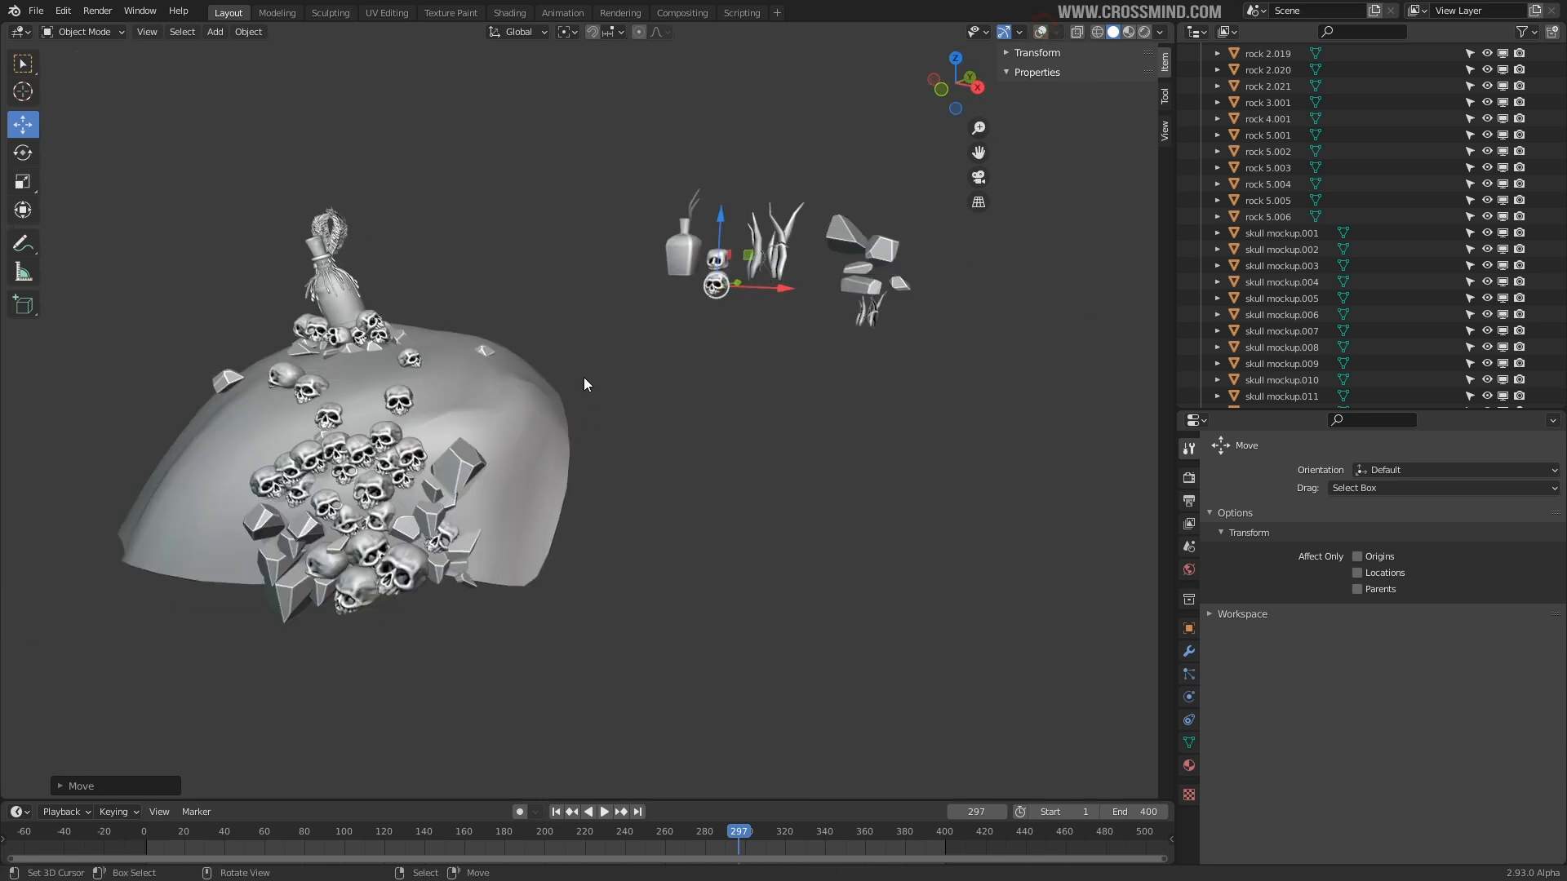
key("KP_0")
scroll(548, 454, "down", 1)
middle_click_drag(555, 530, 563, 464, "shift")
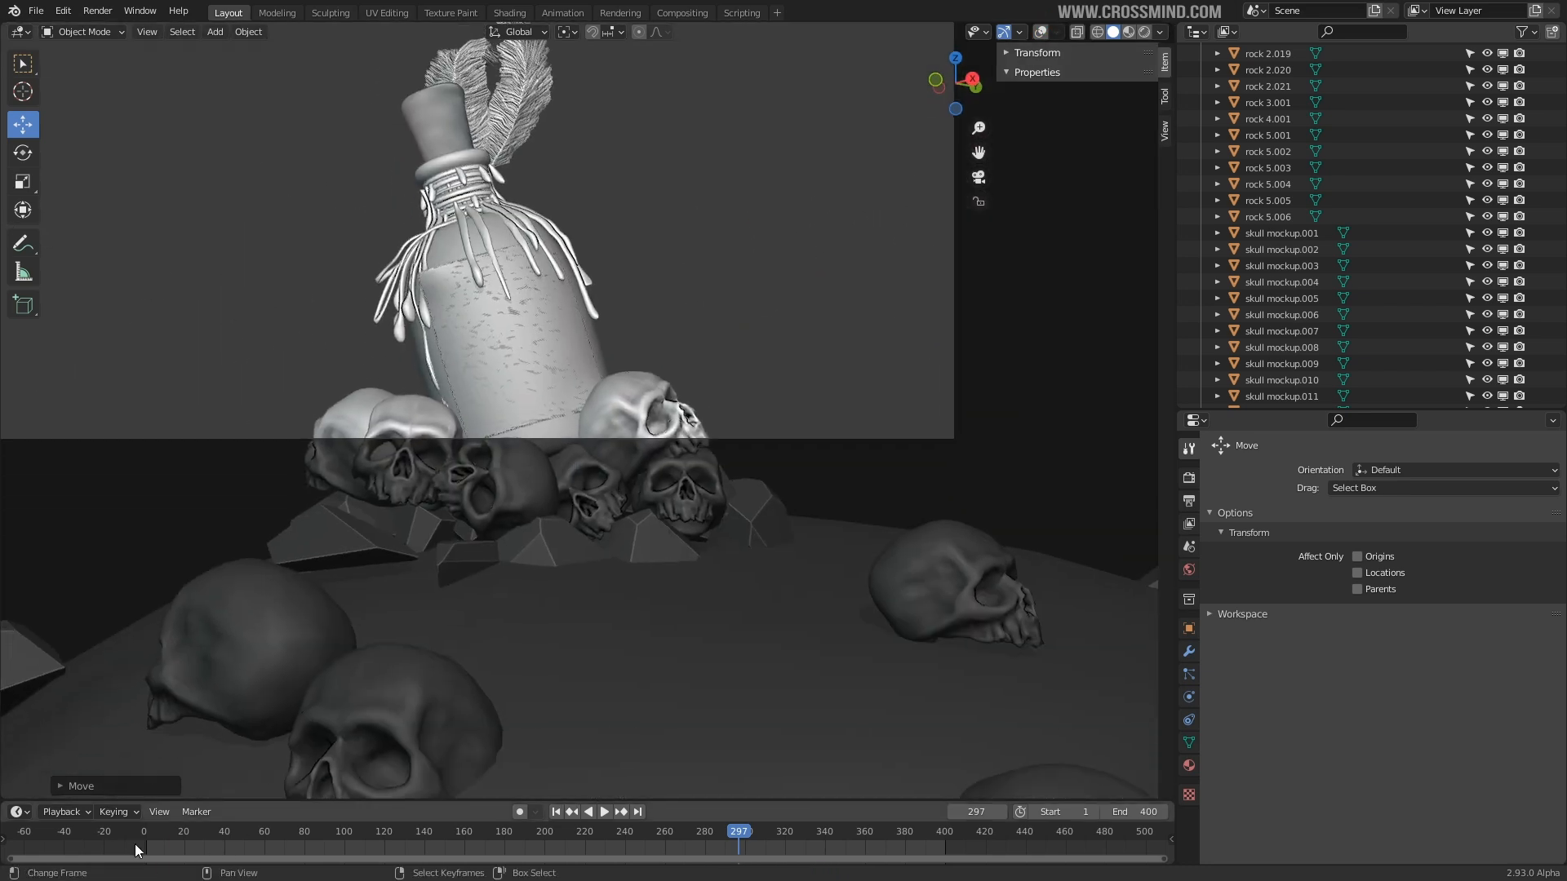
left_click_drag(166, 839, 279, 834)
middle_click_drag(668, 437, 702, 576, "shift")
left_click_drag(272, 845, 380, 827)
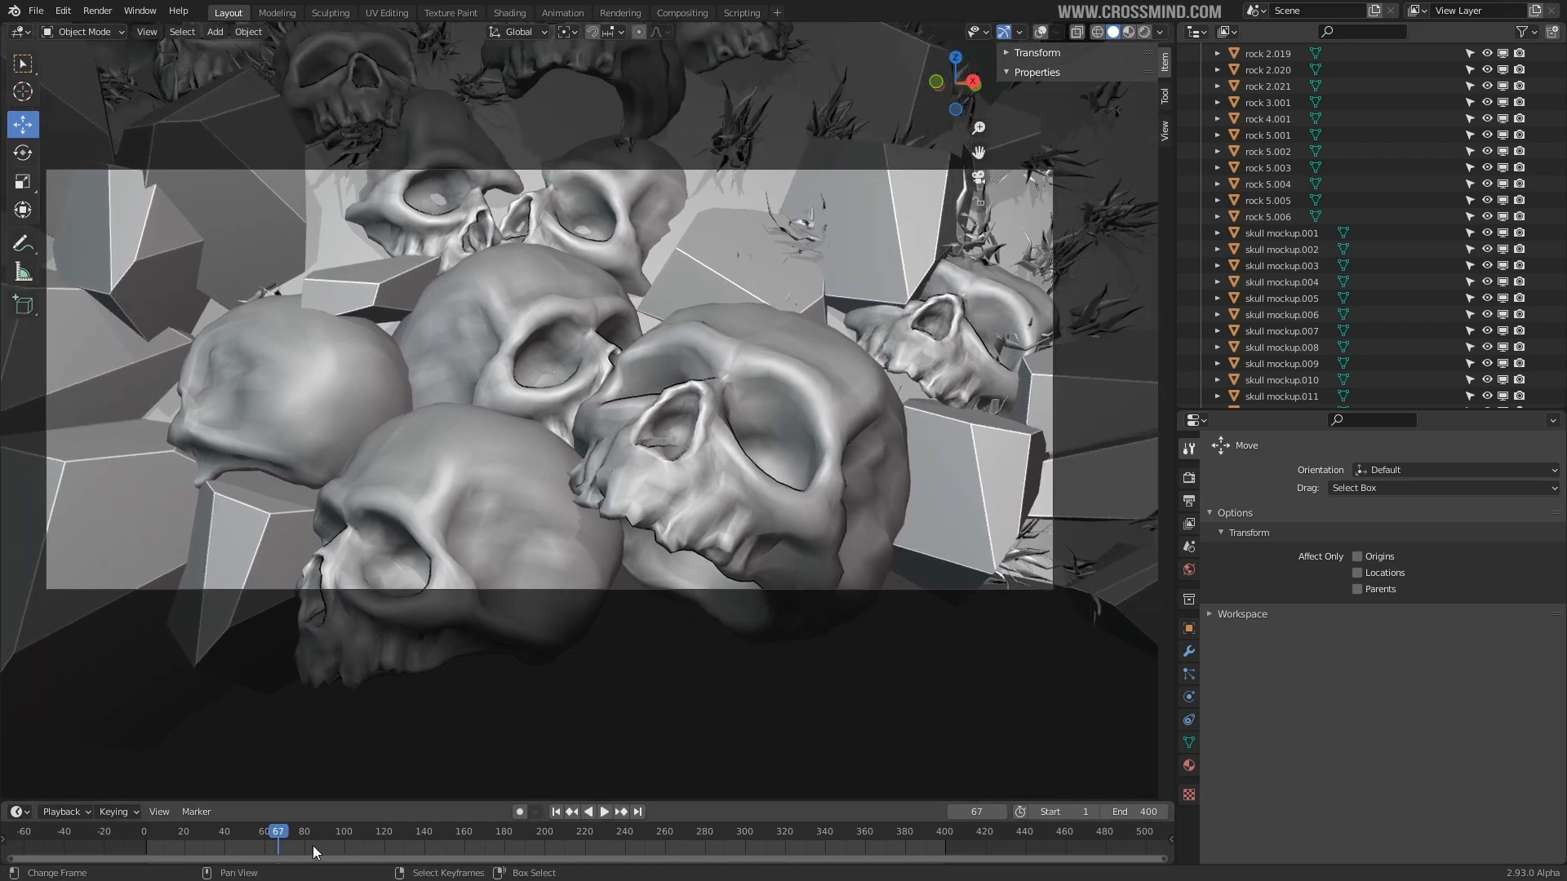
- Leave the camera view and collapse the 3d layout collection in the outliner
scroll(758, 447, "down", 3)
key("KP_0")
middle_click_drag(796, 443, 1004, 400)
scroll(1370, 161, "down", 1)
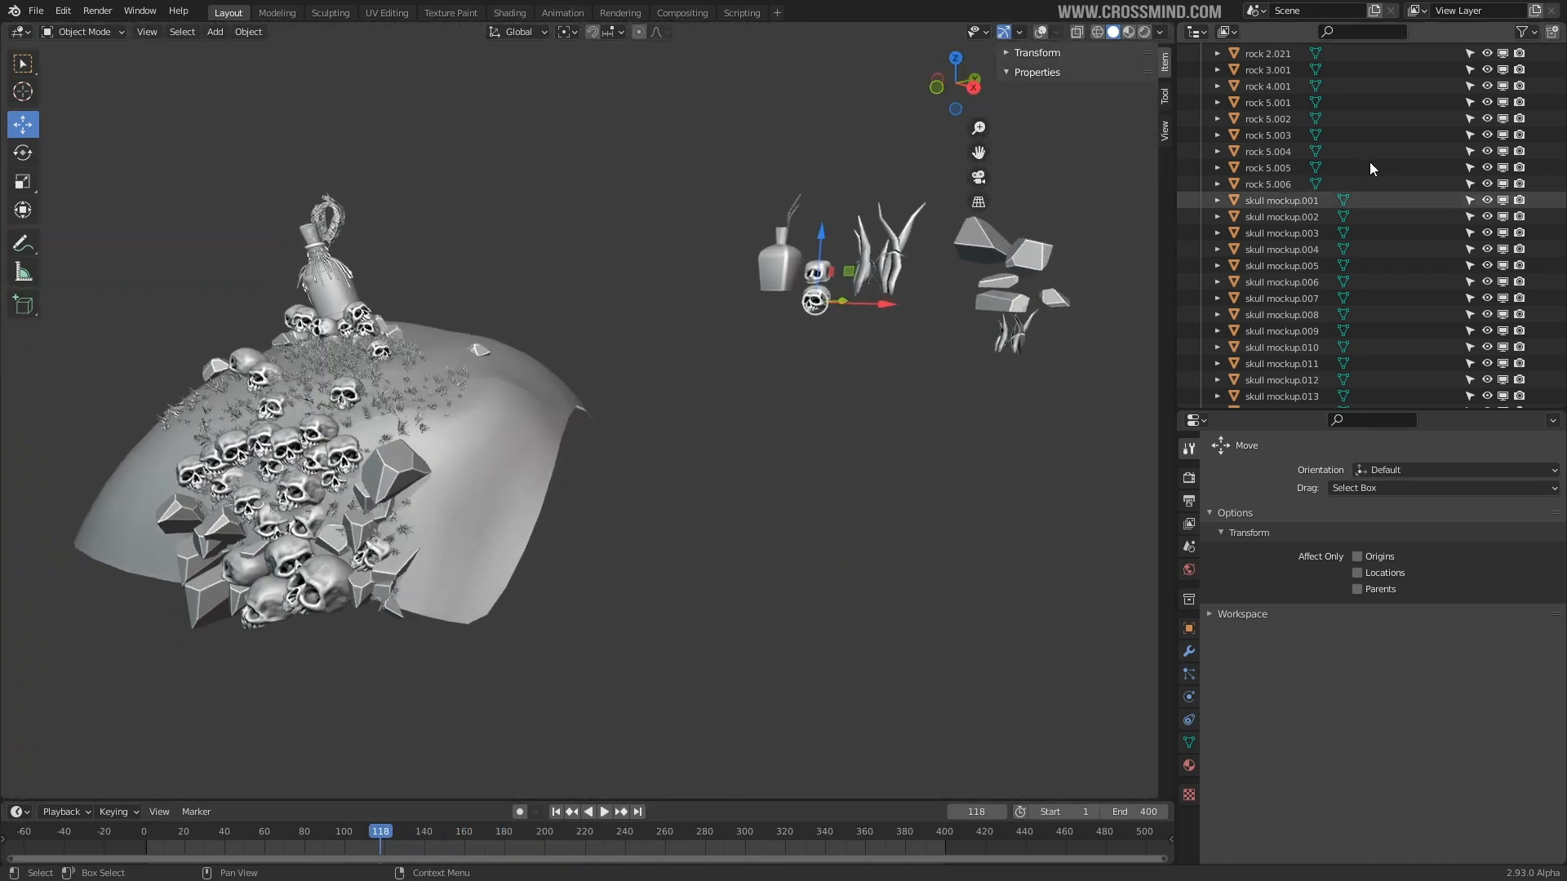
scroll(1412, 194, "up", 10)
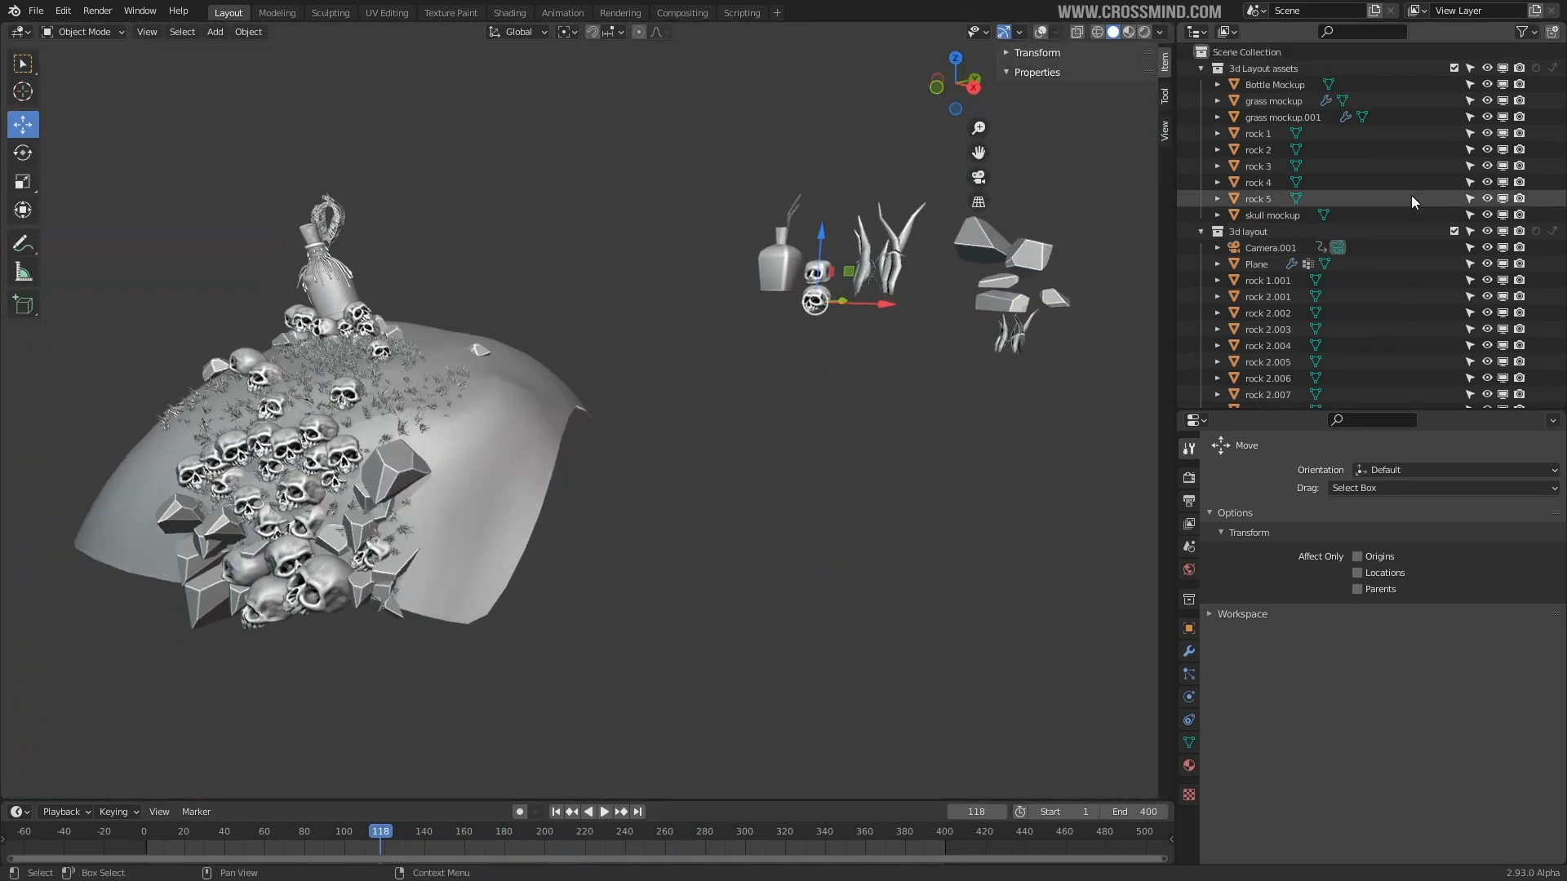
left_click(1201, 233)
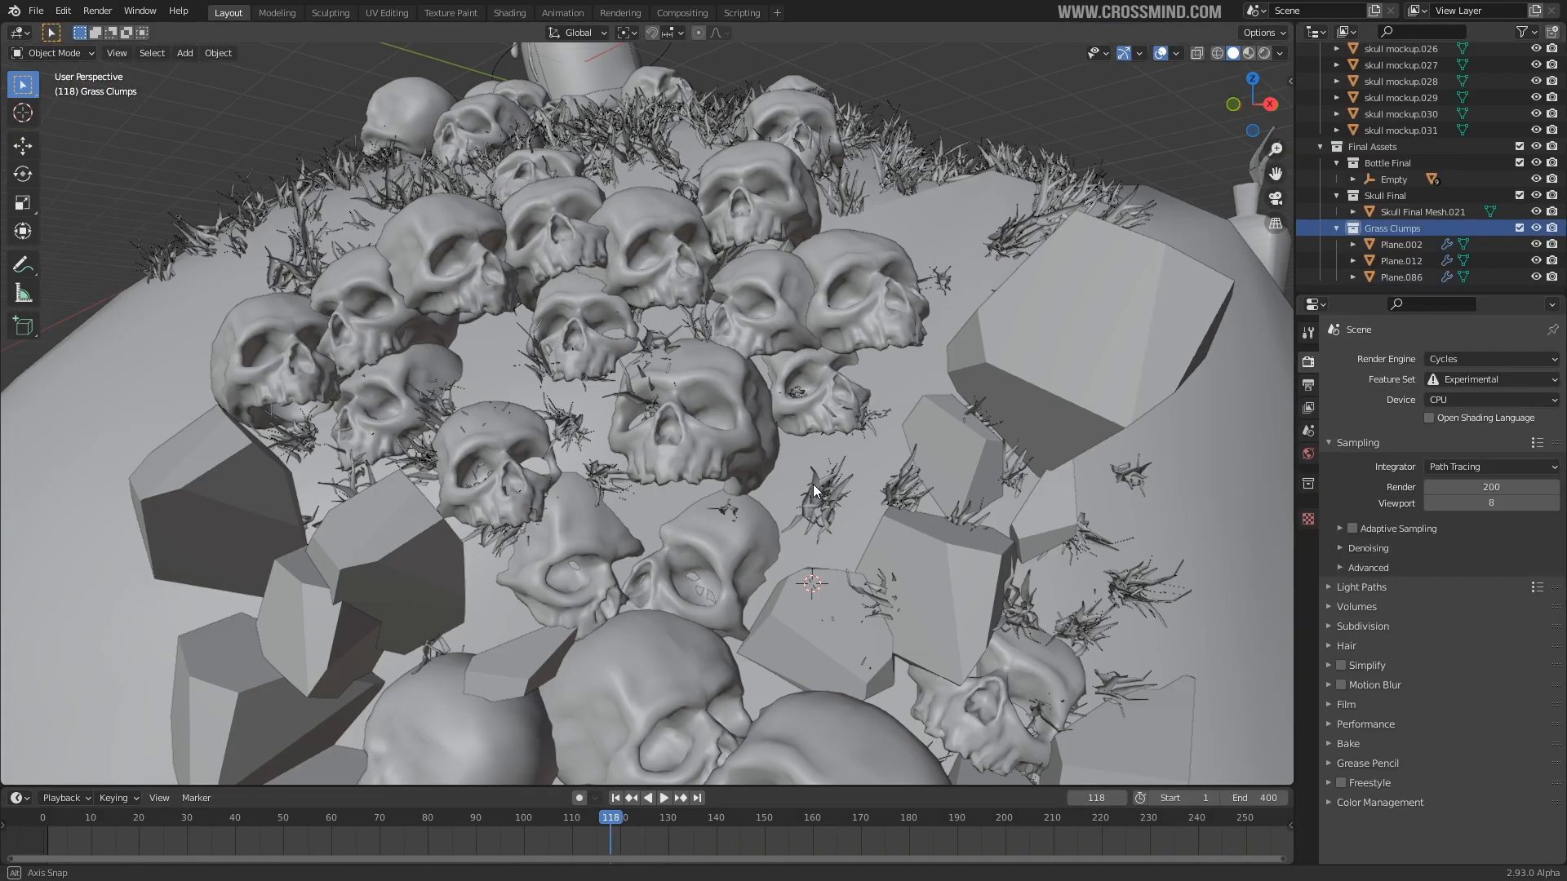
- Examine the Plane.012 grass clump and the grass mockup among the source assets standing beside the layout
scroll(813, 483, "down", 10)
middle_click_drag(736, 468, 758, 425)
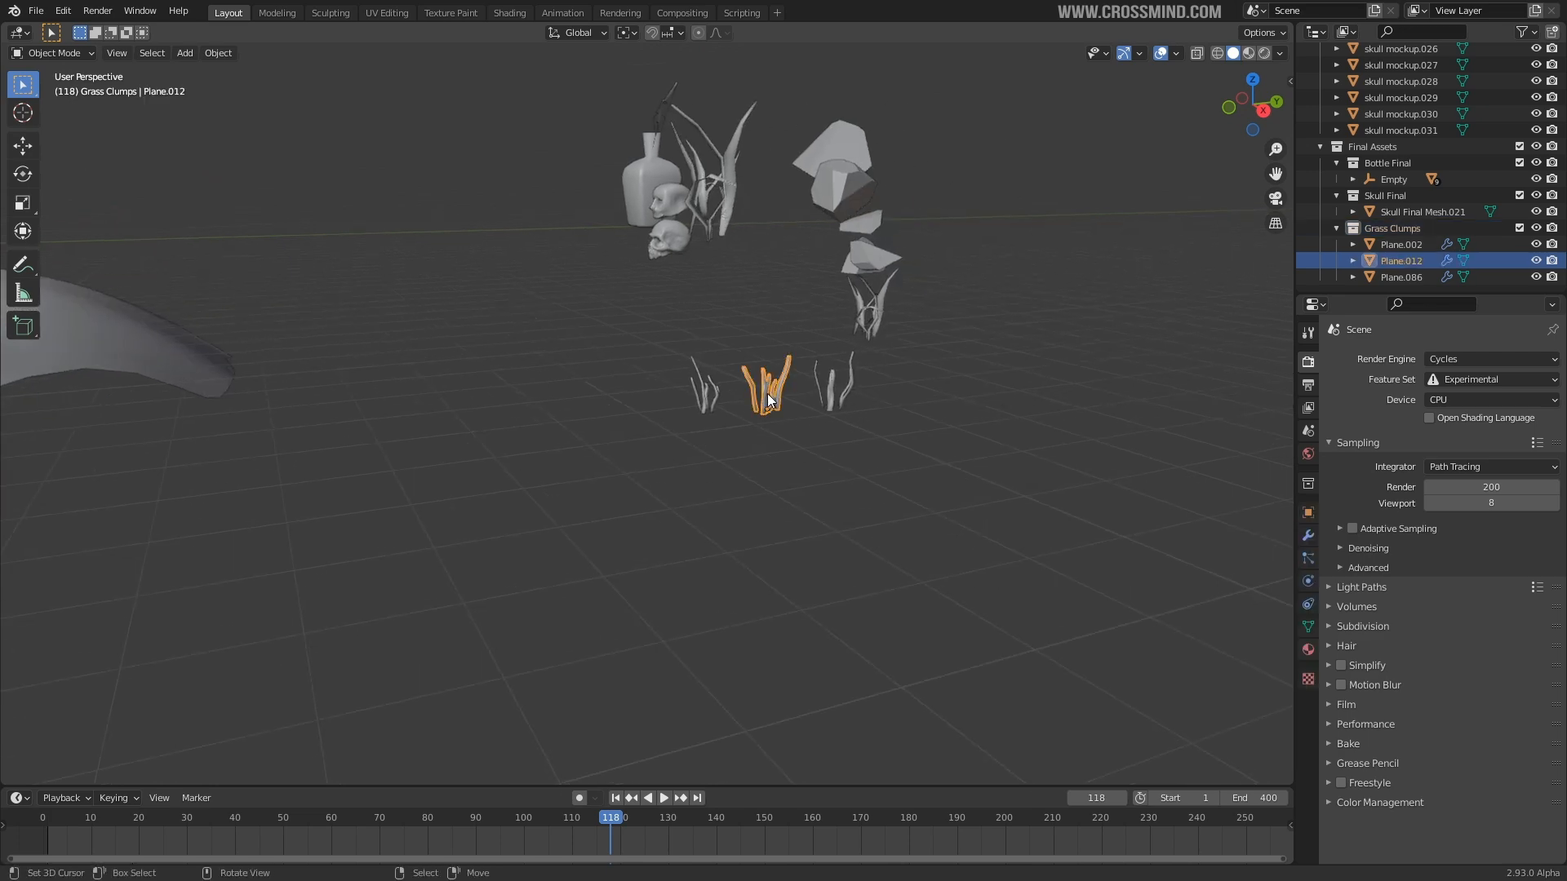
key("KP_Decimal")
scroll(718, 438, "down", 3)
middle_click_drag(746, 473, 849, 284)
key("KP_Decimal")
scroll(1062, 219, "down", 2)
scroll(849, 284, "down", 2)
middle_click_drag(366, 540, 887, 347, "shift")
scroll(888, 347, "down", 2)
scroll(888, 347, "down", 2)
middle_click_drag(526, 482, 921, 381, "shift")
scroll(605, 436, "down", 1)
middle_click_drag(605, 437, 739, 368)
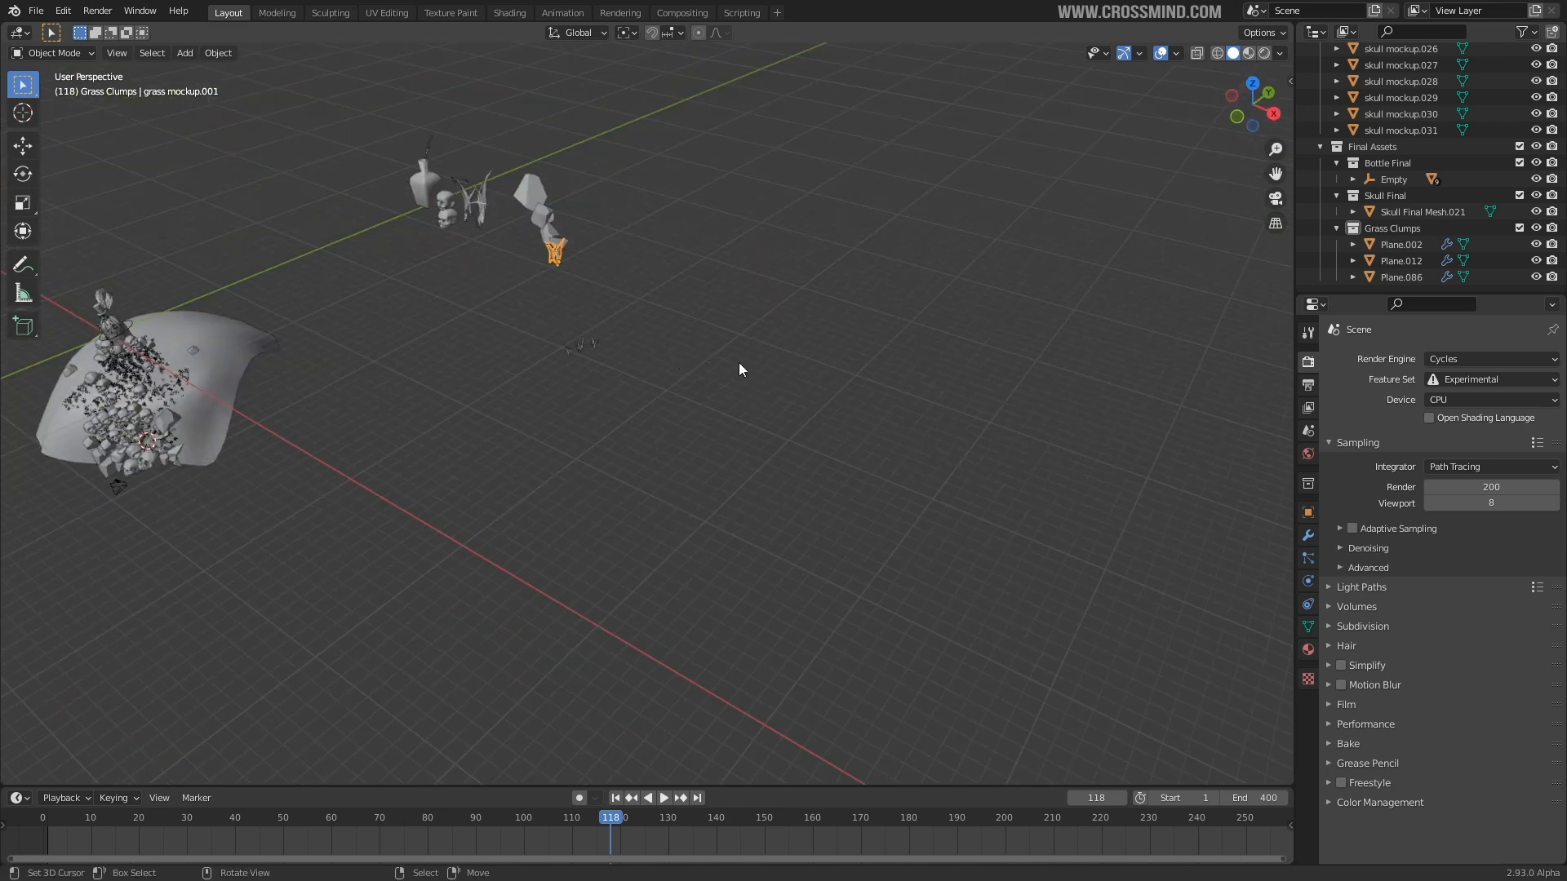
- Select the three final grass clumps Plane.002, Plane.012 and Plane.086 and isolate them in local view
left_click(593, 345)
scroll(571, 334, "up", 4)
middle_click_drag(555, 253, 750, 399, "shift")
key("KP_Decimal")
middle_click_drag(907, 461, 933, 435)
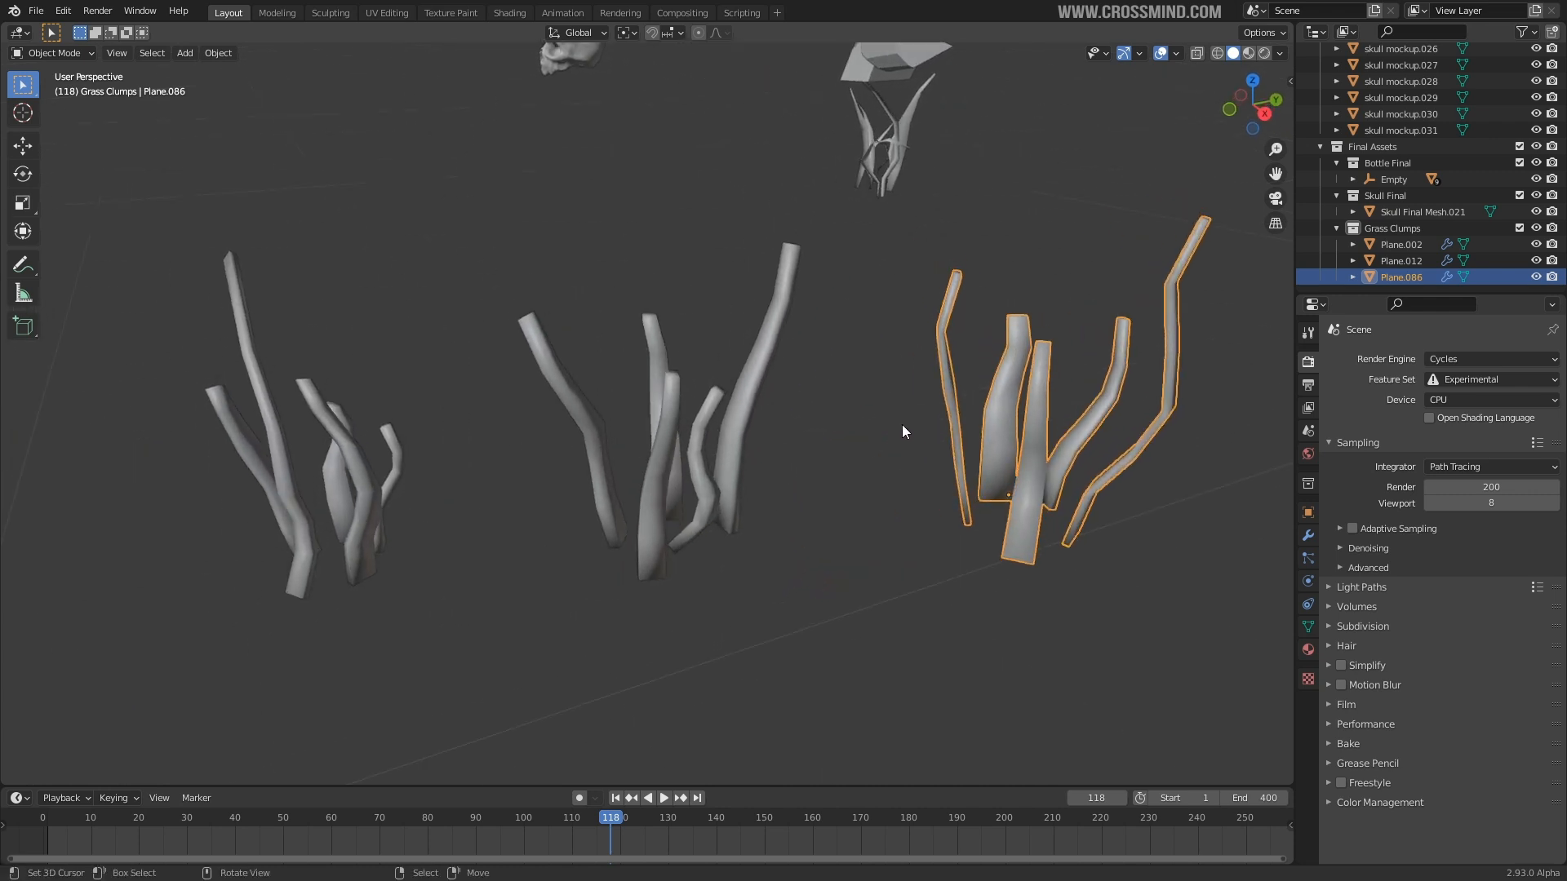
middle_click_drag(747, 405, 751, 416)
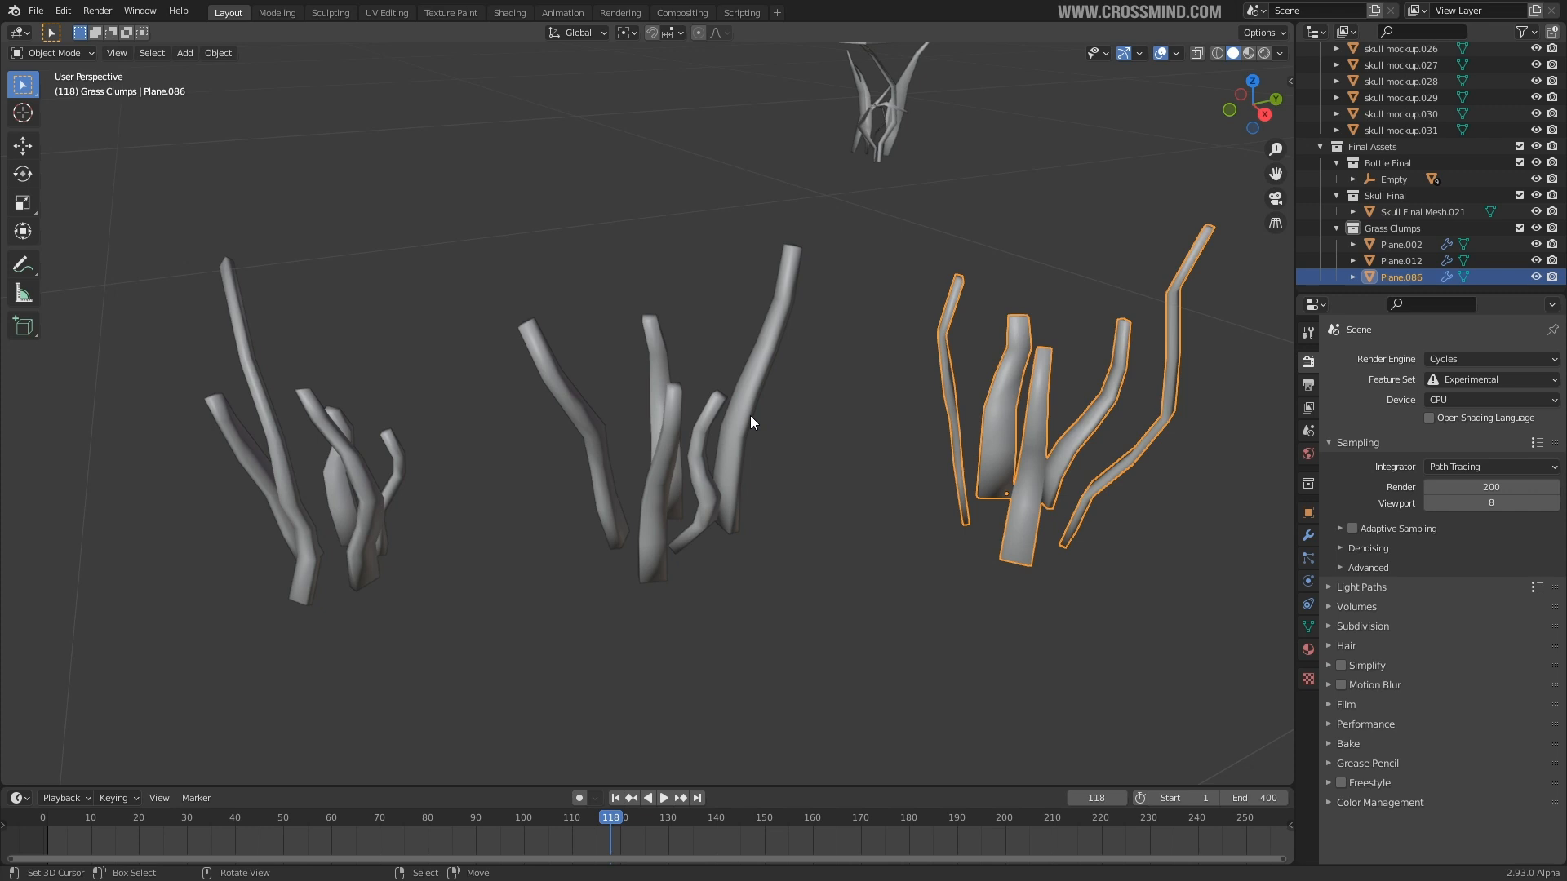
middle_click_drag(746, 414, 752, 360, "ctrl")
key("b")
left_click_drag(241, 605, 979, 277)
middle_click_drag(979, 278, 986, 296)
key("KP_Divide")
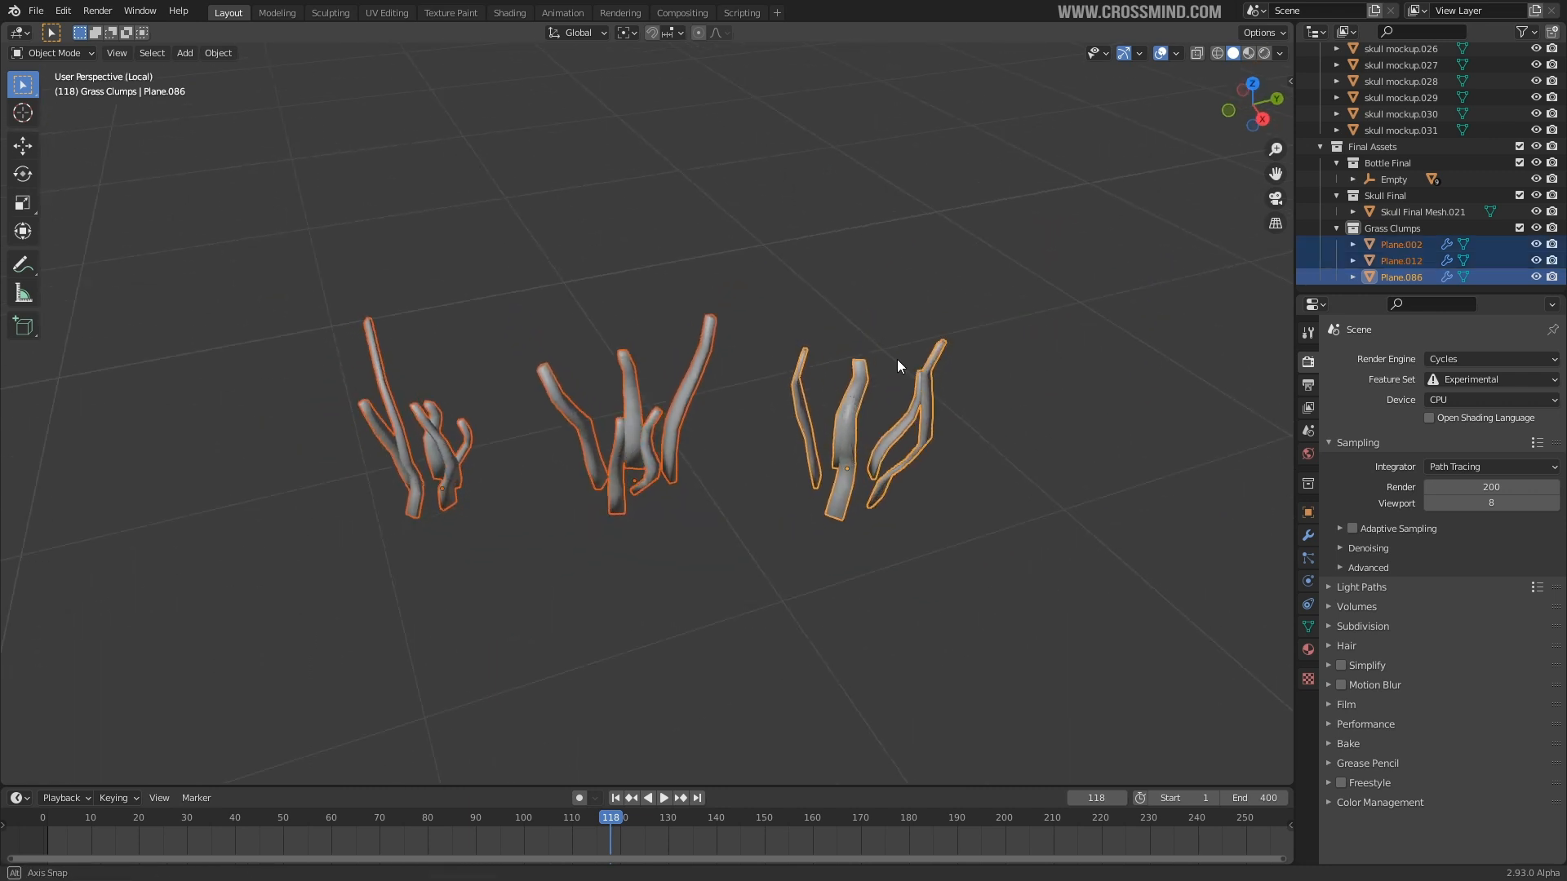
- Enlarge the timeline area, turn it into a Shader Editor and clear the nodes of Material.004
left_click_drag(771, 786, 771, 414)
middle_click_drag(777, 155, 803, 222, "shift")
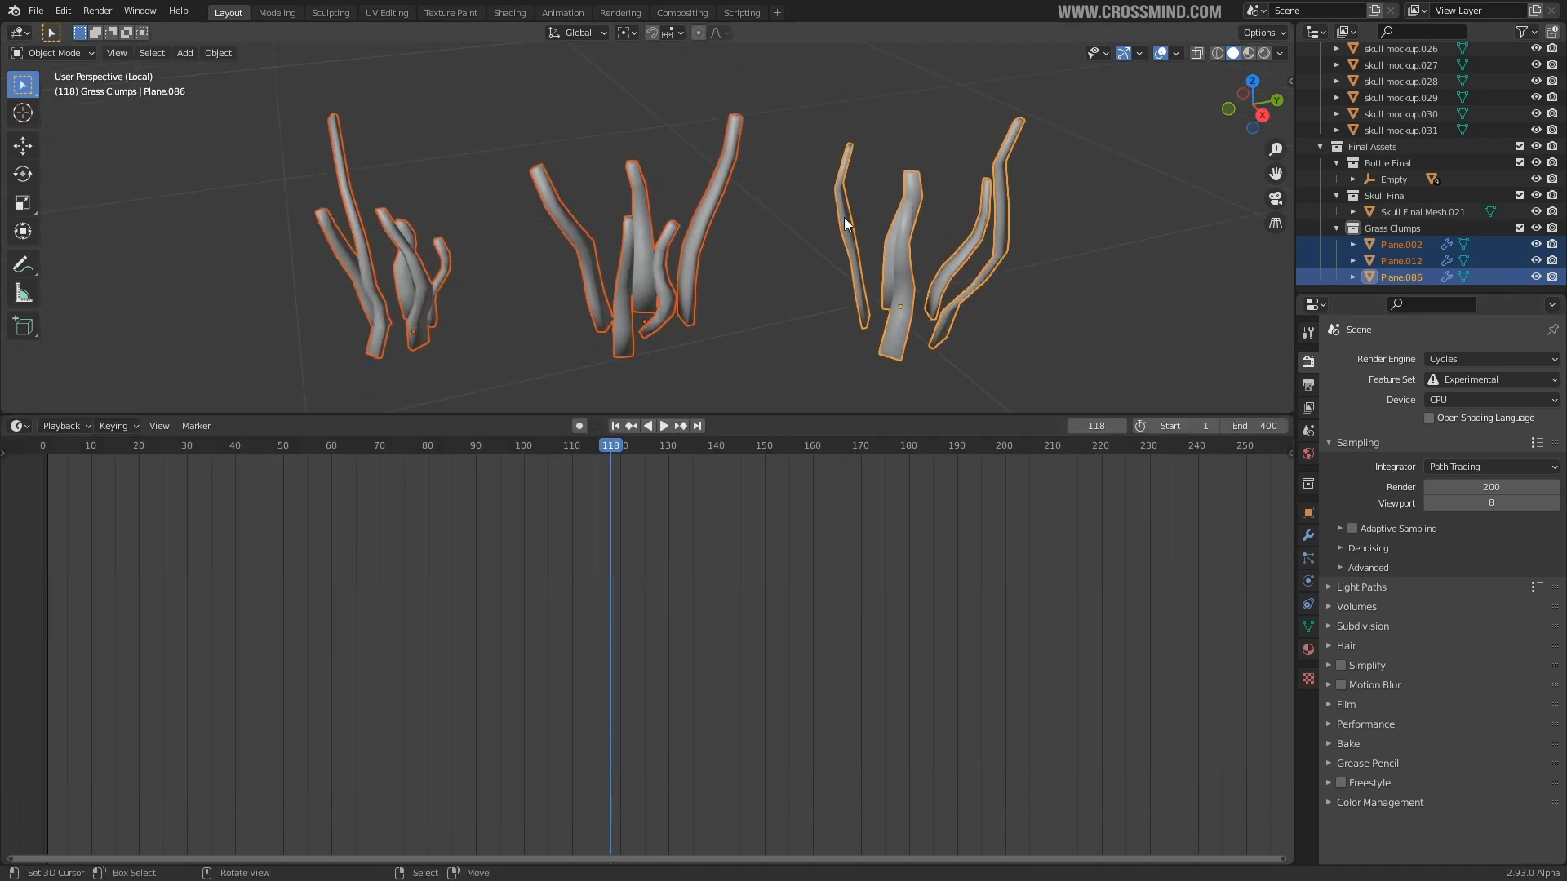
left_click(18, 425)
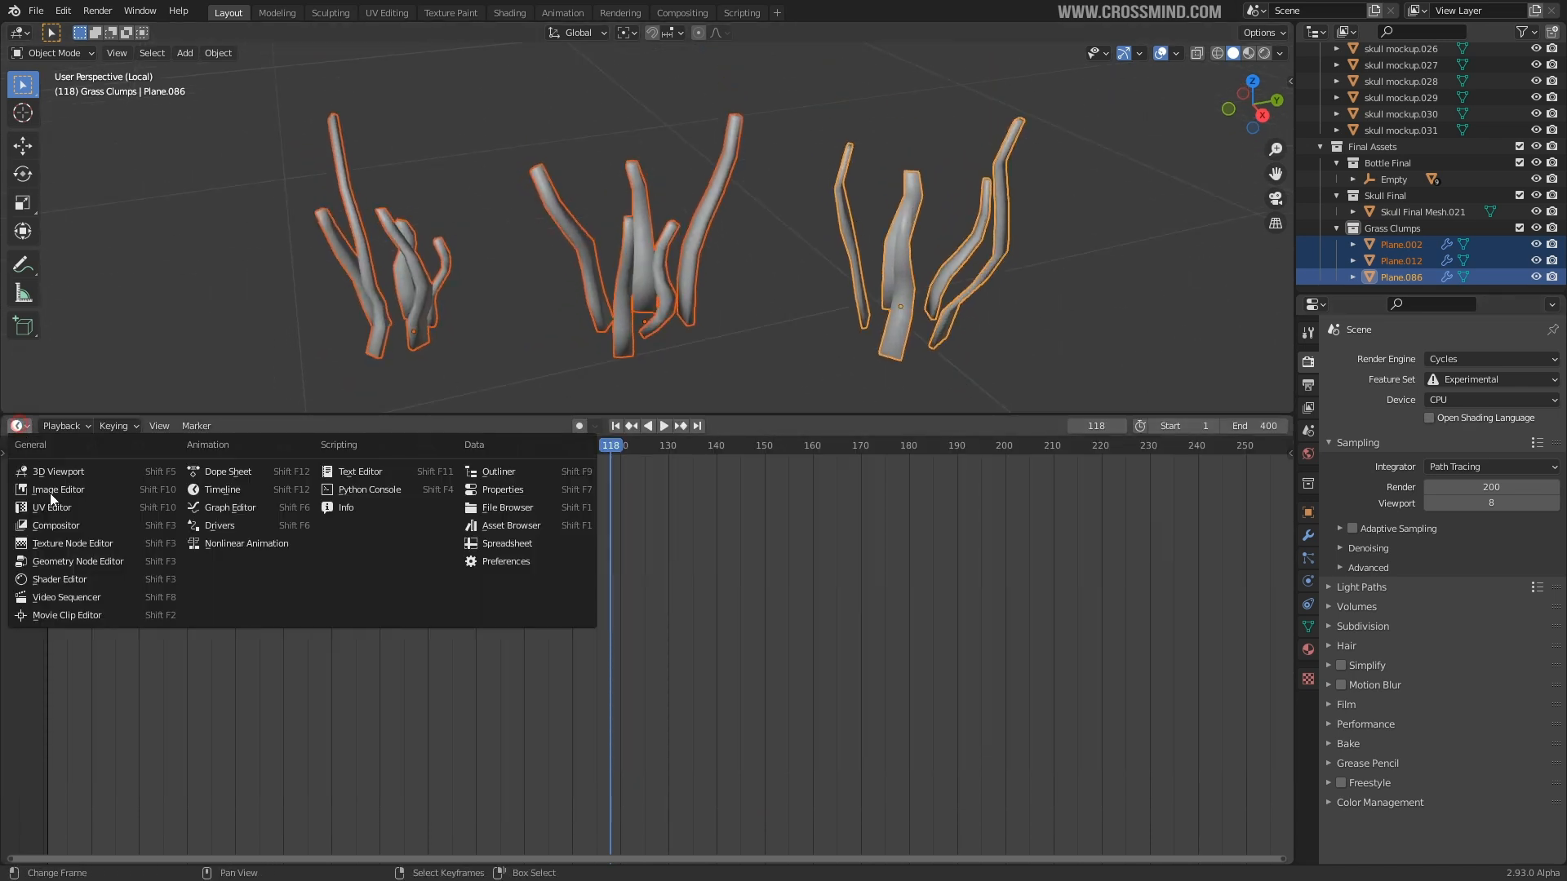
left_click(62, 576)
scroll(664, 512, "down", 2)
key("x")
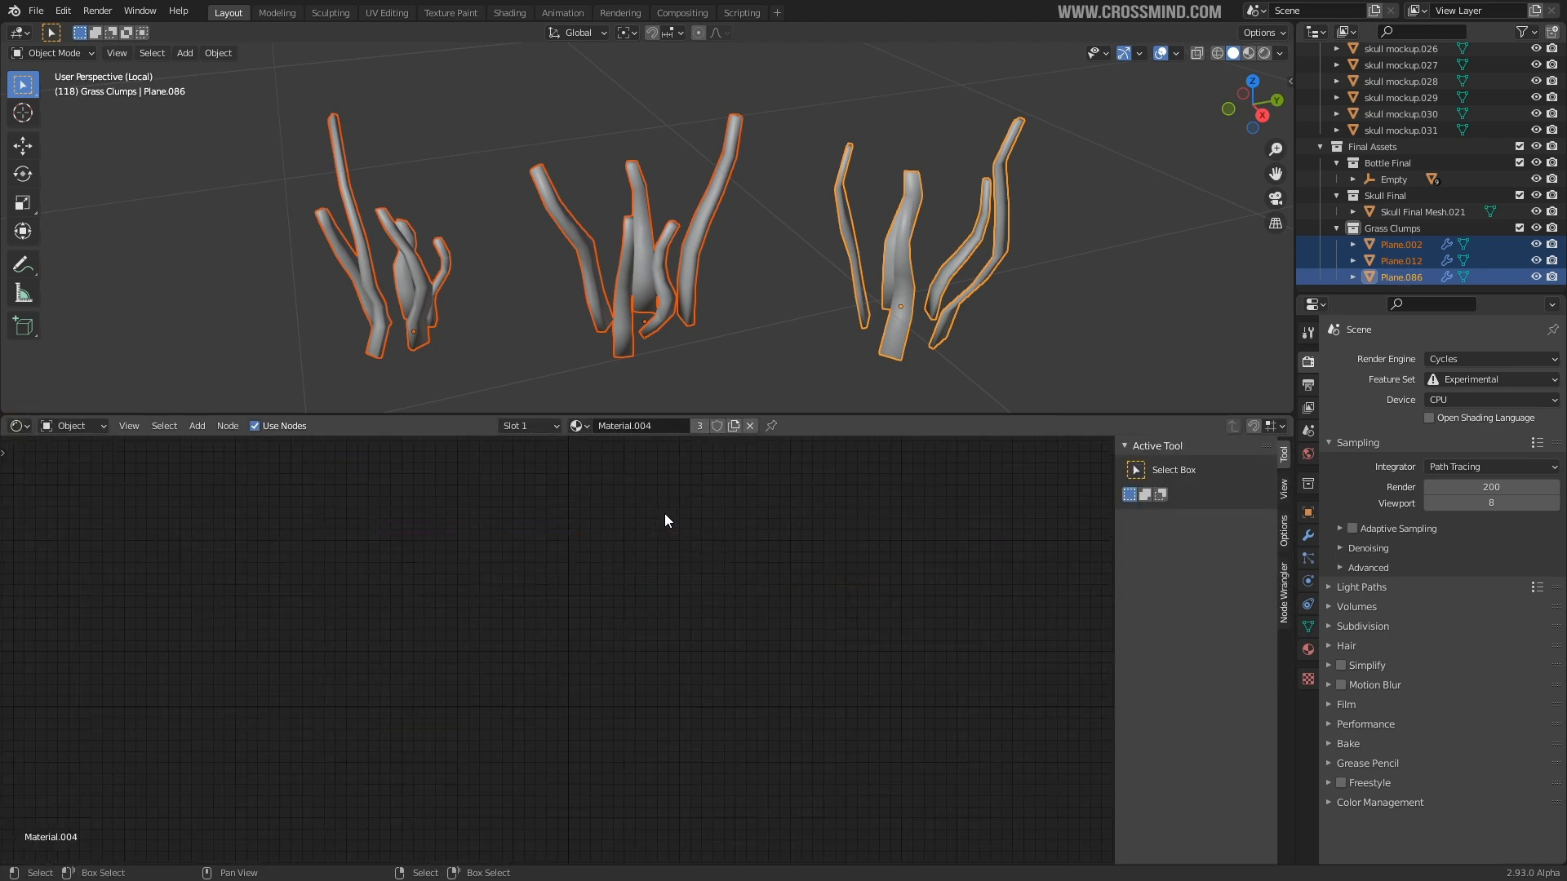
- Add a point light, position it near the middle grass clump and switch the viewport to rendered shading
middle_click_drag(1152, 124, 692, 243, "shift")
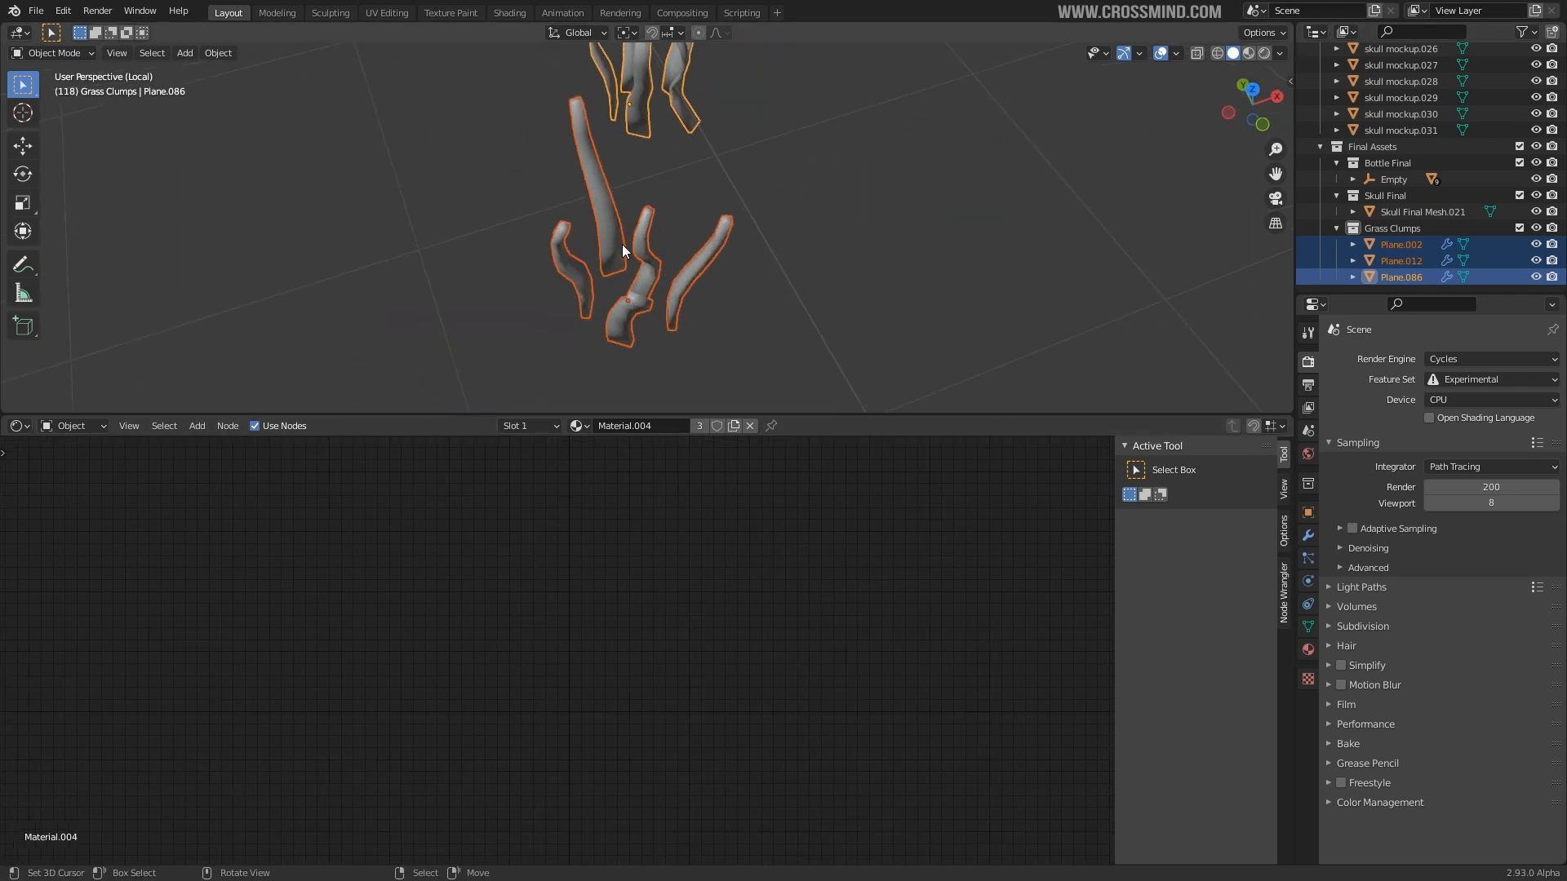
key("shift+a")
mouse_move(468, 289)
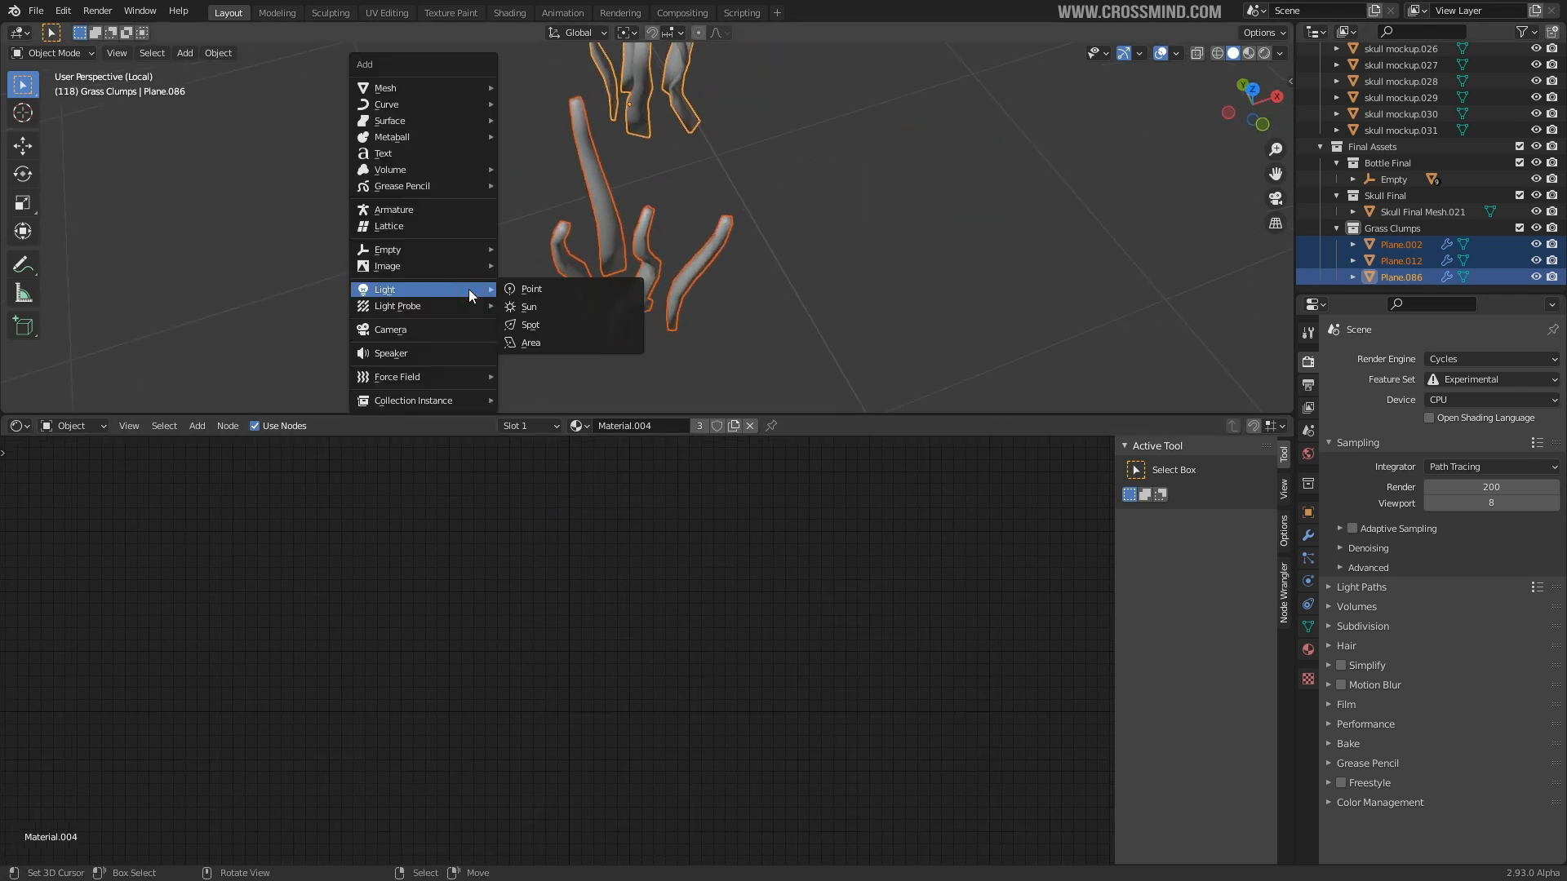
left_click(543, 290)
key("g")
left_click(551, 284)
middle_click_drag(692, 276, 514, 170)
key("g")
left_click(696, 209)
left_click(1264, 53)
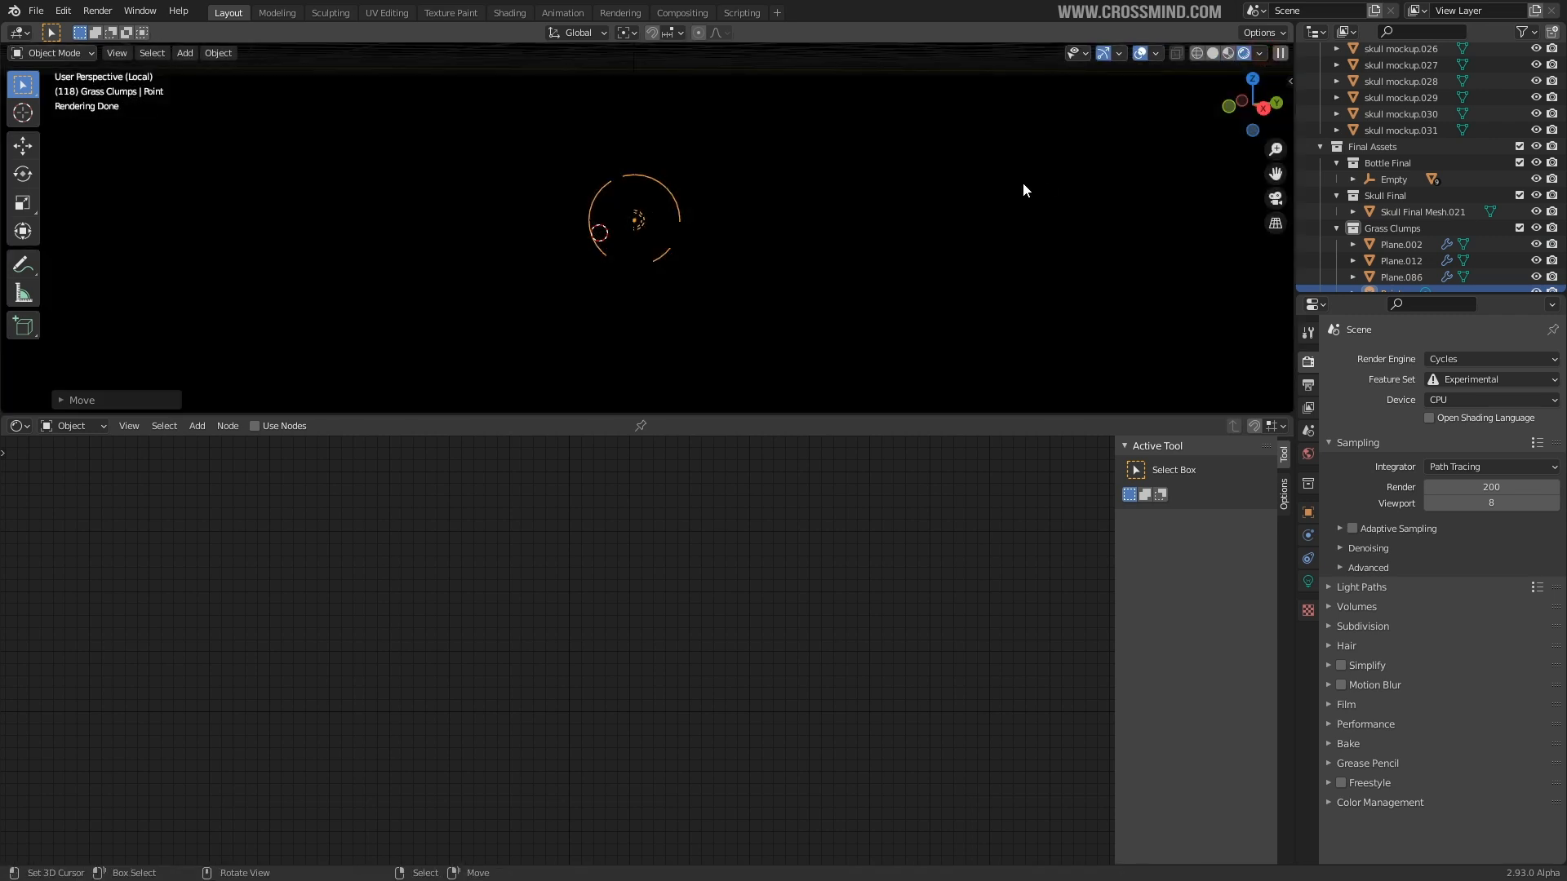
scroll(1475, 276, "down", 1)
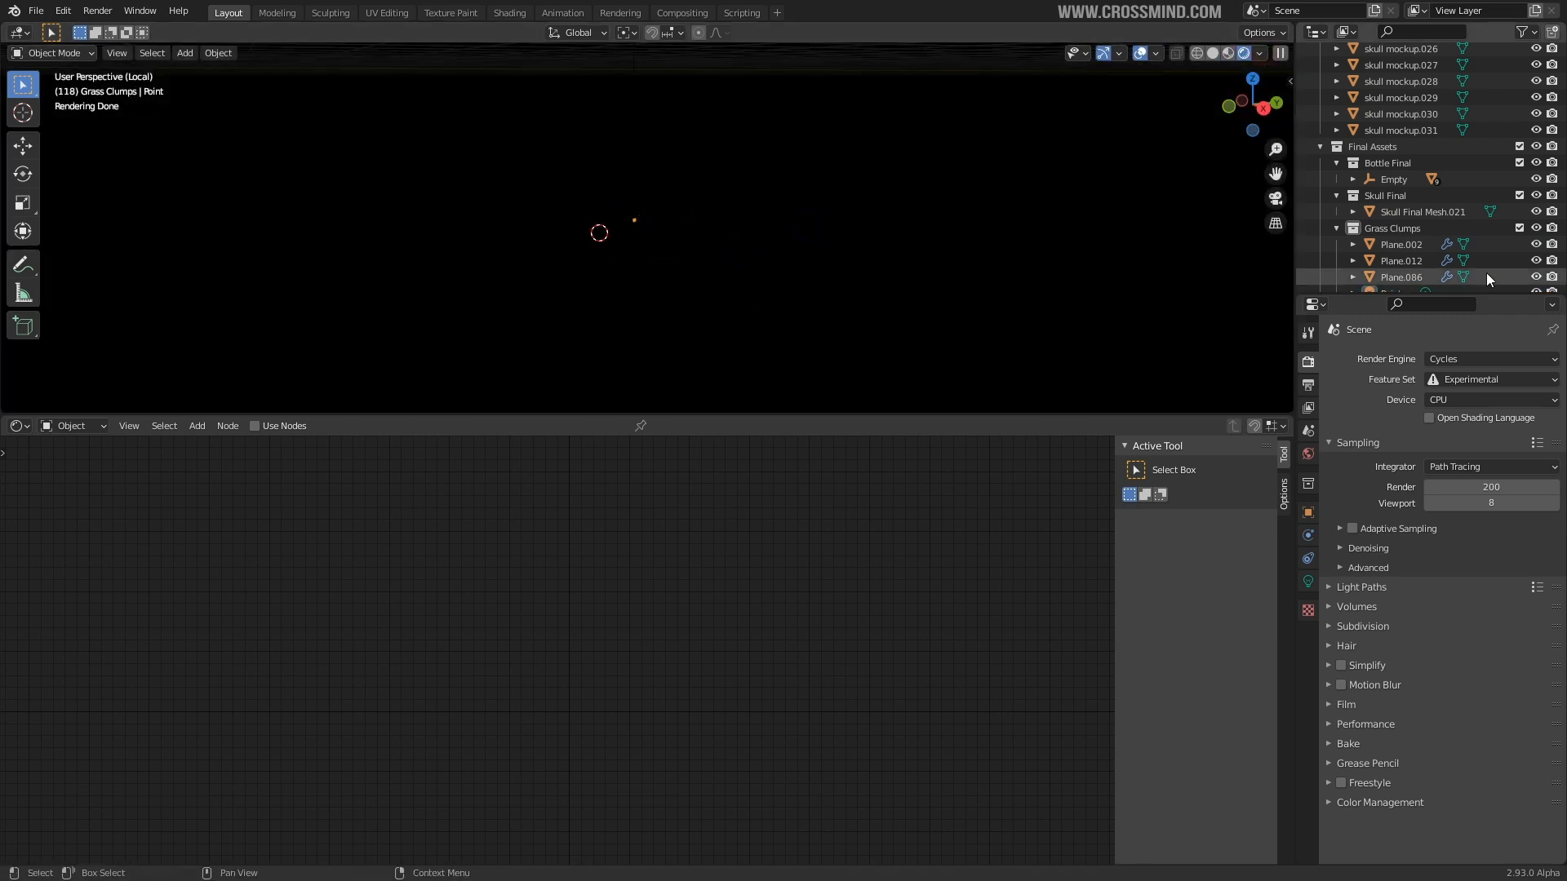
- Unlink Material.004 from the Plane.002 grass clump and create a new material for it
left_click(1400, 228)
key("shift+a")
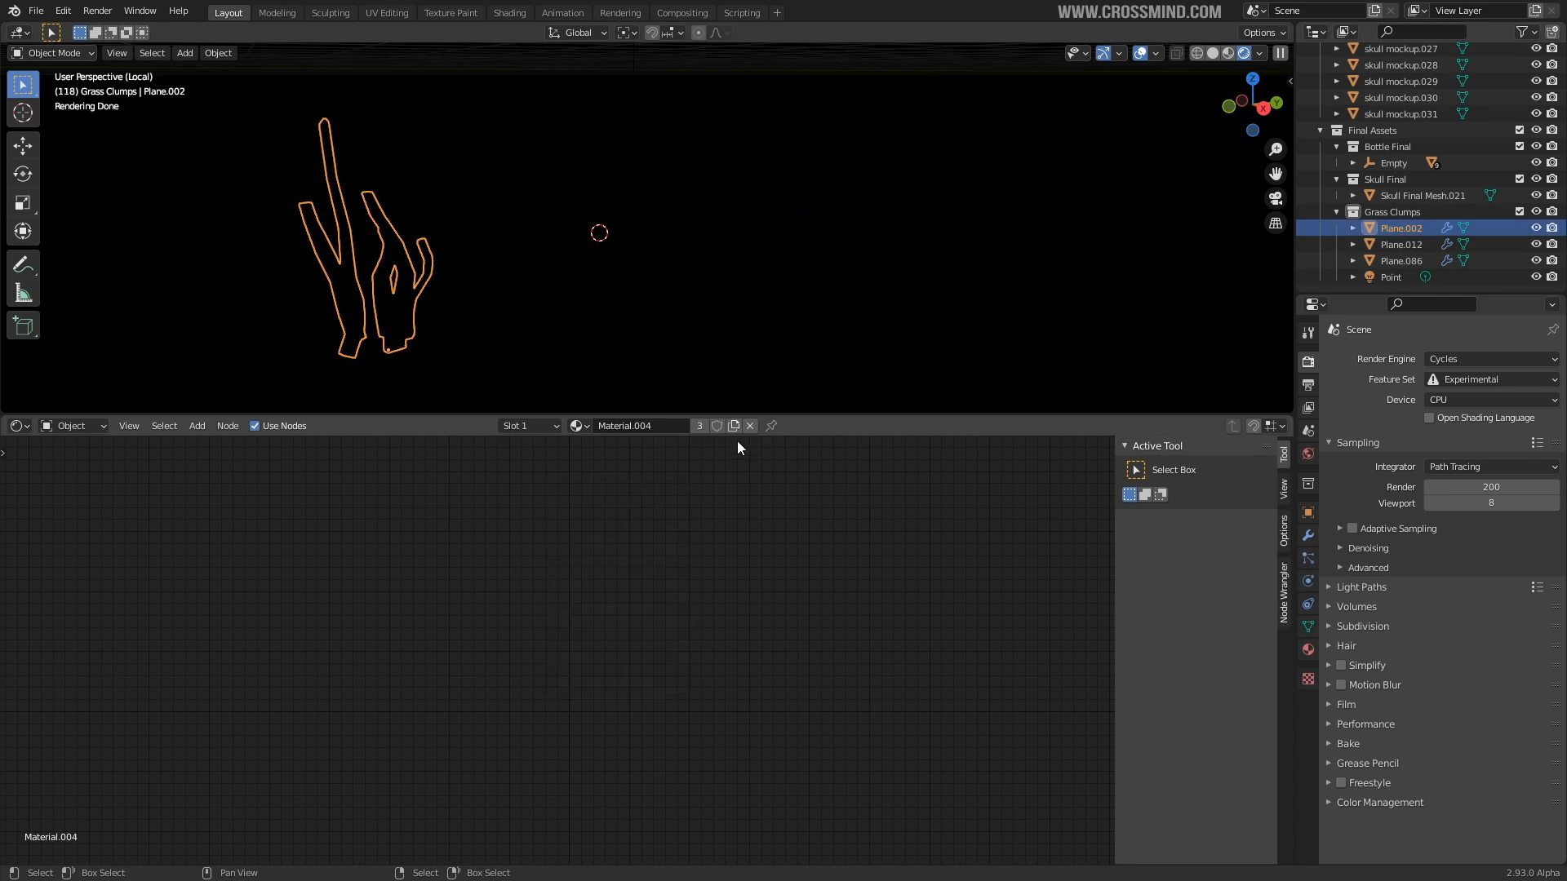
left_click(750, 425)
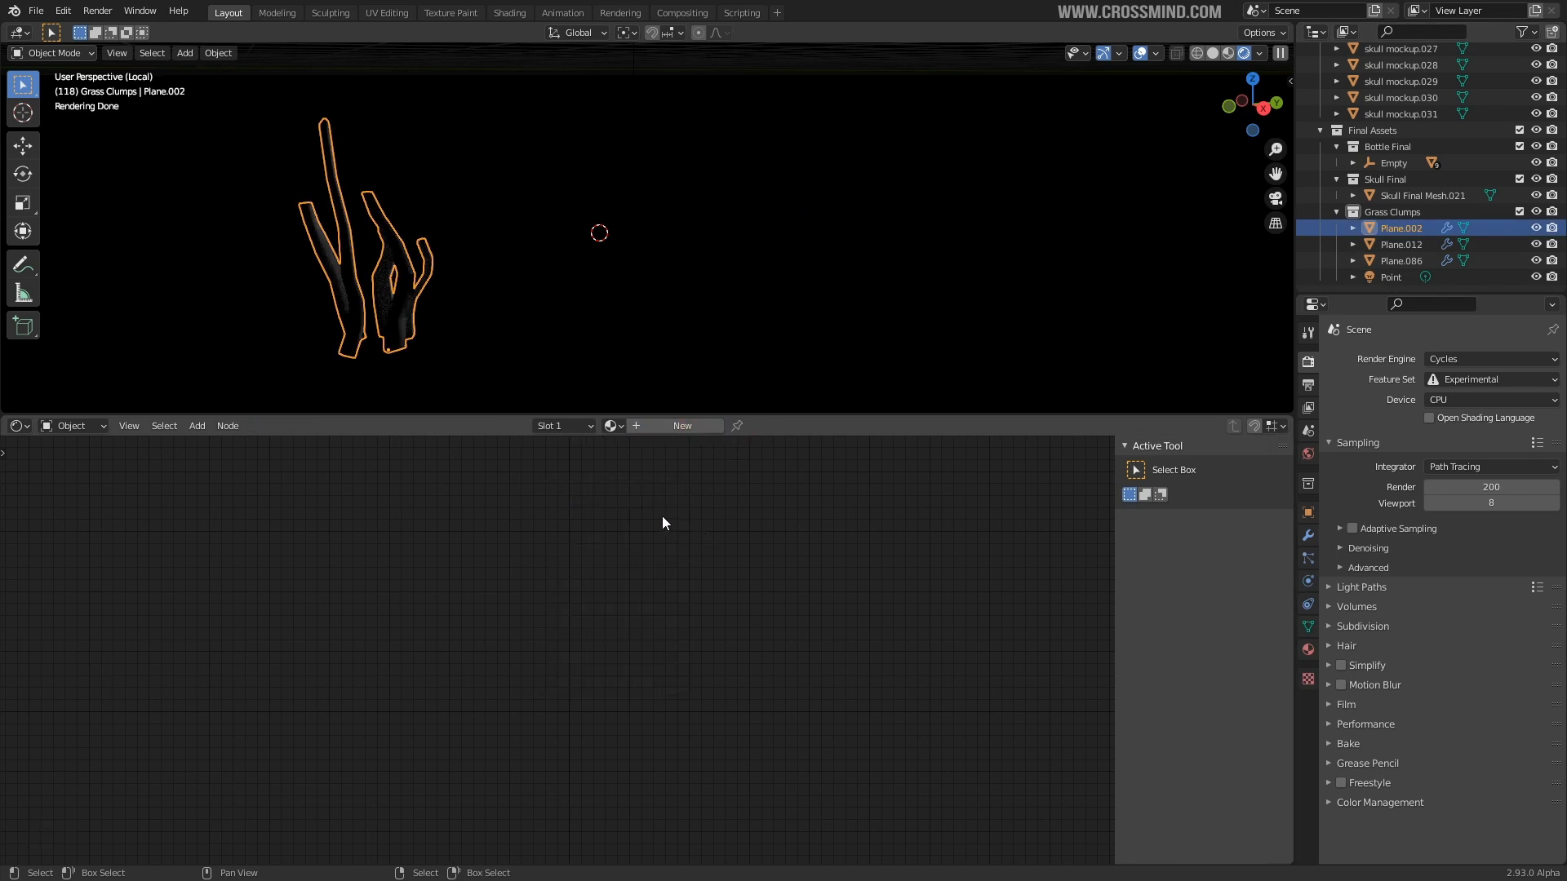
left_click(700, 425)
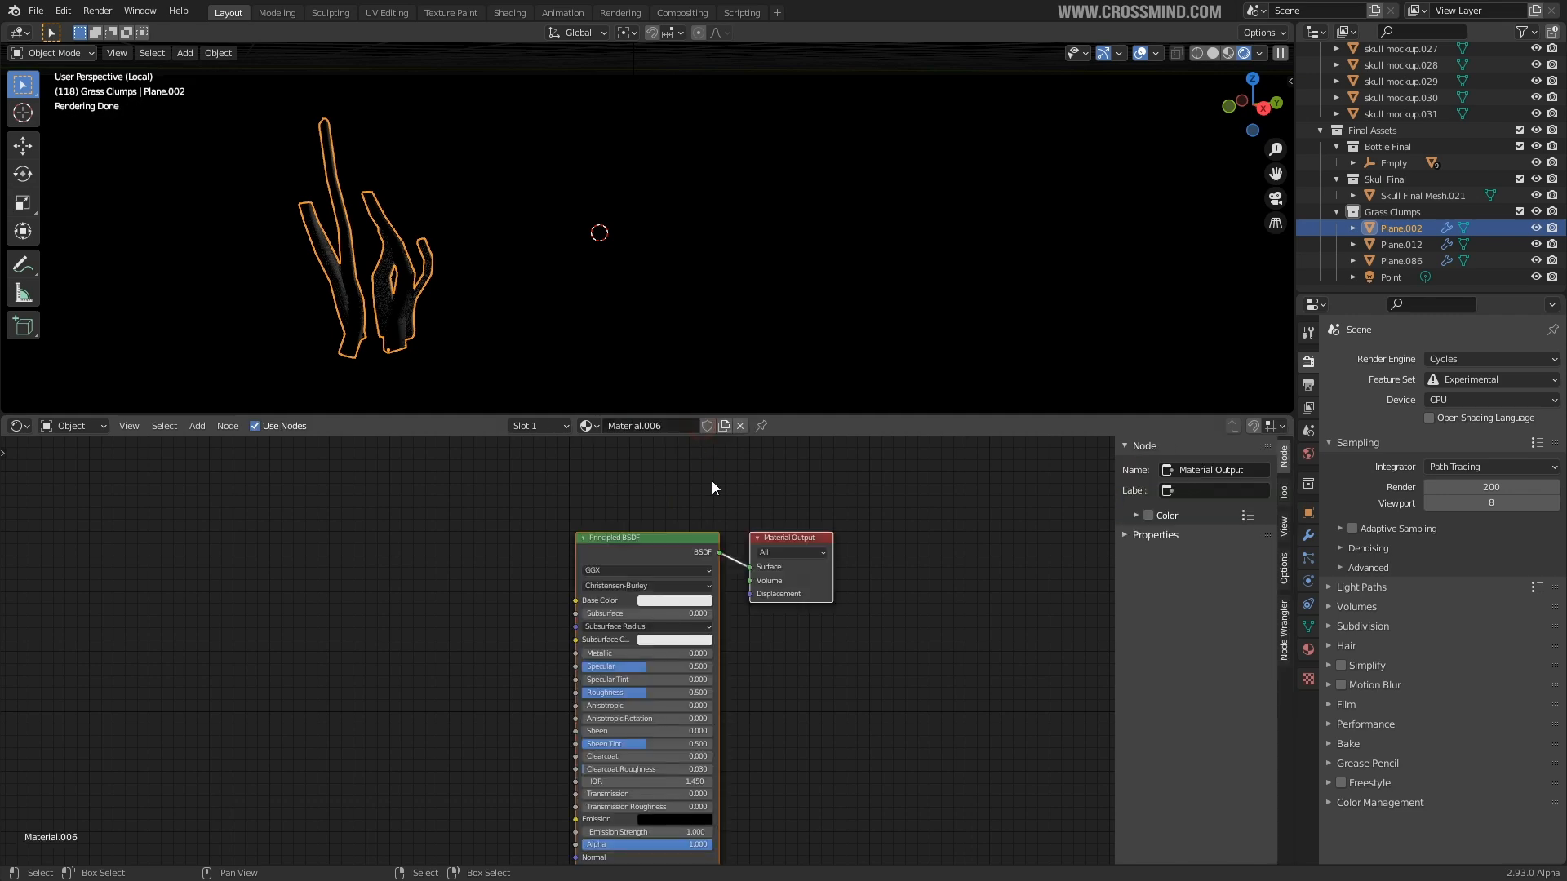
- Link the new material of Plane.002 to the other two grass clumps, Plane.012 and Plane.086
left_click(589, 272)
key("a")
right_click(642, 324)
right_click(834, 313, "shift")
right_click(420, 312, "shift")
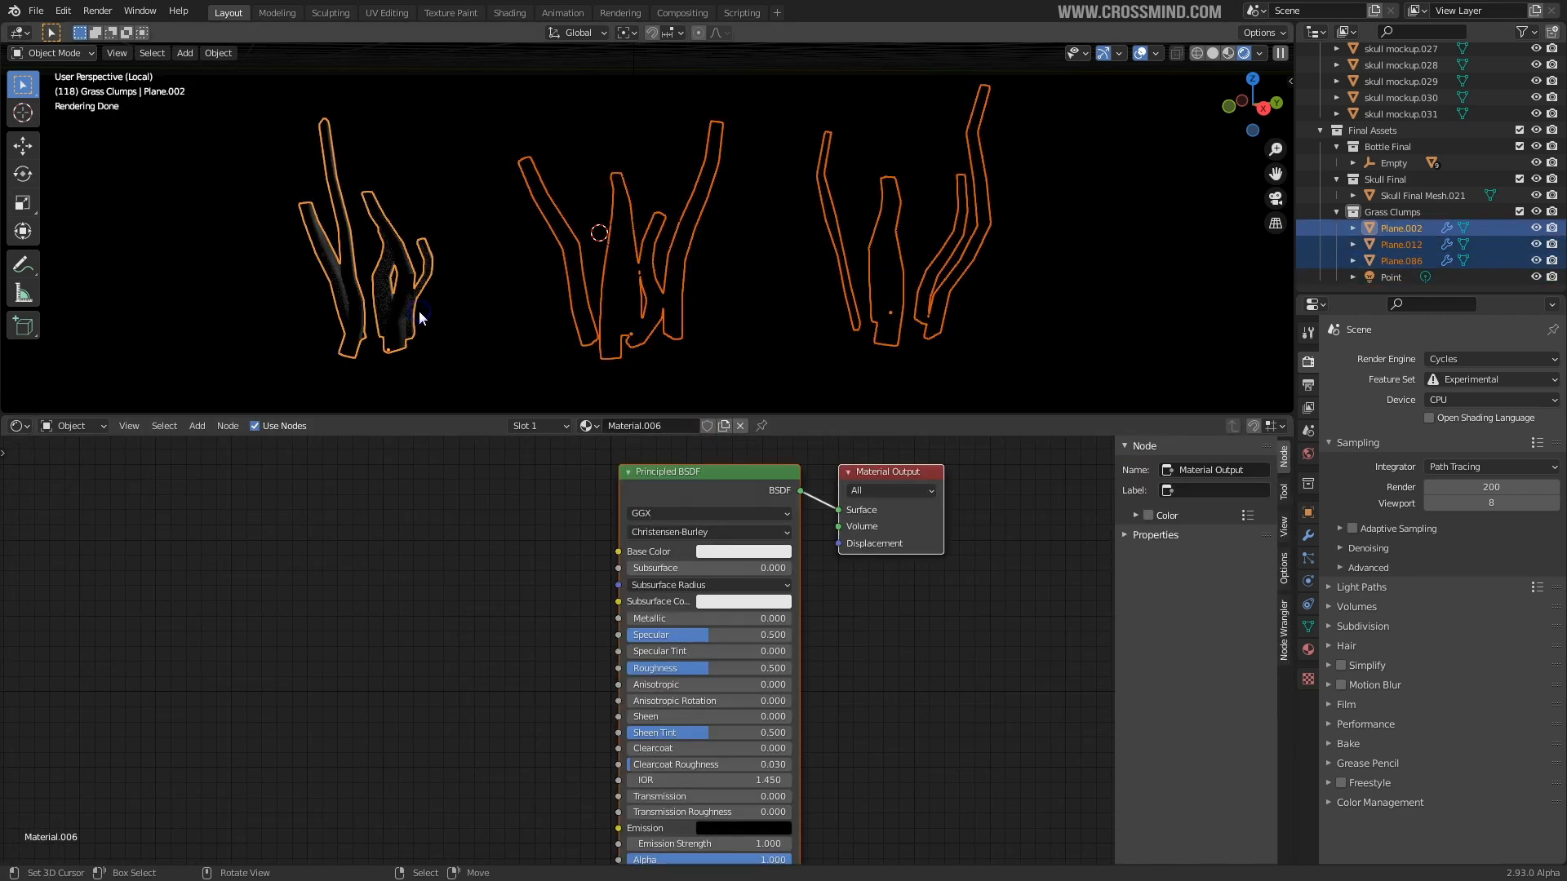
key("ctrl+l")
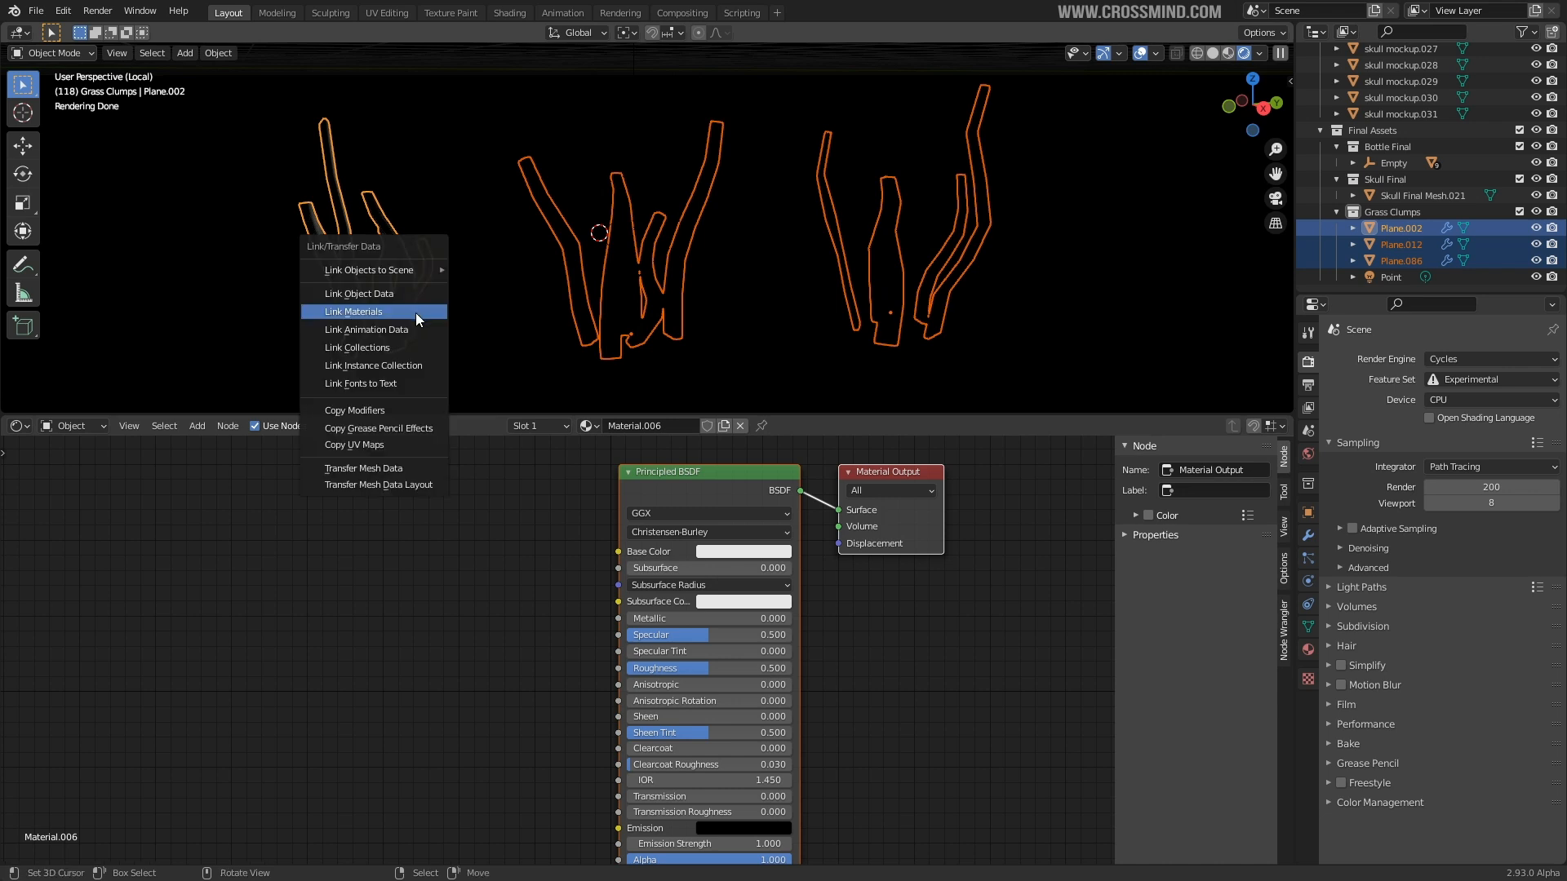
left_click(414, 312)
right_click(419, 301)
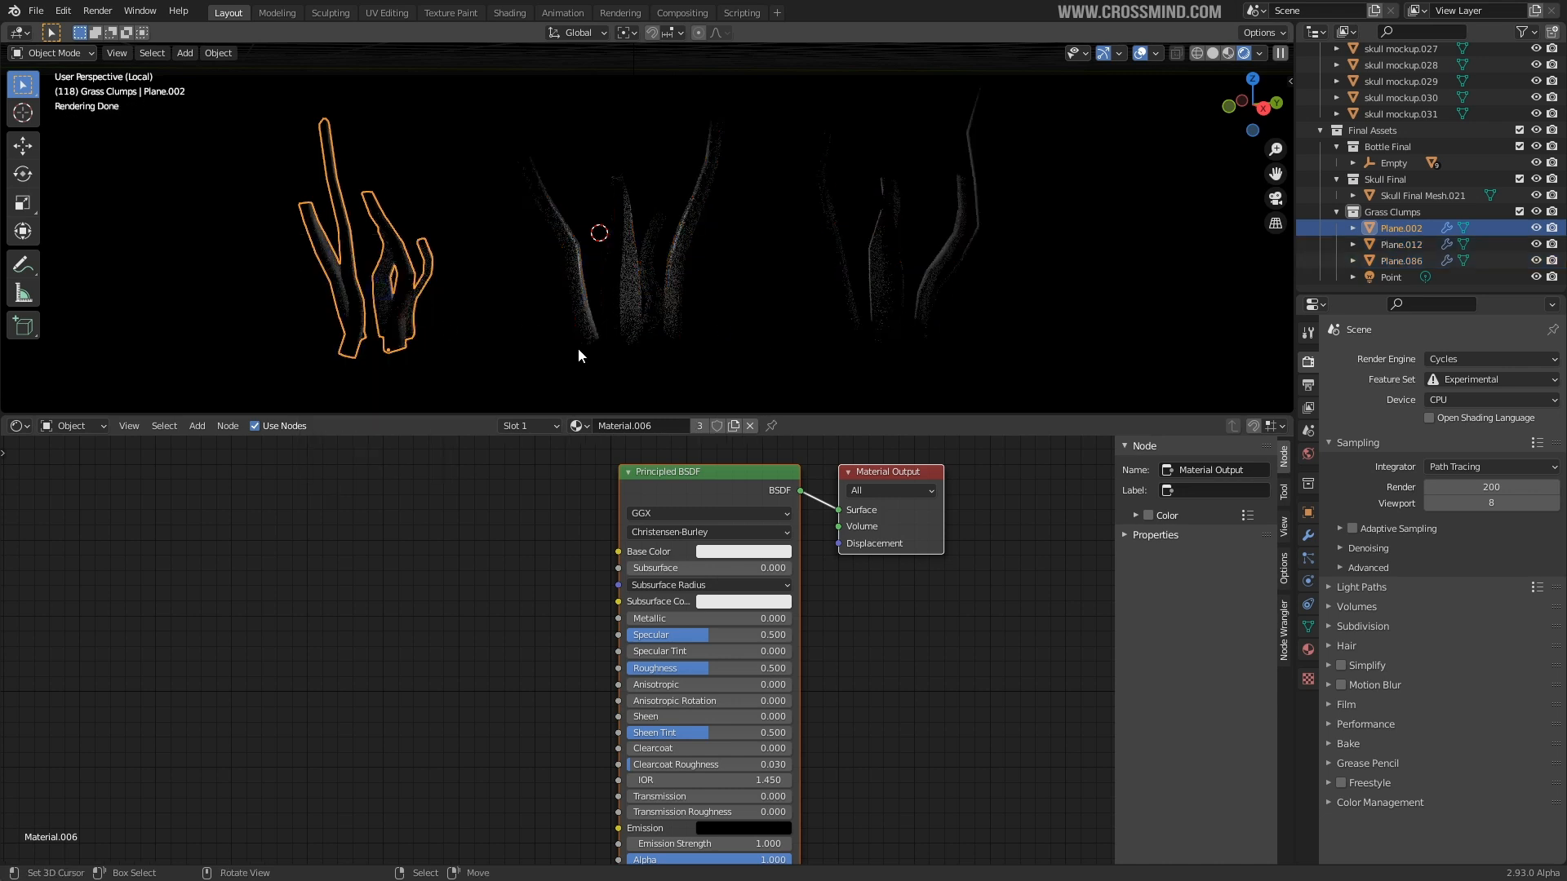
- Replace the Principled BSDF with a Translucent BSDF connected to the Surface input of the Material Output
left_click(713, 485)
key("x")
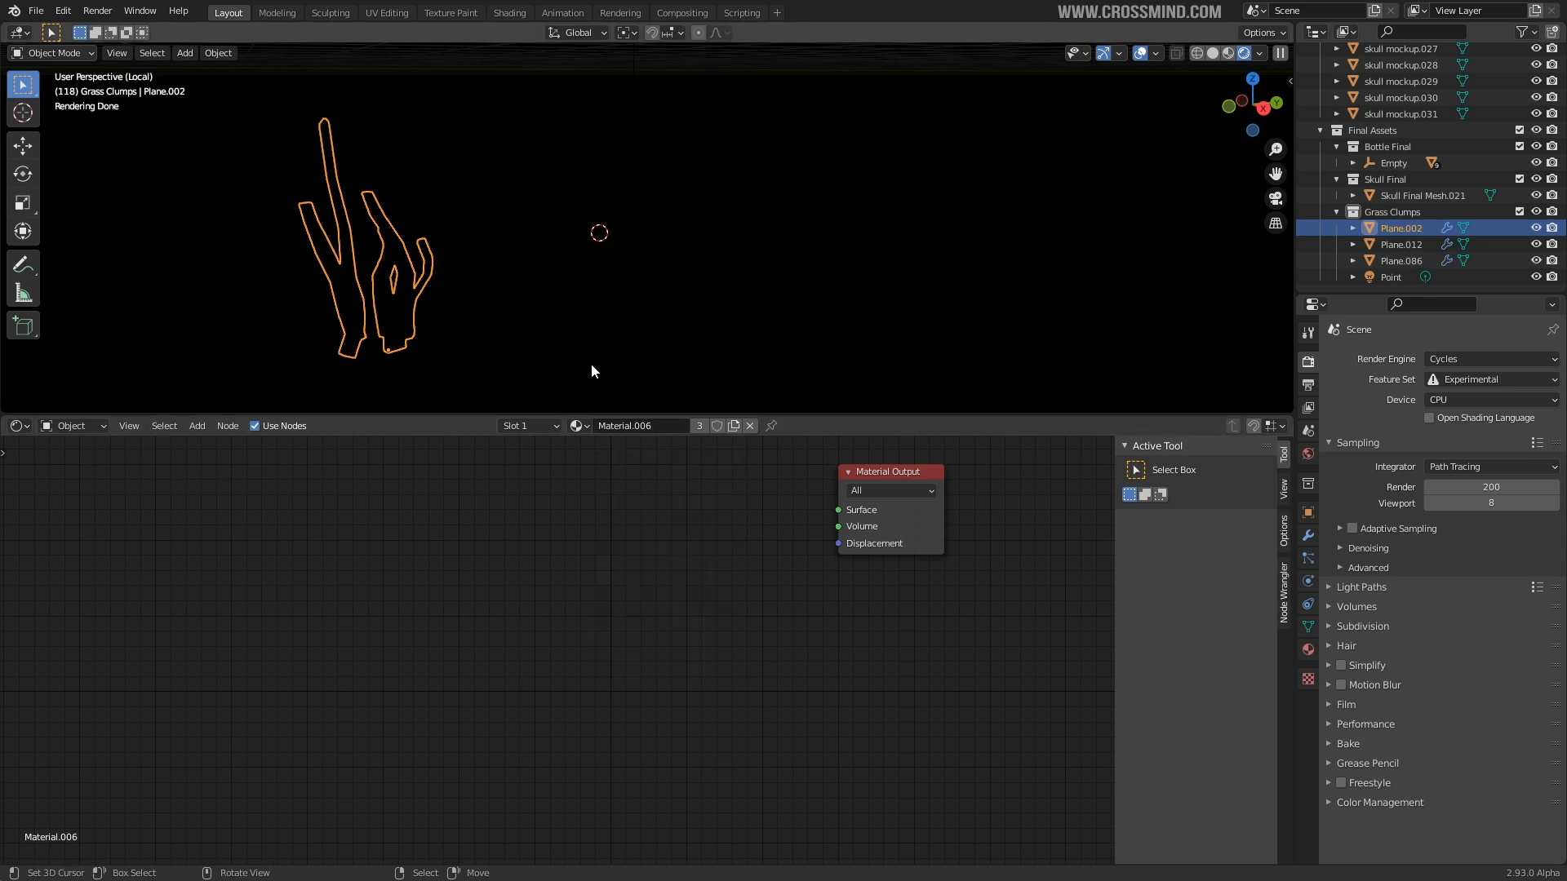
key("shift+a")
left_click(557, 505)
type("tr4a")
key("BackSpace")
key("BackSpace")
key("BackSpace")
type("anslu")
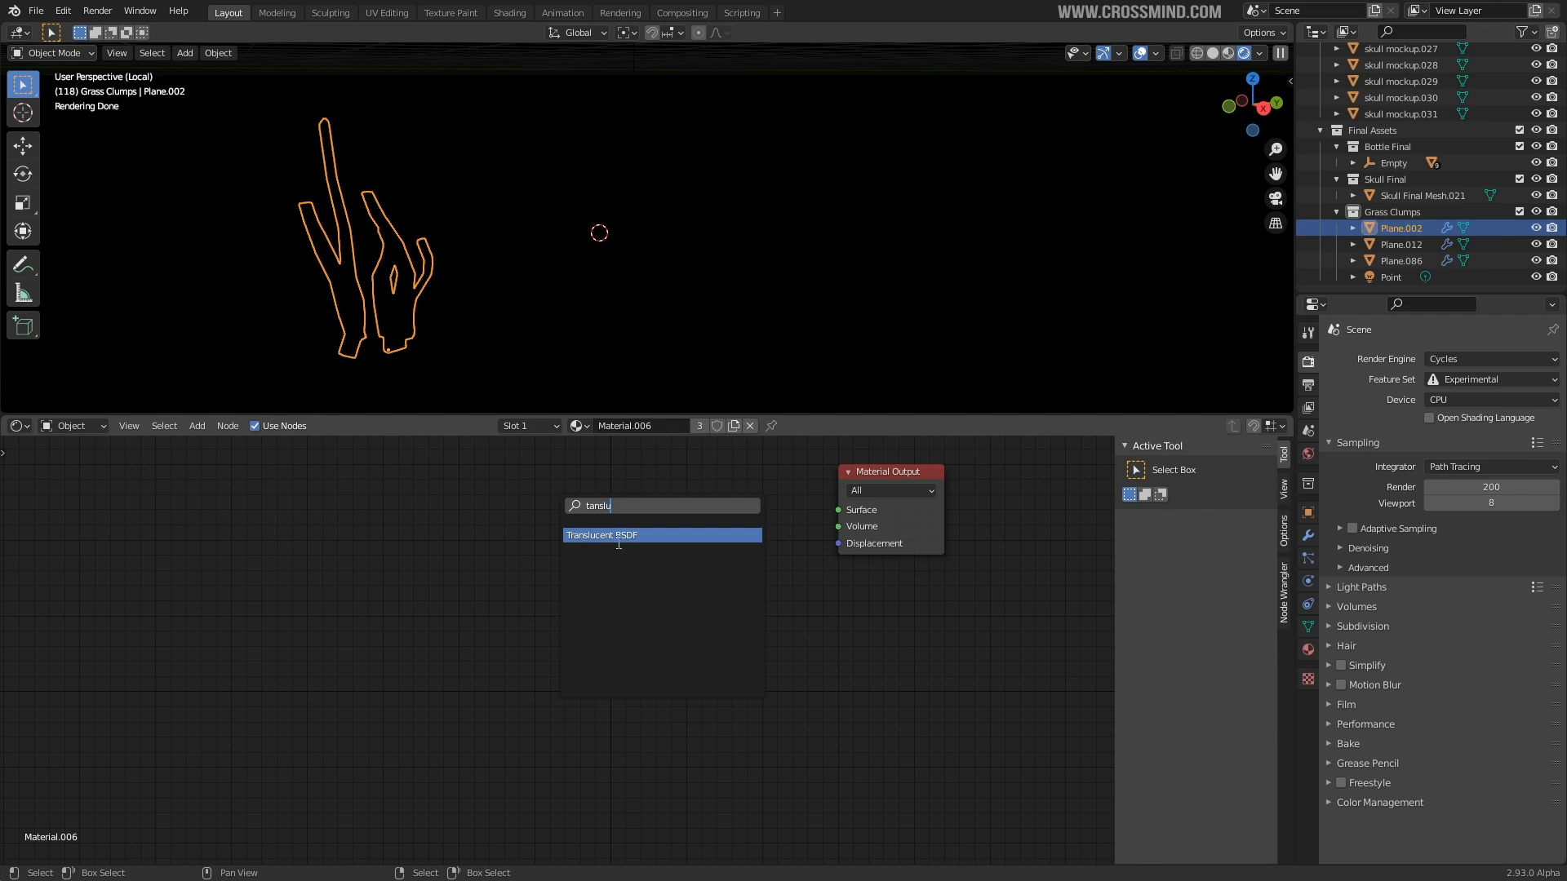
key("Return")
left_click(460, 608)
left_click_drag(512, 597, 839, 510)
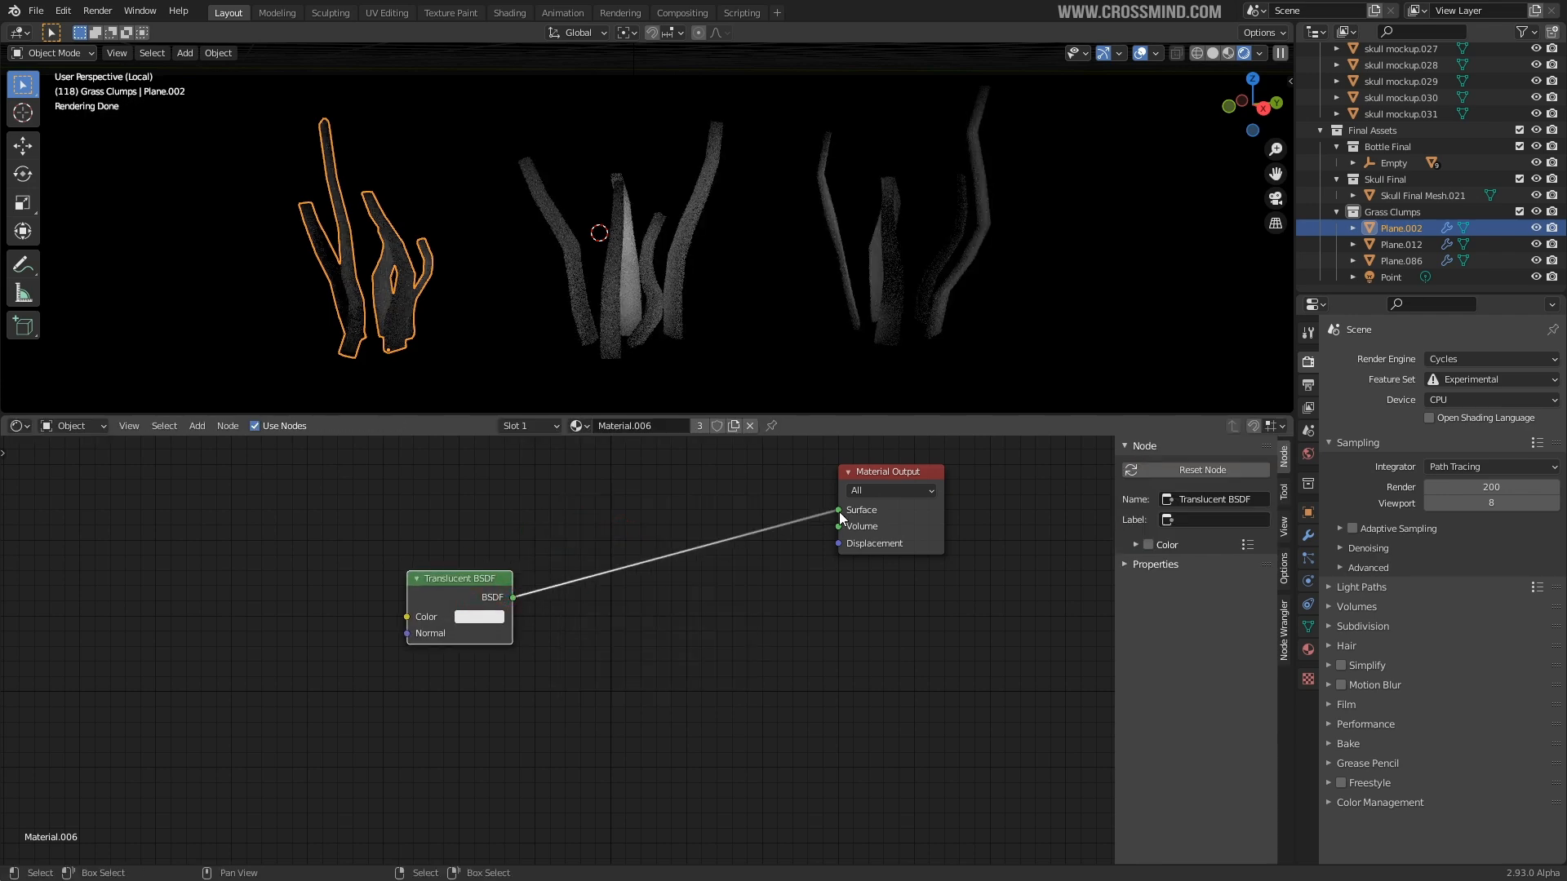
- Hide the viewport overlays and move the Translucent BSDF node lower in the node tree
middle_click_drag(917, 146, 912, 158)
left_click(1139, 53)
middle_click_drag(695, 482, 786, 511)
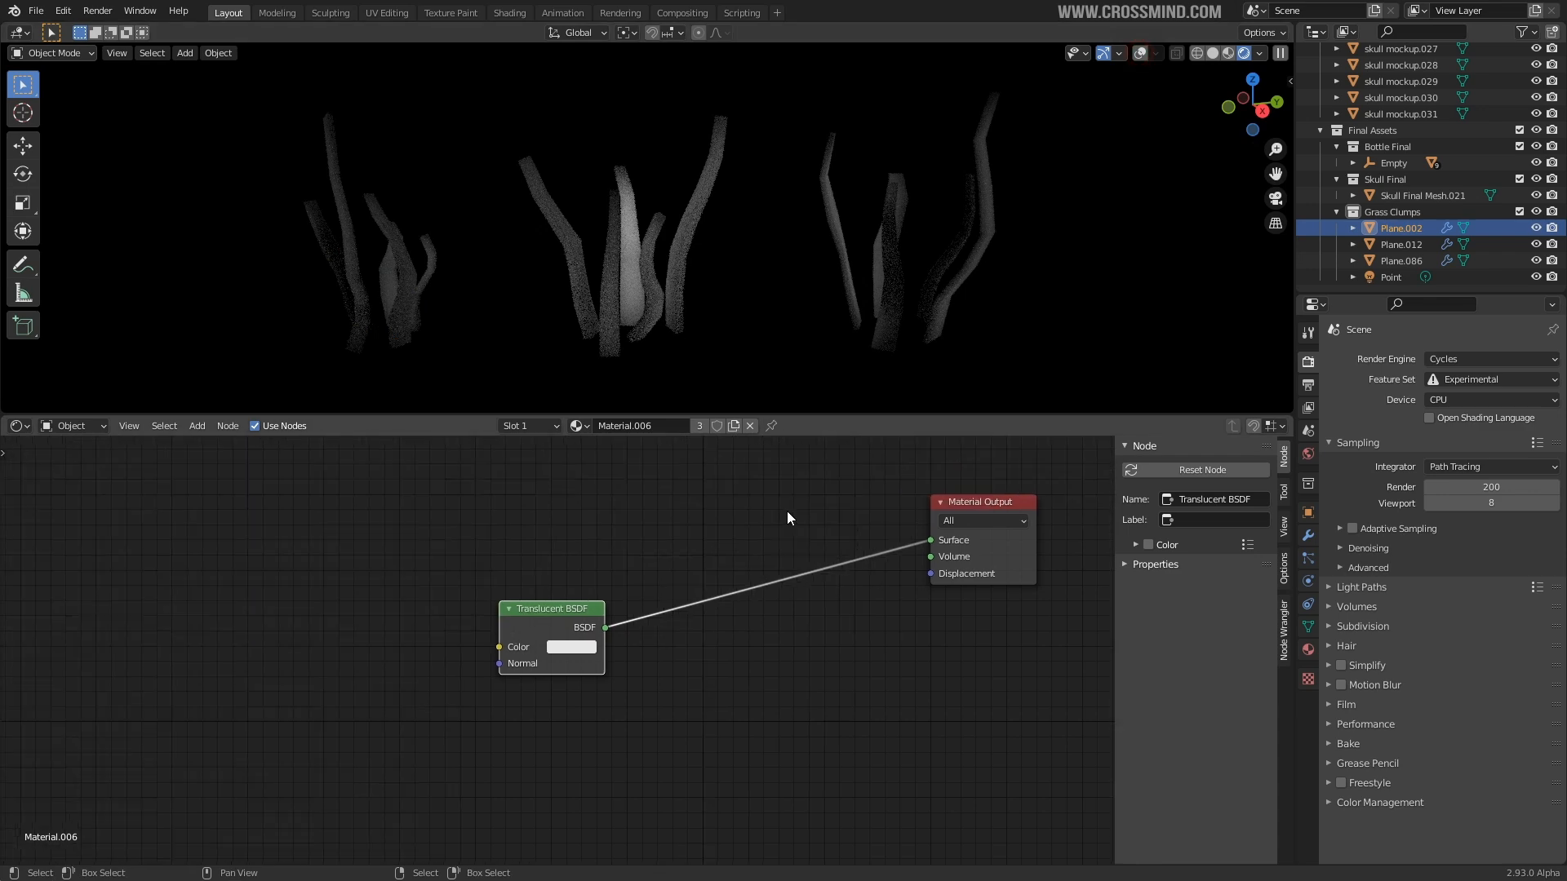
left_click_drag(550, 606, 538, 656)
middle_click_drag(785, 253, 719, 274)
- Add a Diffuse BSDF above the Translucent BSDF and connect it to the Surface input of the Material Output
key("shift+a")
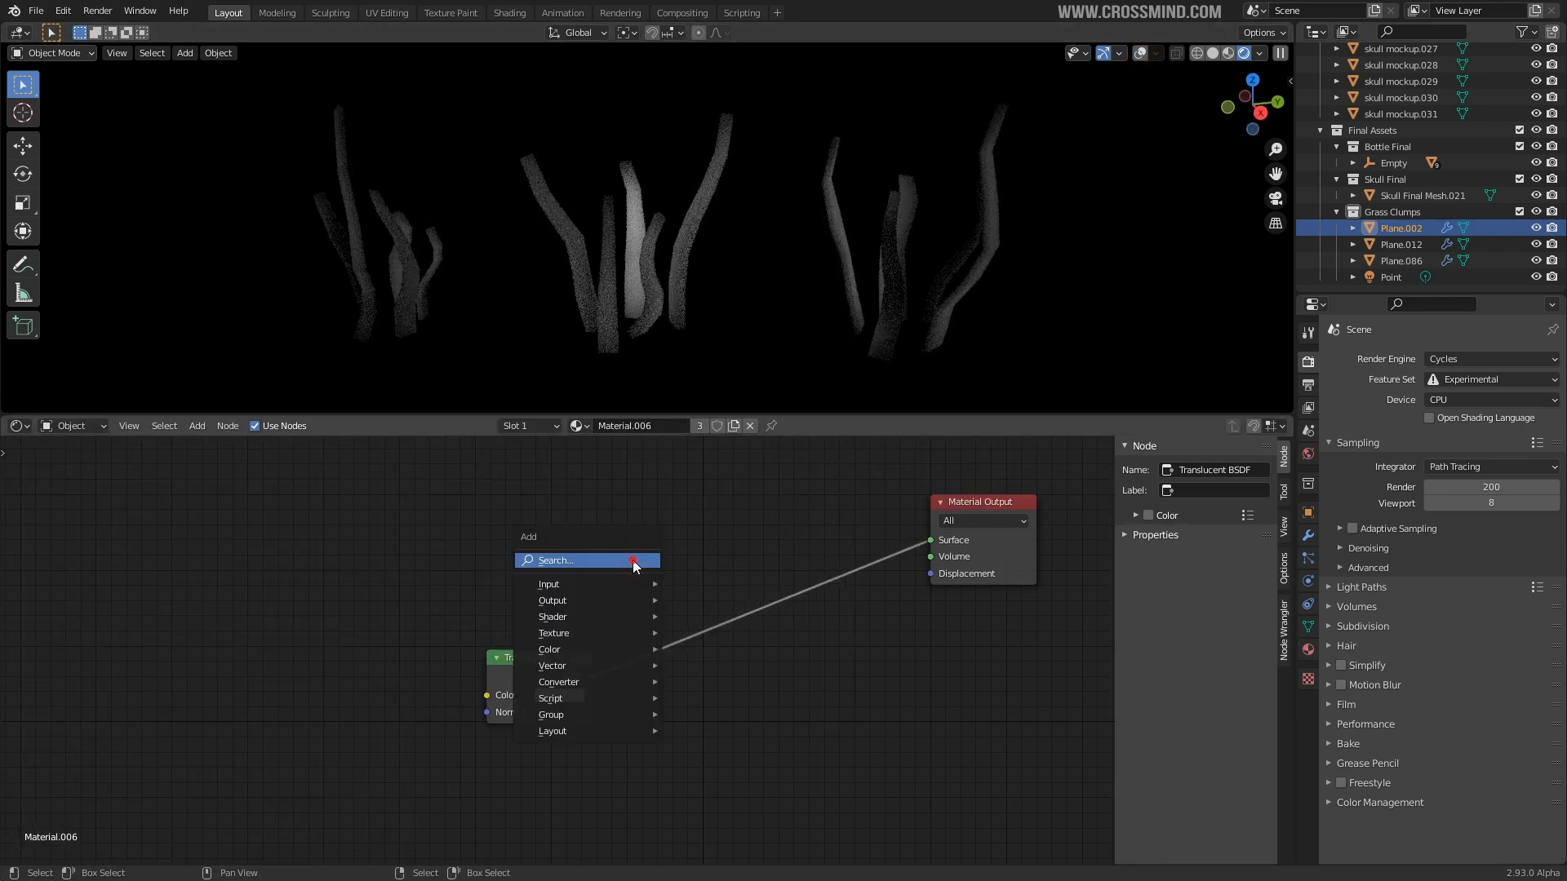
left_click(633, 560)
type("di")
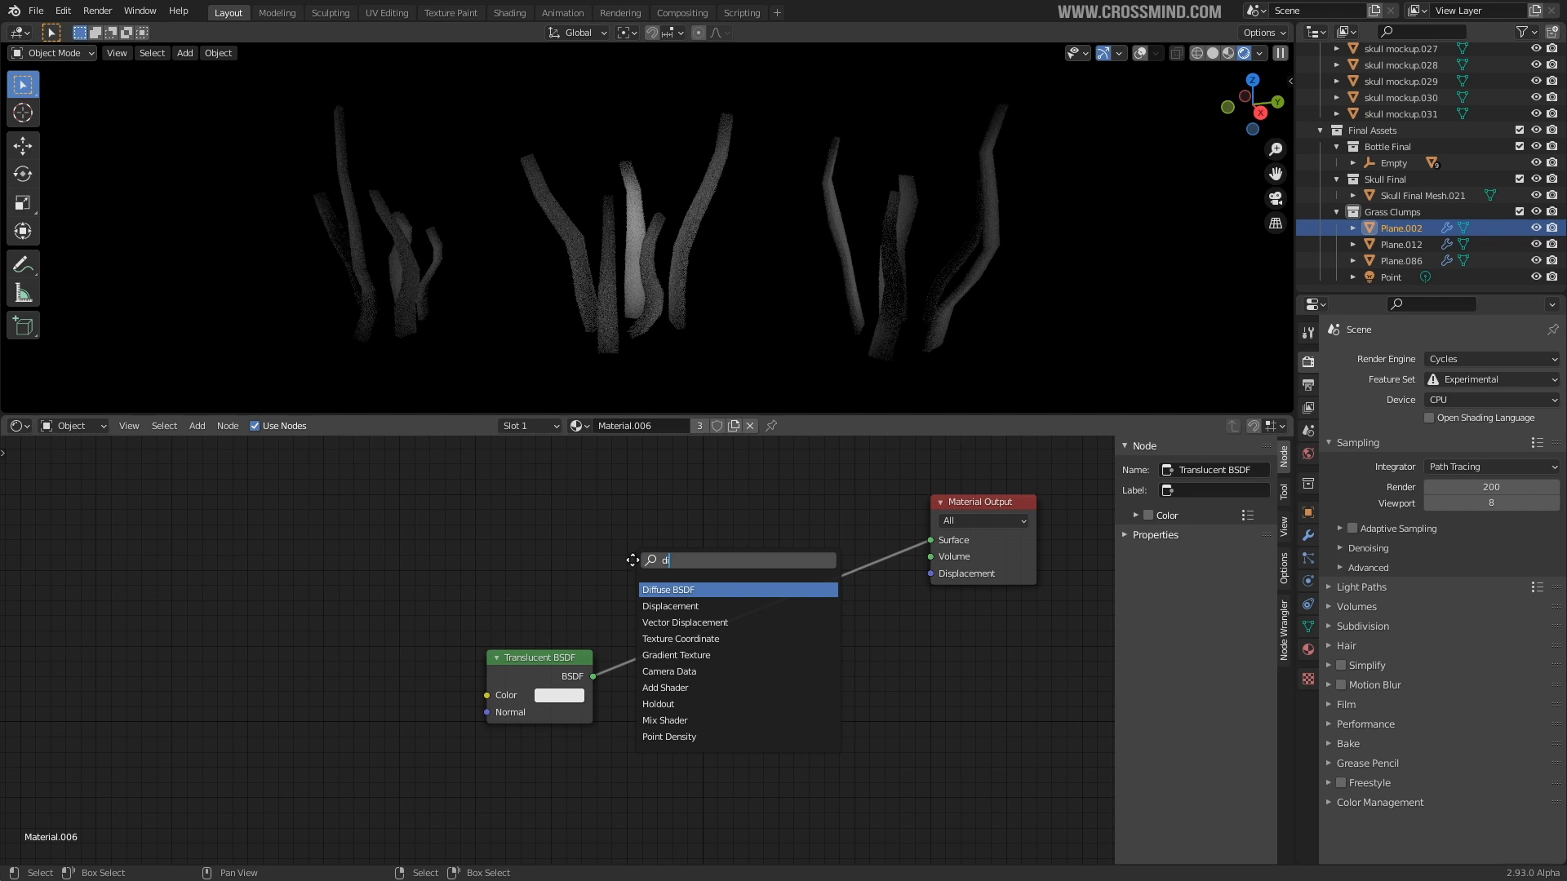
key("Return")
left_click(641, 571)
left_click_drag(648, 540, 939, 596)
left_click_drag(602, 511, 508, 523)
- Add a Glossy BSDF below the Diffuse BSDF and move the Translucent BSDF down to make room
middle_click_drag(719, 554, 751, 578)
key("shift+a")
left_click(695, 590)
type("g")
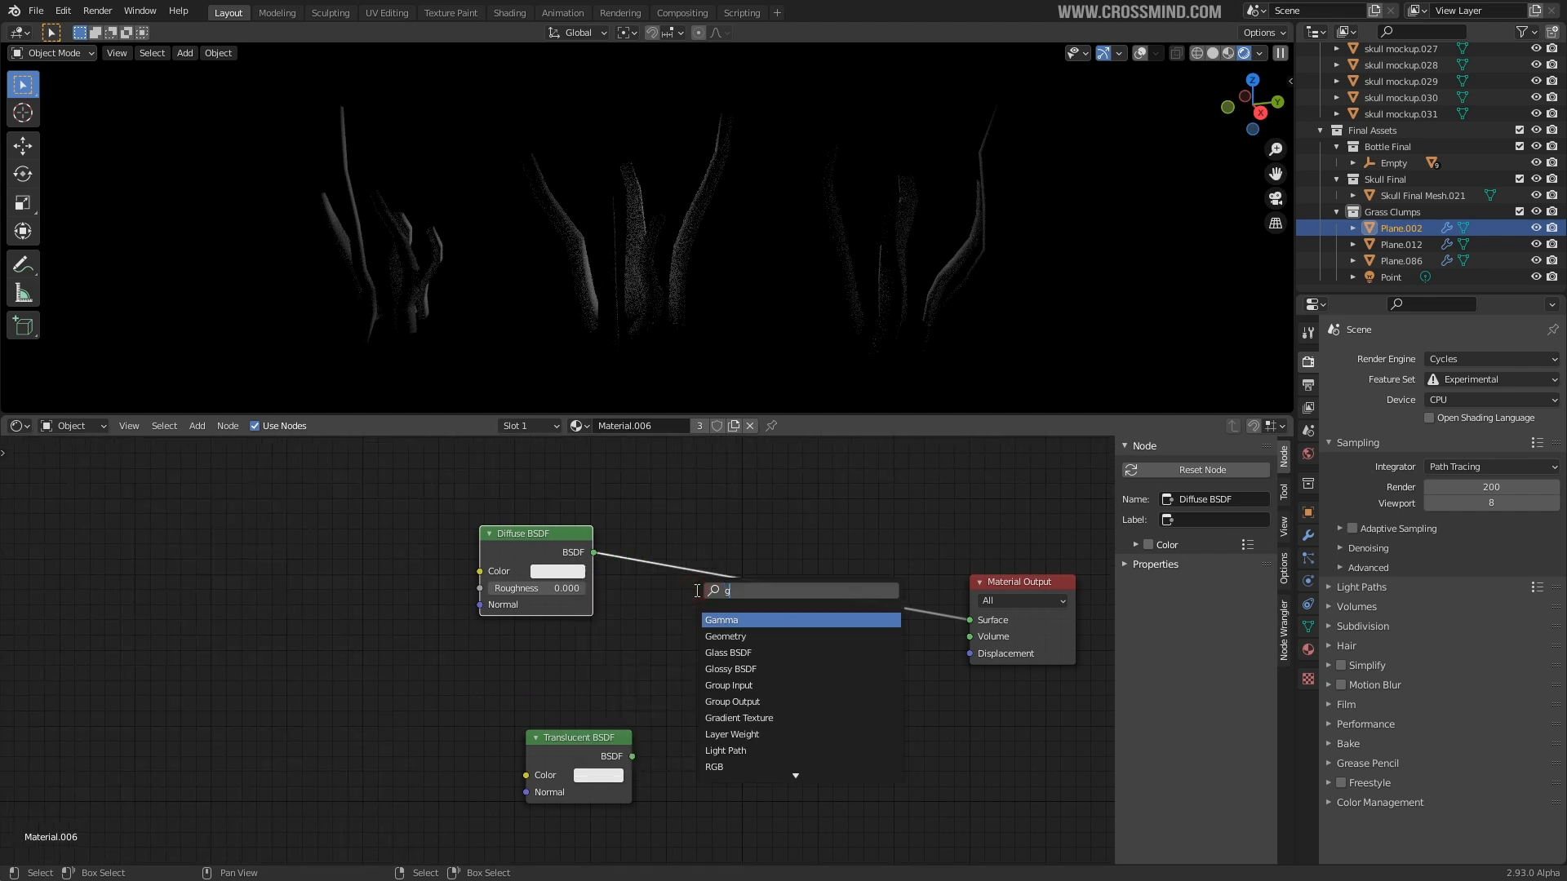
type("los")
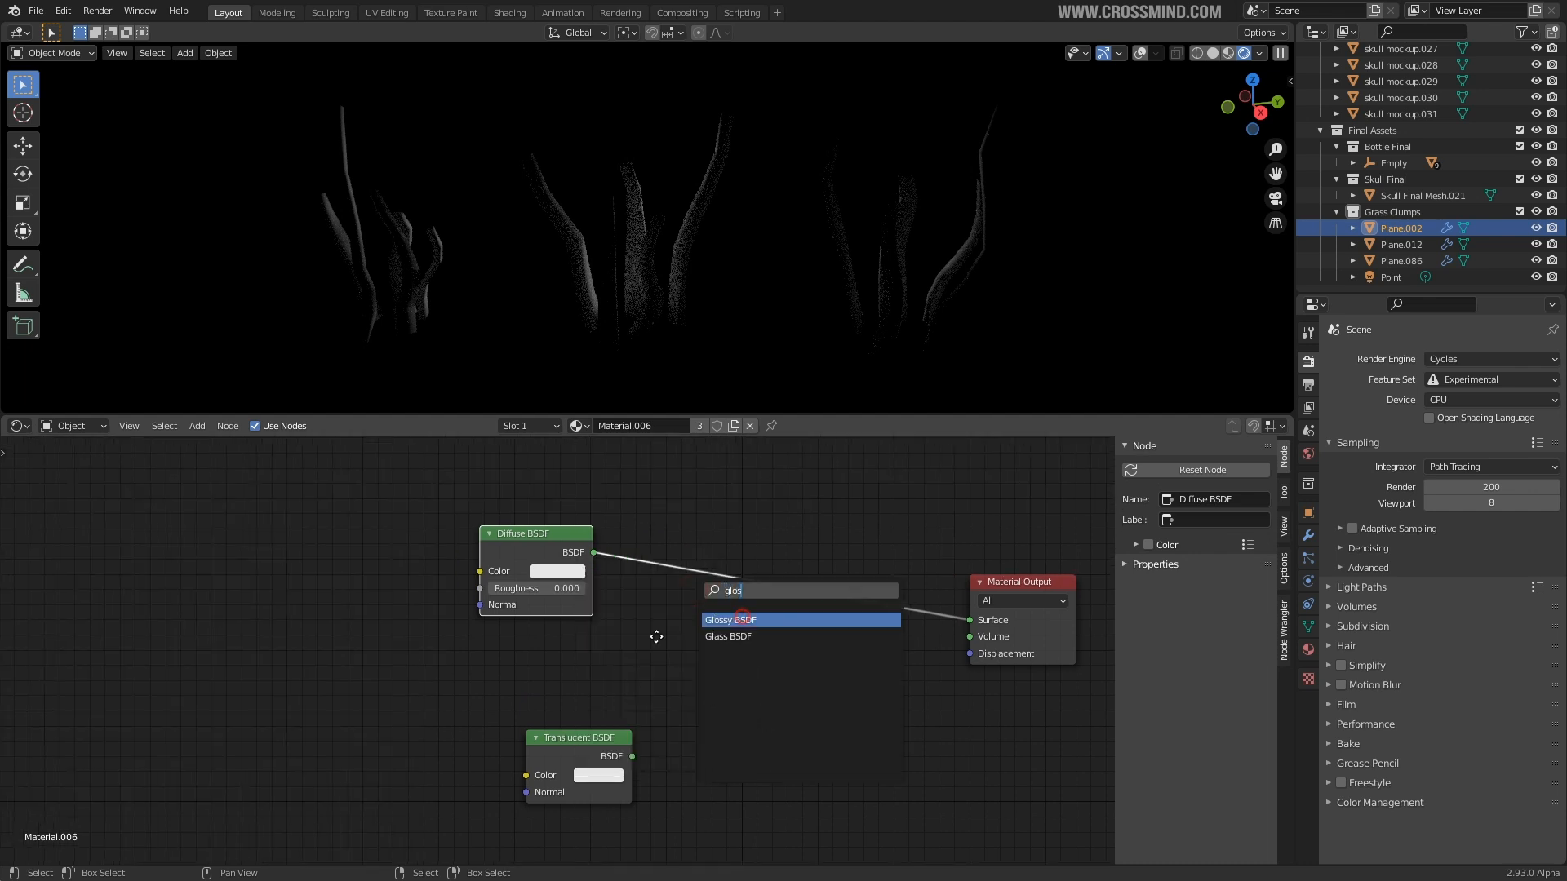
left_click(738, 620)
left_click(496, 637)
left_click_drag(605, 746, 601, 790)
- Insert a Mix Shader that blends the Diffuse and Glossy BSDFs with a Fac of 0.225
key("shift+a")
left_click(648, 641)
type("mix")
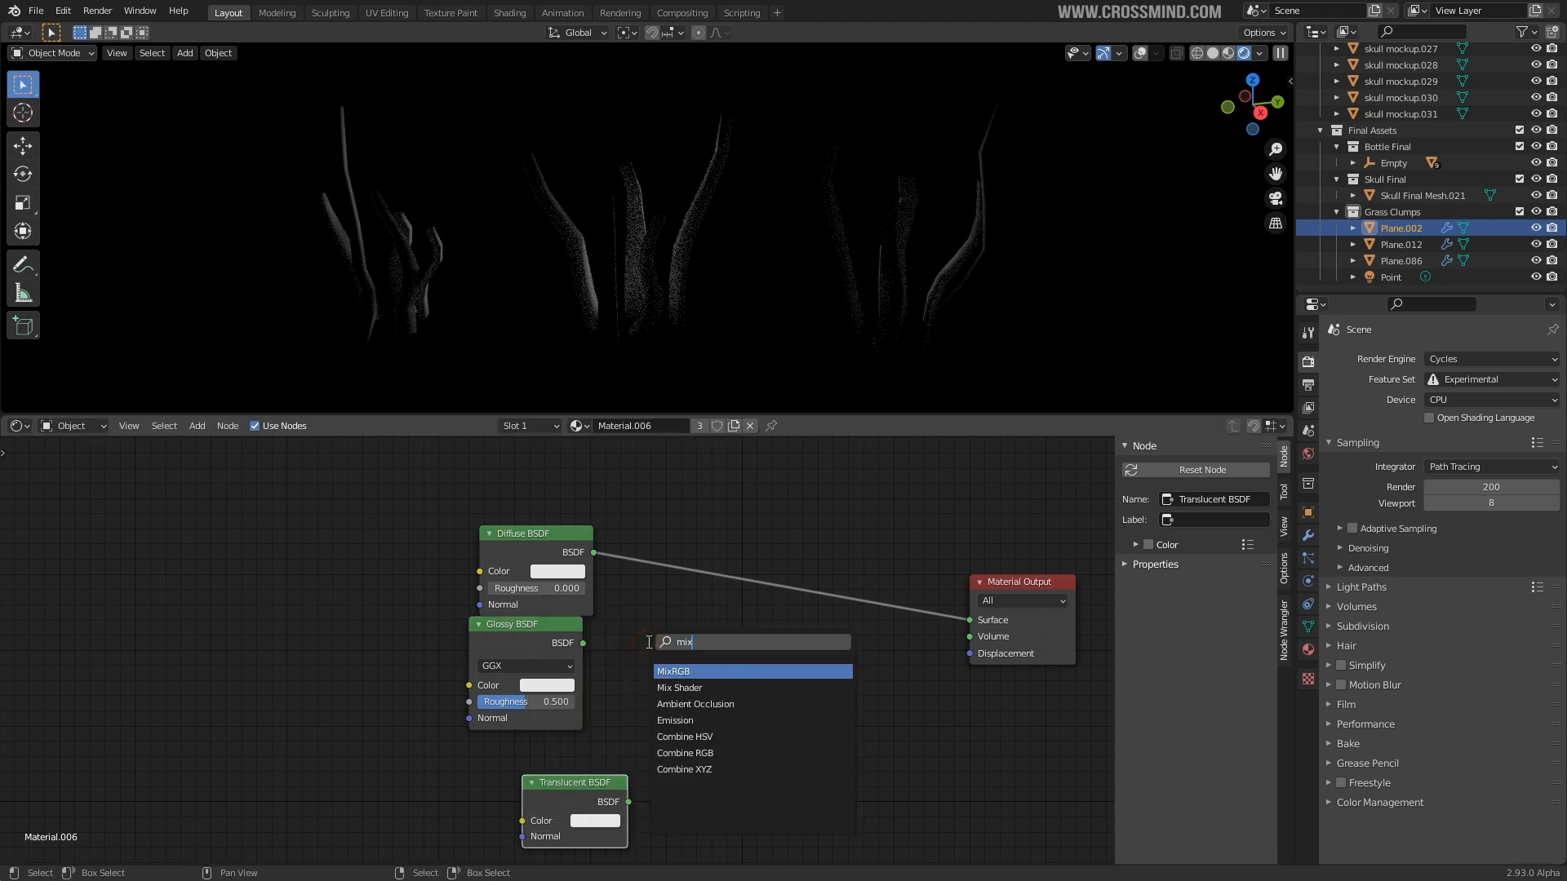
left_click(679, 688)
left_click(671, 555)
left_click_drag(582, 643, 658, 614)
left_click_drag(548, 634, 574, 664)
mouse_move(703, 580)
left_mouse_down()
mouse_move(747, 580)
mouse_move(663, 580)
mouse_move(682, 580)
left_mouse_up()
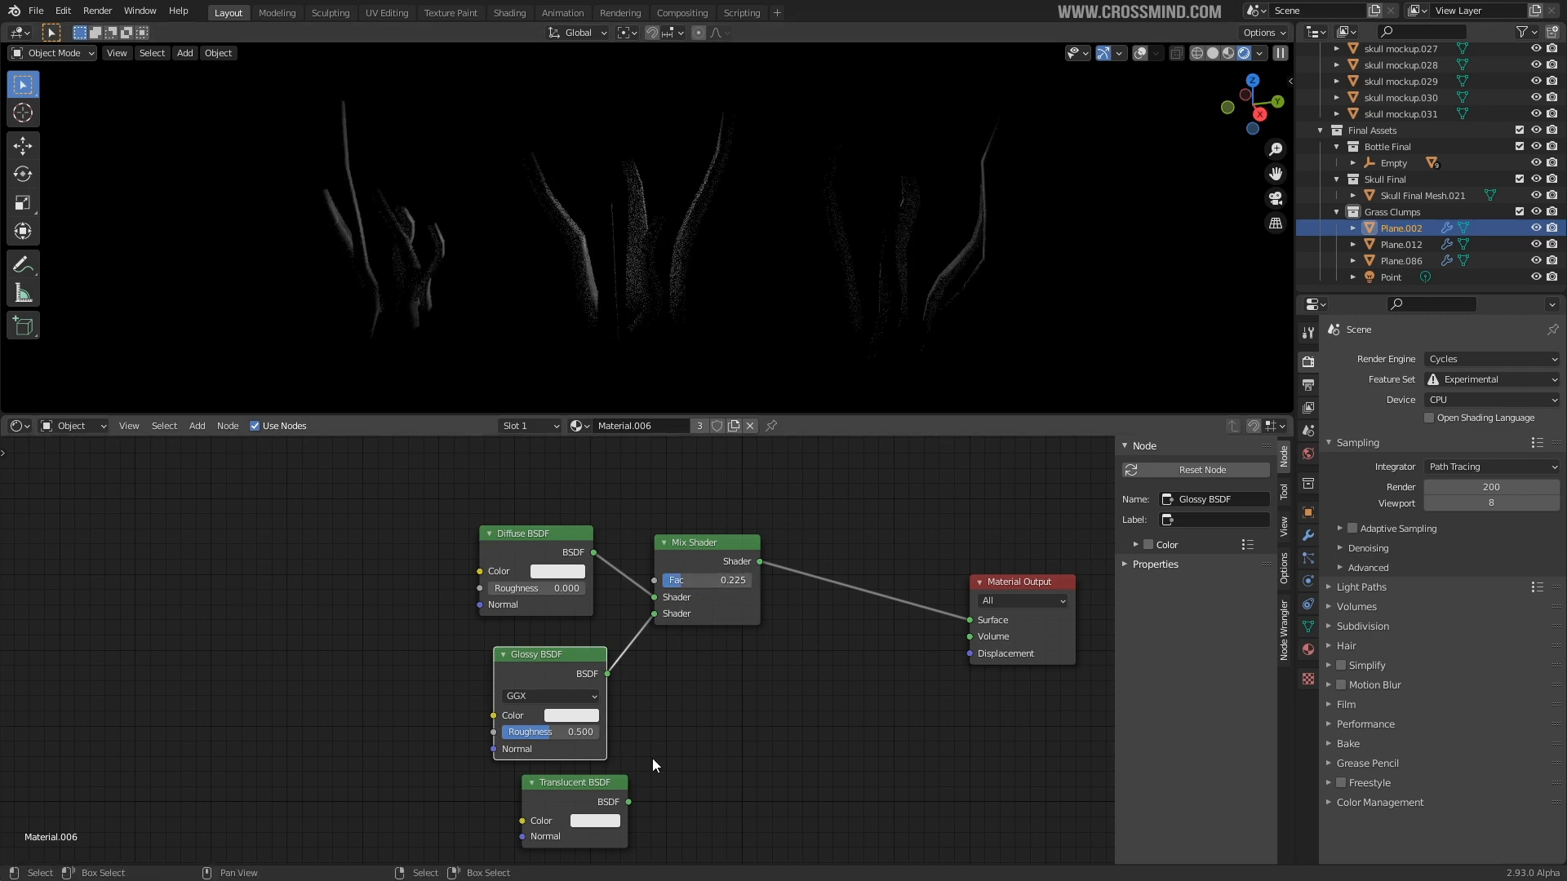
- Duplicate the Mix Shader before the Material Output, connect the Translucent BSDF to it and set its Fac to 0.658
scroll(650, 736, "down", 1)
middle_click_drag(649, 736, 617, 677)
left_click(650, 496)
key("shift+d")
left_click(800, 532)
left_click_drag(589, 707, 810, 552)
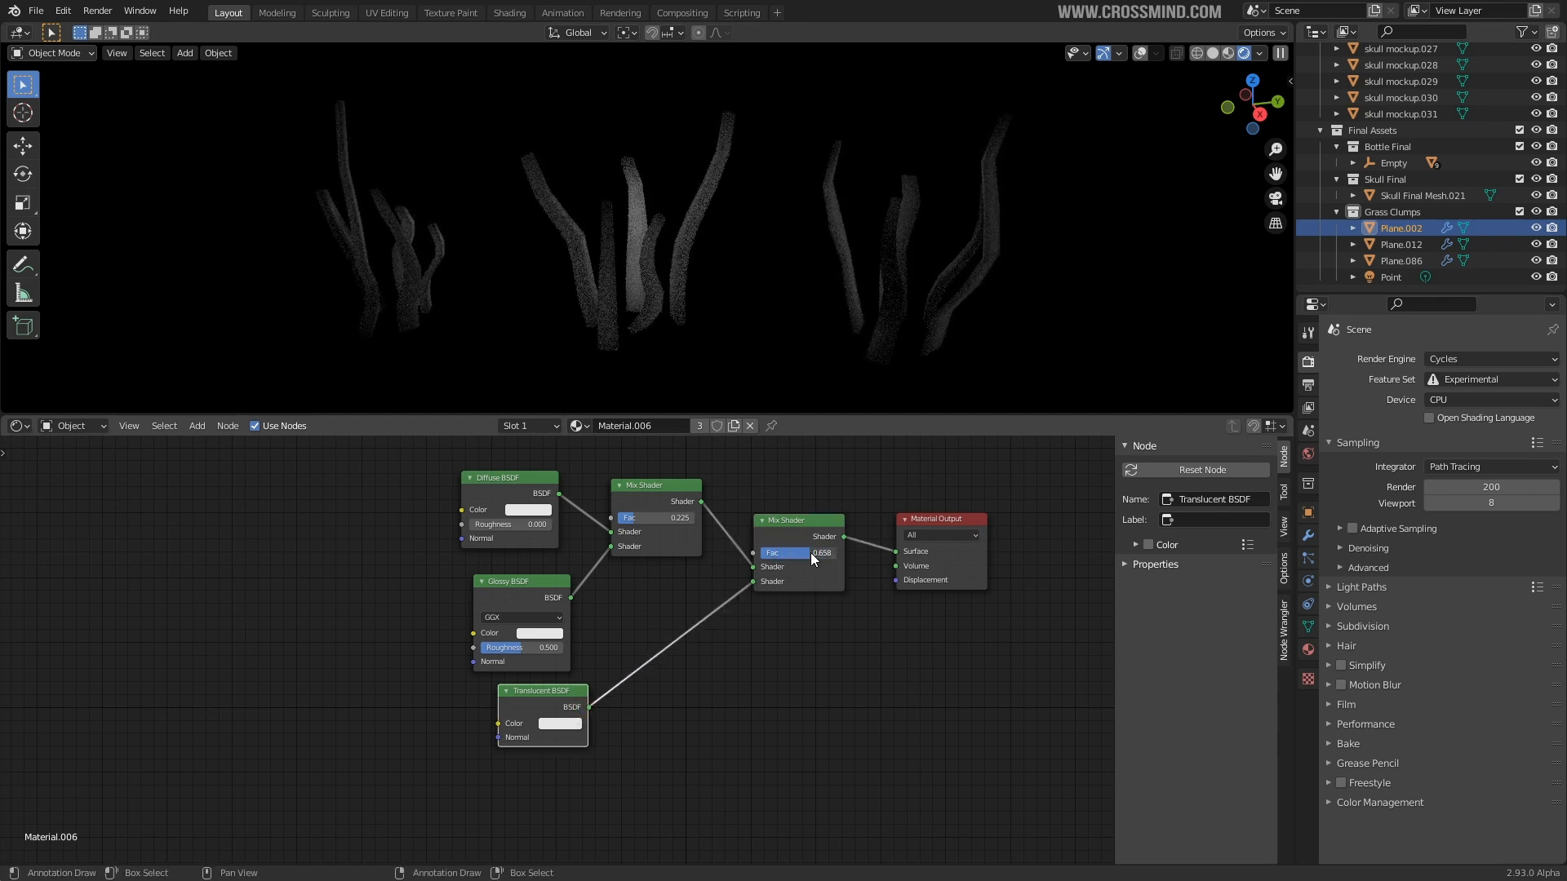
- Add a Hue/Saturation node with a golden yellow colour and connect it to the Diffuse and Translucent BSDF colours
scroll(659, 683, "down", 1)
left_click(720, 597)
key("shift+a")
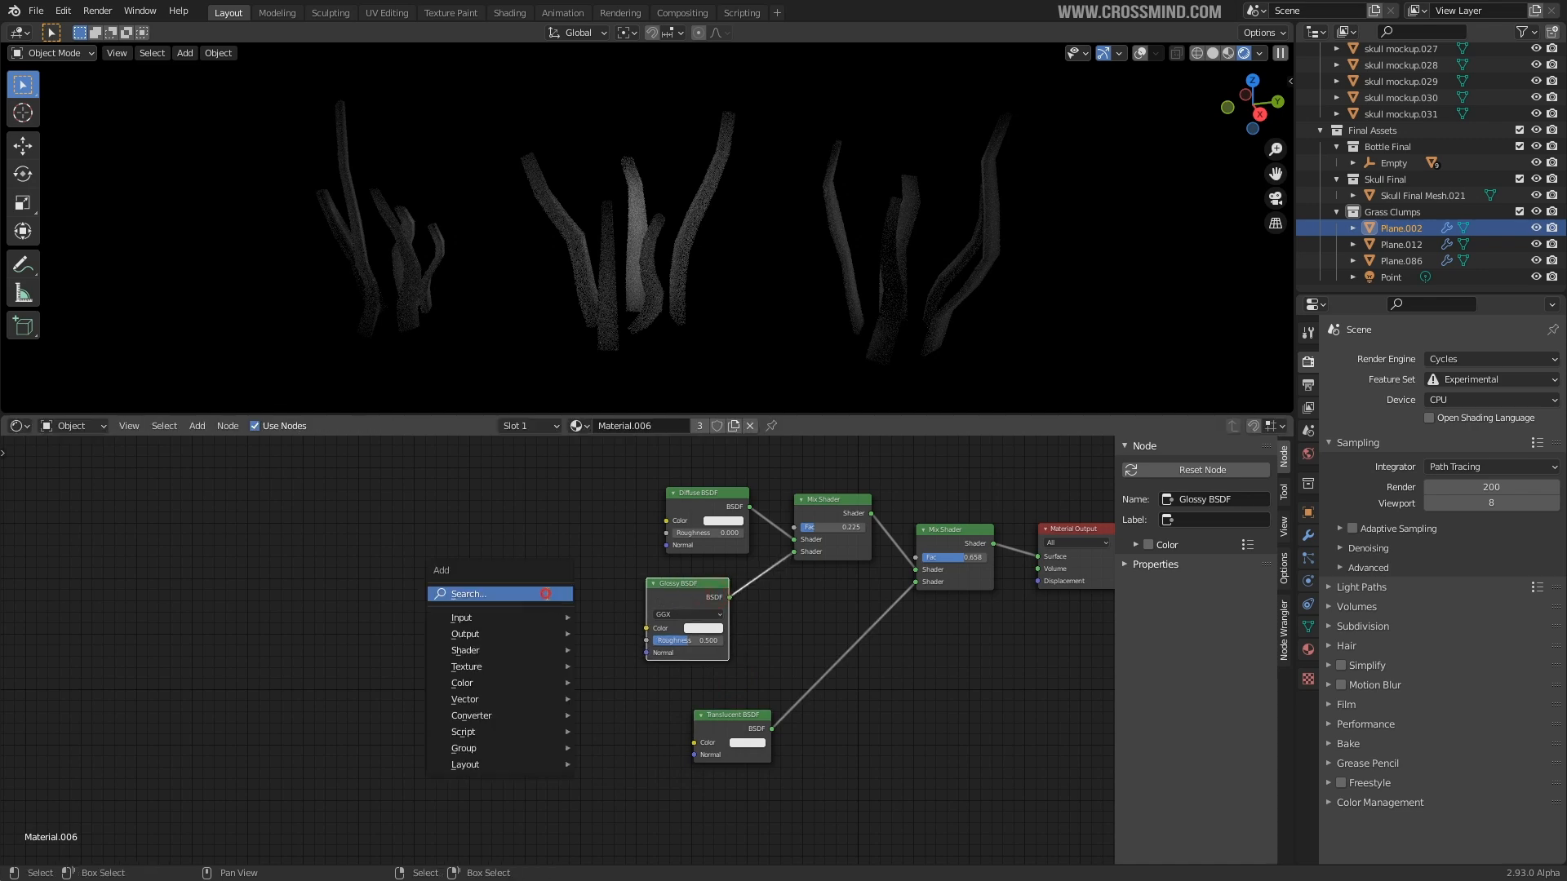
left_click(546, 594)
type("hue")
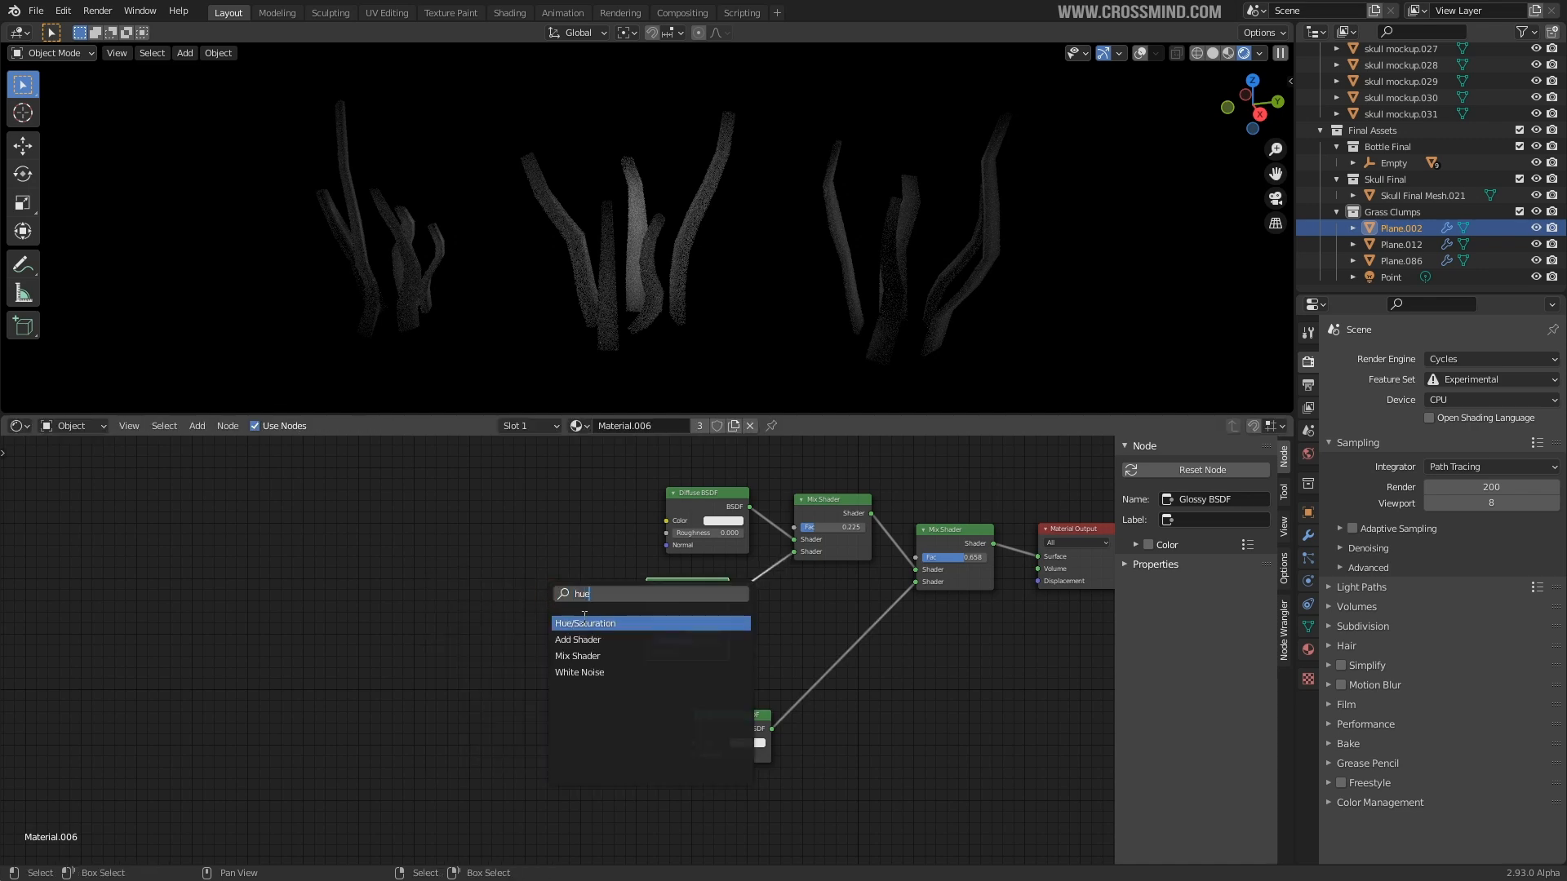
key("Return")
left_click(498, 671)
left_click(459, 669)
left_click_drag(475, 548, 666, 521)
left_click(563, 562)
left_click_drag(478, 605, 684, 741)
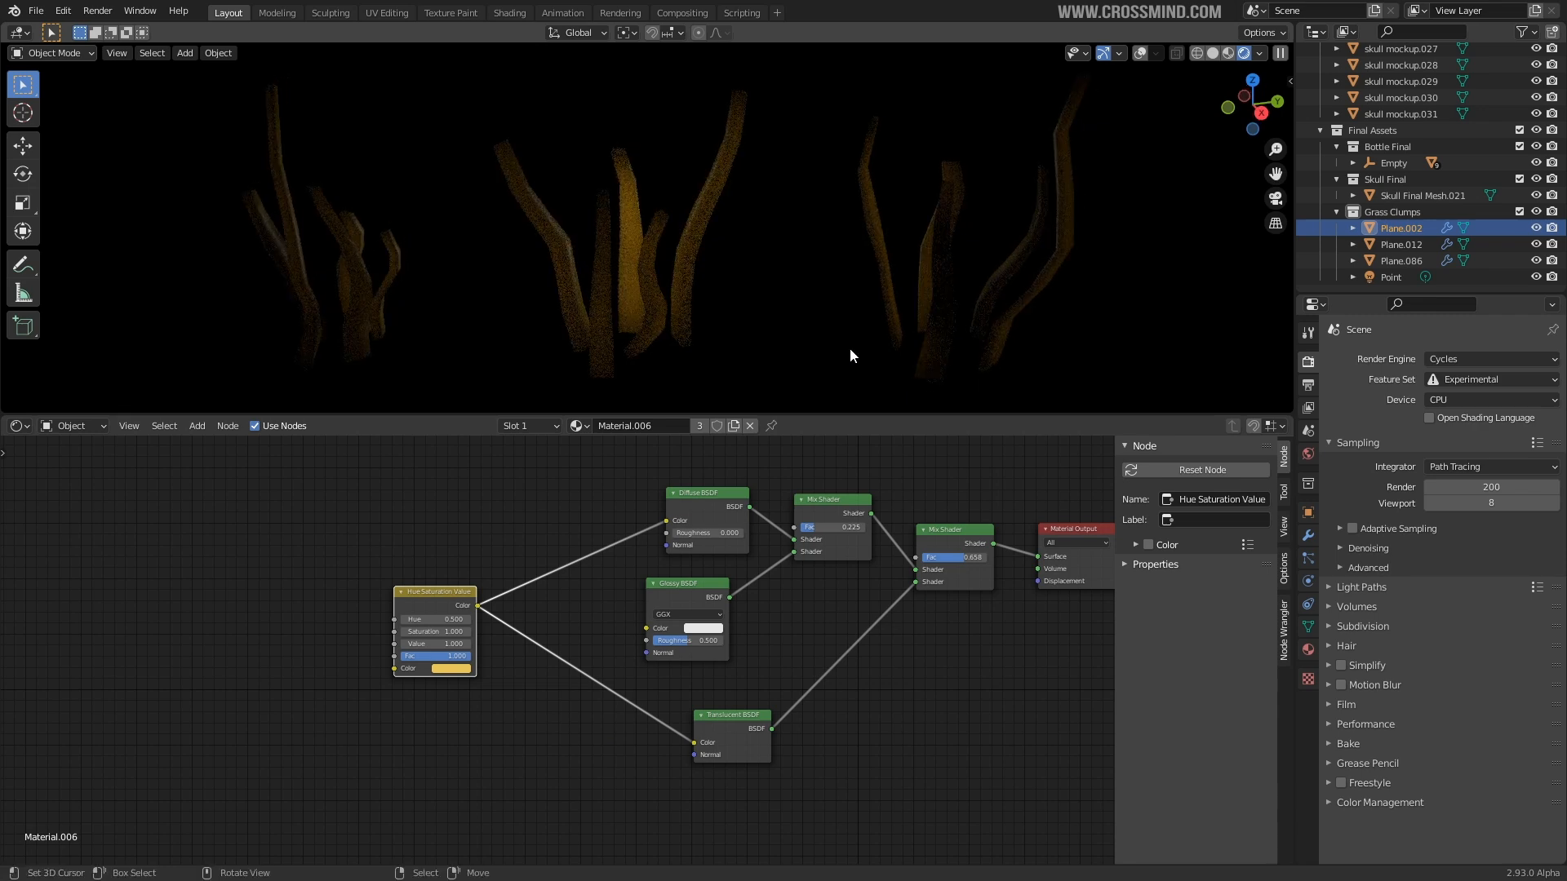
- Show the overlays, select the point light, try a power of 500 and settle on 50
key("a")
left_click(1140, 53)
right_click(650, 183)
left_click(1308, 581)
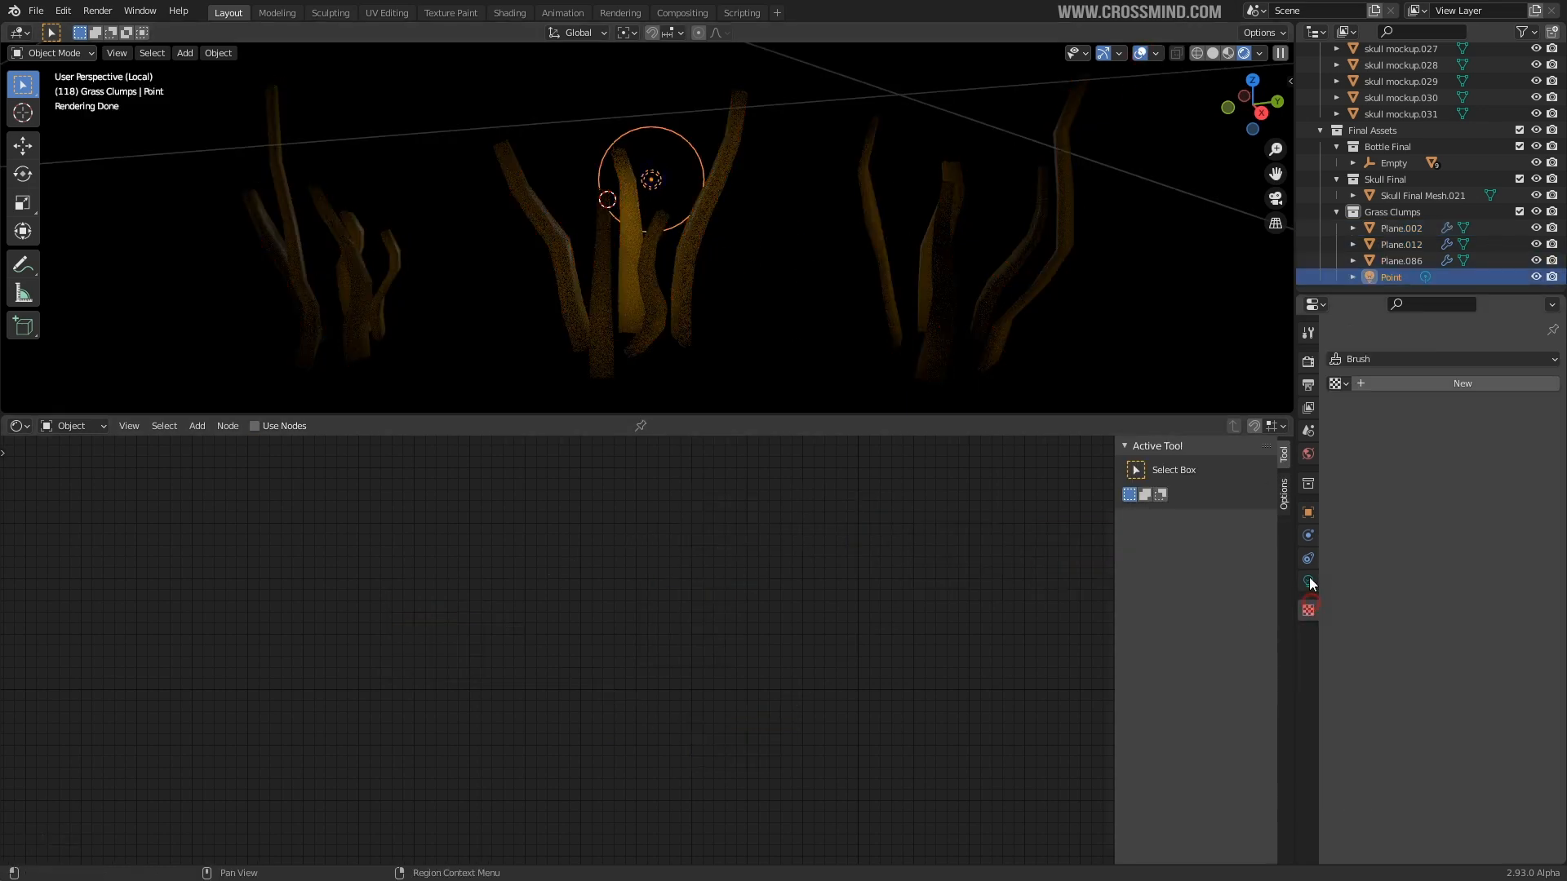
left_click(1479, 465)
type("500")
key("Return")
left_click(1487, 464)
type("50")
key("Return")
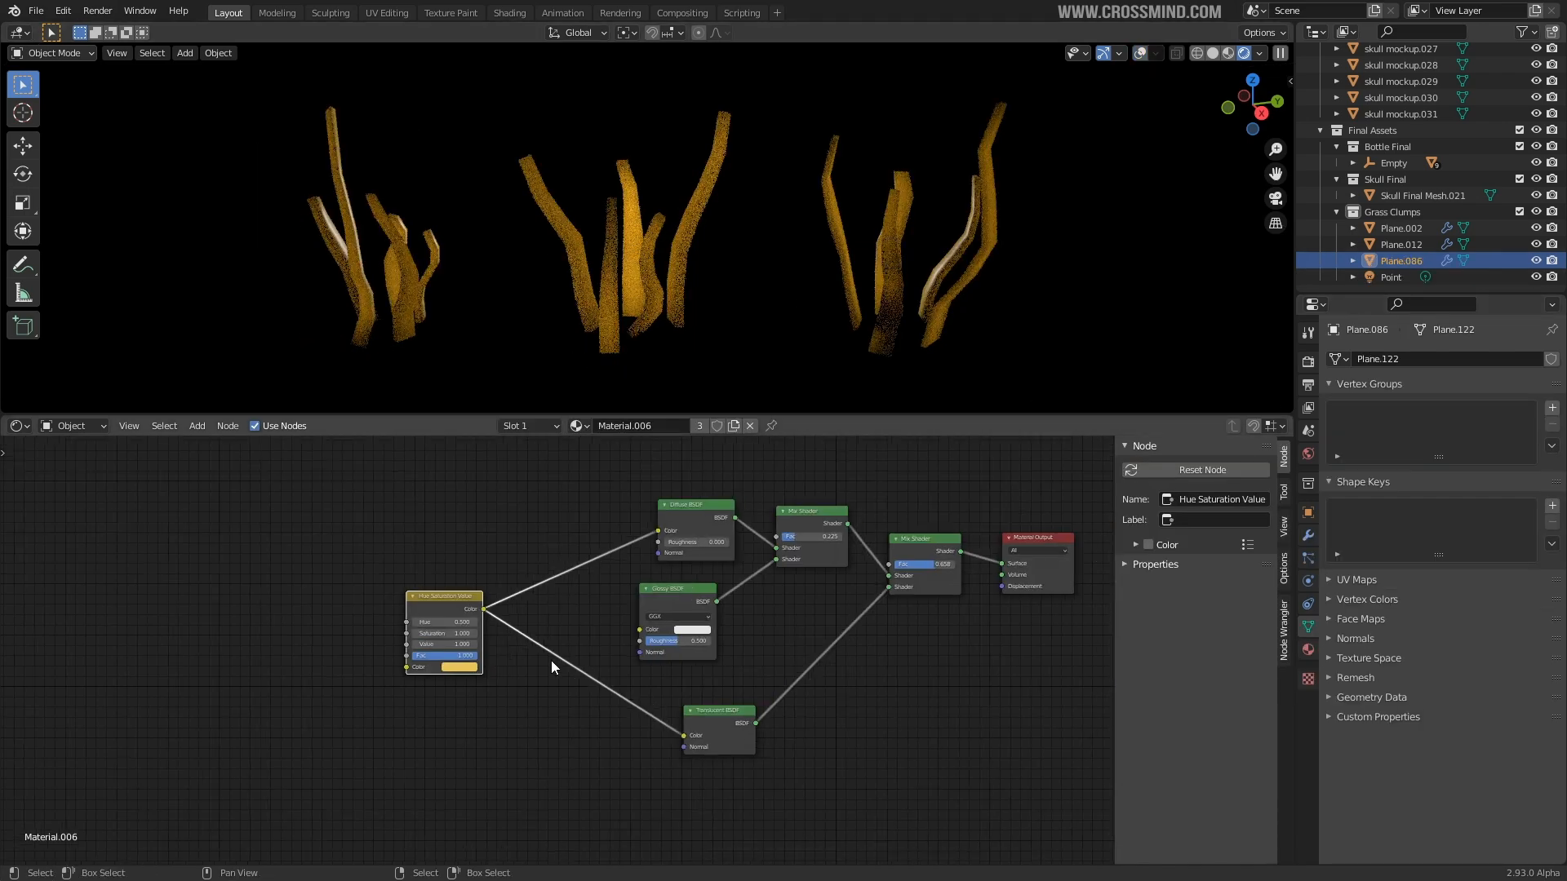
middle_click_drag(551, 659, 668, 628)
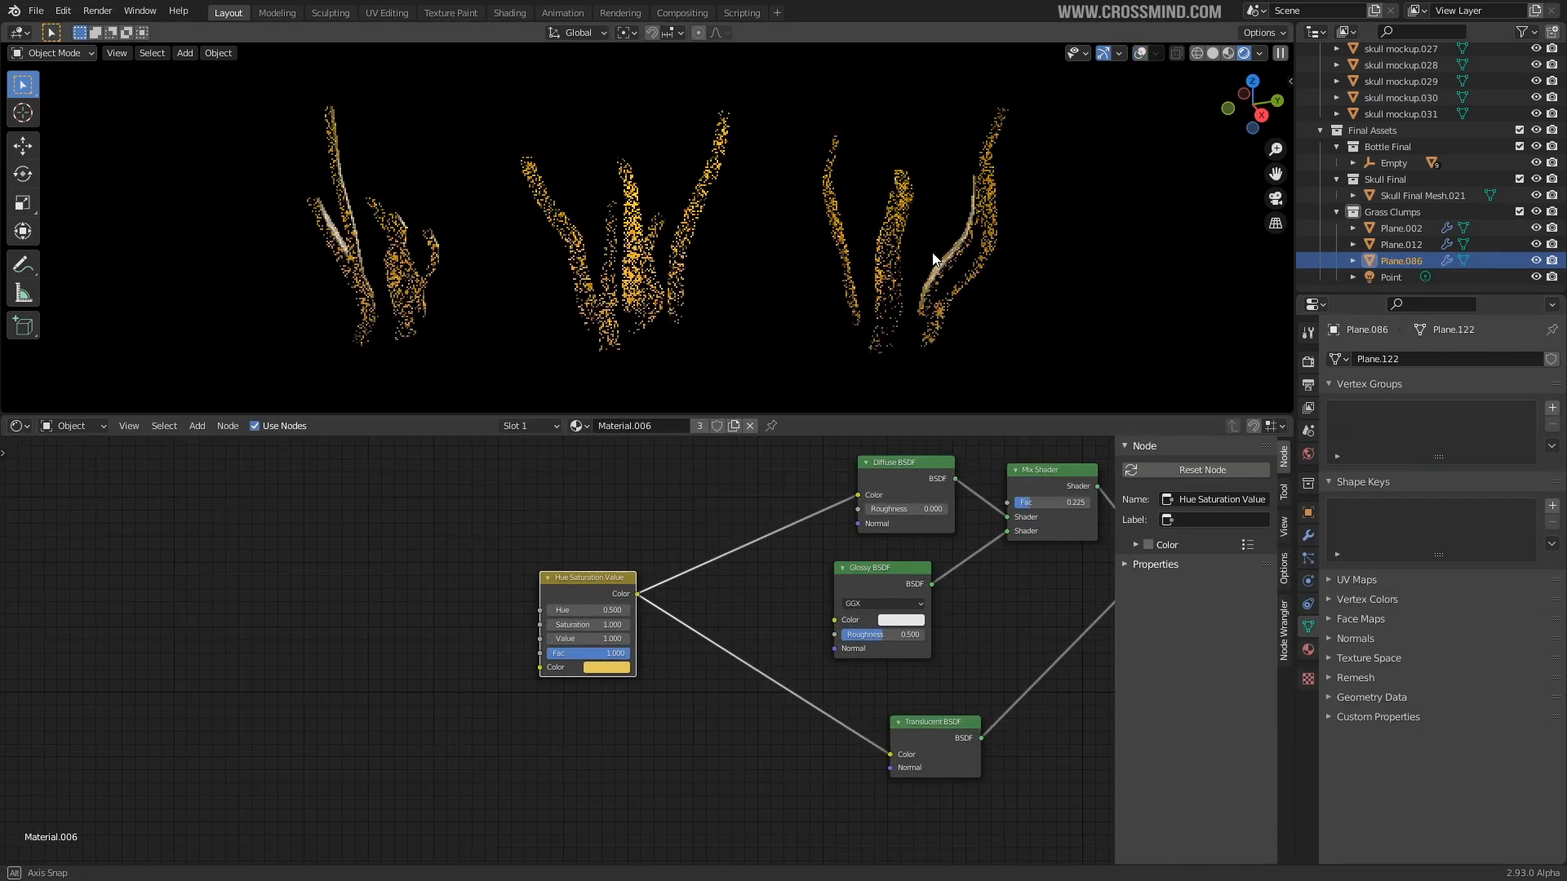
- Add an Object Info node to the left of the Hue Saturation Value node in the grass material
middle_click_drag(610, 296, 619, 299)
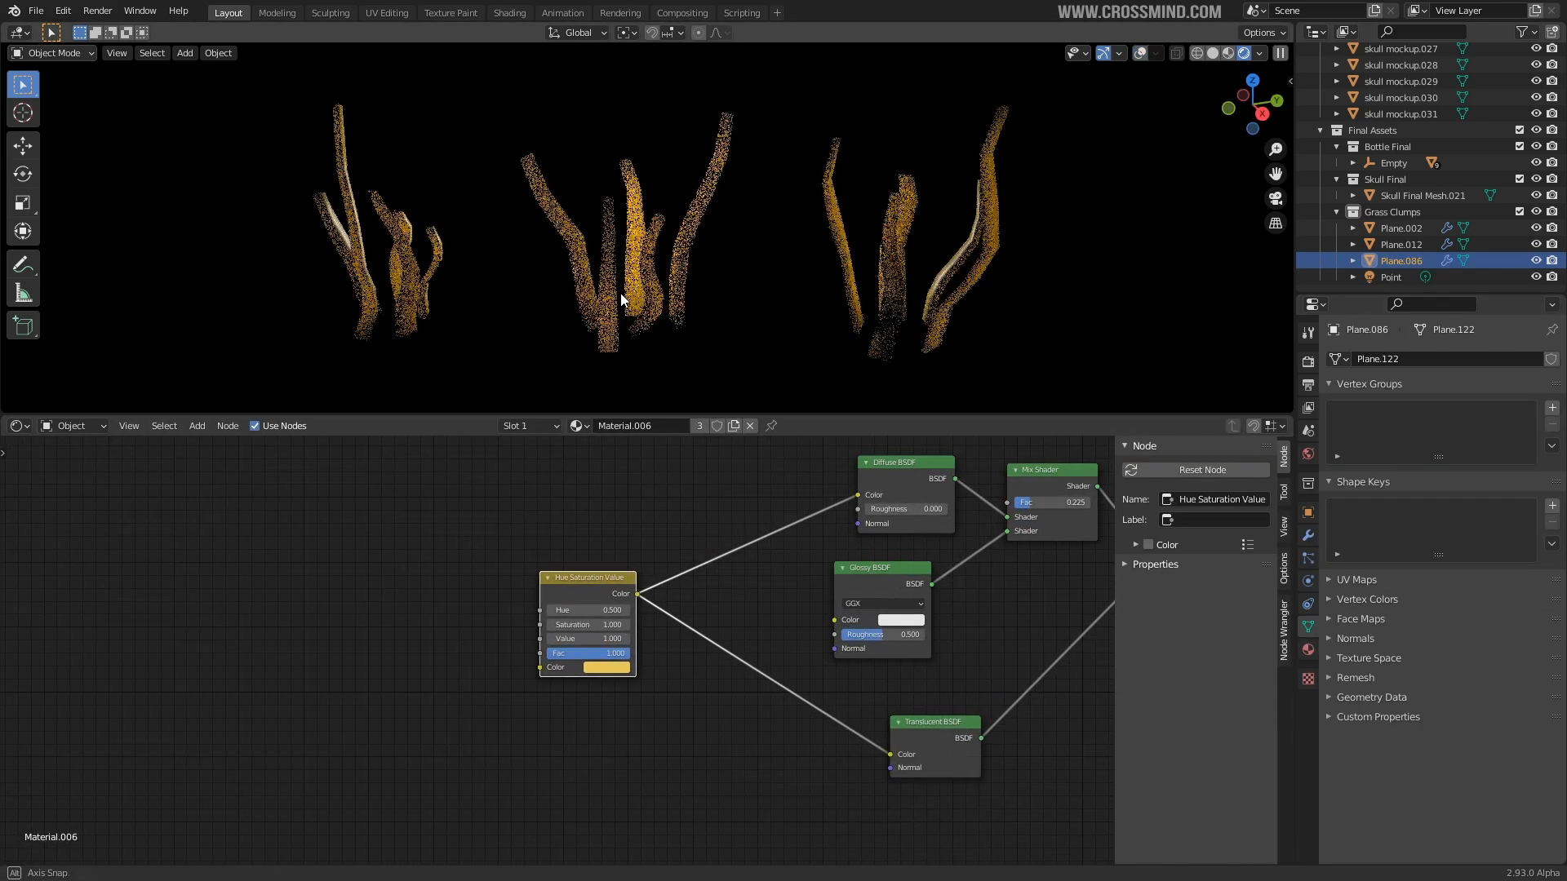
middle_click_drag(752, 606, 825, 601)
key("shift+a")
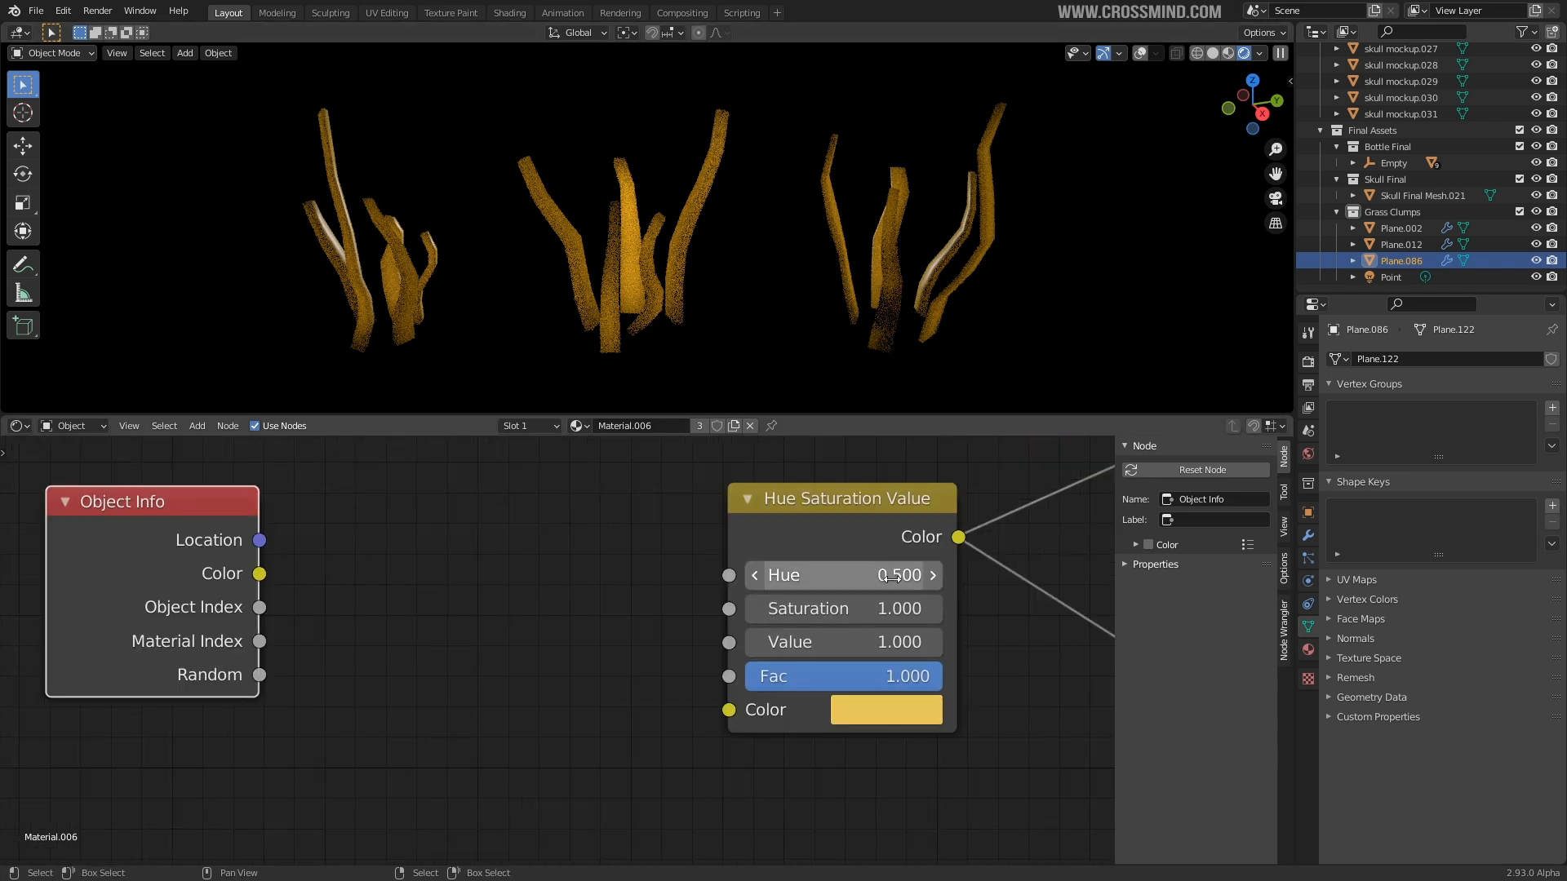
- Try Hue values of 0.46 and 0.53 on the Hue Saturation Value node
left_click(847, 592)
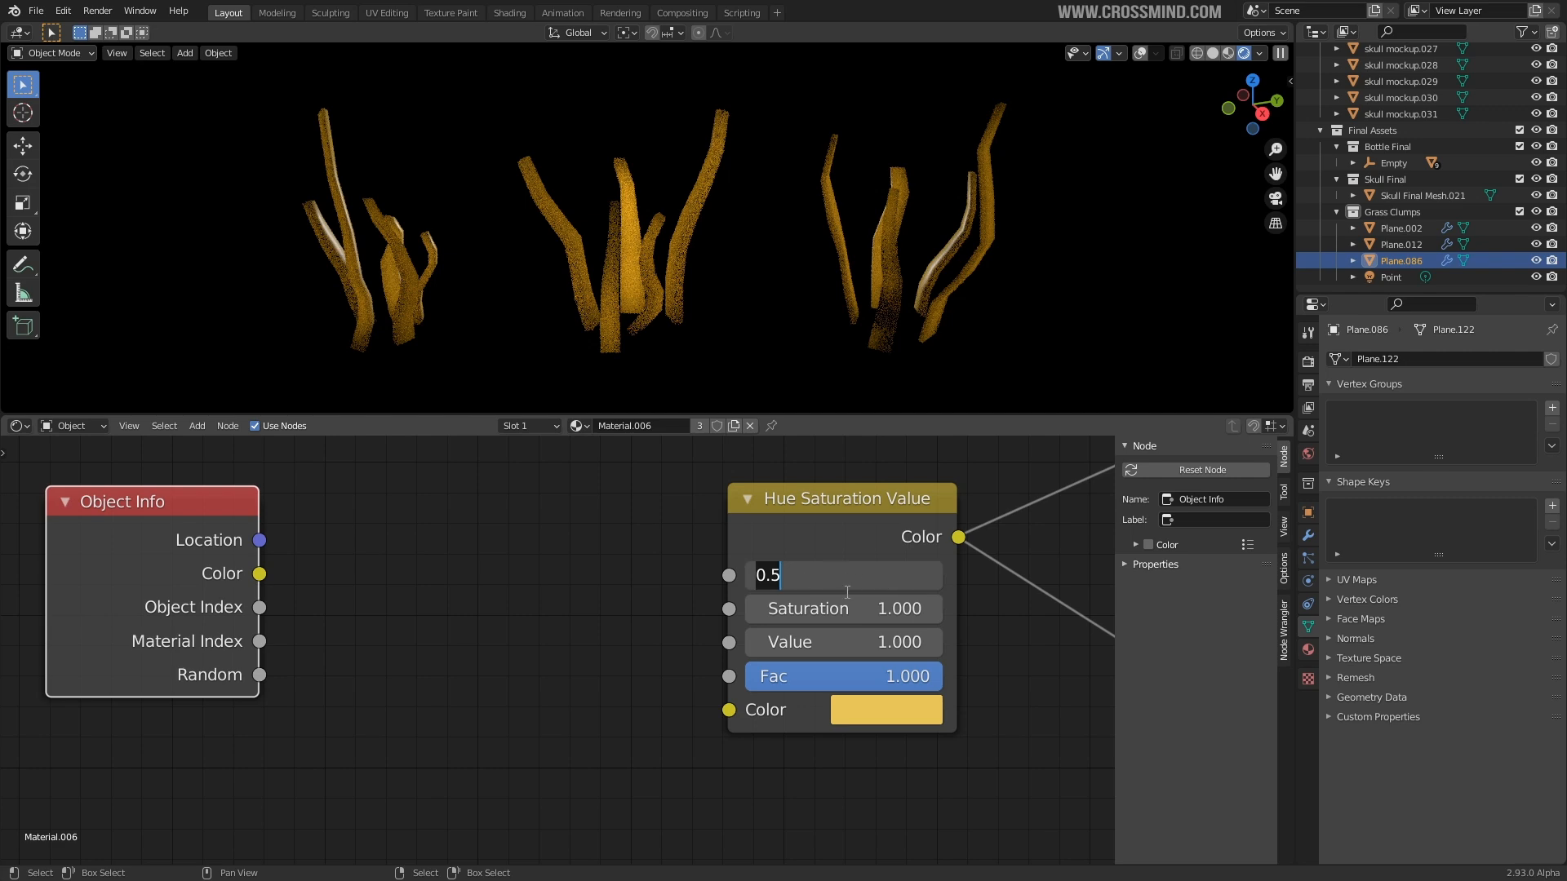
type(".46")
key("Return")
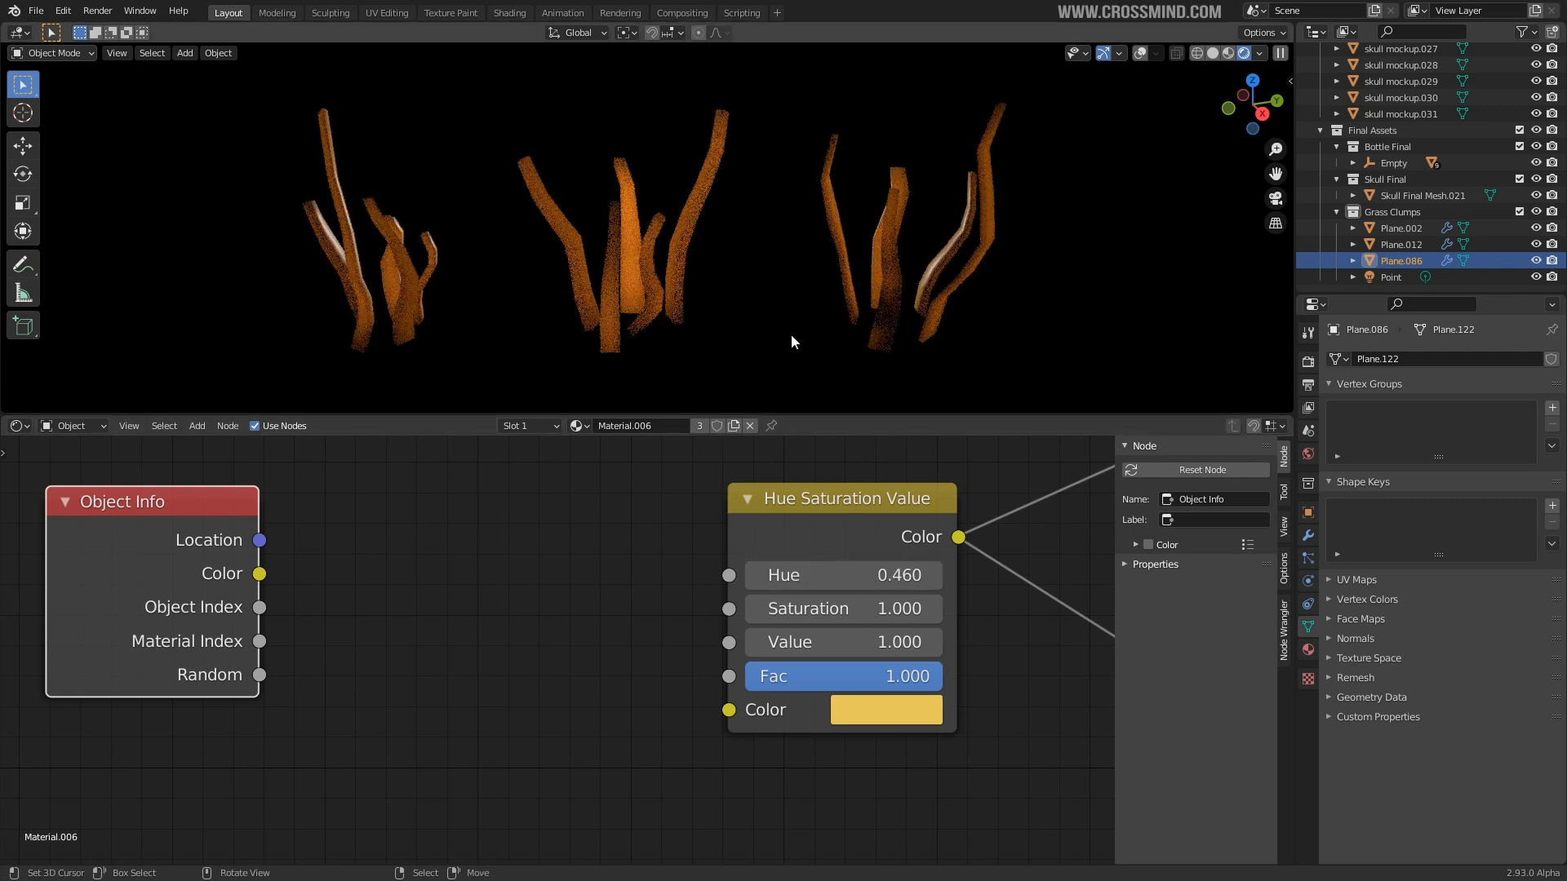
left_click(886, 581)
type(".")
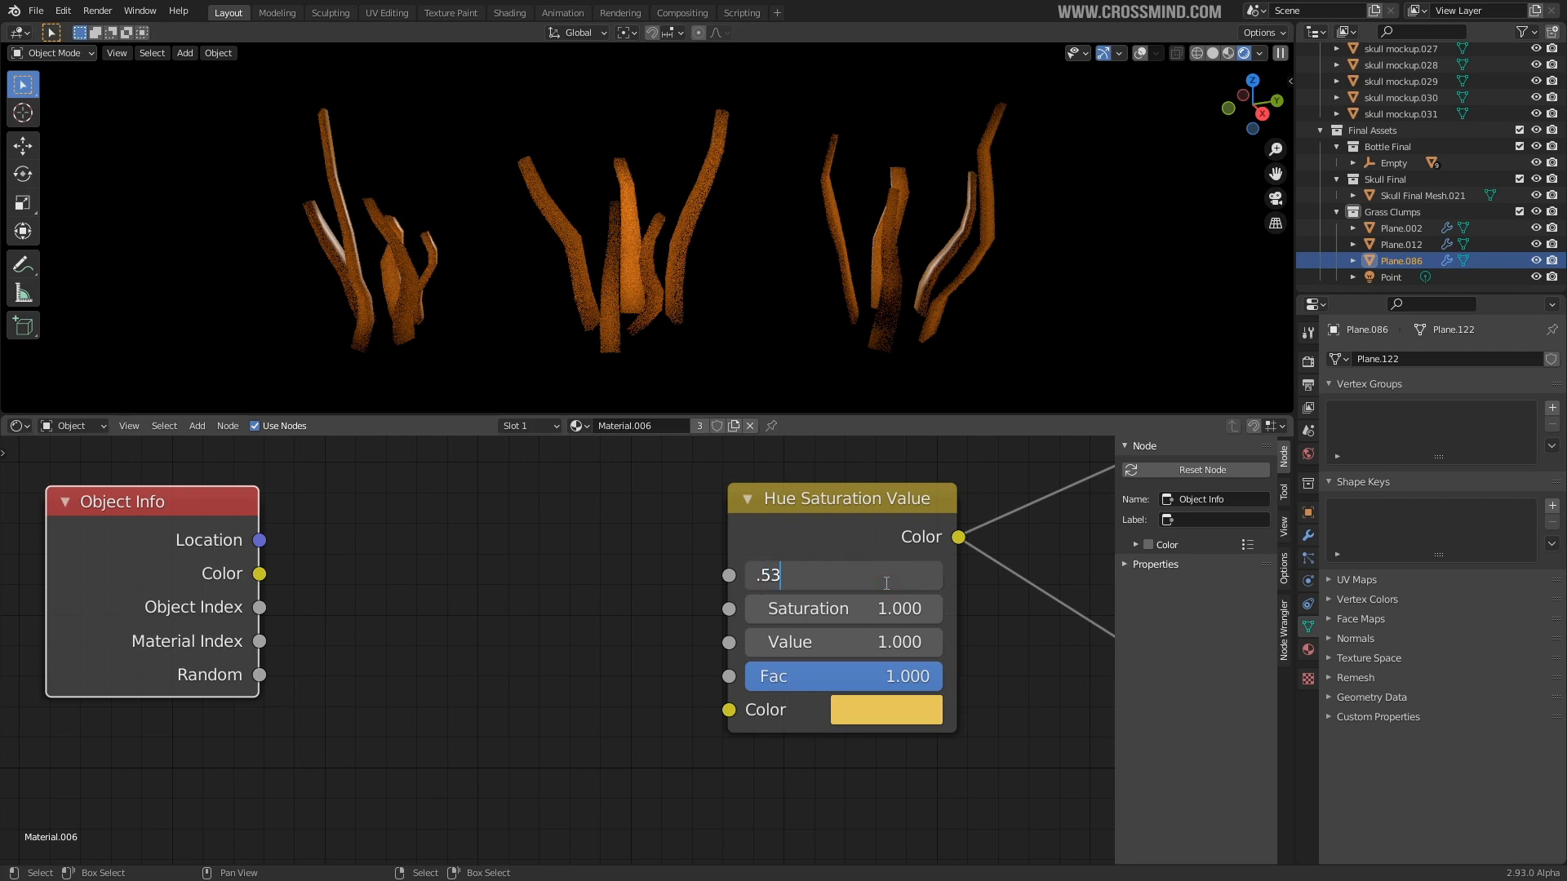
type("53")
key("Return")
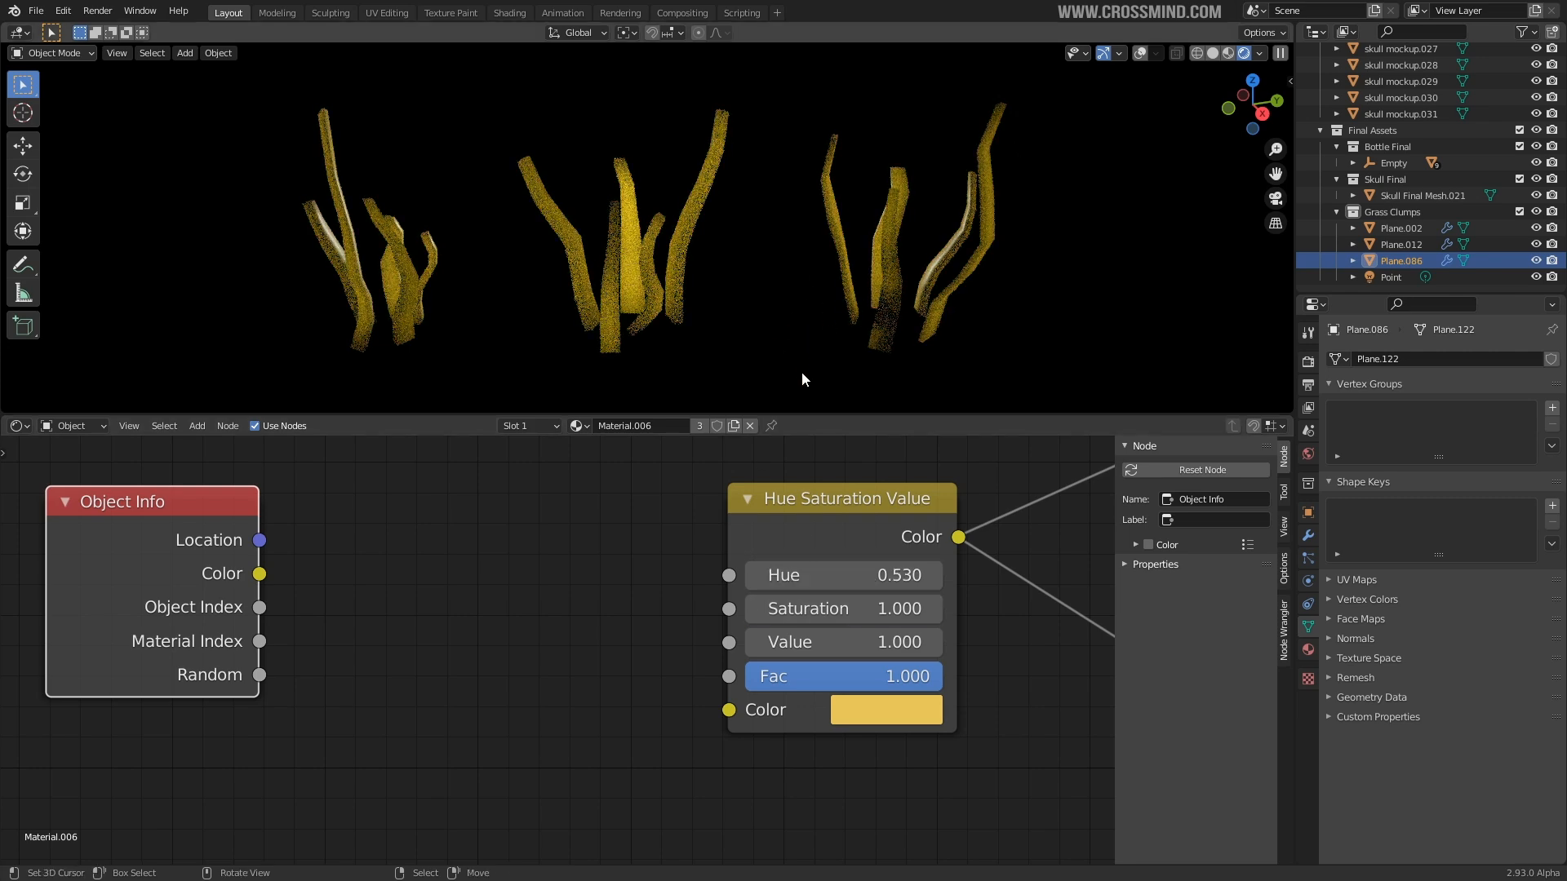
- Annotate the range 0.46 to 0.53 by hand below the Hue Saturation Value node
key("d")
mouse_move(829, 780)
left_mouse_down()
mouse_move(815, 798)
mouse_move(831, 781)
mouse_move(920, 828)
left_mouse_up()
left_click_drag(985, 767, 763, 810)
mouse_move(586, 788)
left_mouse_down()
mouse_move(664, 793)
mouse_move(669, 833)
left_mouse_up()
left_click(631, 816)
left_click_drag(884, 575, 721, 575)
left_click(884, 575)
type(".46")
key("Return")
mouse_move(708, 778)
left_mouse_down()
mouse_move(703, 842)
mouse_move(775, 794)
left_mouse_up()
- Connect the Object Info node's Random output to the Hue input of the Hue Saturation Value node
key("shift+a")
left_click(314, 502)
left_click_drag(260, 675, 727, 575)
key("shift+a")
left_click(566, 557)
type("map")
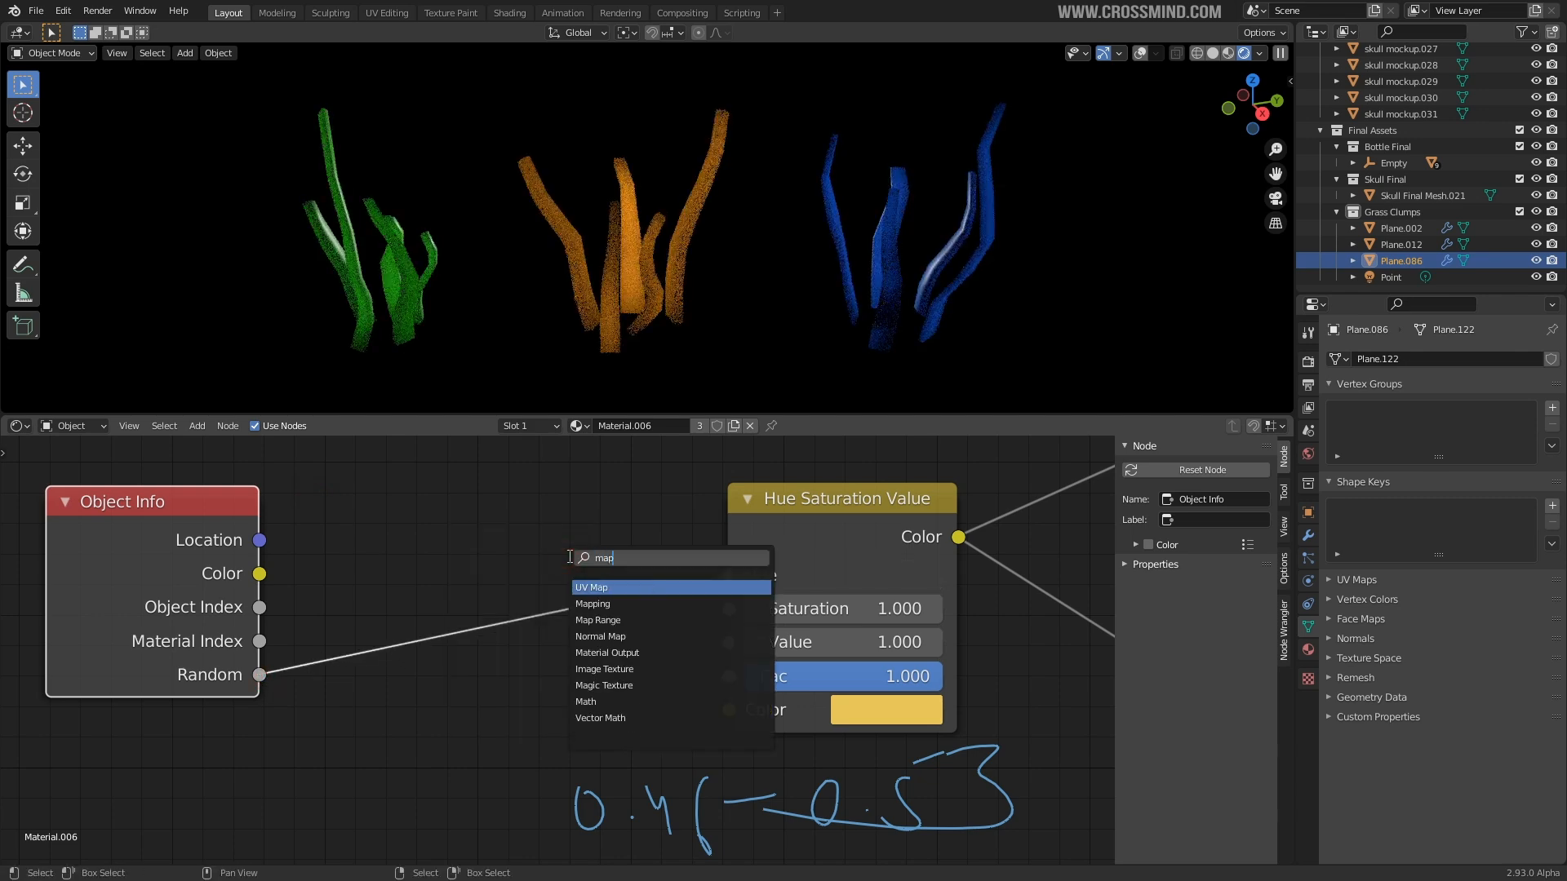
left_click(605, 603)
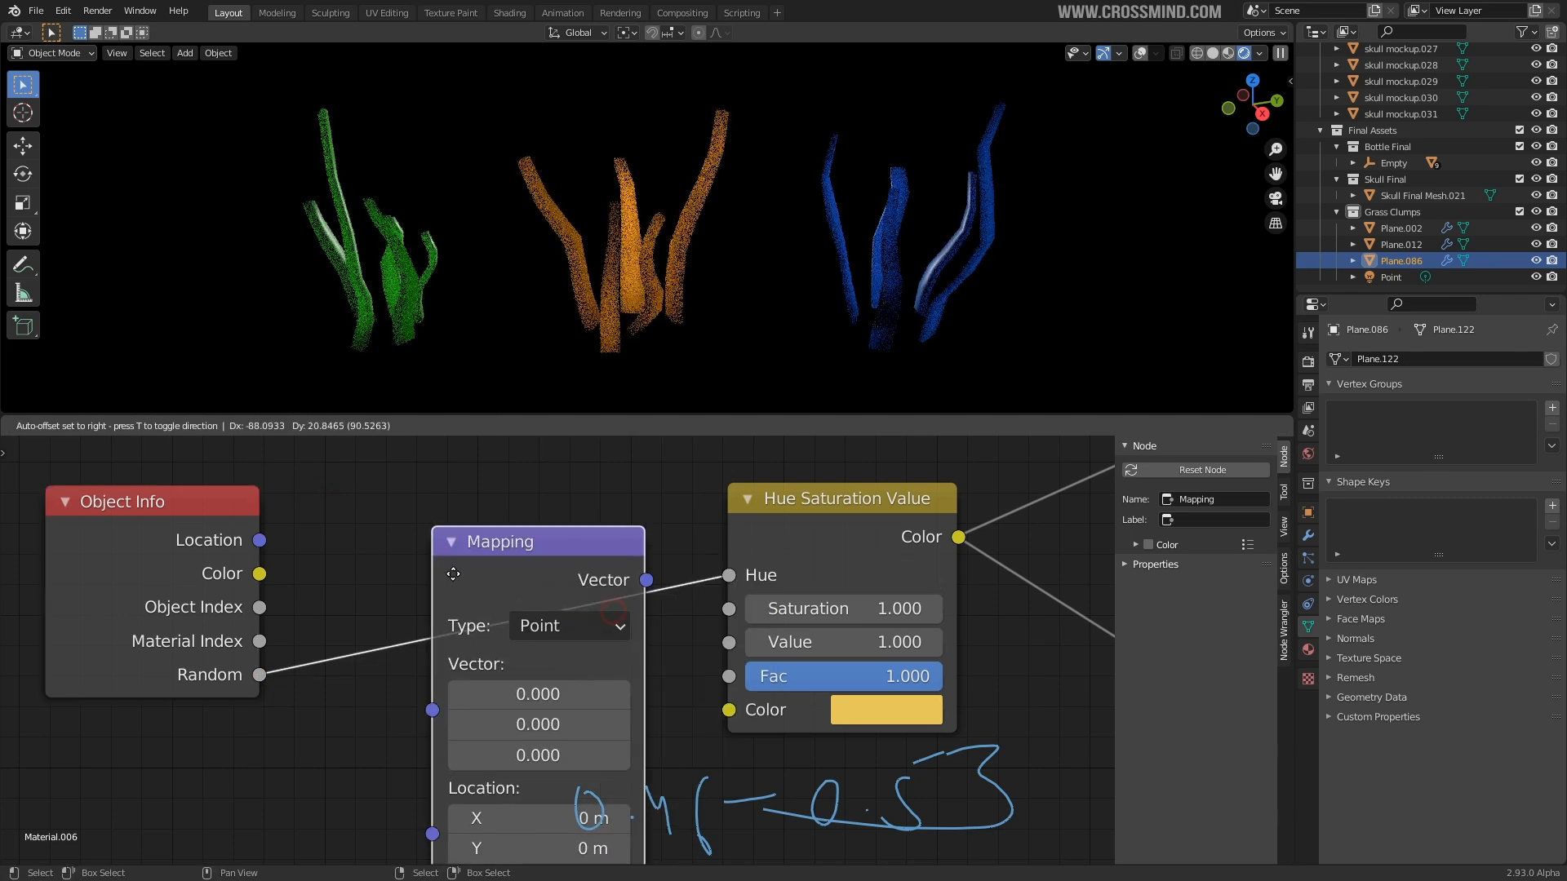
left_click(437, 570)
key("ctrl+x")
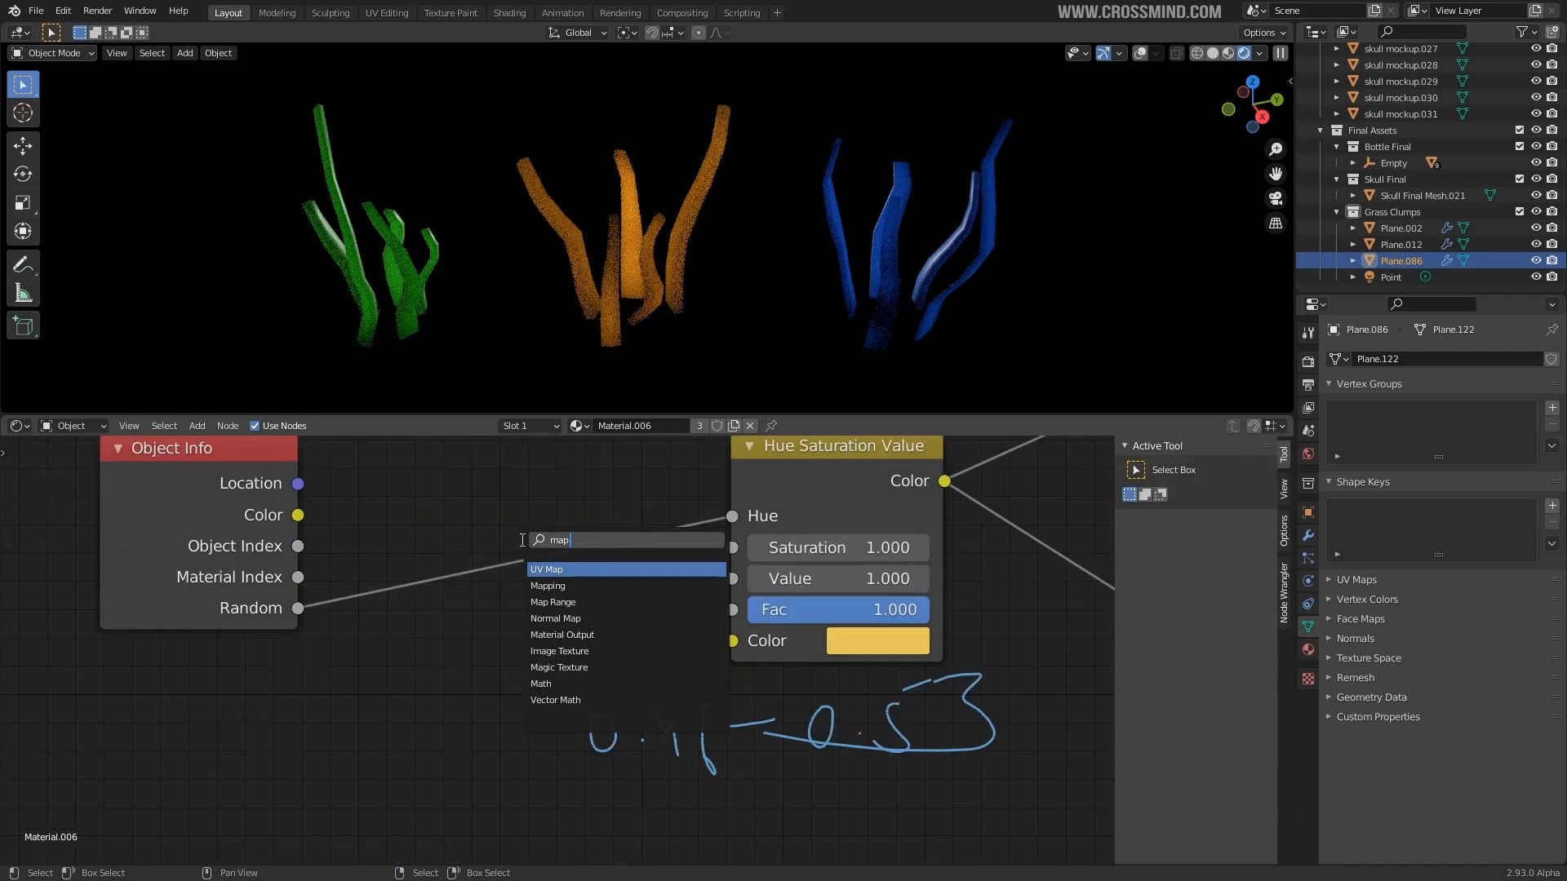
- Insert a Map Range node on the link between Object Info's Random output and the Hue input
type("ra")
left_click(588, 568)
left_click(427, 490)
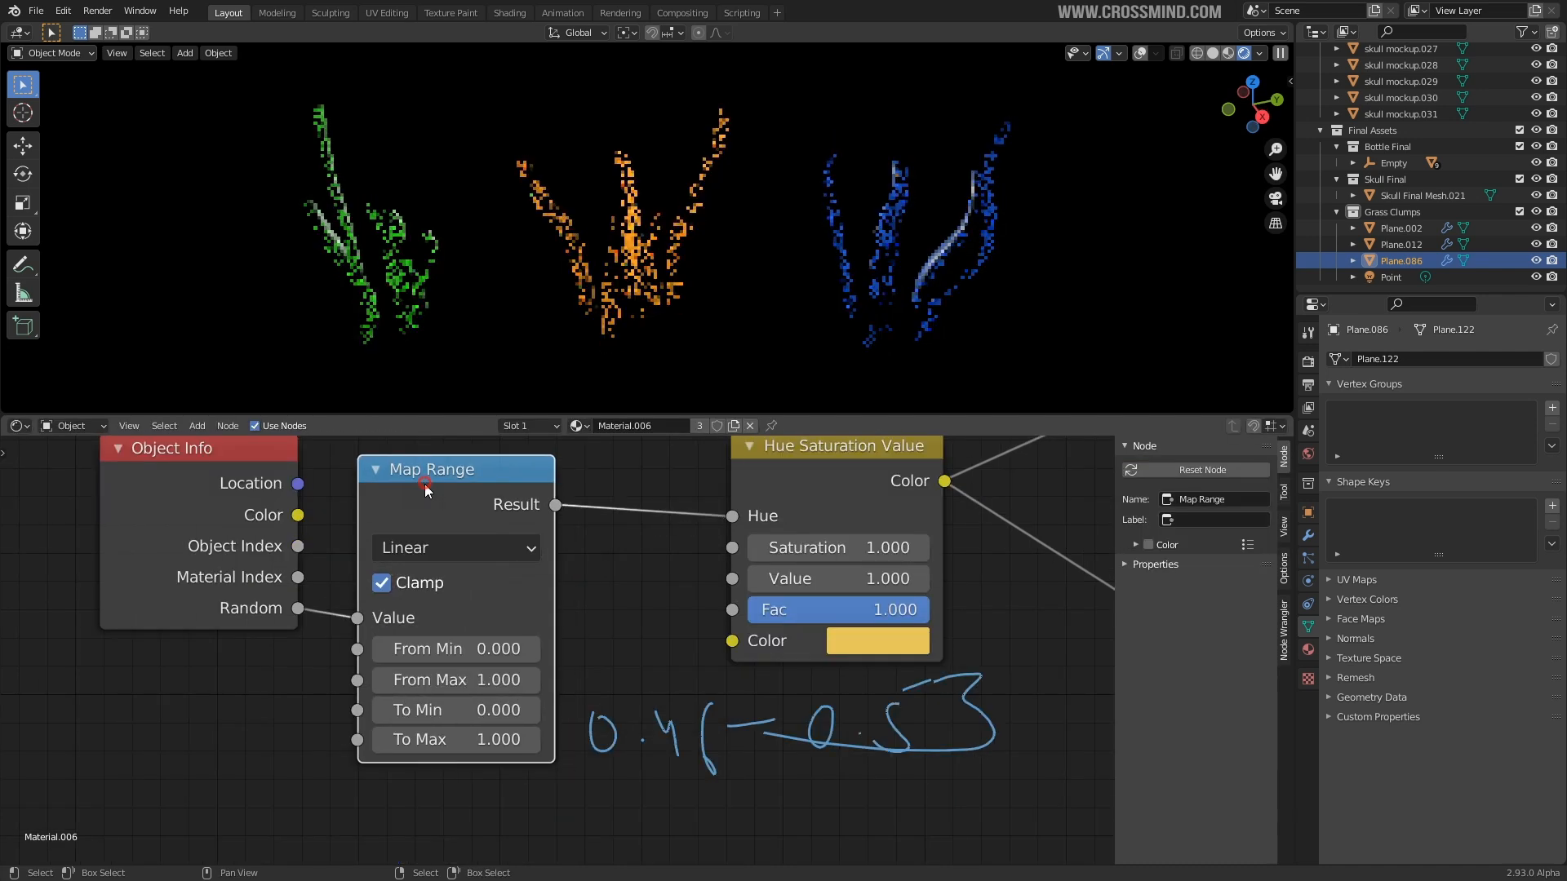
middle_click_drag(612, 602, 568, 573)
left_click_drag(467, 474, 444, 475)
- Set the Map Range node's From Min to 0.45, then try a From Max of 0.55 and settle on 0.53
double_click(460, 623)
type(".")
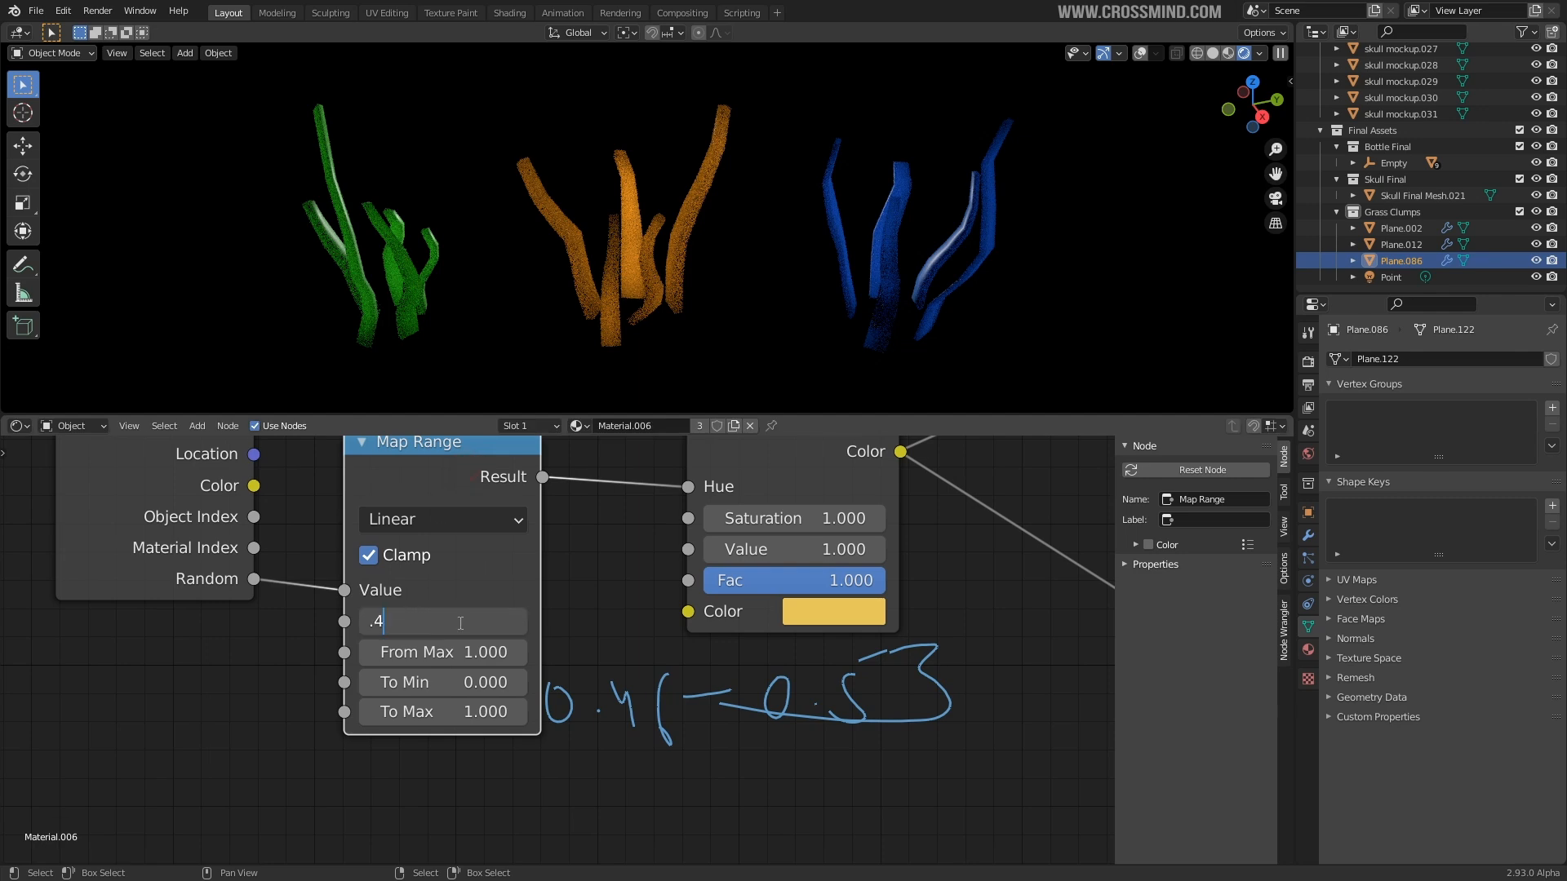
type("45")
key("Return")
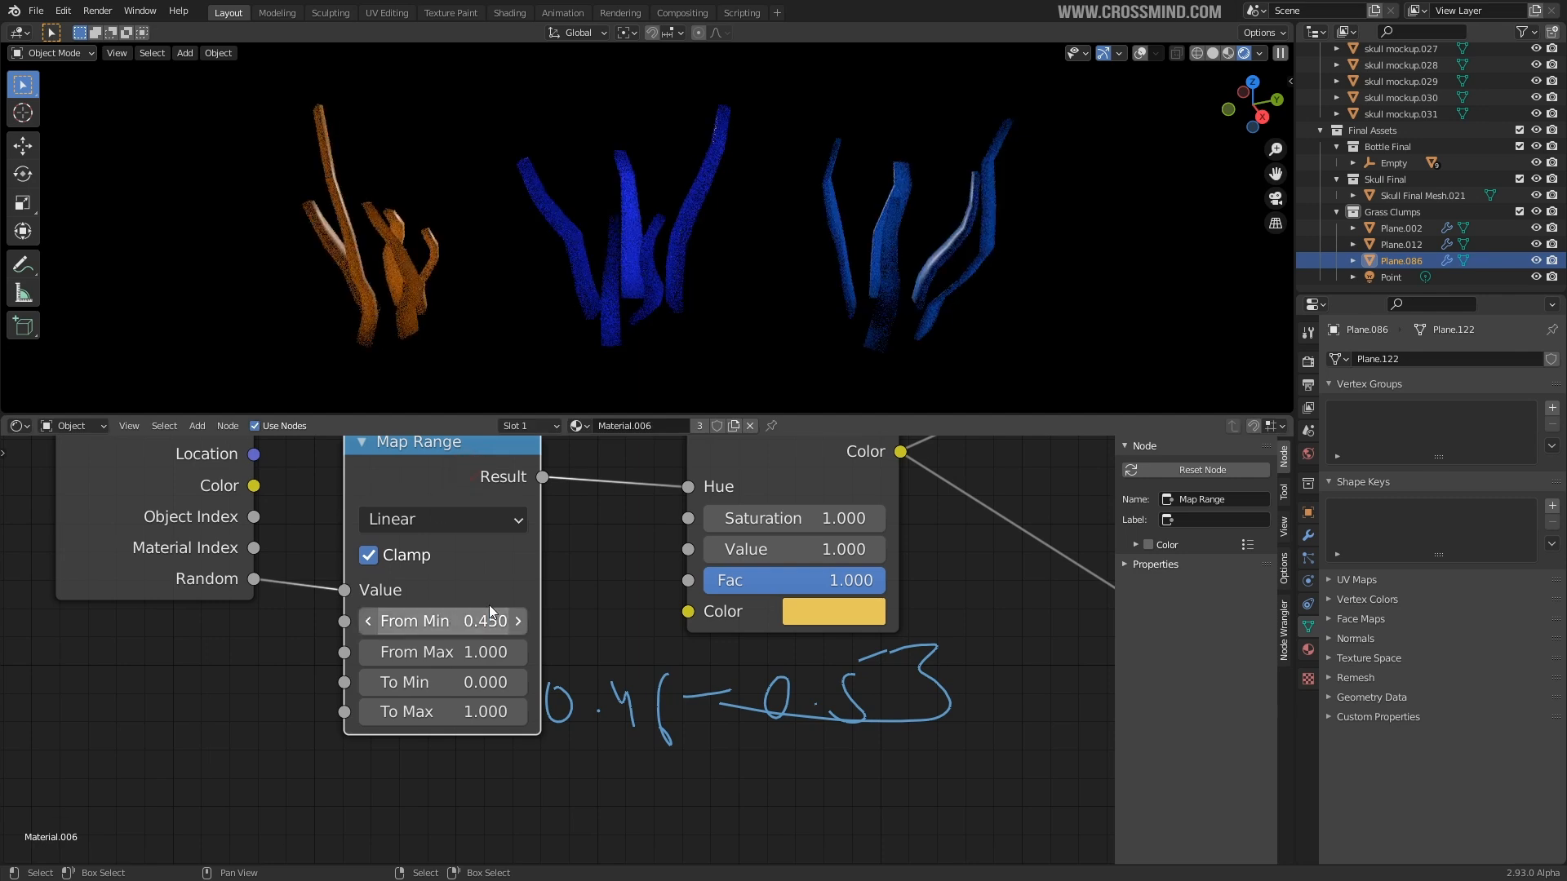
double_click(489, 653)
type(".")
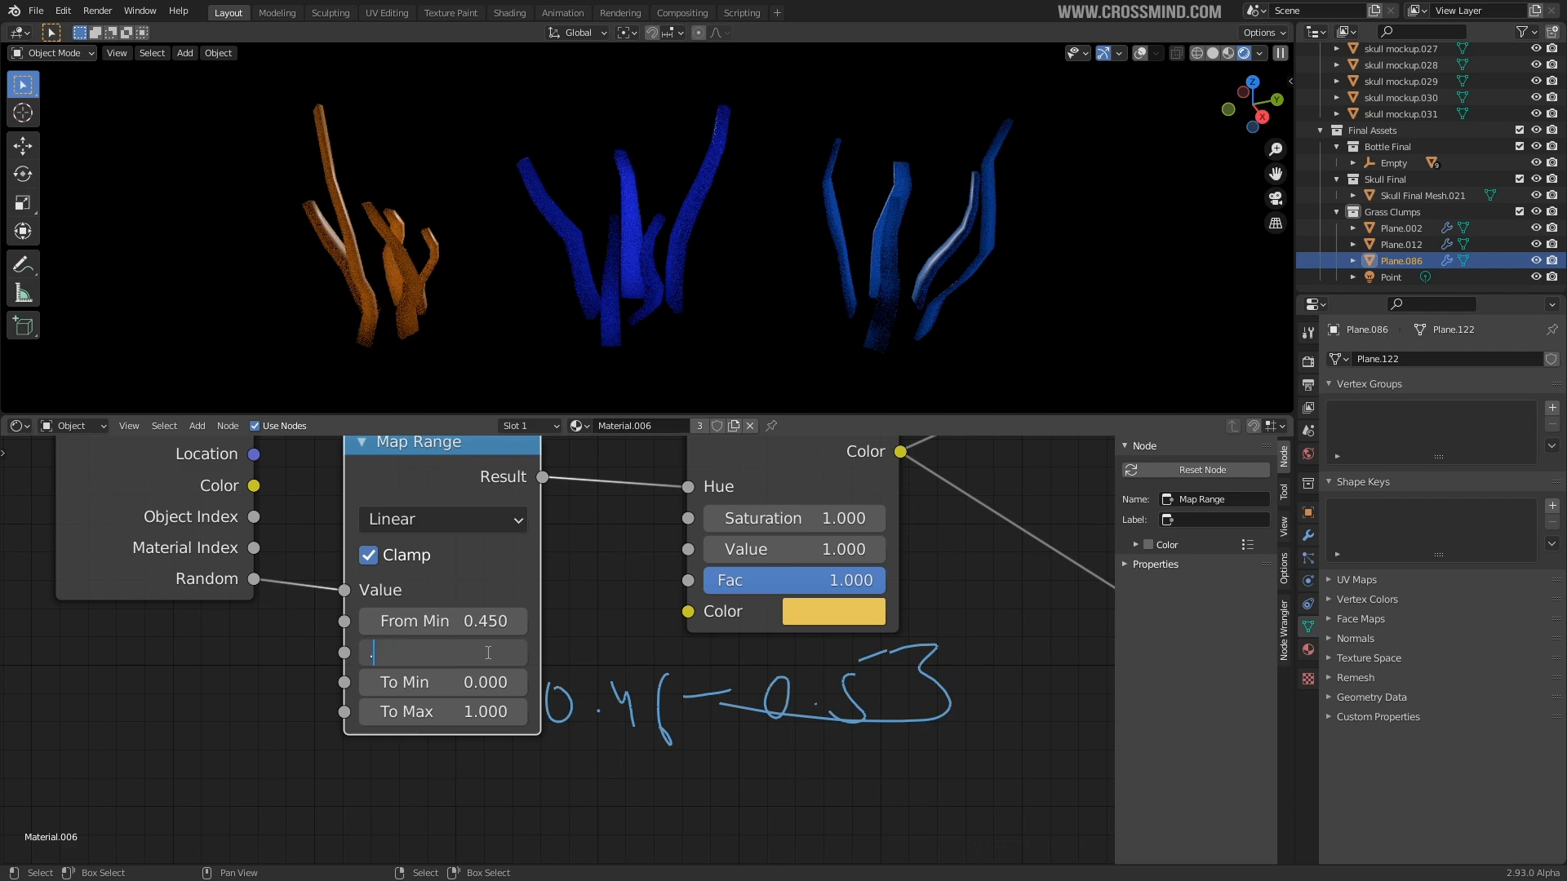
type("55")
key("Return")
double_click(459, 648)
type(".")
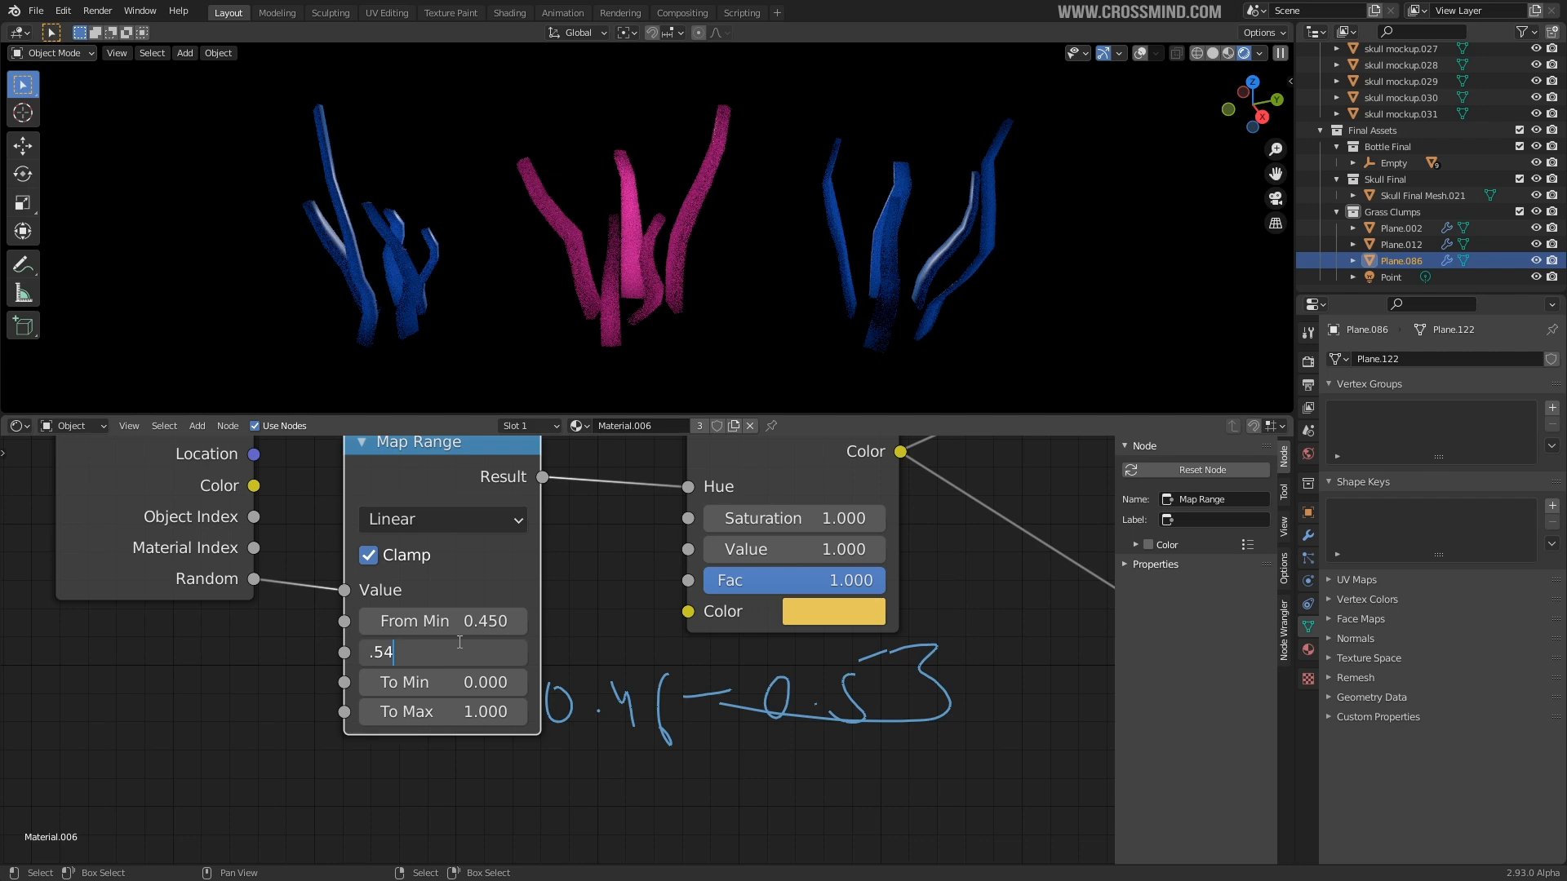
key("Return")
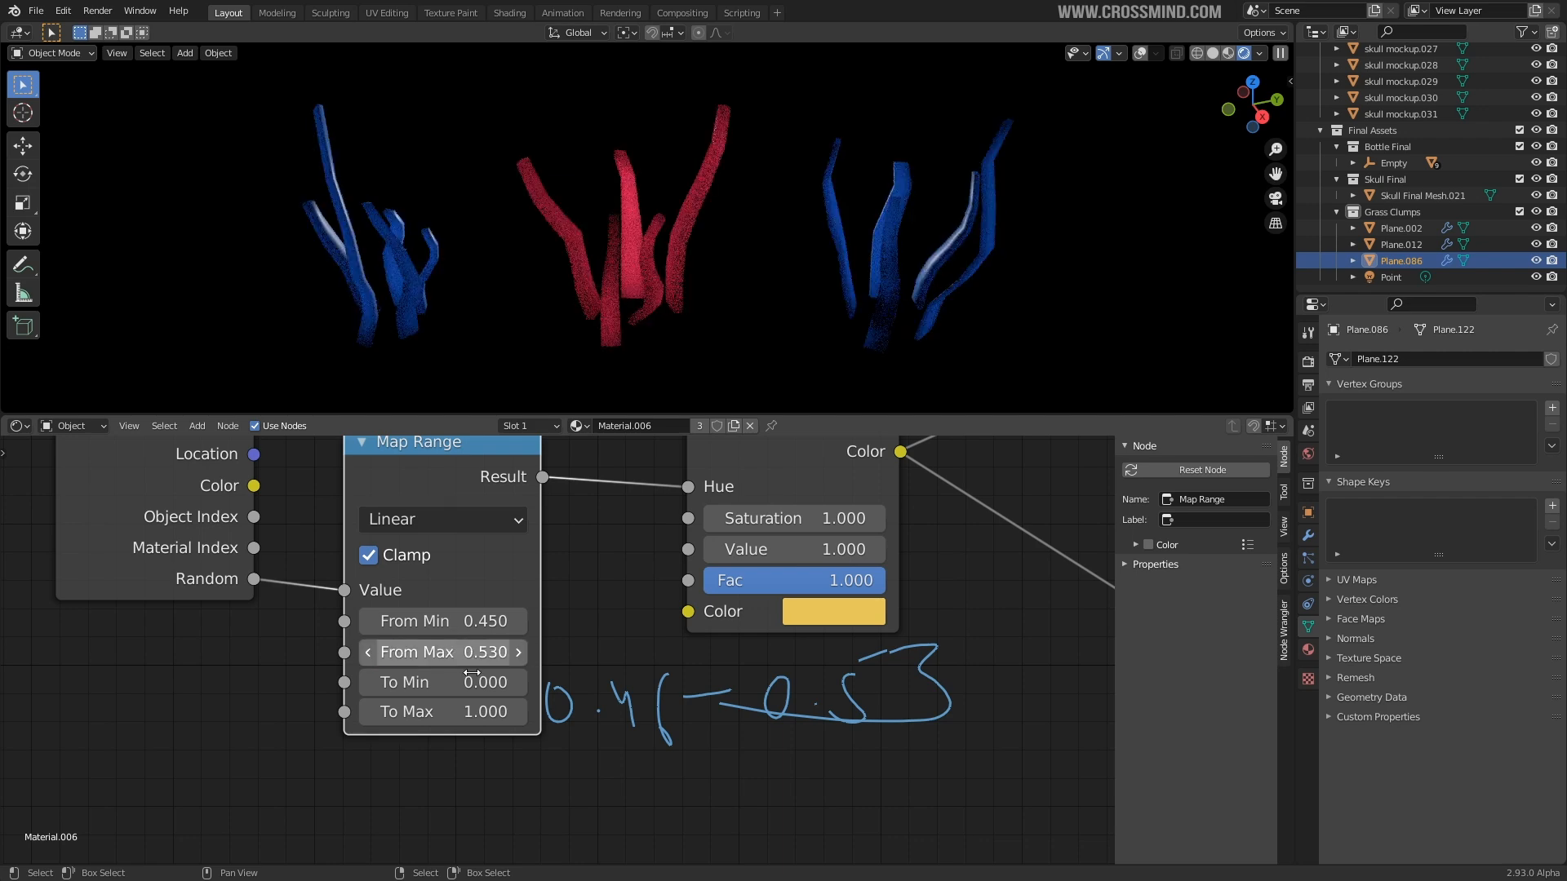
- Set the Map Range node's To Min to 0.44 and To Max to 0.52
double_click(474, 684)
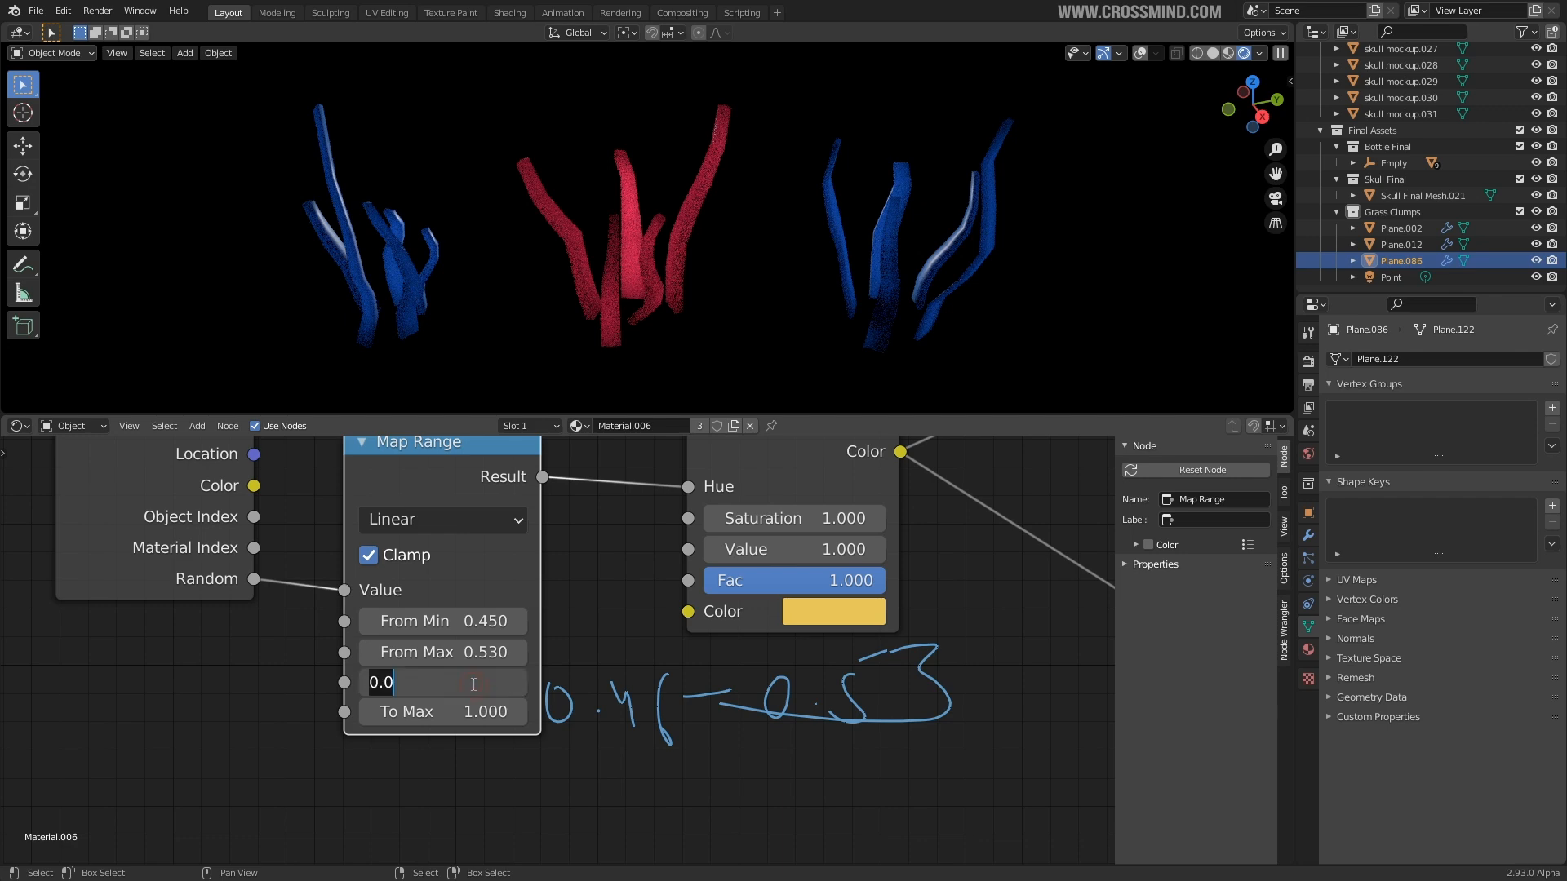
type(".44")
key("Return")
double_click(478, 710)
type(".52")
key("Return")
- Check the grass clumps' colour variation from several angles, set To Min to 0.46 and return to solid shading
middle_click_drag(662, 365, 795, 468)
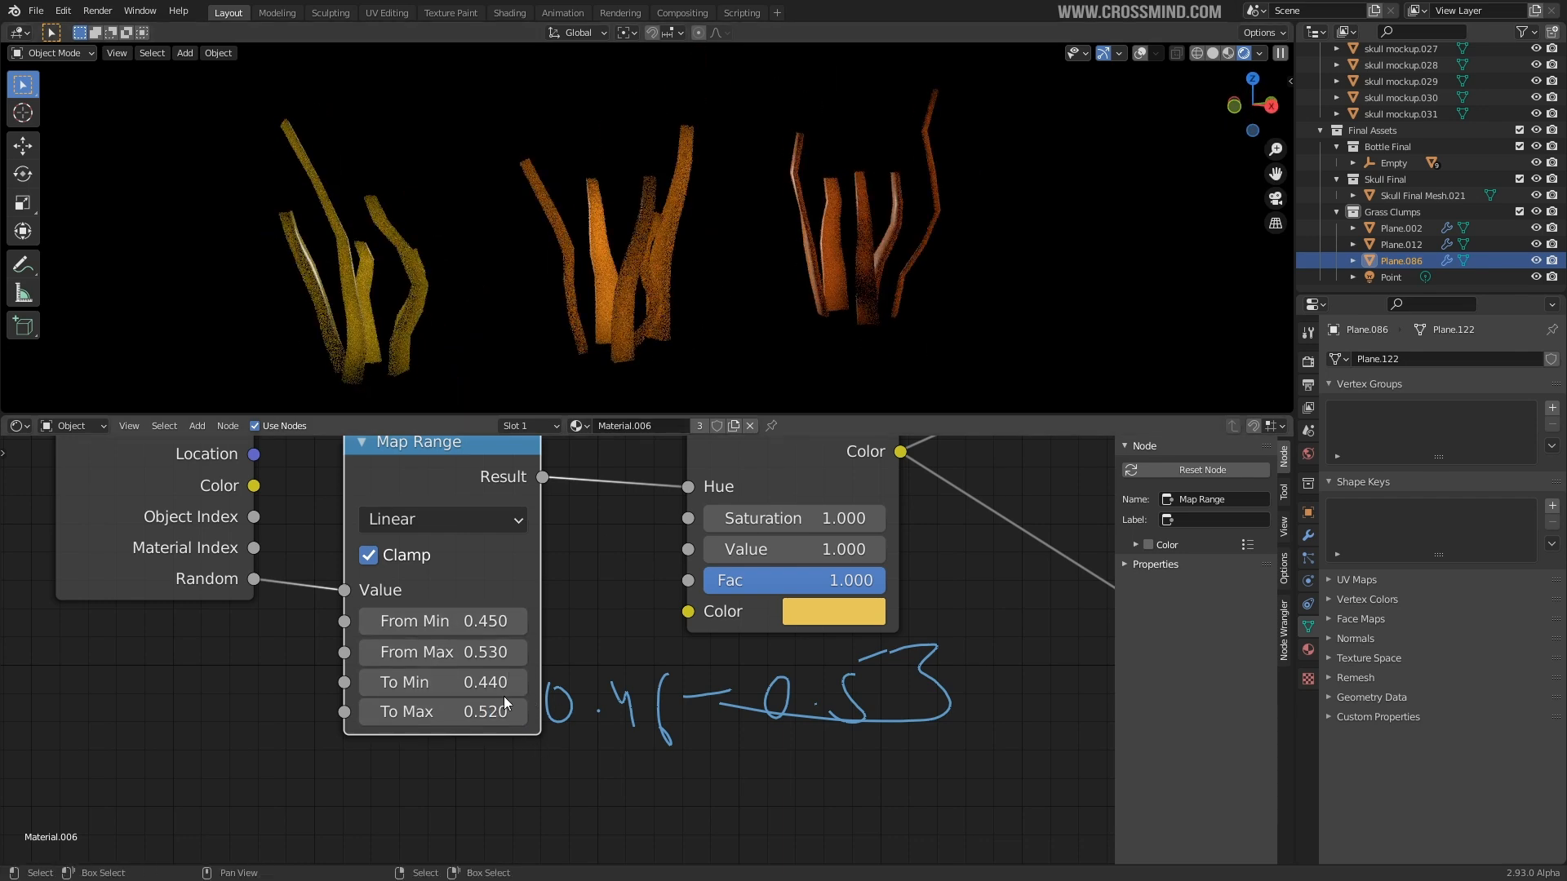
middle_click_drag(655, 722, 683, 743)
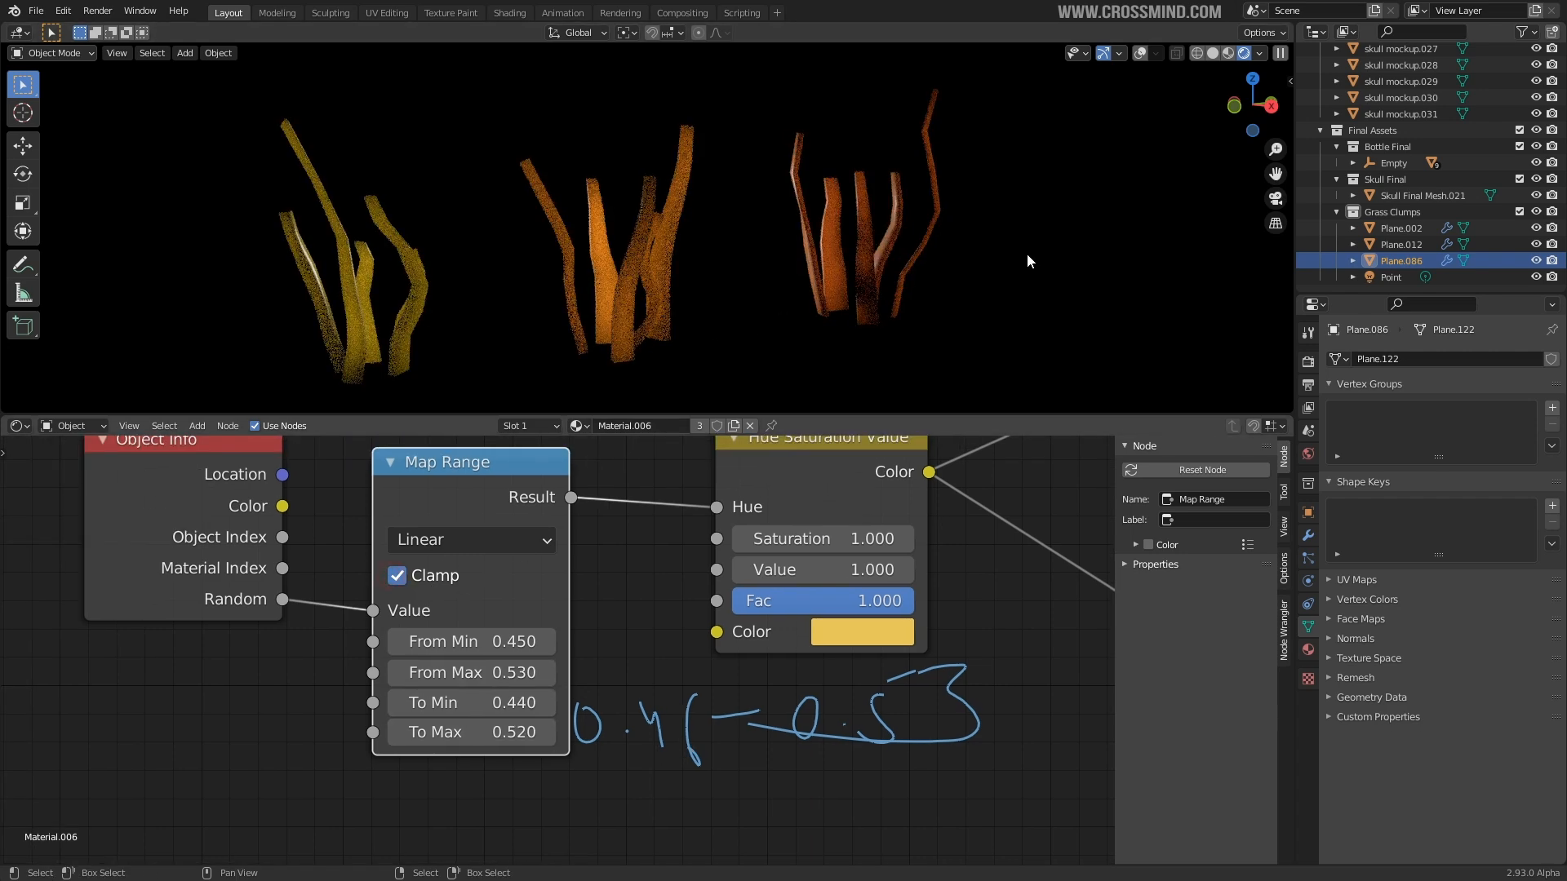
middle_click_drag(652, 351, 752, 310)
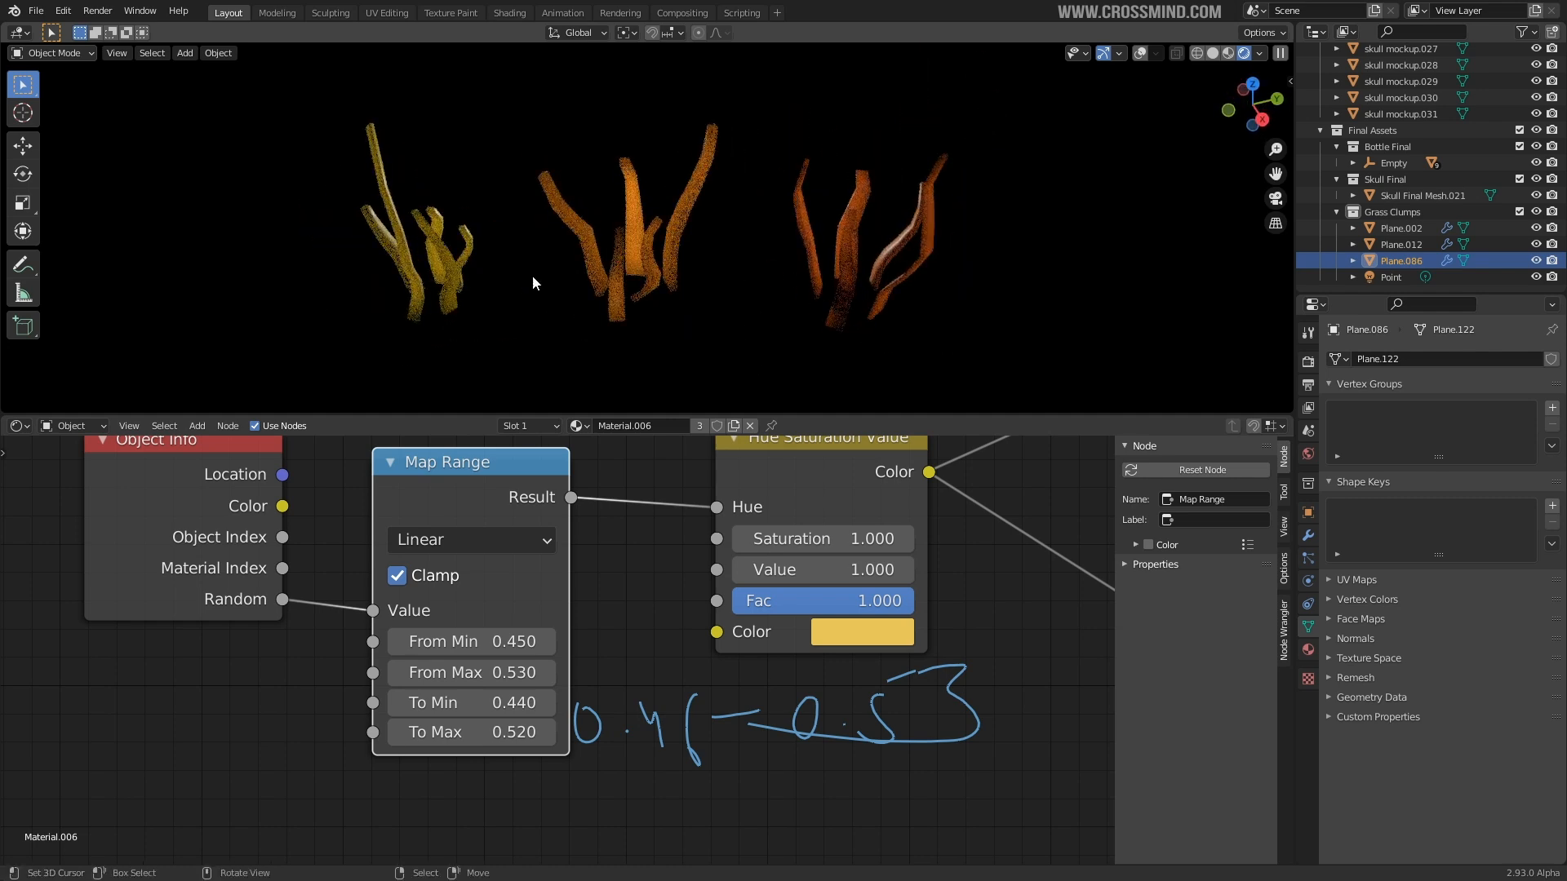
middle_click_drag(612, 251, 548, 351)
scroll(659, 660, "up", 1)
middle_click_drag(592, 703, 650, 641)
scroll(651, 641, "up", 1)
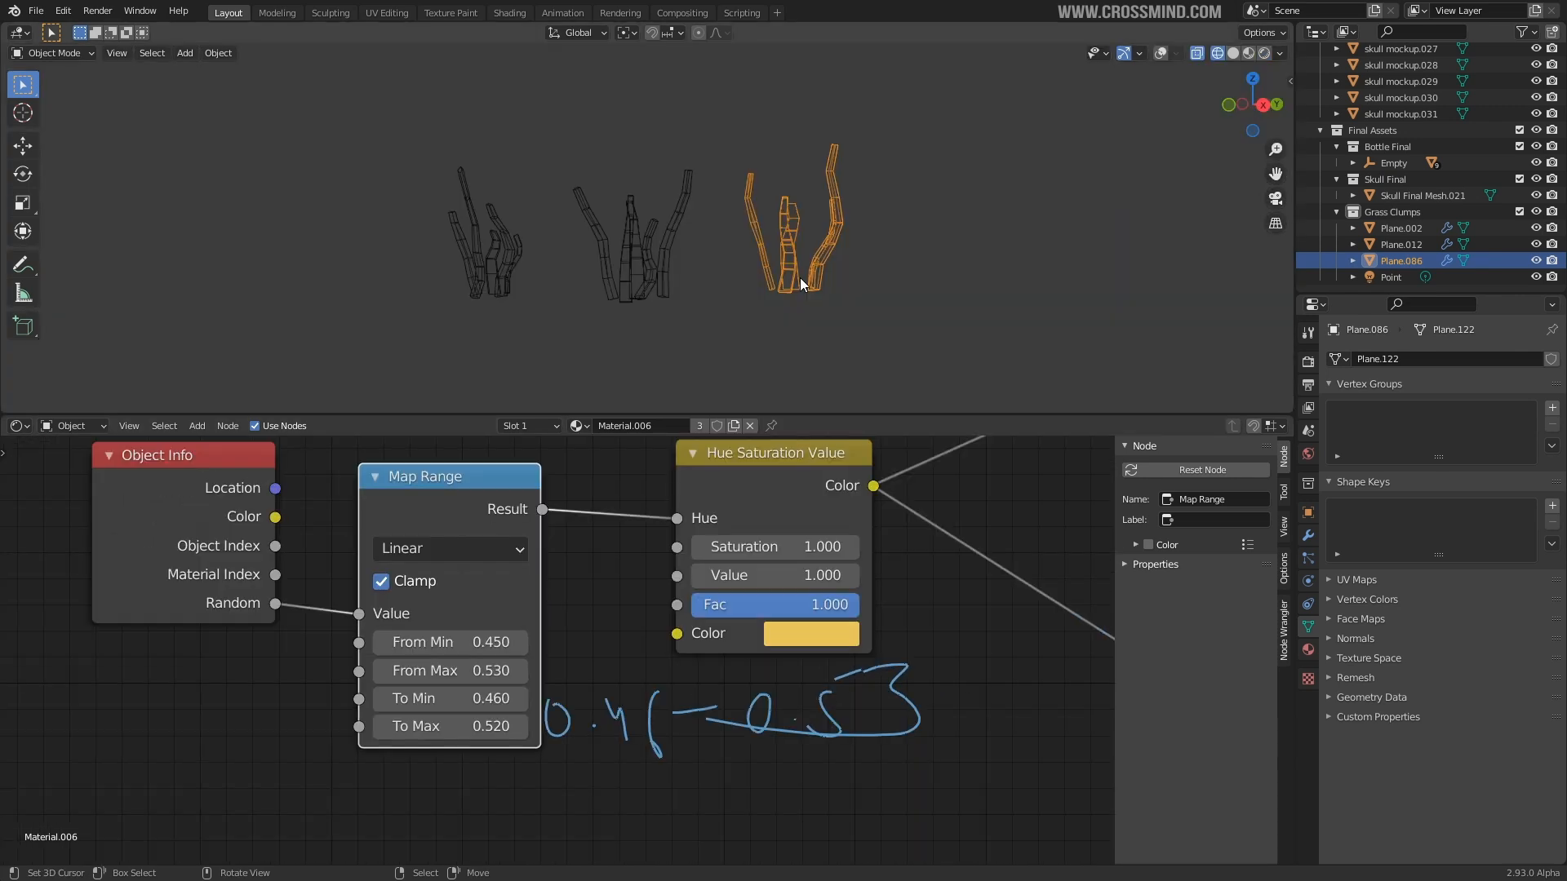
scroll(795, 308, "down", 3)
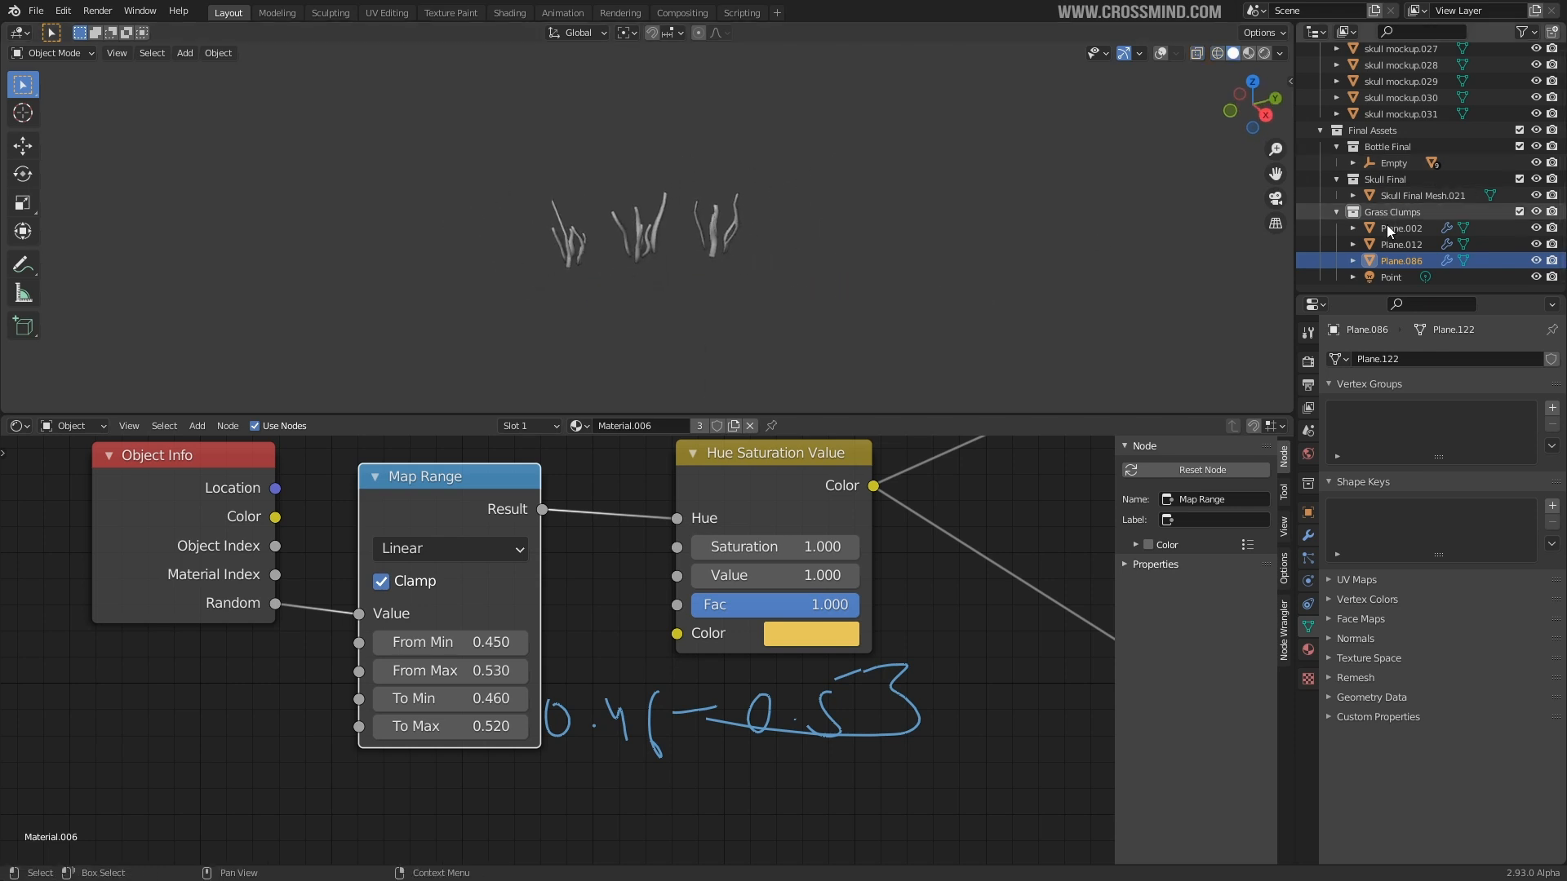
- Collapse the Grass Clumps, Bottle Final and Skull Final collections under Final Assets
left_click(1337, 212)
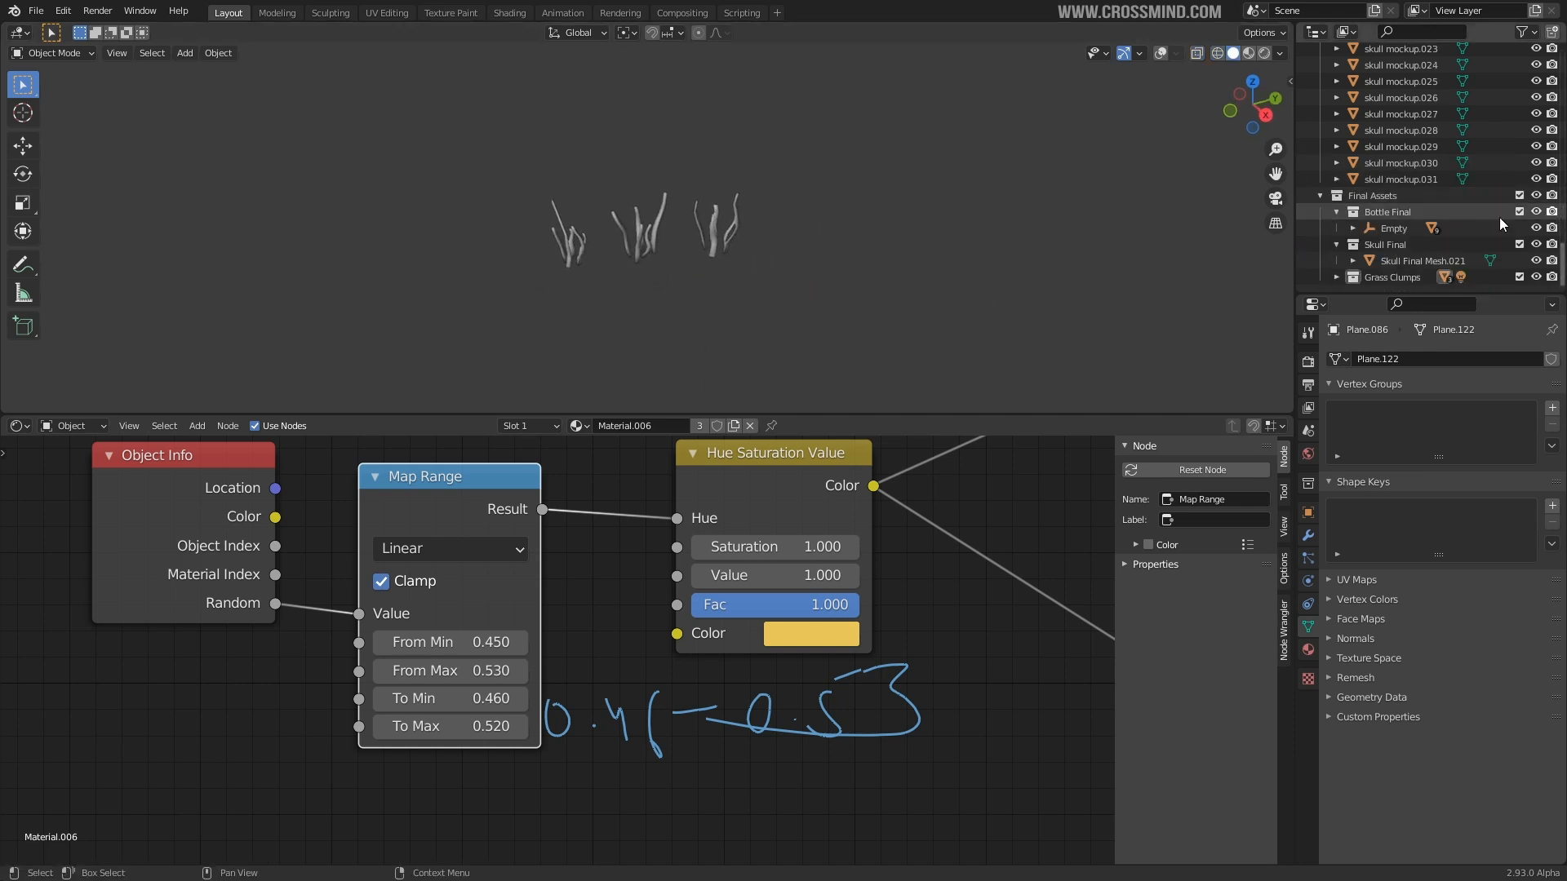
left_click(1366, 198)
left_click(1391, 217)
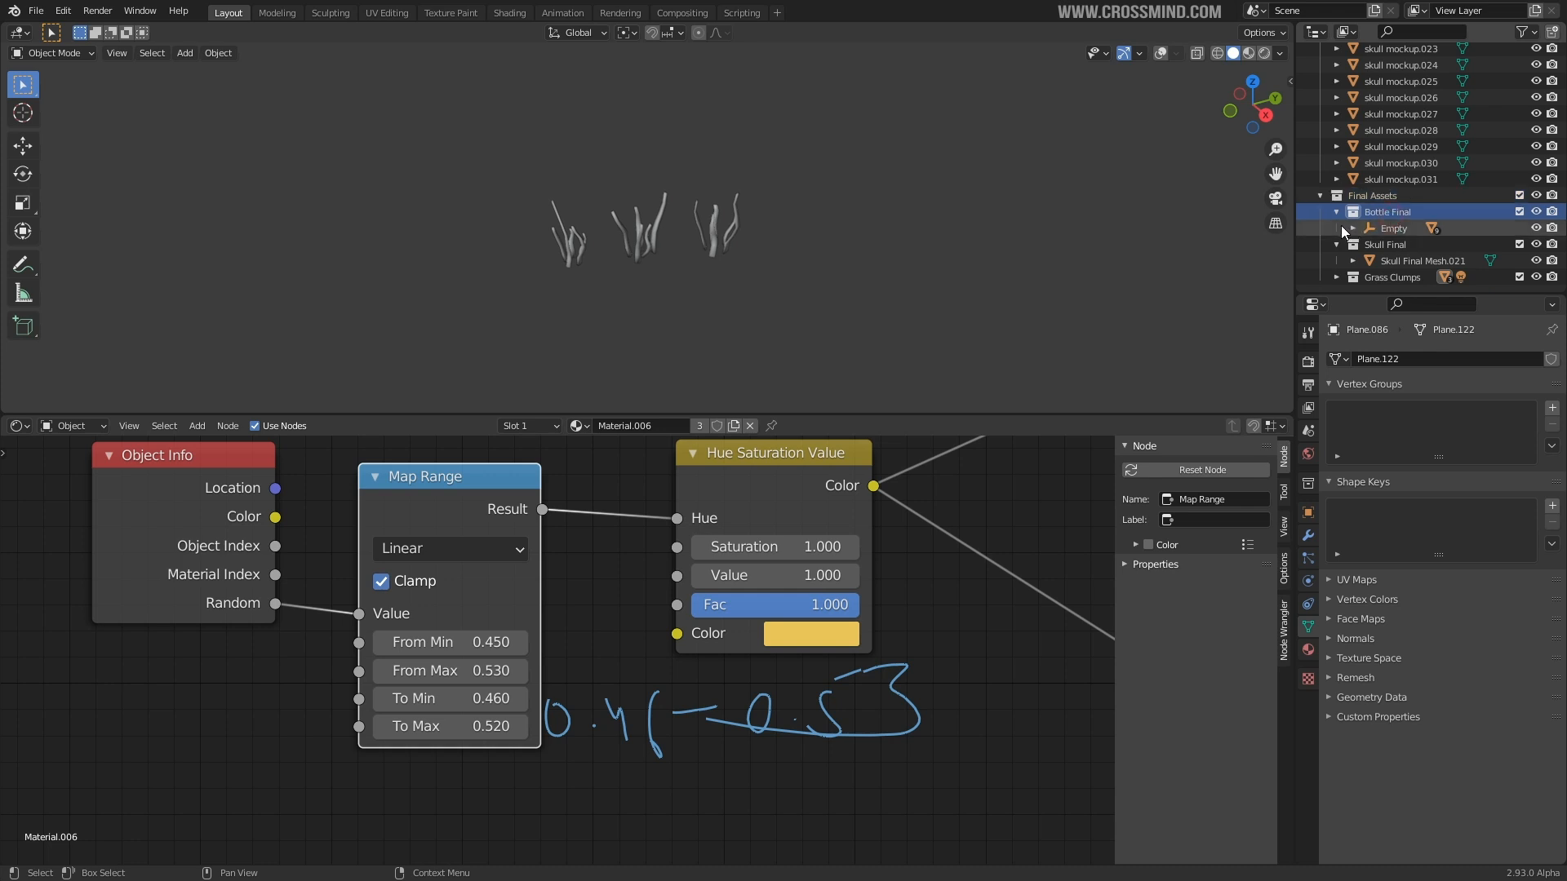
left_click(1338, 245)
left_click(1389, 276)
- Select the rock 1 mockup, enlarge the 3D viewport and examine the rocks in the layout through the camera and around it
scroll(666, 167, "up", 7)
scroll(666, 167, "down", 12)
middle_click_drag(681, 243, 845, 199)
left_click(749, 130)
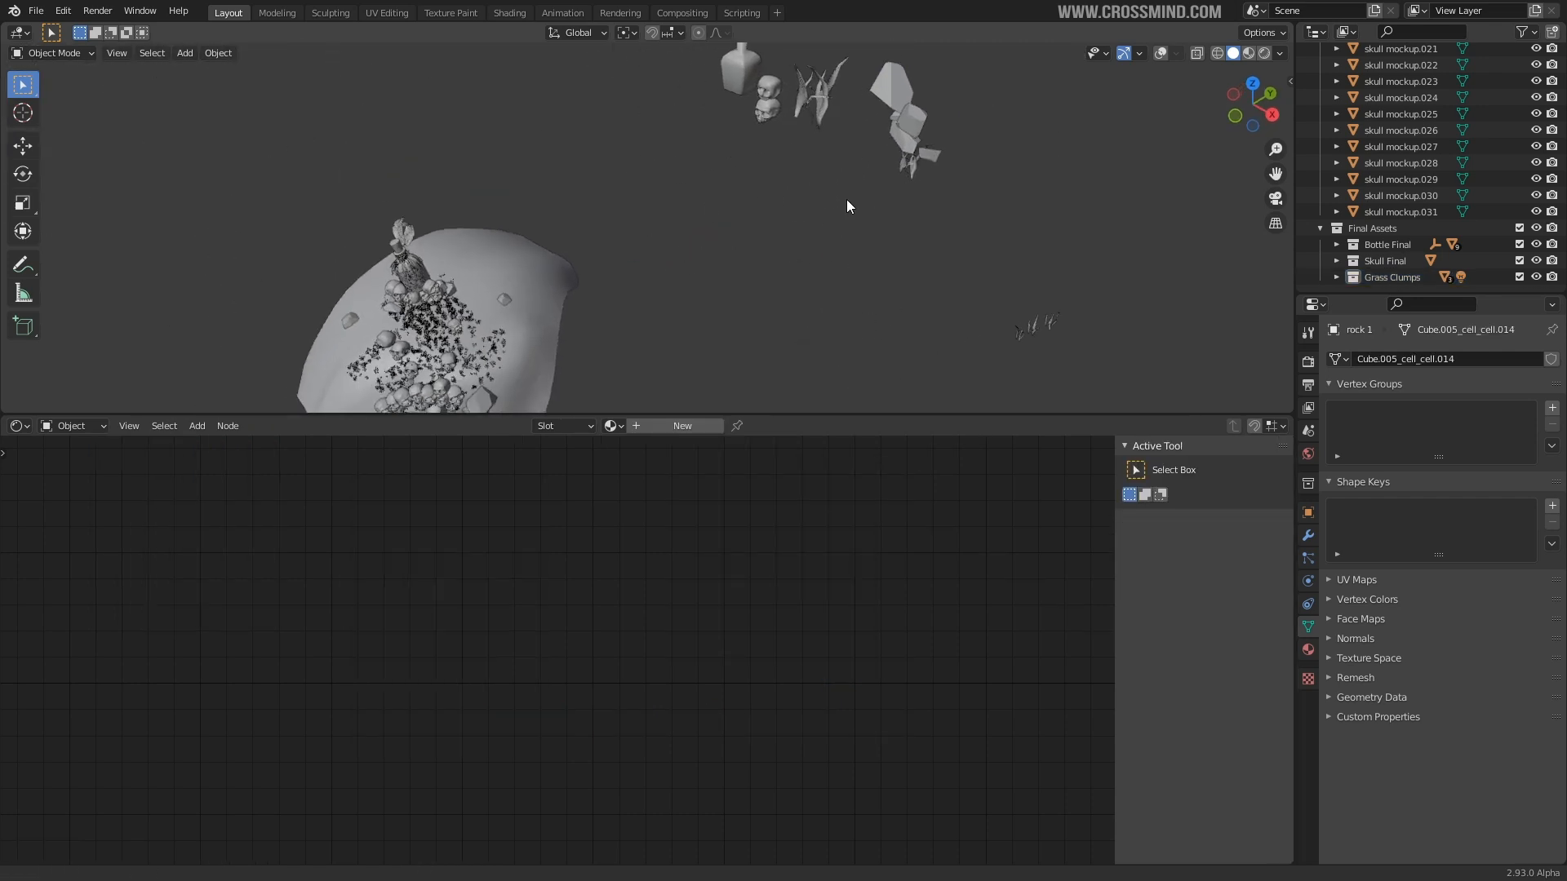
key("KP_0")
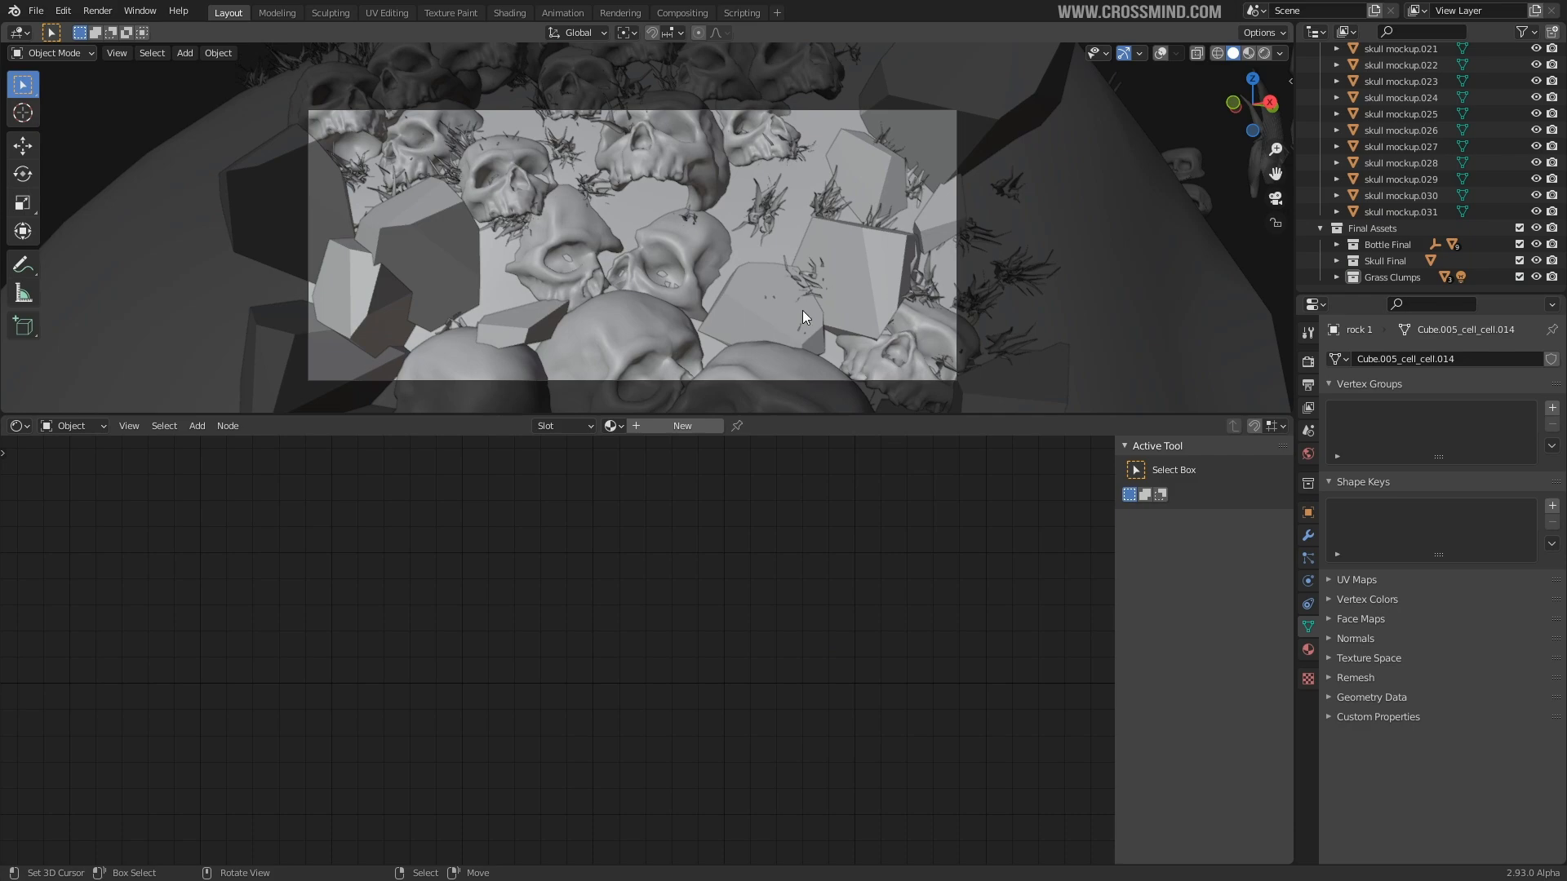
left_click_drag(776, 416, 735, 615)
scroll(928, 447, "up", 3)
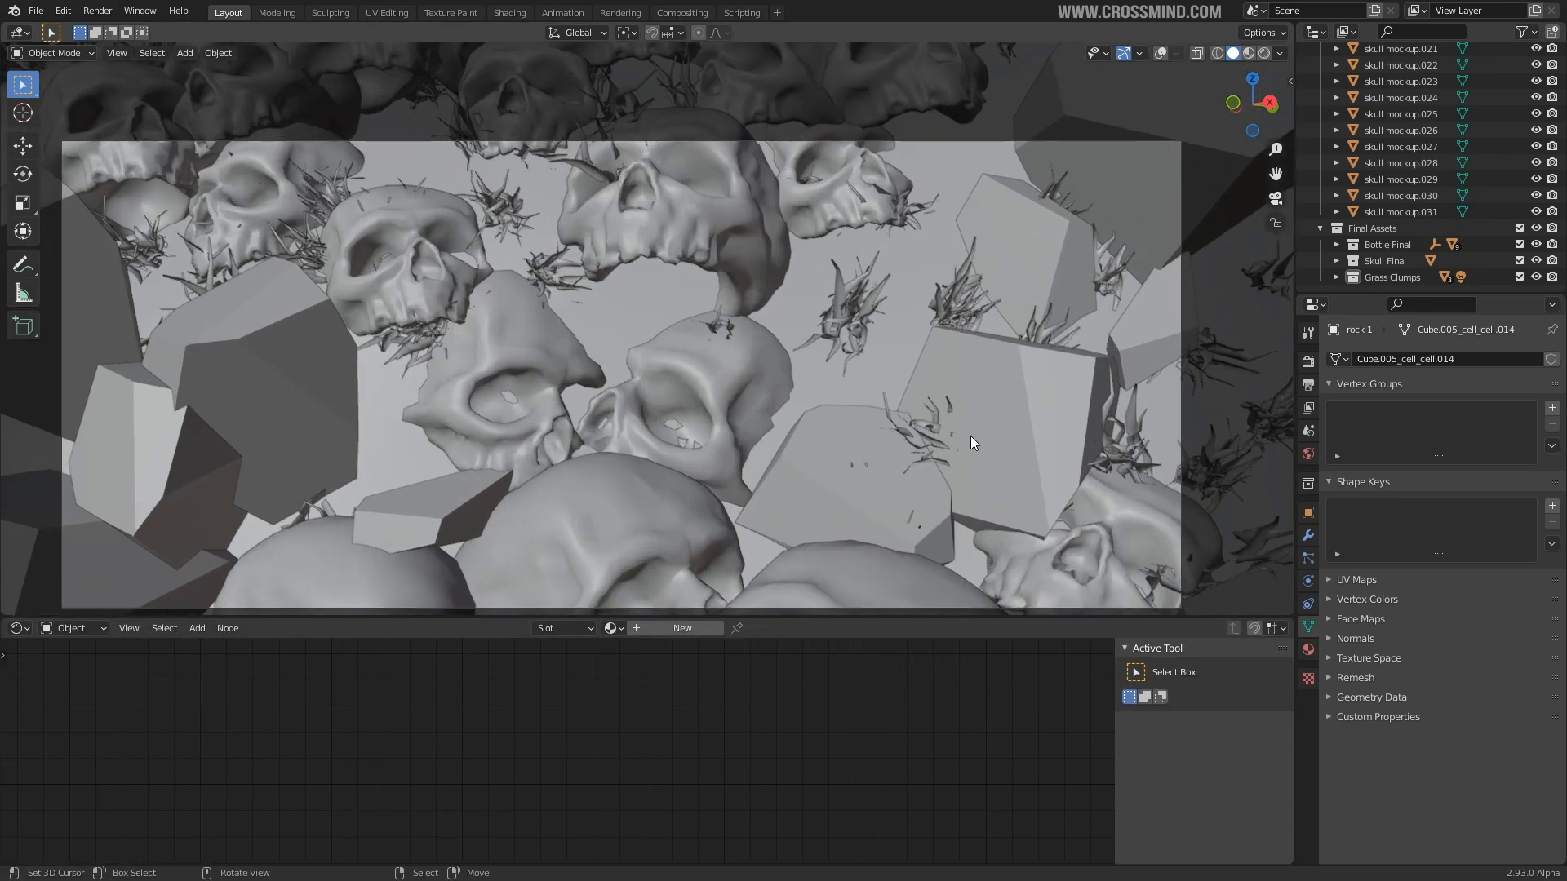
middle_click_drag(1025, 355, 820, 292)
scroll(976, 212, "down", 2)
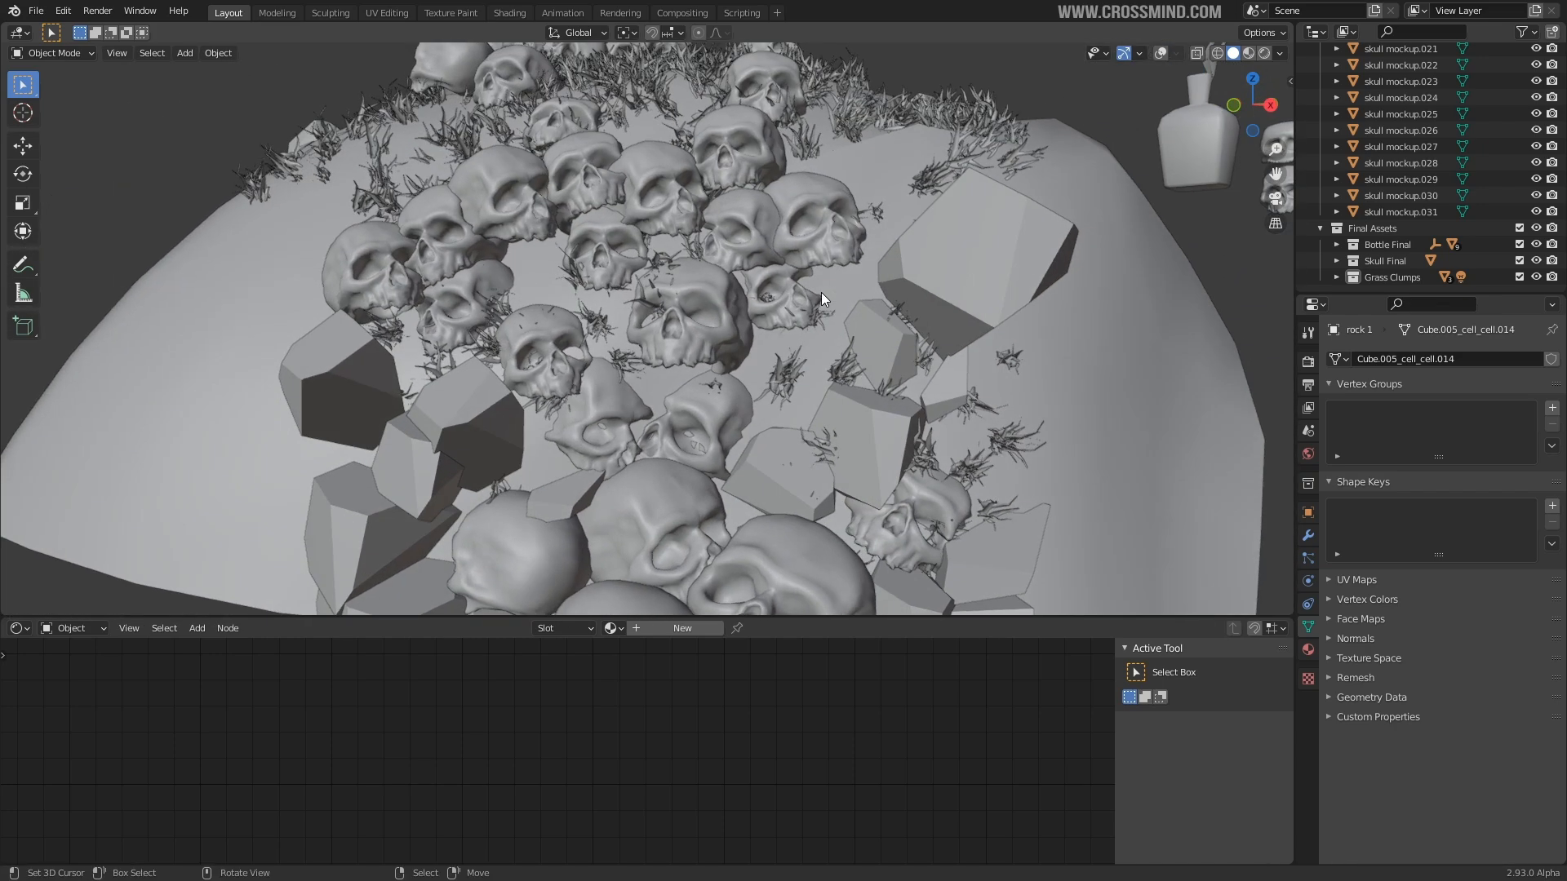
- Show the viewport overlays and place the 3D cursor on the empty ground in front of the grass clumps
scroll(821, 292, "down", 6)
middle_click_drag(1069, 370, 691, 355, "shift")
scroll(570, 303, "up", 3)
scroll(673, 311, "up", 1)
left_click(1160, 54)
left_click(769, 254)
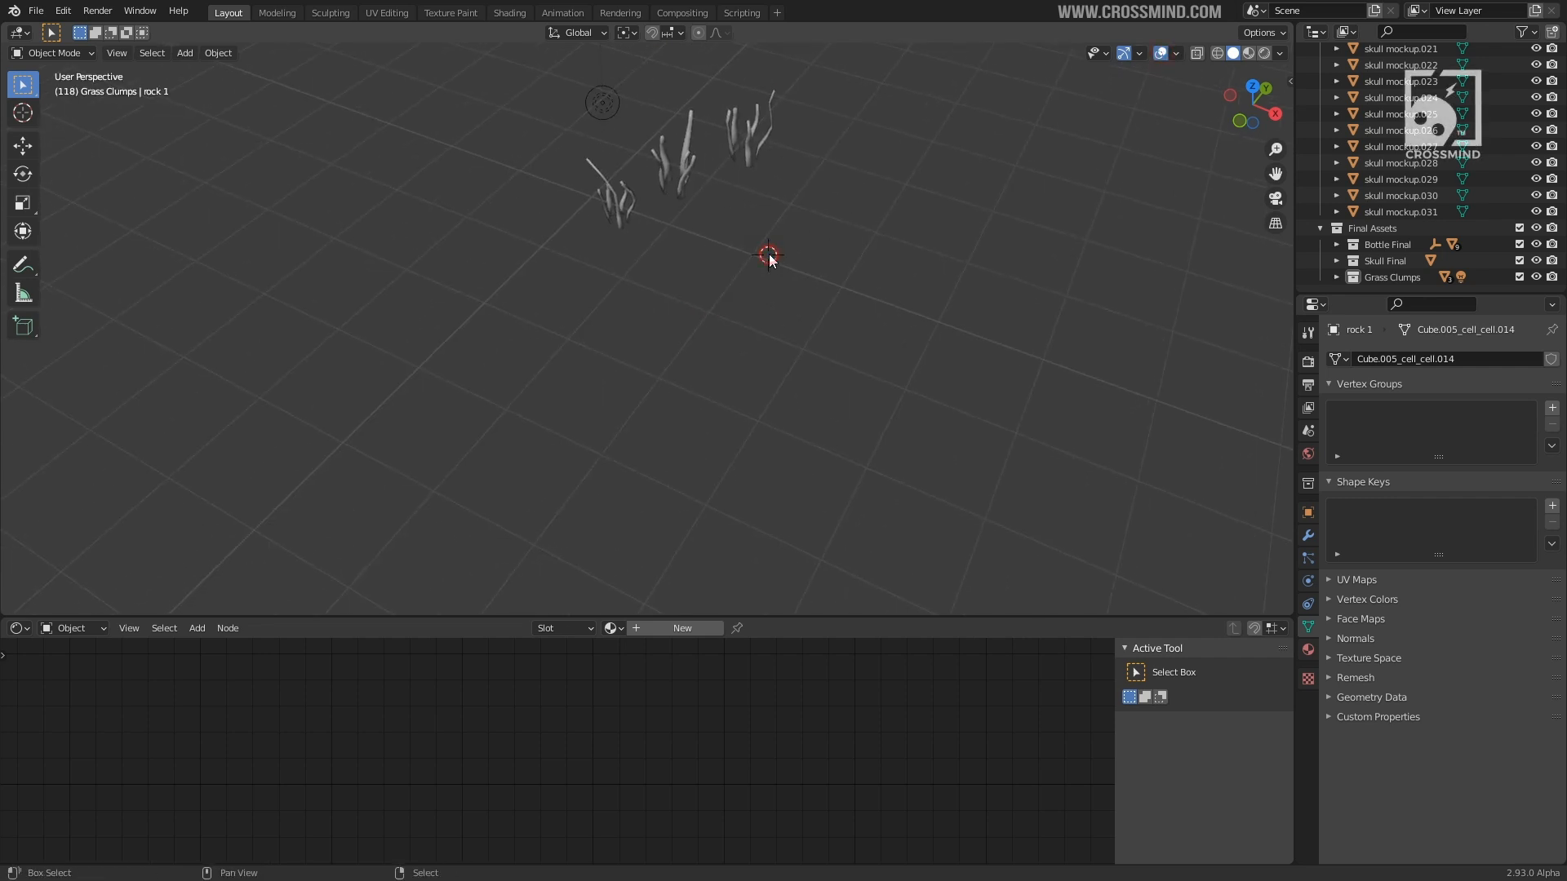
- Add a cube at the 3D cursor and move it away to a clear spot in front of the grass clumps
key("shift+a")
mouse_move(779, 255)
left_click(857, 272)
key("g")
left_click(874, 462)
middle_click_drag(854, 393, 834, 372)
scroll(833, 372, "up", 3)
- Bevel all the cube's edges with 10 segments and a width of about 0.919 m to round it into a ball
key("Tab")
key("ctrl+b")
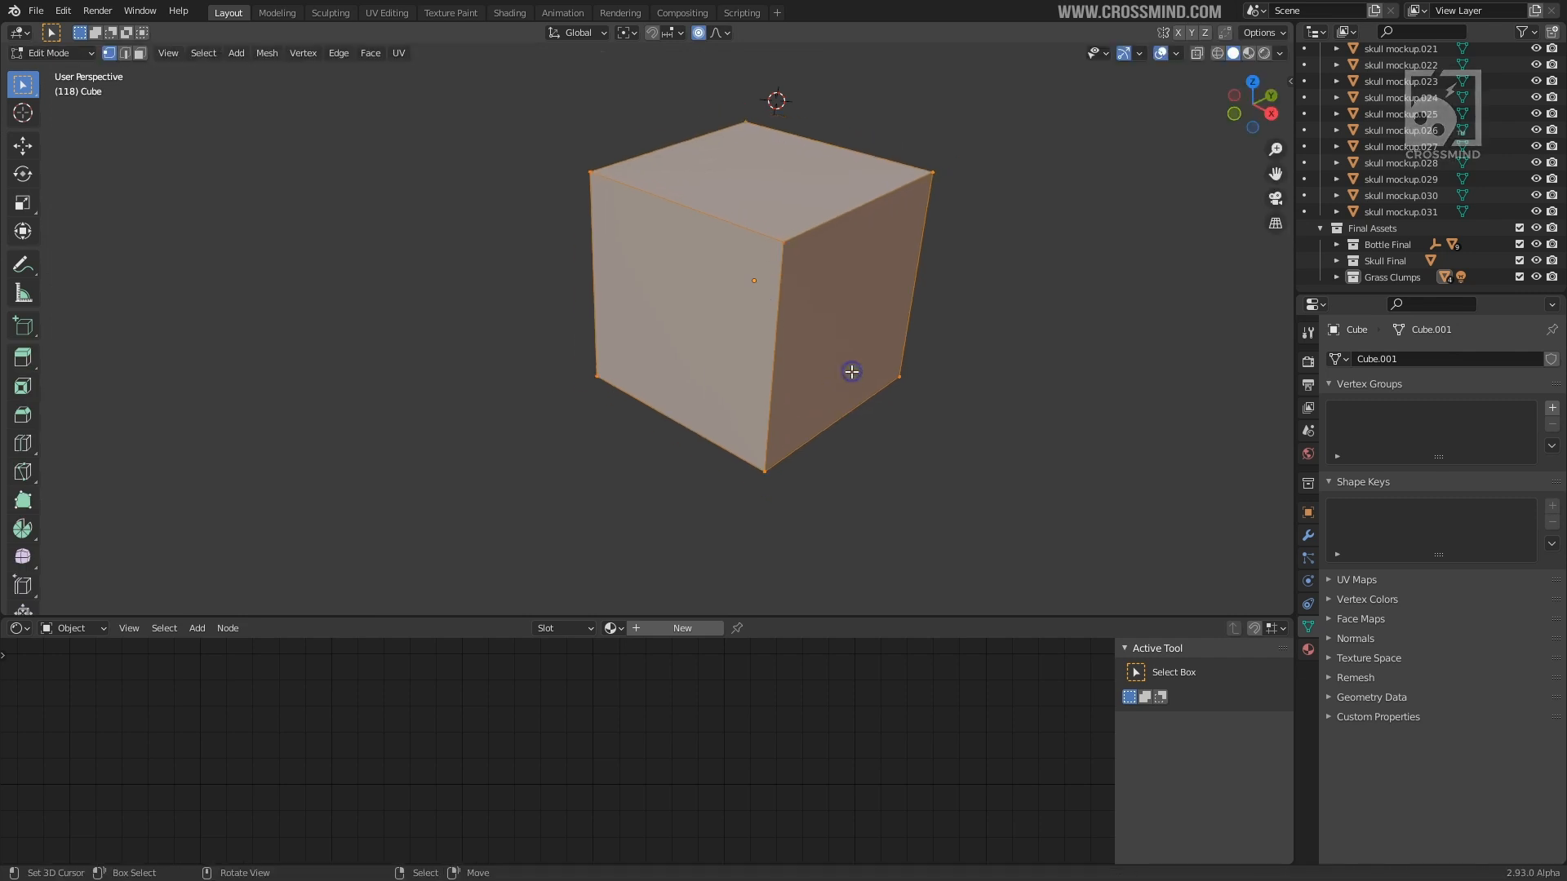
scroll(937, 371, "up", 8)
scroll(959, 375, "up", 1)
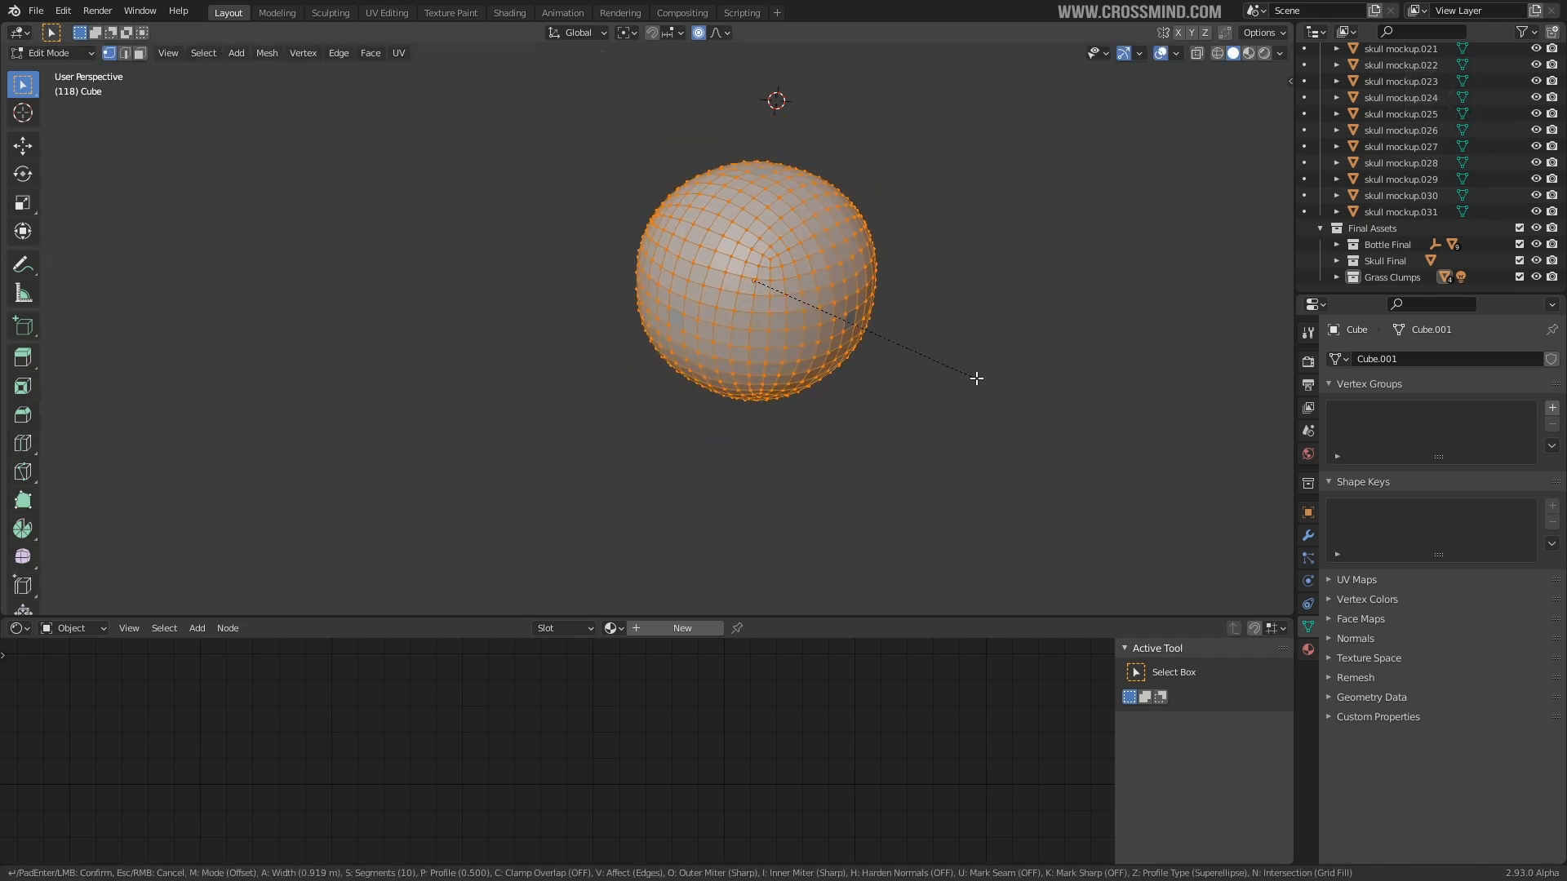
left_click(975, 378)
middle_click_drag(955, 363, 805, 386)
key("Tab")
- Move the rounded cube to a new collection named Stones final and nest that collection under Final Assets
key("m")
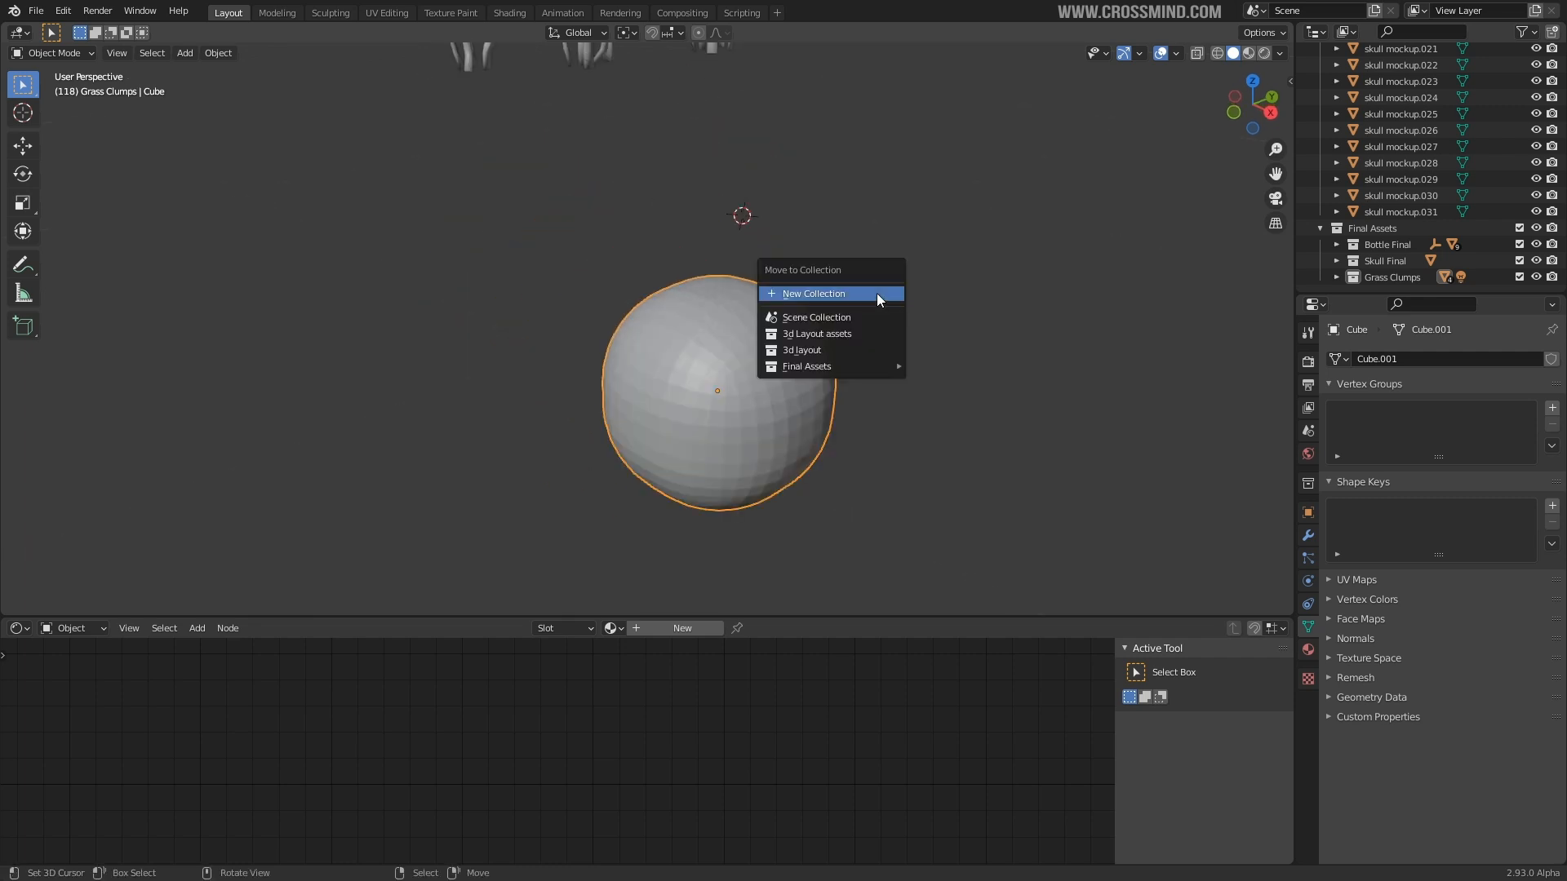
left_click(877, 295)
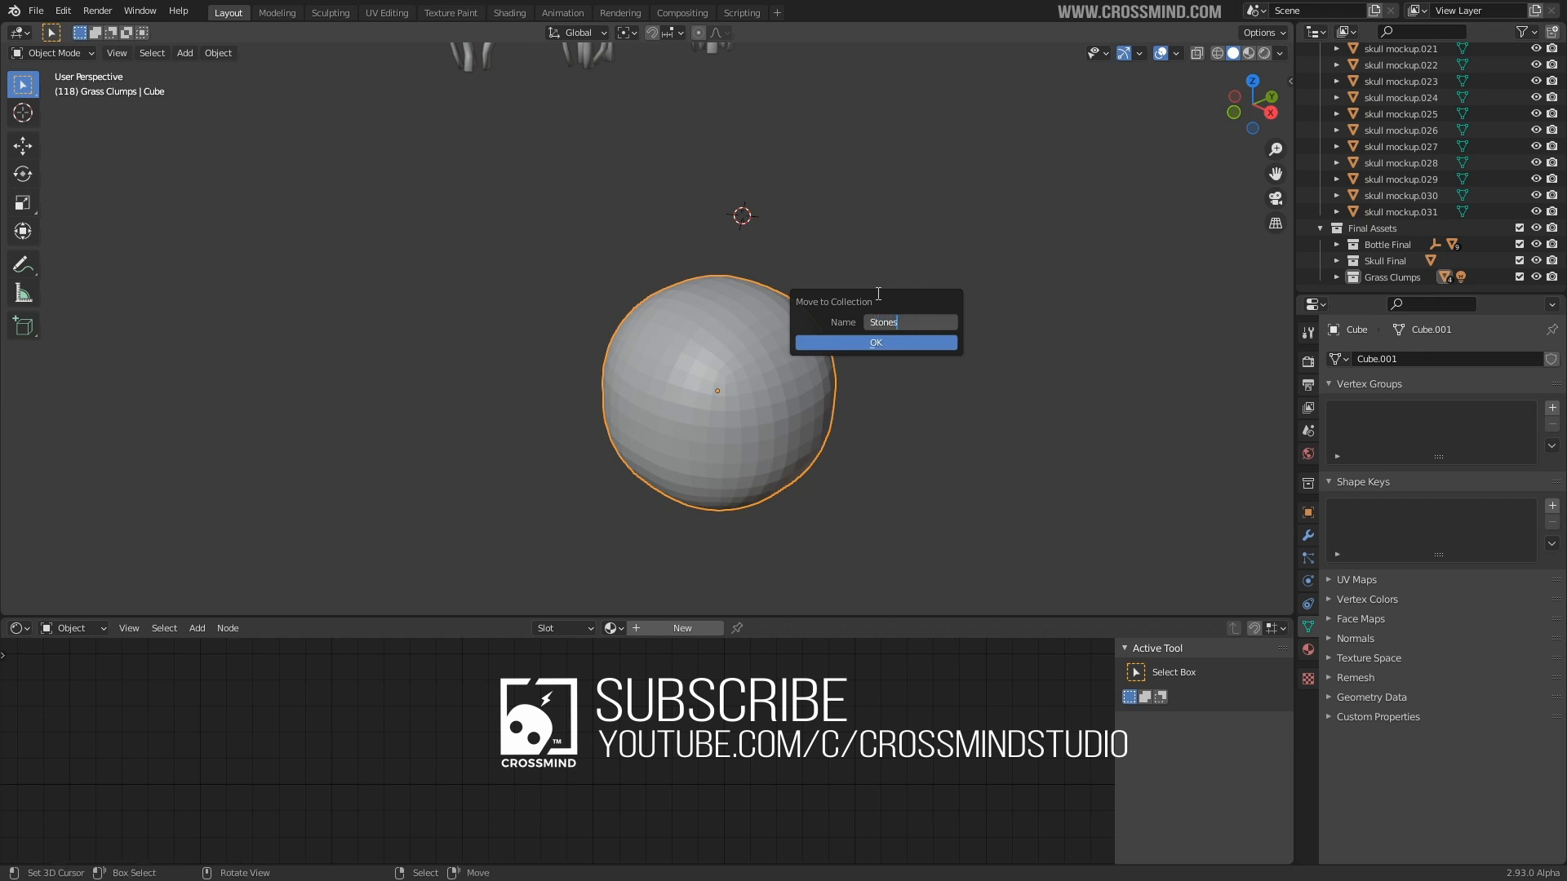
key("Return")
left_click_drag(1368, 263, 1377, 198)
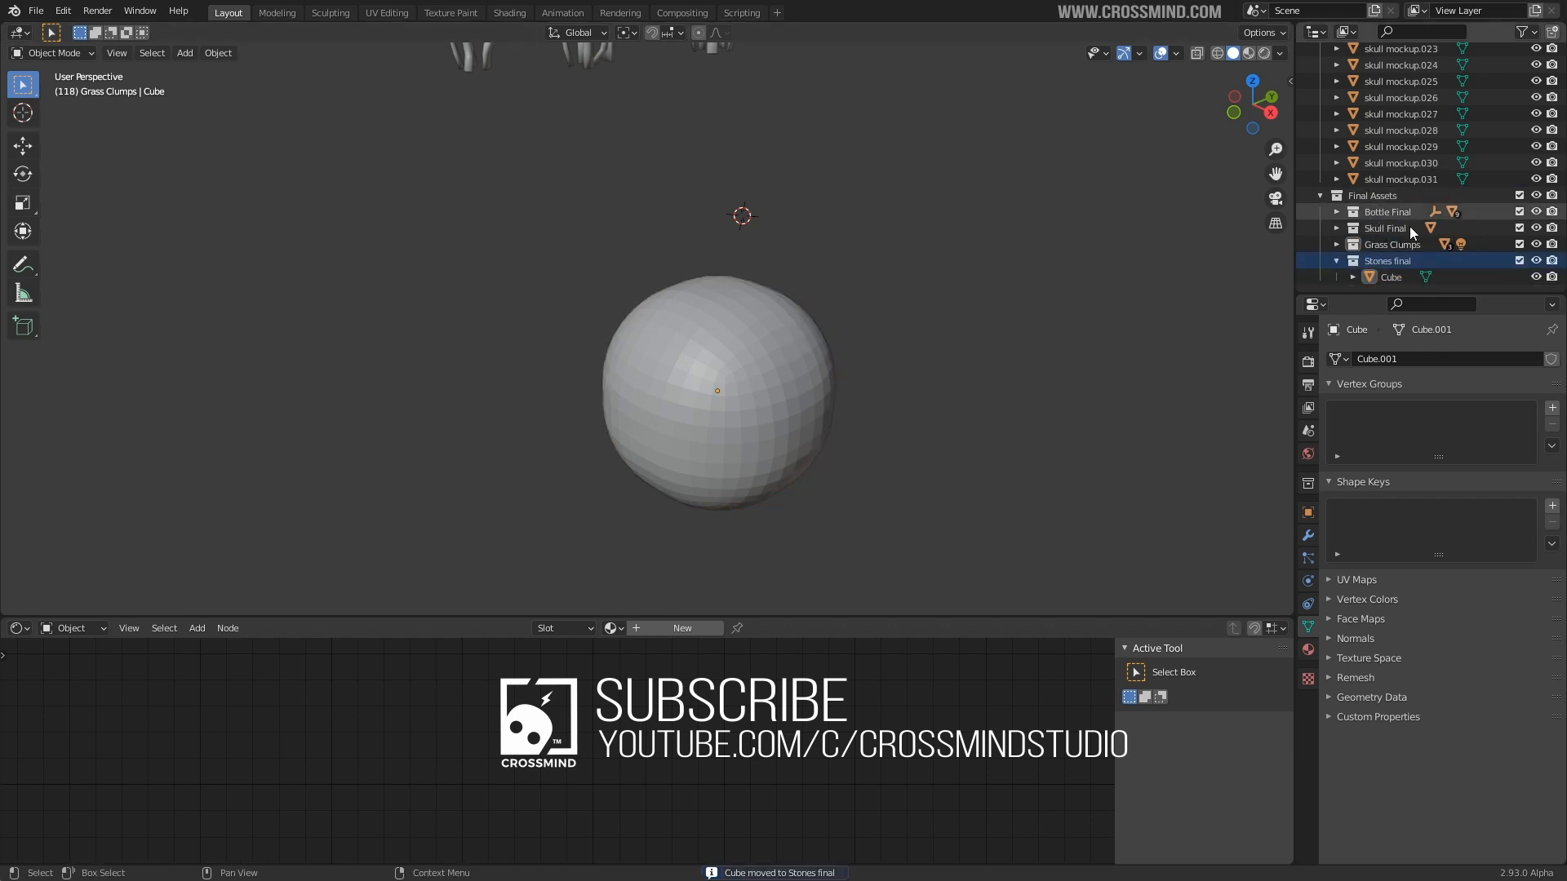
- Rename the rounded cube as Stone and shade it smooth
left_click(1391, 278)
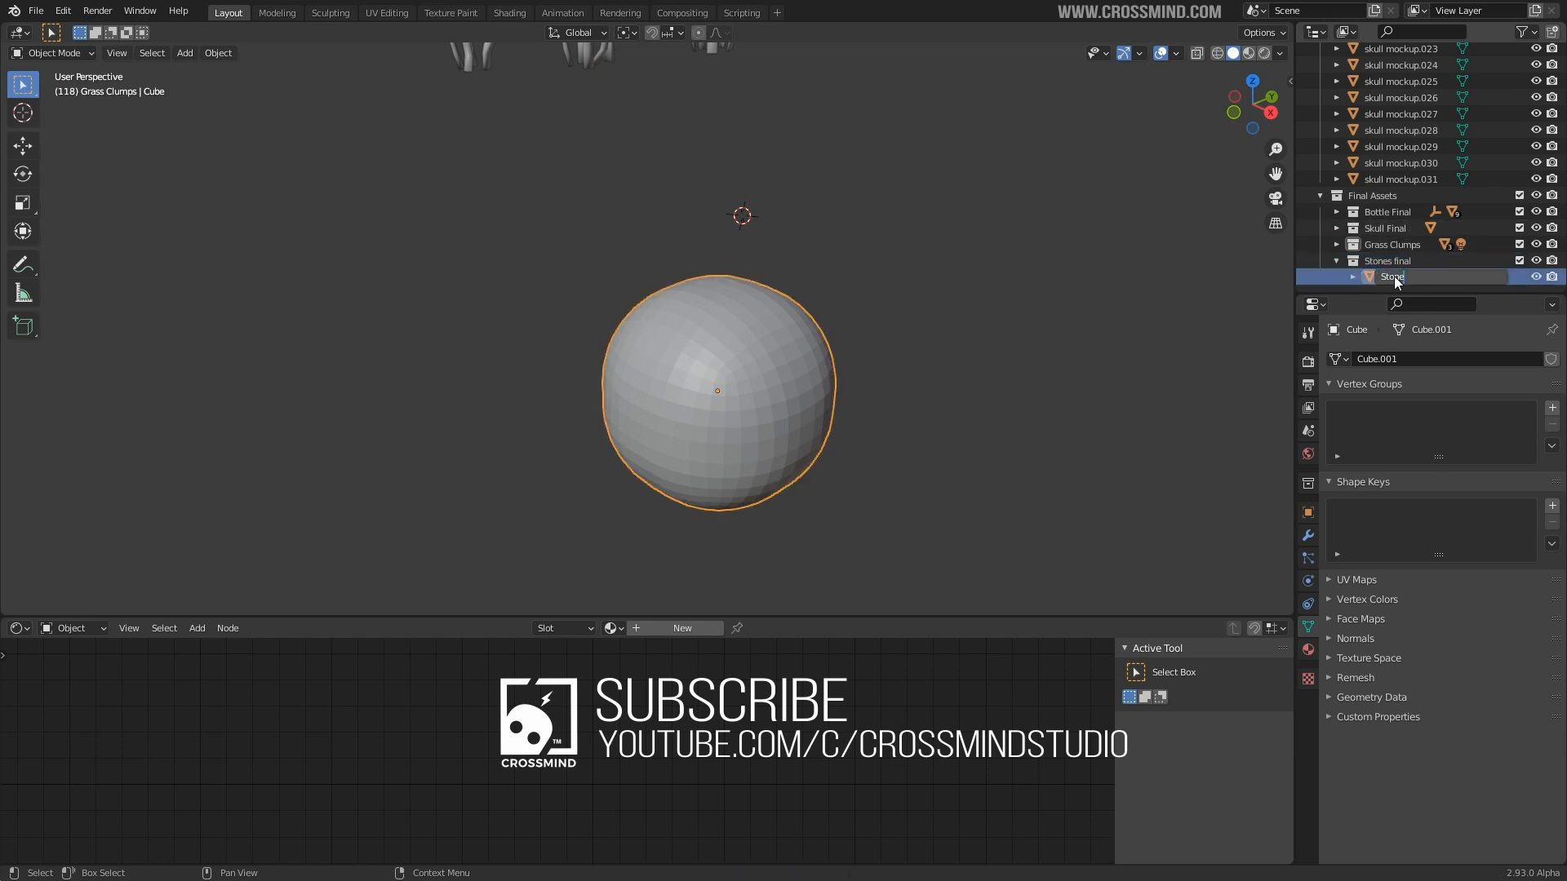
key("Return")
middle_click_drag(817, 412, 765, 321, "shift")
right_click(763, 321)
left_click(762, 321)
- Add a Displace modifier to the stone
middle_click_drag(886, 336, 873, 336)
left_click(1308, 535)
left_click(1434, 360)
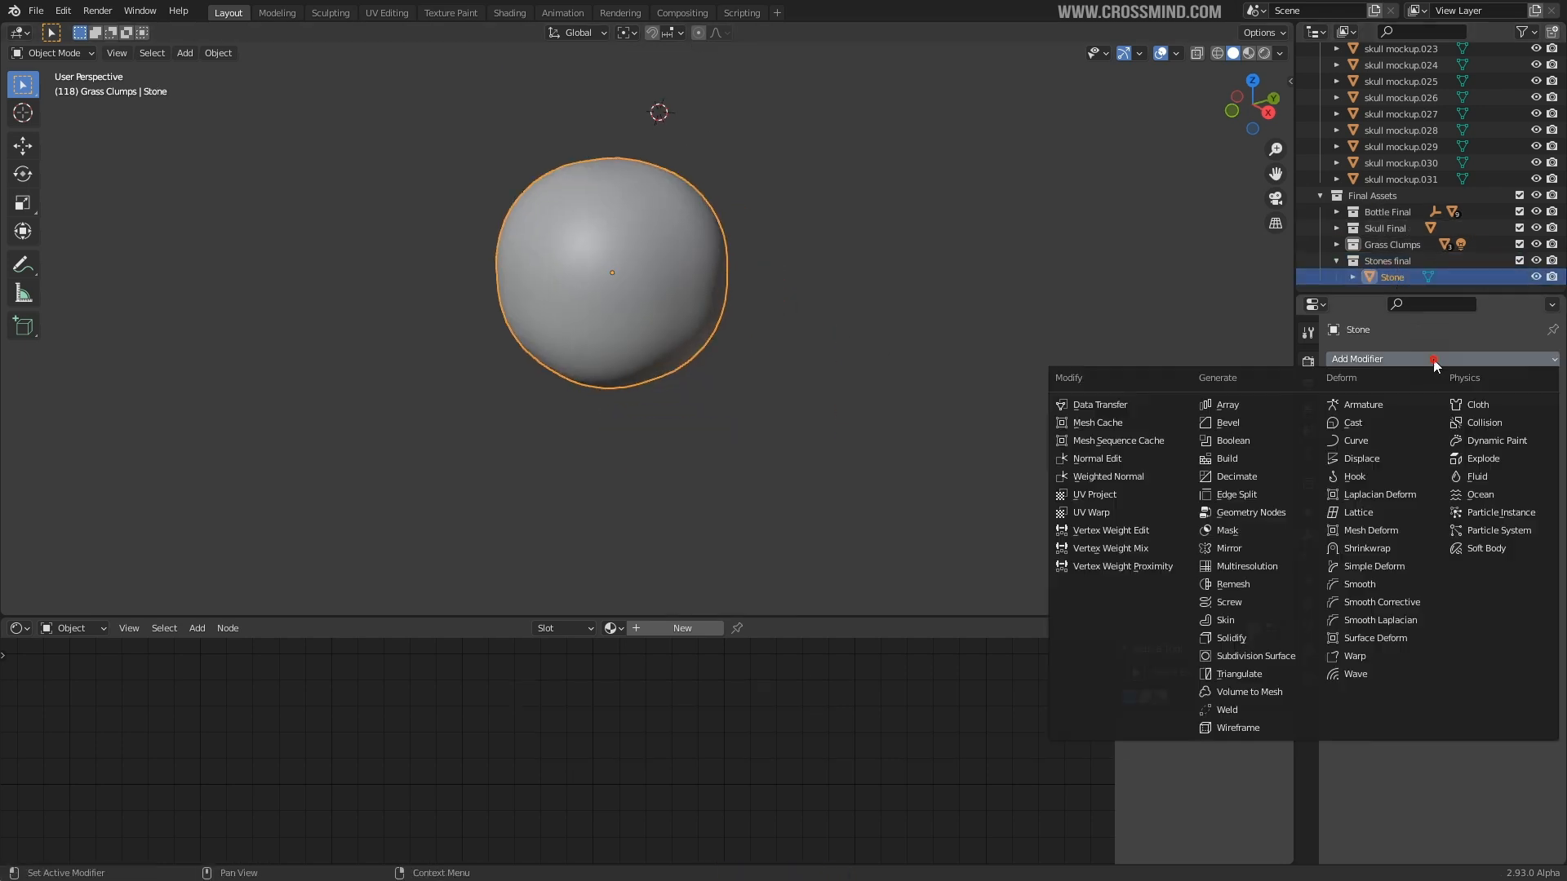
left_click(1379, 457)
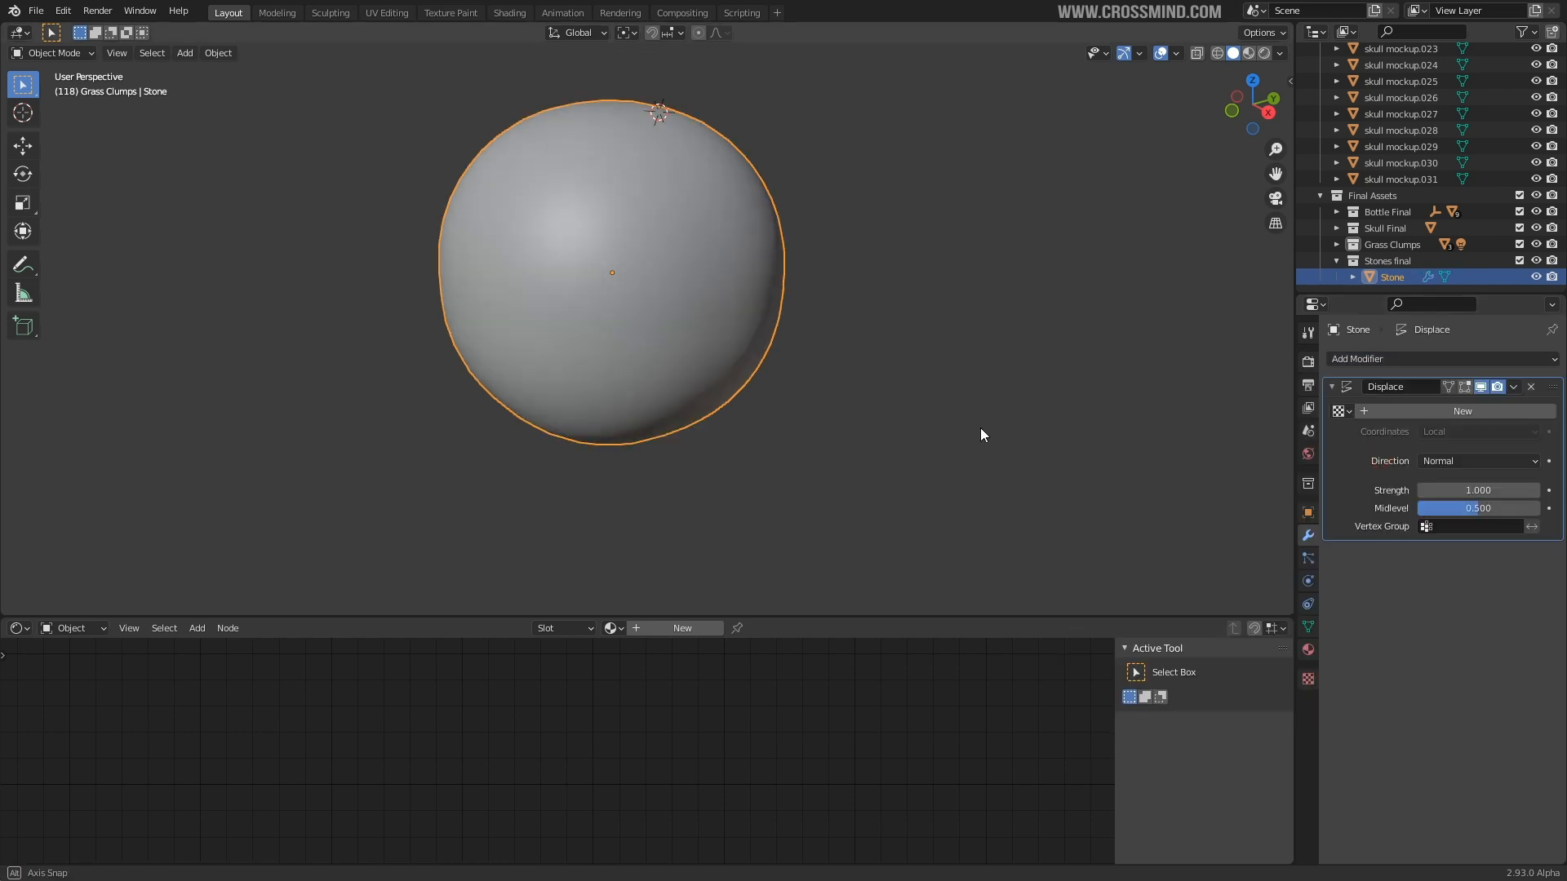
- Add a Plain Axes empty and move it to a clear spot beside the stone
middle_click_drag(982, 430, 930, 319)
key("shift+a")
mouse_move(865, 479)
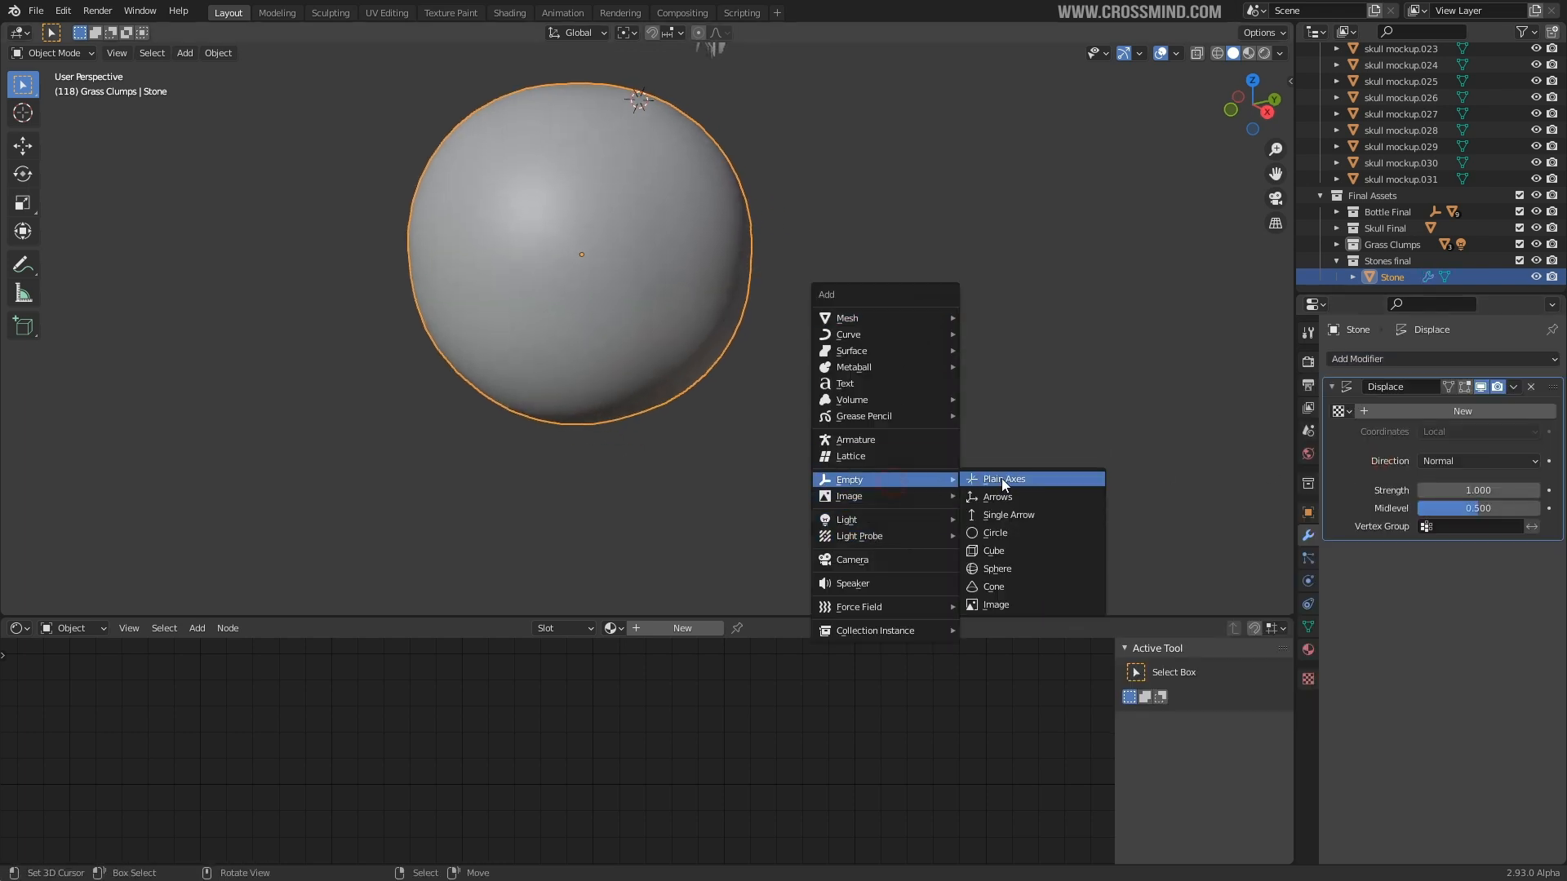
left_click(1005, 481)
left_click(1180, 52)
middle_click_drag(849, 198, 859, 211)
key("g")
left_click(1031, 330)
- Give the stone's Displace modifier a new Voronoi texture with a size of 1.29
left_click(687, 351)
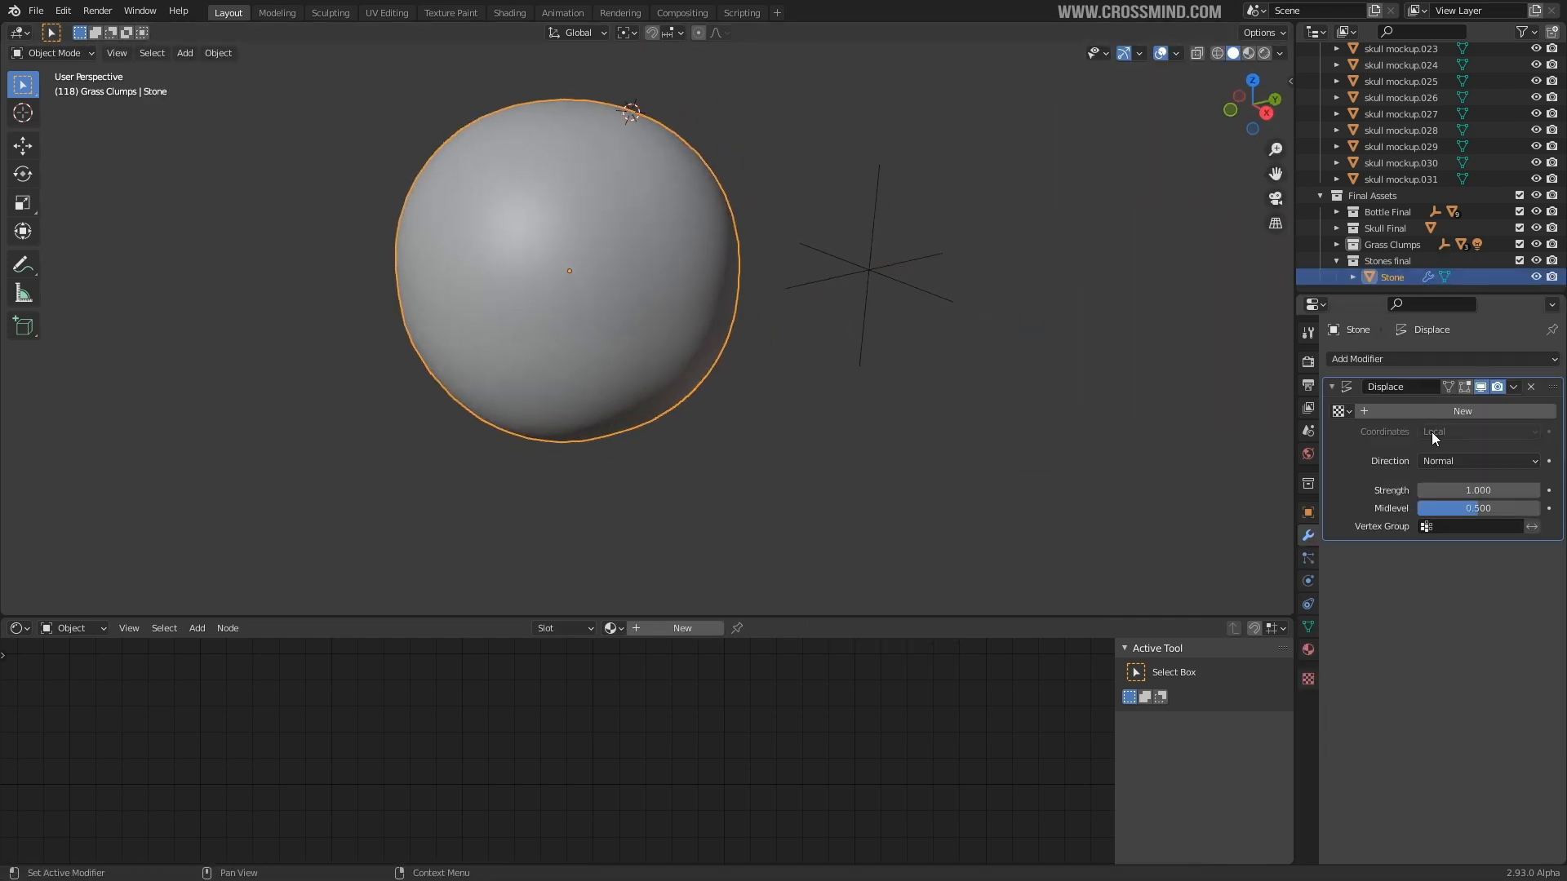
left_click(1443, 409)
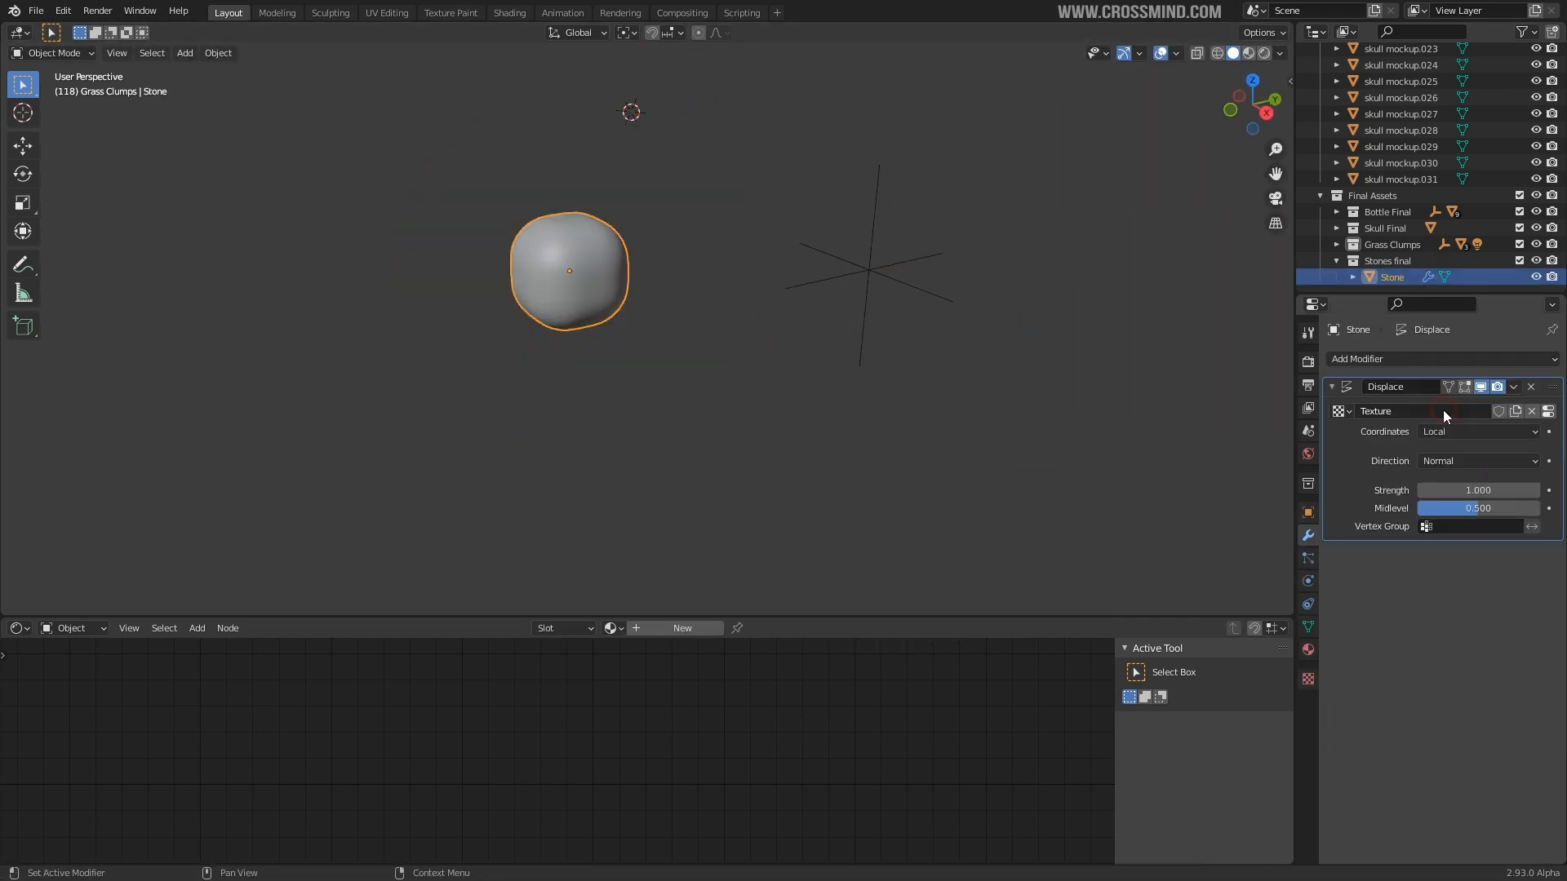
left_click(1547, 411)
left_click(1489, 408)
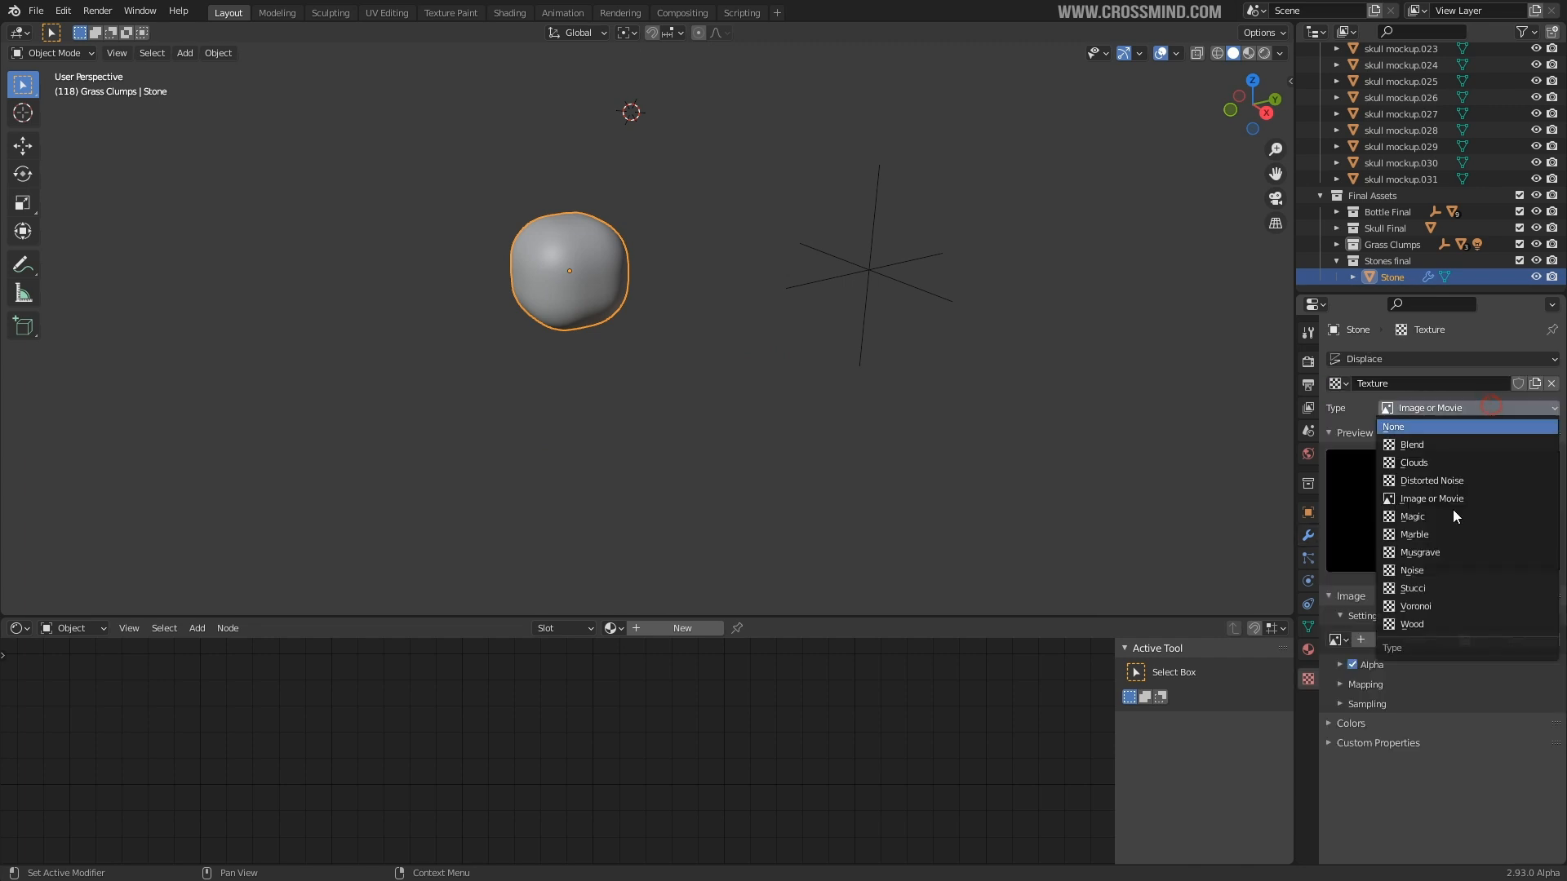
left_click(1432, 605)
scroll(1456, 620, "down", 1)
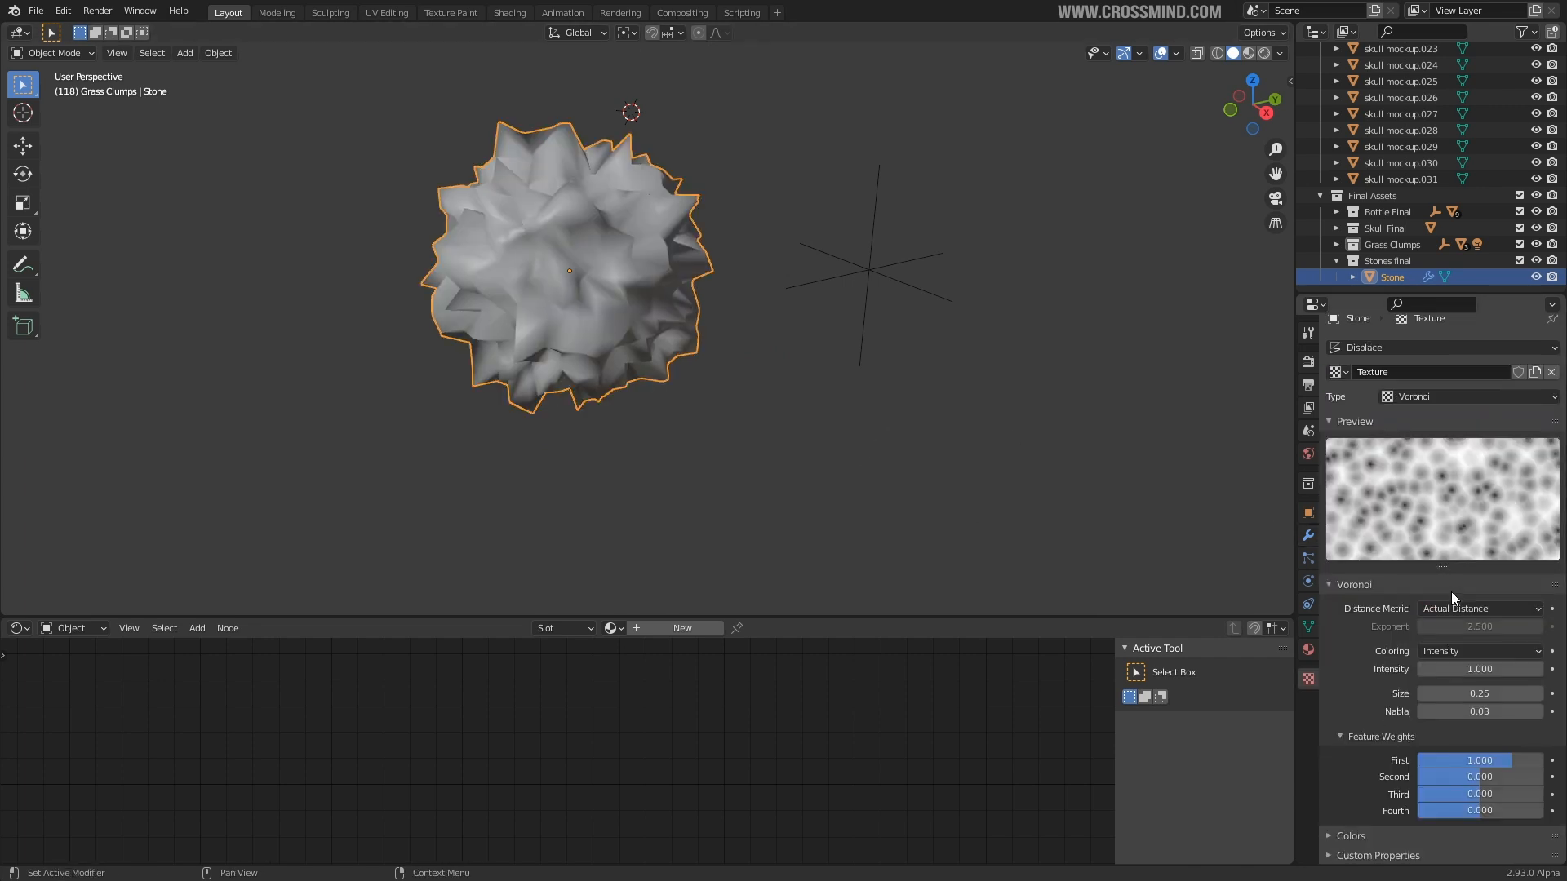
left_click_drag(1450, 693, 1520, 692)
middle_click_drag(931, 516, 921, 504)
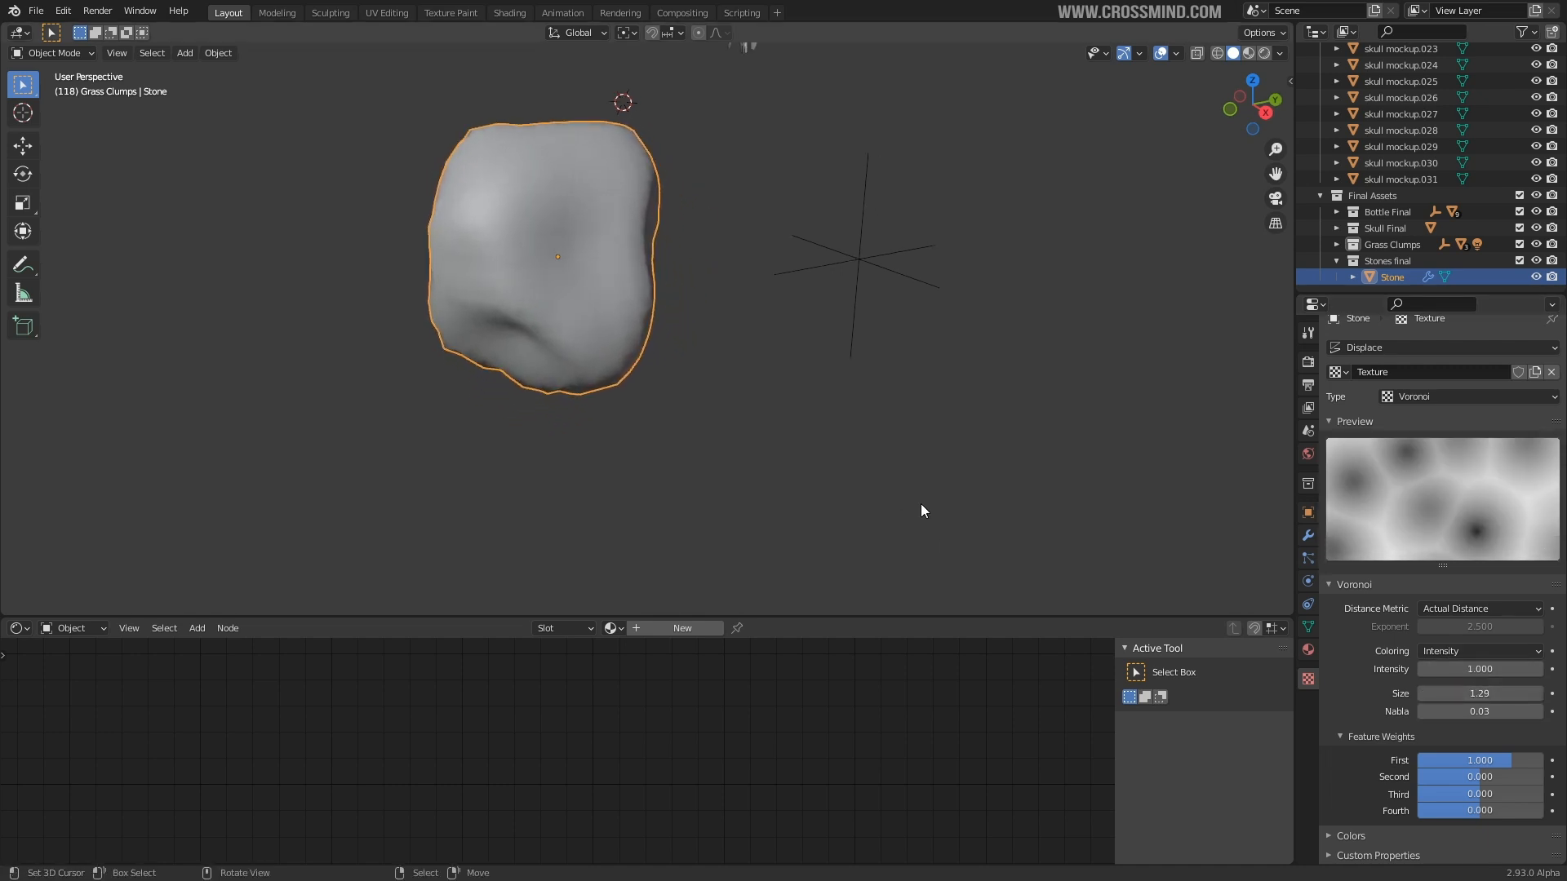
- Set the Displace texture coordinates to Object and use the Plain Axes empty as the reference object
left_click(1309, 537)
left_click(1453, 437)
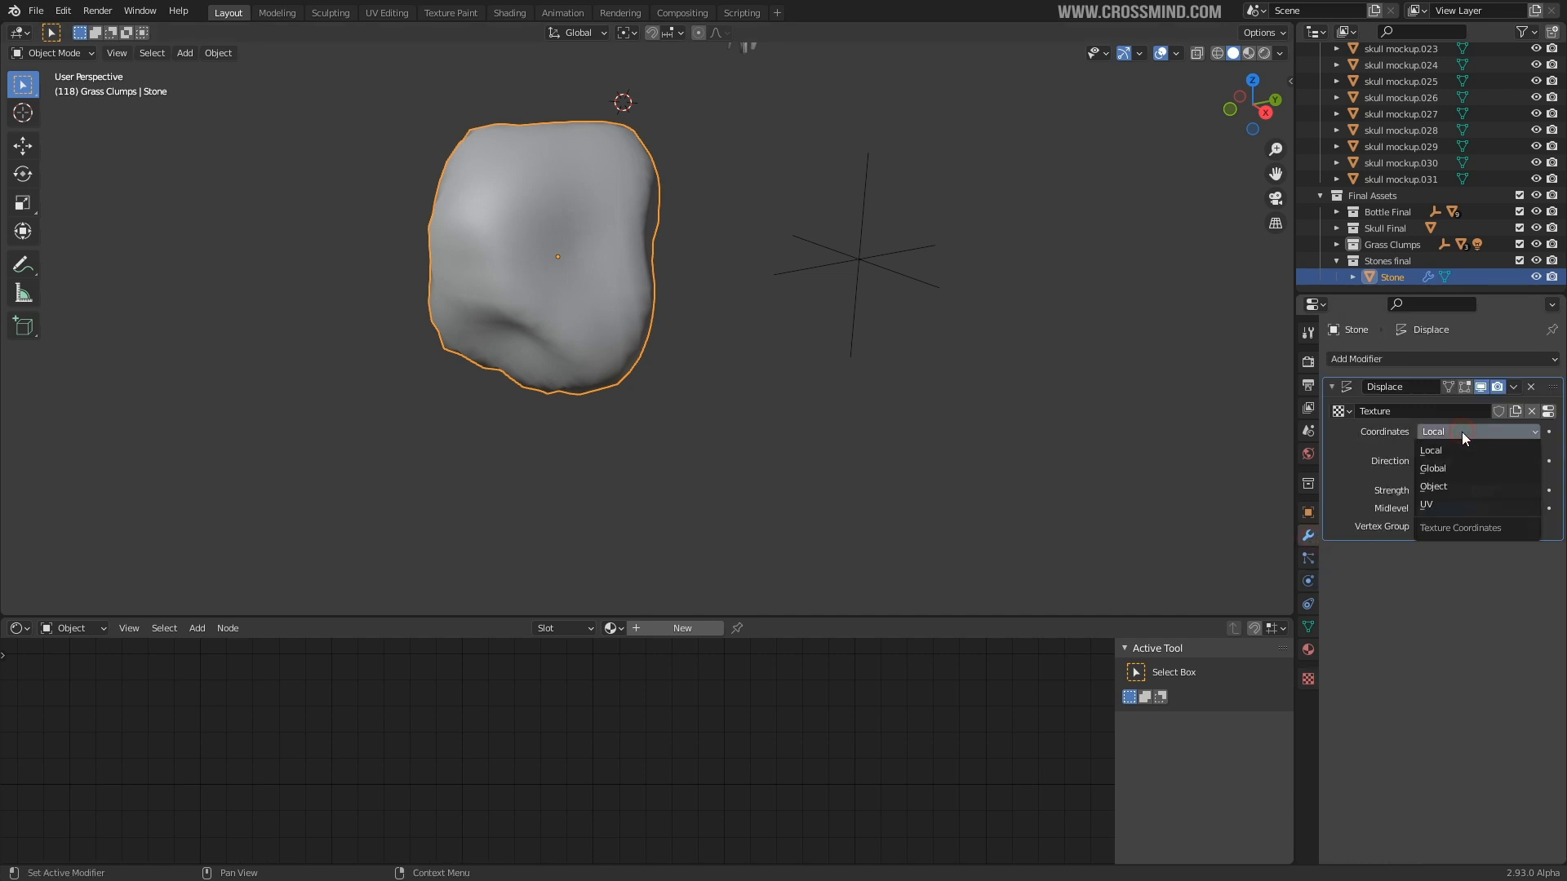
left_click(1446, 487)
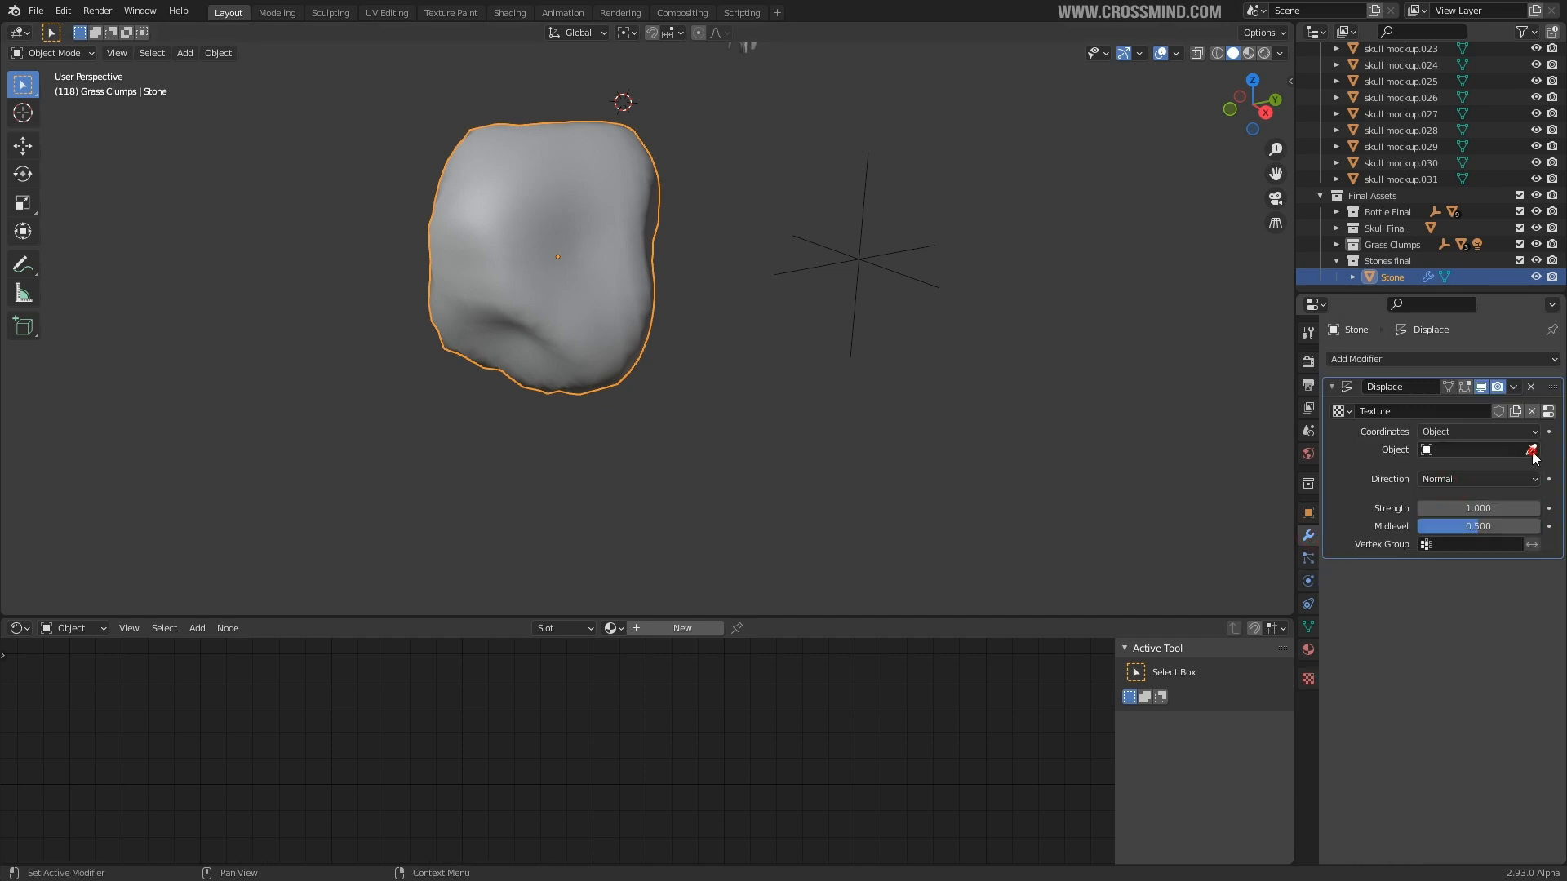
left_click(866, 255)
- Scale the empty to about 1.6 and rotate it to about 28°, -32.9°, 5.26° to reshape the stone
left_click(863, 263)
key("s")
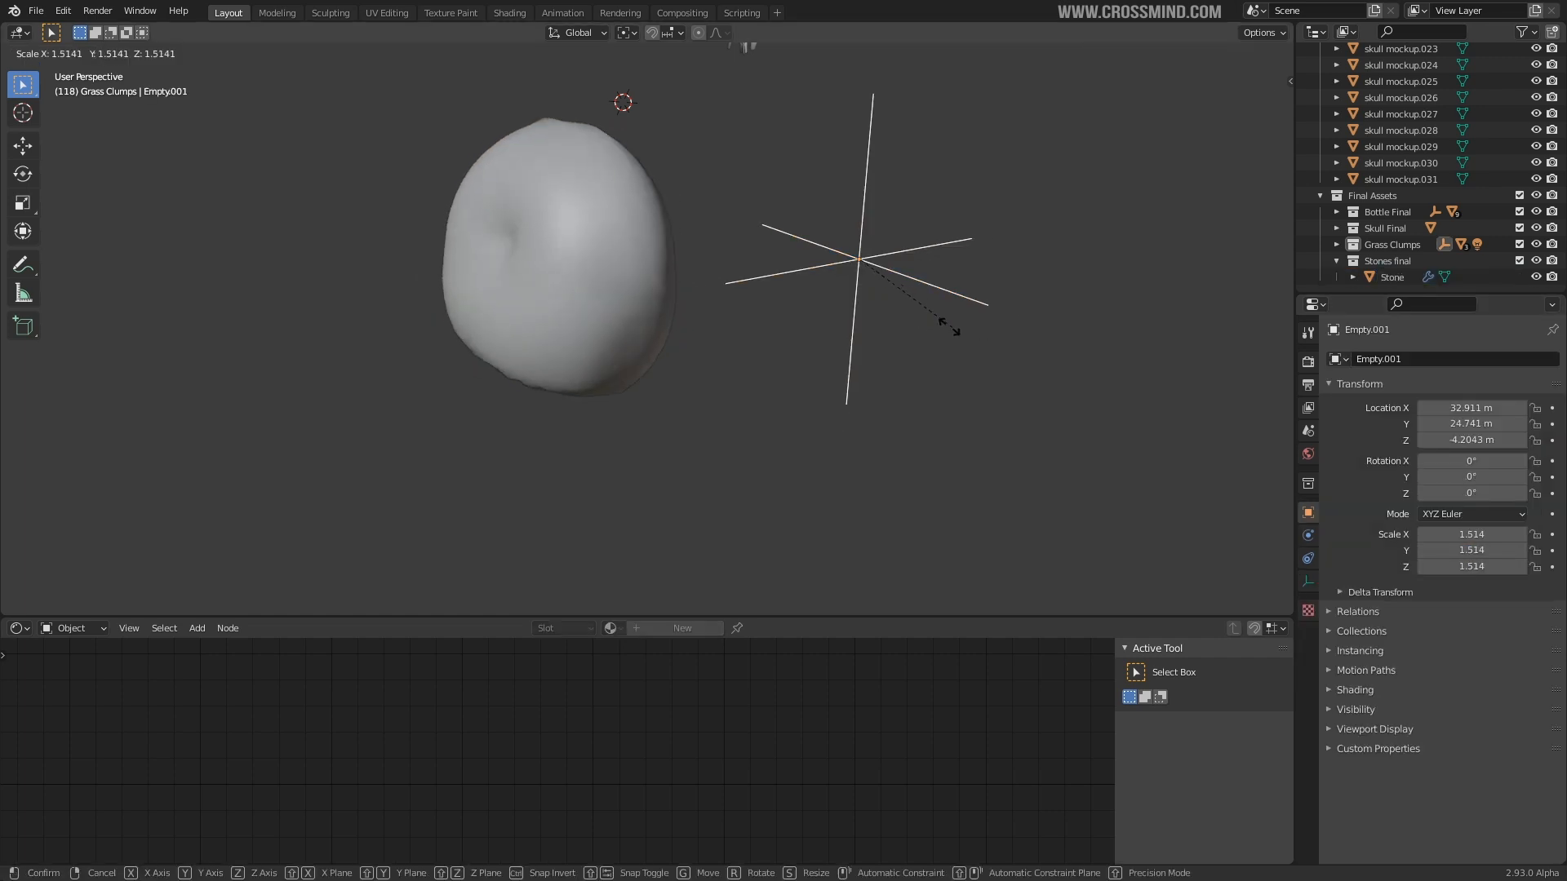
left_click(953, 328)
middle_click_drag(583, 355, 709, 292)
right_click(710, 290)
left_click(933, 308)
key("r")
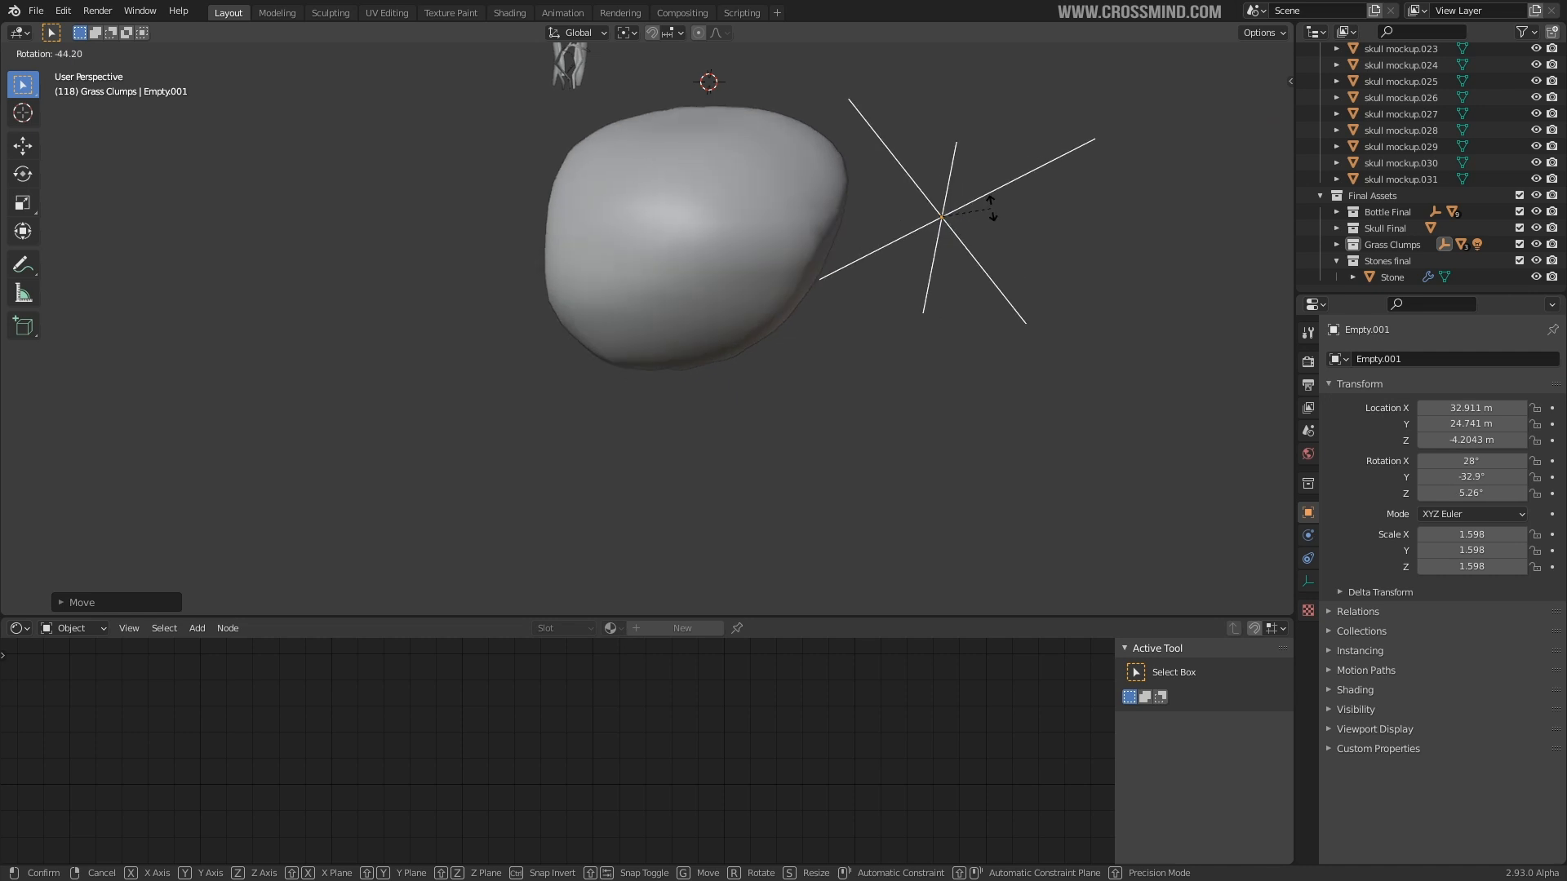
- Duplicate the stone twice around the empty for different shapes, rescaling the second copy
left_click(658, 300)
scroll(608, 310, "down", 3)
key("shift+d")
left_click(941, 321)
key("shift+d")
key("s")
key("g")
left_click(928, 415)
- Add two more stone copies at other spots around the empty, rescaling one and rotating the other
key("shift+d")
left_click(1126, 253)
key("s")
left_click(1155, 267)
middle_click_drag(1006, 277, 1070, 311)
key("shift+d")
left_click(771, 276)
key("r")
left_click(792, 312)
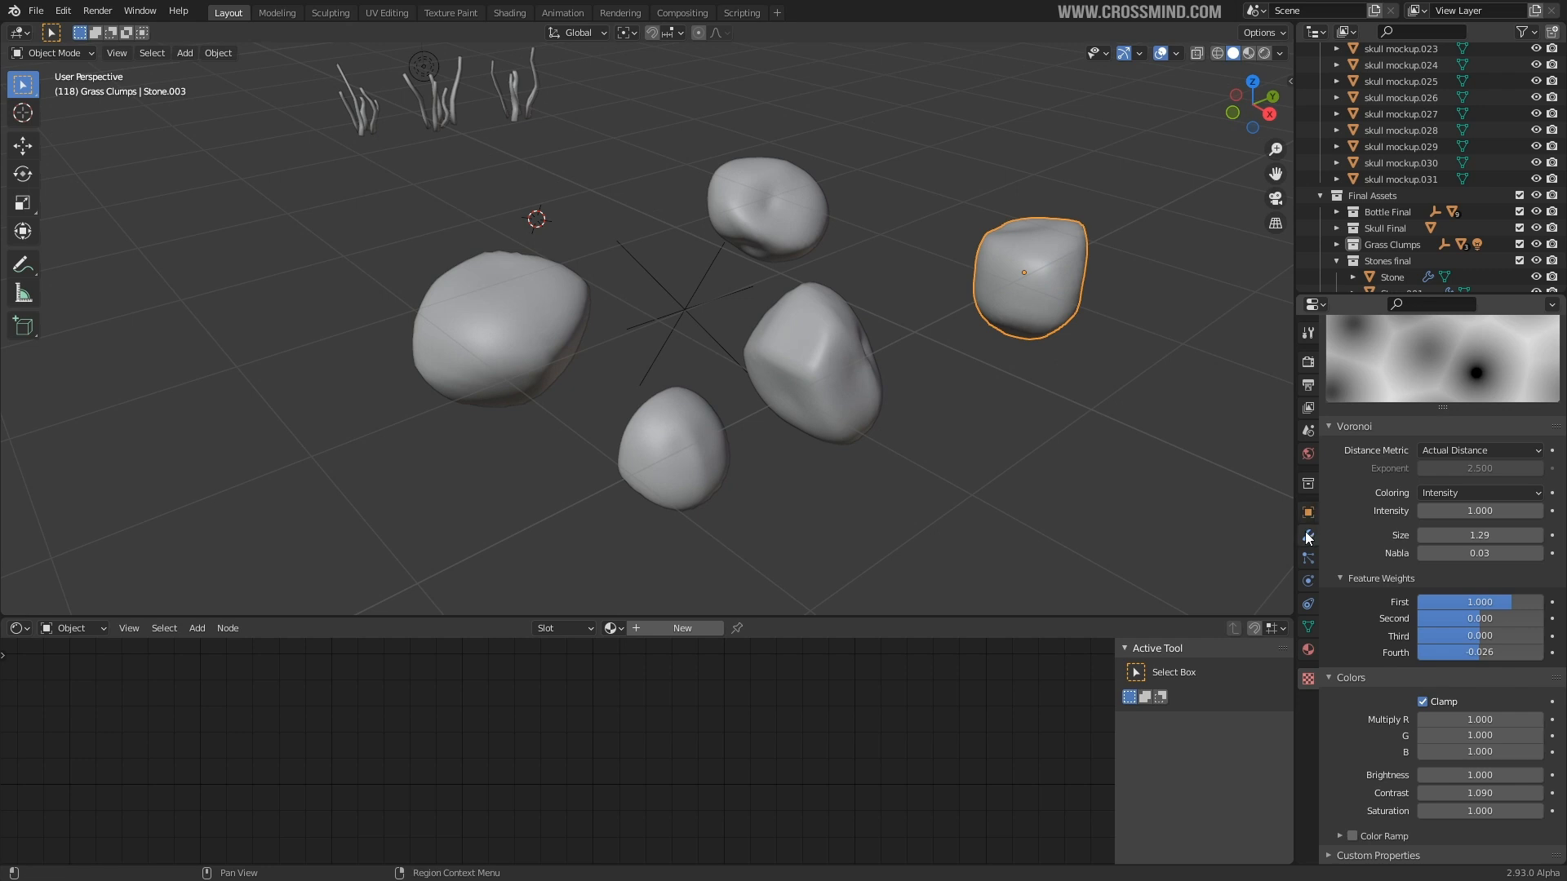
- Apply the Displace modifier on each of the five stones
left_click(1308, 535)
key("ctrl+a")
left_click(845, 362)
key("ctrl+a")
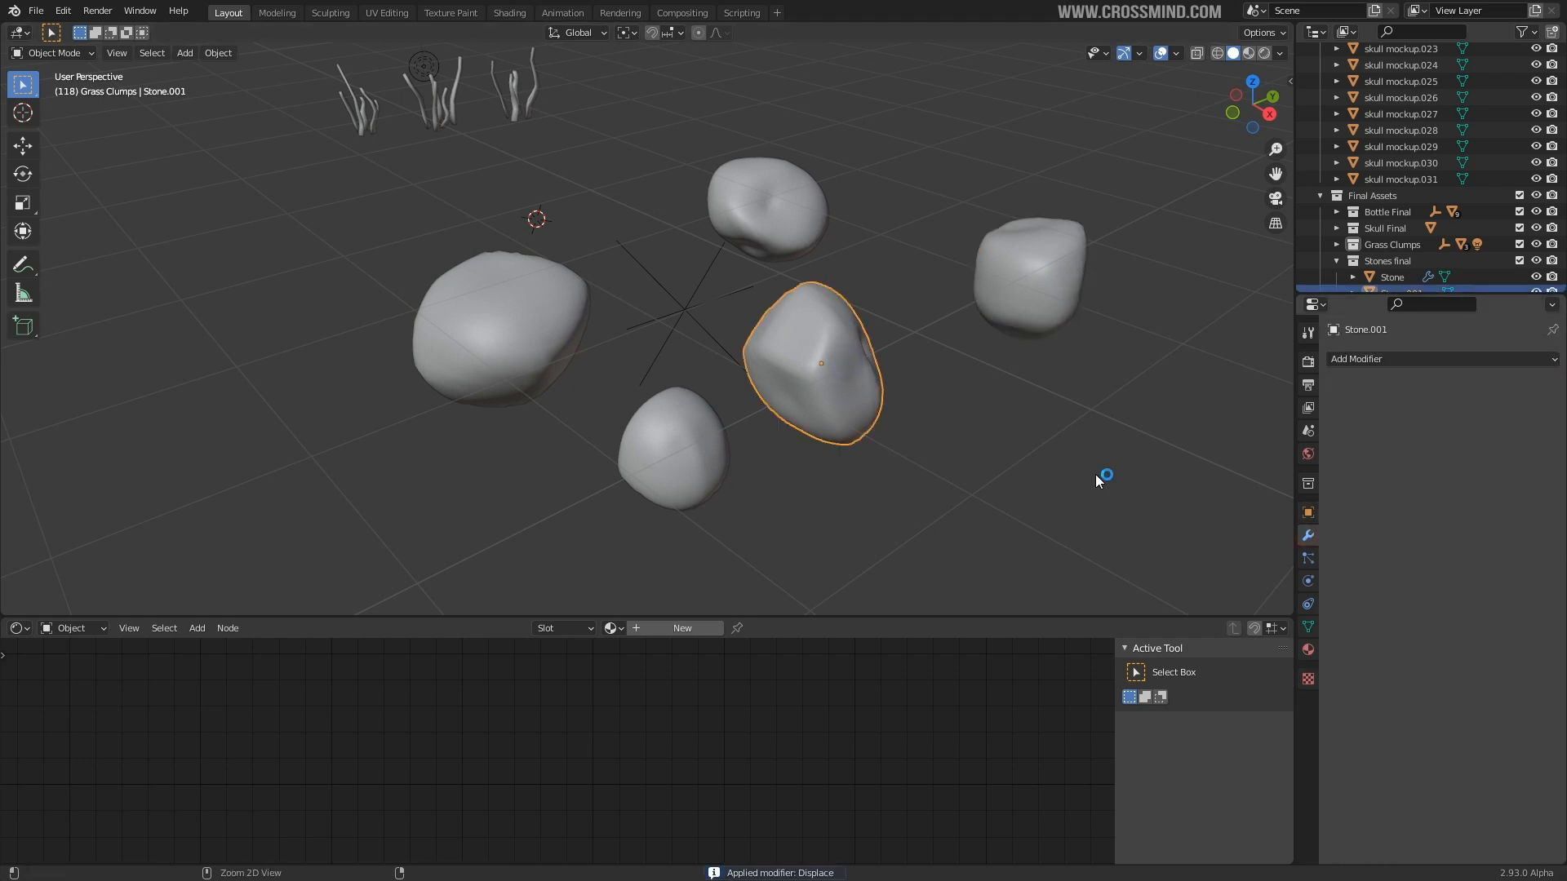
left_click(672, 462)
key("ctrl+a")
left_click(768, 224)
key("ctrl+a")
left_click(534, 326)
key("ctrl+a")
- Delete the Plain Axes empty between the stones
middle_click_drag(869, 429, 710, 371)
left_click(702, 356)
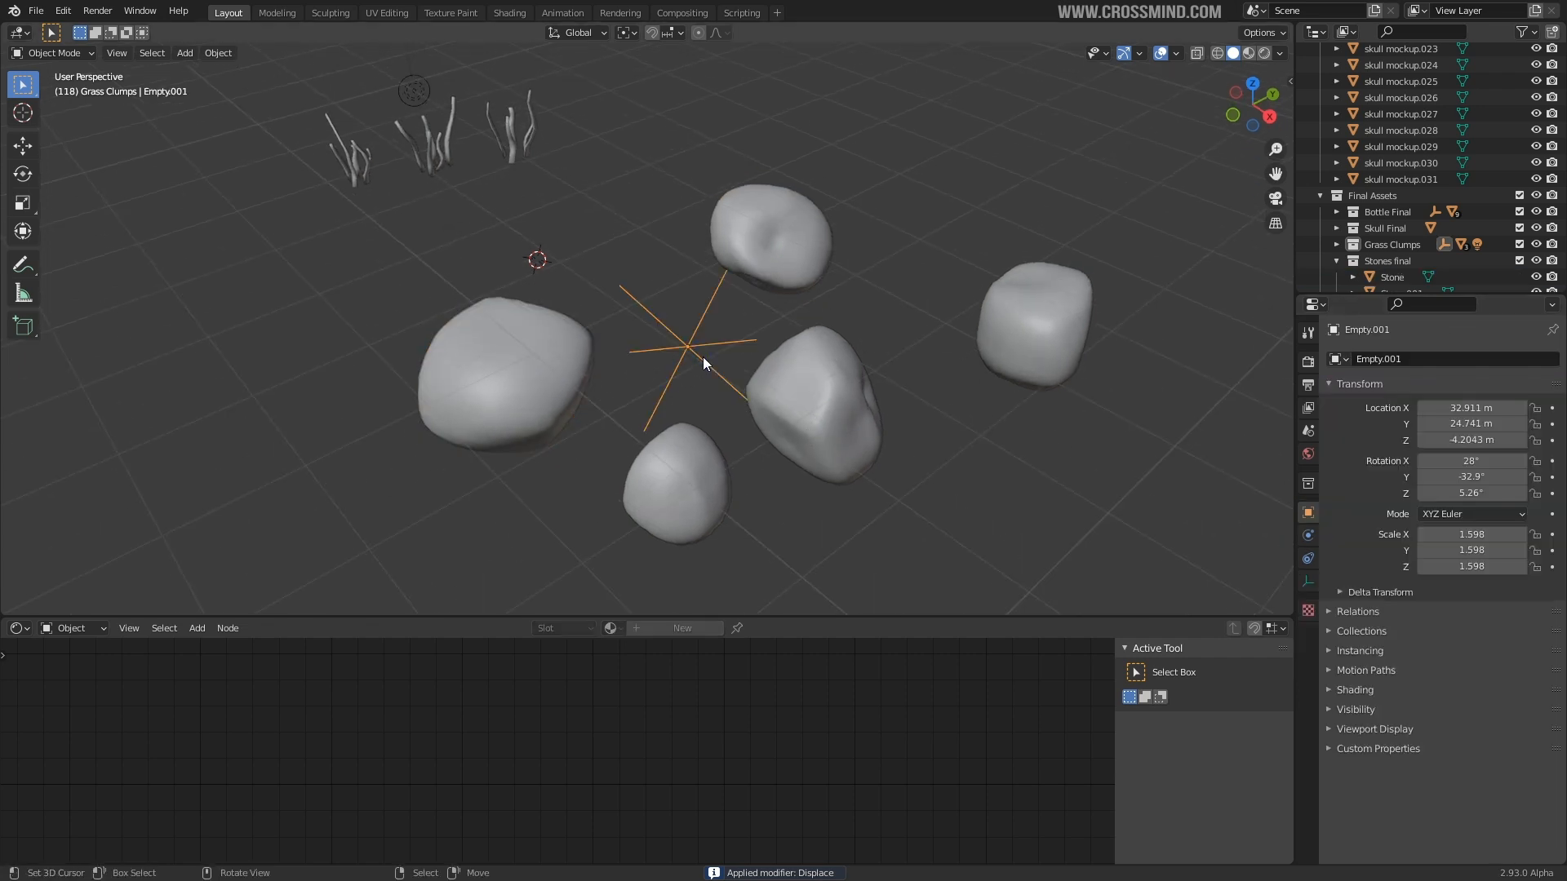
key("Delete")
- Select all five stones and isolate them in local view
left_click(643, 467)
left_click(552, 364, "shift")
left_click(814, 399, "shift")
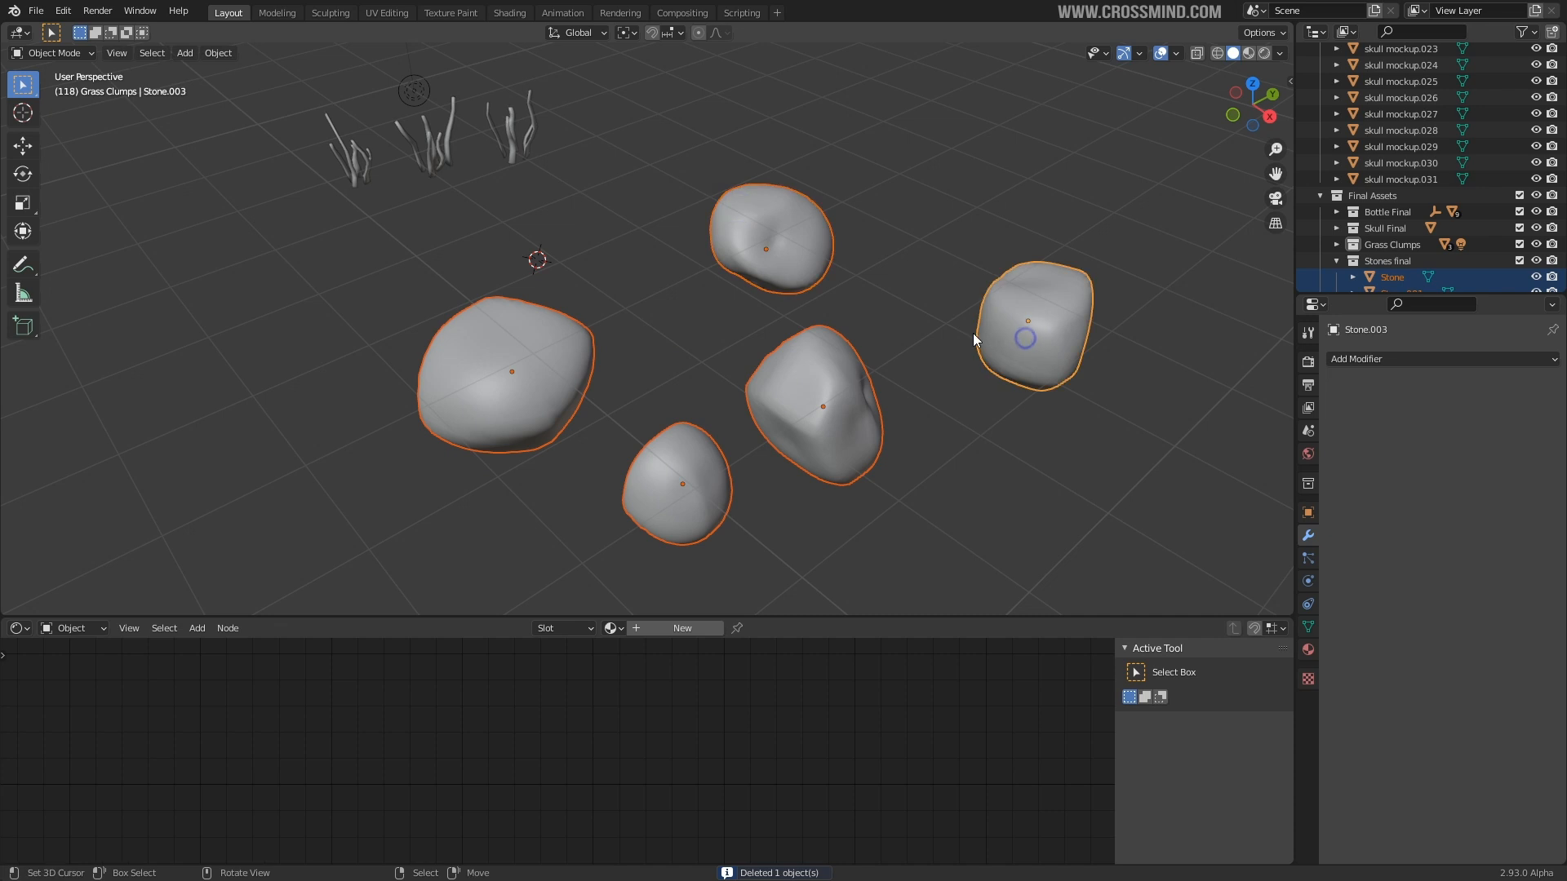
key("KP_Divide")
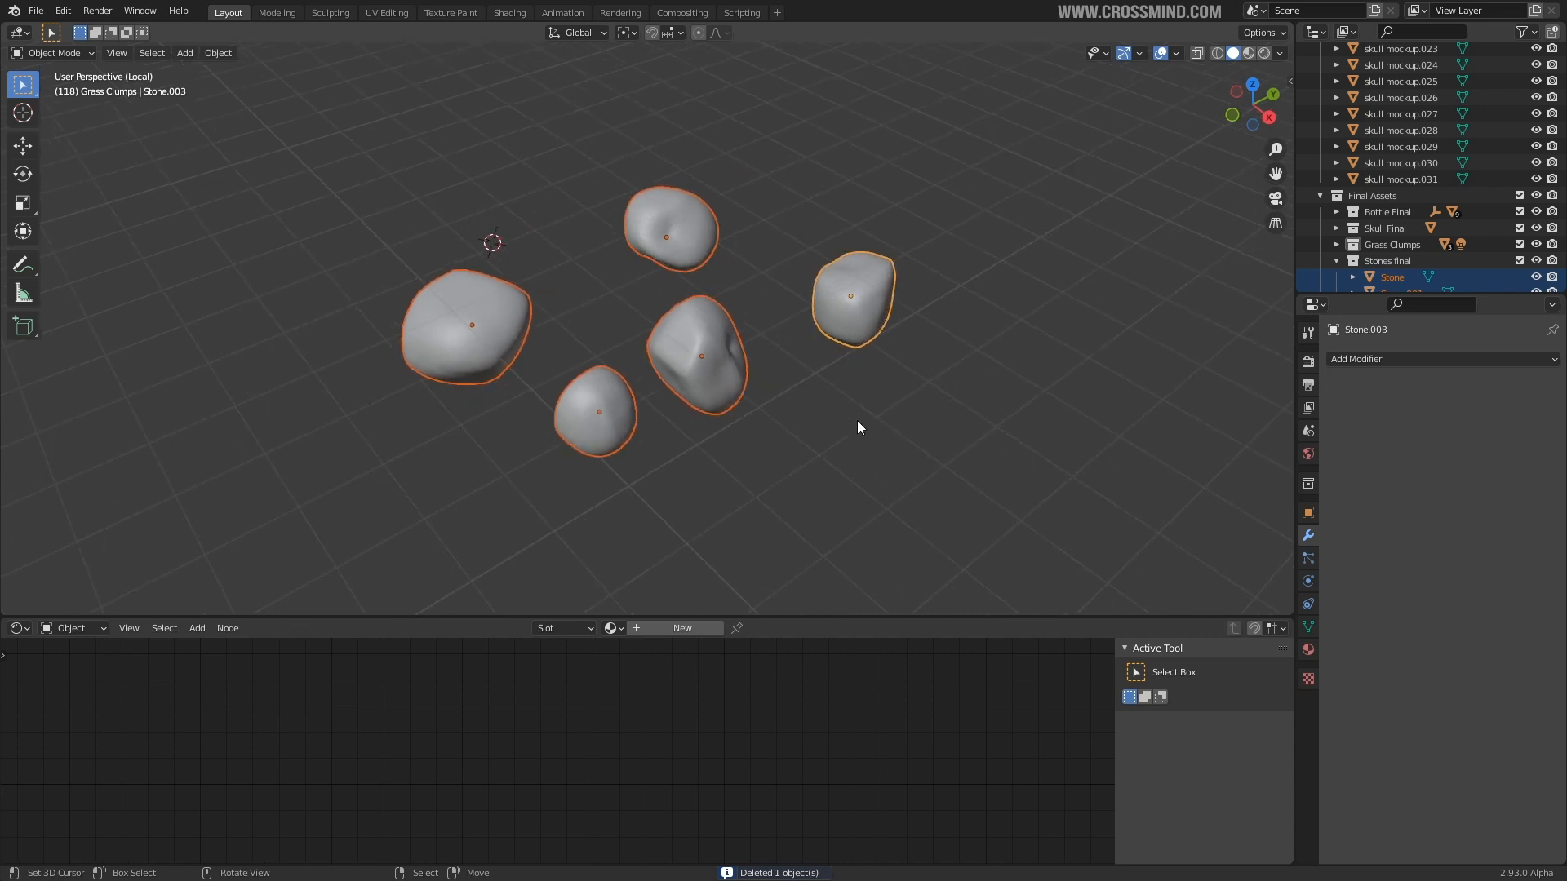
- In front view, lower the middle faceted stone and rotate it so its flat side faces down
key("KP_7")
key("KP_1")
scroll(857, 421, "up", 3)
right_click(720, 474)
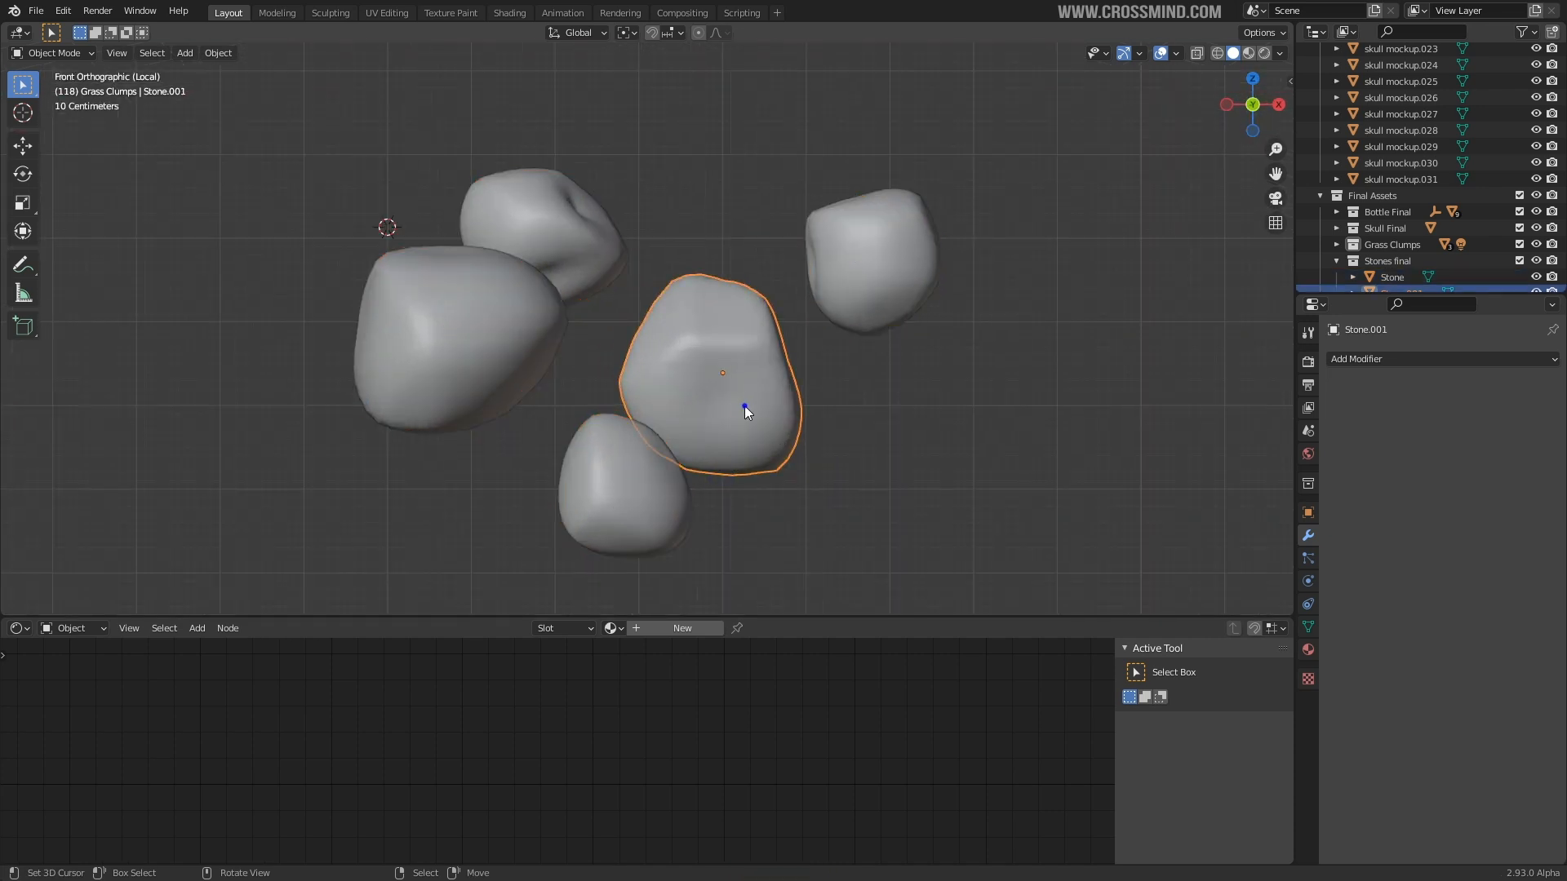
key("g")
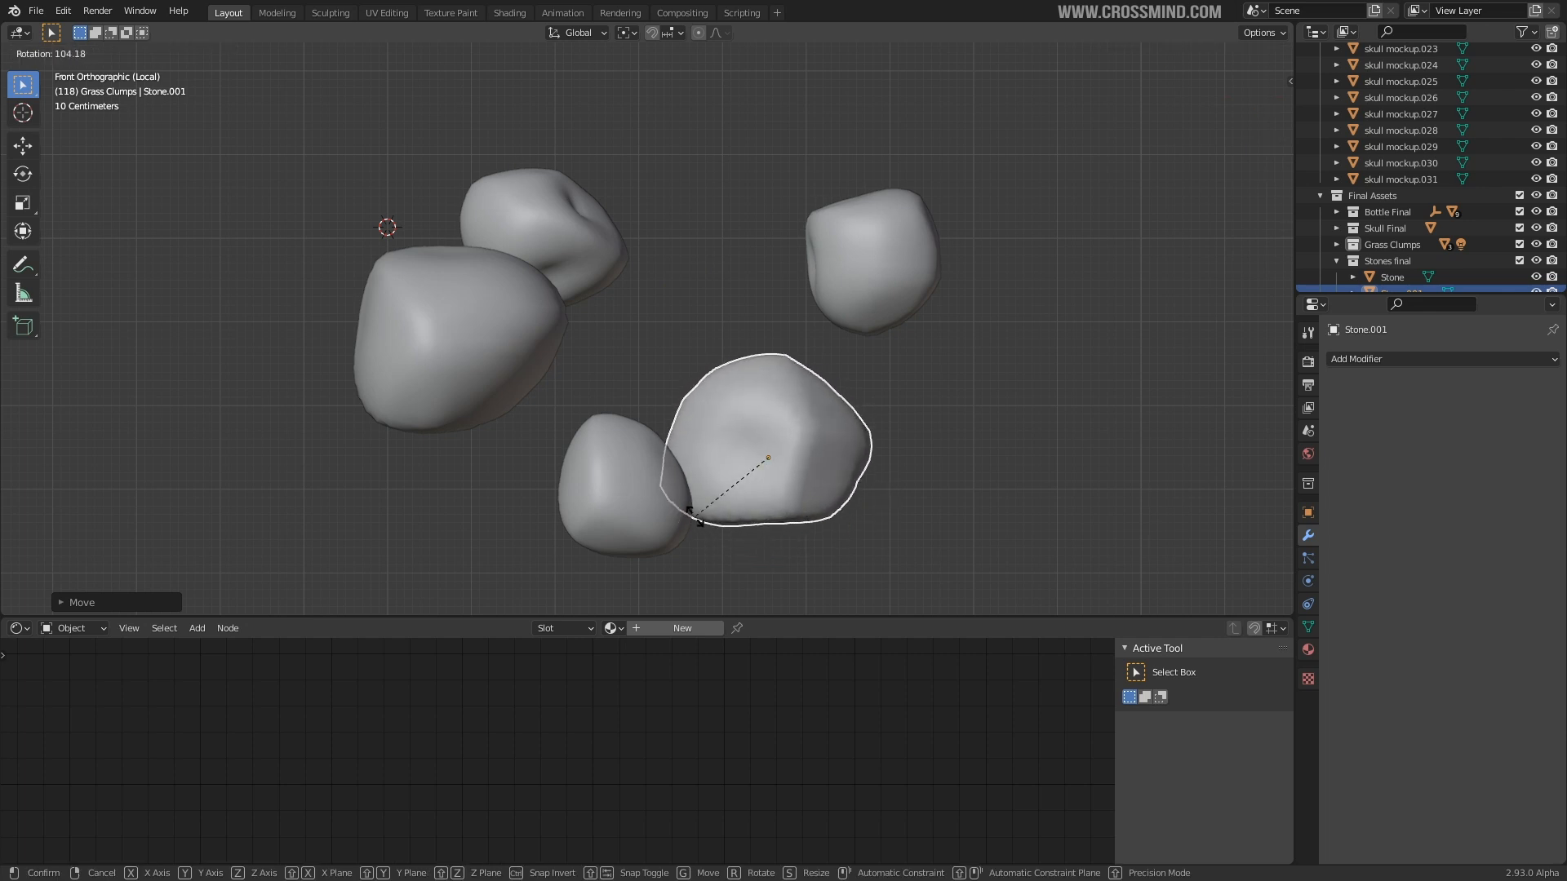
left_click(865, 522)
- Move the far upper stone down level with the middle one and rotate it to rest flat
right_click(870, 311)
key("g")
left_click(1017, 537)
key("r")
left_click(996, 425)
key("r")
left_click(1040, 466)
- Lower the largest stone beside the others and rotate it so it lies flat
right_click(558, 335)
key("g")
left_click(452, 449)
key("r")
left_click(353, 466)
middle_click_drag(353, 465, 737, 381)
key("r")
left_click(824, 391)
- Flatten one stone along the Z axis, and reposition and rotate a stone to line up with the row
middle_click_drag(865, 395, 939, 398)
right_click(796, 375)
key("s")
key("z")
left_click(892, 389)
right_click_drag(714, 192, 870, 367)
left_click(973, 406)
key("r")
left_click(1014, 347)
- Flatten another stone of the row along the Z axis
right_click(1009, 356)
middle_click_drag(1008, 356, 865, 392)
key("s")
key("z")
left_click(774, 481)
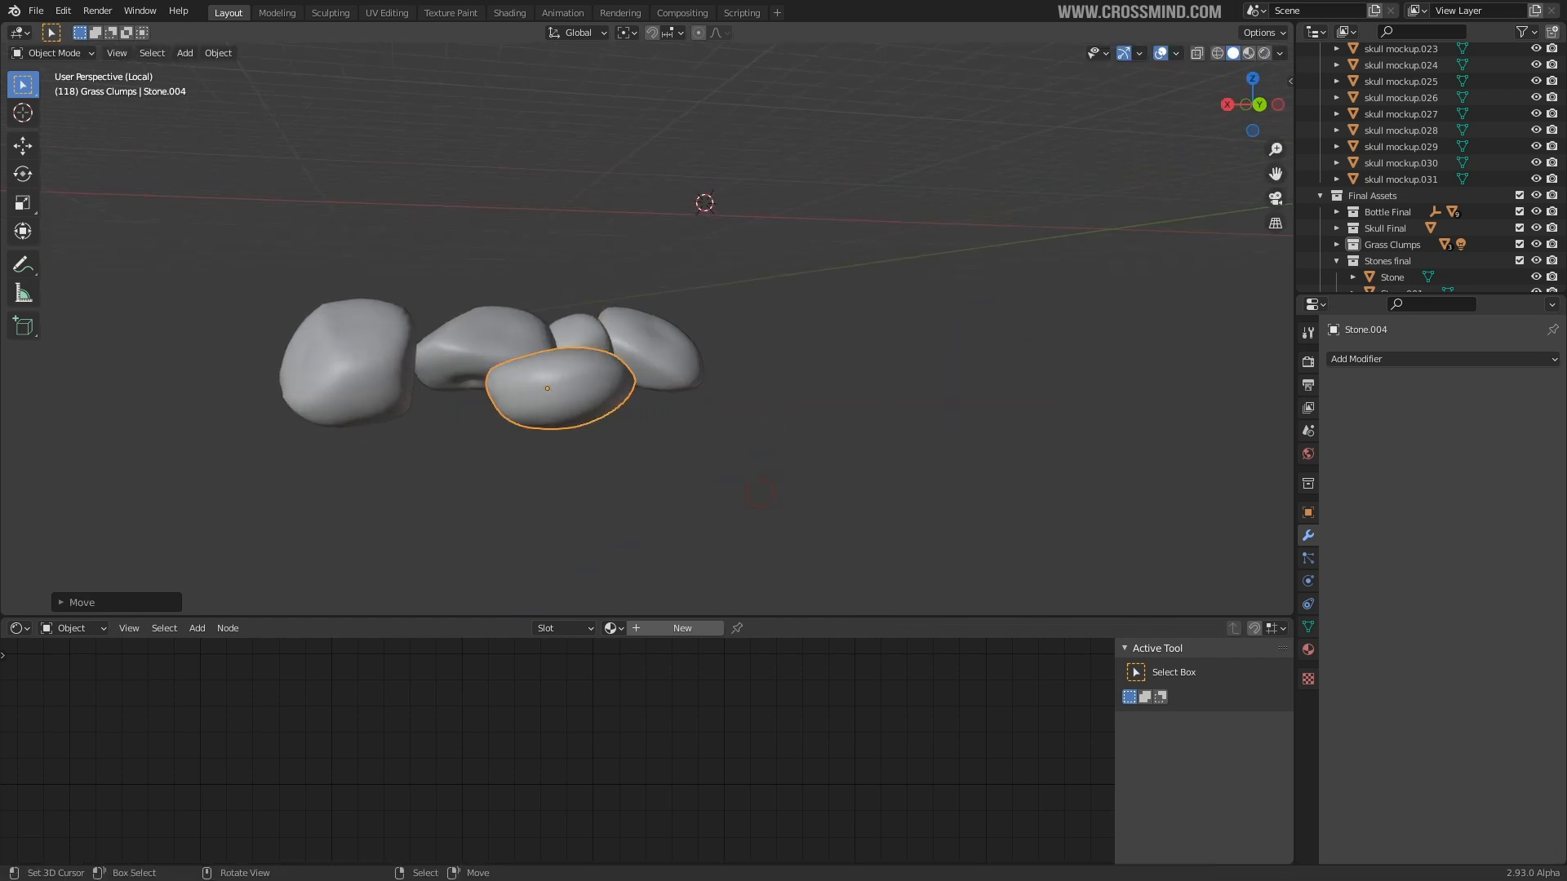
- Select all five stones and apply their rotation
middle_click_drag(775, 480, 928, 395)
left_click(500, 473, "shift")
left_click(865, 279, "shift")
key("ctrl+a")
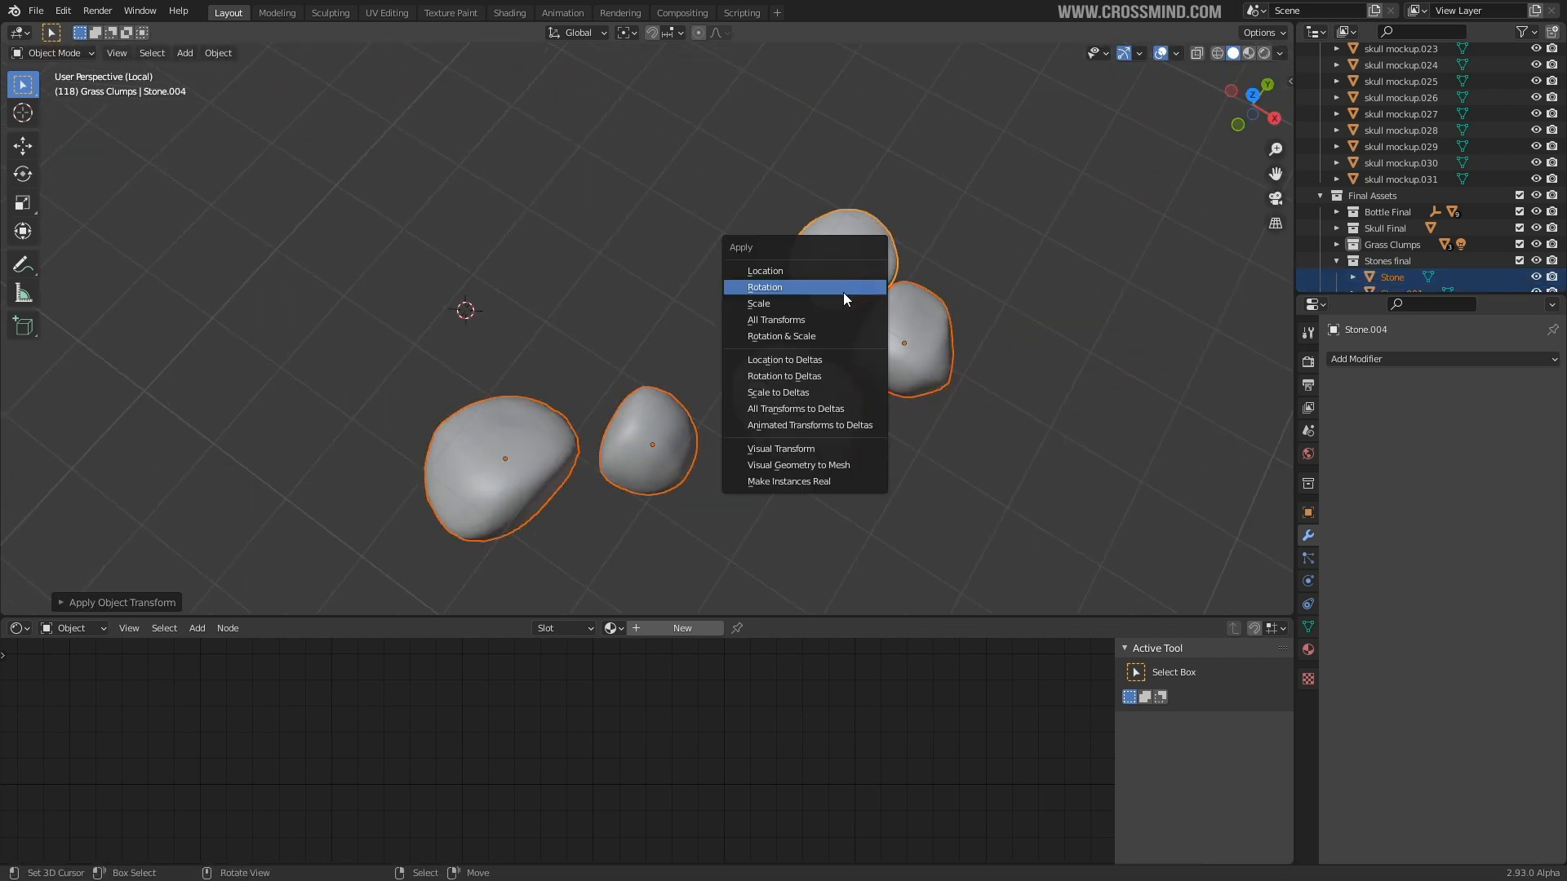
left_click(848, 281)
- Move the two outlying stones closer to the others to form a compact cluster
left_click(846, 265)
key("g")
left_click(698, 323)
right_click(907, 351)
key("g")
left_click(500, 338)
middle_click_drag(786, 384, 662, 335)
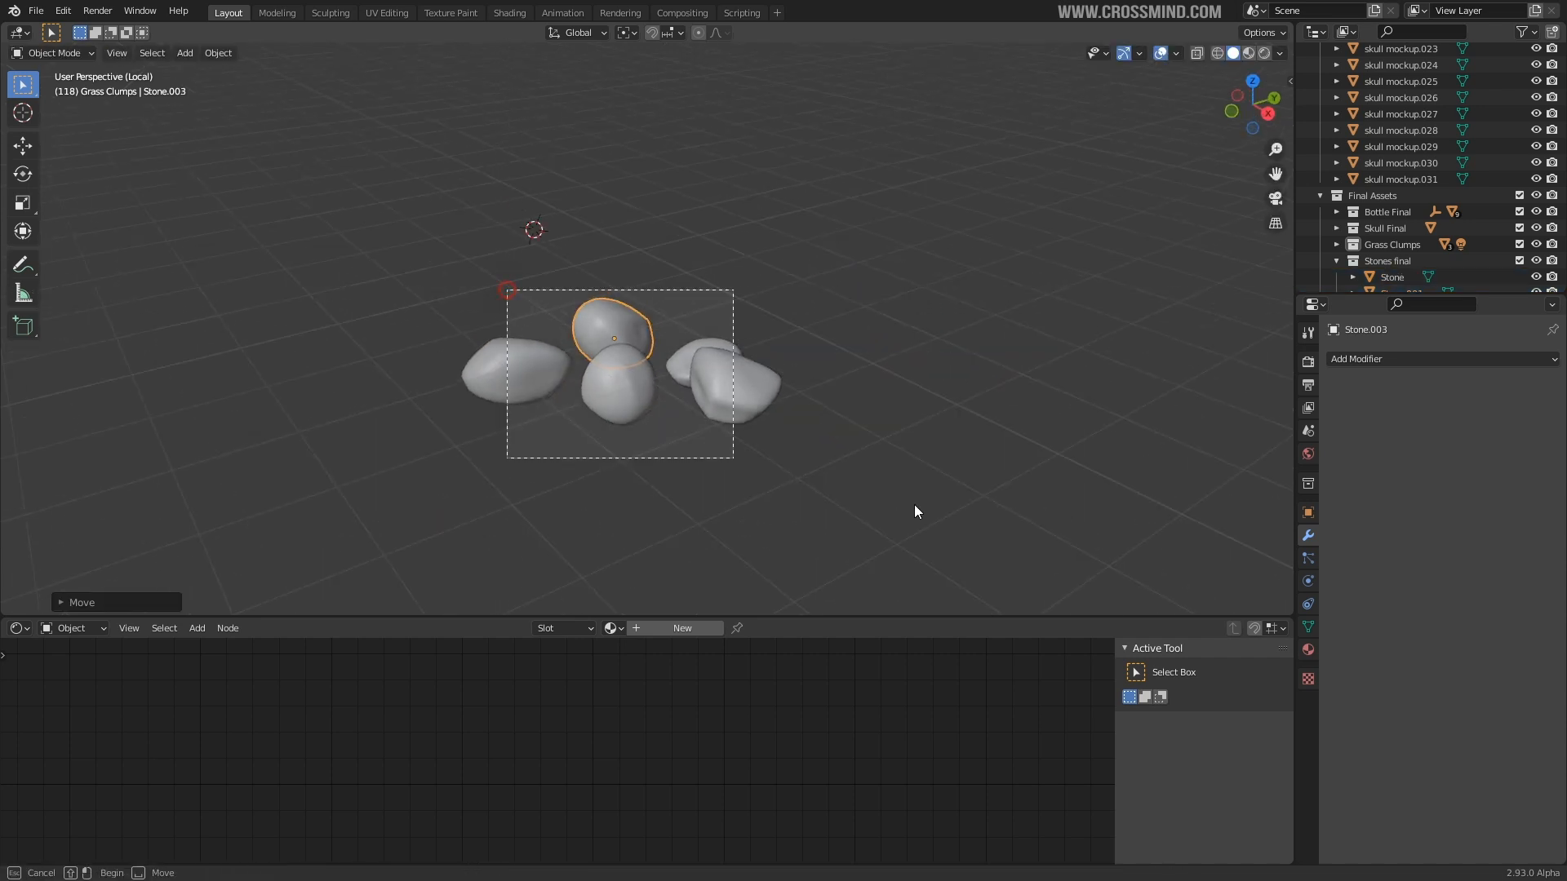
- Select all five stones, enlarge the shader editor area and save the file
key("a")
scroll(885, 418, "up", 4)
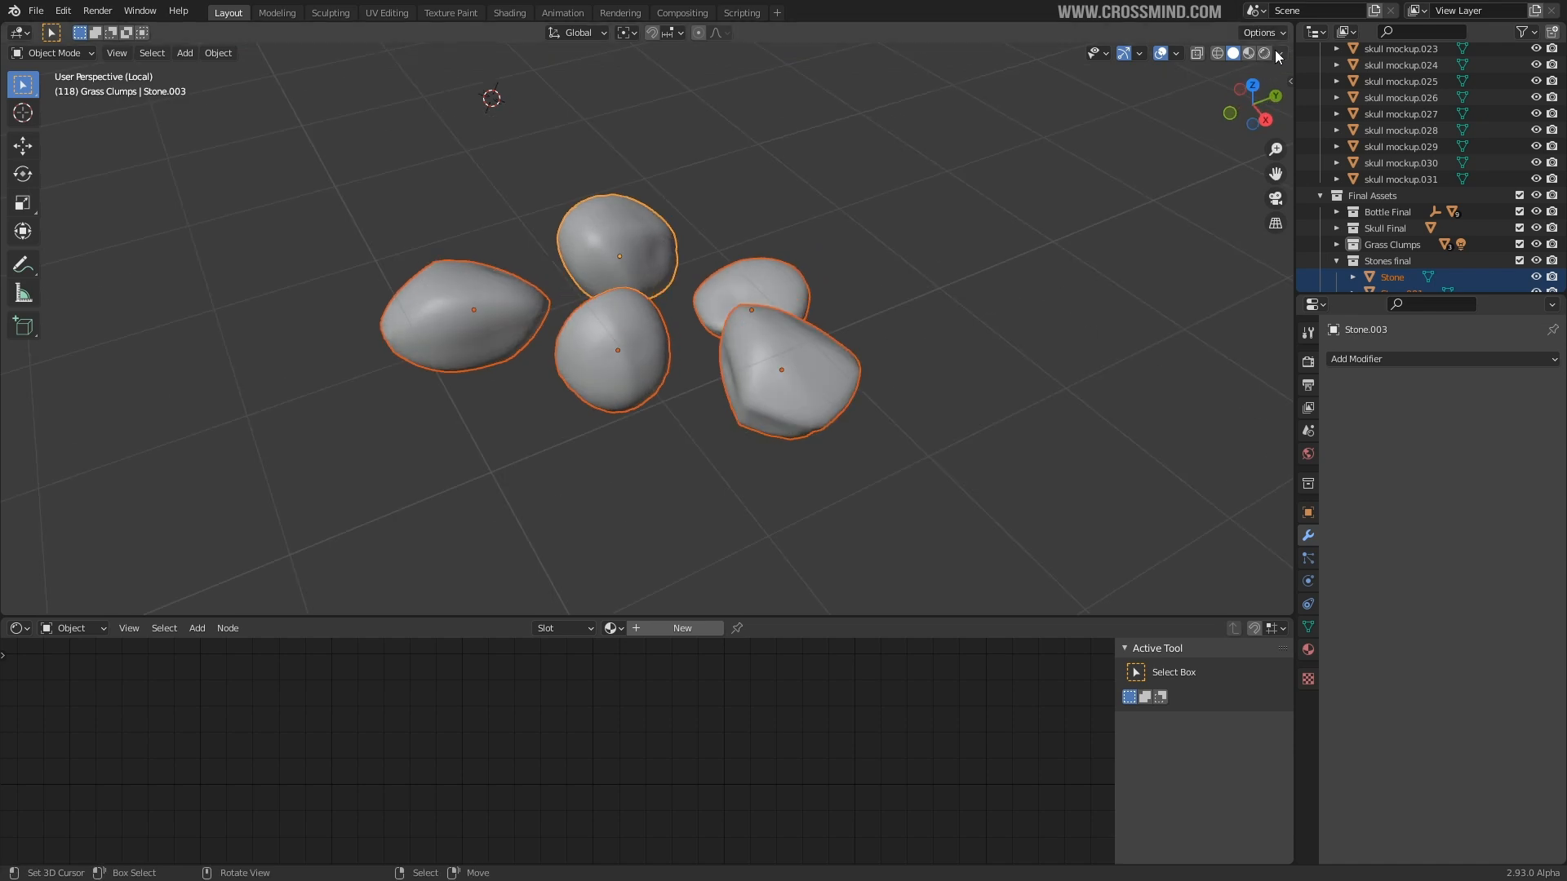
left_click_drag(766, 618, 797, 372)
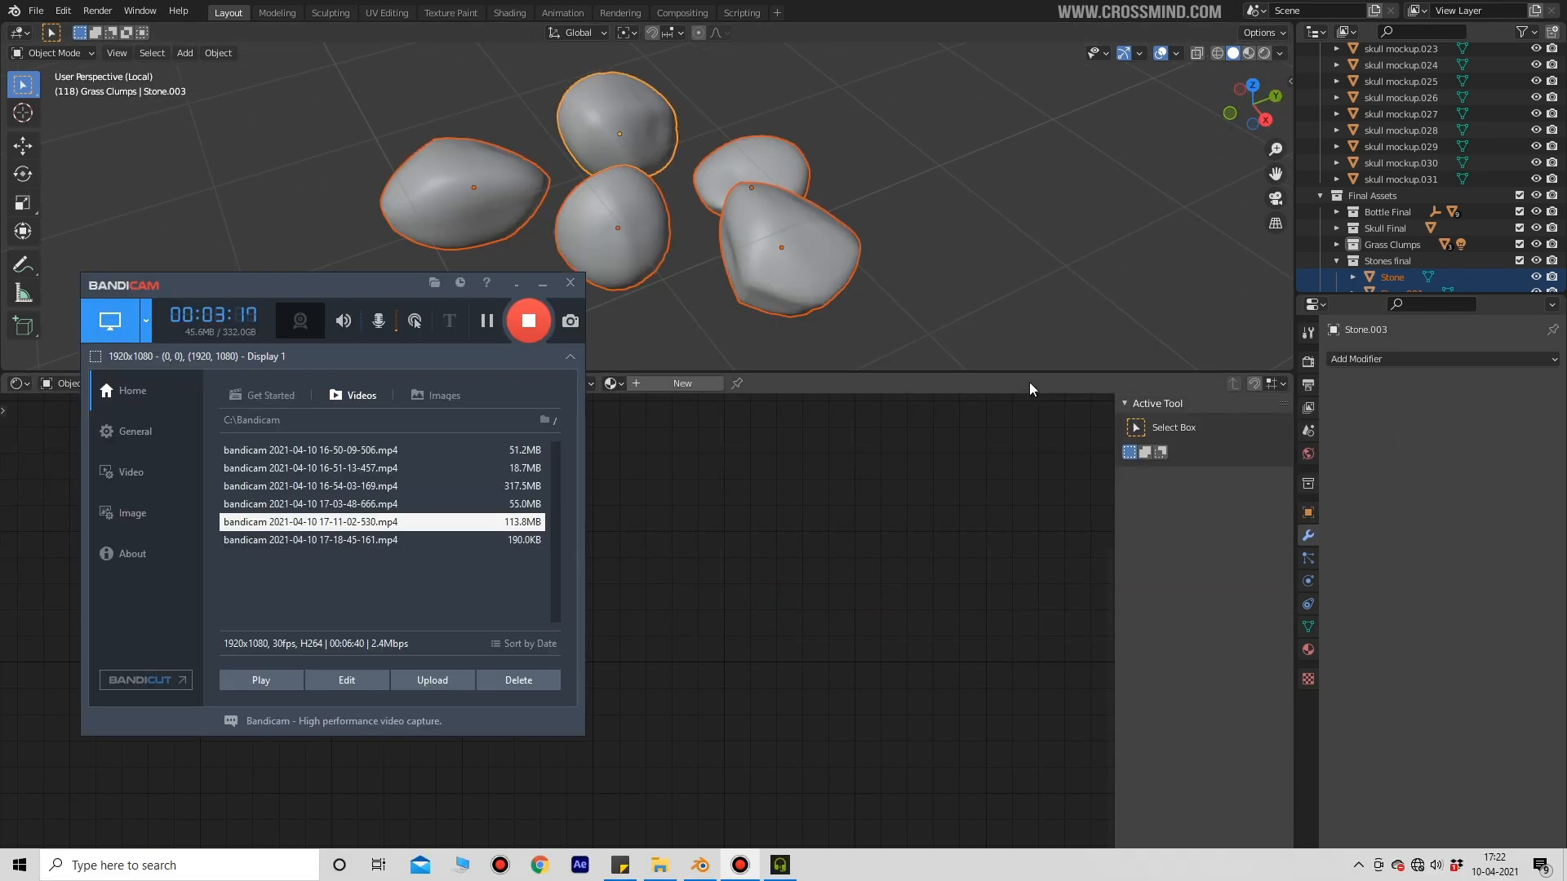
left_click(1030, 381)
middle_click_drag(980, 246, 1005, 223)
key("ctrl+s")
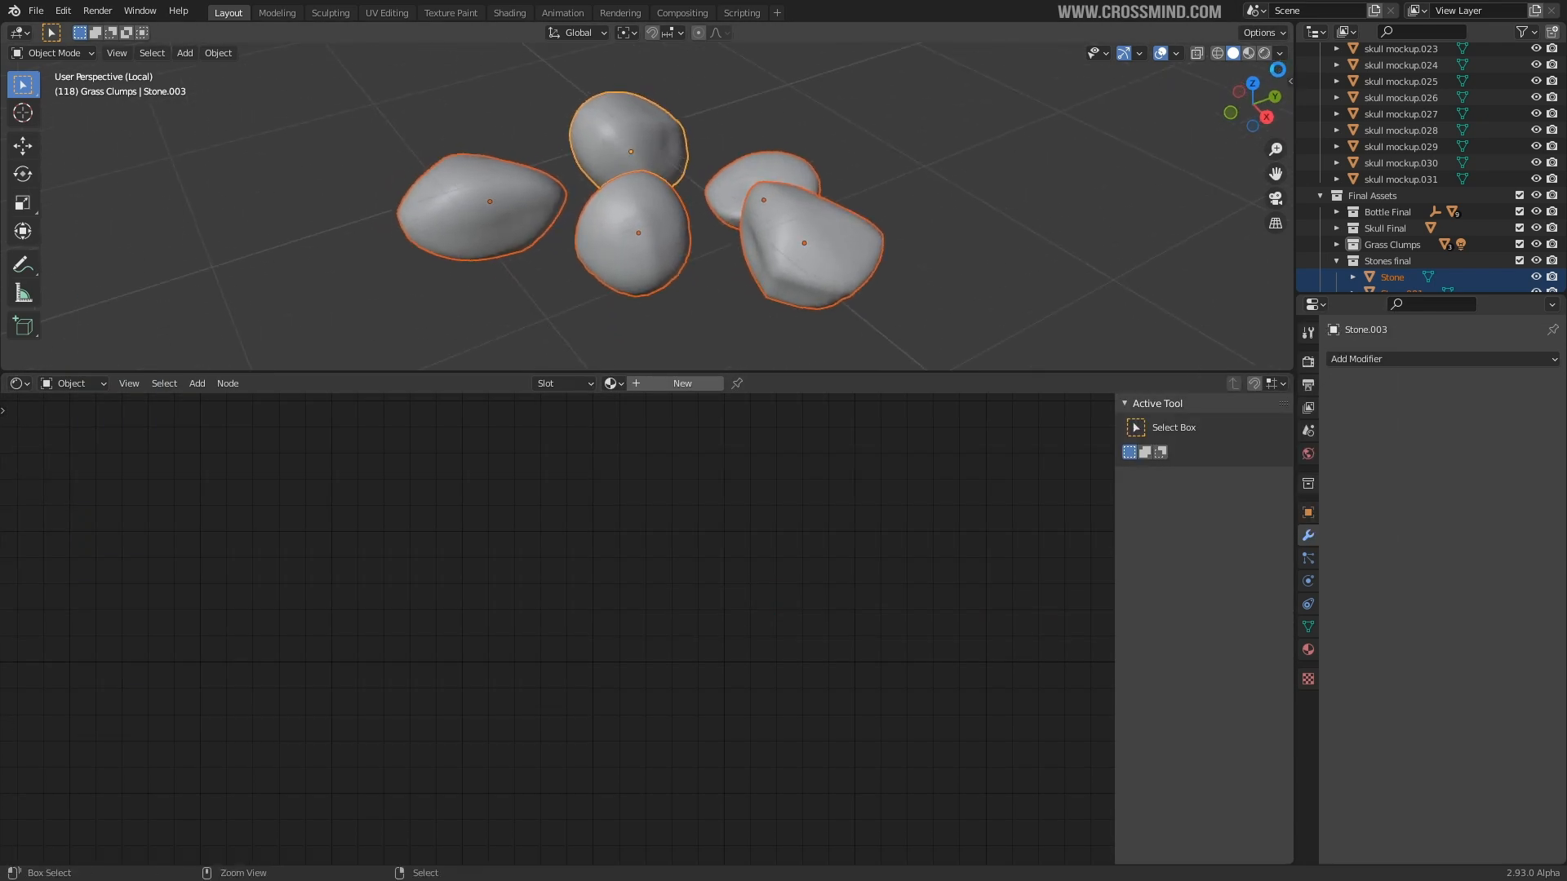
- Switch the viewport to rendered shading and light the stones with an HDRI instead of the scene world
left_click(1264, 53)
middle_click_drag(1097, 273, 1086, 276)
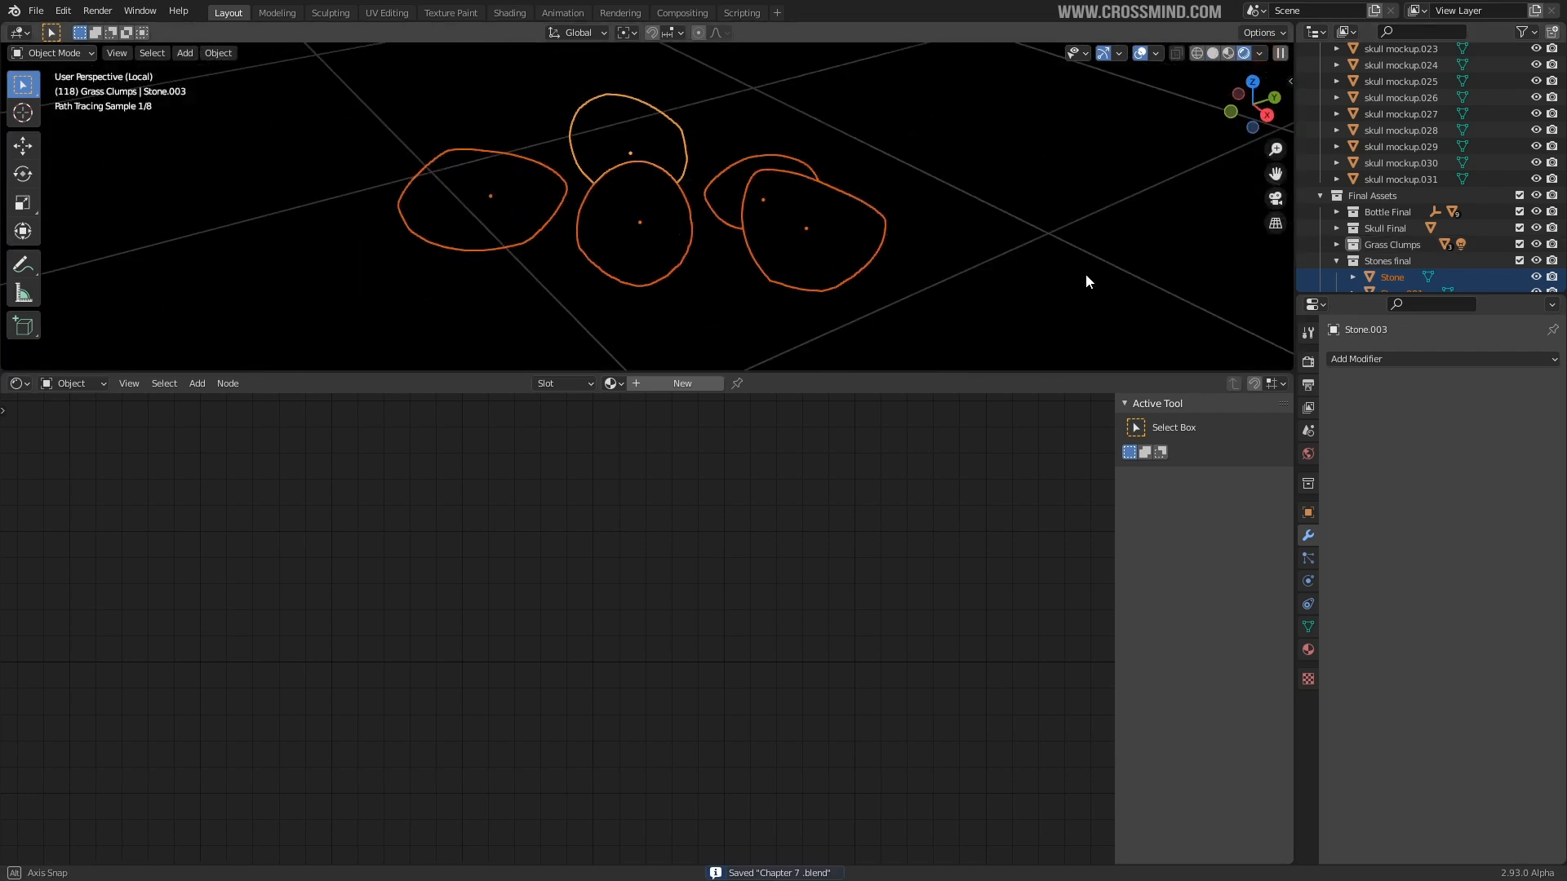
left_click(1260, 54)
left_click(1167, 151)
left_click(1237, 188)
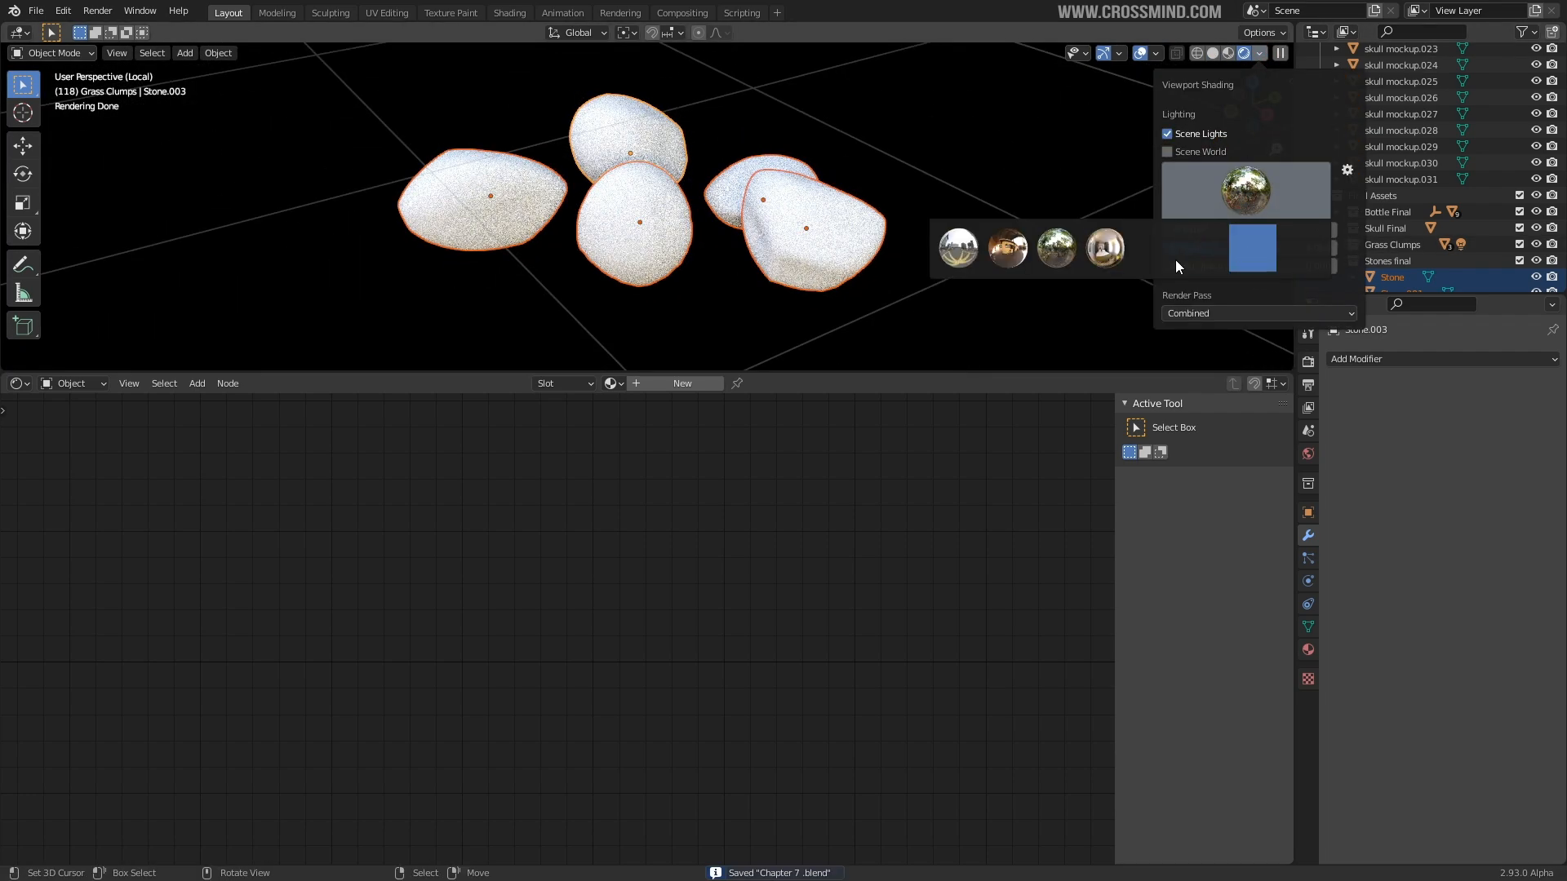
left_click(1161, 260)
middle_click_drag(775, 241, 936, 251)
- Create a new material on the faceted stone and add a Noise Texture node to it
left_click(683, 384)
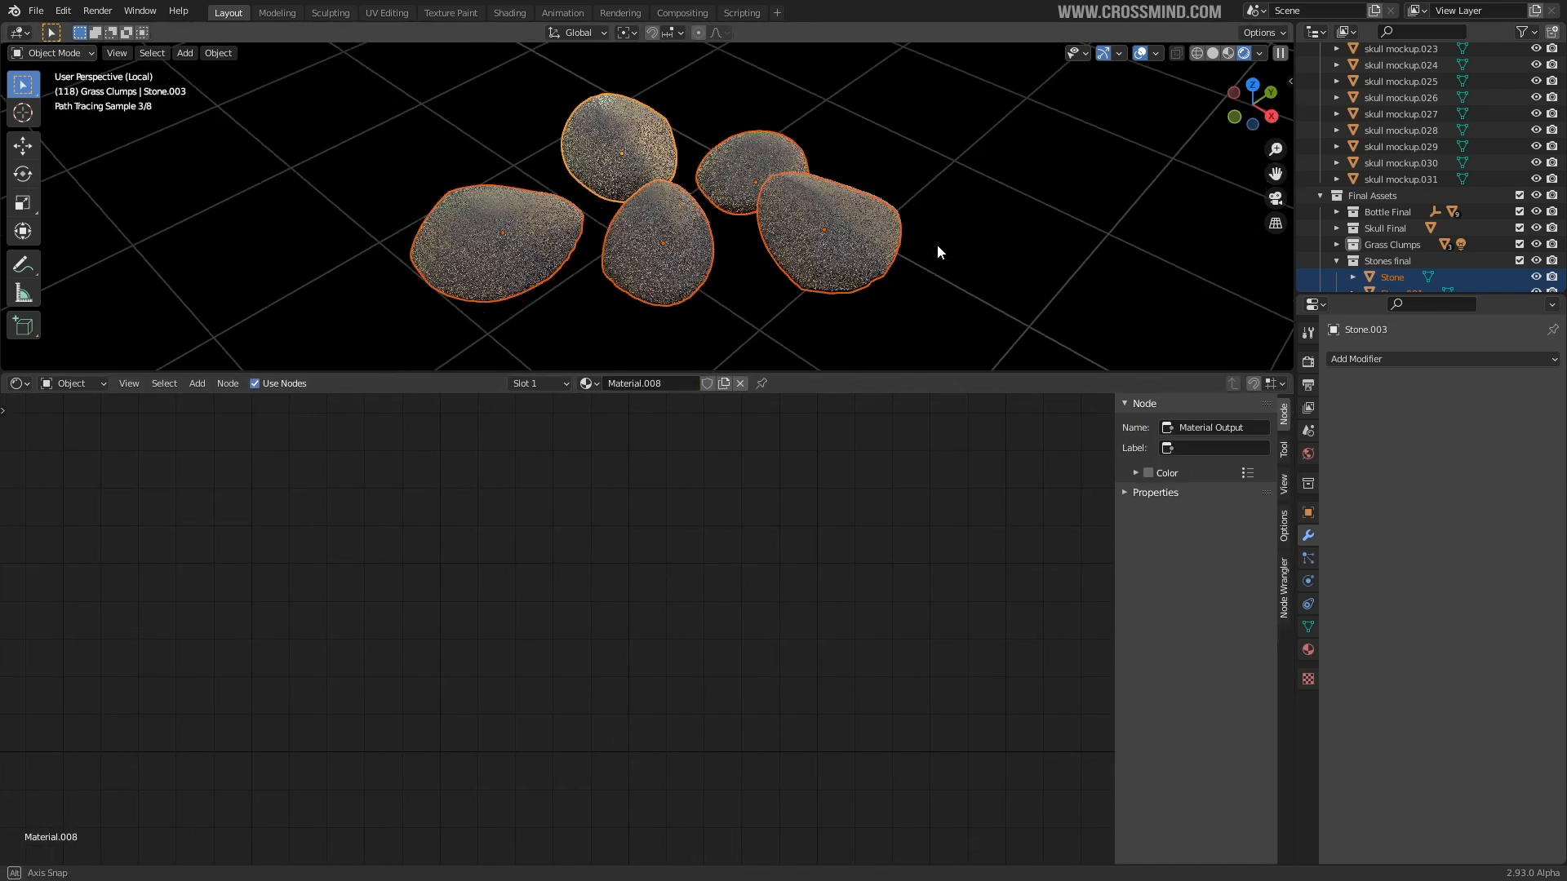
left_click(844, 252)
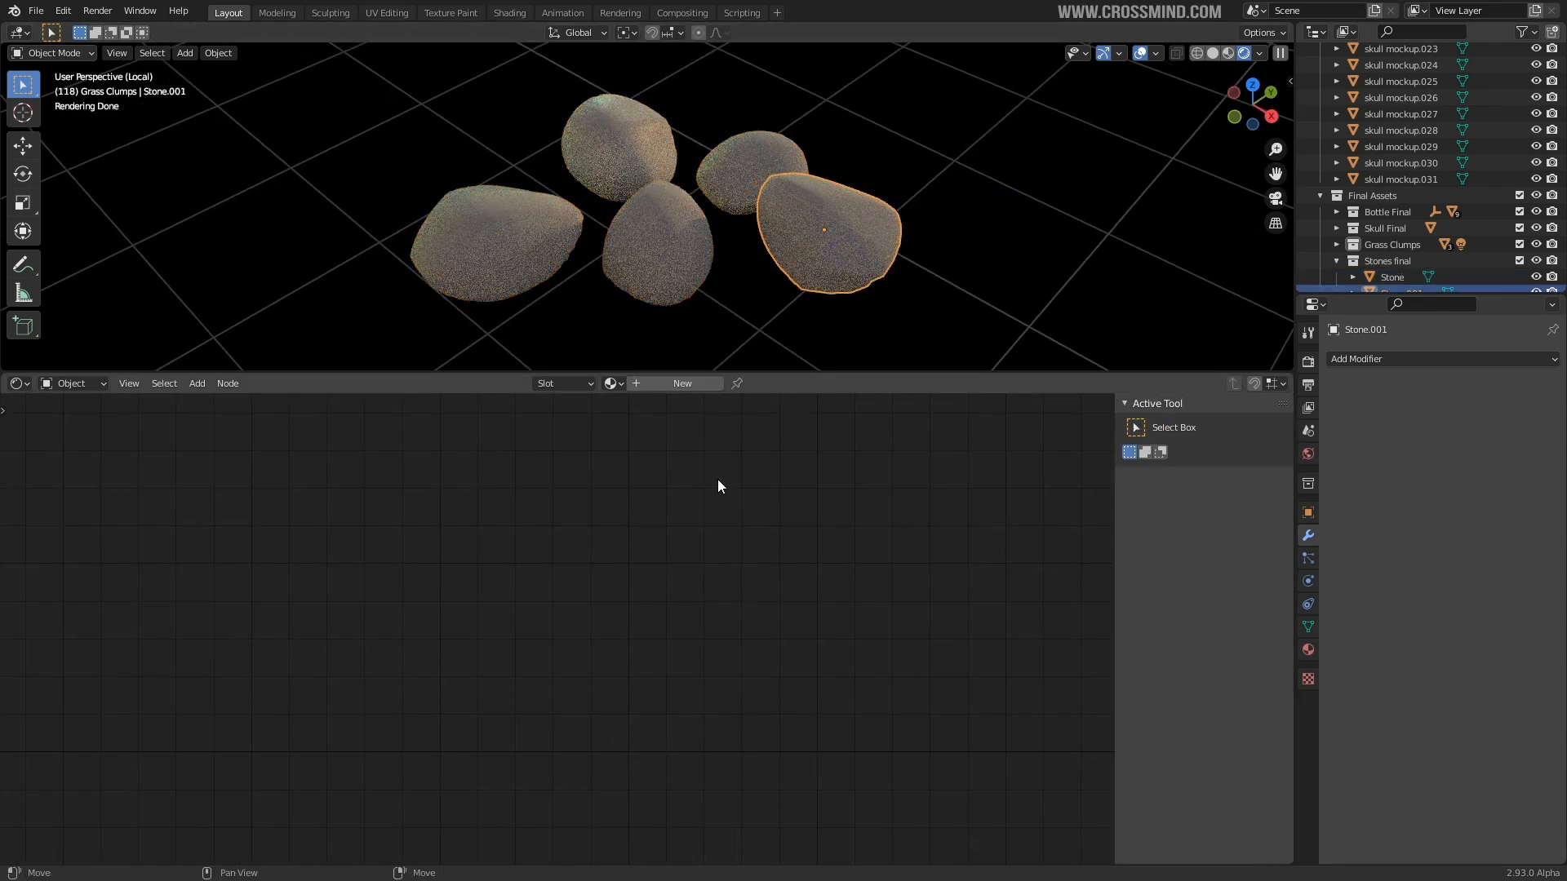
left_click(697, 387)
key("shift+a")
left_click(666, 549)
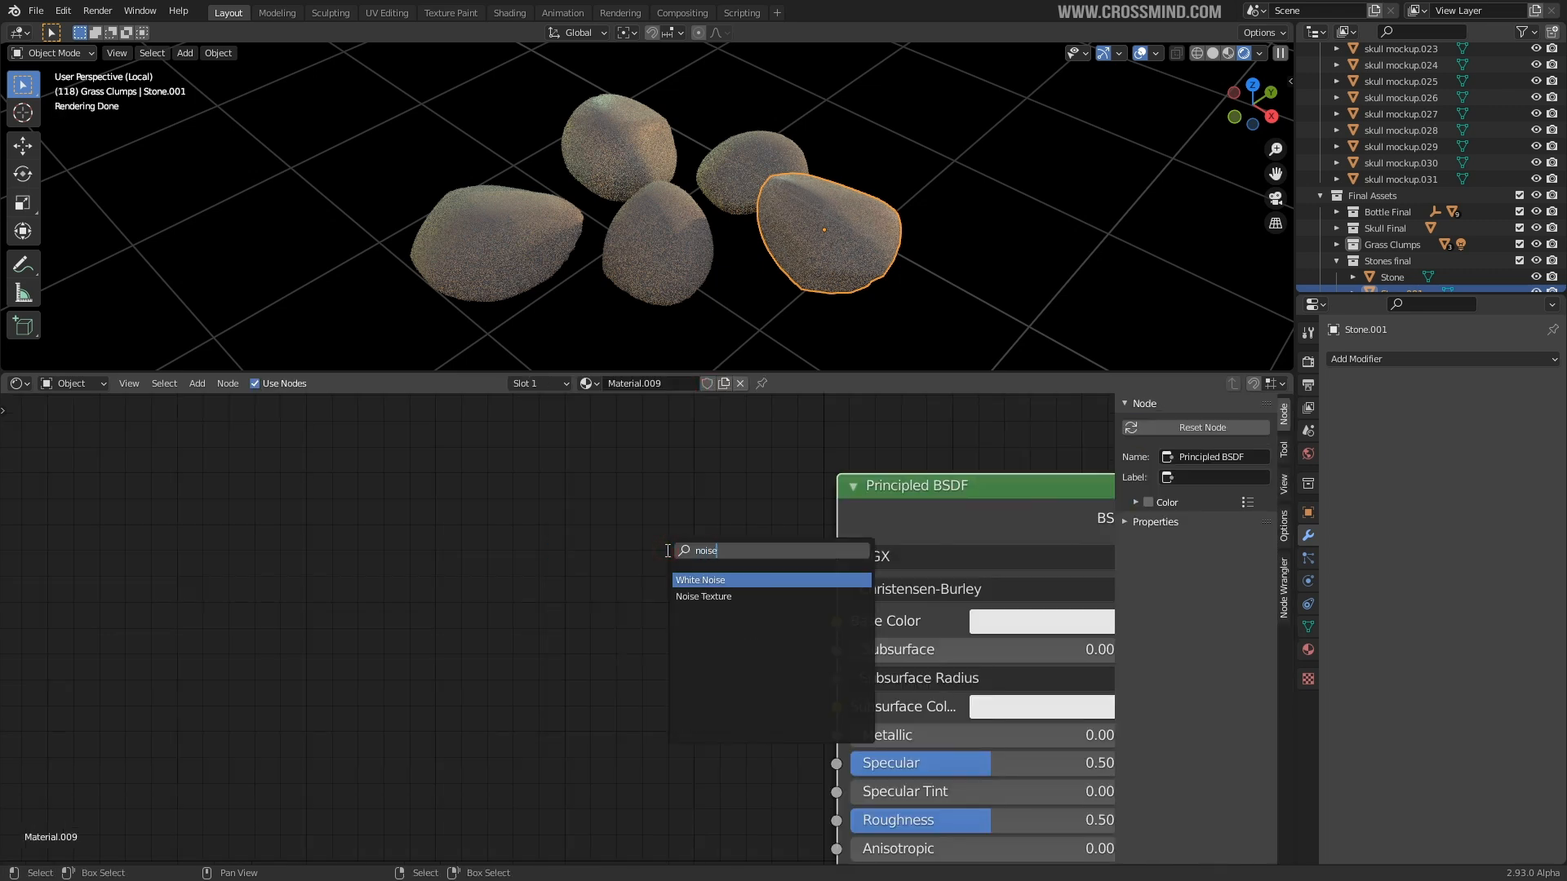
left_click(774, 597)
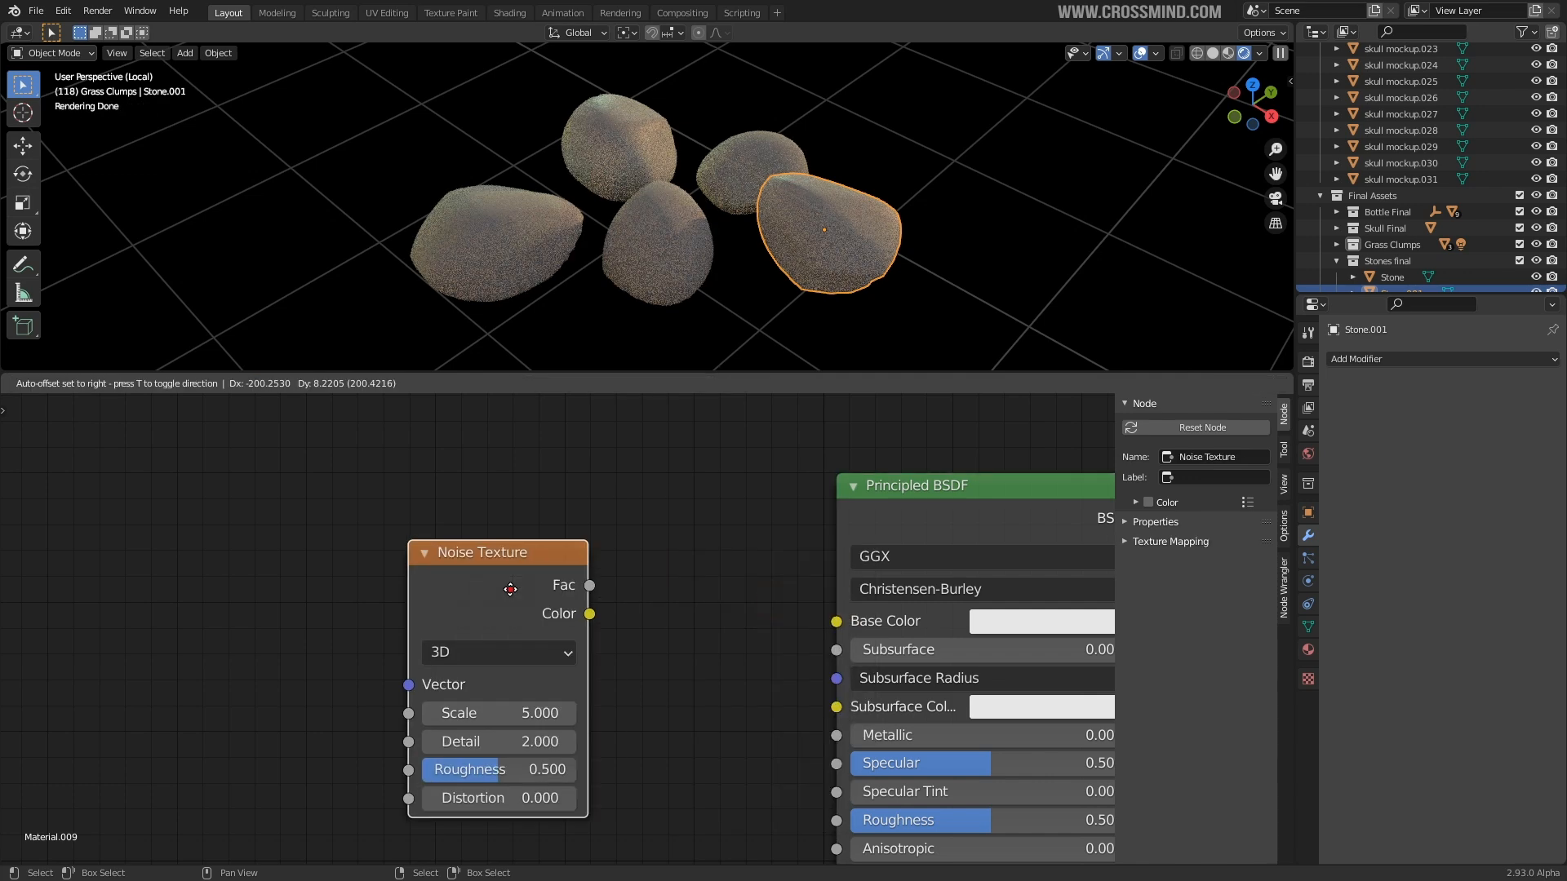
- Connect the noise Fac output to the Principled BSDF Base Color and preview the noise directly on the stone
left_click_drag(821, 625, 836, 620)
scroll(734, 596, "down", 3)
middle_click_drag(625, 597, 668, 567)
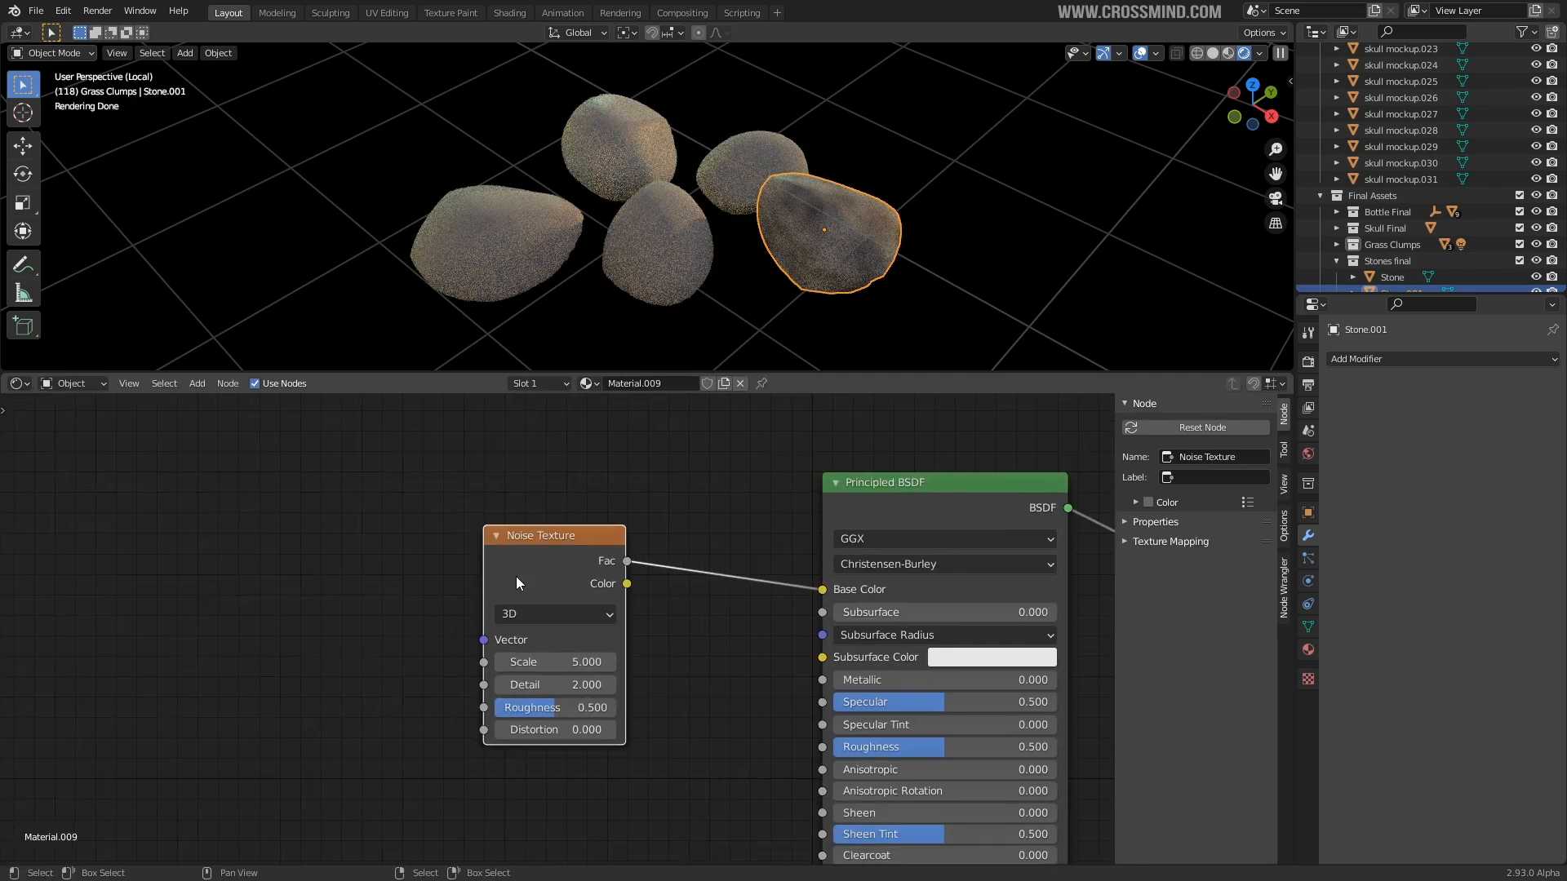
scroll(668, 566, "up", 1)
left_click(549, 542, "ctrl+shift")
- Link the faceted stone's material to the other four stones
left_click(537, 259)
left_click(653, 249, "shift")
left_click(622, 151, "shift")
left_click(718, 165, "shift")
left_click(810, 233, "shift")
key("ctrl+l")
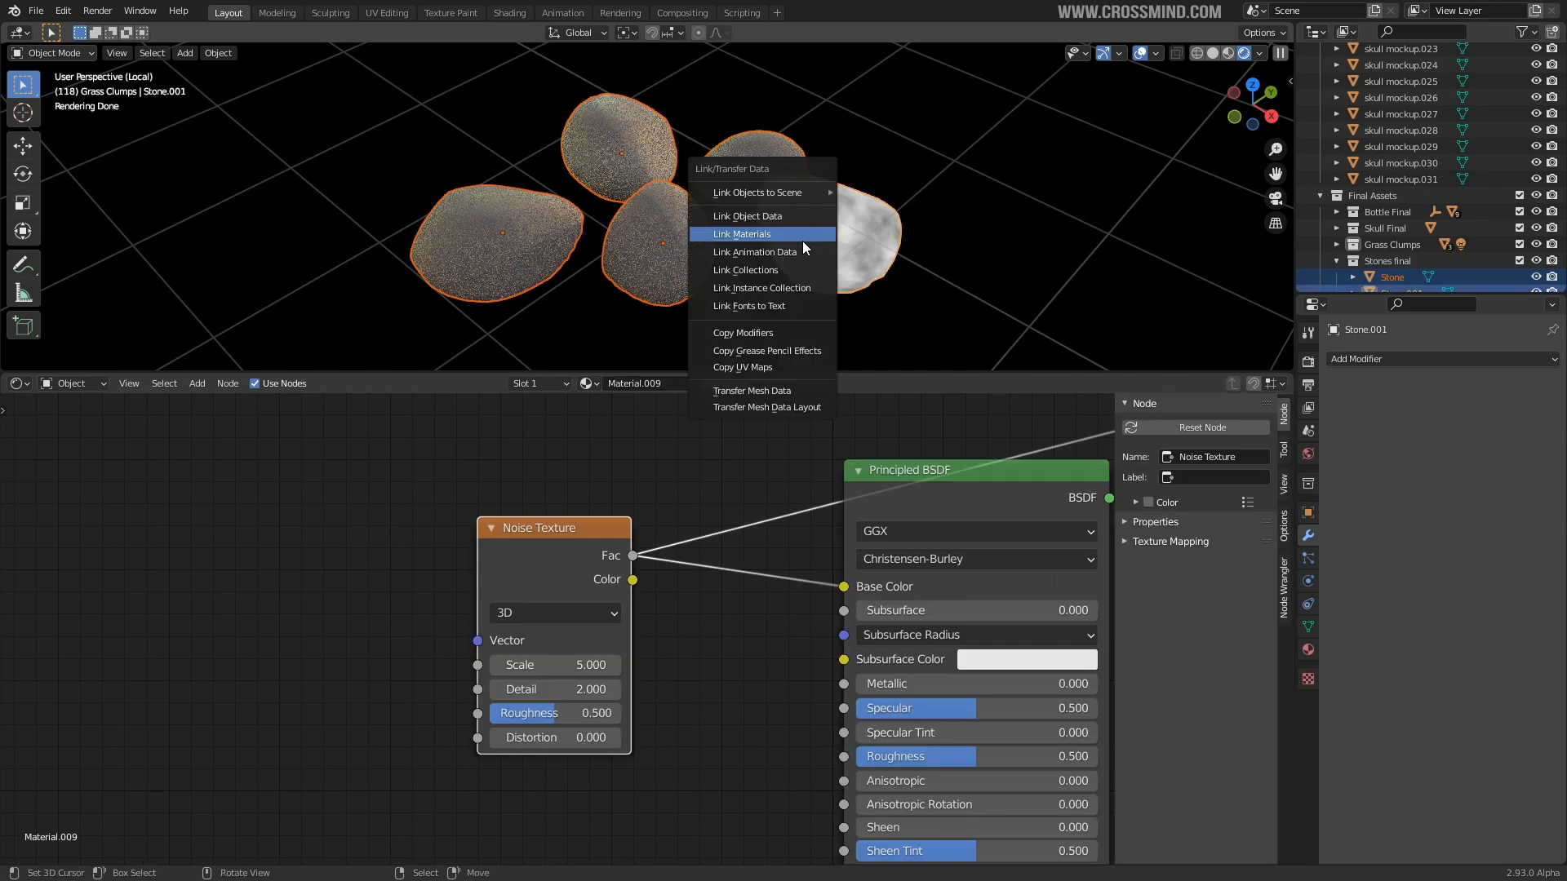
left_click(790, 236)
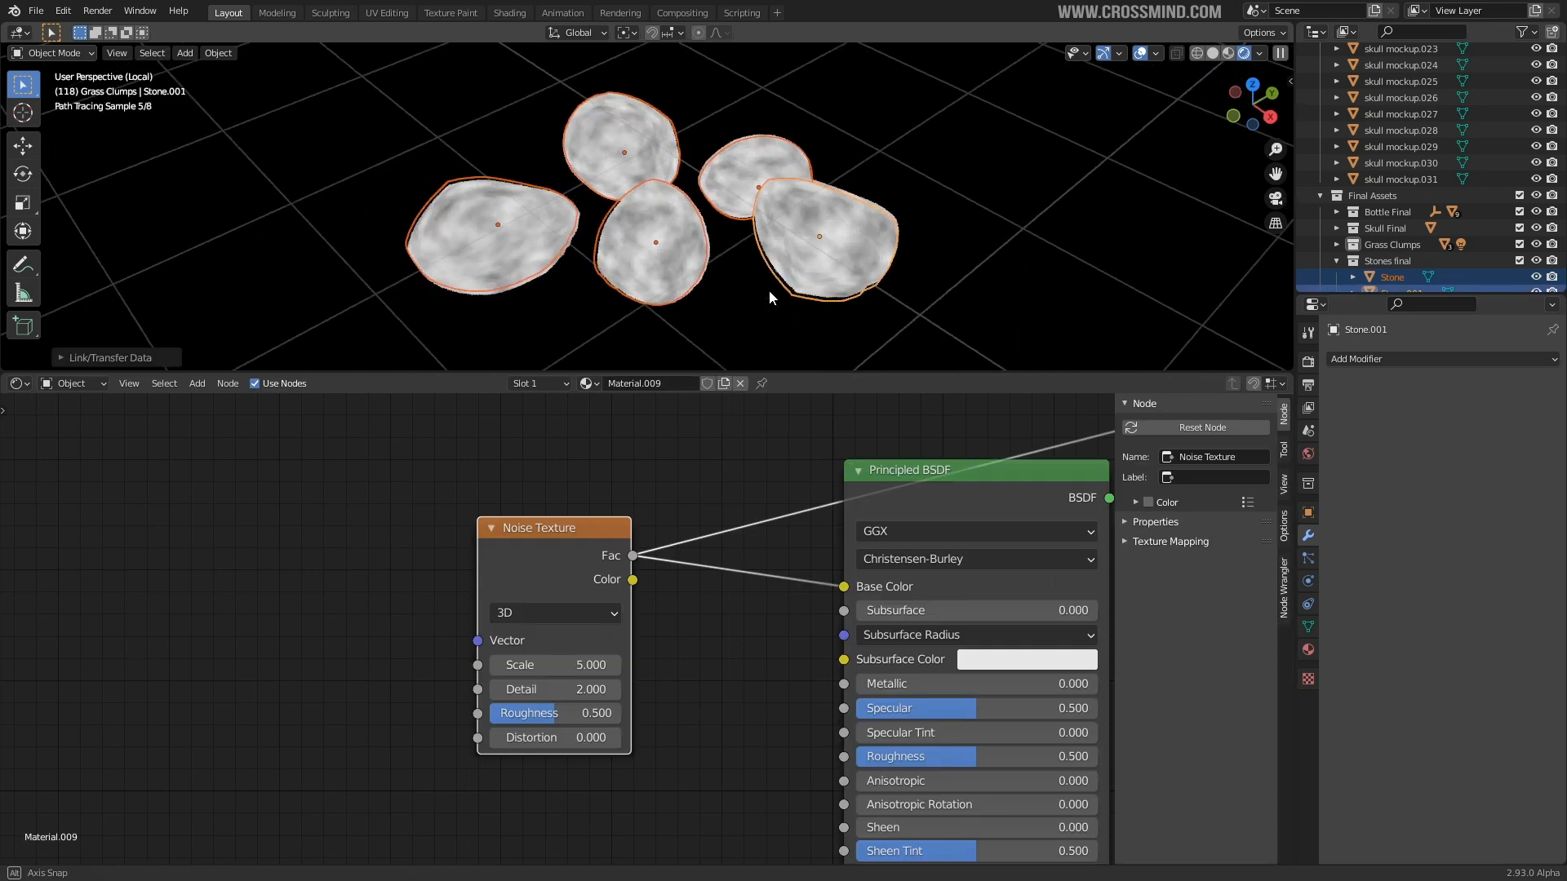
left_click(980, 270)
- Set the Noise Texture scale to 1.6 and place a duplicate of the node ahead of it
left_click_drag(555, 665, 502, 665)
middle_click_drag(674, 668, 748, 662)
left_click_drag(653, 560, 508, 579)
middle_click_drag(715, 567, 800, 568)
key("shift+d")
left_click(81, 591)
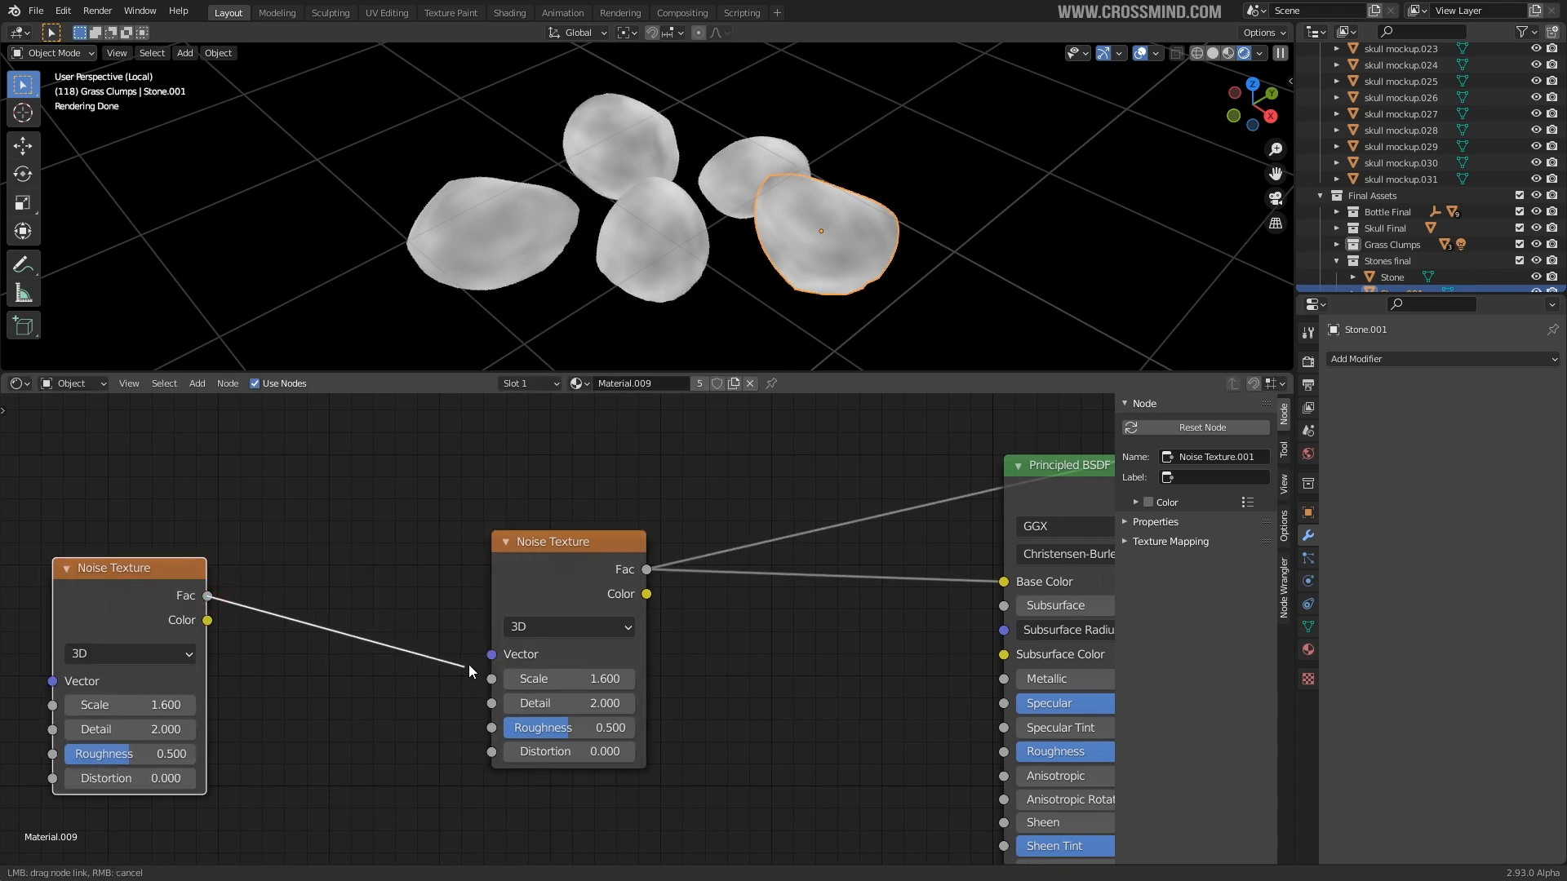
- Feed the duplicated noise's Fac into the other's Vector; set its scale 2, detail 11.6, roughness 0.867, and the other's detail 12, roughness 0.383
left_click_drag(466, 657, 488, 655)
middle_click_drag(200, 617, 262, 608)
left_click_drag(231, 578, 378, 555)
left_click_drag(343, 685, 383, 684)
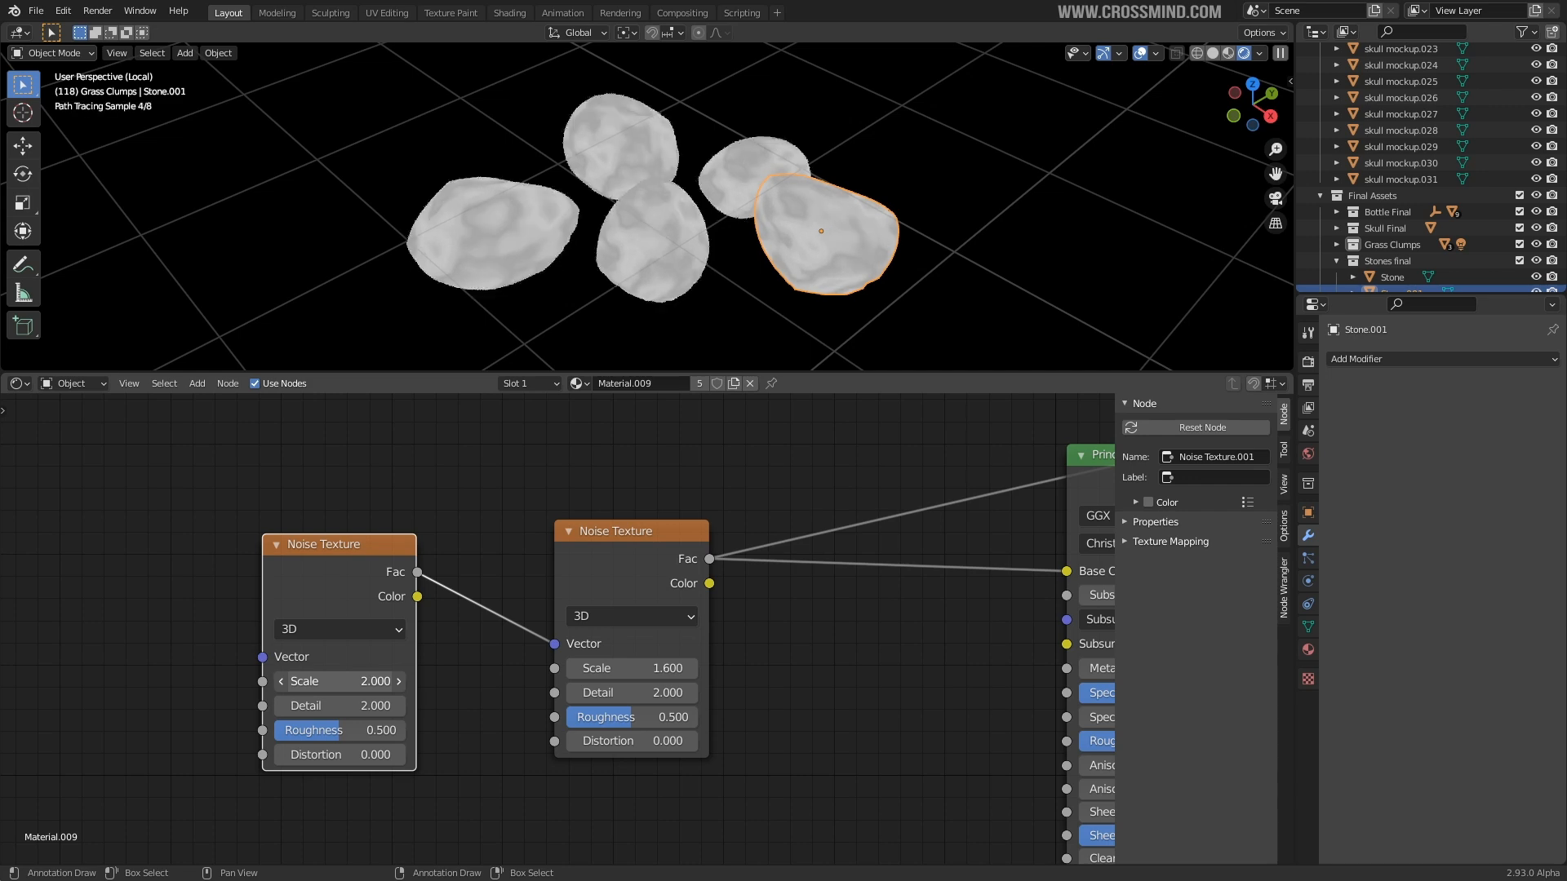
middle_click_drag(744, 266, 672, 246)
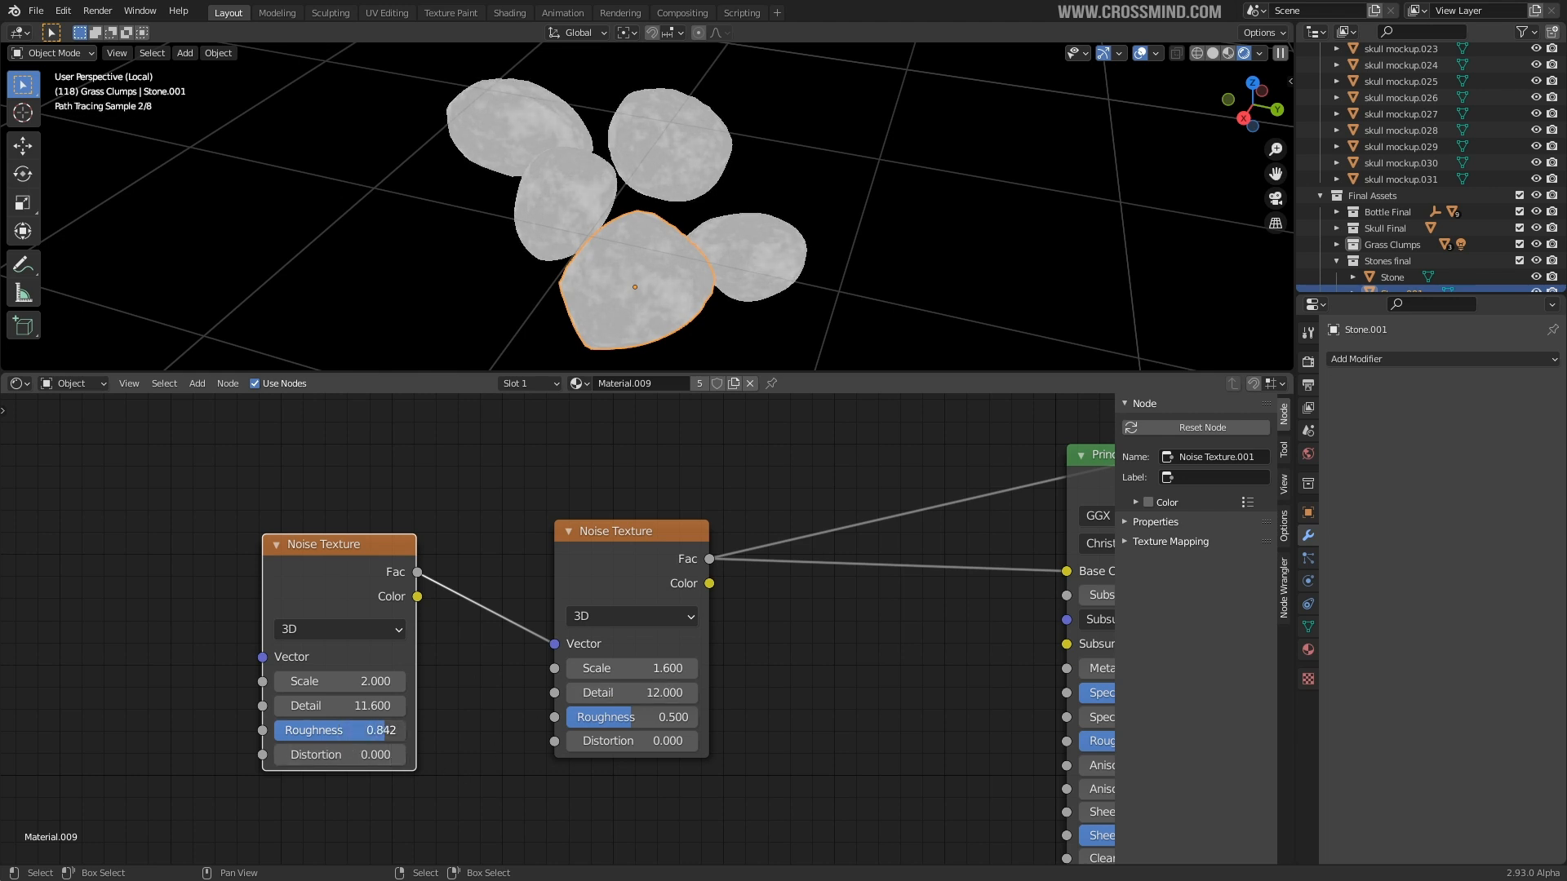
middle_click_drag(775, 607, 571, 612)
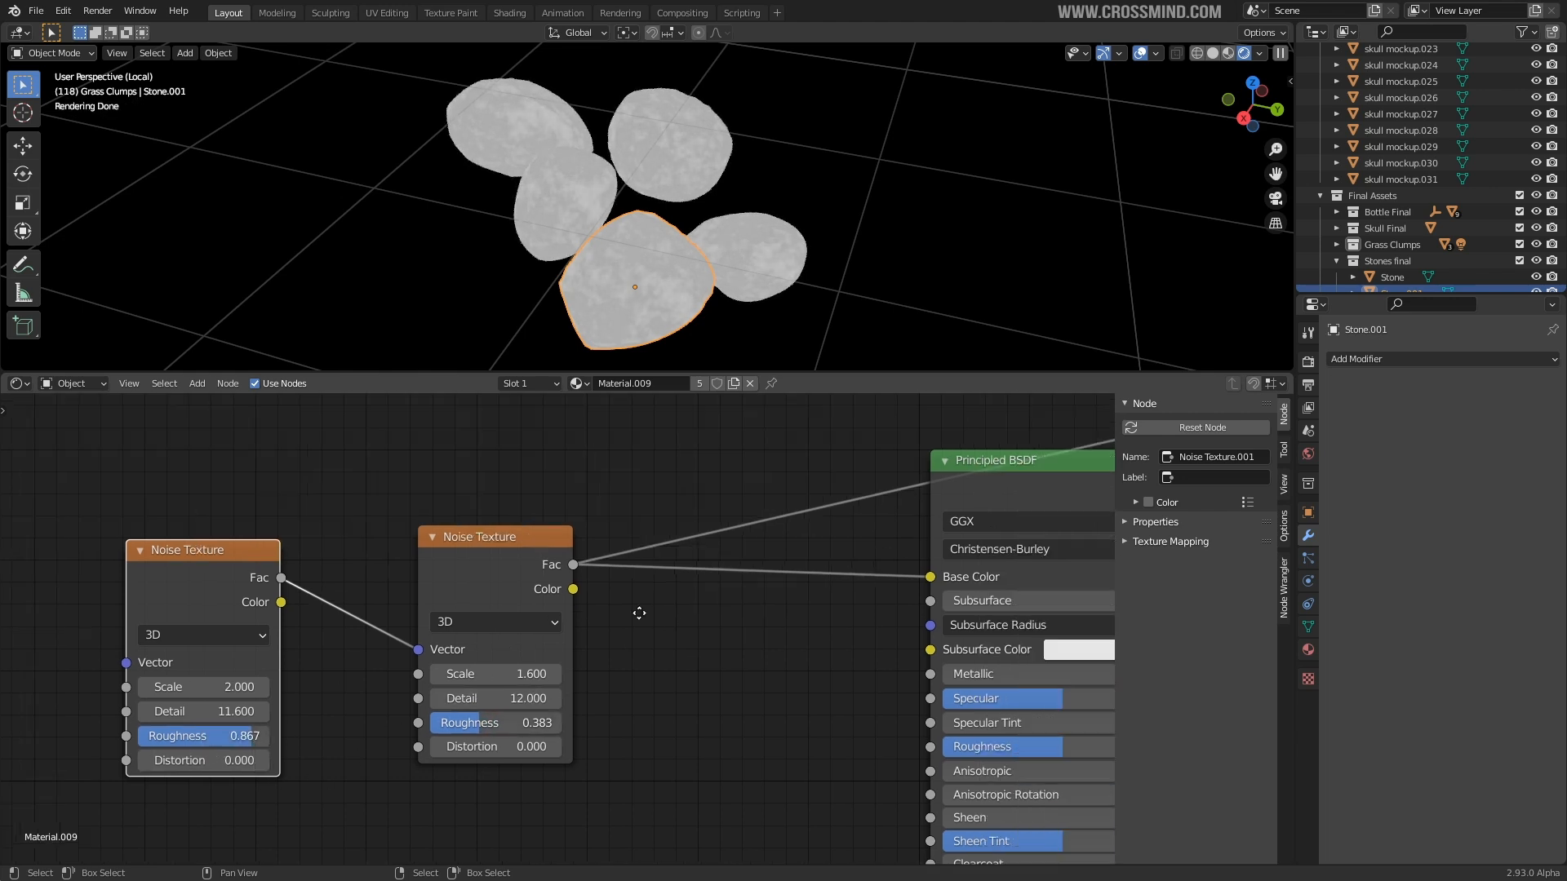
- Insert a ColorRamp between the second Noise Texture and the Principled BSDF Base Color and preview it on the stones
scroll(656, 613, "down", 3)
key("shift+a")
mouse_move(609, 734)
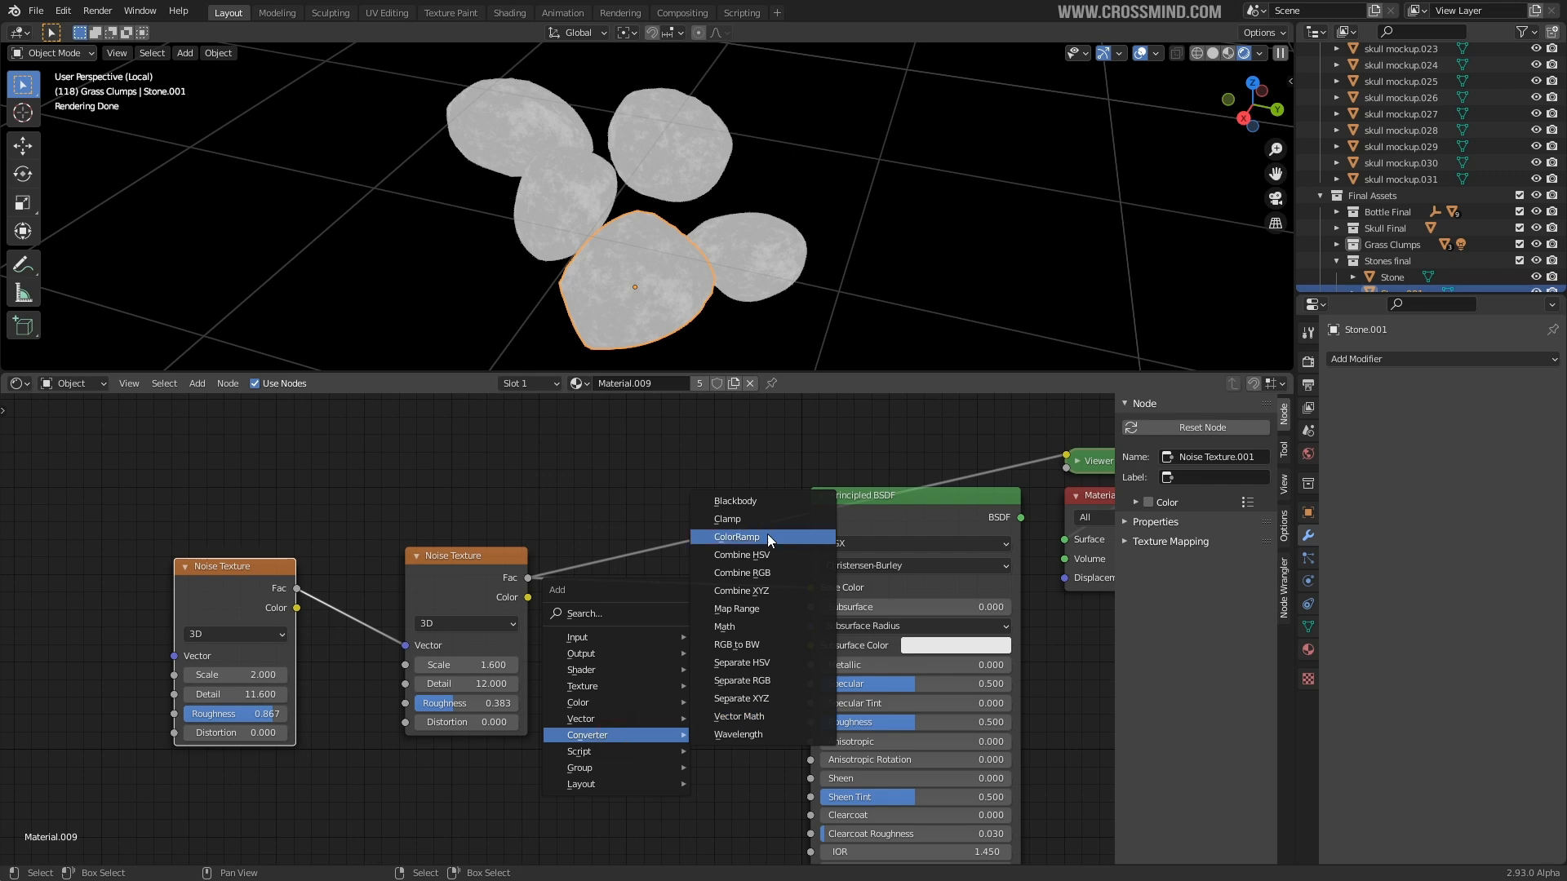
left_click(766, 535)
left_click(700, 668)
scroll(653, 661, "up", 1)
left_click_drag(606, 658, 629, 665)
left_click(756, 565, "ctrl+shift")
- Move the ramp's white stop to 0.809 and black stop to 0.282, and set the noise scales to 1.8 for the first and 1.5 for the second
left_click_drag(800, 658, 749, 669)
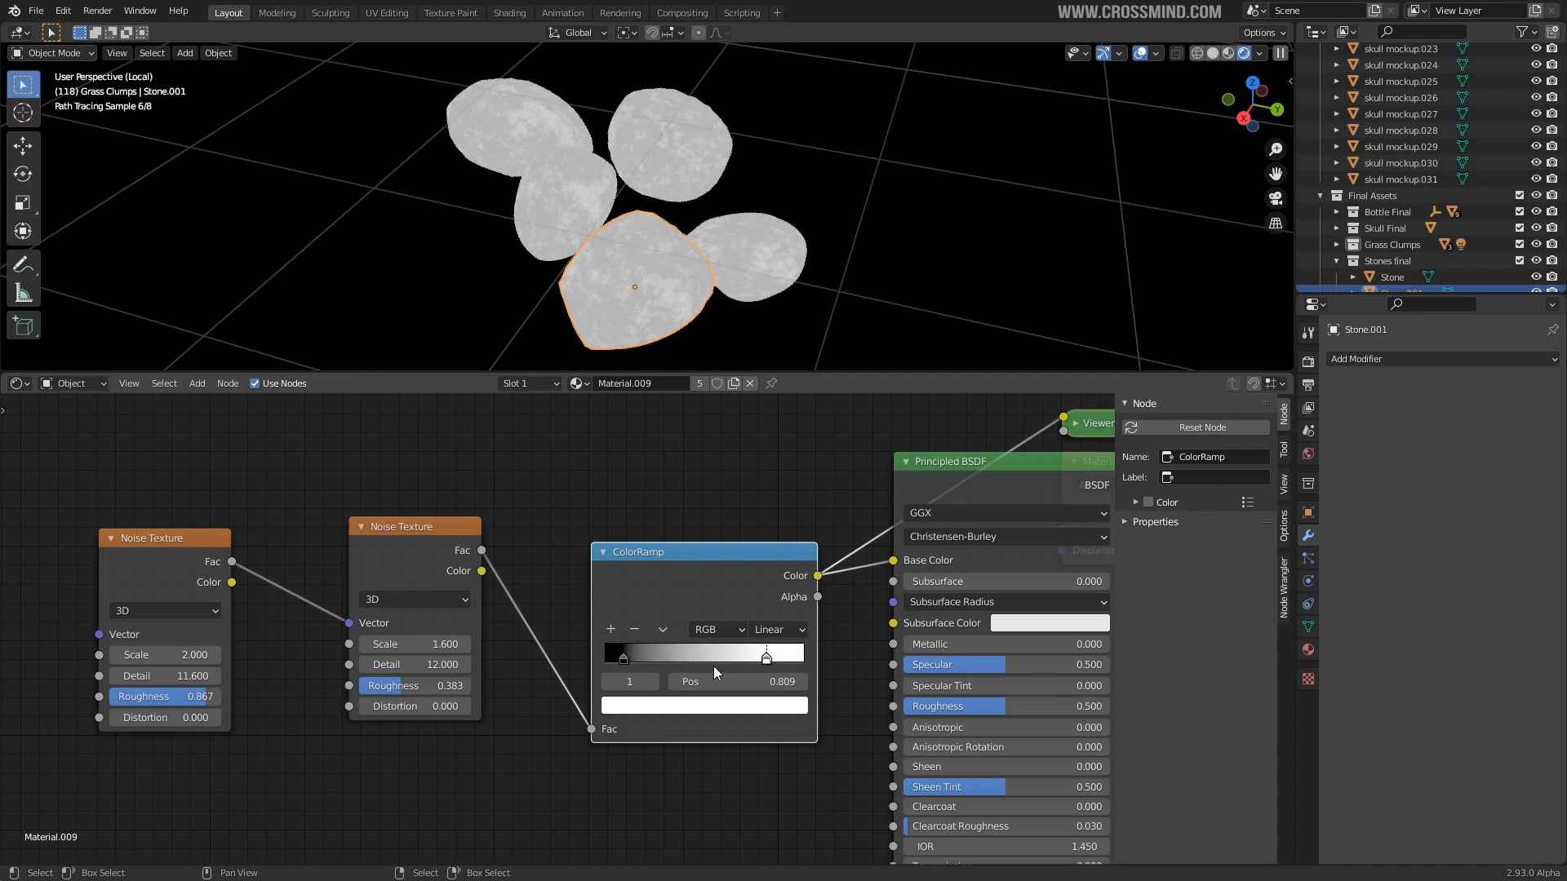
left_click_drag(622, 659, 663, 670)
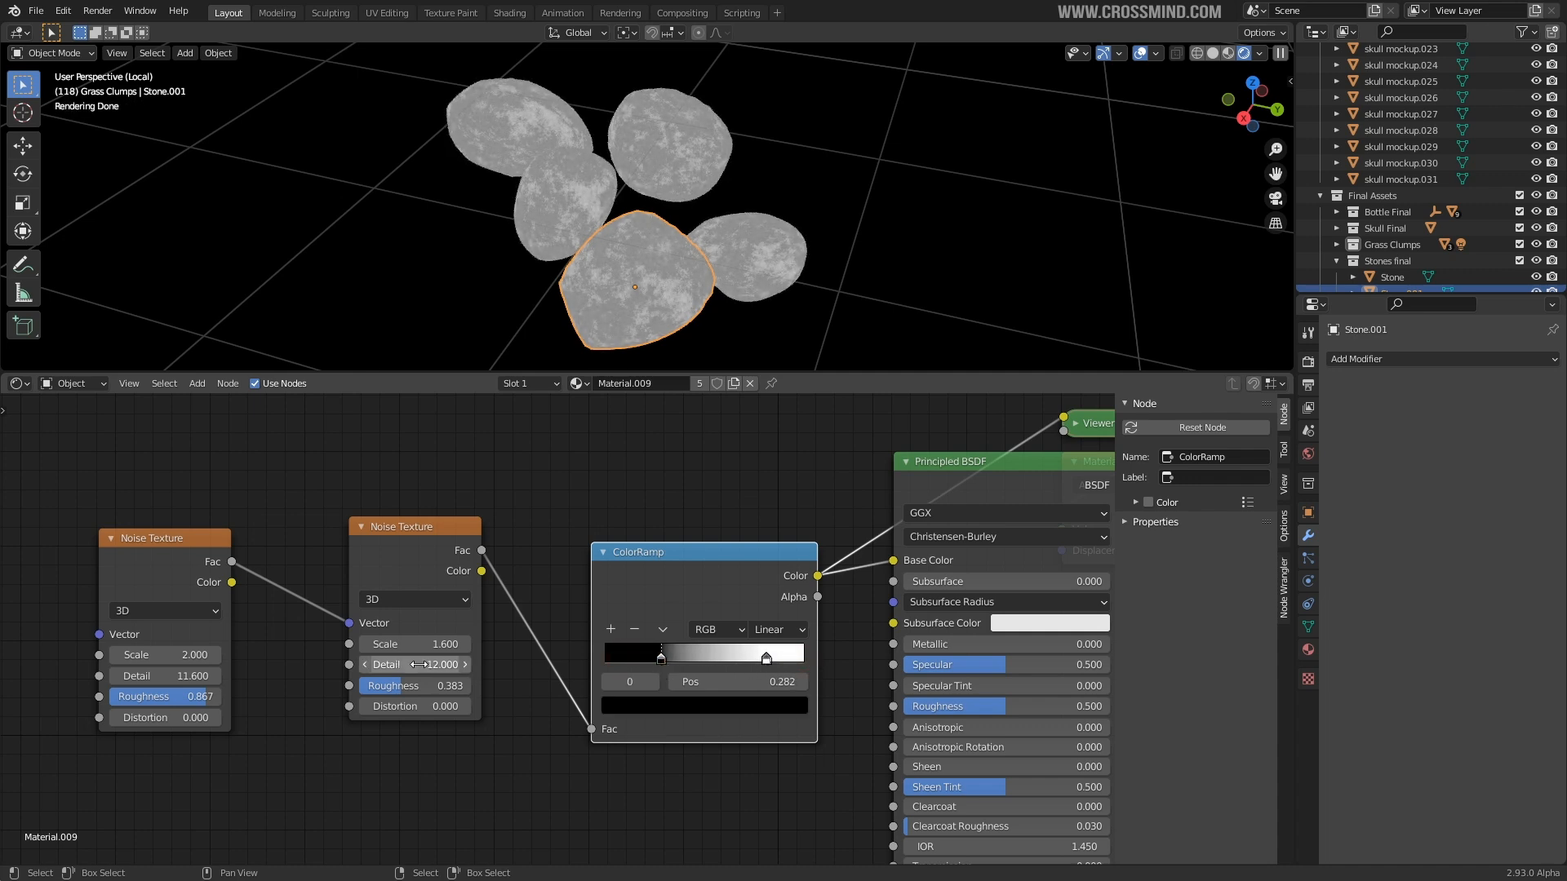
scroll(402, 664, "up", 1)
mouse_move(489, 611)
left_mouse_down()
mouse_move(424, 610)
mouse_move(481, 610)
left_mouse_up()
mouse_move(227, 618)
left_mouse_down()
mouse_move(196, 618)
mouse_move(227, 619)
left_mouse_up()
scroll(685, 522, "down", 2)
middle_click_drag(637, 245, 586, 241)
- Tidy the node layout and send the Principled BSDF back to the Material Output to show the full shader on the stones
key("Home")
left_click_drag(806, 578, 1048, 572)
left_click(727, 516, "ctrl+shift")
middle_click_drag(767, 270, 890, 269)
- Add a Displacement node feeding the Material Output's Displacement, with the second noise's Fac linked to its Height
key("shift+a")
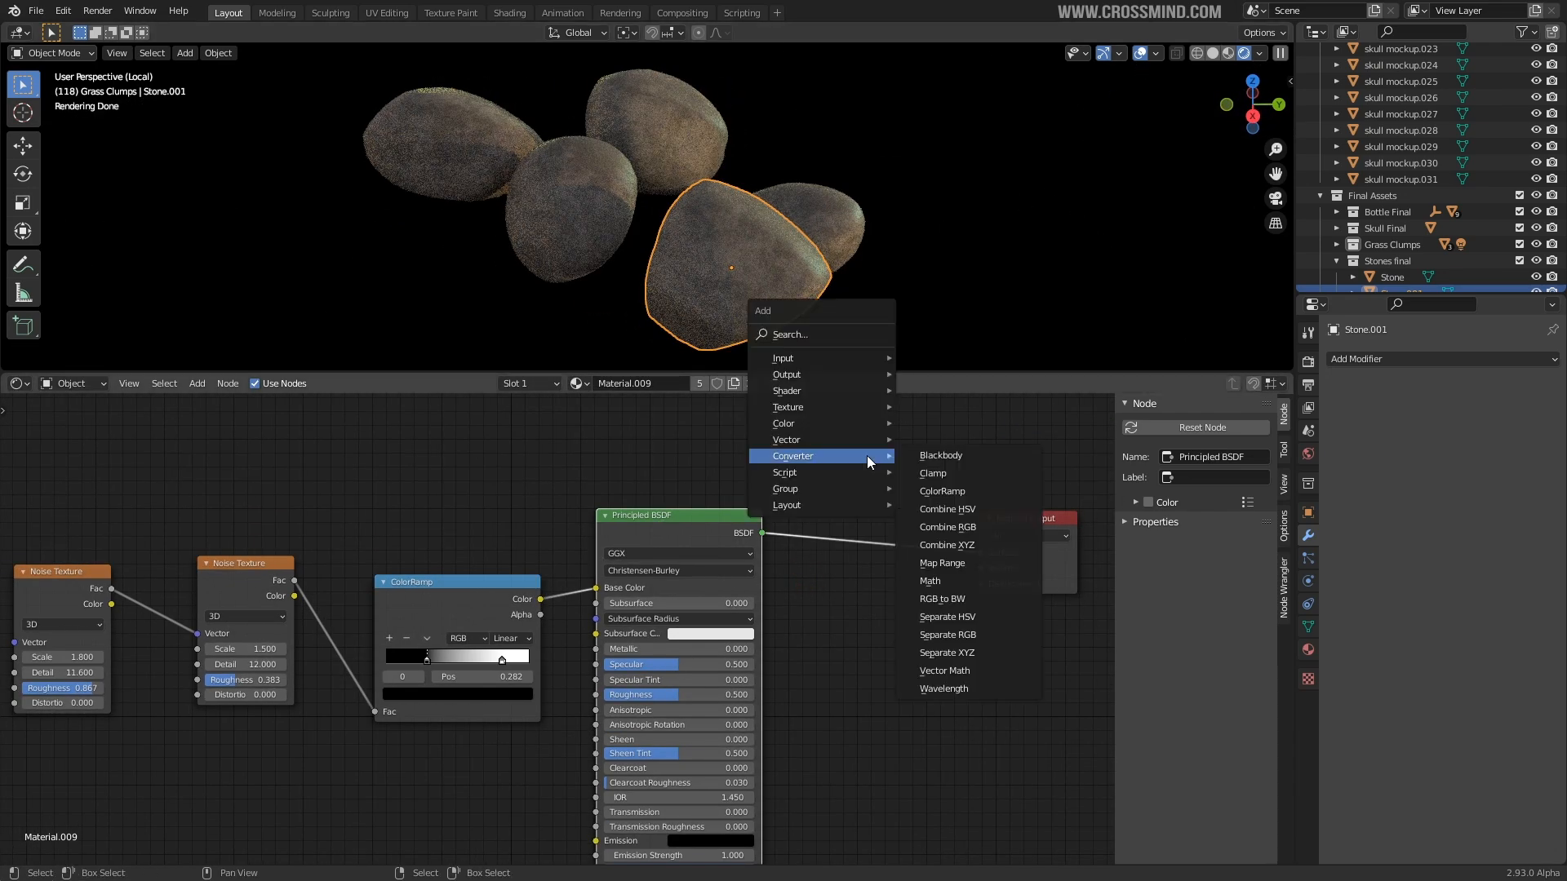
left_click(840, 332)
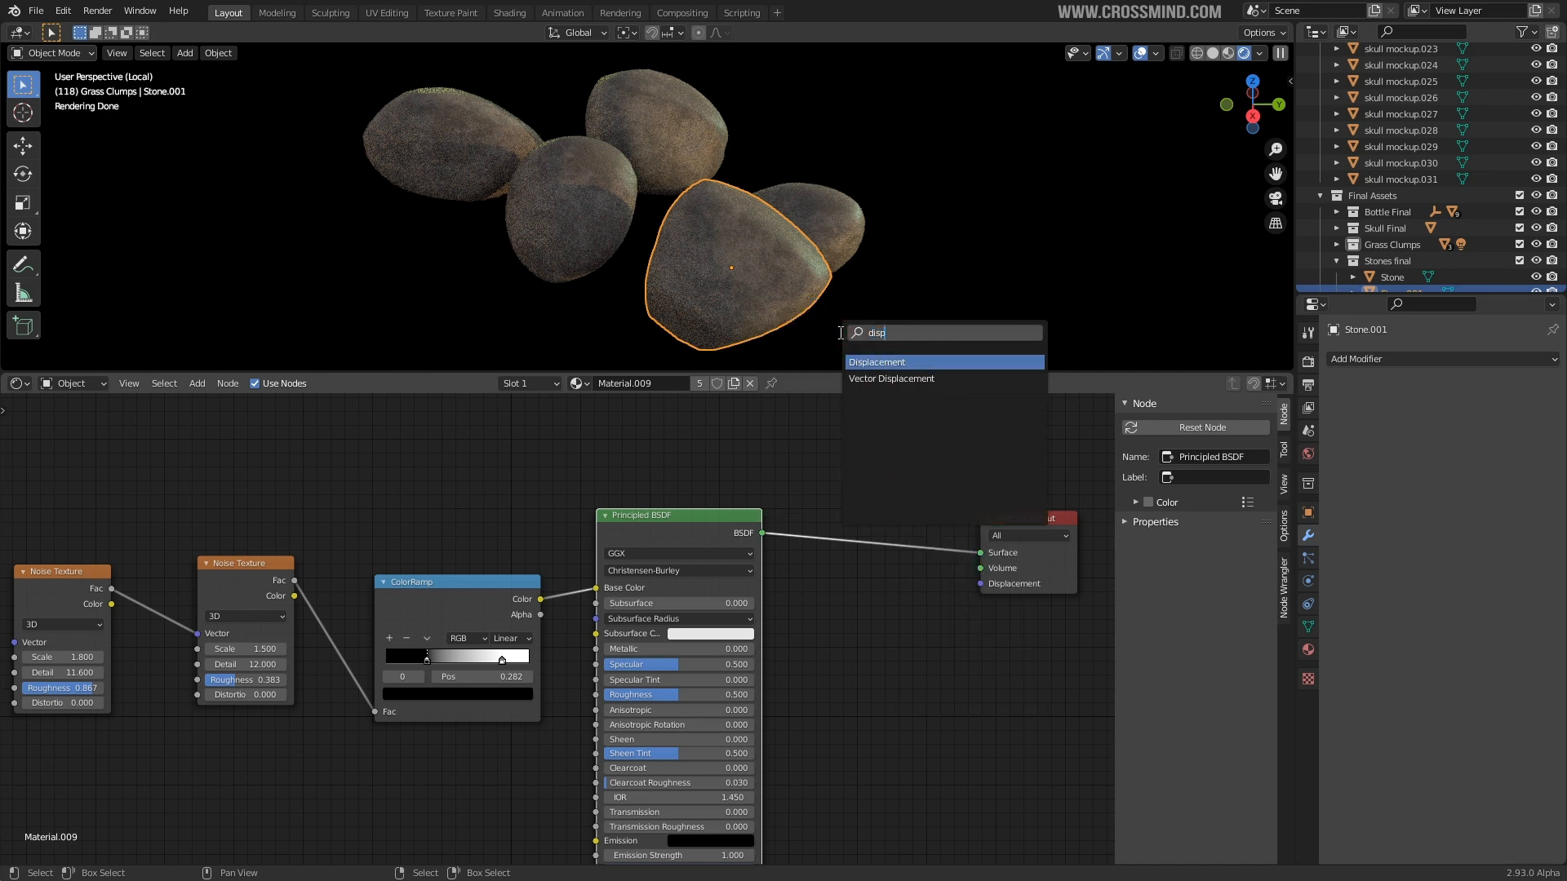
key("Return")
left_click(959, 600)
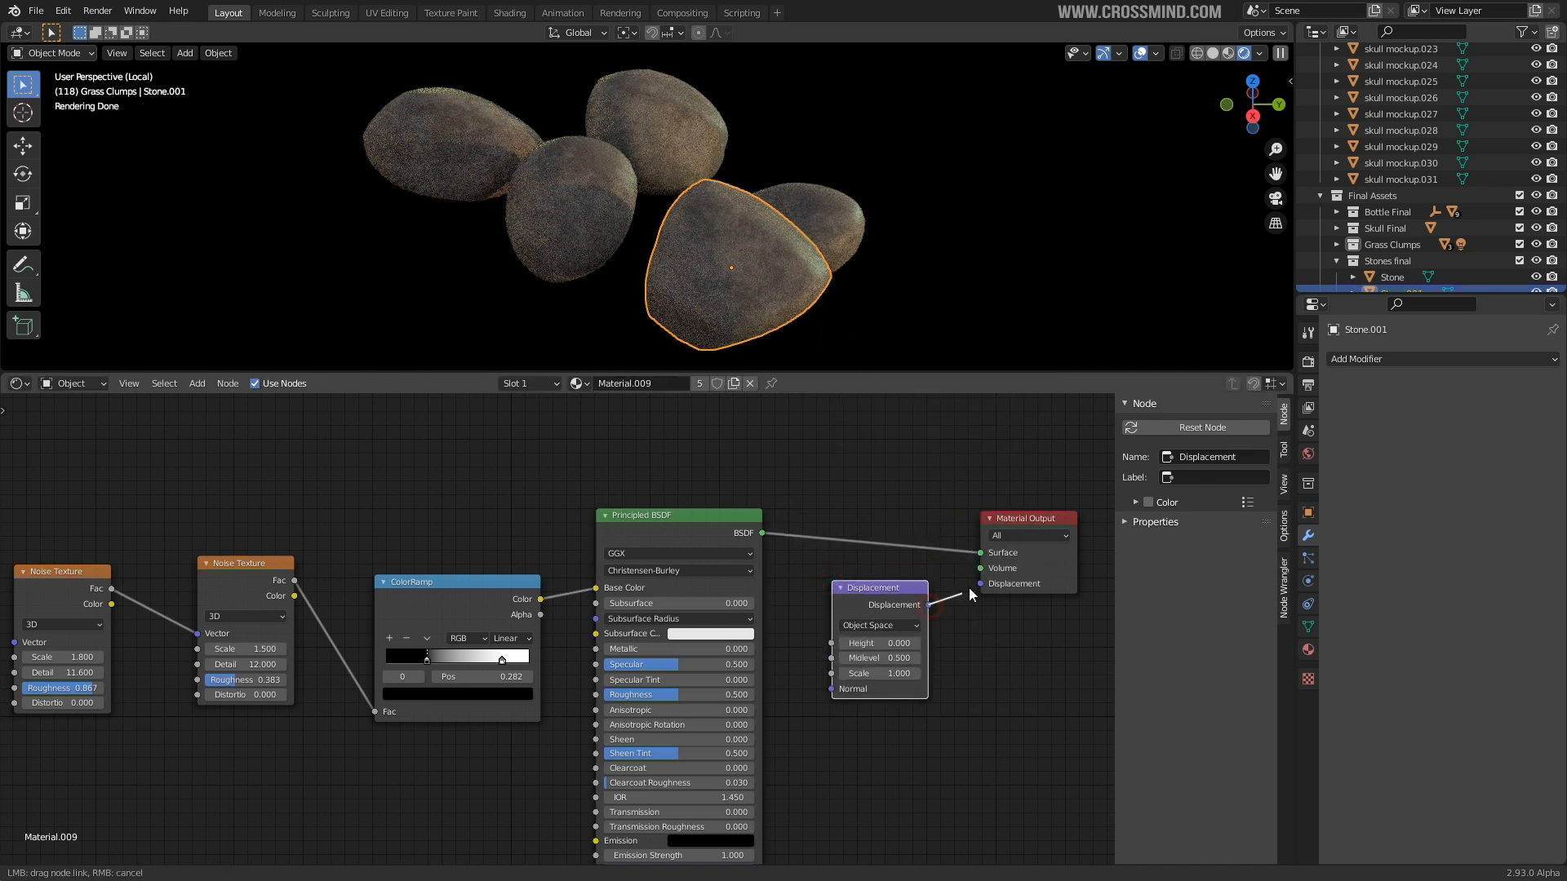
middle_click_drag(653, 603, 676, 578)
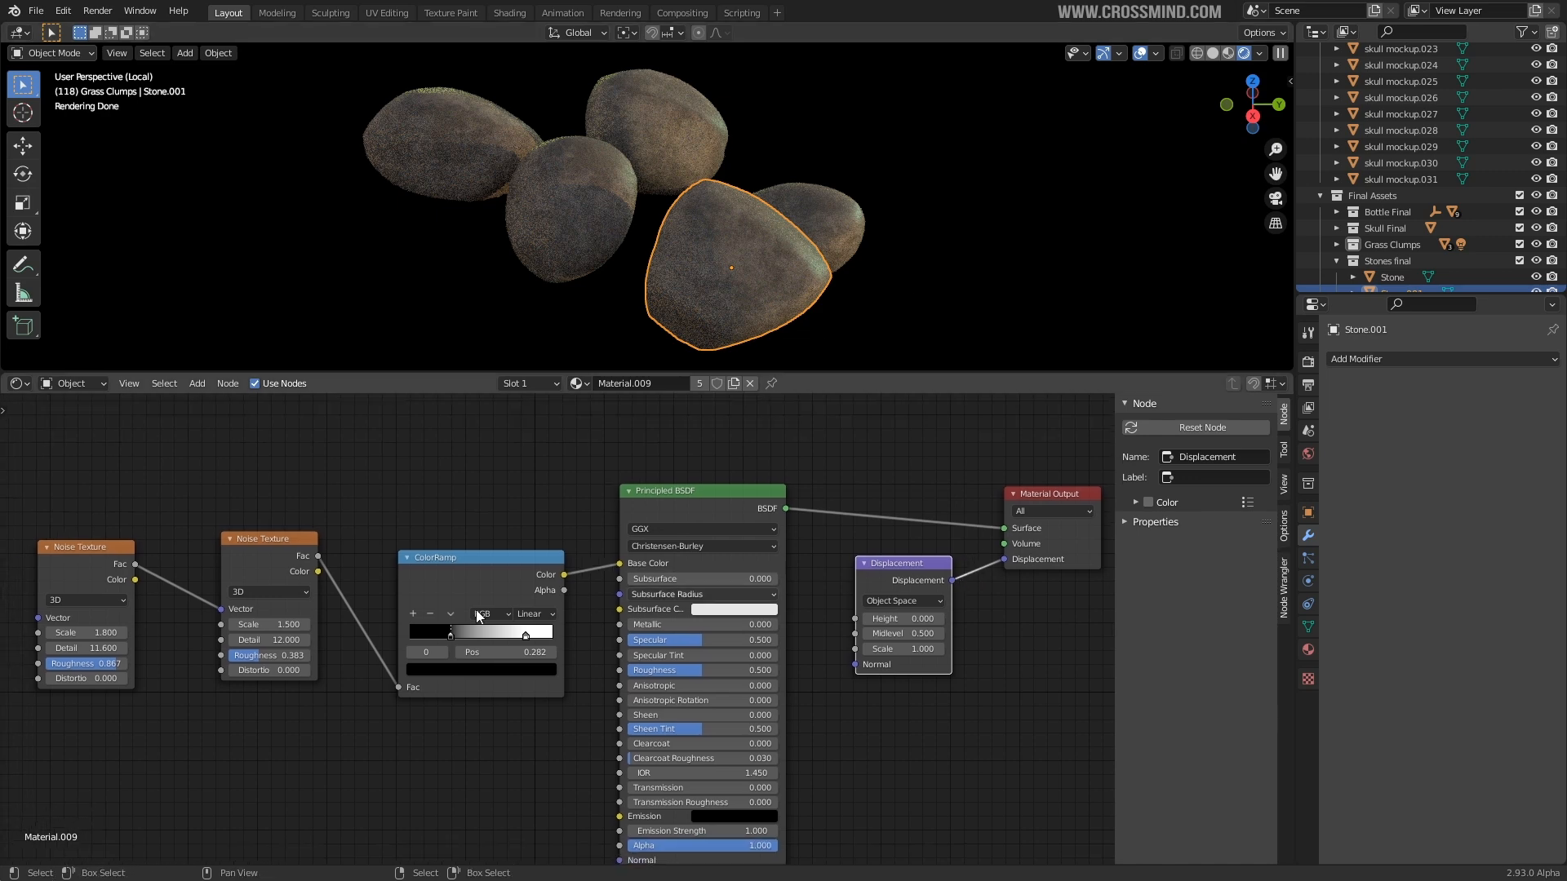
left_click_drag(319, 556, 839, 712)
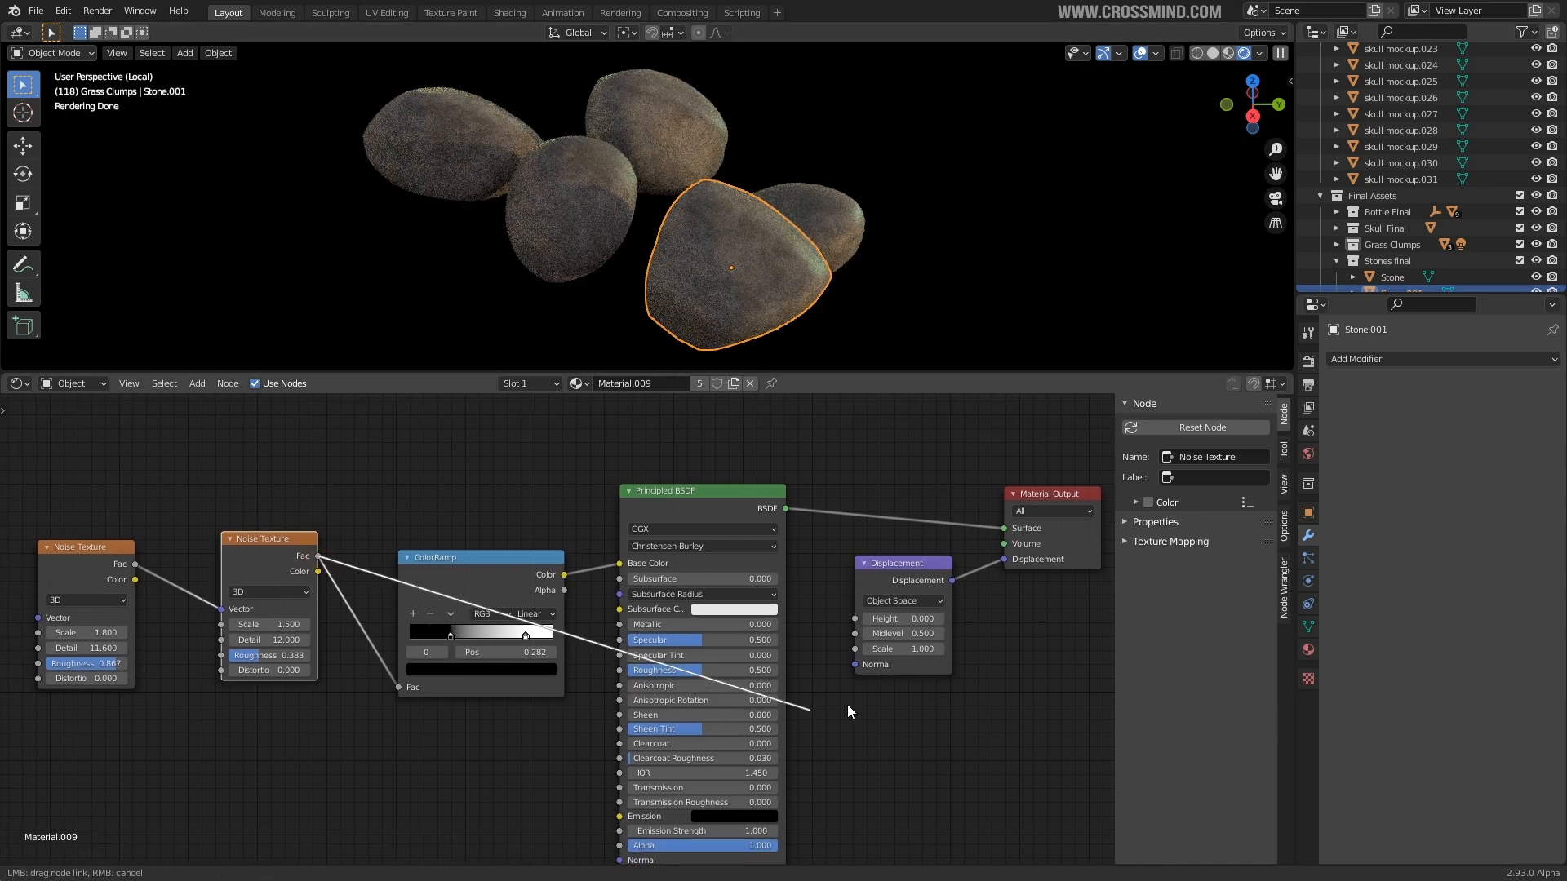
left_click_drag(851, 623, 854, 619)
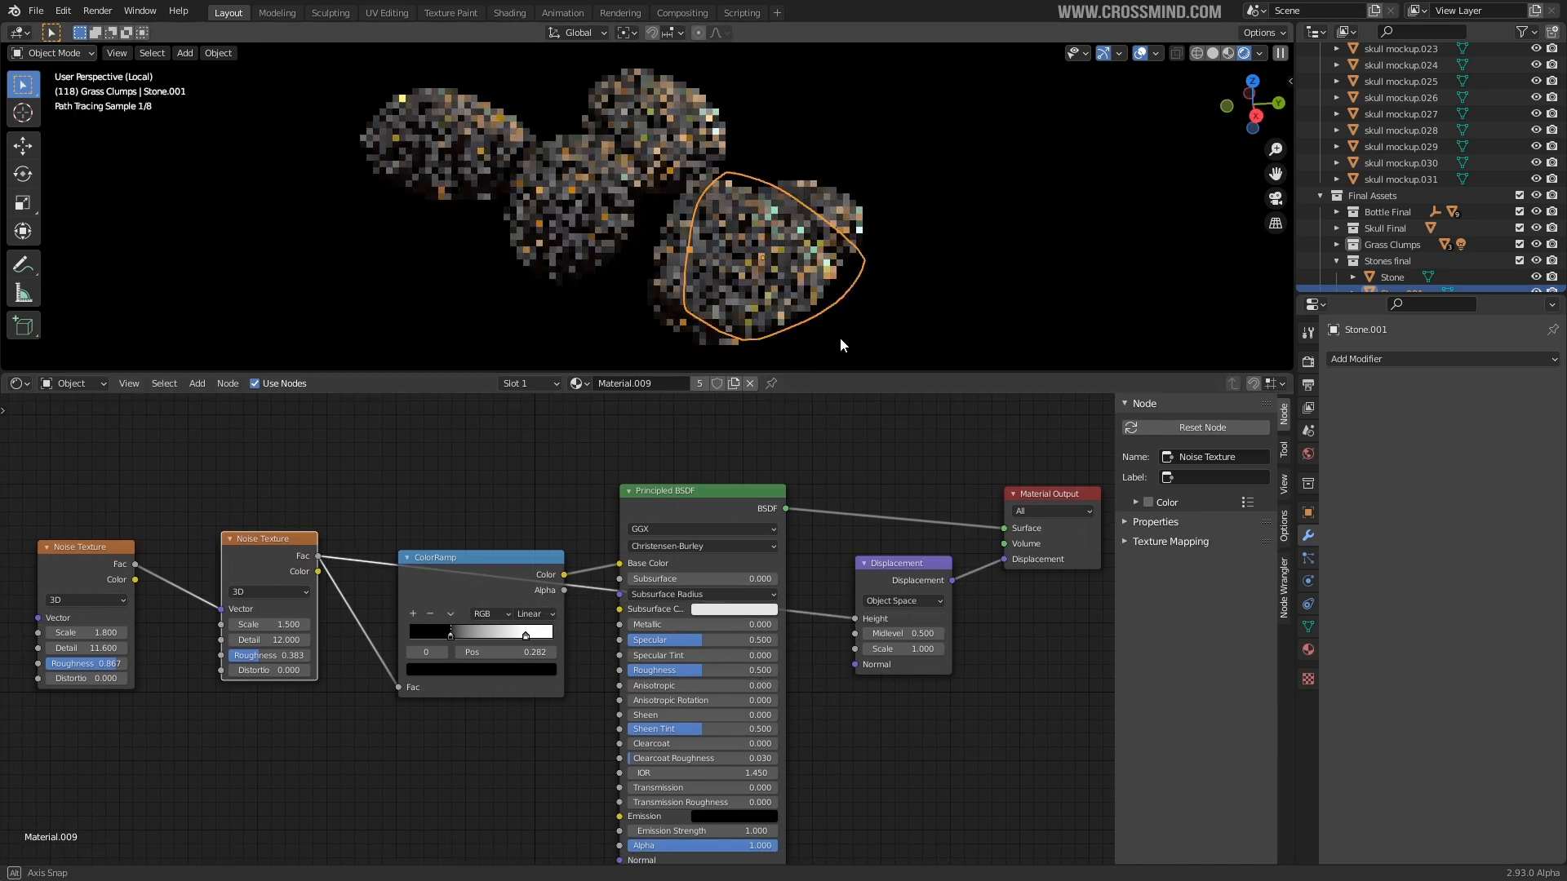
- Hide the viewport overlays, move the ColorRamp clear of the displacement link, and light the stones with a different viewport HDRI
left_click(1140, 53)
left_click_drag(542, 557, 560, 445)
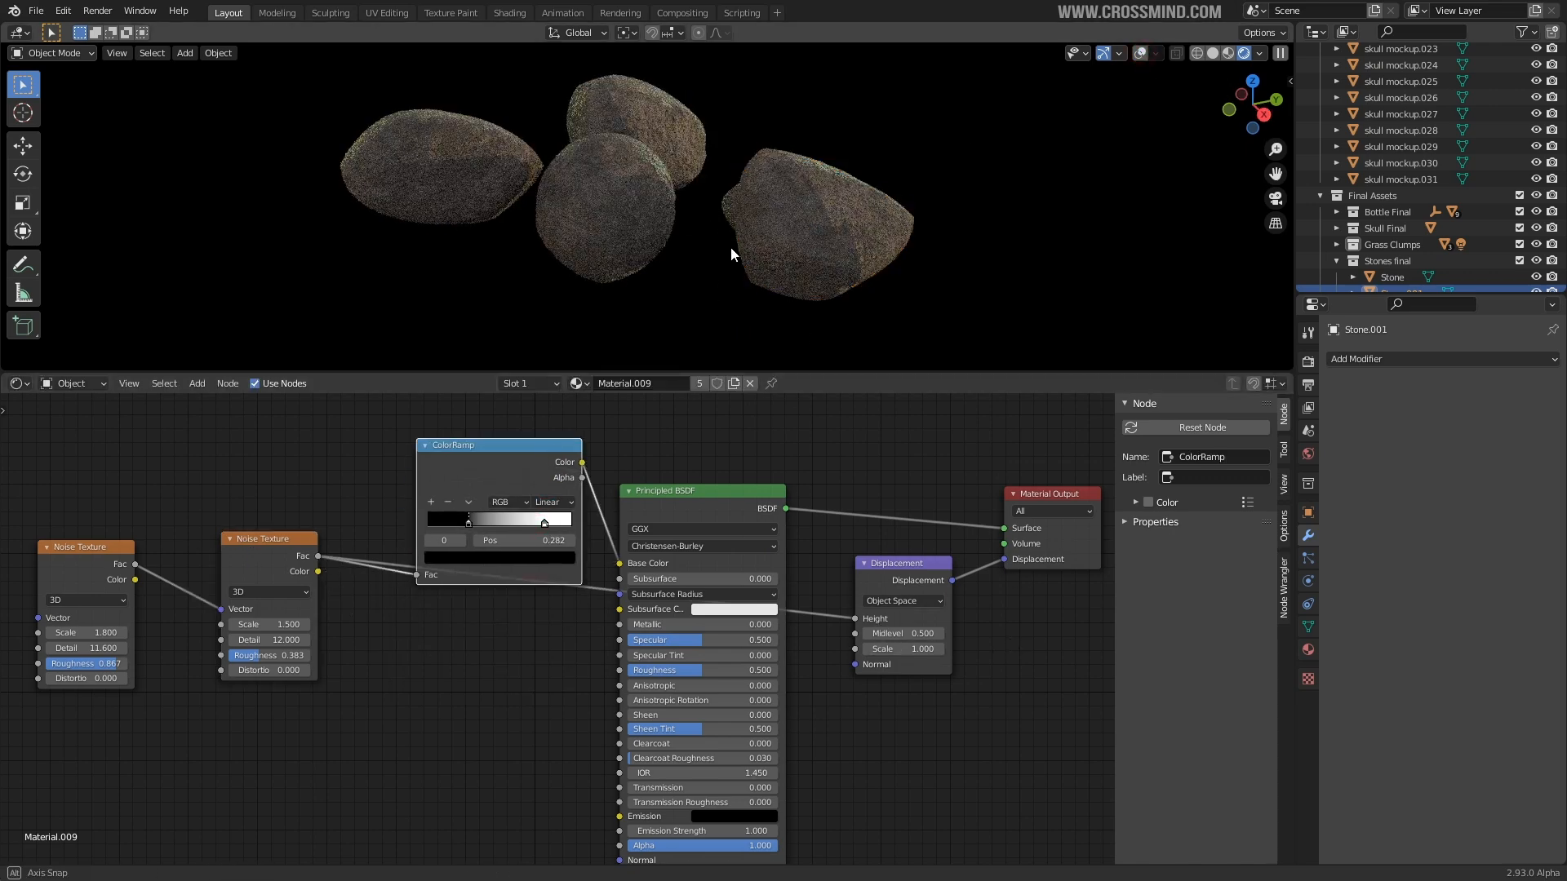
middle_click_drag(727, 239, 736, 274)
scroll(736, 274, "up", 1)
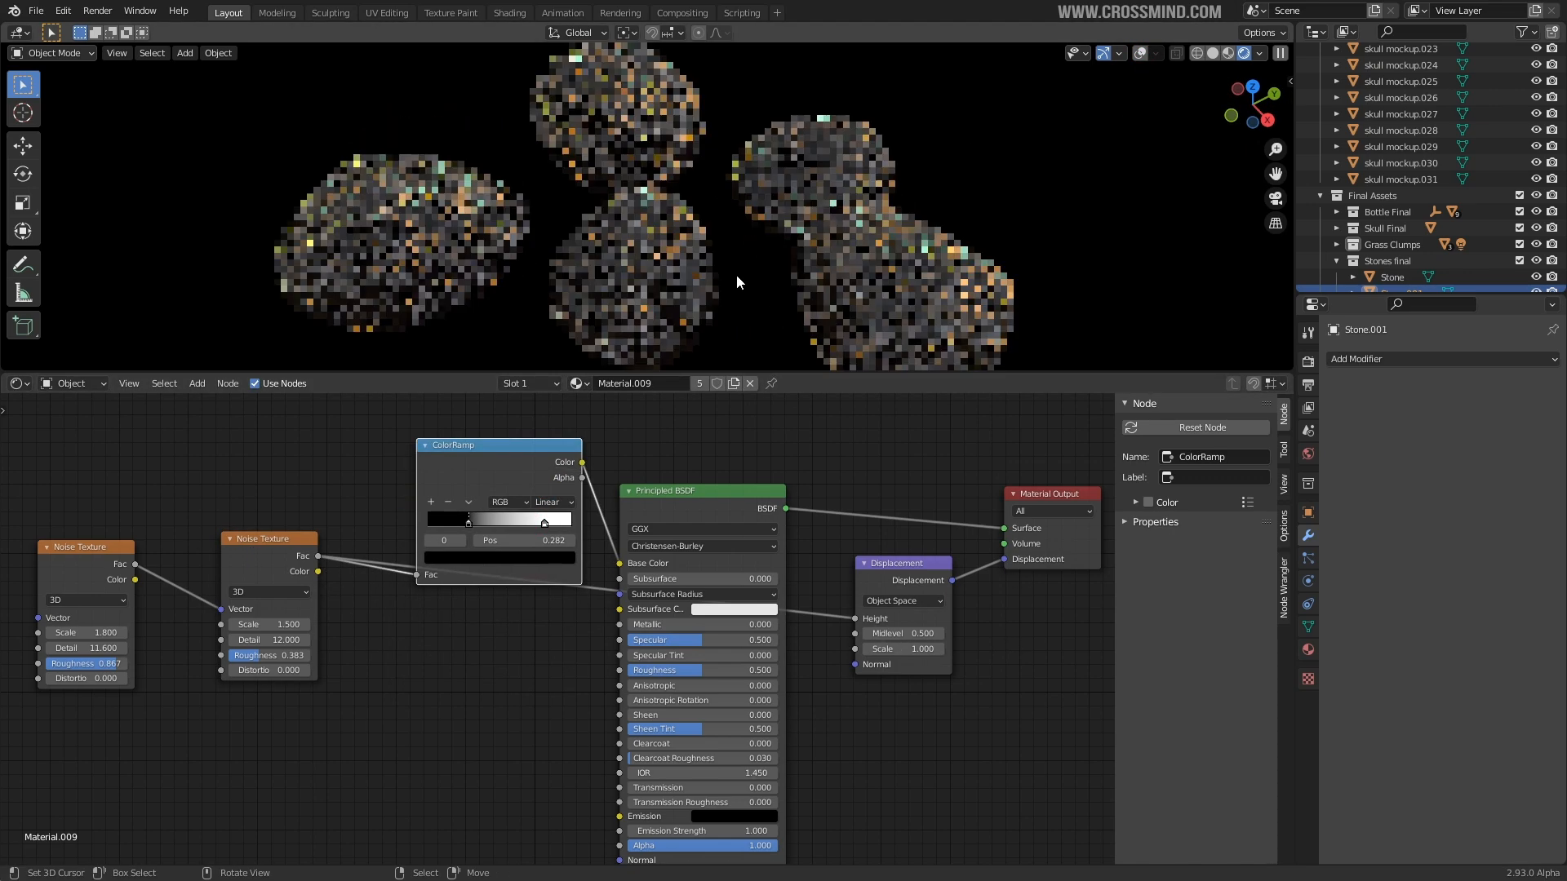
left_click(1259, 53)
left_click(1222, 198)
left_click(1226, 248)
middle_click_drag(780, 229, 646, 214)
- Spread out the noise and ColorRamp nodes and link the second noise's Fac to the Principled BSDF Roughness
middle_click_drag(553, 605, 682, 600)
left_click_drag(604, 447, 542, 398)
middle_click_drag(582, 553, 667, 669)
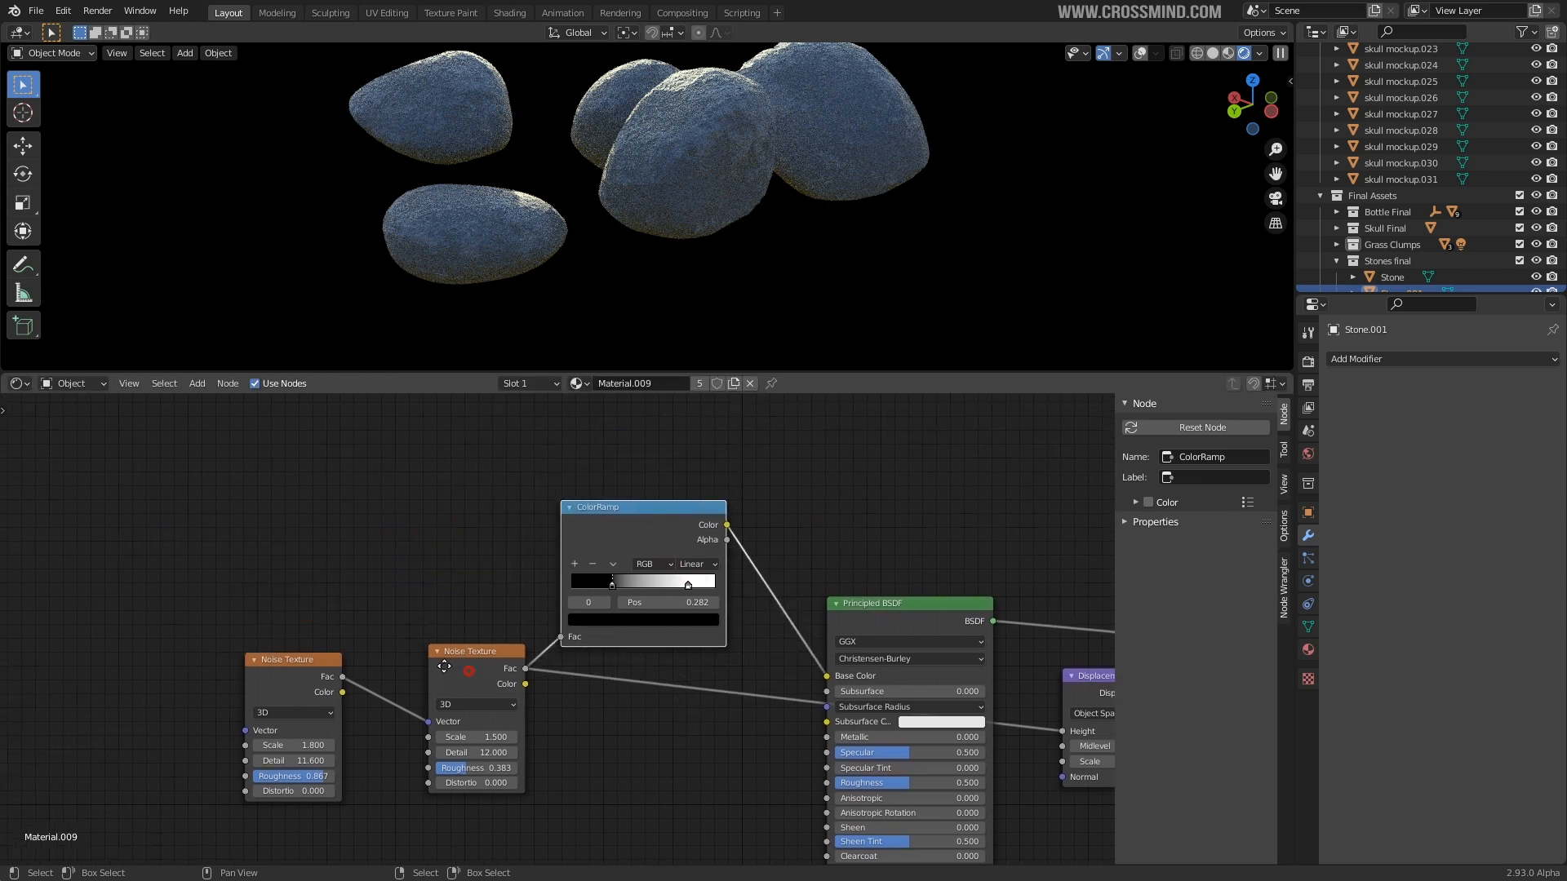
left_click_drag(462, 671, 412, 655)
left_click_drag(265, 678, 84, 666)
left_click_drag(439, 638, 350, 605)
middle_click_drag(395, 636, 364, 555)
scroll(364, 555, "up", 2)
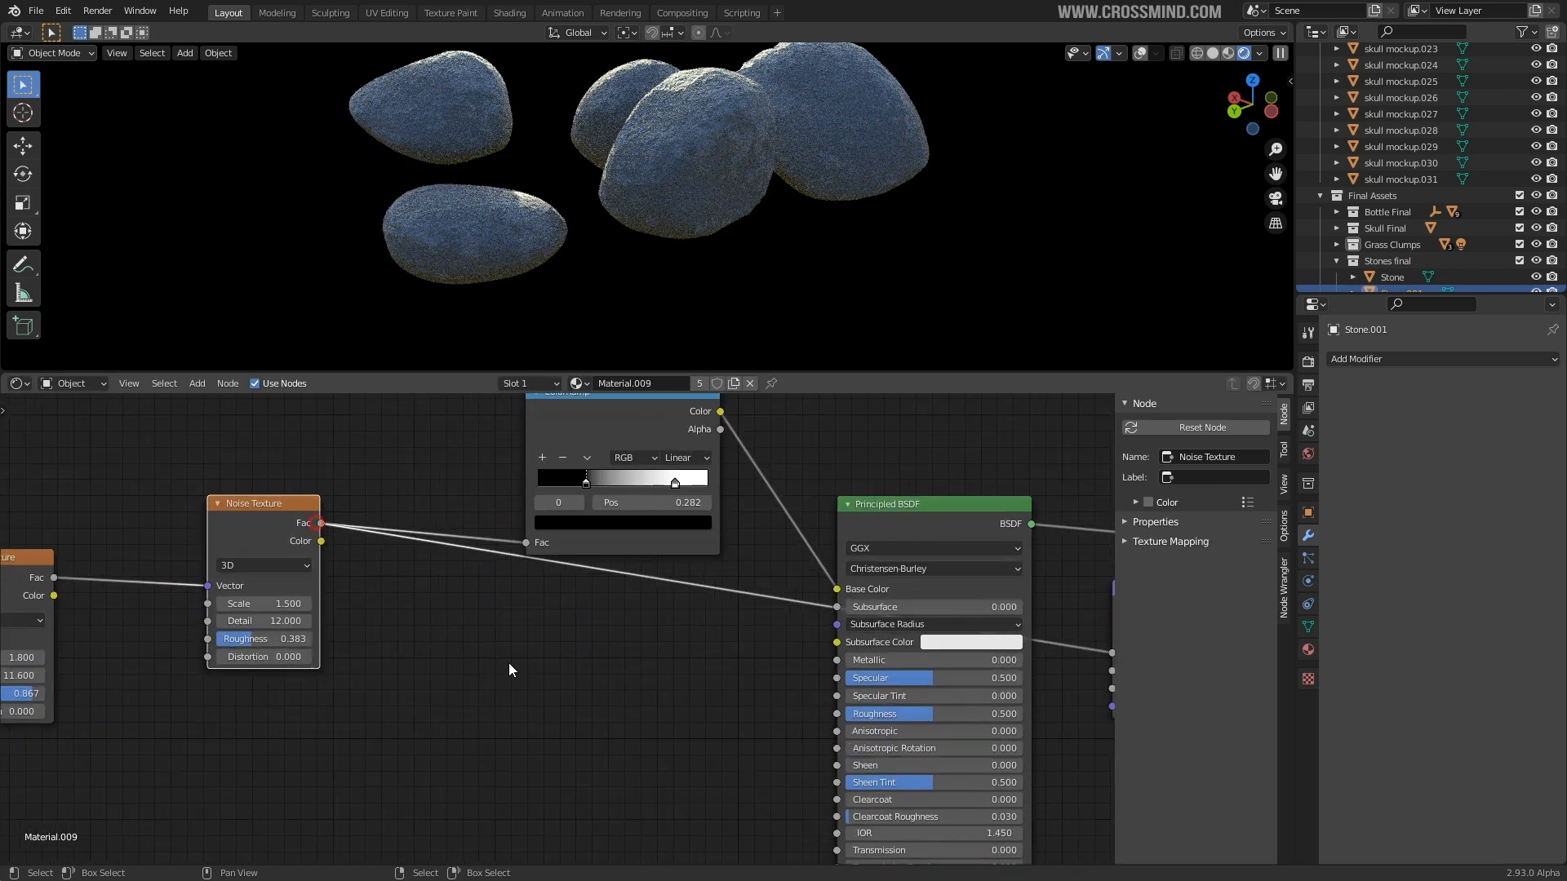
left_click_drag(832, 684, 835, 714)
middle_click_drag(788, 249, 948, 284)
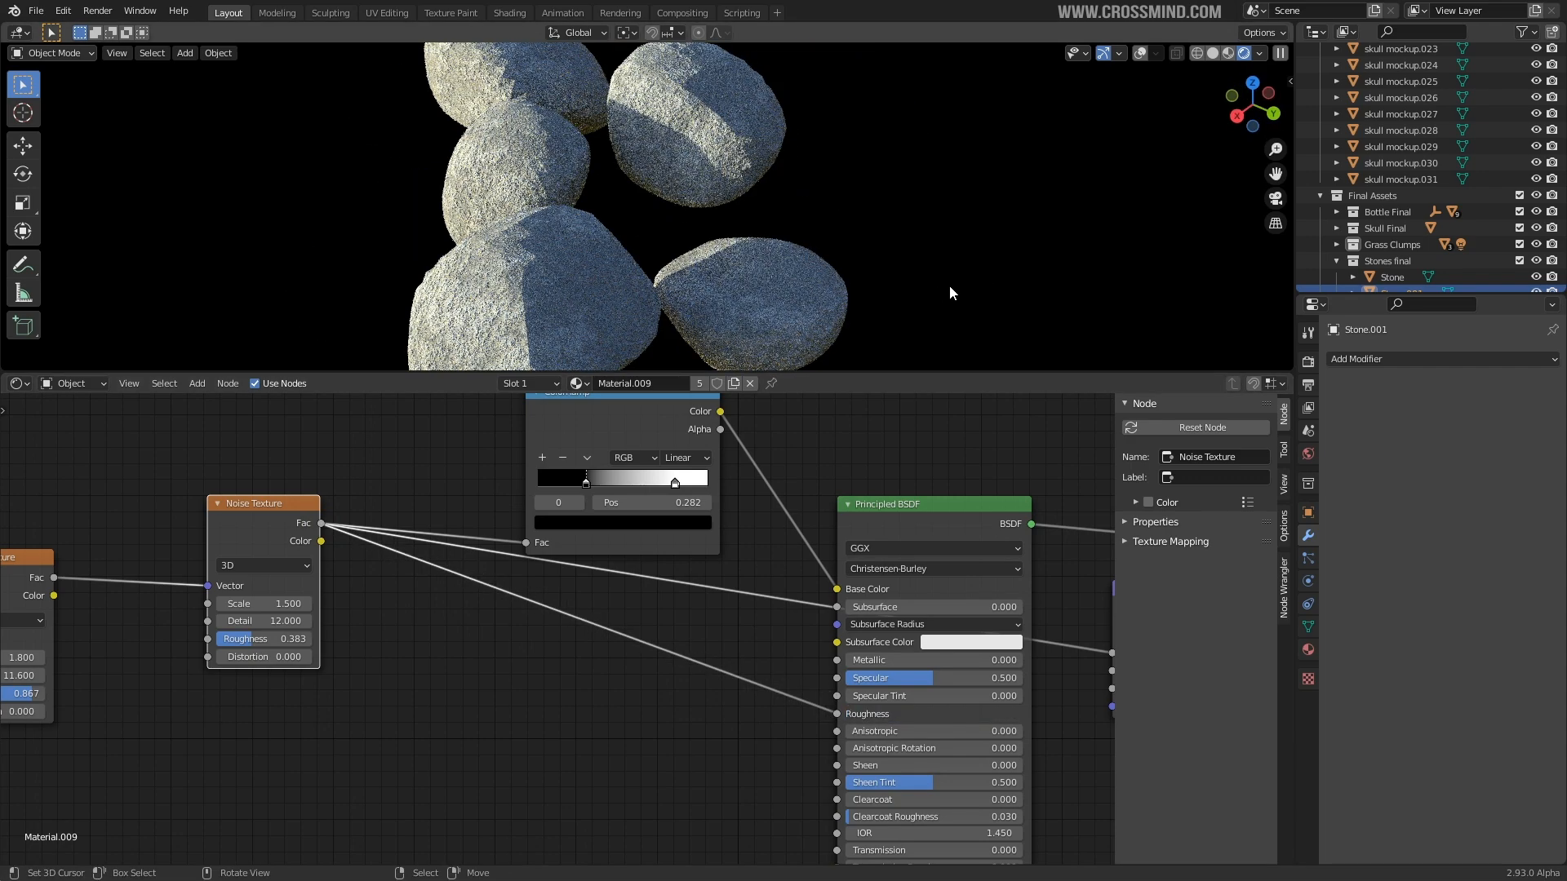
- Duplicate the ColorRamp and insert the copy between the original ramp and the Base Color
middle_click_drag(748, 678, 830, 770)
left_click_drag(713, 502, 614, 481)
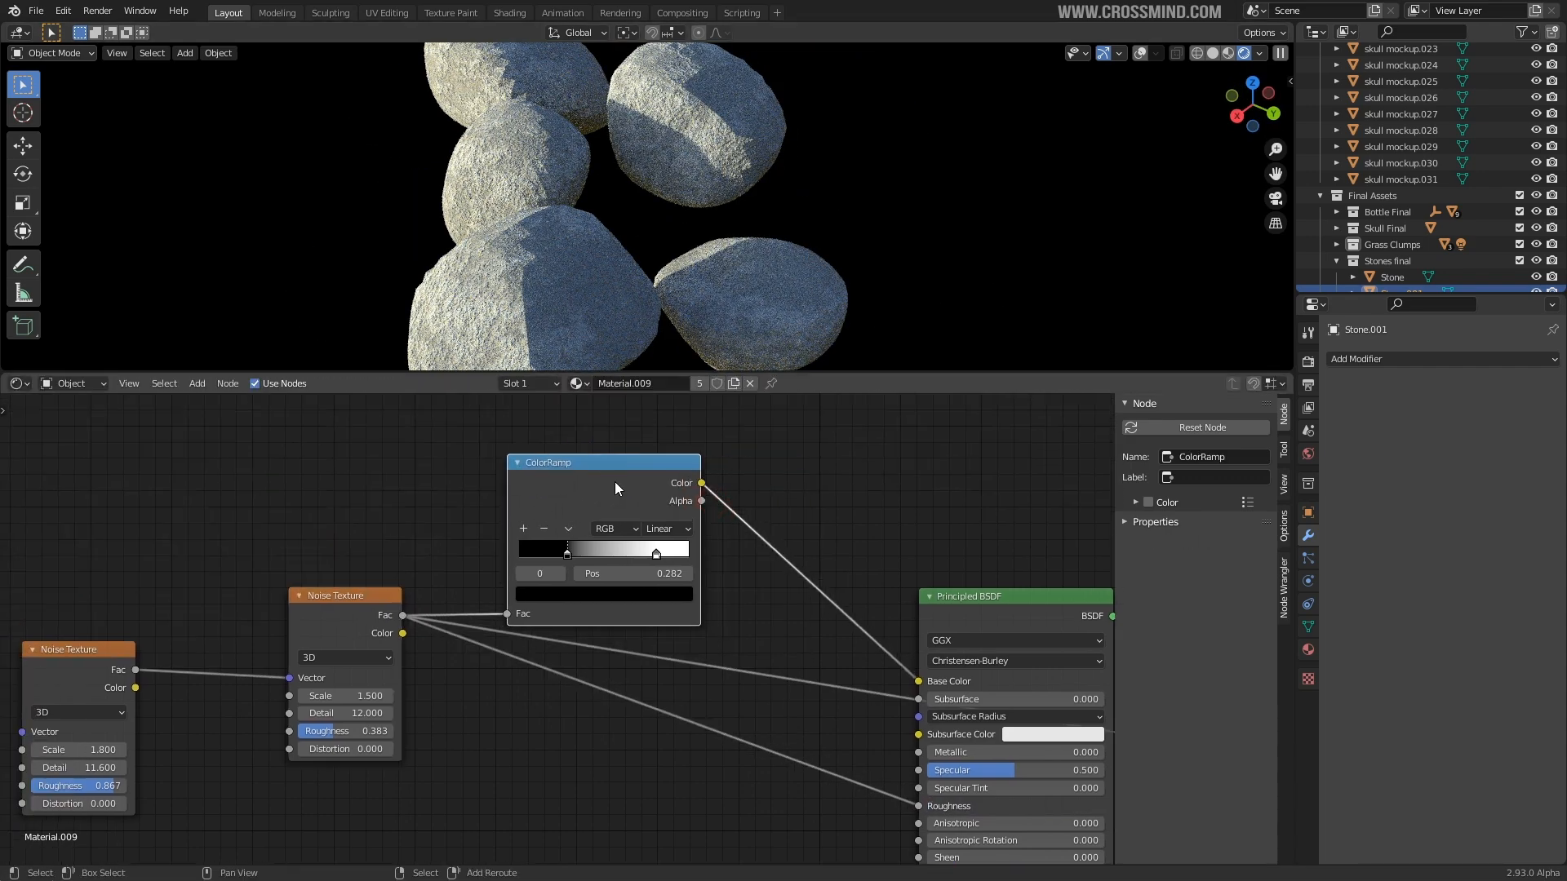
key("shift+d")
left_click(904, 438)
middle_click_drag(843, 498, 676, 565)
- Shift the second ramp's dark stop outward and color its stops dark red-brown and yellow-orange
left_click_drag(682, 577, 657, 575)
left_click(693, 616)
left_click(709, 467)
mouse_move(775, 497)
left_mouse_down()
mouse_move(775, 457)
mouse_move(776, 488)
left_mouse_up()
left_click(780, 574)
left_click(727, 613)
left_click(734, 483)
mouse_move(730, 219)
middle_mouse_down()
mouse_move(669, 220)
mouse_move(758, 286)
middle_mouse_up()
- Switch the rendered viewport's lighting to another HDRI
left_click(1258, 53)
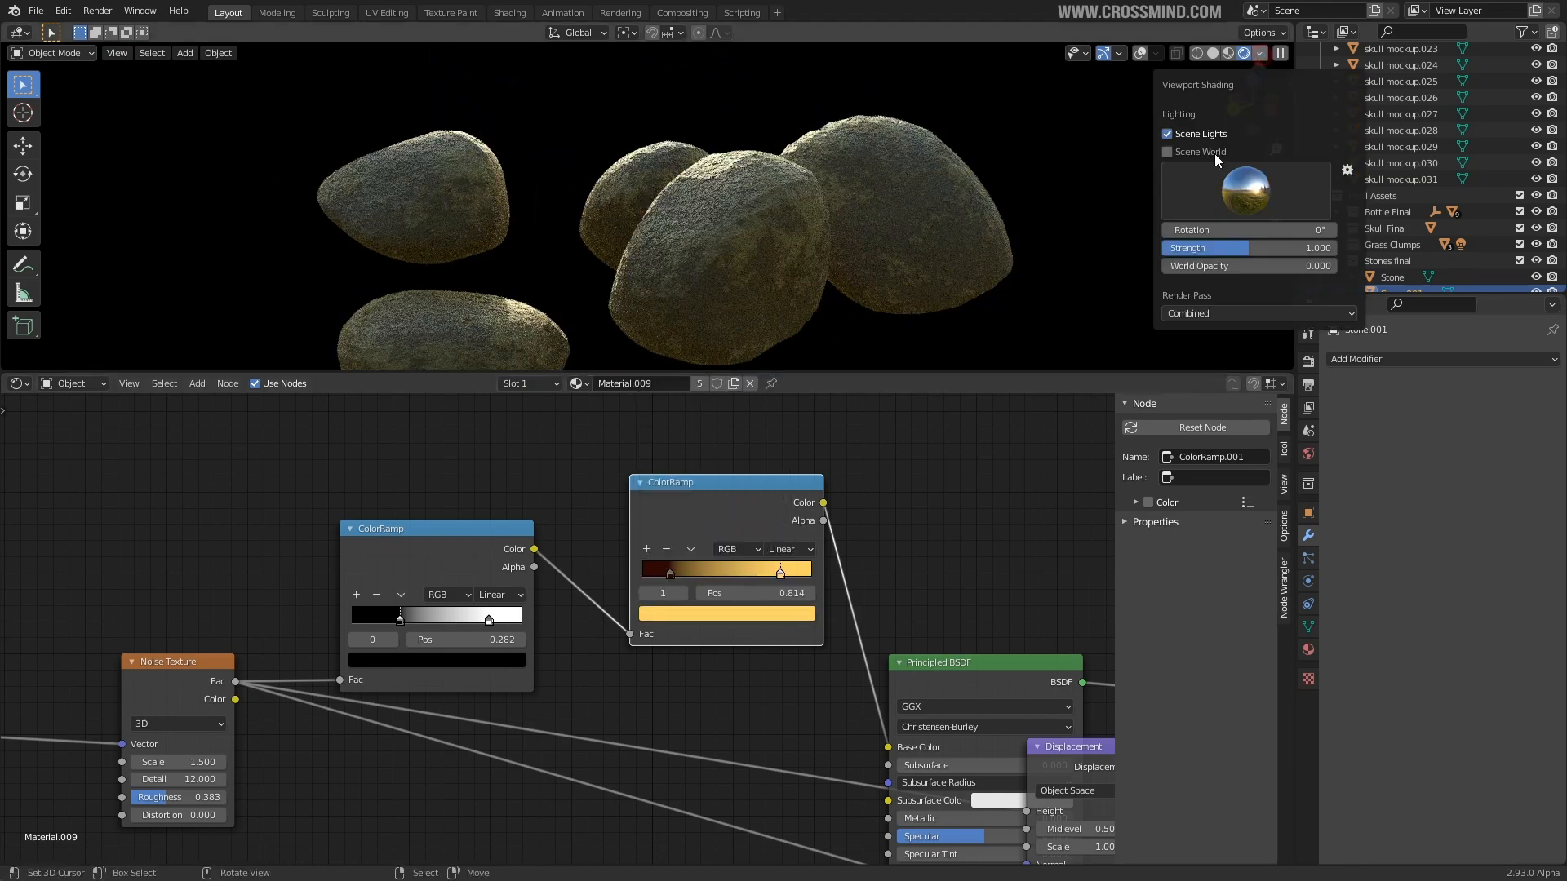
left_click(1245, 190)
left_click(1167, 253)
left_click(1259, 53)
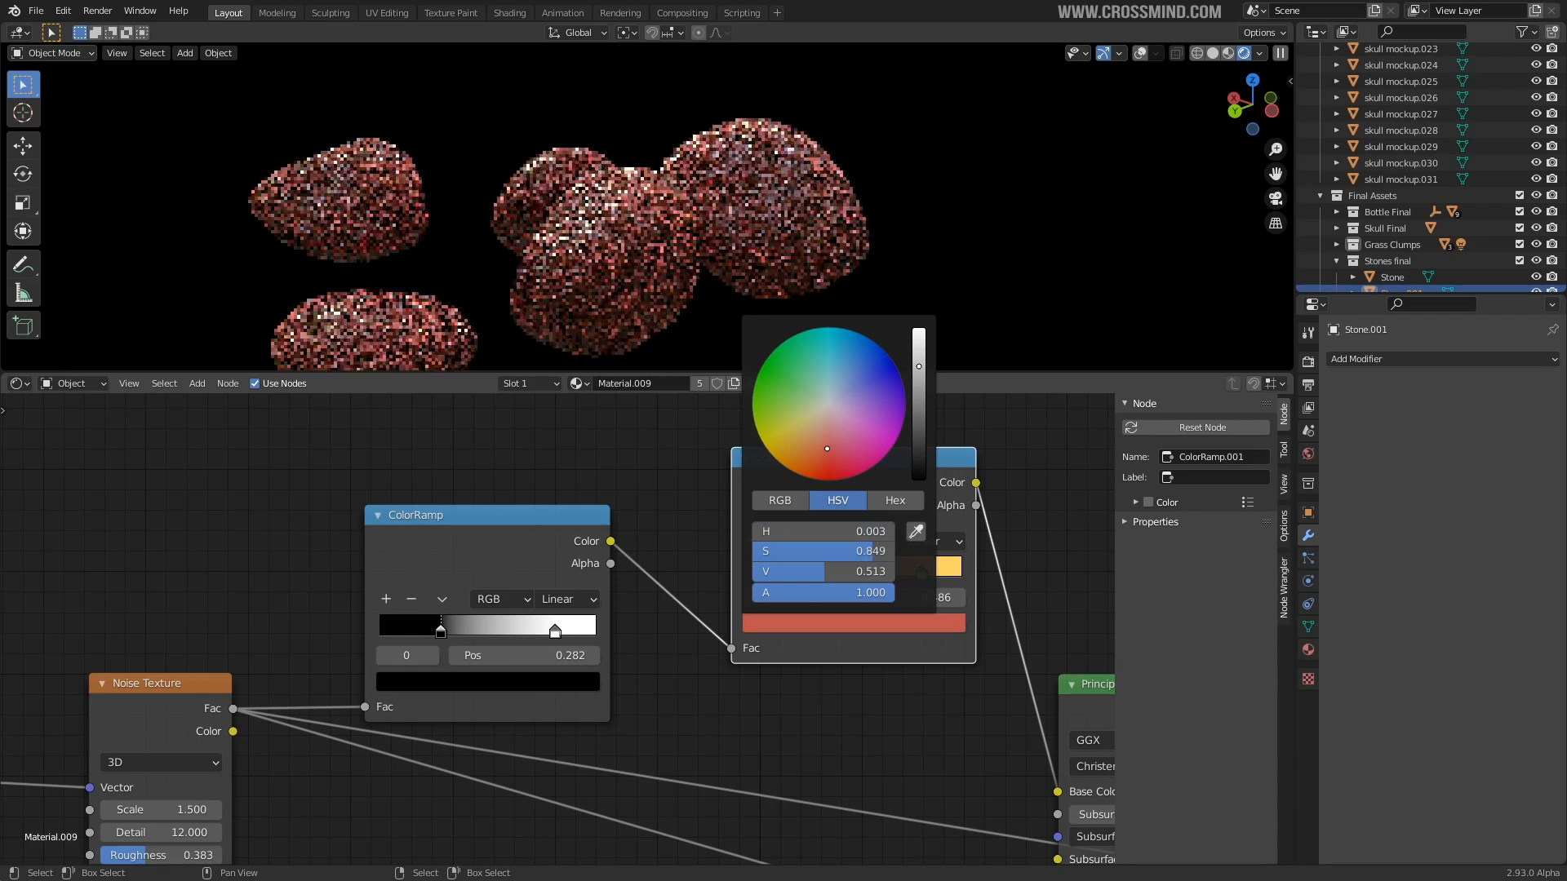
- Desaturate and darken the second ramp's reddish color to a deep brown
left_click_drag(826, 449, 826, 440)
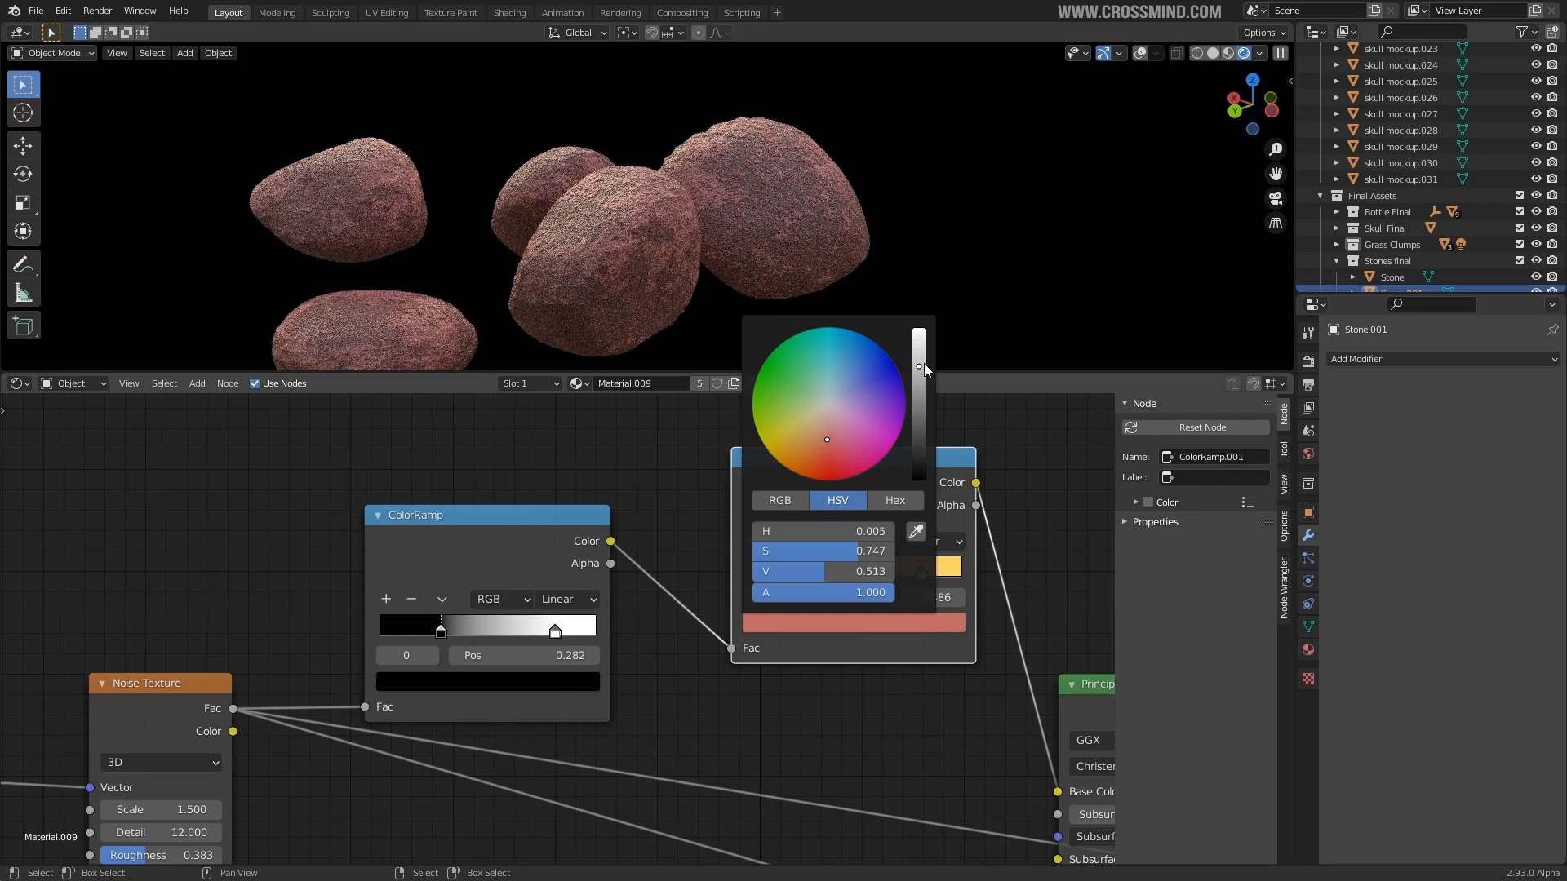
left_click_drag(919, 367, 919, 412)
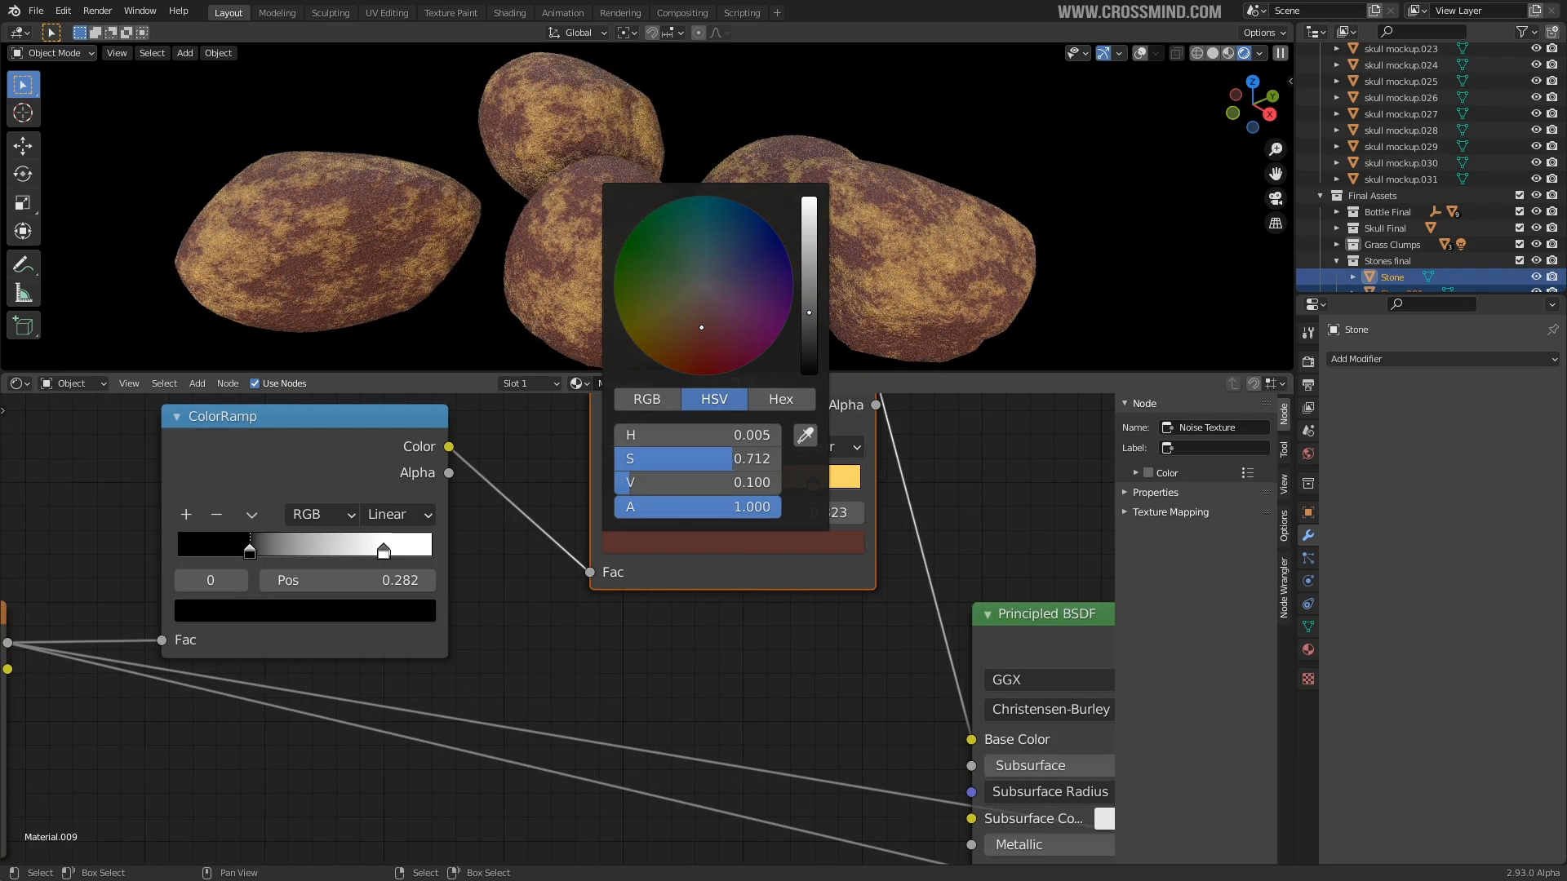
mouse_move(808, 313)
left_mouse_down()
mouse_move(808, 353)
mouse_move(808, 336)
left_mouse_up()
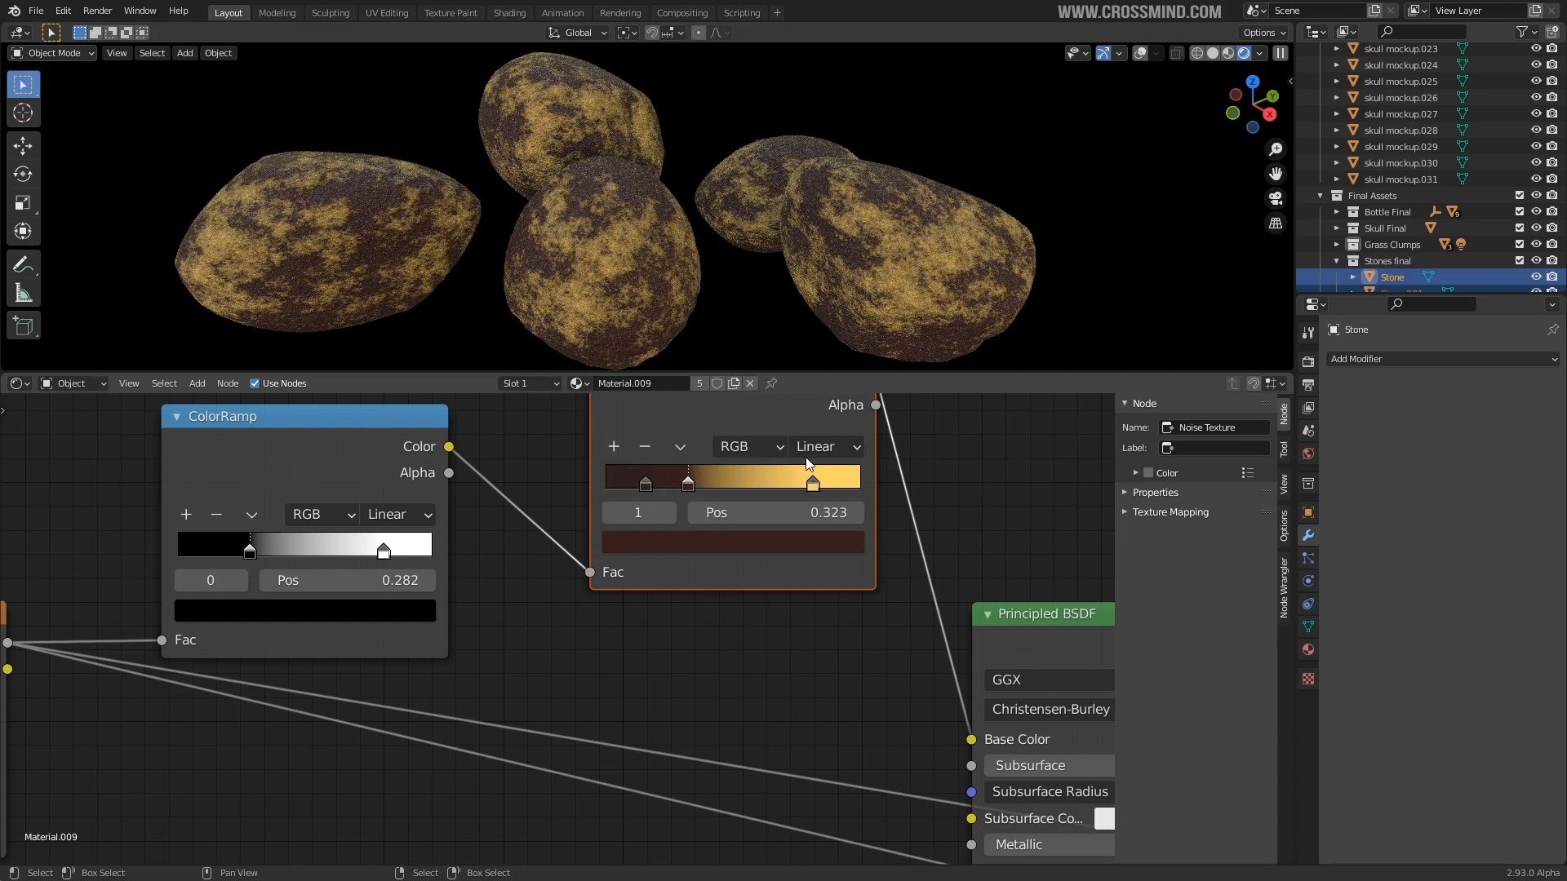
- Recolor the second ramp's light stop at 0.814 to tan with hue 0.053, saturation 0.733 and value 0.367
left_click(688, 475)
left_click(778, 542)
left_click_drag(811, 247, 809, 261)
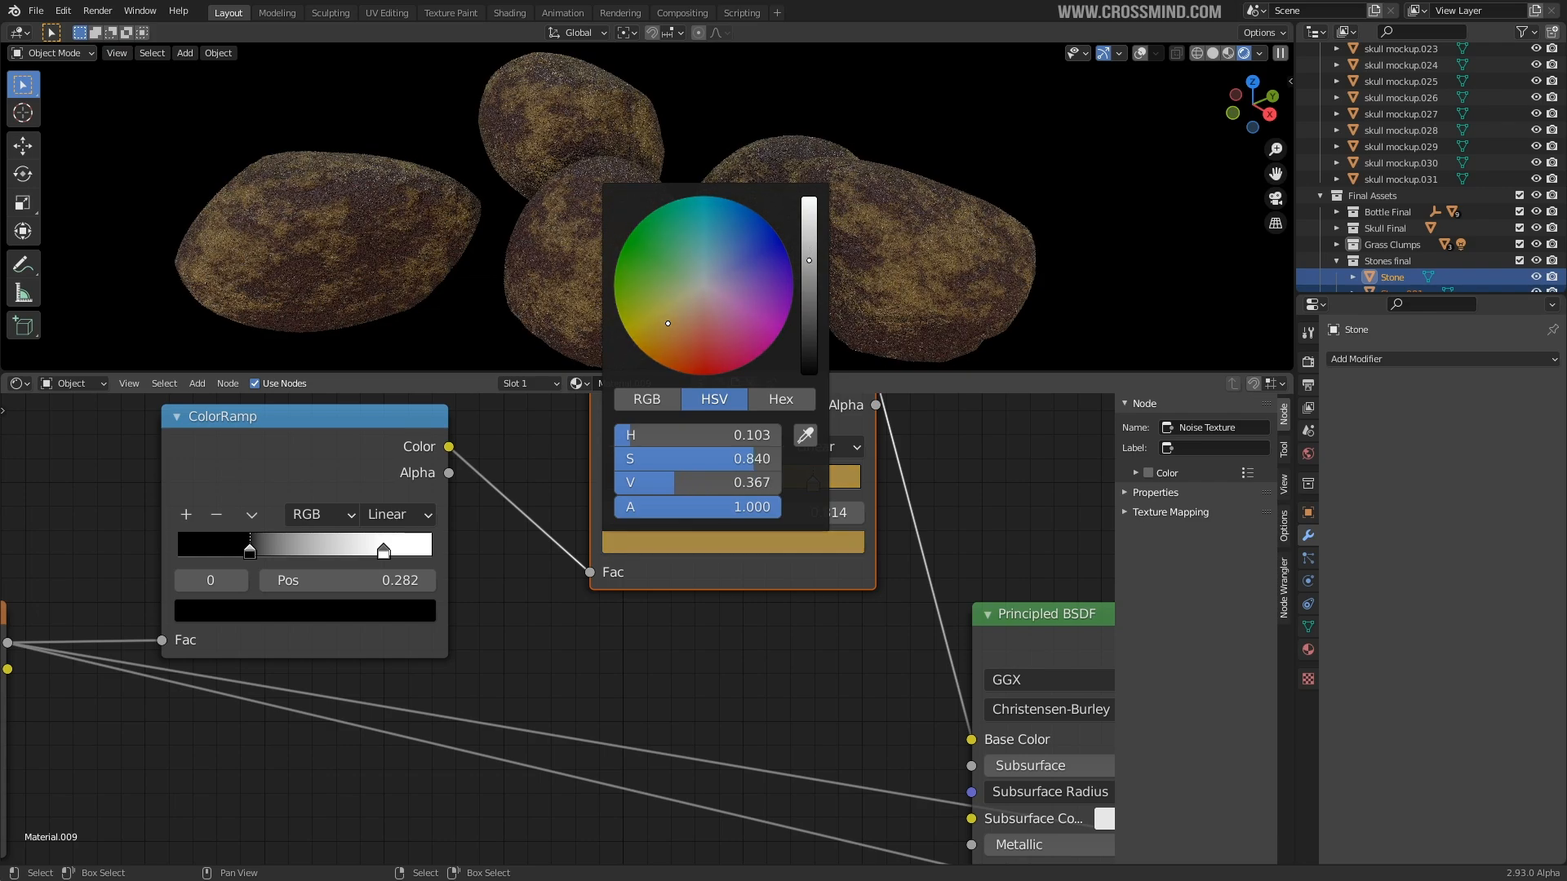
mouse_move(667, 323)
left_mouse_down()
mouse_move(734, 328)
mouse_move(687, 324)
left_mouse_up()
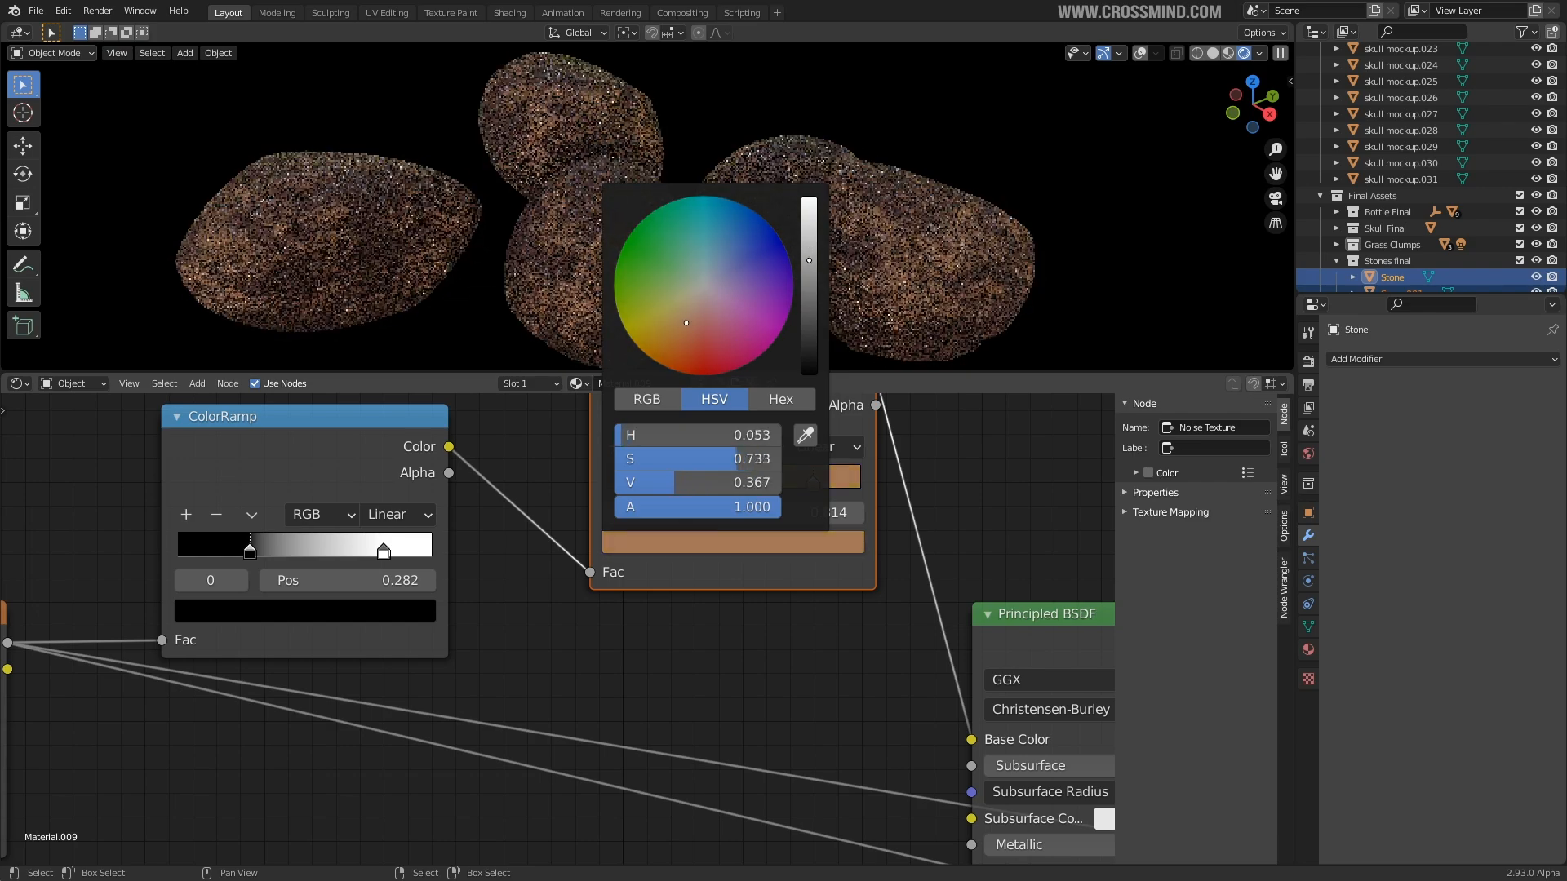
middle_click_drag(709, 224, 814, 288)
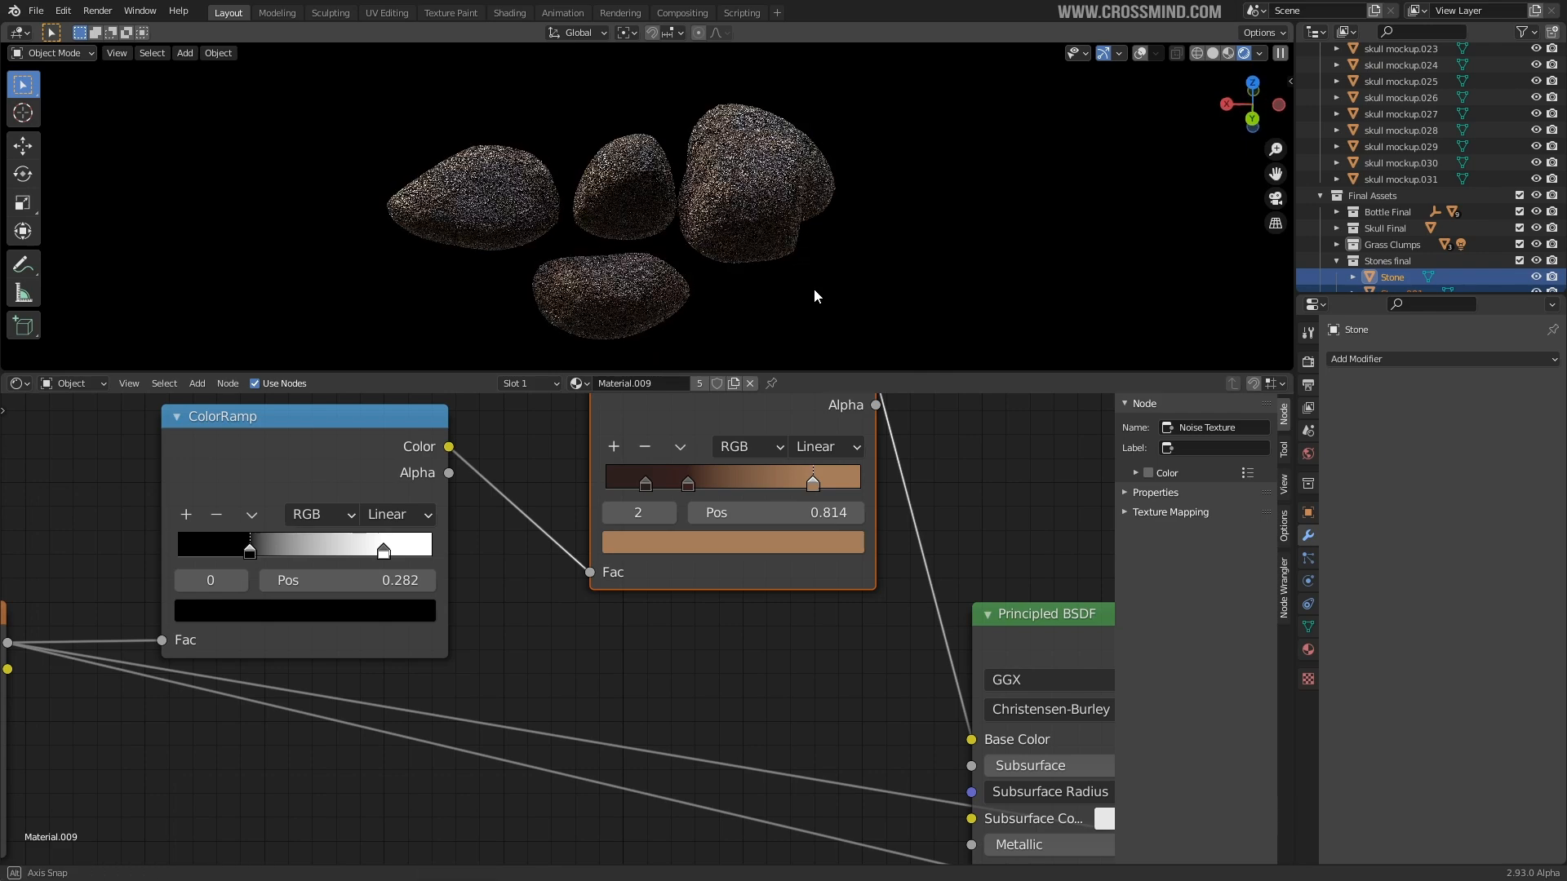
middle_click_drag(654, 263, 756, 271)
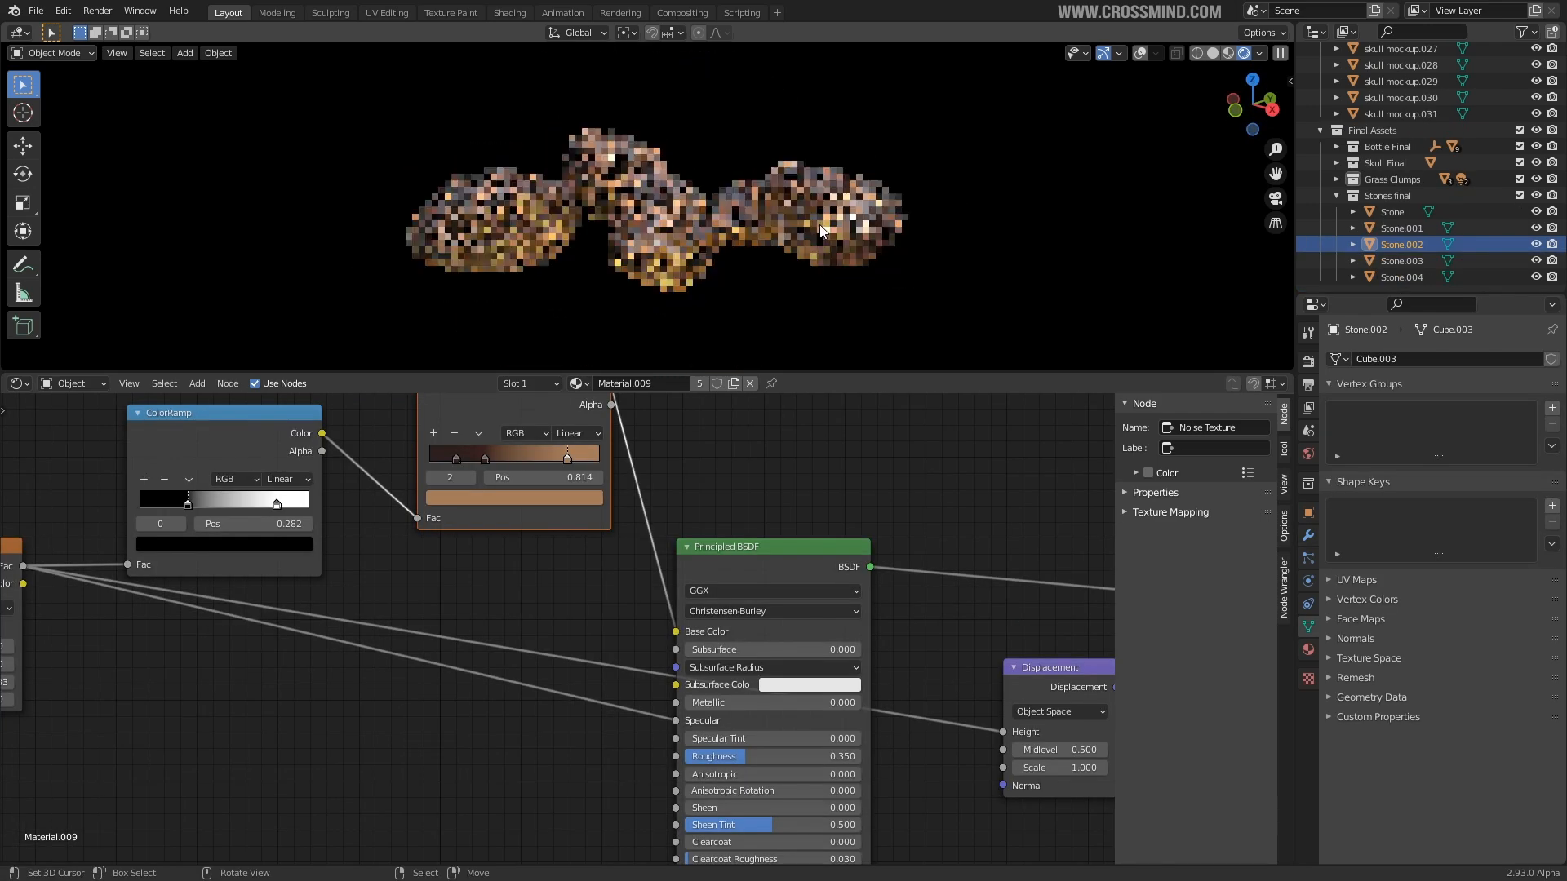
- Show the viewport overlays again and delete the extra light near the stones
key("KP_Divide")
left_click(1140, 54)
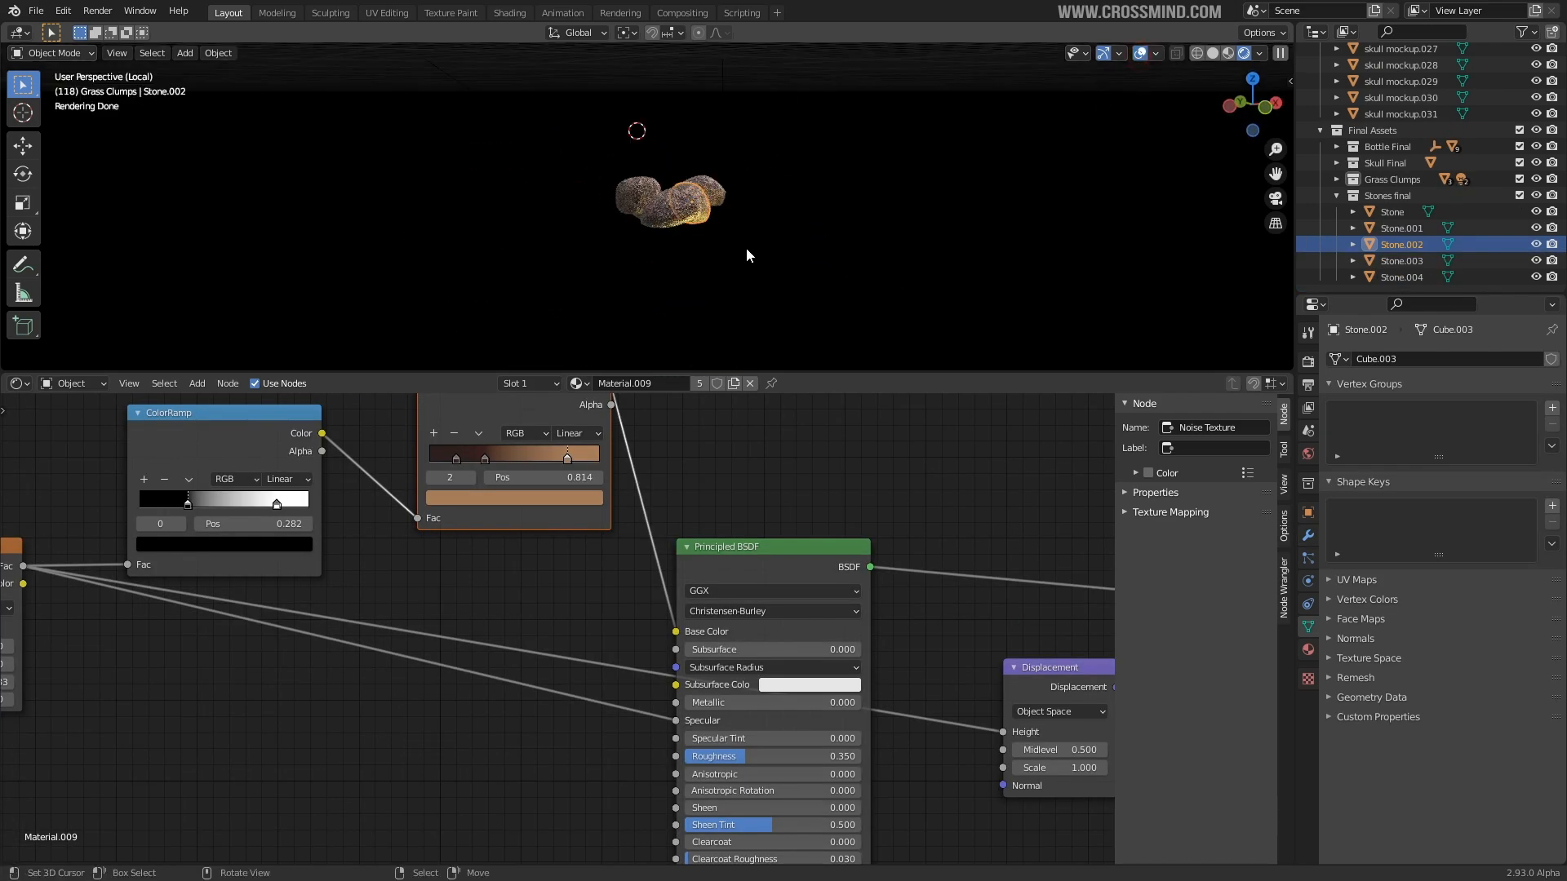
key("a")
left_click(753, 284)
key("Delete")
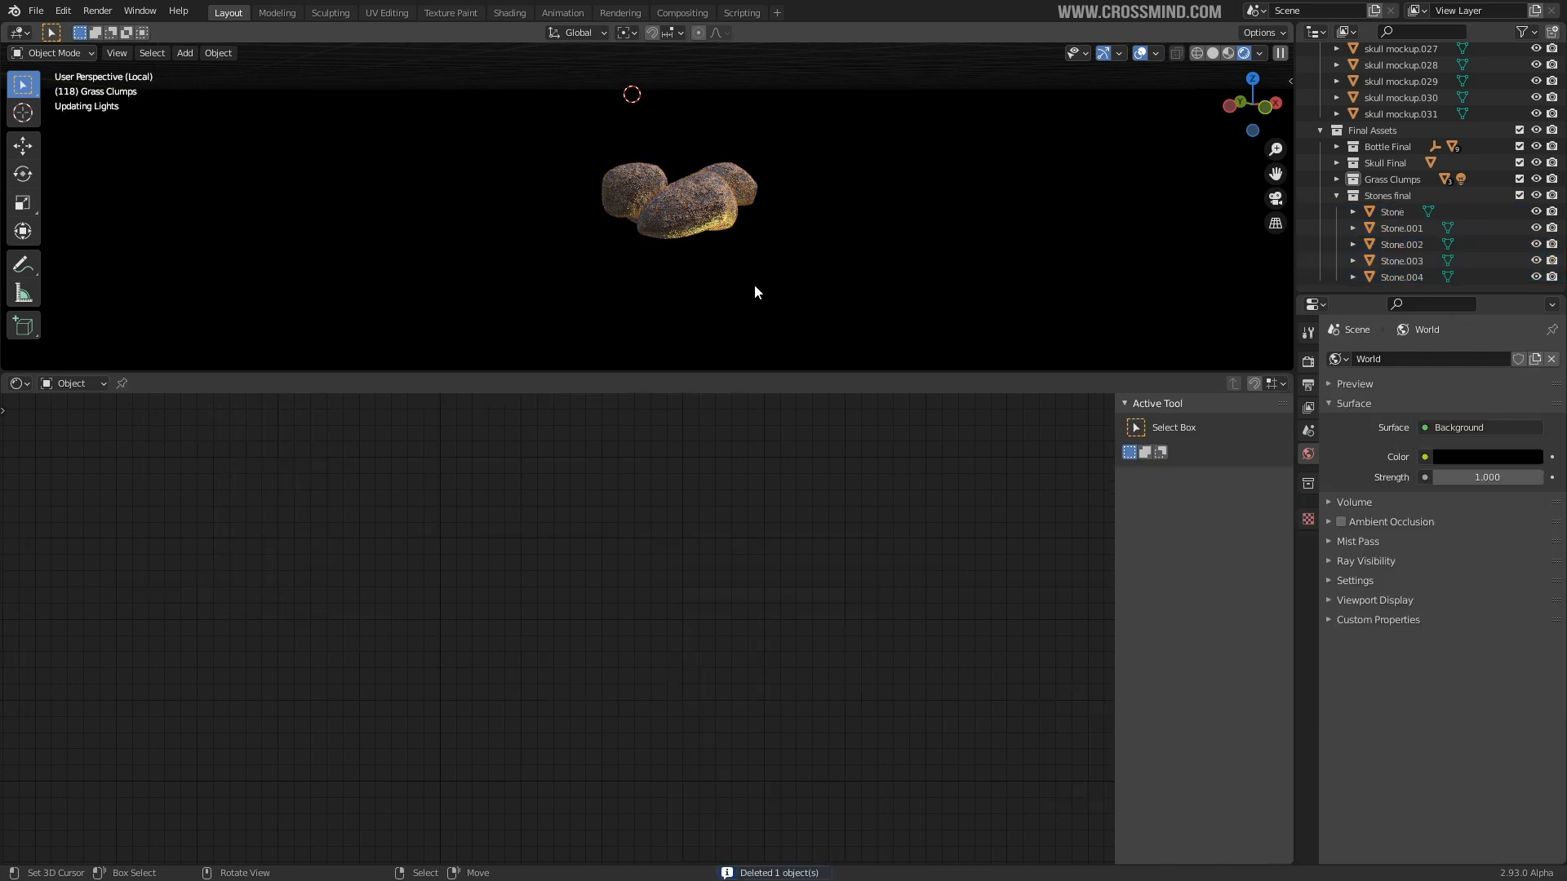
- Leave the isolated stone view, return to solid shading with the whole scene in view, and save the file
key("shift+z")
key("KP_Divide")
scroll(702, 272, "down", 5)
middle_click_drag(669, 198, 781, 209, "shift")
scroll(781, 208, "down", 4)
mouse_move(653, 233)
middle_mouse_down("shift")
mouse_move(873, 228)
mouse_move(647, 237)
mouse_move(857, 175)
mouse_move(868, 273)
mouse_move(843, 263)
middle_mouse_up("shift")
scroll(824, 223, "up", 1)
key("shift+z")
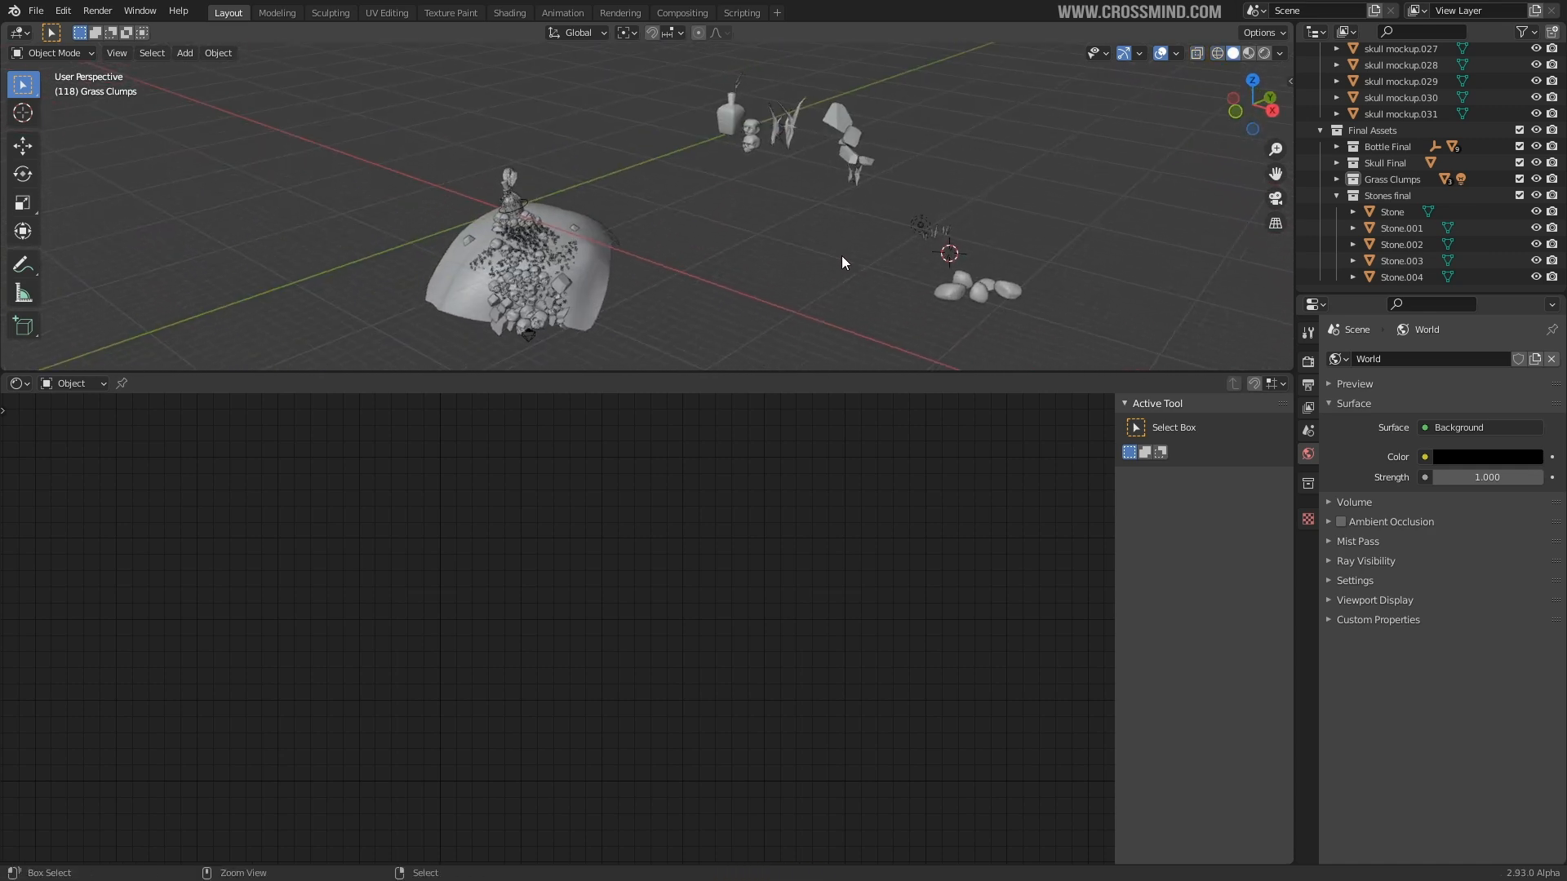
key("ctrl+s")
- Enlarge the 3D viewport, select the mound plane and clear its particle systems
scroll(637, 238, "up", 4)
middle_click_drag(633, 239, 781, 193, "shift")
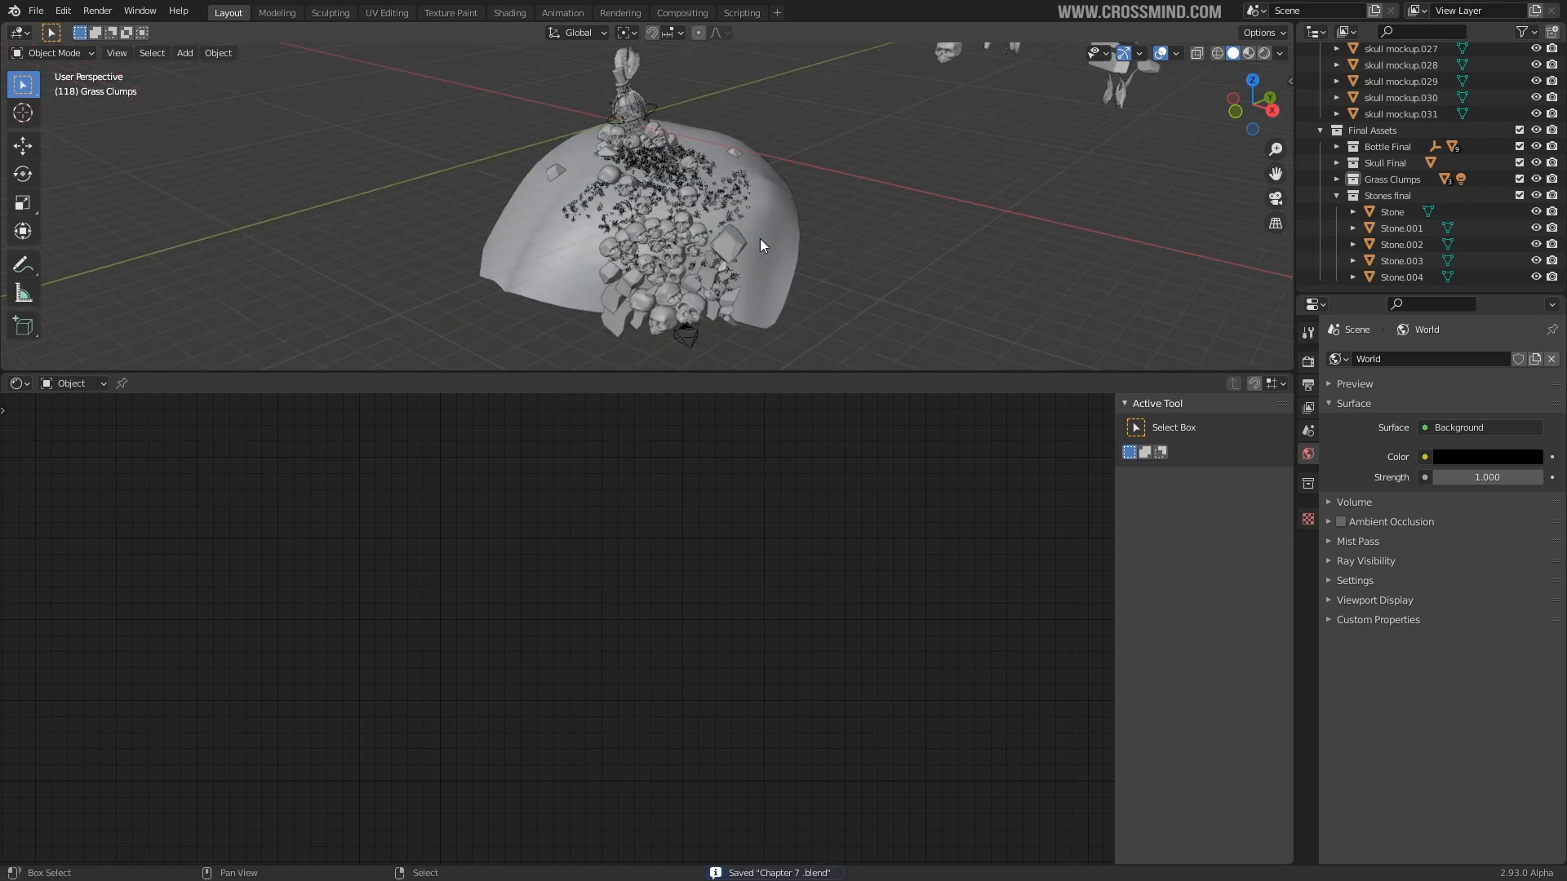
left_click_drag(734, 373, 724, 641)
scroll(872, 378, "up", 3)
left_click(844, 398)
middle_click_drag(844, 398, 898, 384)
left_click(1308, 558)
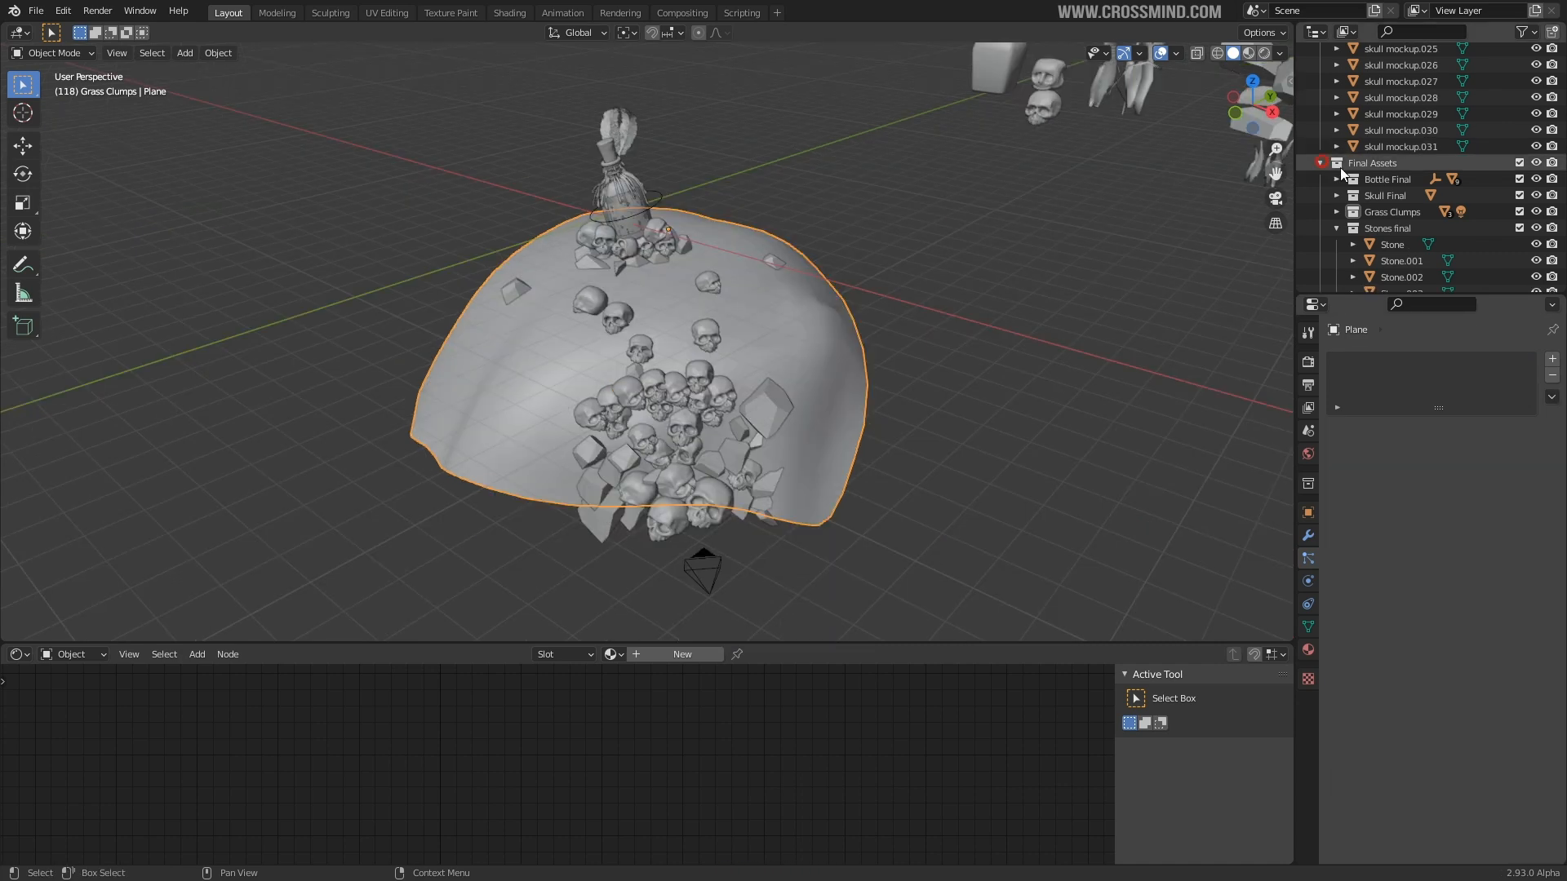
- Collapse the 3d layout and Final Assets collections so the 3d Layout assets mockups are easy to reach
scroll(1379, 181, "up", 11)
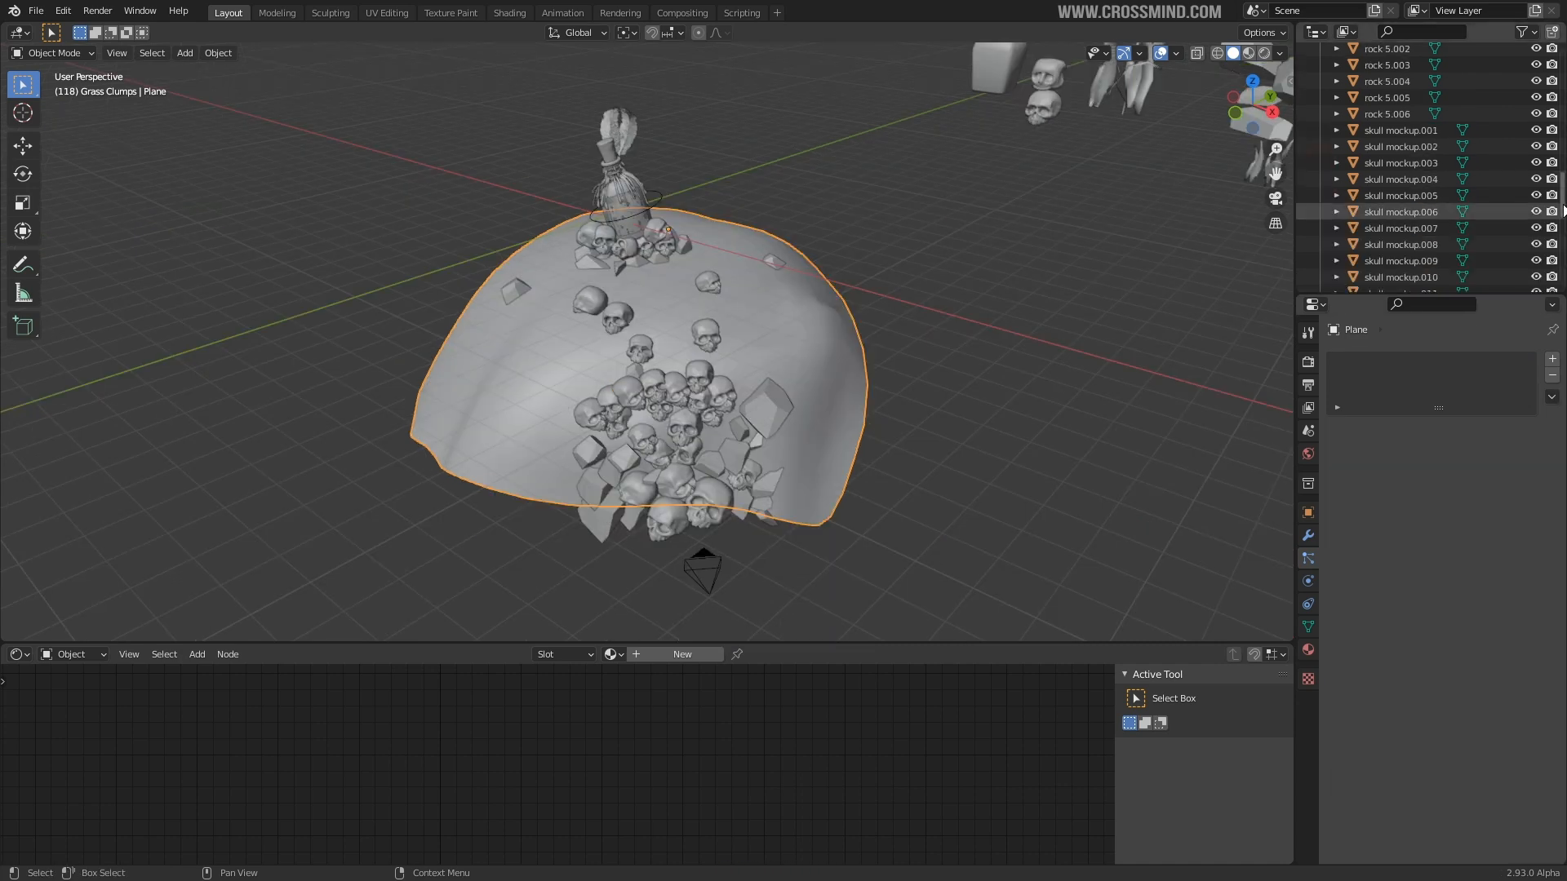
scroll(1379, 181, "up", 10)
left_click(1320, 82)
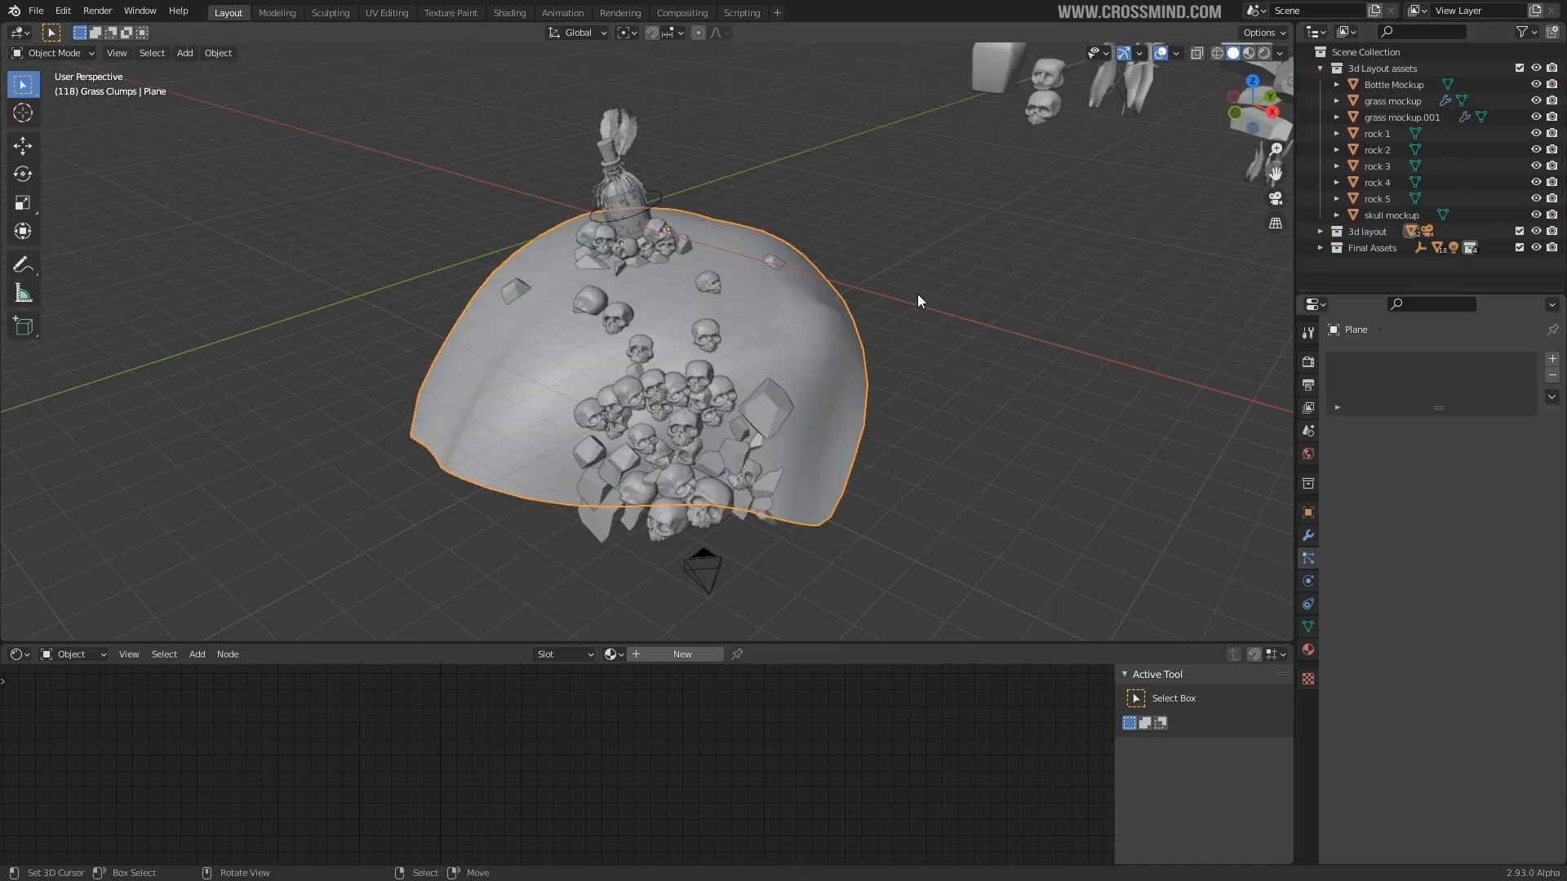
middle_click_drag(916, 301, 881, 306)
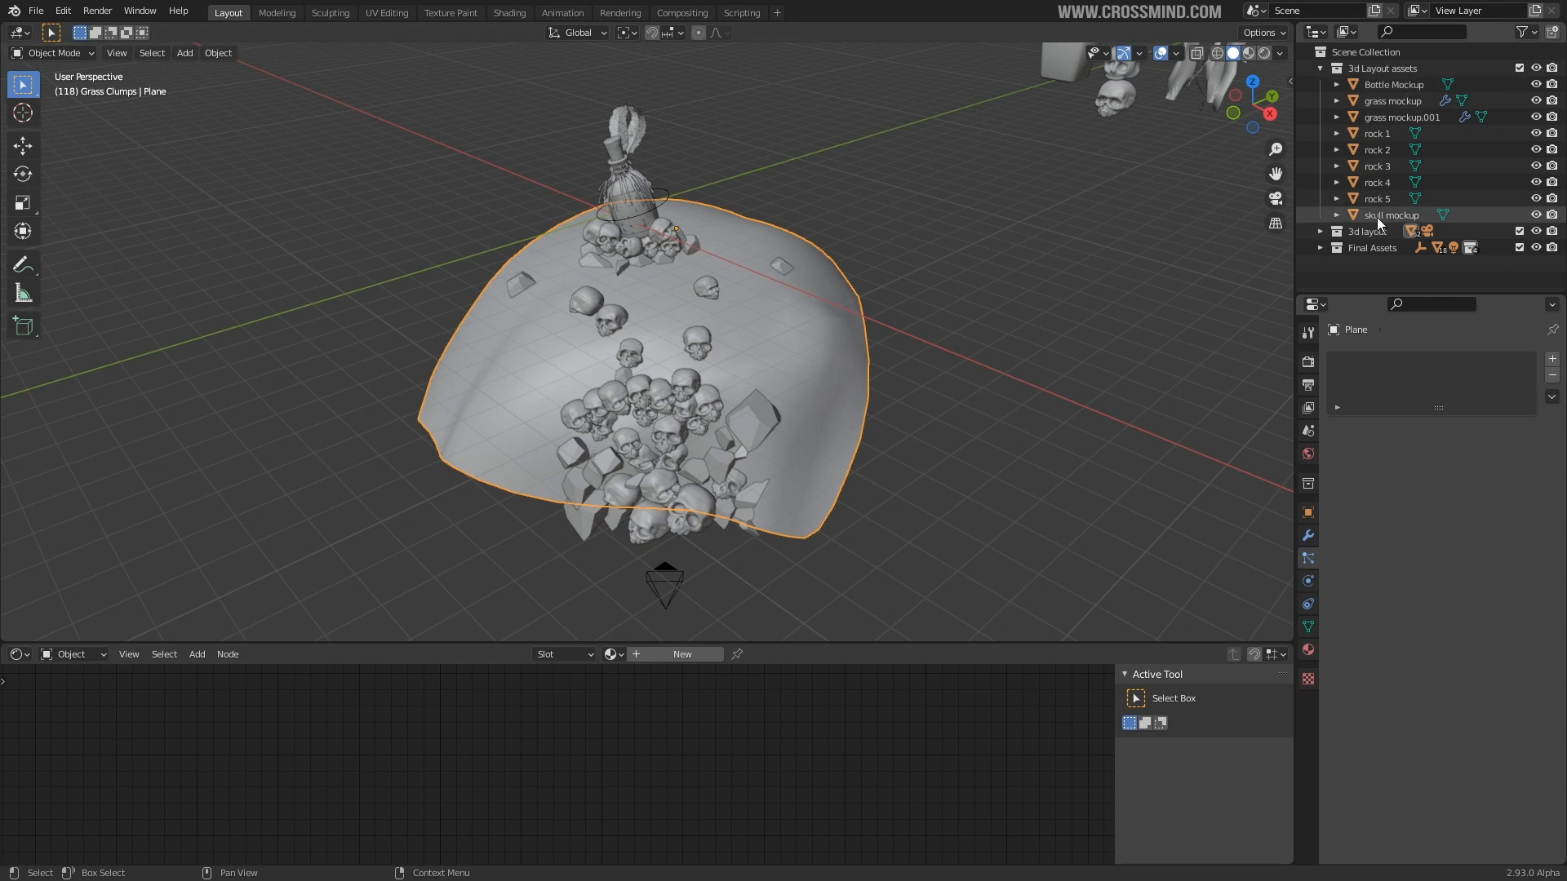
- Select all skull mockups in the 3d layout collection and move them to a new collection named "skulls on ground"
left_click(705, 404)
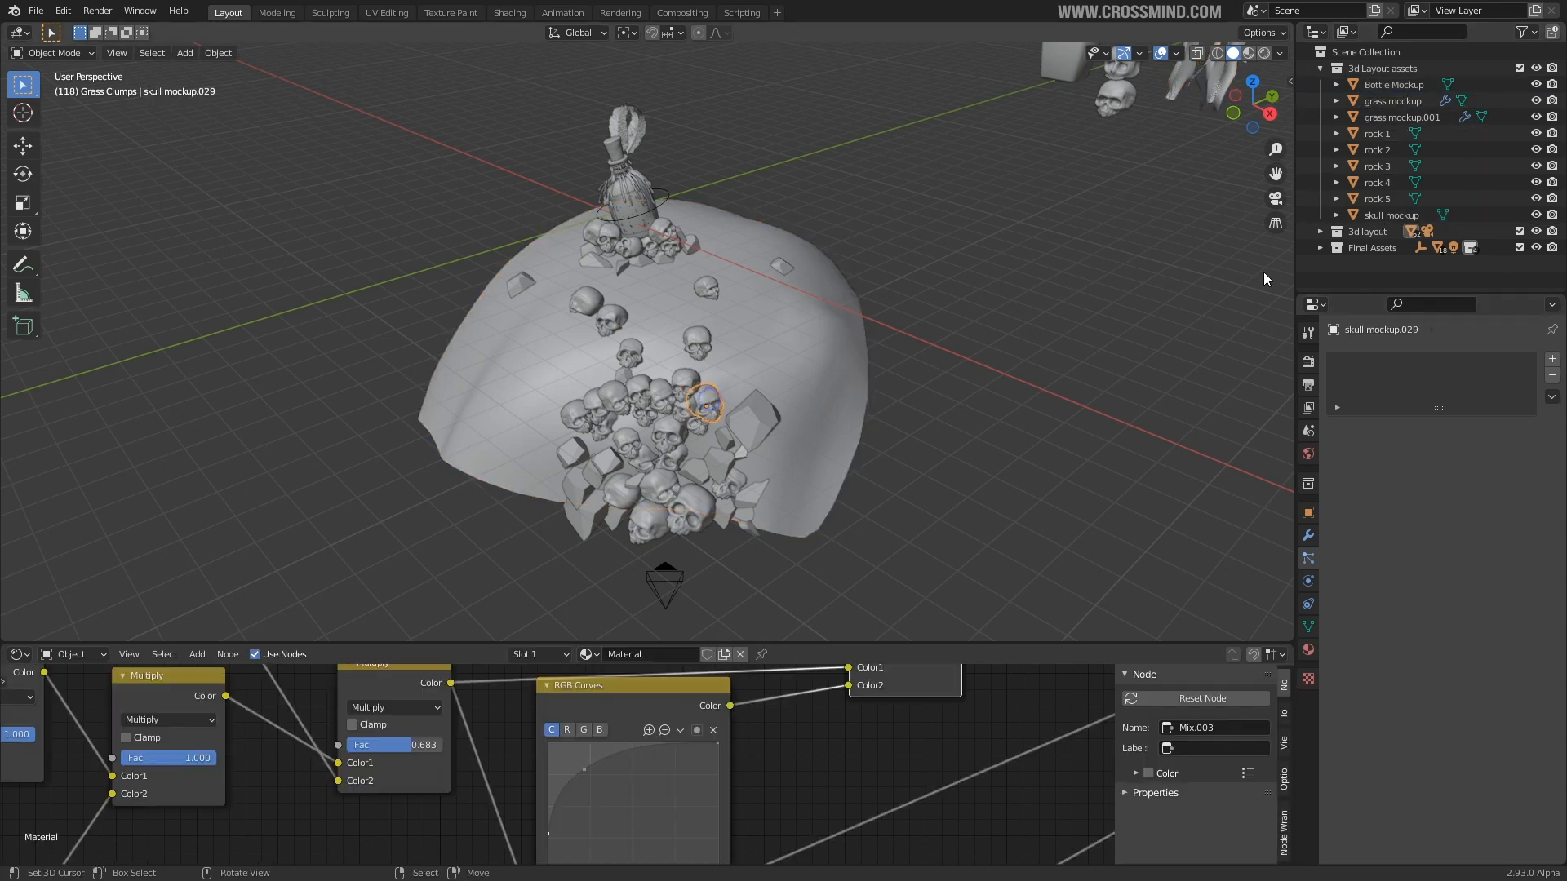
left_click(1320, 231)
scroll(1388, 204, "down", 5)
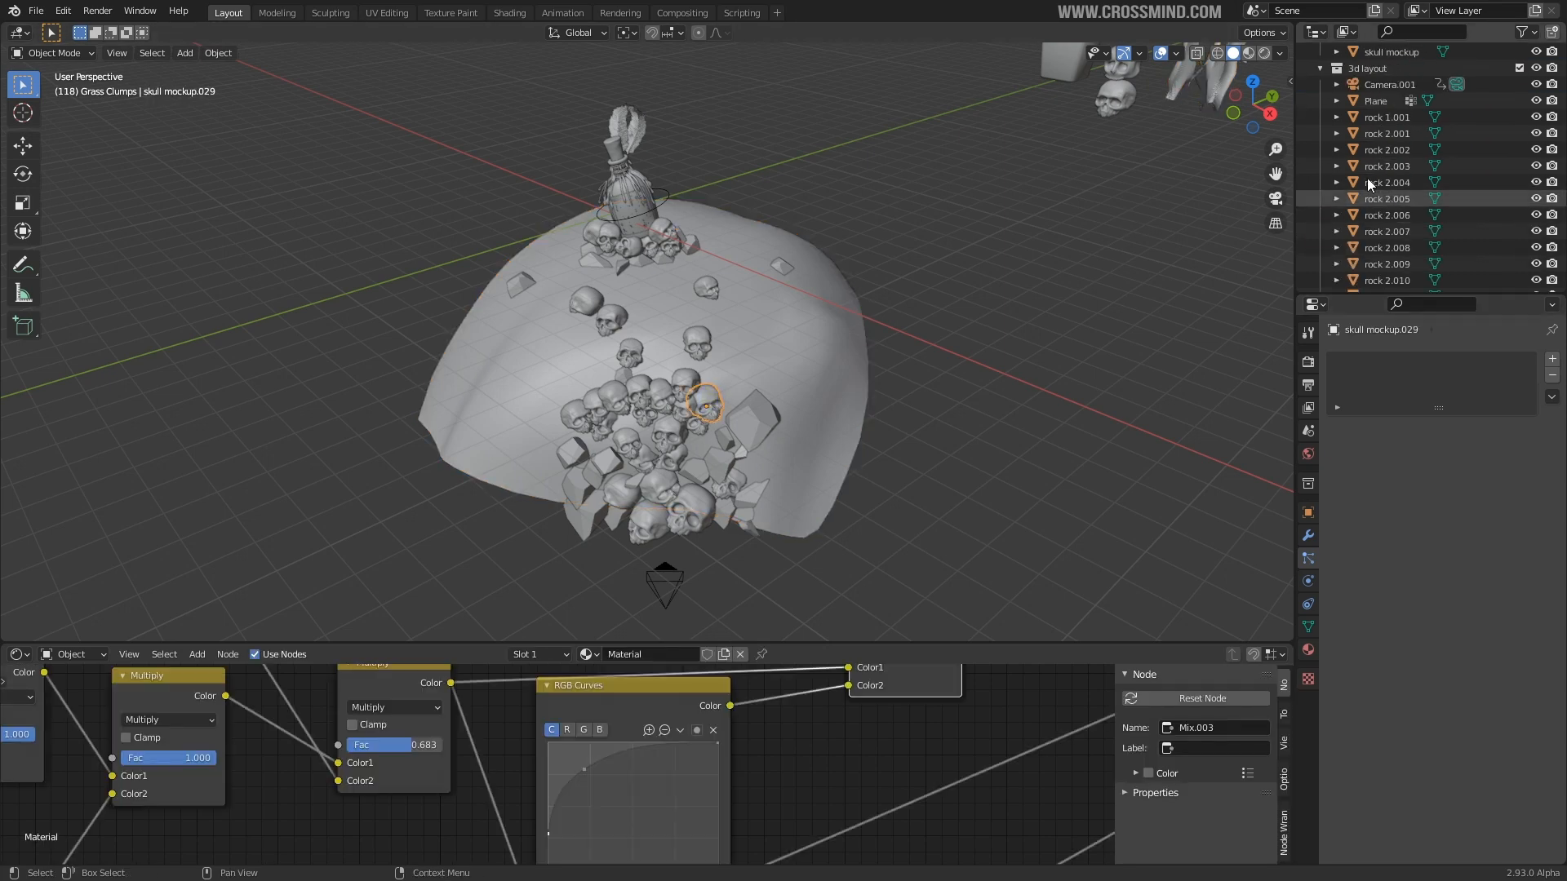
scroll(1400, 216, "down", 2)
scroll(1400, 215, "down", 6)
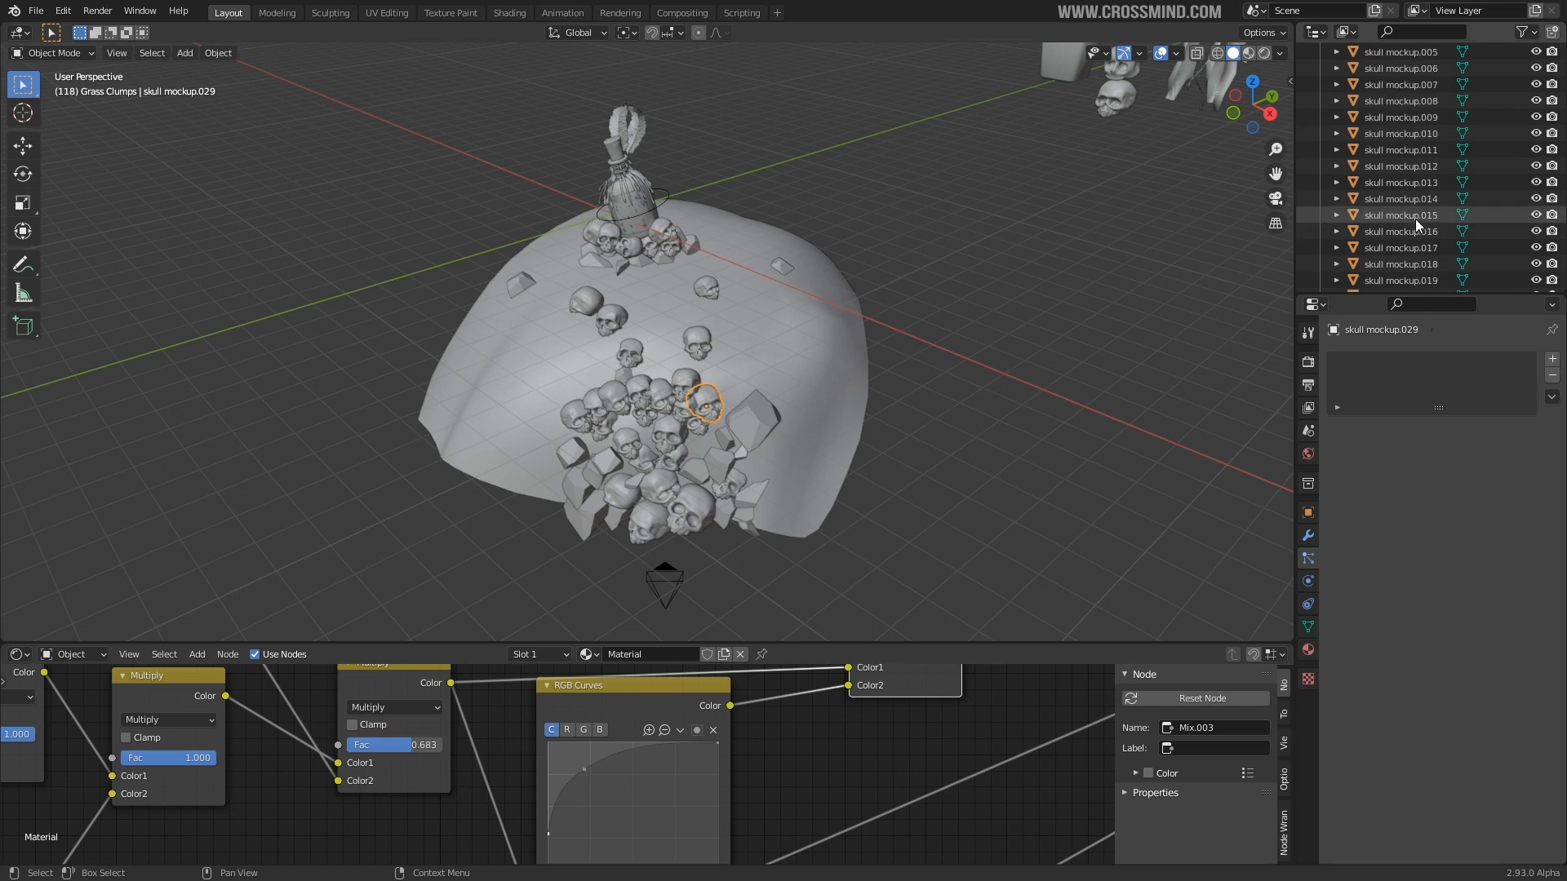
scroll(1417, 224, "down", 9)
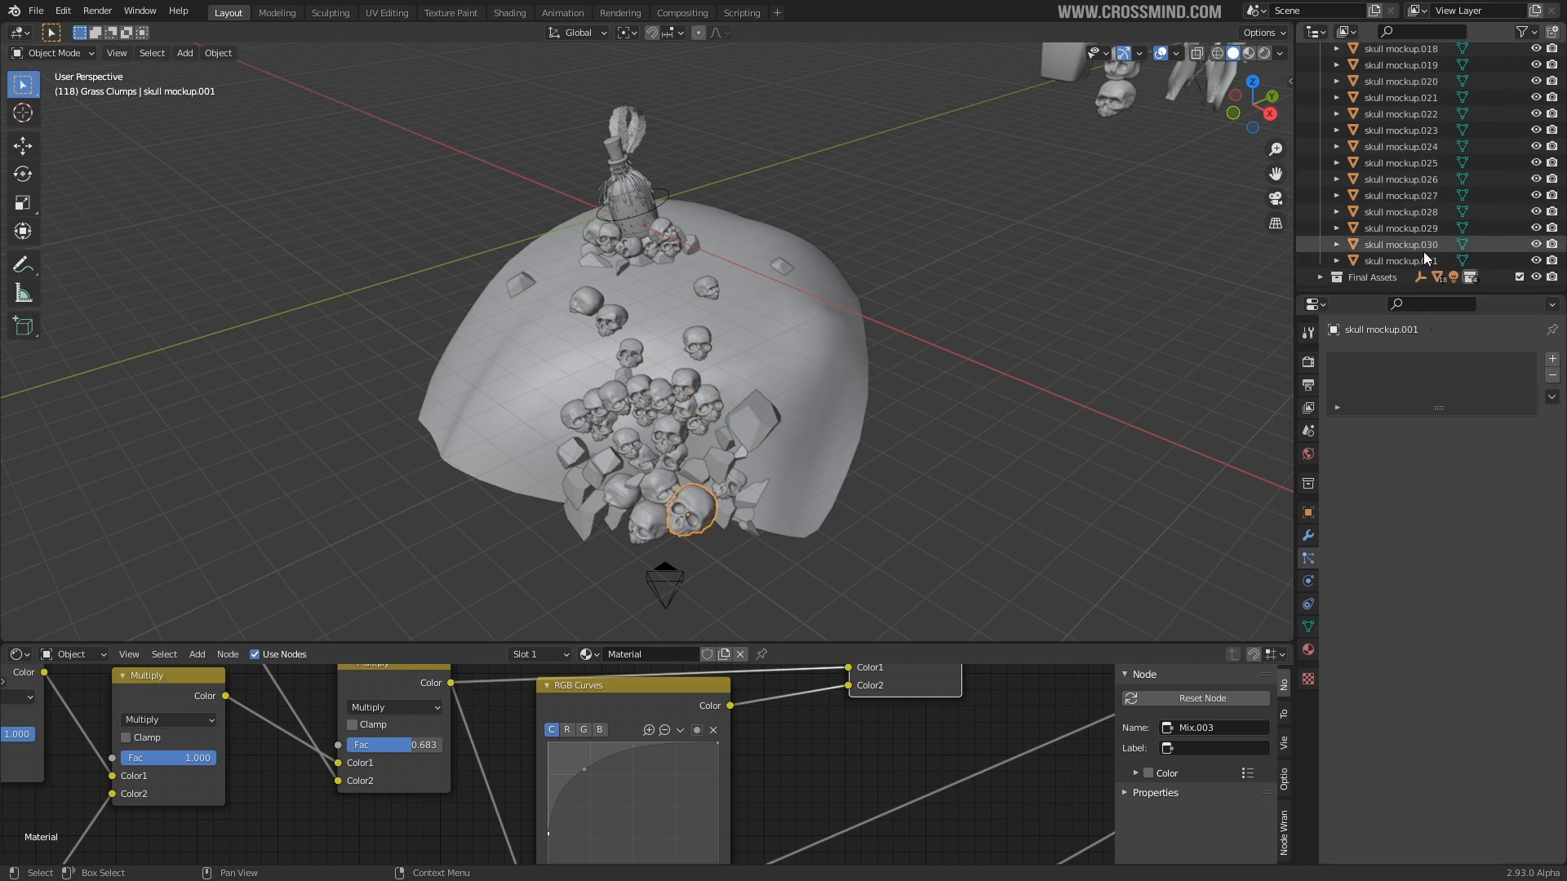
left_click(1420, 257, "shift")
key("m")
left_click(1095, 231)
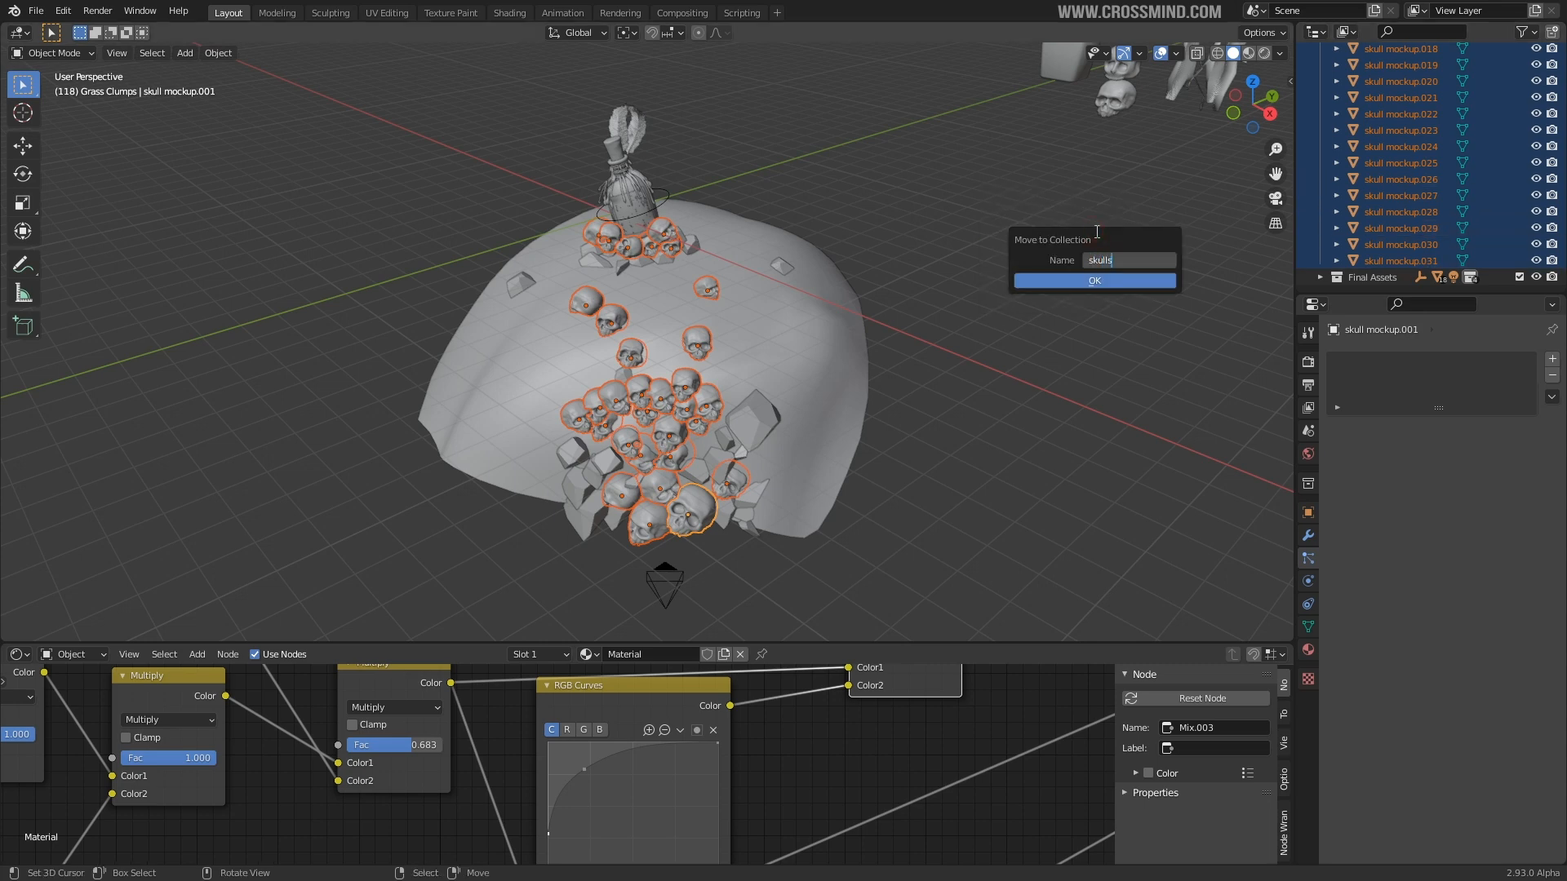
key("Return")
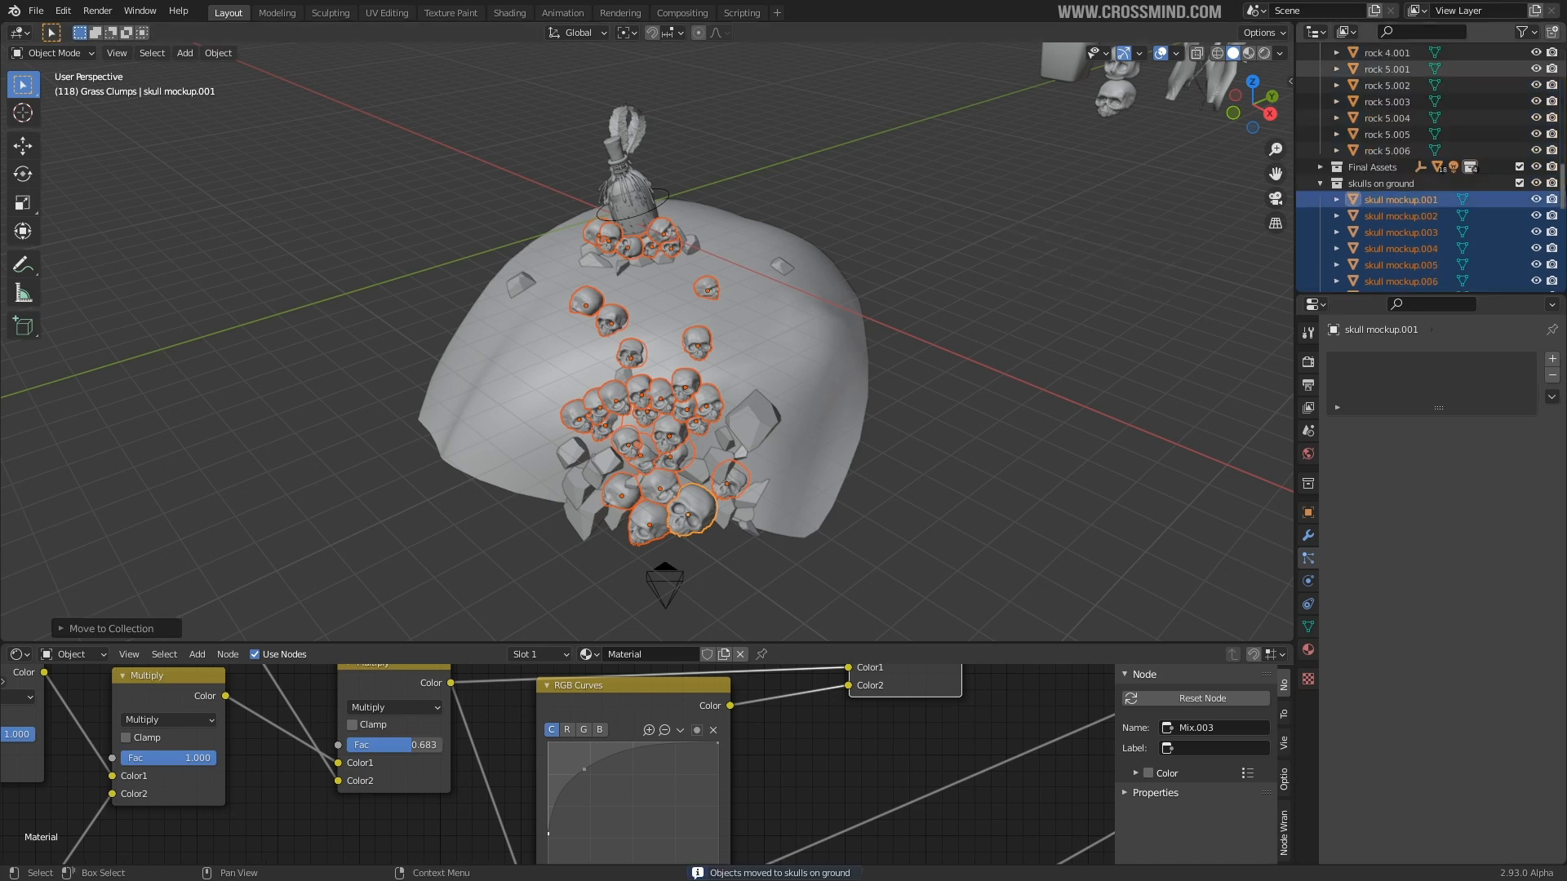
- Exclude the skulls on ground and Bottle Final collections from the view layer, and display the viewport in wireframe
left_click(1518, 182)
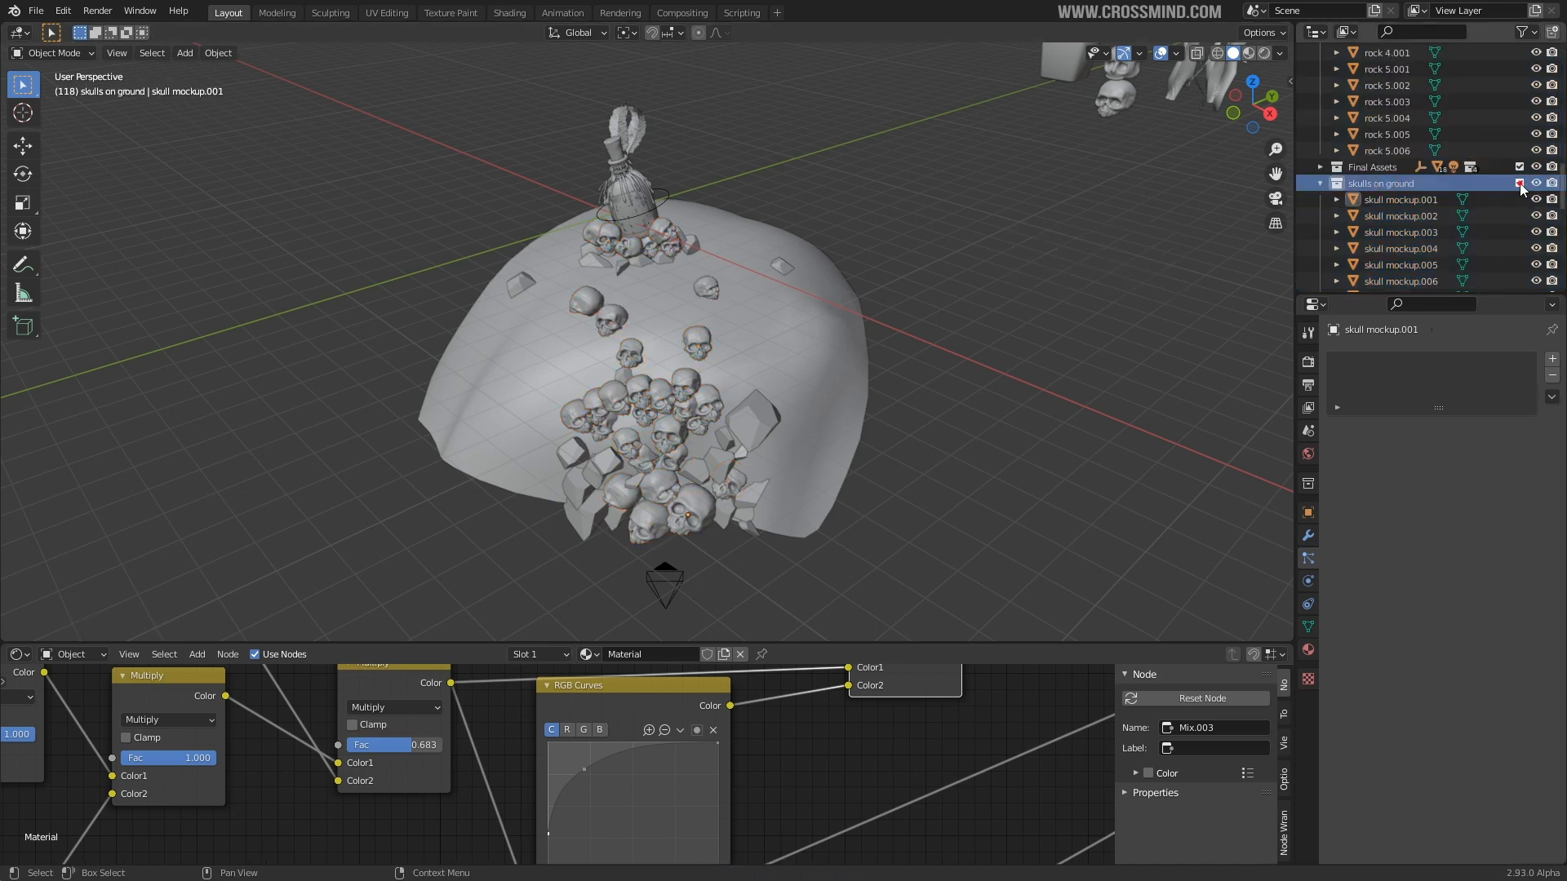
scroll(764, 383, "down", 2)
left_click(741, 394)
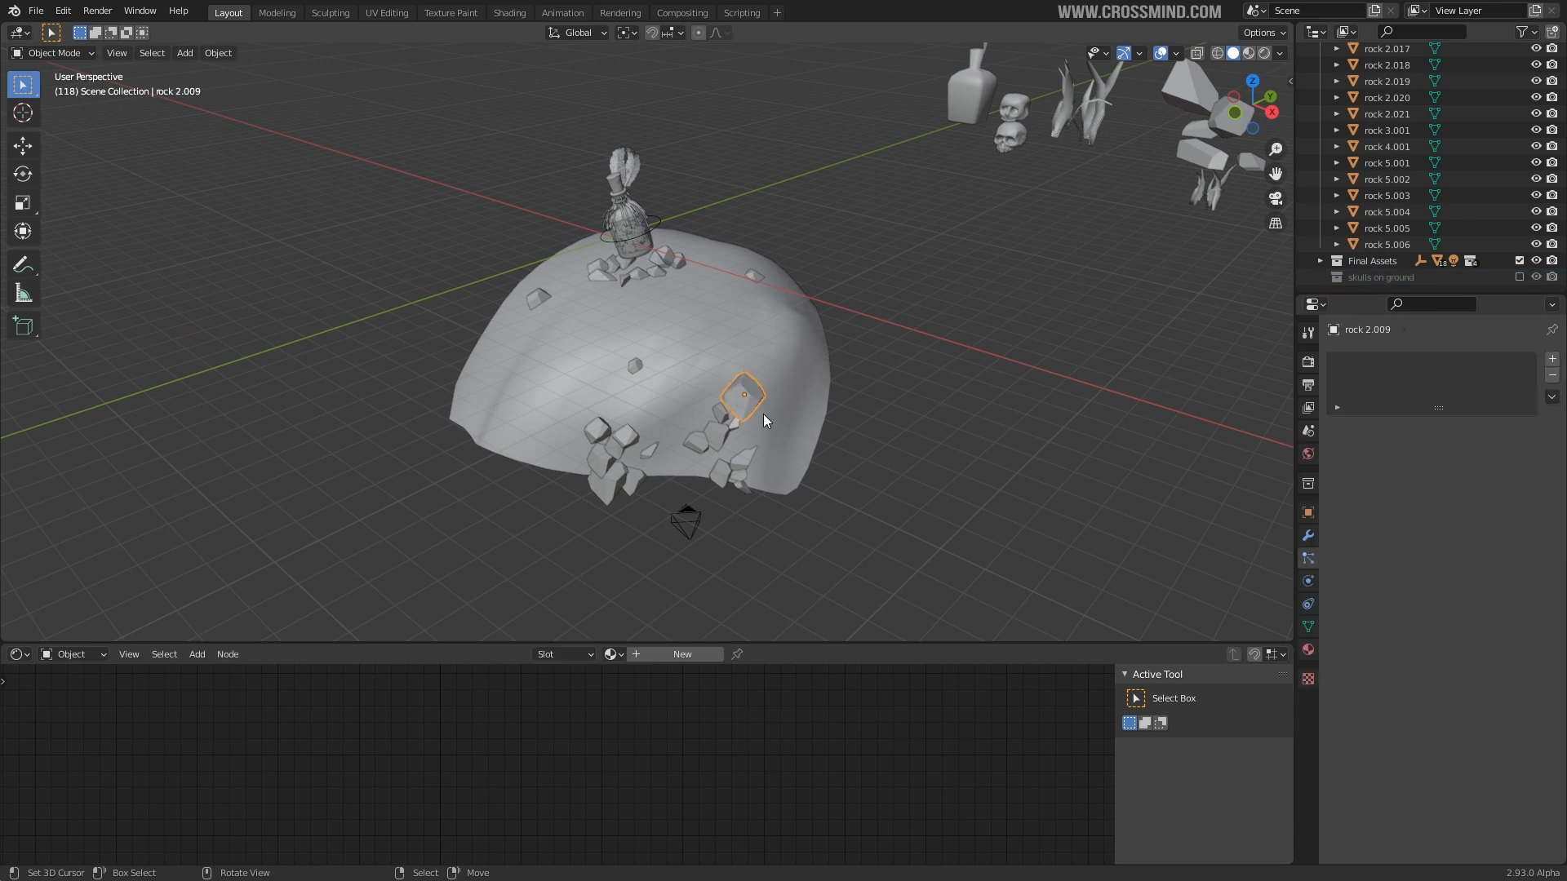
key("shift+z")
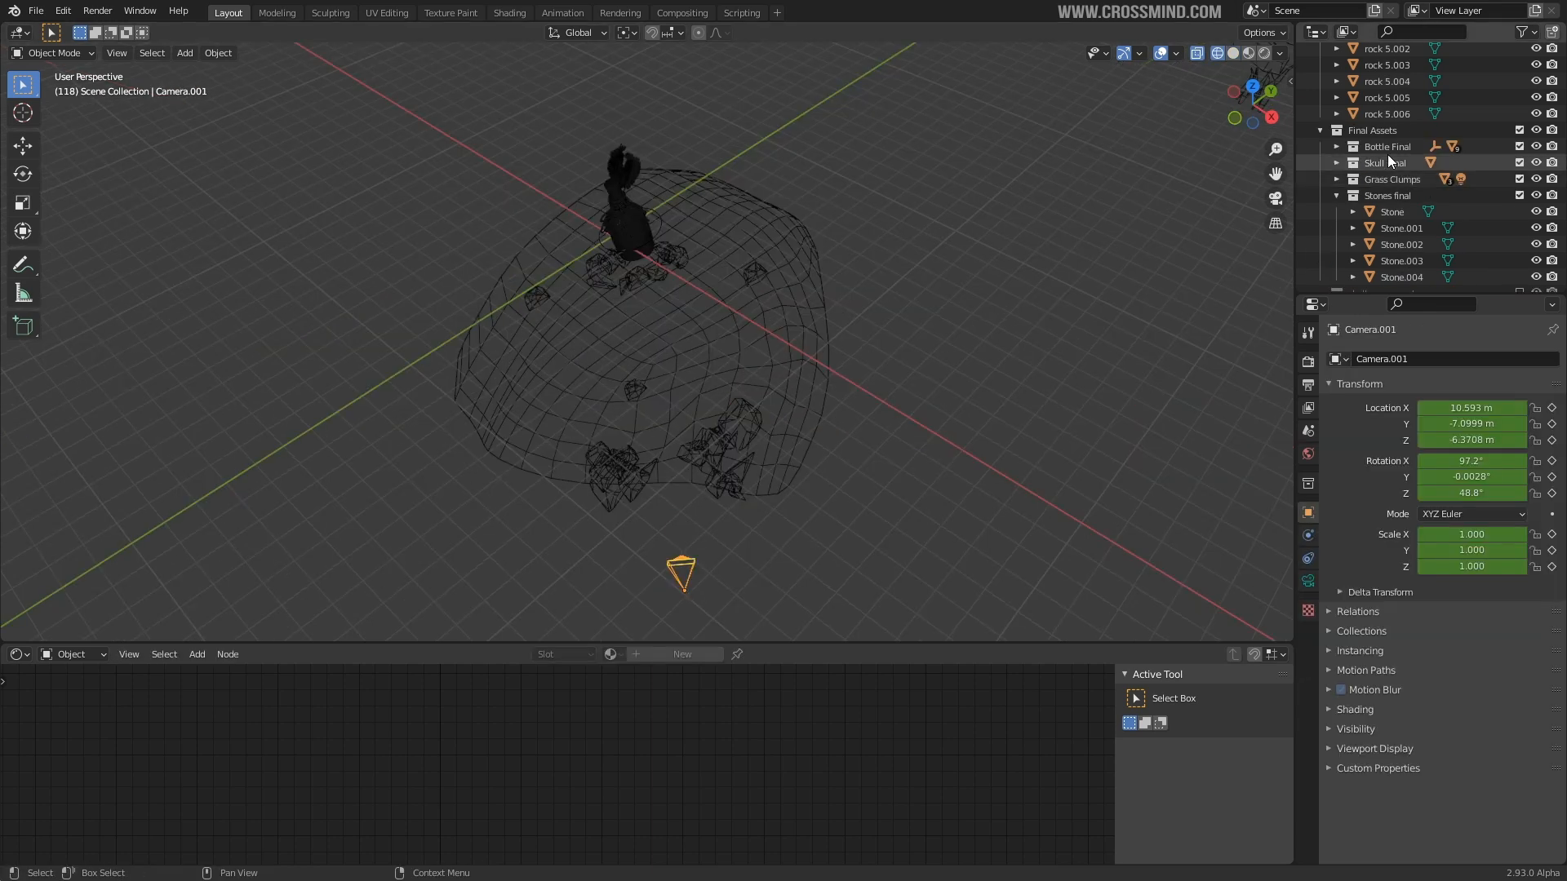
left_click(1387, 147)
left_click(1519, 147)
- Select all mockup rocks on the mound, return to solid shading and move them to a new collection named "Layout mockup stones"
middle_click_drag(653, 364, 653, 364)
left_click_drag(409, 188, 837, 496)
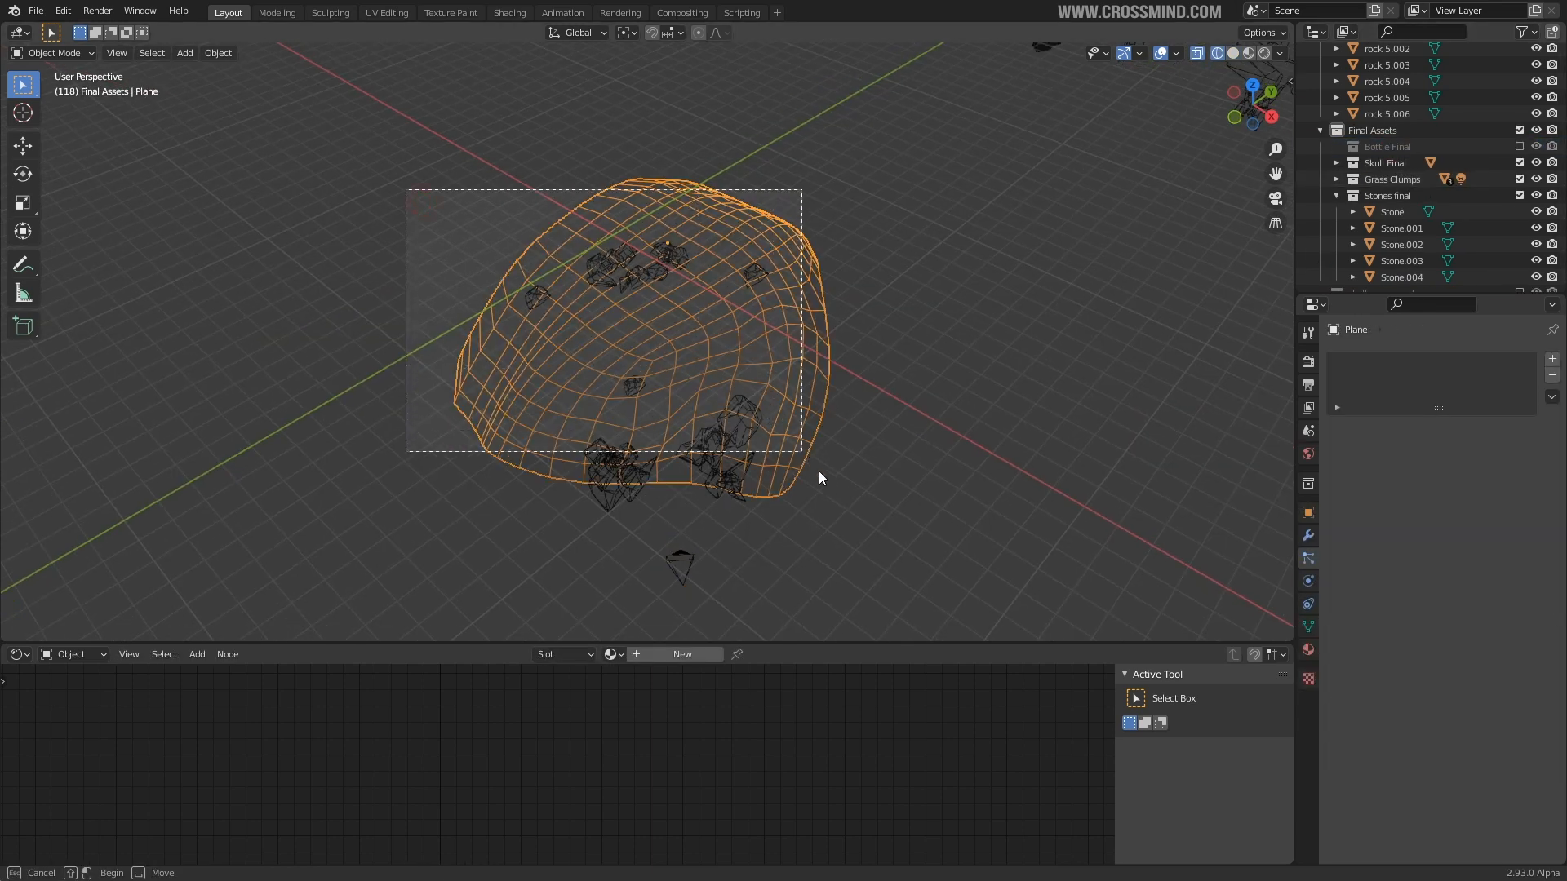
key("b")
middle_click_drag(877, 330, 775, 364)
scroll(775, 364, "up", 2)
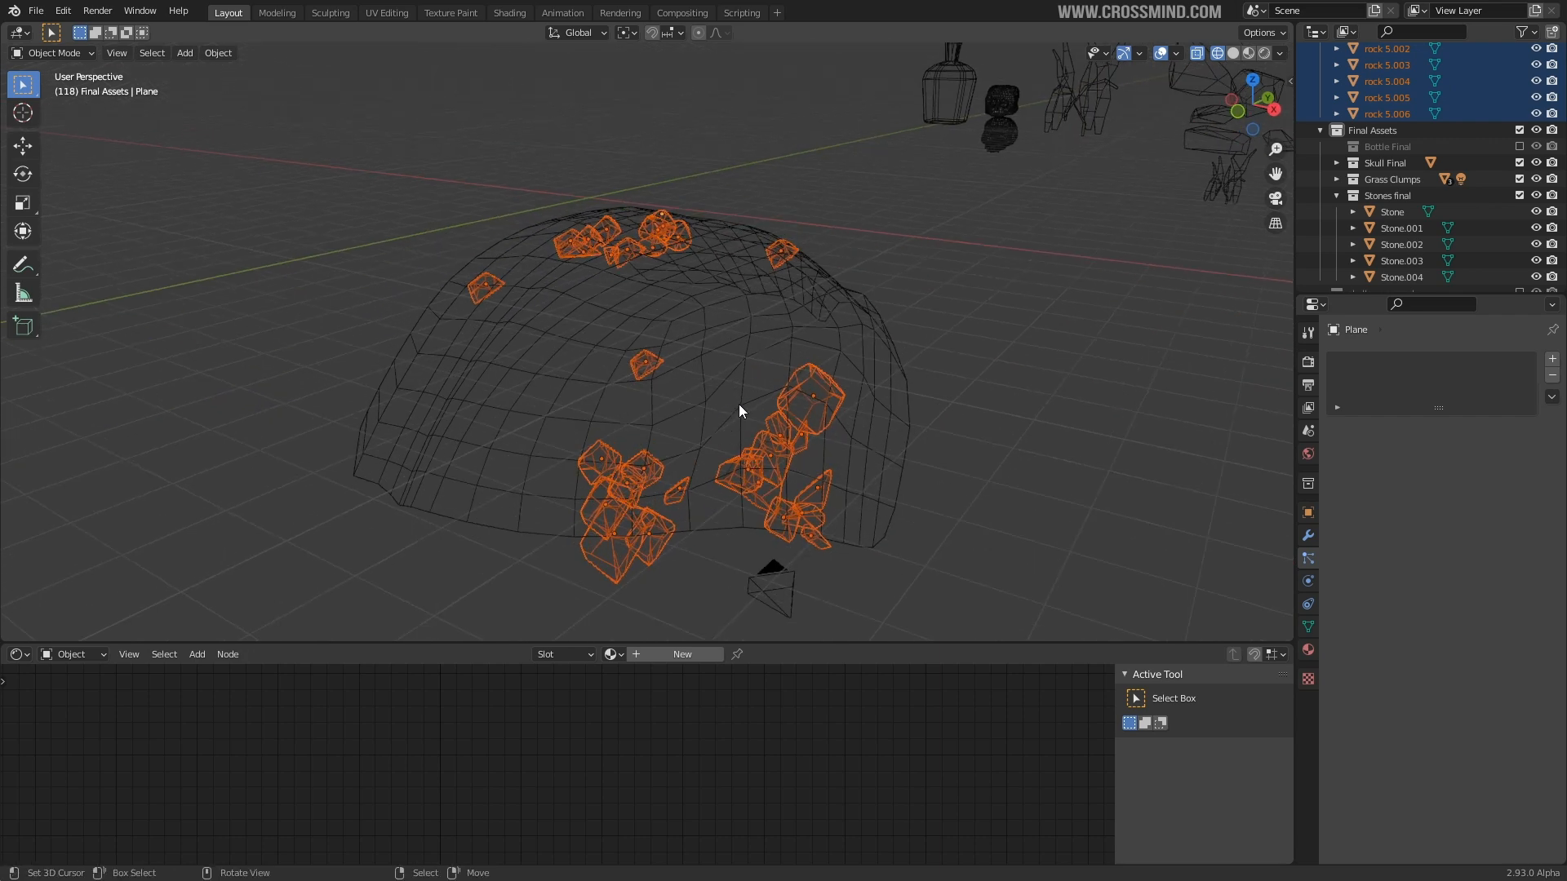
key("shift+z")
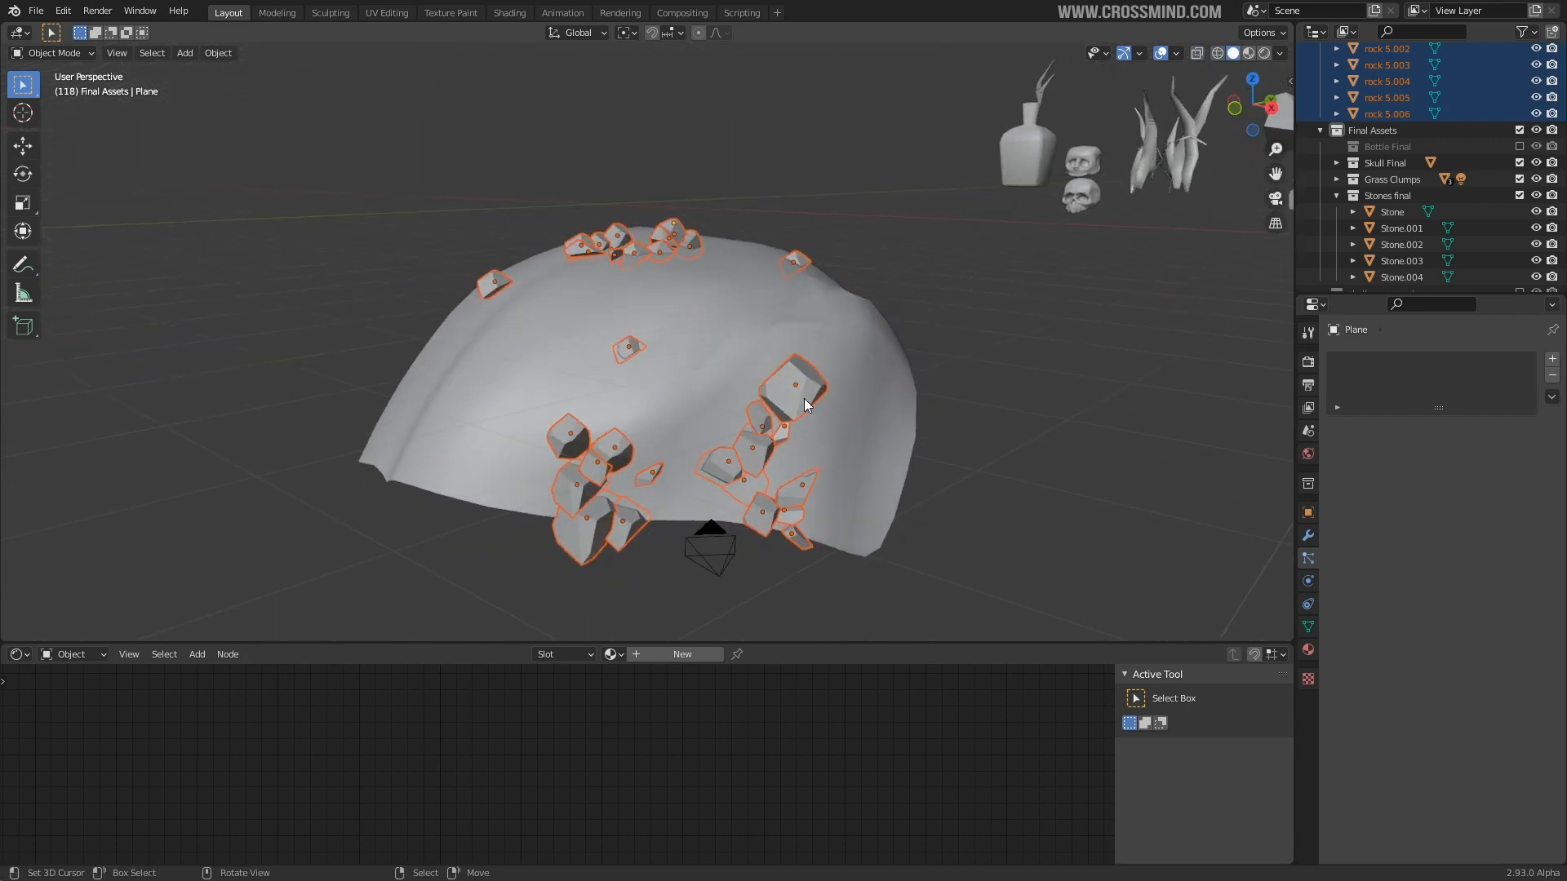
key("m")
left_click(1019, 257)
type("Lahout stones")
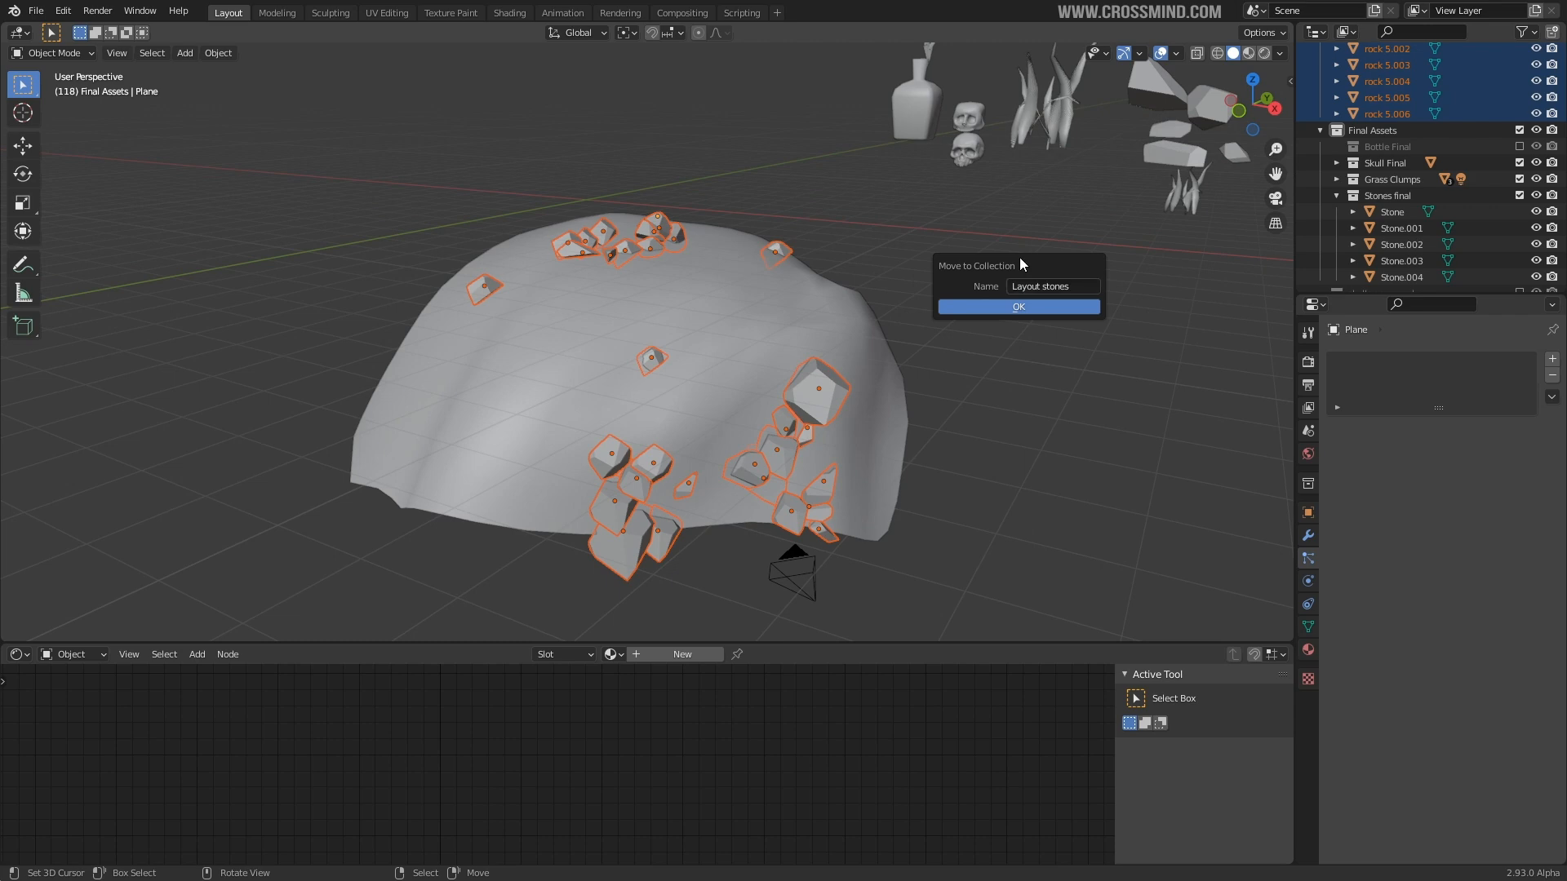
left_click(1037, 286)
type("mockup stone")
key("Return")
- Exclude the Layout mockup stones collection from the view layer, select the mound plane and save the file
scroll(1518, 204, "up", 3)
scroll(1527, 217, "down", 8)
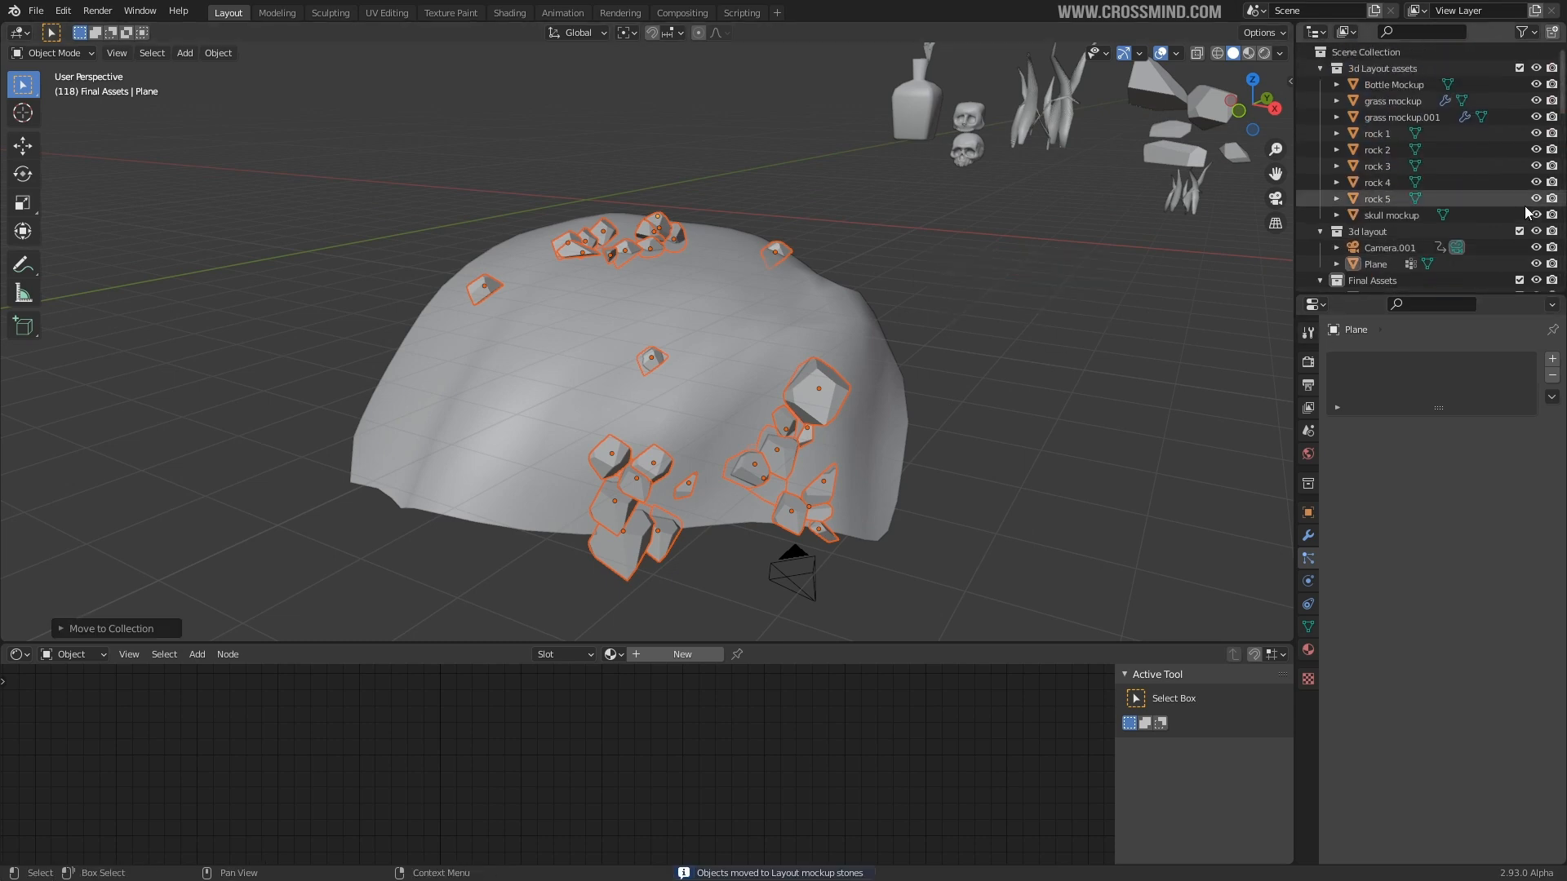
scroll(1528, 228, "up", 5)
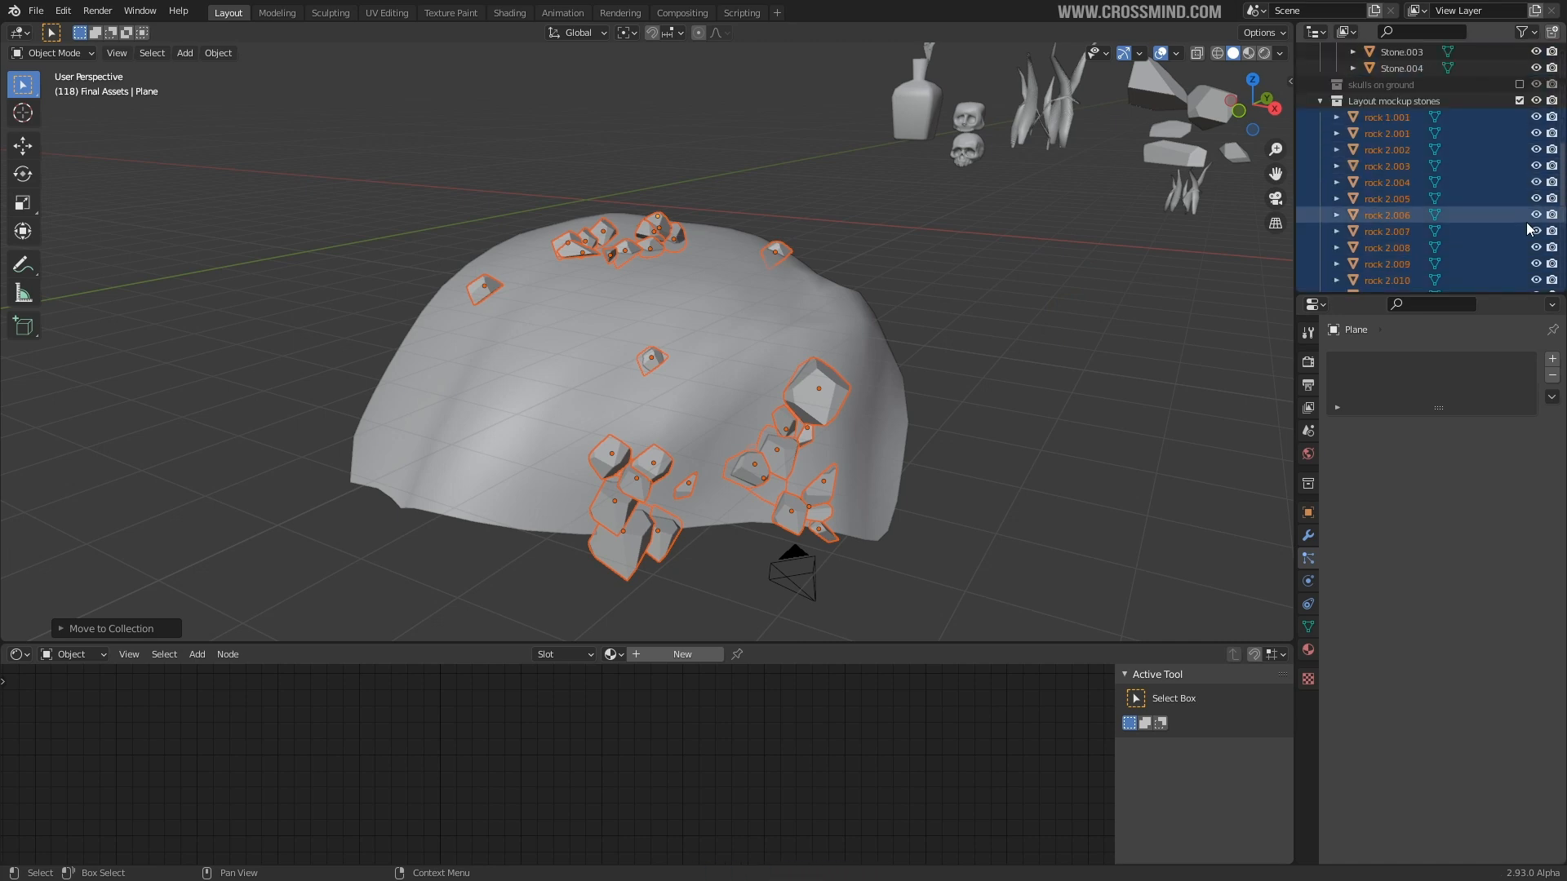
left_click(1519, 101)
left_click(813, 399)
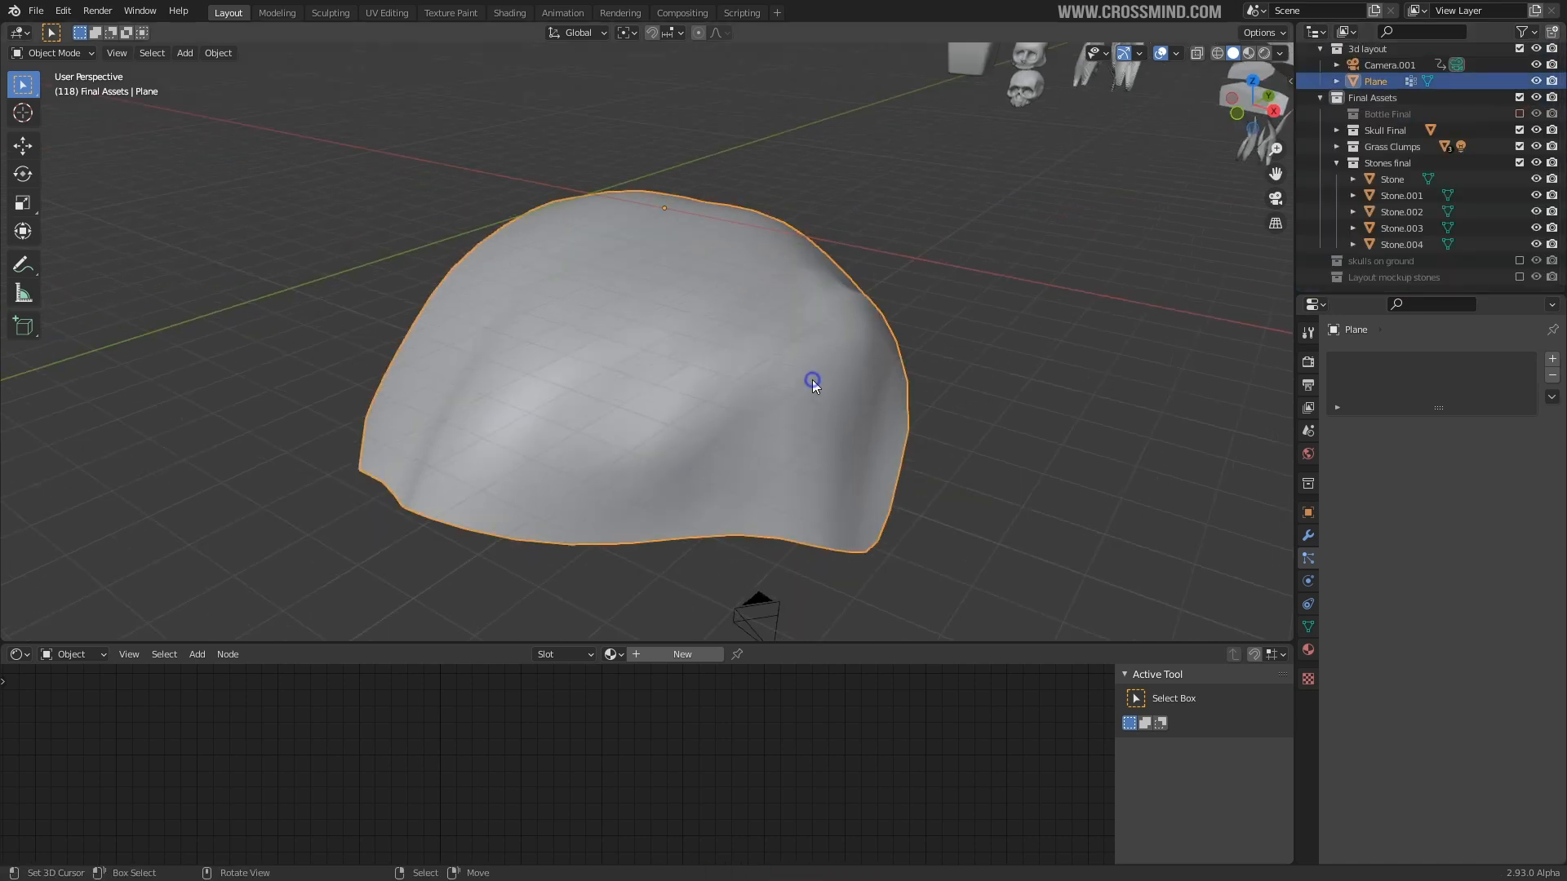
middle_click_drag(813, 398, 824, 383)
scroll(1368, 73, "up", 5)
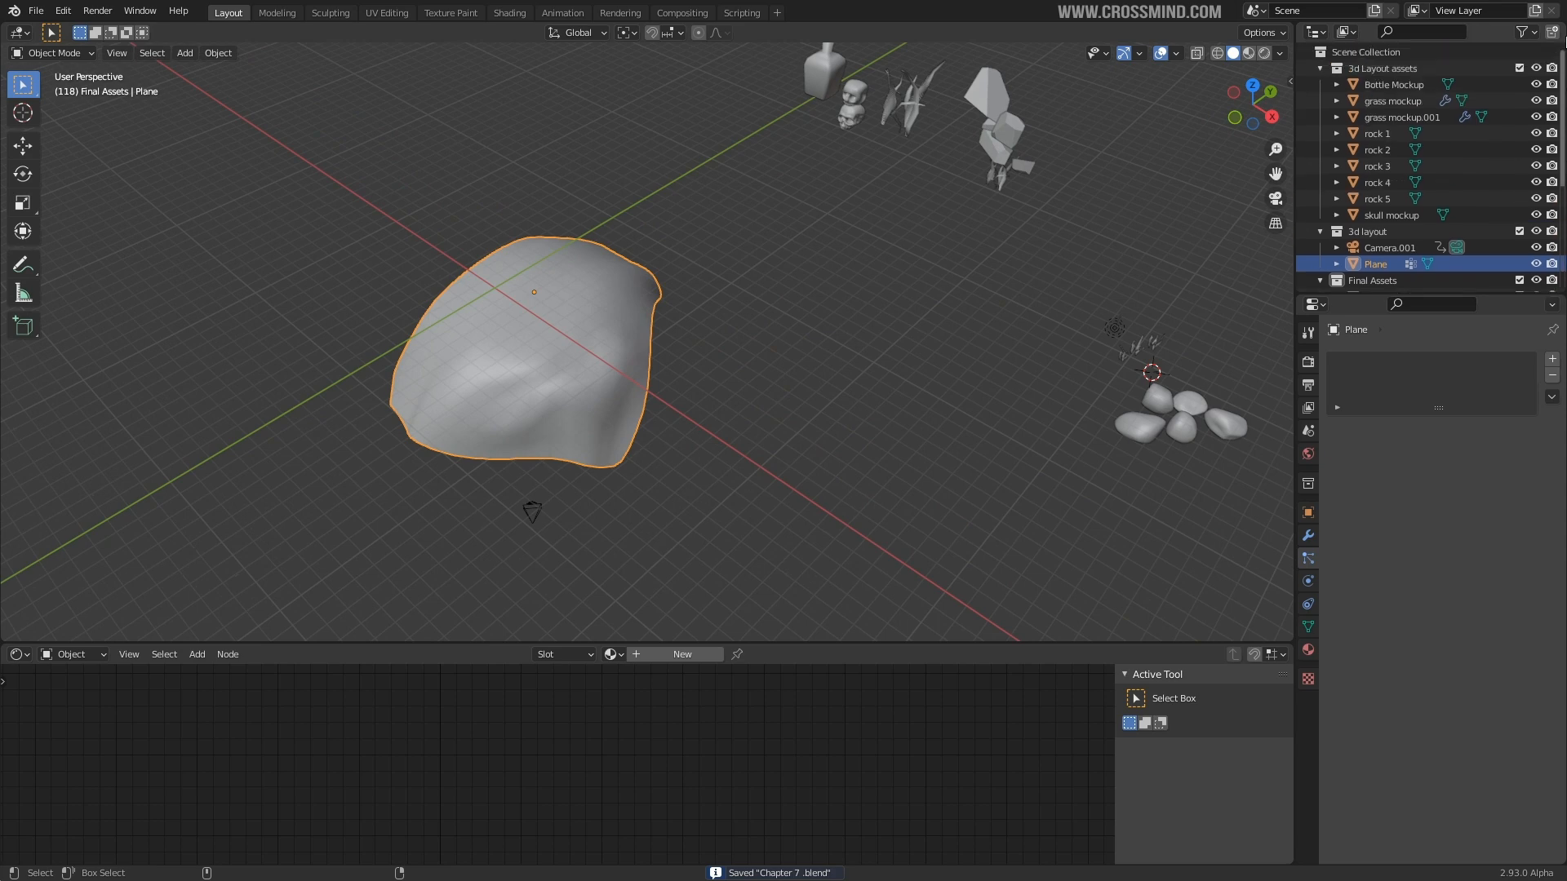
- Exclude the 3d Layout assets and Skull Final collections from the view layer
left_click(1519, 69)
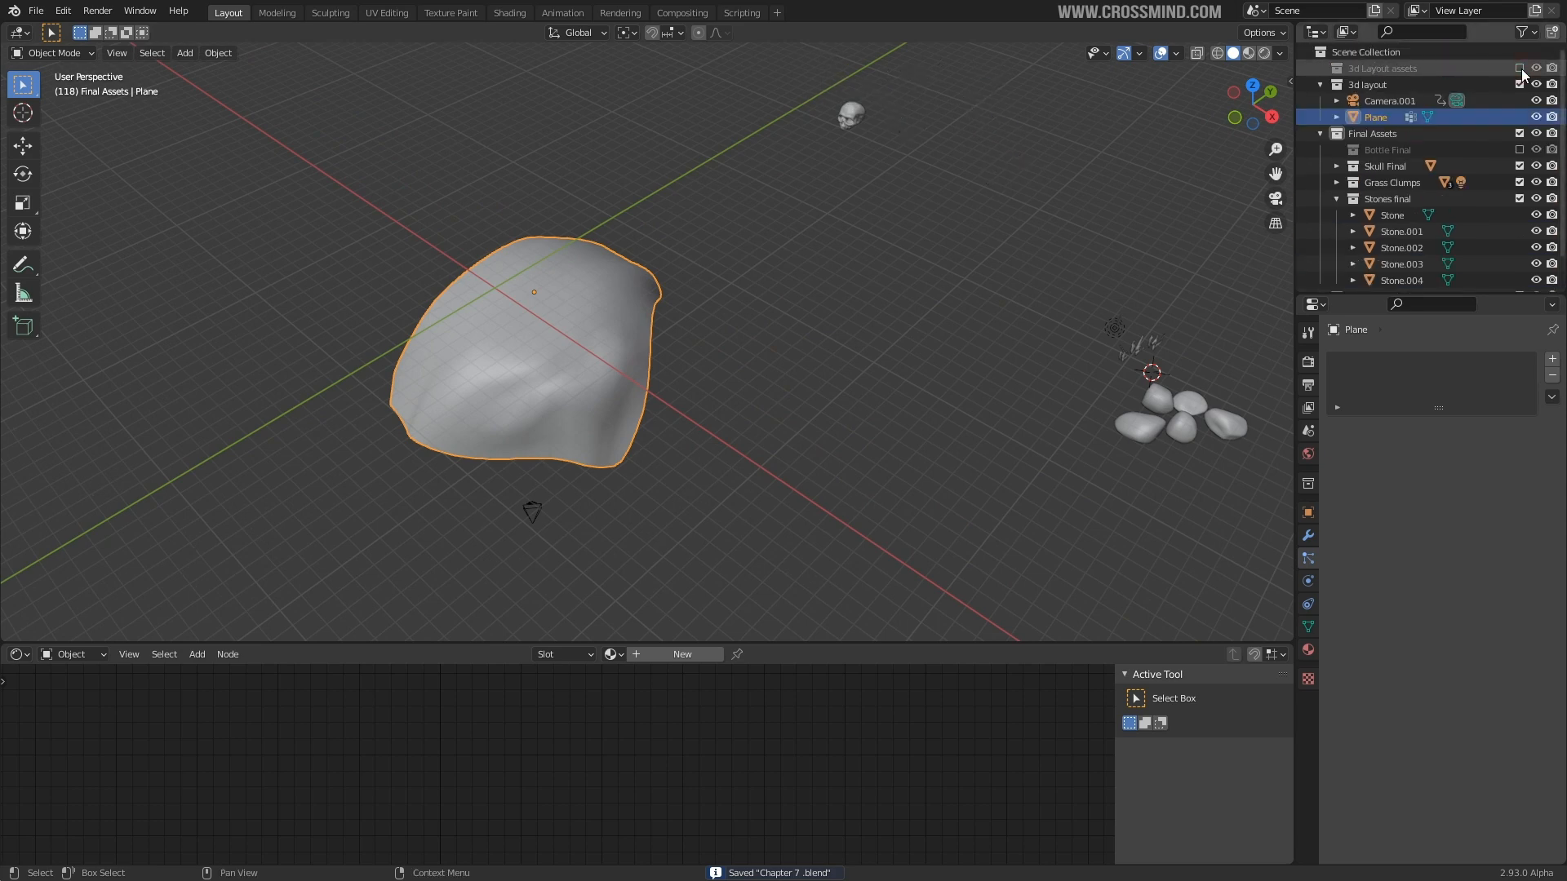
left_click(861, 121)
left_click(1520, 166)
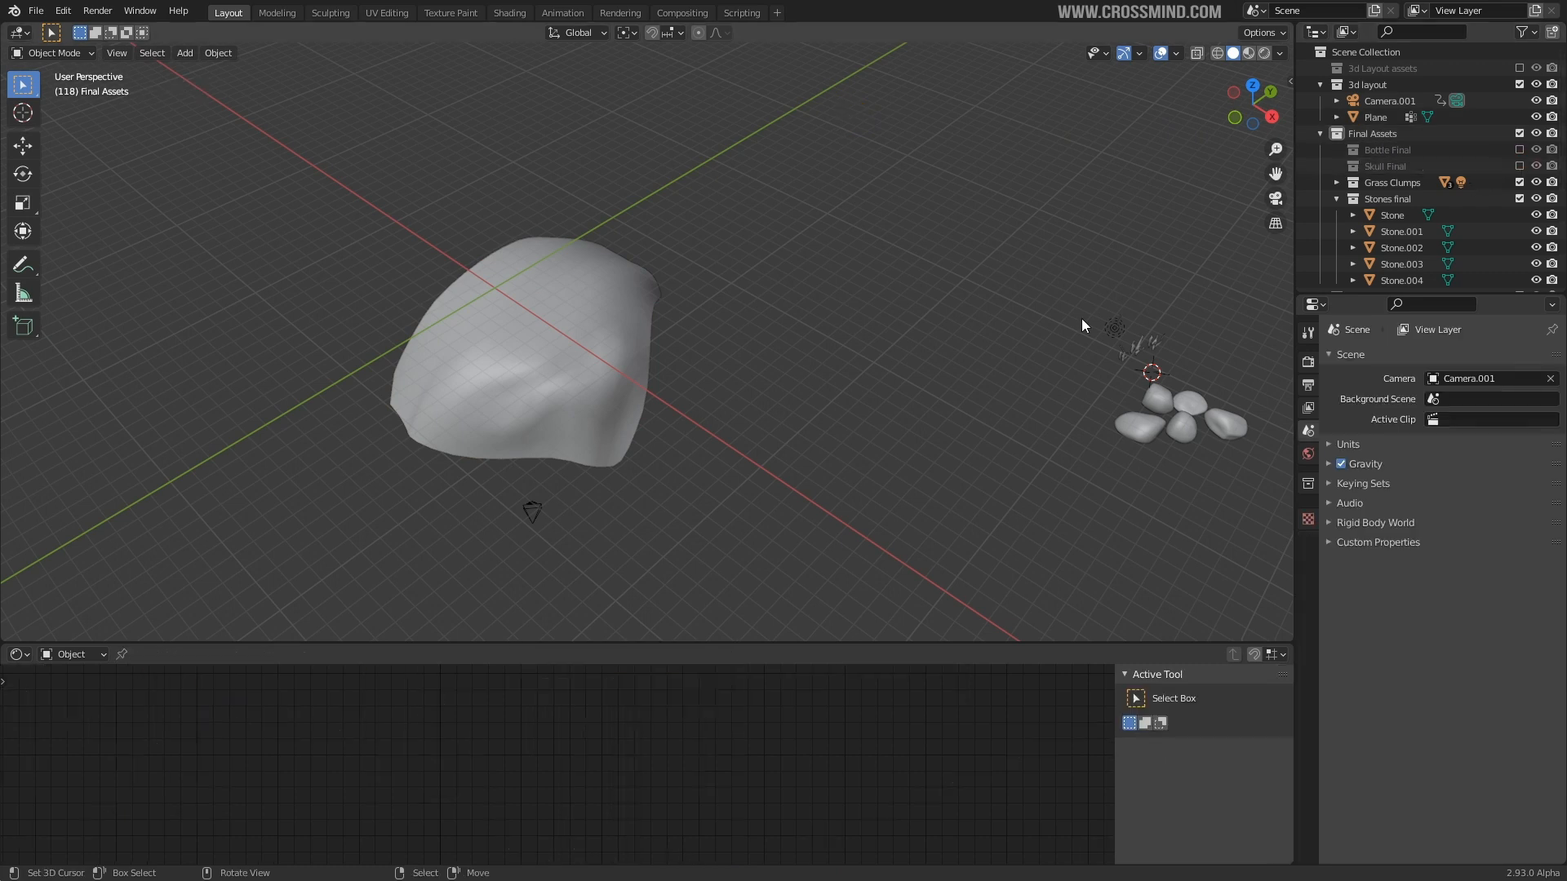
- Delete the leftover light beside the grass clumps
middle_click_drag(1080, 318, 1124, 318)
left_click(1114, 323)
key("Delete")
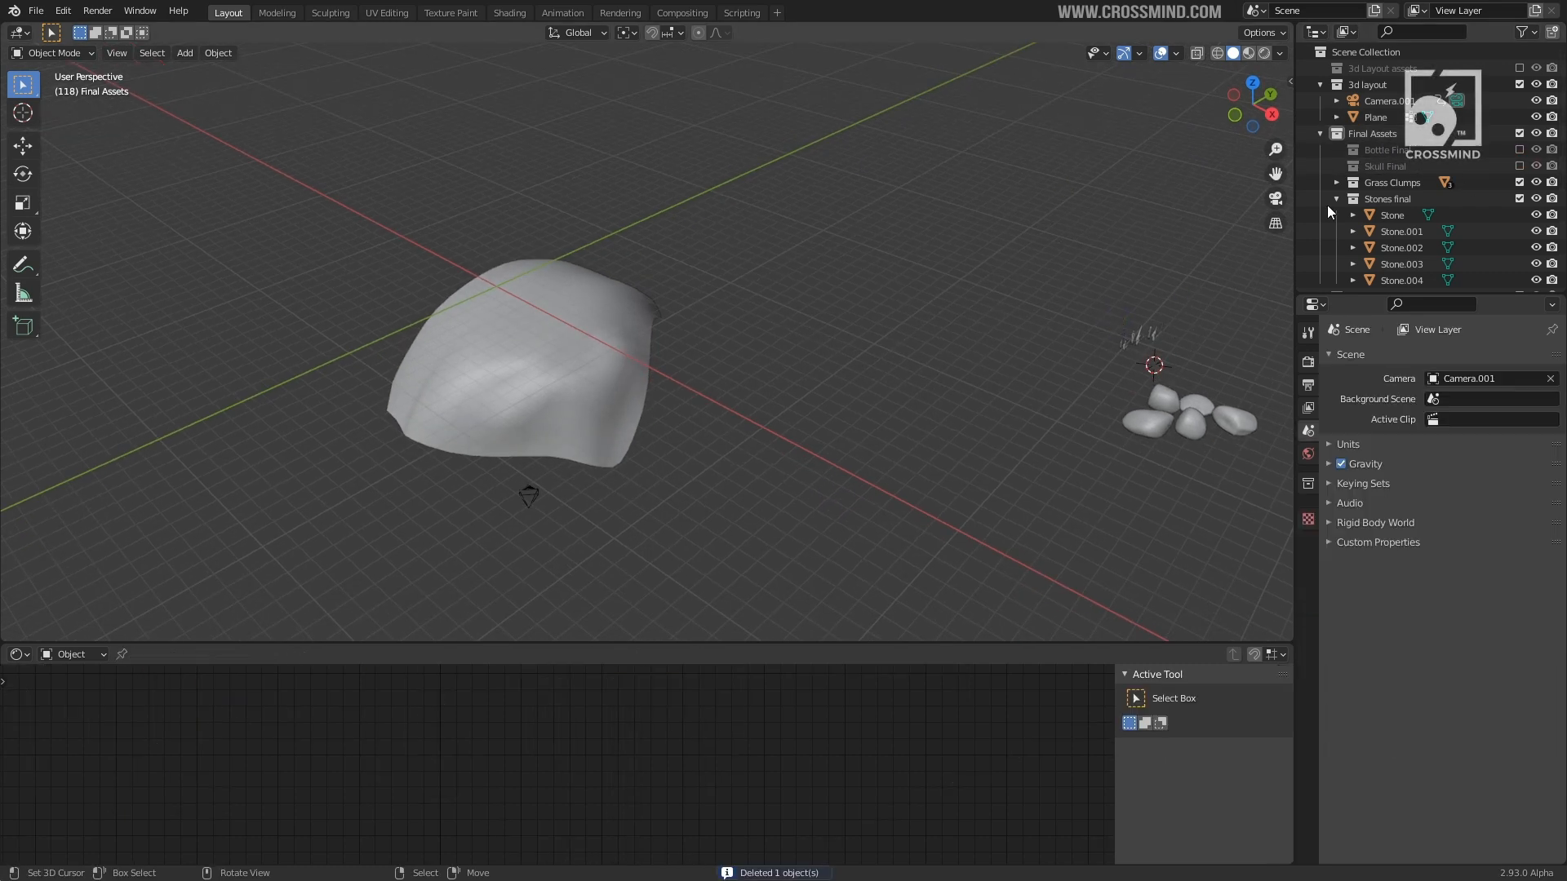
- Select the five final stones and scale them down uniformly
left_click(1387, 198)
middle_click_drag(1105, 383, 976, 300, "shift")
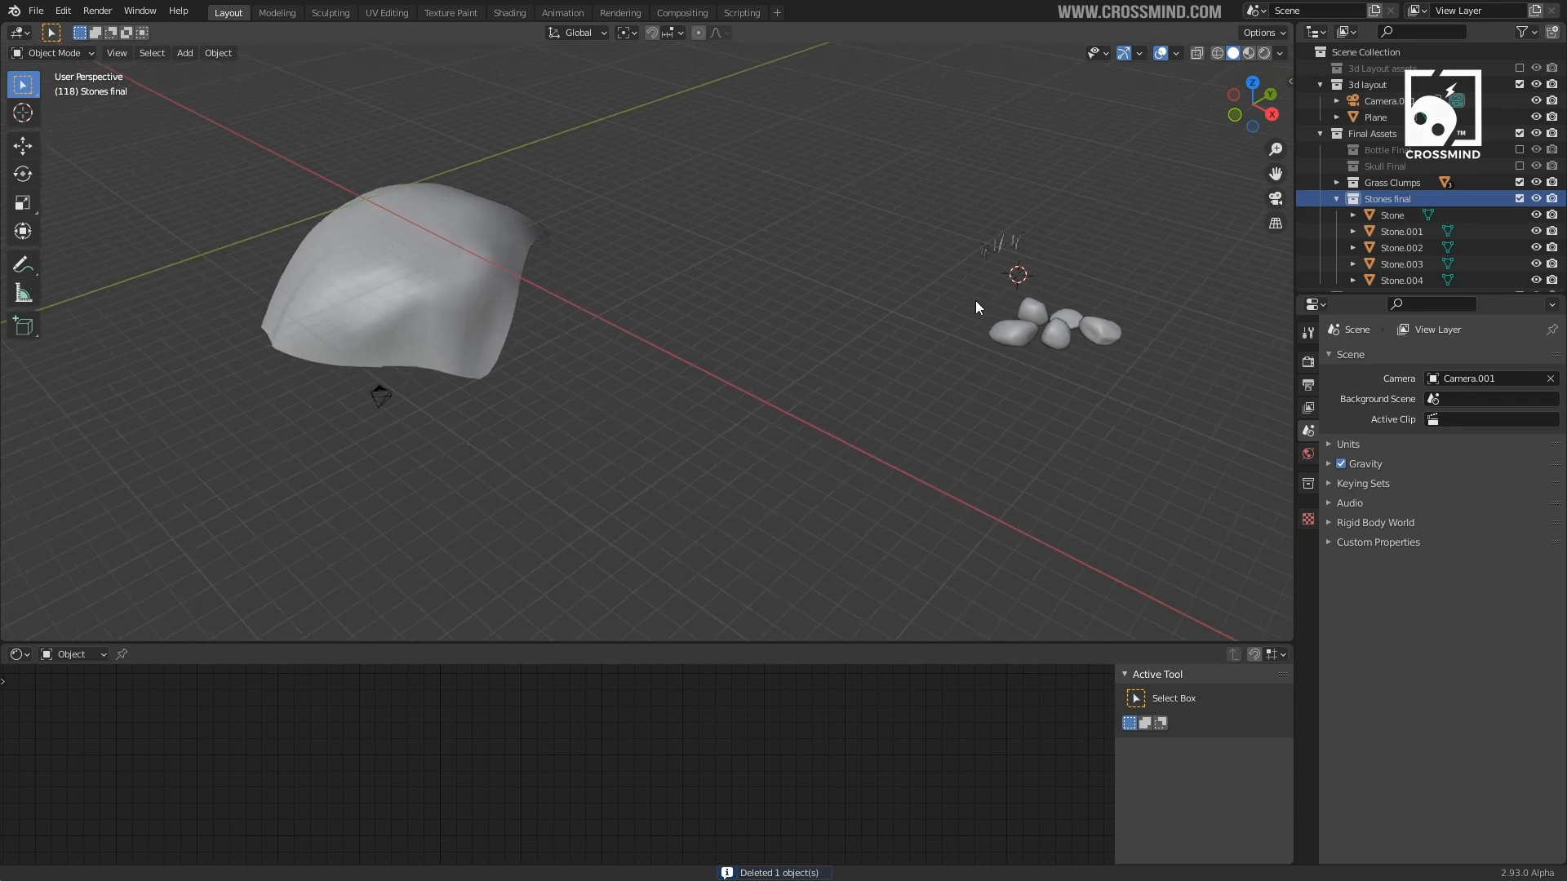
scroll(1044, 269, "up", 2)
left_click(1167, 199)
middle_click_drag(1168, 286, 899, 290, "shift")
scroll(900, 290, "up", 2)
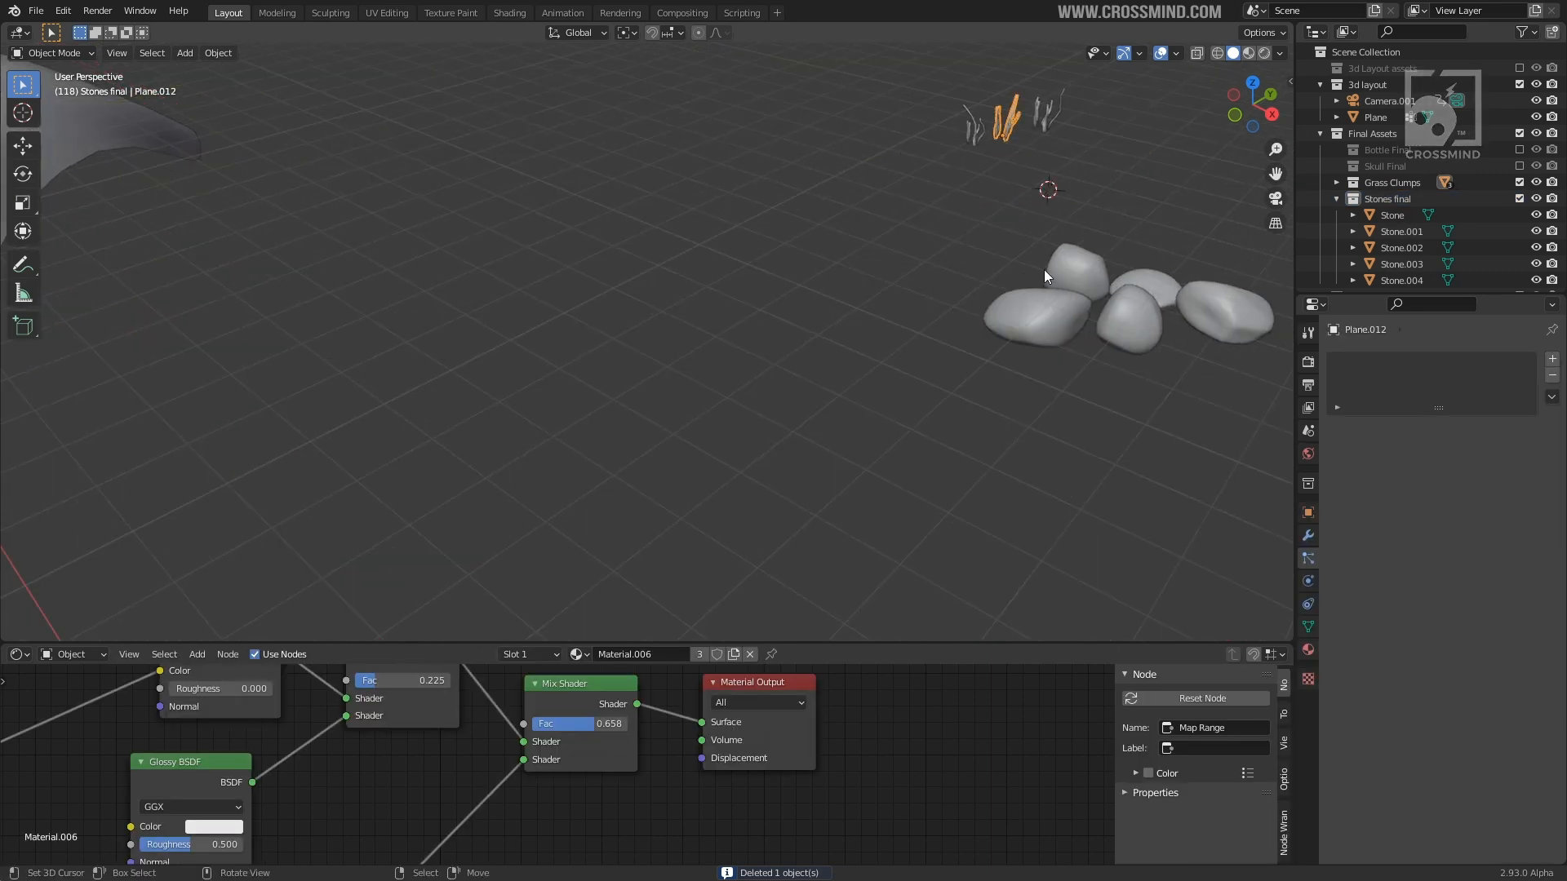
left_click(1073, 281)
left_click(1044, 318, "shift")
left_click(1126, 327, "shift")
left_click(1150, 286, "shift")
left_click(1228, 318, "shift")
key("s")
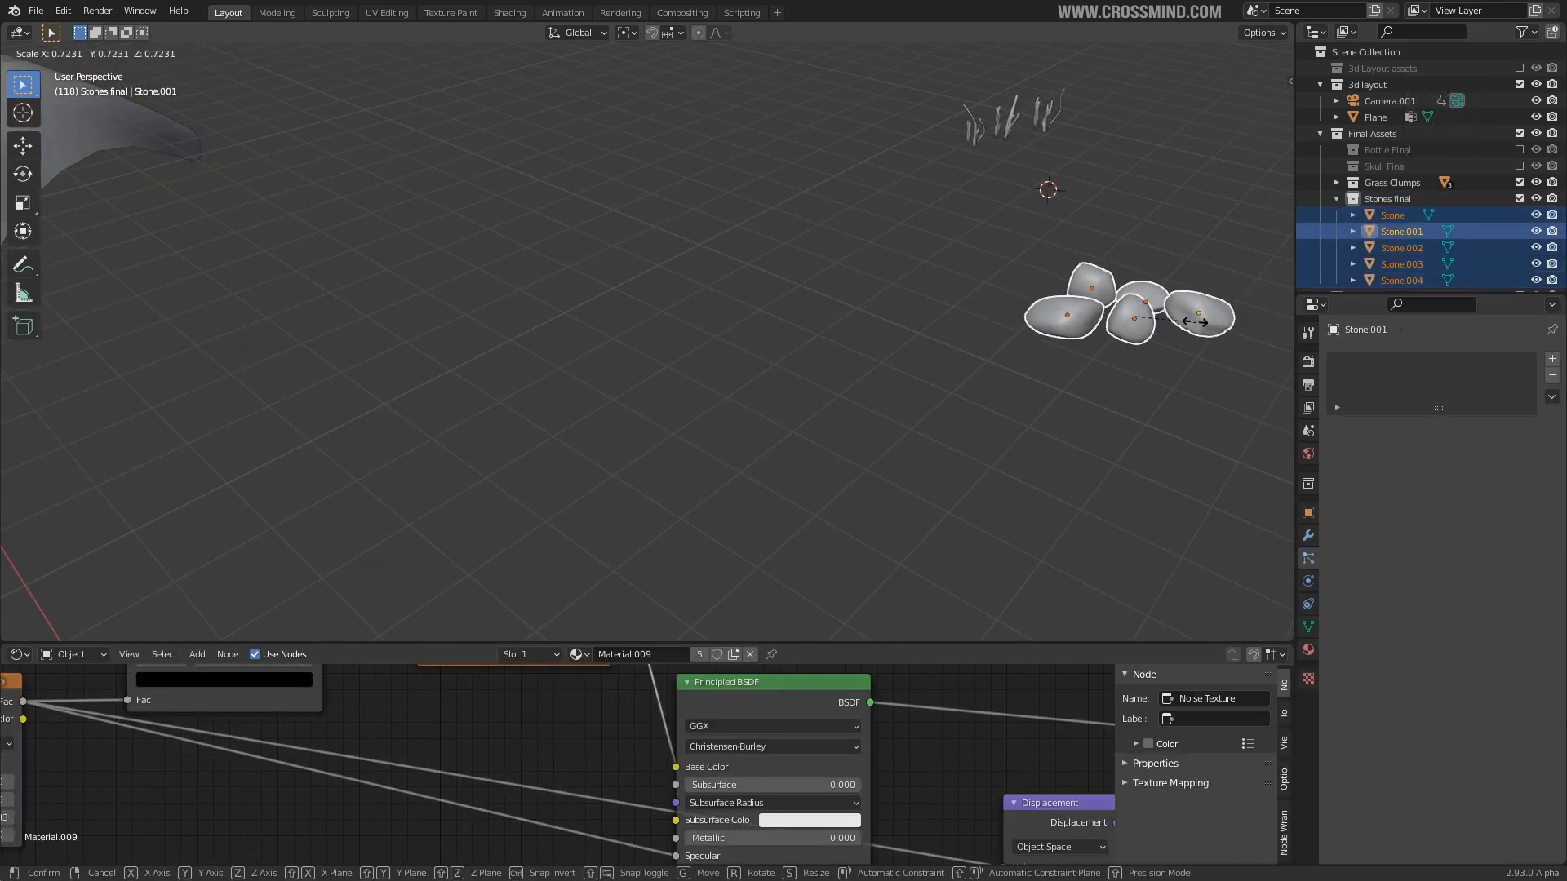
left_click(1153, 318)
- Move the five stones next to the grass clumps, and shift stones and grass together closer to the mound
key("g")
left_click(1074, 162)
key("b")
left_click_drag(940, 81, 1105, 212)
key("g")
left_click(542, 315)
middle_click_drag(542, 315, 963, 306, "shift")
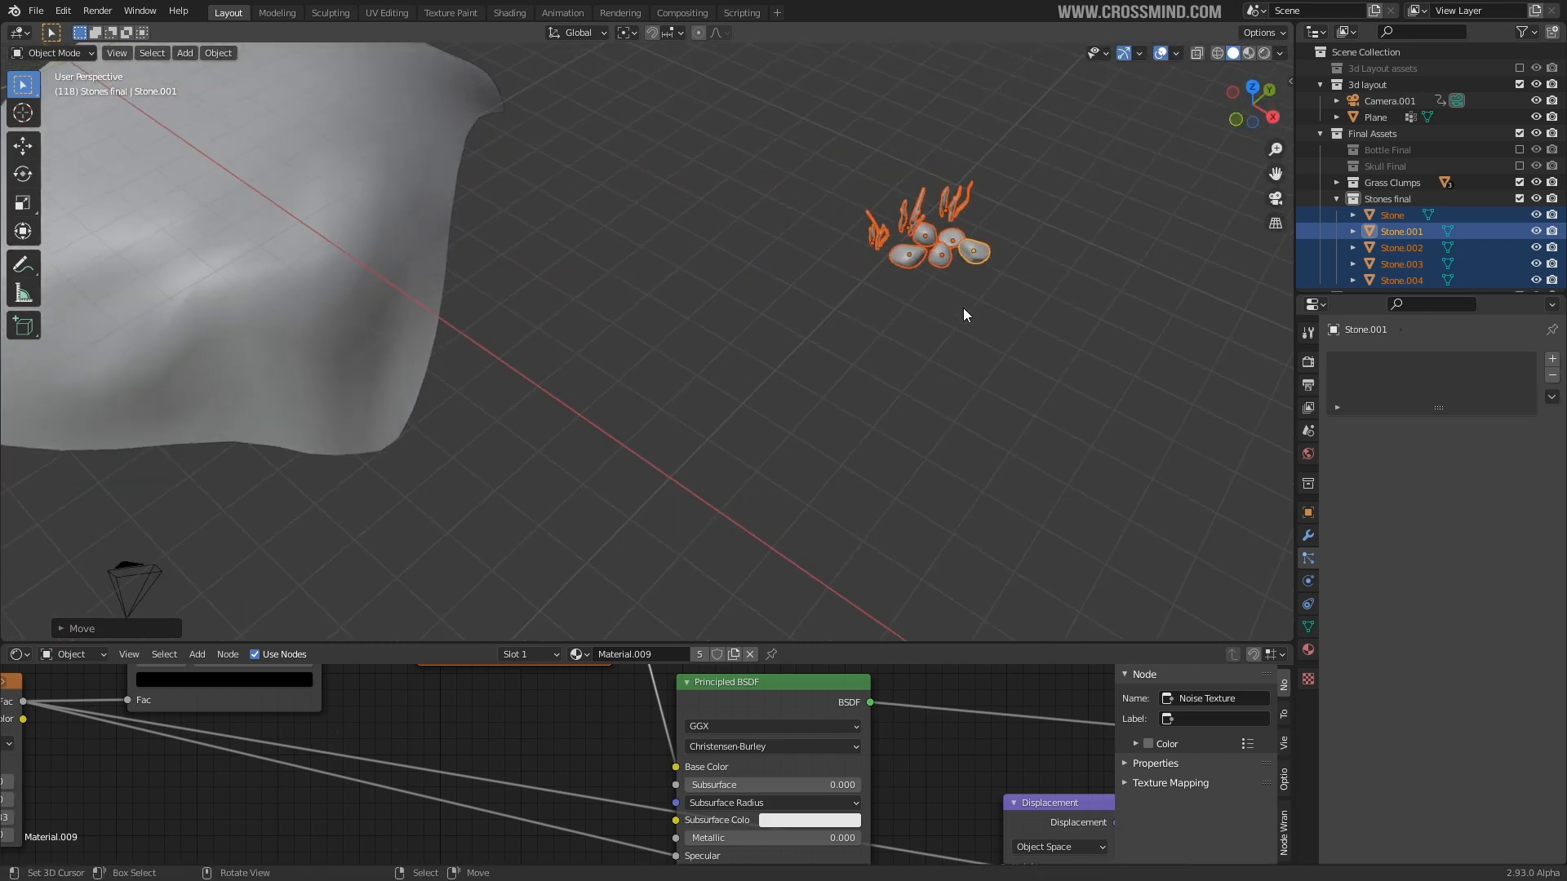
- Apply the scale and rotation of the selected stones and grass clumps
key("ctrl+a")
left_click(962, 312)
key("ctrl+a")
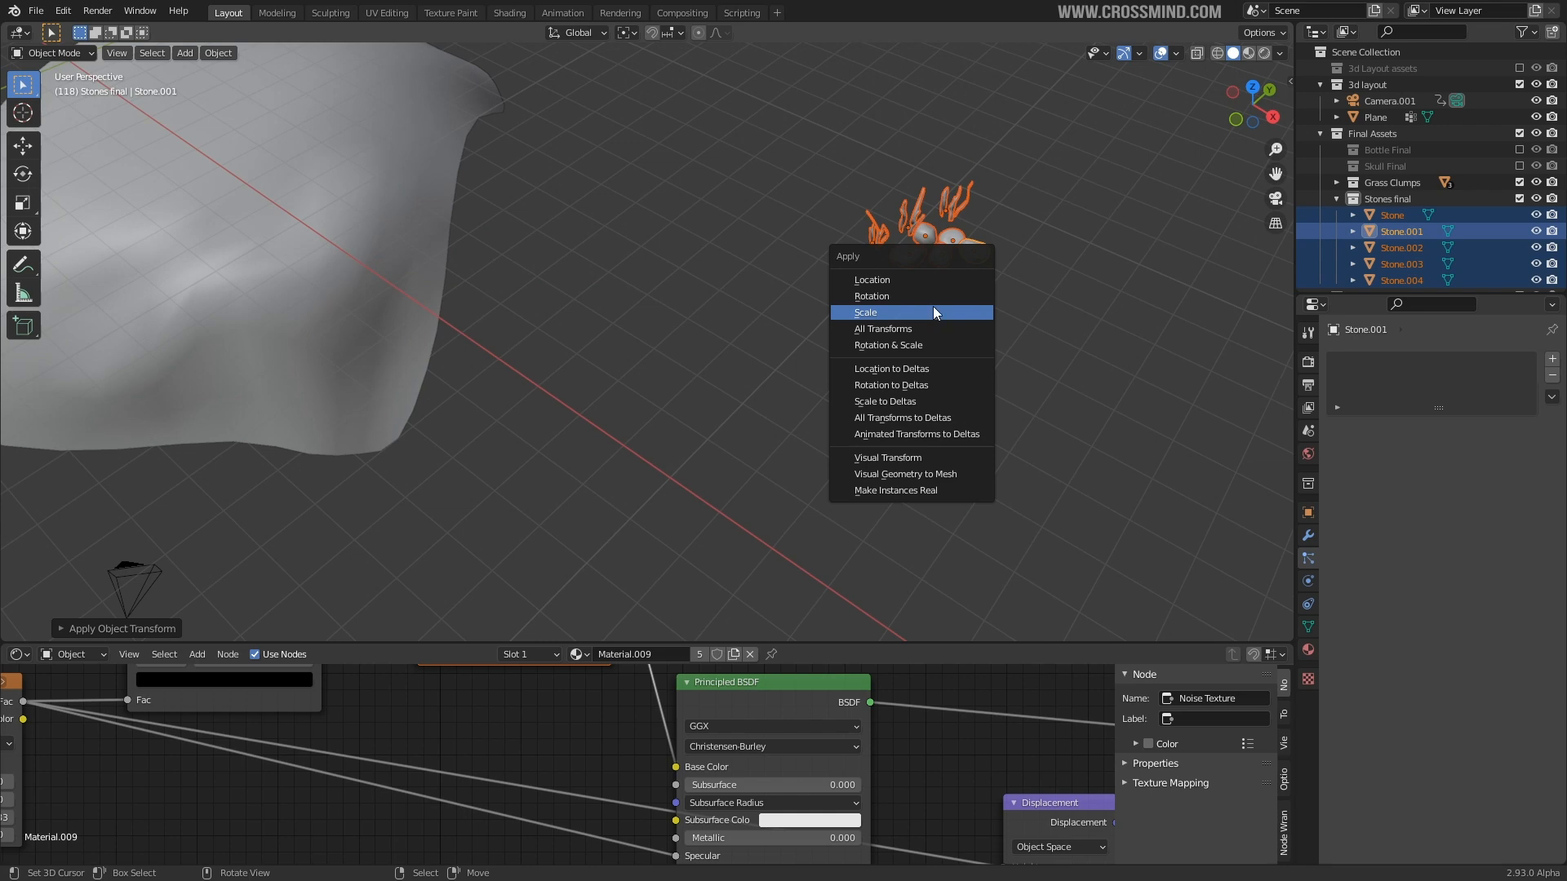
left_click(913, 294)
- Select only the five final stones and move them slightly clear of the grass clumps
middle_click_drag(913, 294, 991, 302, "shift")
right_click(1070, 264)
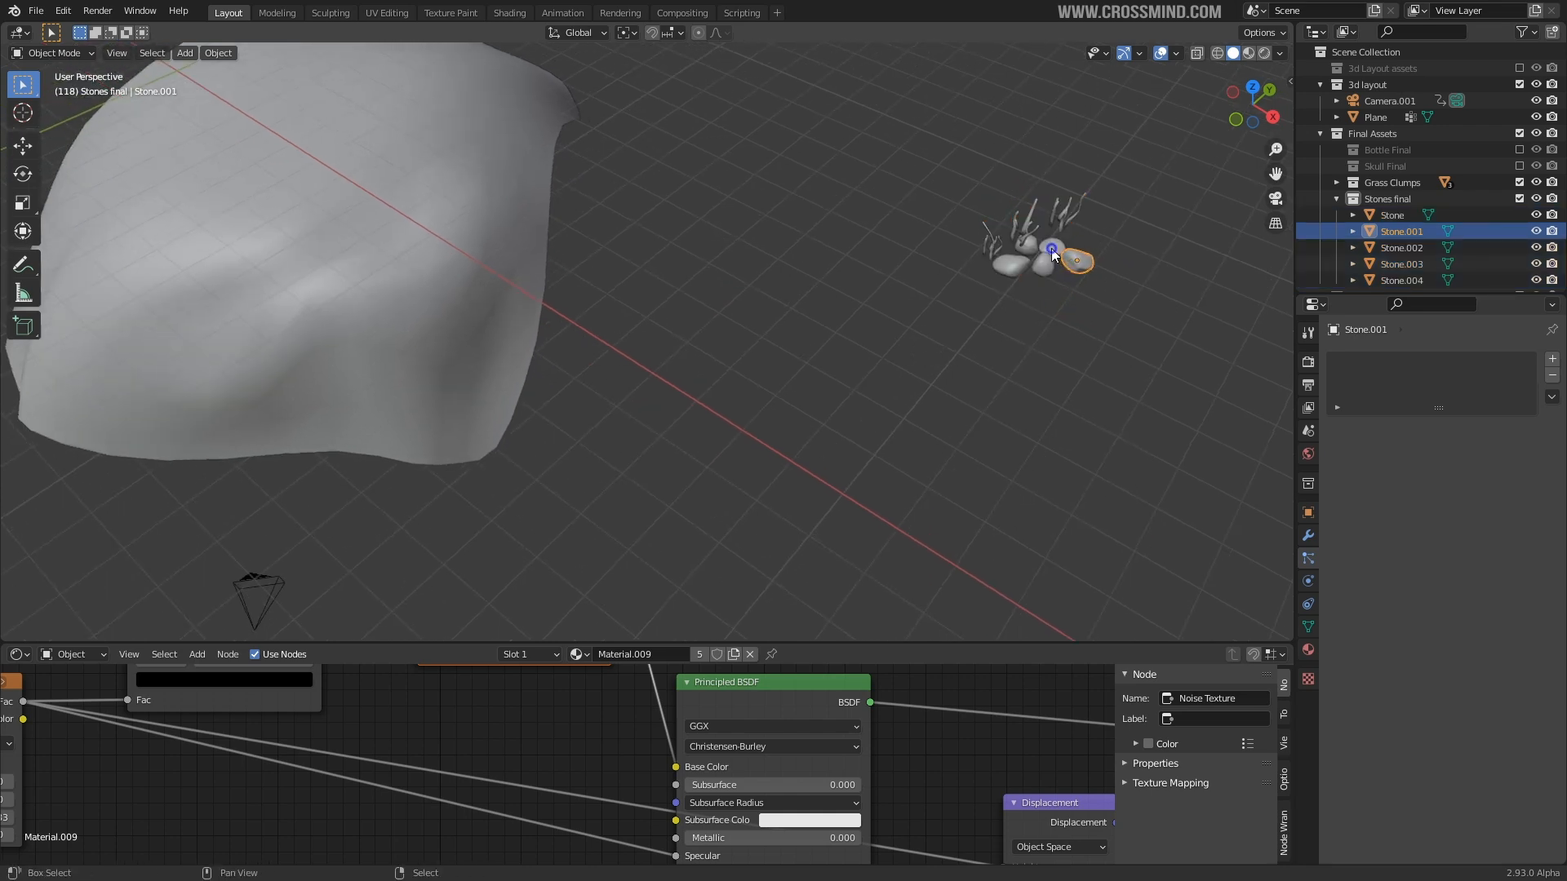
right_click(1051, 248, "shift")
right_click(1026, 247, "shift")
right_click(1015, 262, "shift")
right_click(1045, 269, "shift")
key("g")
left_click(1087, 301)
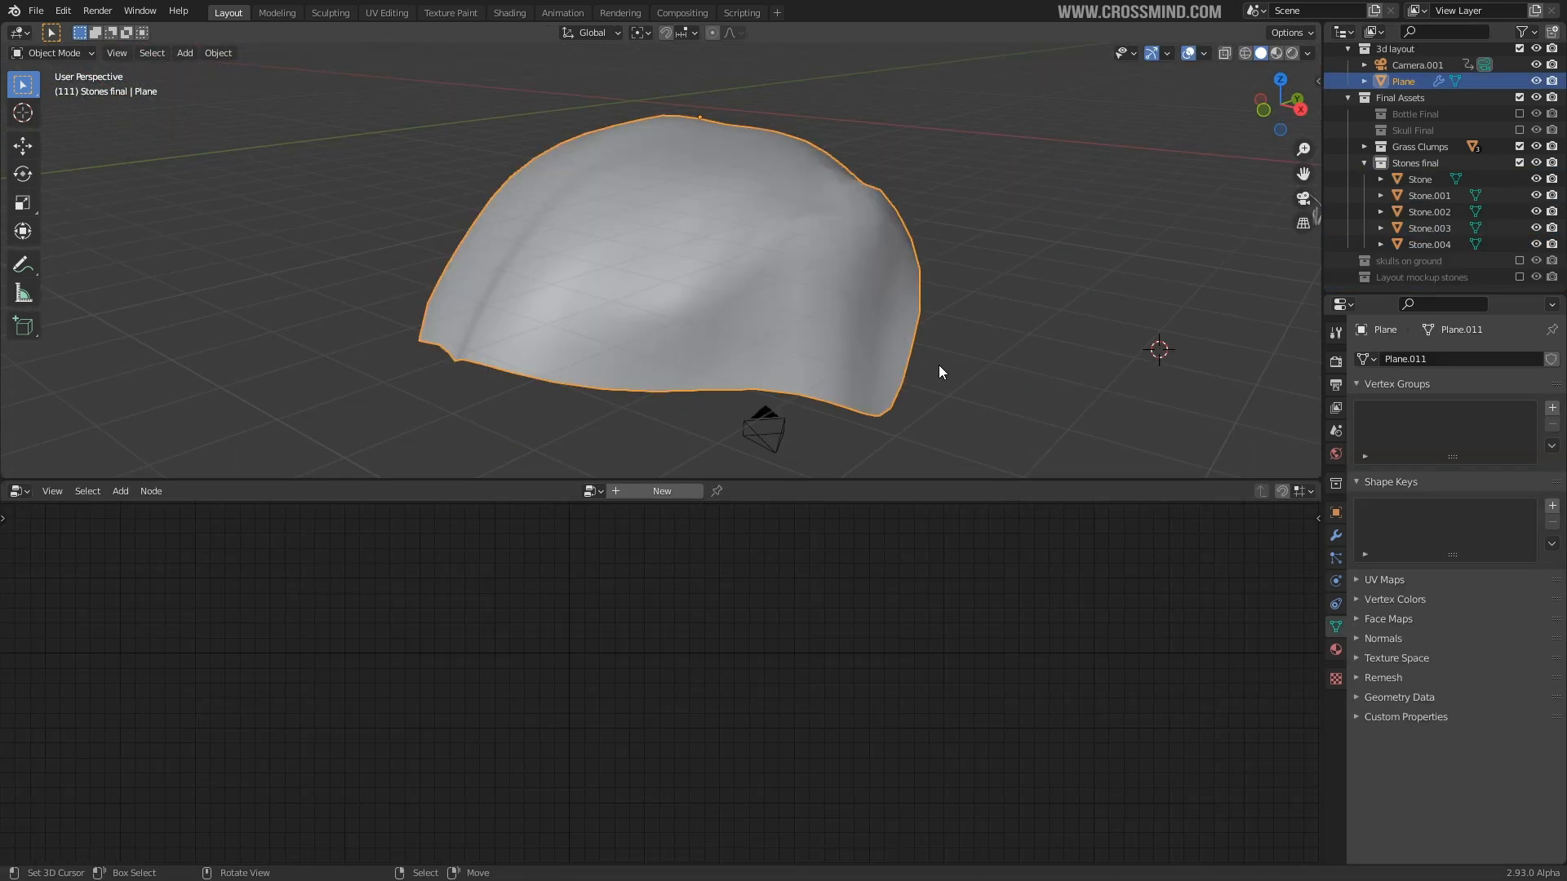
- Set the editor below the viewport to the Geometry Node Editor, with the mound plane as the selected object
middle_click_drag(938, 365, 326, 461)
left_click(18, 491)
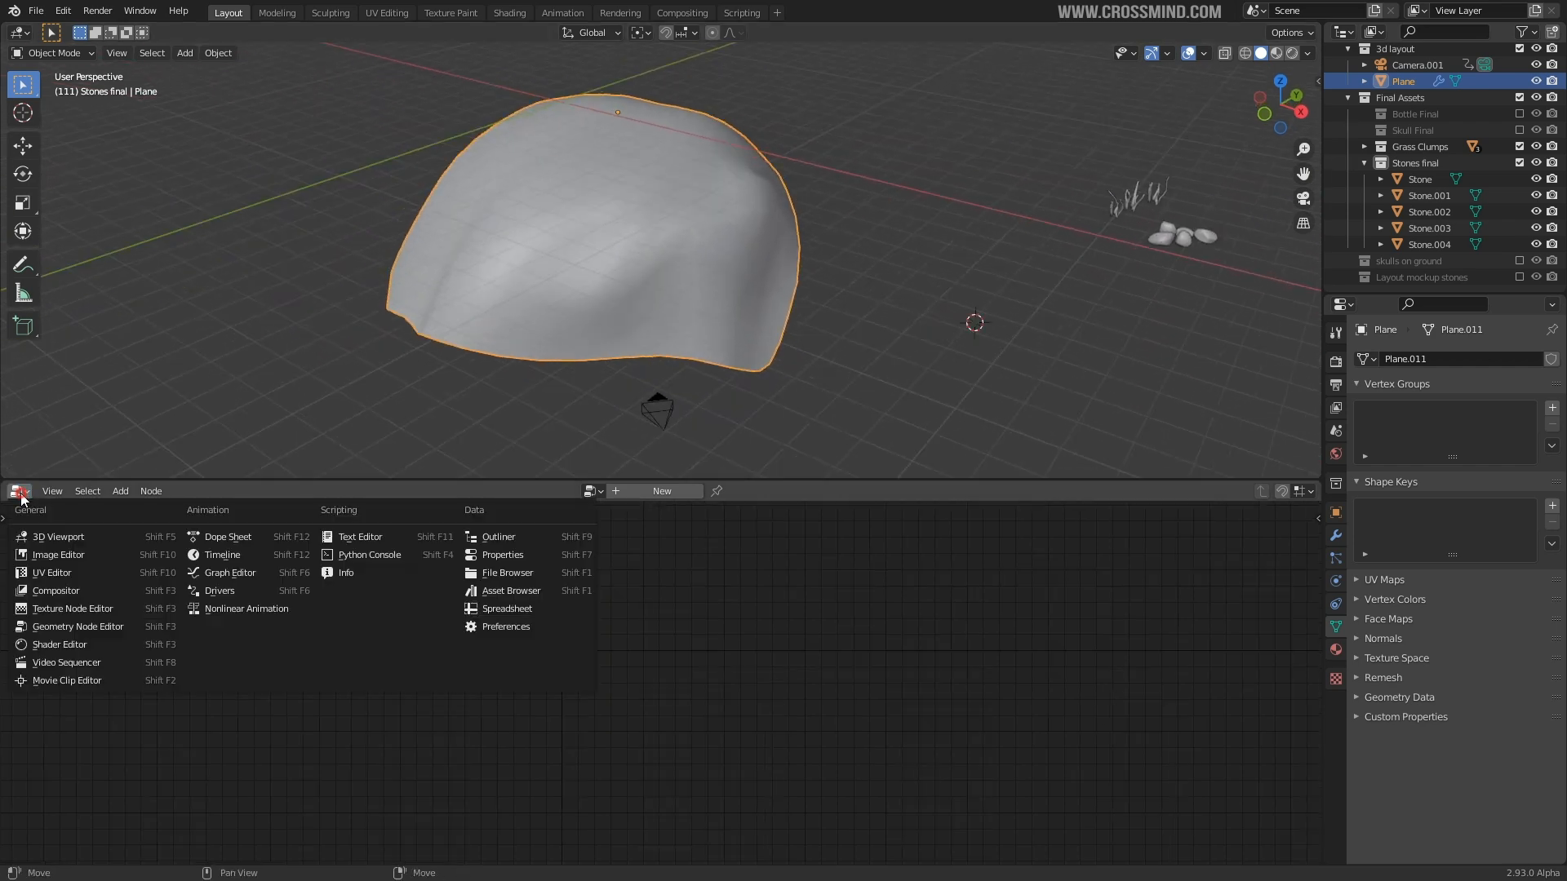
left_click(93, 627)
middle_click_drag(785, 276, 737, 298)
key("alt+a")
right_click(736, 238)
scroll(766, 336, "up", 2)
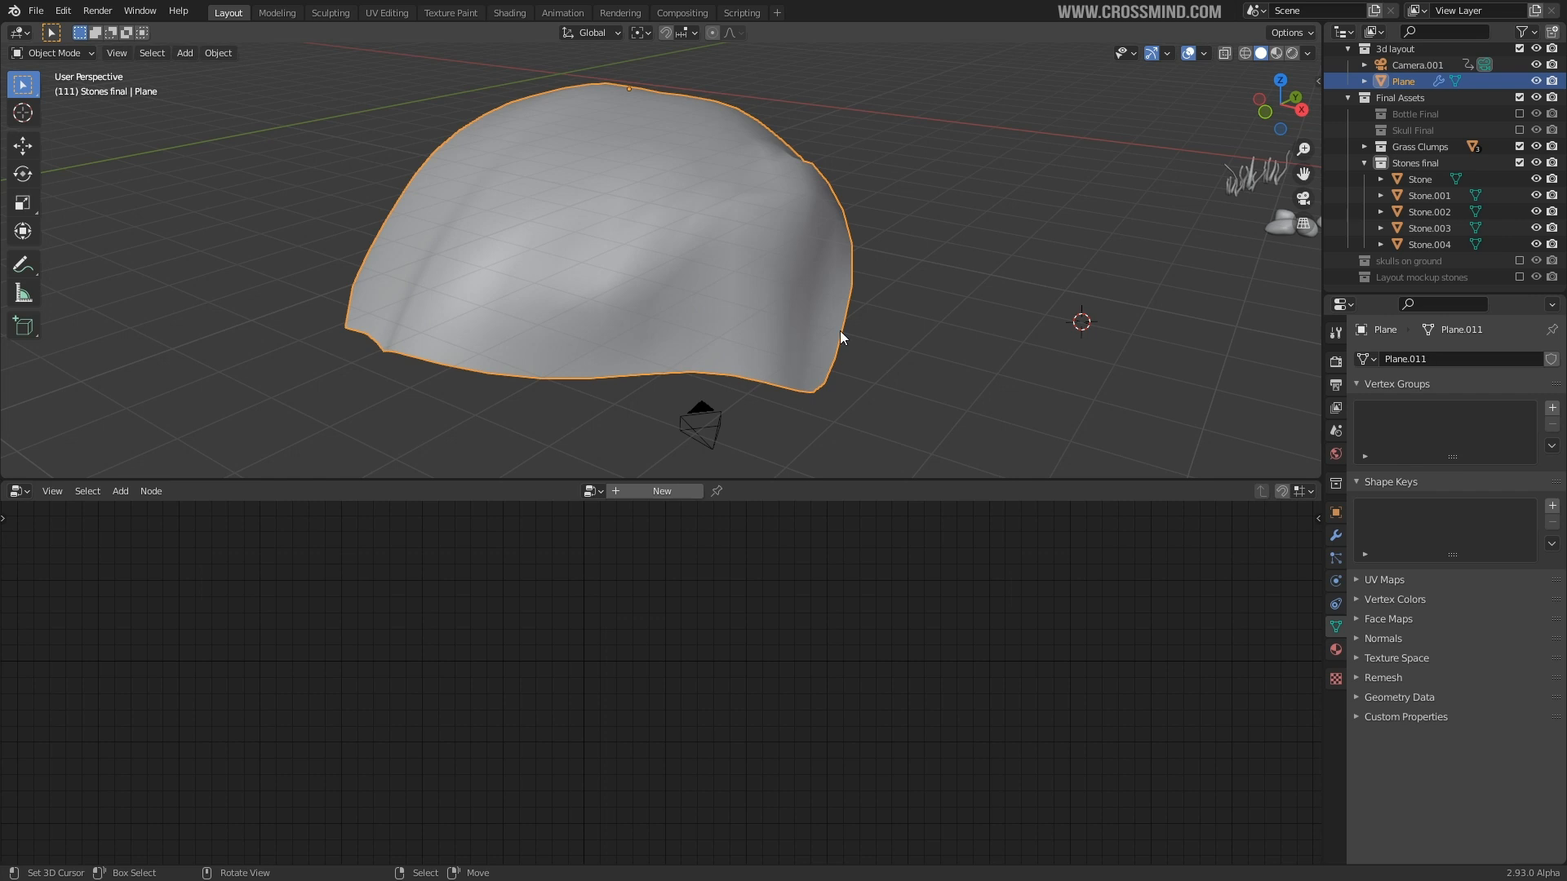
middle_click_drag(943, 312, 956, 311)
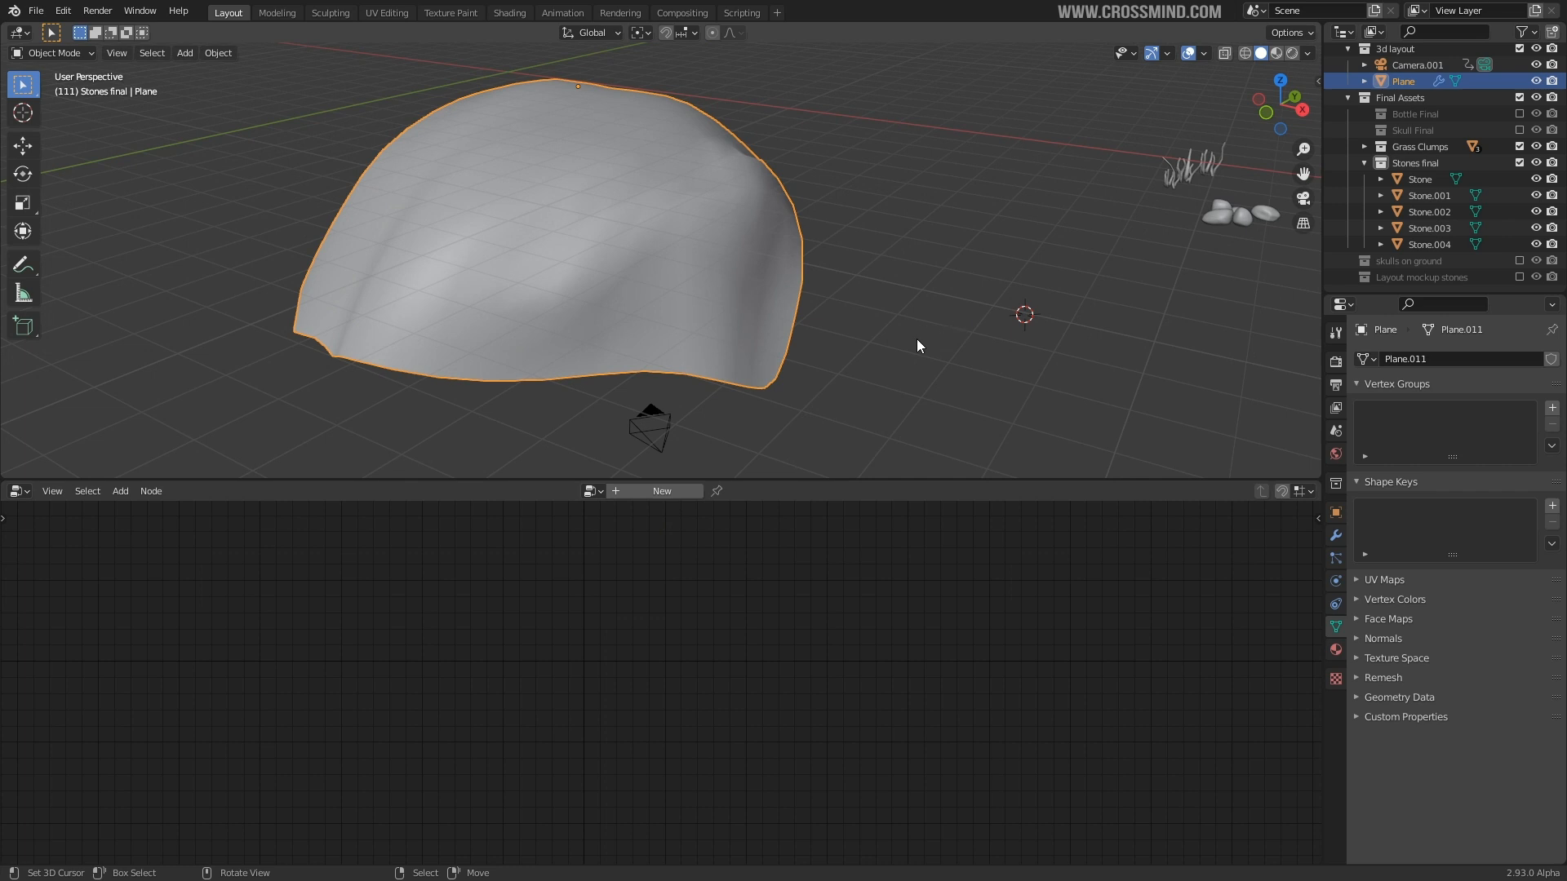
middle_click_drag(677, 325, 783, 286)
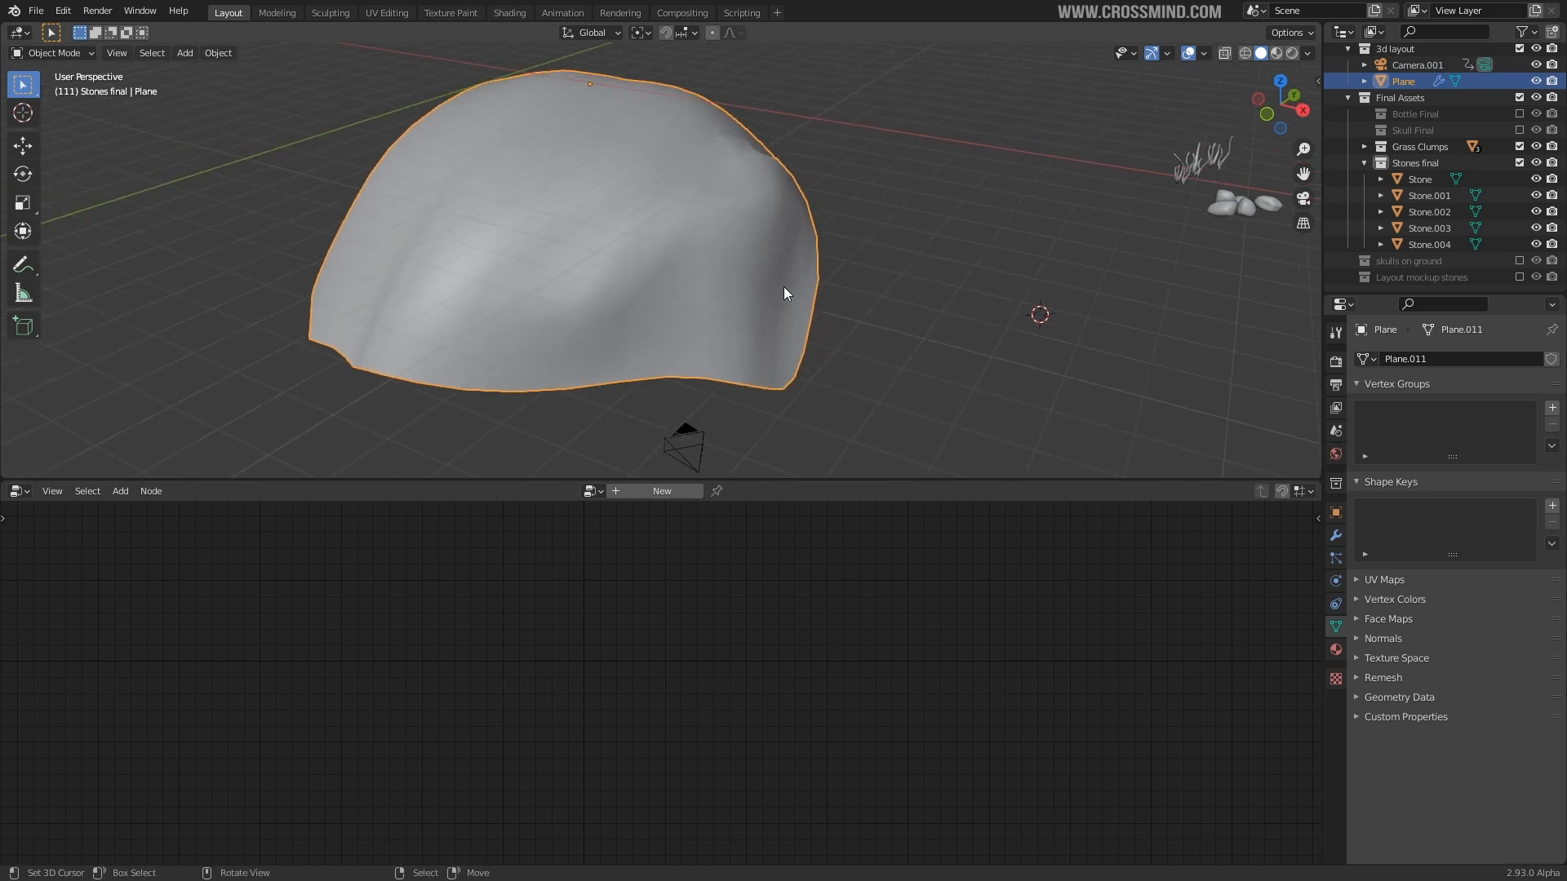
- Create a new geometry node tree on the mound plane and spread its Group Input and Group Output nodes apart
left_click(679, 489)
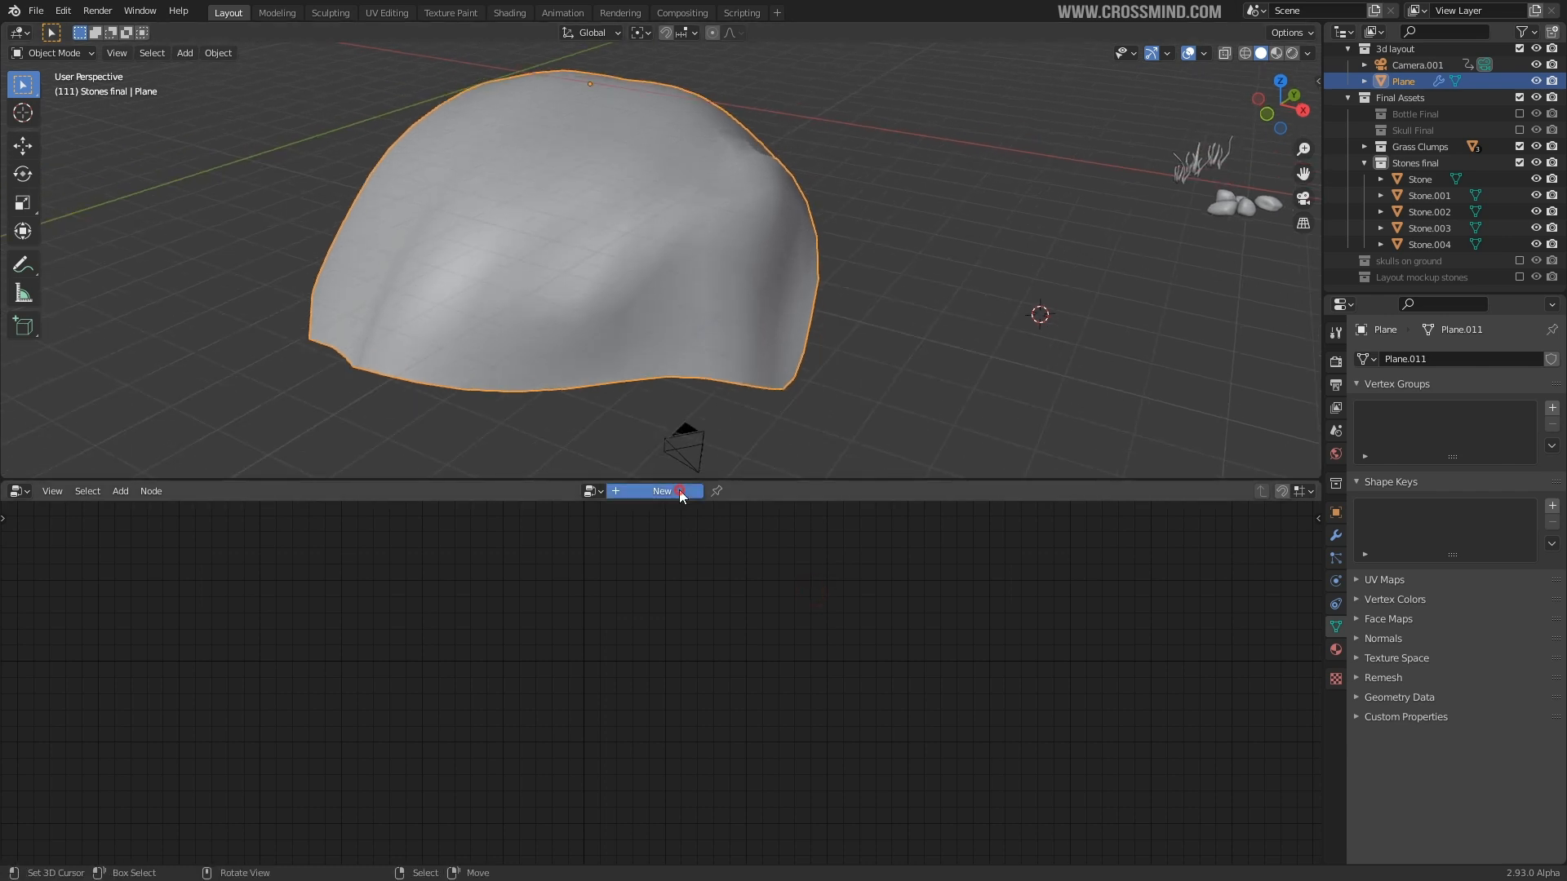
left_click_drag(868, 688, 1029, 681)
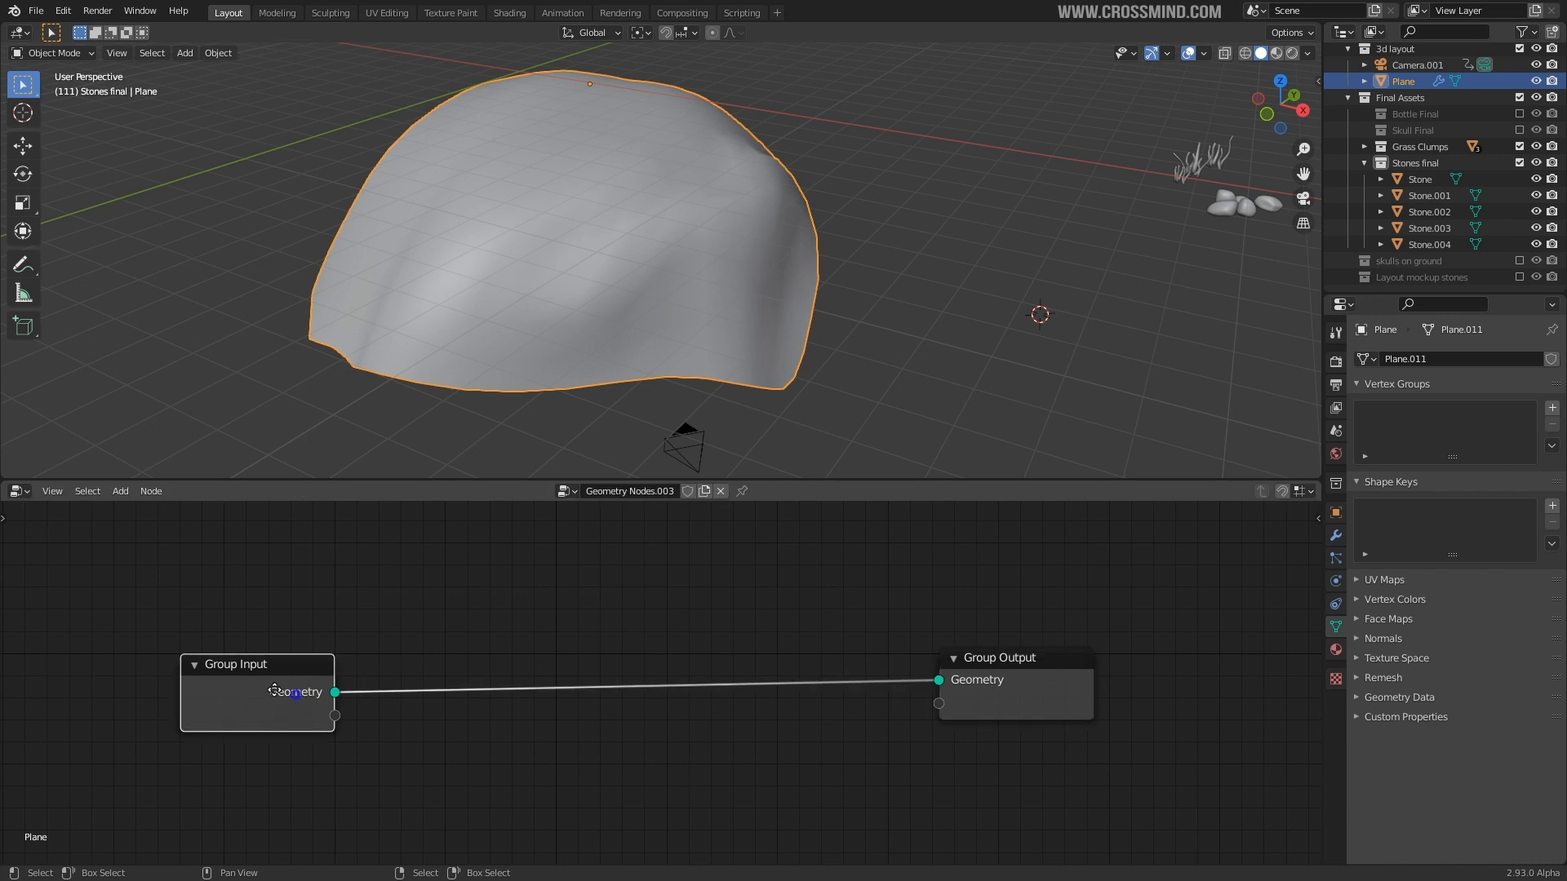
left_click_drag(283, 692, 189, 676)
left_click_drag(1049, 709, 1167, 706)
middle_click_drag(934, 700, 773, 678)
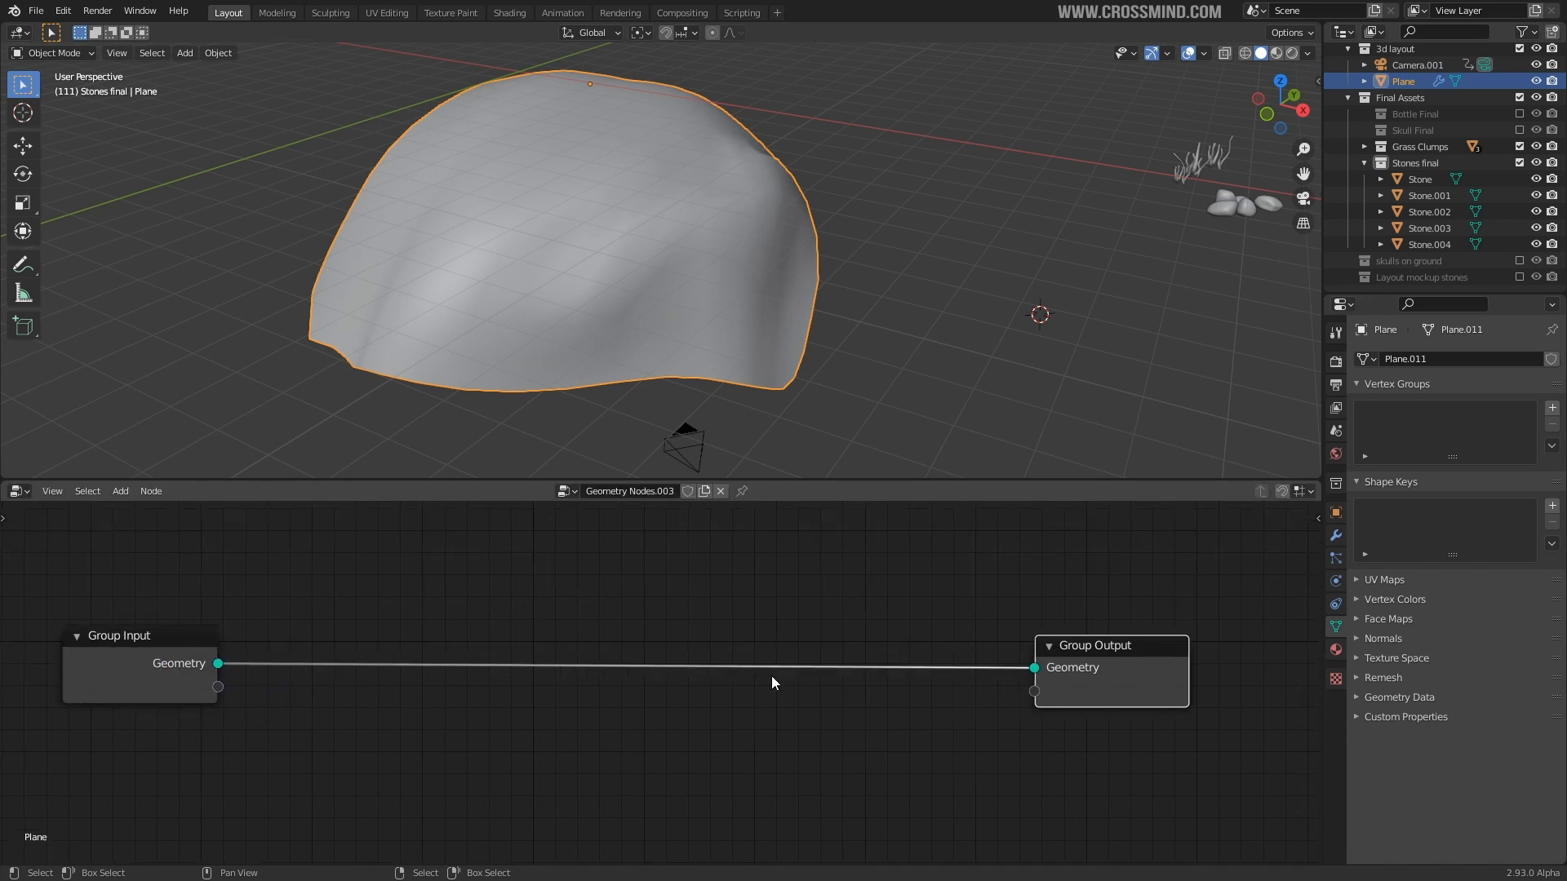
middle_click_drag(943, 346, 761, 330)
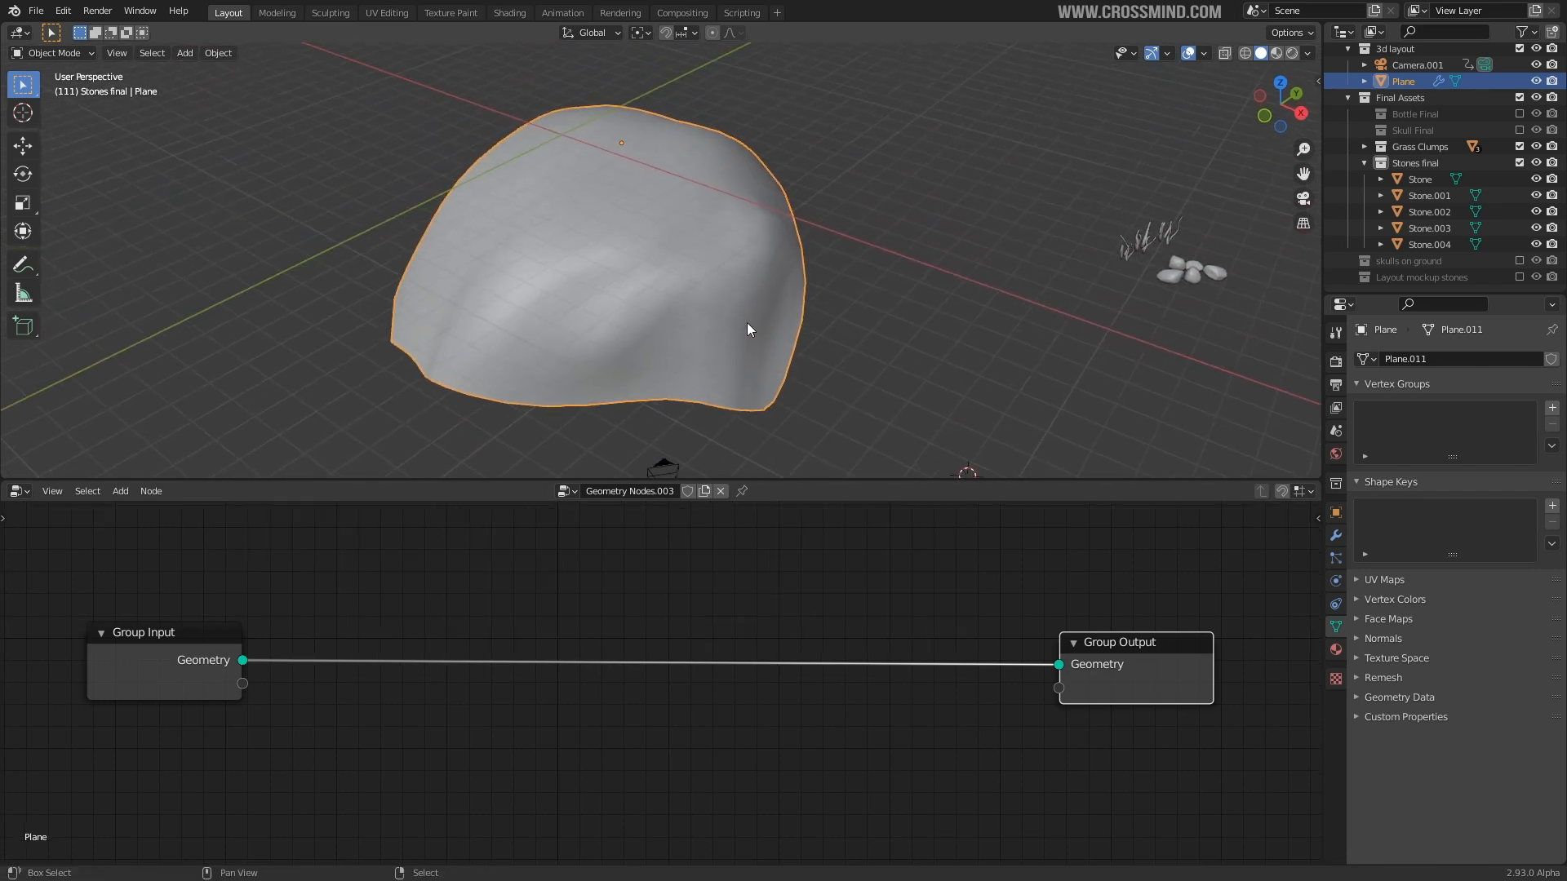
- Insert a Point Distribute node between Group Input and Group Output and set its Density Max to 65.7
scroll(761, 329, "up", 1)
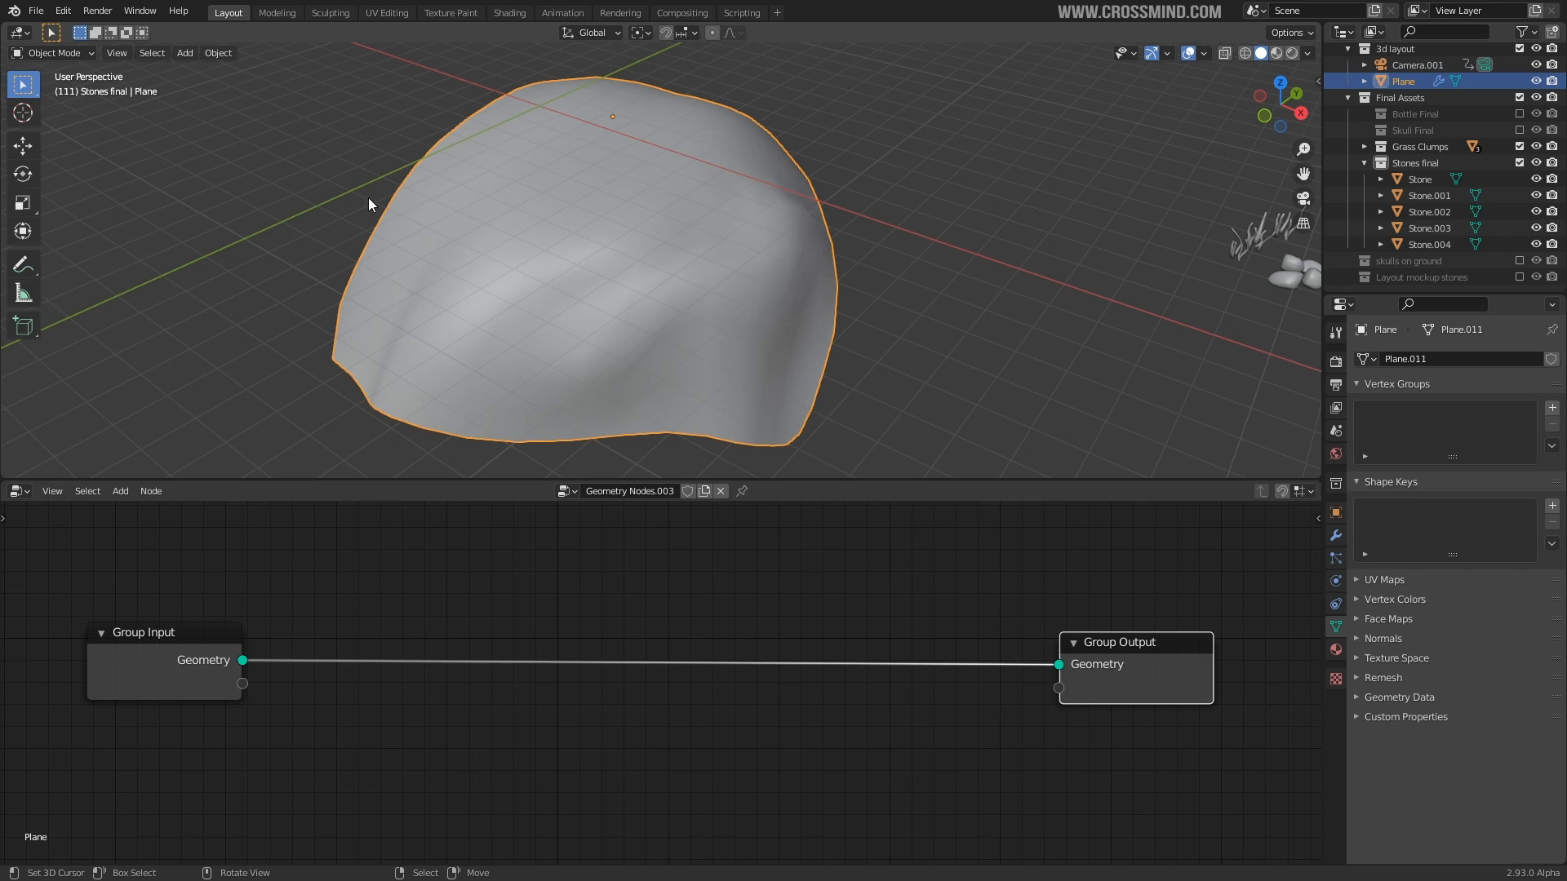
key("shift+a")
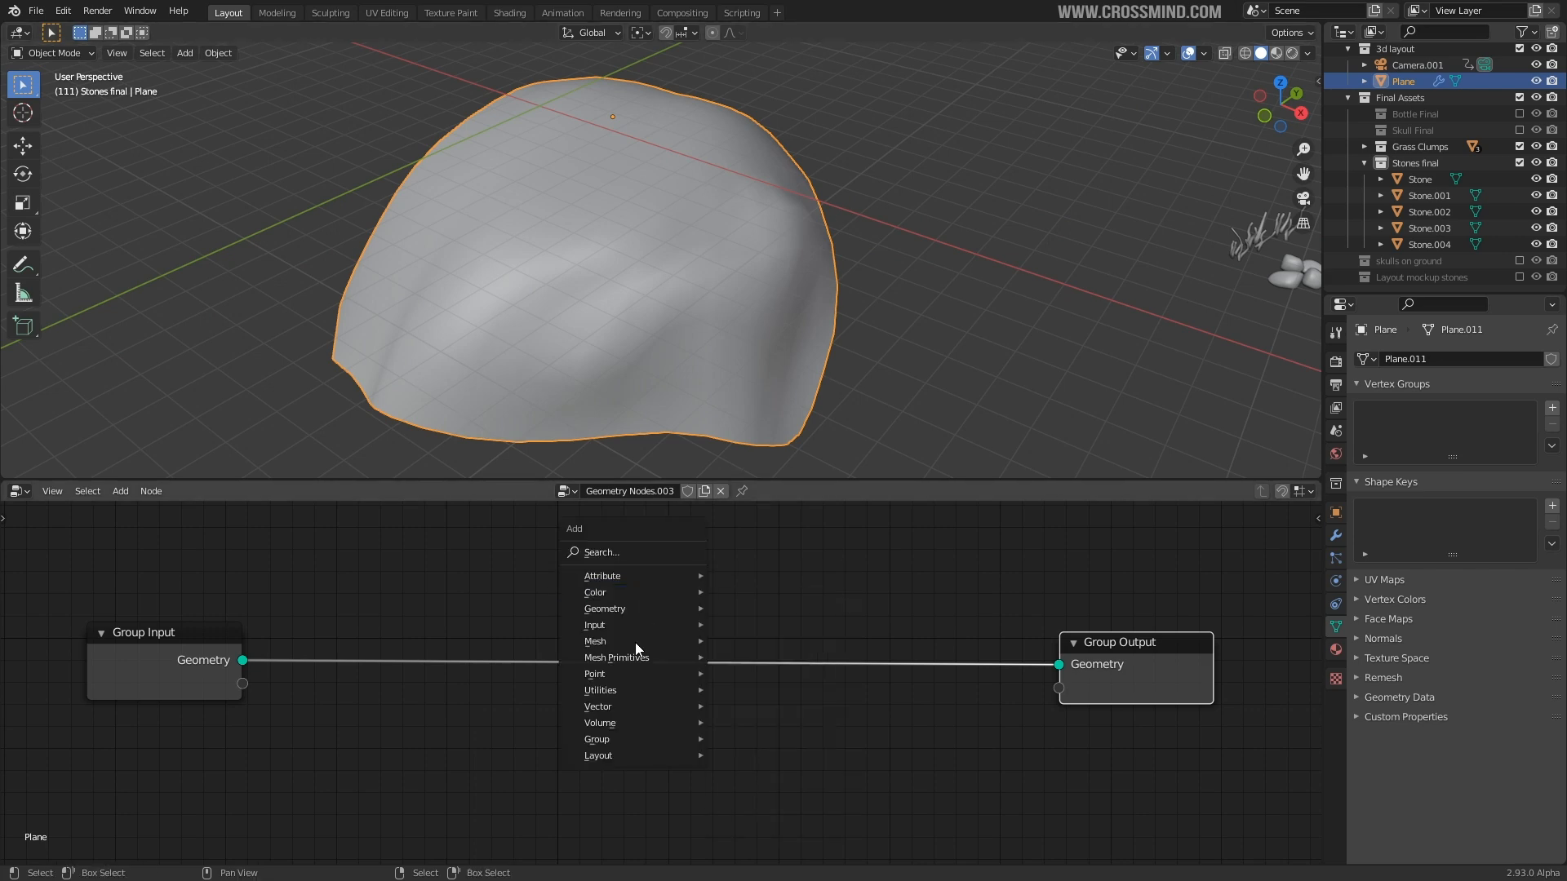
mouse_move(625, 674)
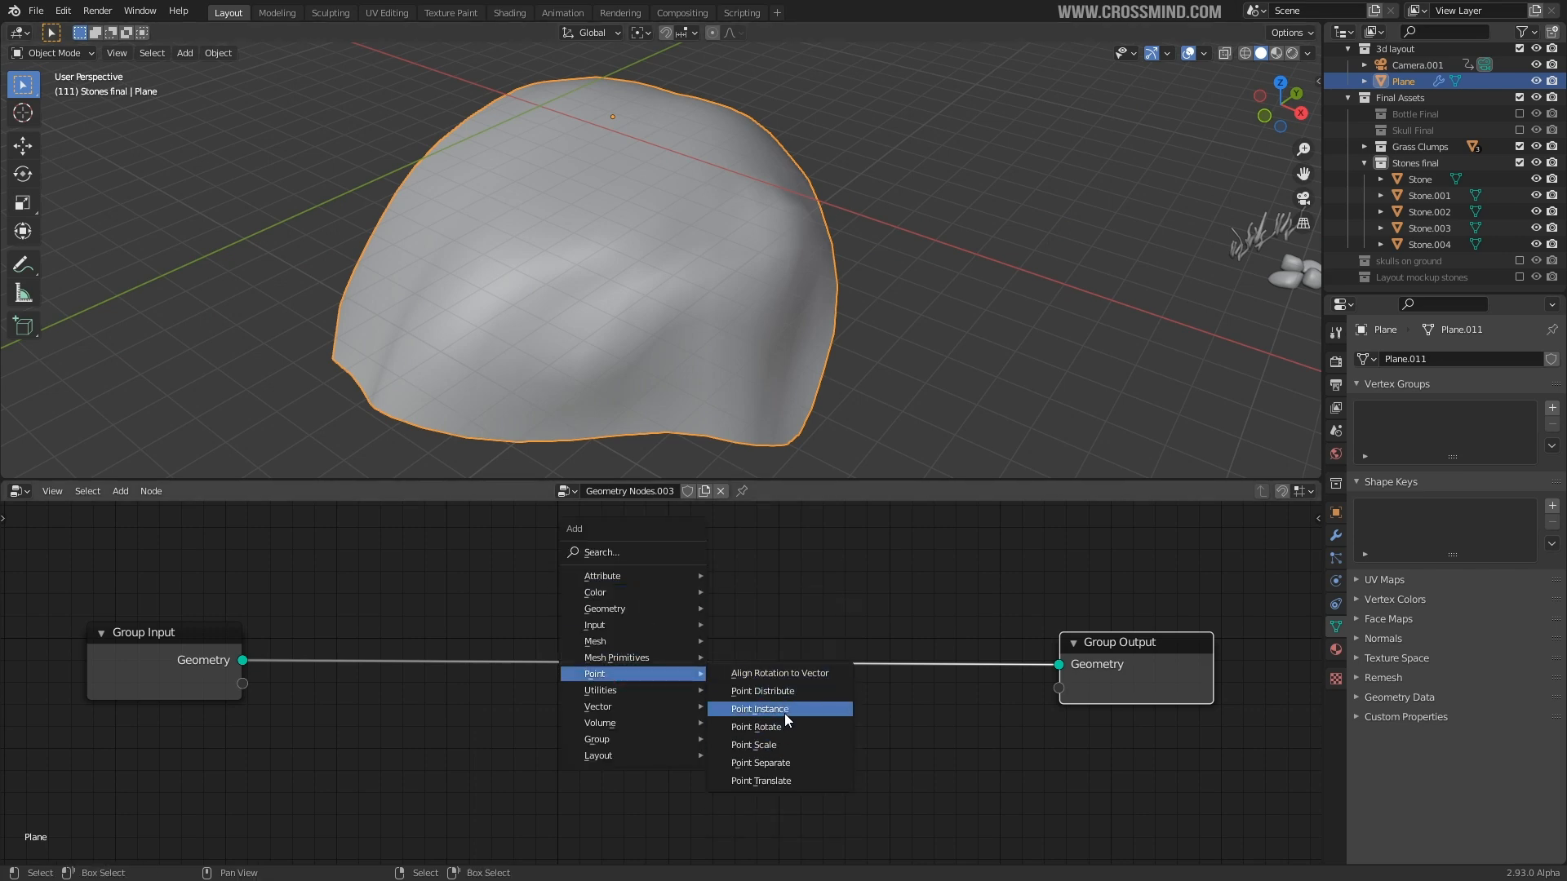
left_click(762, 691)
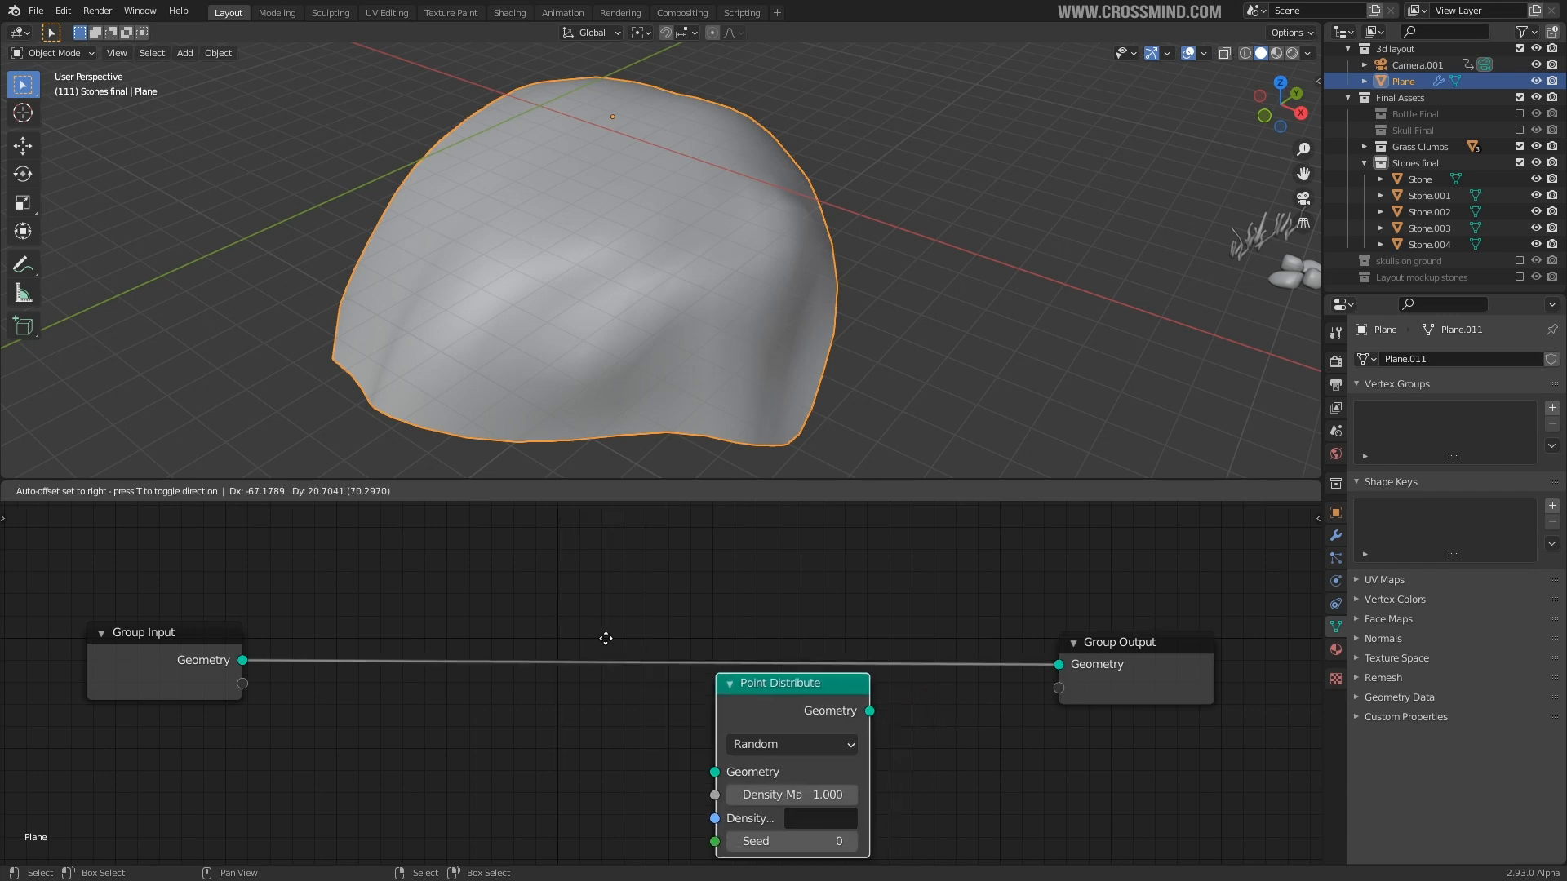
left_click(392, 561)
left_click_drag(478, 679, 444, 678)
mouse_move(481, 678)
left_mouse_down()
mouse_move(506, 678)
mouse_move(465, 678)
mouse_move(489, 678)
left_mouse_up()
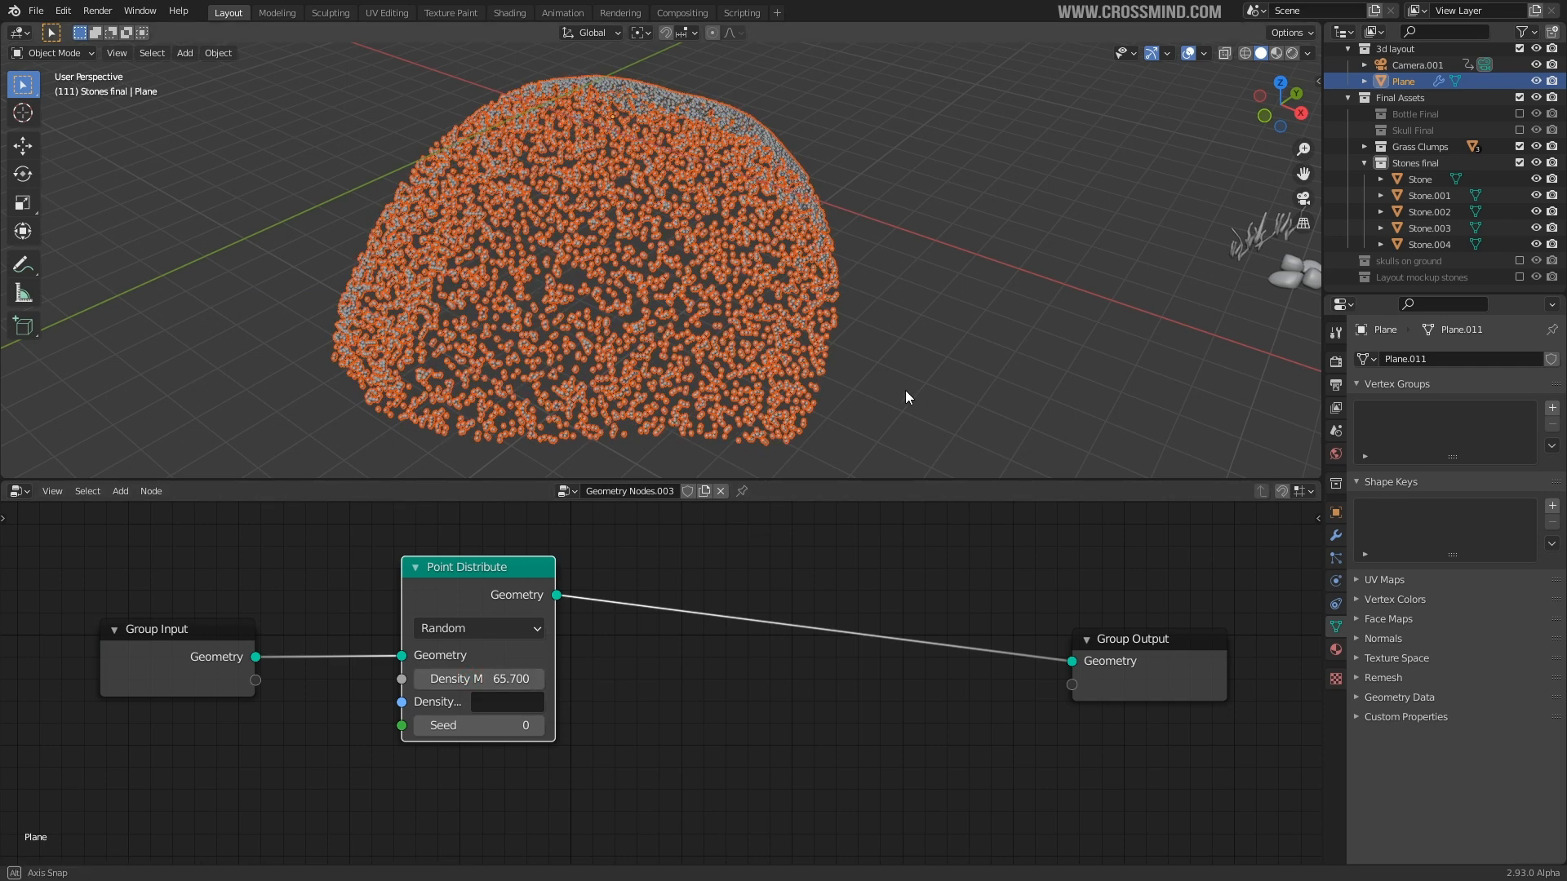
- Arrange the node tree with Point Distribute raised above the lowered Group Input and Group Output nodes
middle_click_drag(912, 399, 886, 388)
scroll(972, 575, "down", 2)
left_click_drag(1080, 692, 1108, 634)
left_click_drag(279, 653, 226, 734)
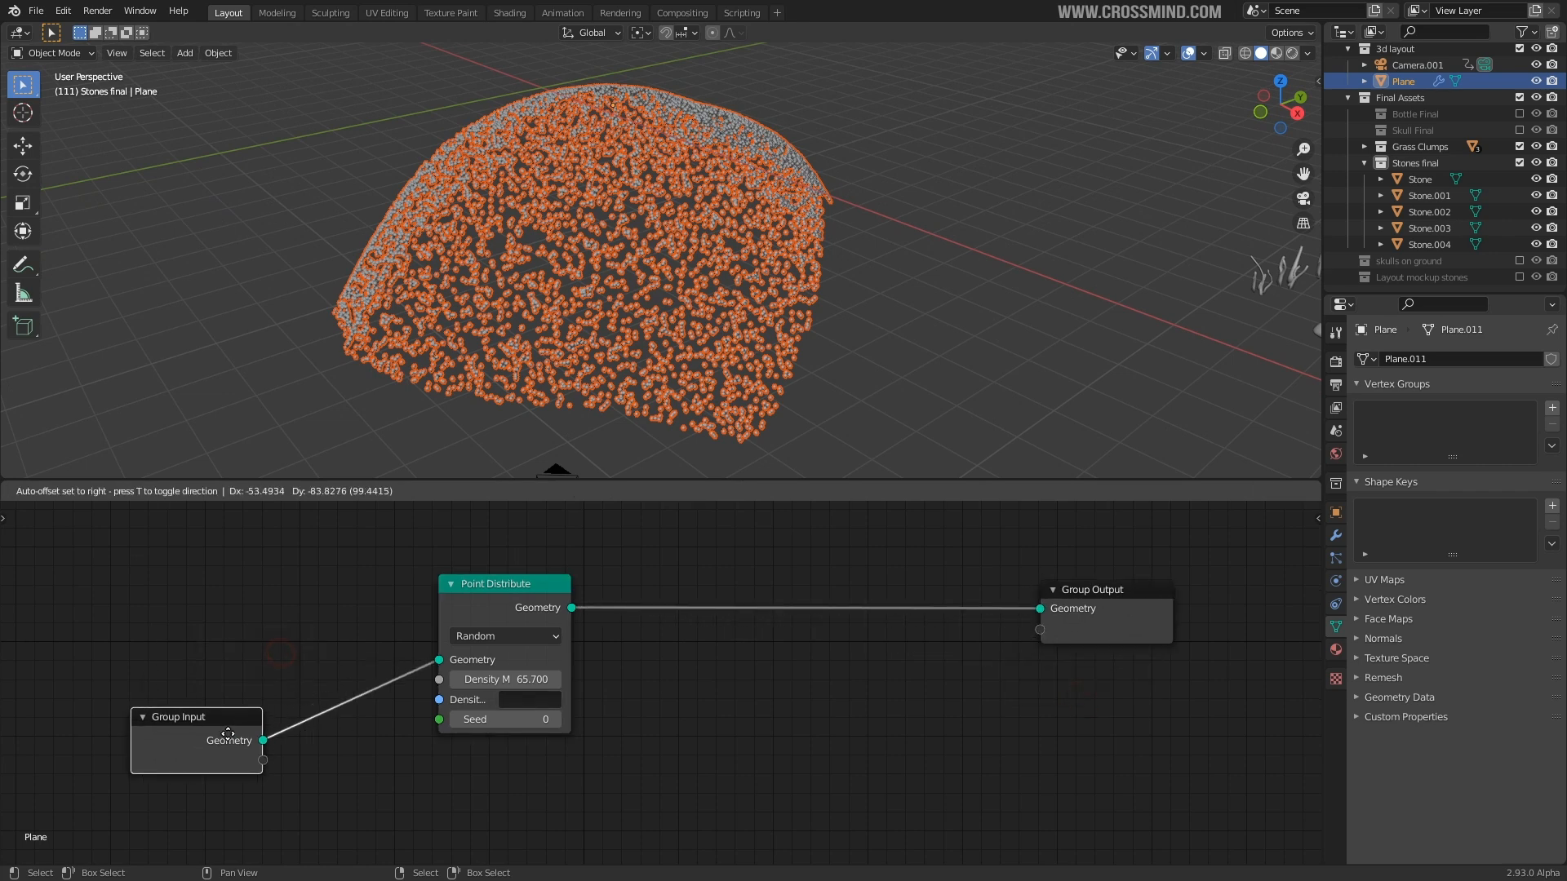
left_click_drag(1123, 624, 1164, 742)
middle_click_drag(796, 665, 796, 597)
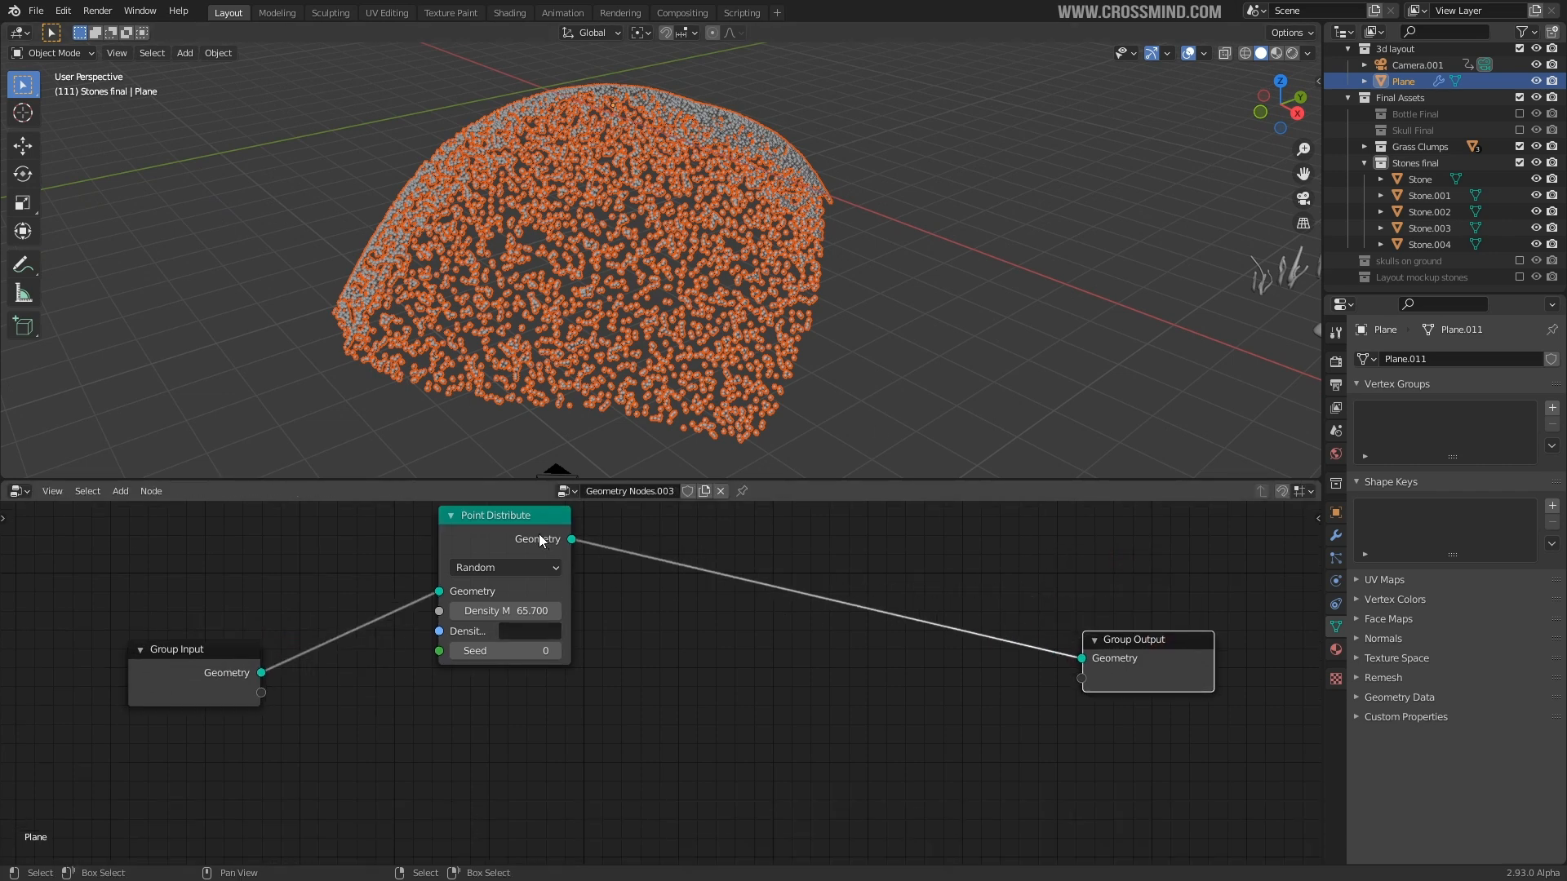
left_click_drag(542, 539, 528, 503)
middle_click_drag(650, 514, 678, 547)
left_click_drag(281, 712, 270, 753)
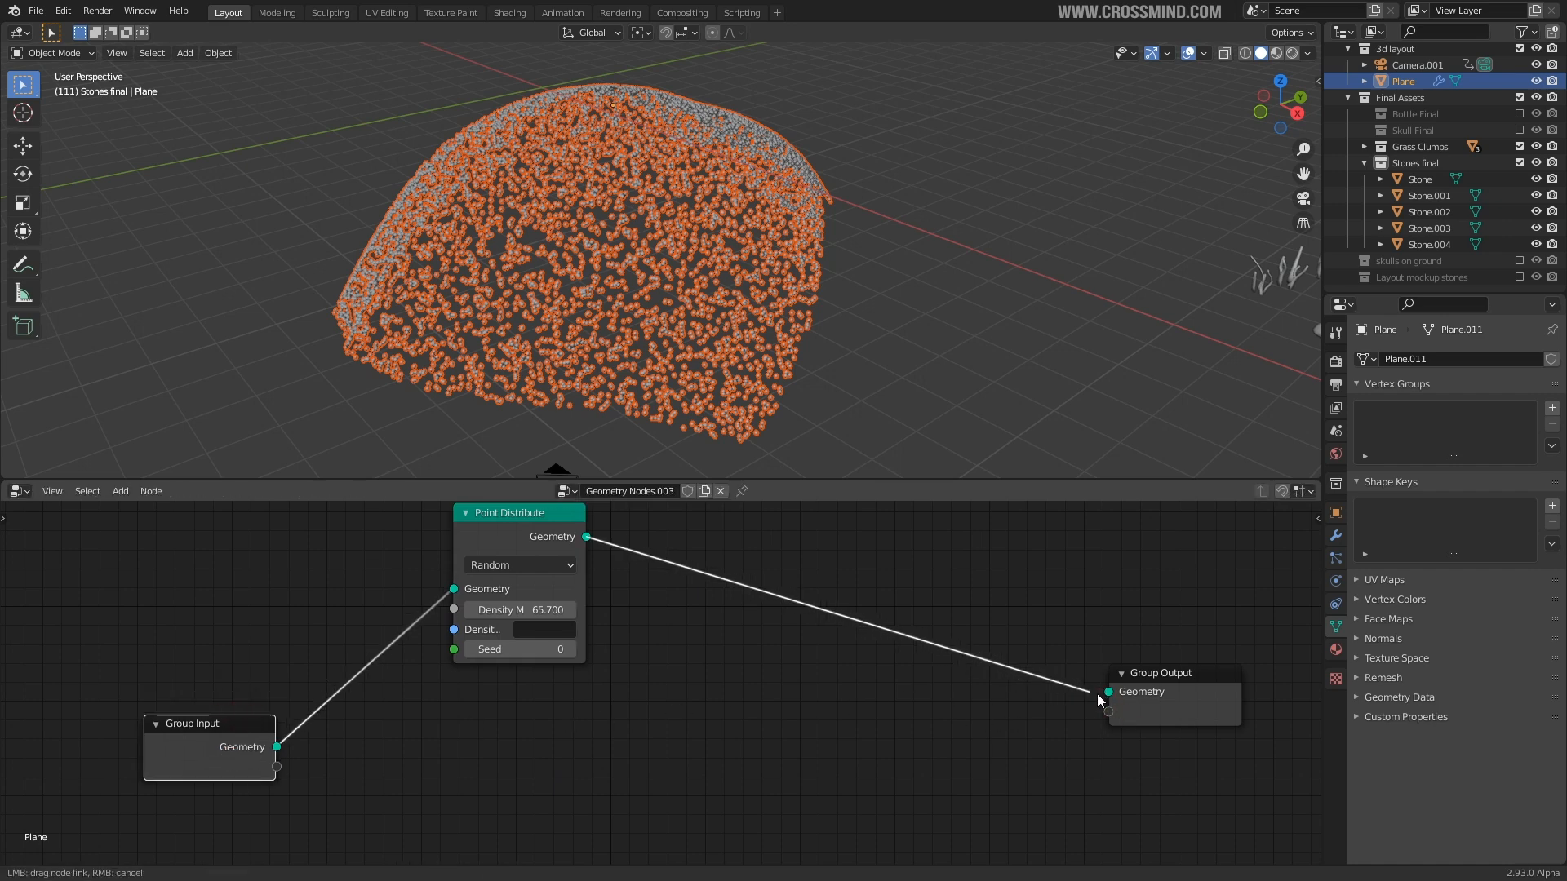
left_click_drag(1139, 695, 1099, 722)
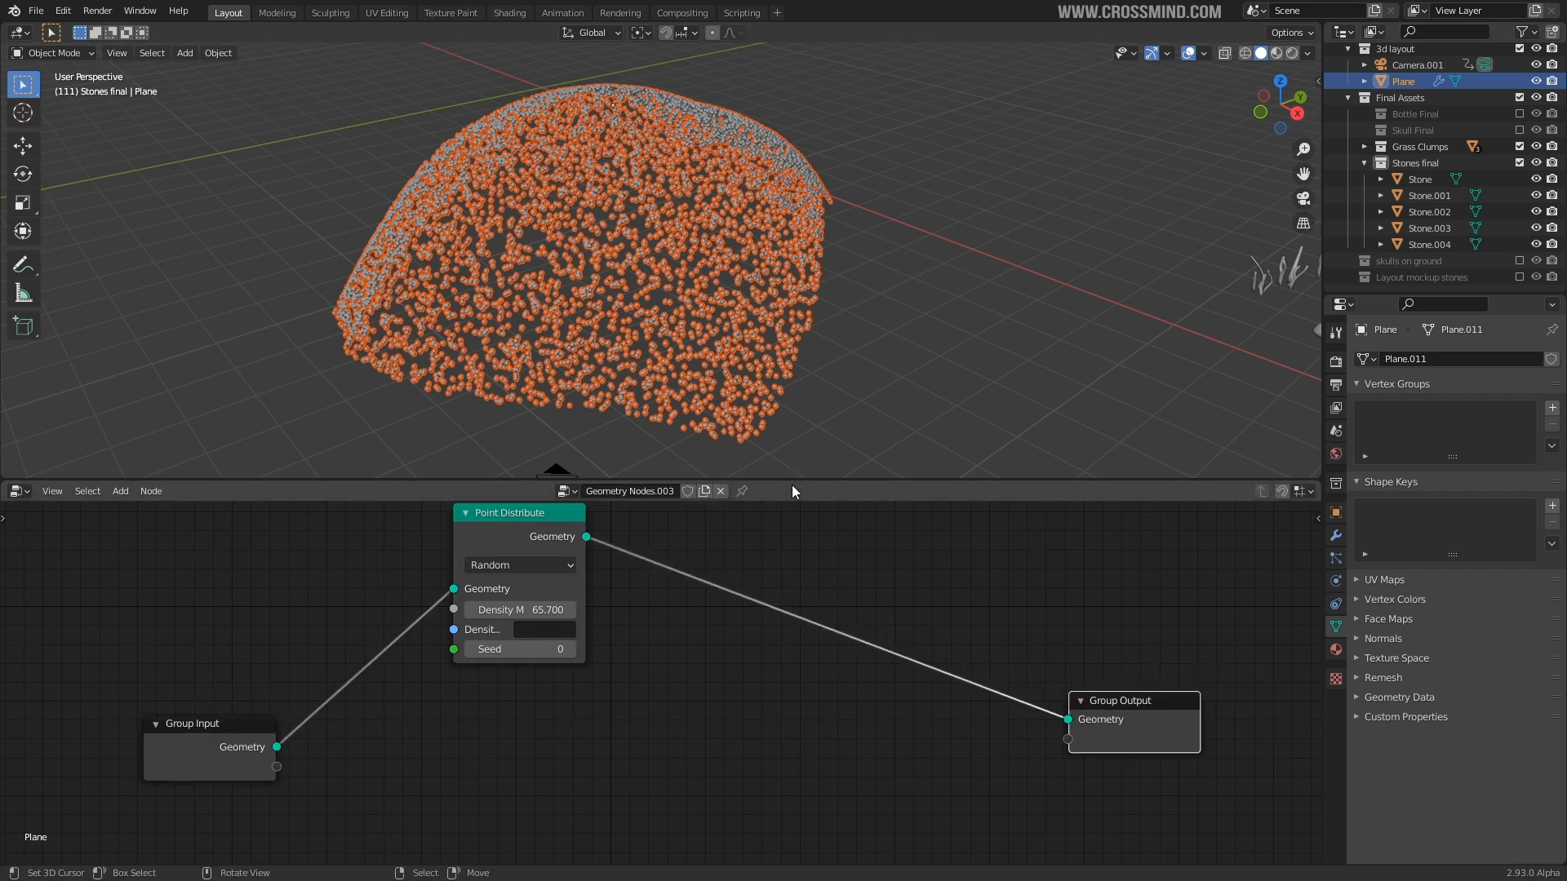
- Insert a Join Geometry node before Group Output, link Group Input to it too, and shift Group Input and Point Distribute away from it
left_click_drag(791, 479, 791, 427)
key("shift+a")
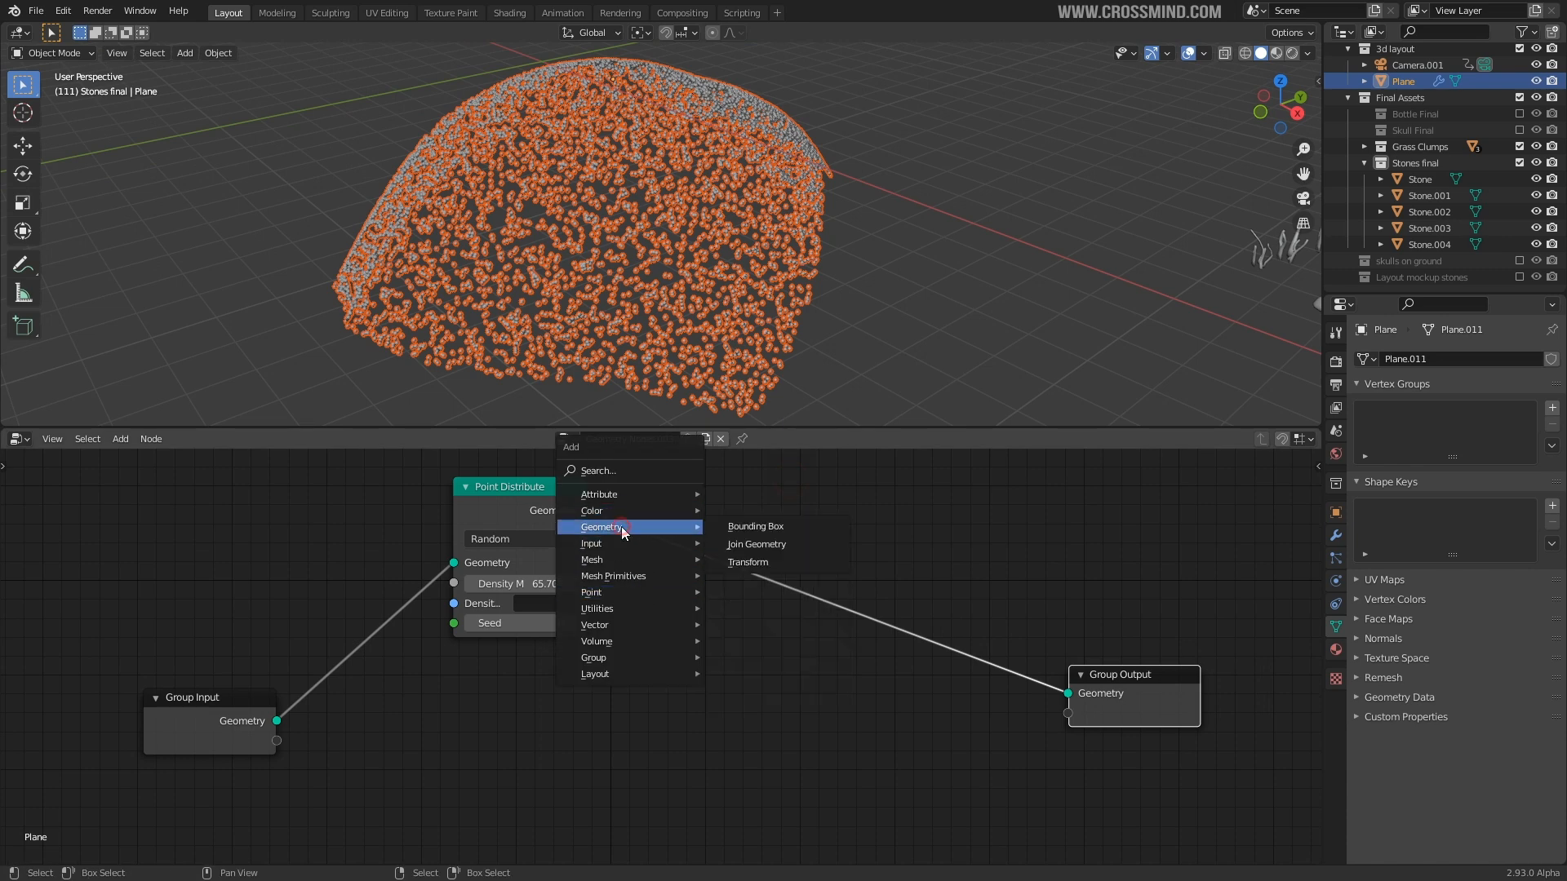
left_click(754, 544)
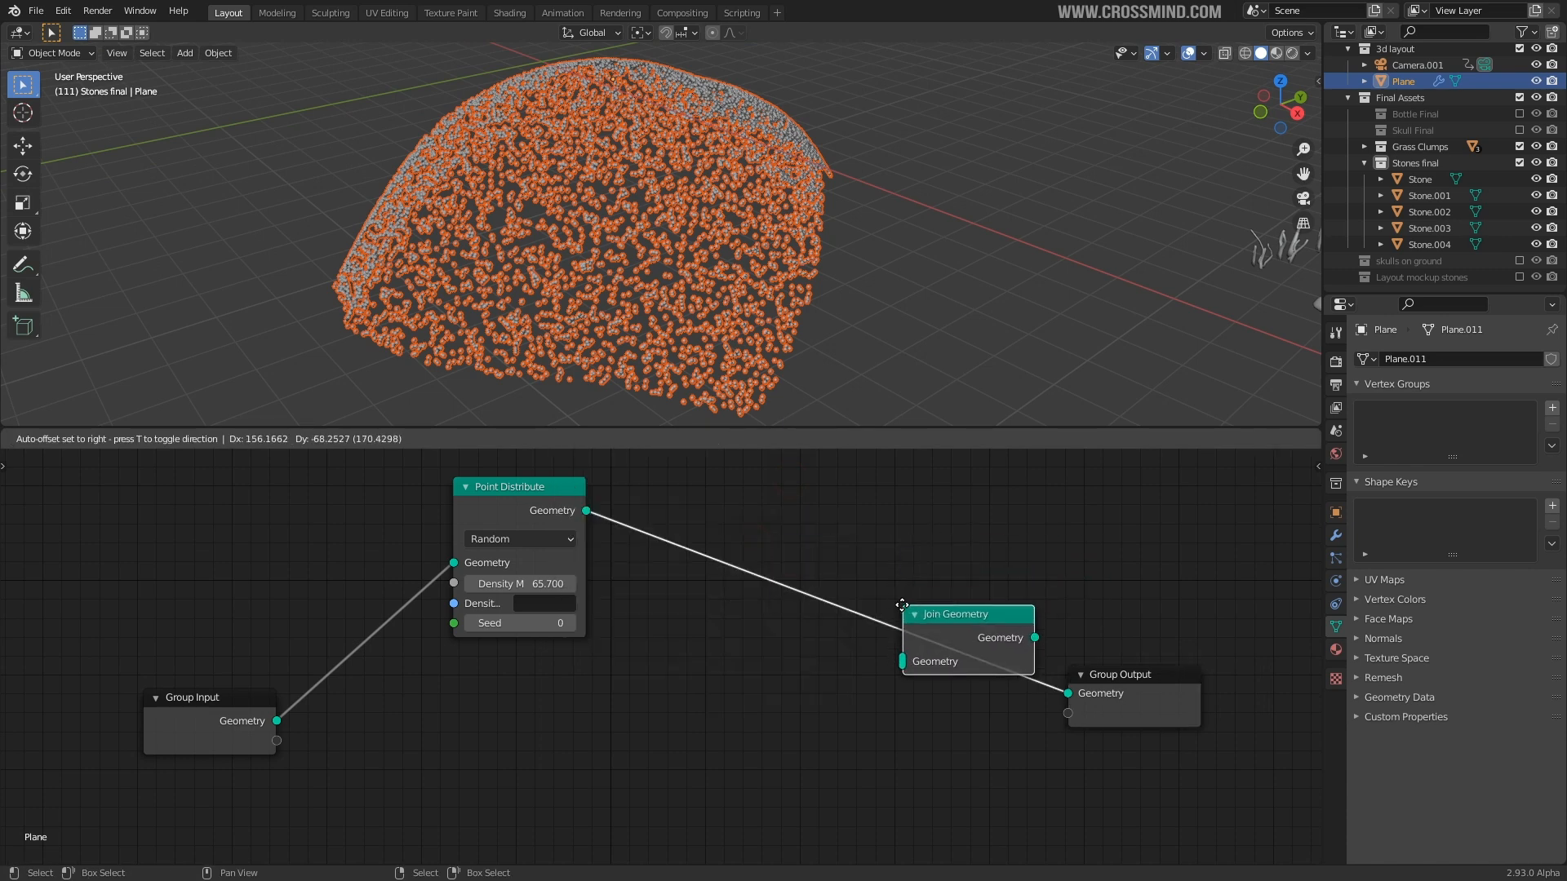
left_click(859, 619)
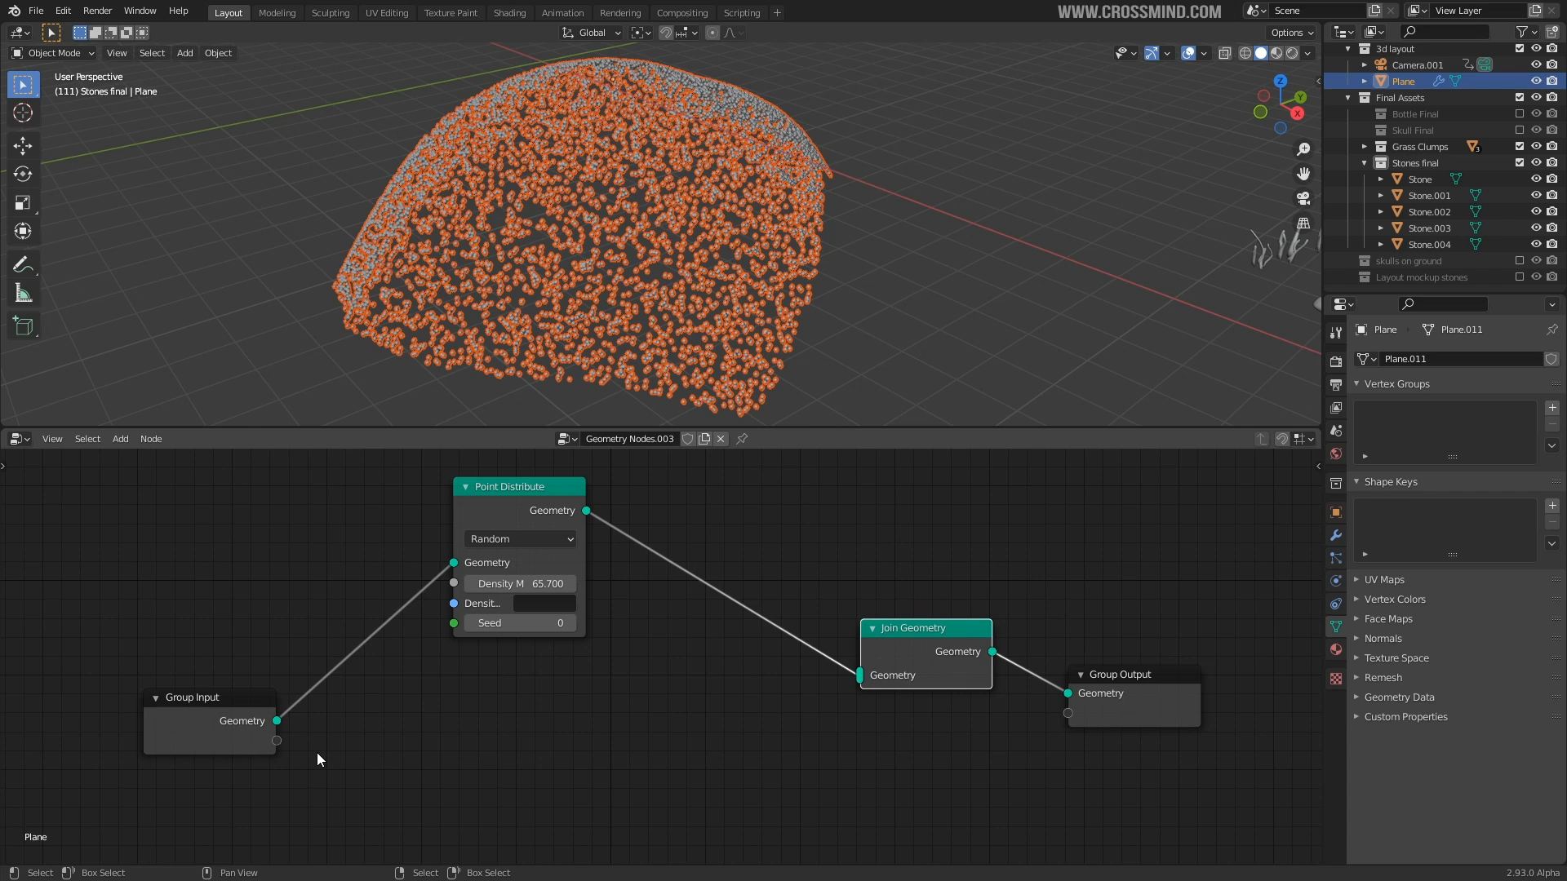
left_click_drag(541, 722, 859, 675)
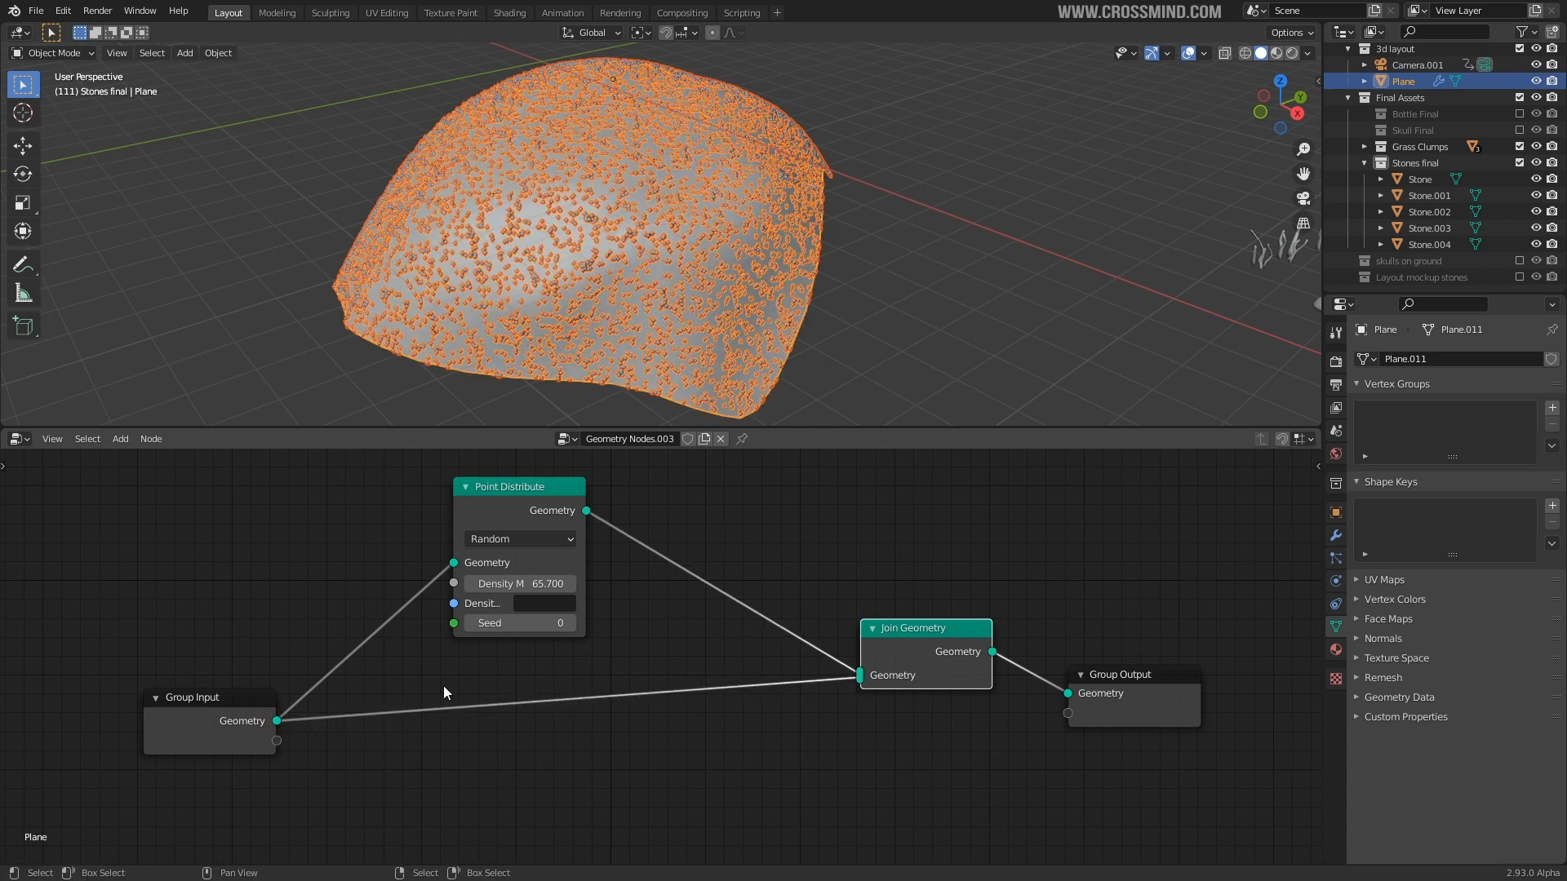
left_click_drag(255, 717, 171, 718)
left_click_drag(520, 514, 315, 525)
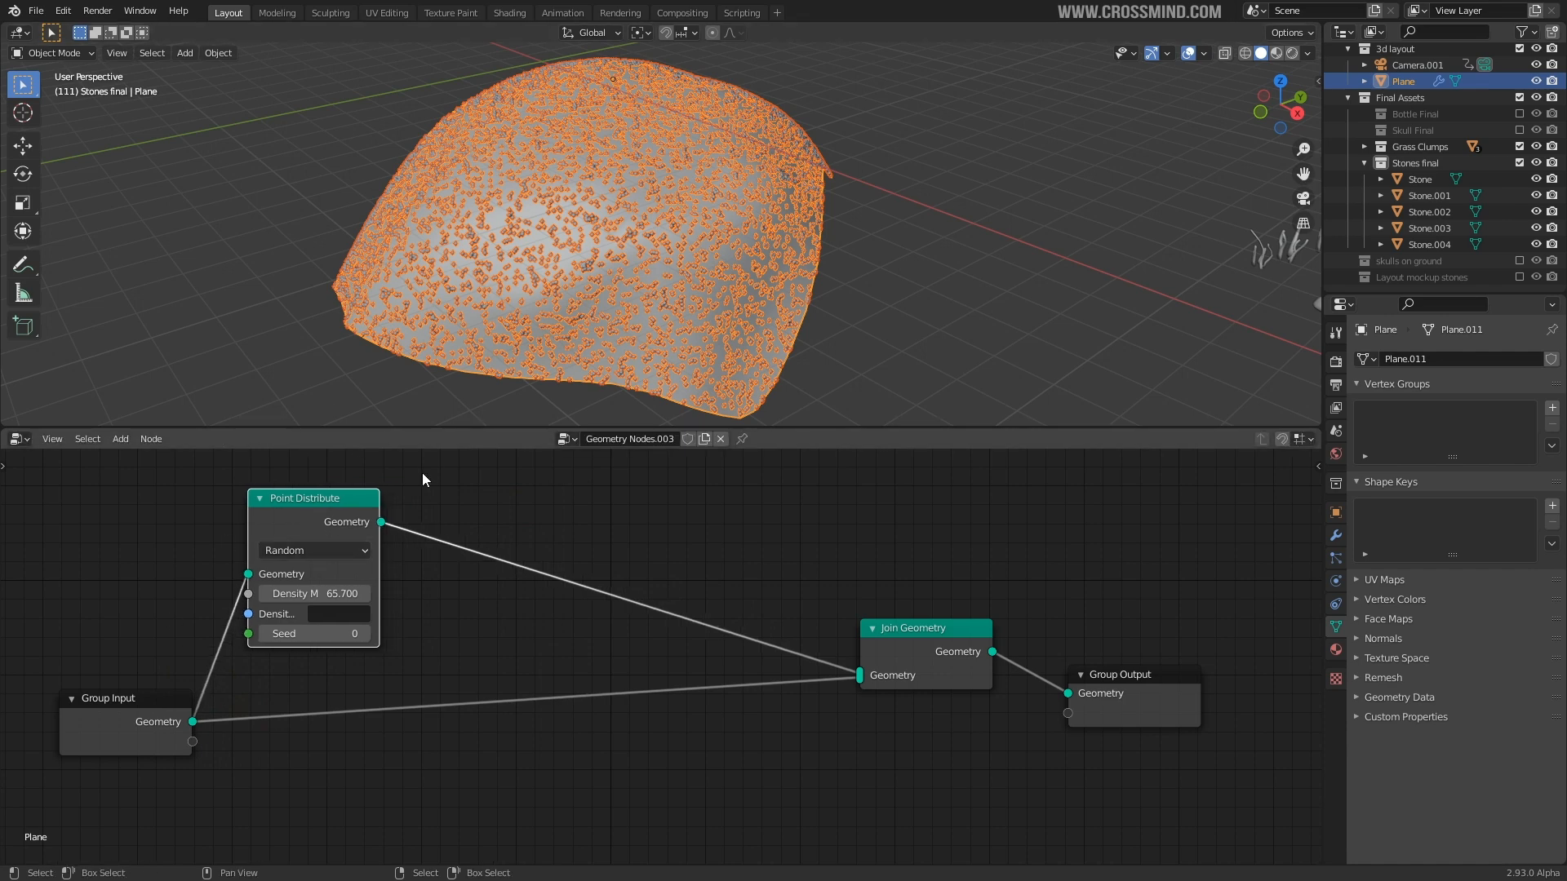
- Enlarge the 3D viewport and examine how the points are distributed over the mound from several angles
middle_click_drag(774, 196, 749, 228)
middle_click_drag(848, 253, 873, 259, "shift")
left_click_drag(1161, 428, 1167, 535)
middle_click_drag(713, 372, 707, 344)
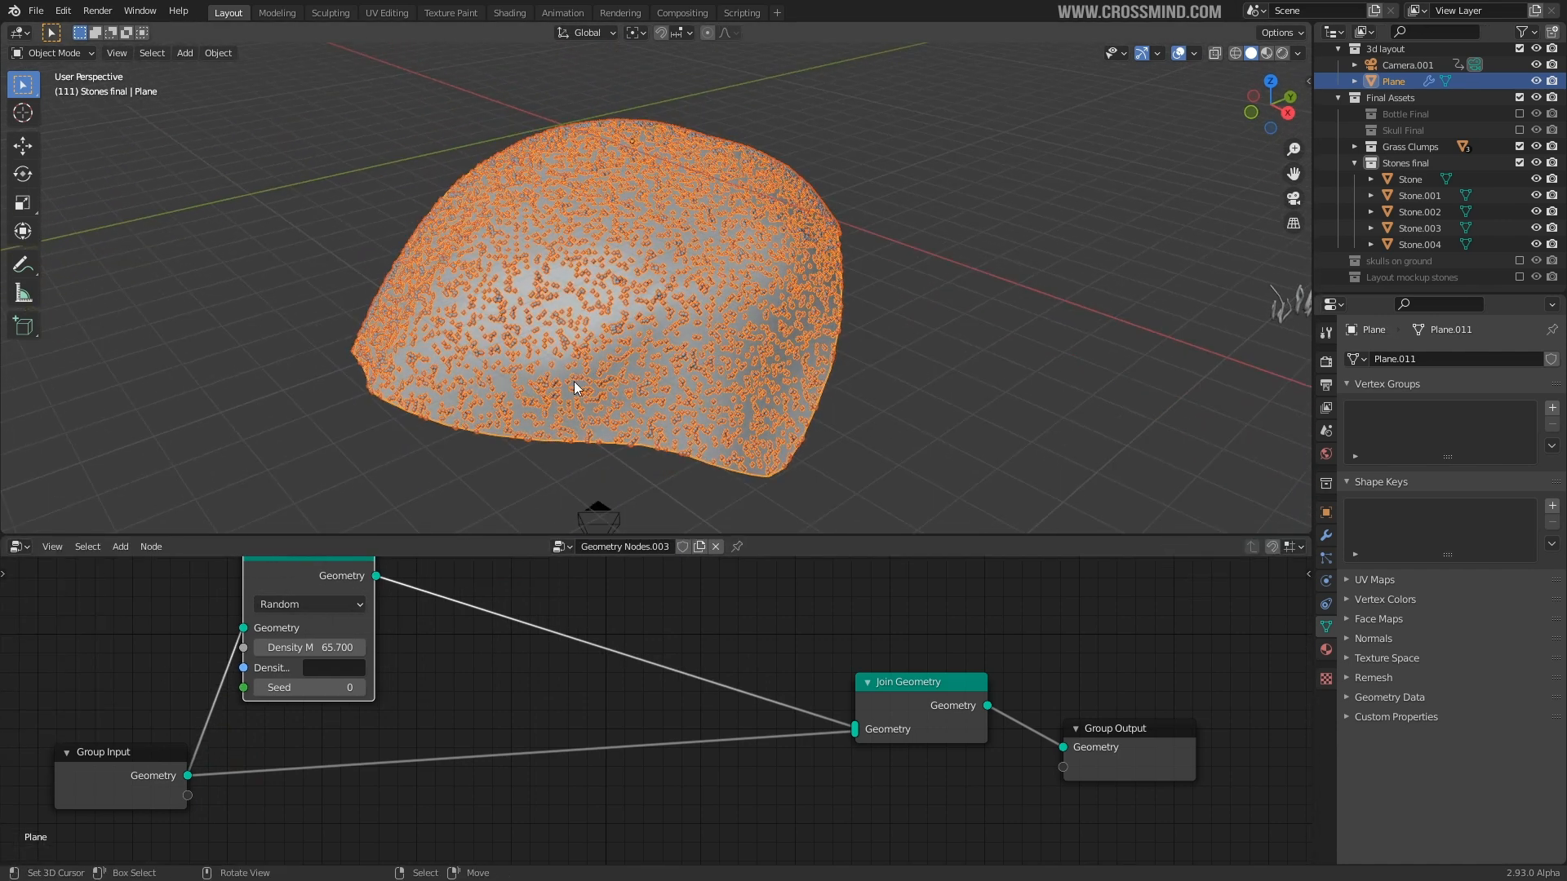
middle_click_drag(730, 315, 625, 368)
middle_click_drag(716, 340, 790, 190)
middle_click_drag(870, 347, 960, 454)
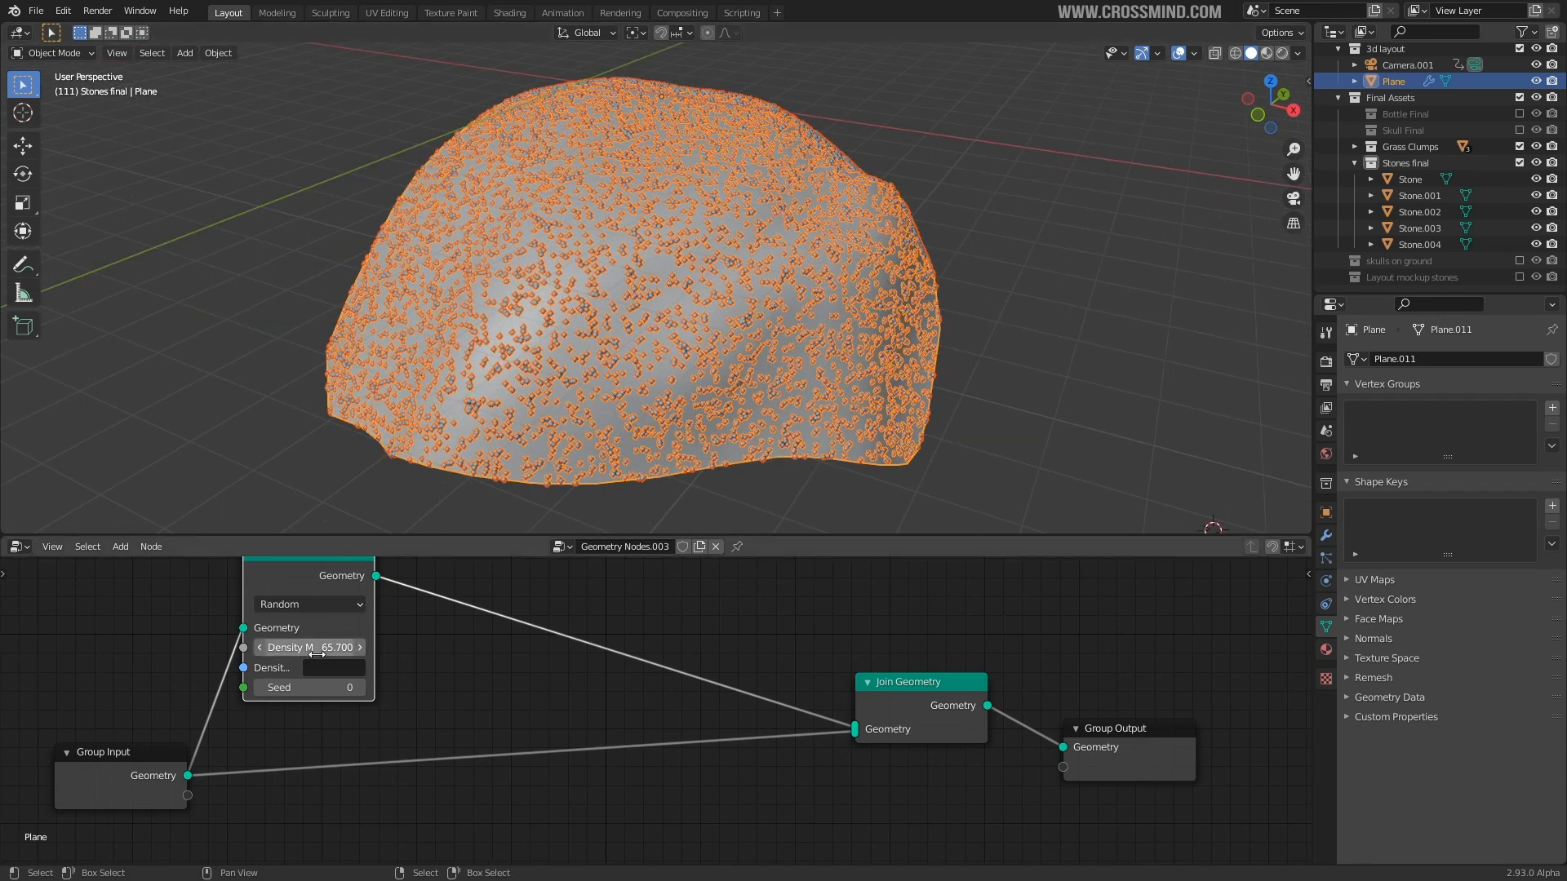
middle_click_drag(734, 652, 845, 664)
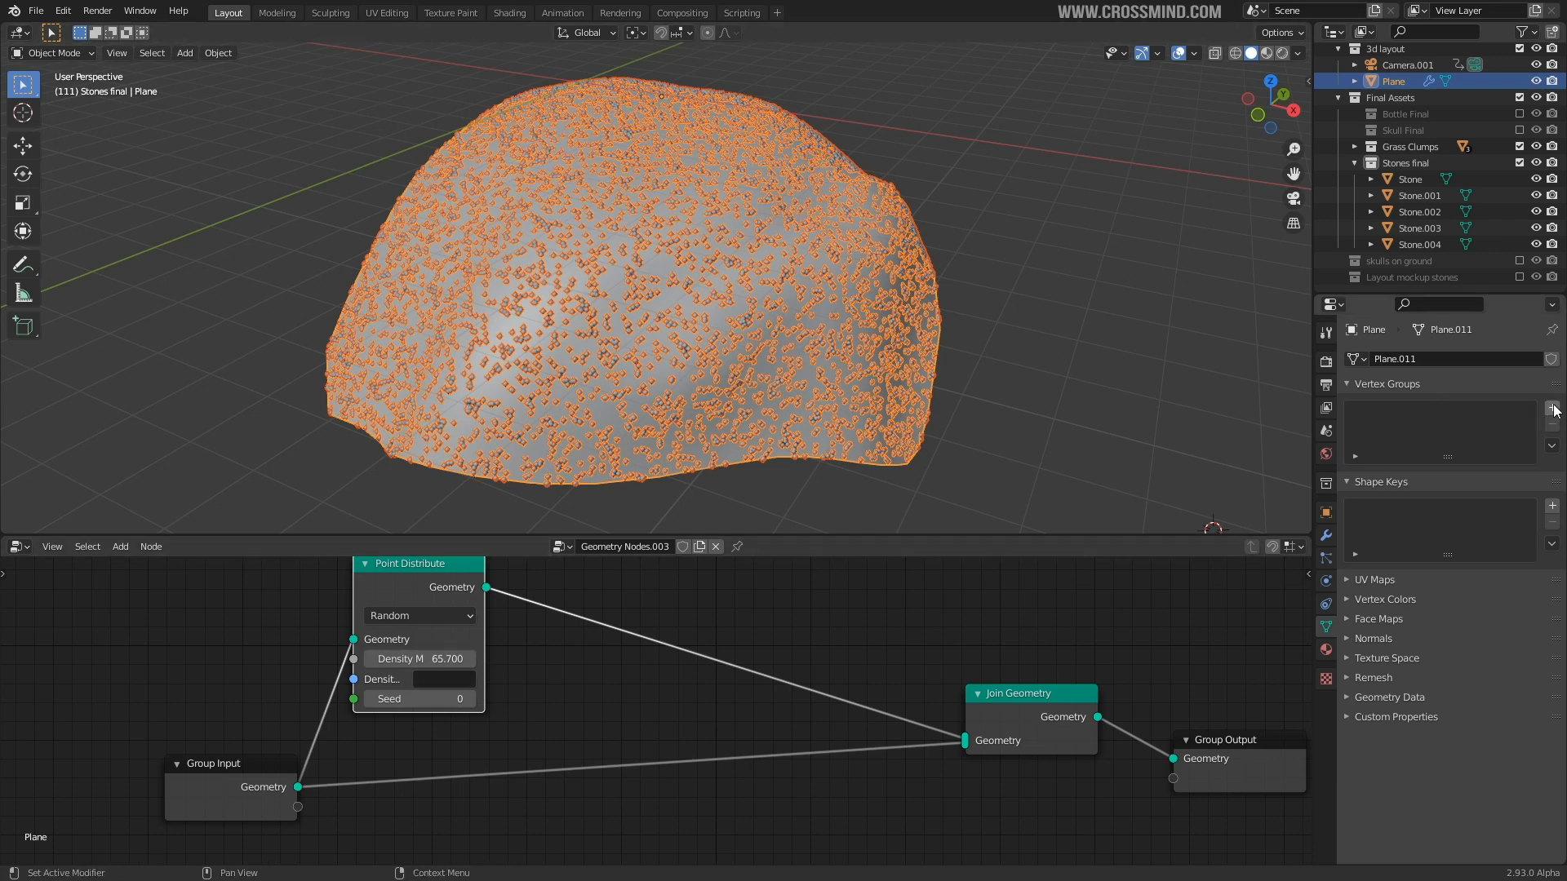
- Set the Point Distribute density attribute to Grass and add a vertex group named Grass to the plane
left_click(448, 675)
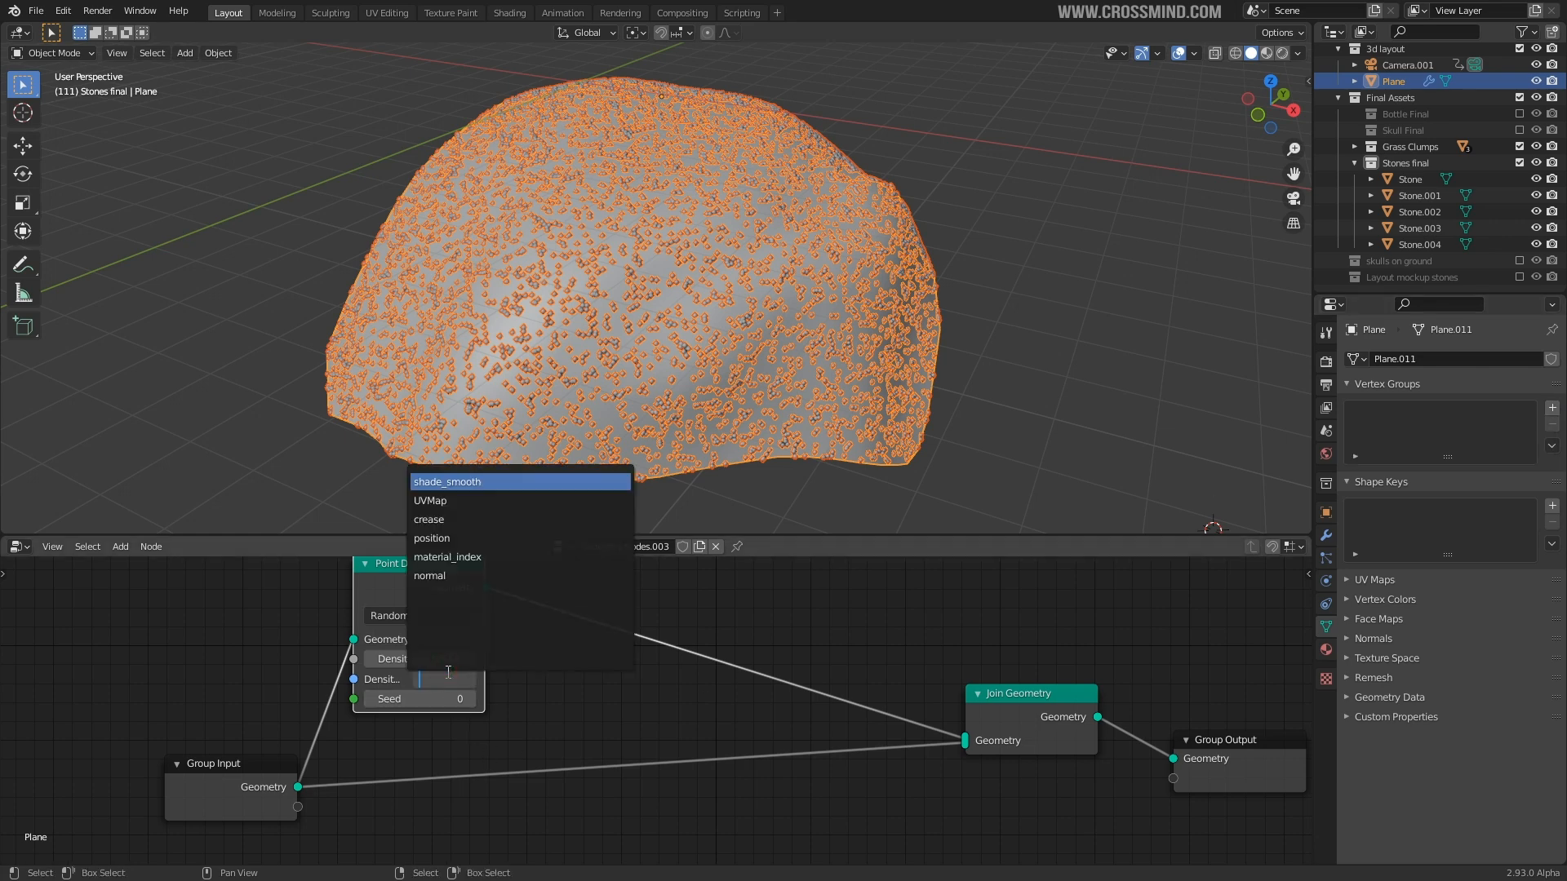
key("Return")
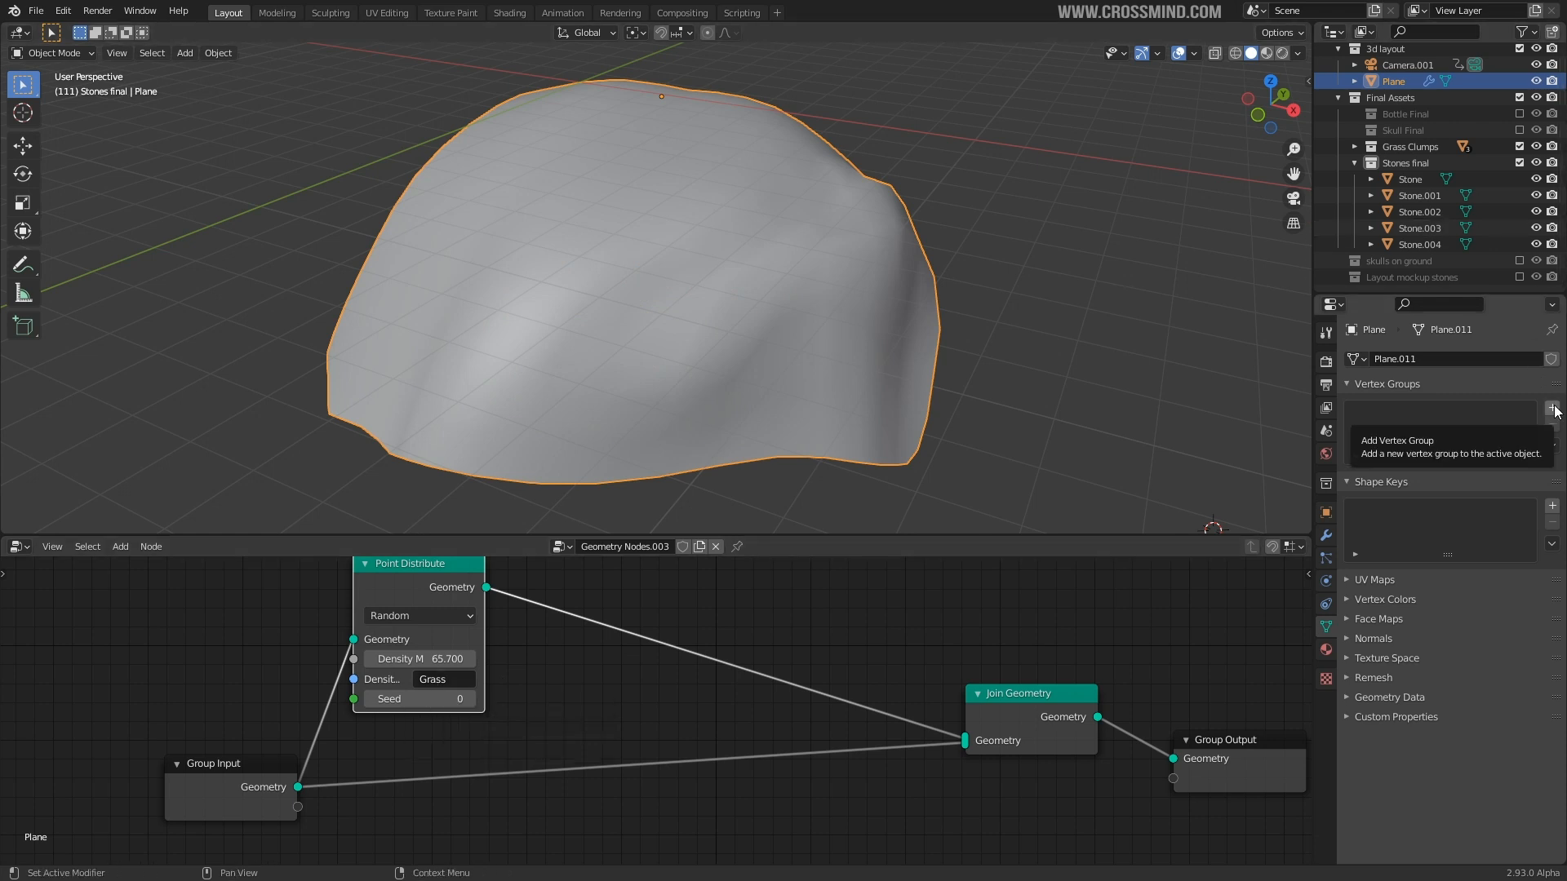
middle_click_drag(895, 308, 897, 327)
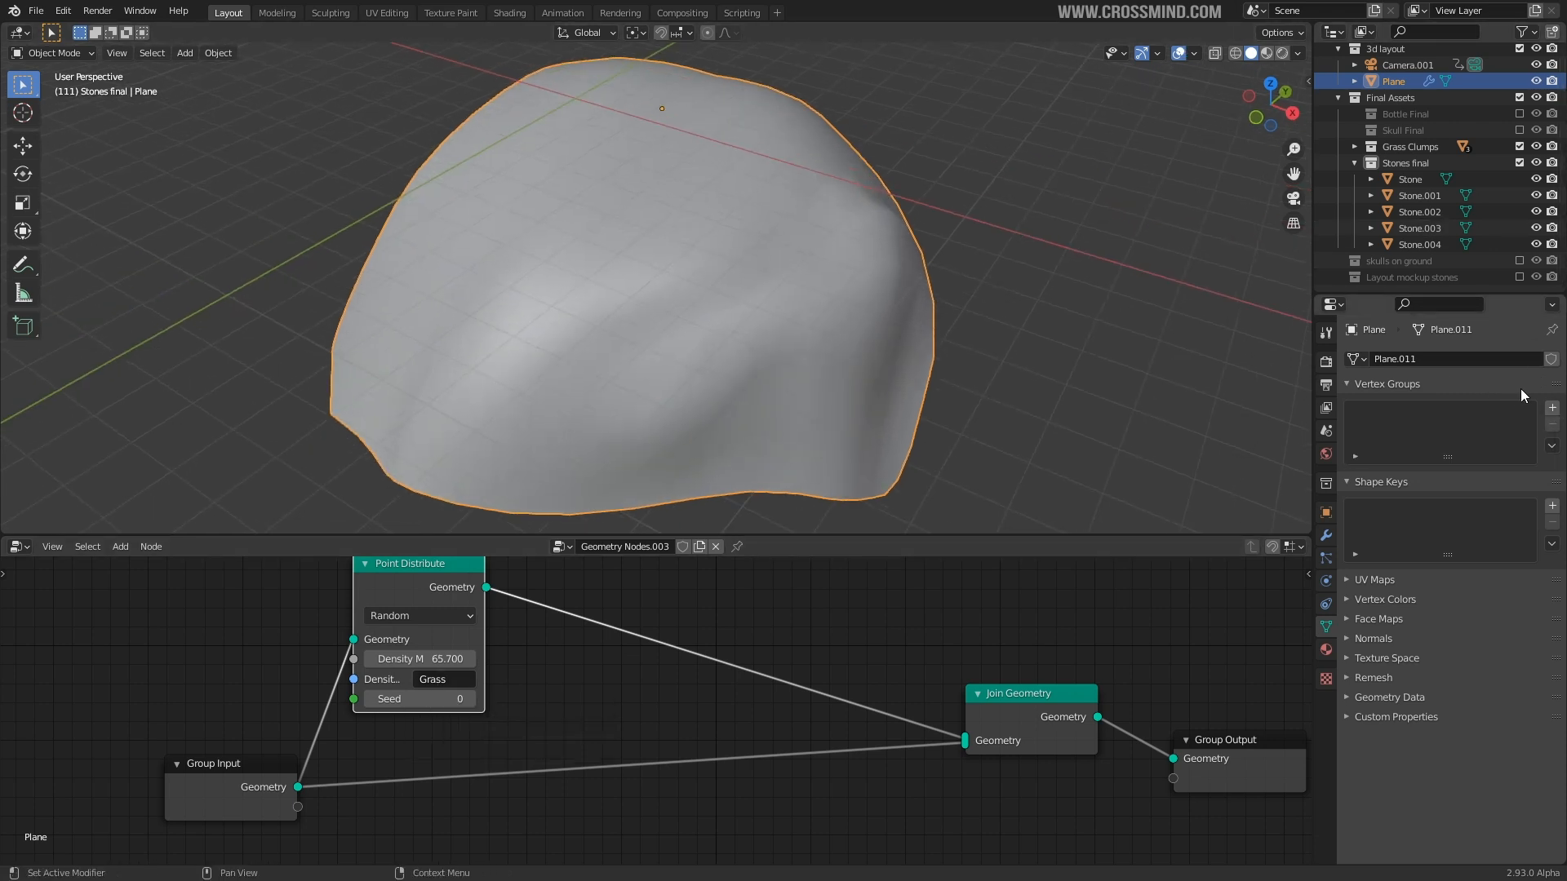
left_click(1552, 409)
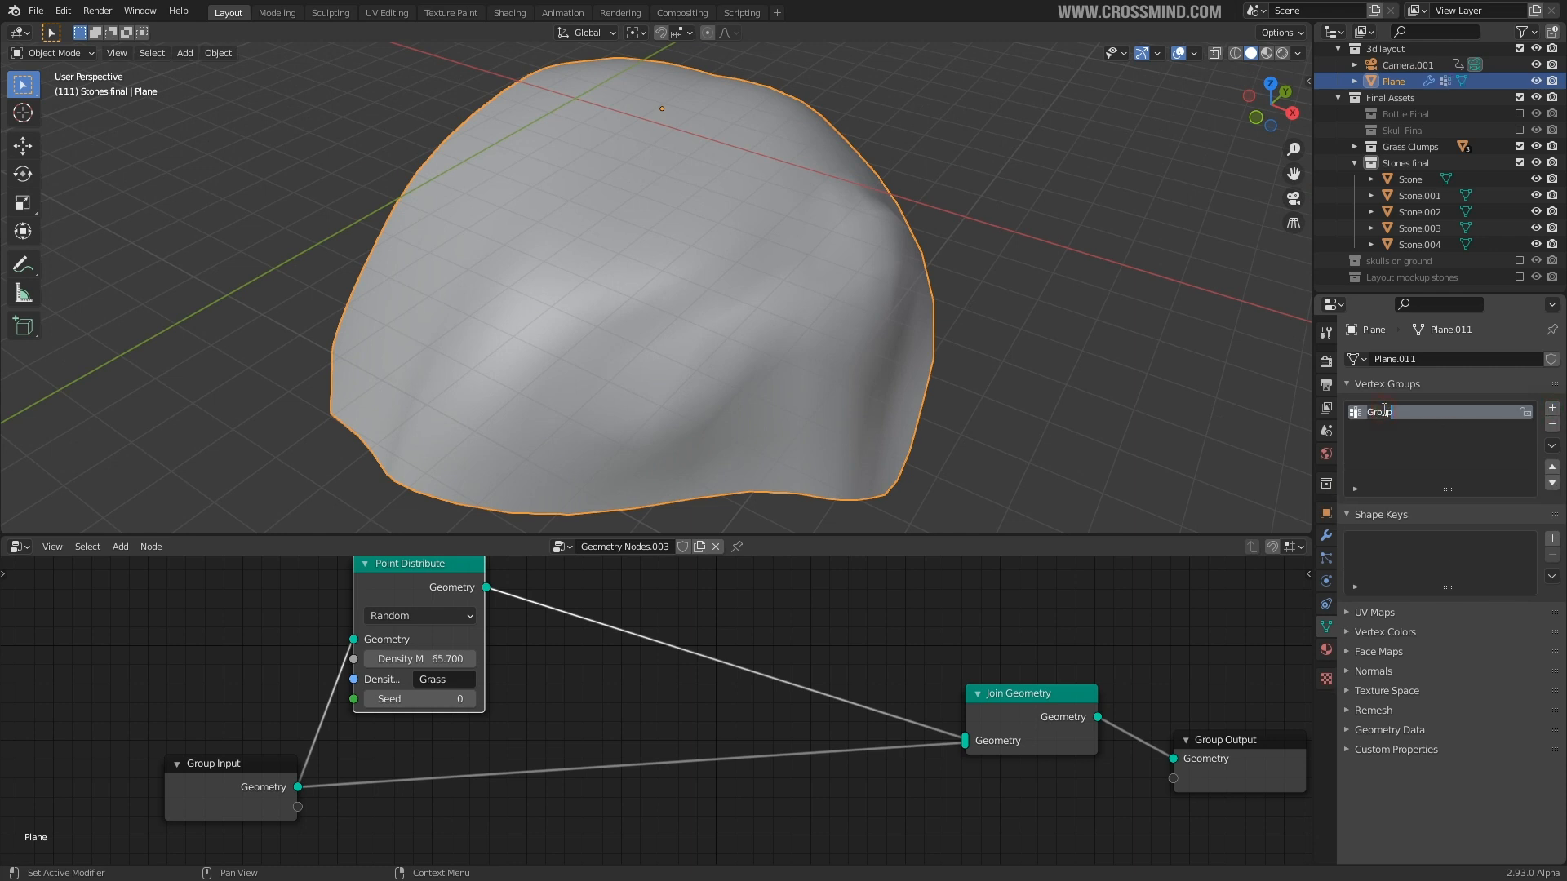
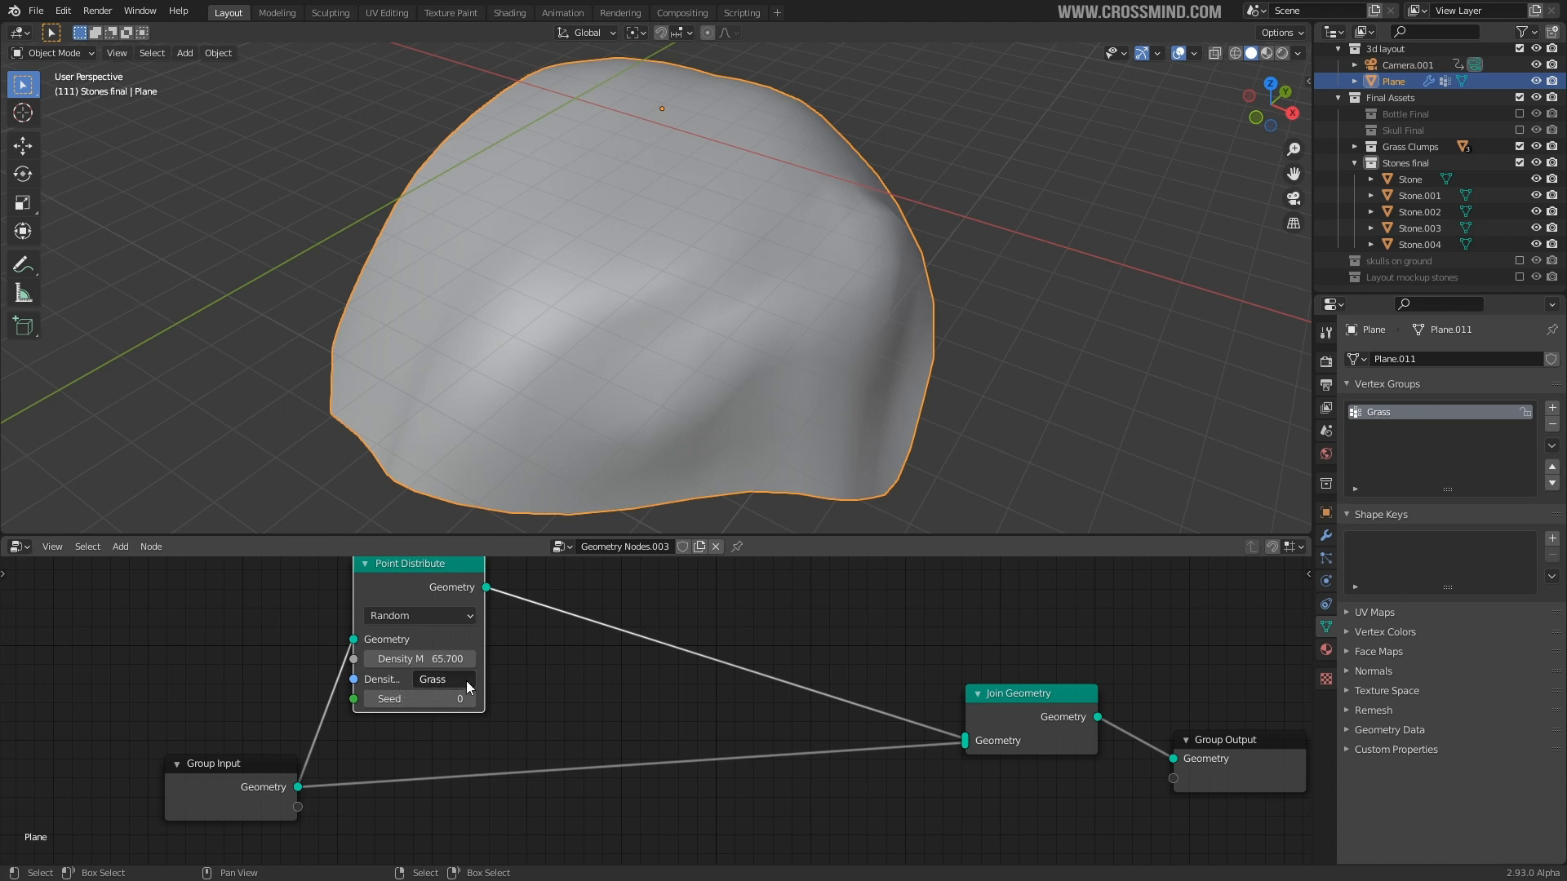
- Delete the Grass vertex group and clear the density attribute on the Point Distribute node
middle_click_drag(540, 664, 543, 681)
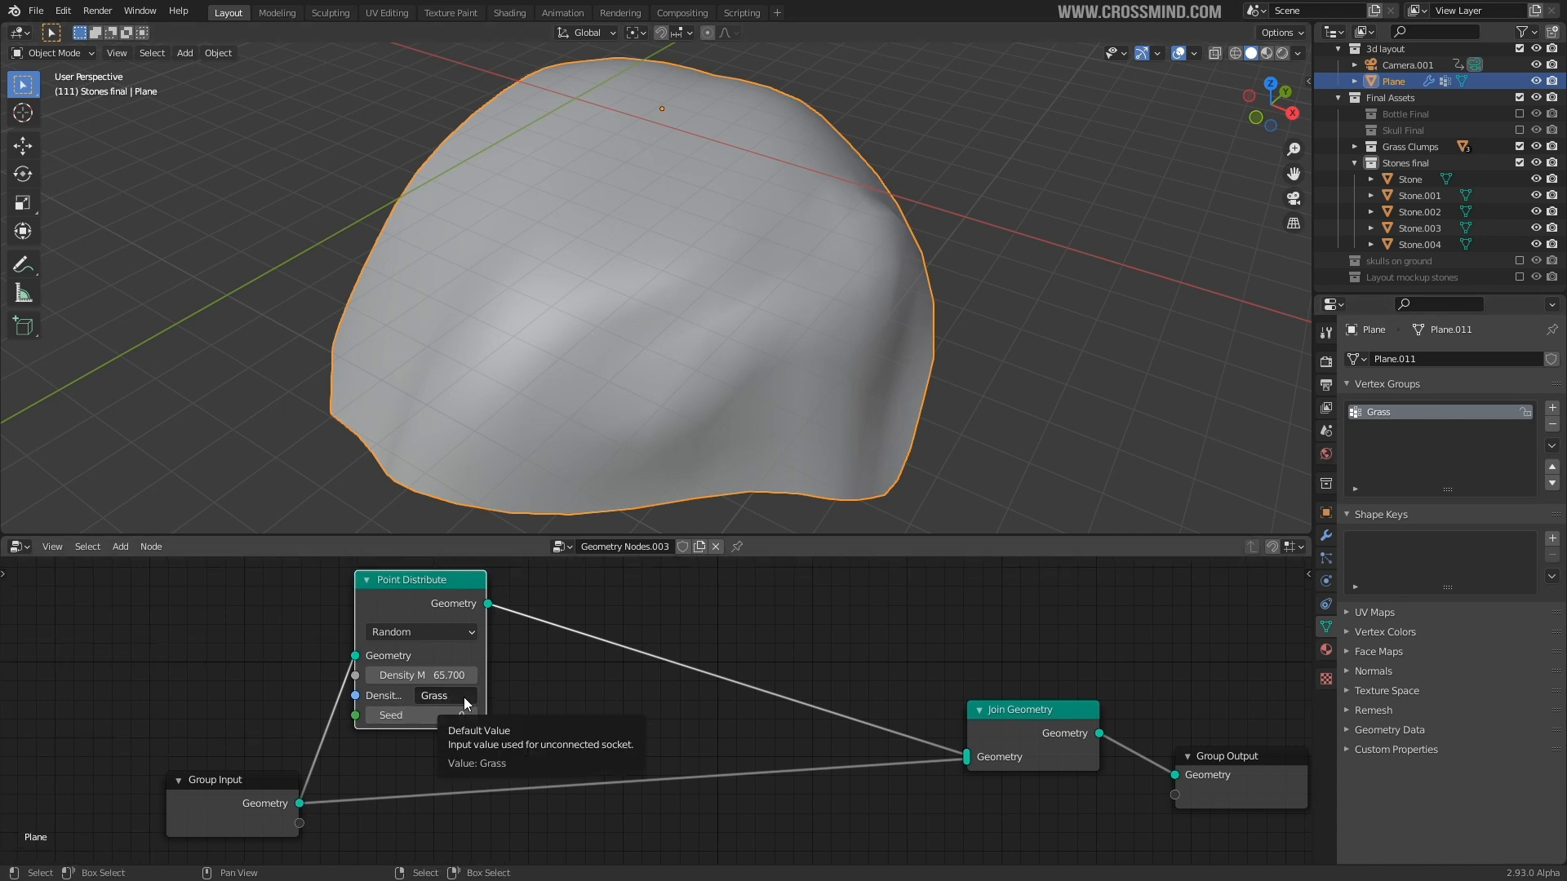
left_click(1550, 425)
left_click(461, 691)
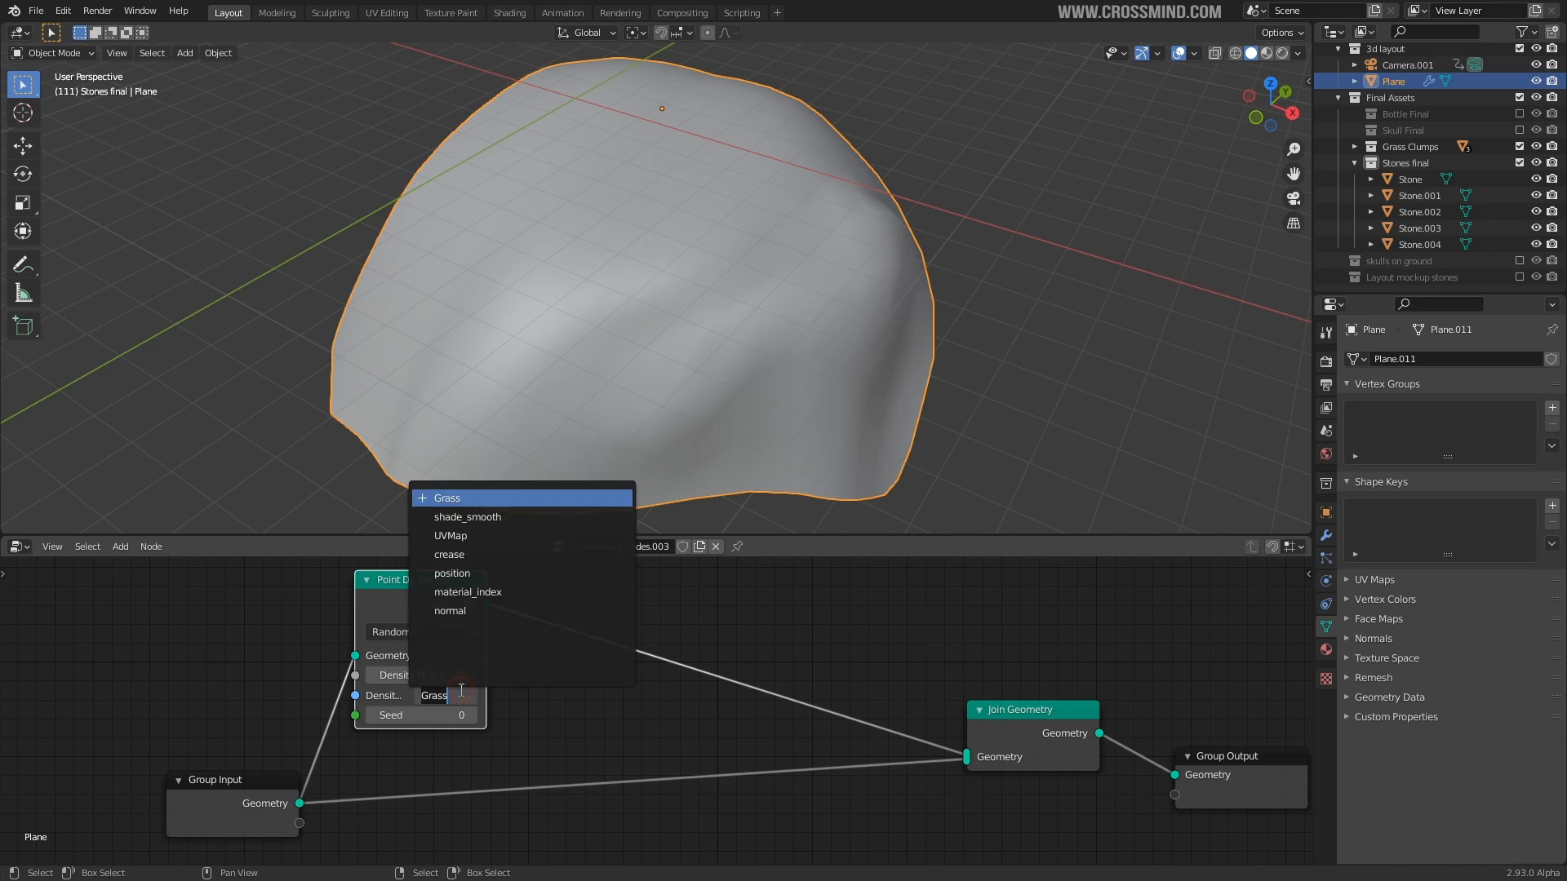
key("Return")
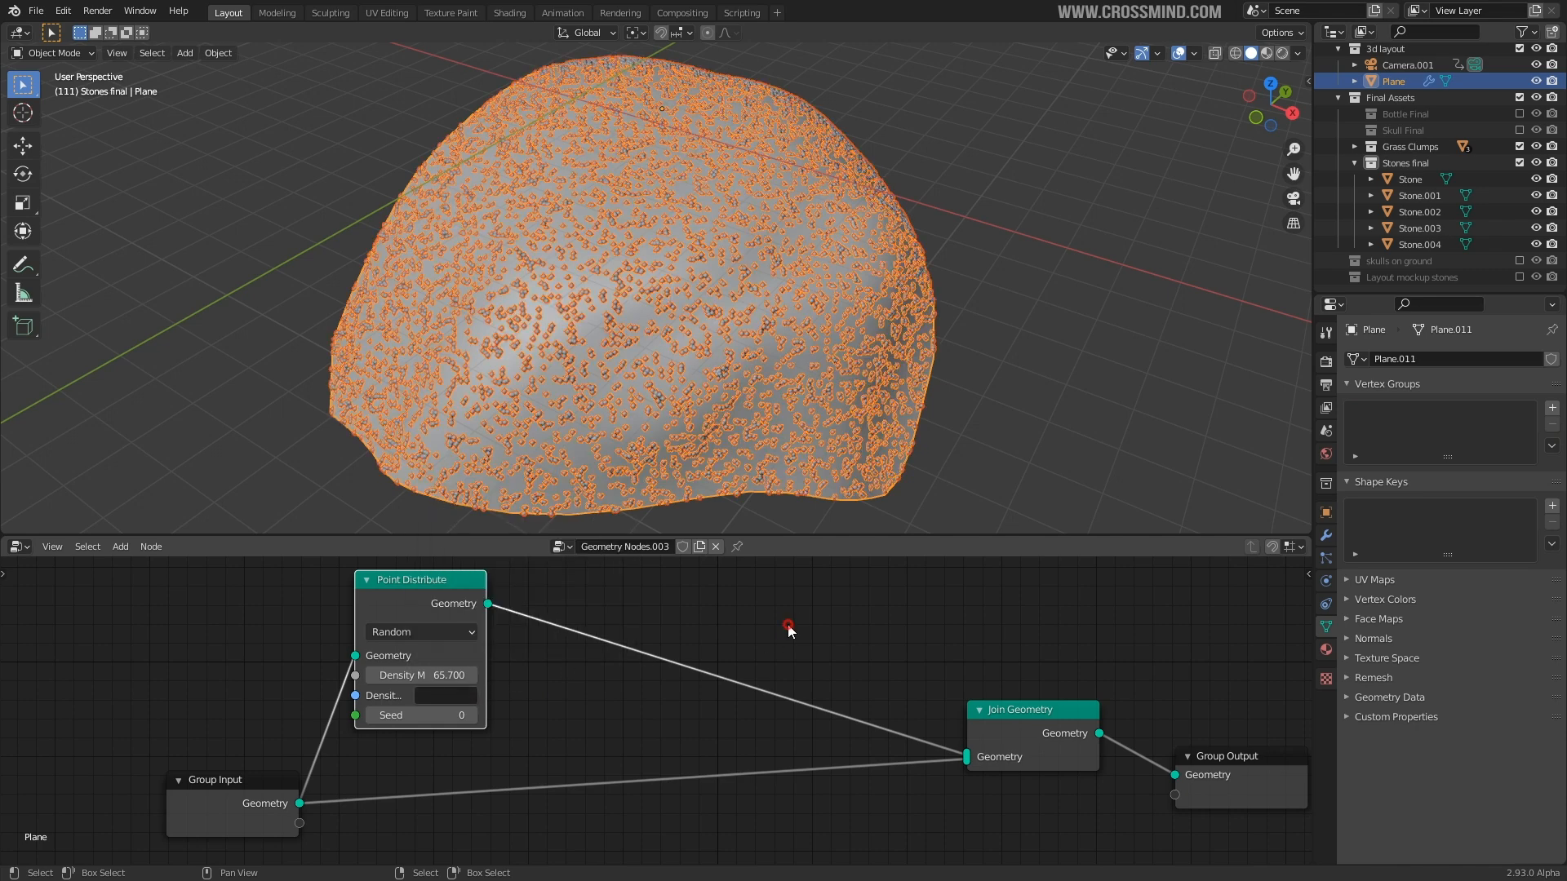
- Move Group Input away from Point Distribute and create a vertex group named Grass on the mound plane
left_click_drag(214, 781, 151, 766)
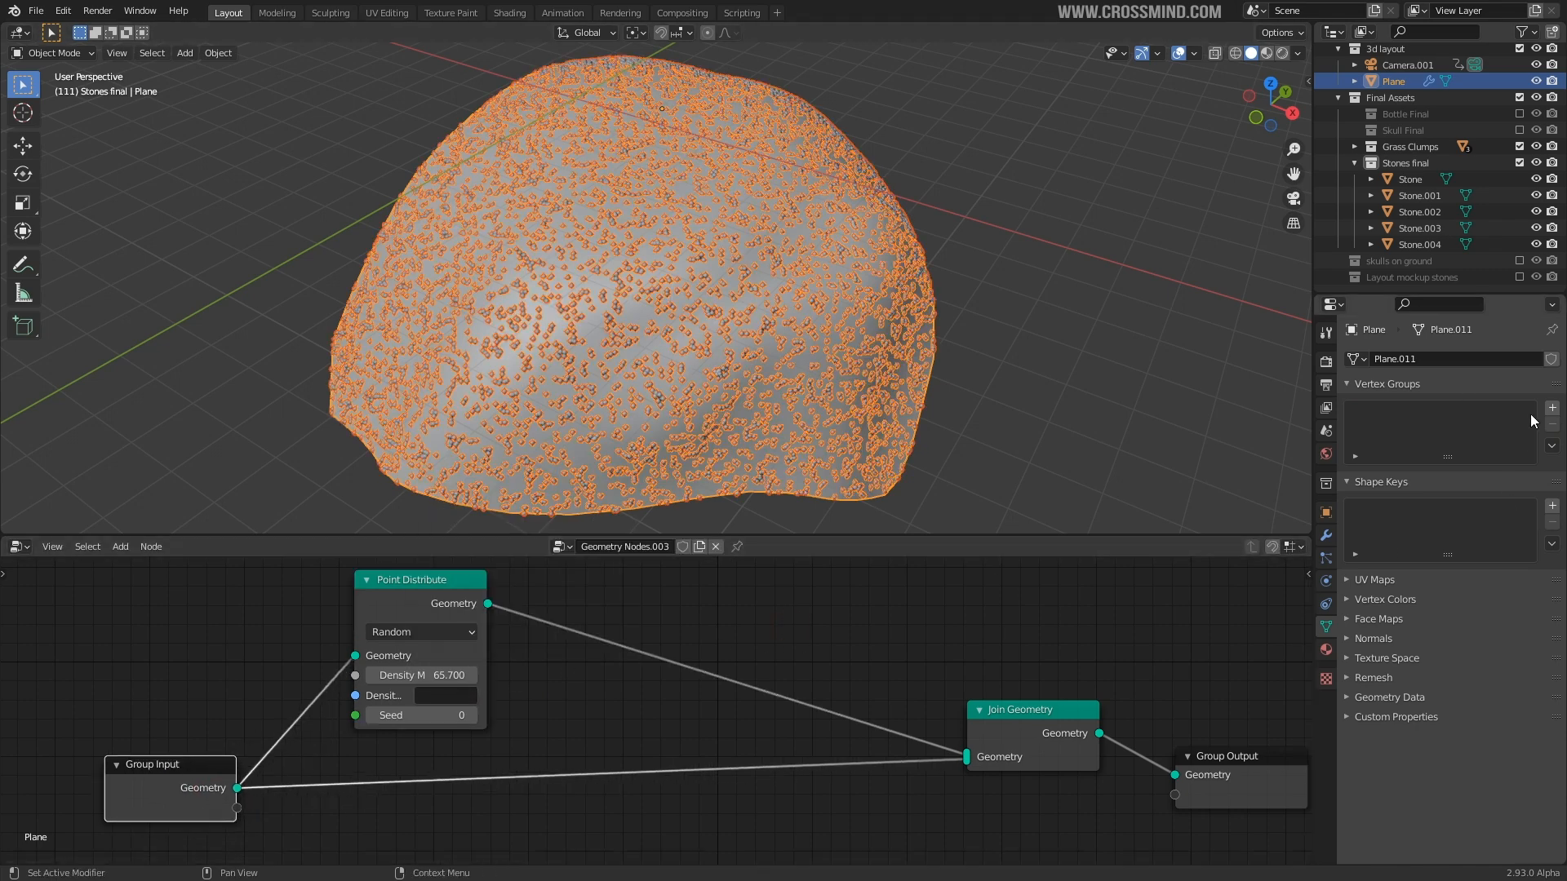
left_click(1551, 409)
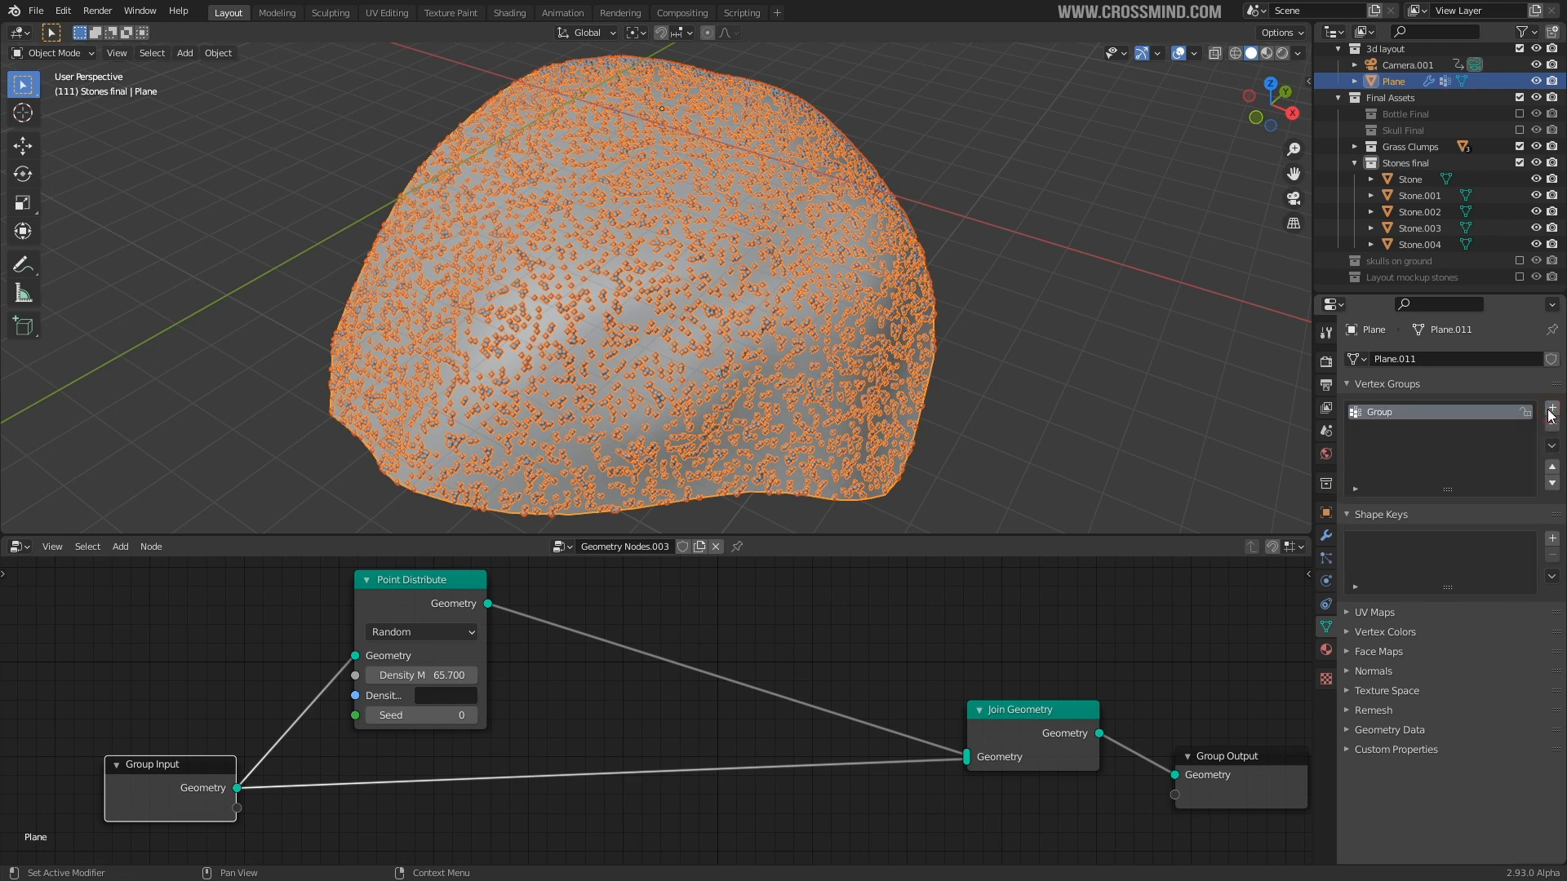
double_click(1392, 411)
- Switch the mound to Weight Paint mode and paint Grass weight in a patch on its lower front slope
key("ctrl+Tab")
left_click(816, 250)
mouse_move(873, 257)
middle_mouse_down()
mouse_move(652, 351)
mouse_move(184, 166)
middle_mouse_up()
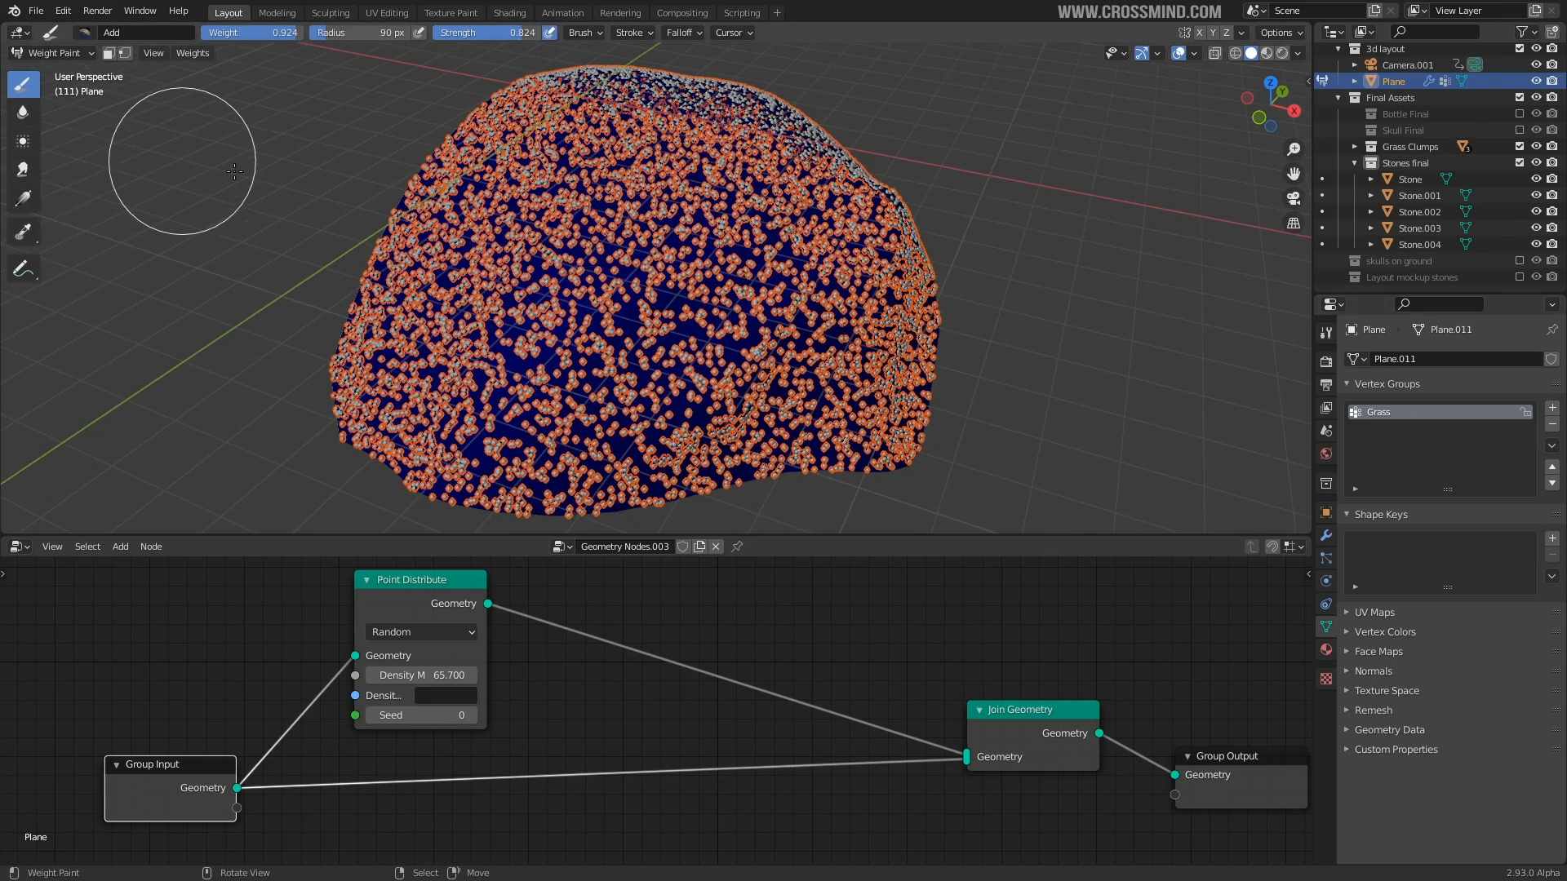
mouse_move(596, 433)
left_mouse_down()
mouse_move(514, 412)
mouse_move(550, 420)
left_mouse_up()
mouse_move(665, 396)
middle_mouse_down()
mouse_move(941, 512)
mouse_move(897, 531)
middle_mouse_up()
middle_click_drag(696, 485, 598, 255)
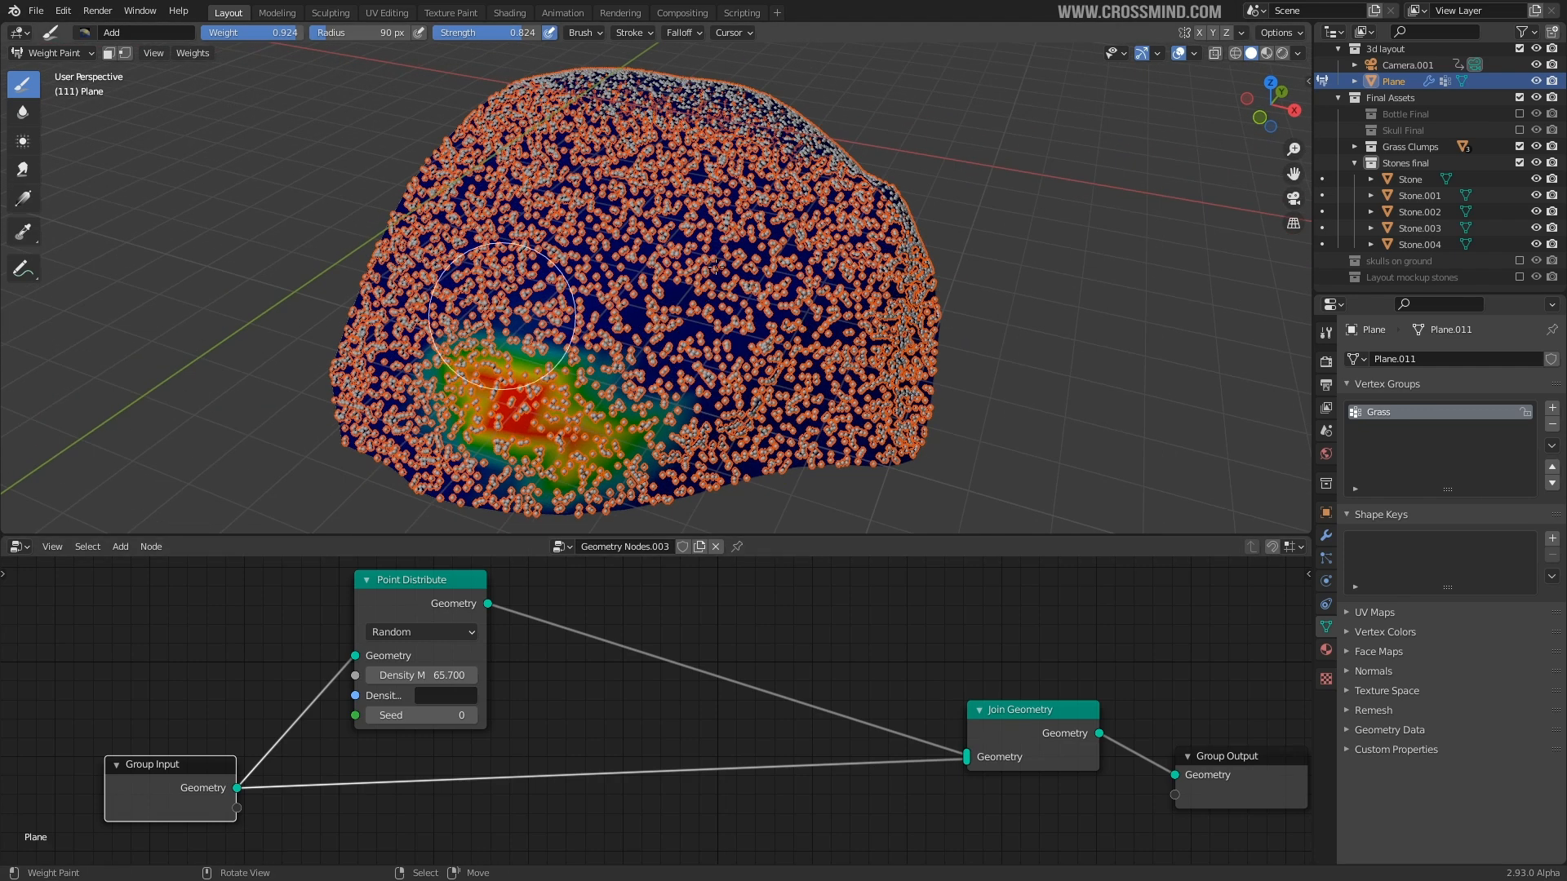
- Use the Grass vertex group as the density attribute of the Point Distribute node
left_click(431, 695)
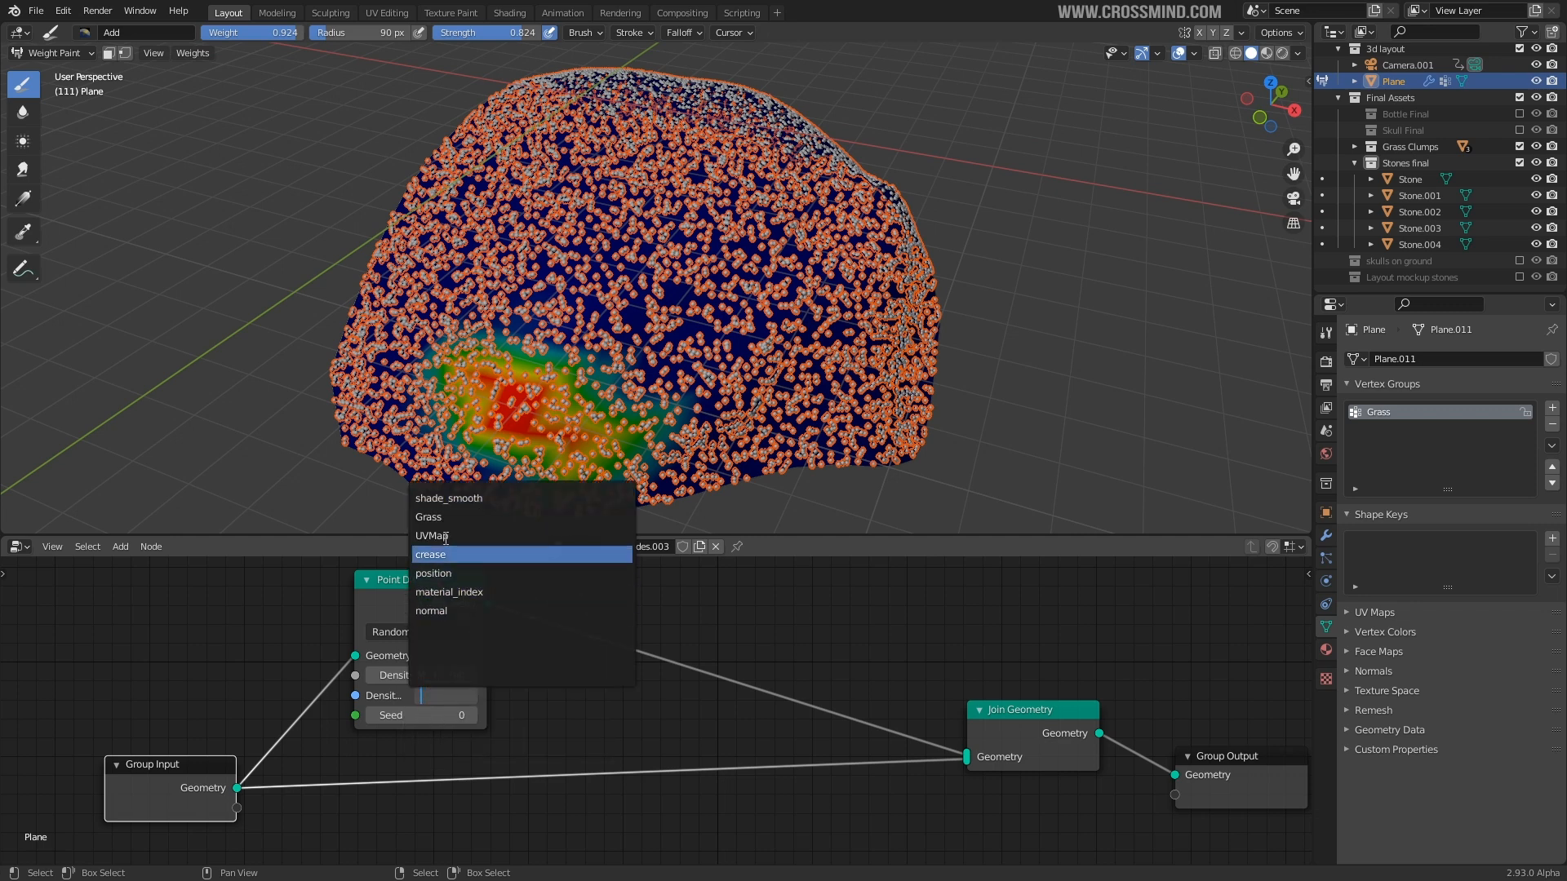
left_click(428, 516)
middle_click_drag(718, 343, 748, 366)
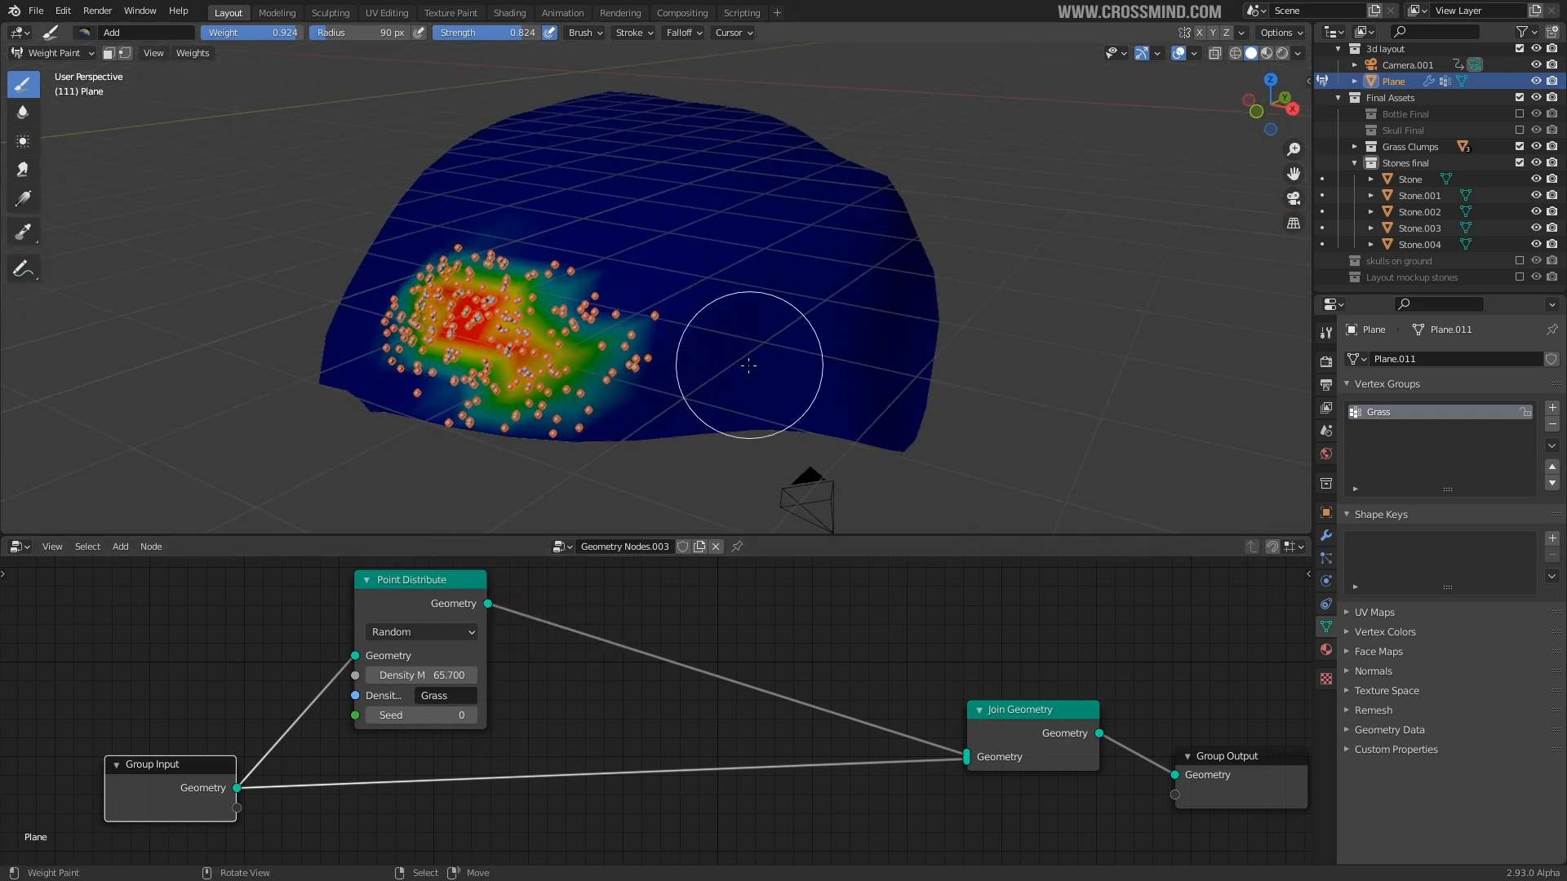
- From the camera view, paint Grass weight on both sides of the framed part of the hill
key("KP_0")
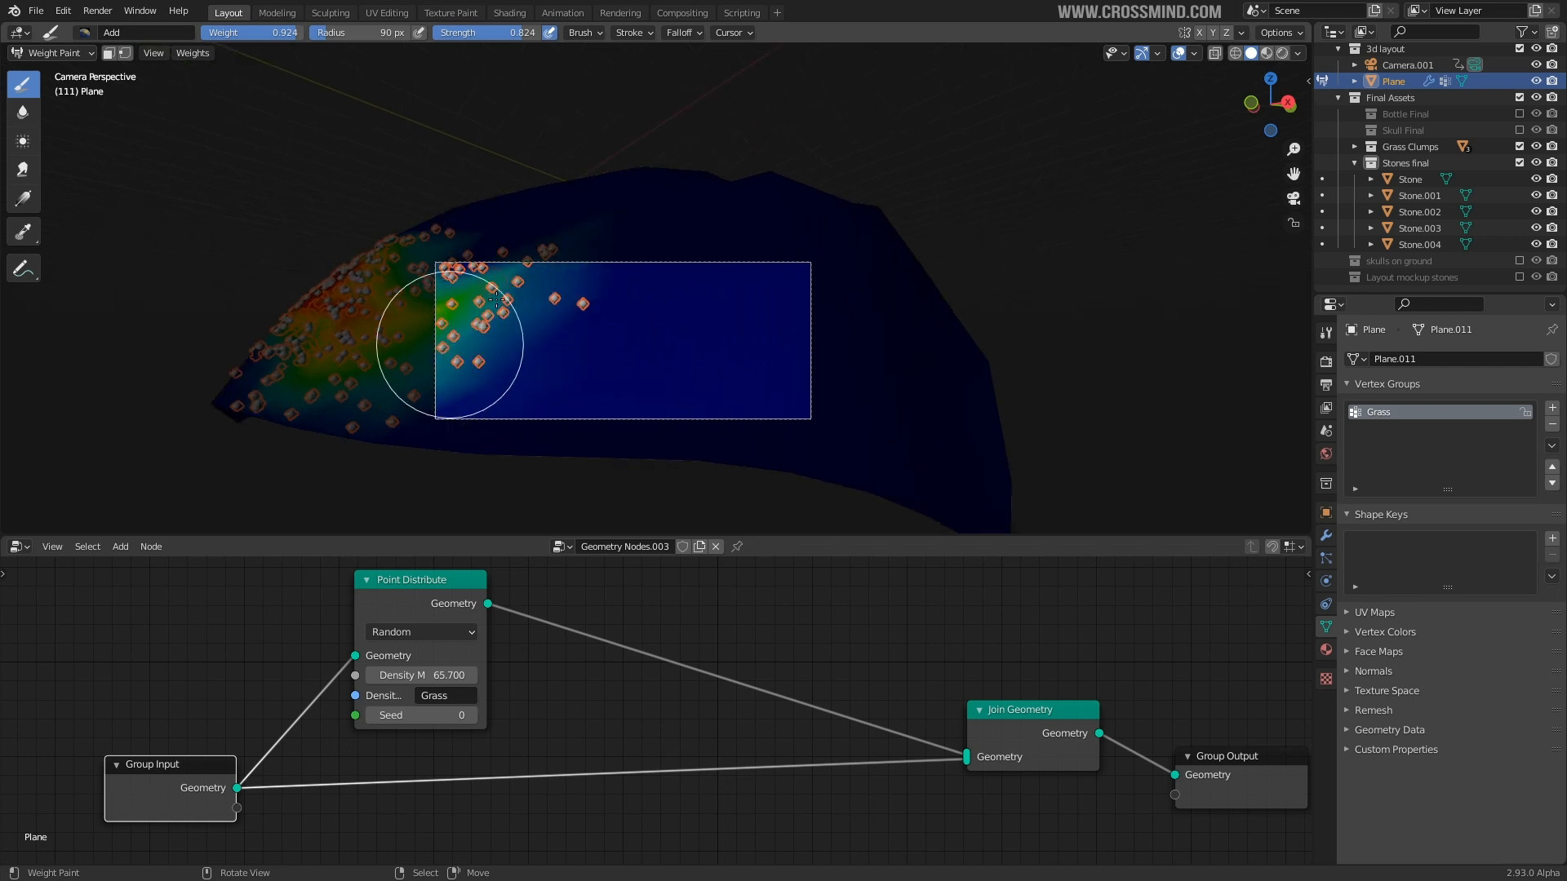
left_click_drag(479, 312, 490, 332)
mouse_move(745, 245)
left_mouse_down()
mouse_move(803, 401)
mouse_move(683, 293)
left_mouse_up()
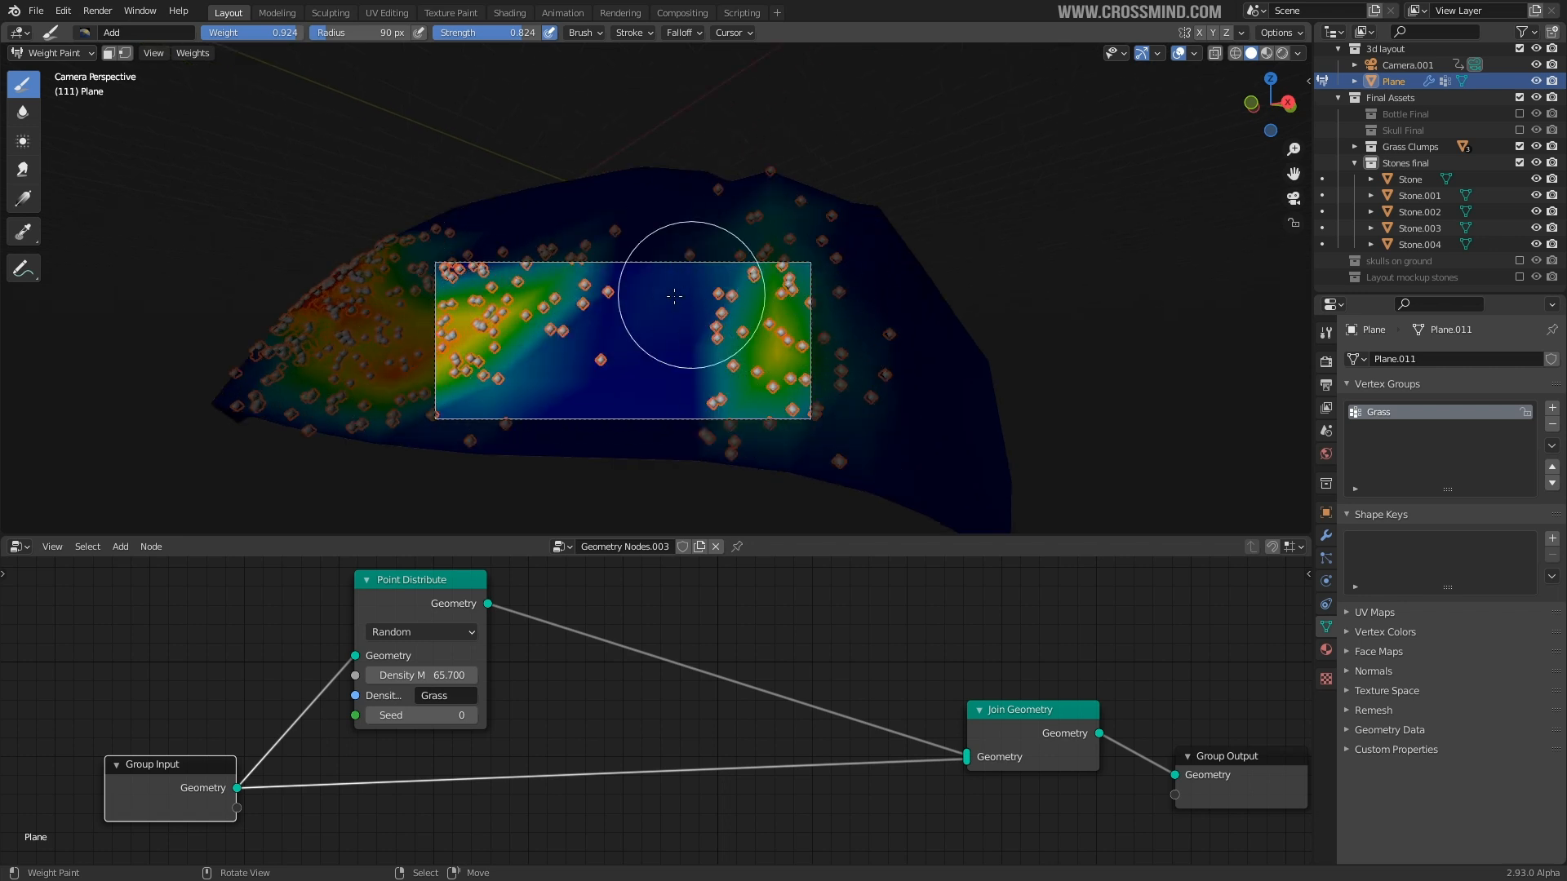
- Enable the skulls on ground collection and paint more Grass weight on the bare ground to the right of the skulls
left_click(1520, 261)
scroll(767, 259, "up", 2)
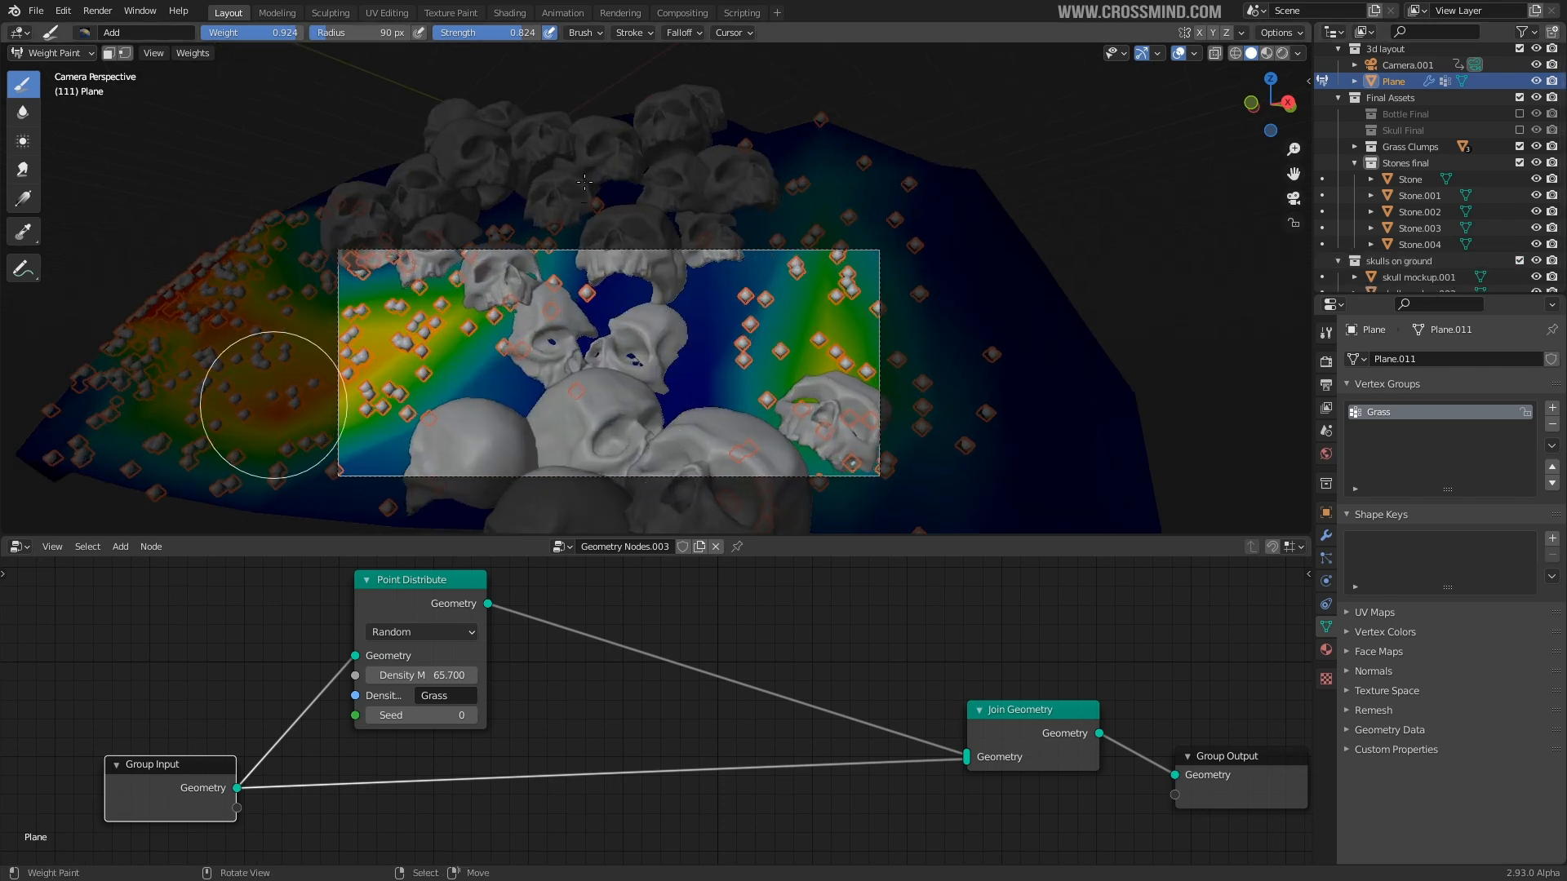
scroll(770, 351, "up", 2)
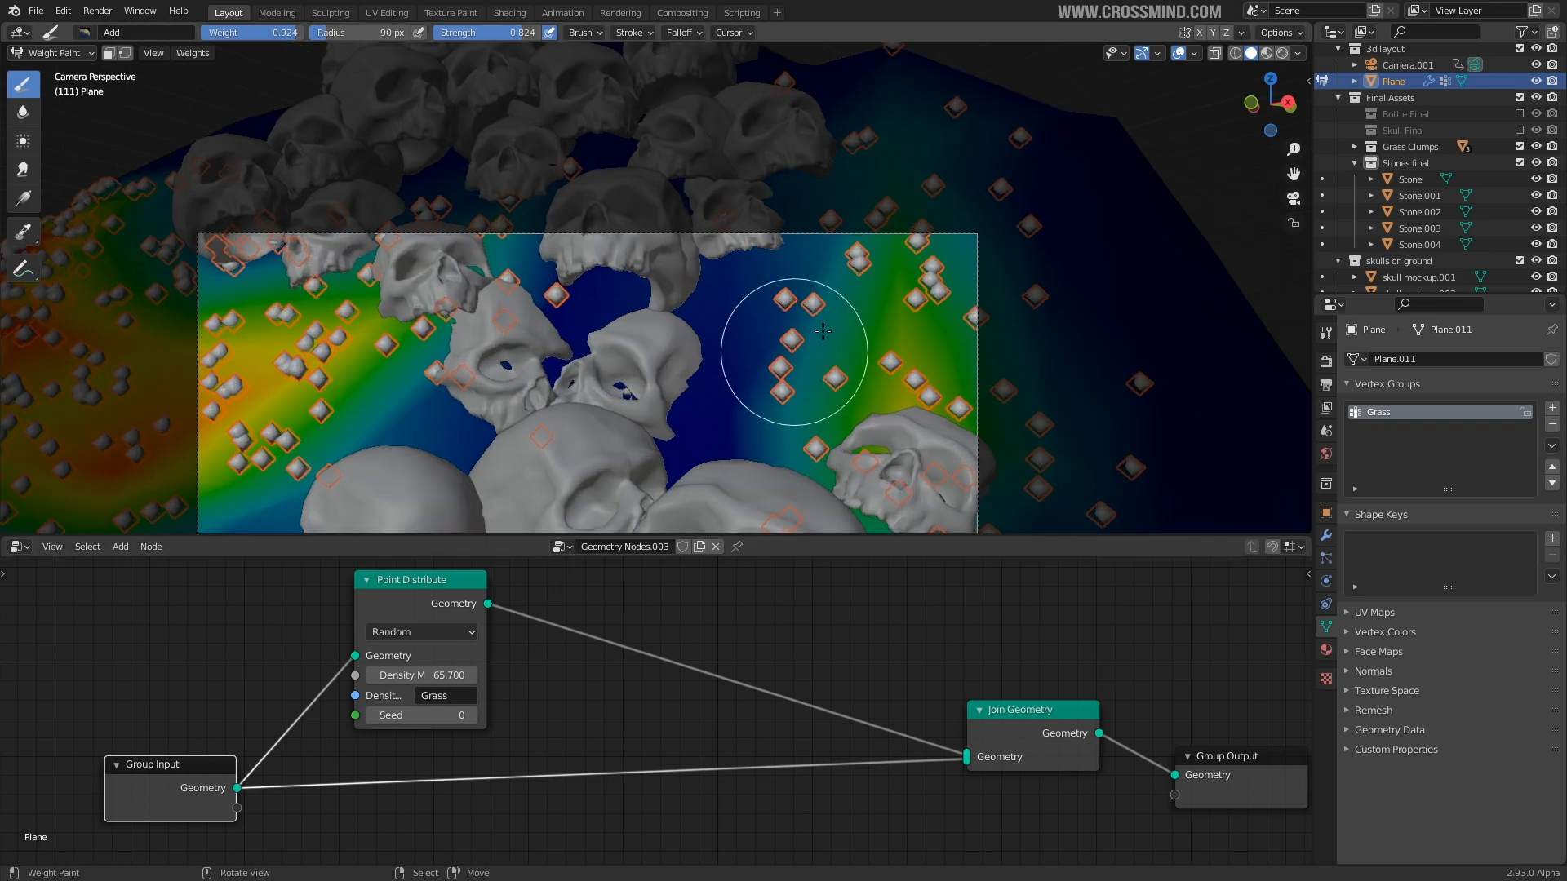
mouse_move(766, 336)
left_mouse_down()
mouse_move(751, 368)
mouse_move(804, 297)
left_mouse_up()
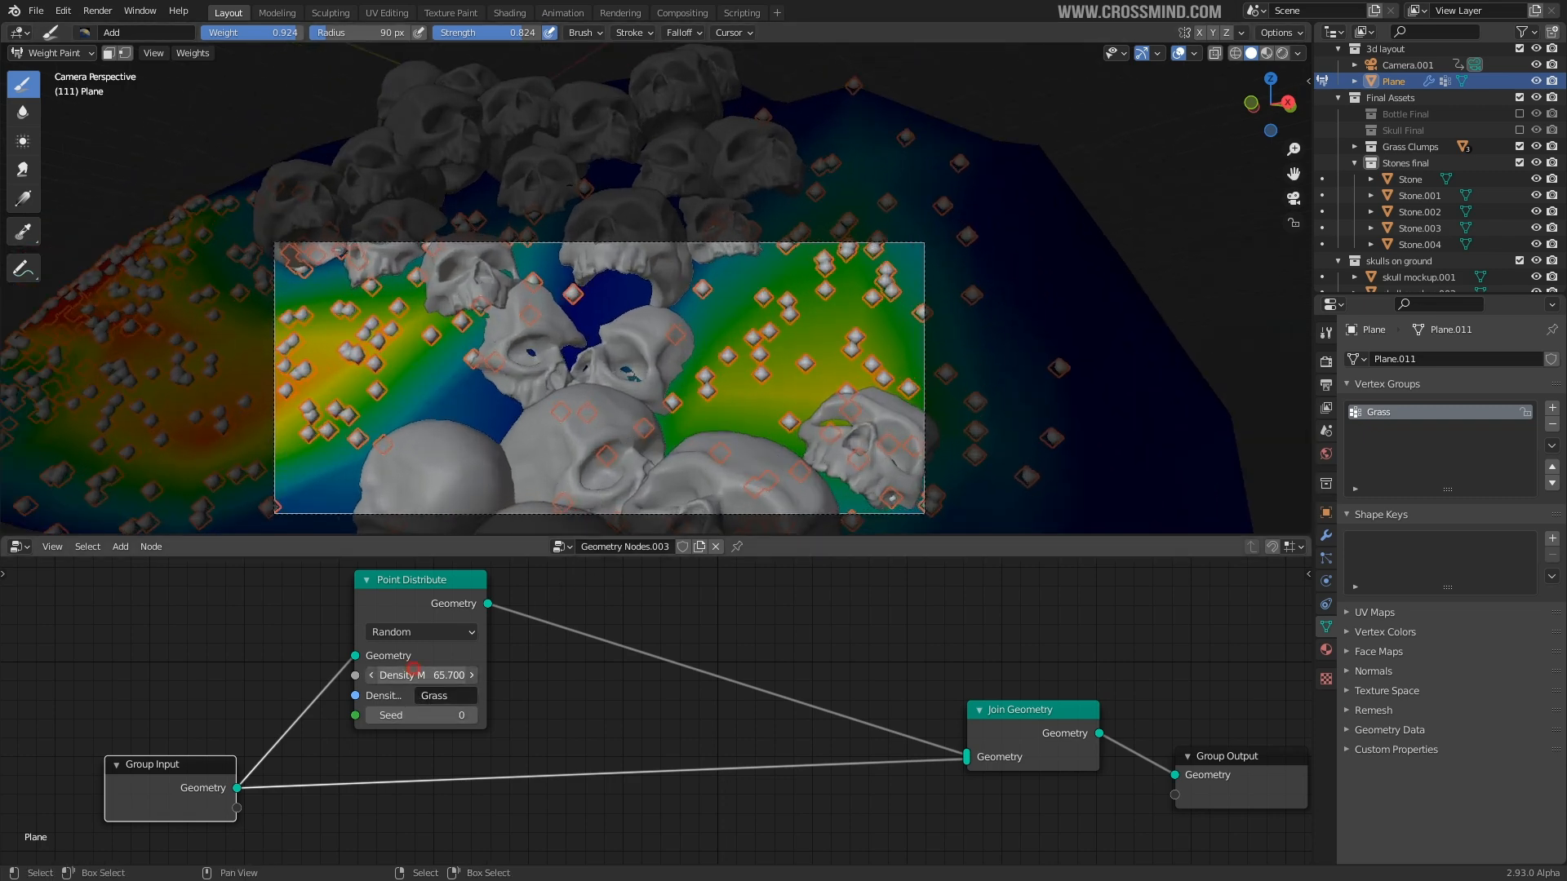
- Set the Point Distribute density to 165.6 and strengthen the Grass weight on the ground on both sides of the skulls
left_click_drag(413, 668, 514, 668)
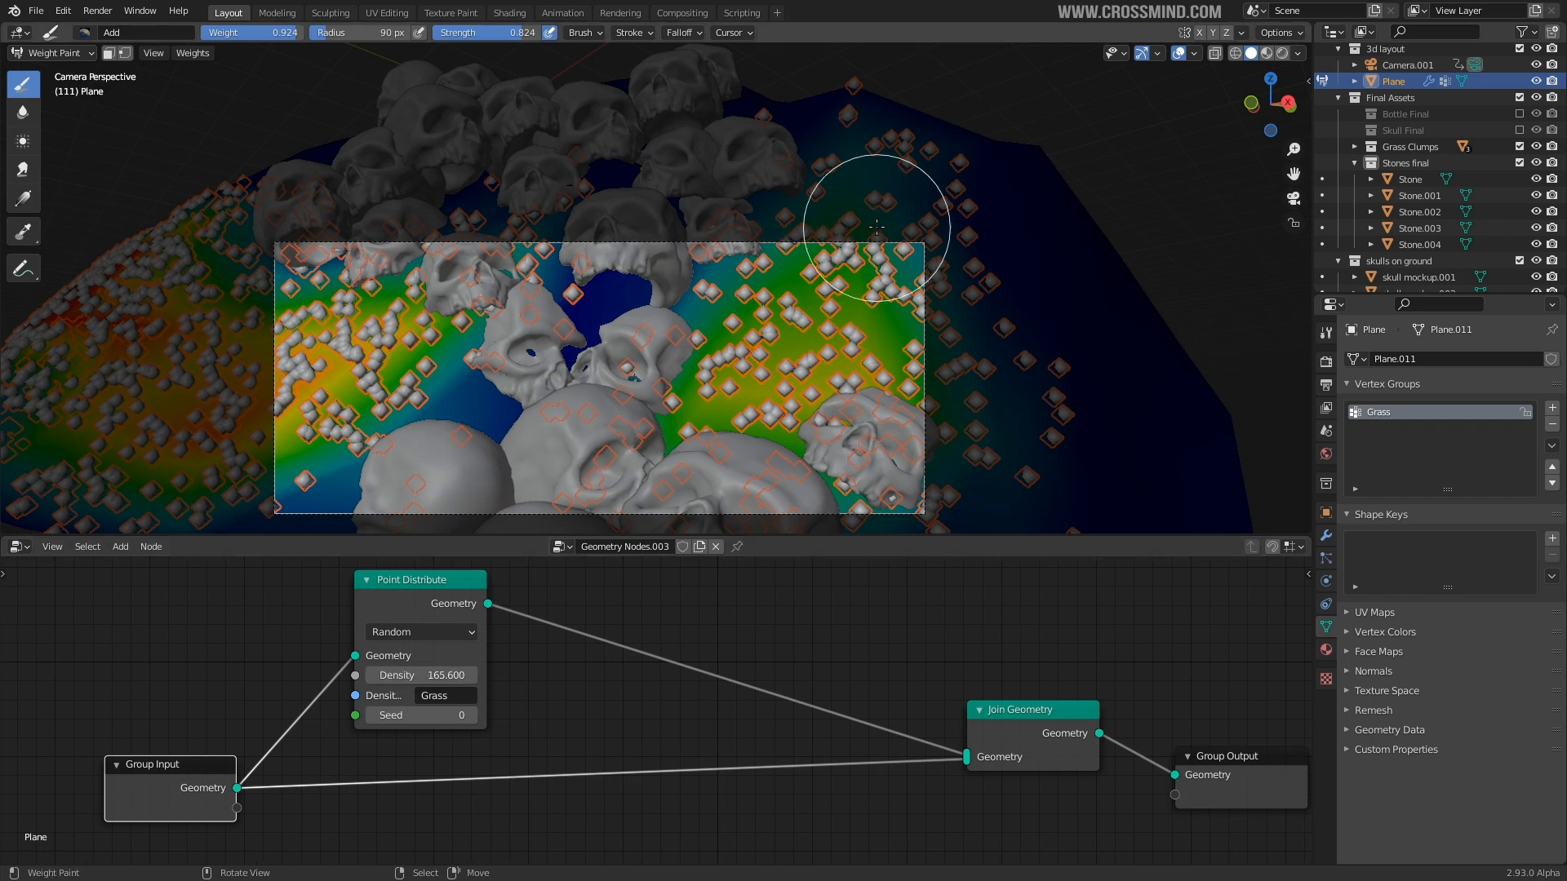
scroll(875, 227, "down", 2)
mouse_move(811, 244)
left_mouse_down()
mouse_move(804, 210)
mouse_move(895, 262)
left_mouse_up()
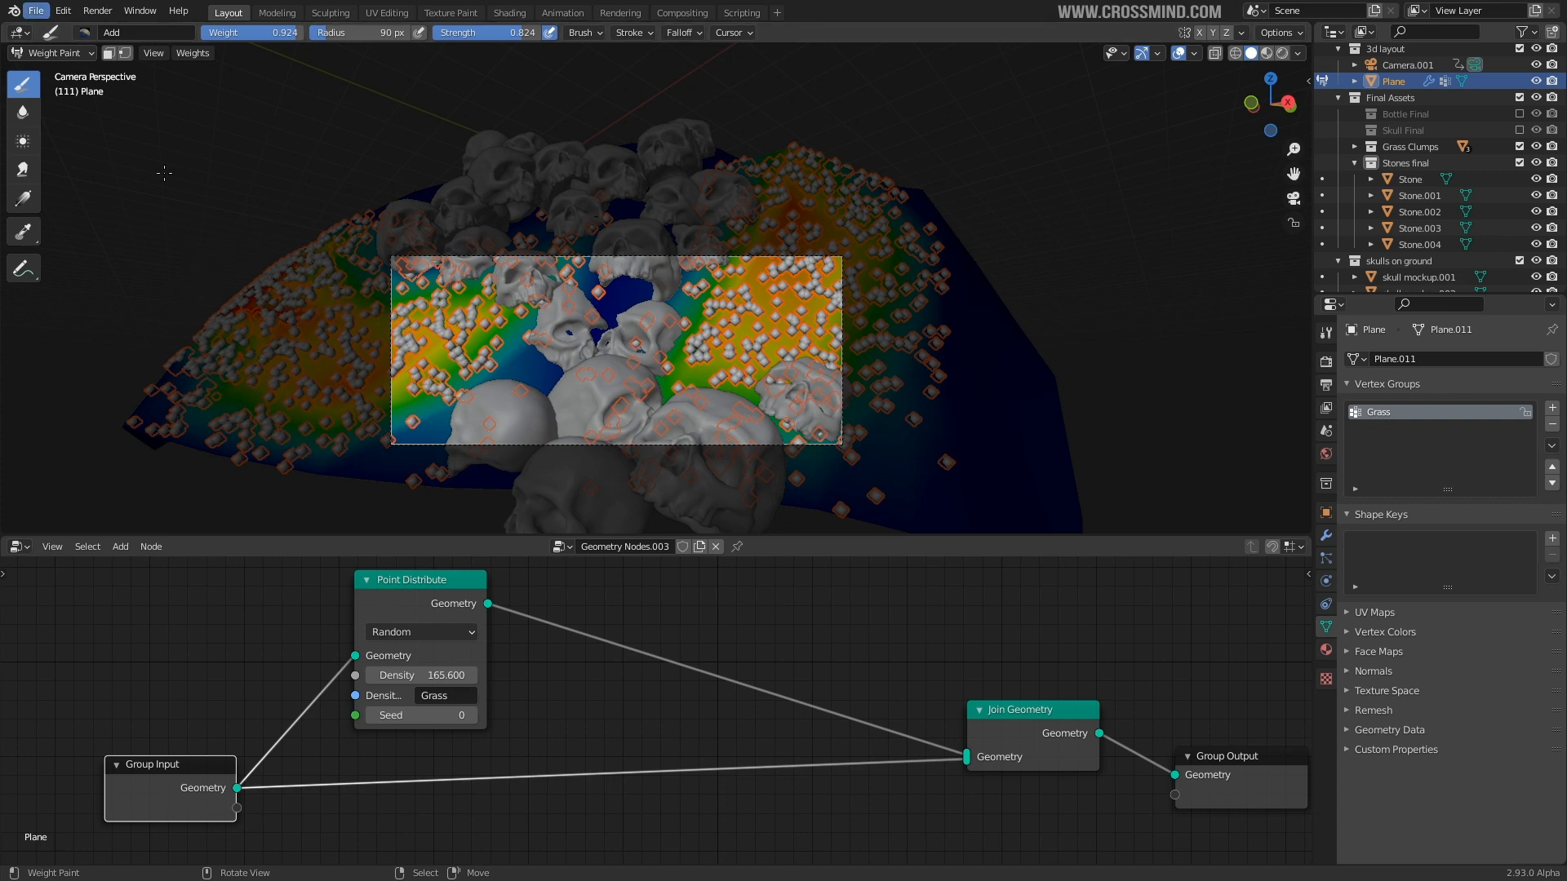
left_click_drag(495, 353, 516, 359)
left_click_drag(426, 405, 419, 290)
scroll(448, 334, "up", 1)
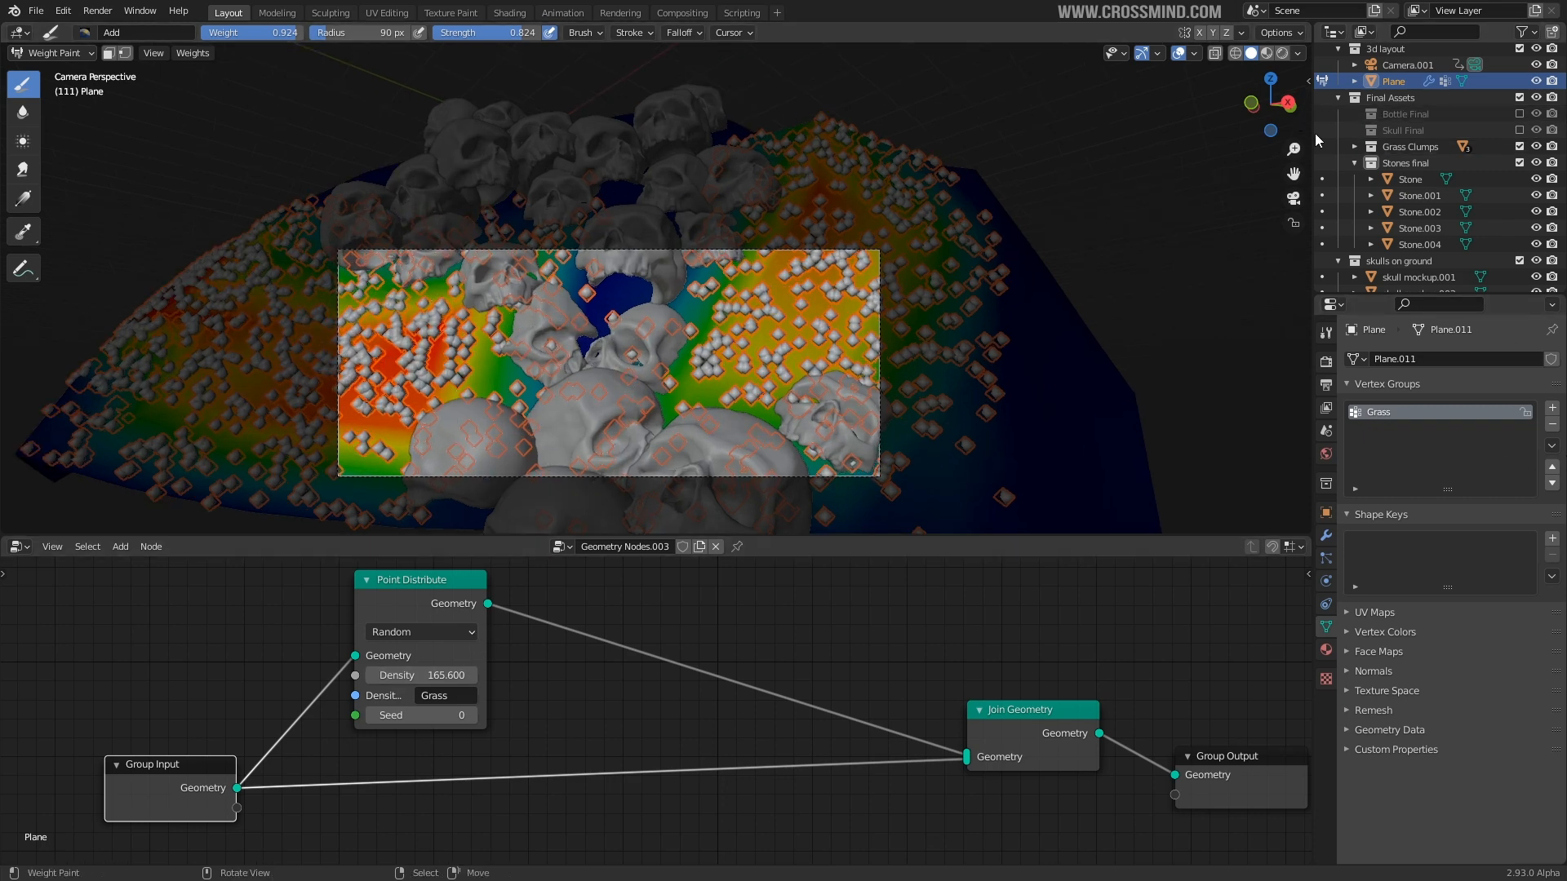
- Widen the outliner area, split it in two and turn its upper part into a Timeline
left_click_drag(1309, 133, 1189, 133)
left_click(1205, 31)
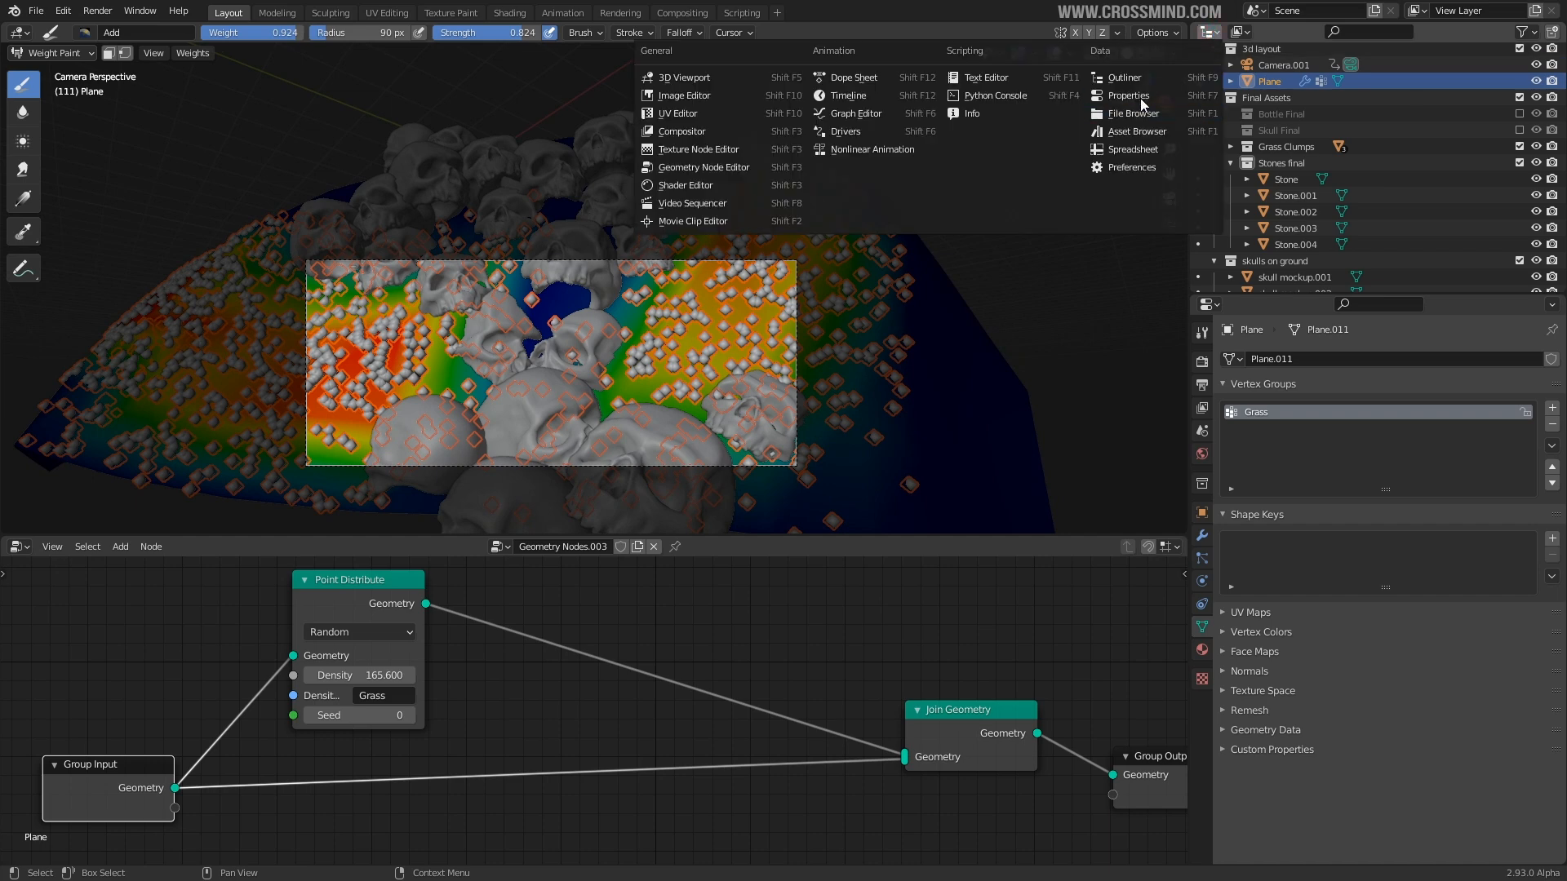
left_click_drag(1561, 27, 1551, 125)
left_click(1208, 31)
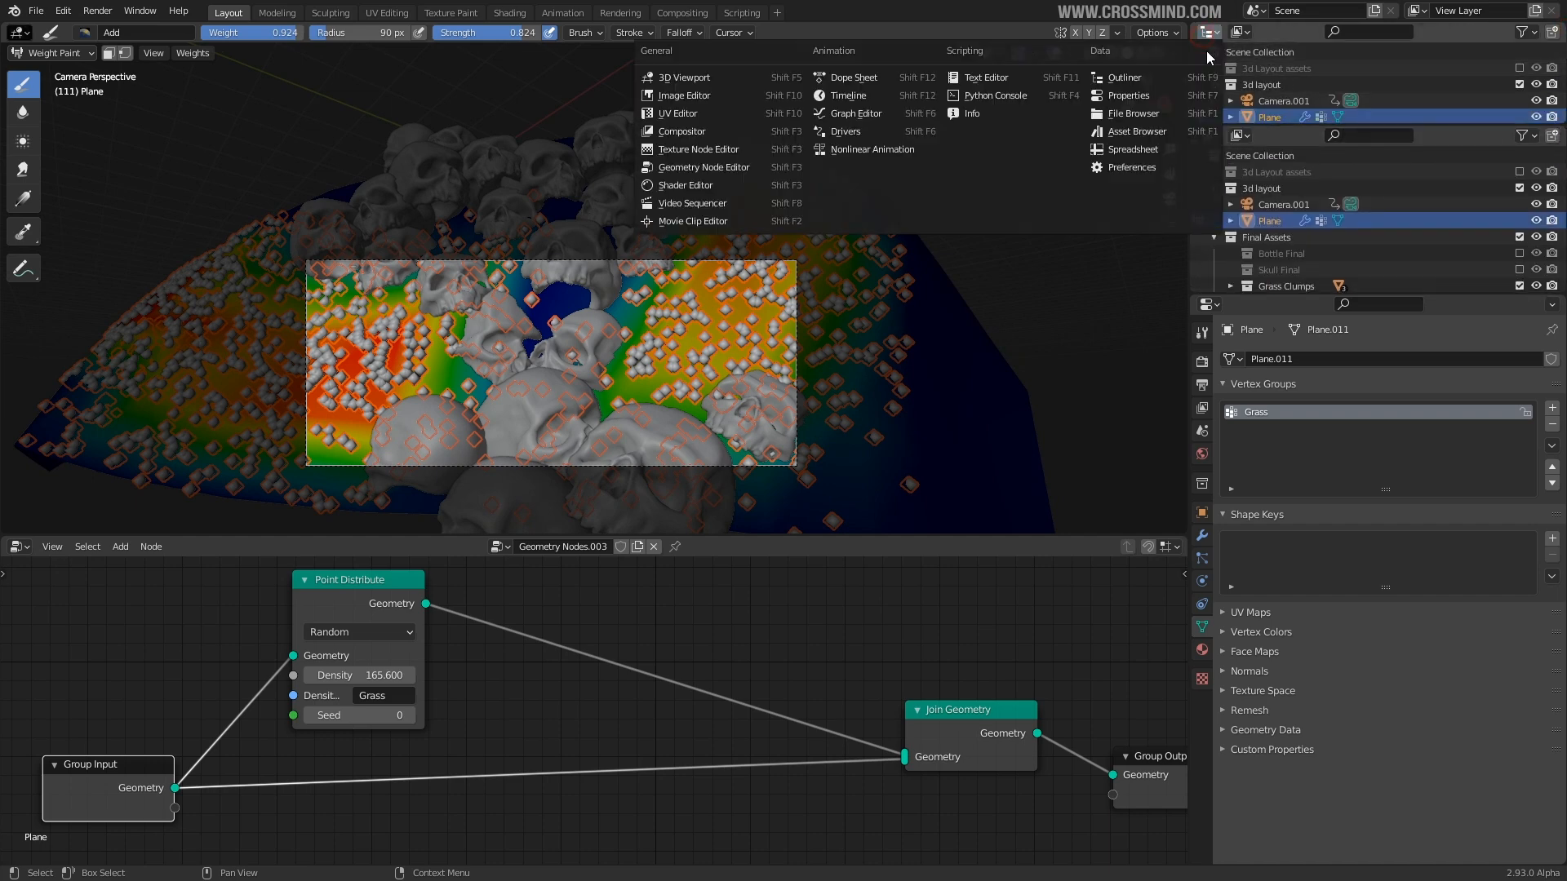
left_click(872, 96)
- Go to frame 154 and paint Grass weight across the hilltop behind the skulls
middle_click_drag(1391, 86, 1378, 85)
left_click_drag(1351, 81, 1312, 89)
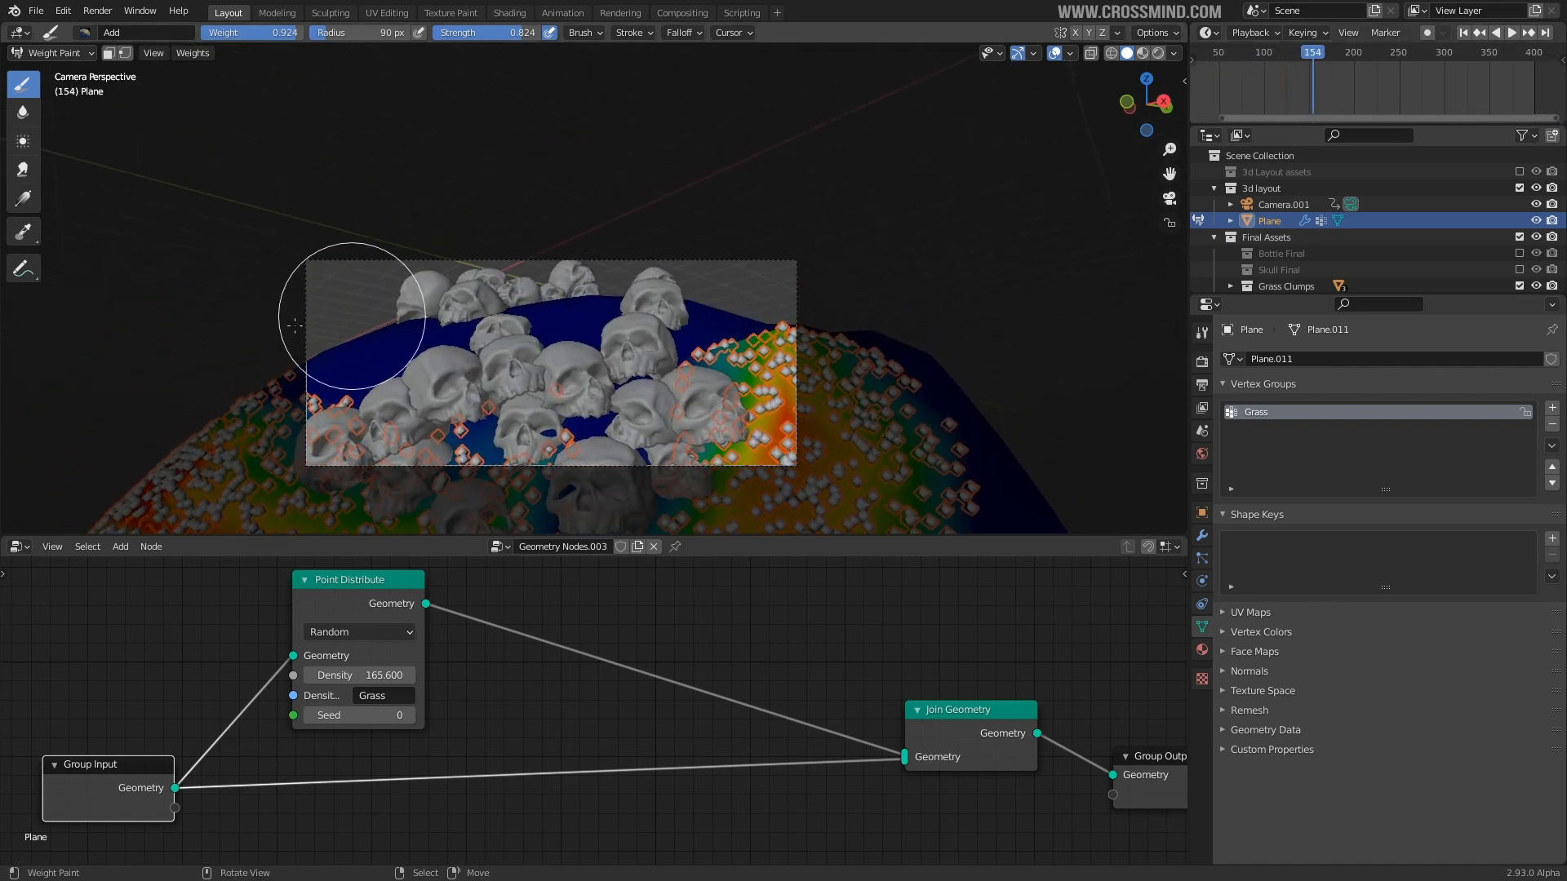
mouse_move(357, 350)
left_mouse_down()
mouse_move(604, 286)
mouse_move(704, 306)
left_mouse_up()
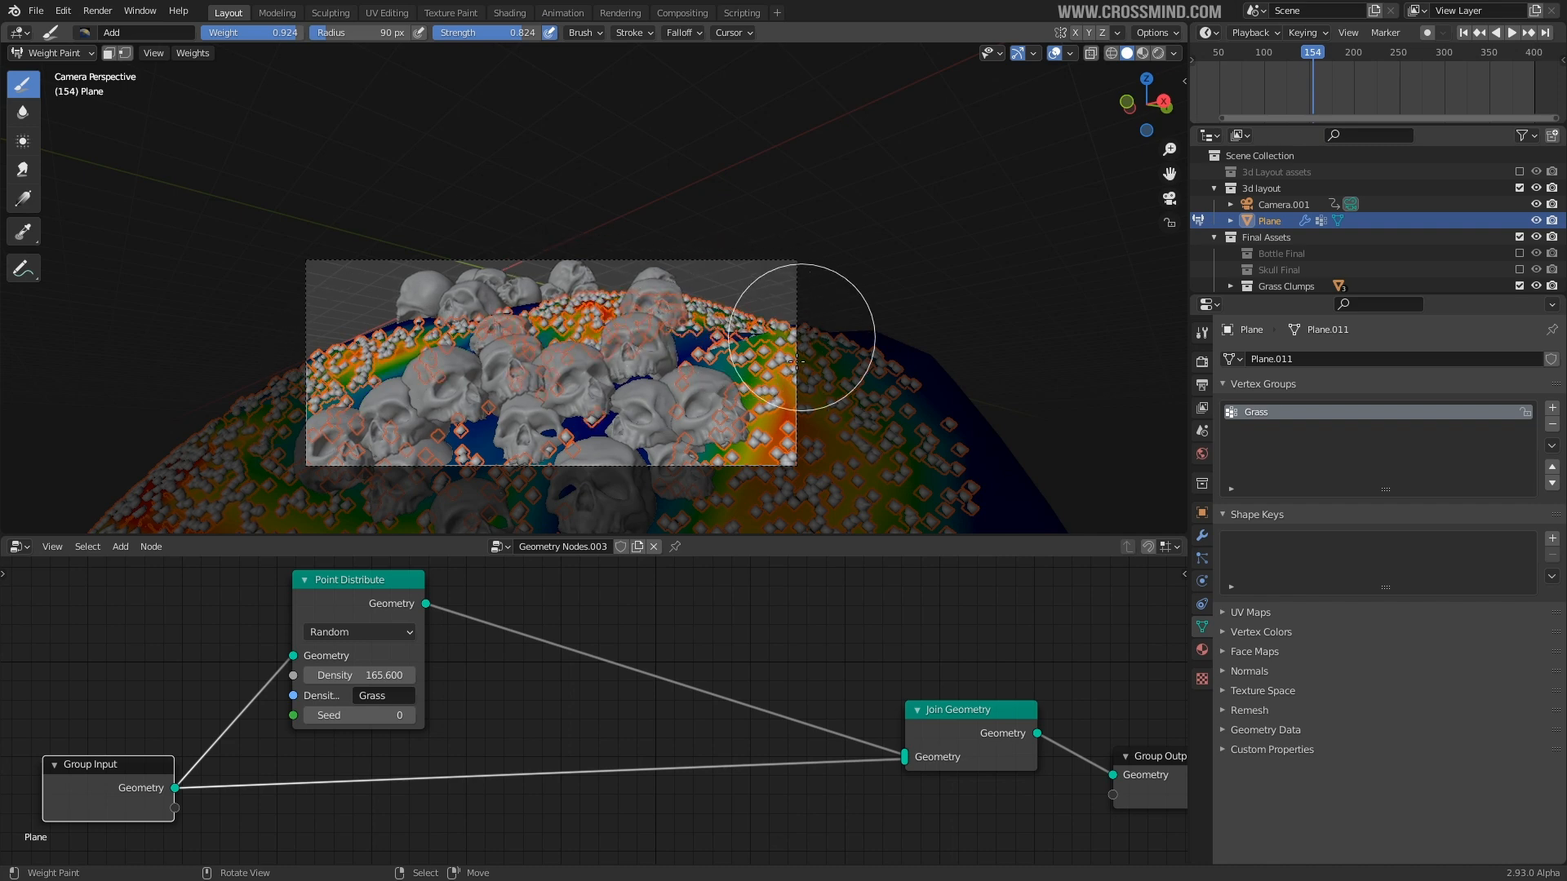
- Hide the viewport overlays and check the scattered points around the skulls in the camera frame
scroll(882, 239, "up", 2)
left_click(1059, 54)
scroll(887, 265, "up", 2)
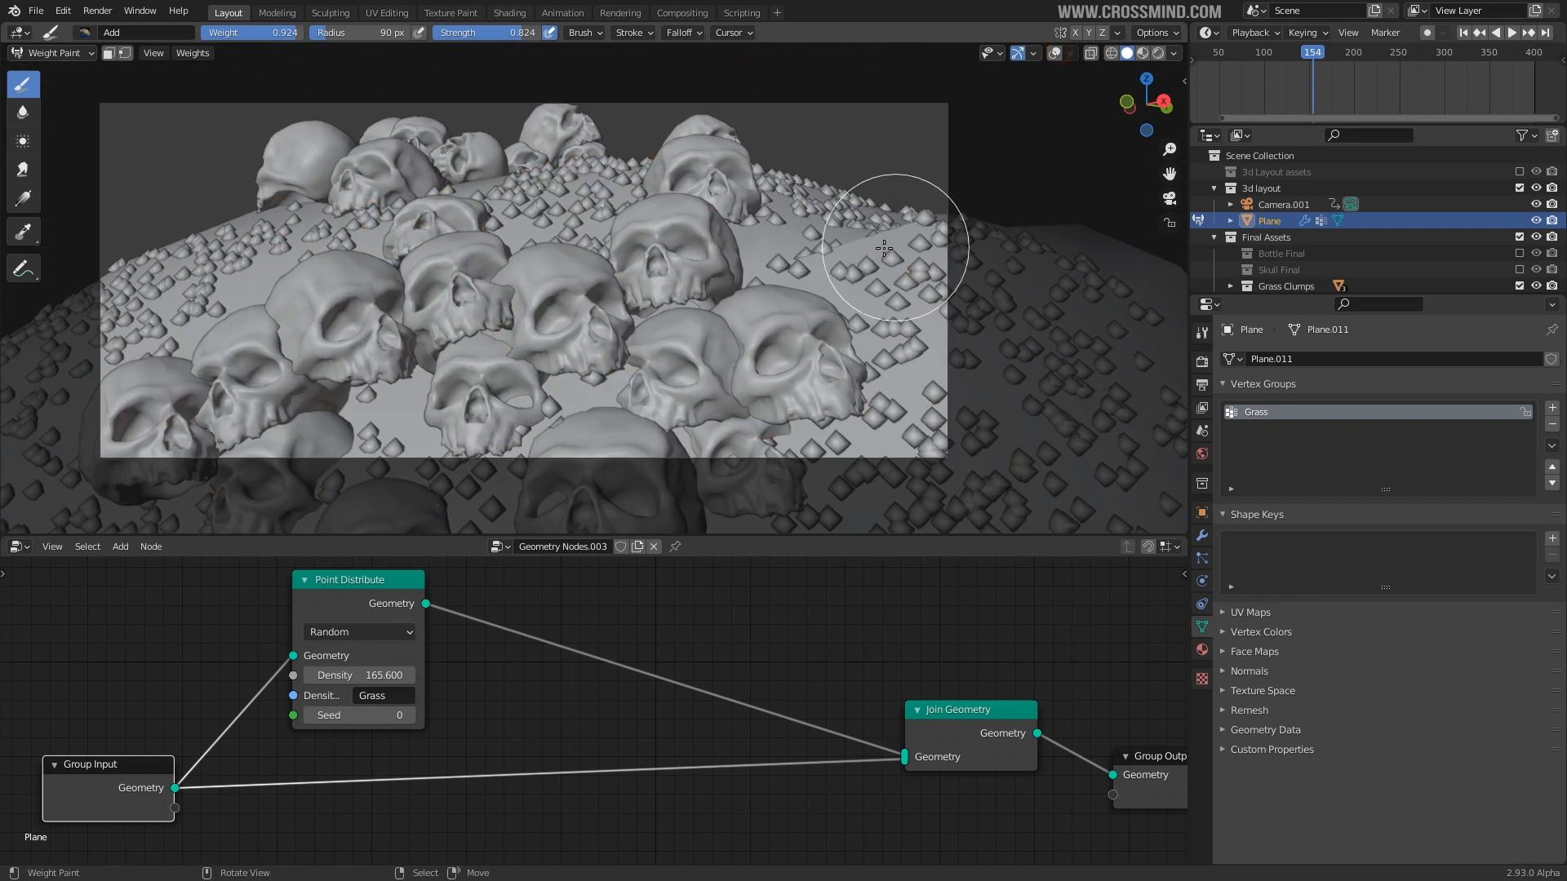
scroll(887, 297, "down", 4)
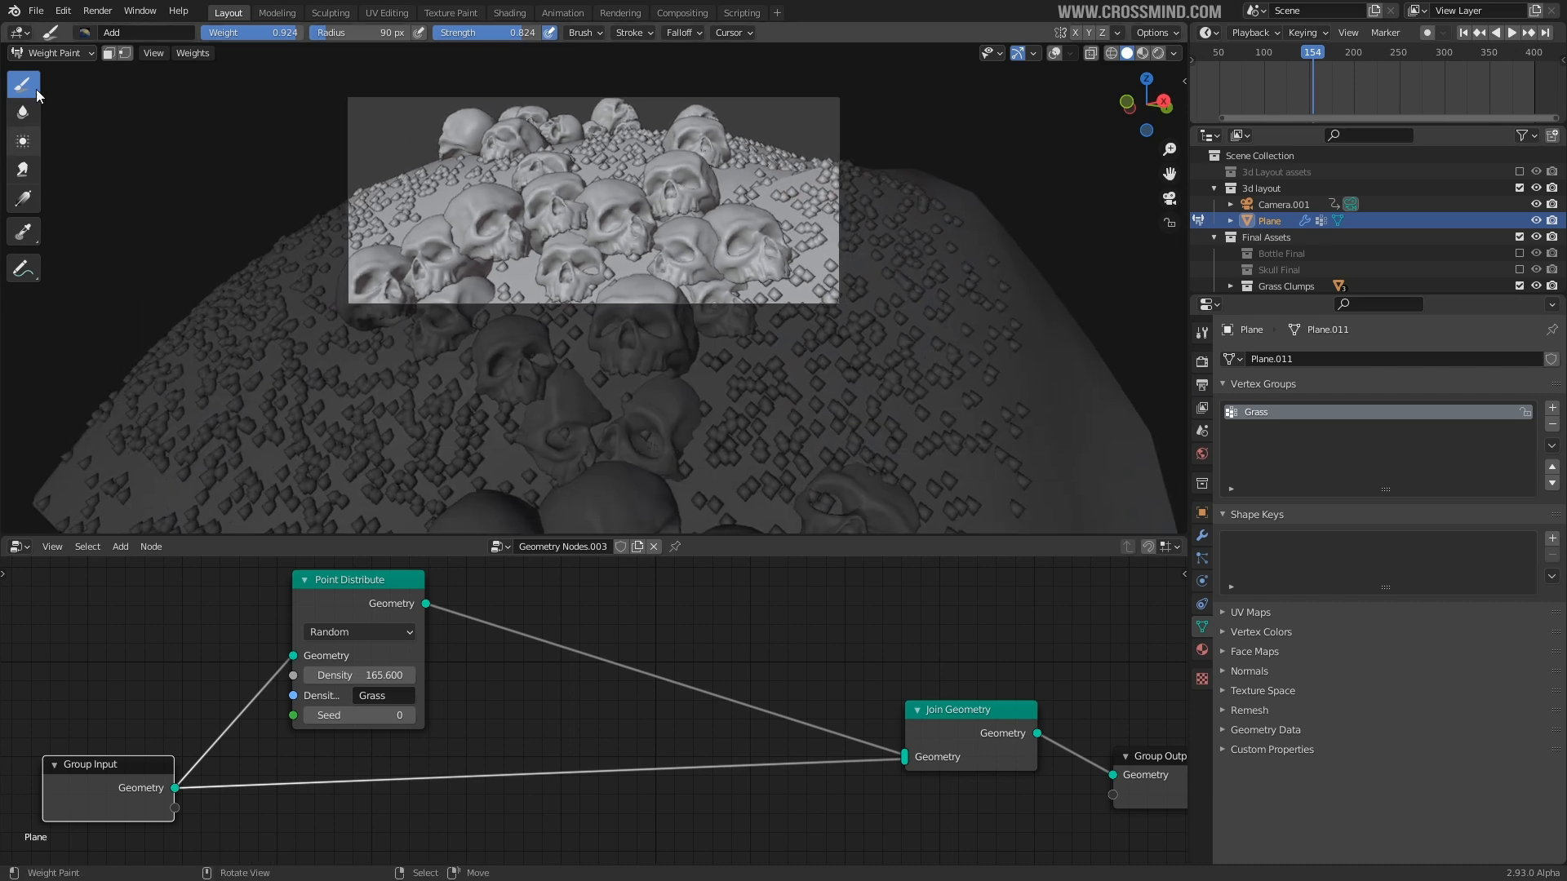
- Use a Subtract brush at strength 1.0 to erase Grass weight from the hill's left side outside the camera frame
left_click(88, 34)
left_click(500, 86)
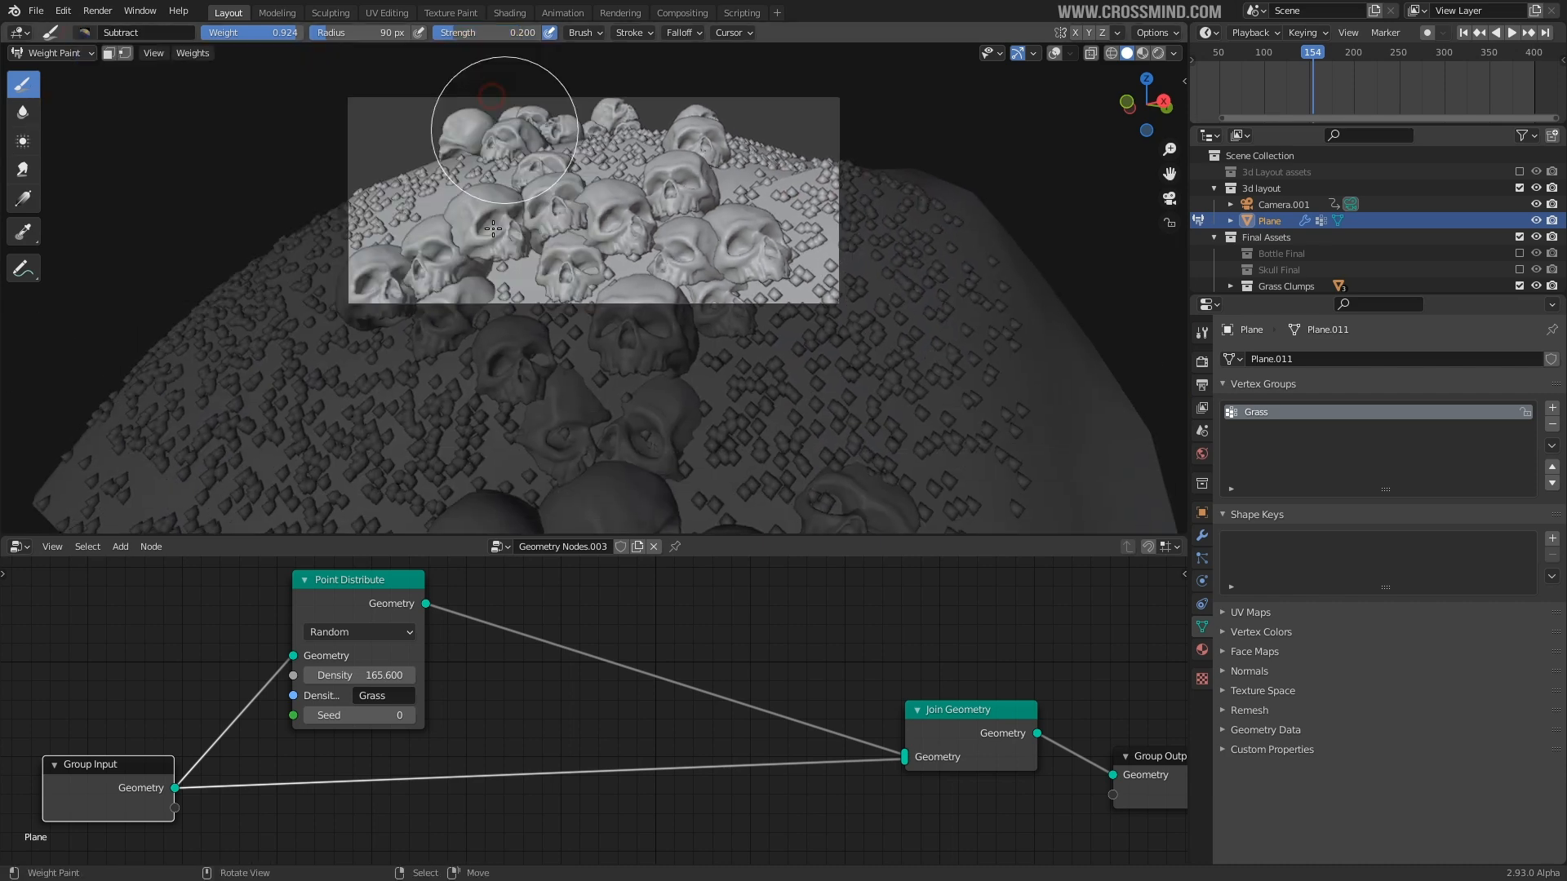
middle_click_drag(169, 418, 269, 353, "shift")
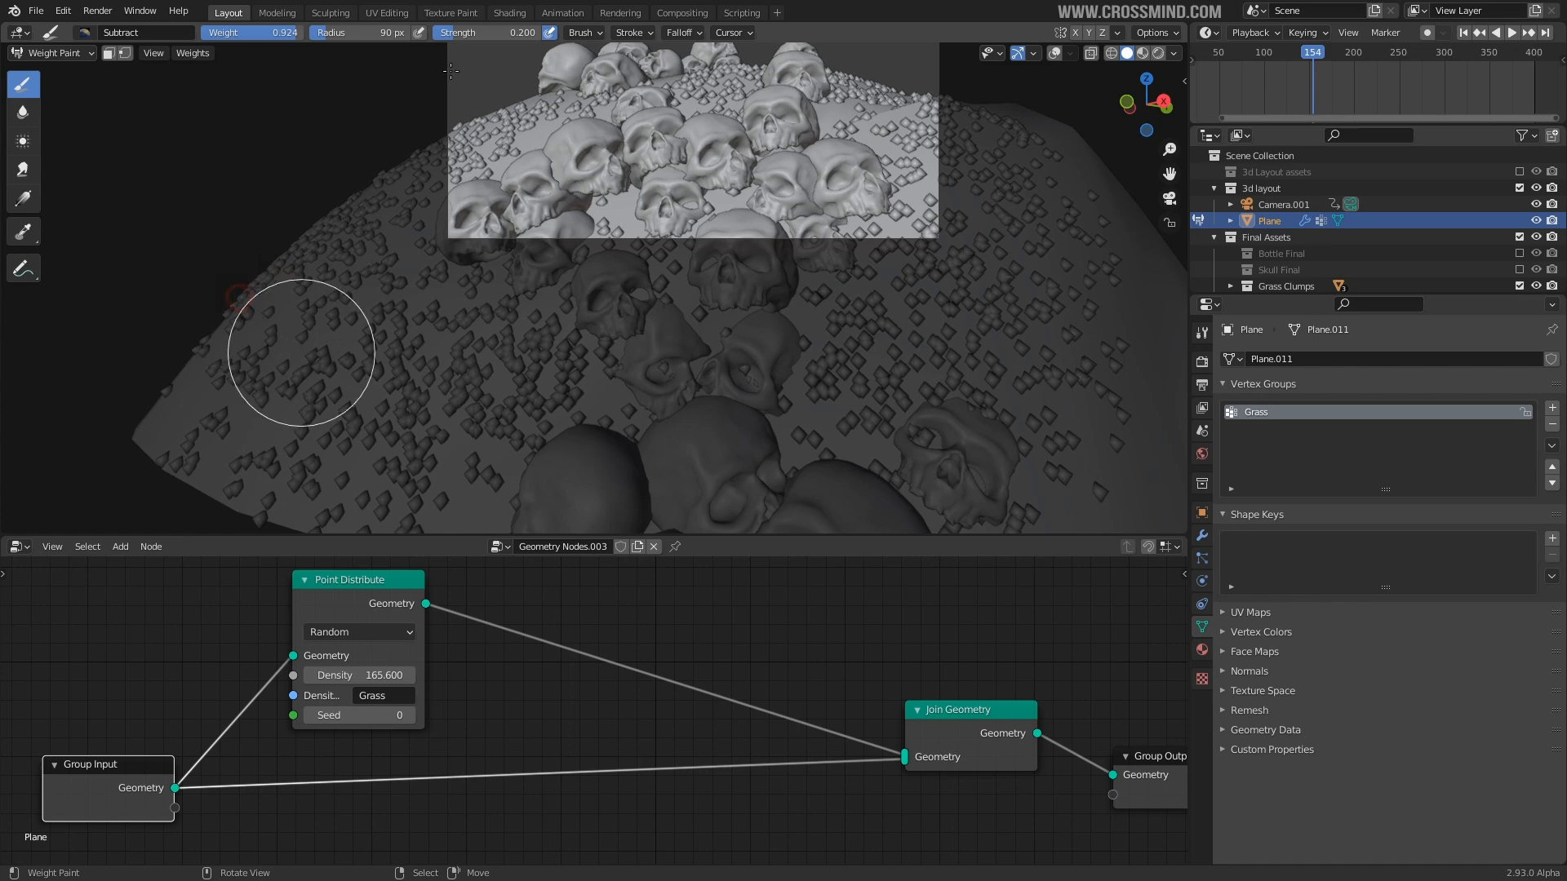
left_click_drag(259, 321, 213, 356)
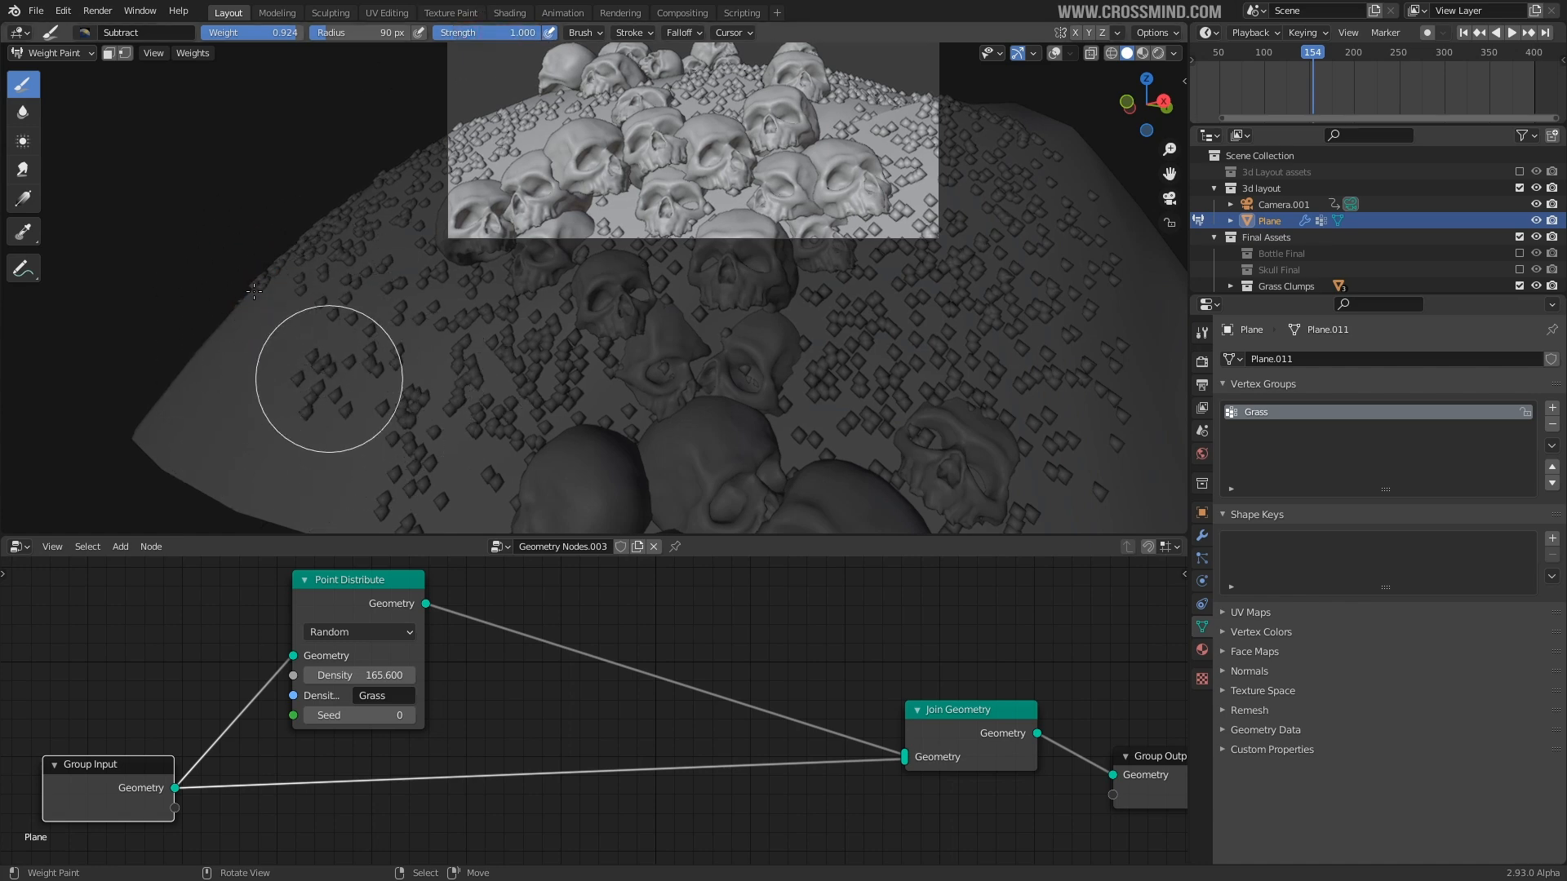
middle_click_drag(418, 386, 346, 298, "shift")
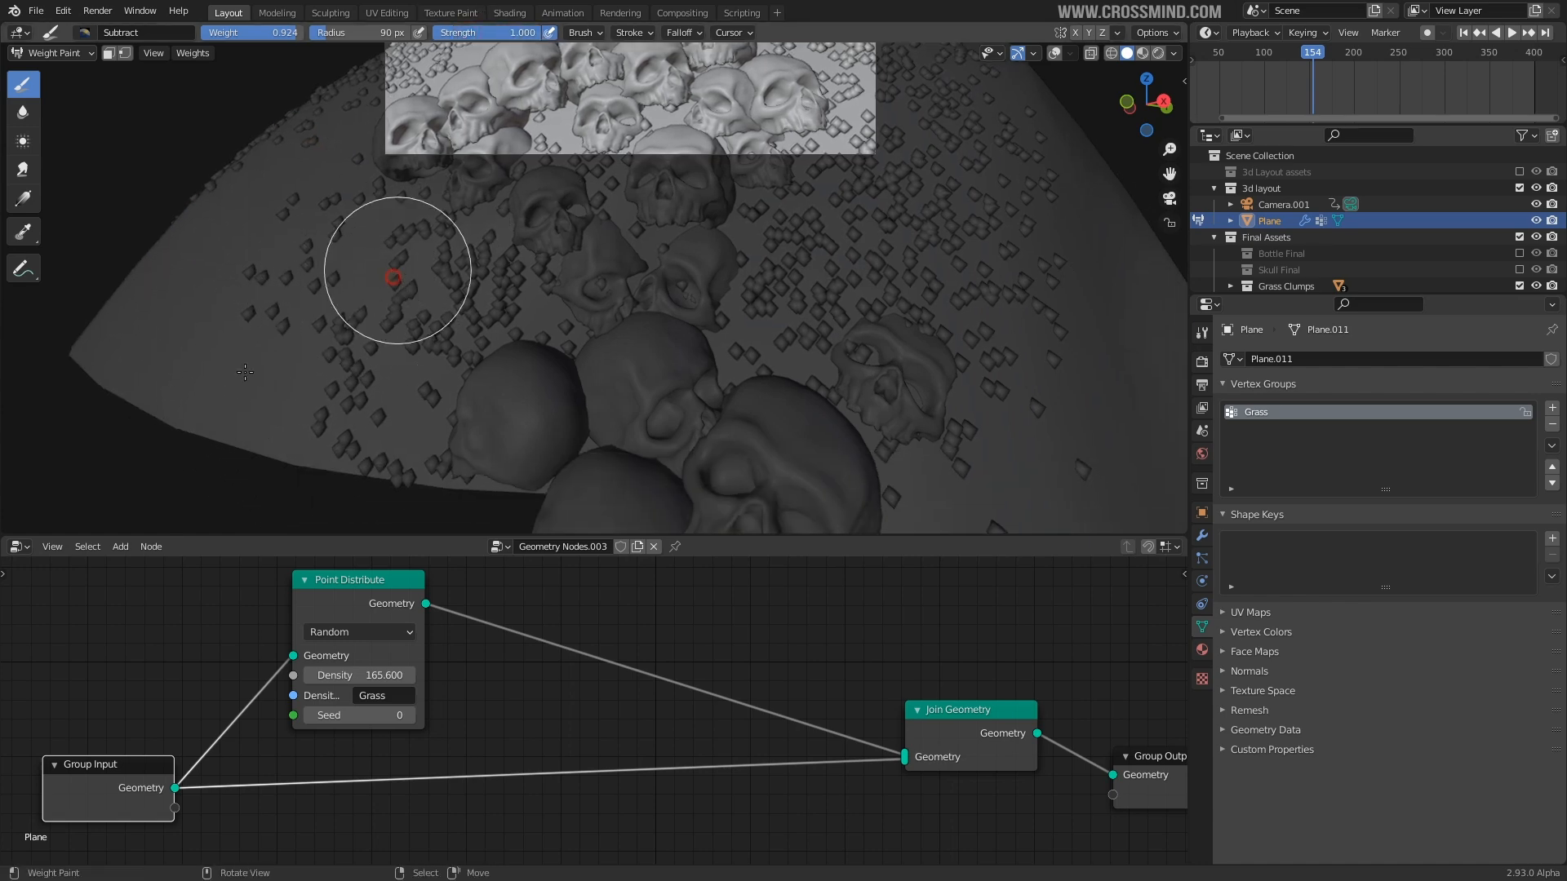
- Go to frame 119 and erase Grass weight from the hill's right slope outside the camera frame
left_click_drag(1329, 80, 1282, 82)
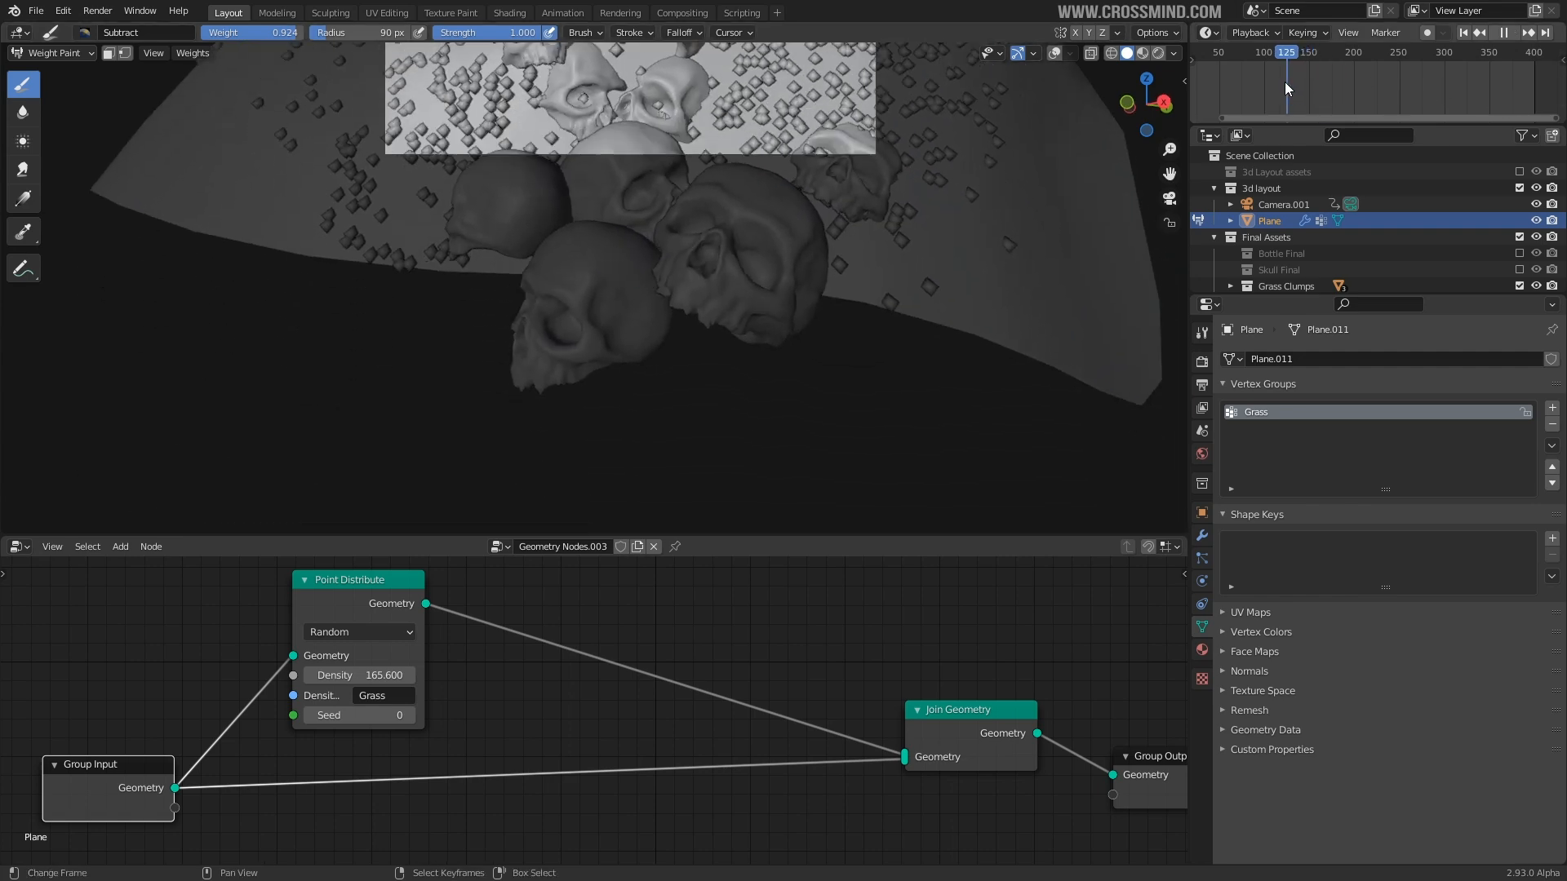
middle_click_drag(977, 238, 895, 351, "shift")
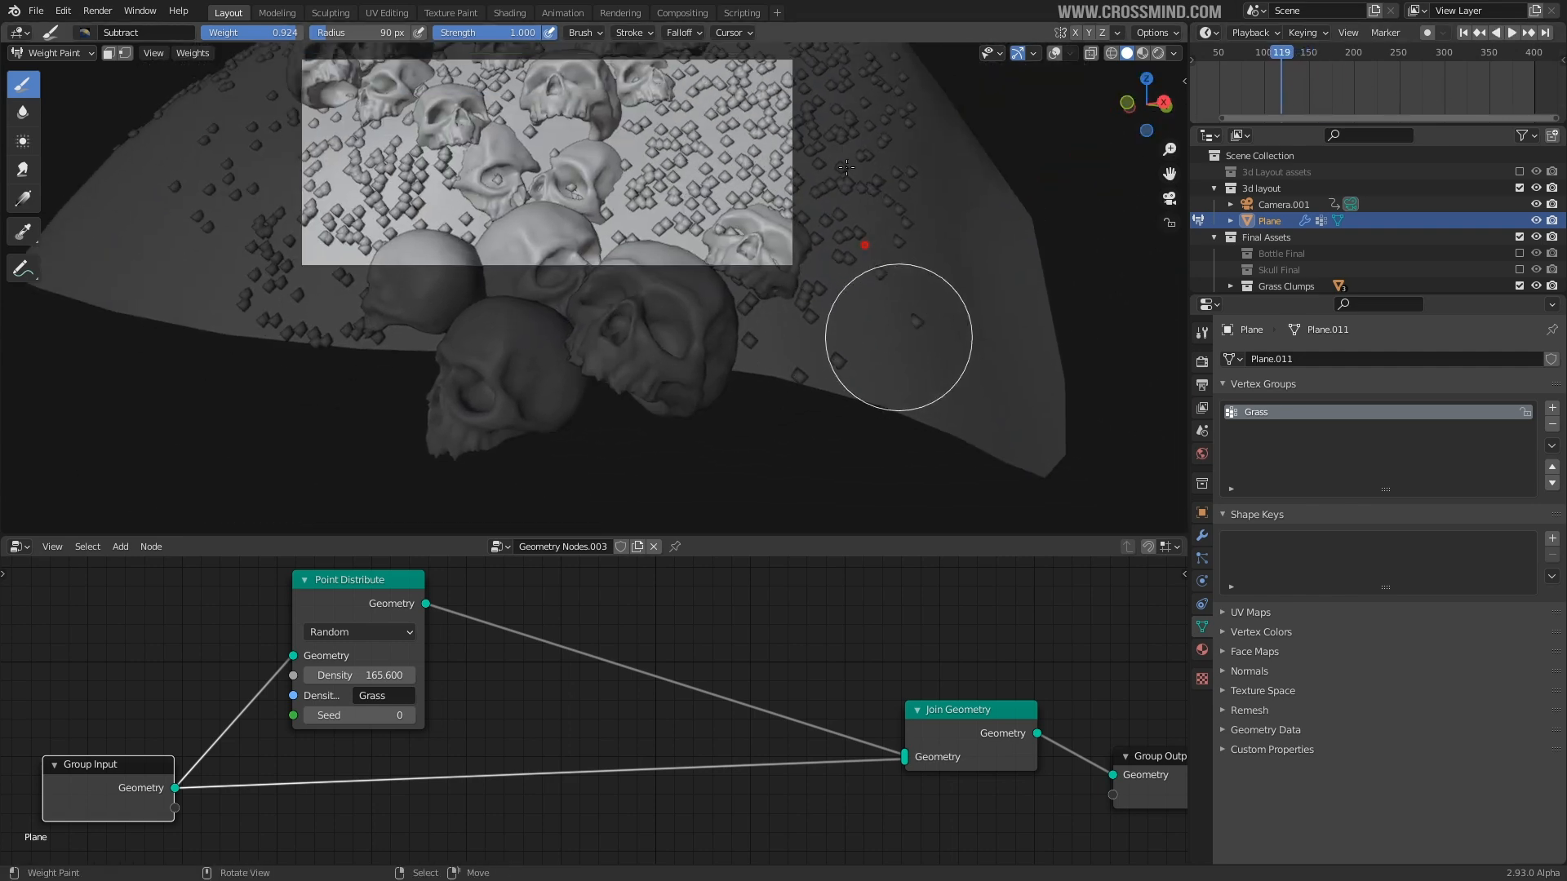
middle_click_drag(886, 210, 885, 369, "shift")
mouse_move(886, 369)
left_mouse_down()
mouse_move(881, 196)
mouse_move(927, 189)
left_mouse_up()
- Examine the distribution of scattered points around the skulls and across the whole hill
scroll(874, 212, "up", 1)
middle_click_drag(559, 293, 649, 296, "shift")
middle_click_drag(204, 218, 297, 310)
scroll(490, 424, "down", 5)
middle_click_drag(494, 425, 521, 347, "shift")
mouse_move(403, 320)
middle_mouse_down()
mouse_move(781, 250)
mouse_move(315, 344)
middle_mouse_up()
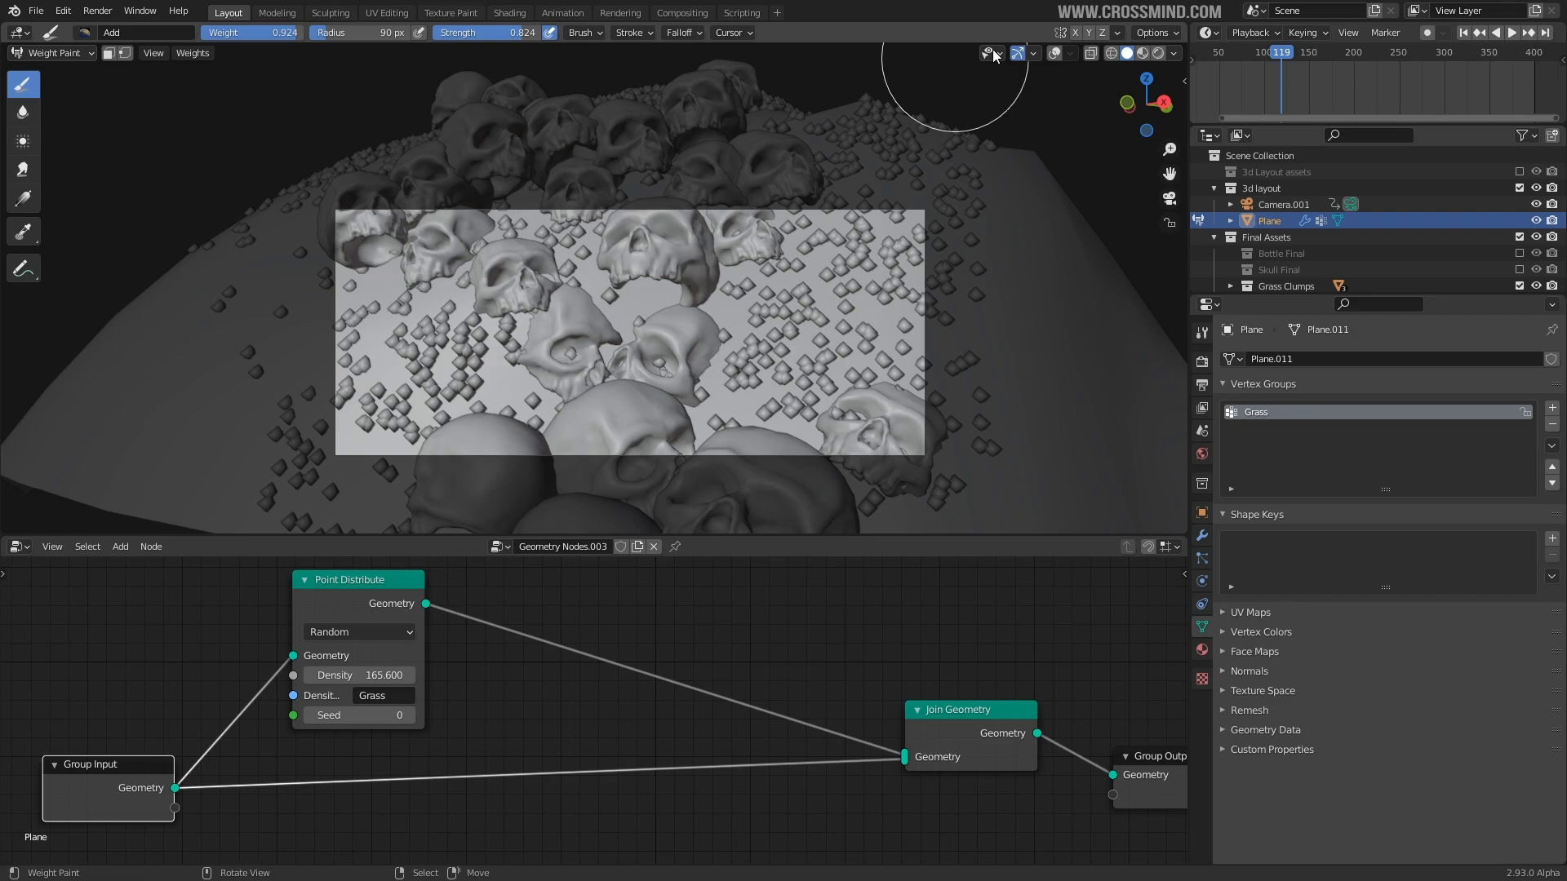
left_click(1053, 53)
middle_click_drag(824, 277, 563, 392)
mouse_move(699, 110)
middle_mouse_down()
mouse_move(689, 335)
mouse_move(482, 310)
middle_mouse_up()
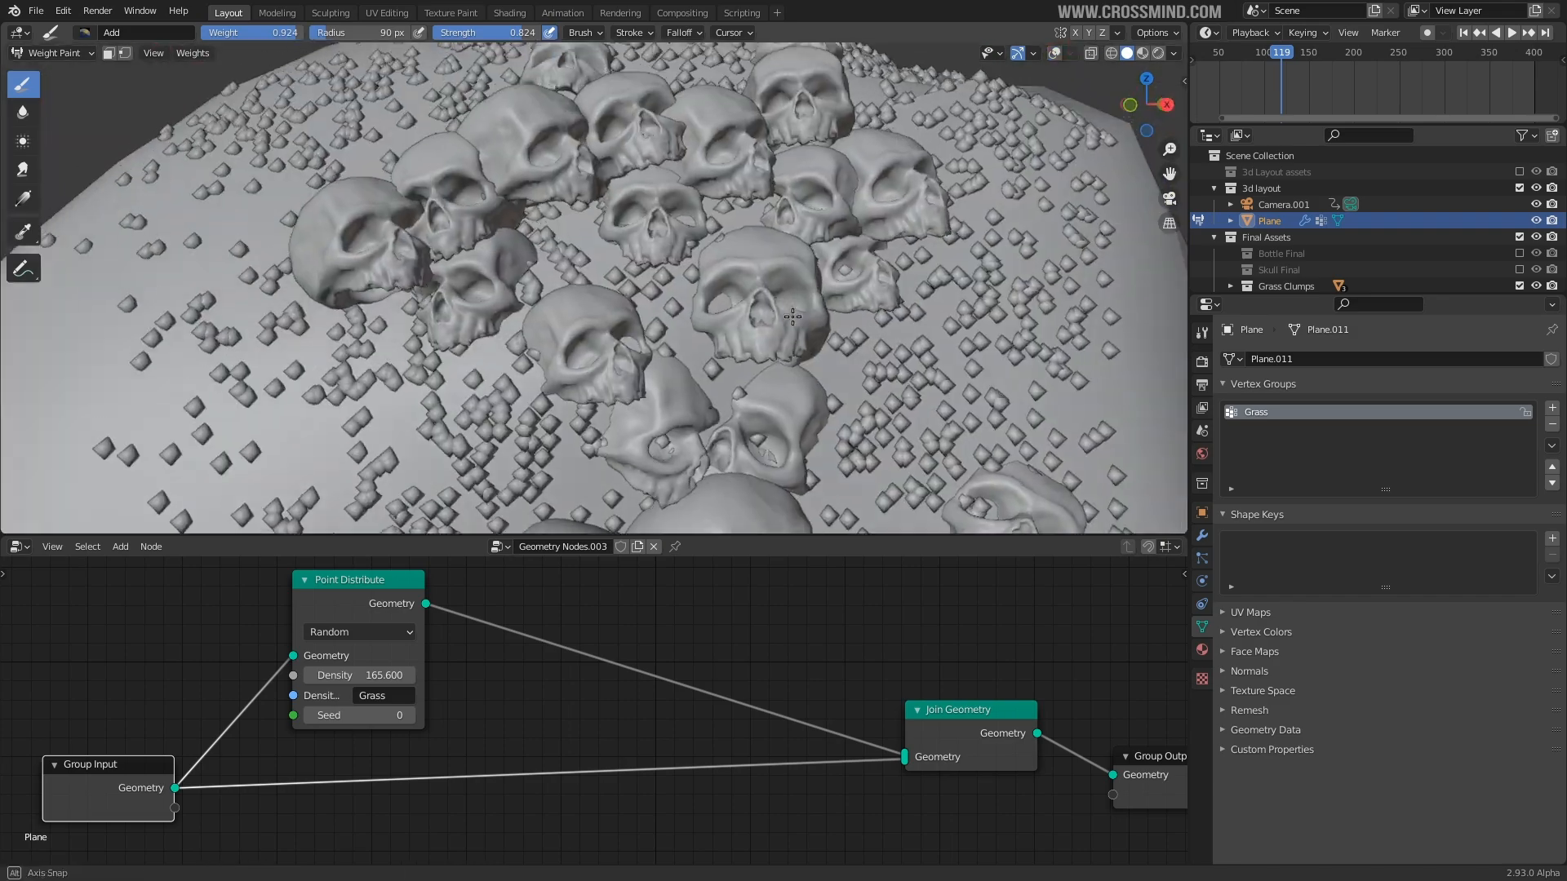
scroll(779, 318, "down", 4)
middle_click_drag(775, 319, 740, 310, "shift")
scroll(740, 309, "down", 2)
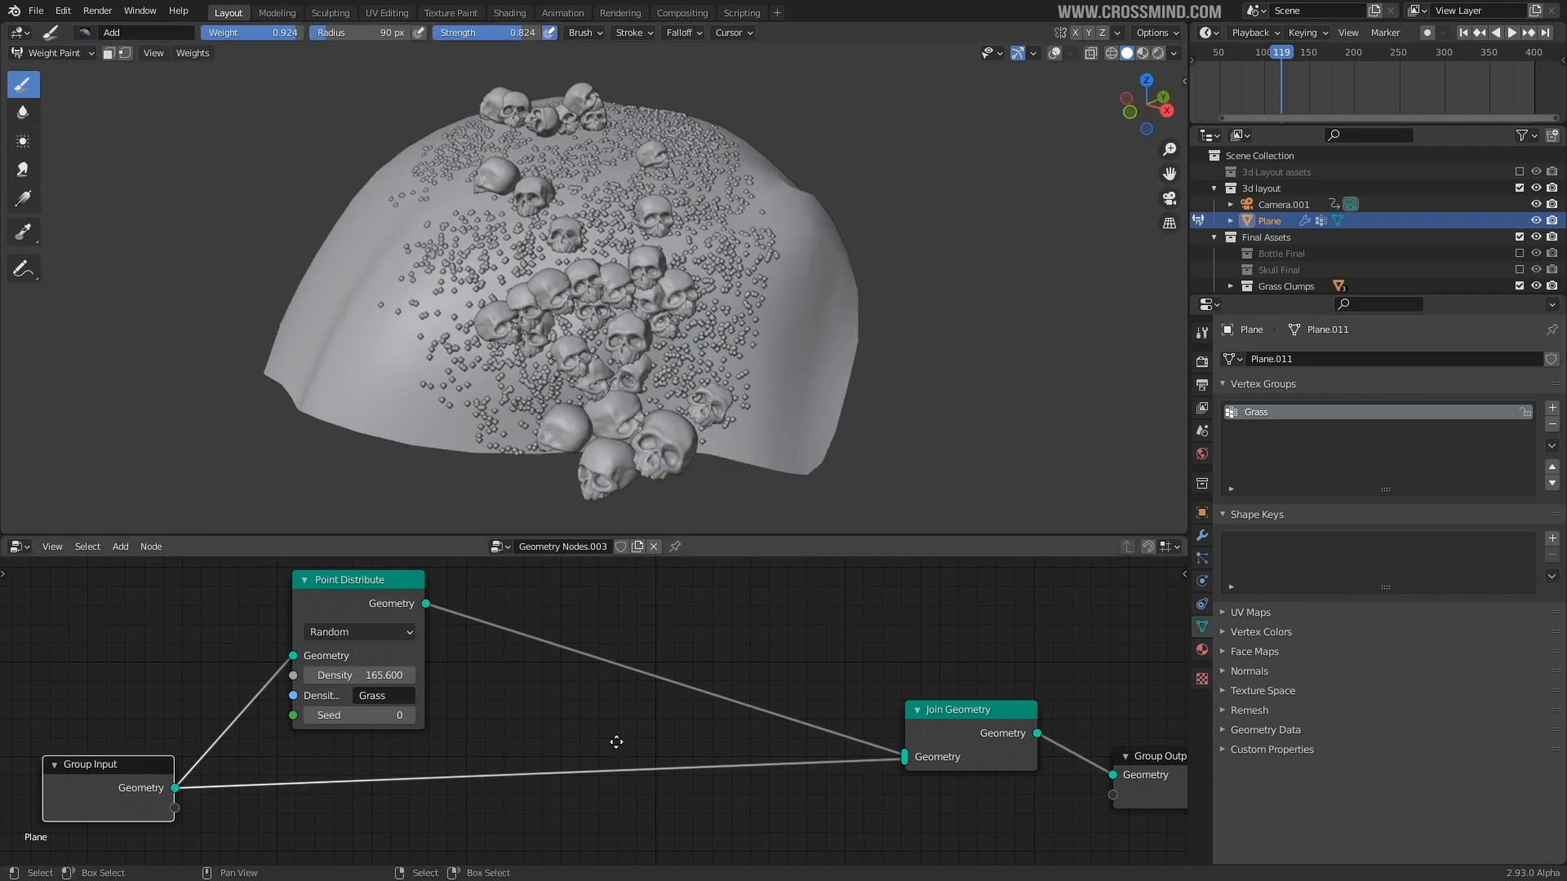
- Return the plane to Object Mode and move the Join Geometry node closer to Group Output
middle_click_drag(1073, 770, 995, 751)
key("ctrl+Tab")
left_click(553, 274)
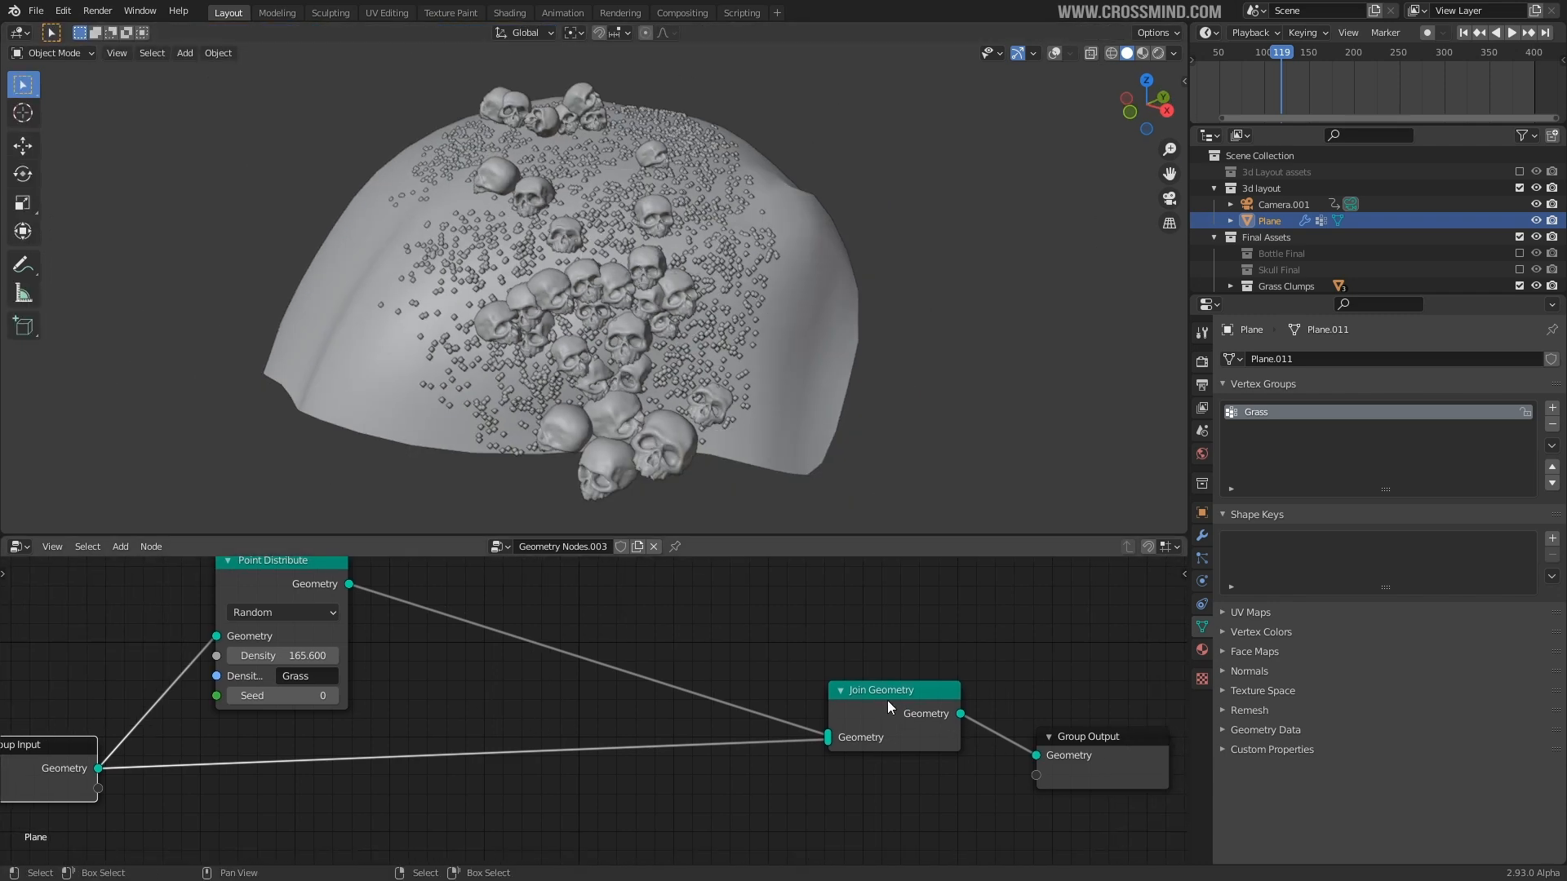
left_click_drag(904, 708, 967, 727)
scroll(601, 657, "down", 2)
middle_click_drag(601, 659, 641, 666)
scroll(808, 367, "down", 3)
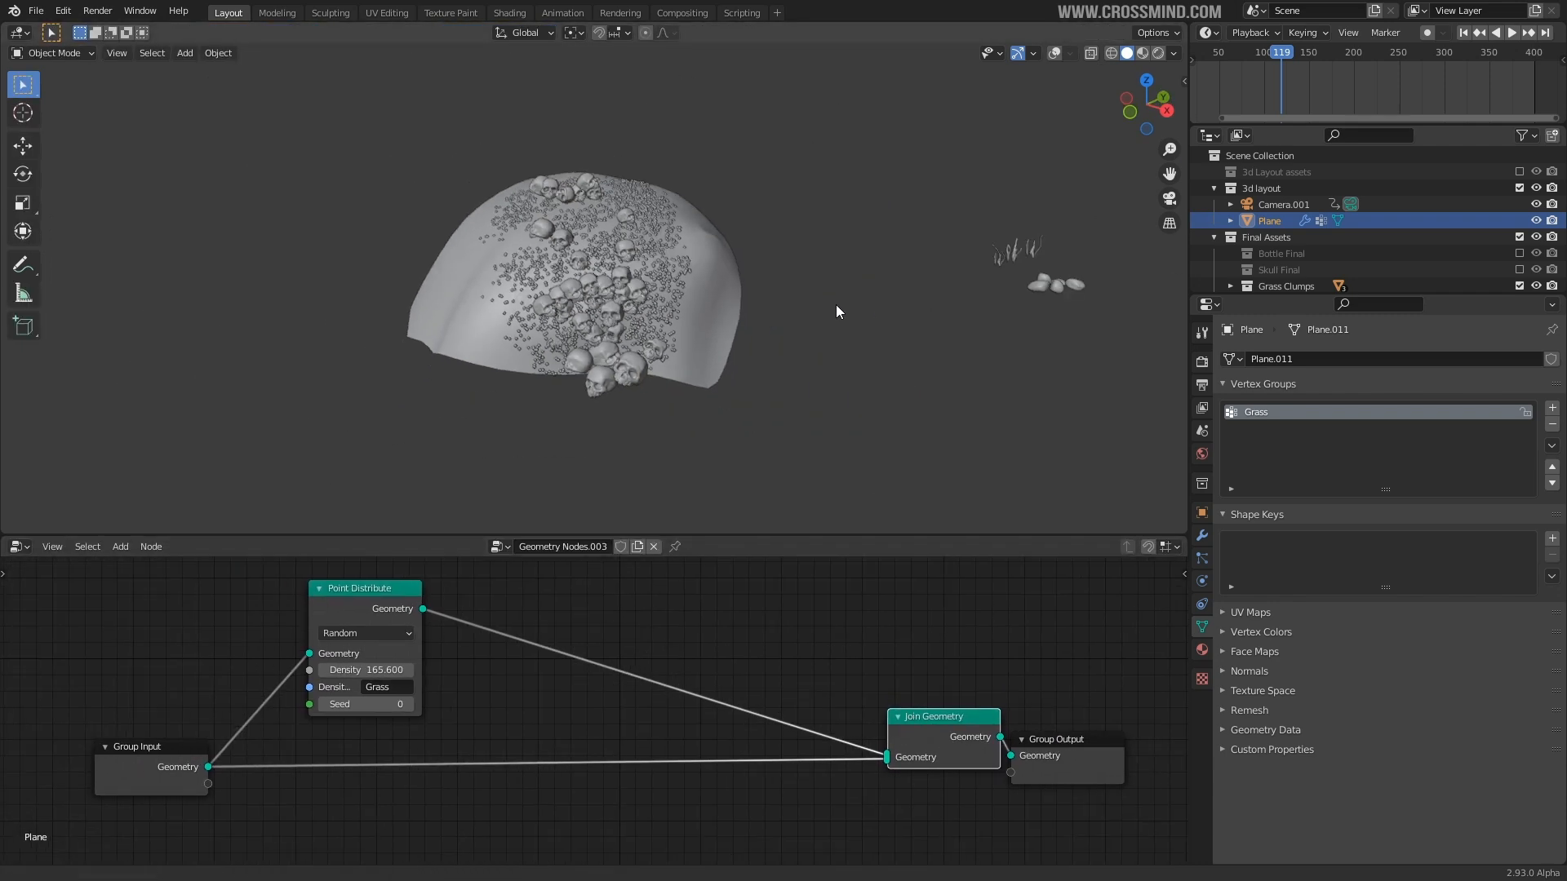
- Add a Point Instance node on the link between Point Distribute and Join Geometry
middle_click_drag(845, 310, 780, 311, "shift")
scroll(466, 691, "up", 1)
key("shift+a")
mouse_move(410, 755)
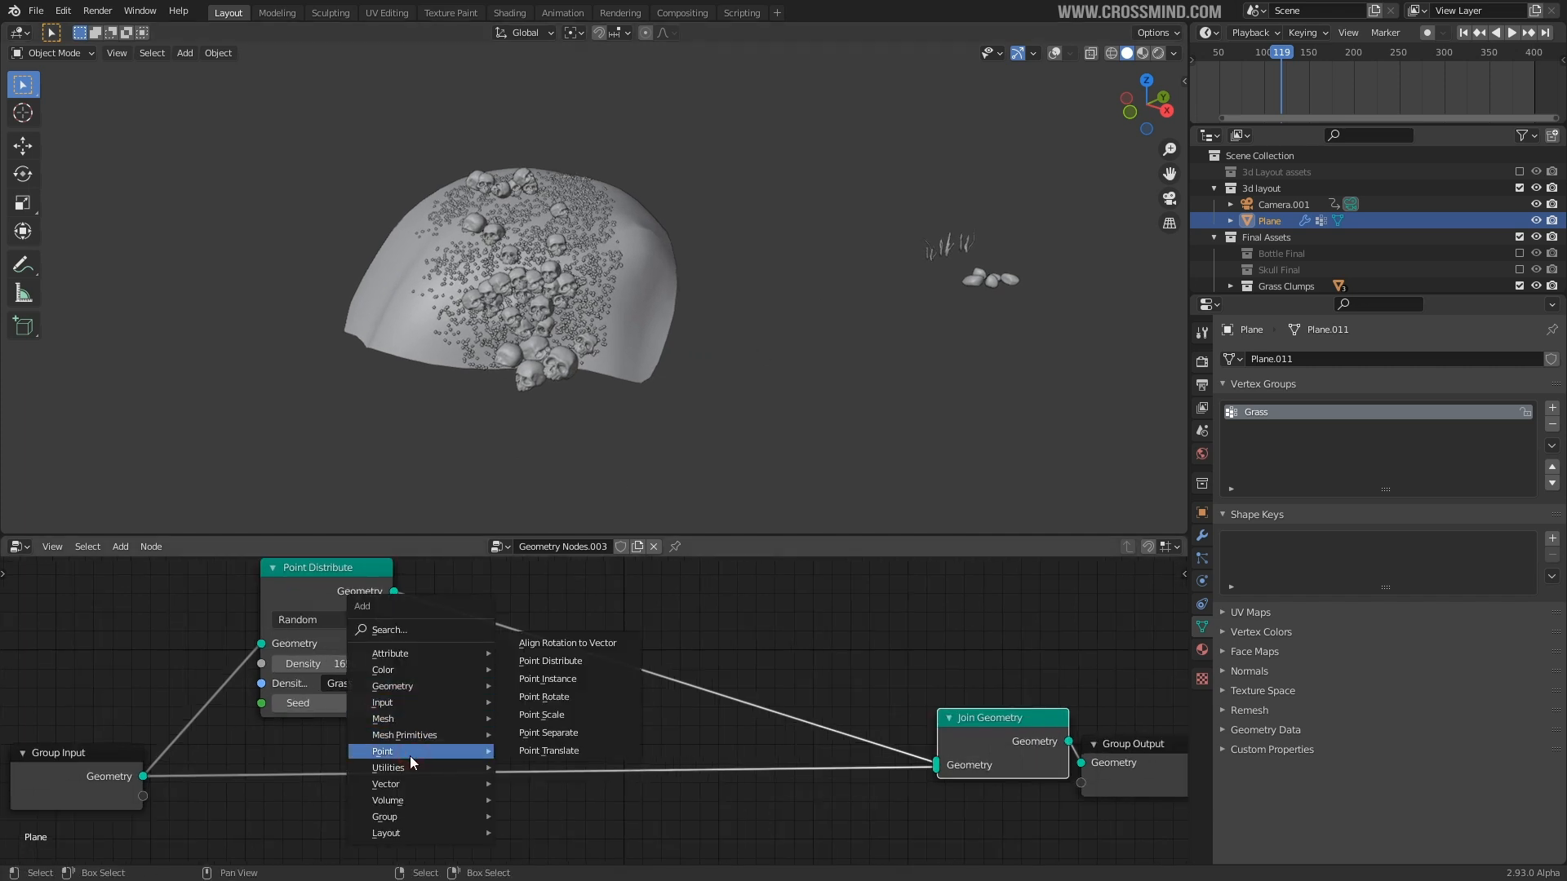
left_click(589, 678)
left_click(510, 586)
middle_click_drag(720, 646, 729, 657)
scroll(729, 657, "up", 2)
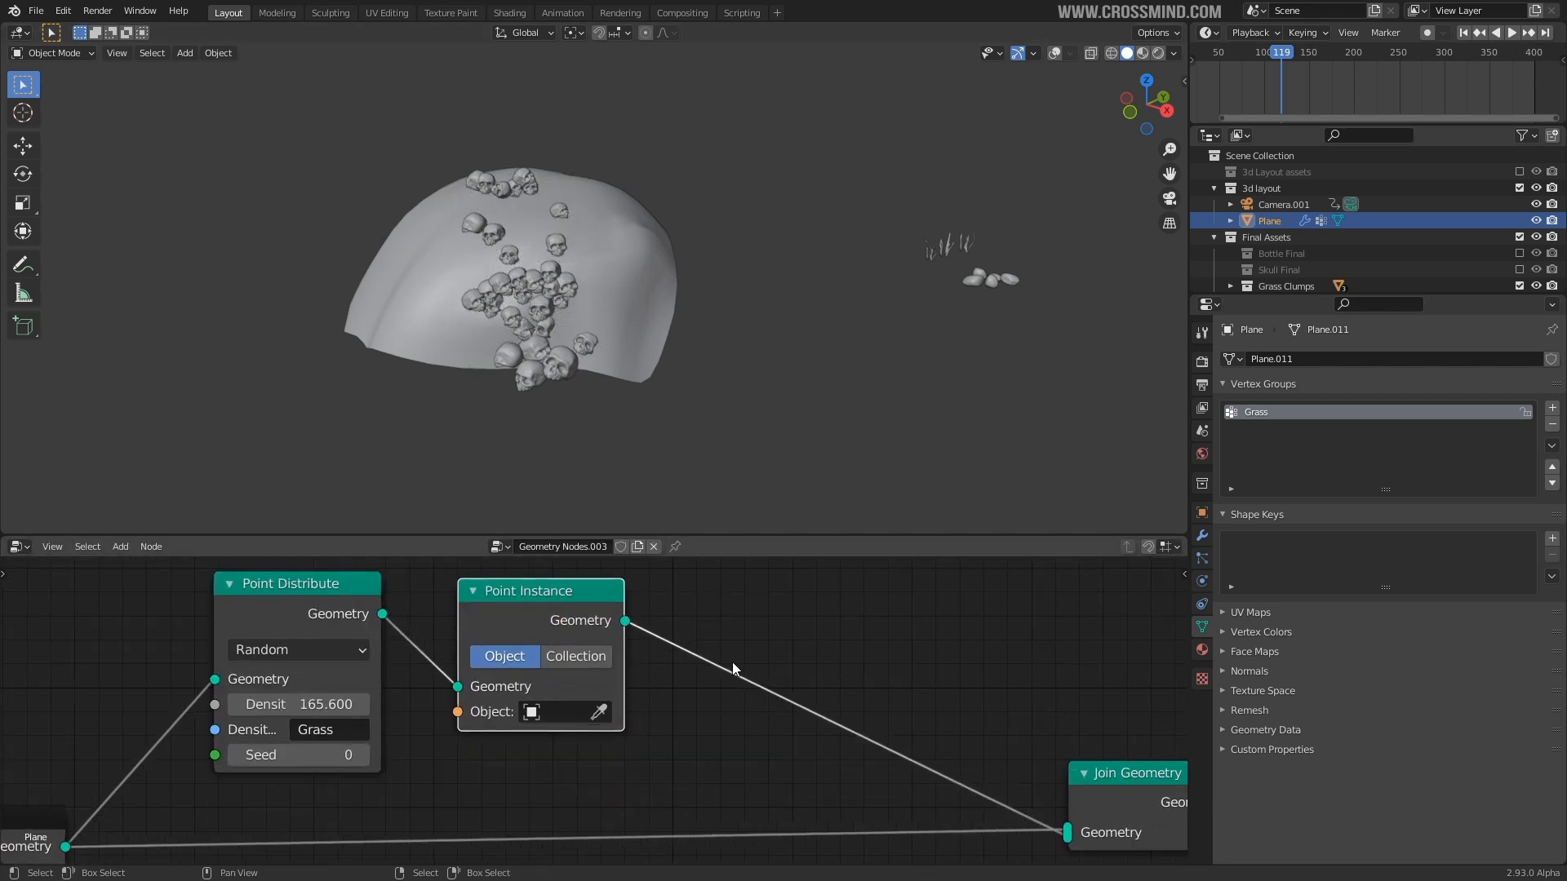
scroll(728, 667, "up", 1)
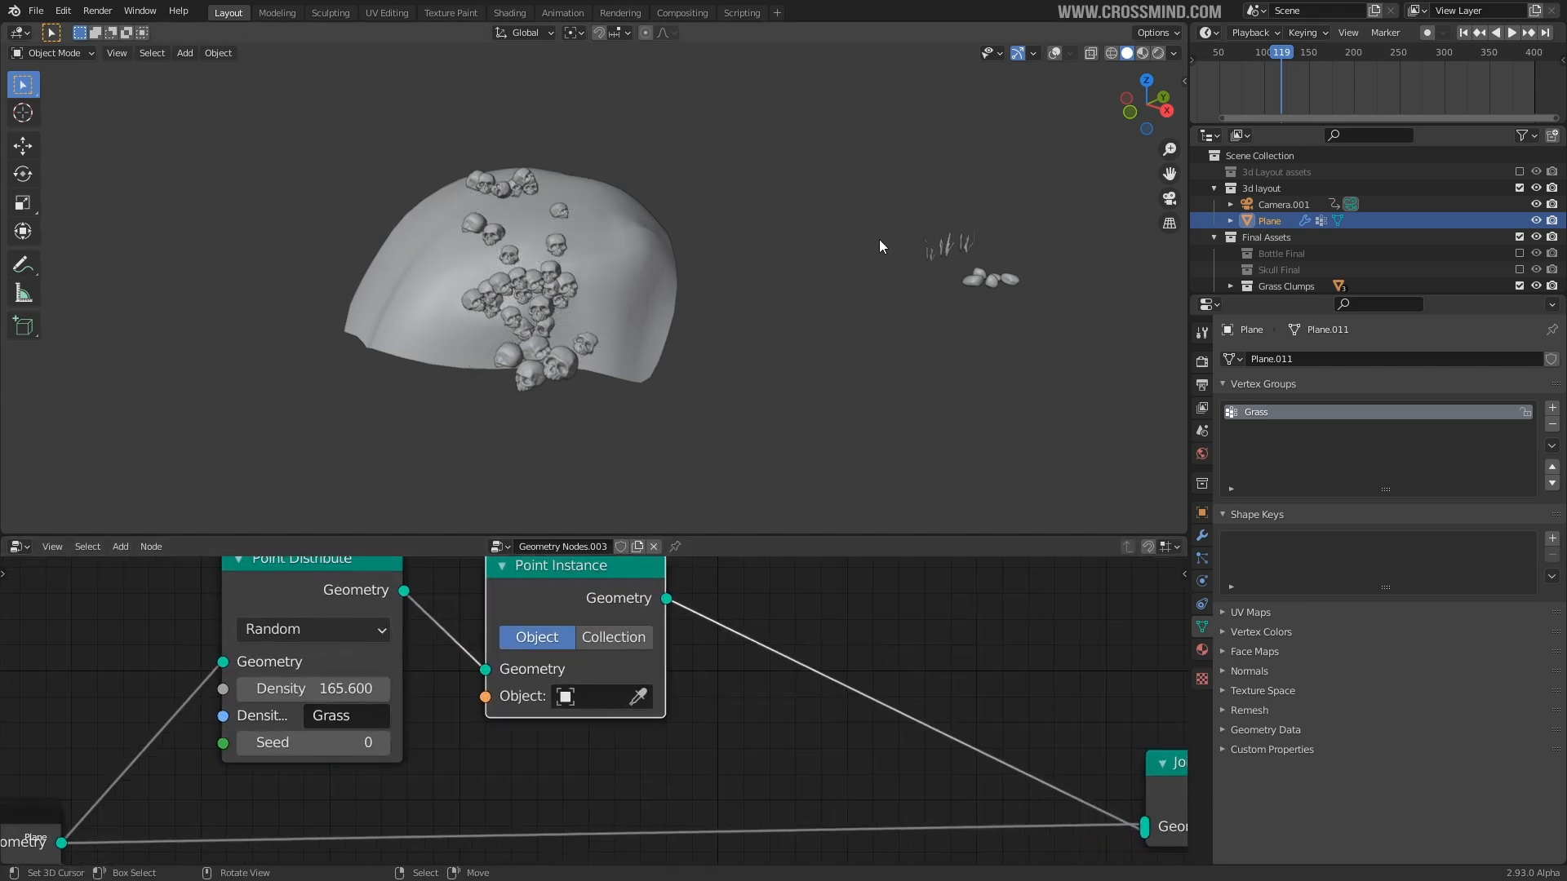
scroll(455, 671, "down", 2)
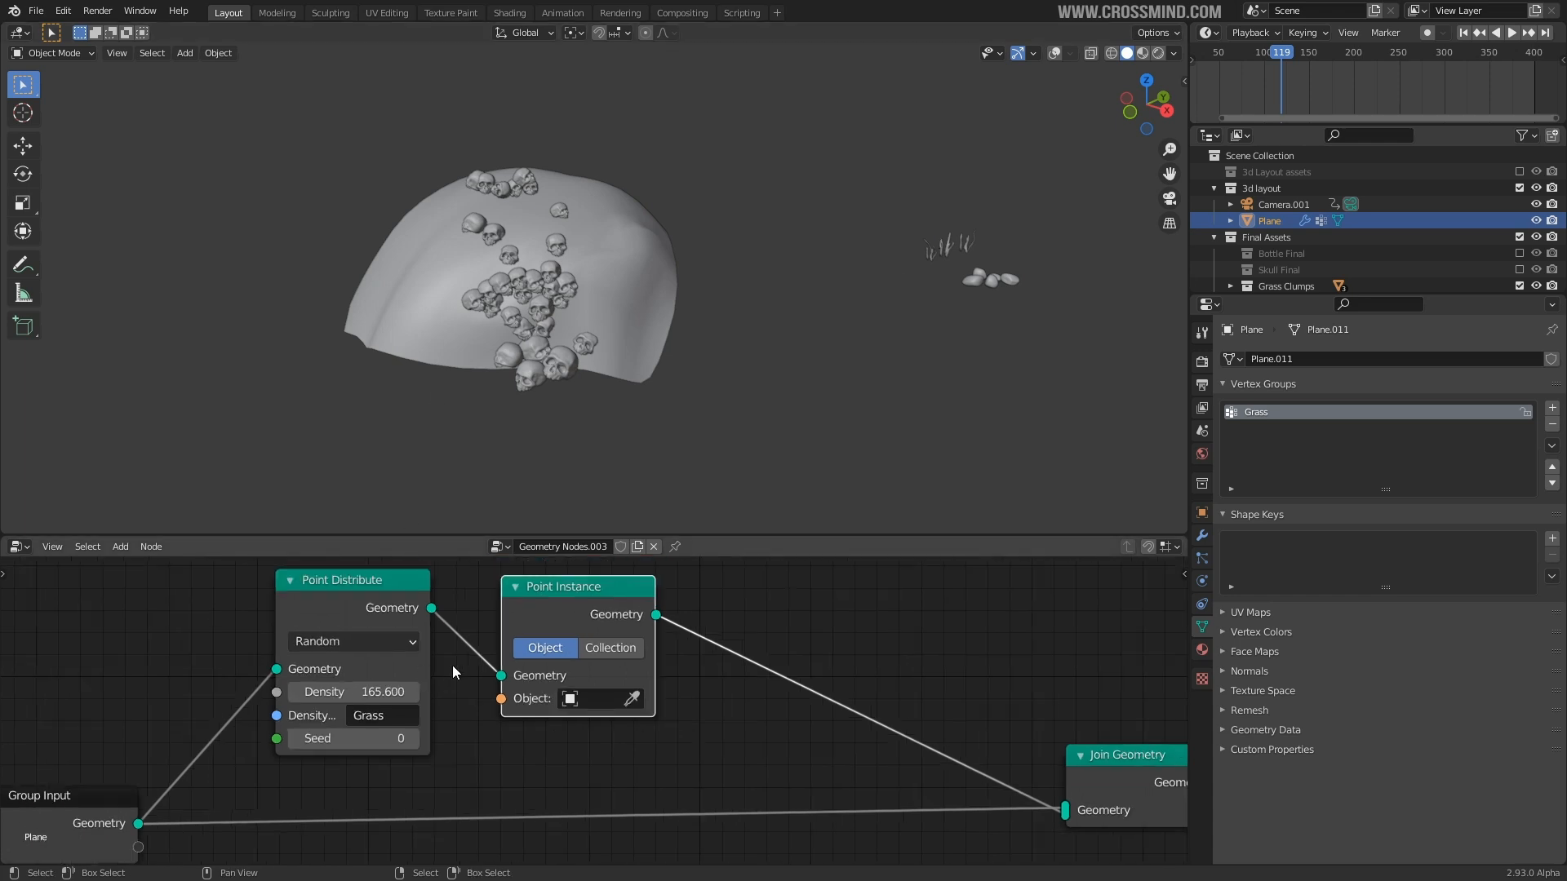
- Switch the Point Instance node to Collection and assign the Grass Clumps collection
left_click(625, 649)
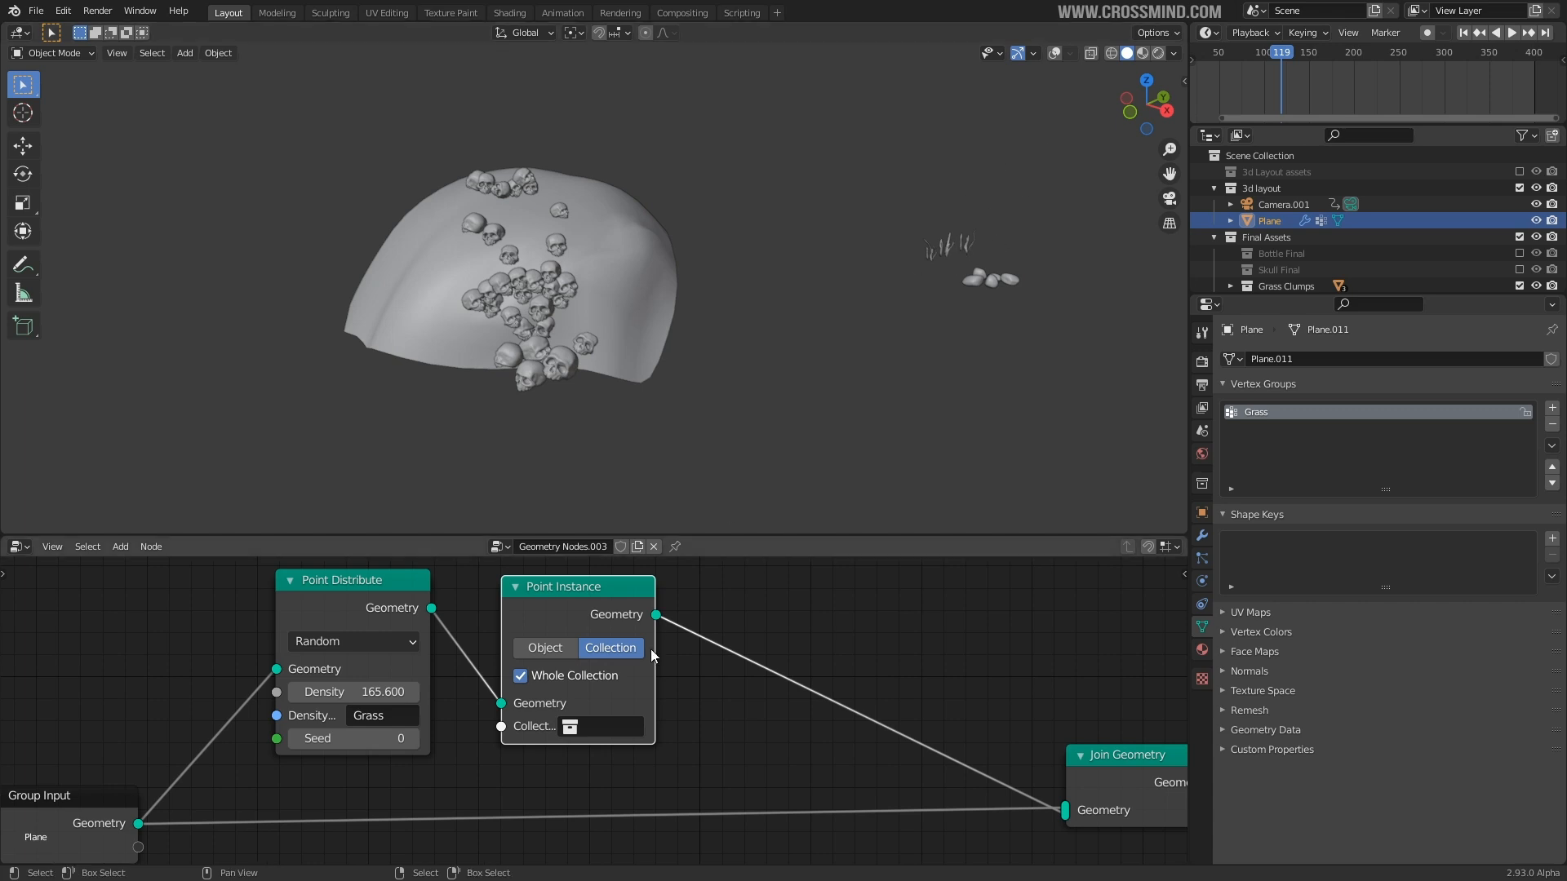
scroll(608, 725, "up", 1)
left_click(620, 720)
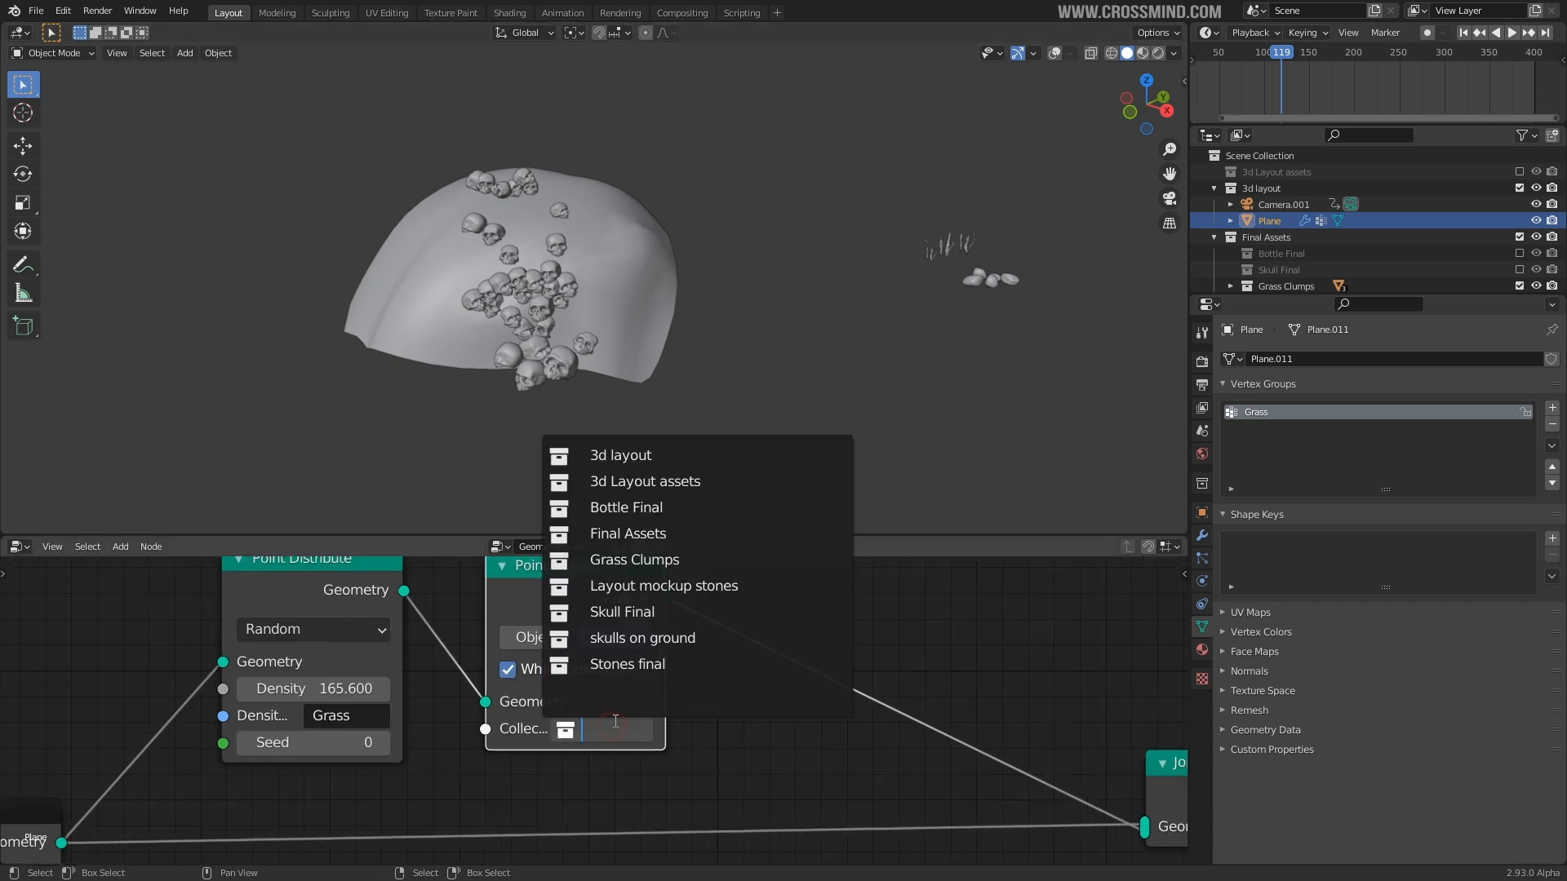
key("Down")
key("Down")
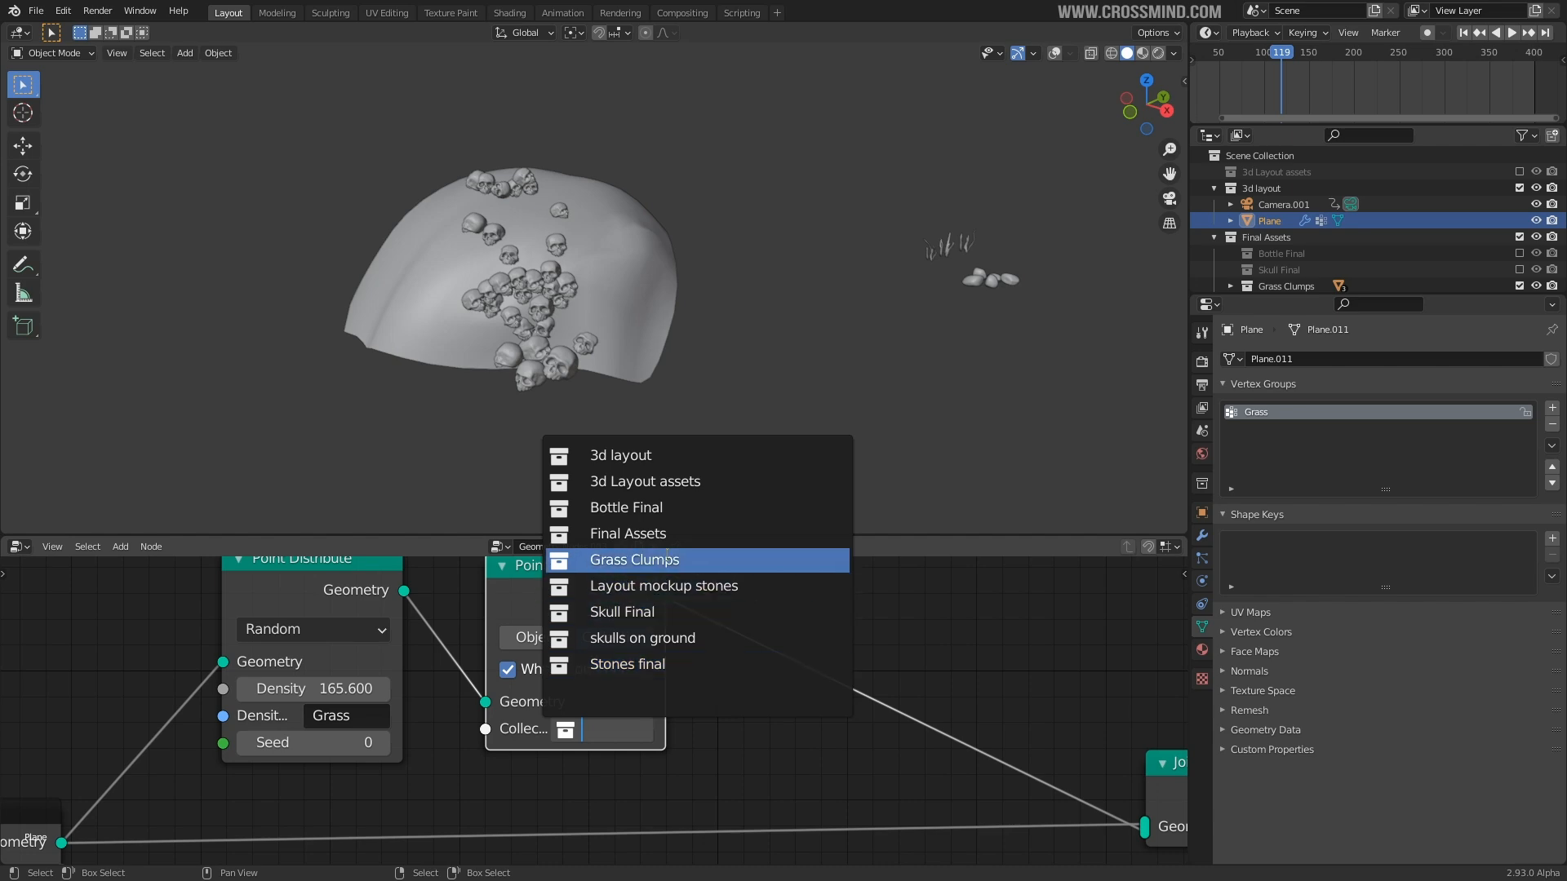
left_click(622, 562)
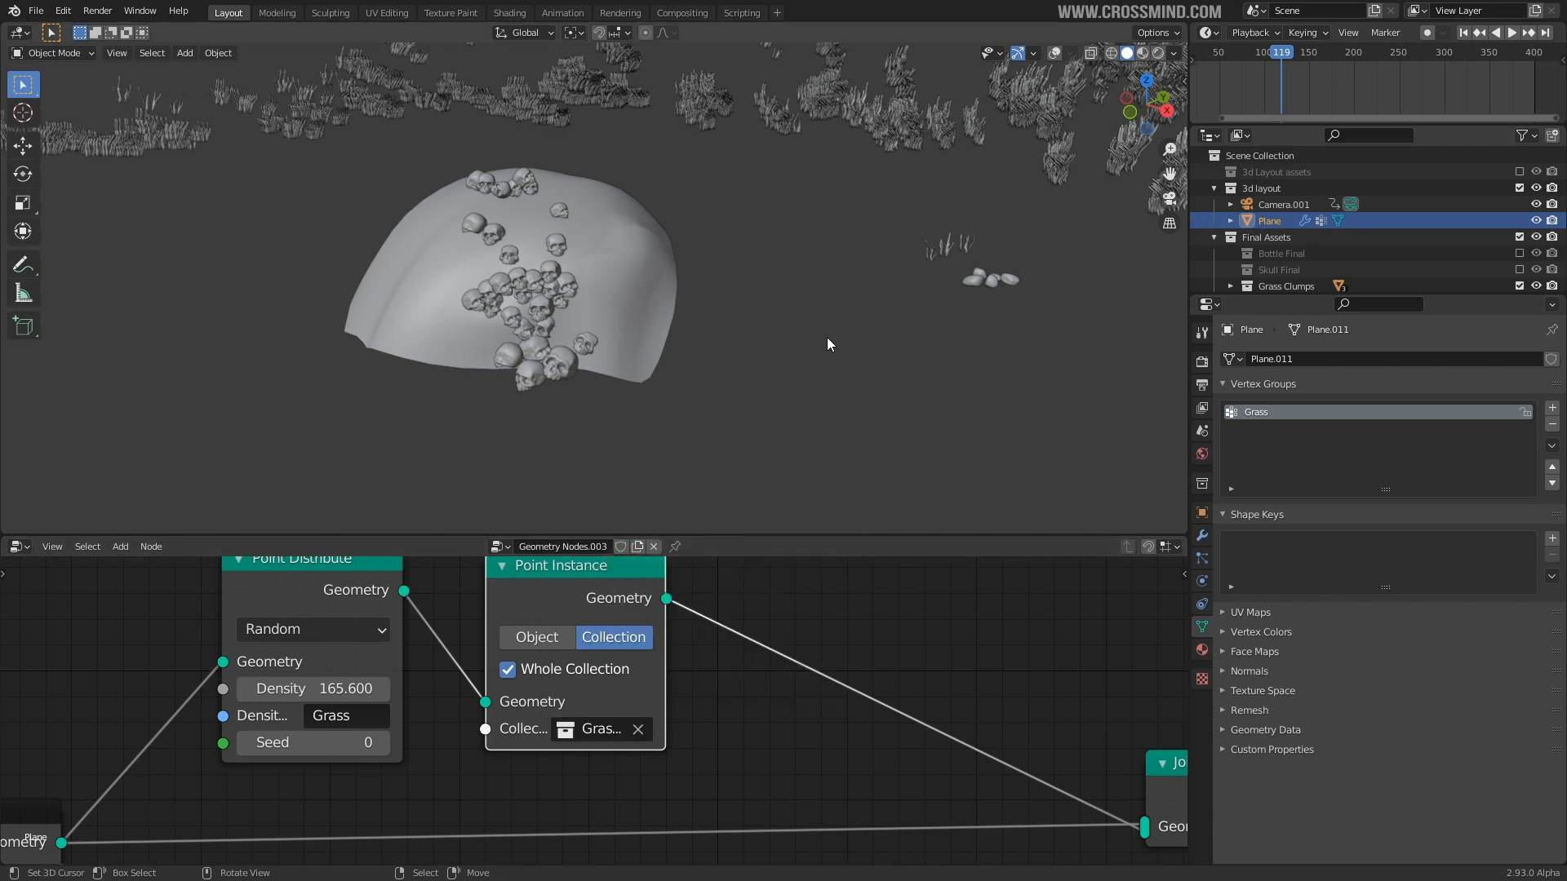
- Instance individual grass clumps by disabling Whole Collection in the Point Instance node
scroll(824, 338, "down", 4)
middle_click_drag(811, 346, 615, 365)
scroll(616, 365, "up", 5)
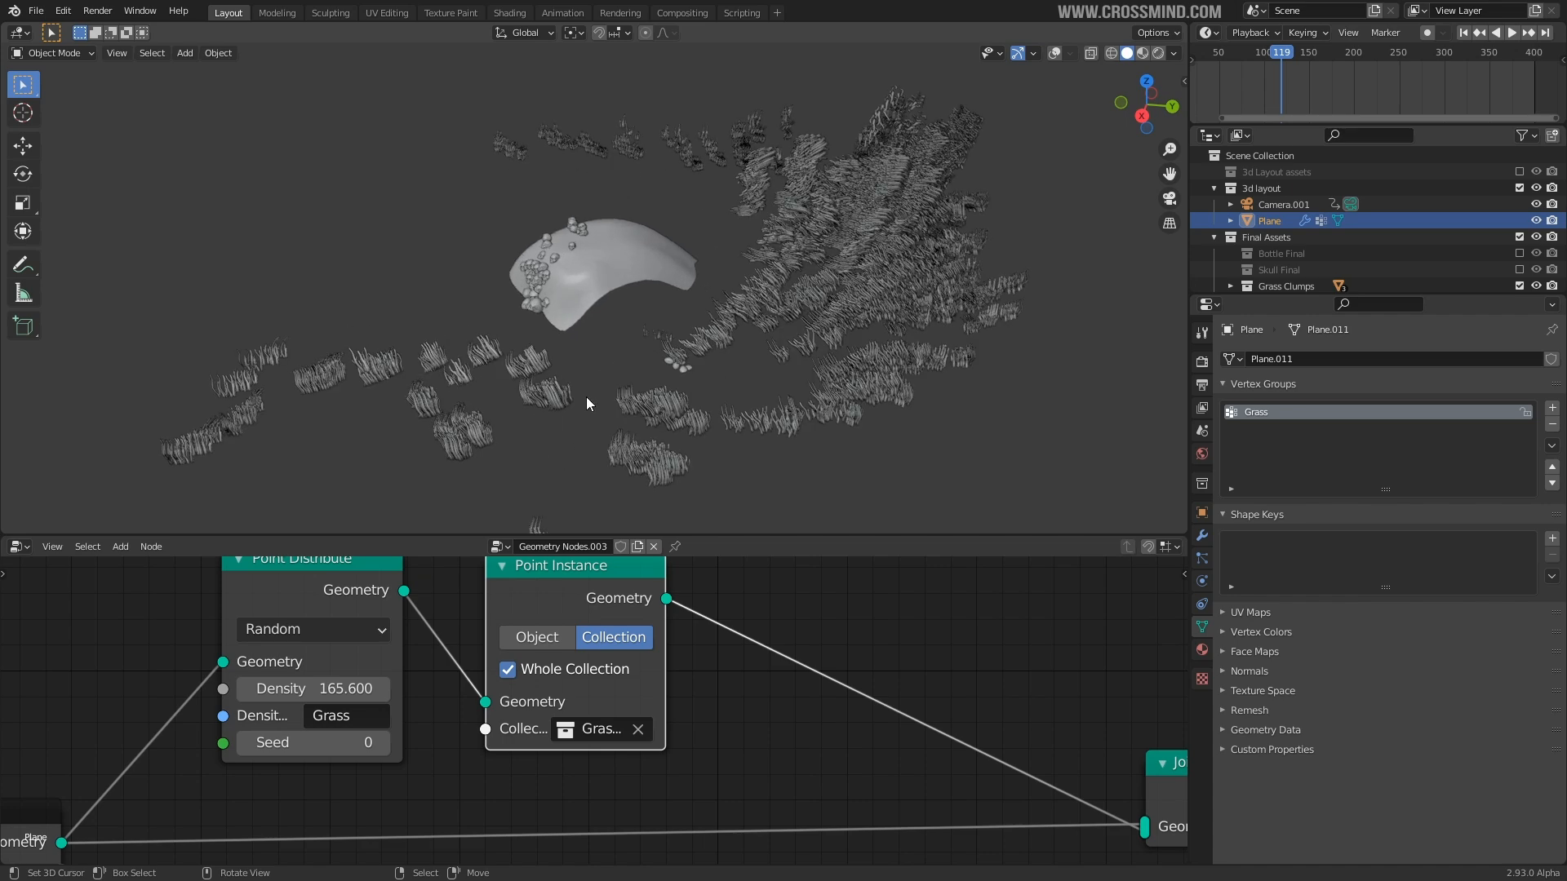
middle_click_drag(646, 302, 703, 346)
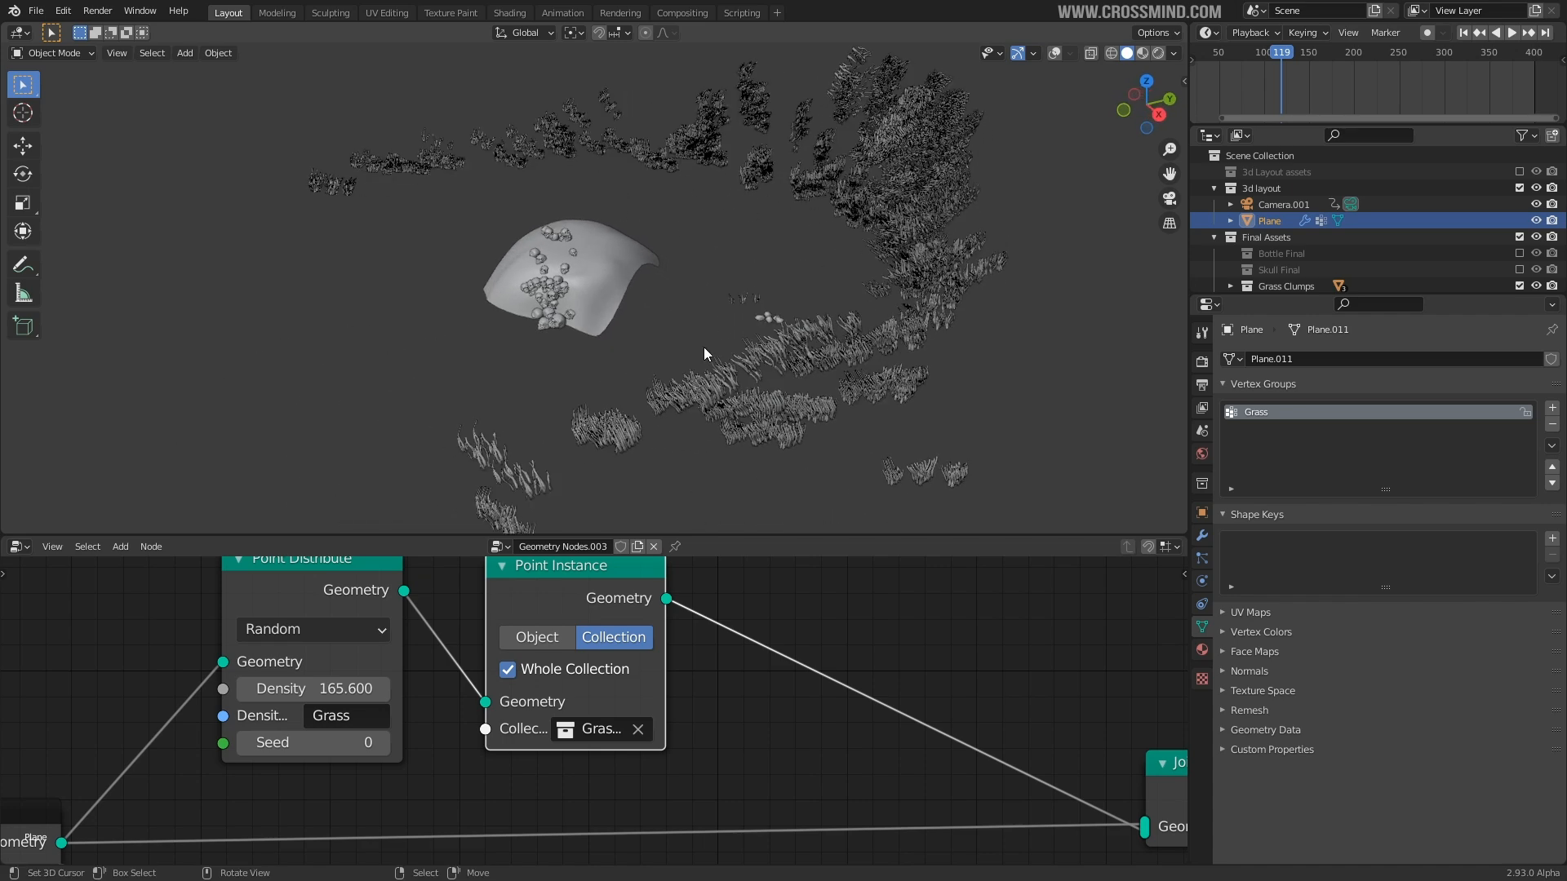
scroll(572, 693, "up", 1)
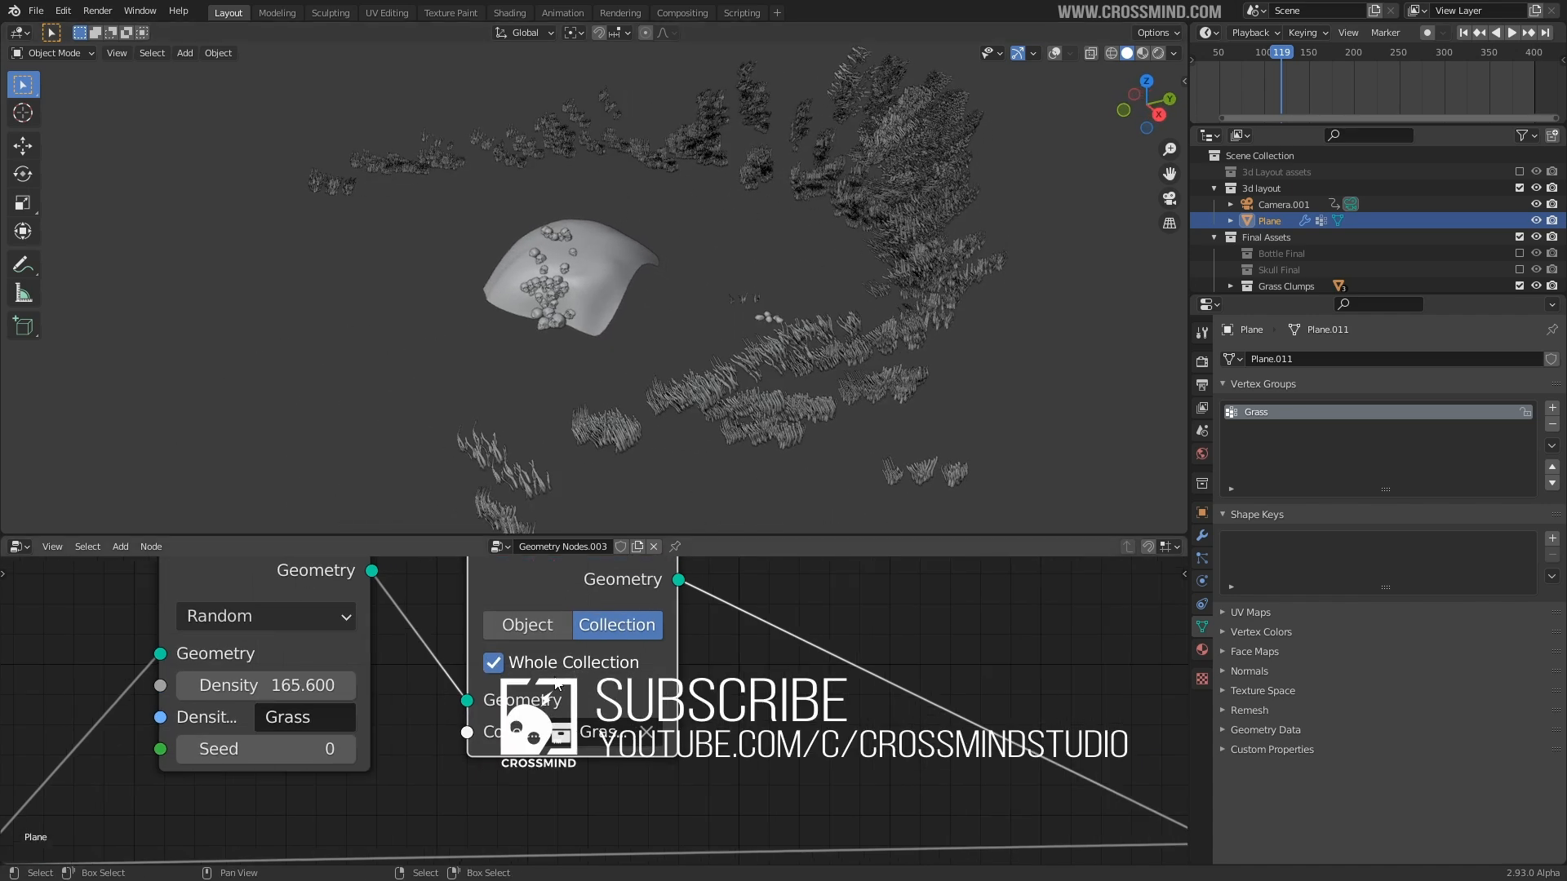
left_click(494, 664)
middle_click_drag(707, 248, 806, 237)
scroll(721, 335, "up", 6)
scroll(966, 198, "up", 1)
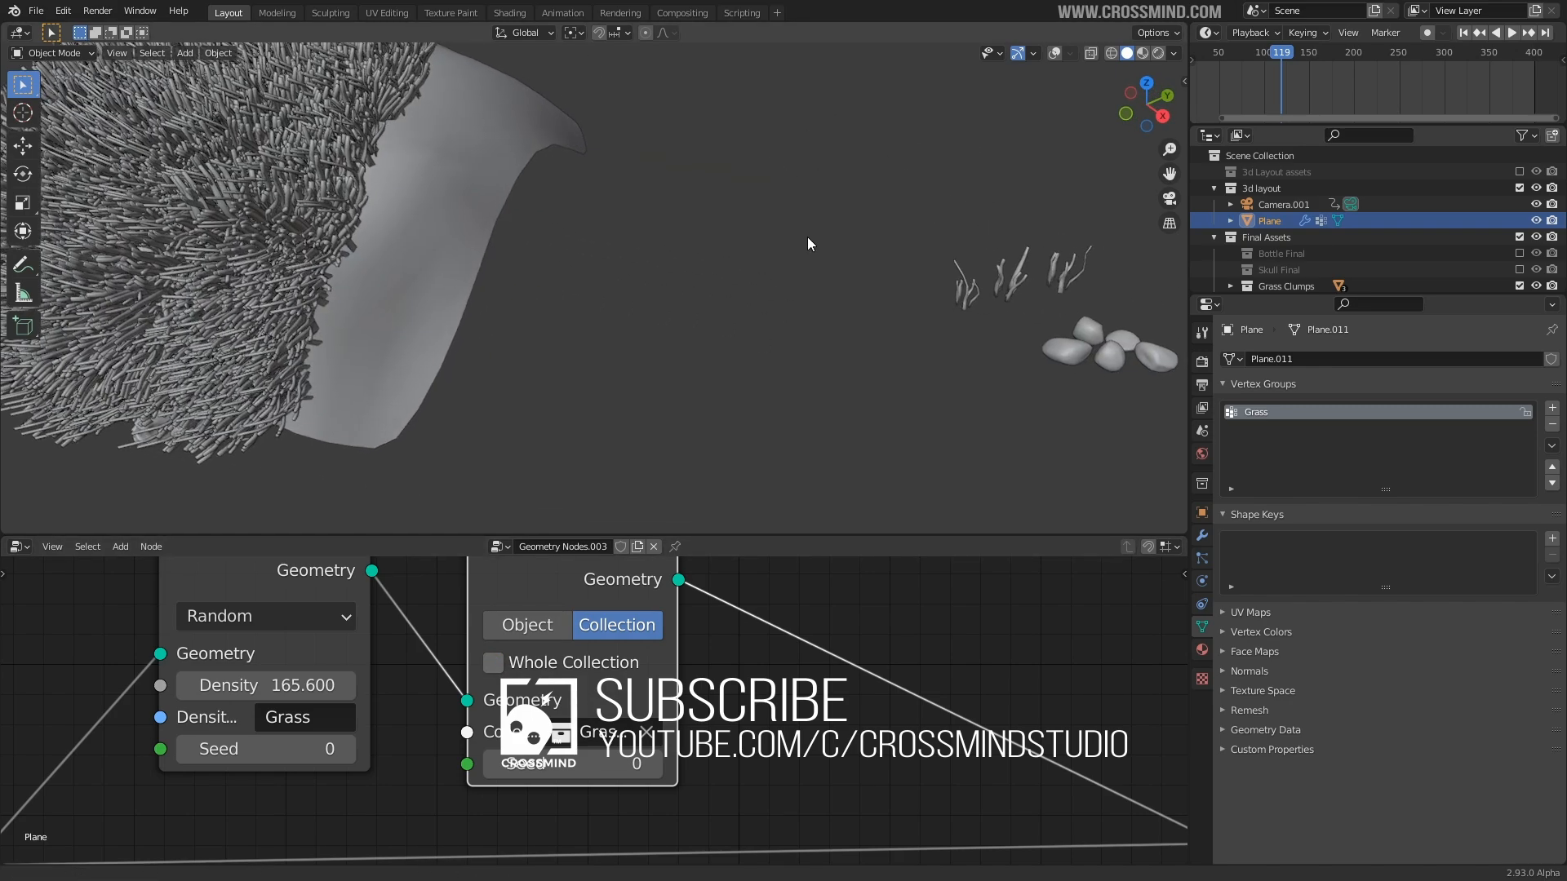
middle_click_drag(457, 196, 854, 315, "shift")
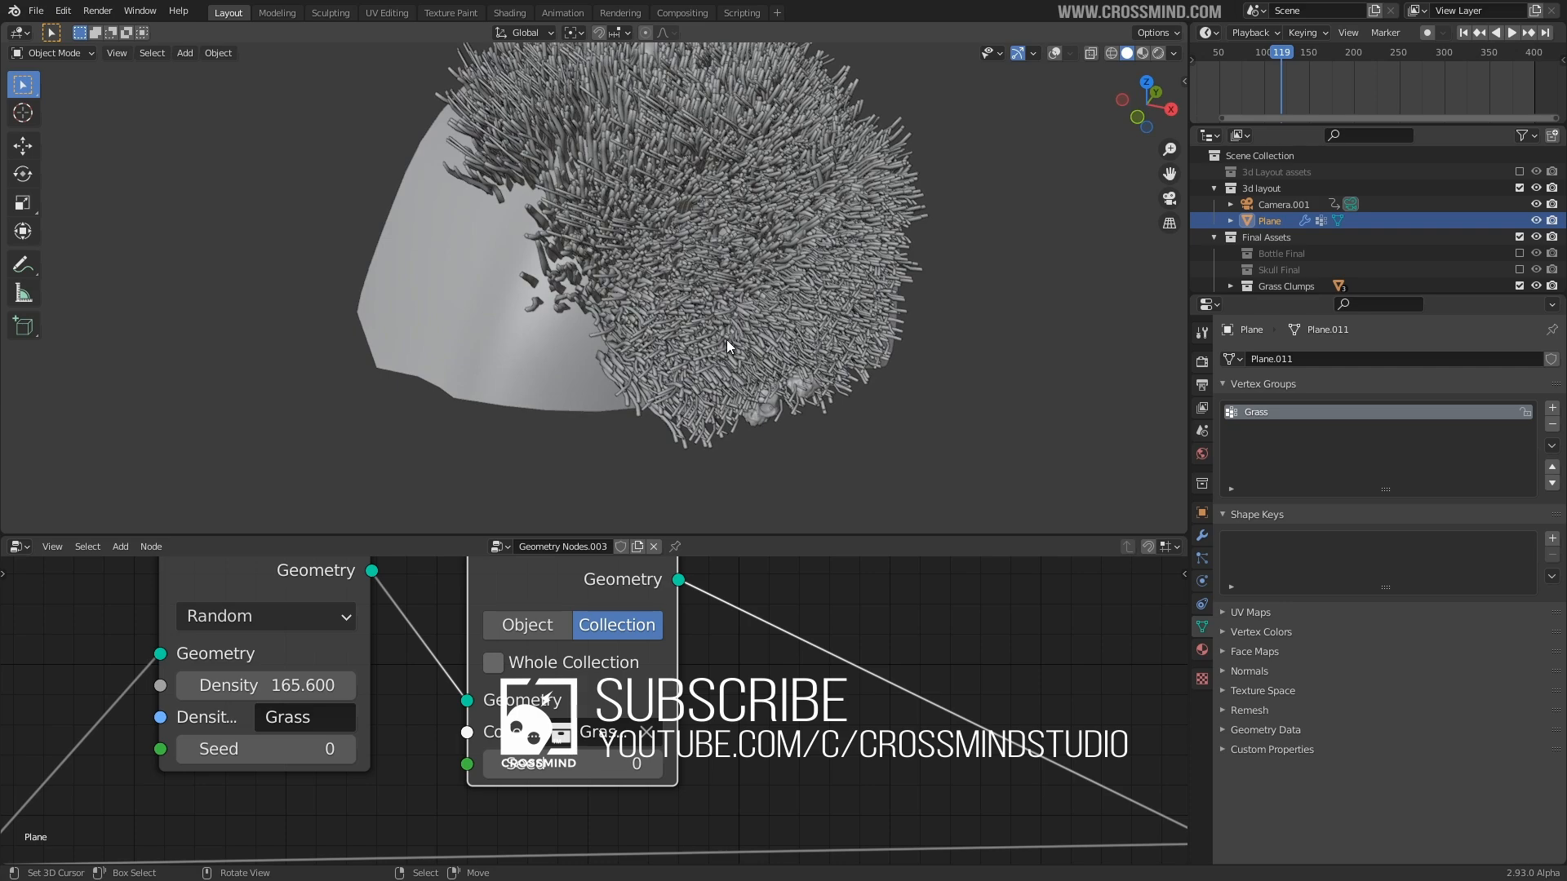
- Move the Point Instance and Point Distribute nodes apart to make room between them
middle_click_drag(754, 457, 849, 663)
scroll(724, 664, "down", 5)
middle_click_drag(734, 674, 720, 695)
scroll(720, 695, "up", 2)
left_click_drag(626, 596, 721, 581)
middle_click_drag(438, 646, 454, 675)
left_click_drag(407, 608, 398, 628)
- Add a Point Scale node on the link between Point Distribute and Point Instance
key("shift+a")
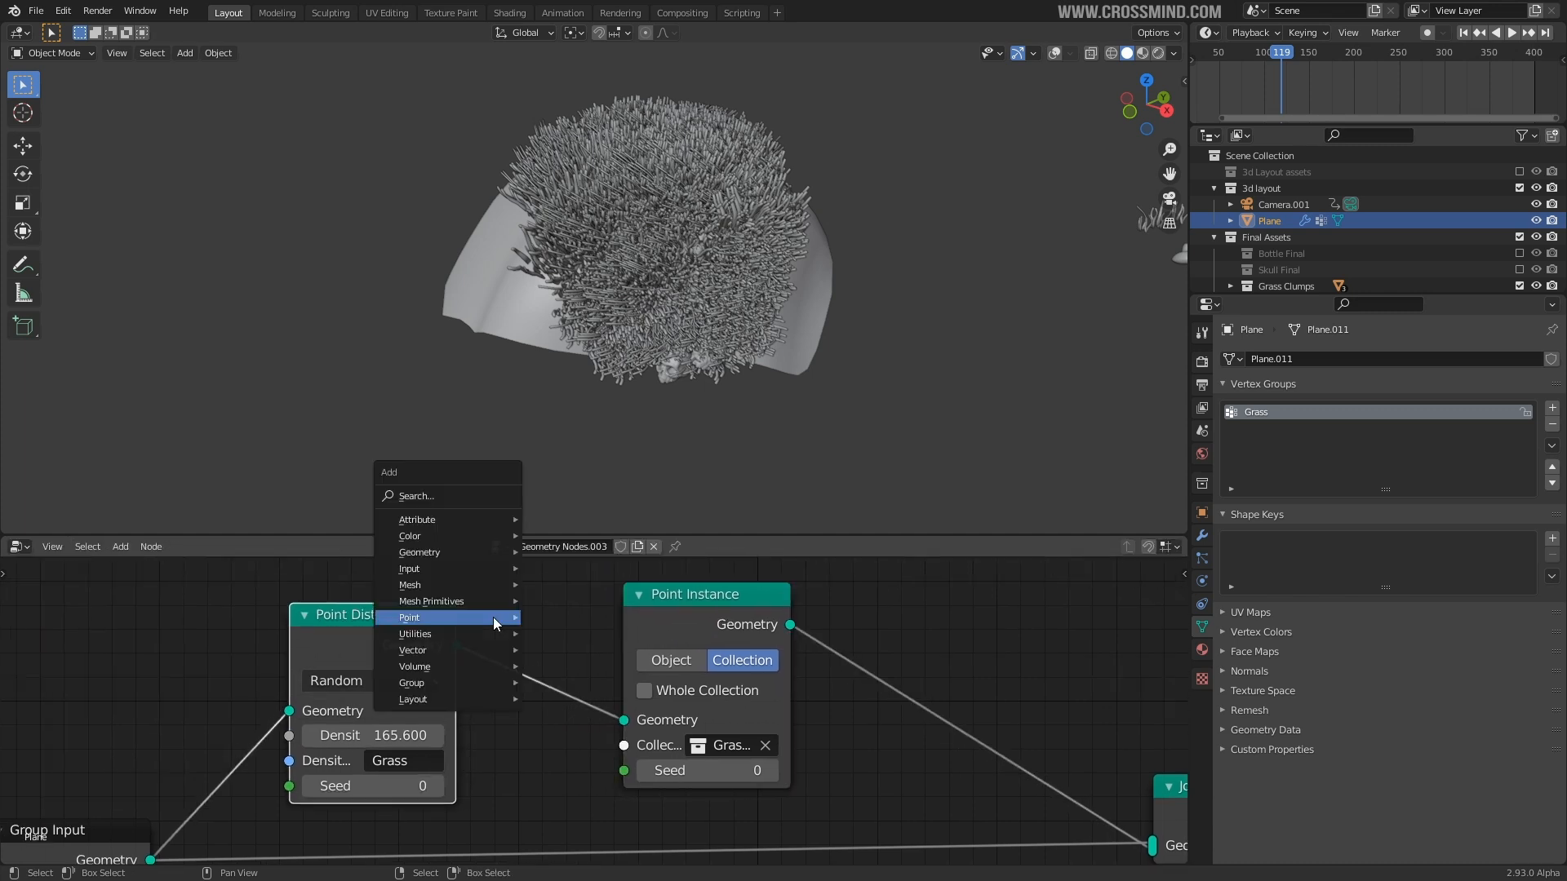
mouse_move(428, 617)
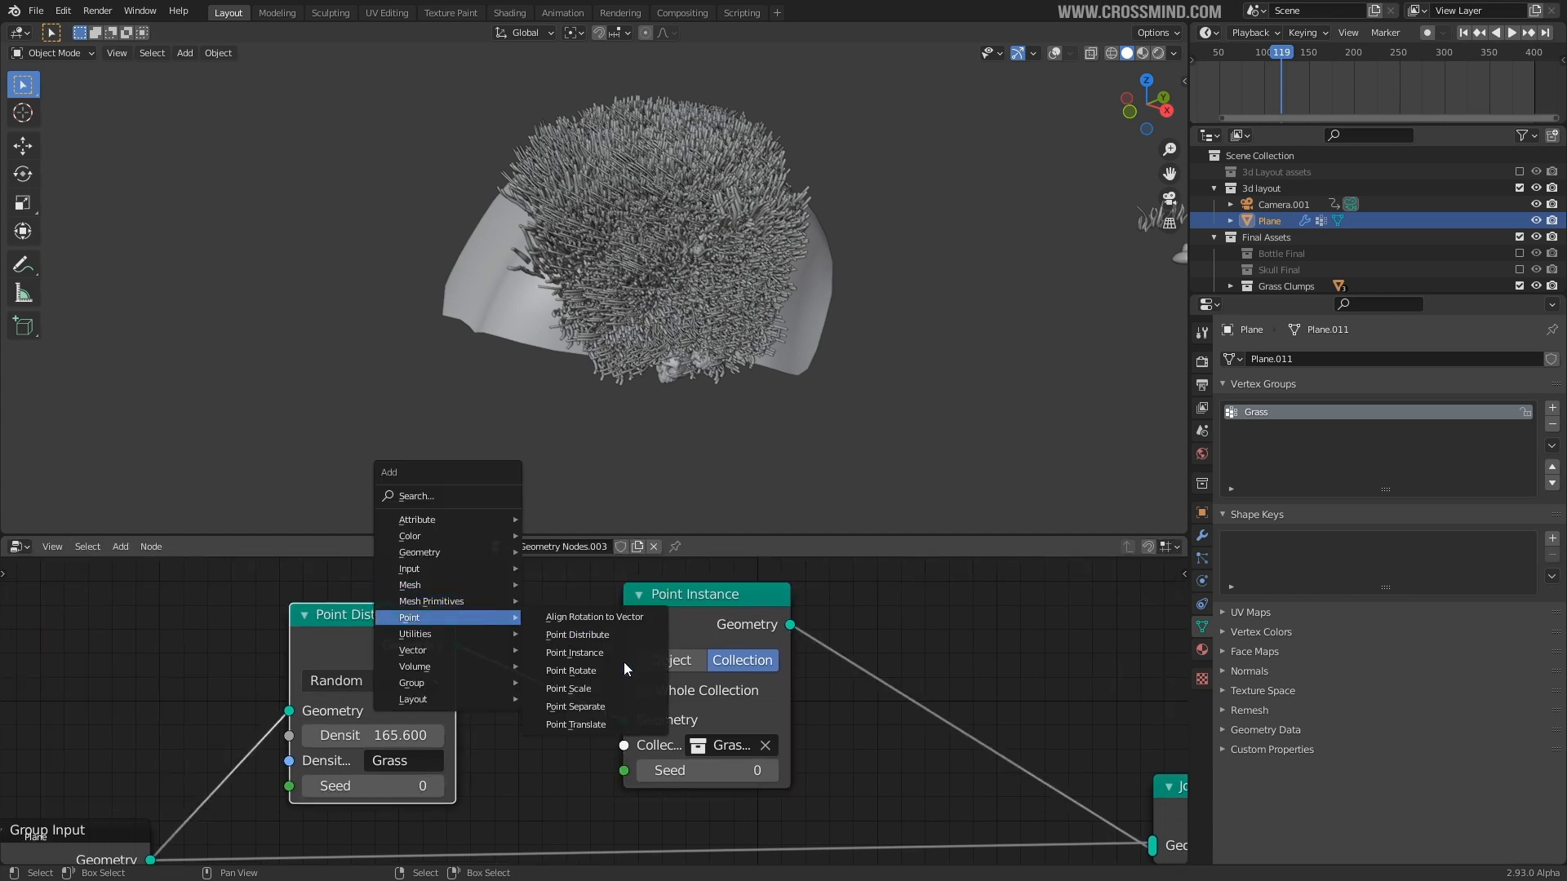
left_click(612, 689)
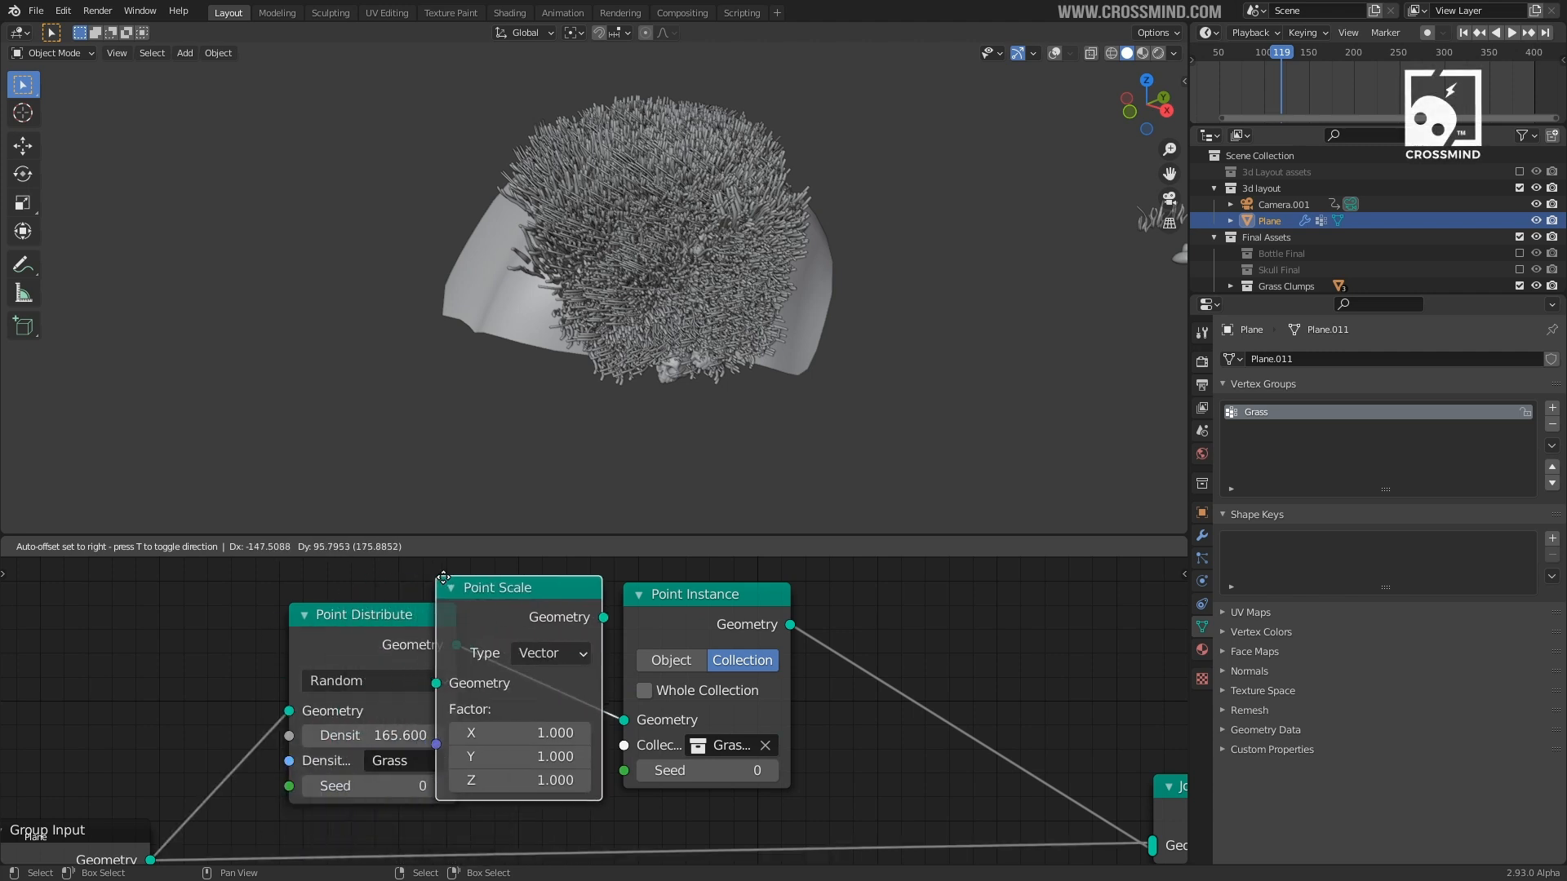
left_click(443, 576)
middle_click_drag(802, 707, 748, 700)
scroll(802, 664, "up", 1)
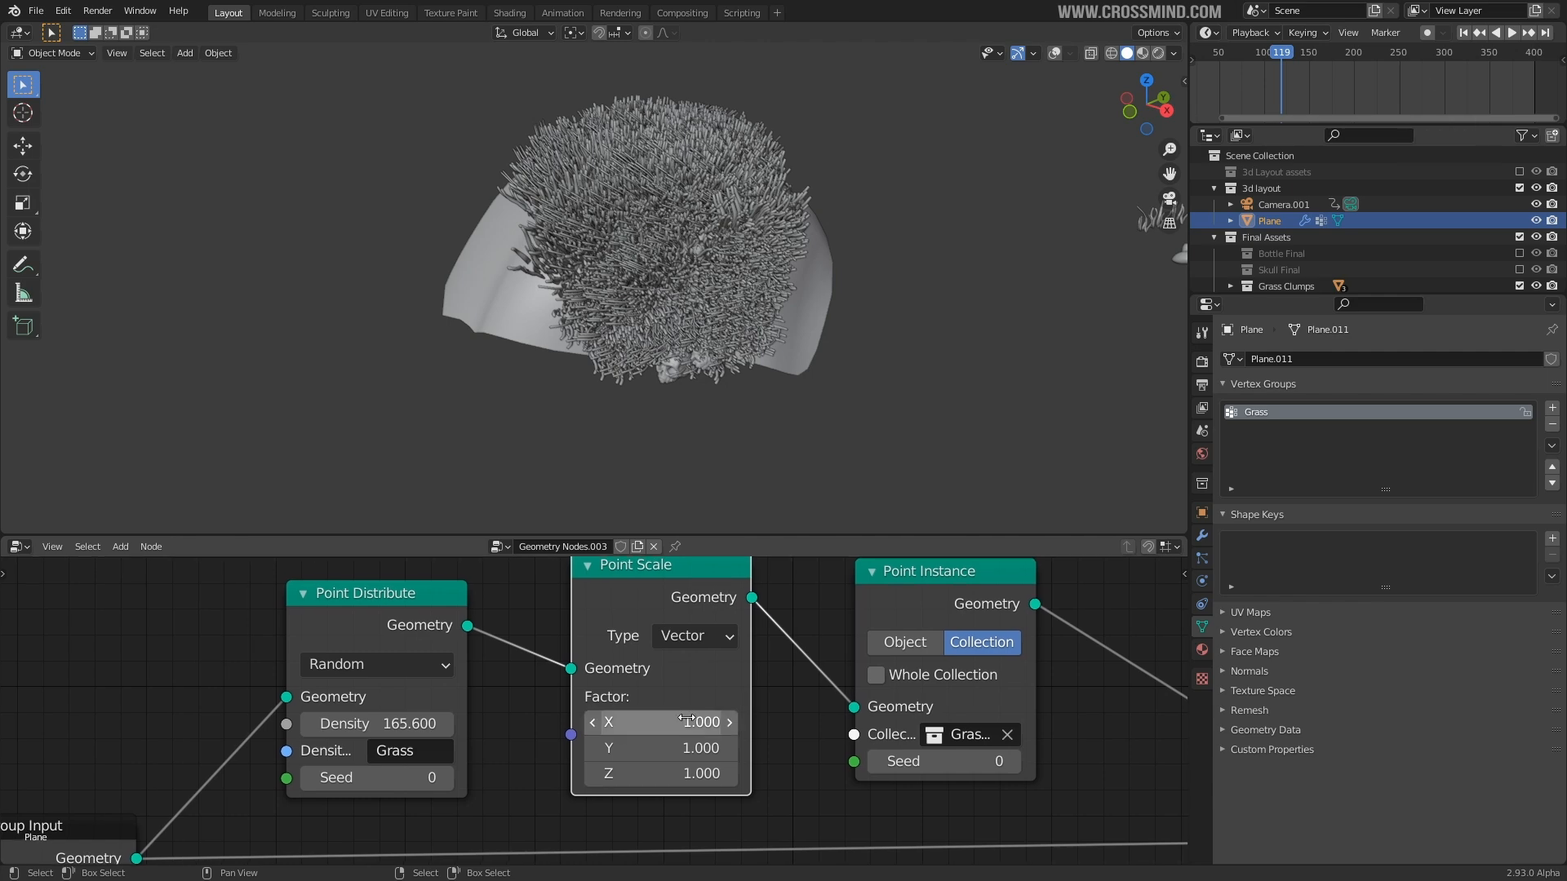
- Try adjusting the X, Y and Z factors of the Point Scale node
middle_click_drag(683, 650, 685, 642)
scroll(685, 641, "down", 1)
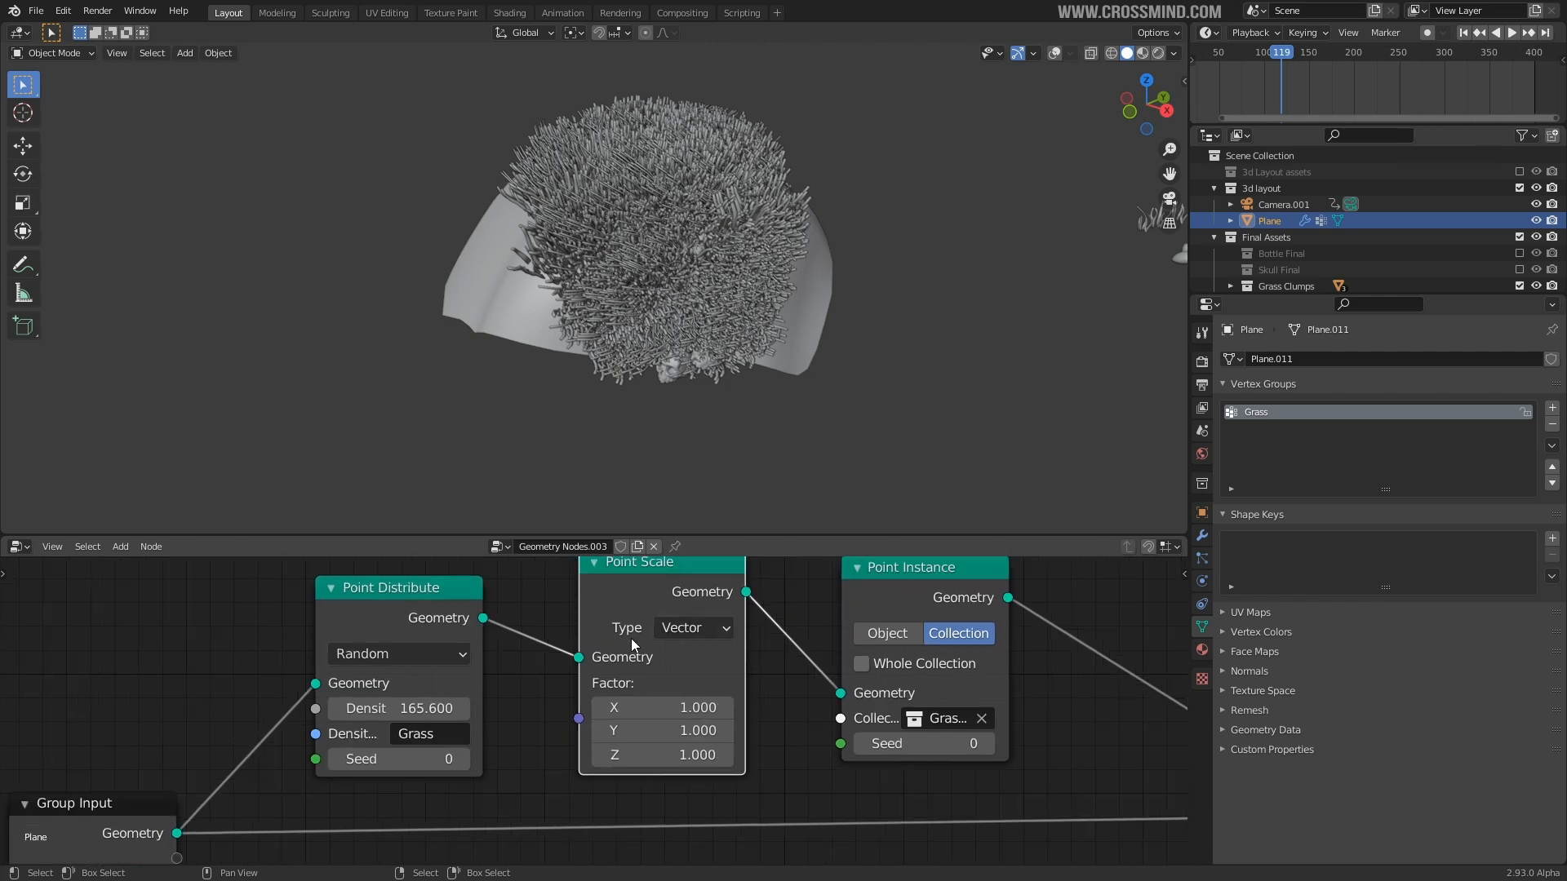
left_click_drag(682, 705, 678, 758)
right_click(689, 704)
right_click(693, 729)
right_click(692, 758)
middle_click_drag(779, 363, 865, 333)
scroll(824, 367, "up", 1)
middle_click_drag(783, 393, 795, 433, "shift")
scroll(770, 414, "up", 1)
- Switch the Point Scale type to Float and reduce its factor to 0.320
left_click(725, 628)
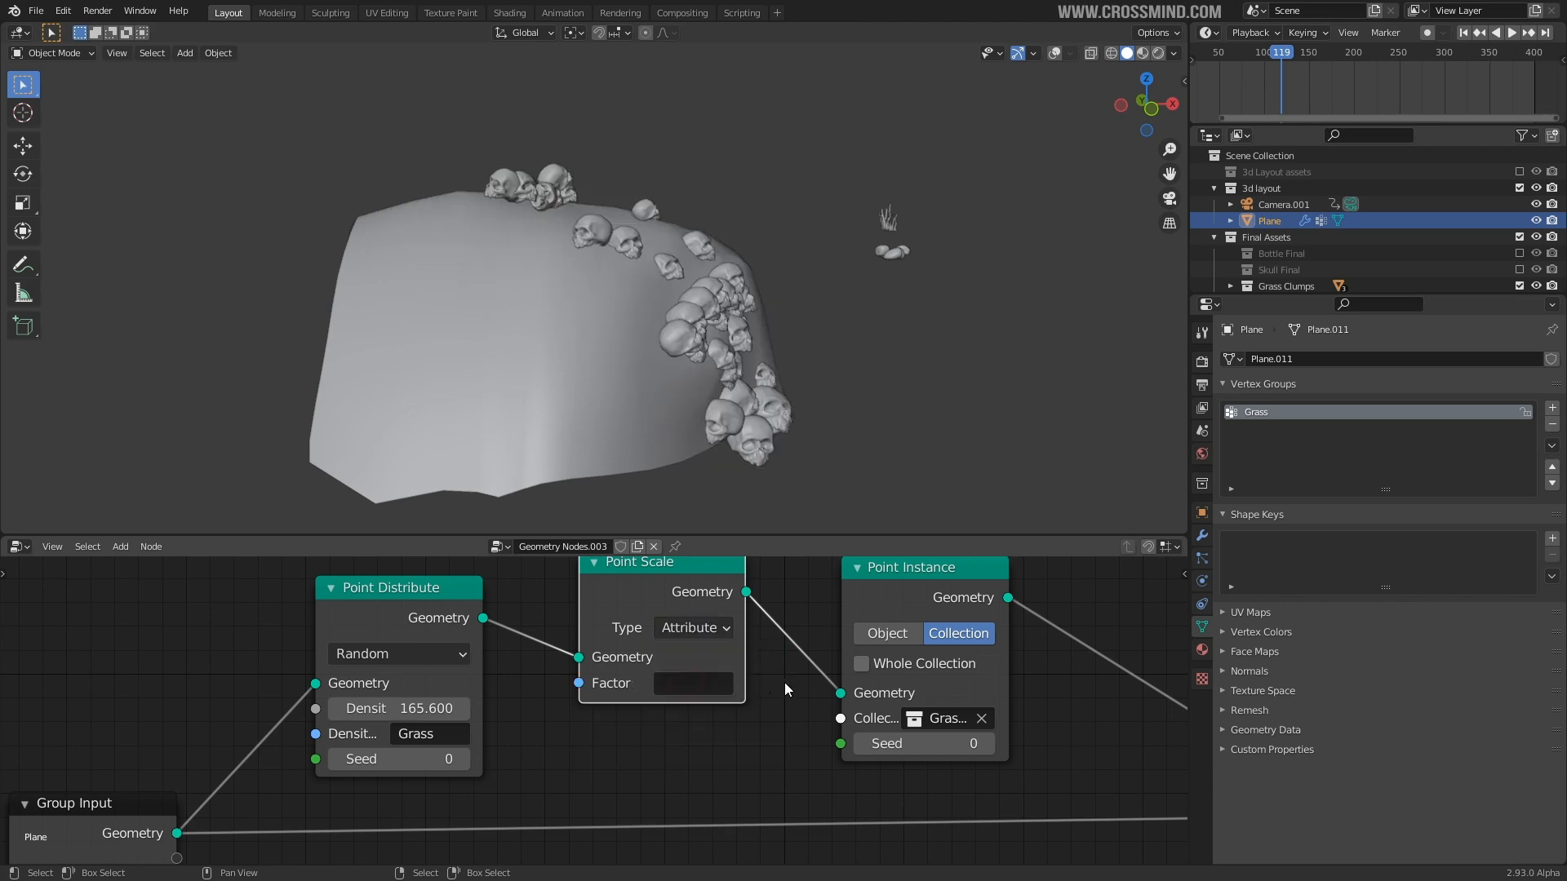
scroll(785, 682, "up", 3)
left_click(734, 645)
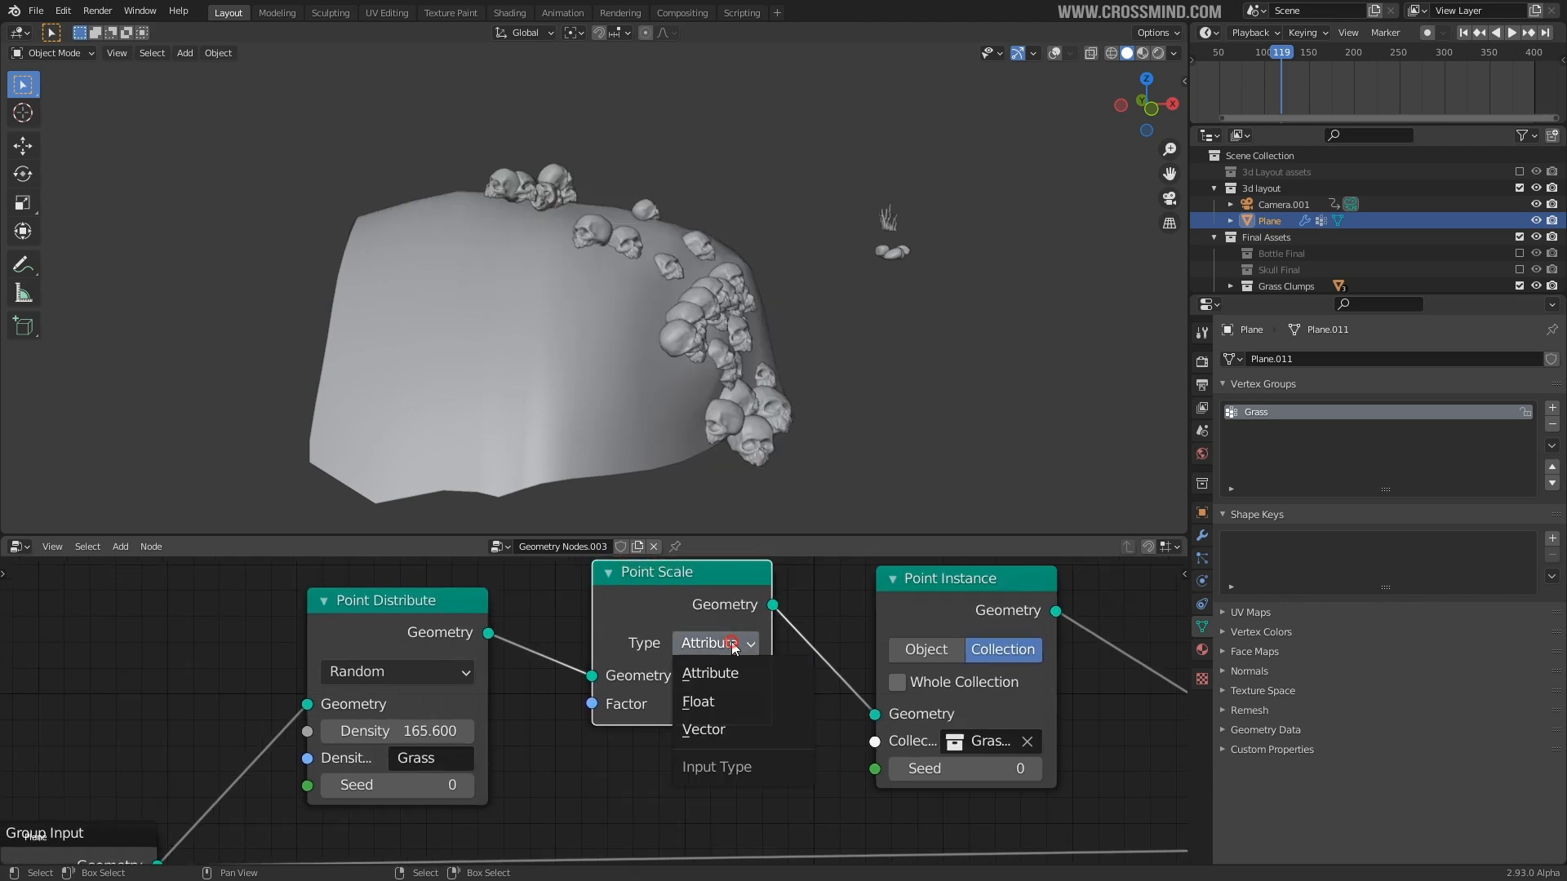
left_click(709, 702)
left_click_drag(656, 703, 542, 704)
- From the camera view, lower the Point Scale factor to 0.190 and raise the Point Distribute density to 256.400
middle_click_drag(782, 397, 737, 406)
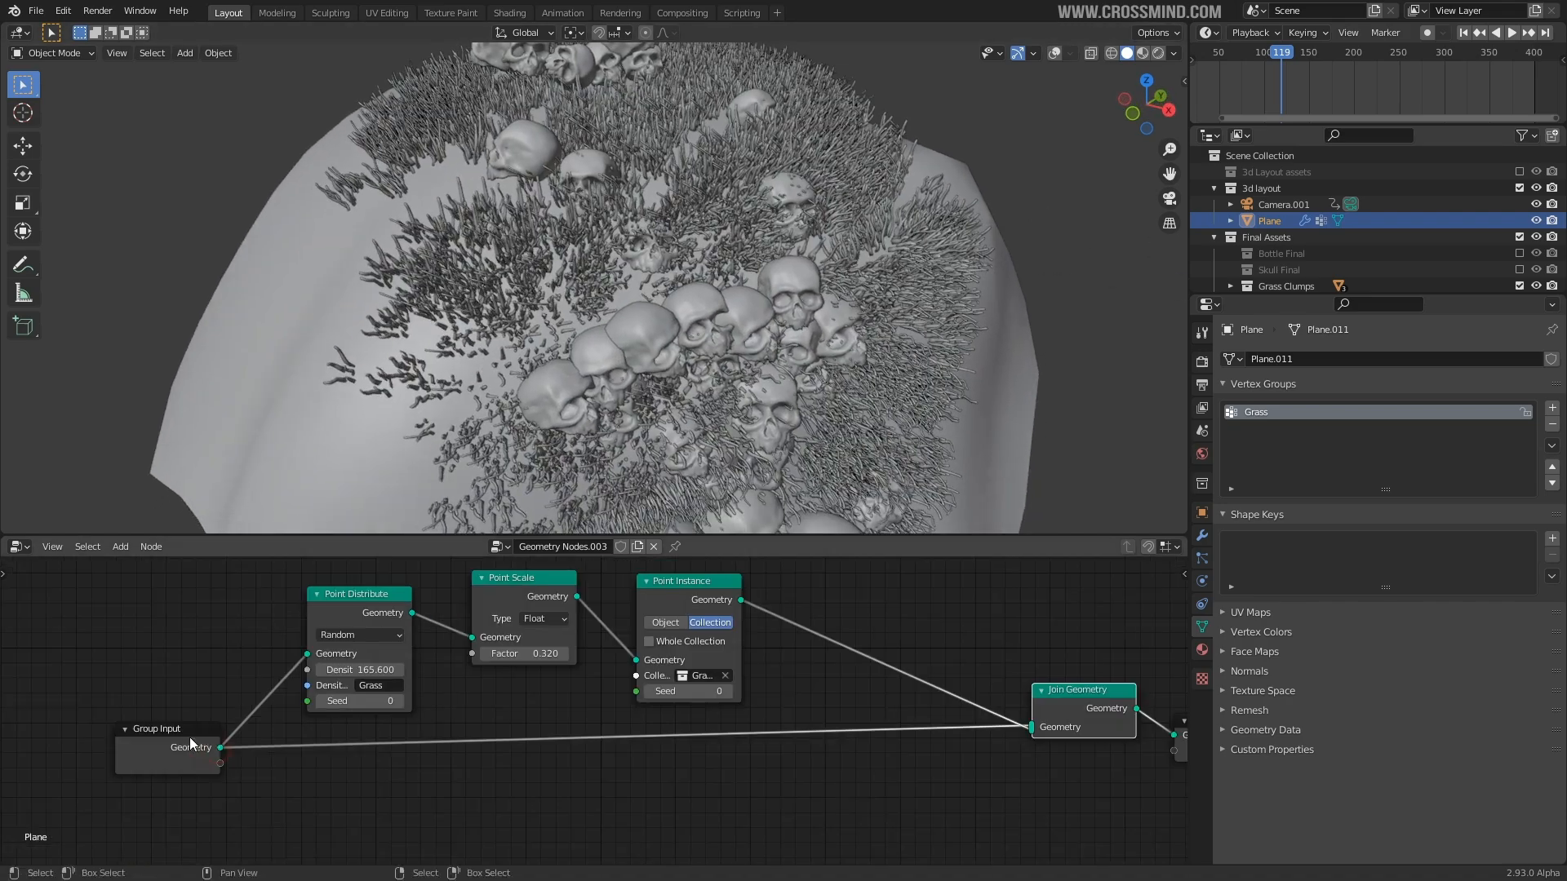
middle_click_drag(669, 310, 638, 261)
key("KP_0")
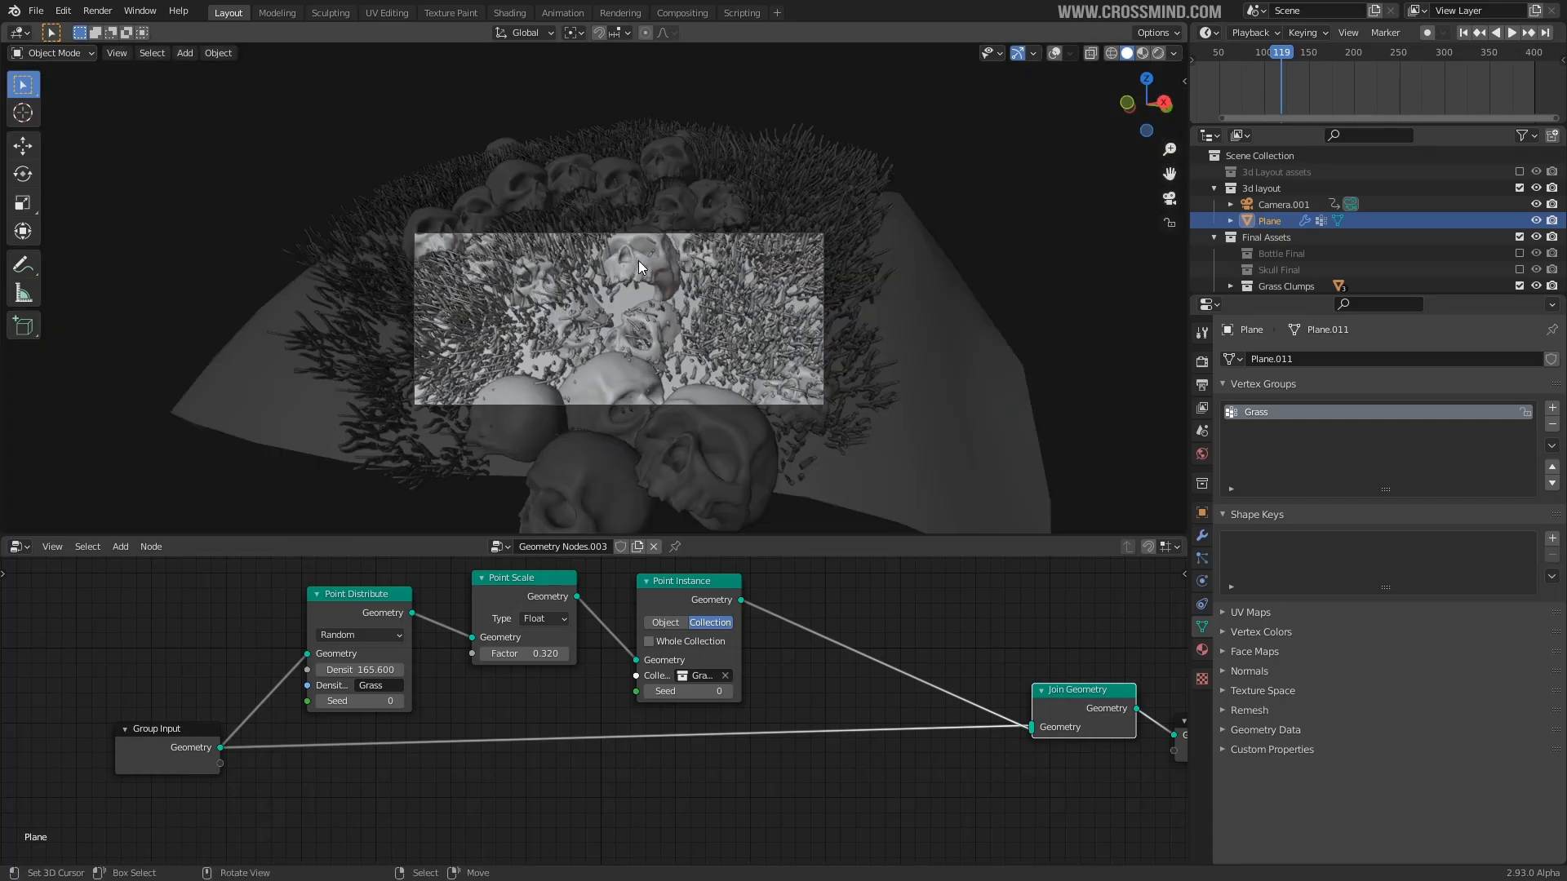
scroll(638, 285, "up", 2)
scroll(408, 602, "up", 5)
left_click_drag(600, 682, 579, 682)
middle_click_drag(330, 704, 469, 686)
left_click_drag(468, 686, 615, 682)
- Spread out the node tree by moving Group Input and Point Instance outward, and save the file
scroll(615, 682, "down", 1)
scroll(616, 682, "down", 1)
left_click_drag(299, 772, 134, 767)
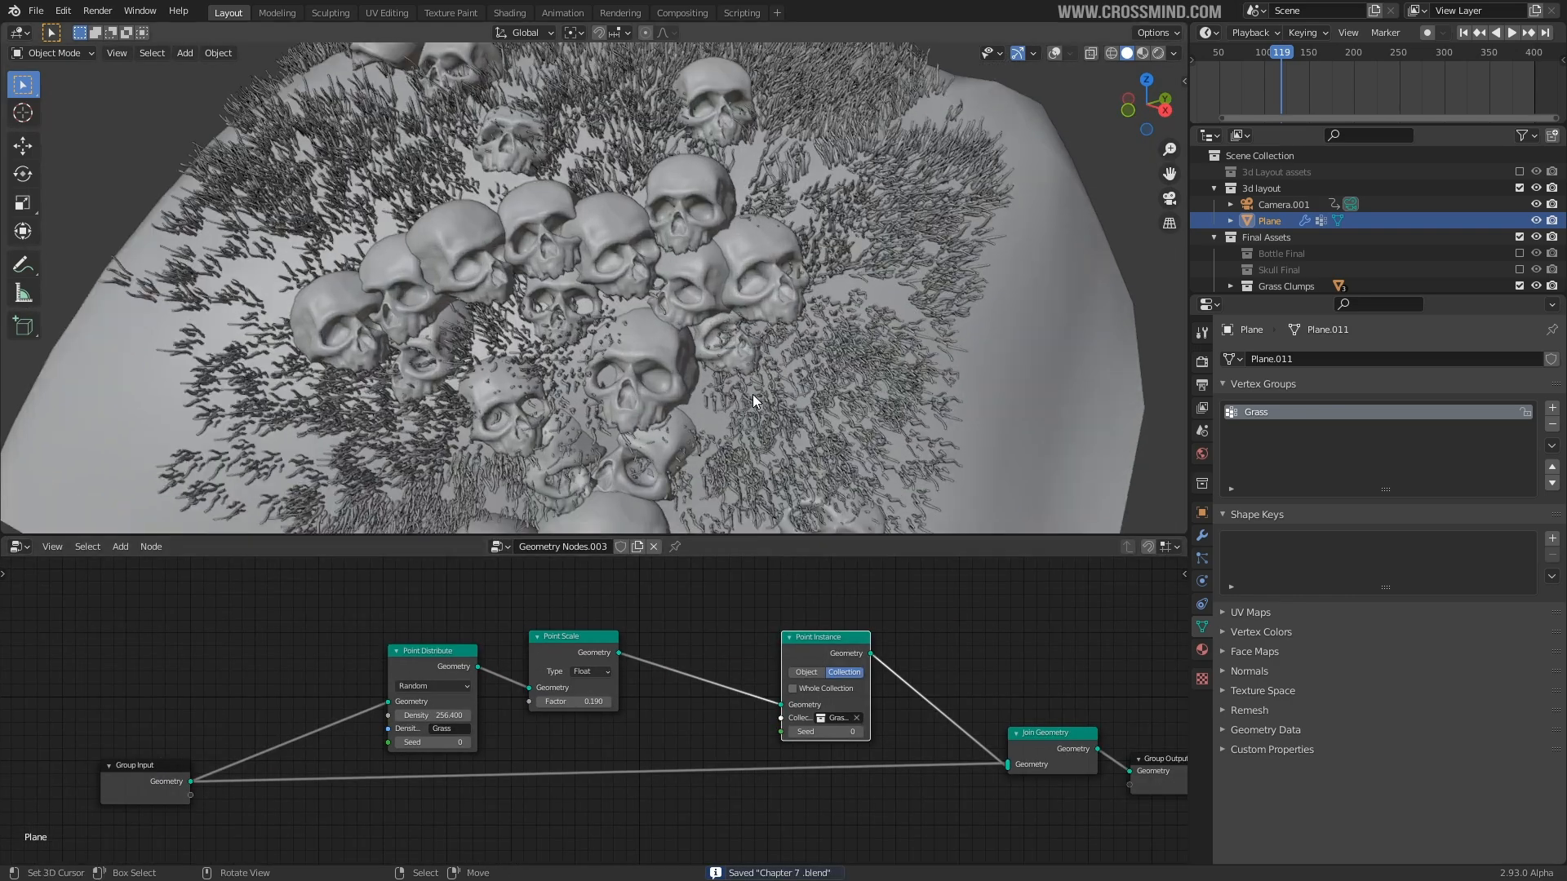
- Add an Attribute Randomize node on the link between Point Scale and Point Instance
scroll(753, 394, "up", 3)
middle_click_drag(753, 394, 701, 429)
scroll(671, 697, "down", 1)
scroll(670, 698, "up", 2)
key("shift+a")
mouse_move(654, 696)
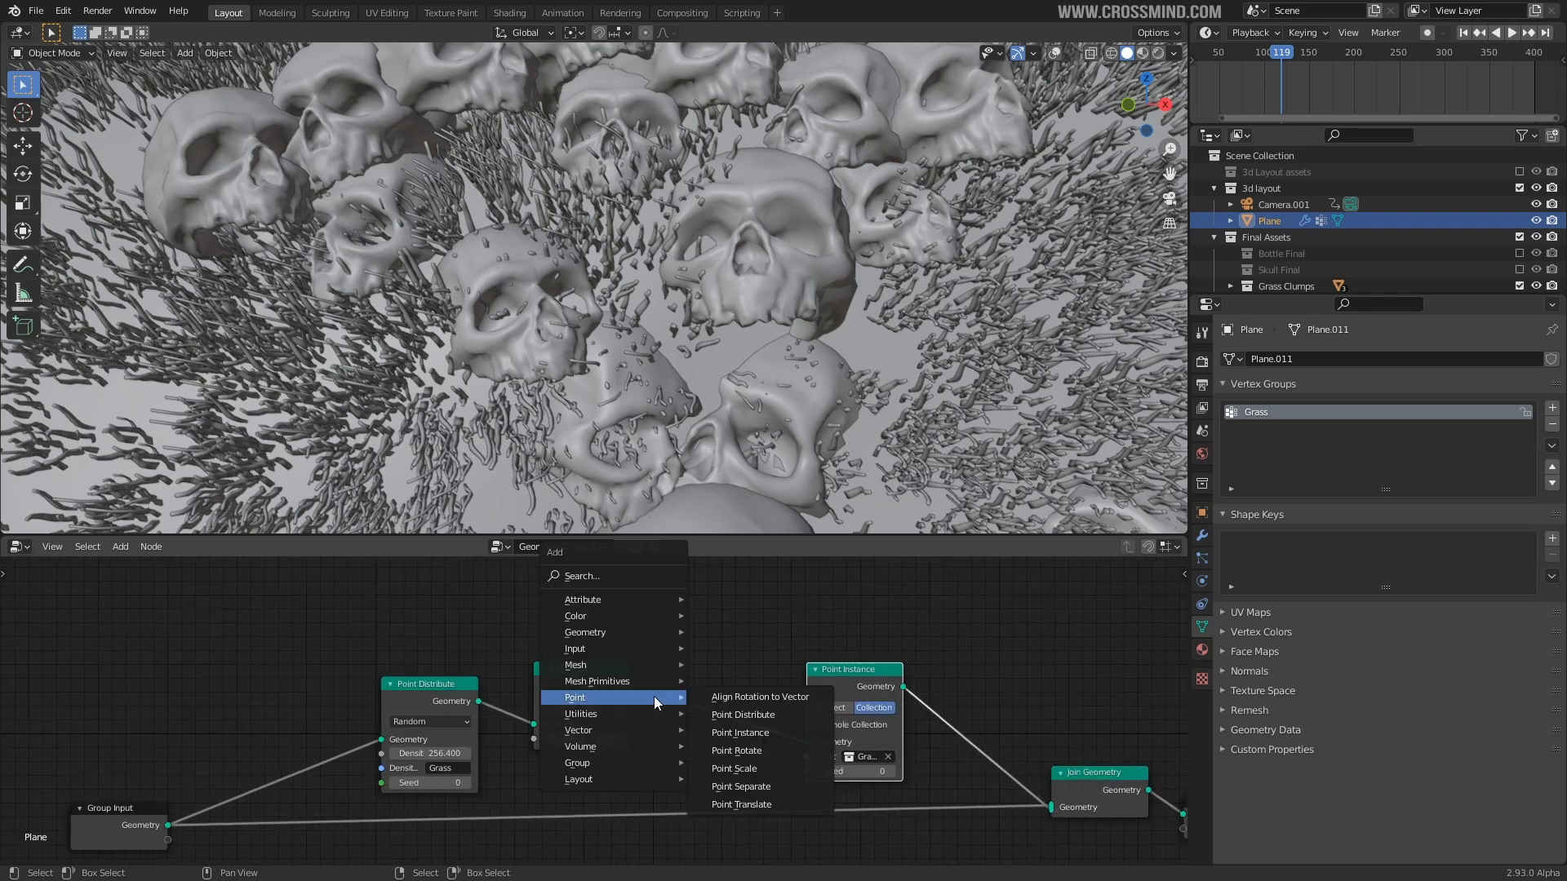
mouse_move(609, 597)
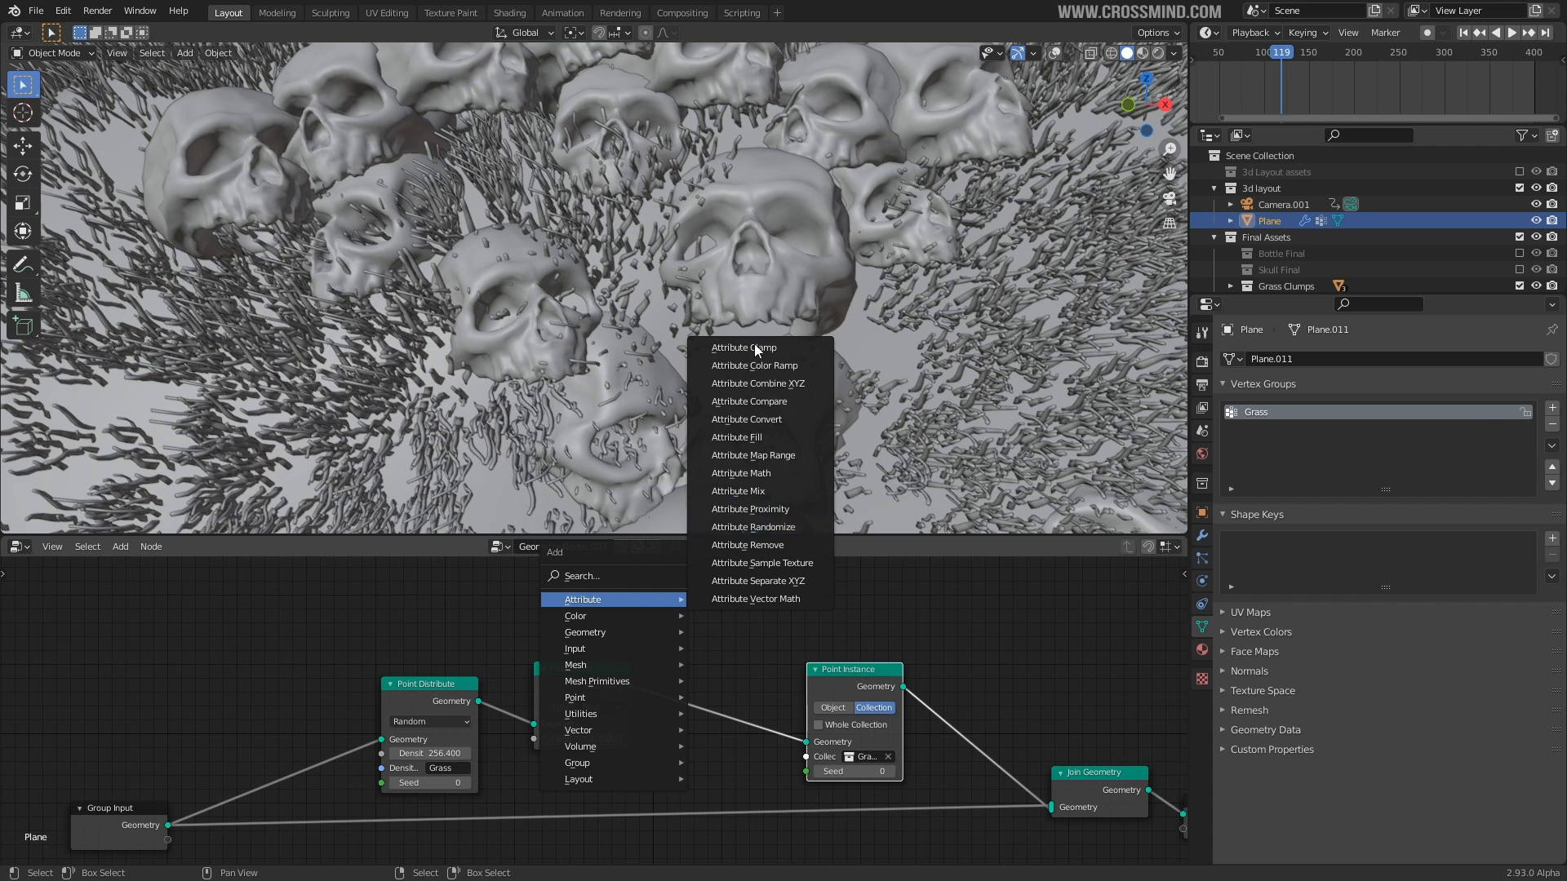
left_click(736, 527)
left_click(785, 679)
- Set the Attribute Randomize node's attribute to rotation and its maximum to 1.200
scroll(785, 678, "up", 2)
left_click(736, 674)
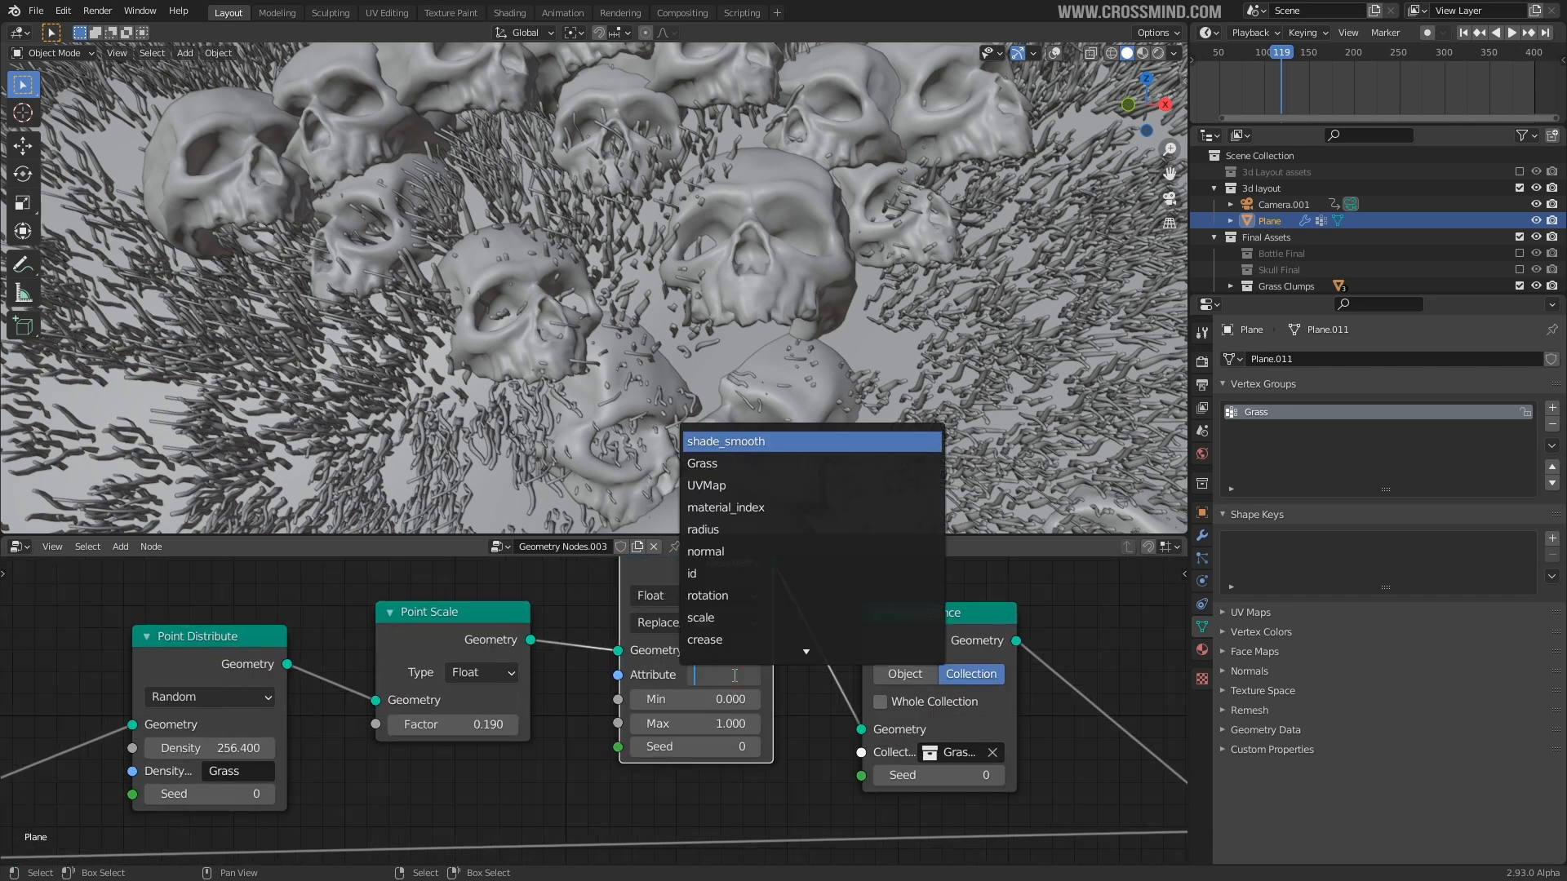
left_click(721, 595)
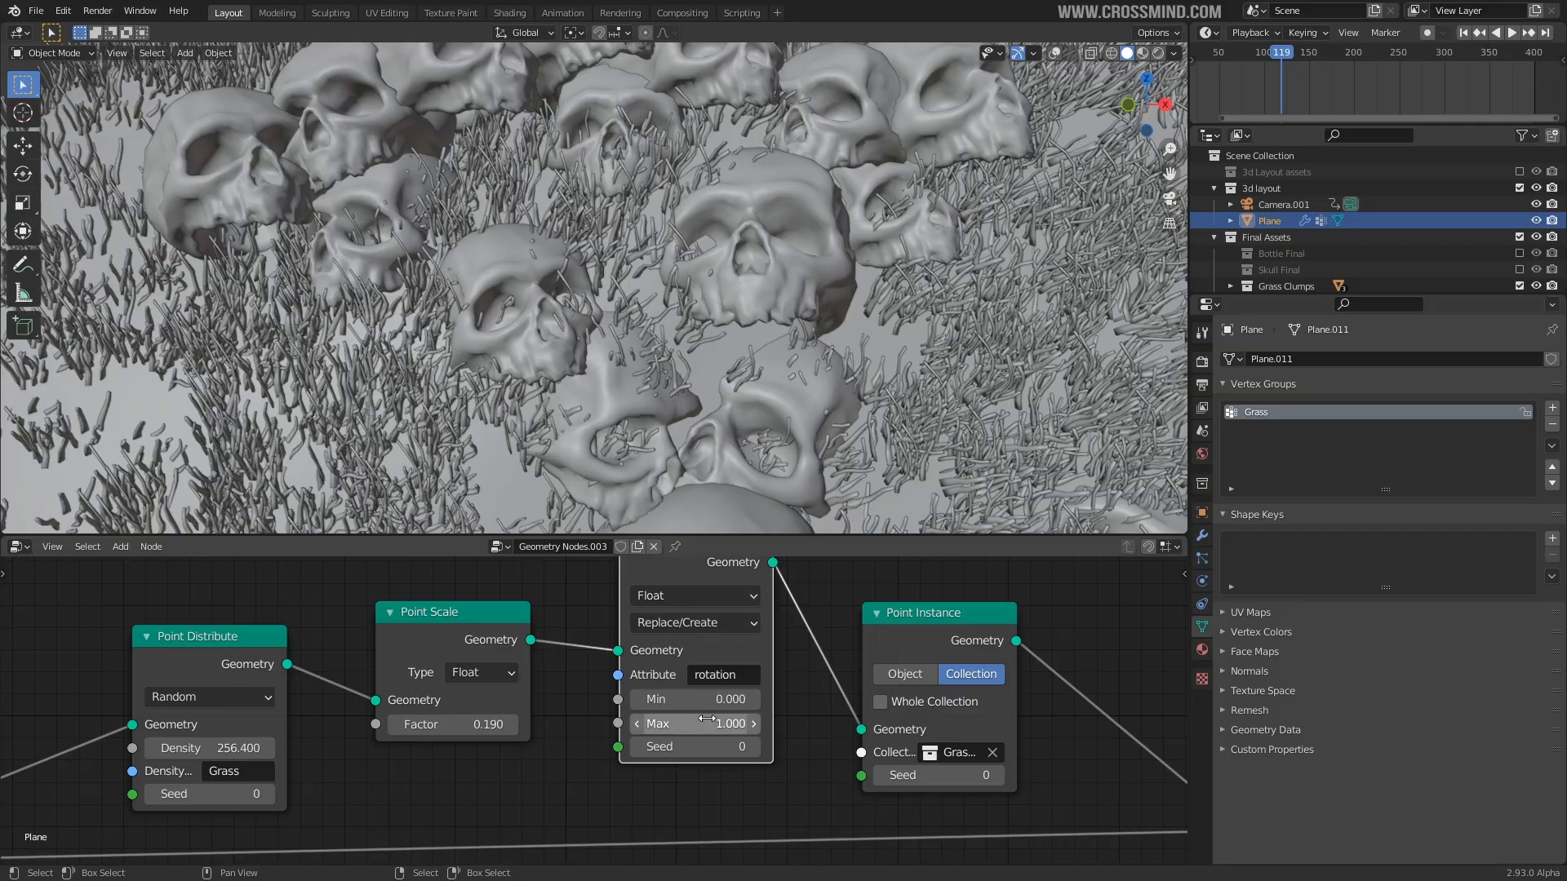
mouse_move(700, 725)
left_mouse_down()
mouse_move(730, 724)
mouse_move(703, 699)
mouse_move(723, 699)
mouse_move(669, 699)
mouse_move(705, 699)
left_mouse_up()
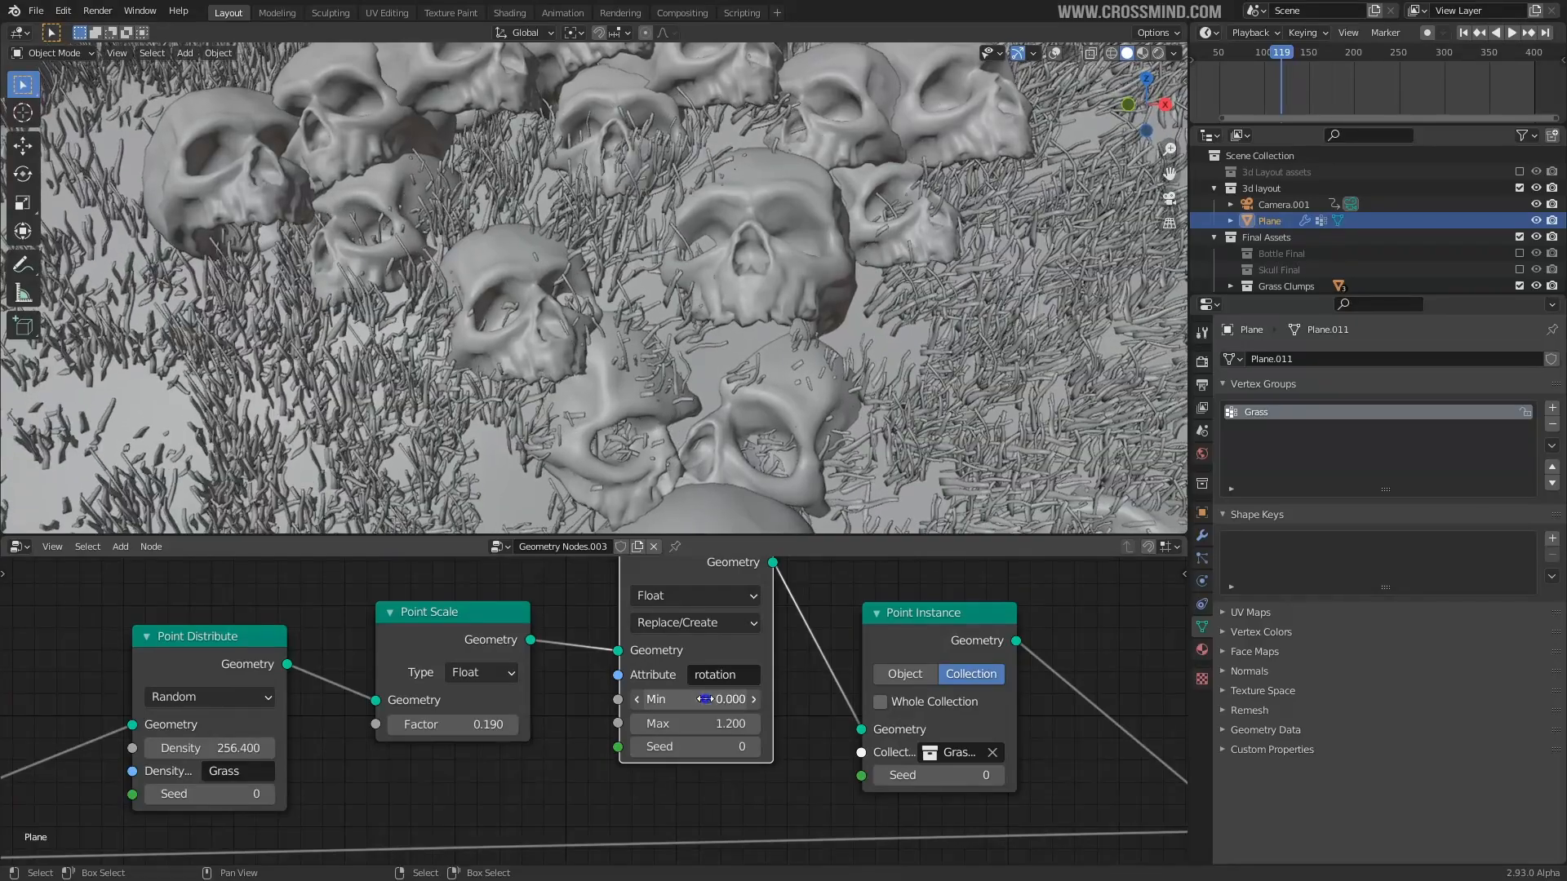
scroll(759, 348, "down", 3)
middle_click_drag(759, 348, 757, 409)
scroll(757, 411, "up", 3)
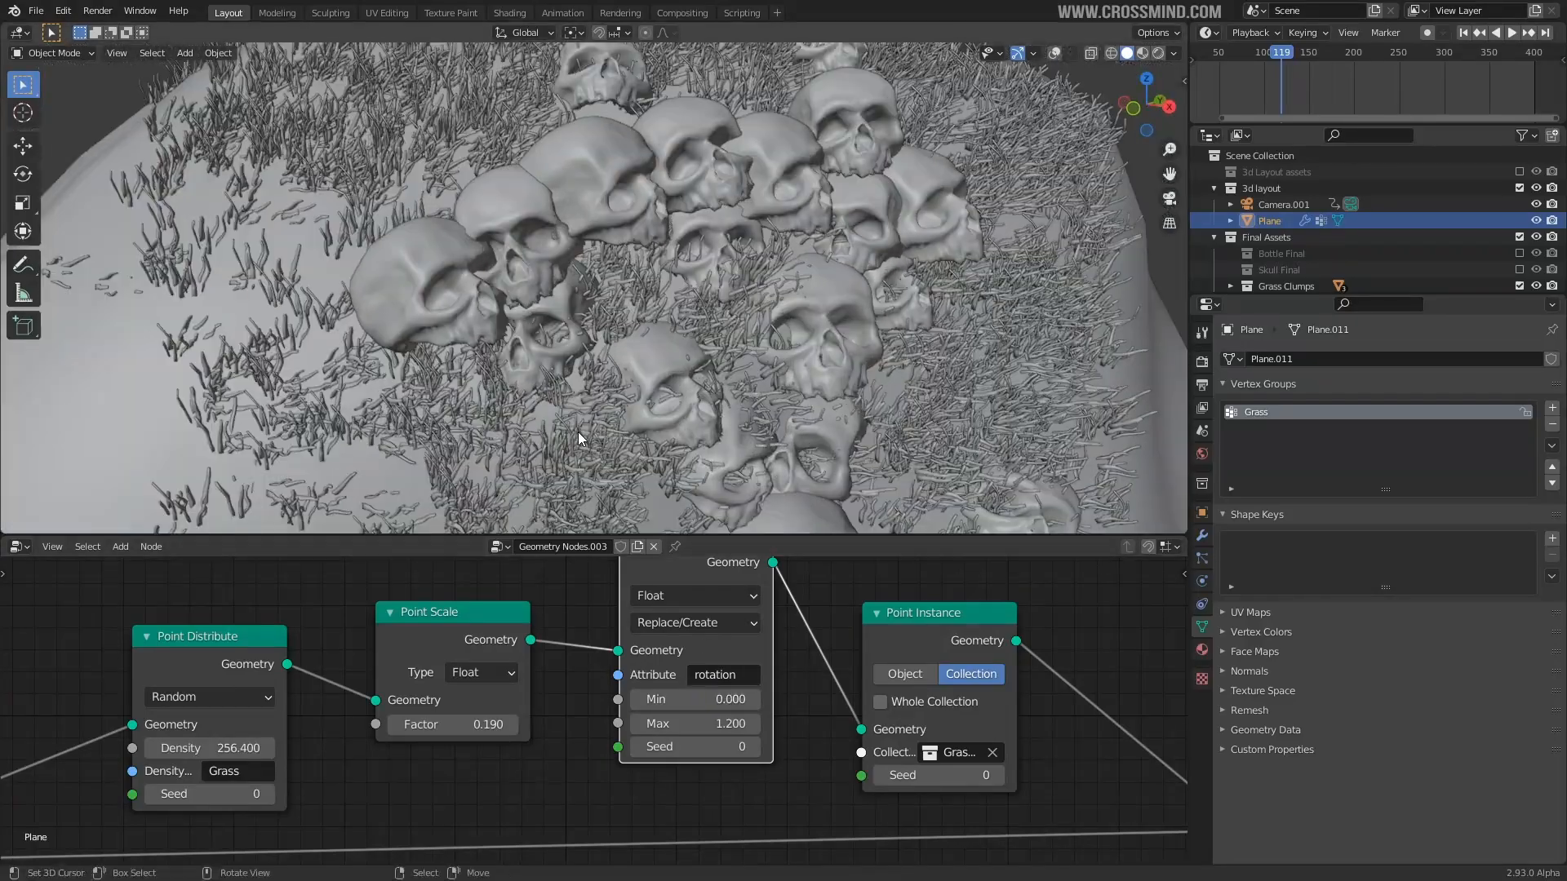
- Change the Attribute Randomize data type from Float to Vector
left_click(700, 596)
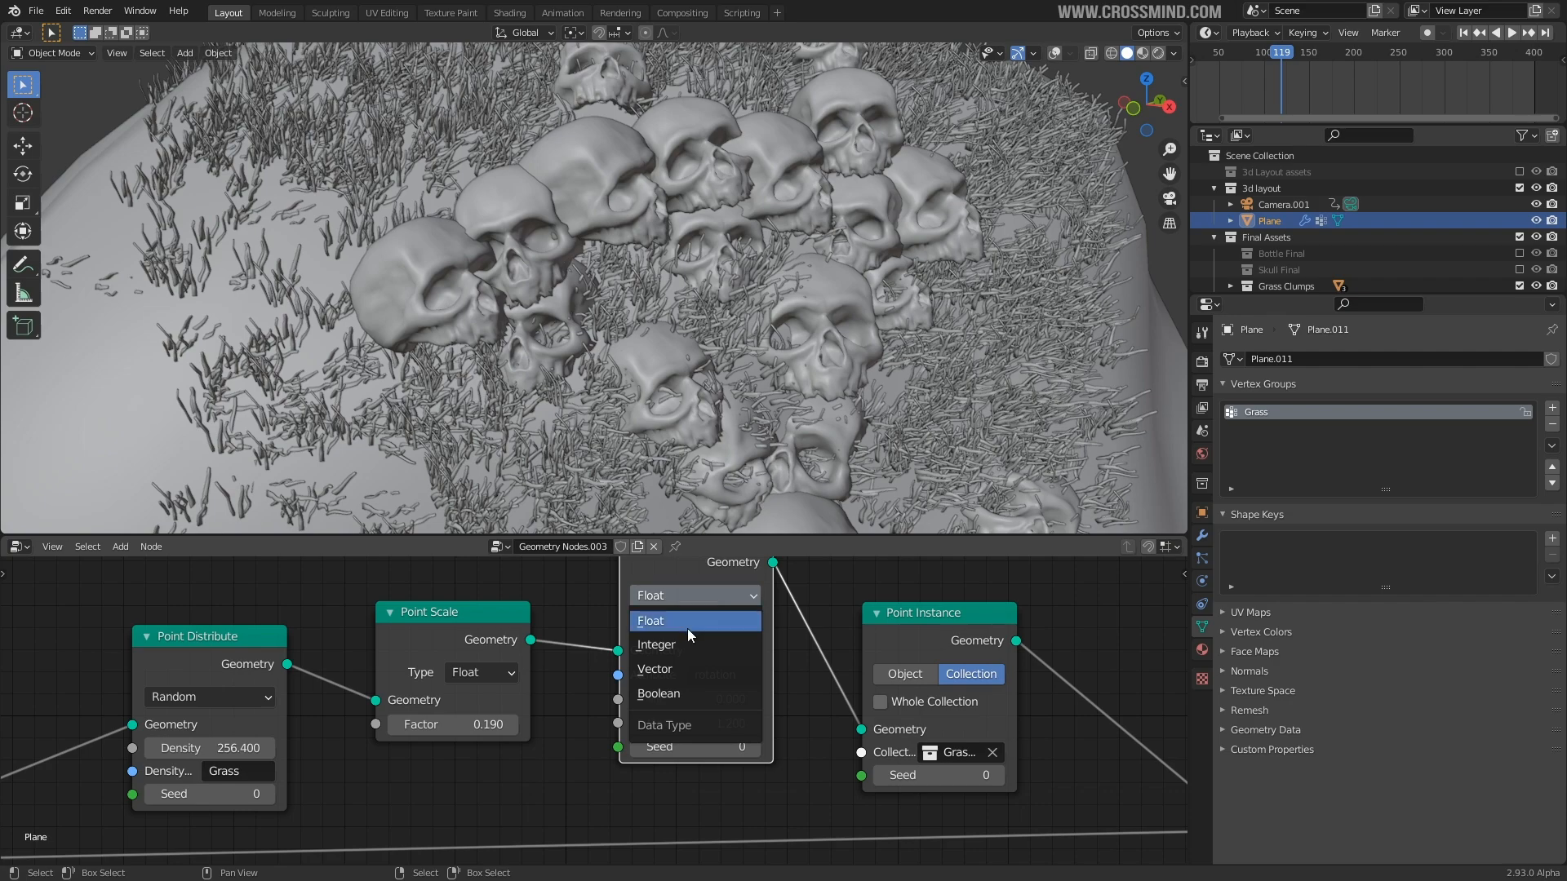
left_click(812, 684)
mouse_move(715, 701)
left_mouse_down()
mouse_move(764, 701)
mouse_move(714, 701)
left_mouse_up()
left_click(690, 592)
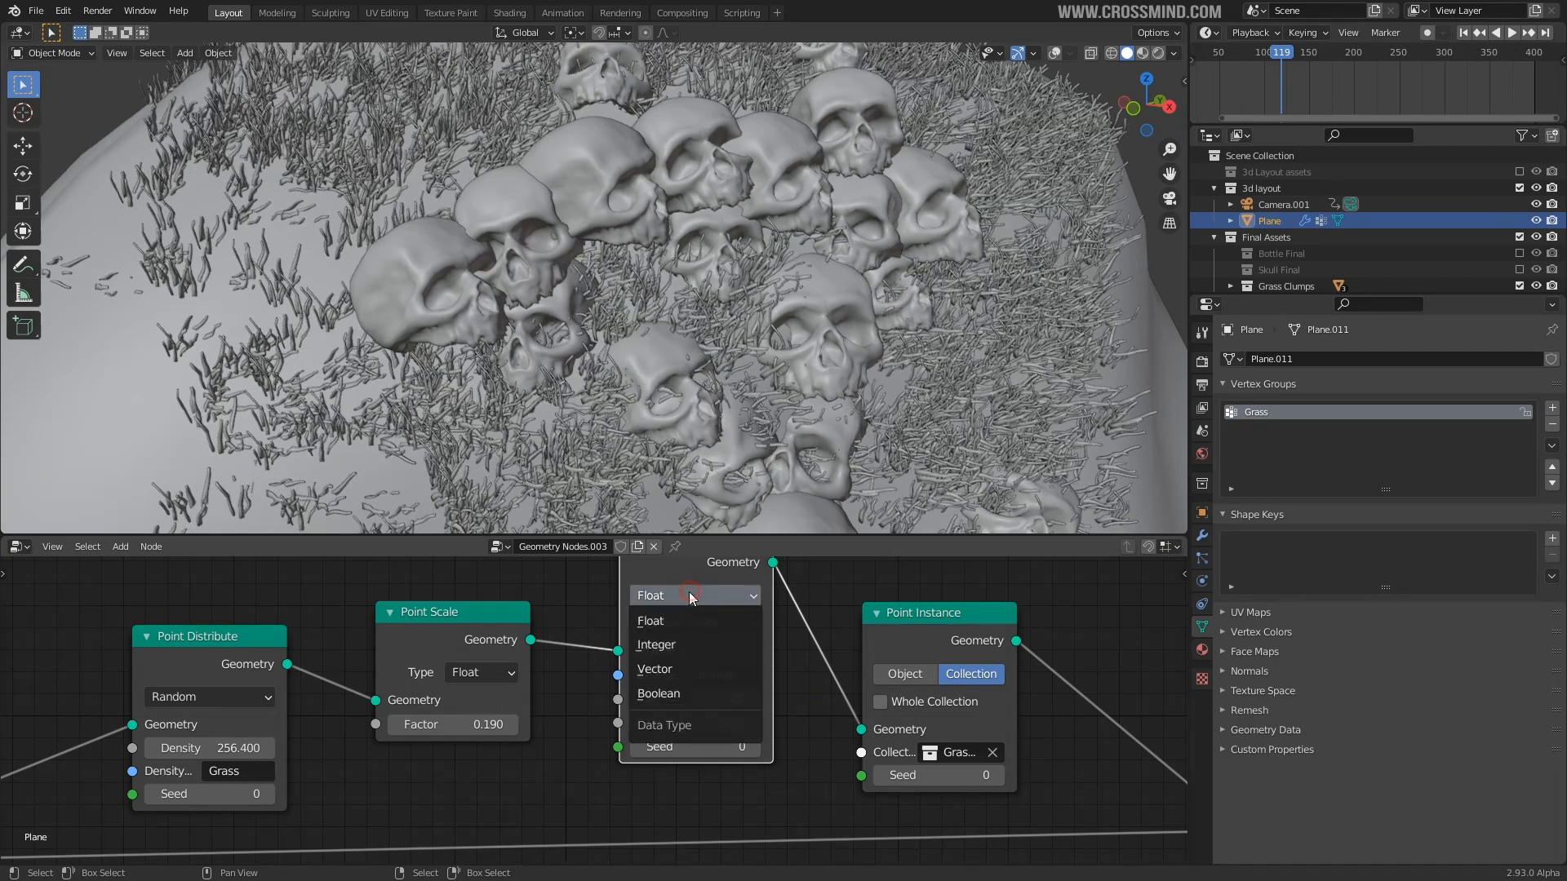
left_click(677, 664)
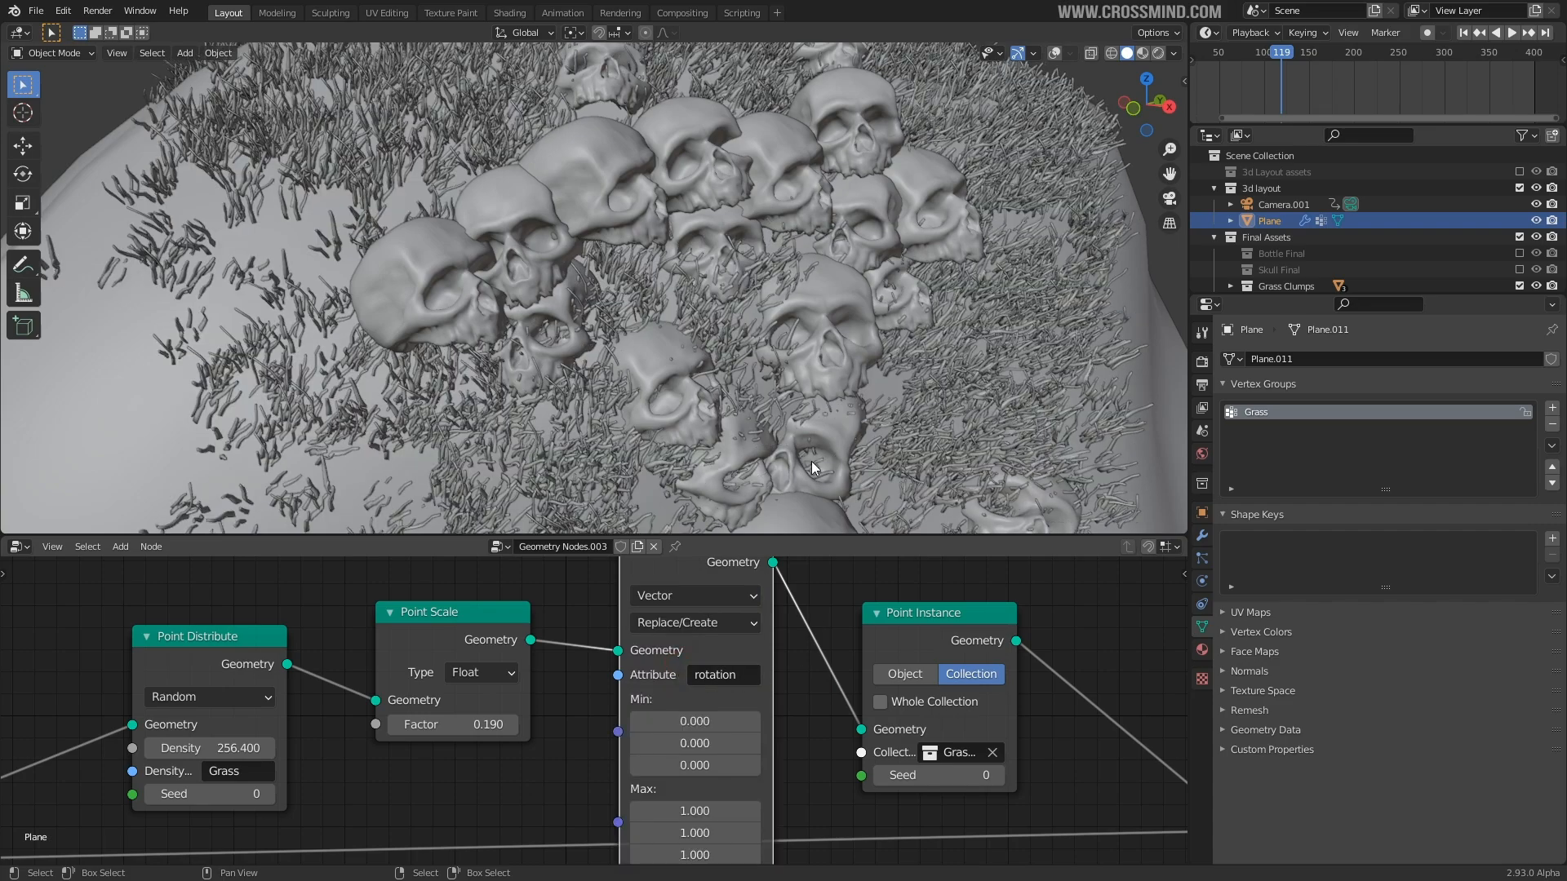
- Raise the first two Max rotation values of the Attribute Randomize node to 1.400 and save the file
scroll(814, 485, "down", 2)
middle_click_drag(722, 727, 726, 620)
left_click_drag(722, 749, 736, 703)
middle_click_drag(850, 264, 710, 354)
scroll(703, 366, "up", 5)
key("ctrl+s")
- Look through the camera, put the plane in Weight Paint mode and select the Subtract brush
key("KP_0")
scroll(892, 344, "down", 1)
scroll(892, 344, "up", 1)
key("ctrl+Tab")
left_click(683, 255)
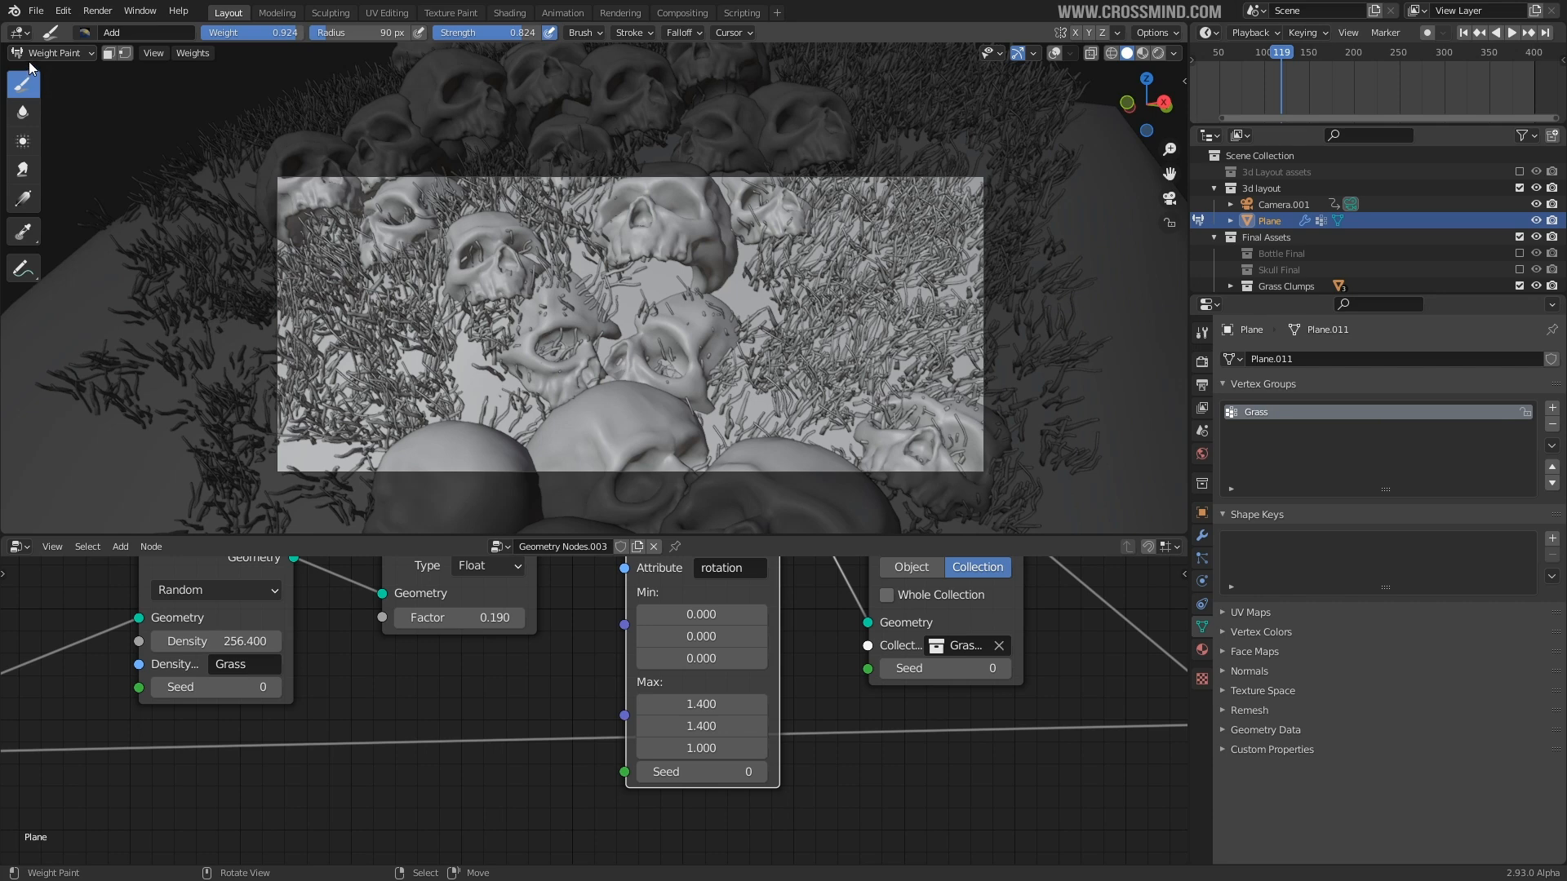
left_click(156, 36)
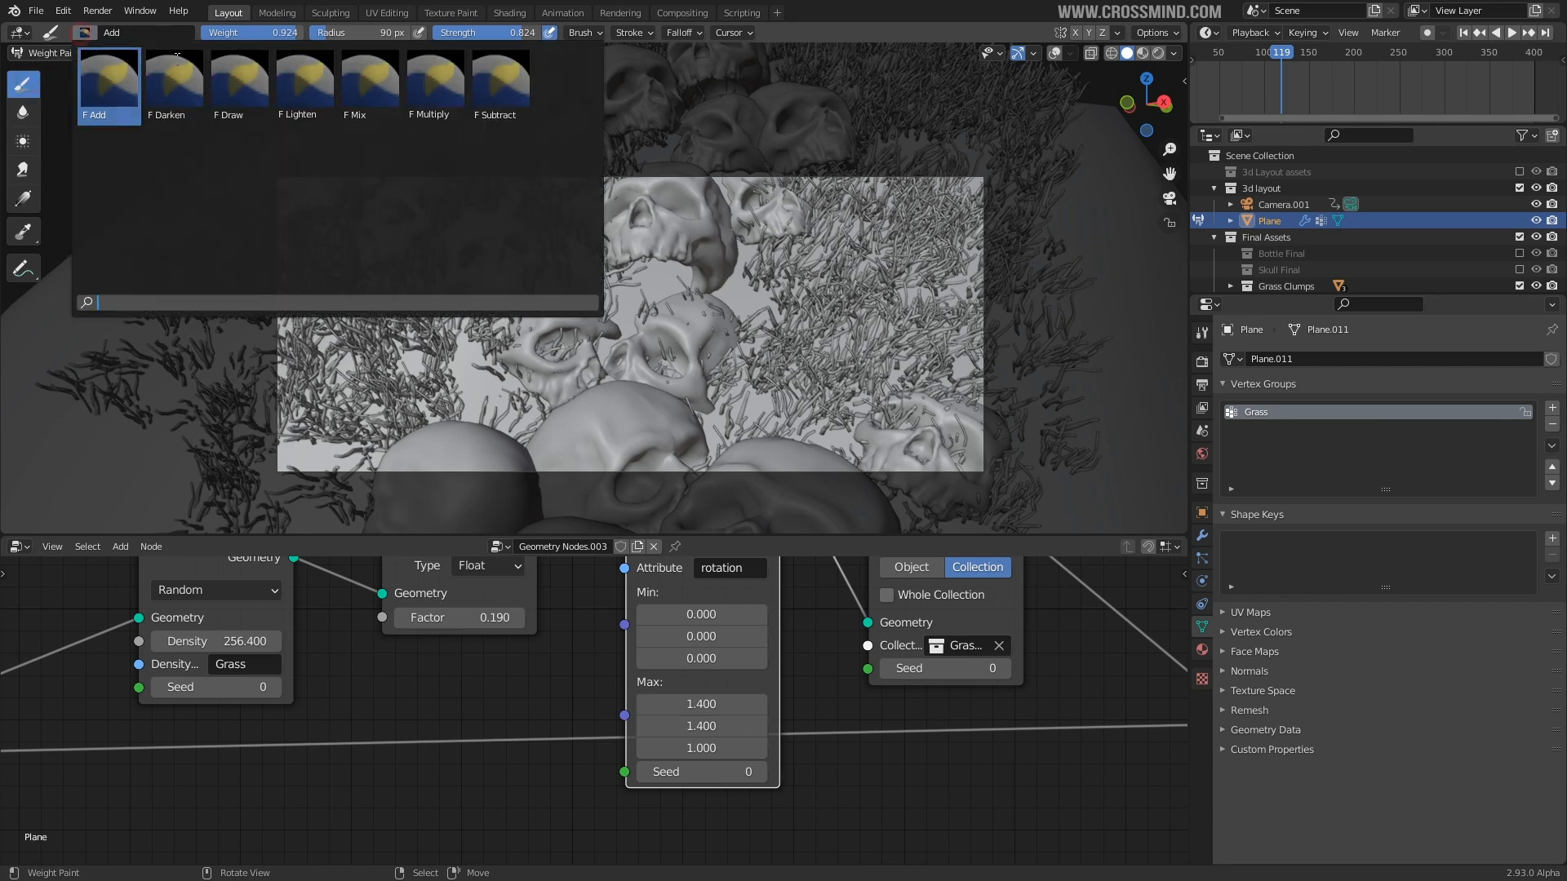
left_click(435, 87)
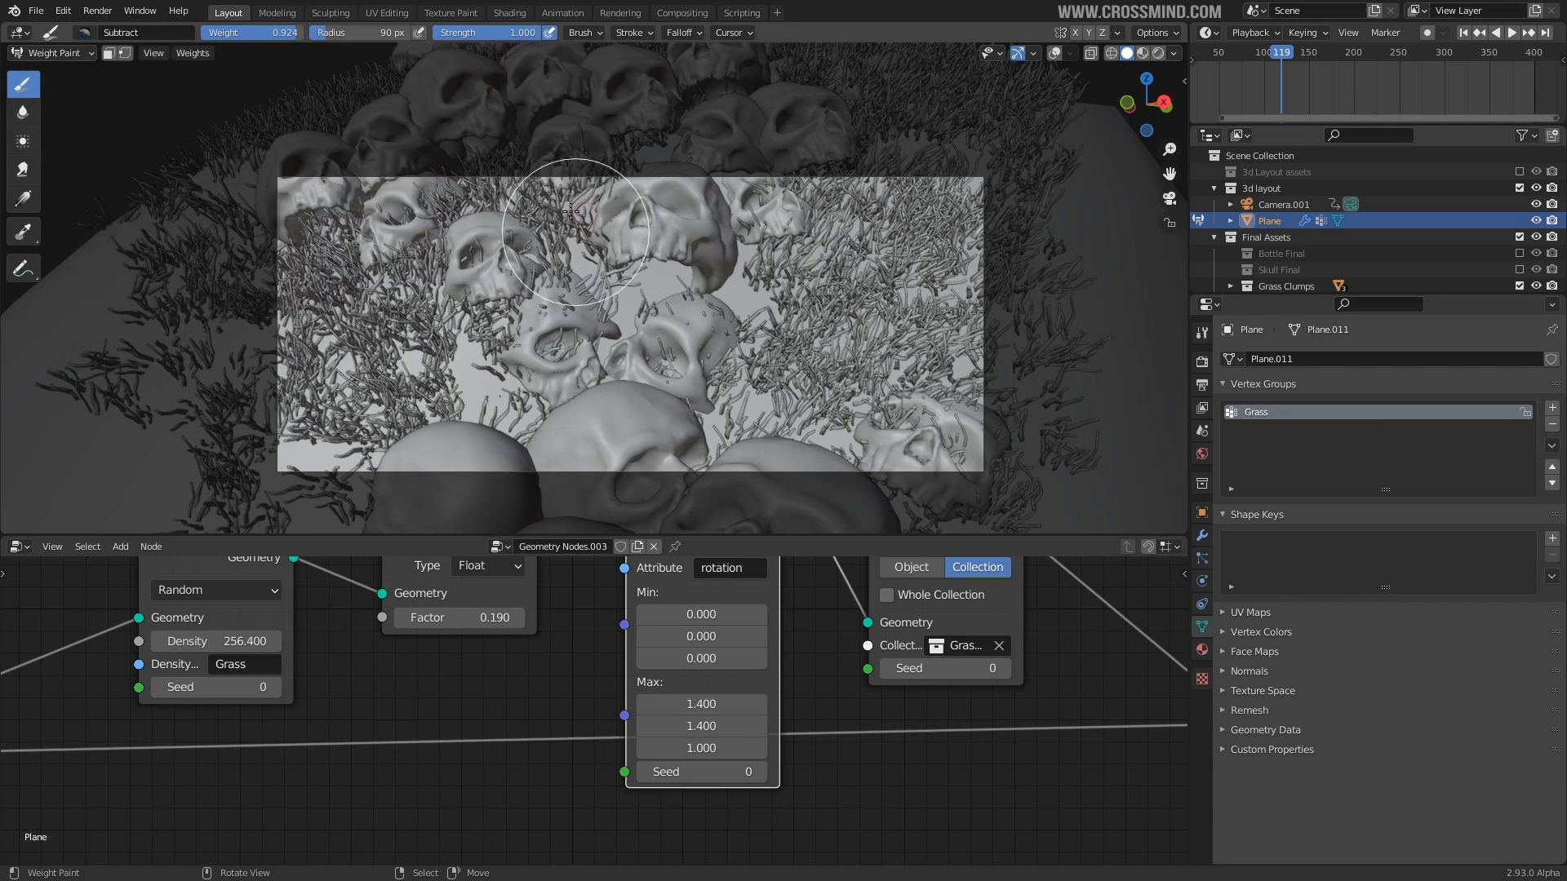
- Thin the grass around the skulls by subtracting weight on both sides of the skull pile
middle_click_drag(627, 279, 706, 336, "shift")
scroll(582, 351, "down", 3)
scroll(582, 350, "up", 3)
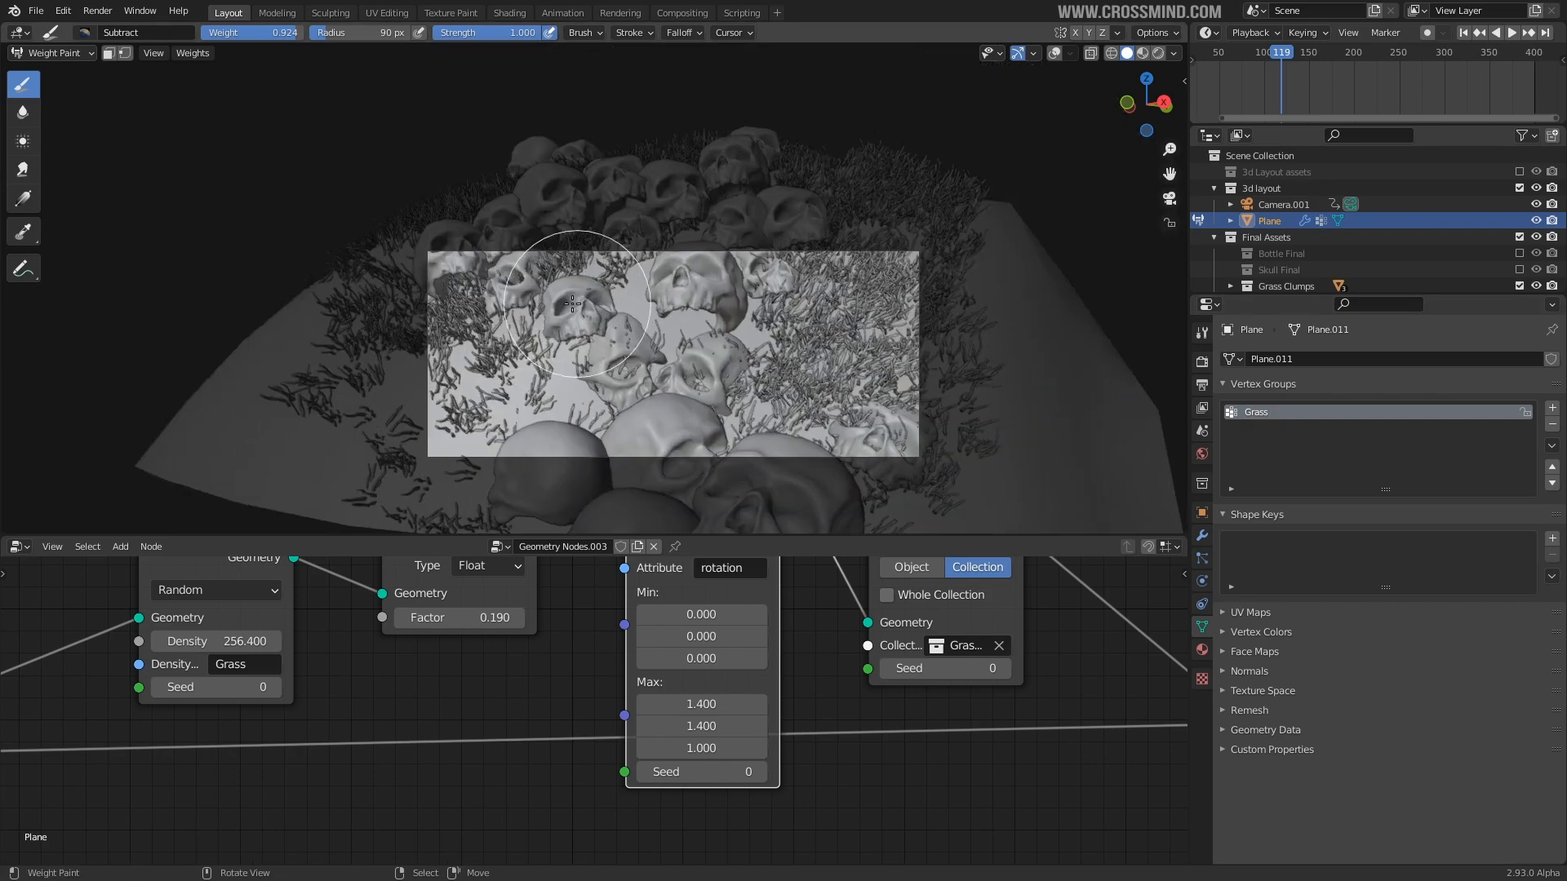
middle_click_drag(809, 210, 795, 217)
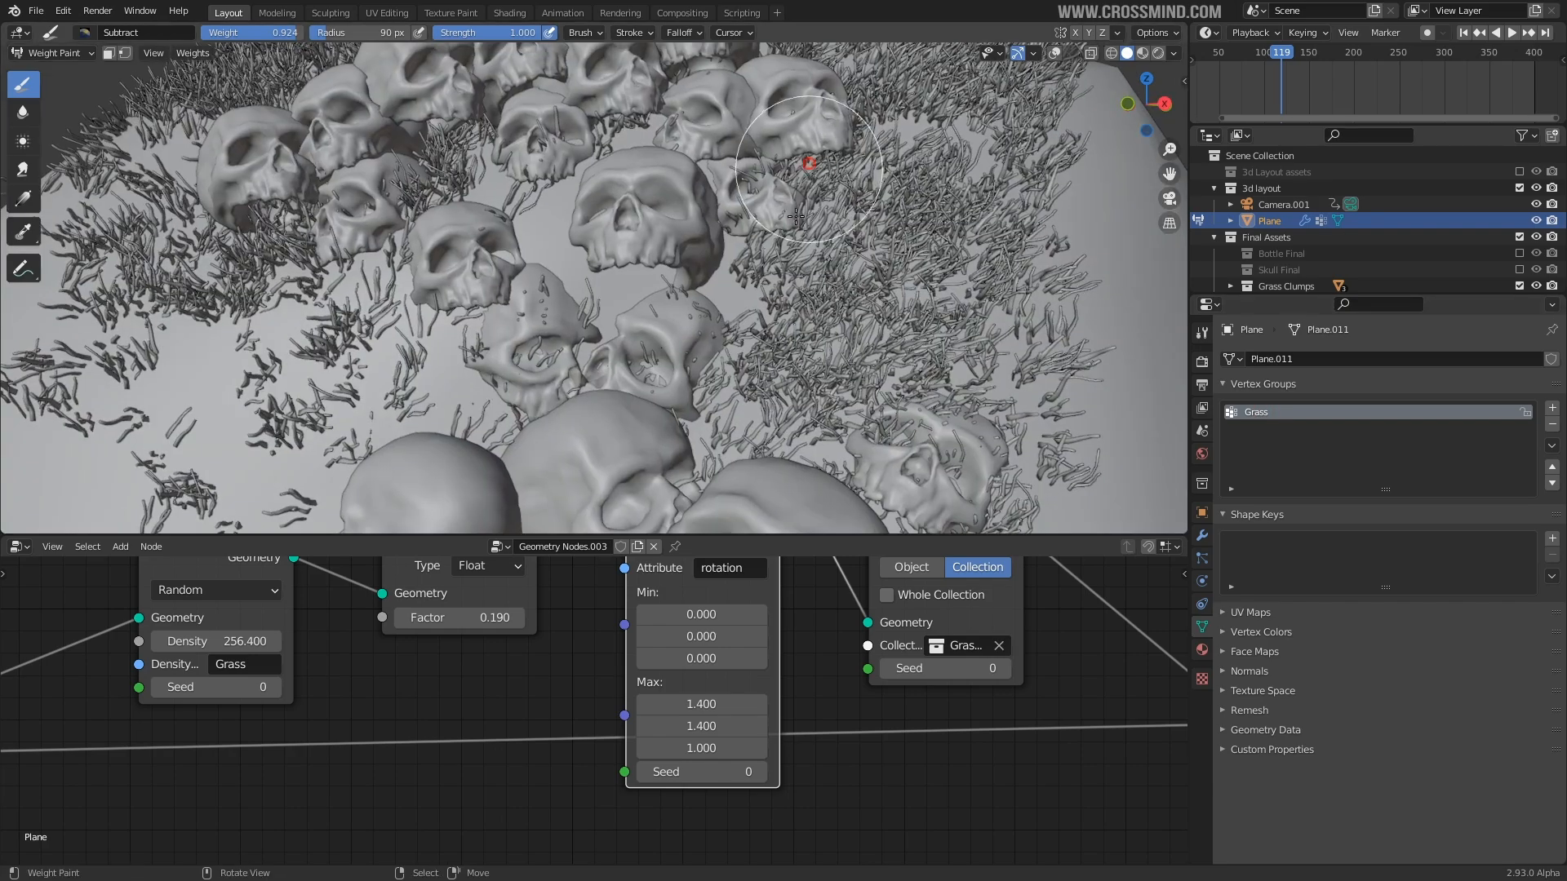
scroll(783, 237, "down", 2)
key("shift+alt+z")
scroll(762, 294, "down", 1)
left_click_drag(734, 322, 807, 342)
- Hide the viewport overlays and check the thinned grass from above and through the camera
middle_click_drag(705, 318, 505, 326)
left_click(1054, 54)
middle_click_drag(850, 222, 804, 204)
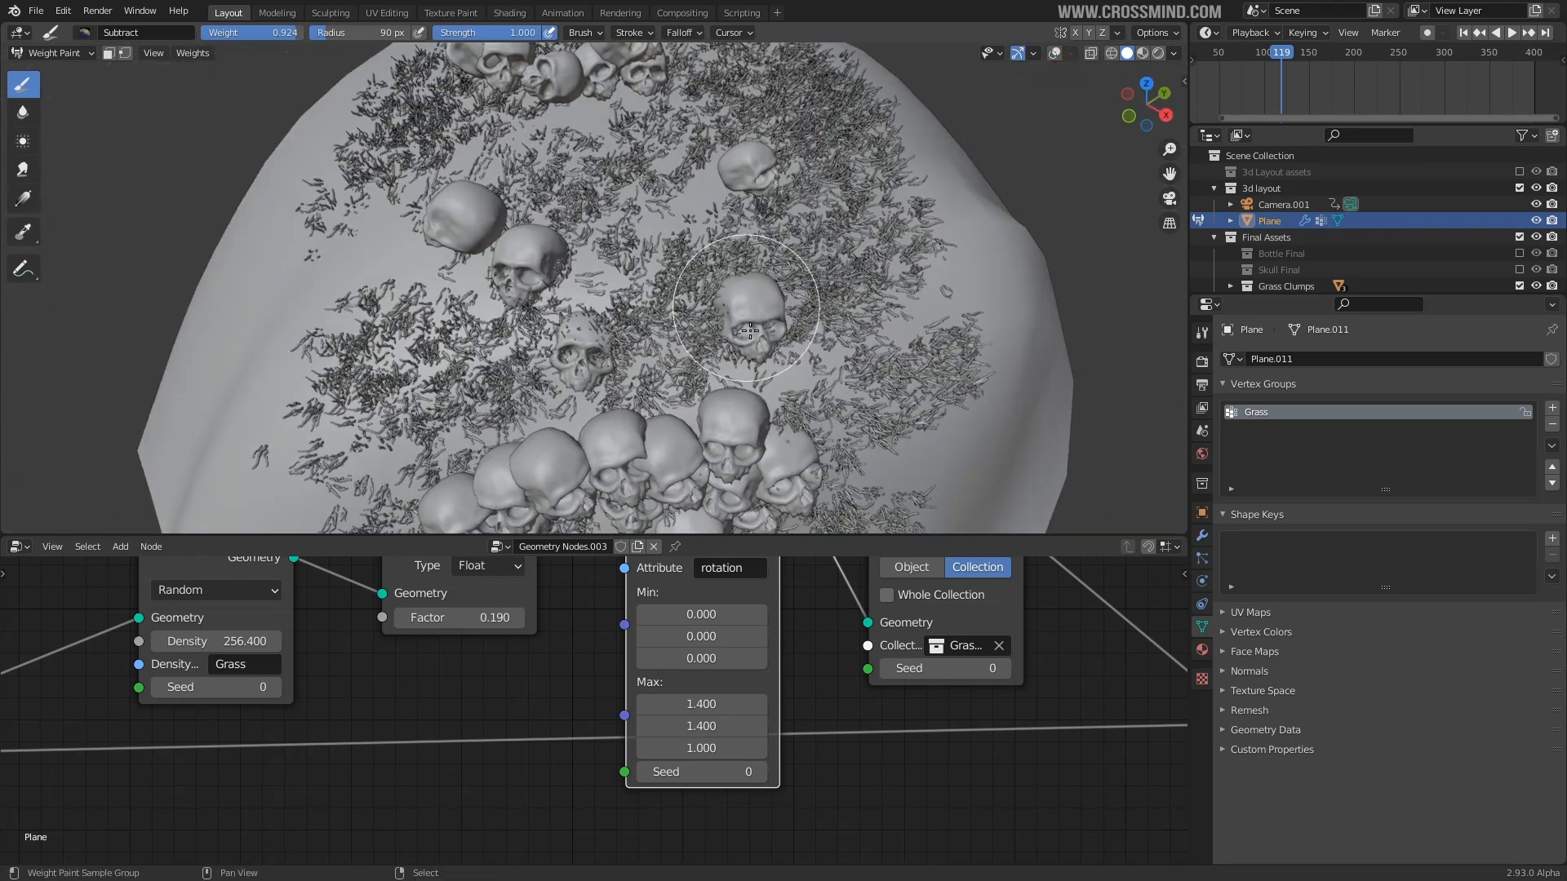
scroll(785, 343, "up", 1)
mouse_move(787, 363)
middle_mouse_down()
mouse_move(767, 342)
mouse_move(620, 326)
mouse_move(793, 368)
mouse_move(728, 317)
middle_mouse_up()
key("KP_0")
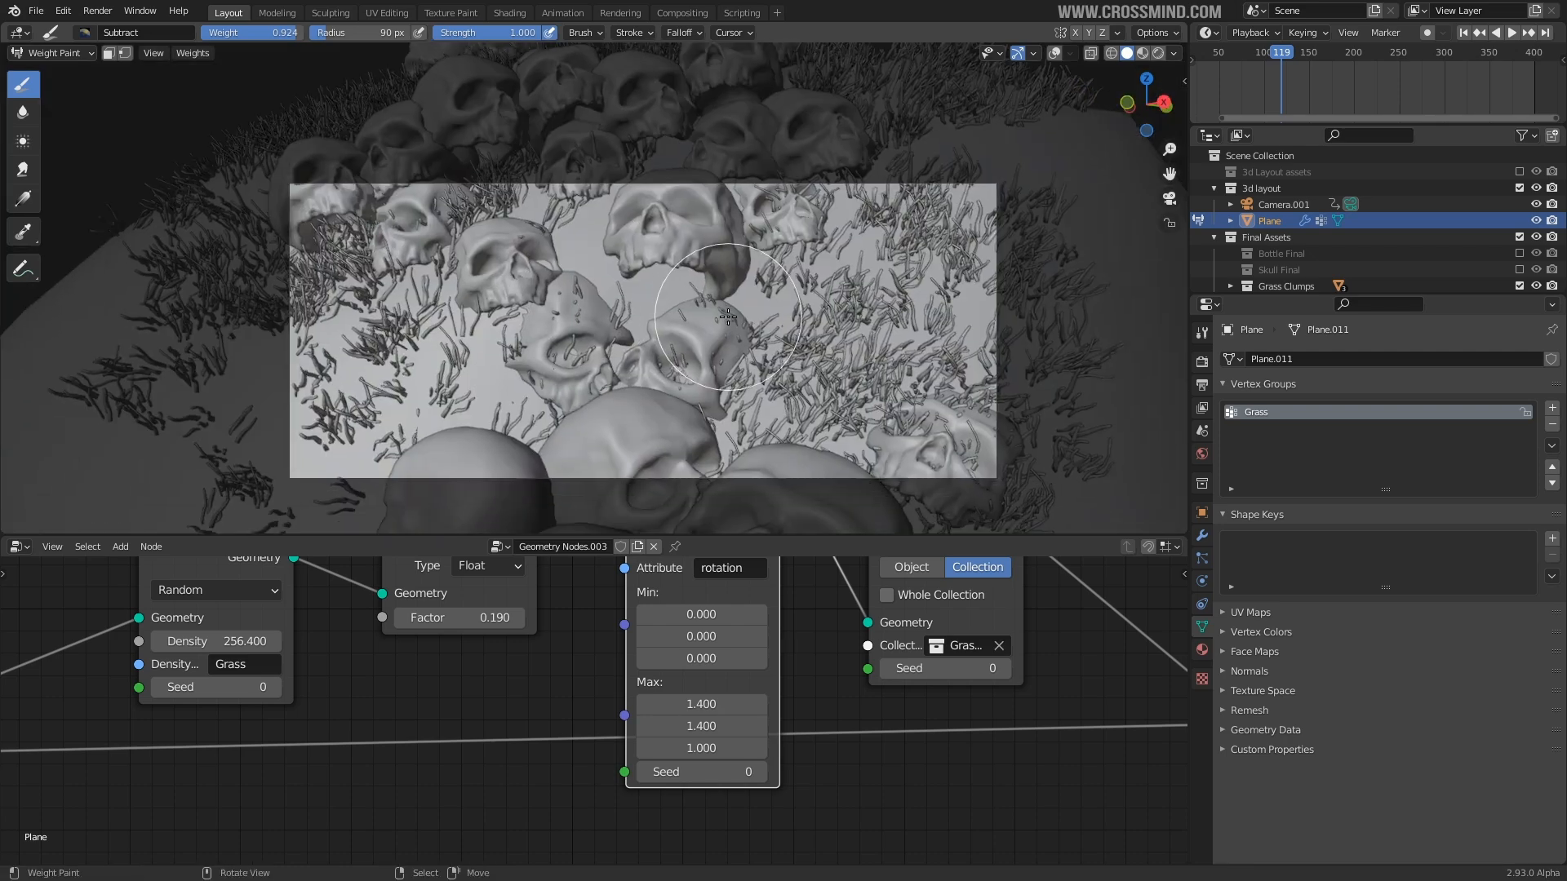
- Enlarge the node editor area, split off a strip above it and turn that strip into a Timeline
left_click_drag(815, 496, 815, 445)
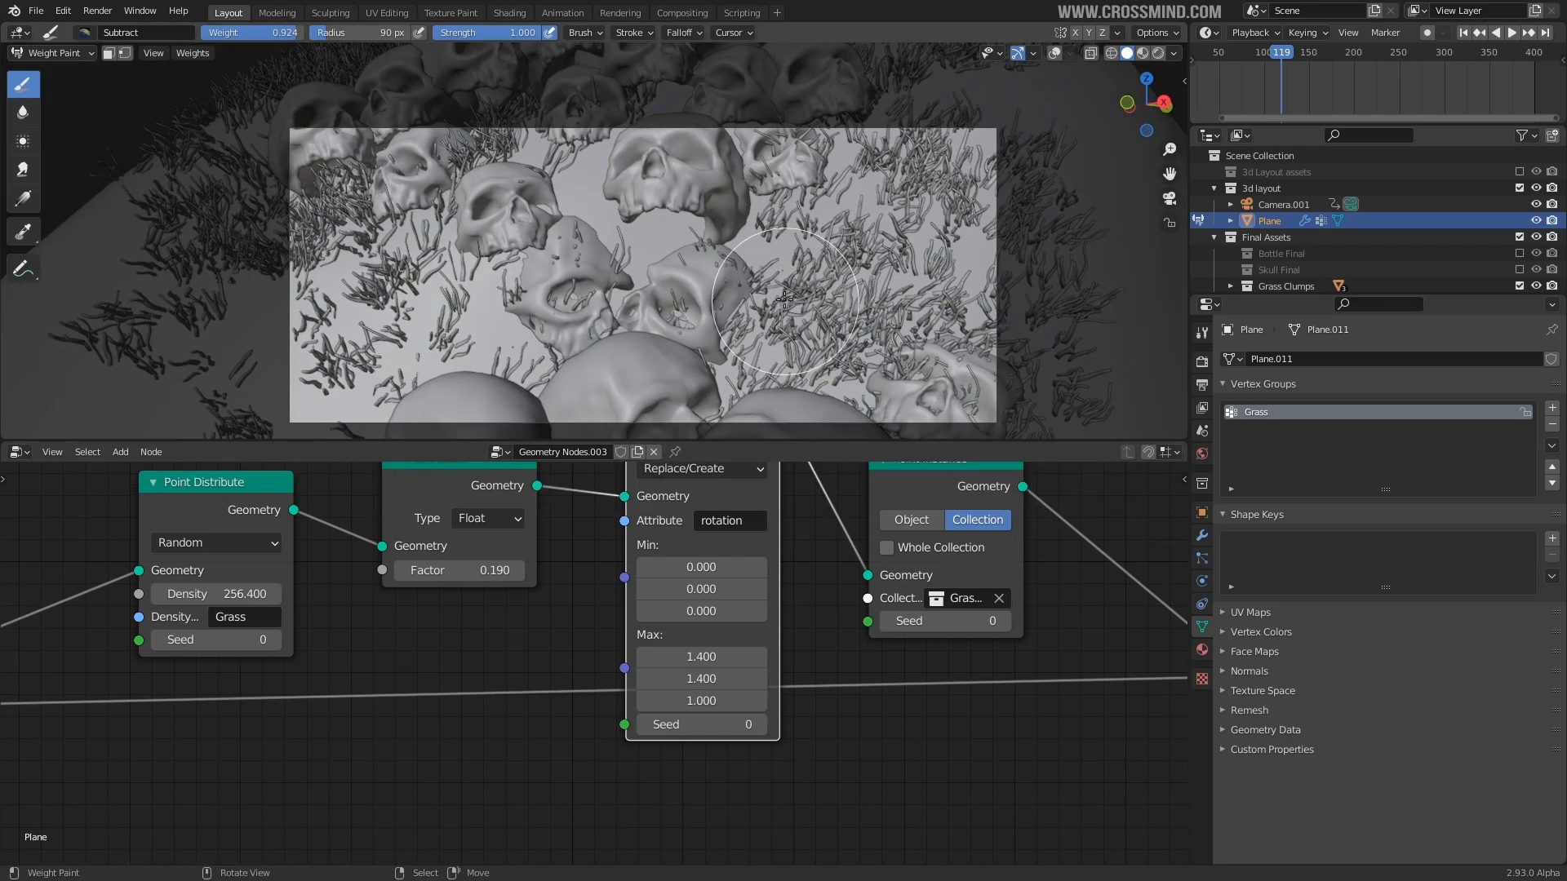
left_click_drag(1185, 447, 1163, 505)
left_click(18, 452)
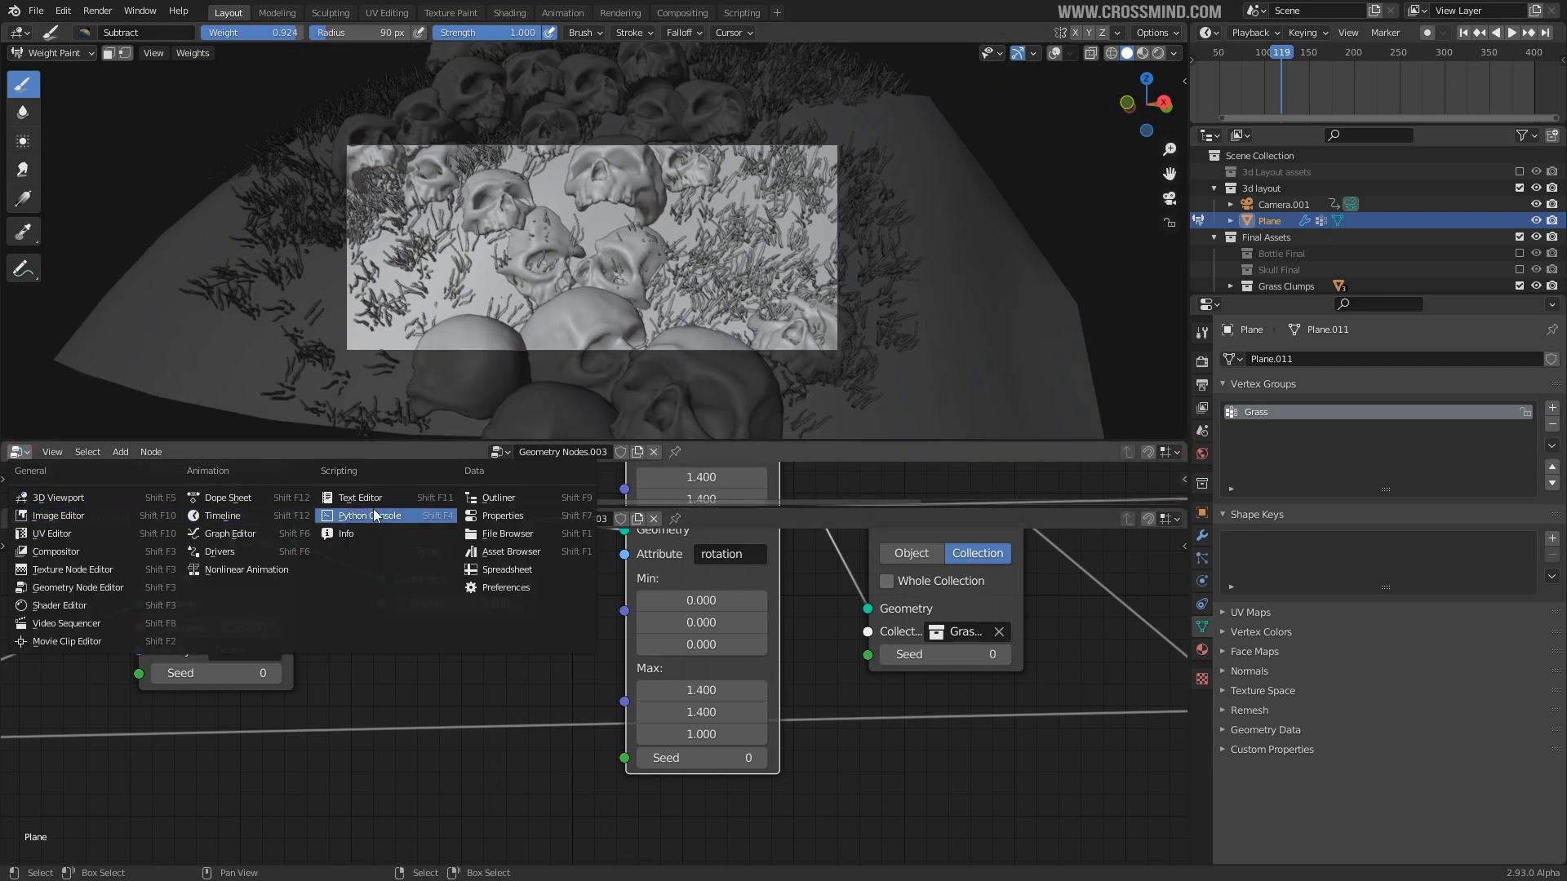
left_click(256, 513)
- Scrub the animation to frame 161 and raise the Point Distribute density to 284.600
left_click_drag(584, 477, 749, 472)
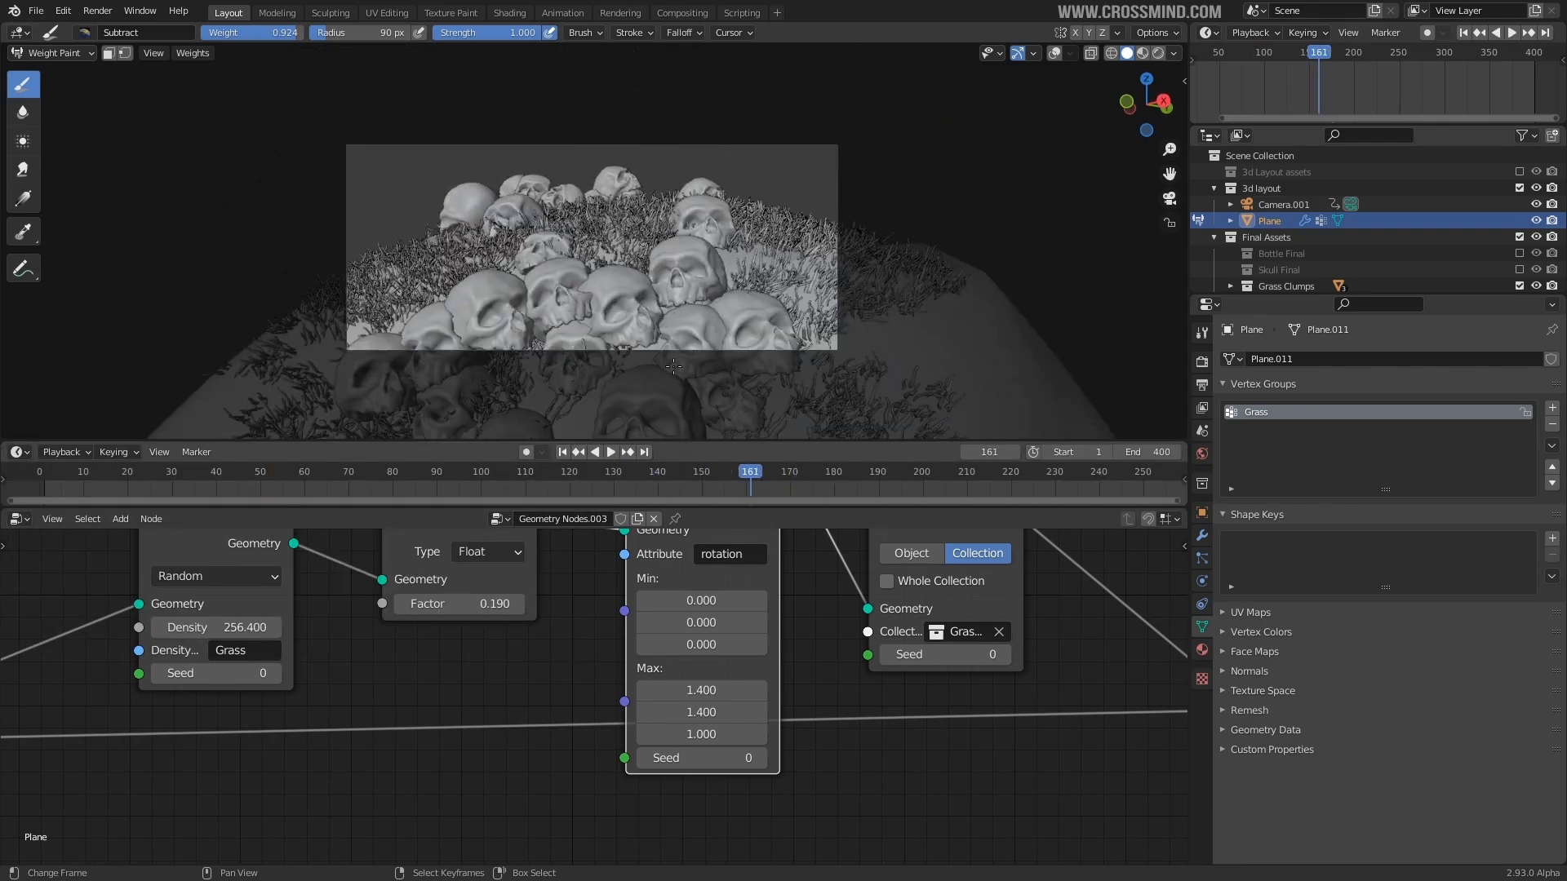
mouse_move(674, 405)
middle_mouse_down()
mouse_move(677, 310)
mouse_move(738, 314)
mouse_move(687, 316)
mouse_move(757, 349)
middle_mouse_up()
middle_click_drag(466, 650, 510, 693)
scroll(509, 688, "up", 1)
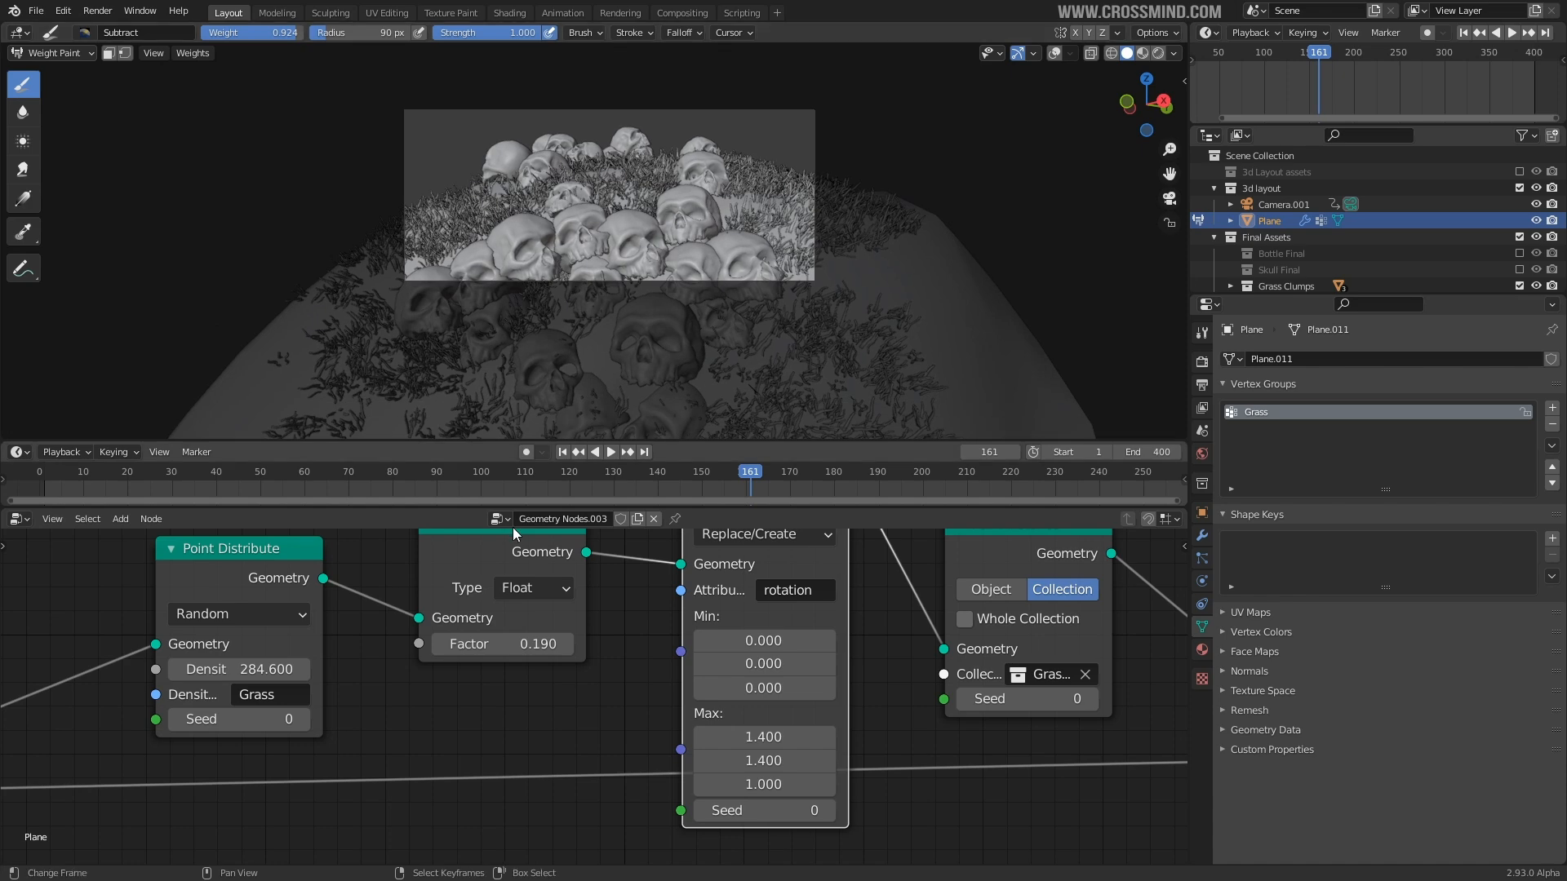
- Reposition the Point Distribute, Point Scale, Attribute Randomize and Point Instance nodes above the main geometry link and save the file
left_click_drag(719, 484, 752, 482)
scroll(644, 683, "down", 2)
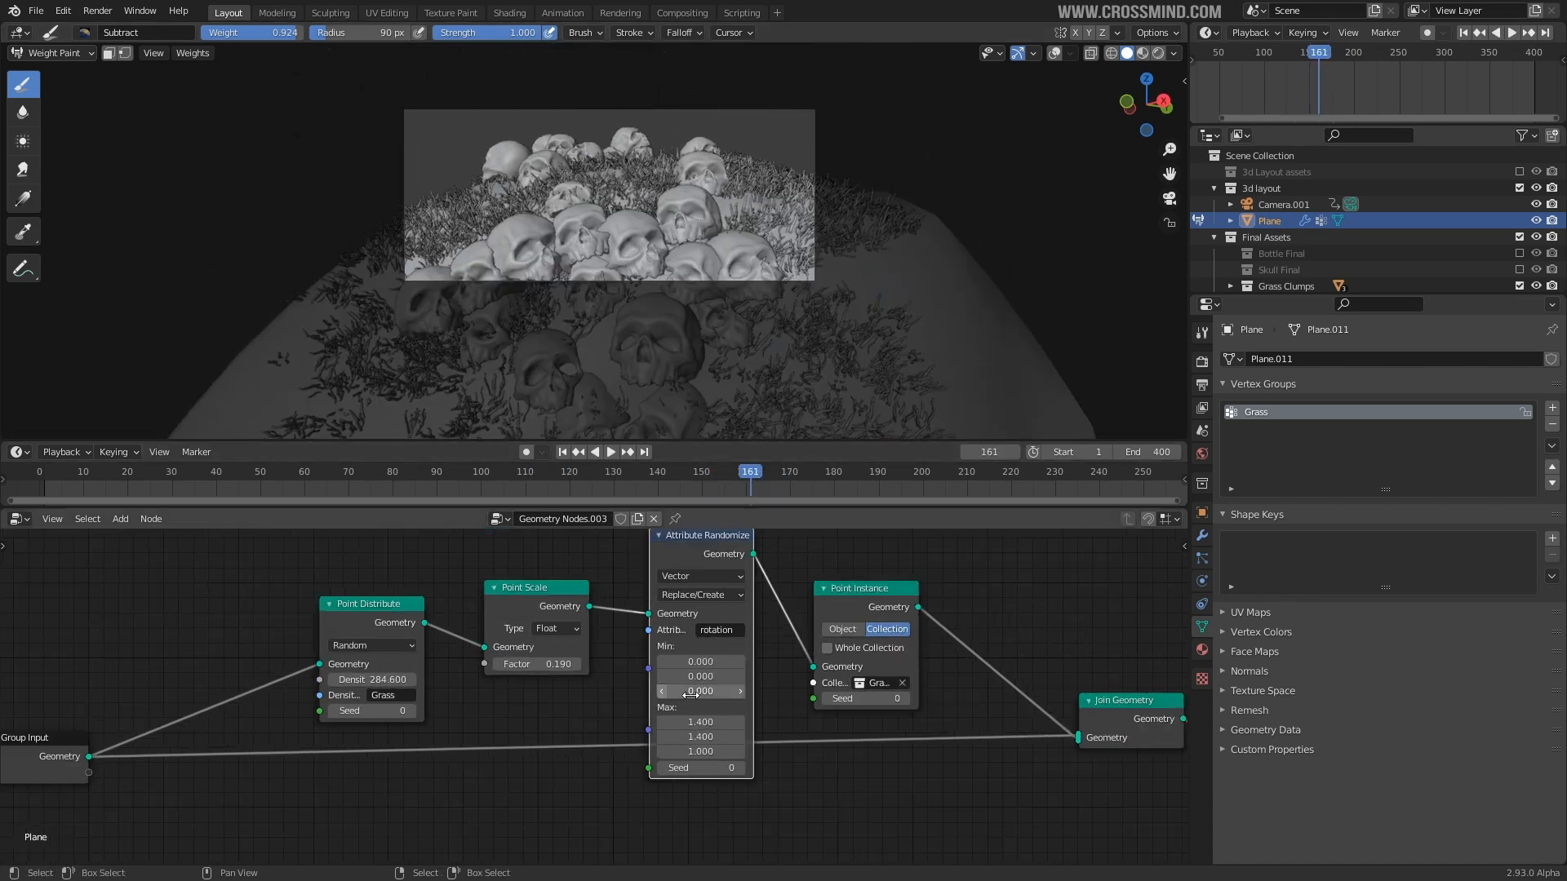
scroll(645, 683, "down", 6)
middle_click_drag(819, 803, 829, 788)
left_click_drag(462, 631, 427, 576)
left_click_drag(578, 613, 510, 545)
left_click_drag(672, 580, 612, 519)
left_click_drag(769, 605, 714, 542)
middle_click_drag(683, 662, 711, 687)
key("ctrl+s")
- Switch the plane to Object Mode, deselect it and examine the grass on the hill from above
key("v")
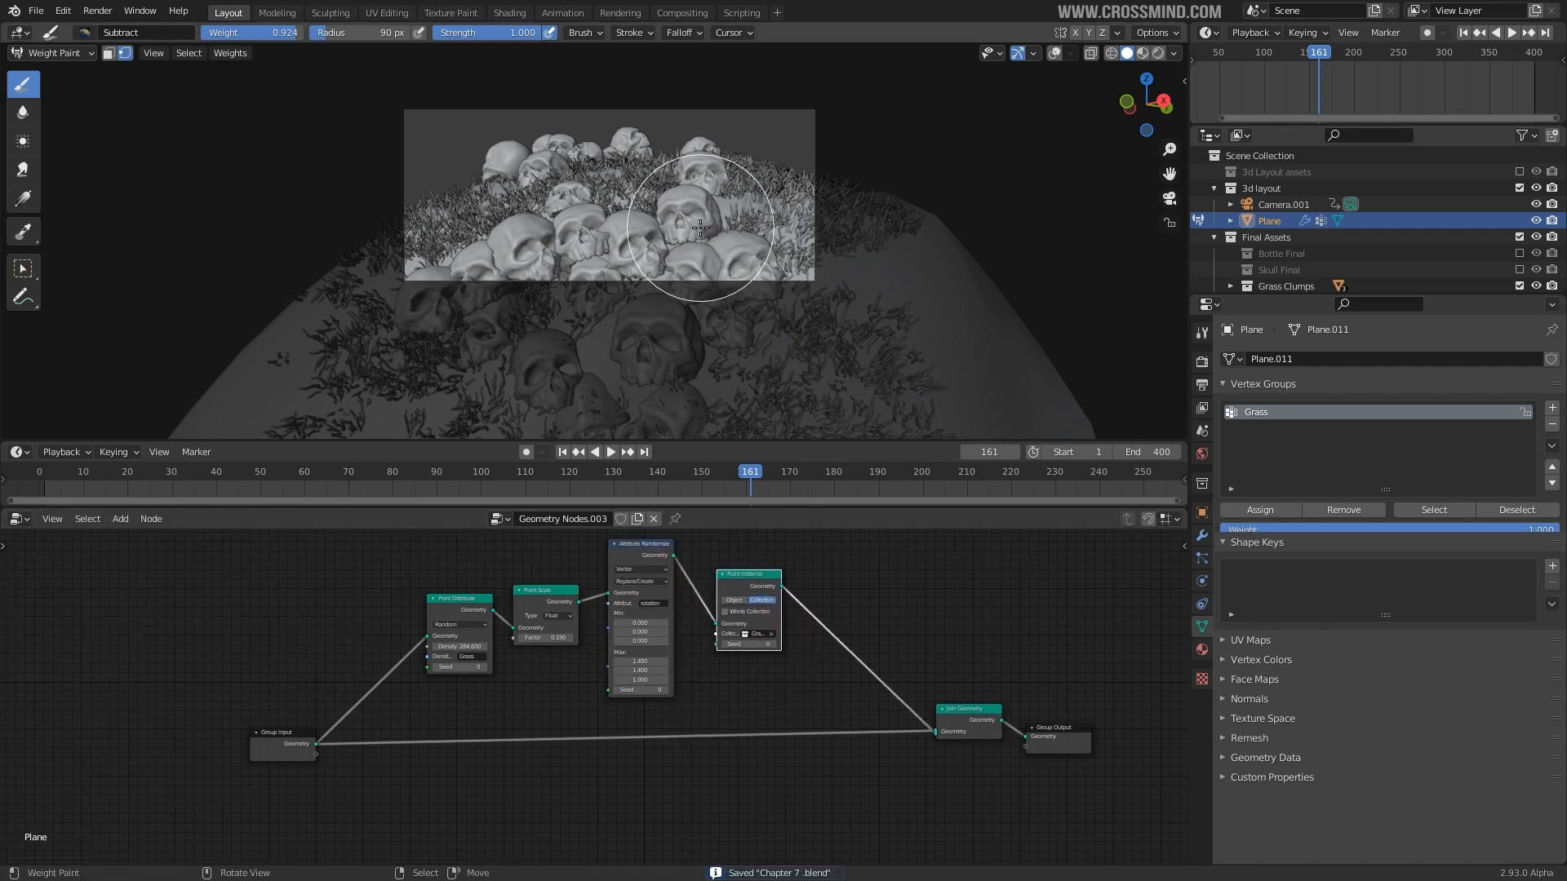
middle_click_drag(700, 227, 991, 169)
key("ctrl+Tab")
left_click(571, 268)
left_click(990, 169)
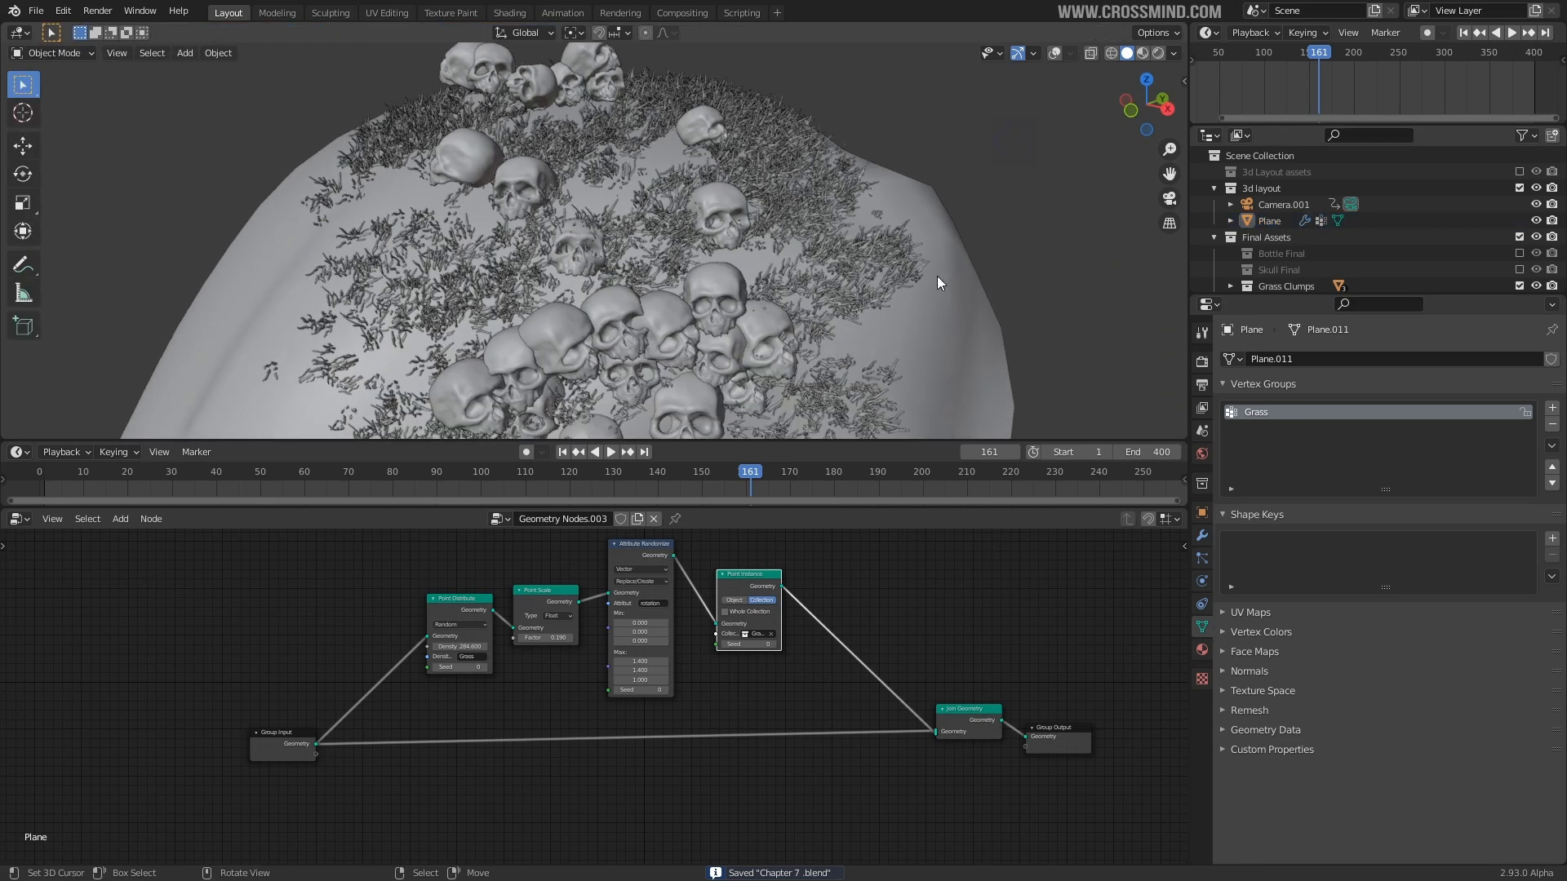
middle_click_drag(962, 584, 938, 621)
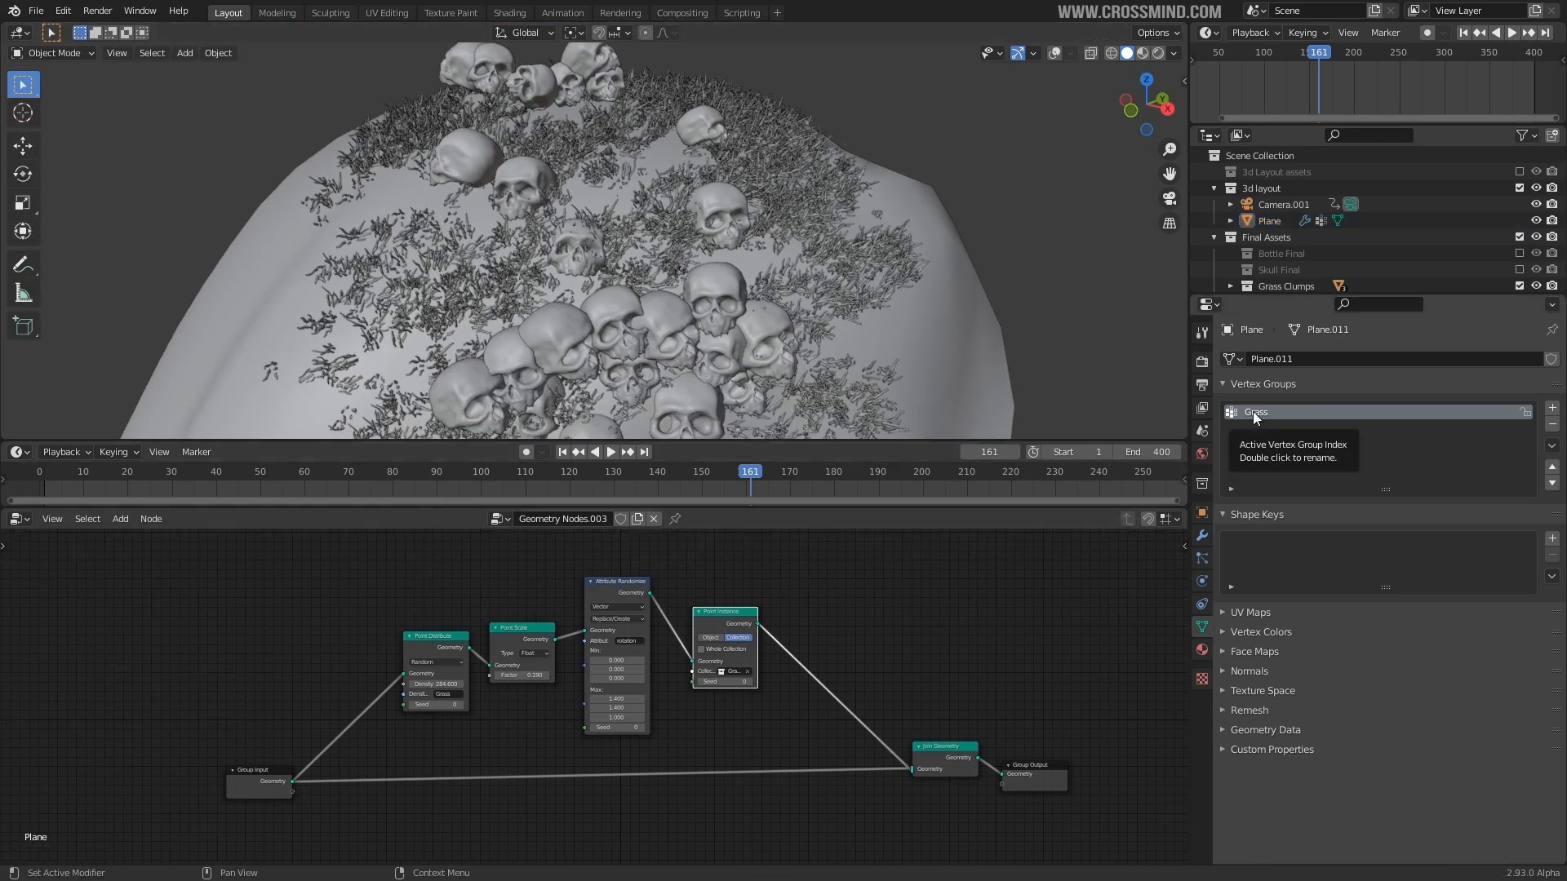
- Put the plane back into Weight Paint mode and turn on the viewport overlays to show the painted weights
key("ctrl+Tab")
left_click(753, 189)
left_click(1055, 53)
mouse_move(838, 175)
middle_mouse_down()
mouse_move(789, 200)
mouse_move(783, 262)
mouse_move(739, 225)
middle_mouse_up()
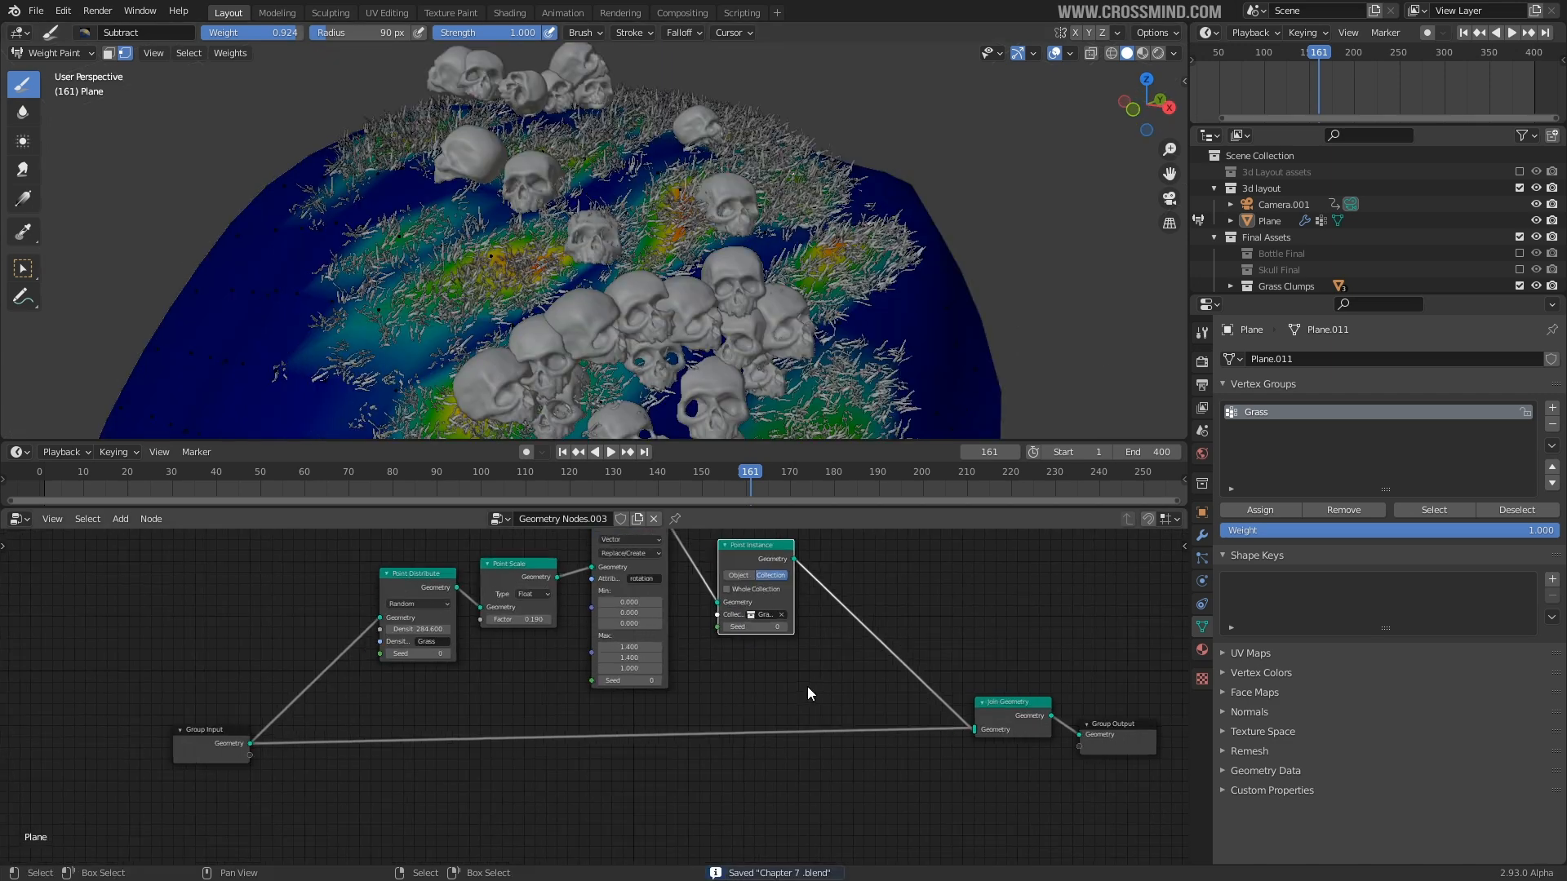
- Rename the Grass vertex group to Grass_Painted and choose it as the Point Distribute density attribute
scroll(806, 687, "up", 3)
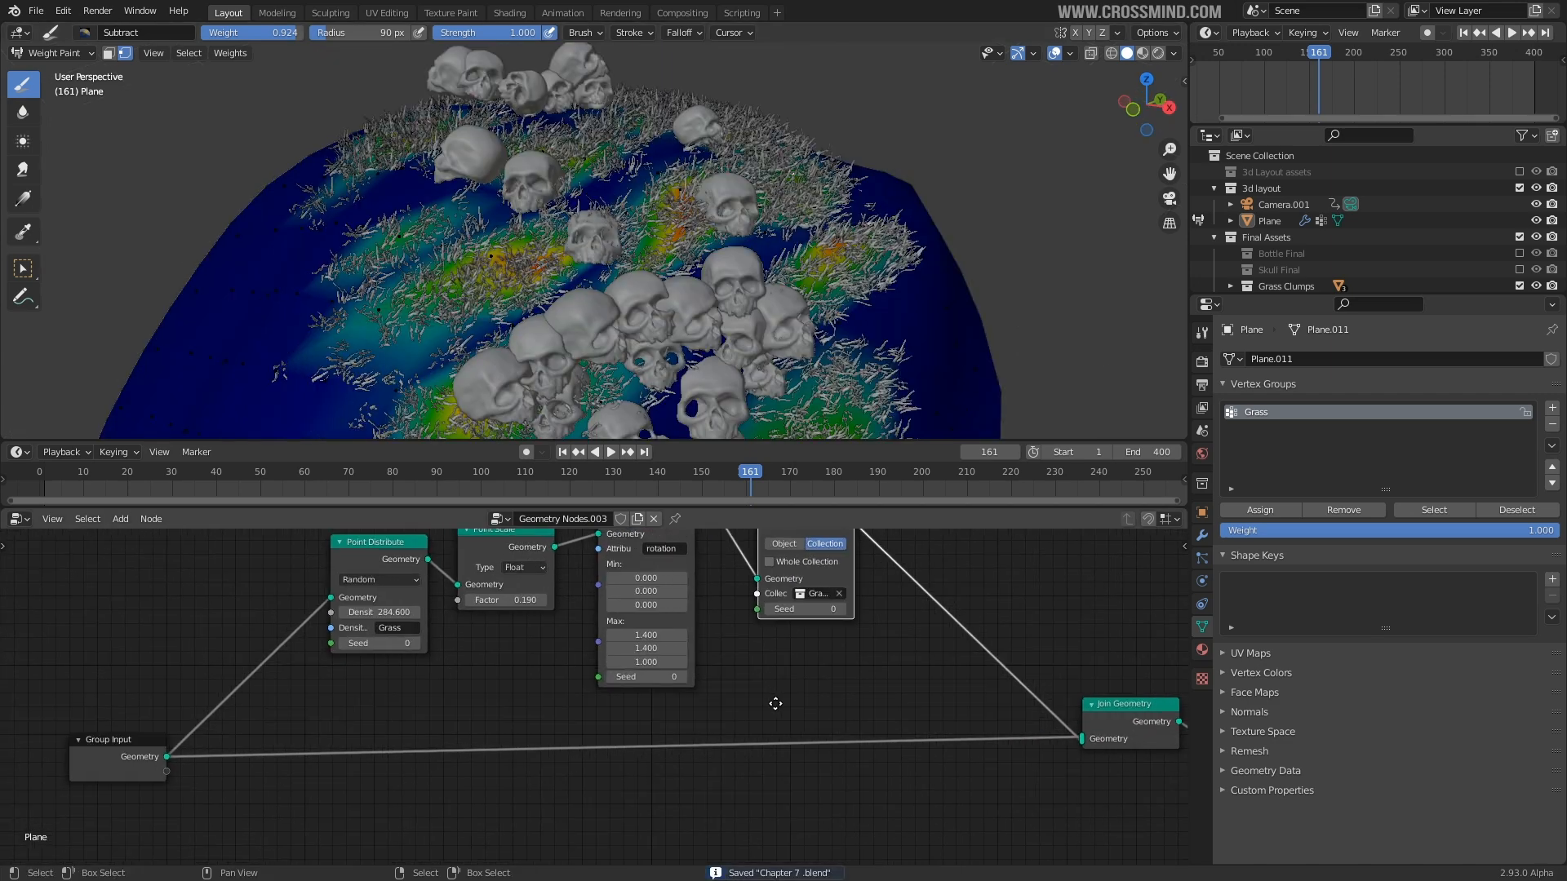
middle_click_drag(565, 689, 653, 690)
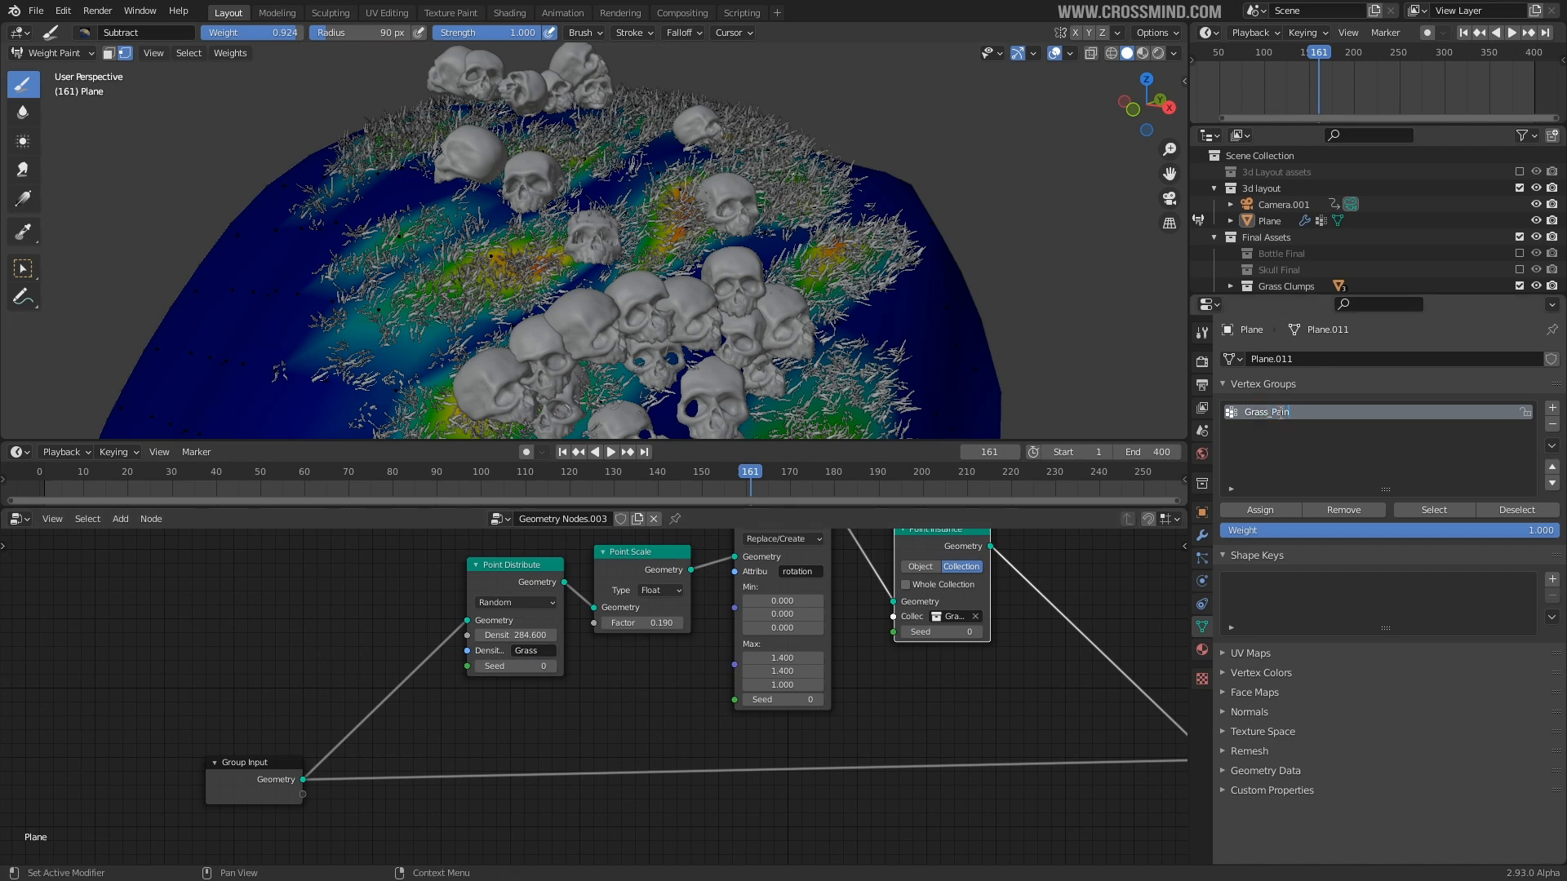
key("Return")
scroll(514, 656, "up", 3)
left_click(534, 638)
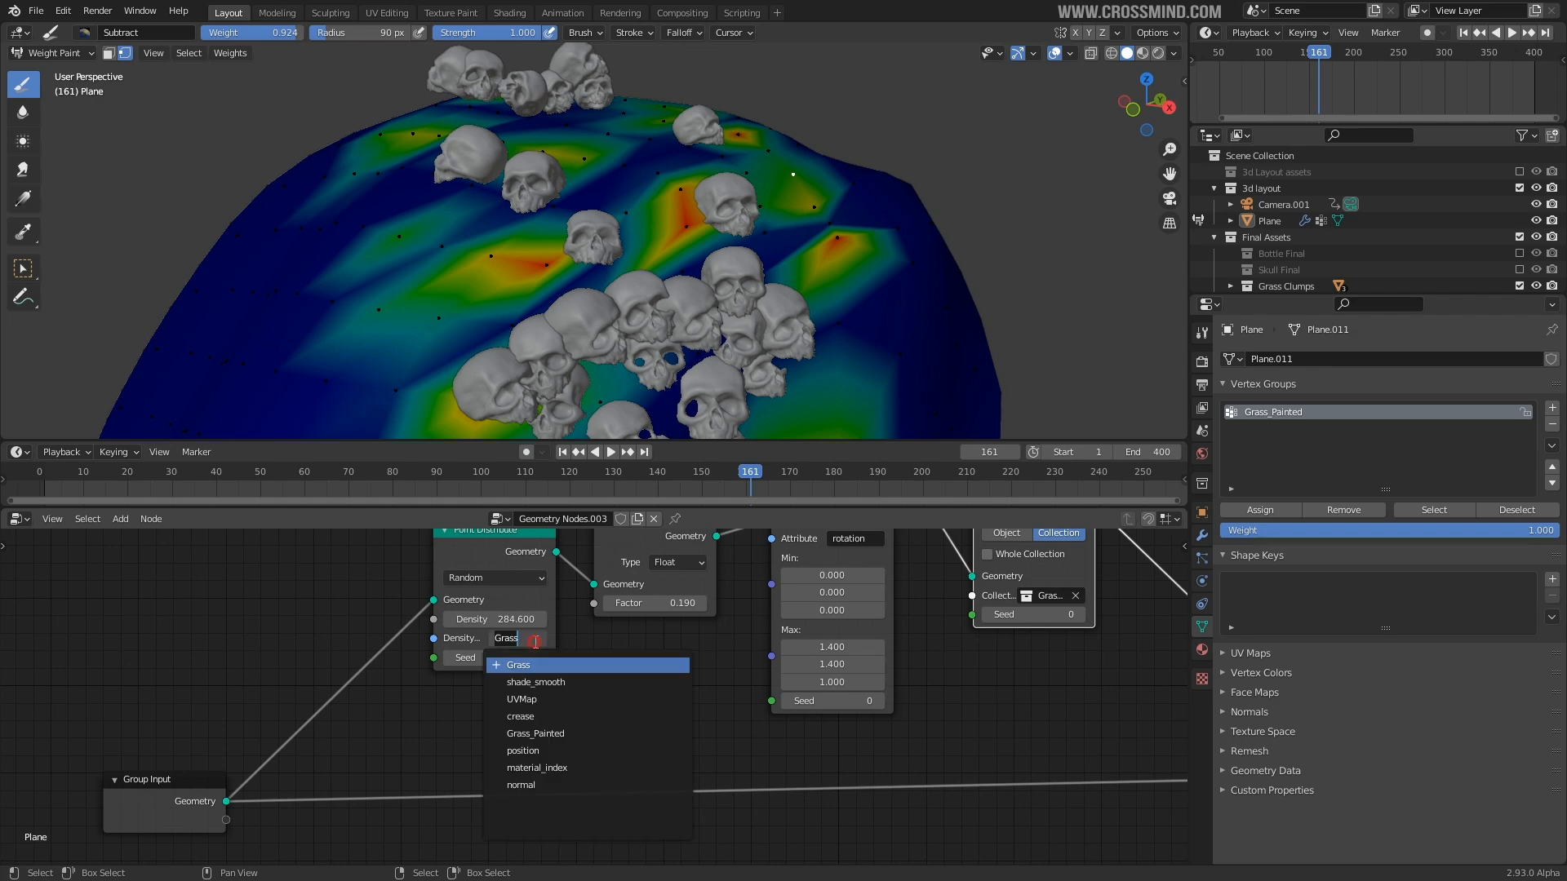
left_click(552, 734)
middle_click_drag(665, 652, 601, 674)
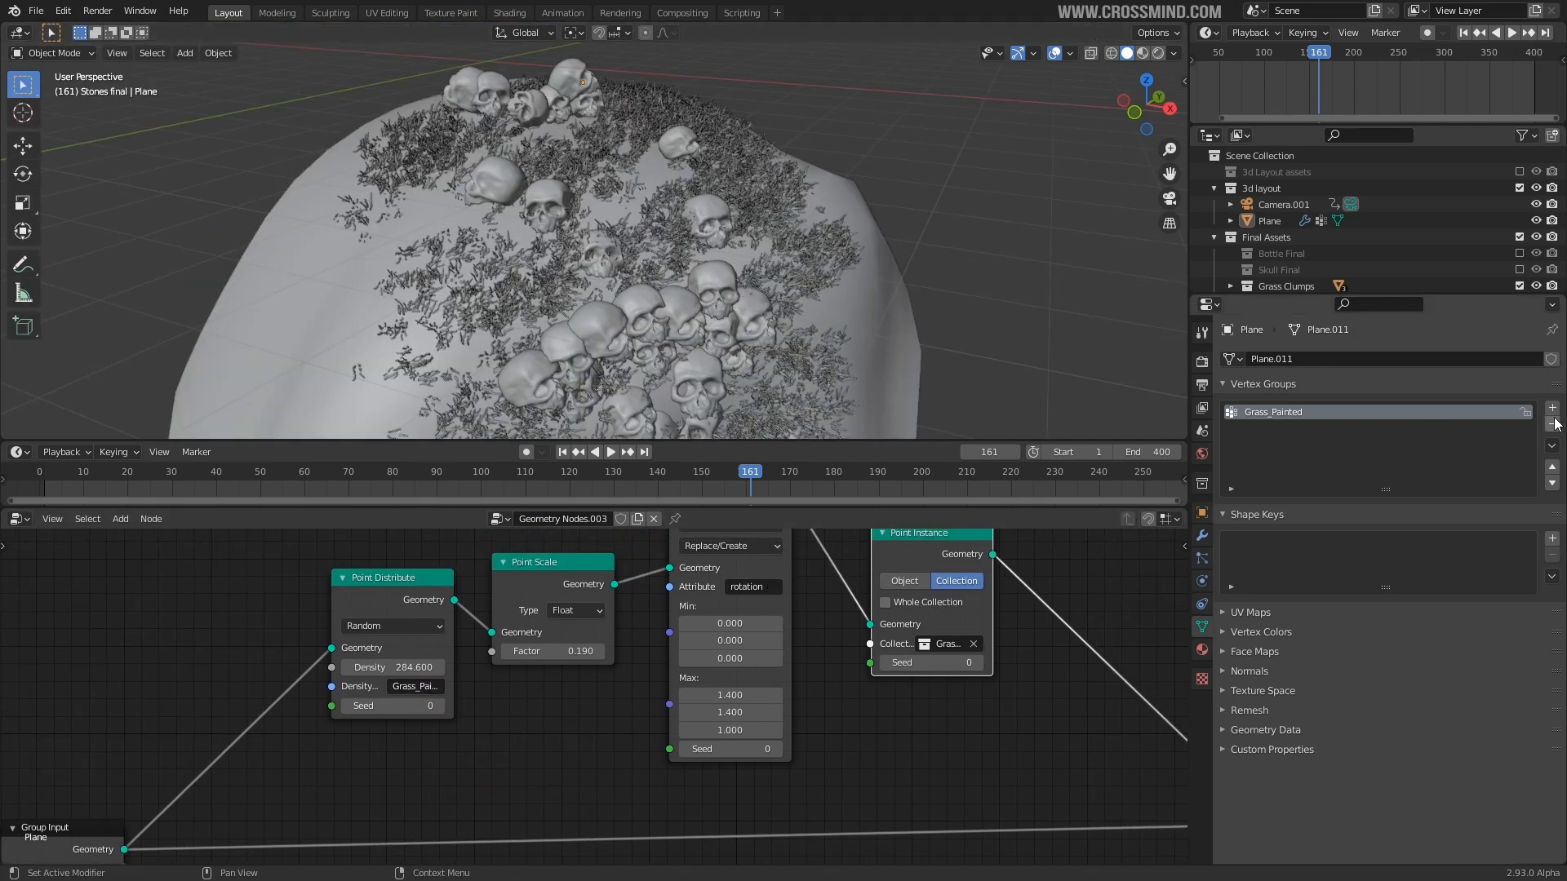
- Add a second vertex group named Grass_Text and choose it as the Point Distribute density attribute
left_click(1552, 408)
double_click(1267, 428)
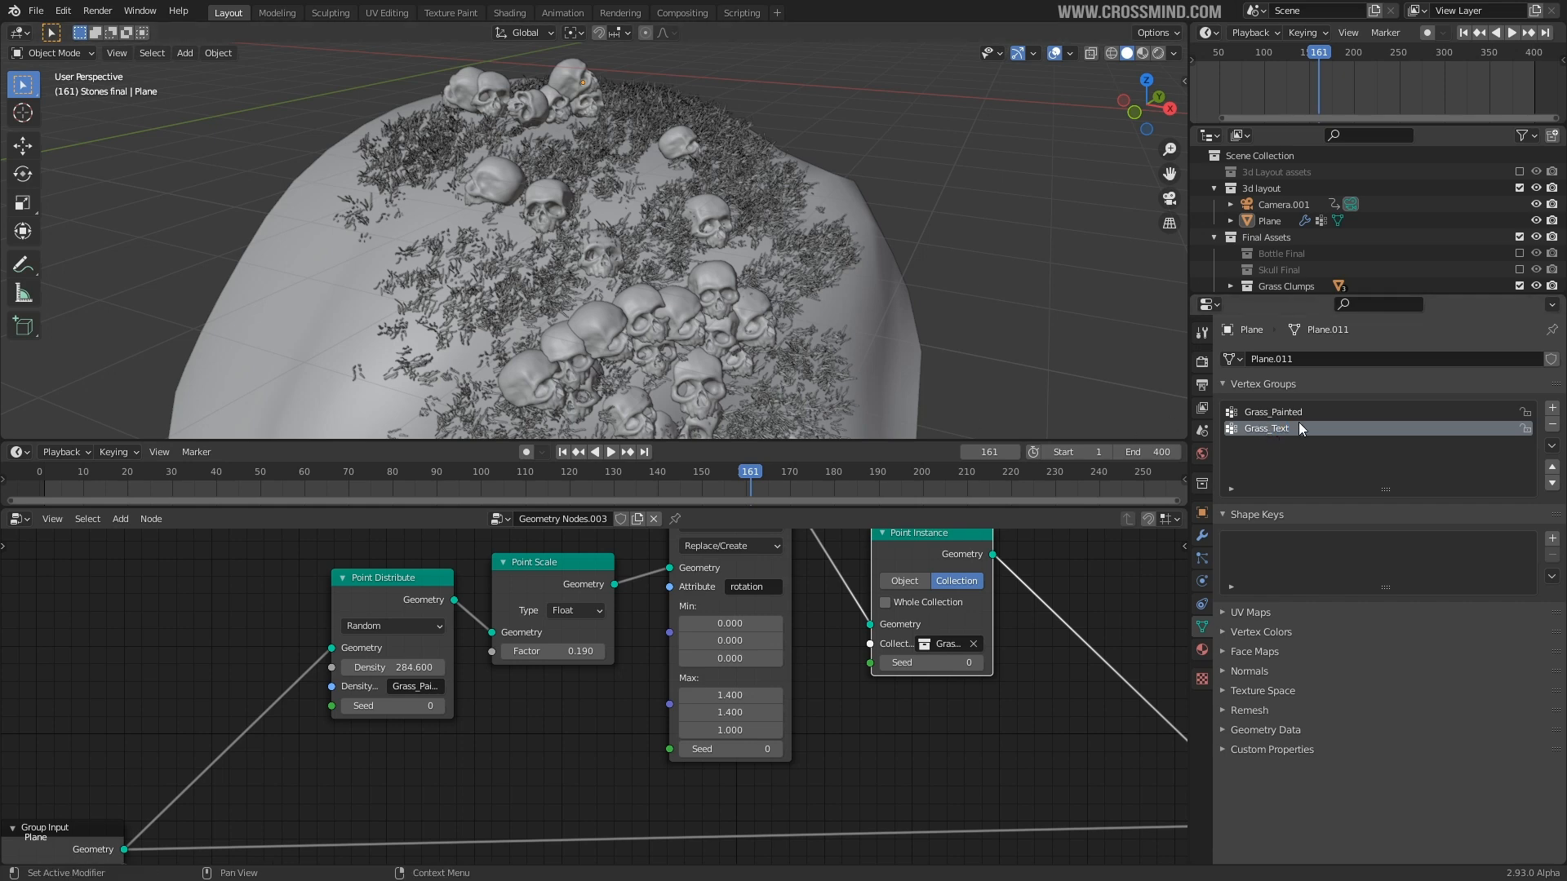
scroll(472, 741, "up", 3)
middle_click_drag(554, 691, 768, 686)
scroll(698, 691, "down", 2)
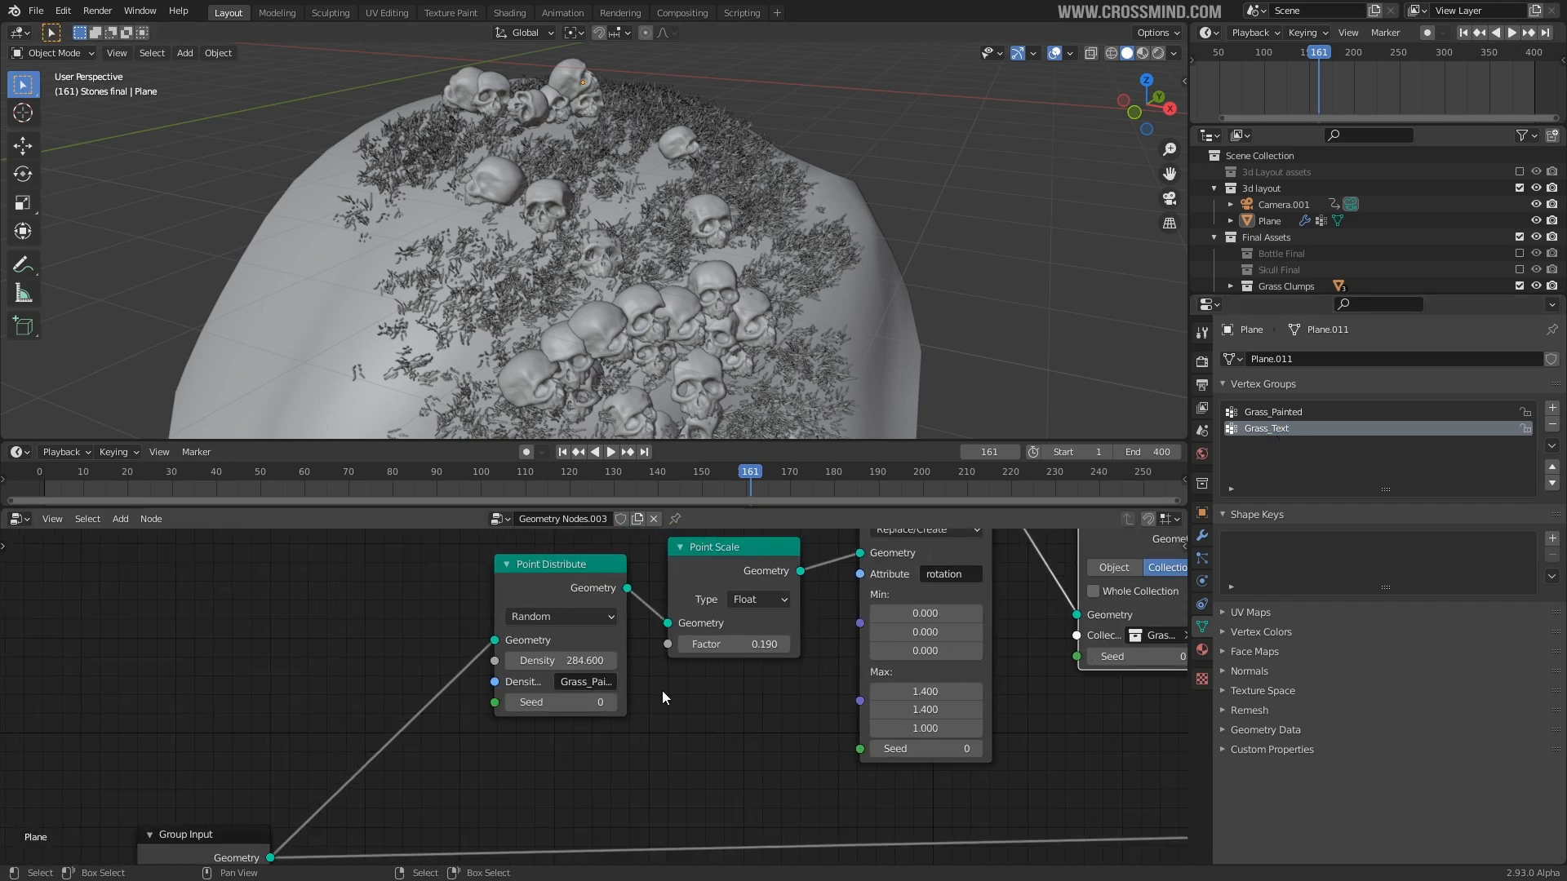
left_click(596, 682)
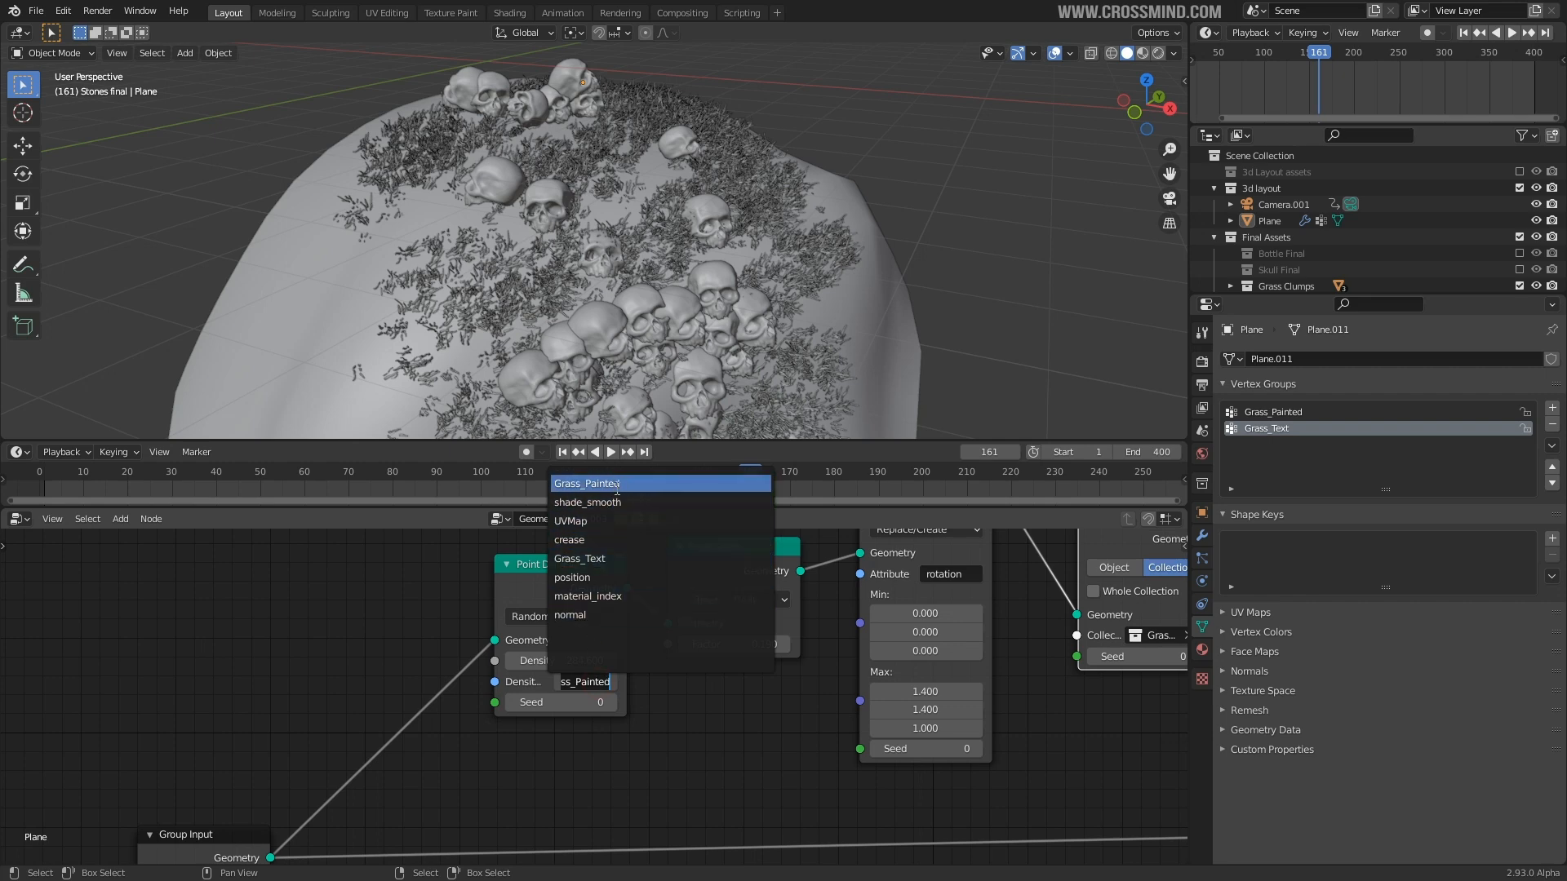
left_click(622, 560)
scroll(569, 697, "down", 2)
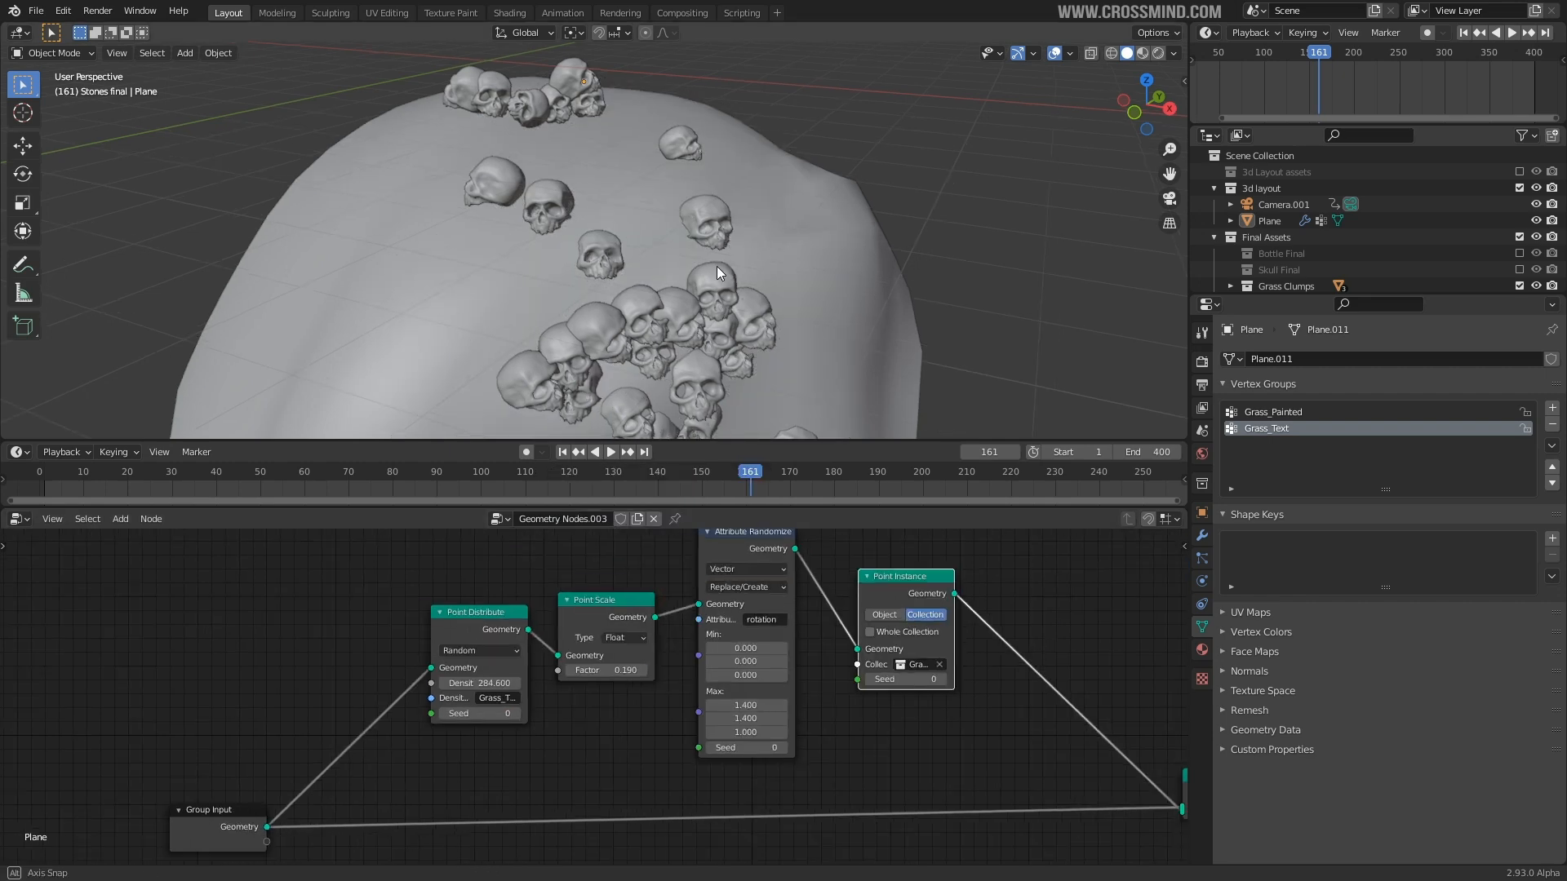
- Assign all of the plane's vertices to the Grass_Text group with weight 1.000 and return to Object Mode
middle_click_drag(680, 258, 702, 225, "shift")
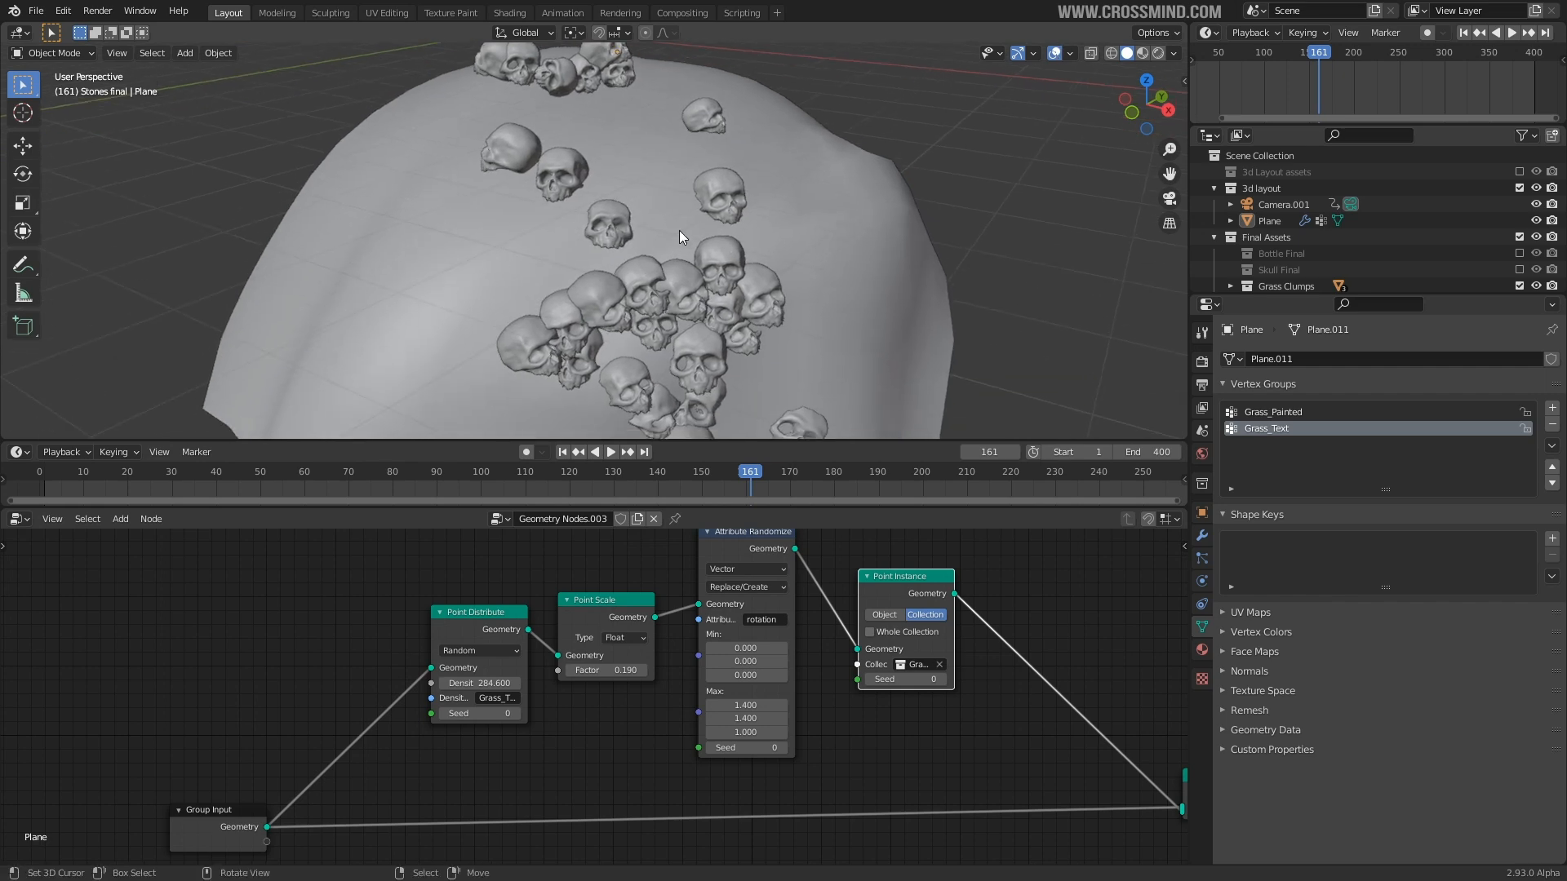
middle_click_drag(703, 334, 687, 287, "shift")
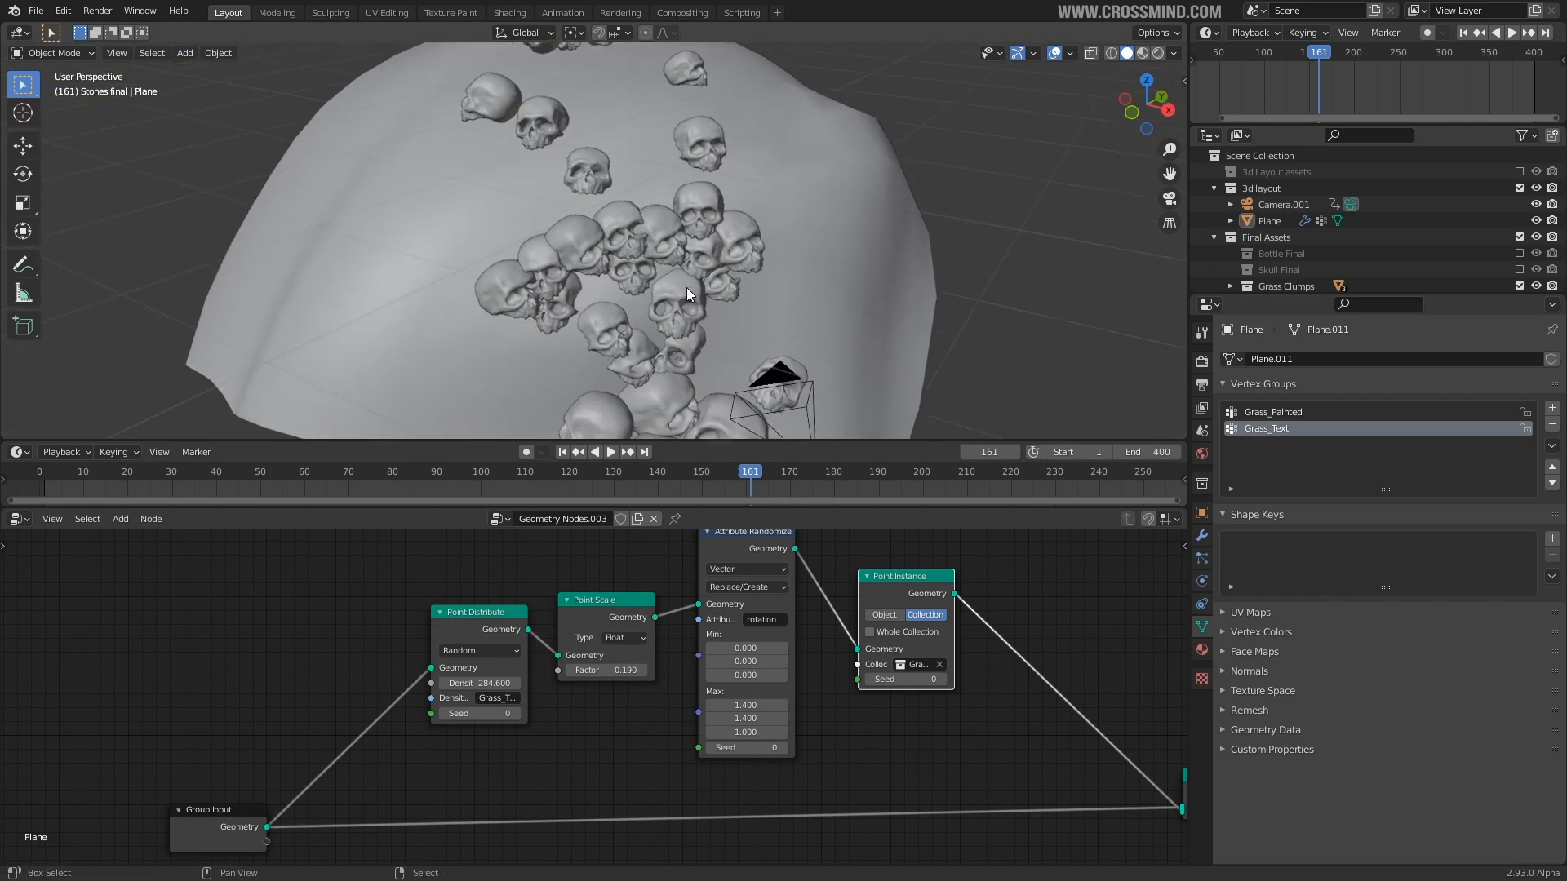
scroll(687, 292, "down", 2)
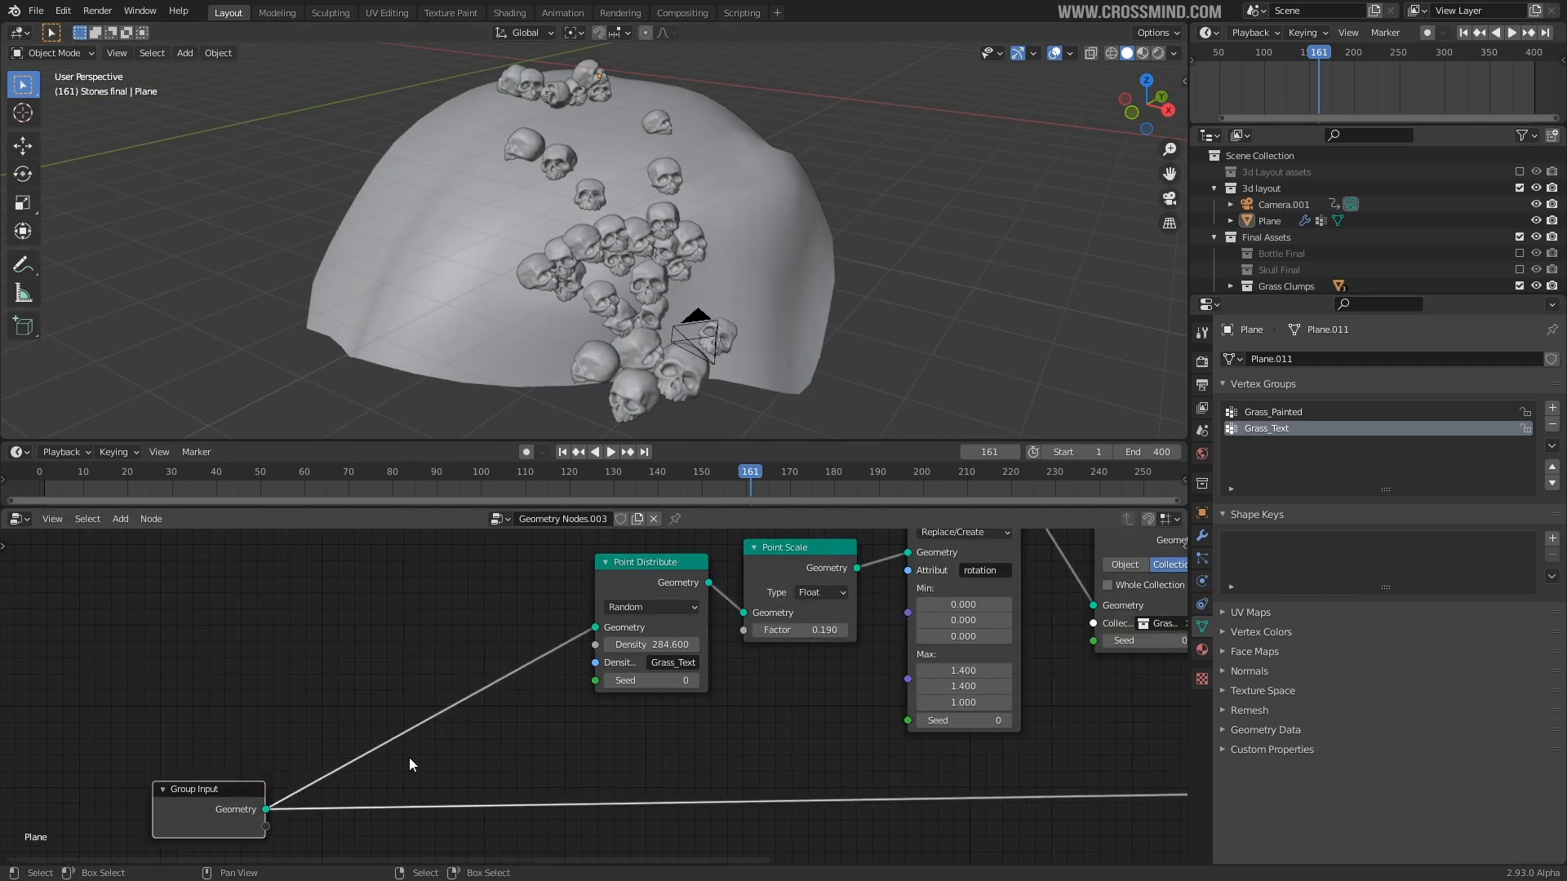
middle_click_drag(522, 723, 532, 733)
key("Tab")
left_click(1259, 511)
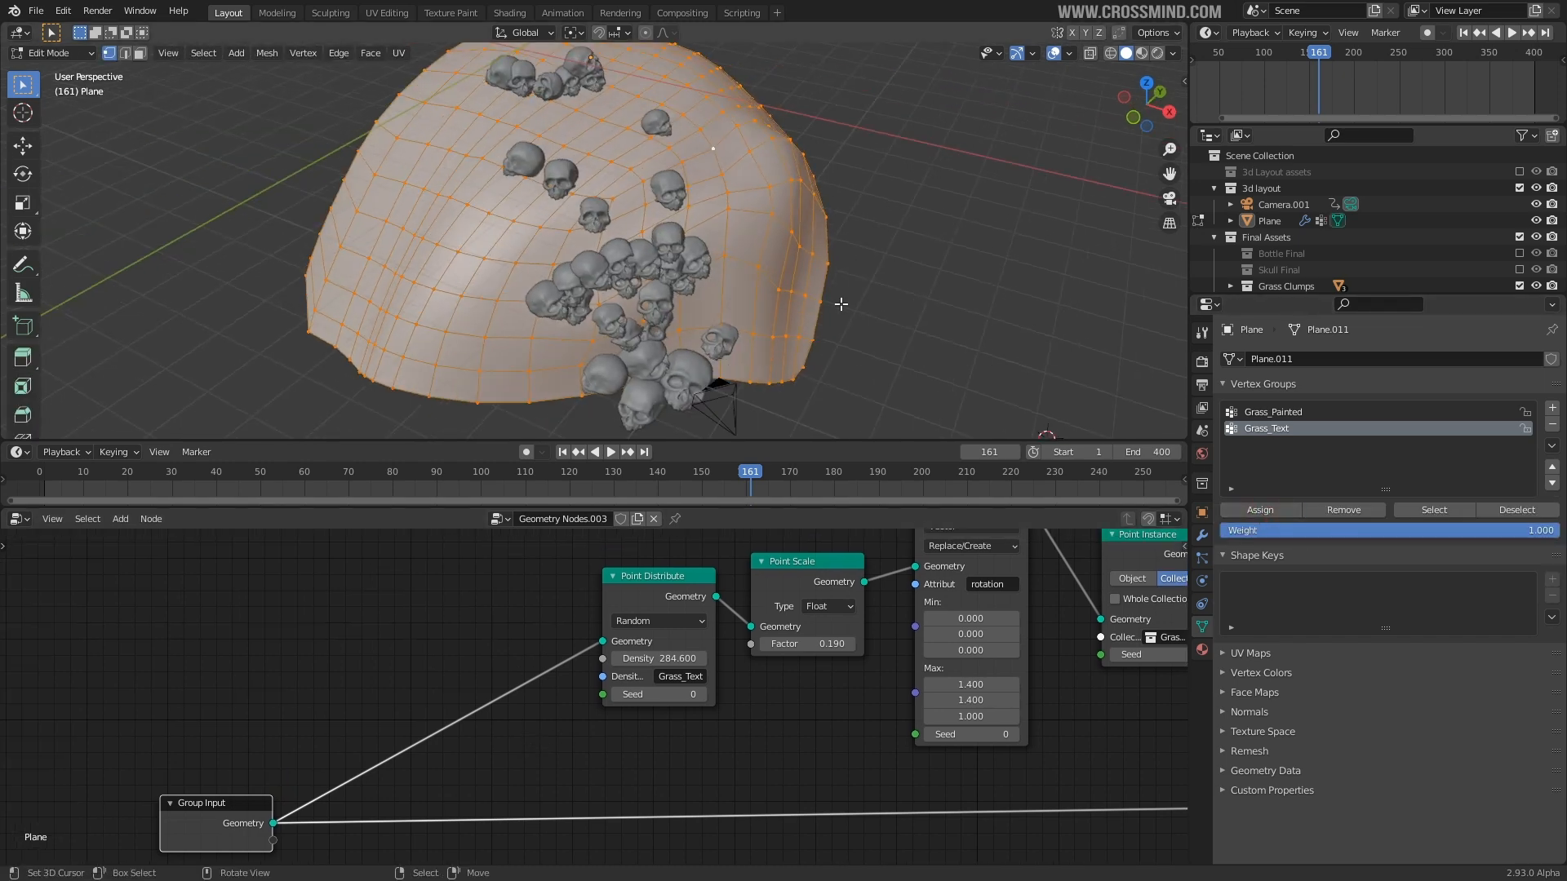
key("Tab")
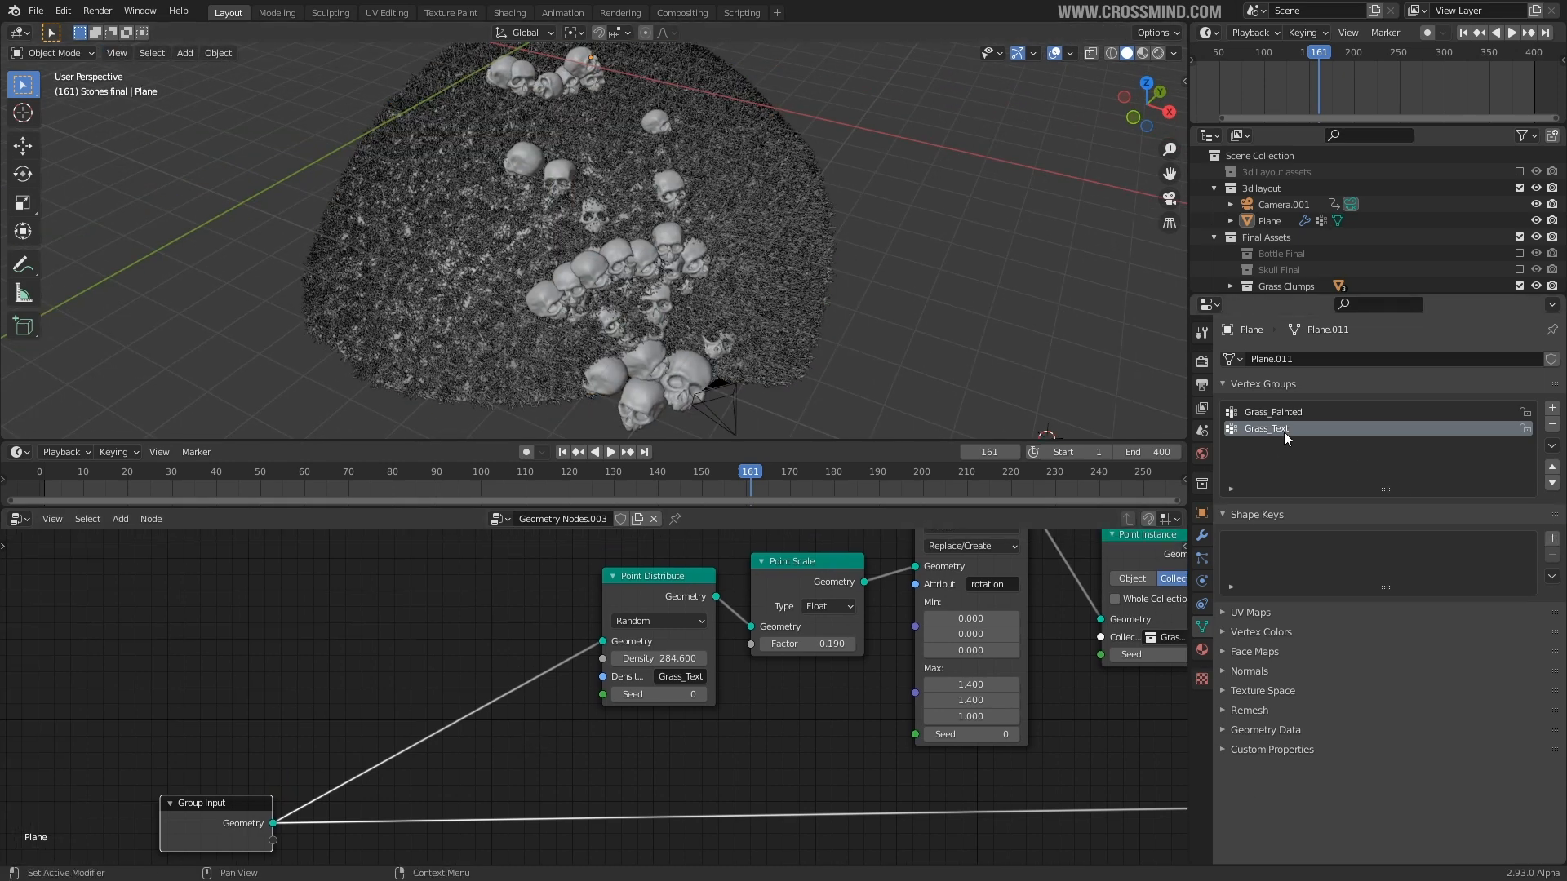
key("Tab")
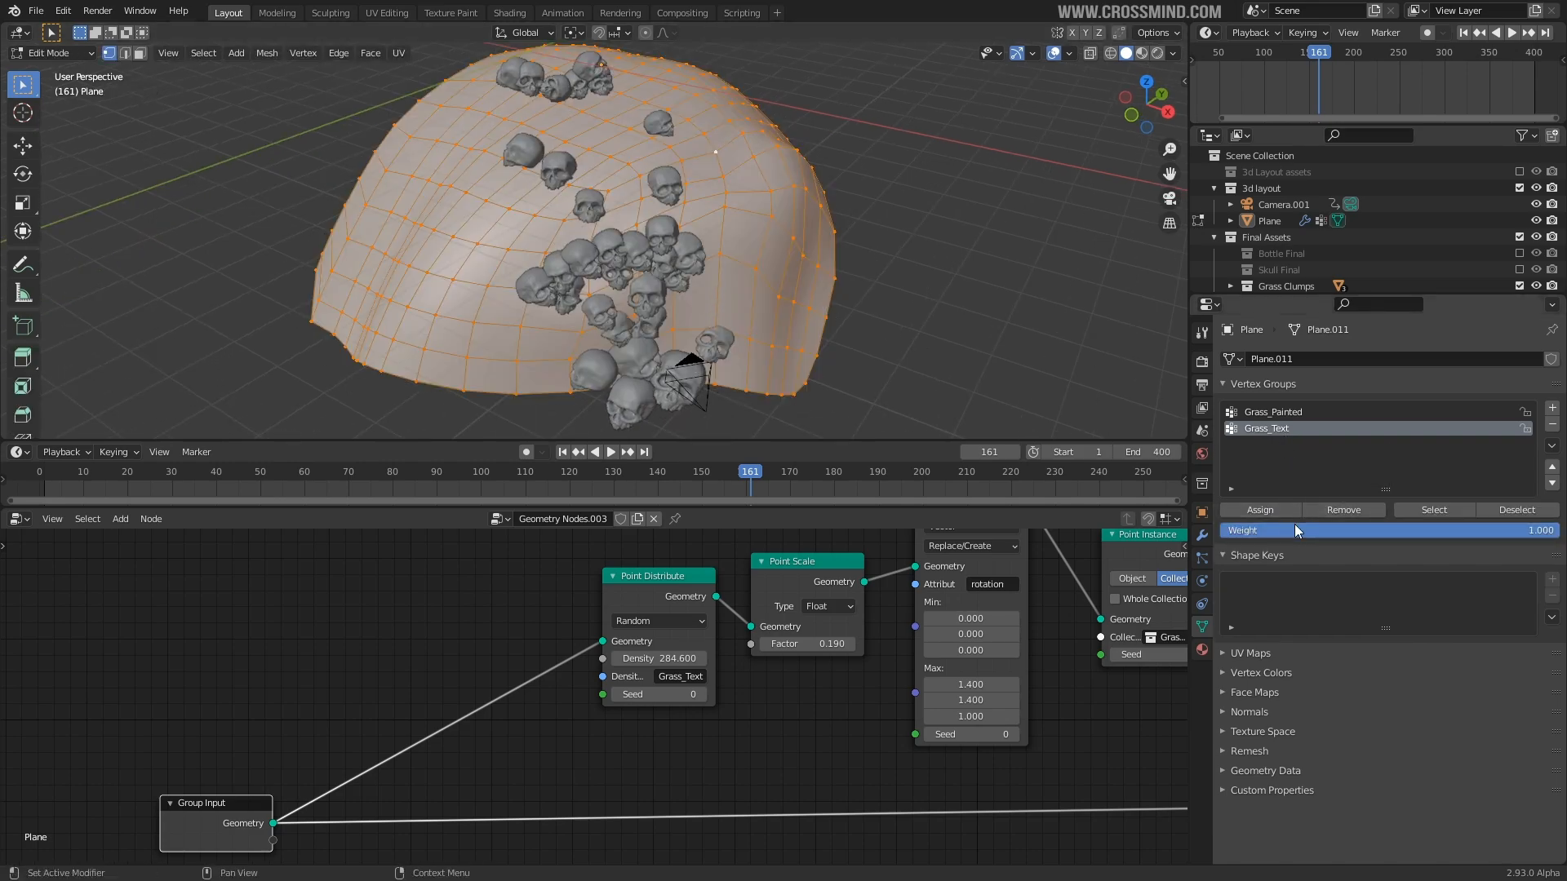
key("Tab")
middle_click_drag(623, 204, 682, 282)
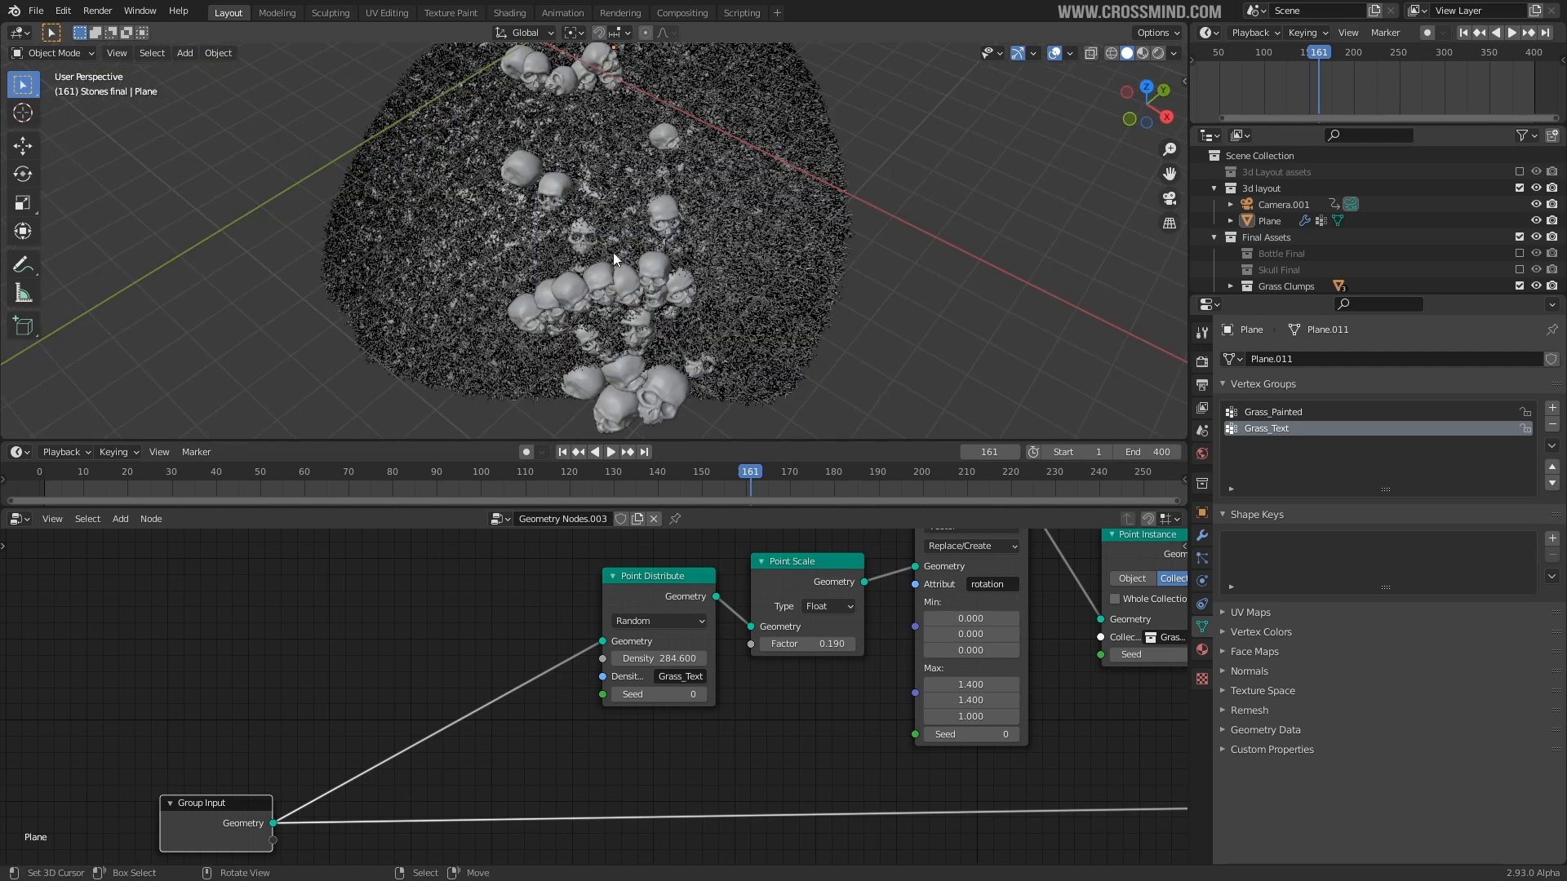
- Insert an Attribute Sample Texture node on the link between Group Input and Point Distribute
scroll(448, 665, "up", 1)
middle_click_drag(437, 714, 463, 679)
key("shift+a")
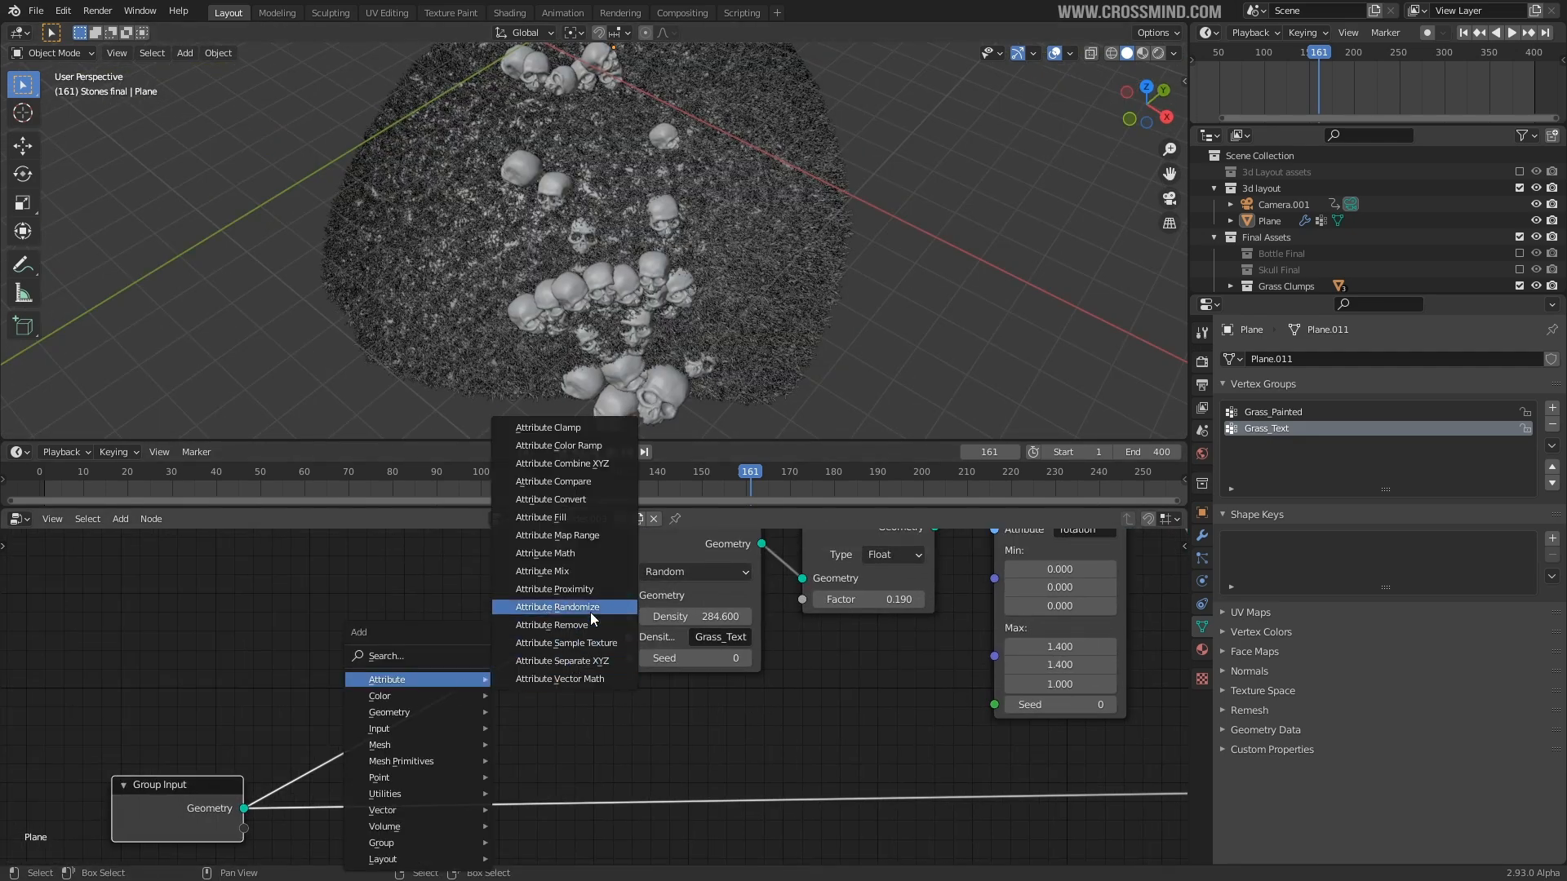
left_click(600, 637)
left_click(305, 579)
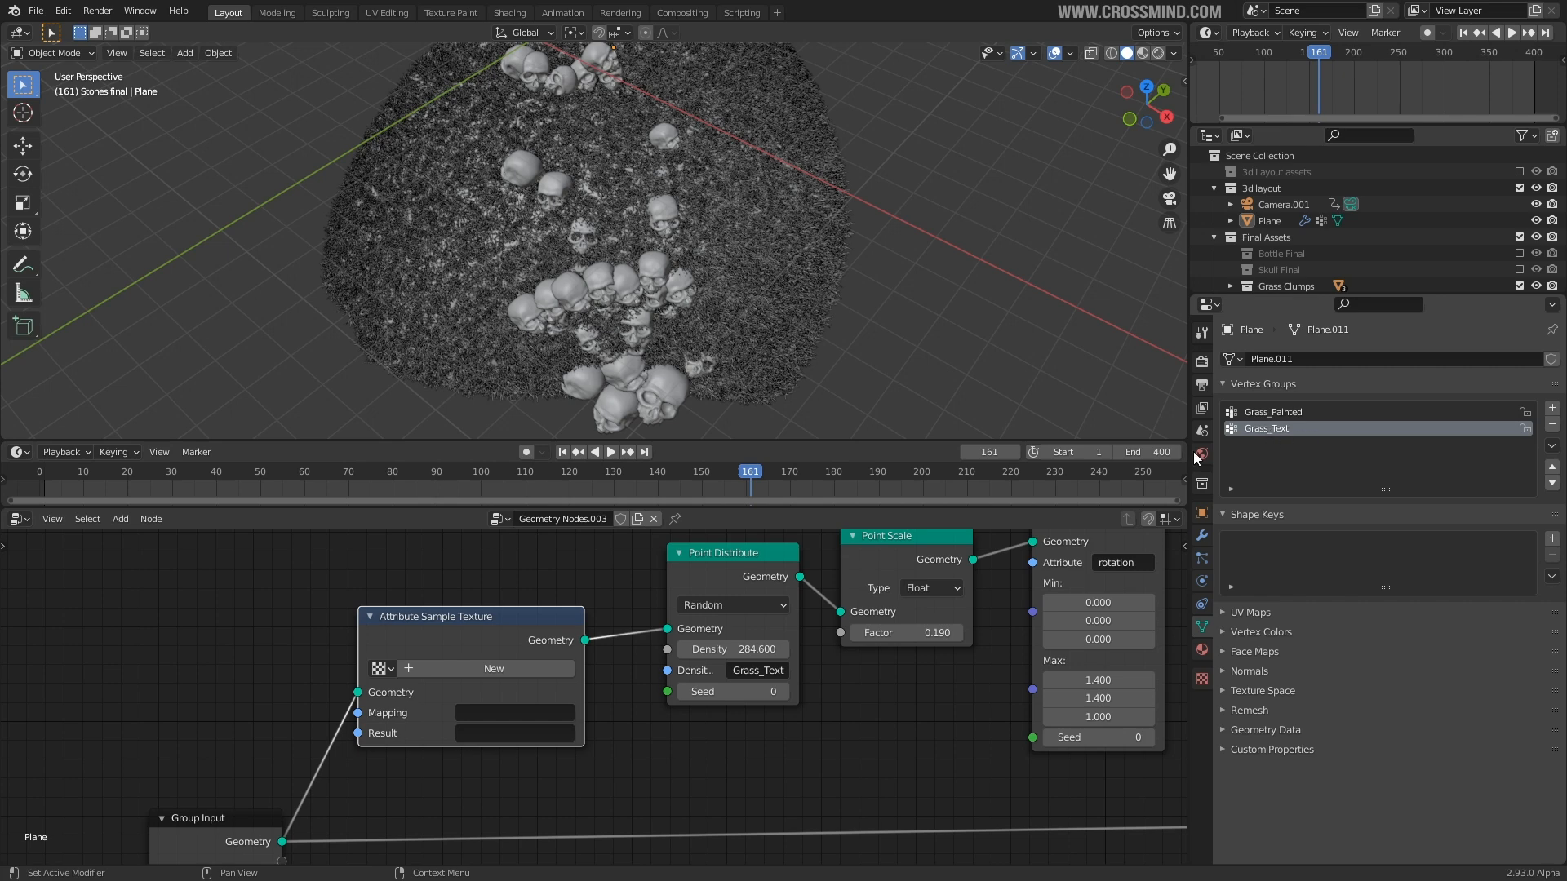
- Create a new texture in the Attribute Sample Texture node and set its type to Musgrave
middle_click_drag(612, 716, 608, 687)
scroll(608, 687, "up", 1)
left_click(464, 638)
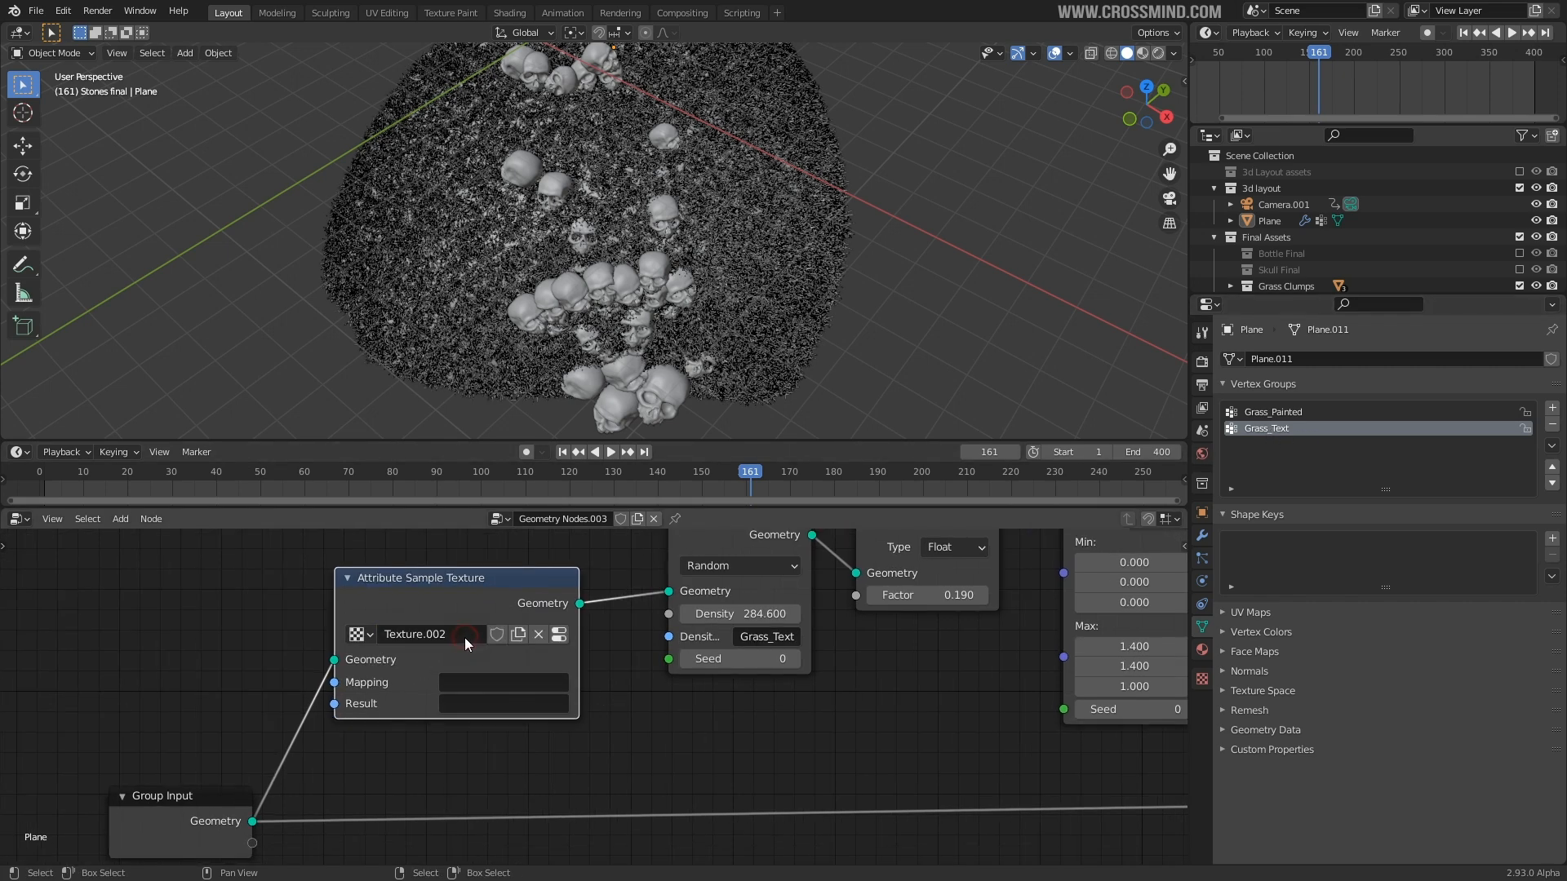
left_click(559, 634)
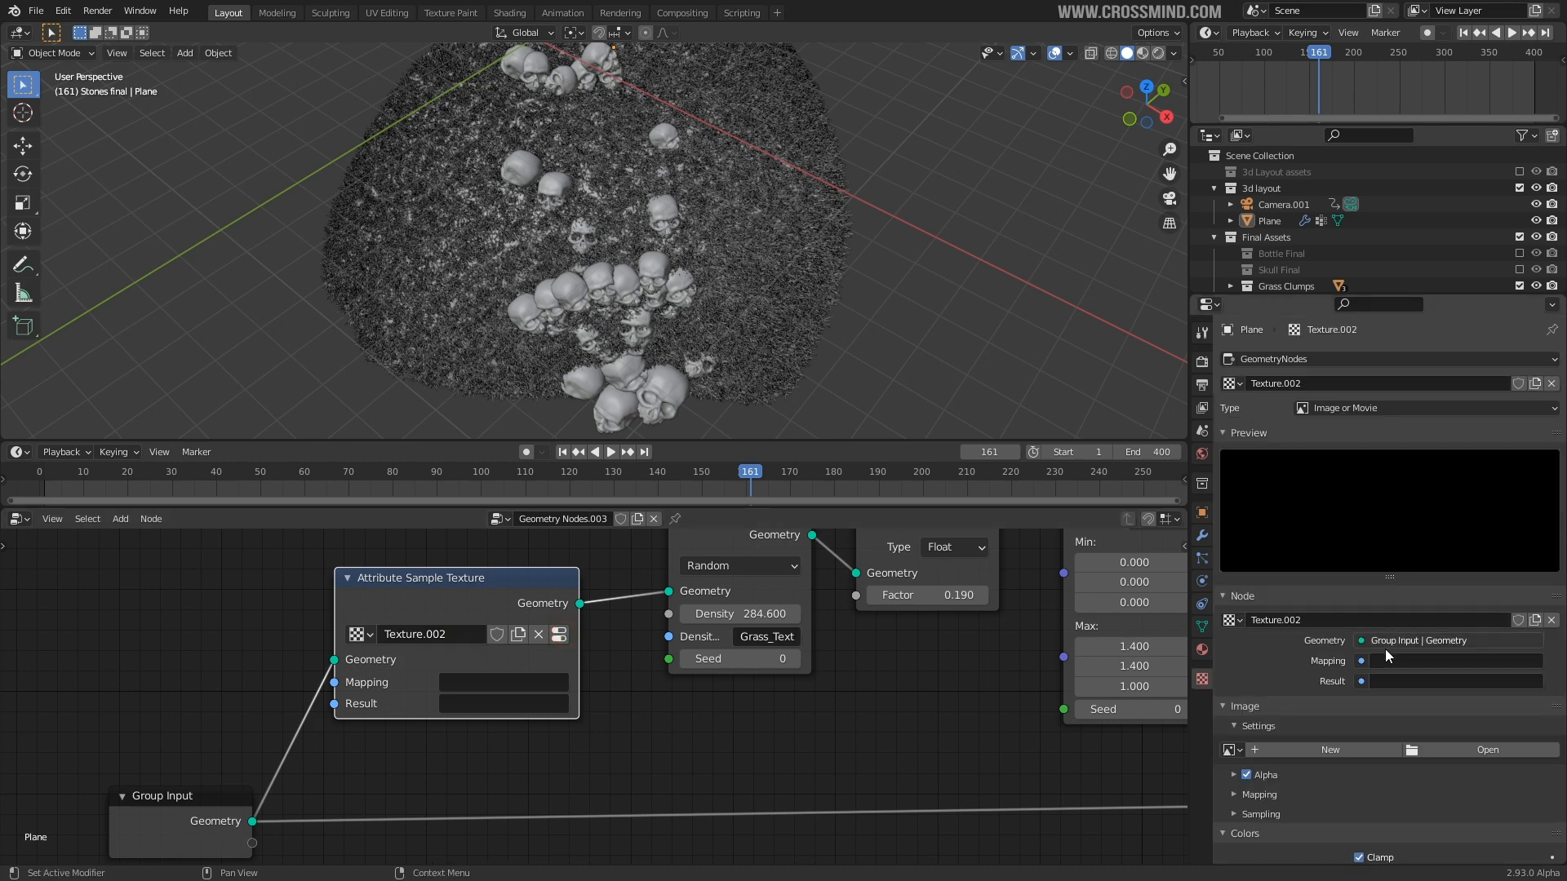
left_click(1379, 408)
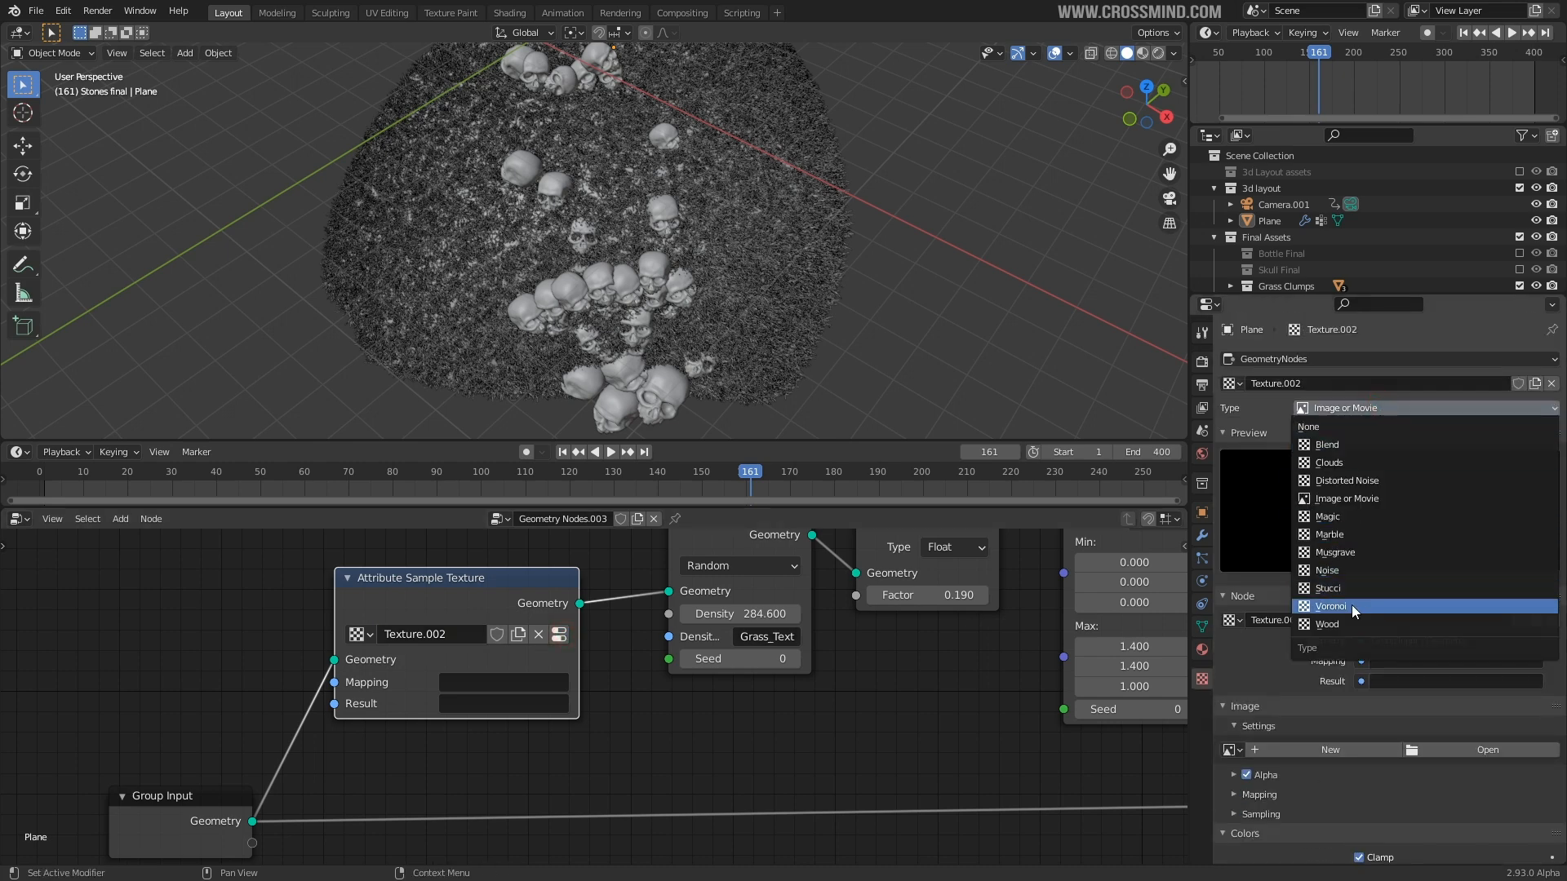
left_click(1358, 552)
- Set the Musgrave texture's size to 1.88, contrast to 1.880 and intensity to 0.69
scroll(1342, 671, "down", 5)
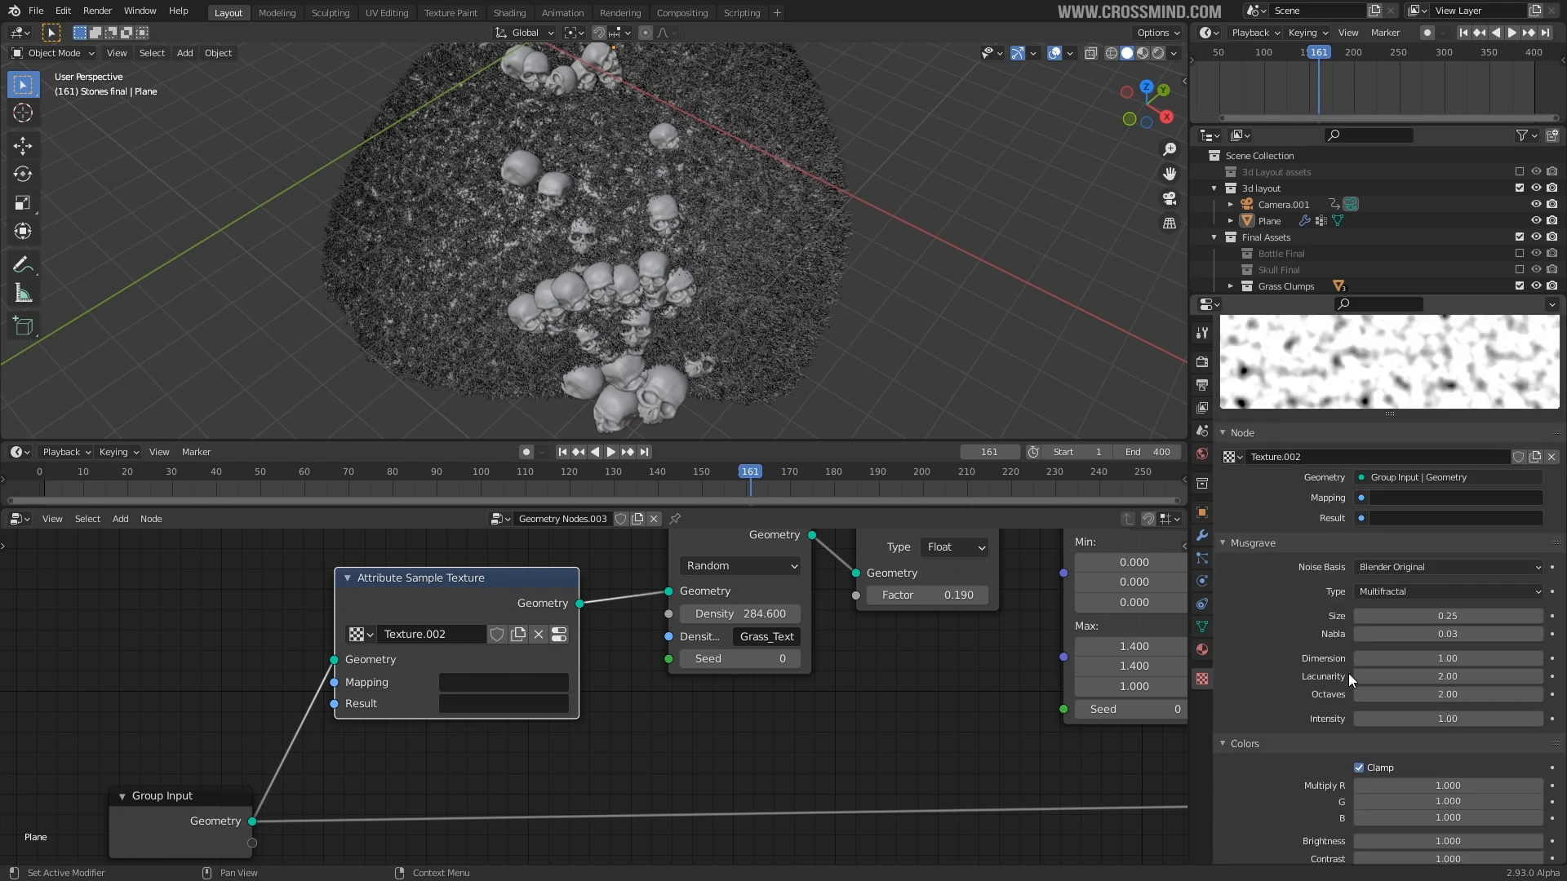
left_click_drag(1412, 616, 1510, 616)
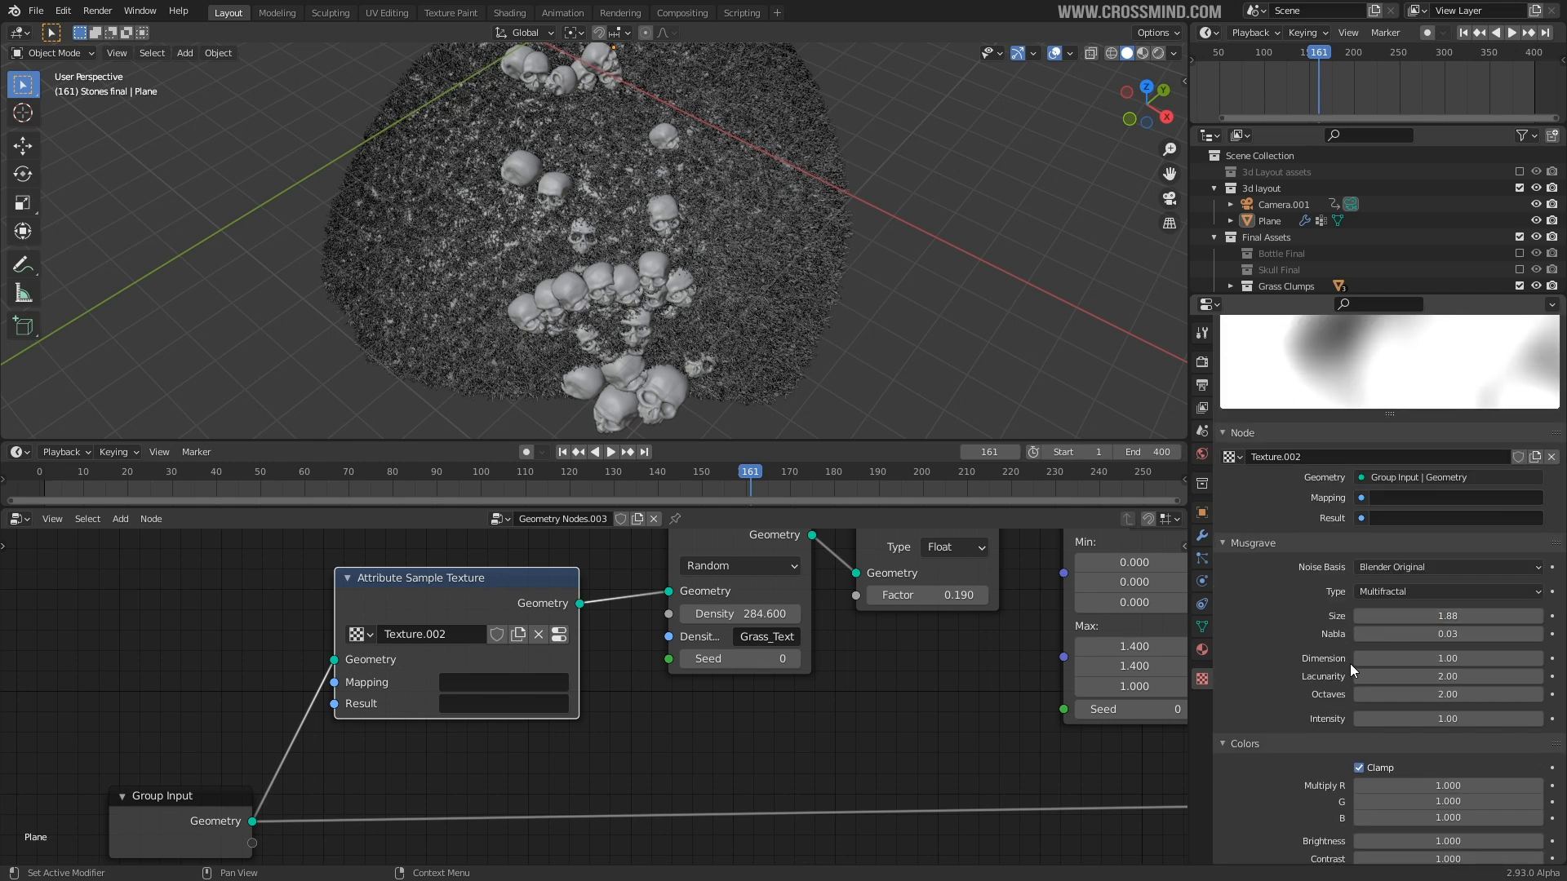
scroll(1351, 671, "down", 2)
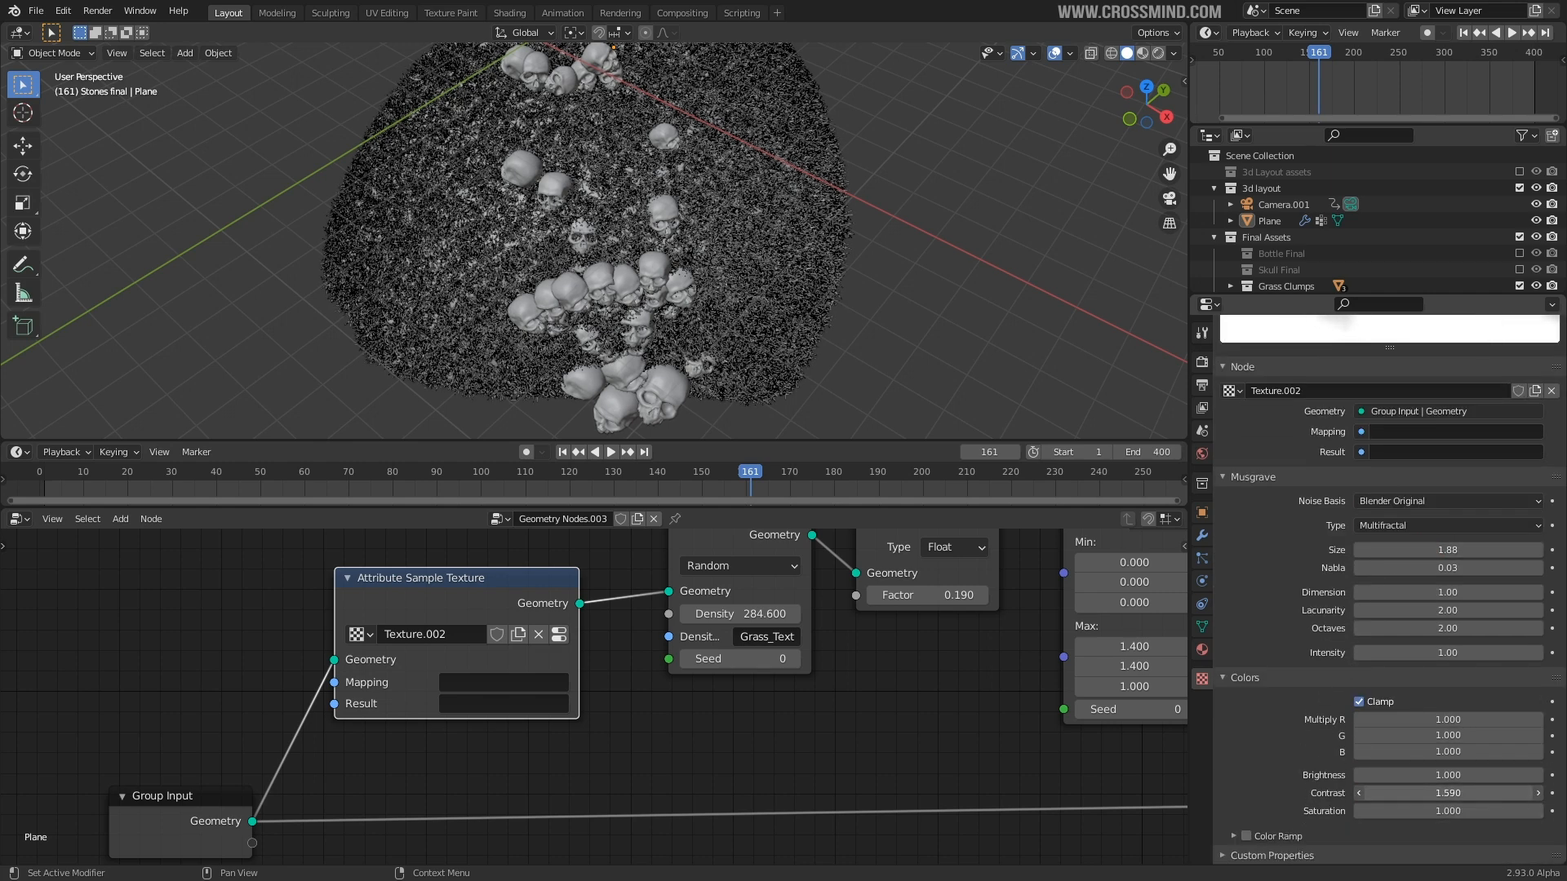
scroll(1331, 708, "up", 5)
scroll(1332, 701, "down", 2)
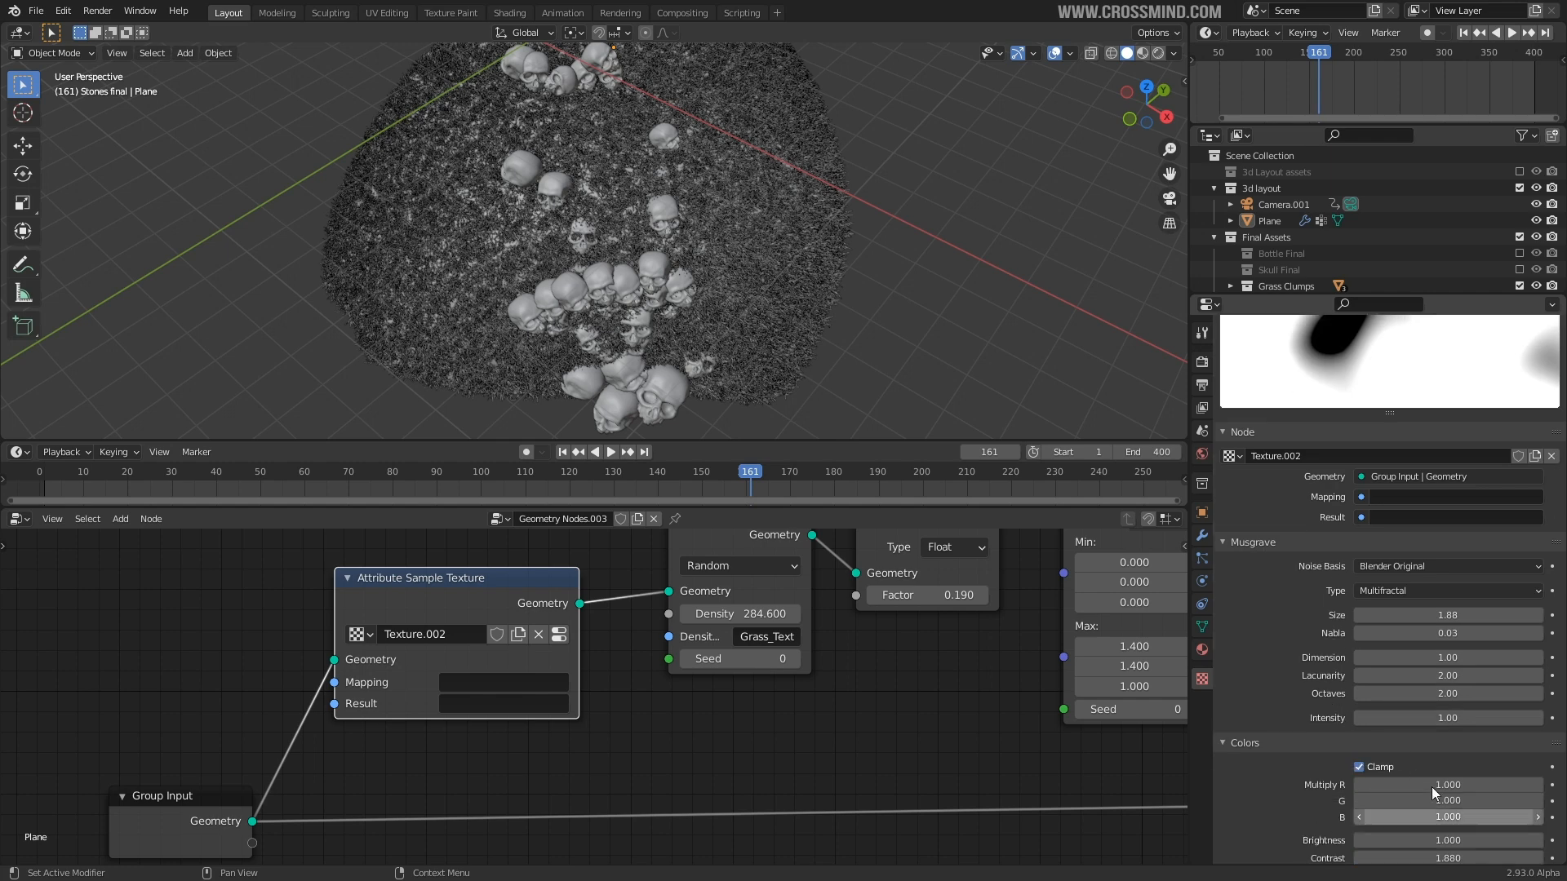
scroll(1432, 775, "down", 3)
left_click_drag(1464, 654, 1387, 654)
scroll(1379, 630, "up", 4)
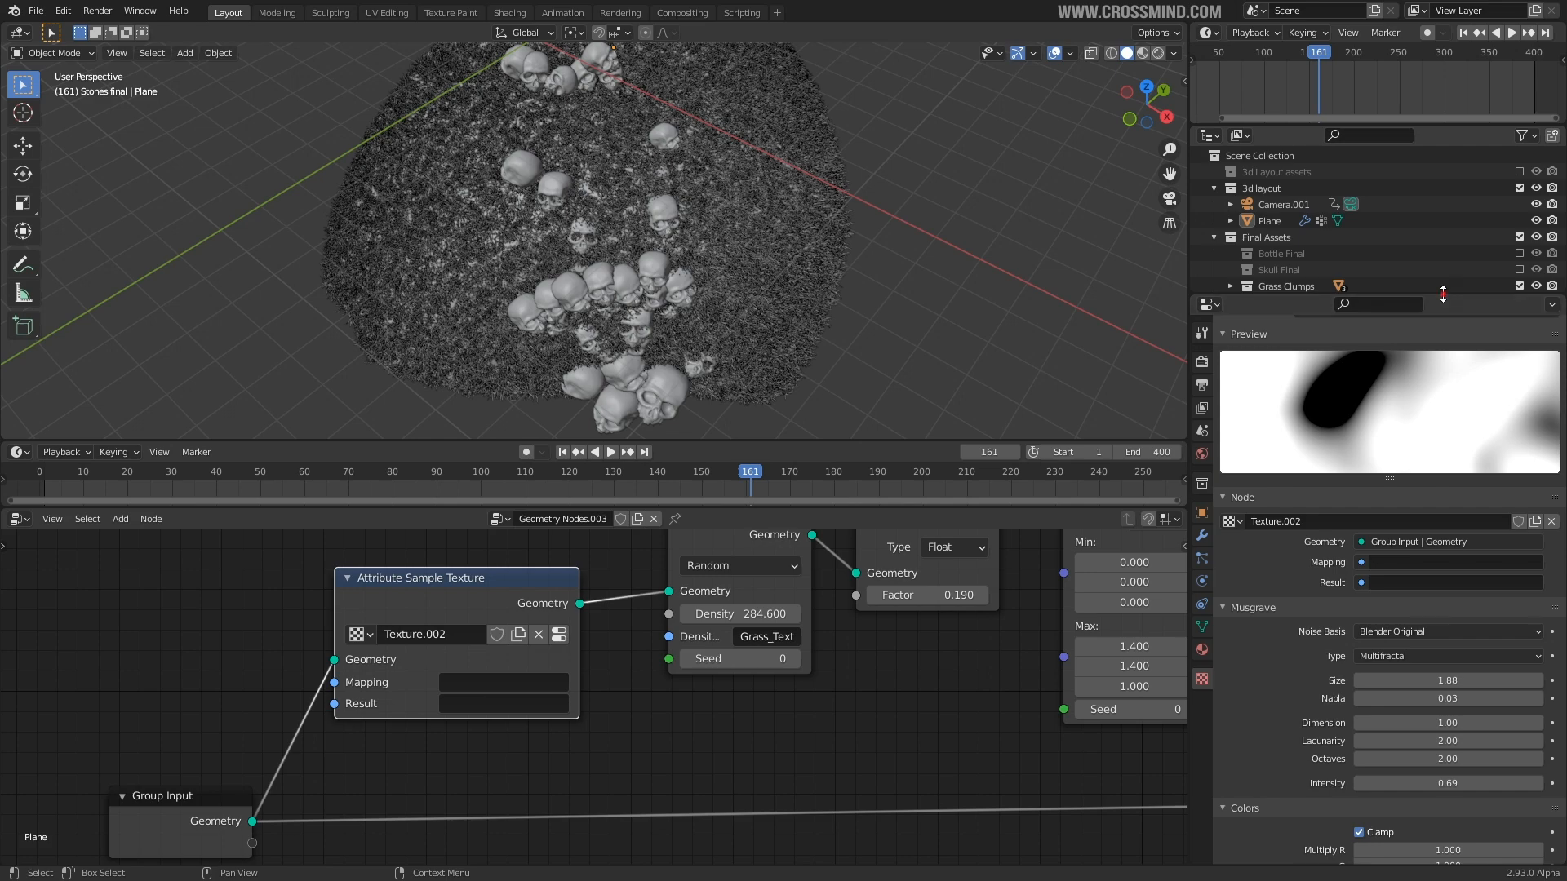
- Enlarge the Properties editor and move the Group Input node farther from the Attribute Sample Texture node
left_click_drag(1443, 294, 1436, 252)
scroll(1418, 305, "up", 3)
middle_click_drag(700, 212, 695, 253)
middle_click_drag(187, 812, 259, 799)
left_click_drag(259, 799, 185, 794)
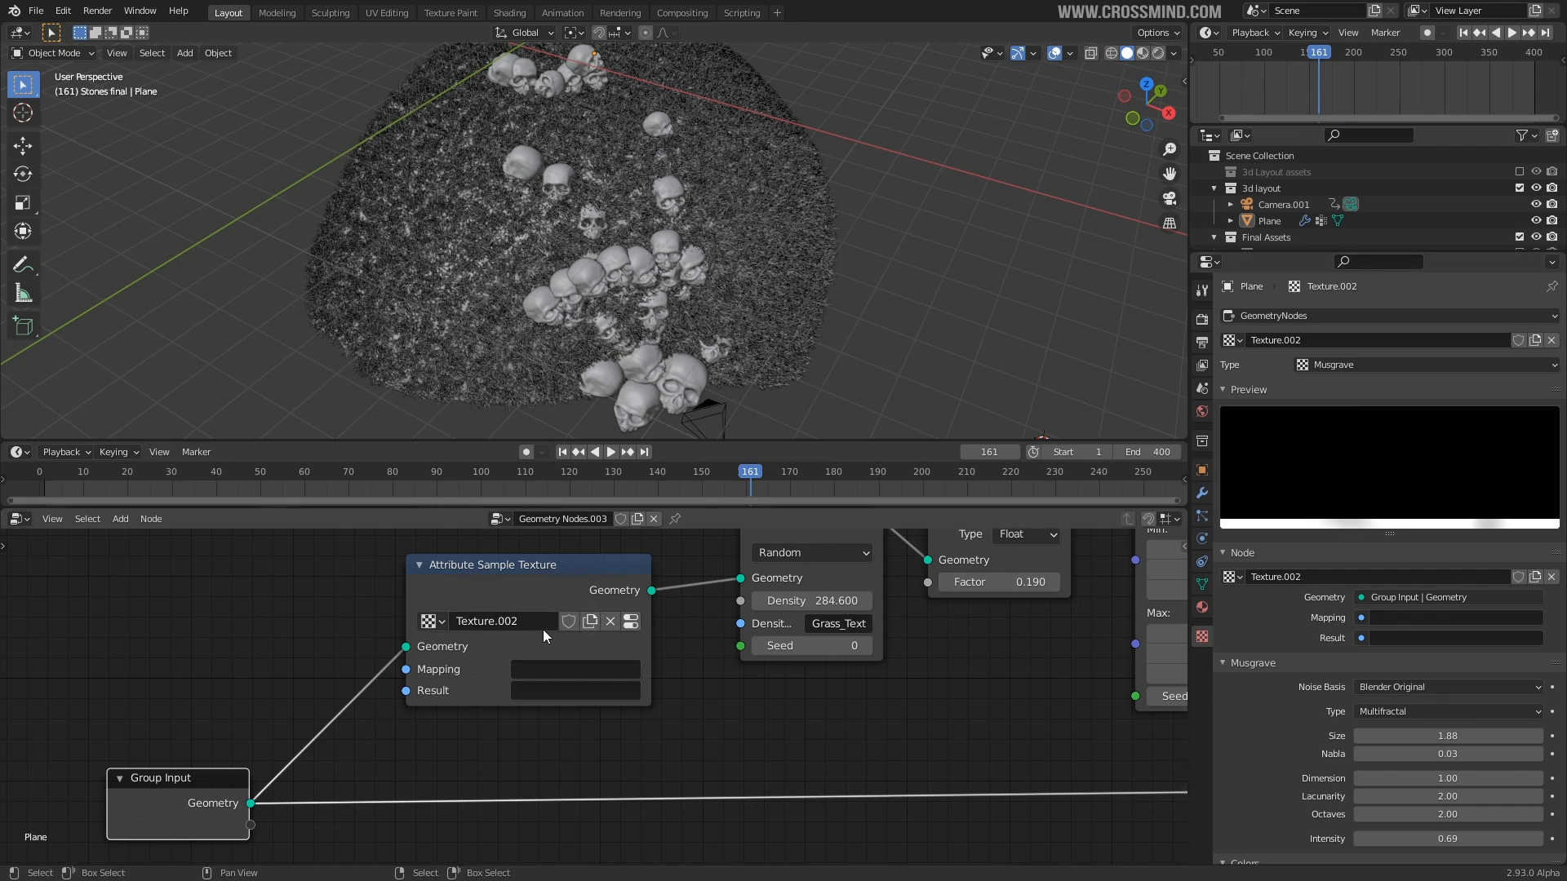
- Set the Attribute Sample Texture node's mapping to position and its result to Grass_Text
left_click(558, 670)
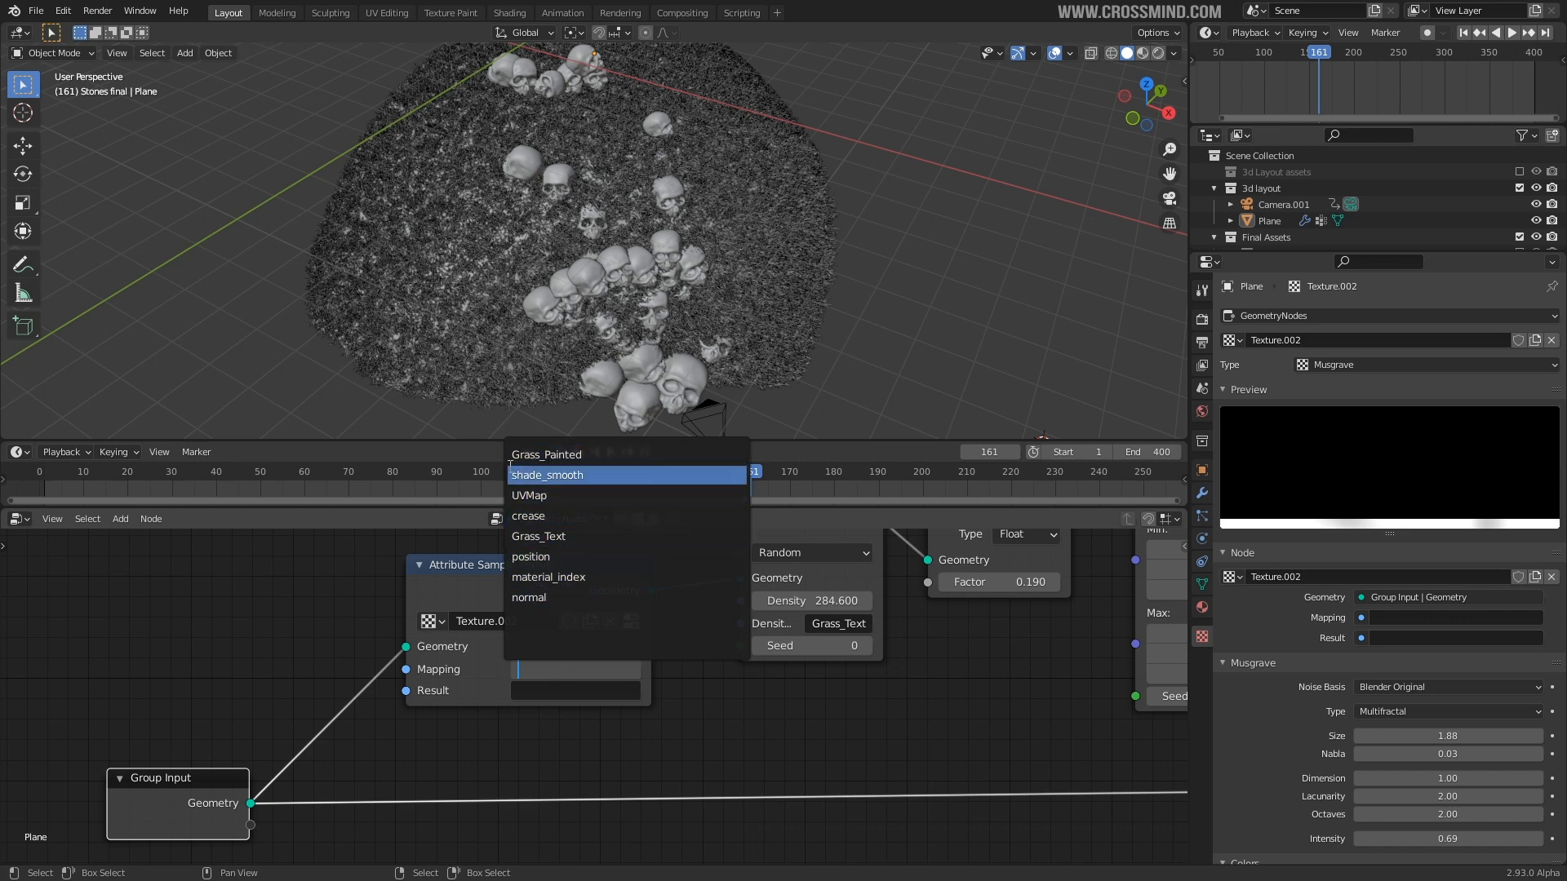
left_click(551, 556)
middle_click_drag(721, 350, 703, 336)
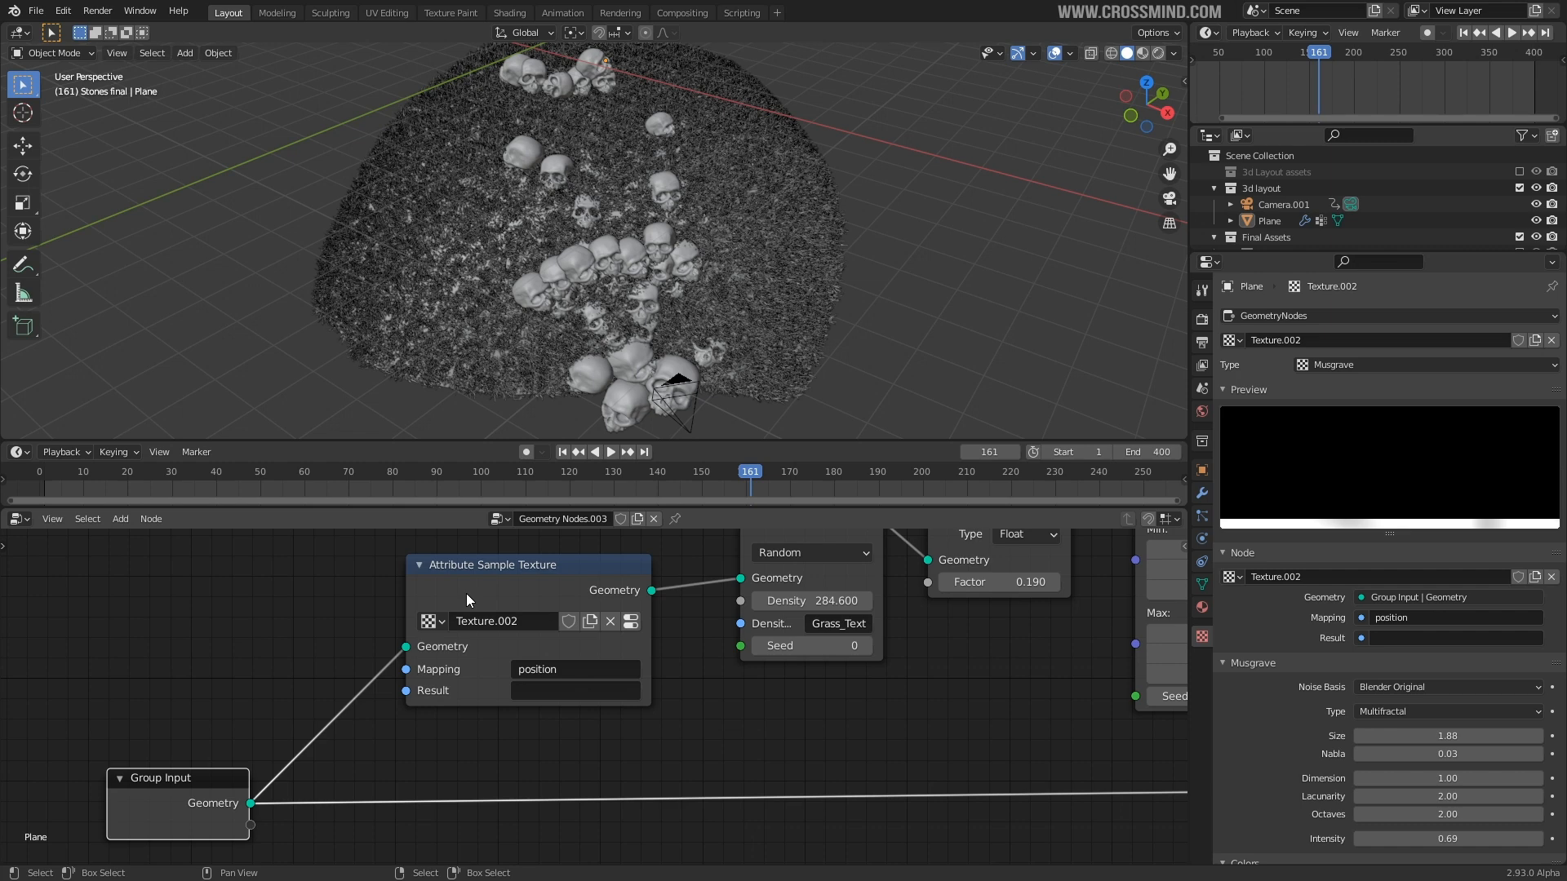
left_click(566, 695)
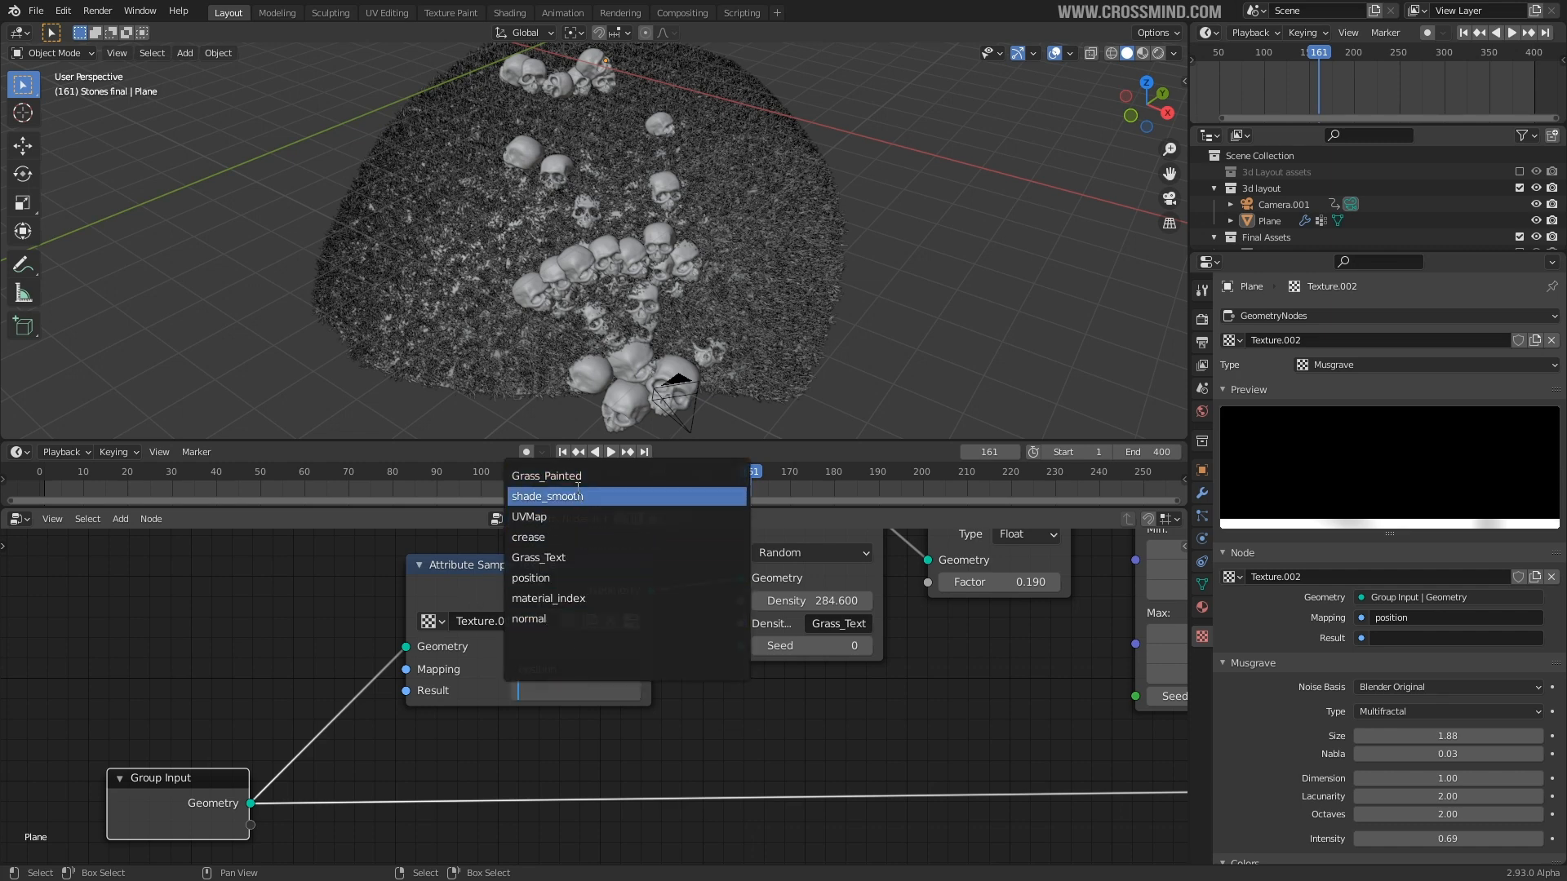
left_click(564, 557)
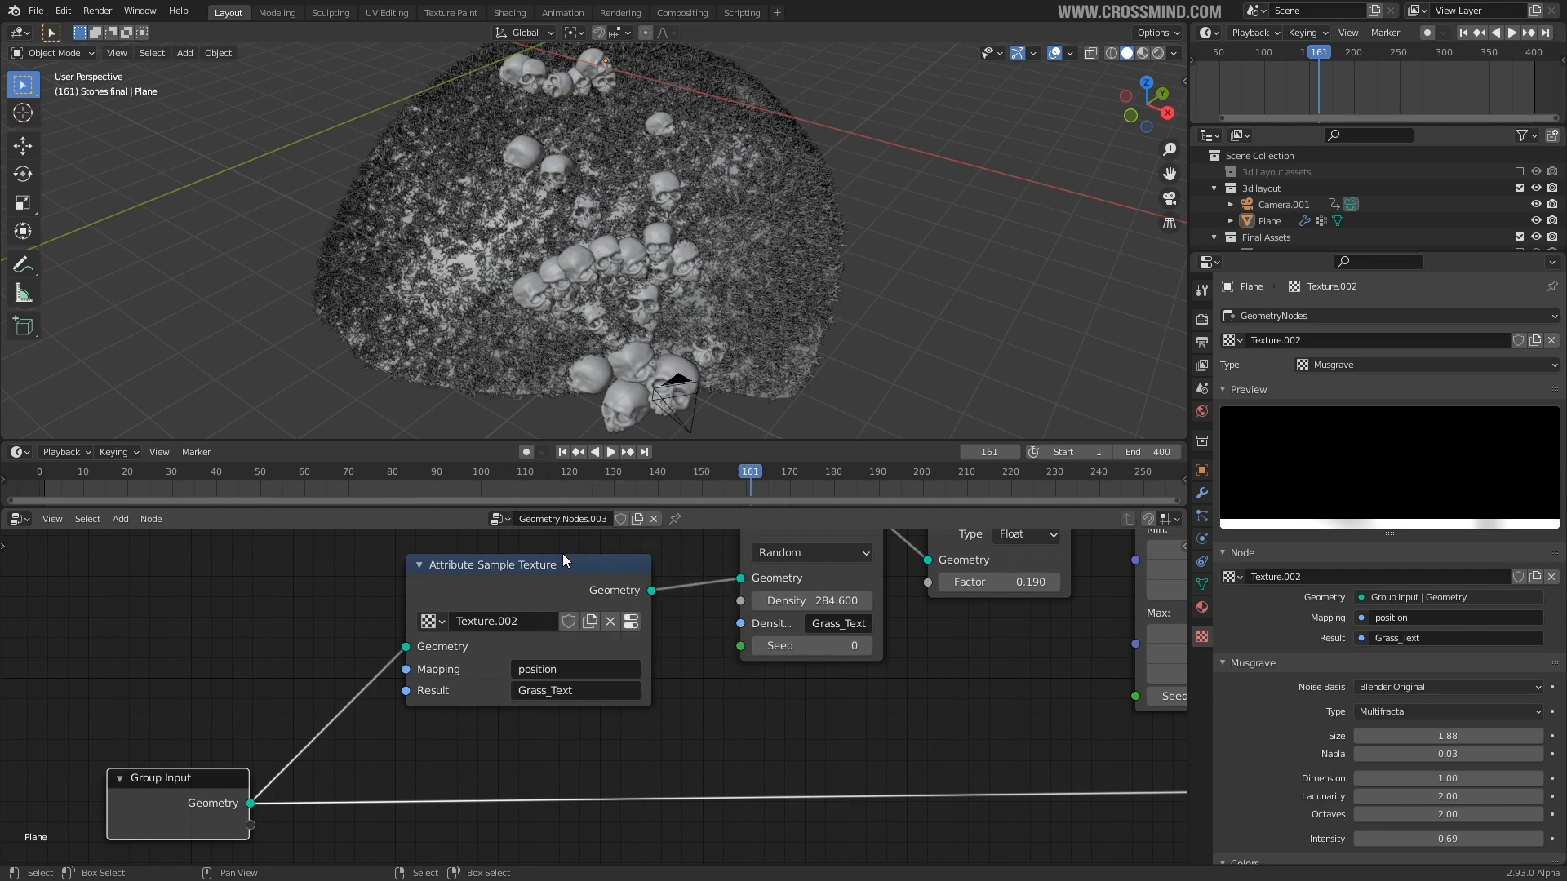
- Set the Musgrave texture's contrast to 5.000 and its brightness to 0.150
middle_click_drag(698, 301, 584, 49)
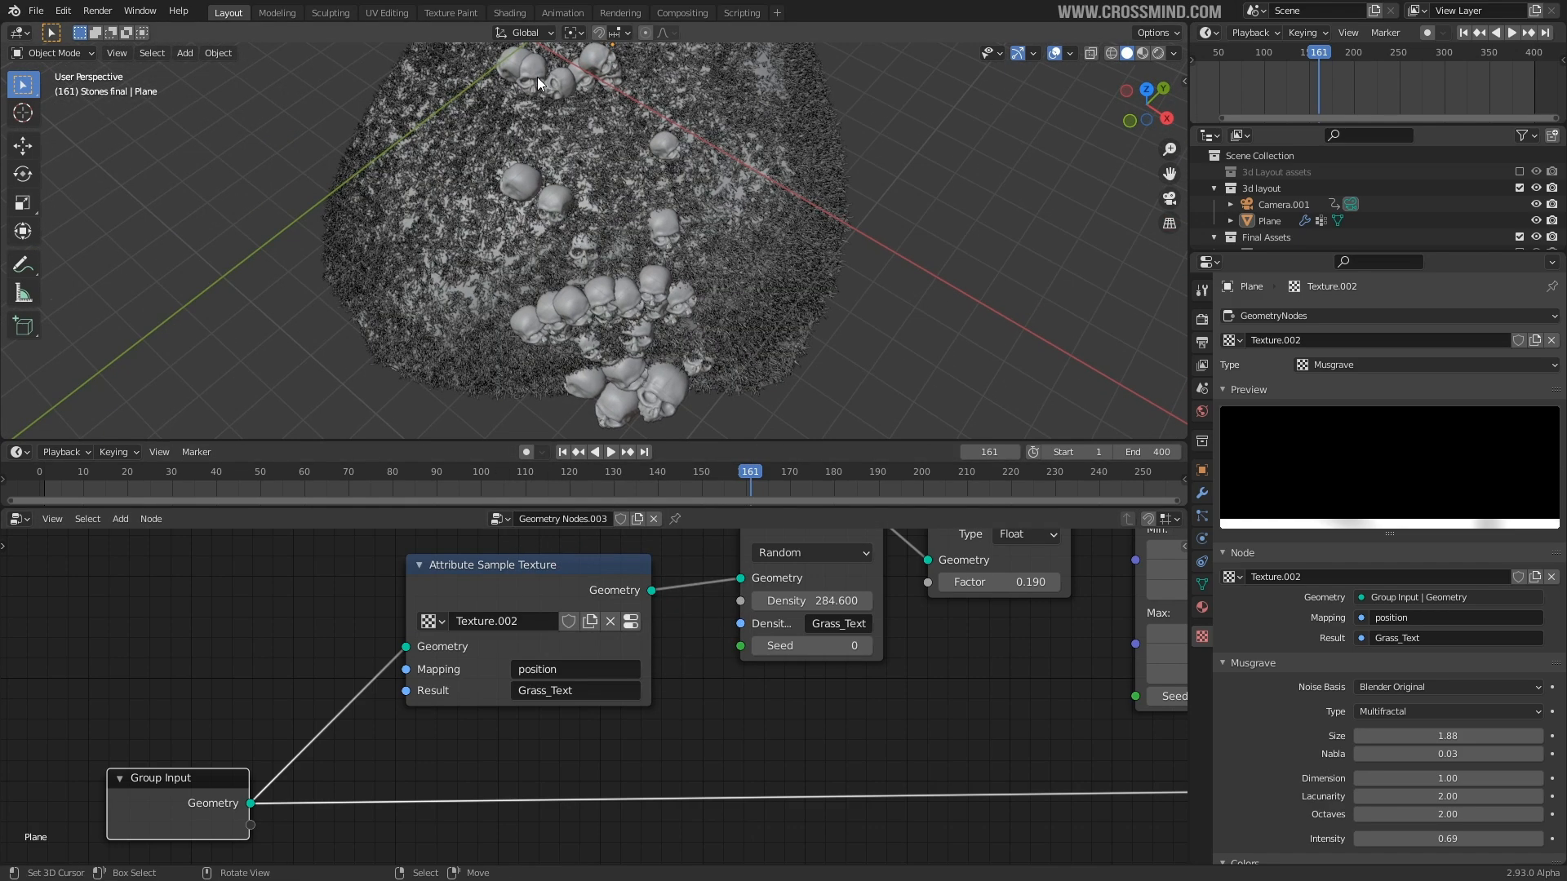
middle_click_drag(472, 153, 464, 257)
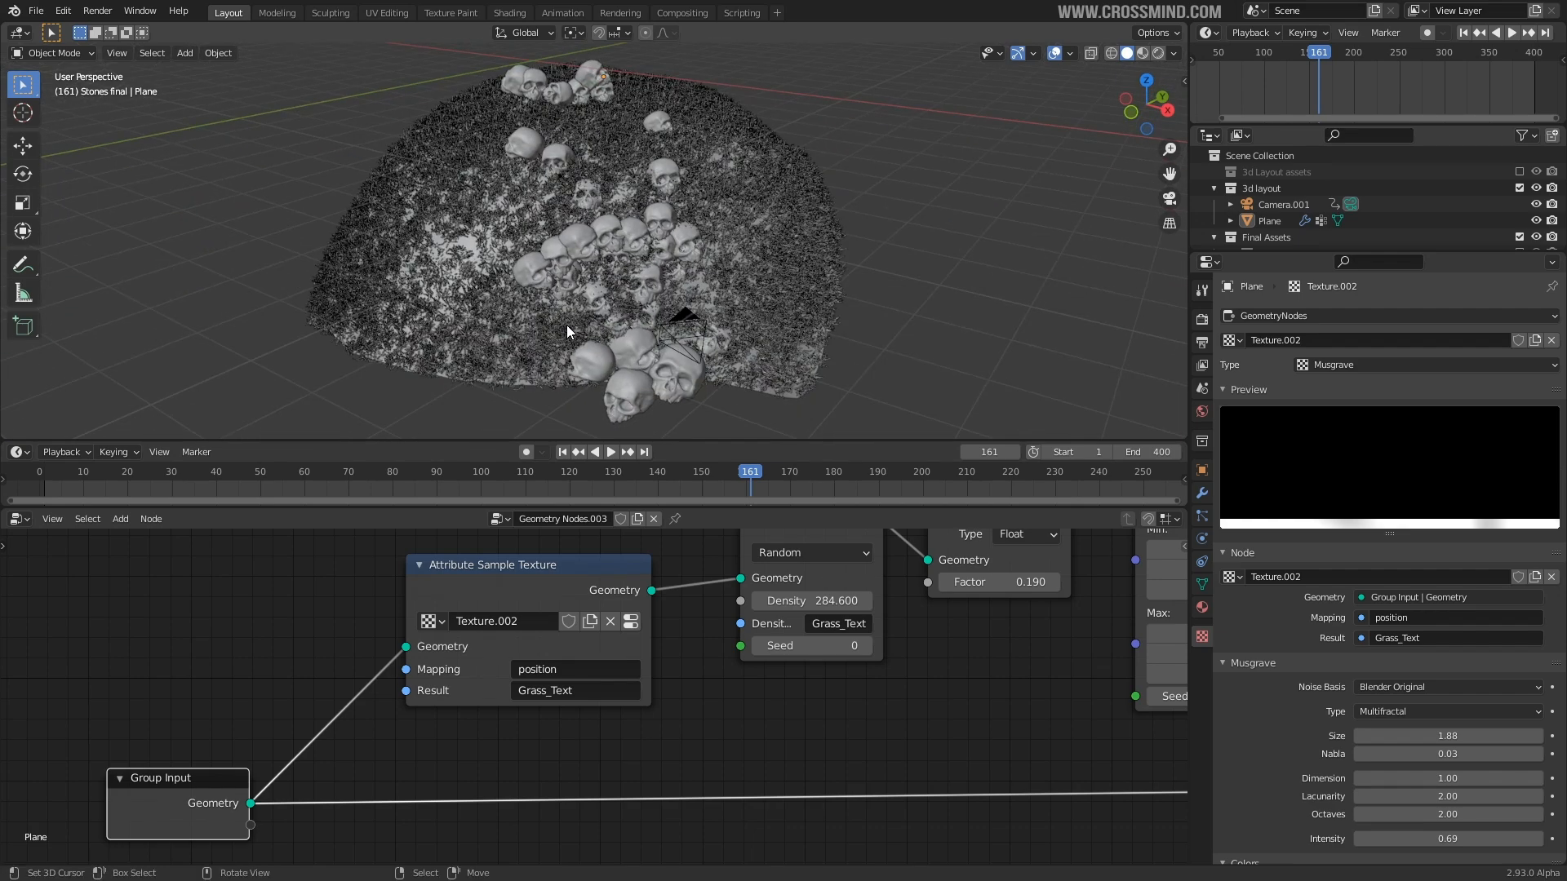
scroll(1318, 612, "down", 3)
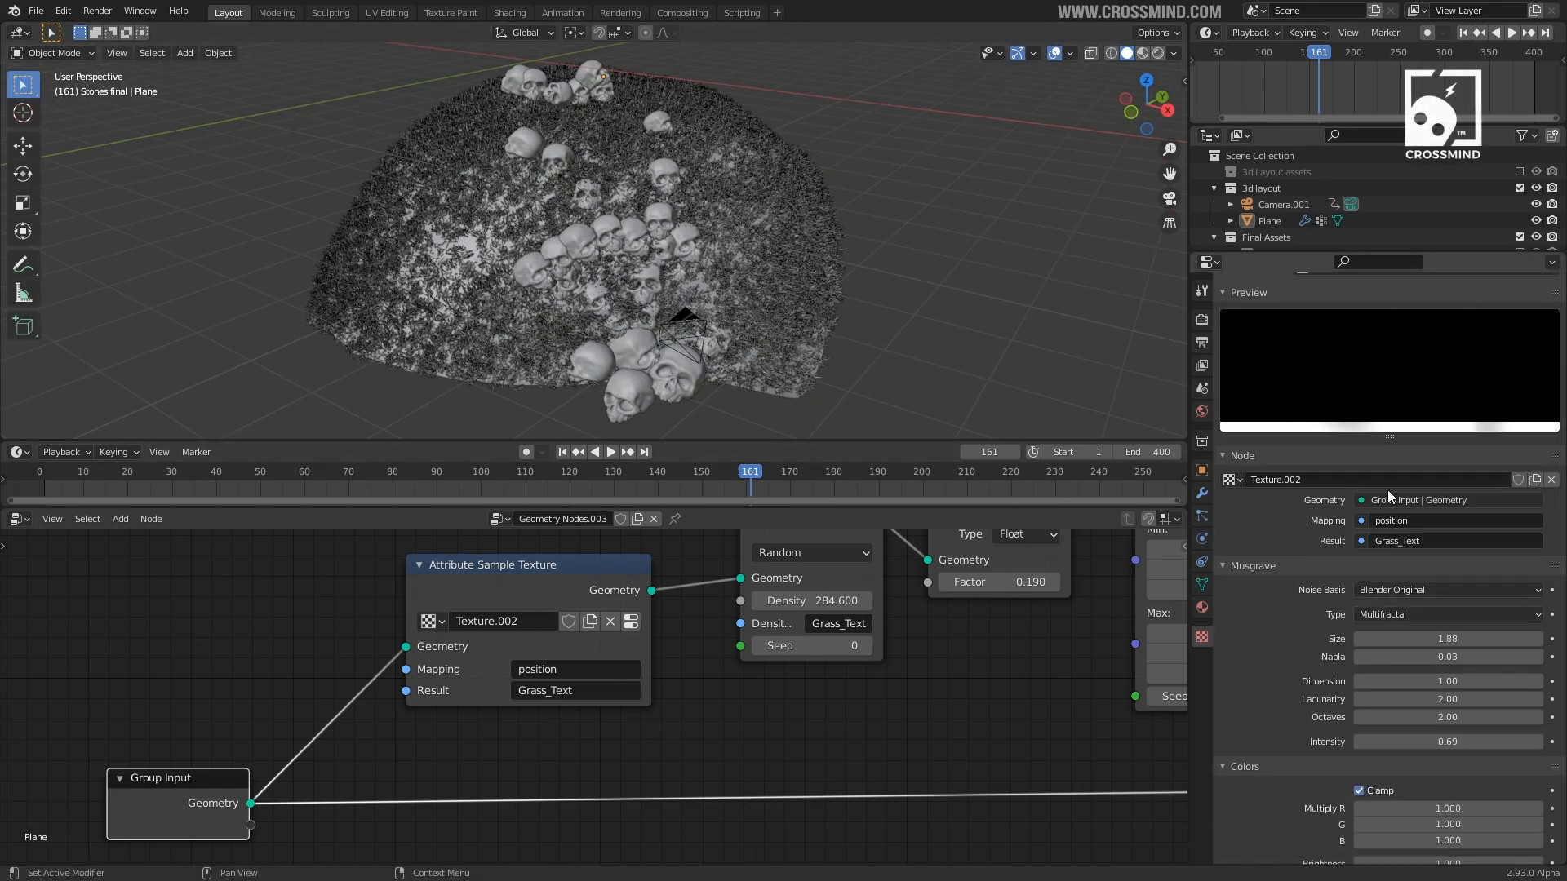
left_click_drag(1447, 639, 1318, 639)
right_click(1443, 638)
scroll(1400, 692, "down", 3)
left_click_drag(1405, 793, 1298, 775)
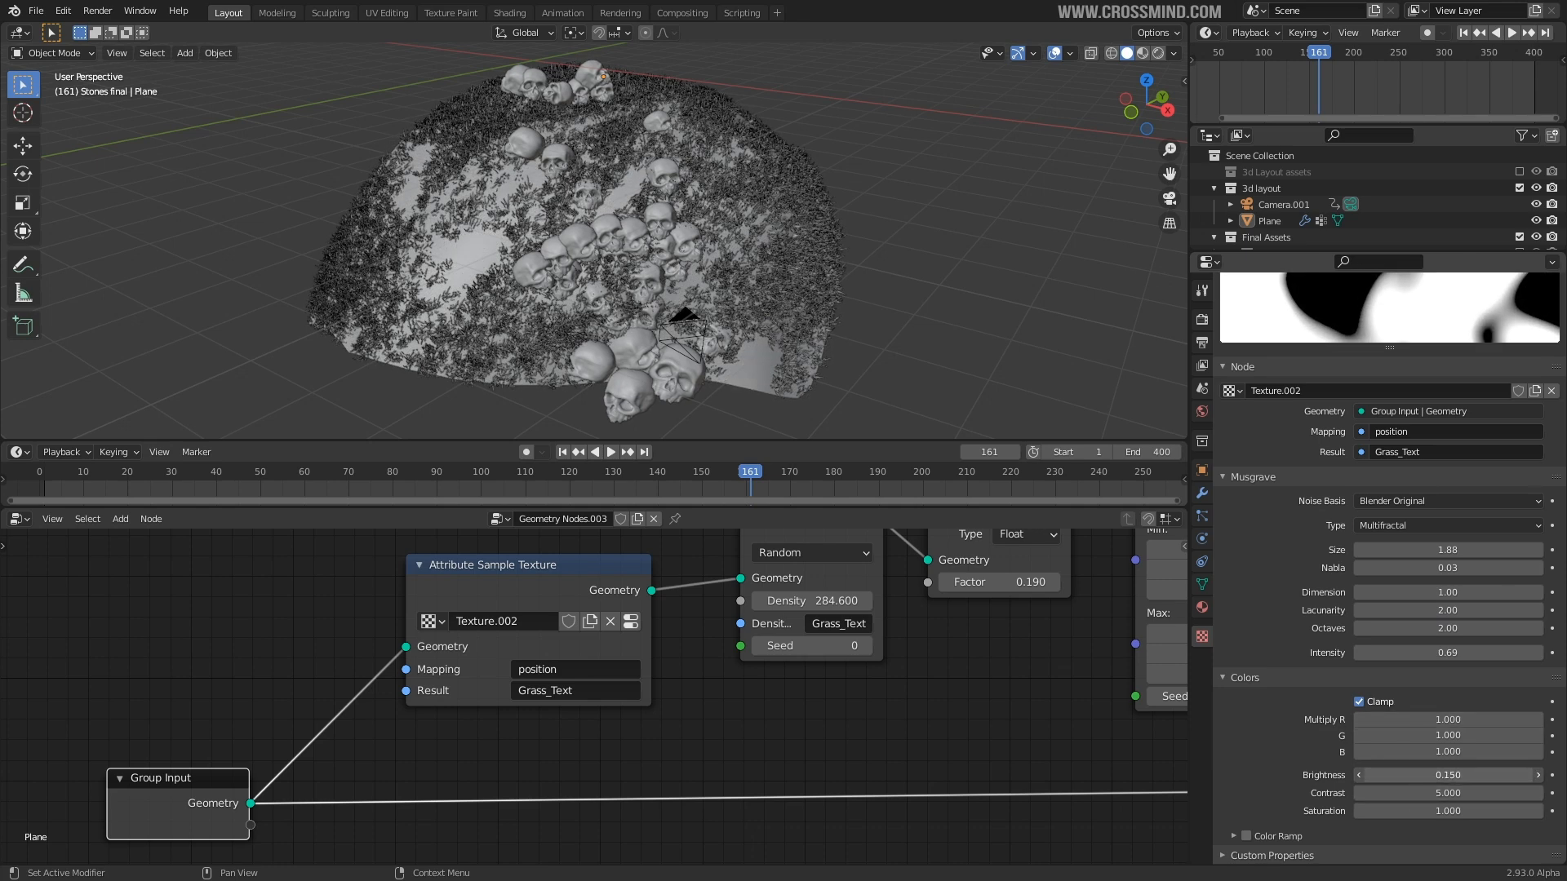
- Check the grass patches around the hill, scrub to frame 117 in camera view and save the file
middle_click_drag(658, 333, 618, 381)
scroll(1390, 625, "up", 6)
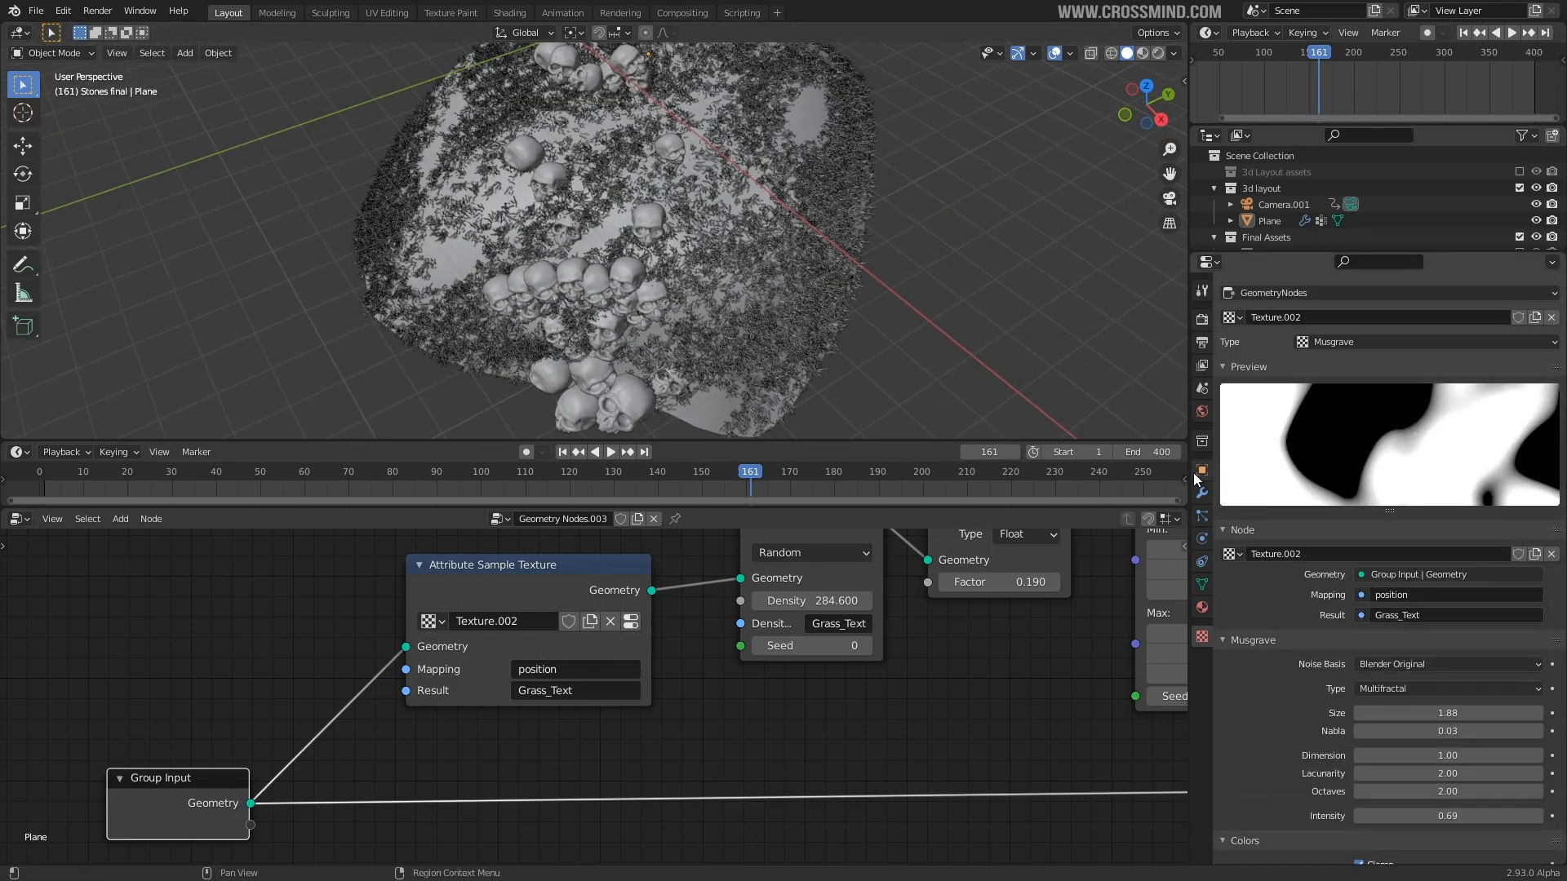
middle_click_drag(522, 155, 775, 246)
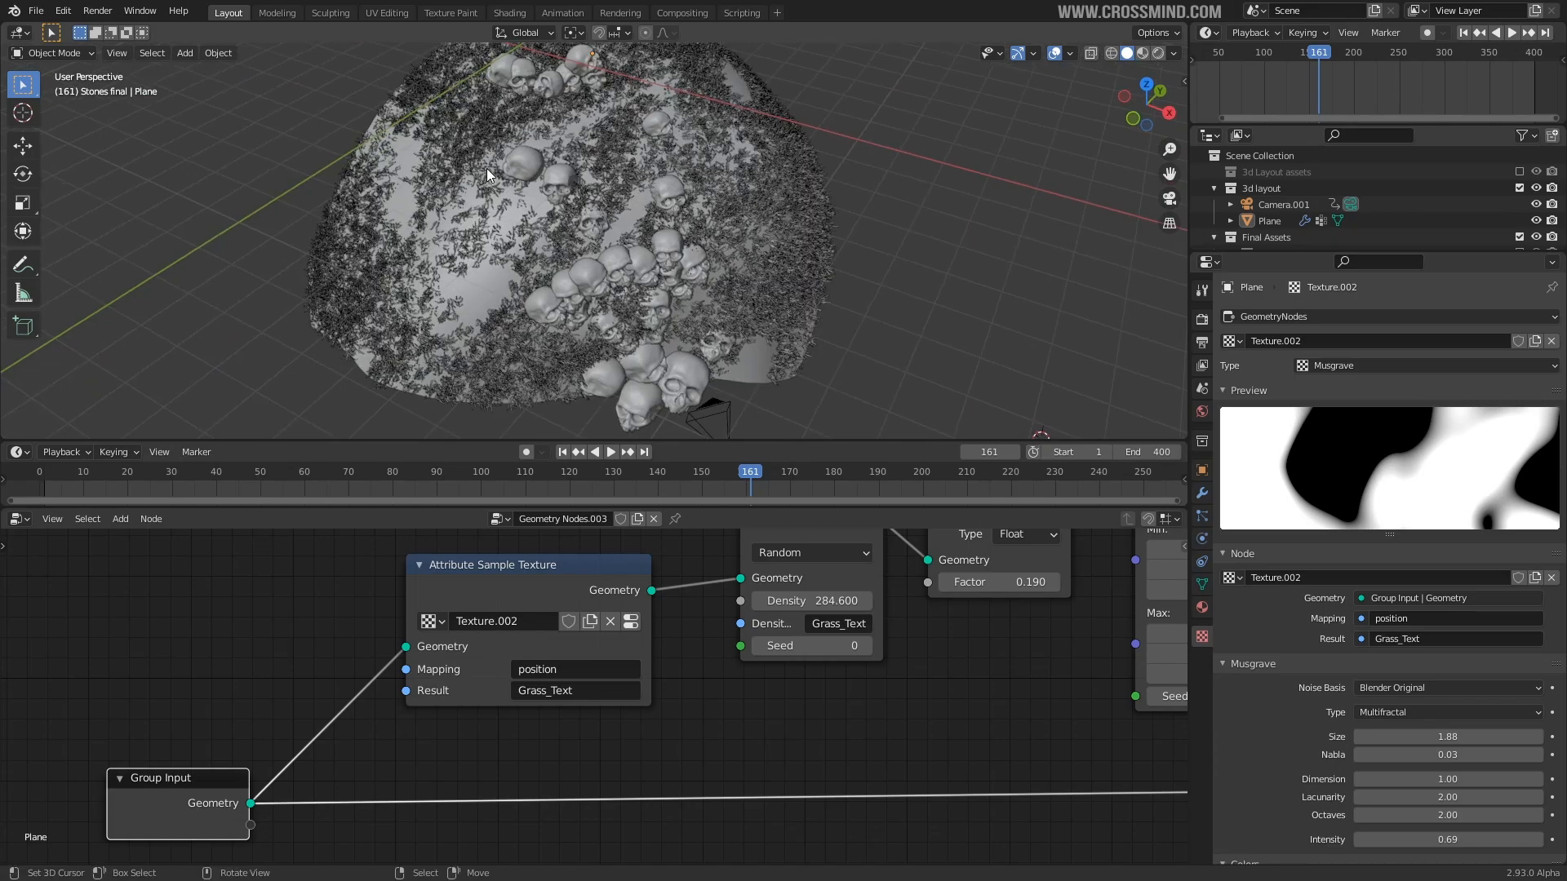
middle_click_drag(736, 309, 684, 250)
key("KP_0")
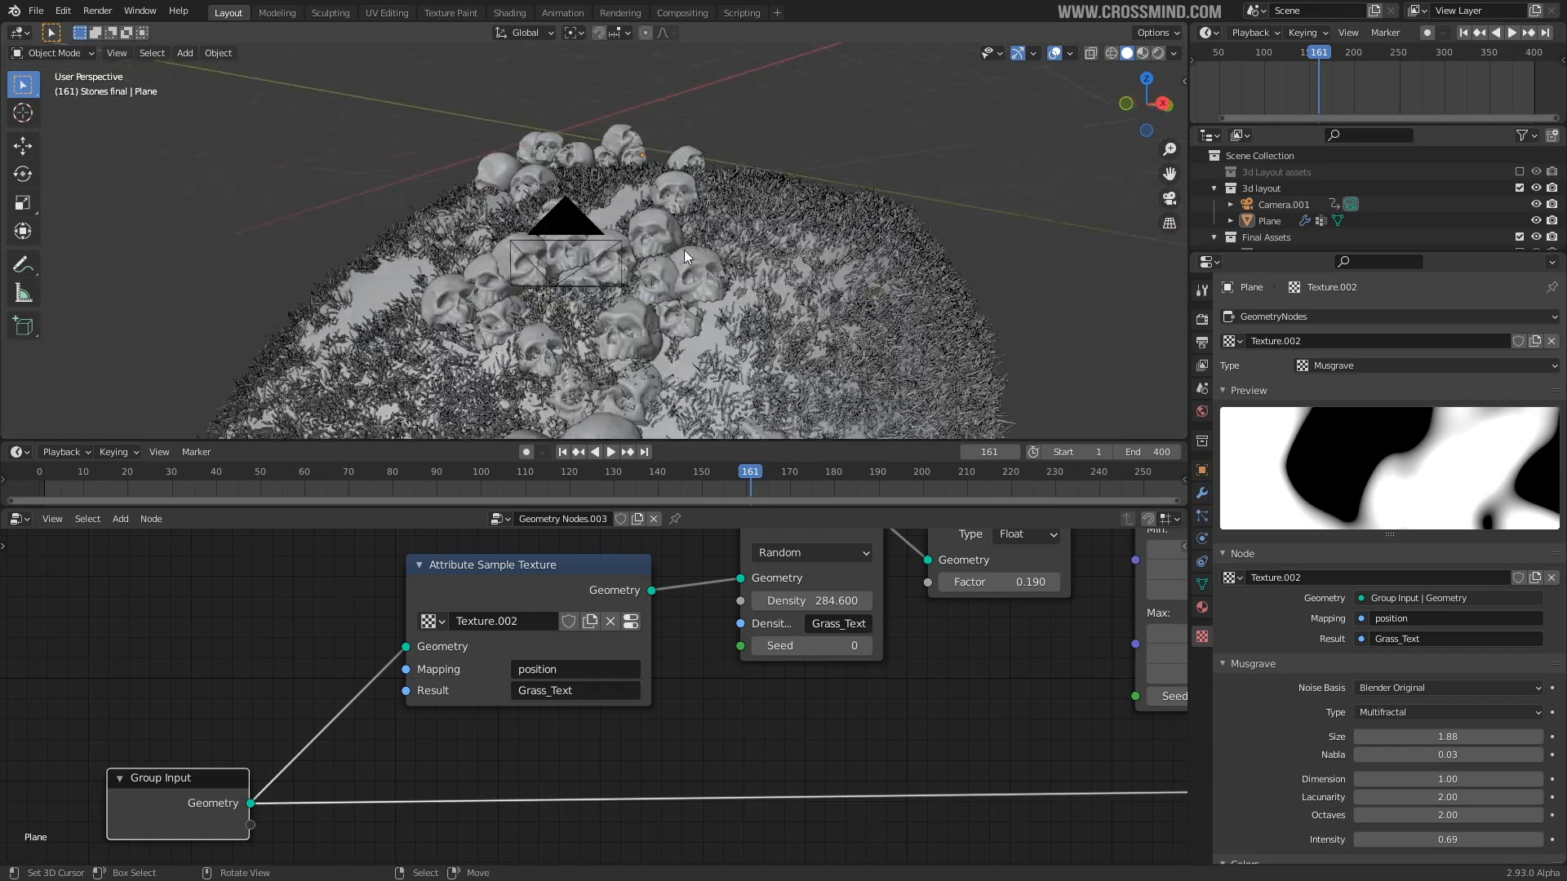
scroll(649, 256, "down", 3)
mouse_move(571, 492)
left_mouse_down()
mouse_move(162, 490)
mouse_move(556, 497)
left_mouse_up()
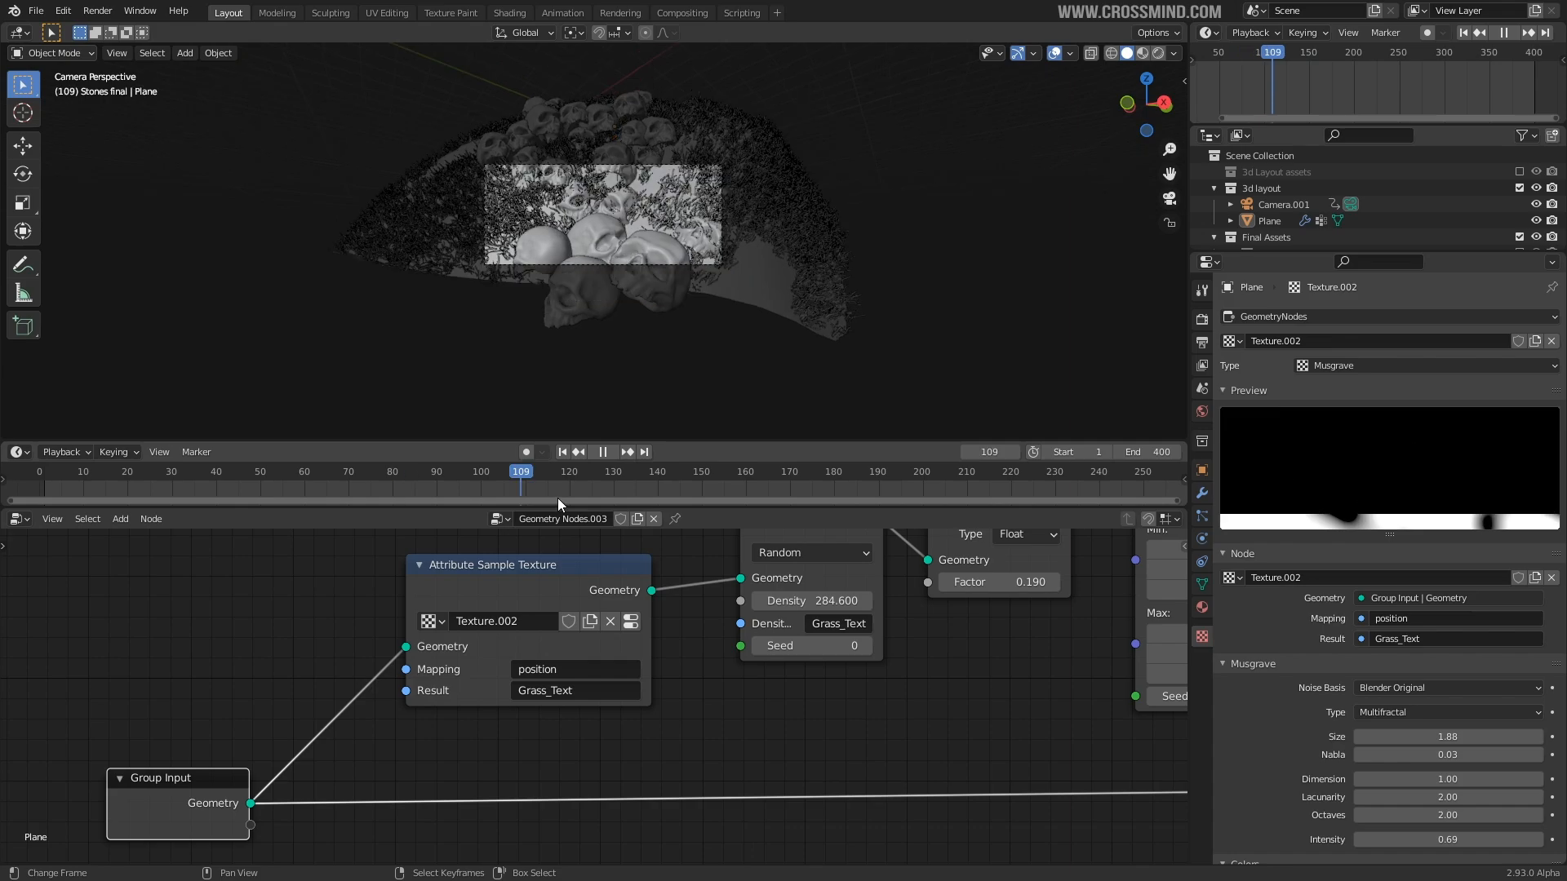
key("ctrl+s")
scroll(697, 270, "up", 3)
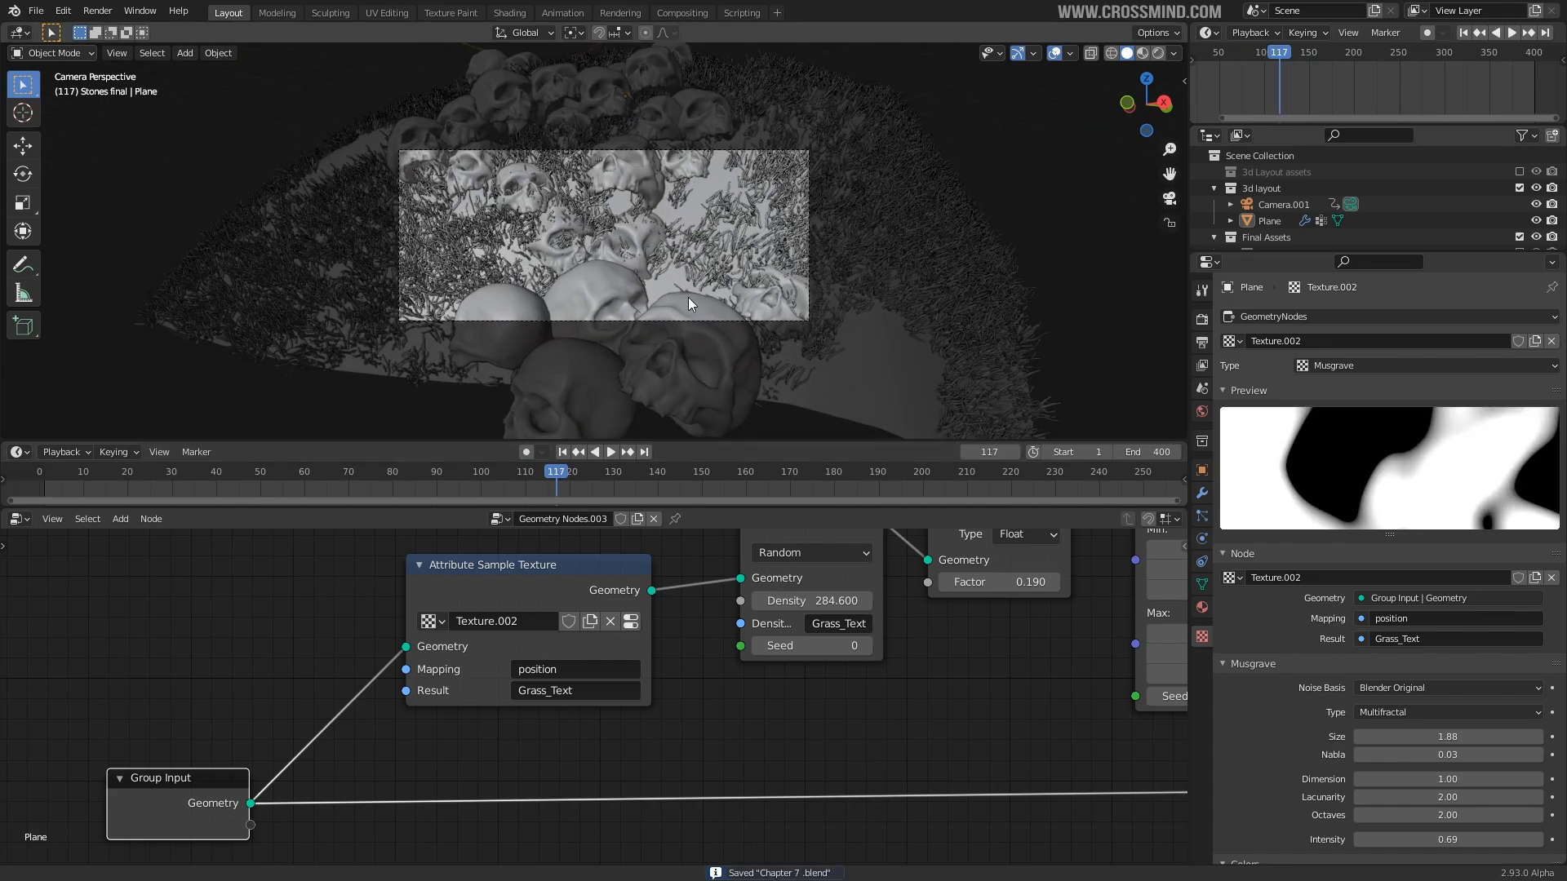
- Go to frame 184 outside the camera view and move the Group Input node farther from the Attribute Sample Texture node
left_click_drag(745, 487, 851, 488)
middle_click_drag(644, 271, 711, 365)
scroll(681, 291, "down", 5)
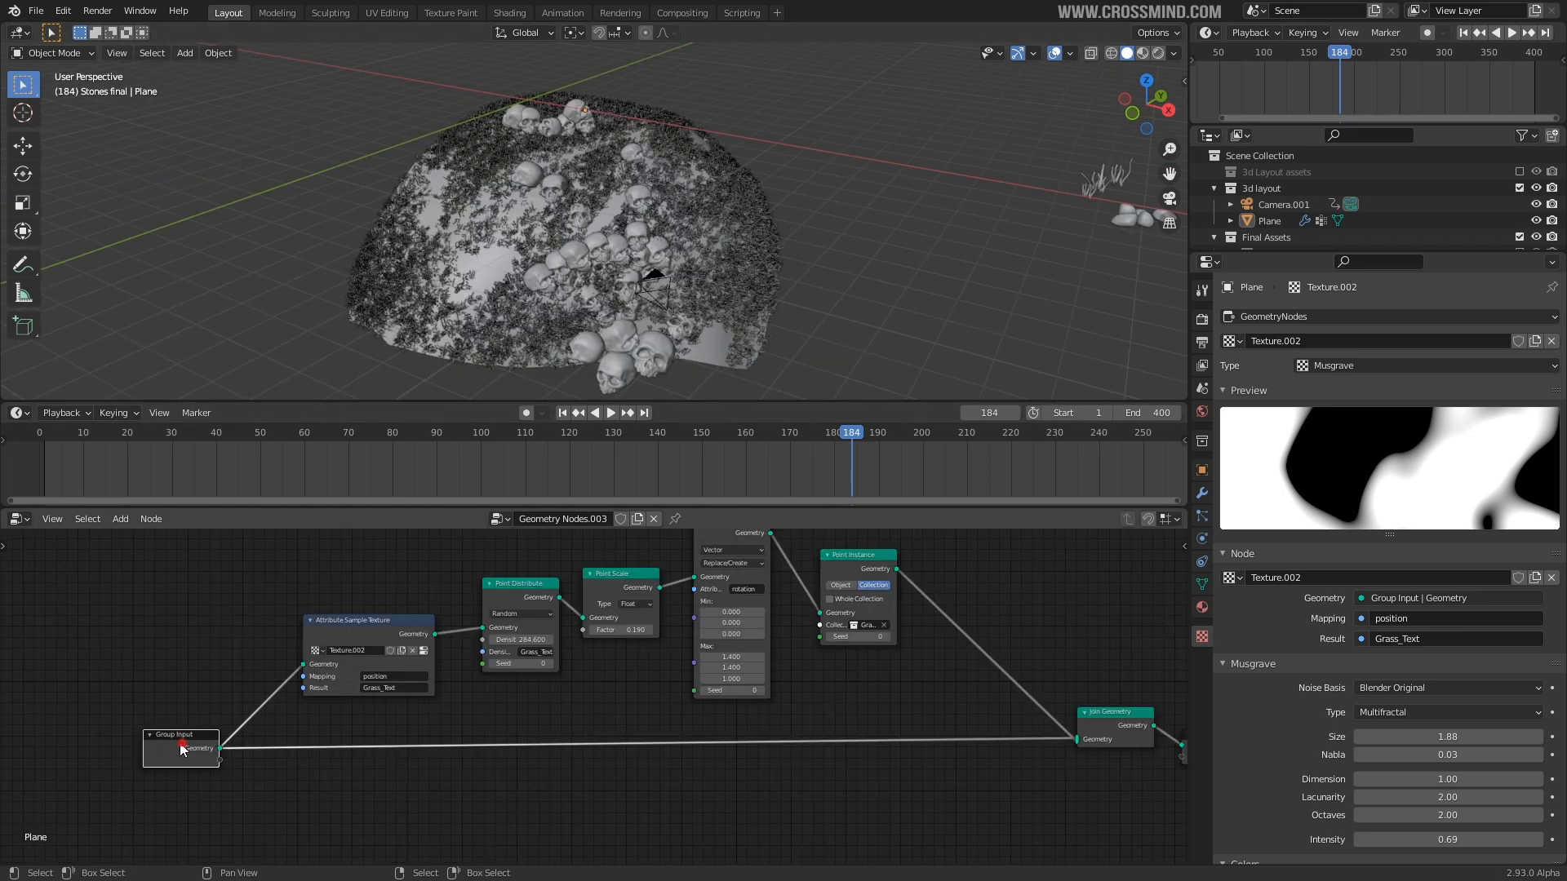
left_click_drag(182, 748, 102, 755)
scroll(788, 718, "up", 1)
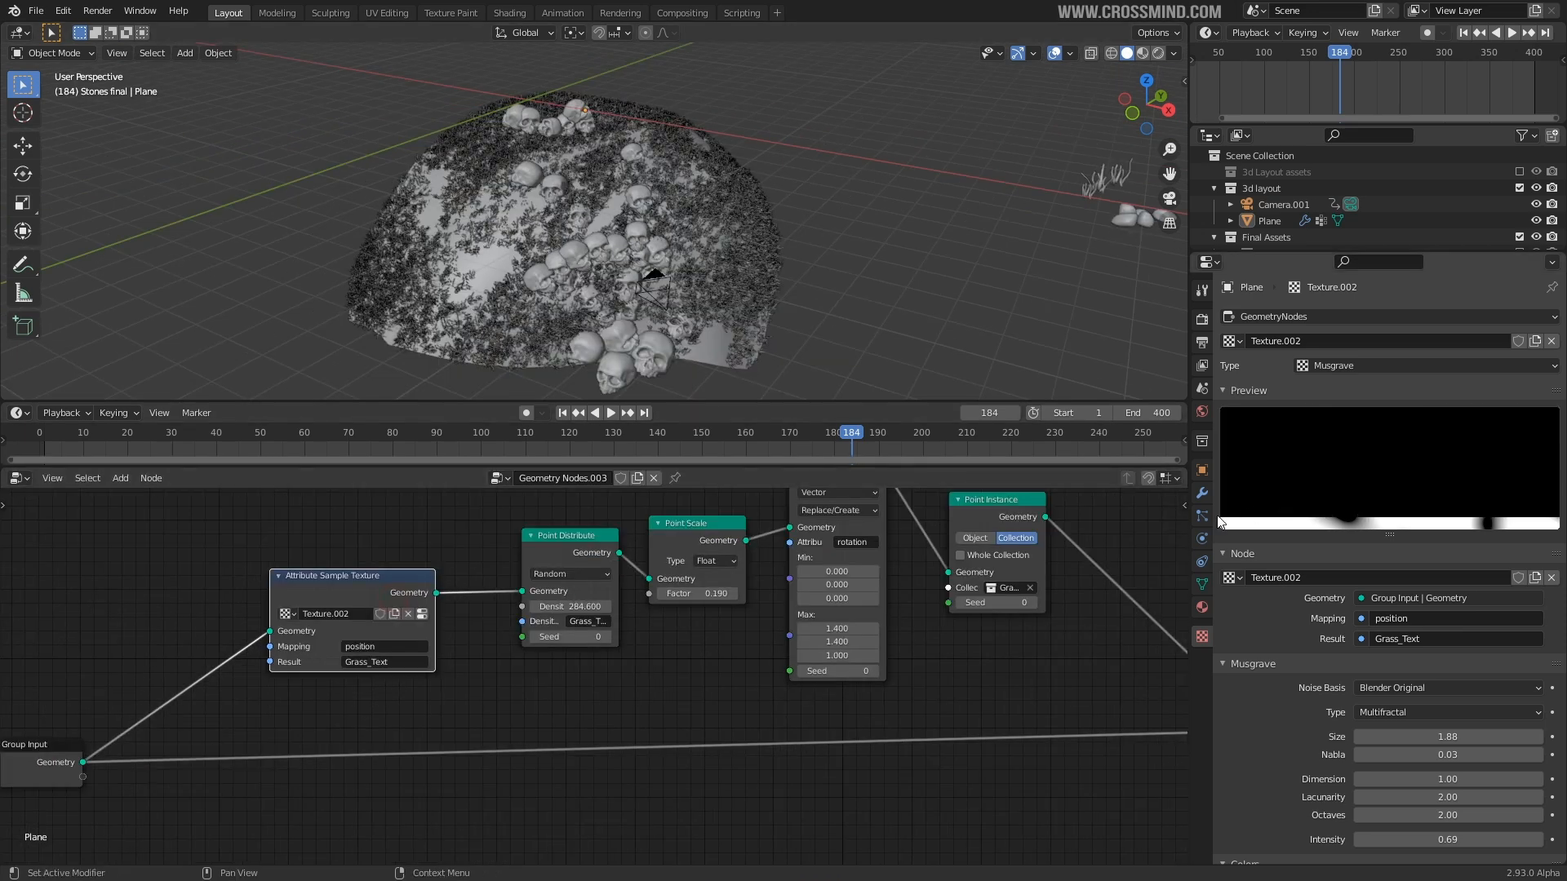
- Display the plane's vertex groups and select Grass_Text
left_click(1202, 541)
left_click(1202, 492)
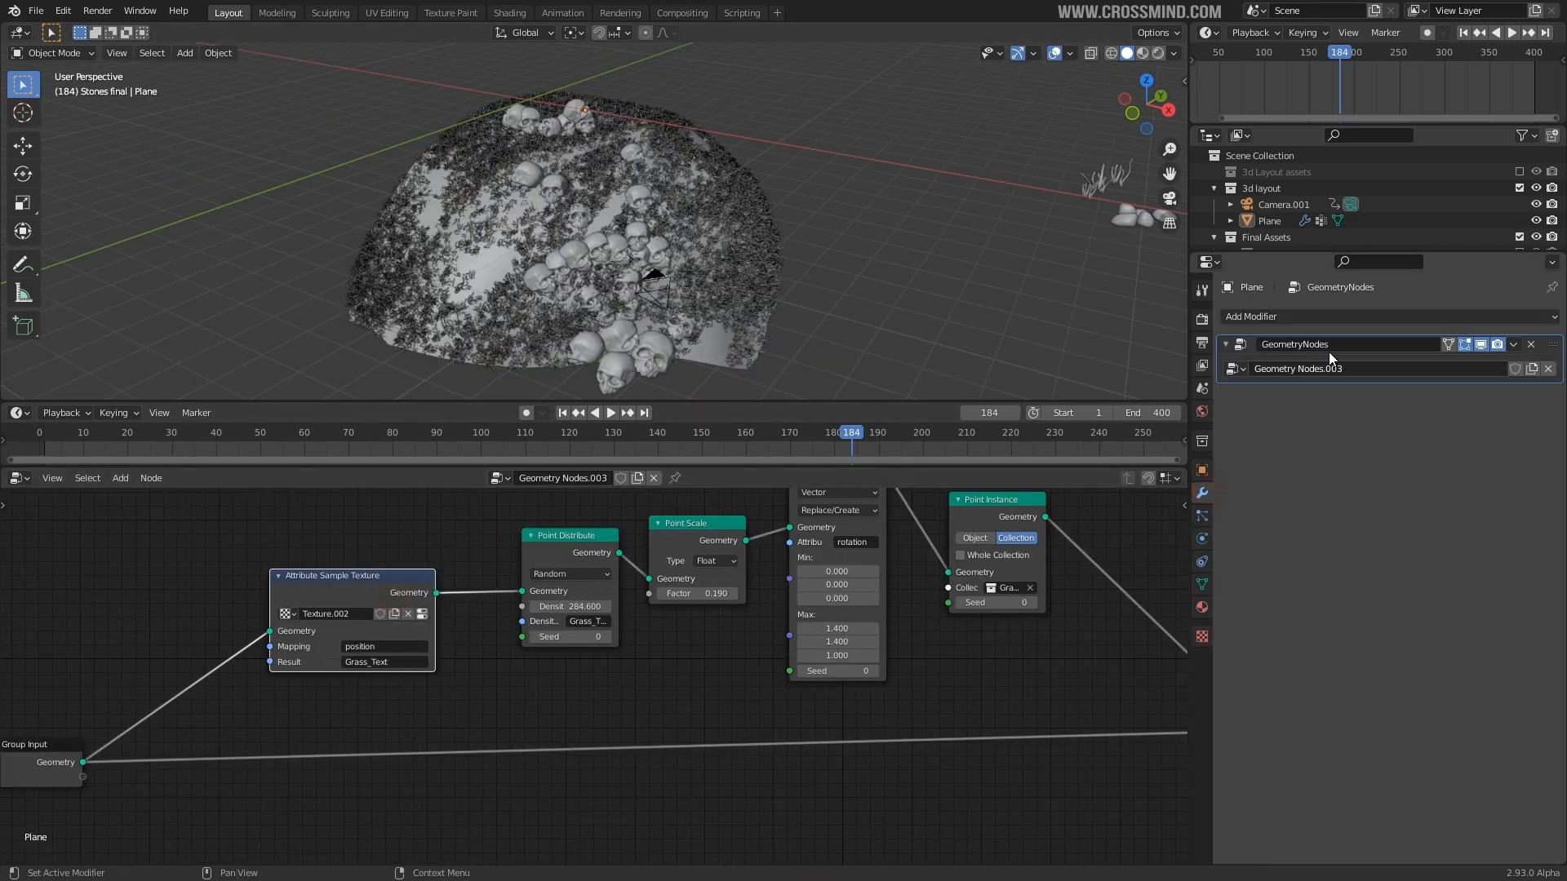
left_click(1202, 582)
left_click(1291, 370)
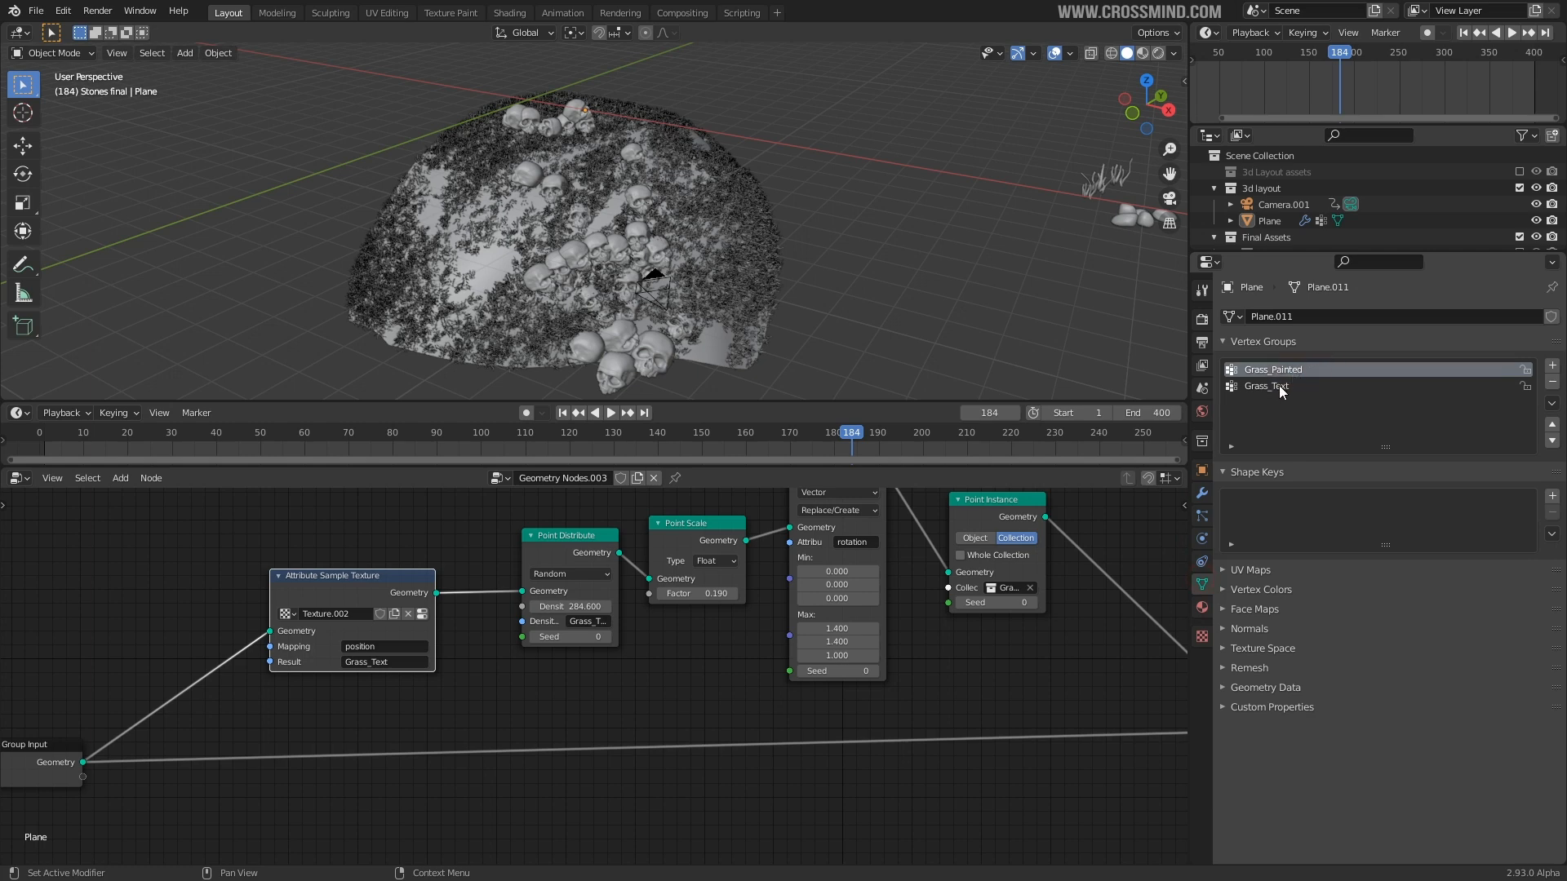
left_click(1278, 387)
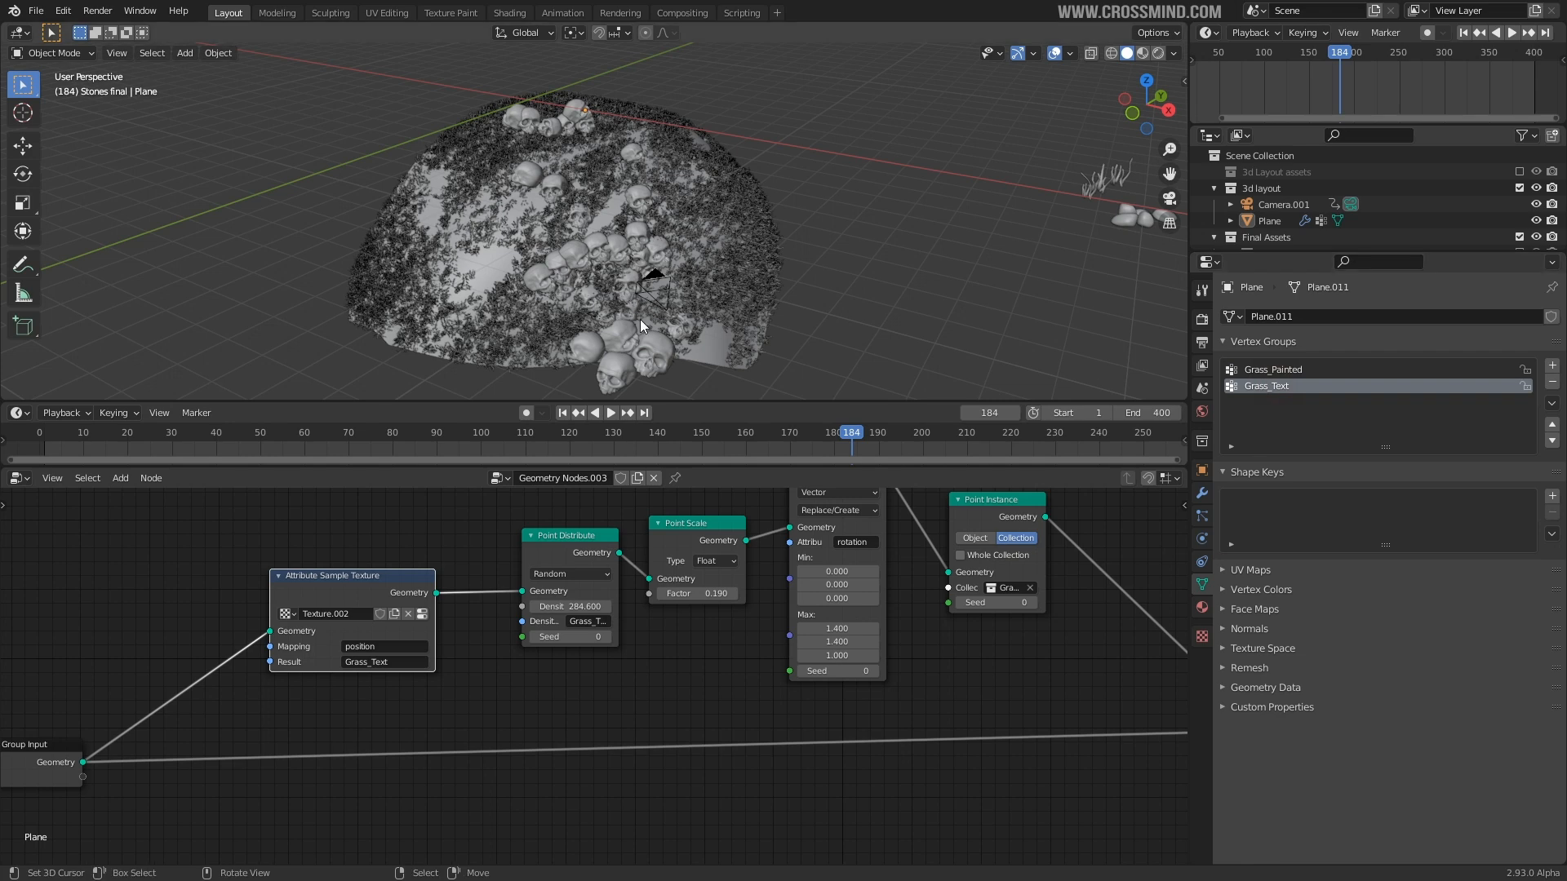
- Make room after the Attribute Sample Texture node and insert an Attribute Mix node before Point Distribute
middle_click_drag(638, 308, 538, 248)
scroll(386, 735, "up", 1)
middle_click_drag(400, 677, 553, 690)
left_click_drag(514, 586, 415, 590)
key("shift+a")
mouse_move(562, 622)
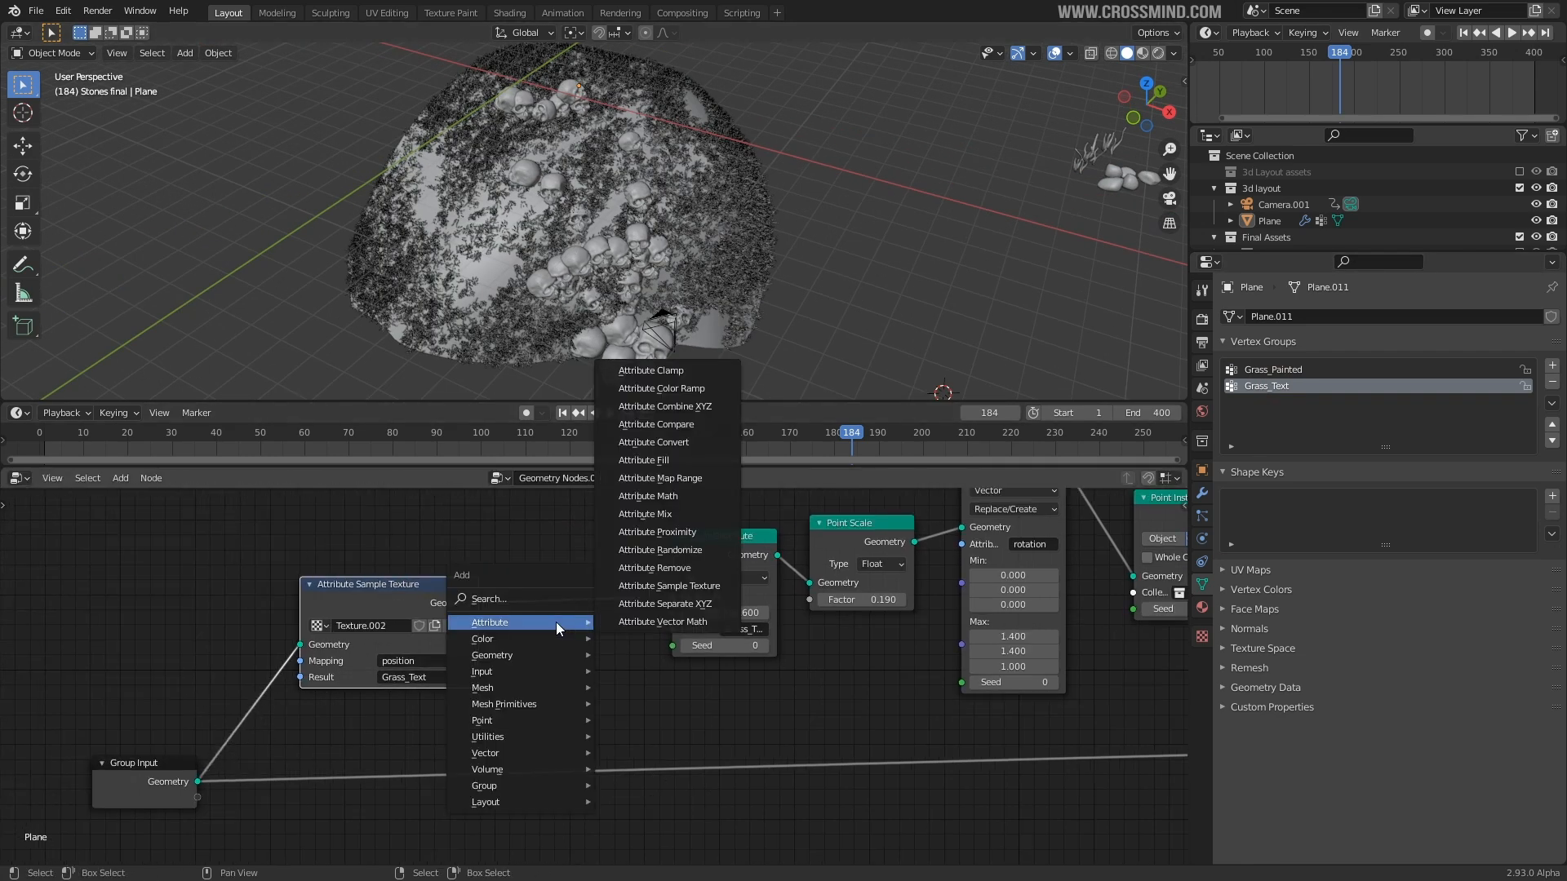
left_click(671, 514)
left_click(617, 640)
- Set the Attribute Mix node's A attribute to Grass_Text and its B attribute to Grass_Painted
scroll(617, 652, "up", 1)
left_click(619, 698)
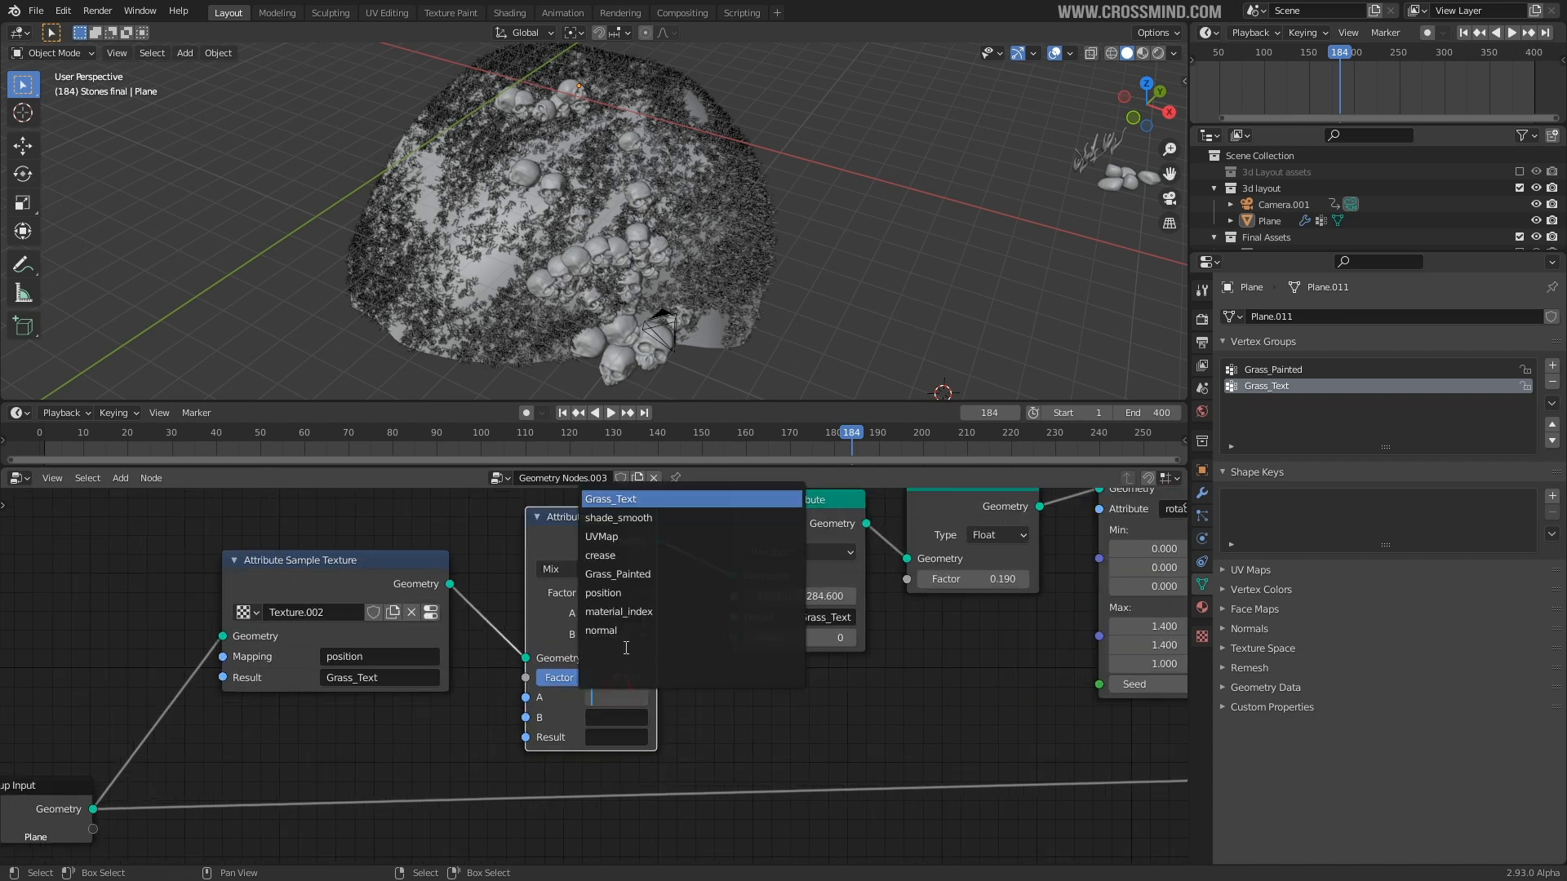
left_click(641, 499)
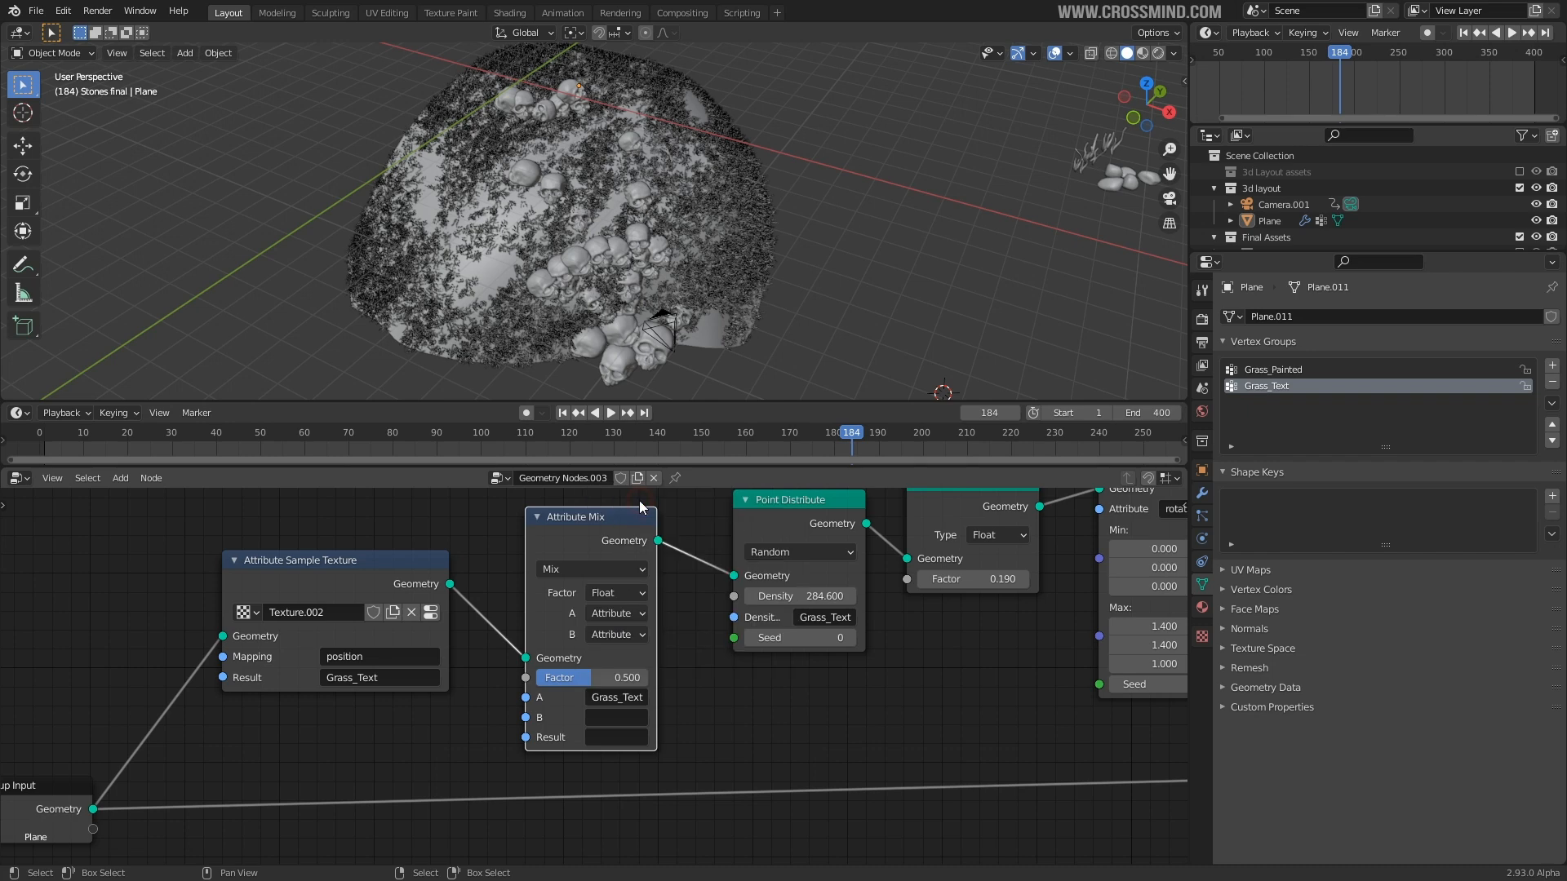
left_click(619, 717)
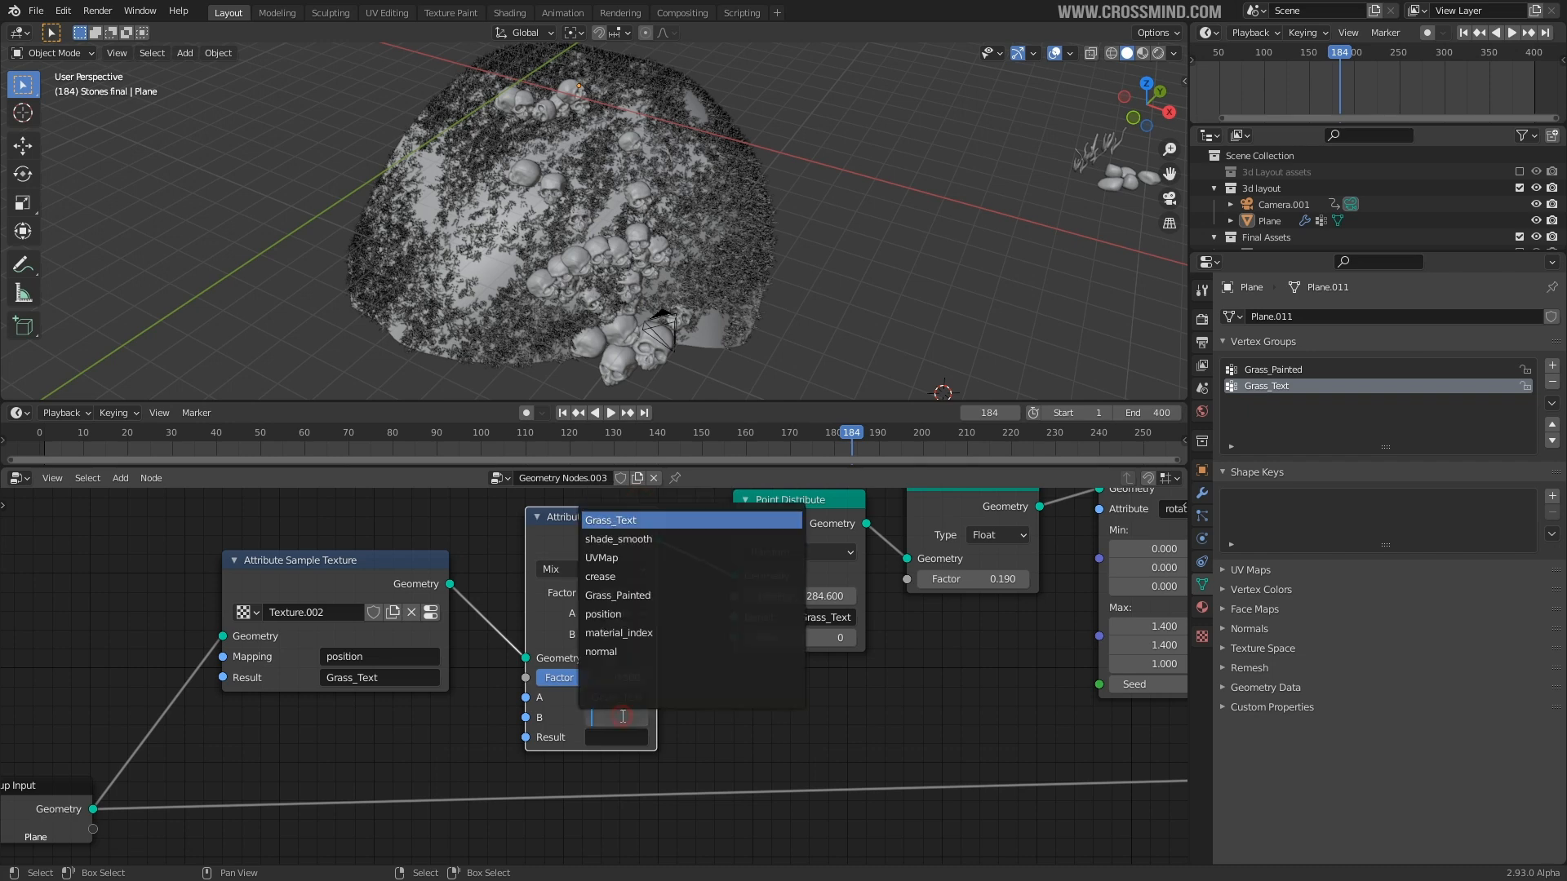
left_click(645, 597)
middle_click_drag(712, 702, 606, 712)
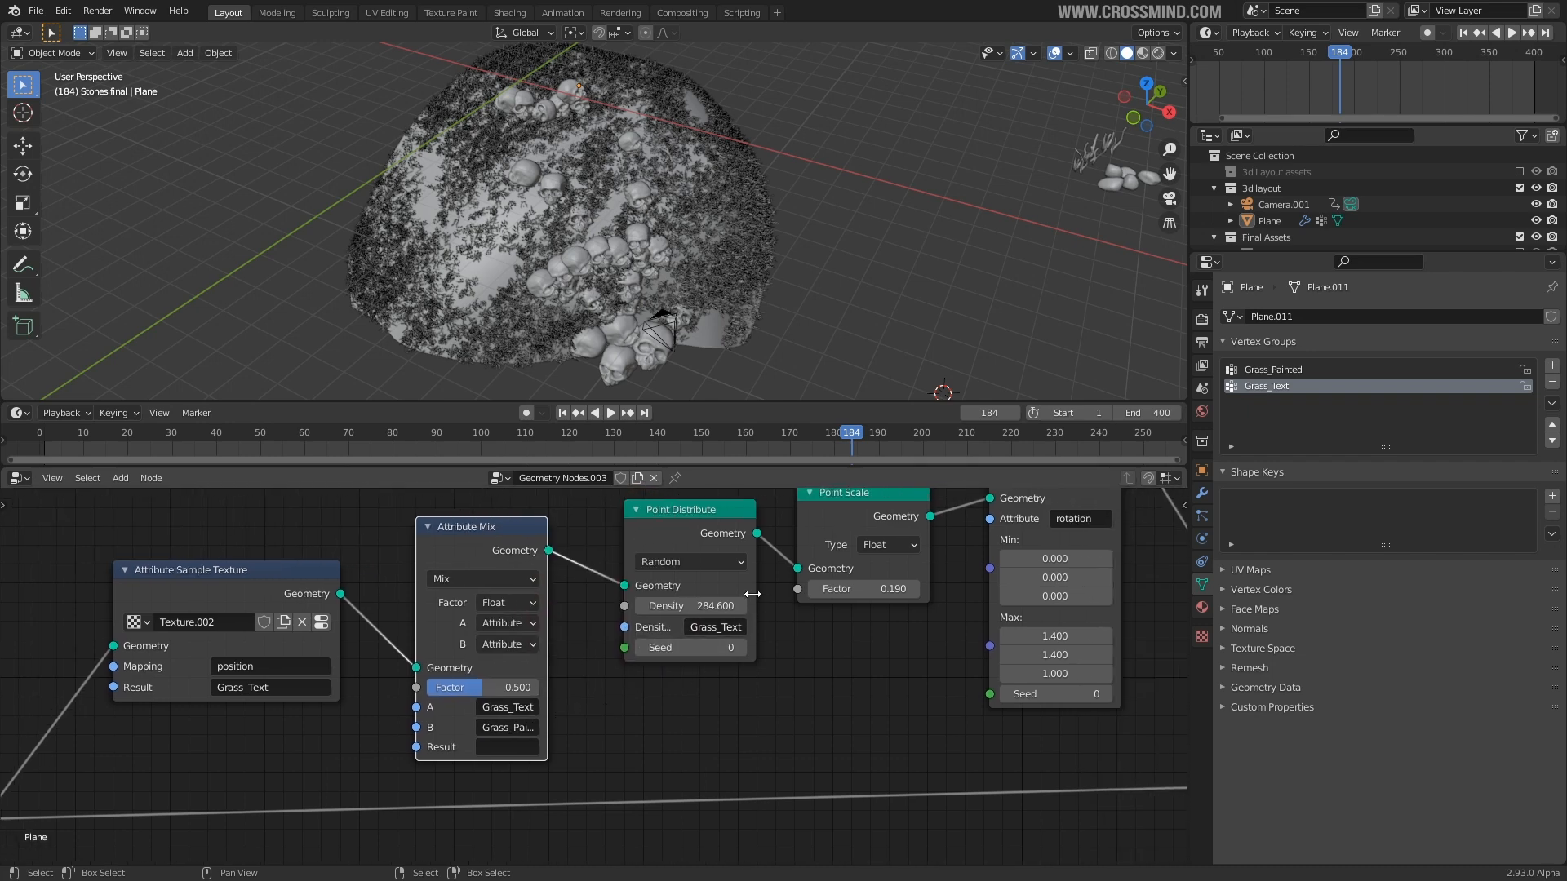
- Set the Attribute Mix node's result attribute to Grass+Text+Paint
left_click(507, 747)
left_click(513, 750)
type("Grass")
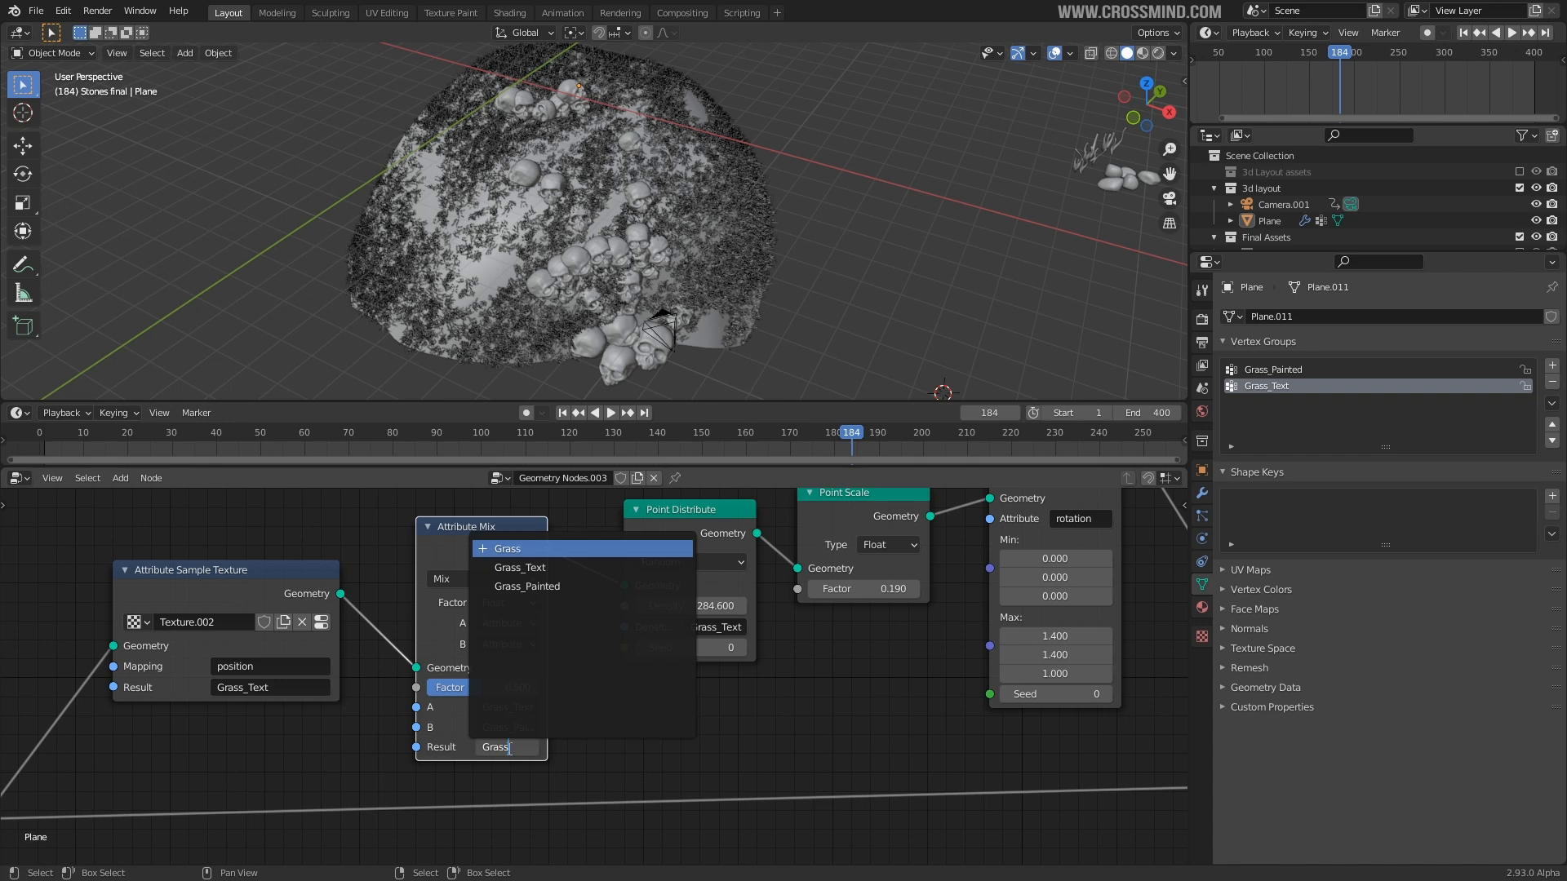
type("+Text+Pain")
key("Return")
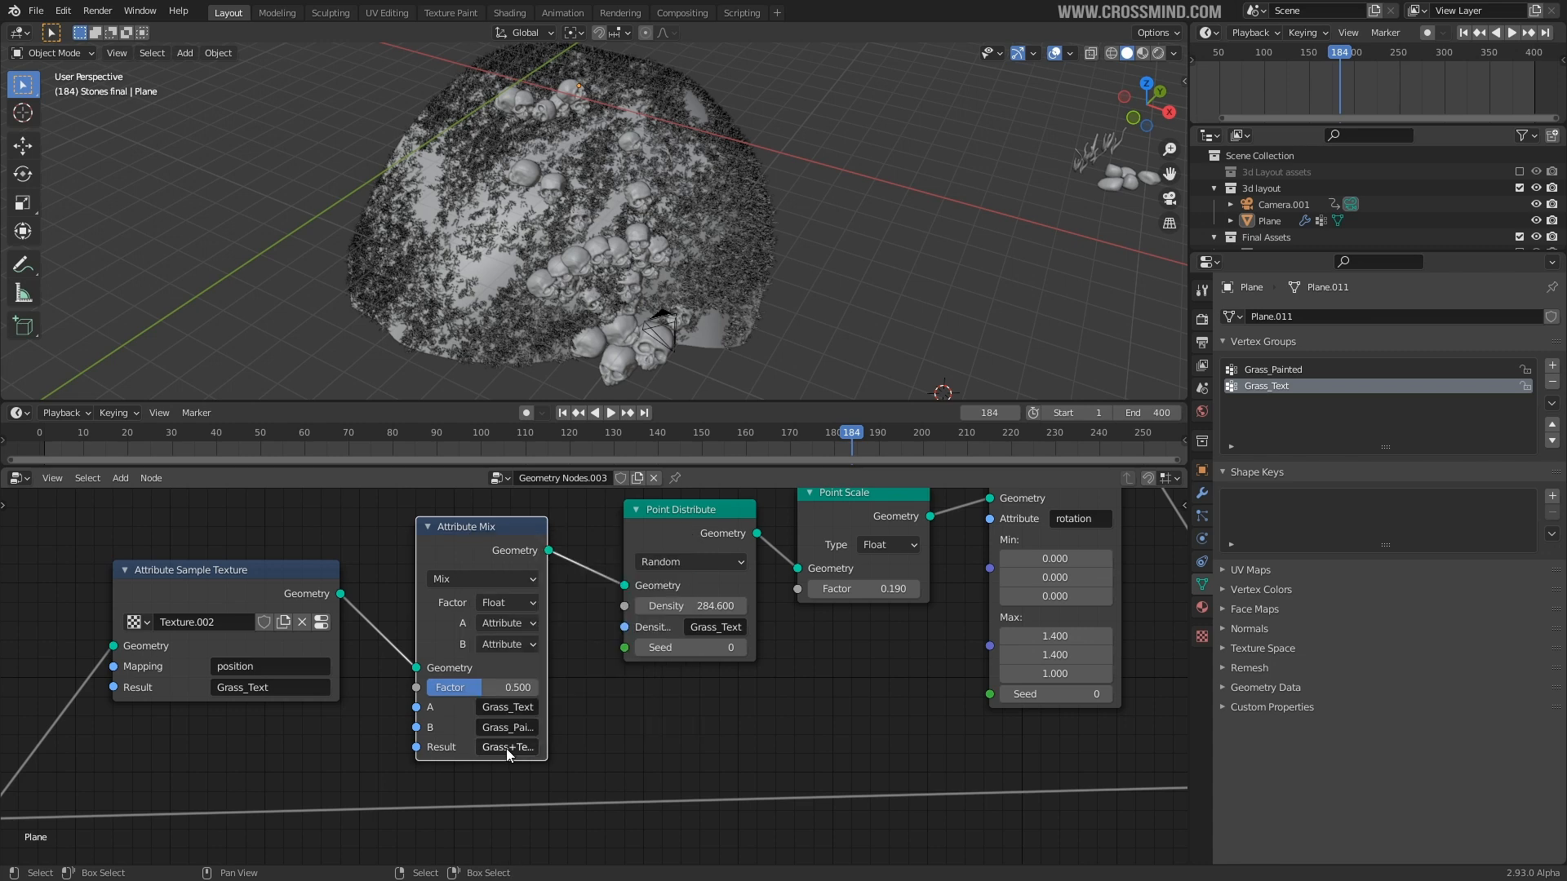
- Widen the Attribute Mix node and set its result attribute to Final Grass
left_click_drag(551, 674, 622, 679)
middle_click_drag(709, 727, 753, 740)
left_click_drag(612, 563, 591, 558)
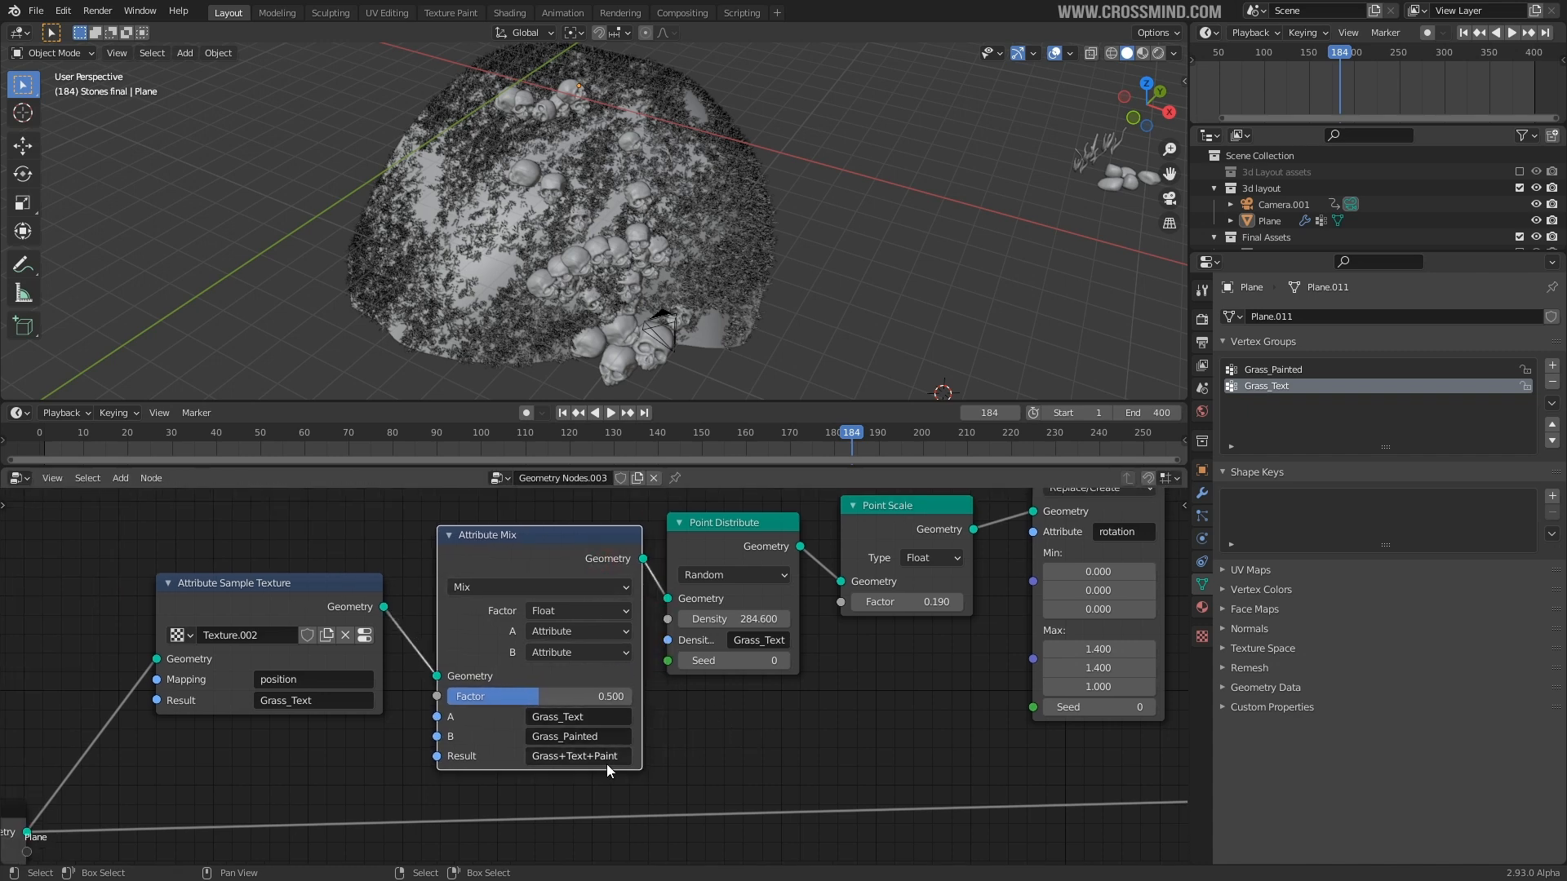
left_click(618, 759)
type("Final Gra")
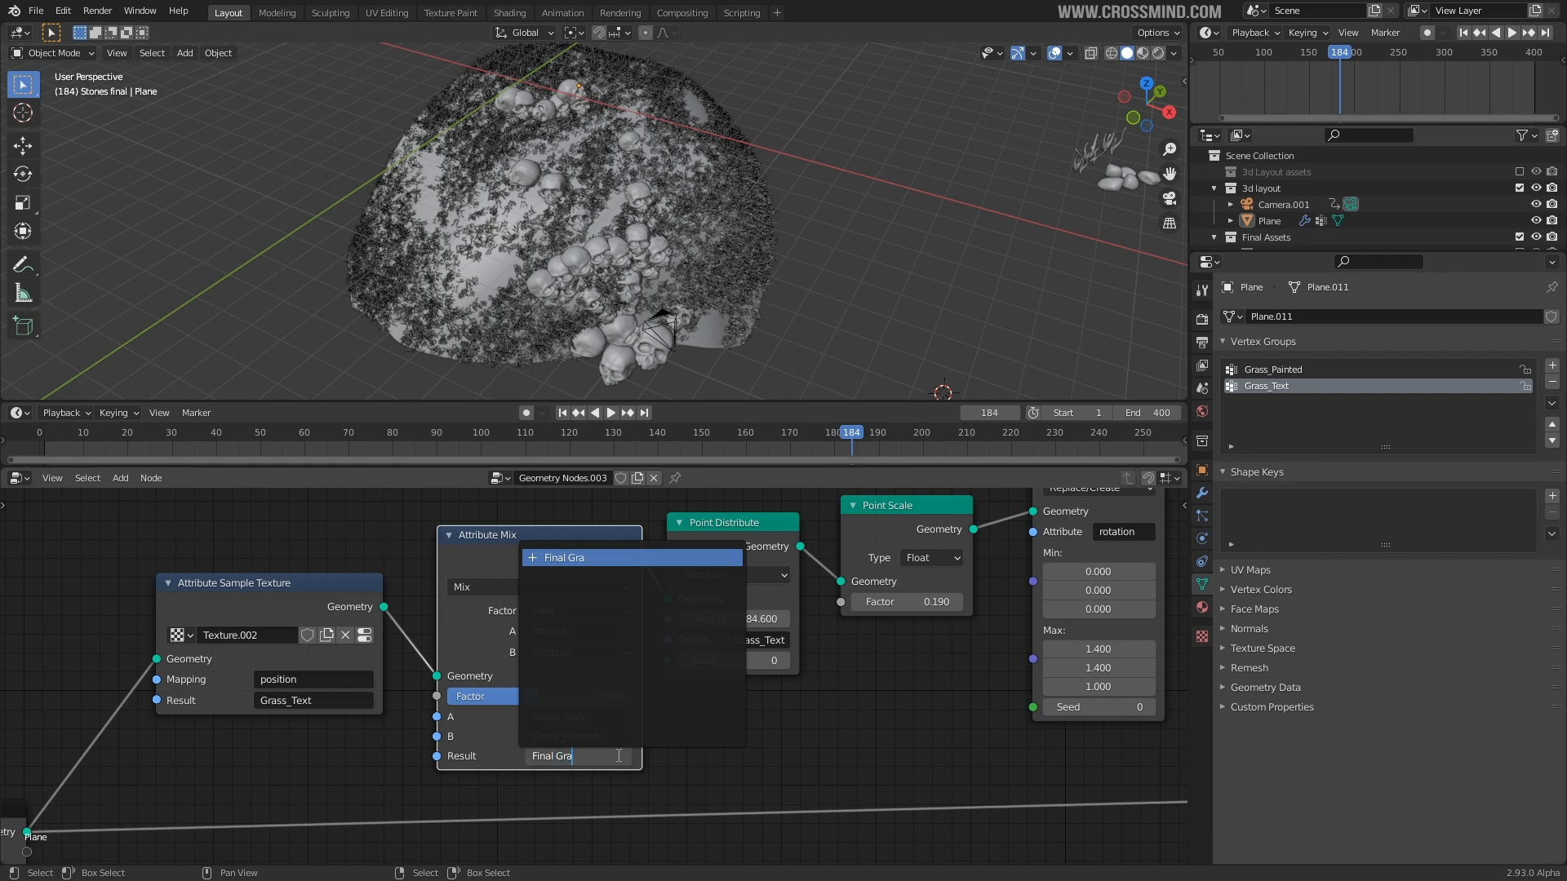
key("Return")
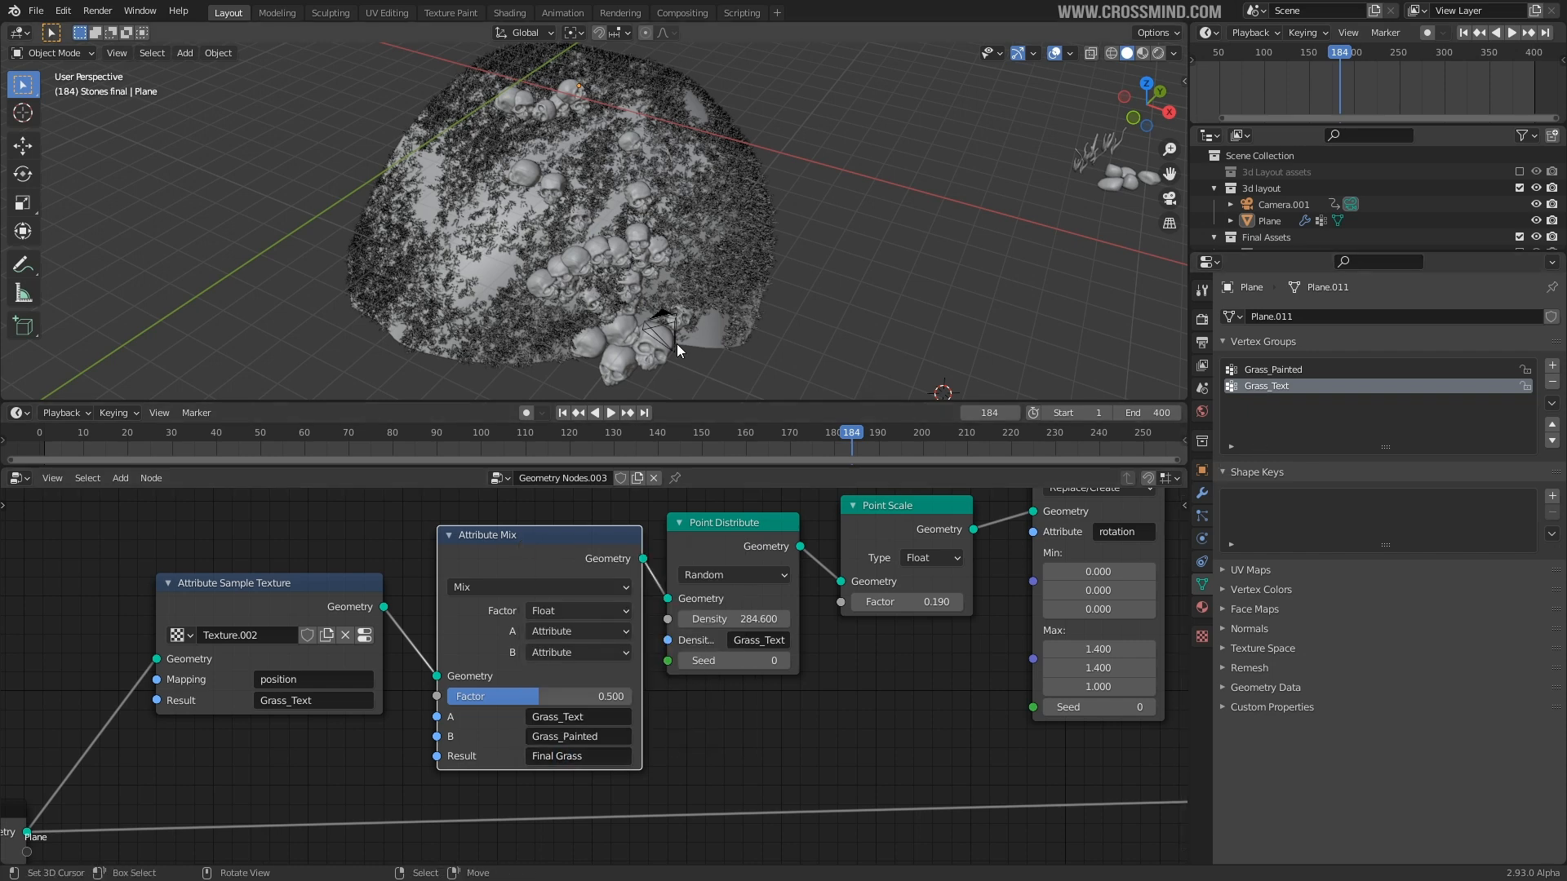
- Set the Point Distribute node's density attribute to Final Grass
middle_click_drag(665, 349, 732, 327)
middle_click_drag(825, 651, 736, 694)
type("Final Grass")
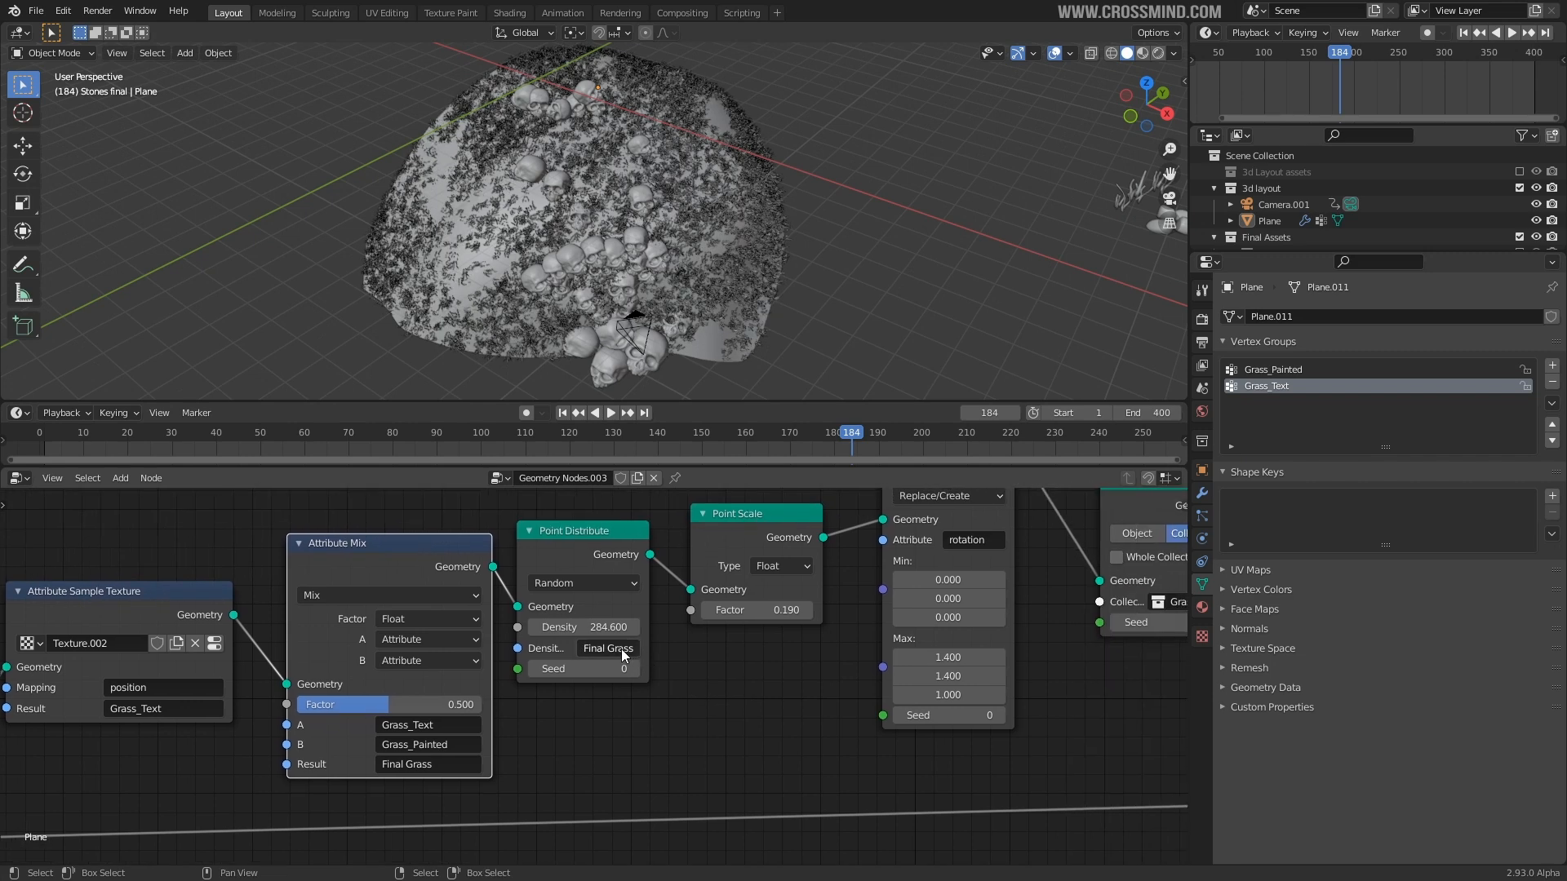
- Try the Attribute Mix factor at 0.000 and at 1.000 to compare the textured and painted grass distributions
scroll(620, 701, "up", 3, "ctrl")
left_click_drag(487, 706, 406, 707)
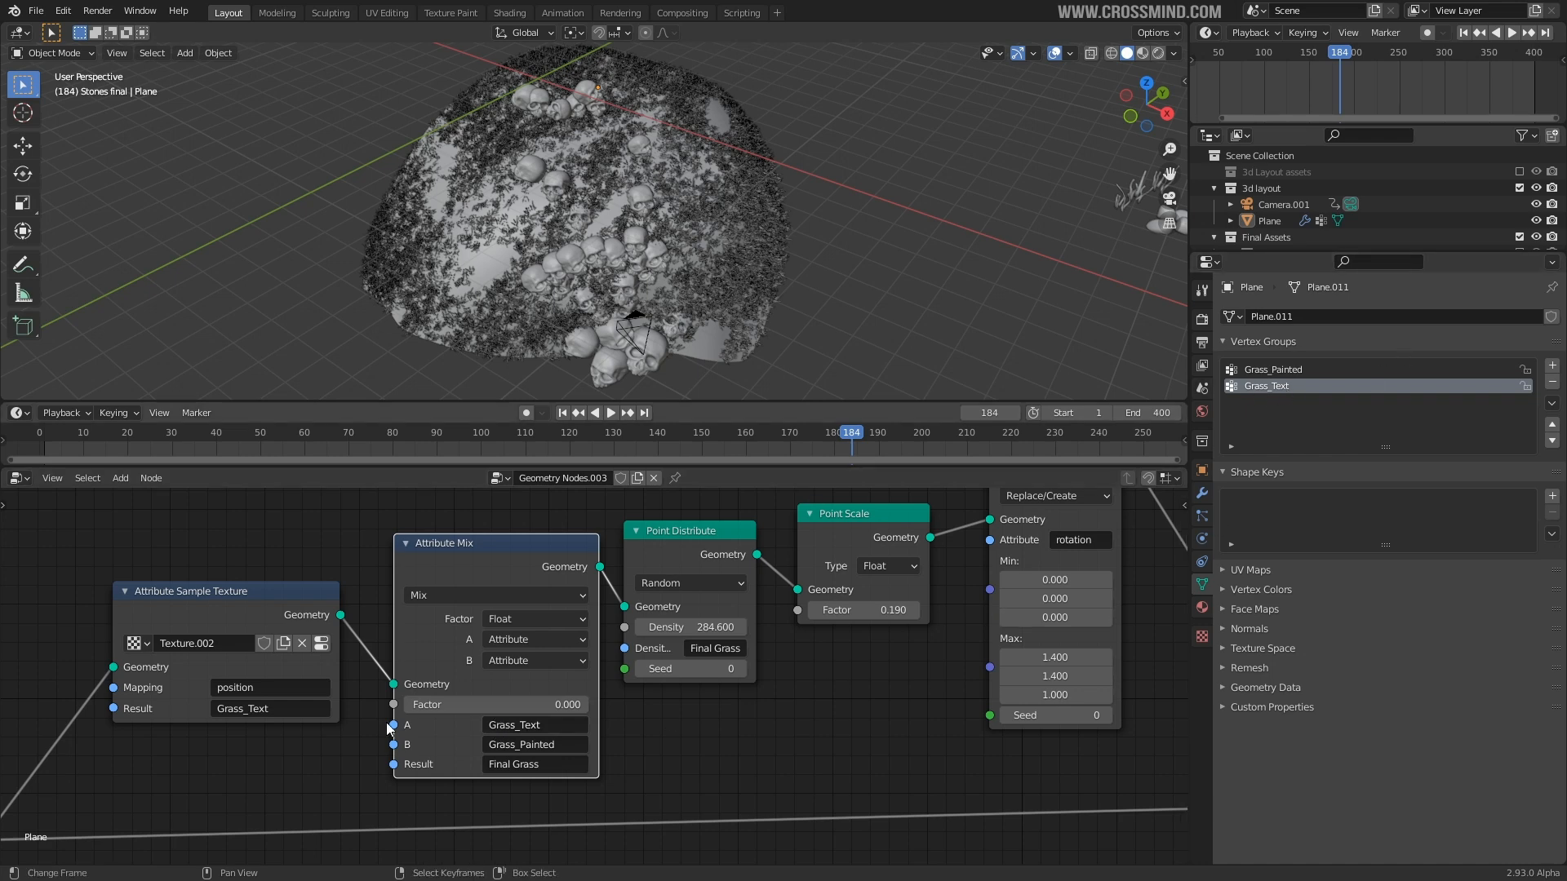
left_click_drag(430, 706, 587, 707)
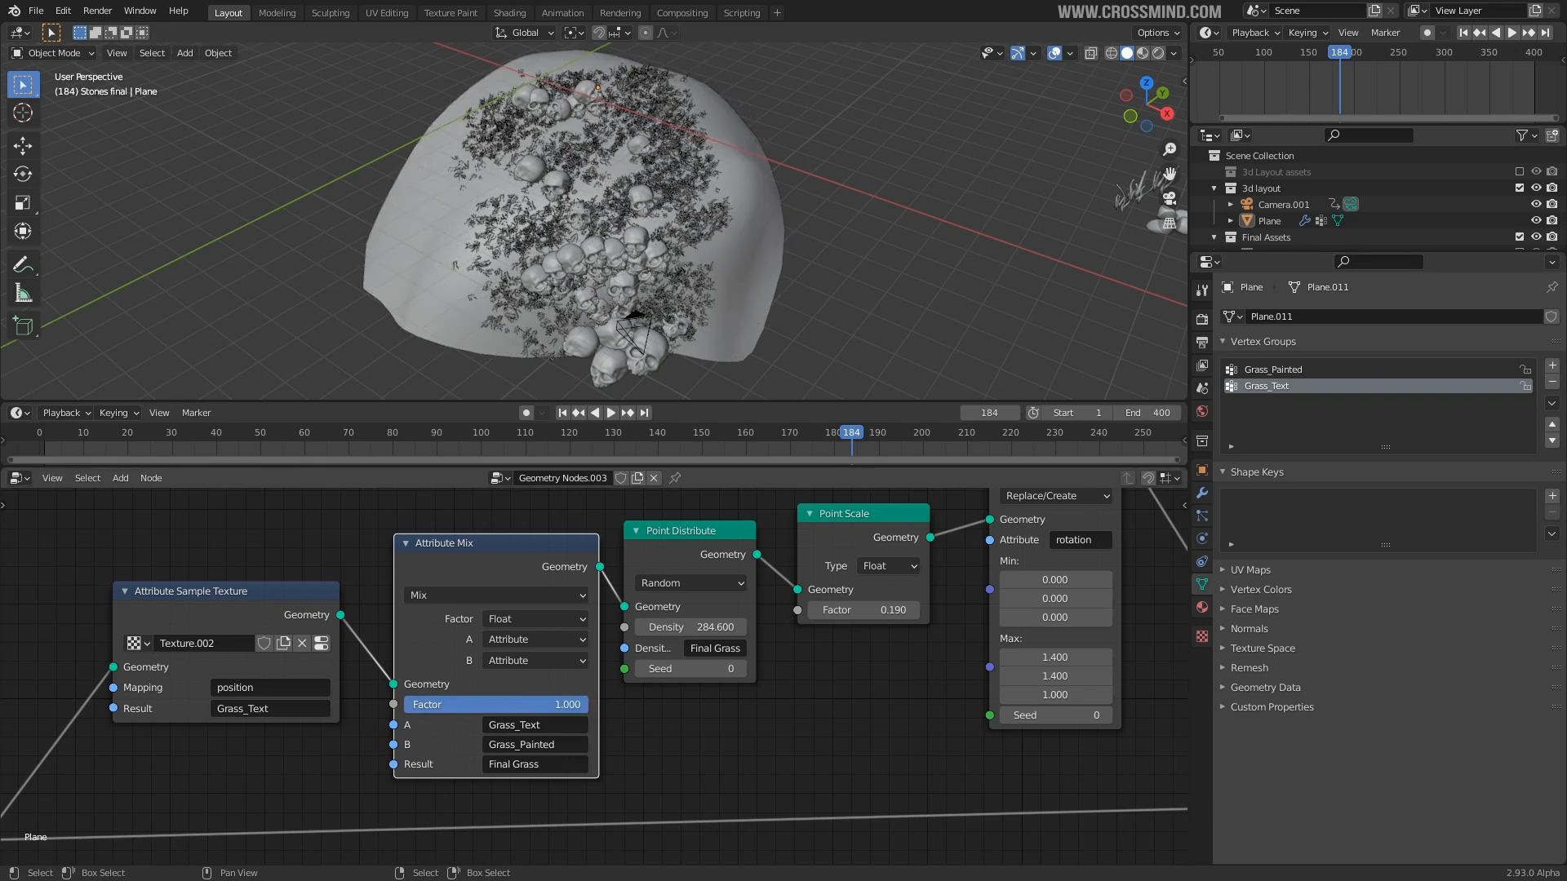
left_click(1295, 370)
left_click(1283, 389)
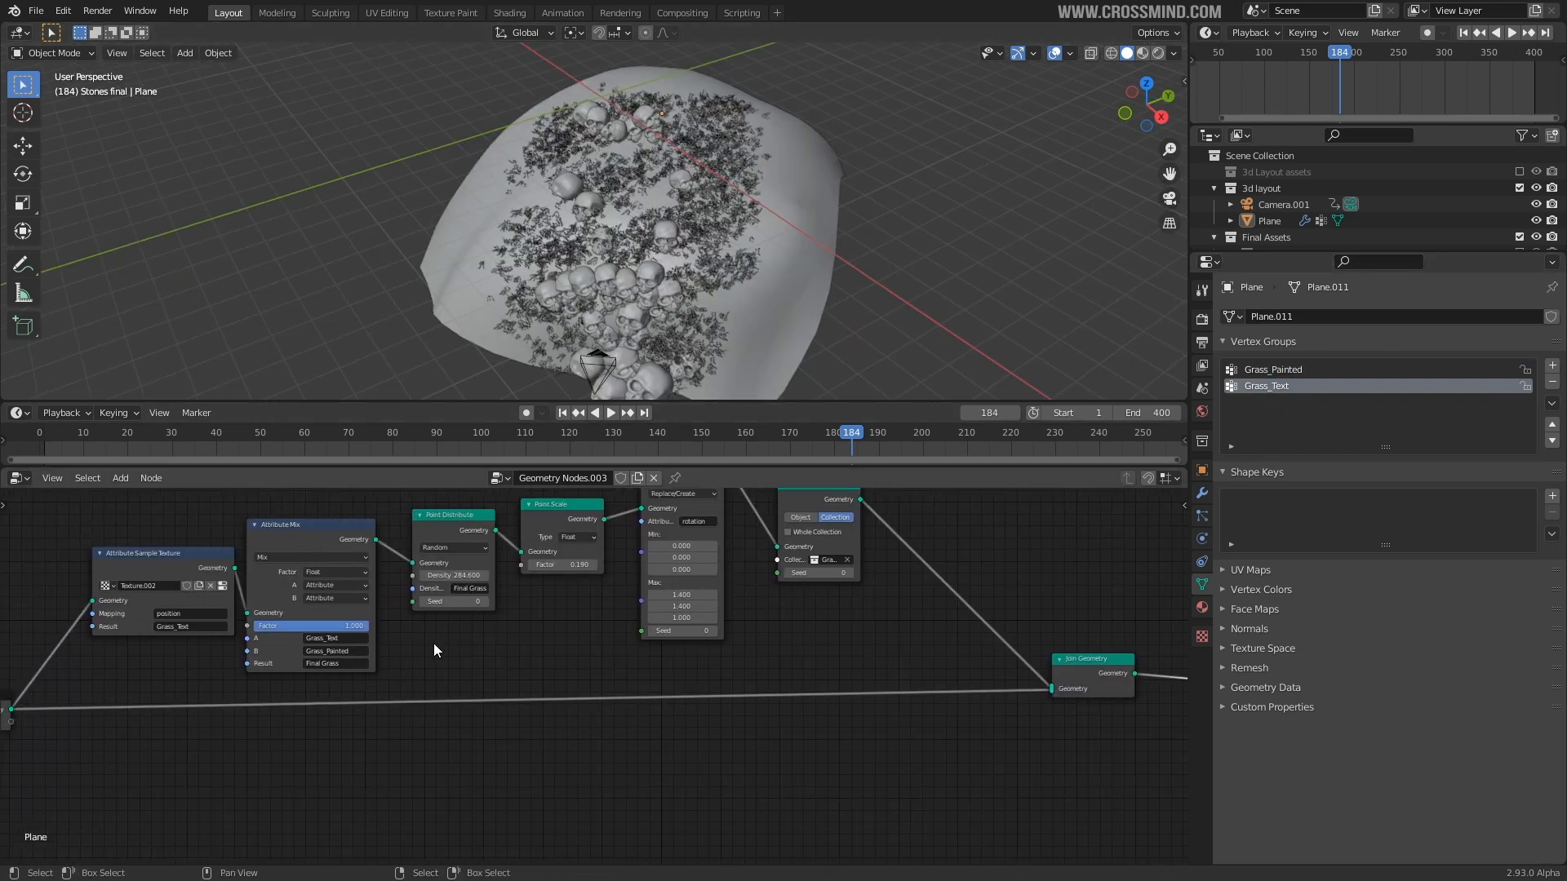
- Save the file and space out the Attribute Sample Texture, Attribute Mix and Point Distribute nodes
middle_click_drag(482, 665, 755, 713)
scroll(756, 713, "up", 3)
mouse_move(636, 674)
left_mouse_down()
mouse_move(514, 674)
mouse_move(657, 674)
left_mouse_up()
middle_click_drag(675, 294, 708, 253)
key("ctrl+s")
scroll(773, 697, "down", 5)
middle_click_drag(834, 708, 630, 641)
left_click_drag(252, 549, 229, 535)
left_click_drag(359, 520, 349, 503)
left_click_drag(487, 515, 472, 503)
left_click(575, 503)
scroll(541, 680, "up", 5)
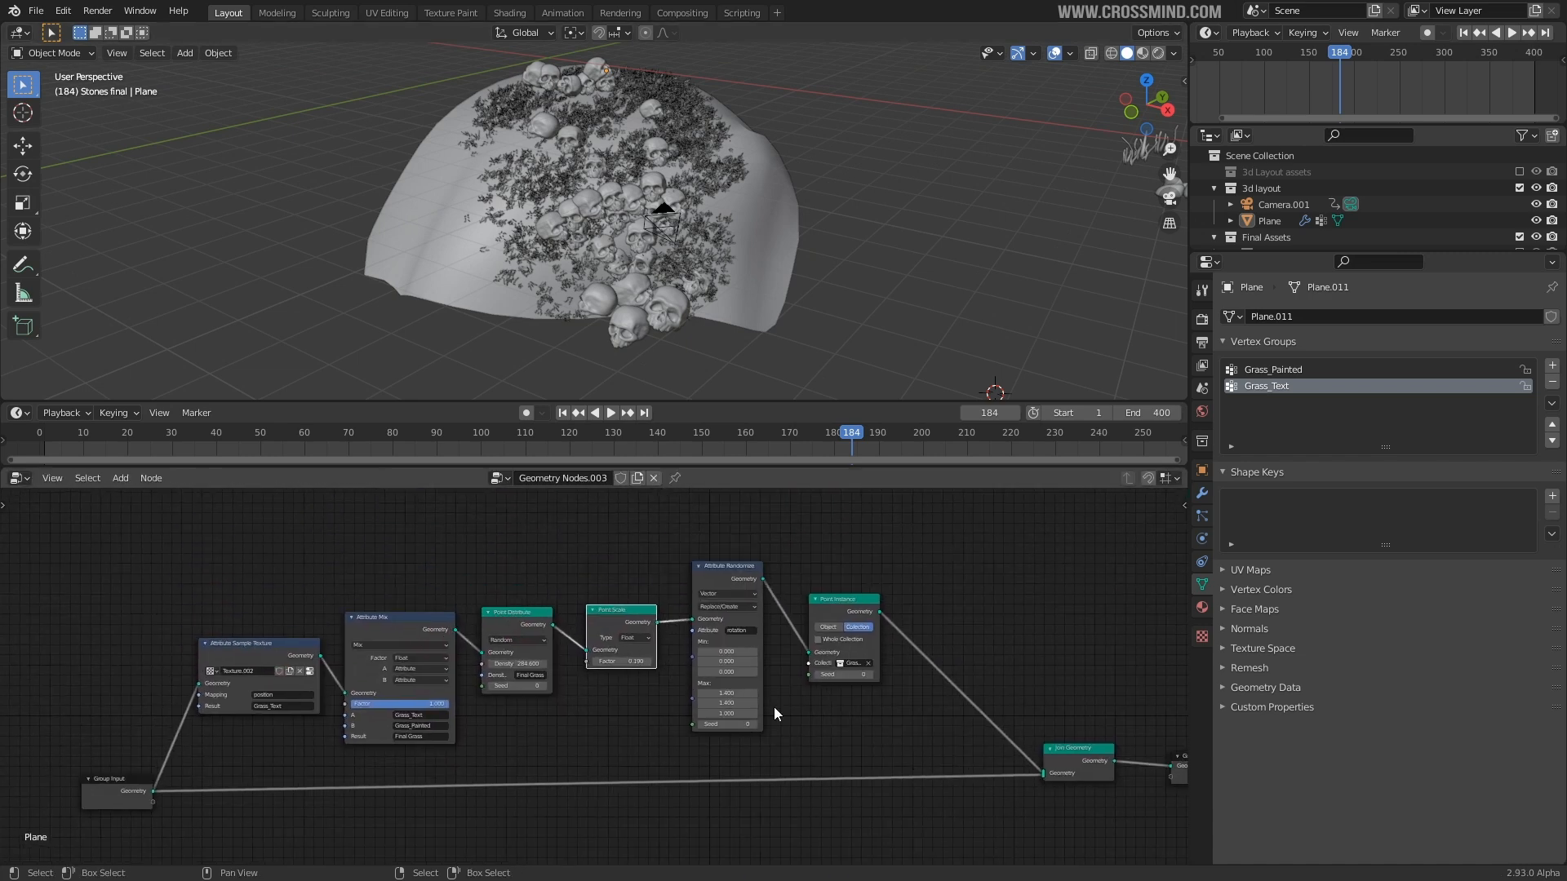
- Set the Attribute Mix factor to 0.000 and move the Group Input node slightly away from the grass nodes
left_click_drag(560, 636, 383, 640)
middle_click_drag(700, 210, 739, 197)
scroll(734, 694, "down", 12)
middle_click_drag(756, 709, 664, 633)
scroll(230, 664, "up", 4)
left_click_drag(86, 659, 70, 678)
- Add a second Point Distribute node in the empty area below the grass node chain
middle_click_drag(513, 682, 515, 634)
key("shift+a")
mouse_move(322, 677)
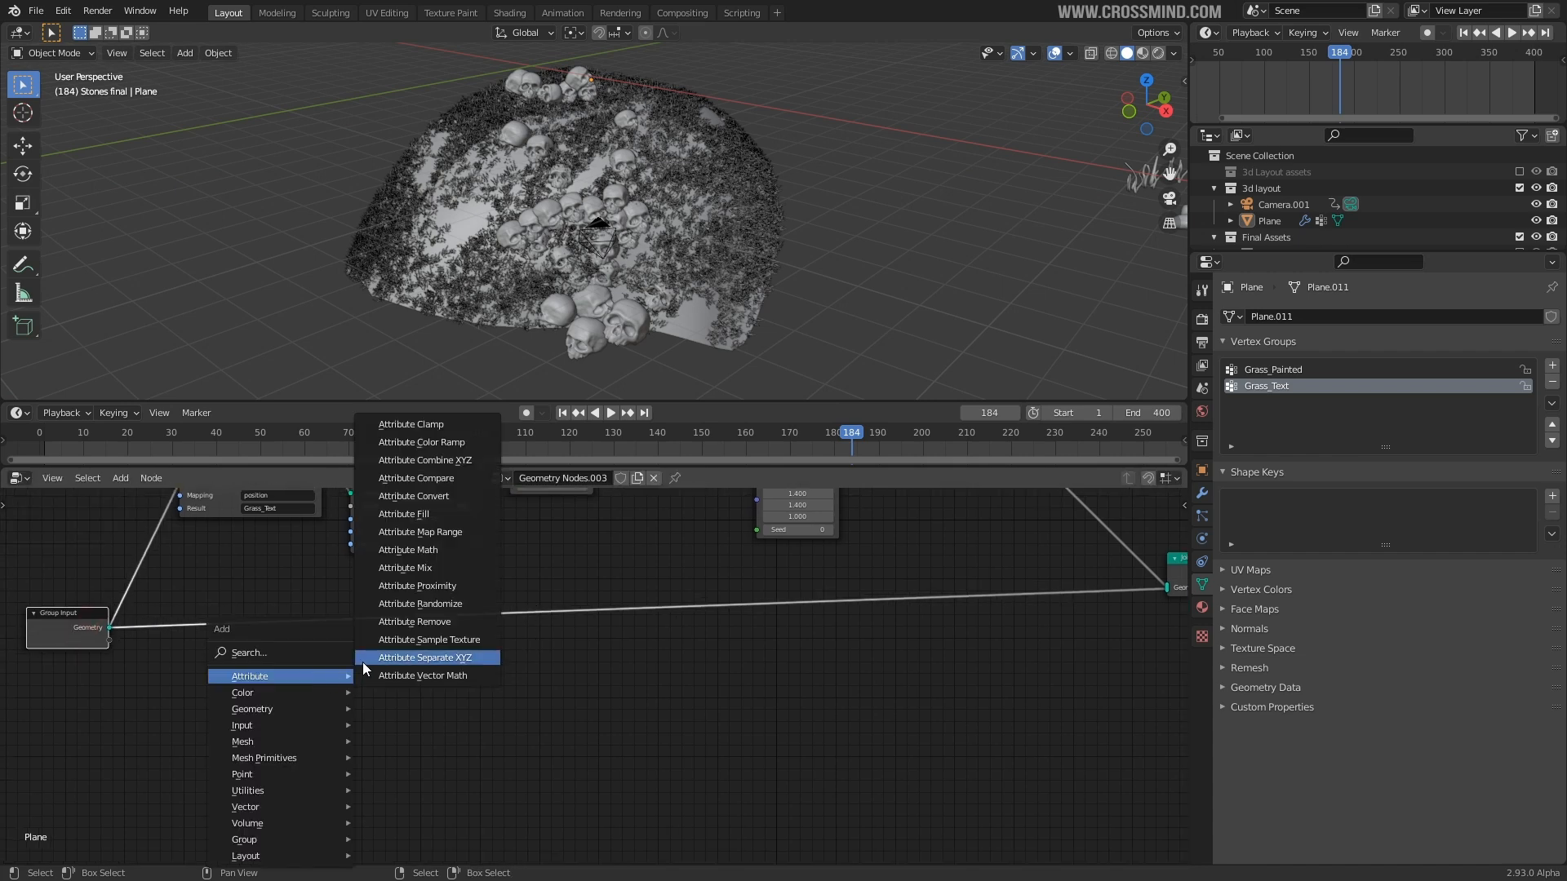
mouse_move(282, 772)
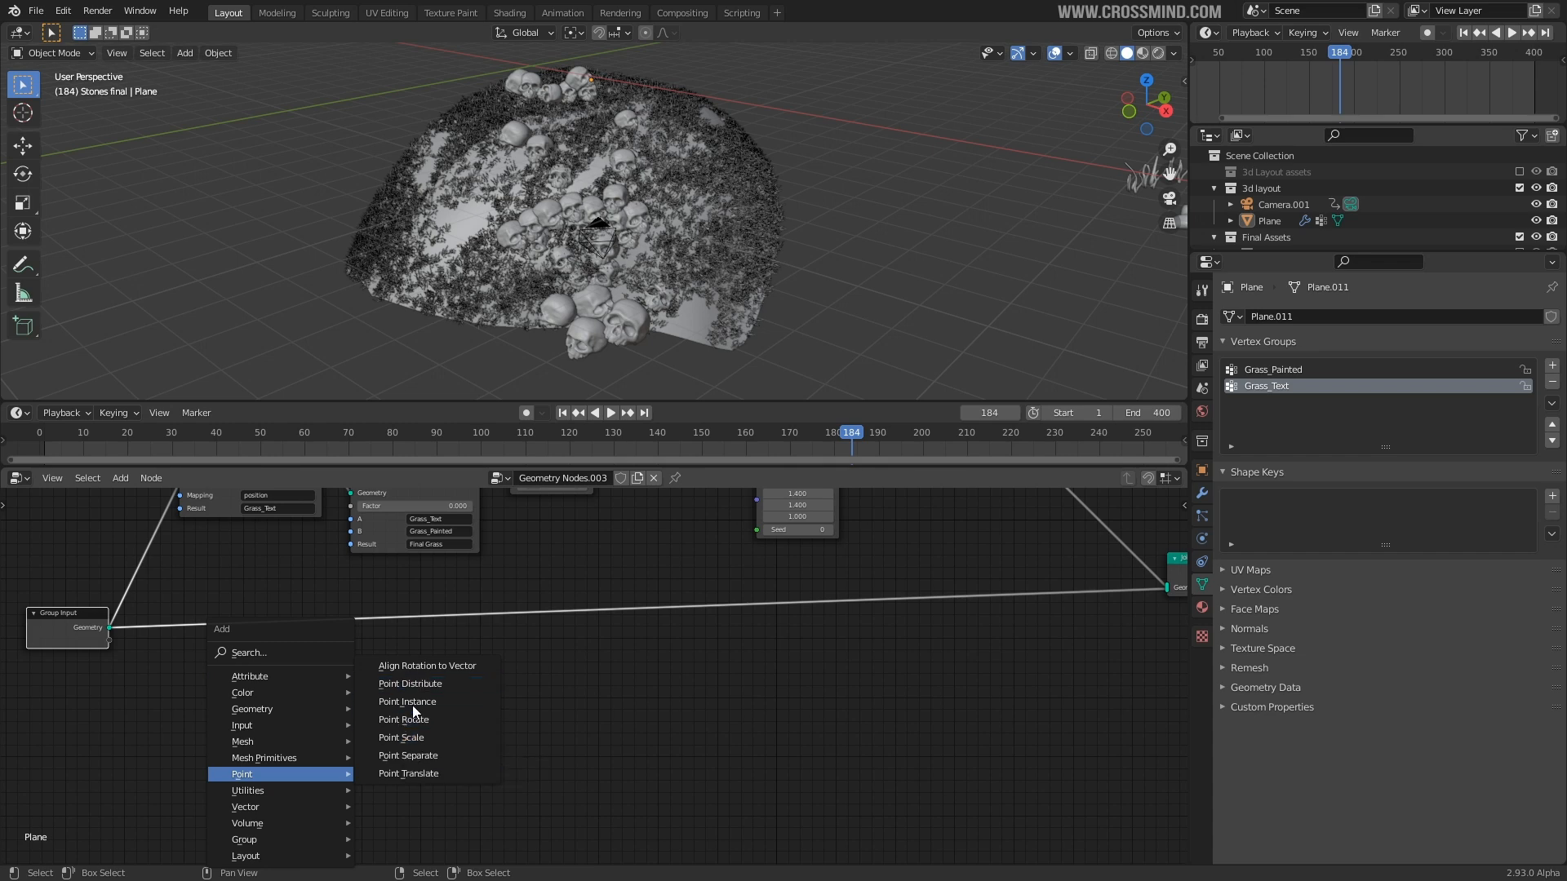
left_click(430, 687)
left_click(364, 676)
- Connect the Group Input geometry to the new Point Distribute node and link its output to Join Geometry
middle_click_drag(269, 662, 485, 612)
scroll(485, 612, "up", 1)
left_click(281, 575)
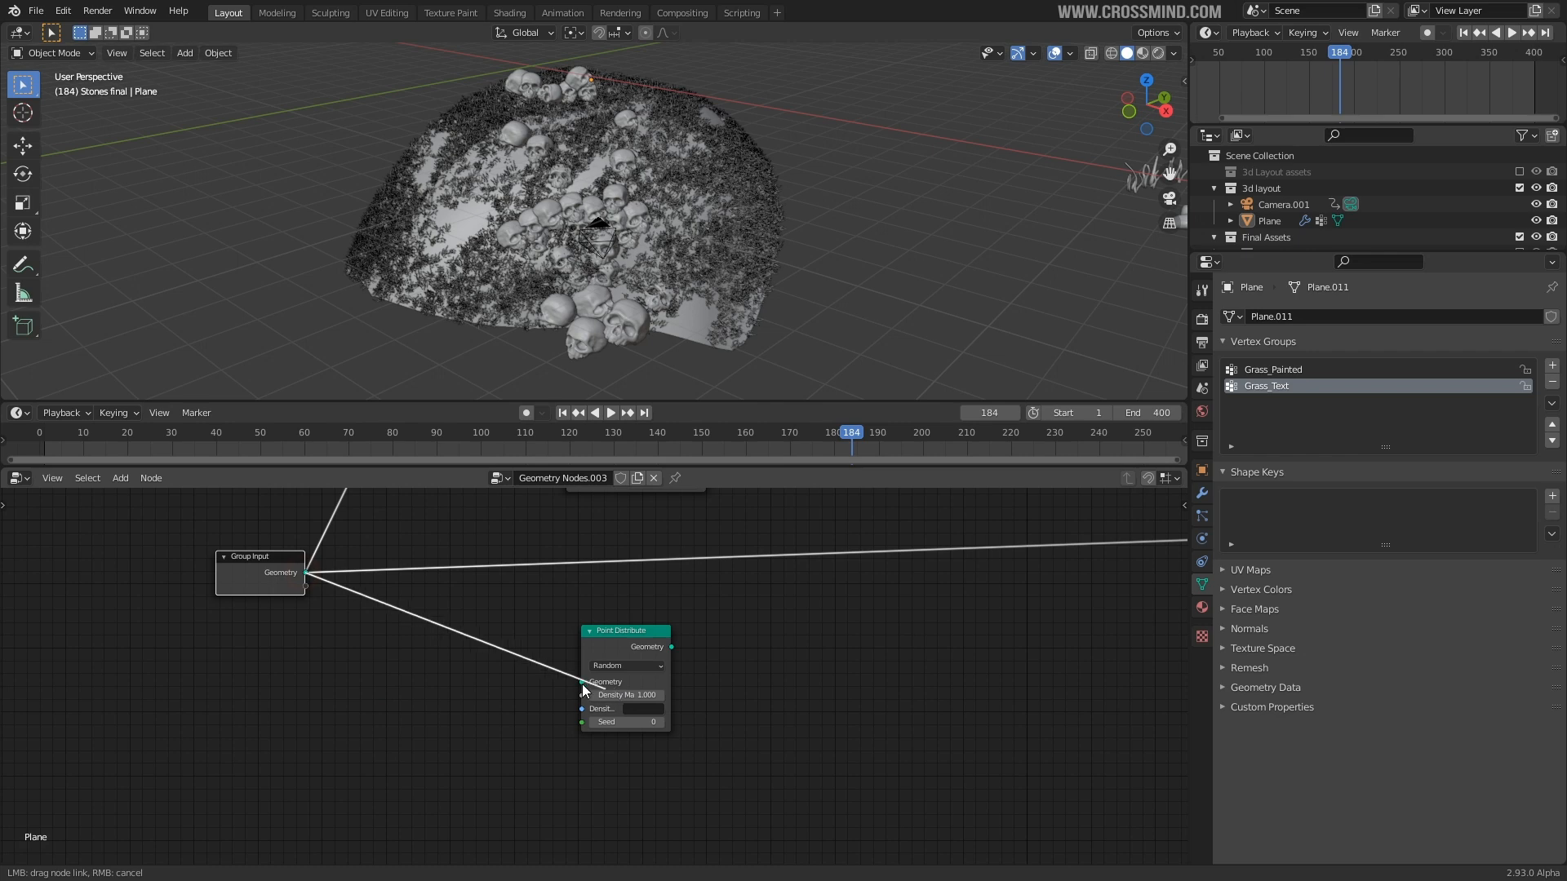
left_click_drag(594, 682, 594, 683)
scroll(594, 682, "down", 1)
middle_click_drag(594, 682, 386, 661)
left_click_drag(322, 661, 942, 569)
- Cut the link between the grass Point Instance node and Join Geometry to view only the new points
middle_click_drag(874, 577, 923, 696)
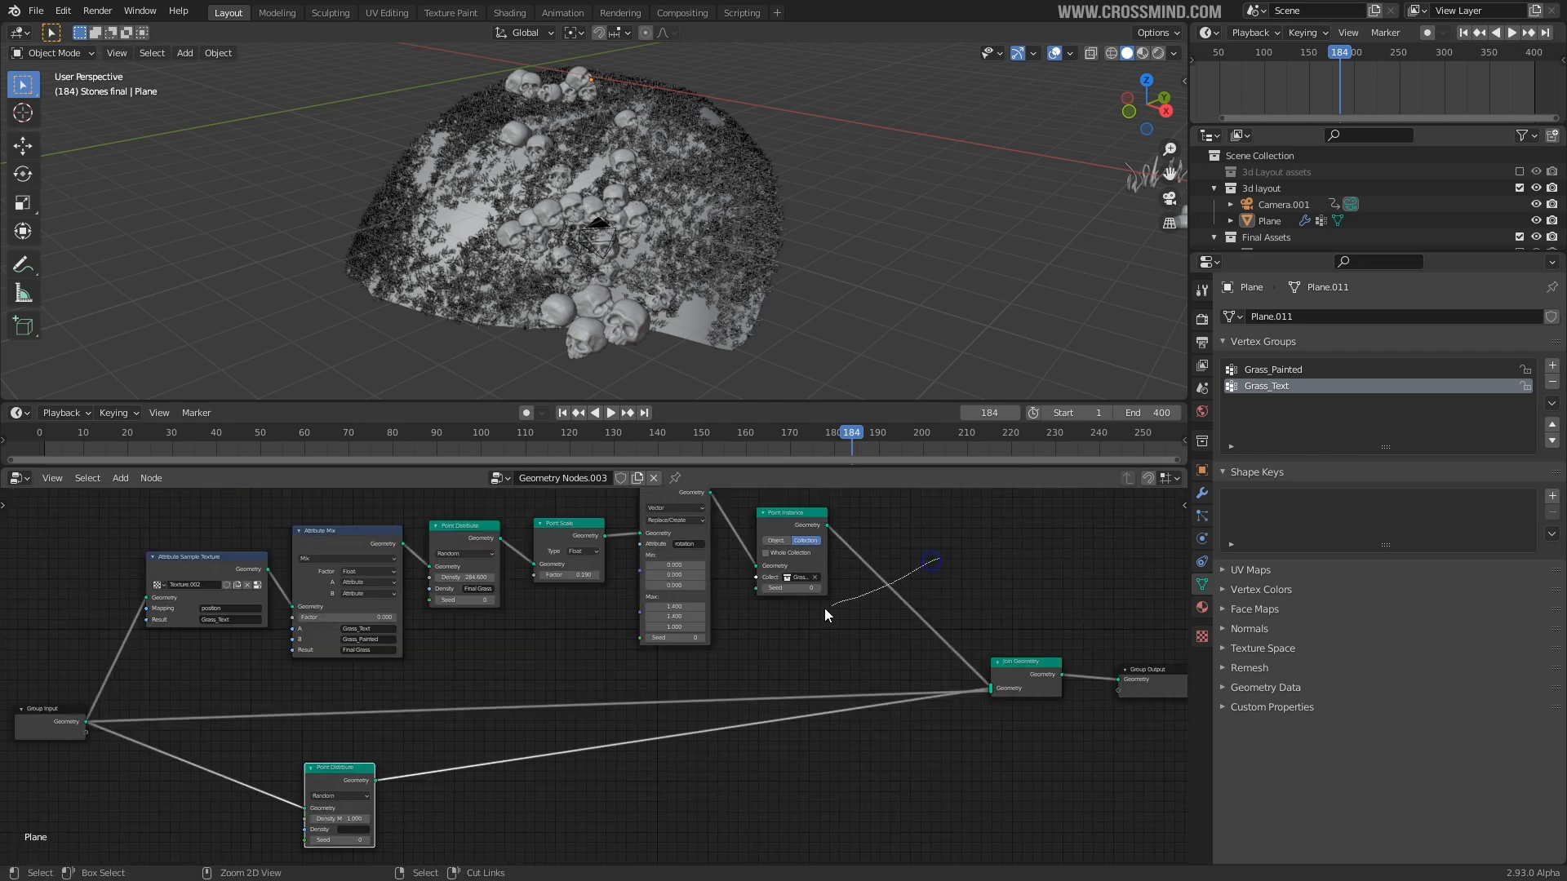
right_click_drag(824, 608, 819, 609, "ctrl")
scroll(736, 232, "up", 3)
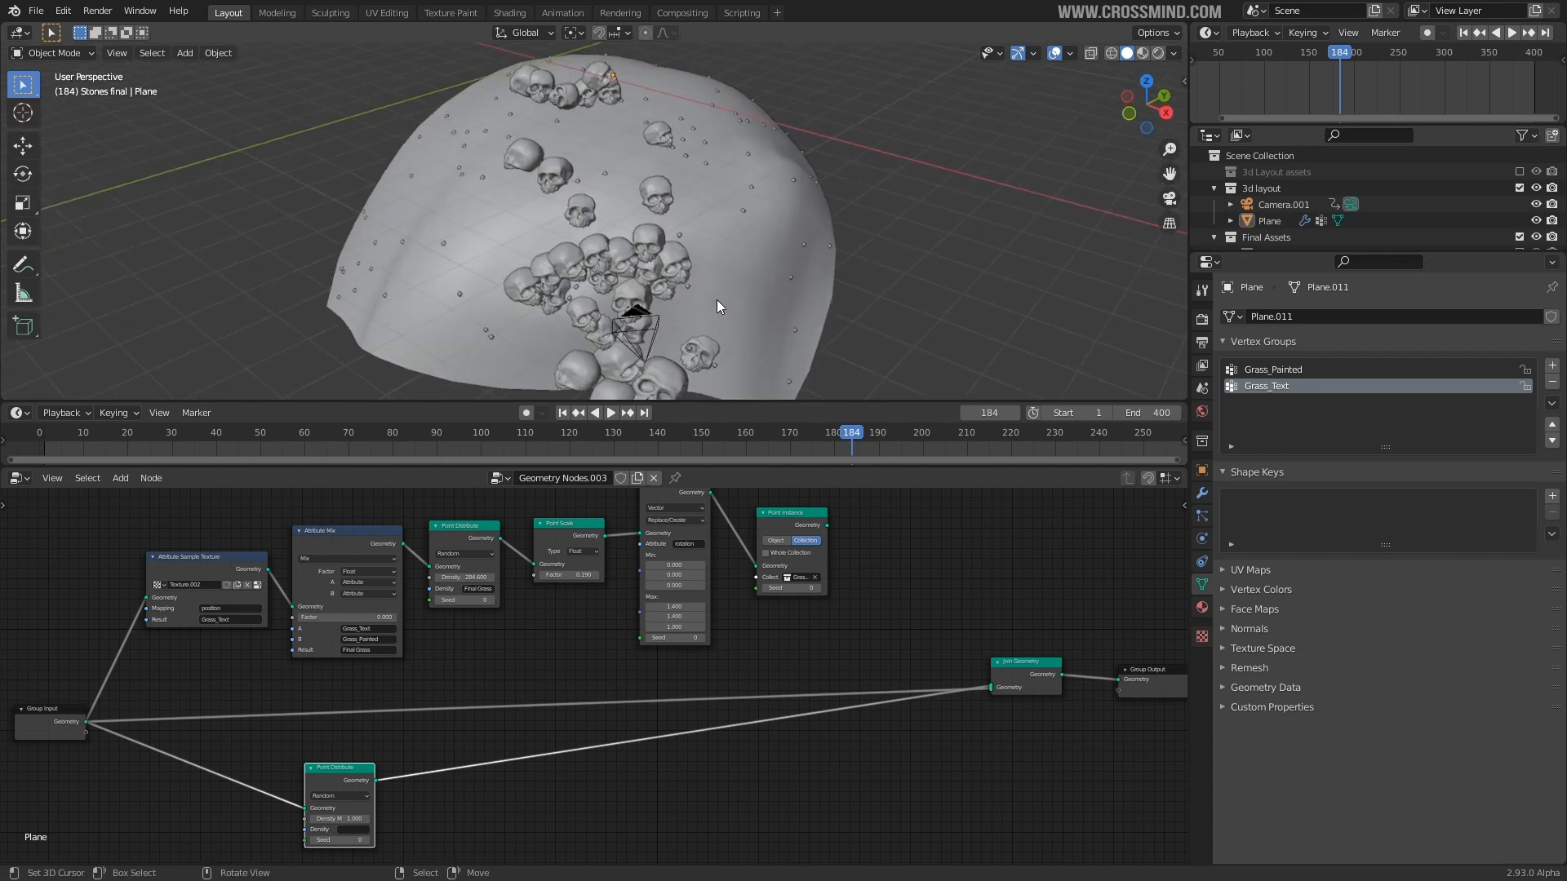
middle_click_drag(715, 186, 726, 192)
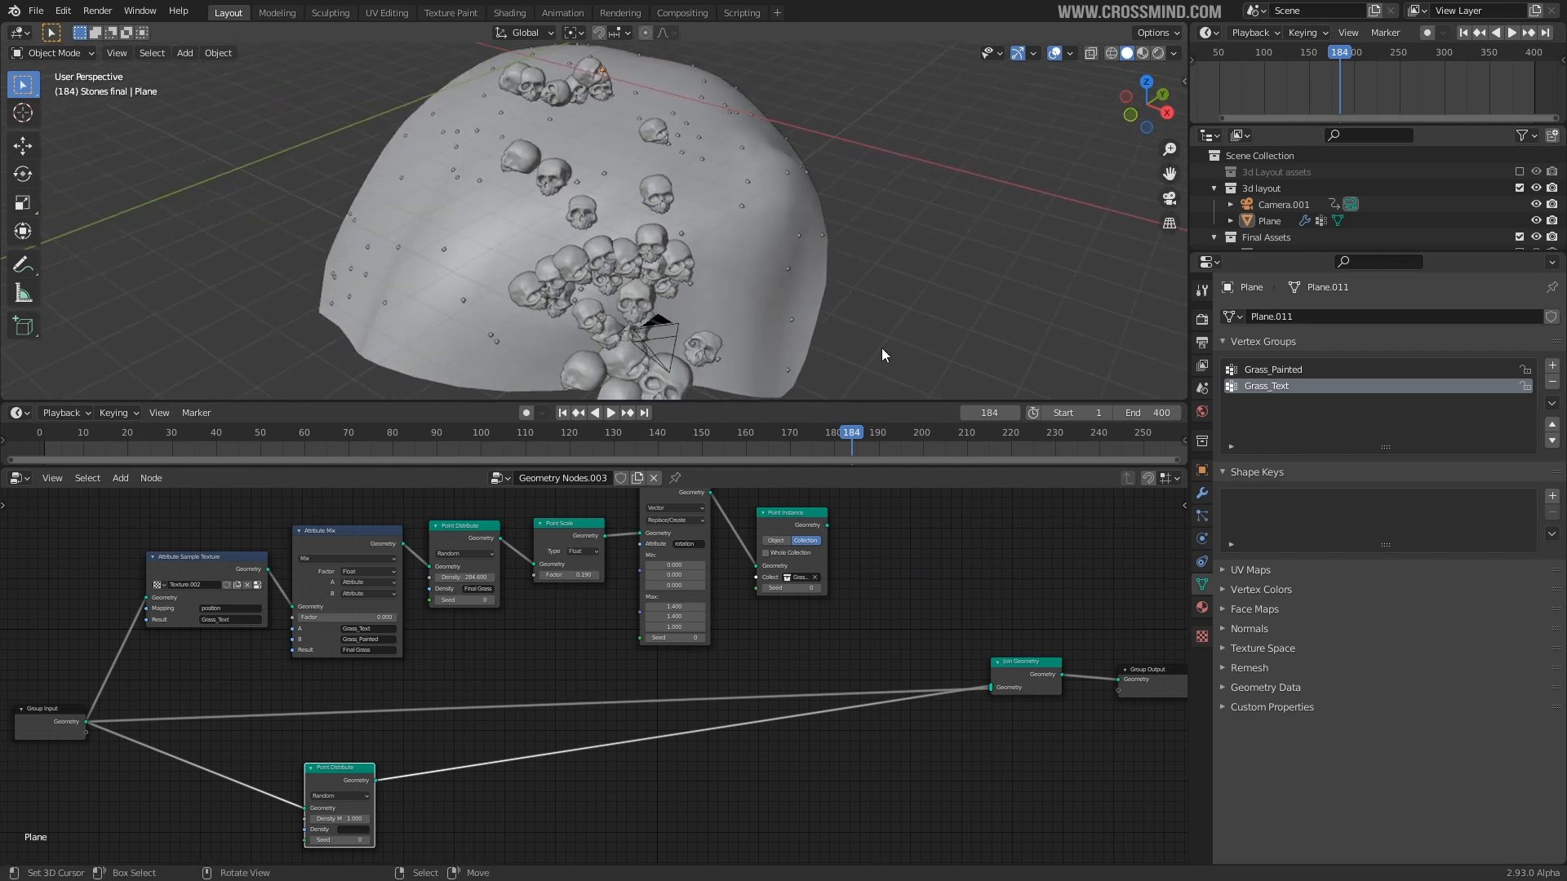
- Add a vertex group named Stones to the plane and switch to Weight Paint mode
left_click(1552, 366)
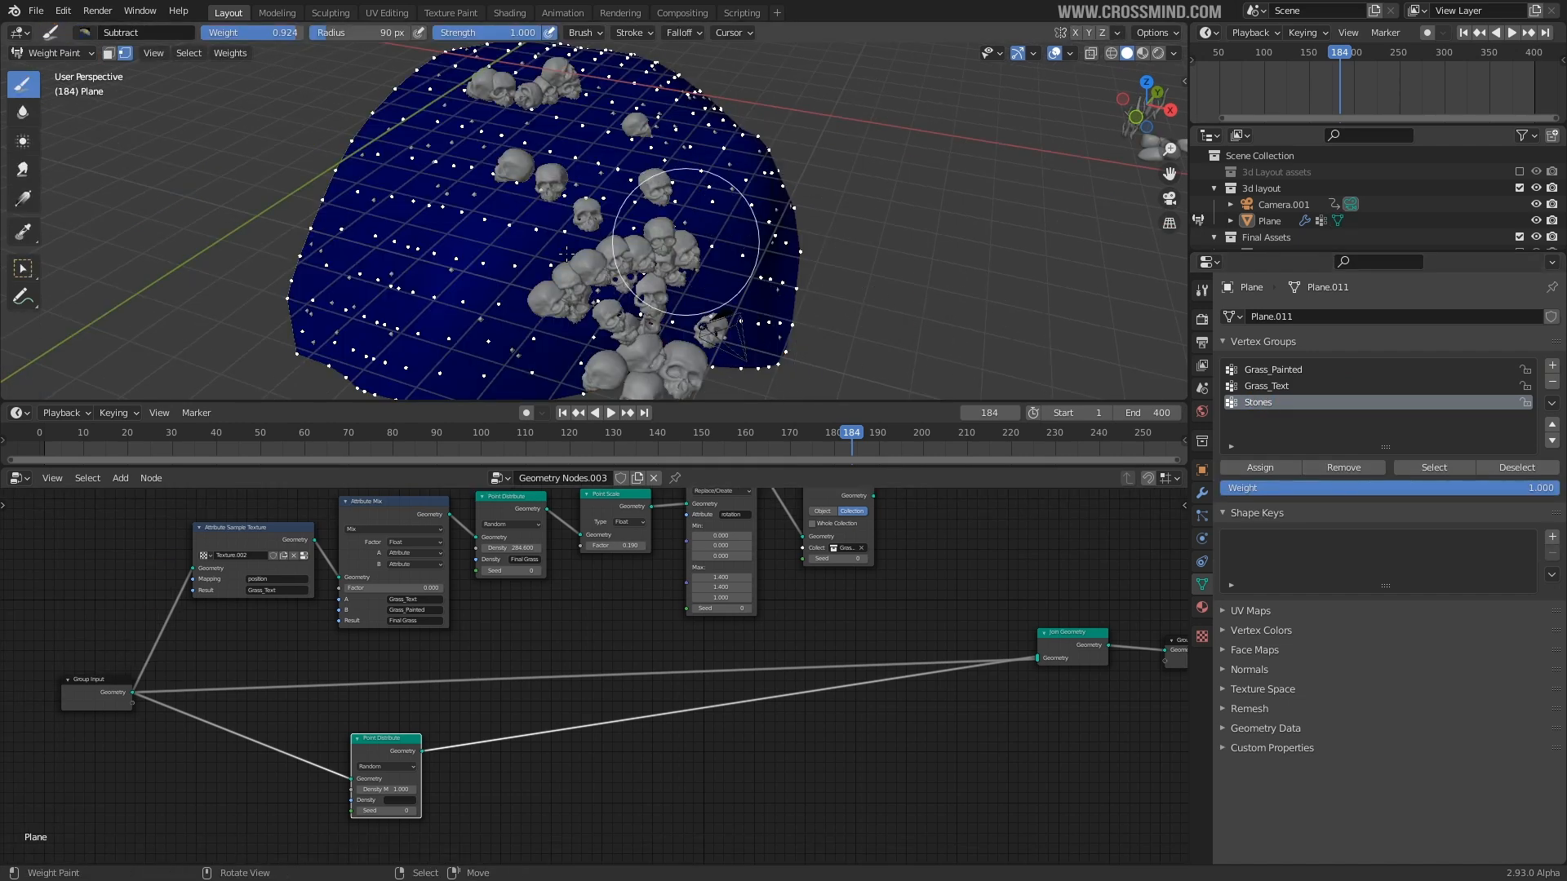
middle_click_drag(771, 649, 690, 628)
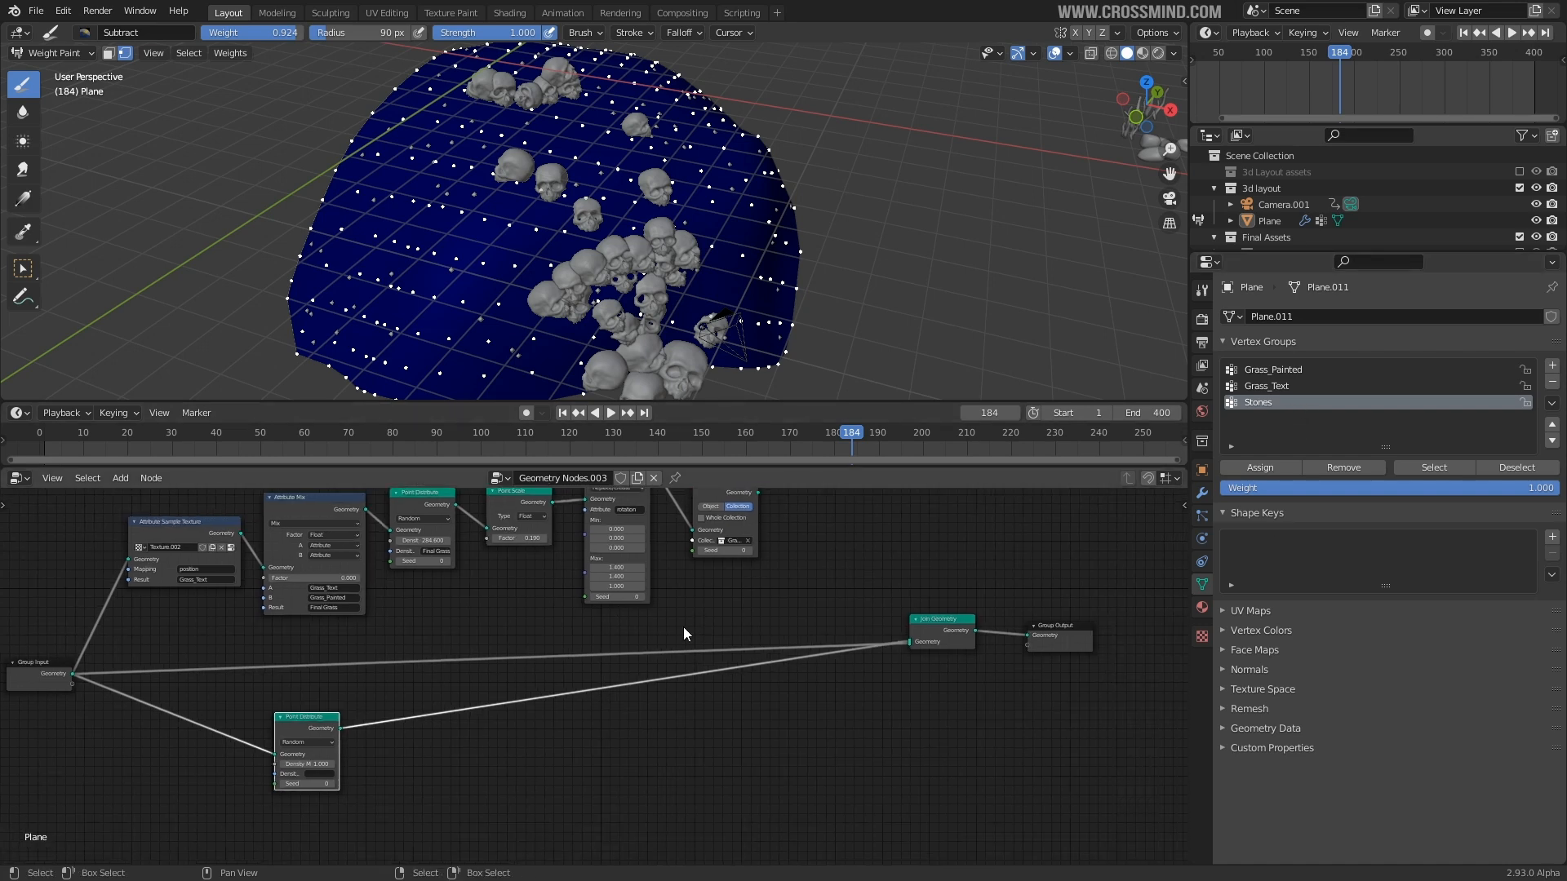
left_click_drag(910, 686, 1027, 638)
left_click(1064, 638)
key("ctrl+z")
- Paint Stones weights with the Add brush over the hill on both sides of the skull trail and return to Object Mode
left_click(84, 32)
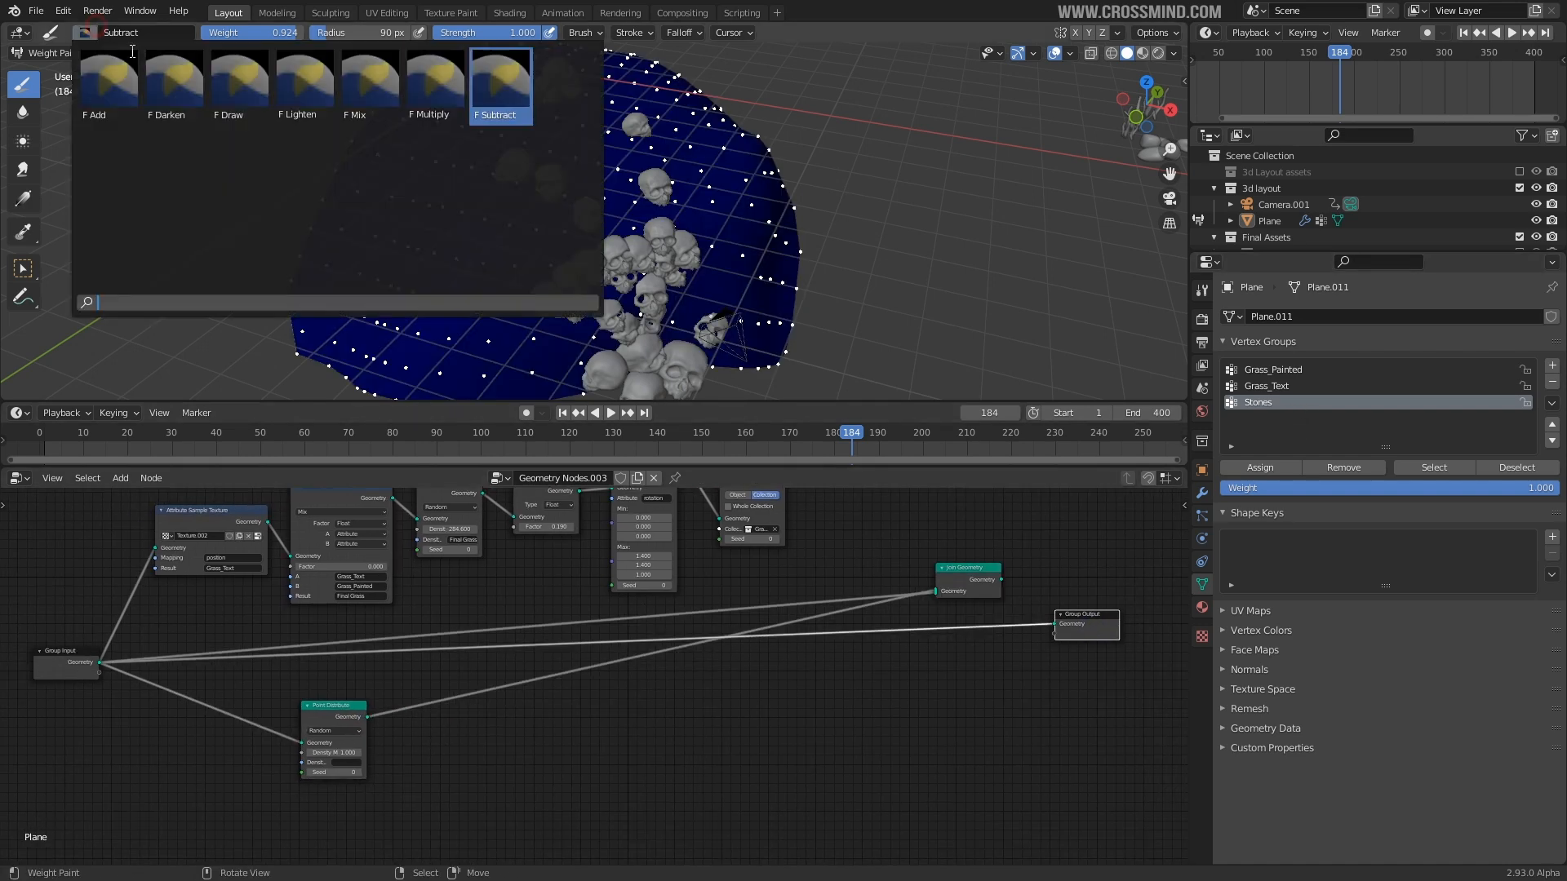
left_click(99, 101)
left_click_drag(465, 293, 531, 326)
middle_click_drag(530, 326, 502, 317)
mouse_move(467, 277)
left_mouse_down()
mouse_move(489, 223)
mouse_move(470, 262)
left_mouse_up()
middle_click_drag(470, 263, 437, 279)
mouse_move(698, 326)
left_mouse_down()
mouse_move(736, 265)
mouse_move(698, 285)
mouse_move(703, 199)
mouse_move(749, 177)
left_mouse_up()
middle_click_drag(749, 177, 442, 267)
left_click_drag(441, 268, 498, 318)
middle_click_drag(725, 231, 767, 206)
key("ctrl+Tab")
- Reposition the Join Geometry and Group Output nodes closer to the second Point Distribute node
scroll(938, 237, "down", 3)
middle_click_drag(591, 739, 577, 732)
left_click_drag(1027, 615, 1041, 616)
middle_click_drag(823, 501, 860, 527)
scroll(812, 596, "up", 1)
left_click_drag(1020, 591, 841, 660)
left_click_drag(1147, 649, 984, 688)
middle_click_drag(919, 592, 996, 491)
scroll(995, 497, "up", 2)
left_click_drag(964, 546, 912, 573)
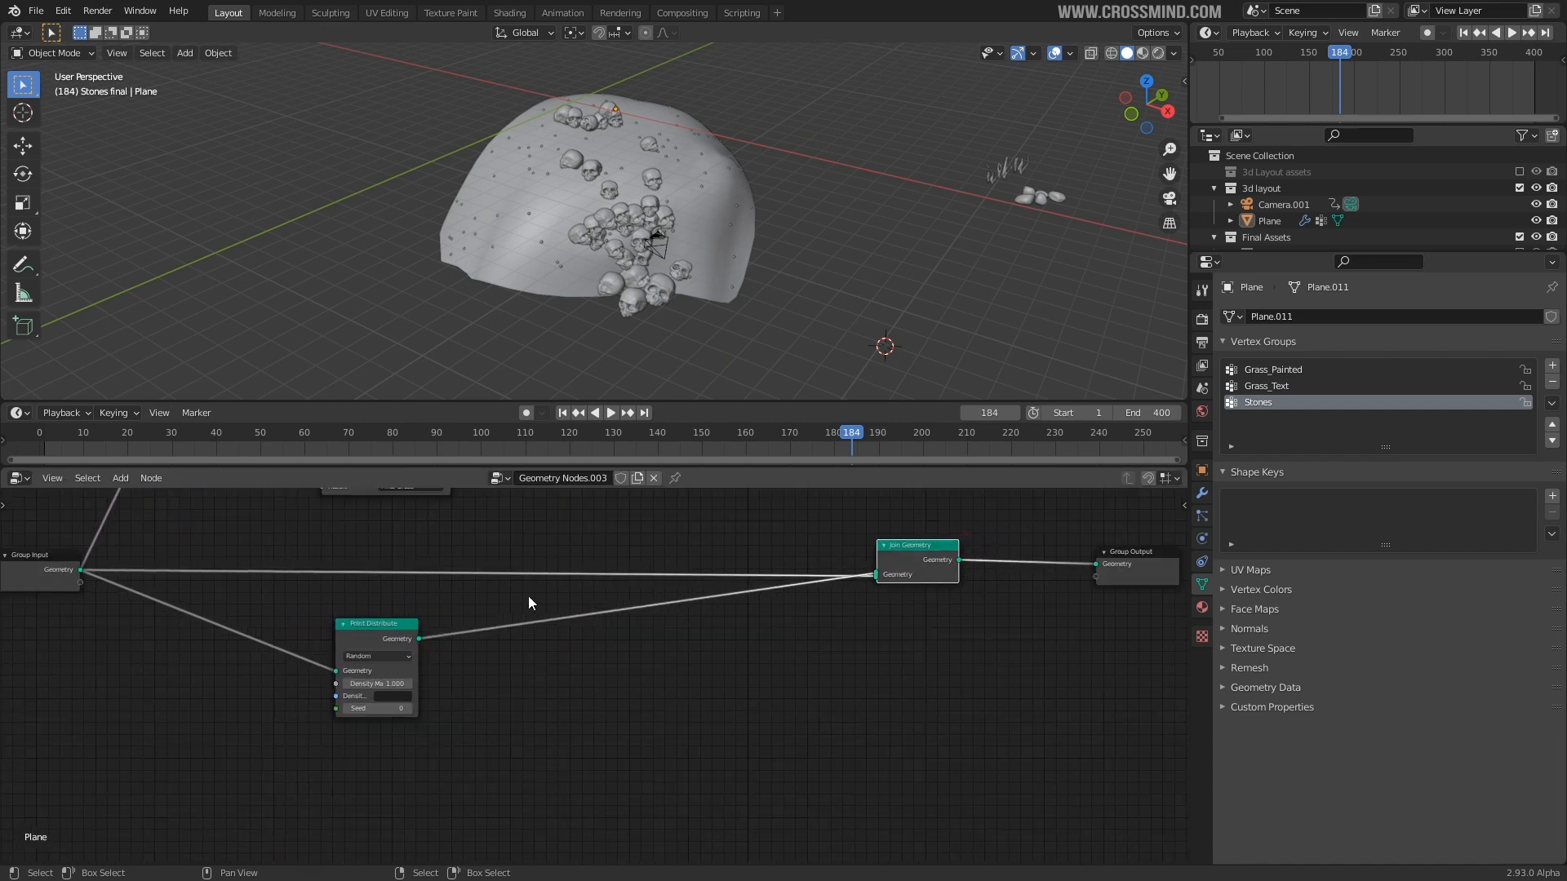
- Tighten the spacing of Join Geometry and Group Output and shift the second Point Distribute node
middle_click_drag(491, 569, 550, 588)
scroll(775, 538, "up", 2)
middle_click_drag(984, 597, 918, 754)
scroll(822, 620, "down", 3)
middle_click_drag(828, 705, 817, 667)
left_click_drag(891, 640, 836, 650)
left_click_drag(1107, 651, 1012, 648)
scroll(736, 645, "up", 3)
middle_click_drag(629, 723, 821, 649)
left_click_drag(531, 617, 500, 571)
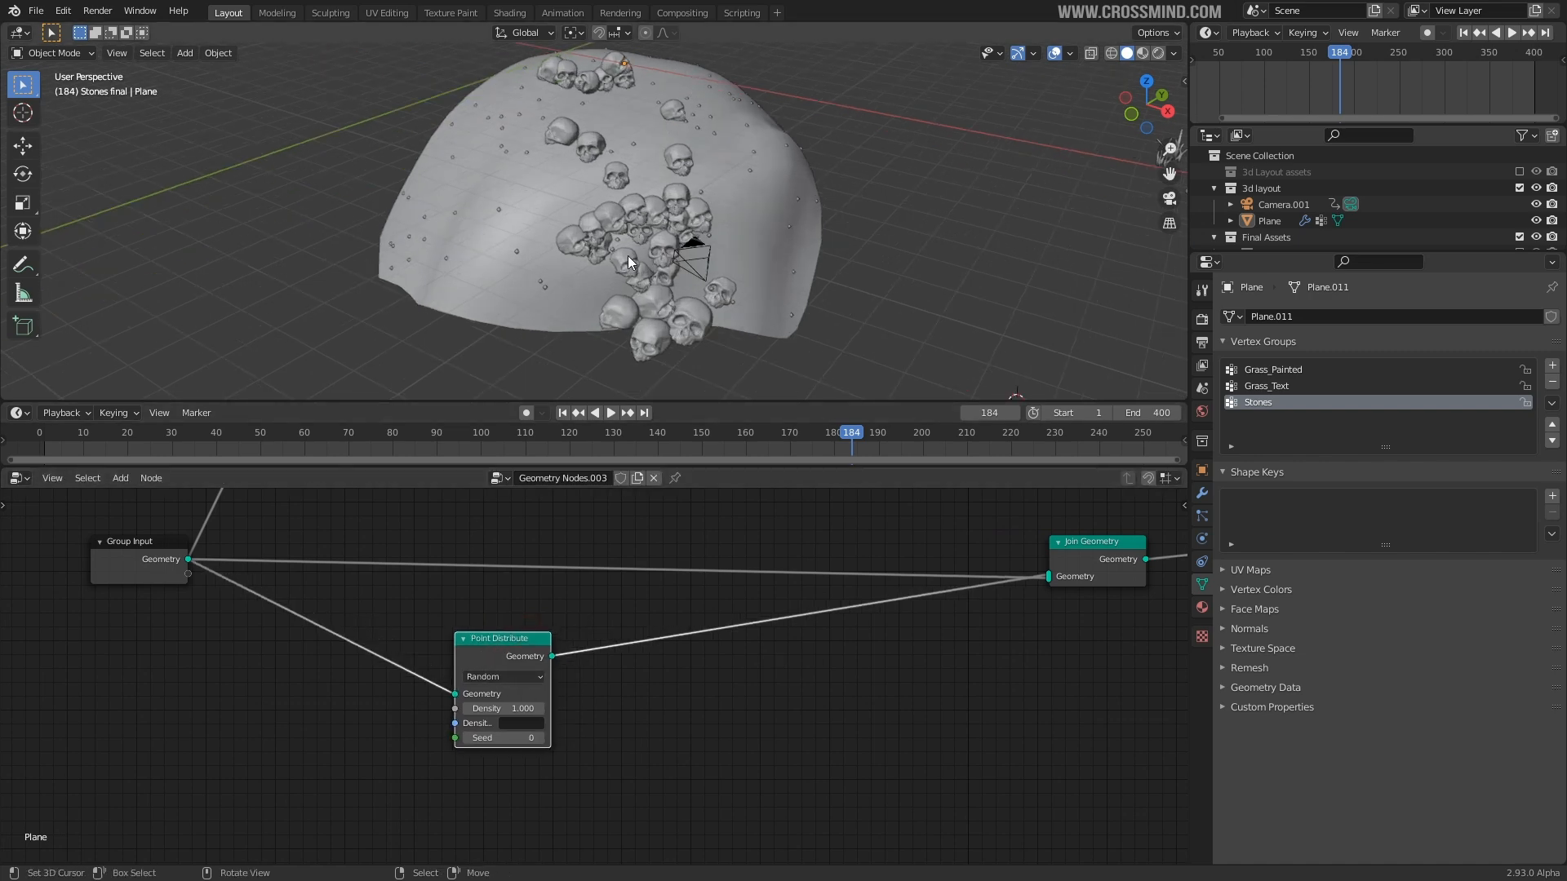
- Set the second Point Distribute node's density attribute to Stones and move the node slightly closer to Group Input
left_click(523, 724)
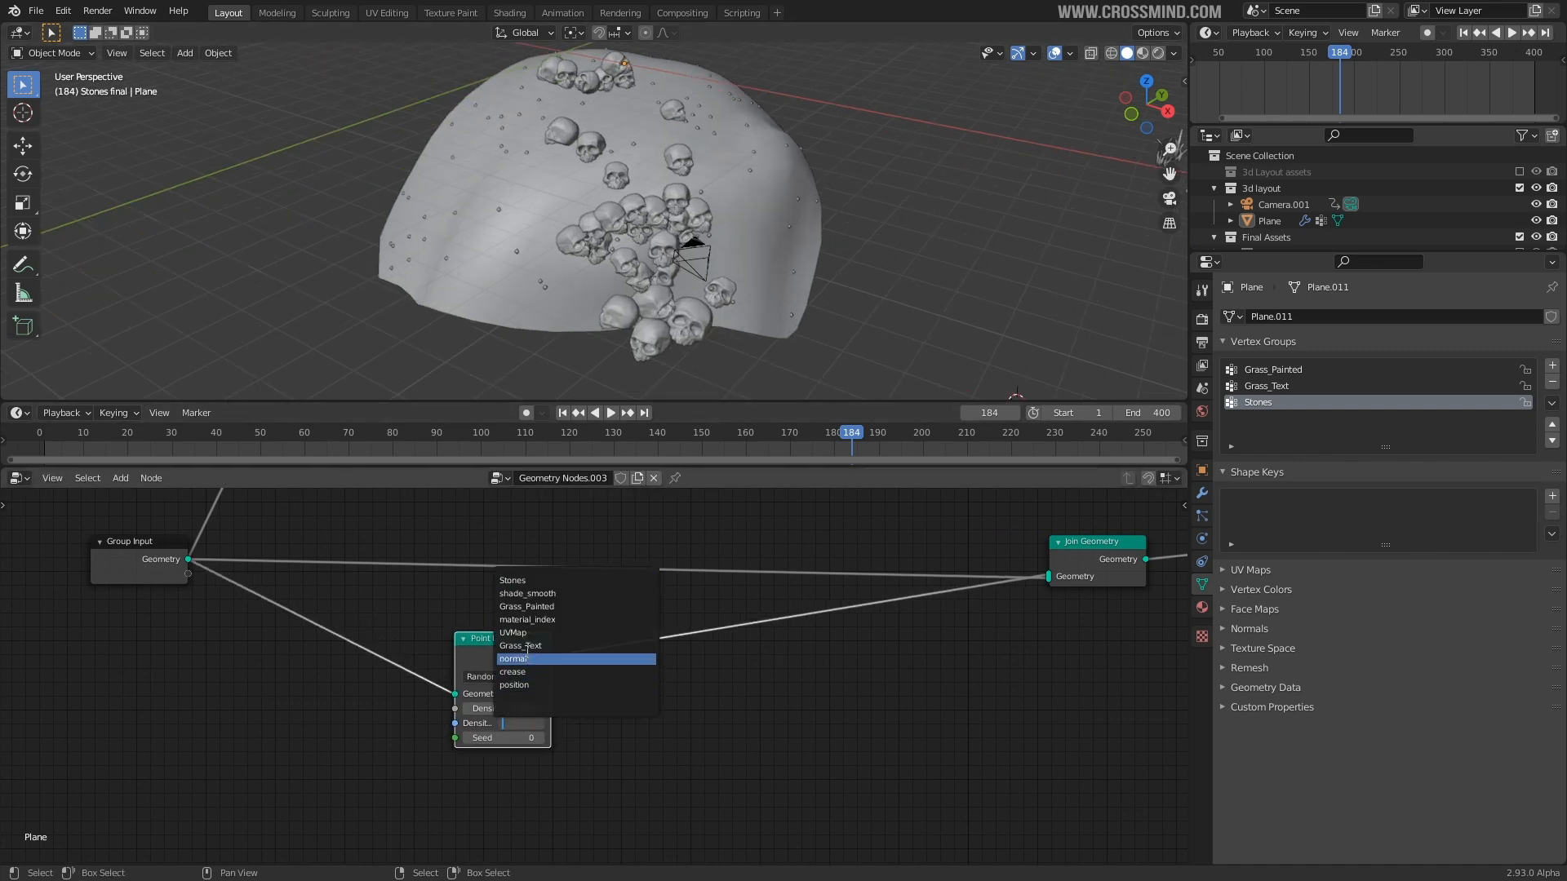
left_click(523, 583)
middle_click_drag(571, 743, 553, 734)
left_click_drag(484, 637, 415, 636)
- Inspect the Stones weights in Weight Paint mode, return to Object Mode and check the points on the hill
key("ctrl+Tab")
left_click(763, 269)
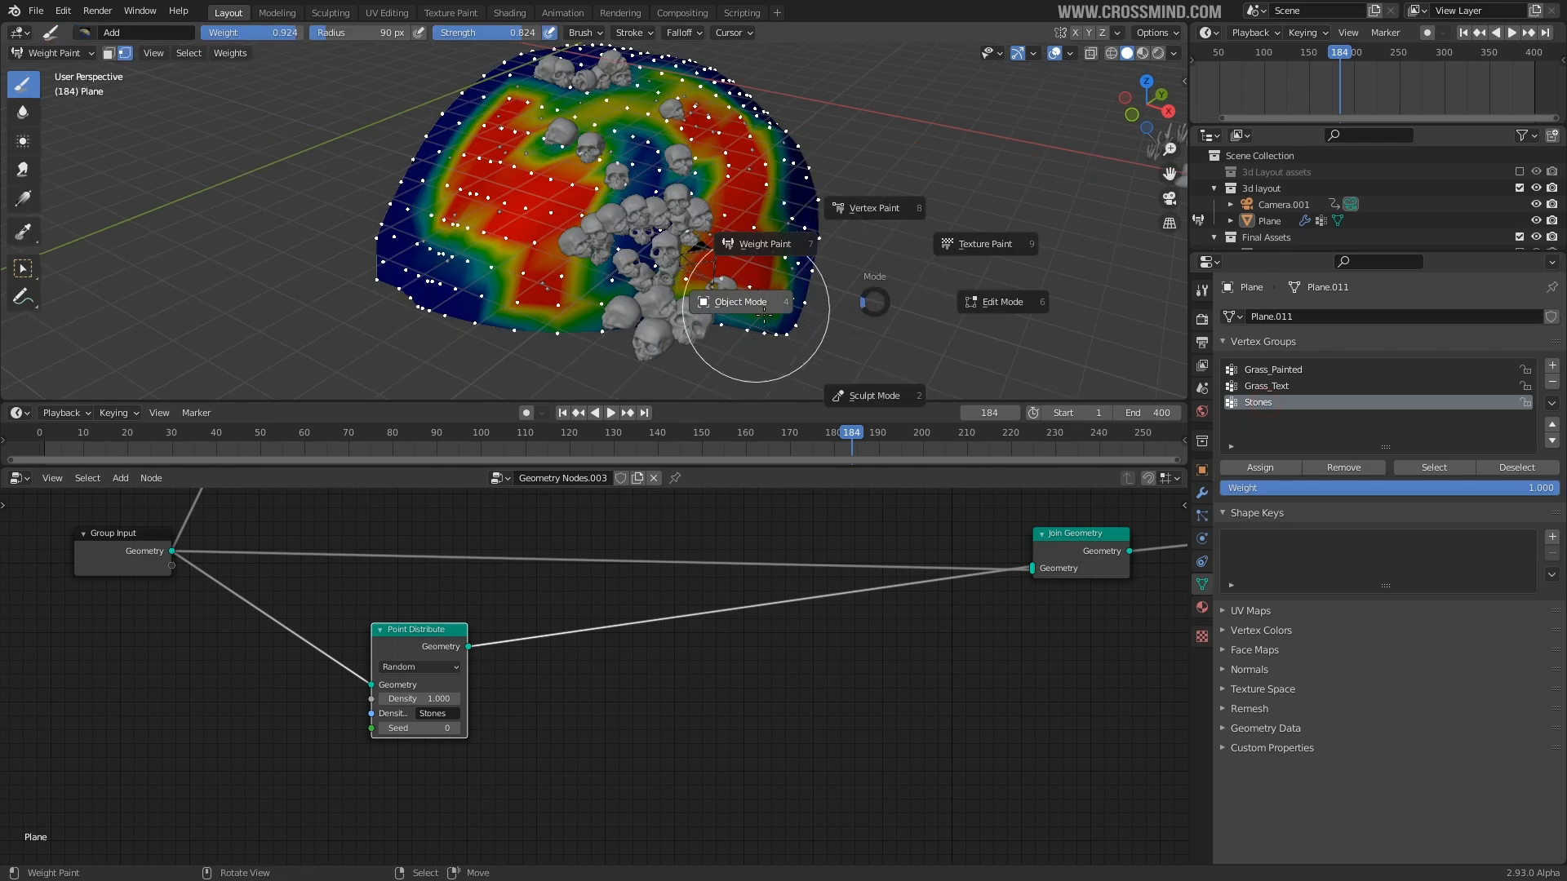
left_click(753, 309)
middle_click_drag(786, 311, 712, 428)
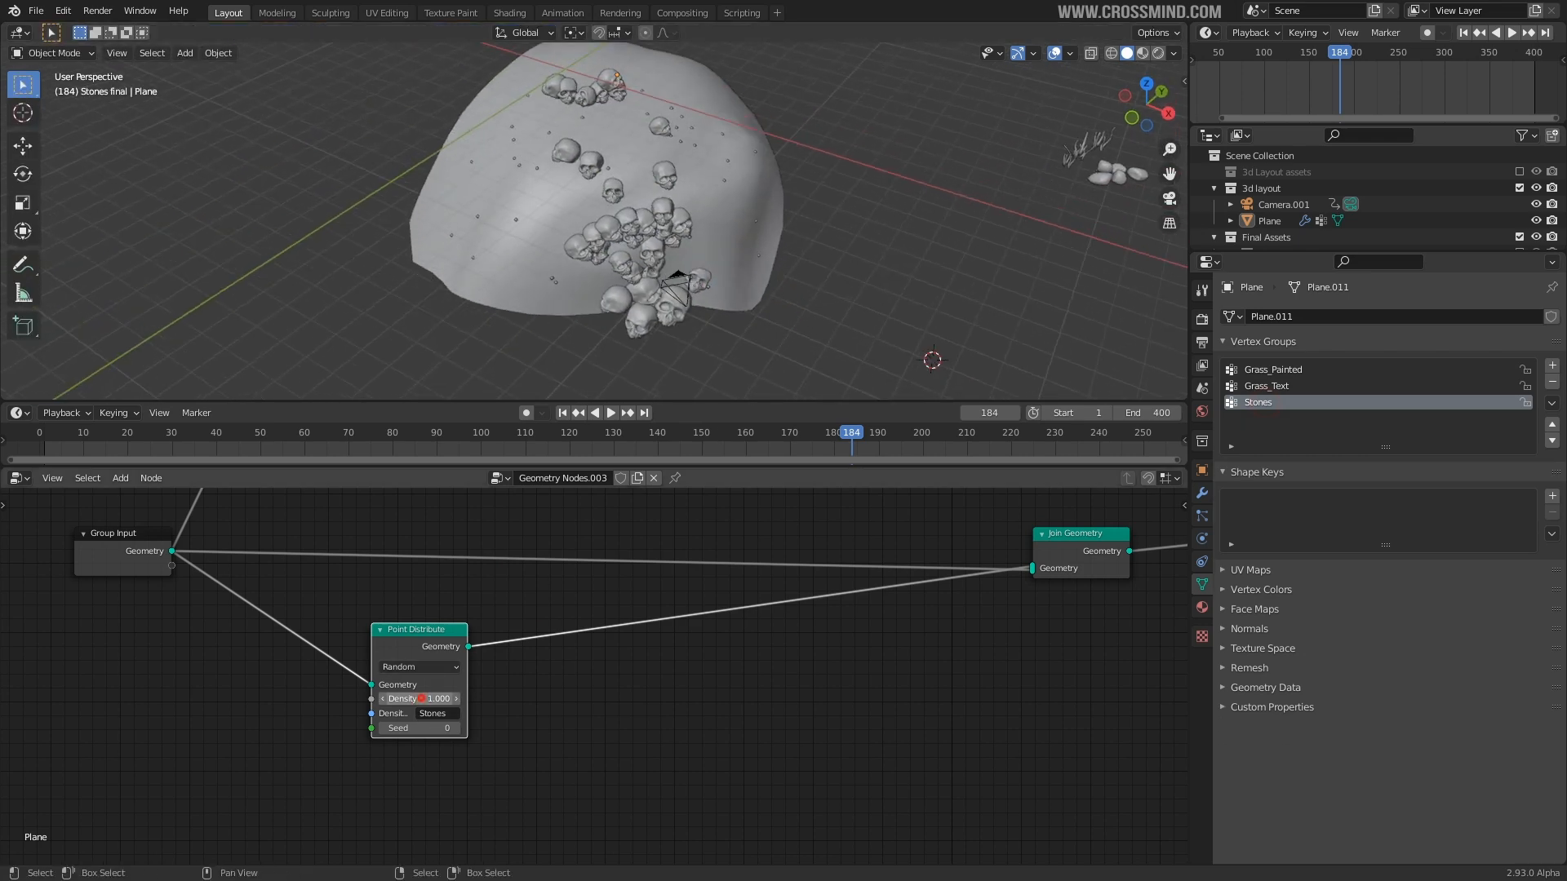
- Try a maximum density of 68.2 on the Stones Point Distribute node and reduce it to 2.3
left_click_drag(418, 698, 481, 699)
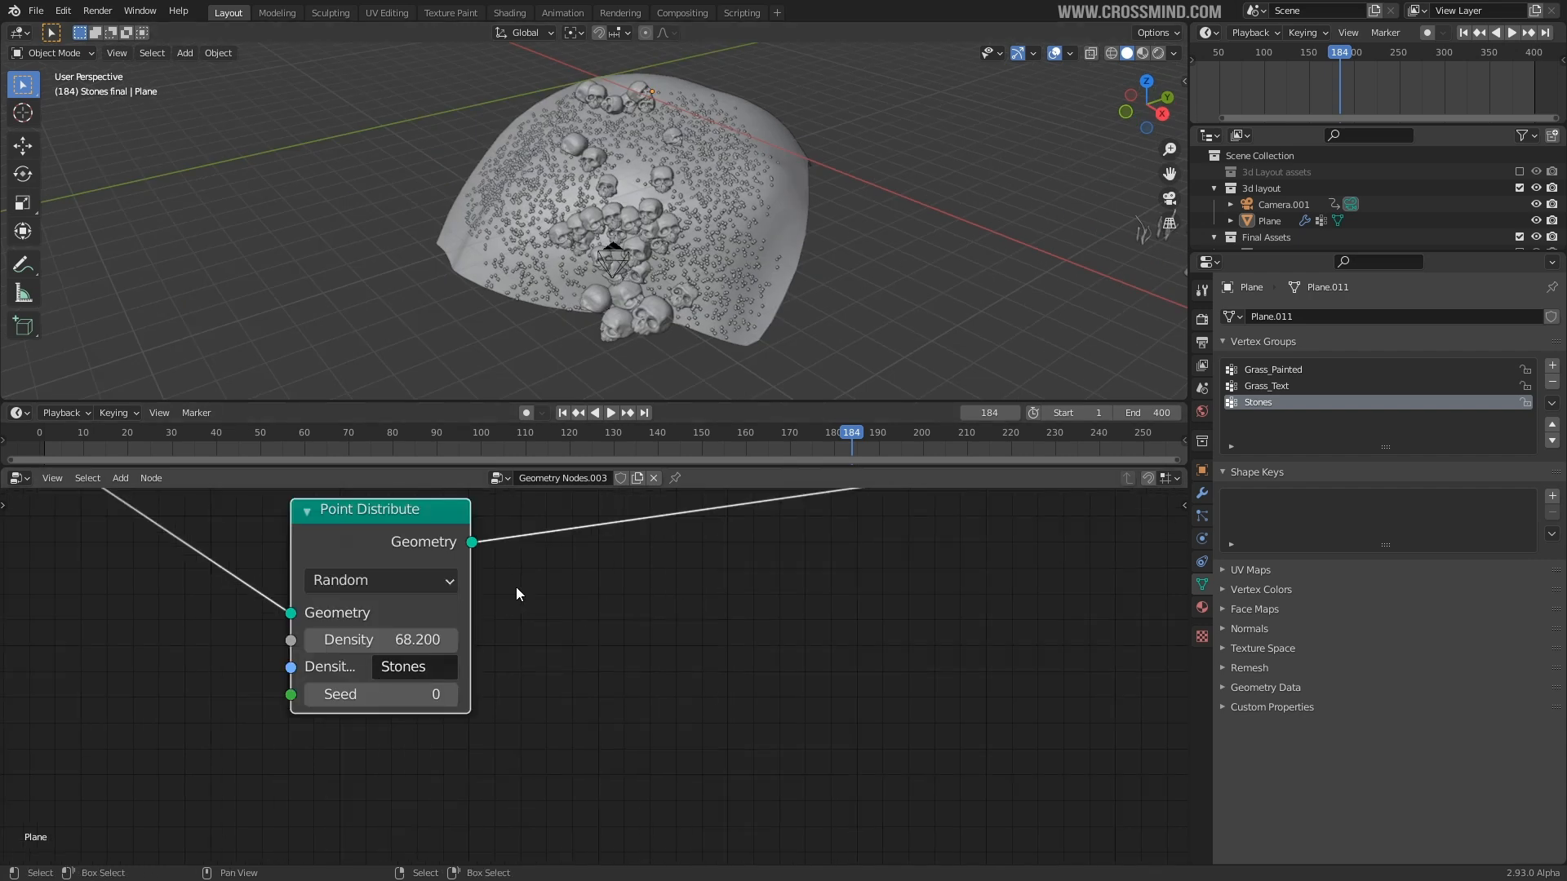
middle_click_drag(514, 589, 545, 643)
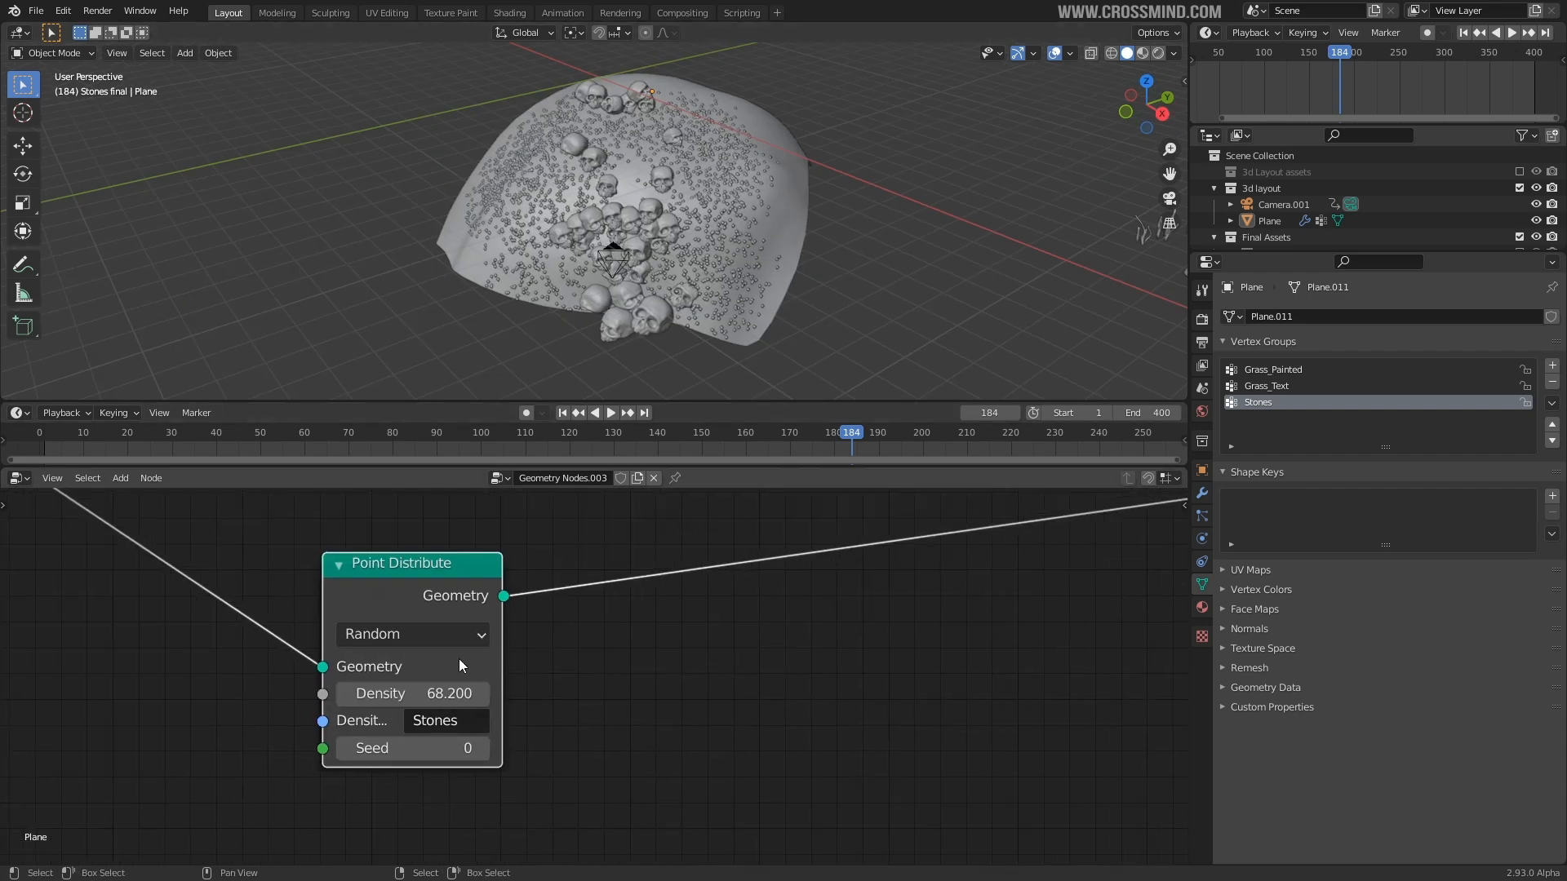
mouse_move(421, 699)
left_mouse_down()
mouse_move(375, 699)
mouse_move(407, 693)
left_mouse_up()
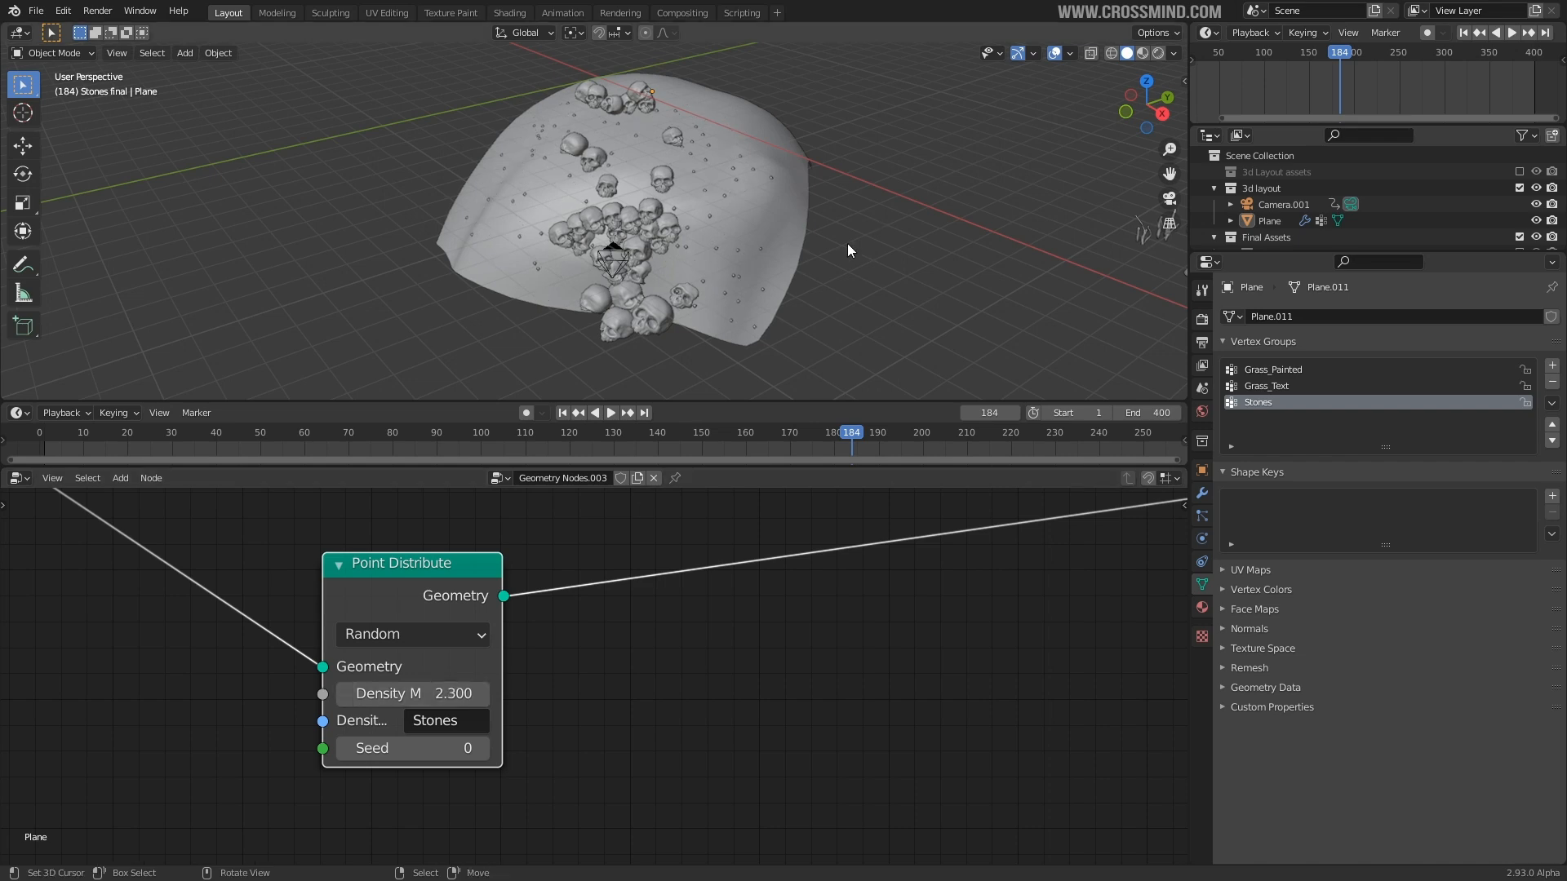
middle_click_drag(847, 243, 868, 230)
- Insert a Point Instance node between the Stones Point Distribute node and Join Geometry
scroll(722, 608, "down", 7)
middle_click_drag(656, 596, 626, 608)
key("shift+a")
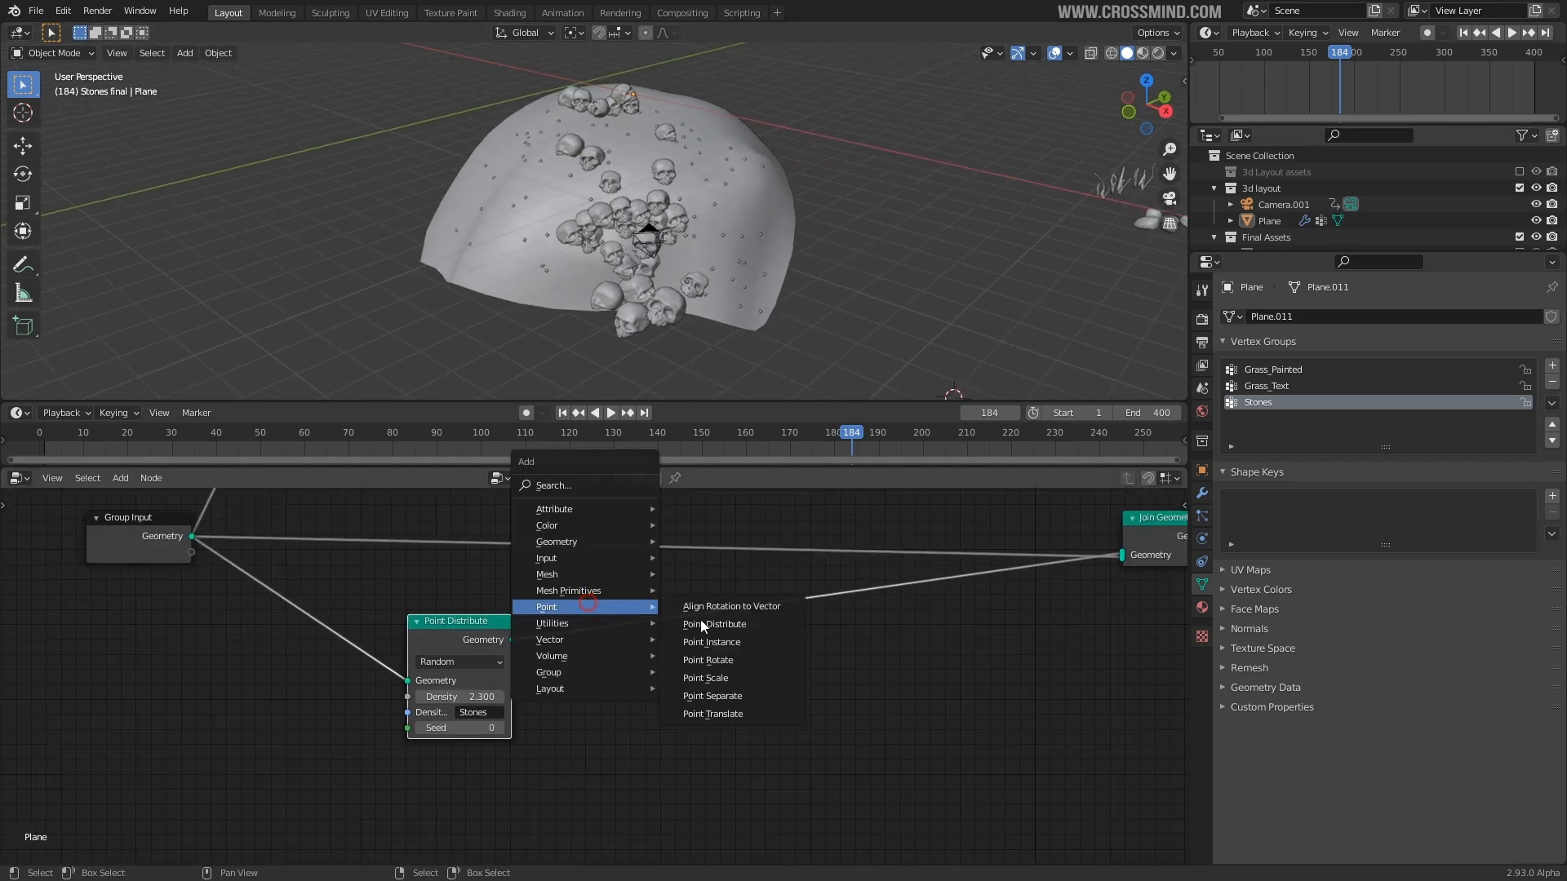
left_click(752, 643)
left_click(560, 592)
scroll(677, 677, "up", 4)
middle_click_drag(696, 659, 633, 647)
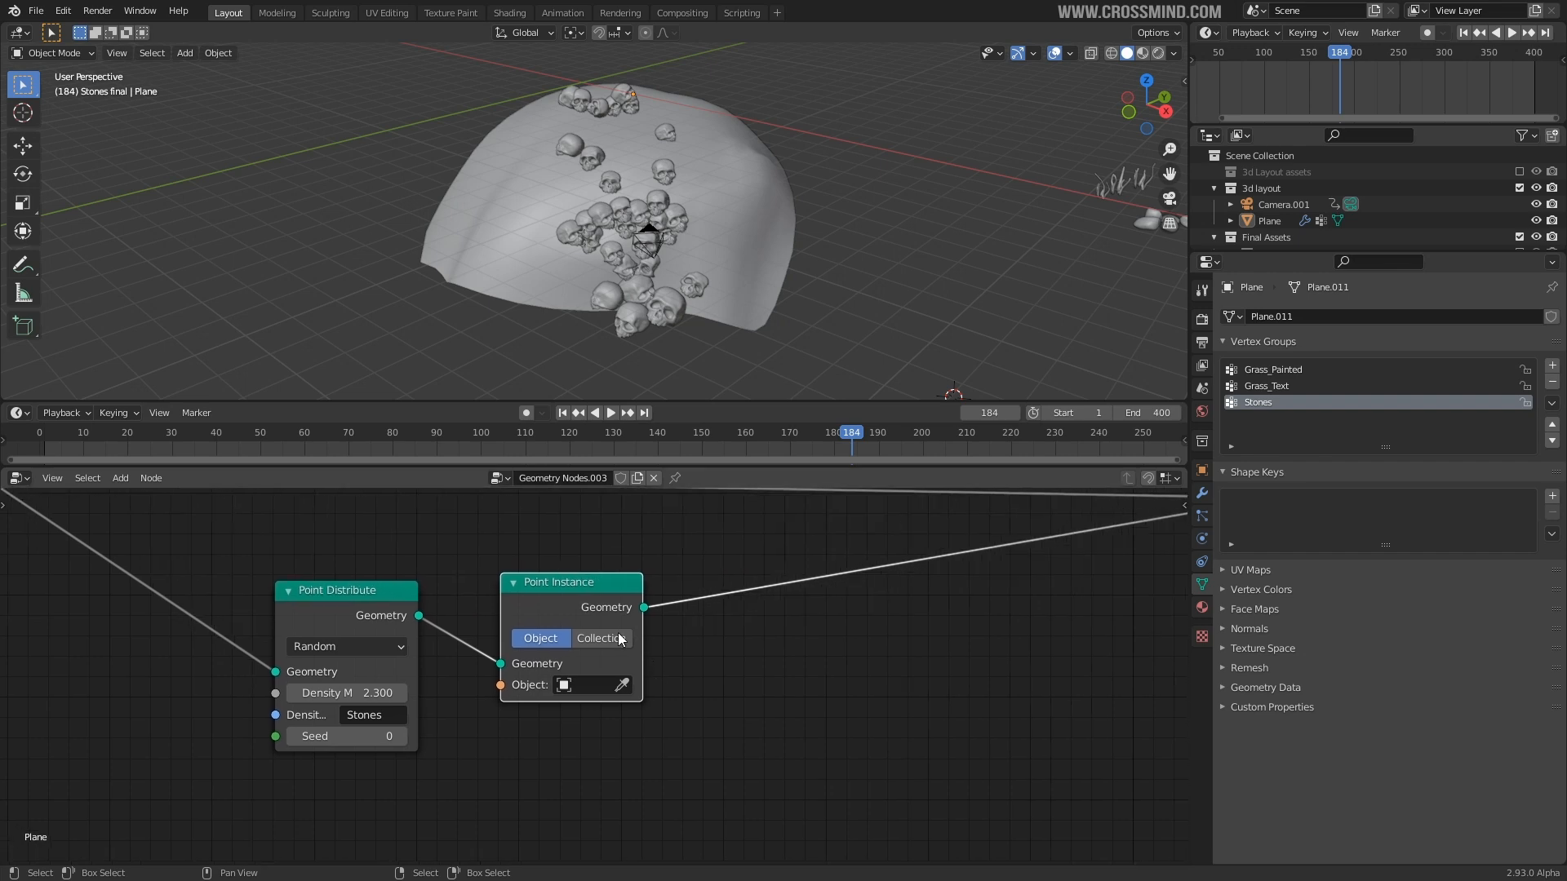
- Make the new Point Instance node use the Stones final collection with Whole Collection disabled
scroll(633, 647, "up", 1)
left_click(615, 633)
left_click(627, 711)
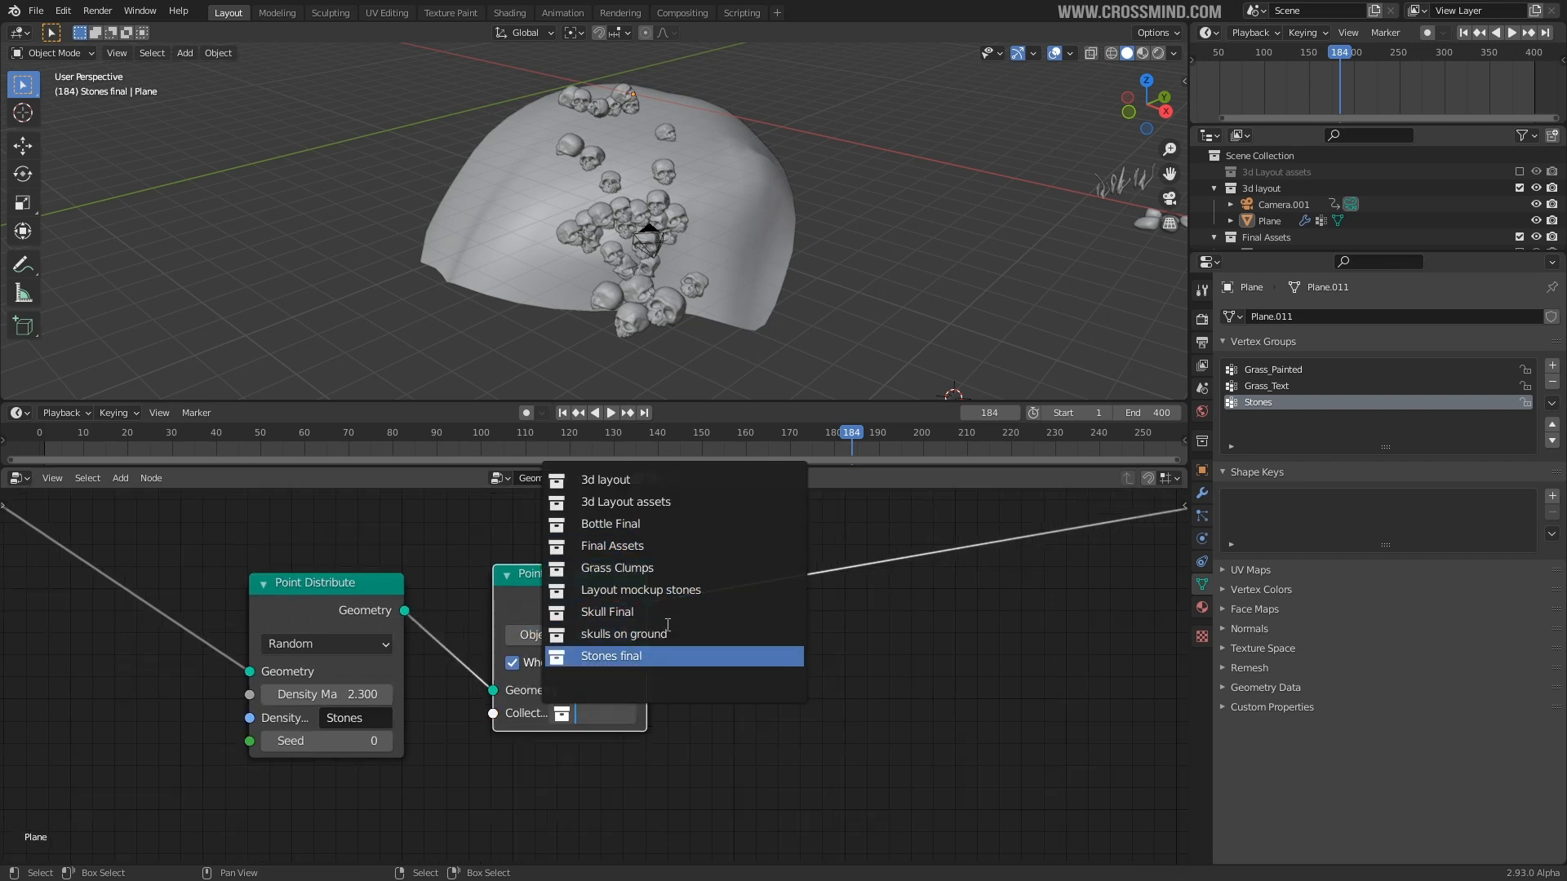
left_click(630, 653)
scroll(928, 214, "down", 3)
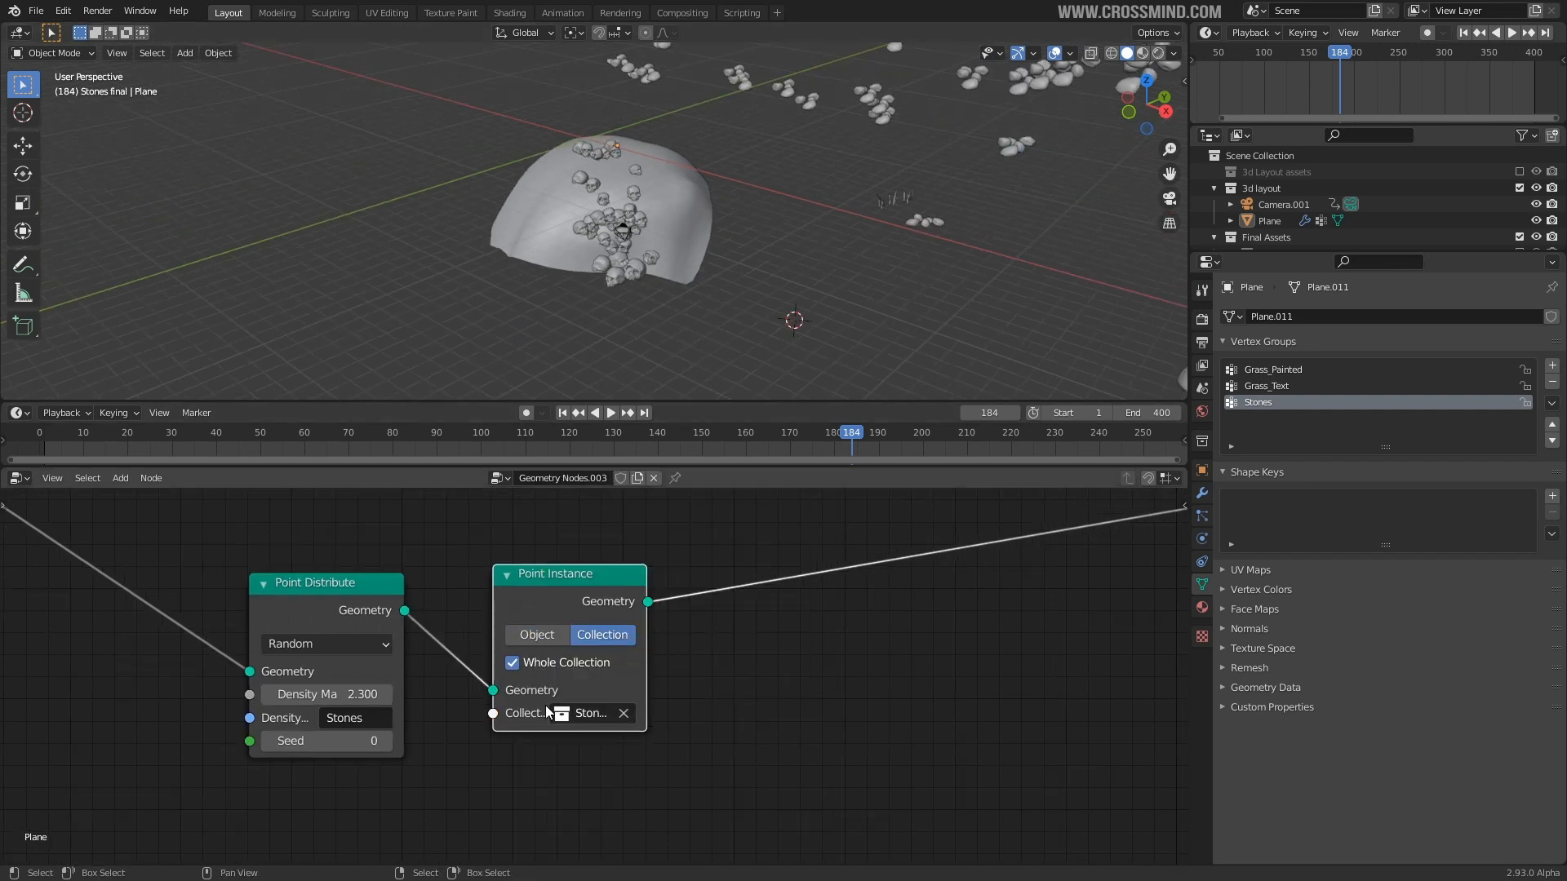
left_click(512, 665)
- Set the Stones Point Distribute node's maximum density to 0.5 and check the stones on the hill
scroll(702, 237, "up", 5)
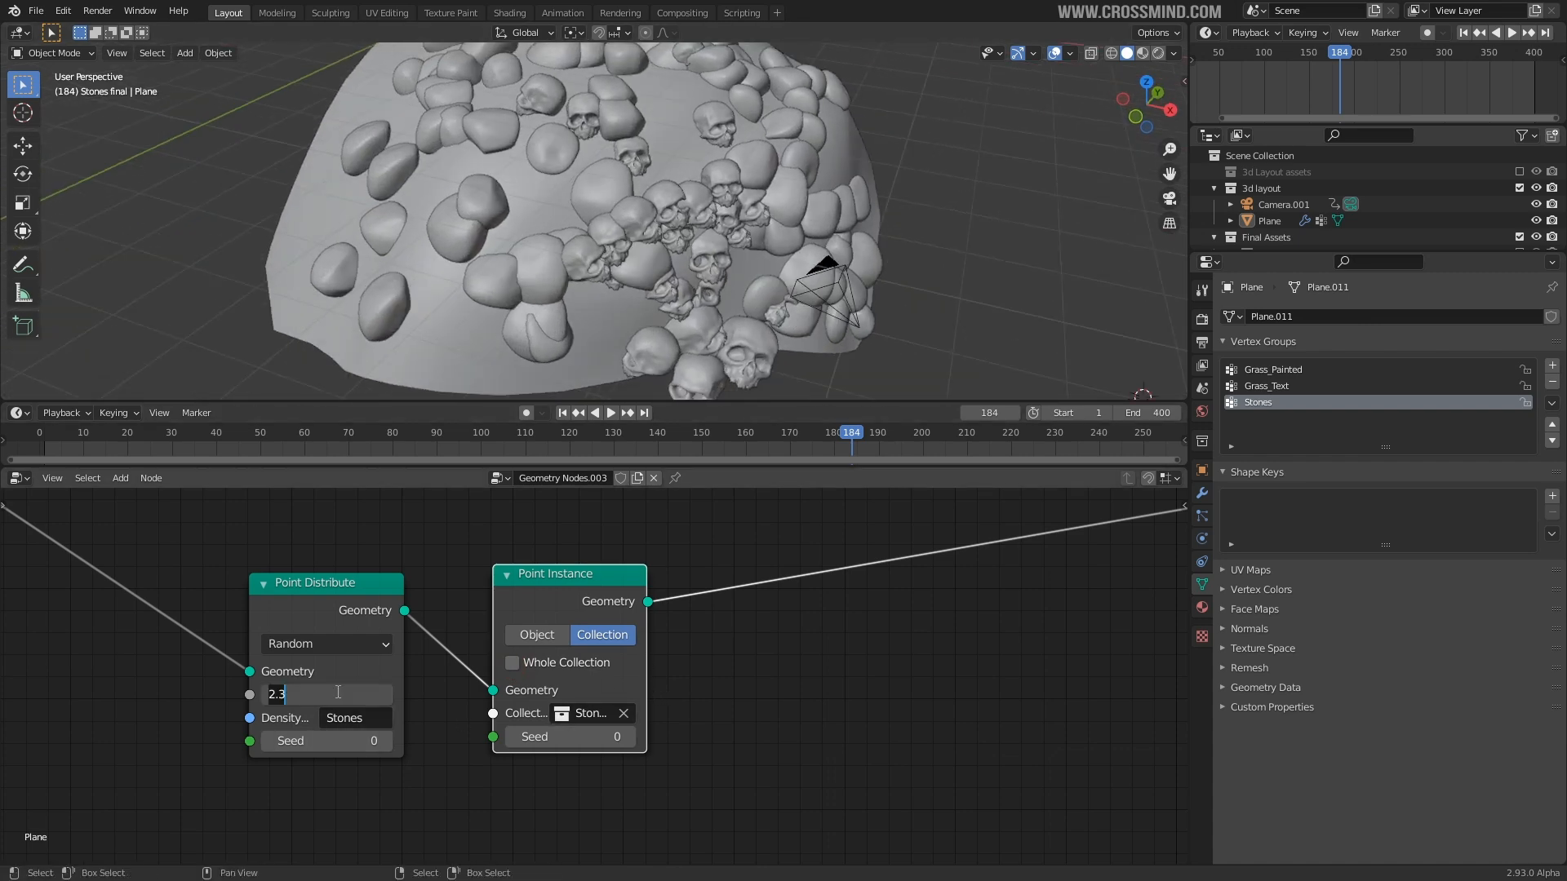
type("0.5")
key("Return")
scroll(599, 316, "down", 3)
middle_click_drag(825, 692, 882, 689)
middle_click_drag(742, 384, 718, 302)
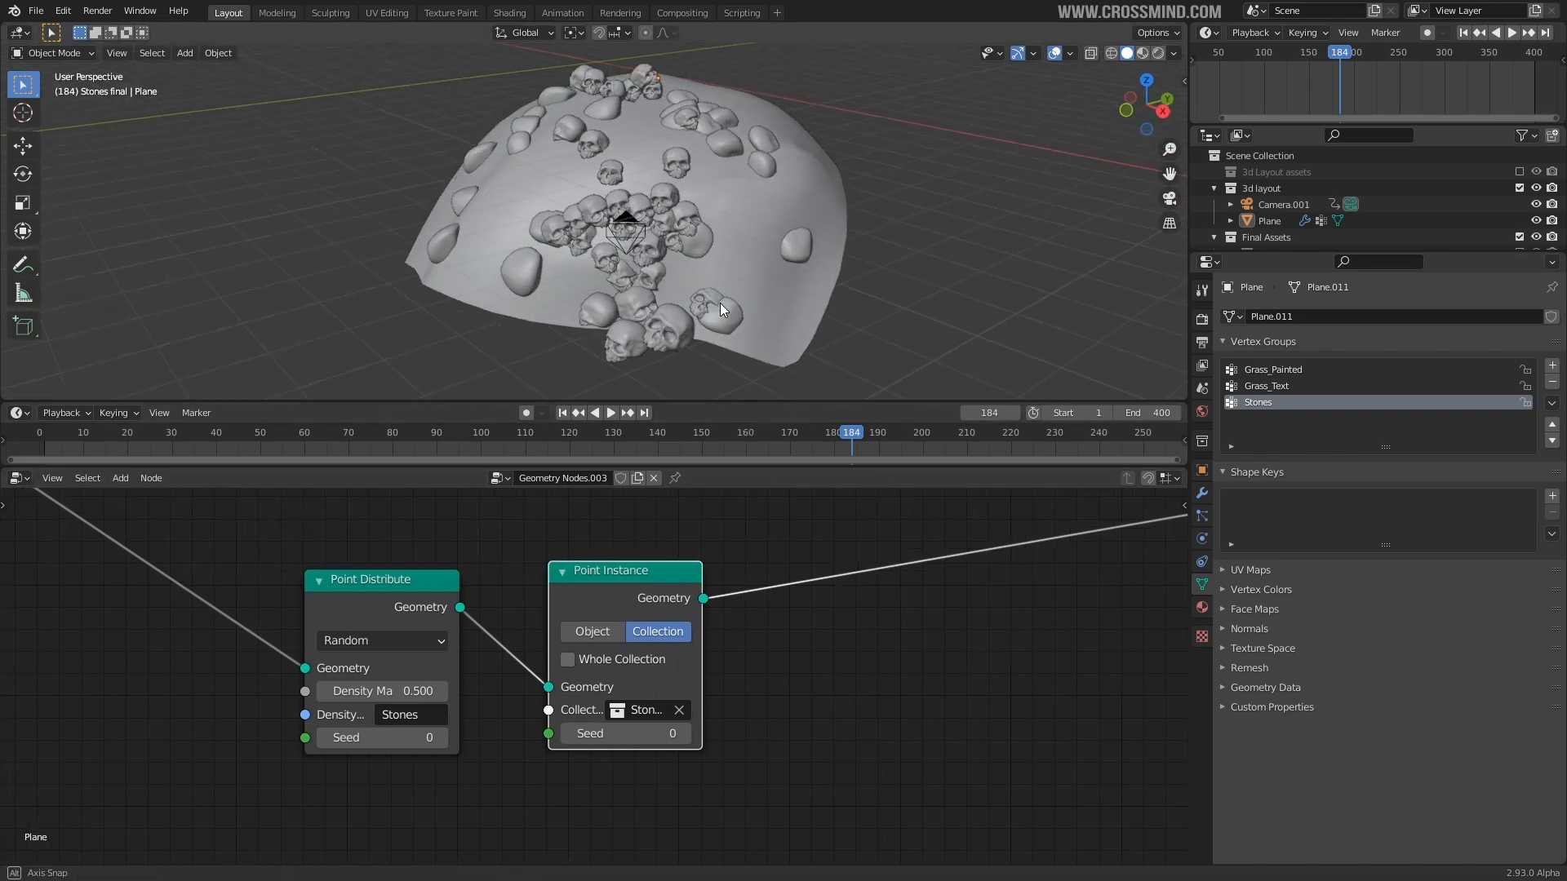
scroll(710, 348, "up", 3)
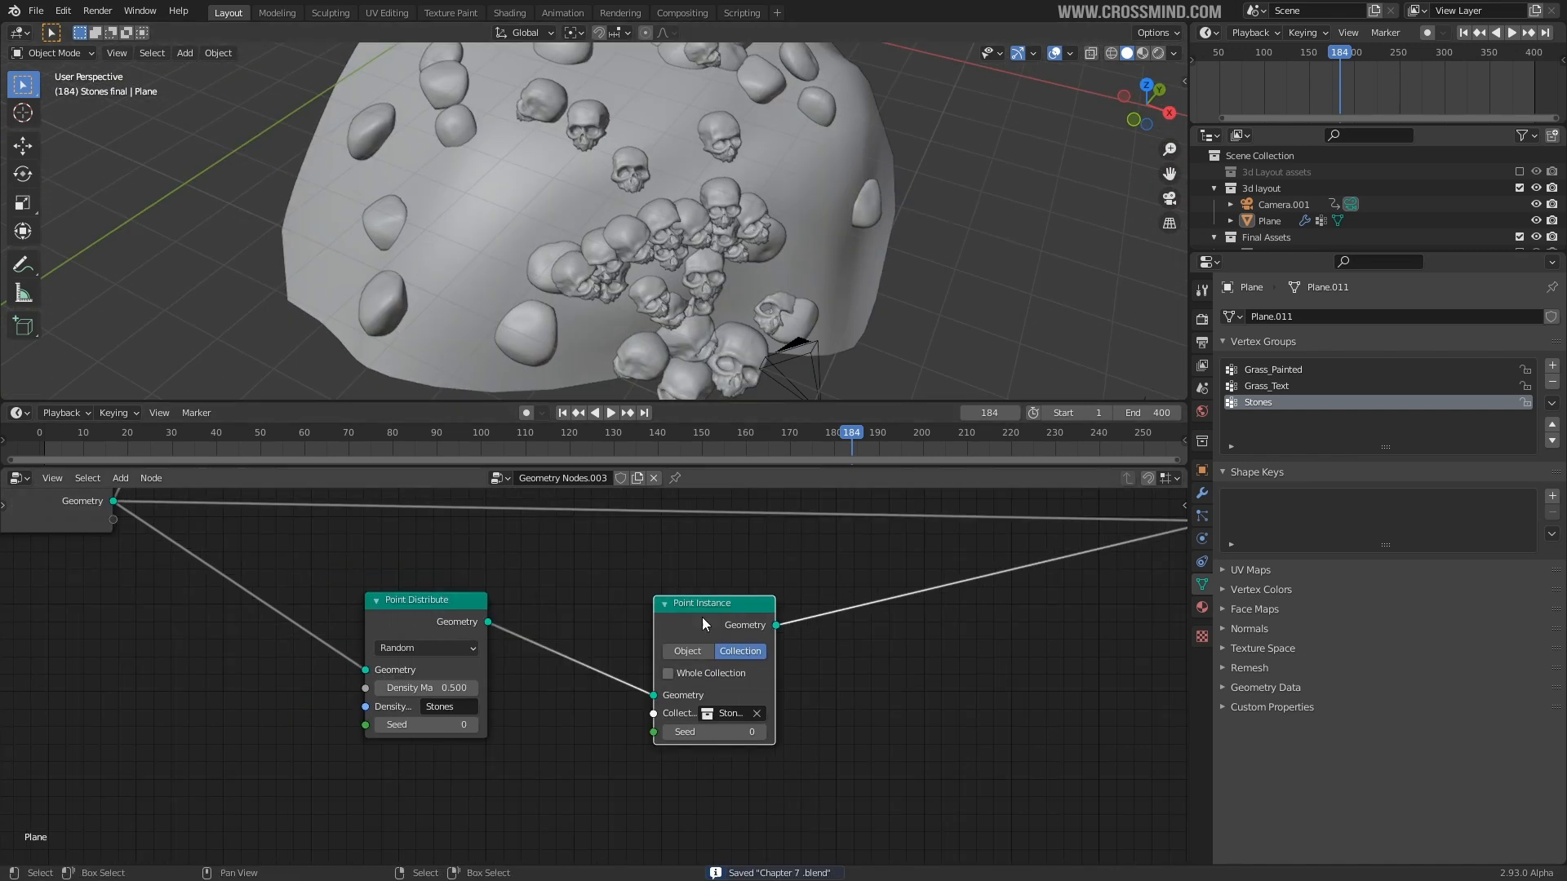
- Insert a Point Scale node of type Float before the stones Point Instance and set its factor to 0.41
left_click_drag(702, 616, 729, 608)
key("shift+a")
mouse_move(629, 625)
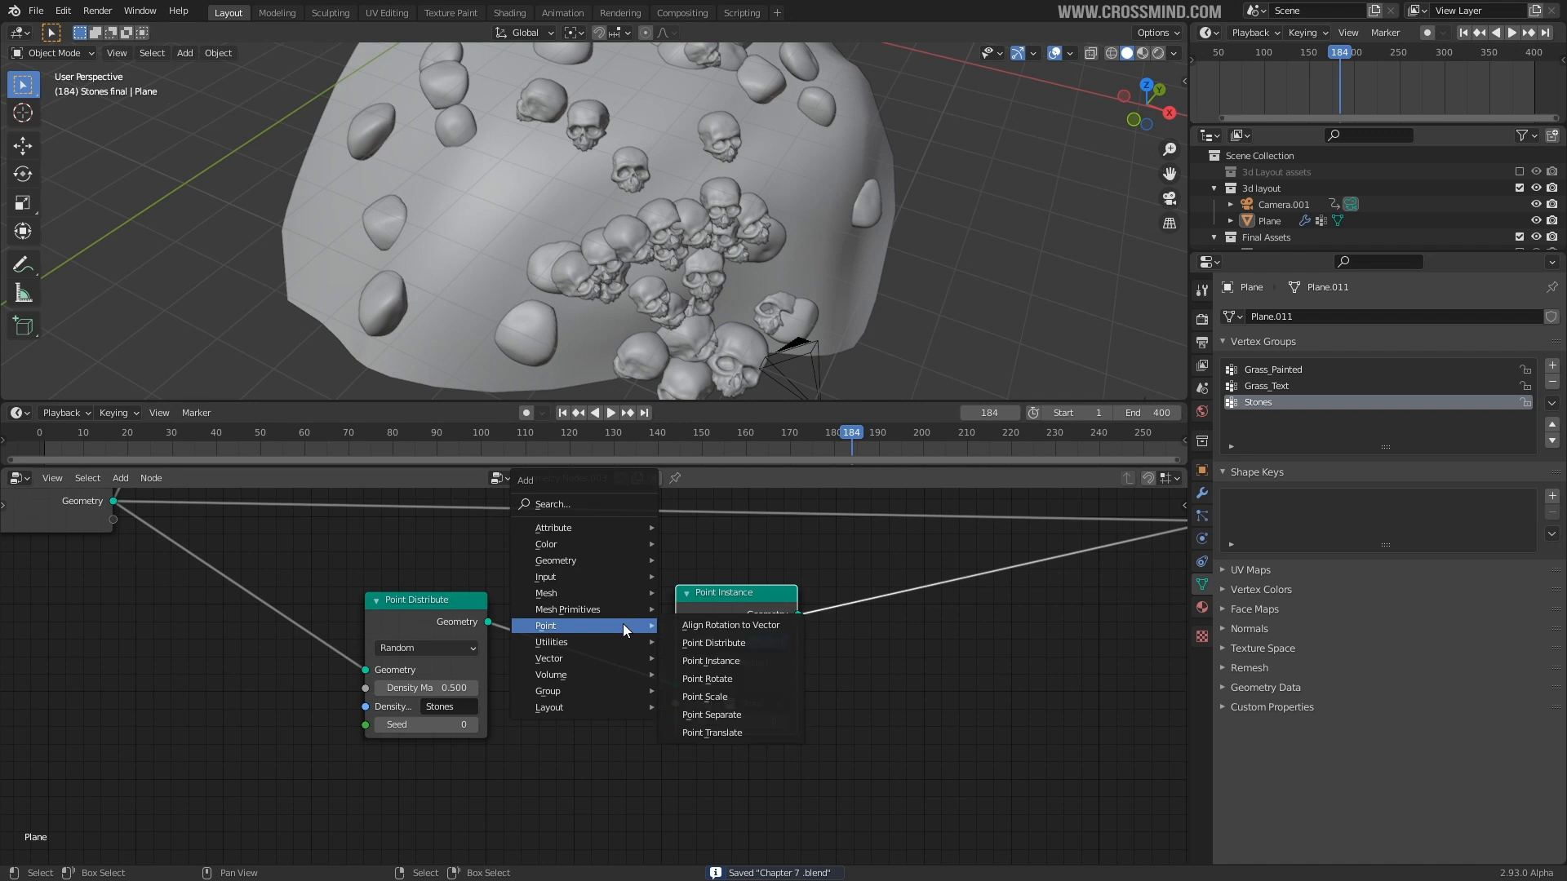
left_click(710, 696)
left_click(648, 665)
left_click(641, 663)
left_click(635, 704)
left_click_drag(628, 703, 592, 703)
- Reconnect the grass Point Instance output to Join Geometry and enlarge the node editor slightly
key("Home")
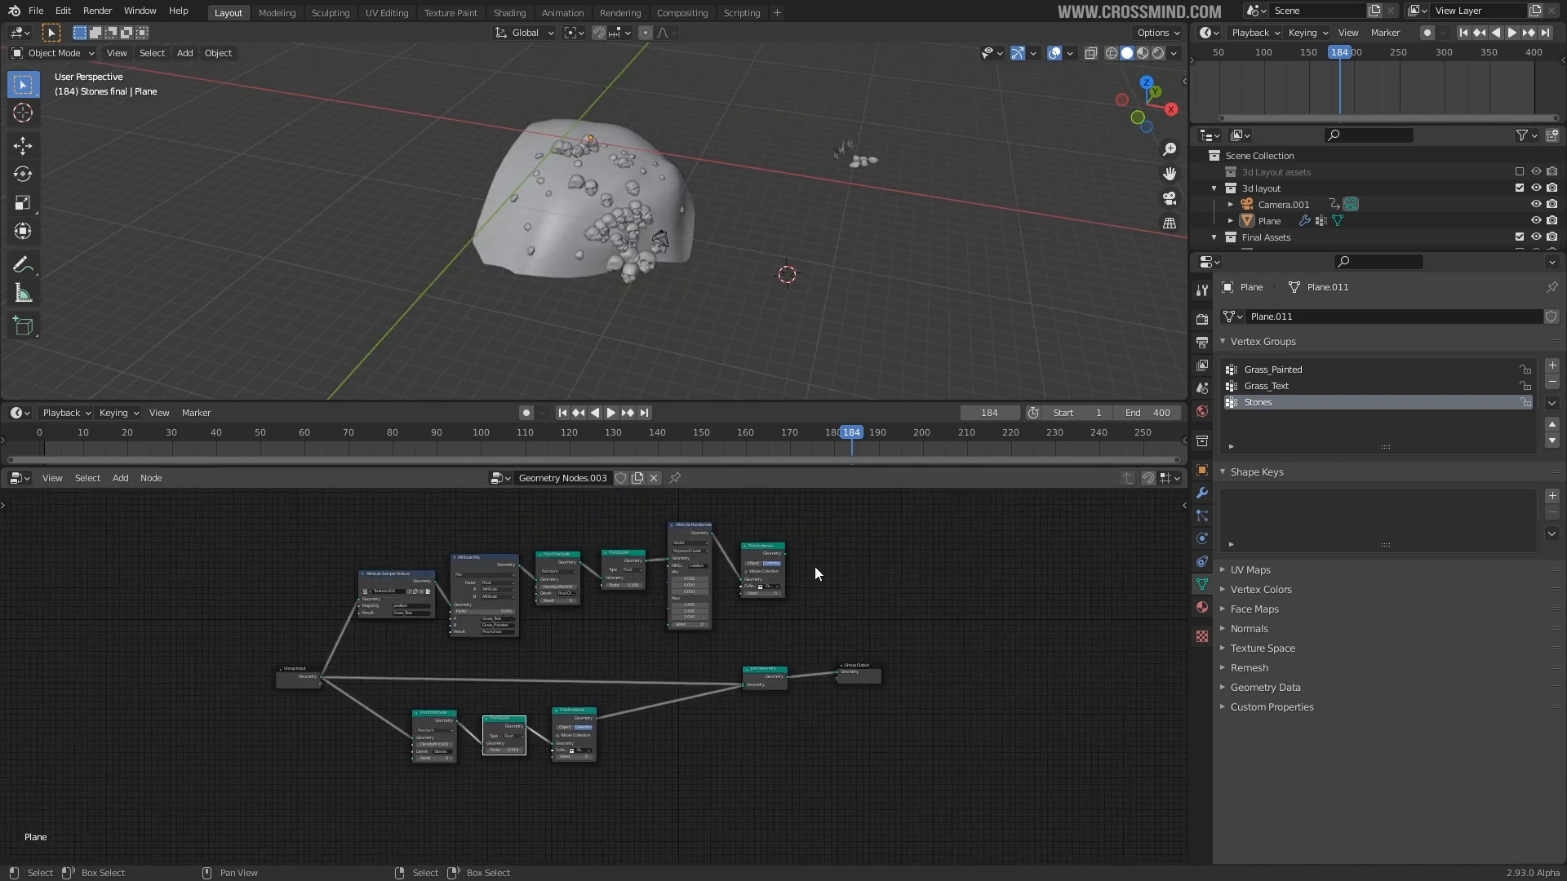
key("g")
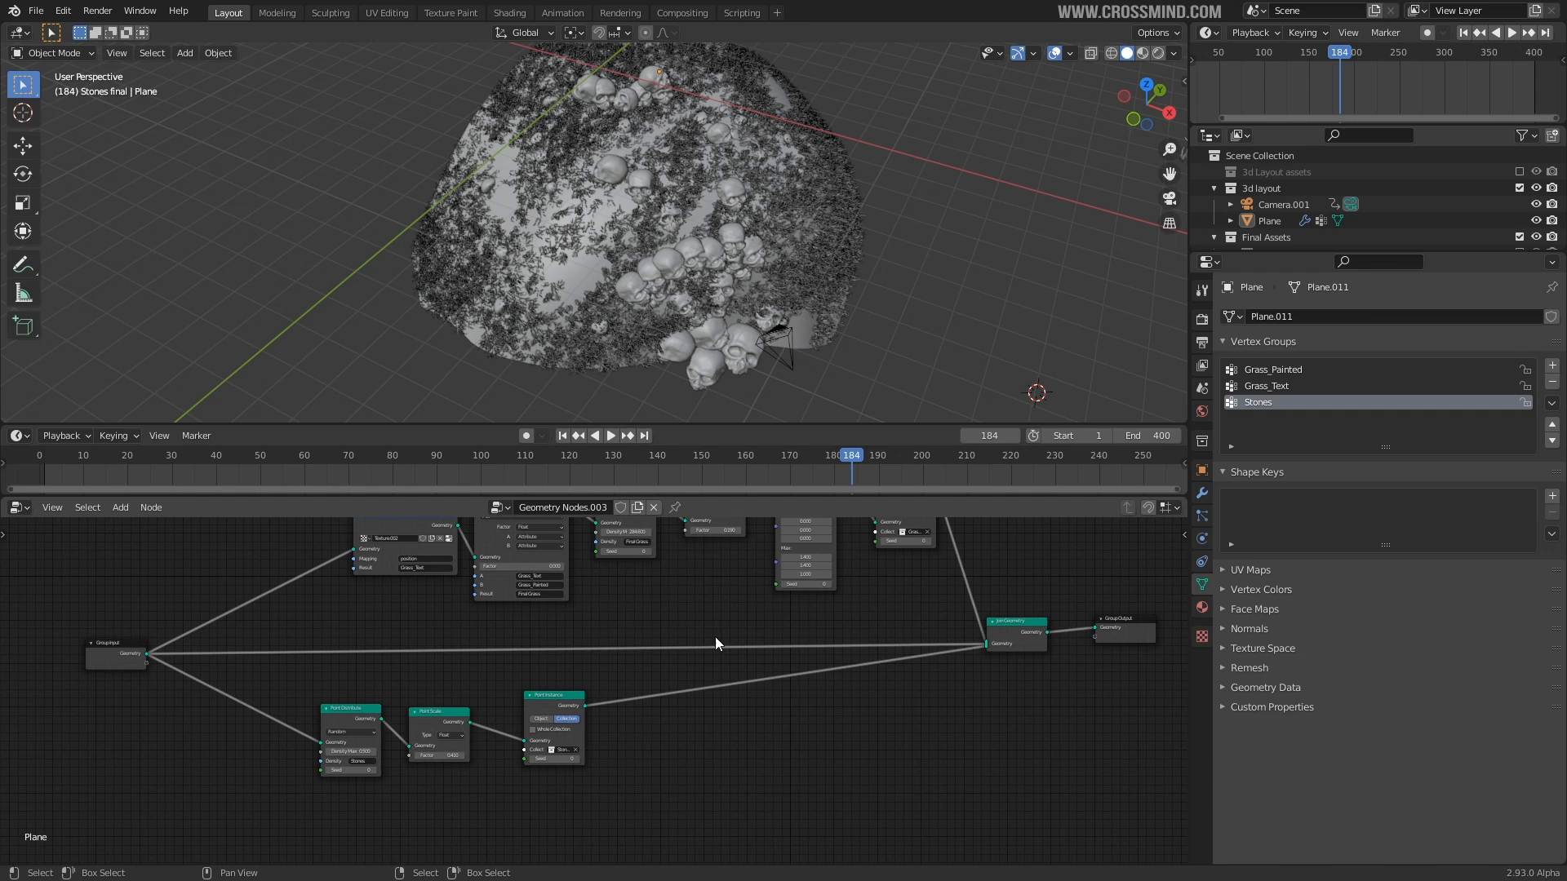
scroll(715, 638, "up", 1)
middle_click_drag(646, 636, 670, 639)
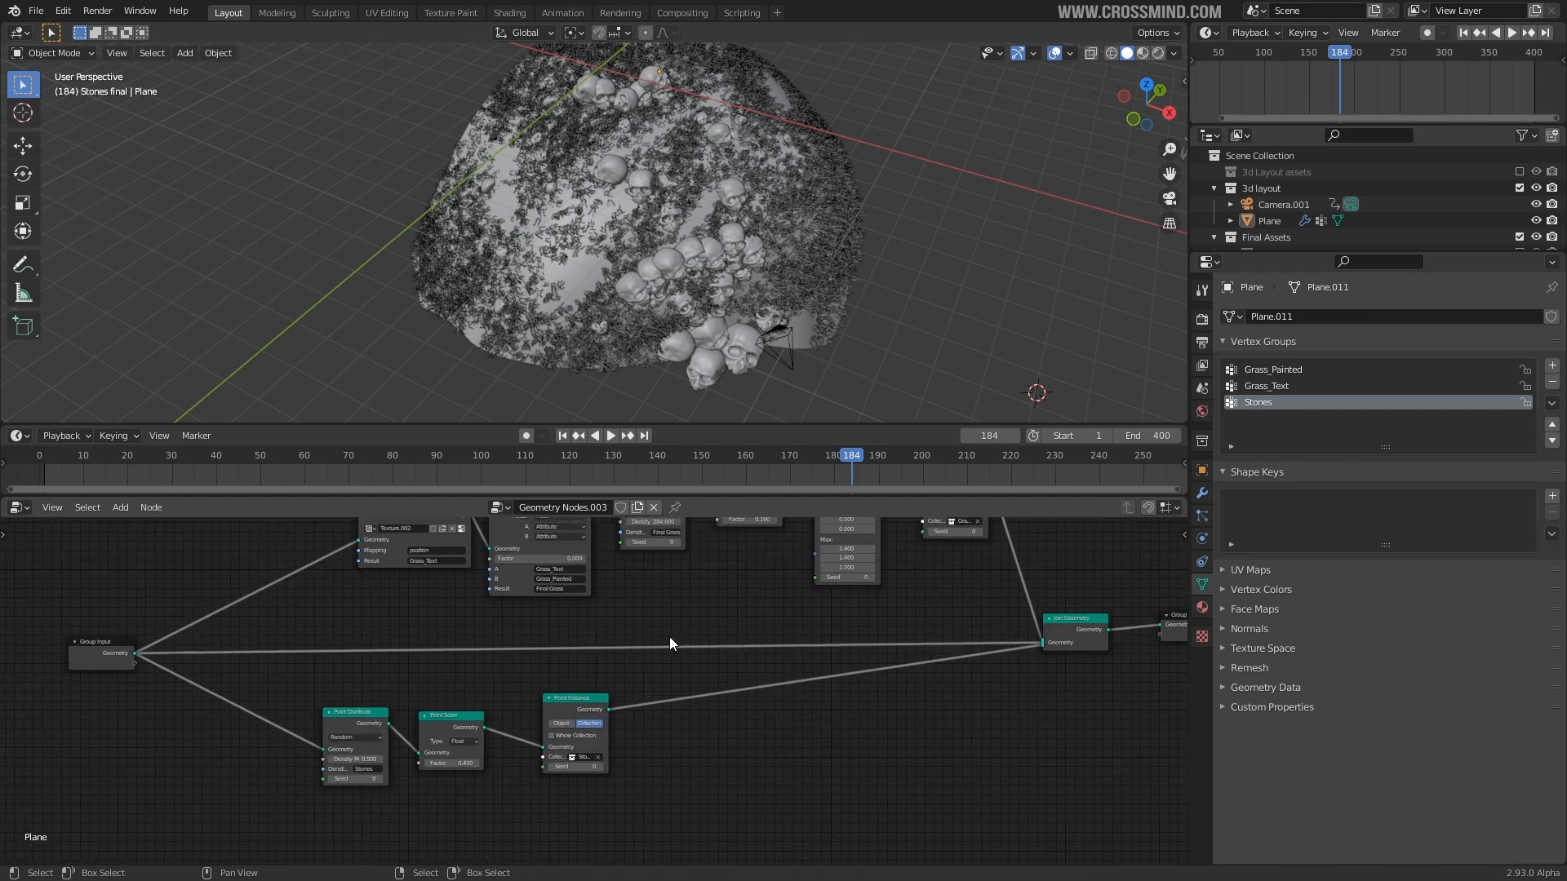
scroll(669, 640, "up", 1)
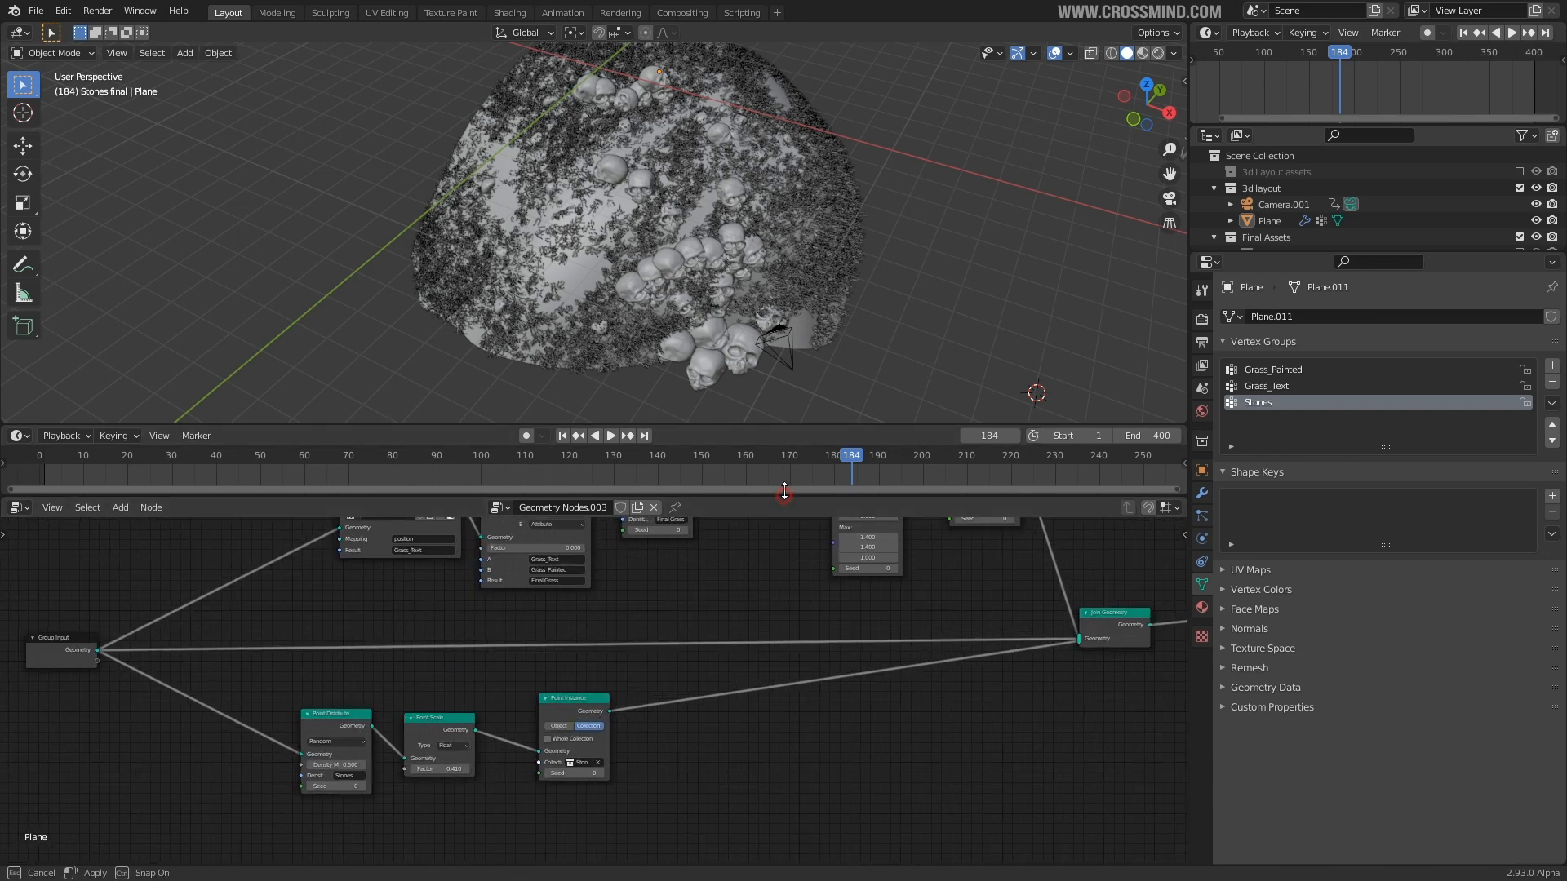
left_click_drag(783, 494, 783, 481)
- Shift Join Geometry and the stones' Point Instance, Point Scale and Point Distribute nodes further along the chain, closer to Group Output
scroll(821, 595, "down", 3)
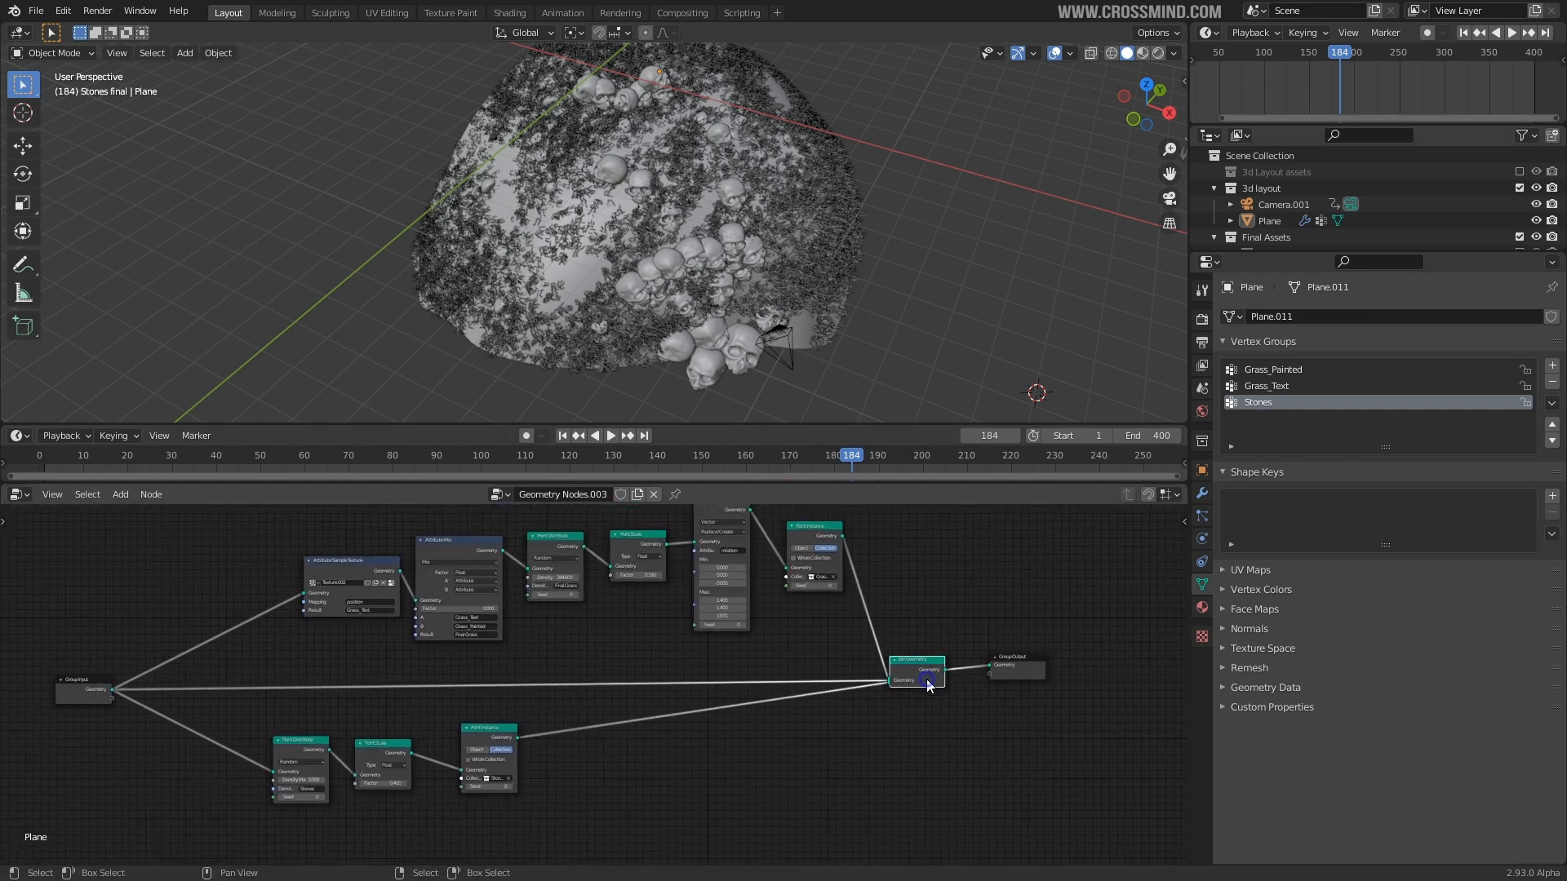
left_click_drag(927, 681, 950, 676)
left_click_drag(489, 728, 547, 724)
left_click_drag(384, 743, 455, 743)
left_click_drag(309, 742, 355, 743)
middle_click_drag(771, 293, 743, 254)
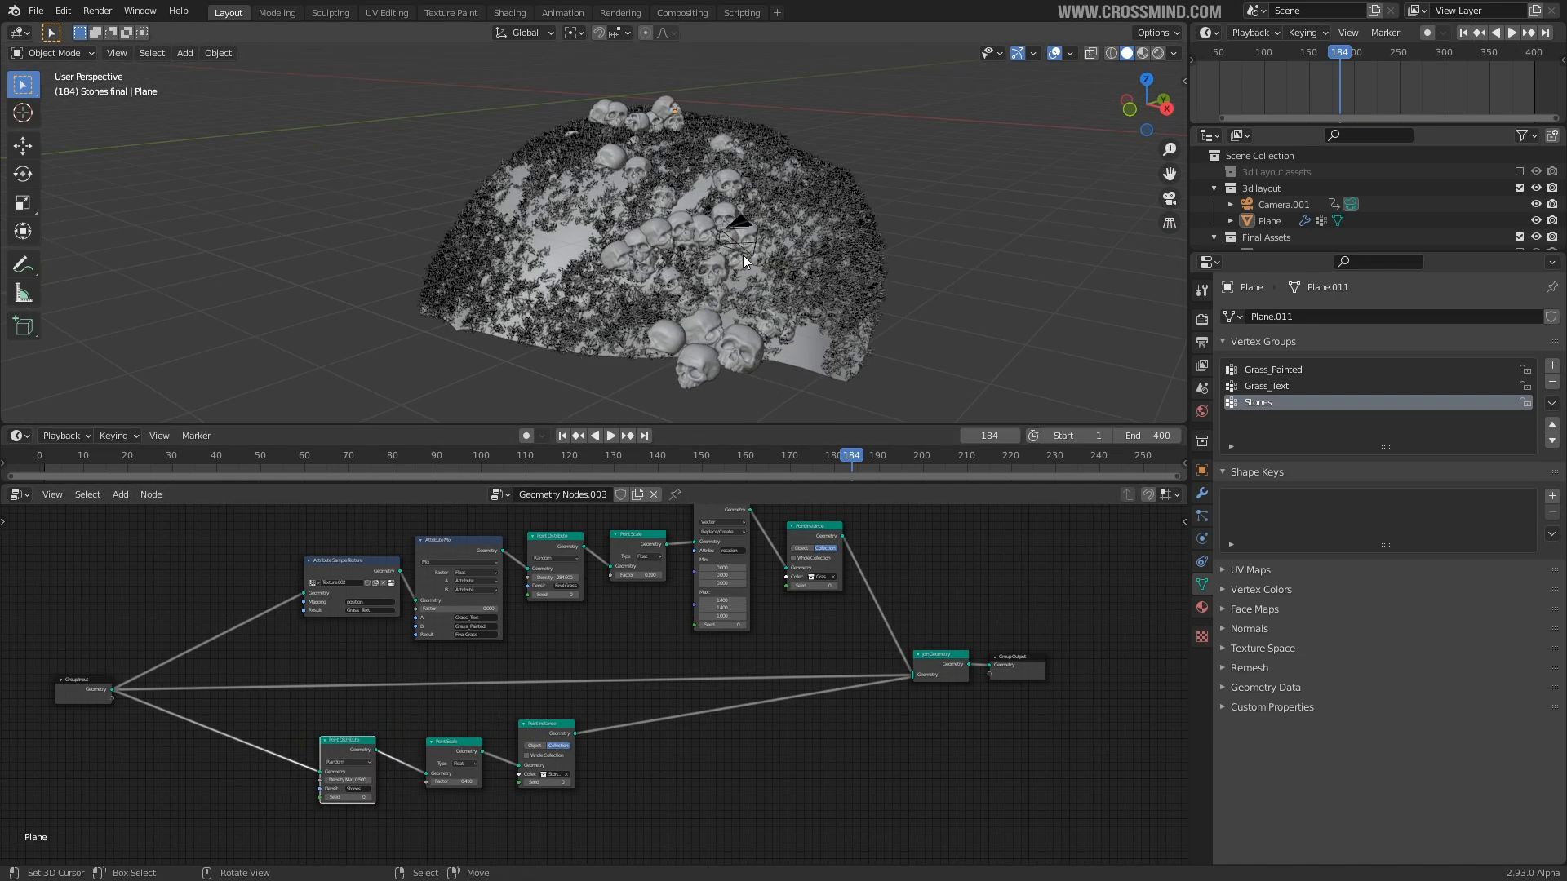
scroll(701, 297, "up", 2)
scroll(817, 645, "up", 2)
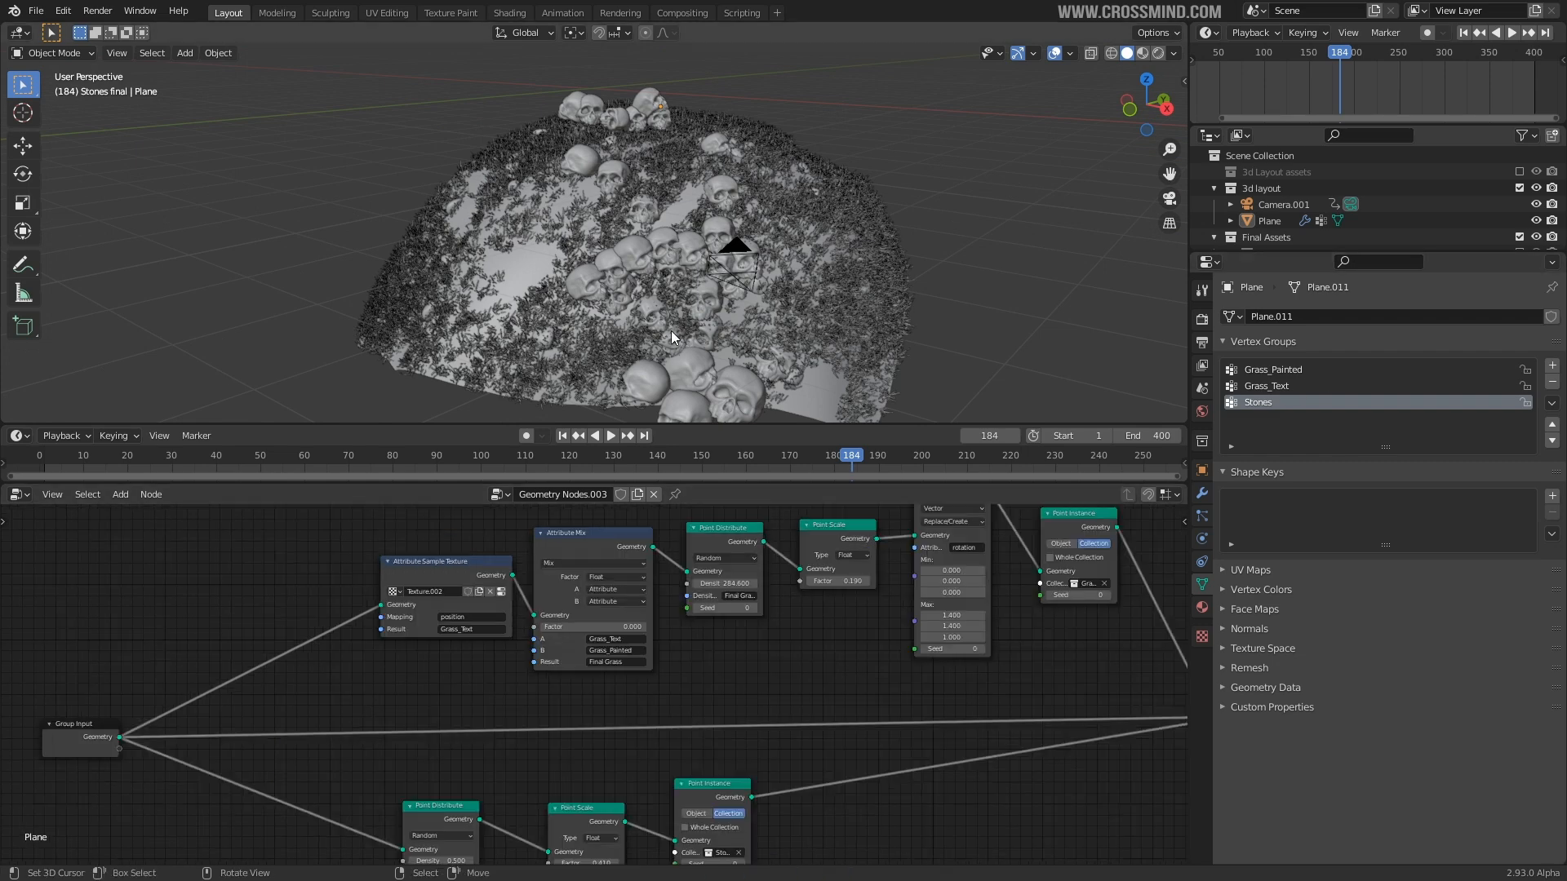
- Remove the Grass_Text and Grass_Painted vertex groups, keeping only Stones
left_click(1273, 370)
left_click(1277, 386)
left_click(1551, 386)
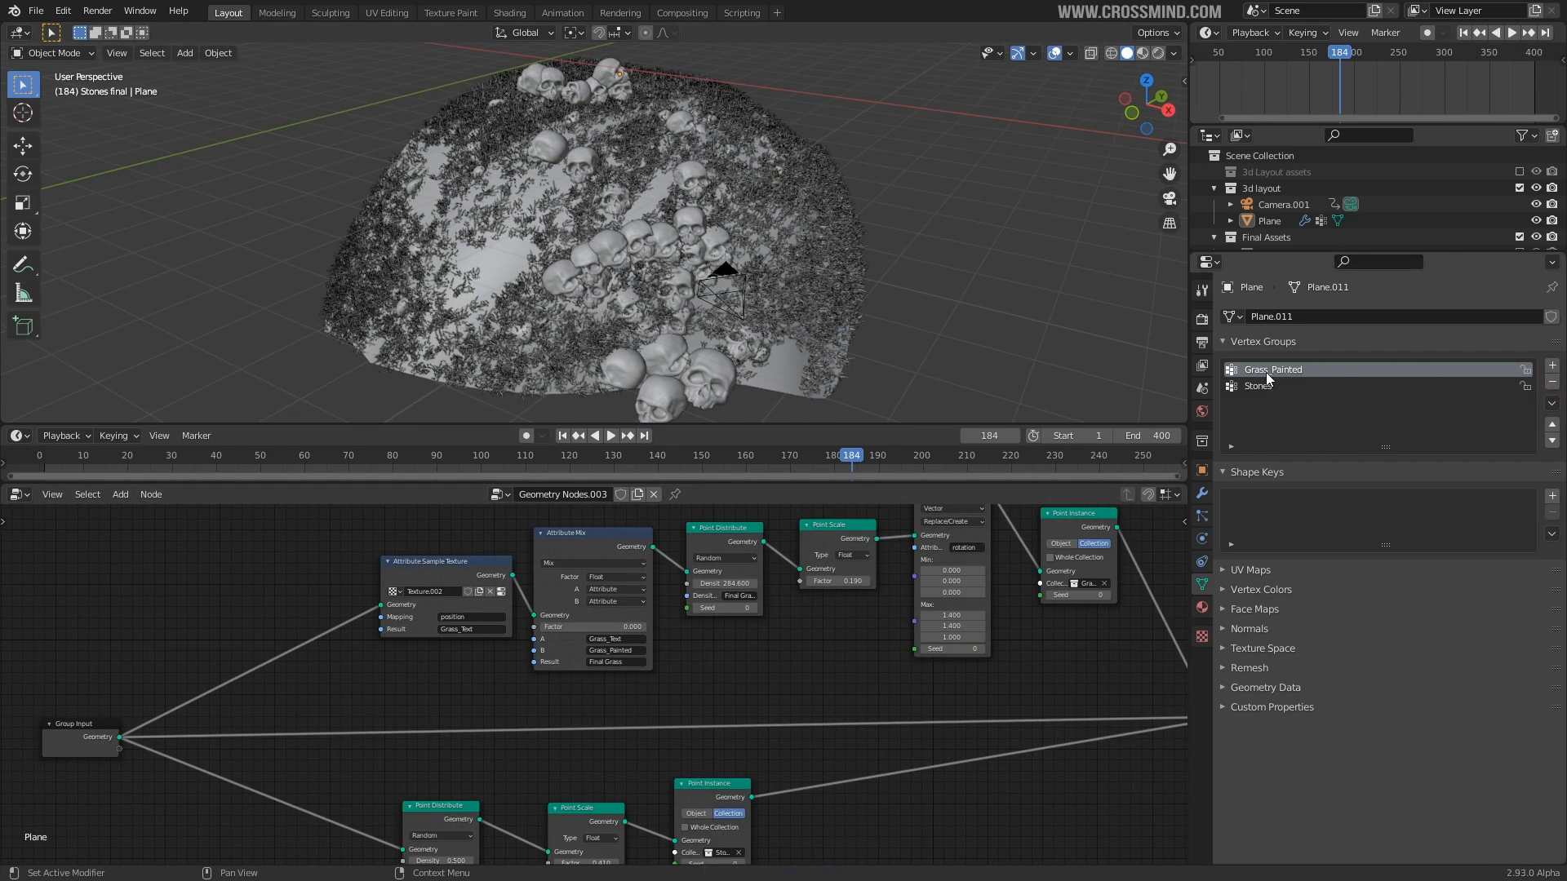
left_click(1552, 382)
- Delete the Attribute Mix and Attribute Sample Texture nodes from the grass chain while keeping its links connected
middle_click_drag(629, 604, 476, 609)
scroll(477, 608, "down", 3)
scroll(597, 672, "up", 4)
middle_click_drag(597, 673, 697, 692)
scroll(653, 687, "up", 2)
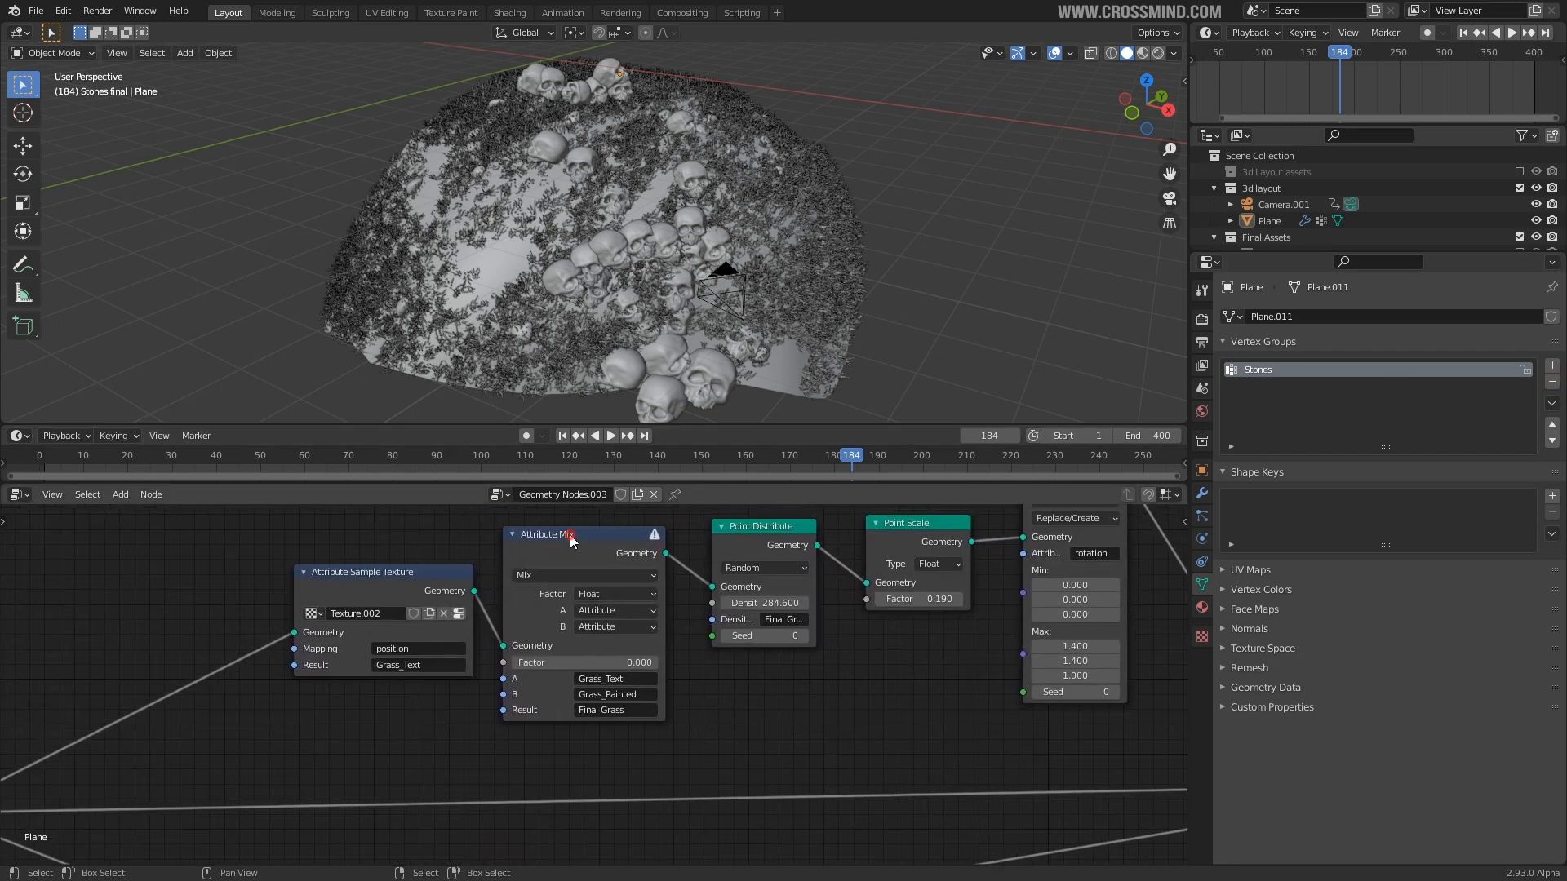
key("ctrl+x")
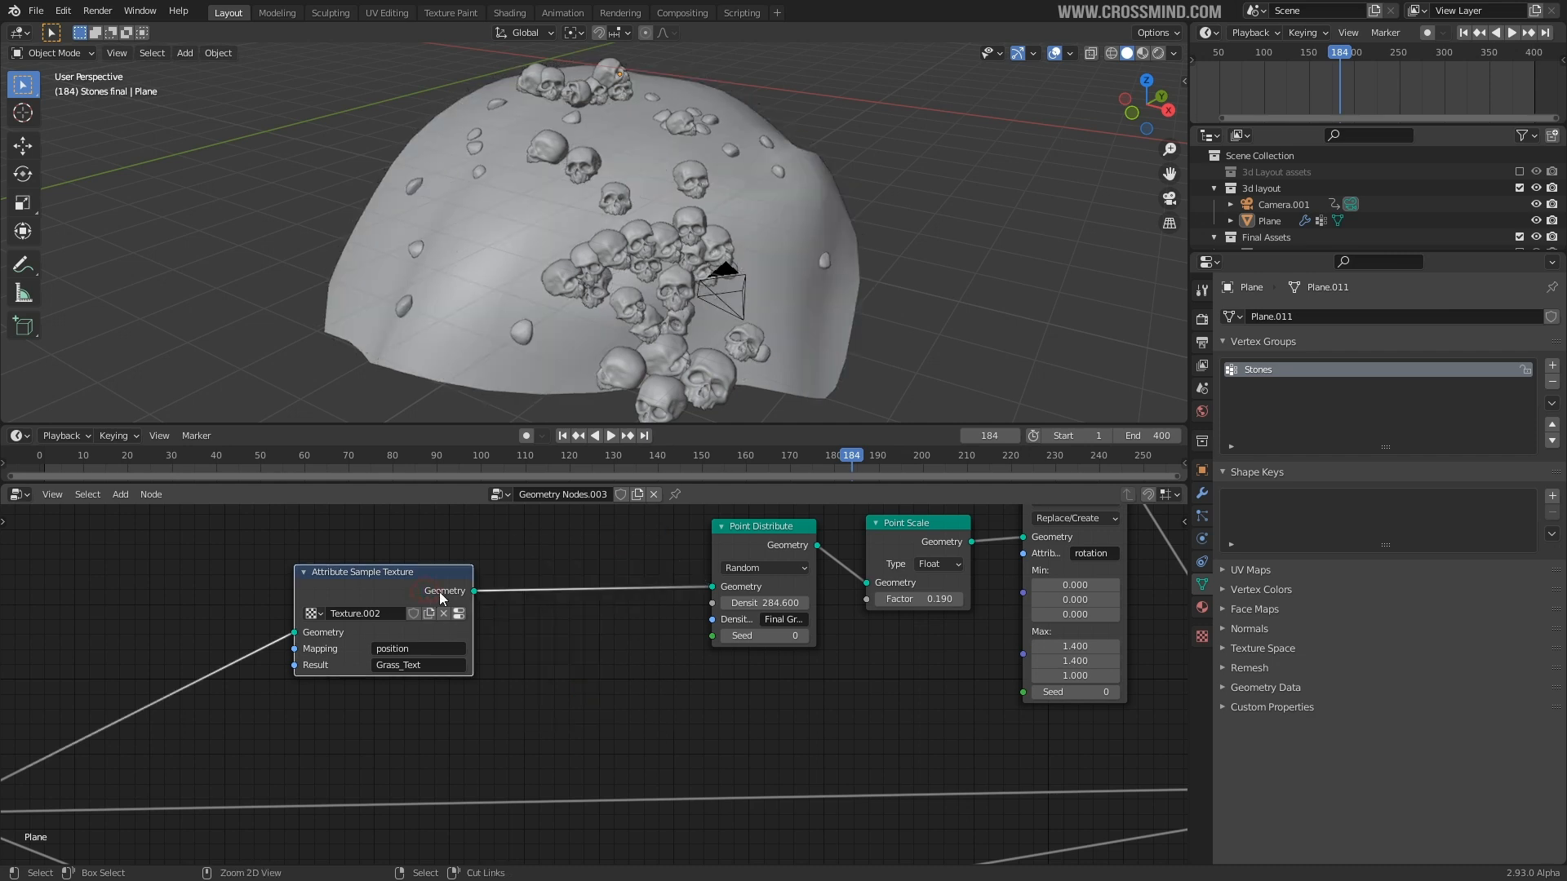
key("ctrl+x")
- Clear the Final Grass density attribute from the grass Point Distribute node
middle_click_drag(705, 652, 544, 664)
scroll(596, 672, "down", 1)
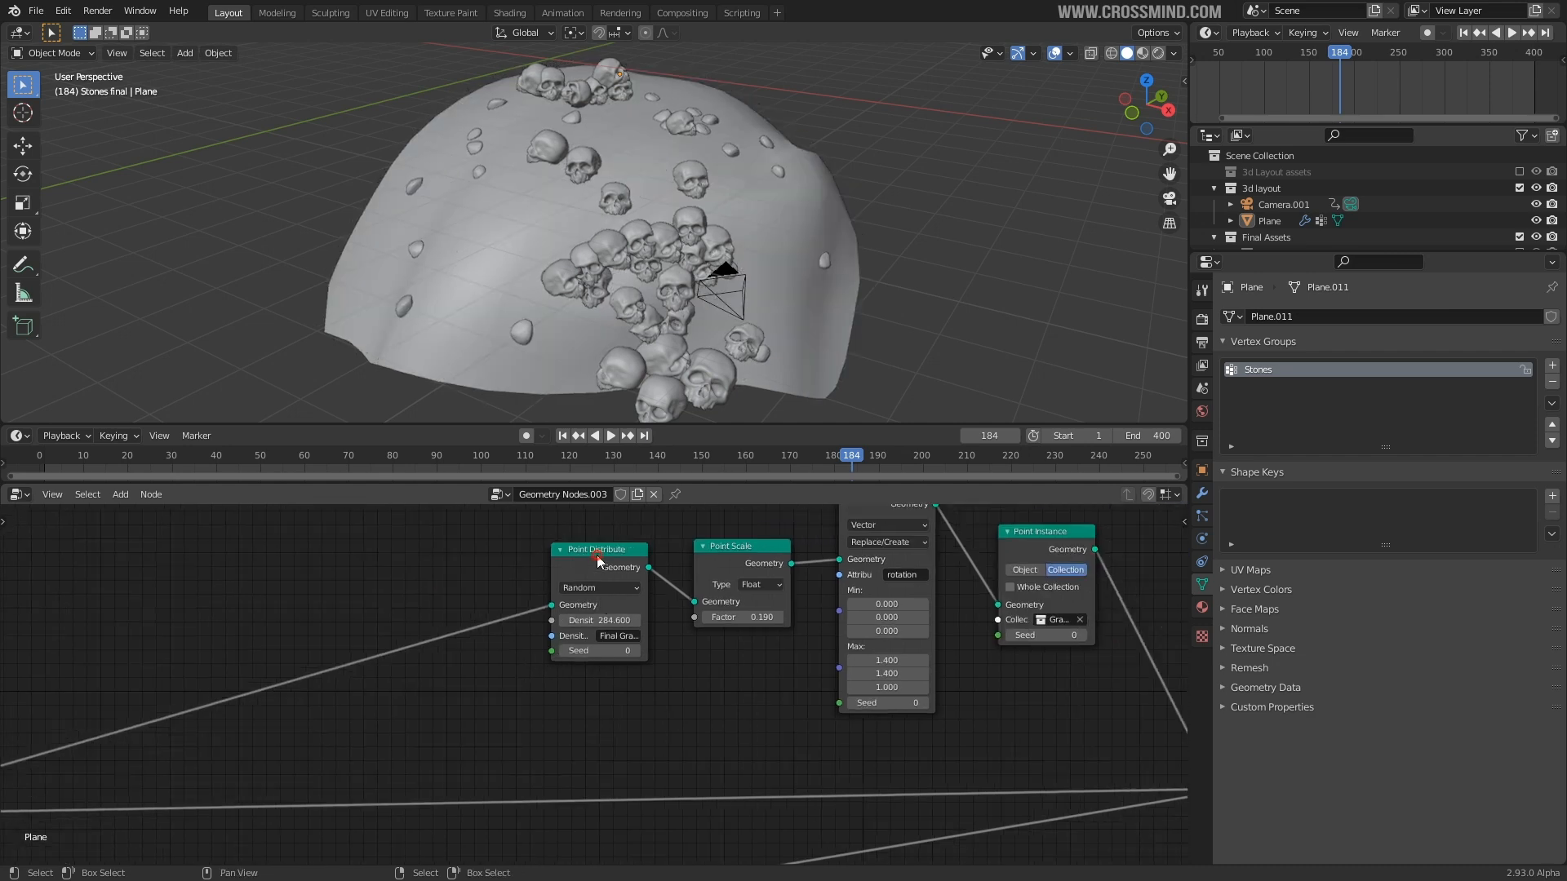
middle_click_drag(710, 662, 619, 659)
scroll(619, 659, "down", 2)
scroll(658, 658, "up", 3)
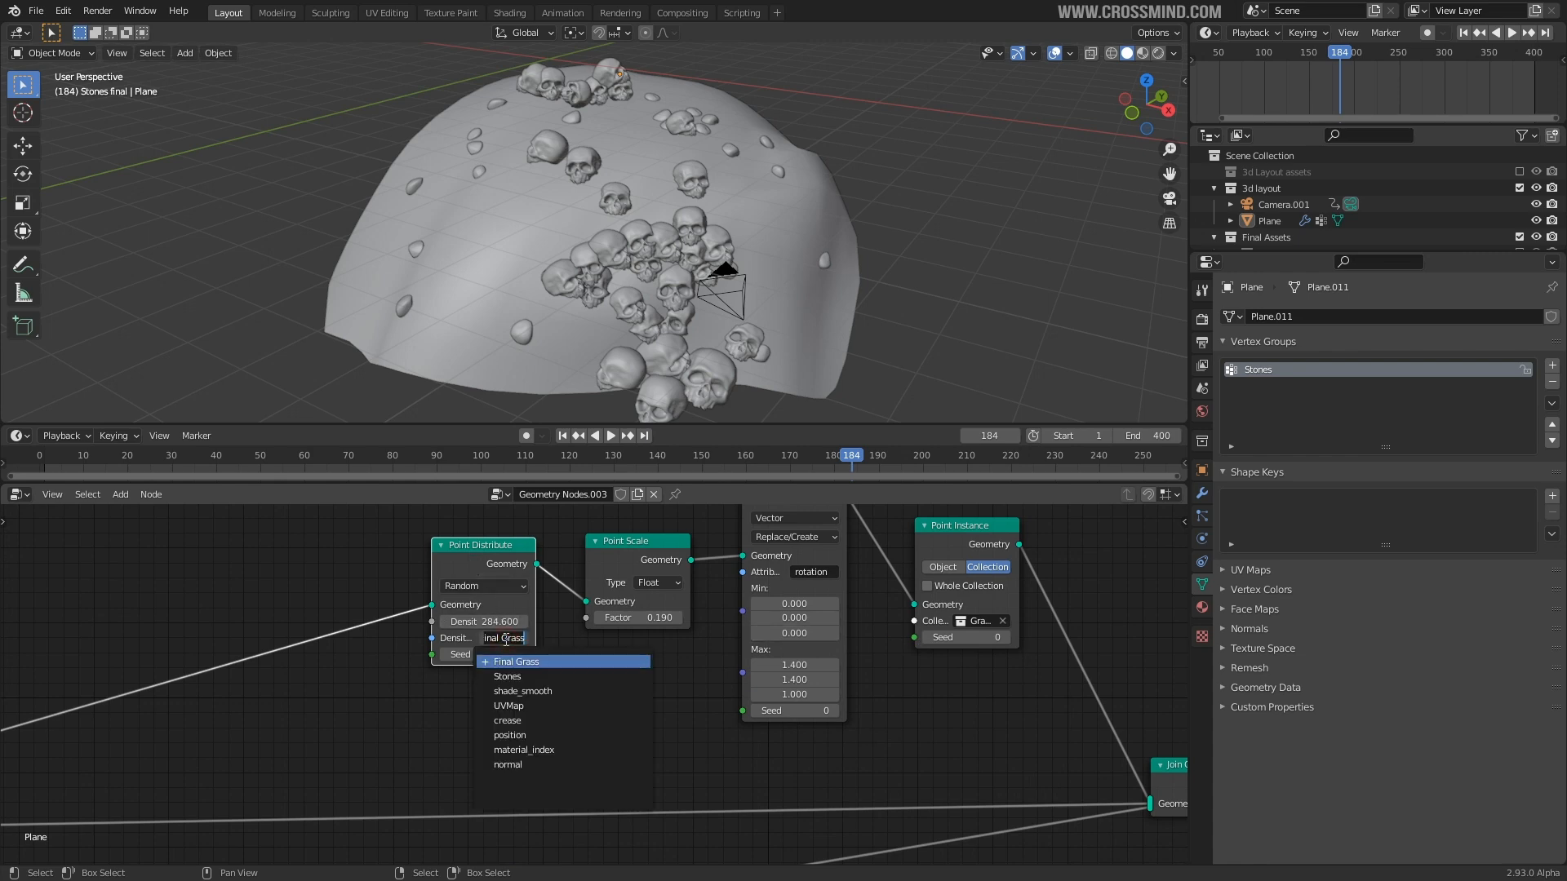
key("Return")
- Move the grass chain's Point Distribute, Point Scale, Attribute Randomize and Point Instance nodes closer to Group Input
left_click_drag(487, 551, 400, 560)
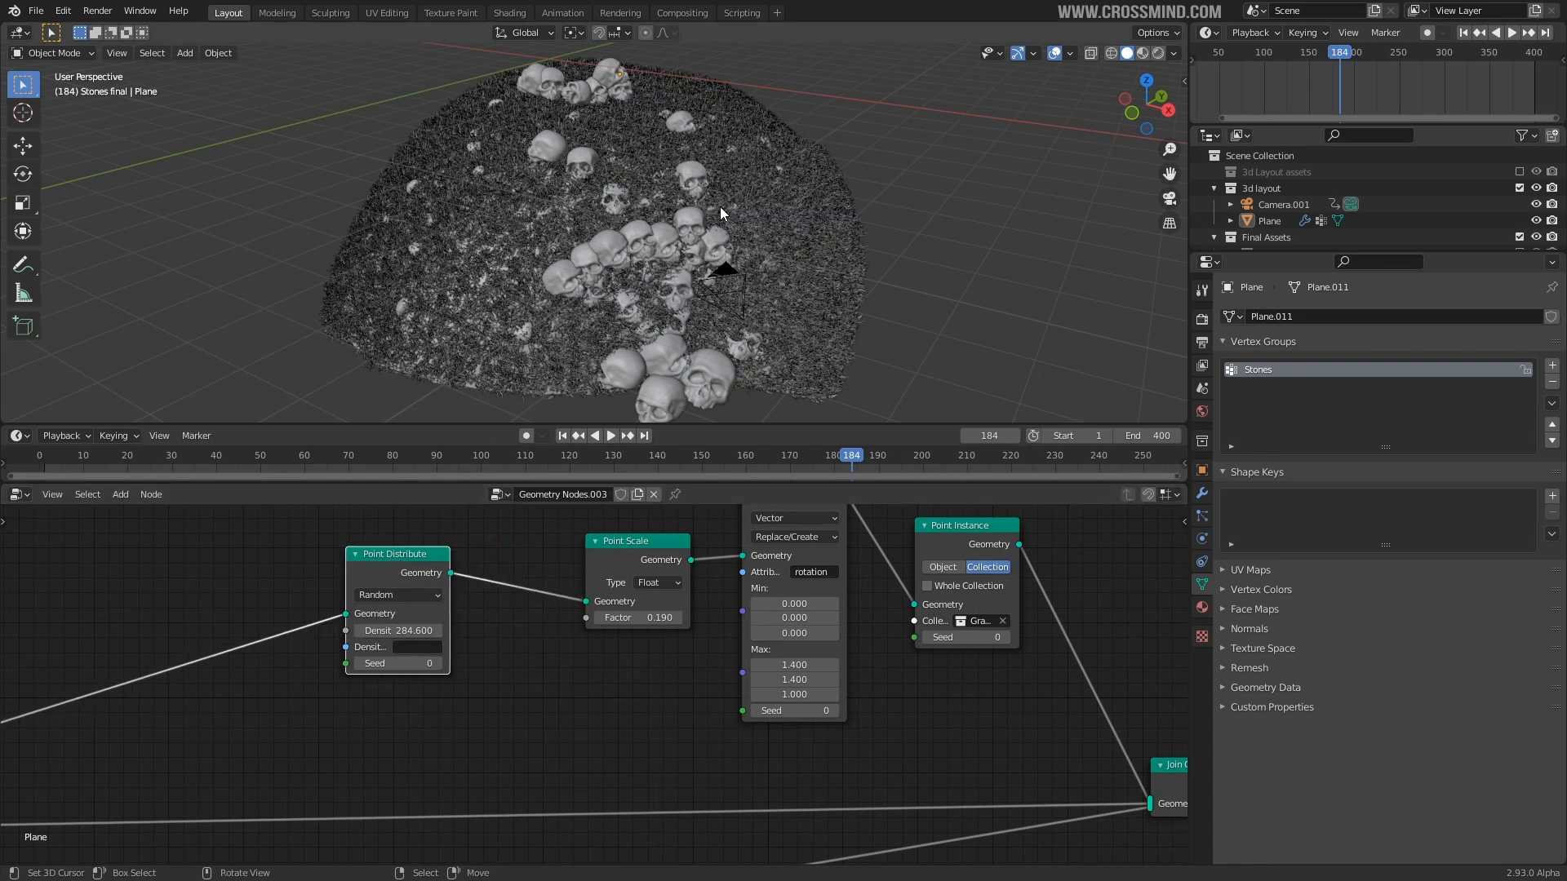
left_click_drag(633, 544, 543, 543)
middle_click_drag(618, 569, 635, 632)
left_click_drag(788, 553, 629, 549)
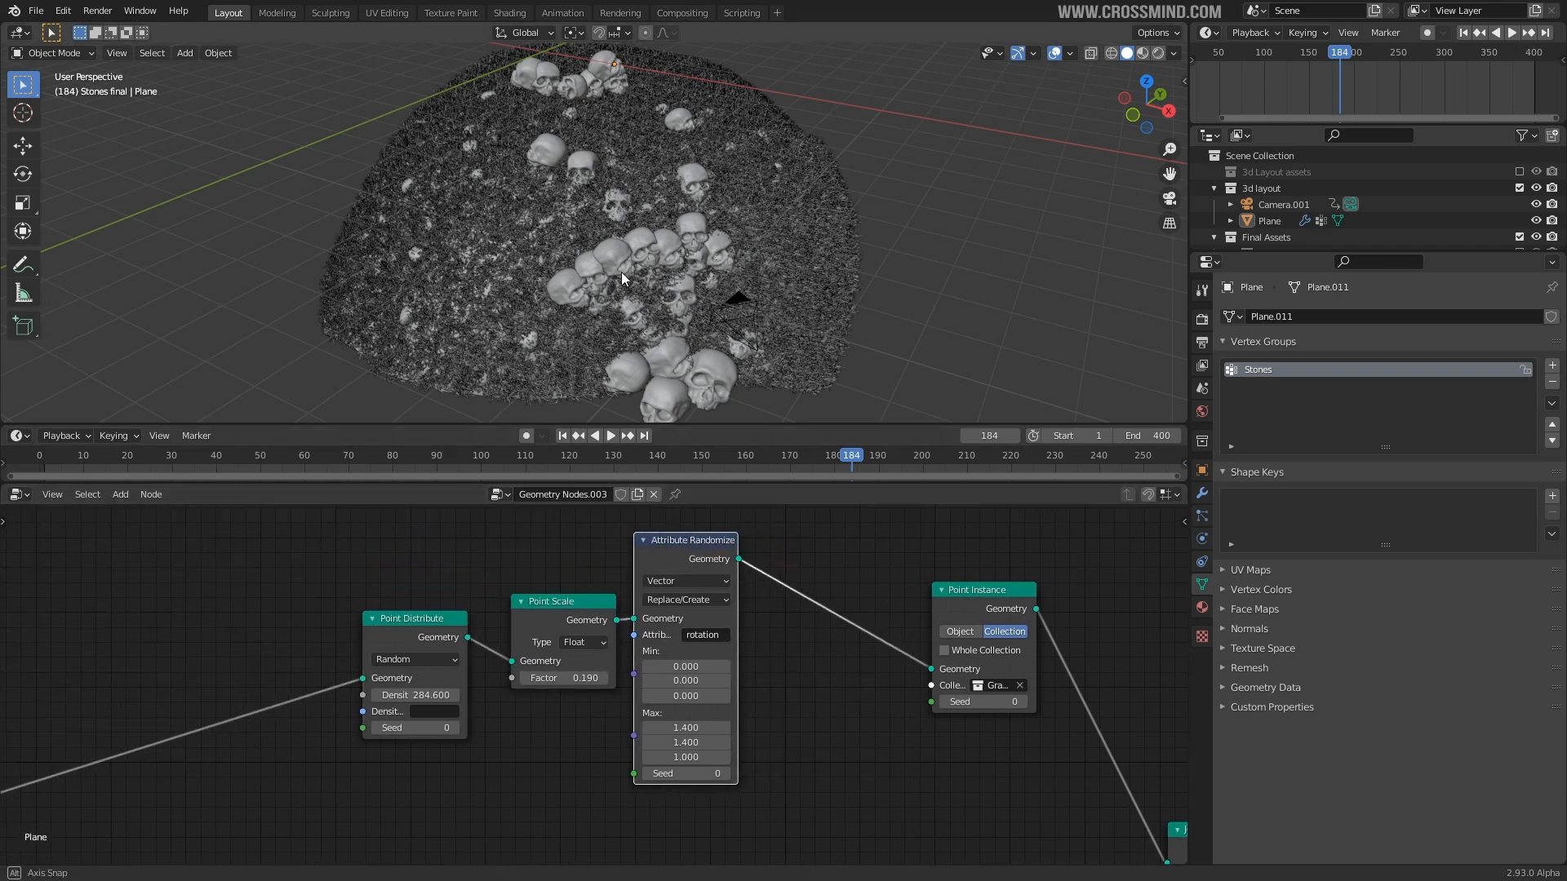
middle_click_drag(601, 256, 541, 293)
left_click_drag(956, 602, 858, 602)
- Move the stones chain's Point Instance, Point Scale and Point Distribute nodes closer to Join Geometry
scroll(979, 718, "down", 4)
middle_click_drag(979, 718, 1081, 499)
left_click_drag(652, 695, 821, 692)
left_click_drag(549, 697, 706, 693)
left_click_drag(380, 696, 559, 696)
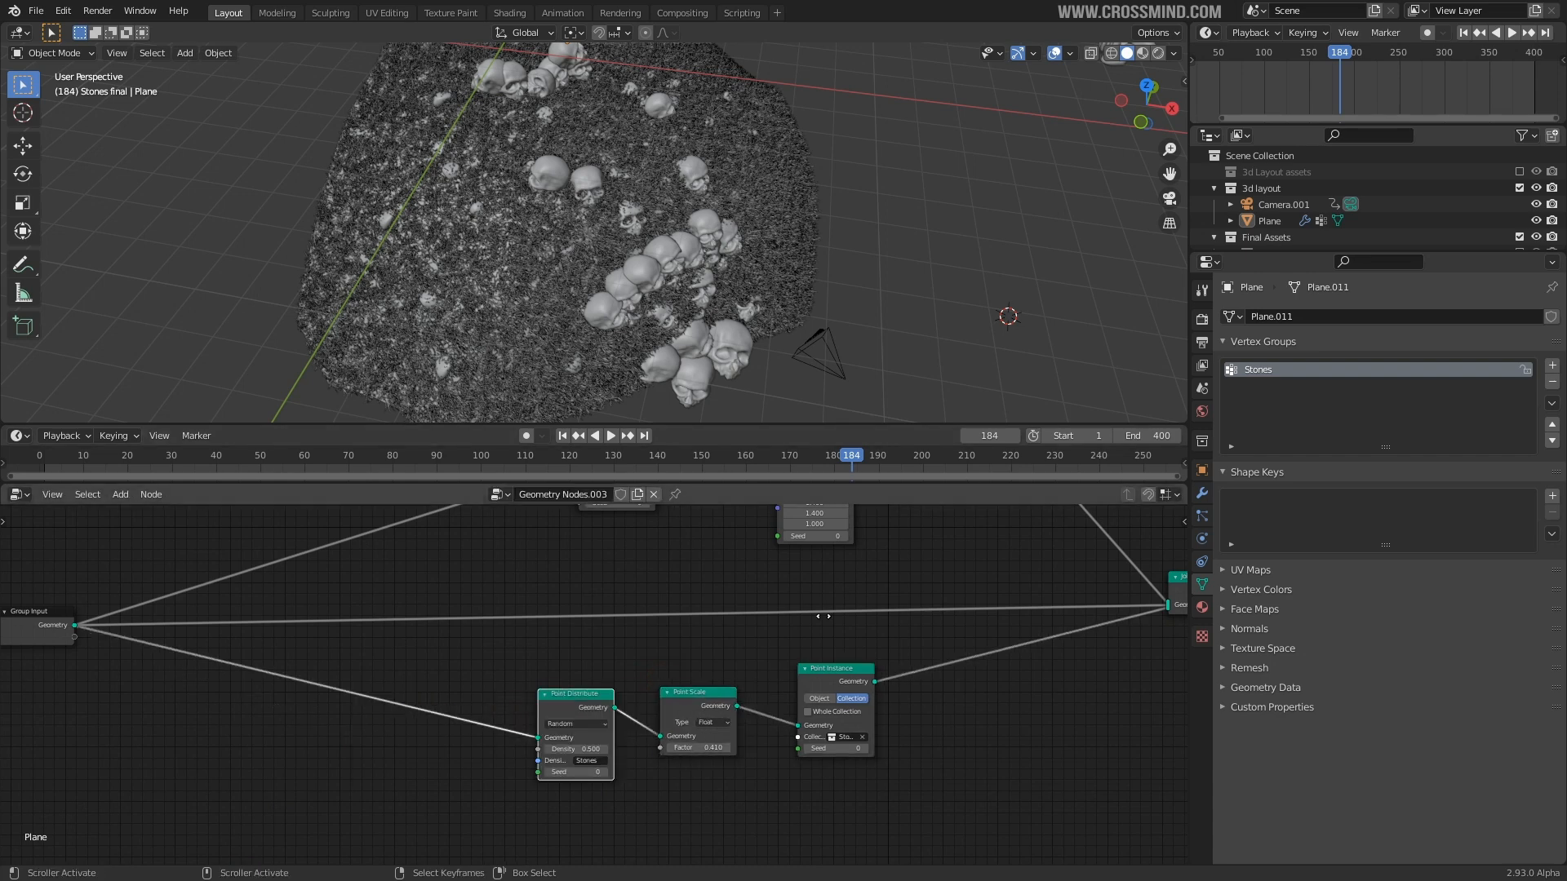
scroll(688, 662, "up", 2)
scroll(626, 685, "up", 2)
middle_click_drag(655, 790, 560, 857)
scroll(917, 706, "down", 7)
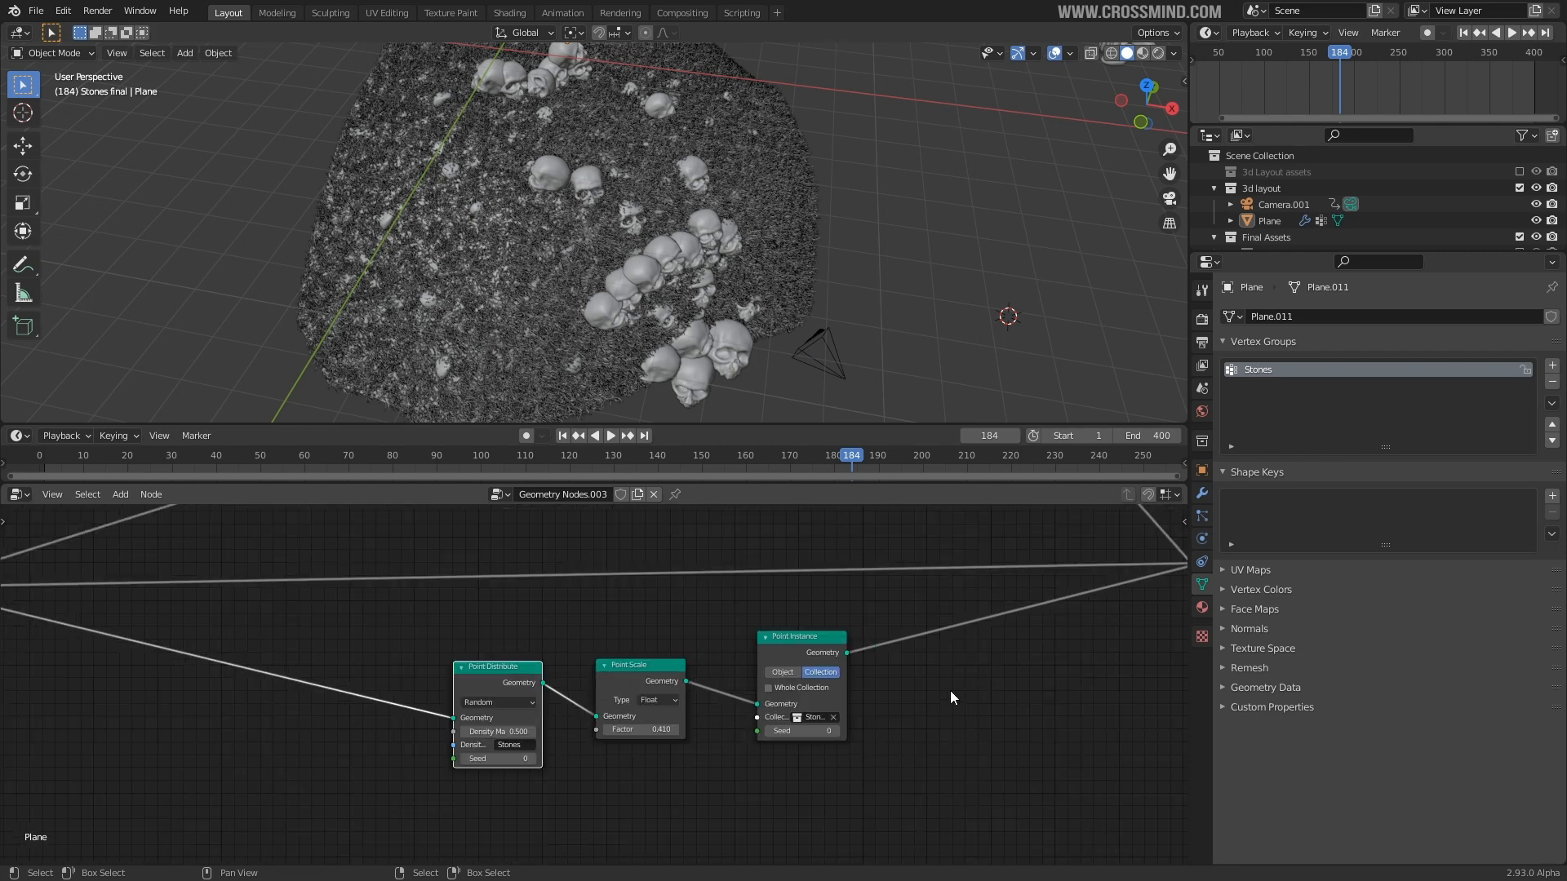
- Remove the Stones vertex group and clear the density attribute on the stones Point Distribute node
middle_click_drag(1015, 641, 836, 761)
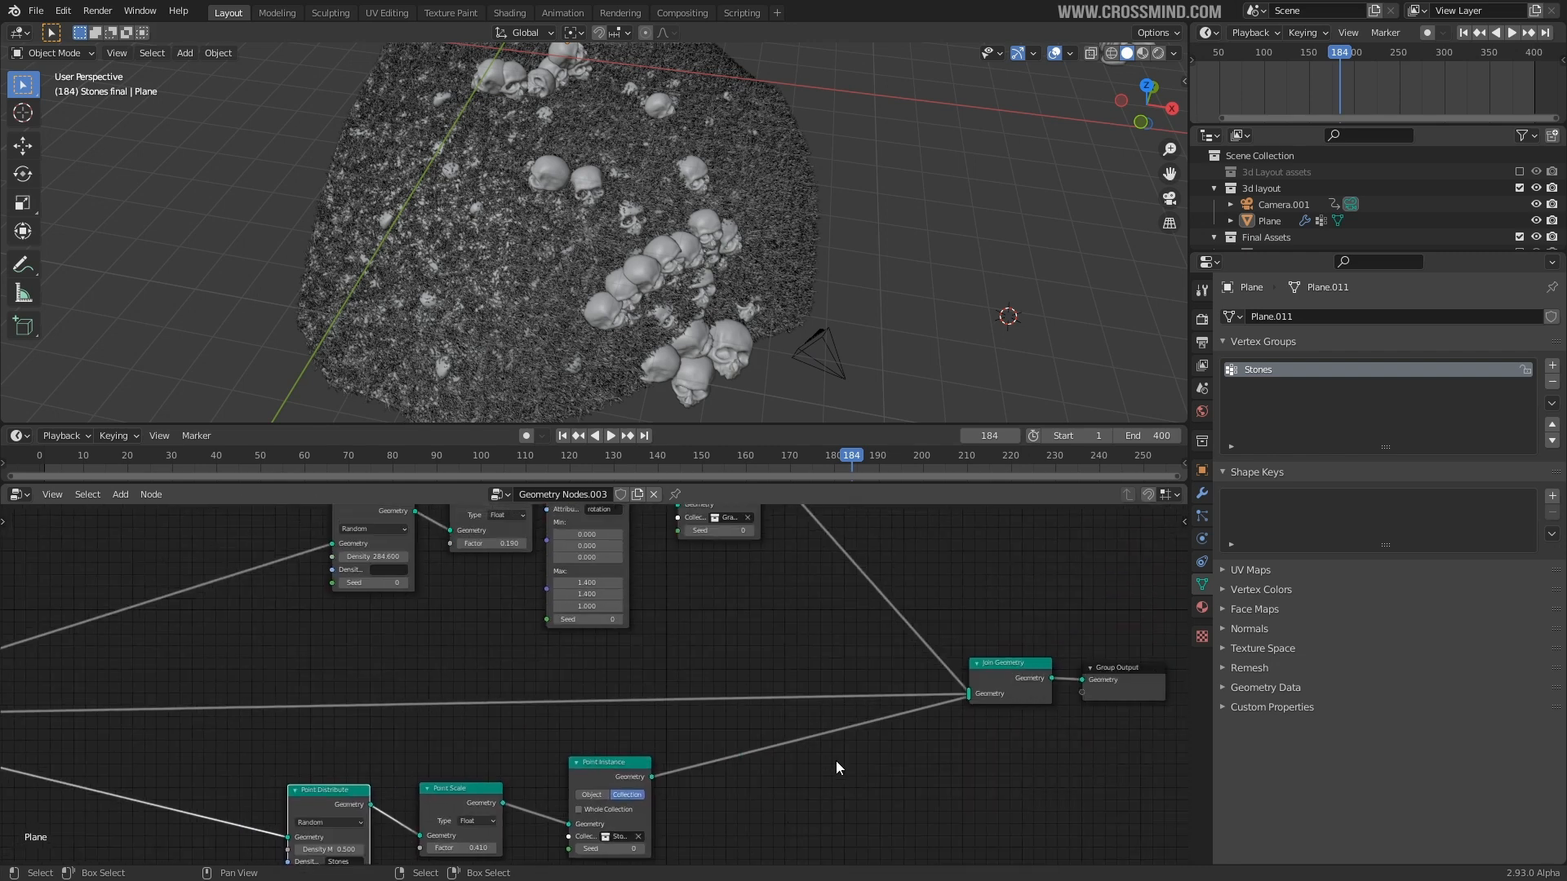
left_click(1552, 382)
middle_click_drag(672, 651, 949, 447)
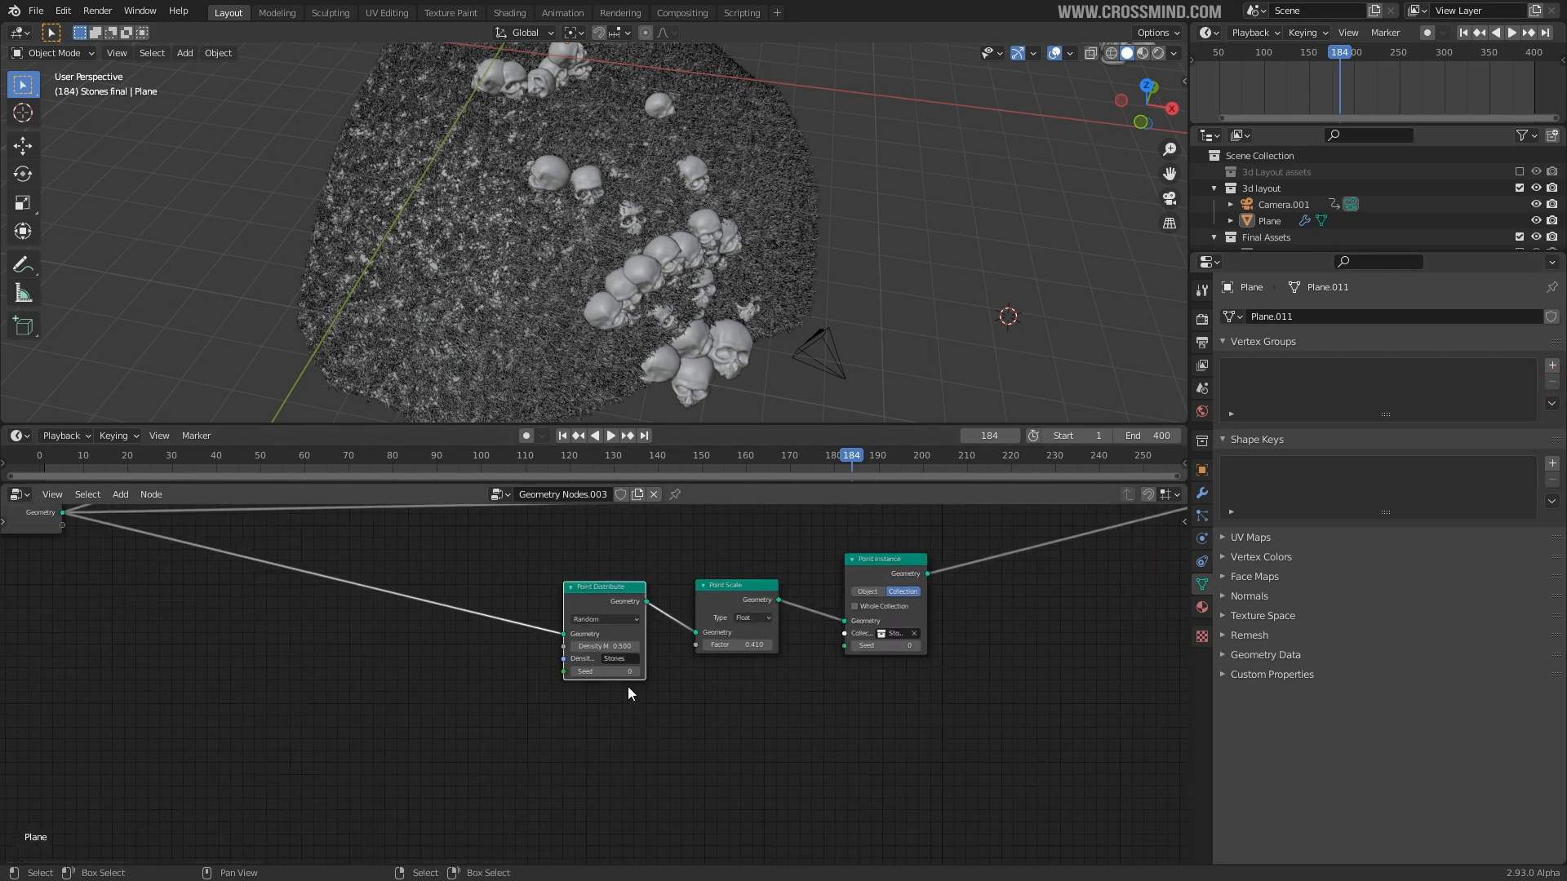
key("Return")
- Move the Group Input node closer to the grass and stones chains
middle_click_drag(718, 649, 545, 707)
scroll(572, 703, "down", 5)
middle_click_drag(703, 695, 771, 808)
scroll(620, 793, "up", 2)
mouse_move(559, 787)
left_mouse_down()
mouse_move(546, 779)
mouse_move(579, 765)
left_mouse_up()
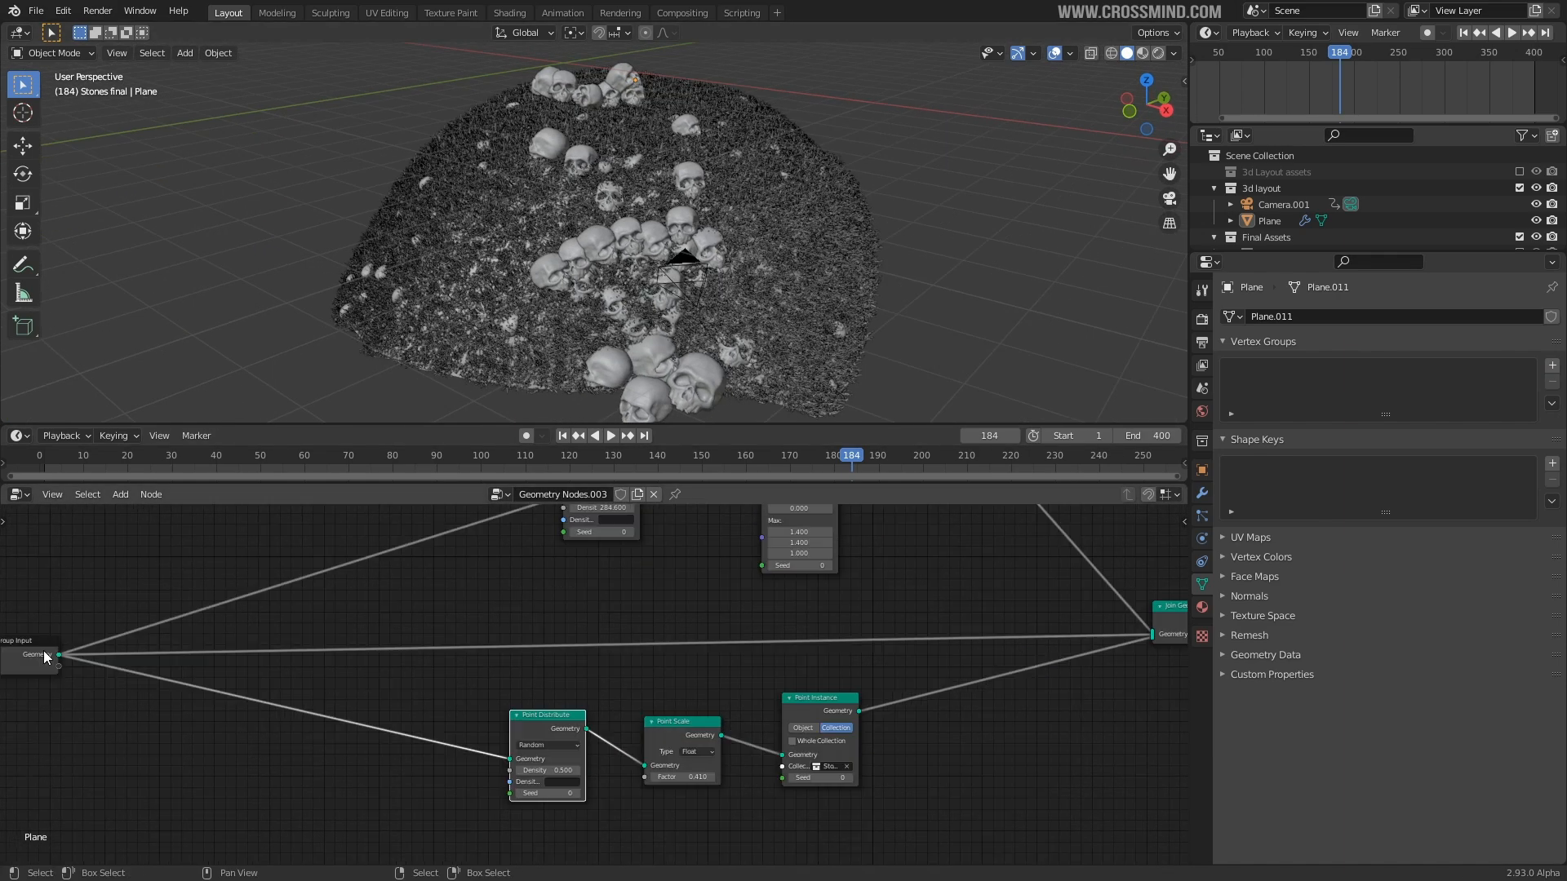
key("g")
left_click(749, 623)
middle_click_drag(749, 622, 659, 668)
scroll(660, 668, "up", 1)
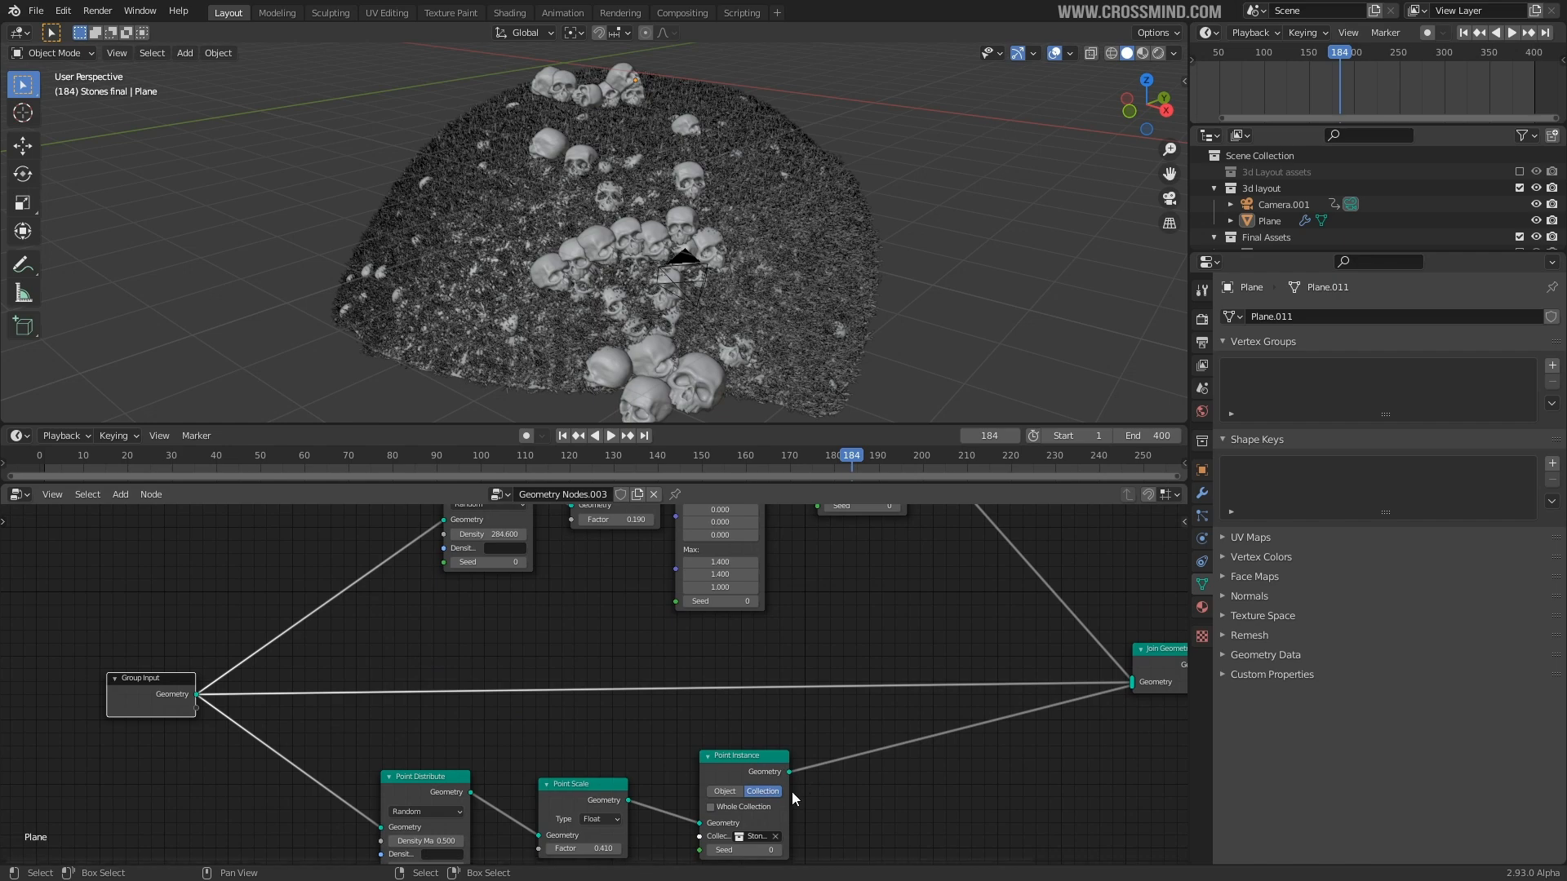
- Insert an Attribute Proximity node between Group Input and the grass chain's Point Distribute node
middle_click_drag(731, 721, 746, 738)
middle_click_drag(601, 260, 663, 172)
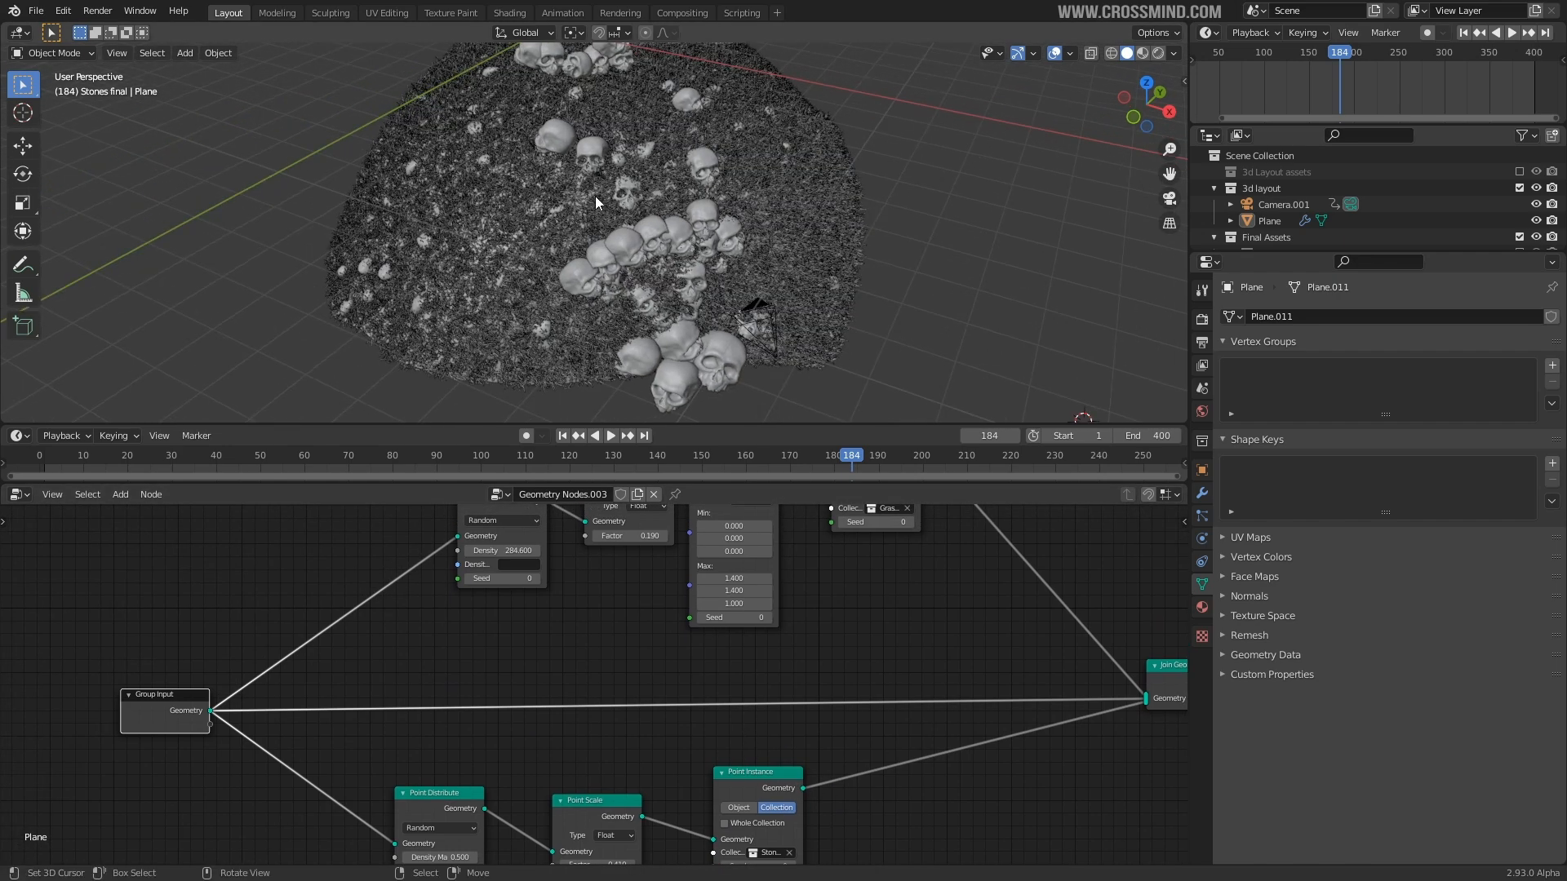
scroll(539, 640, "down", 1)
middle_click_drag(539, 639, 650, 662)
key("shift+a")
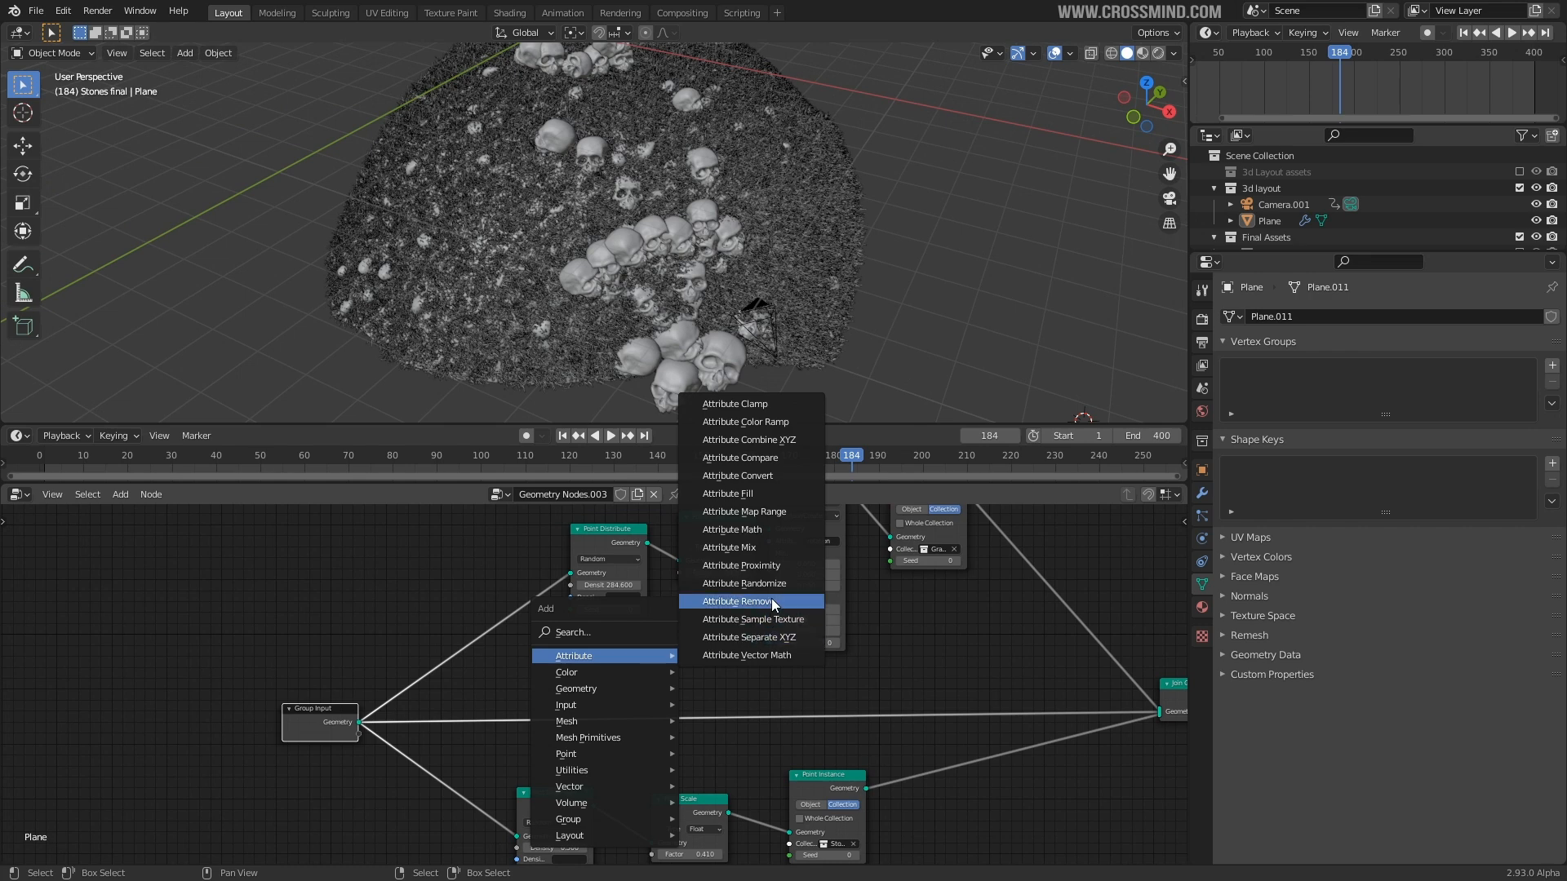
left_click(775, 565)
left_click(458, 563)
scroll(790, 672, "up", 2)
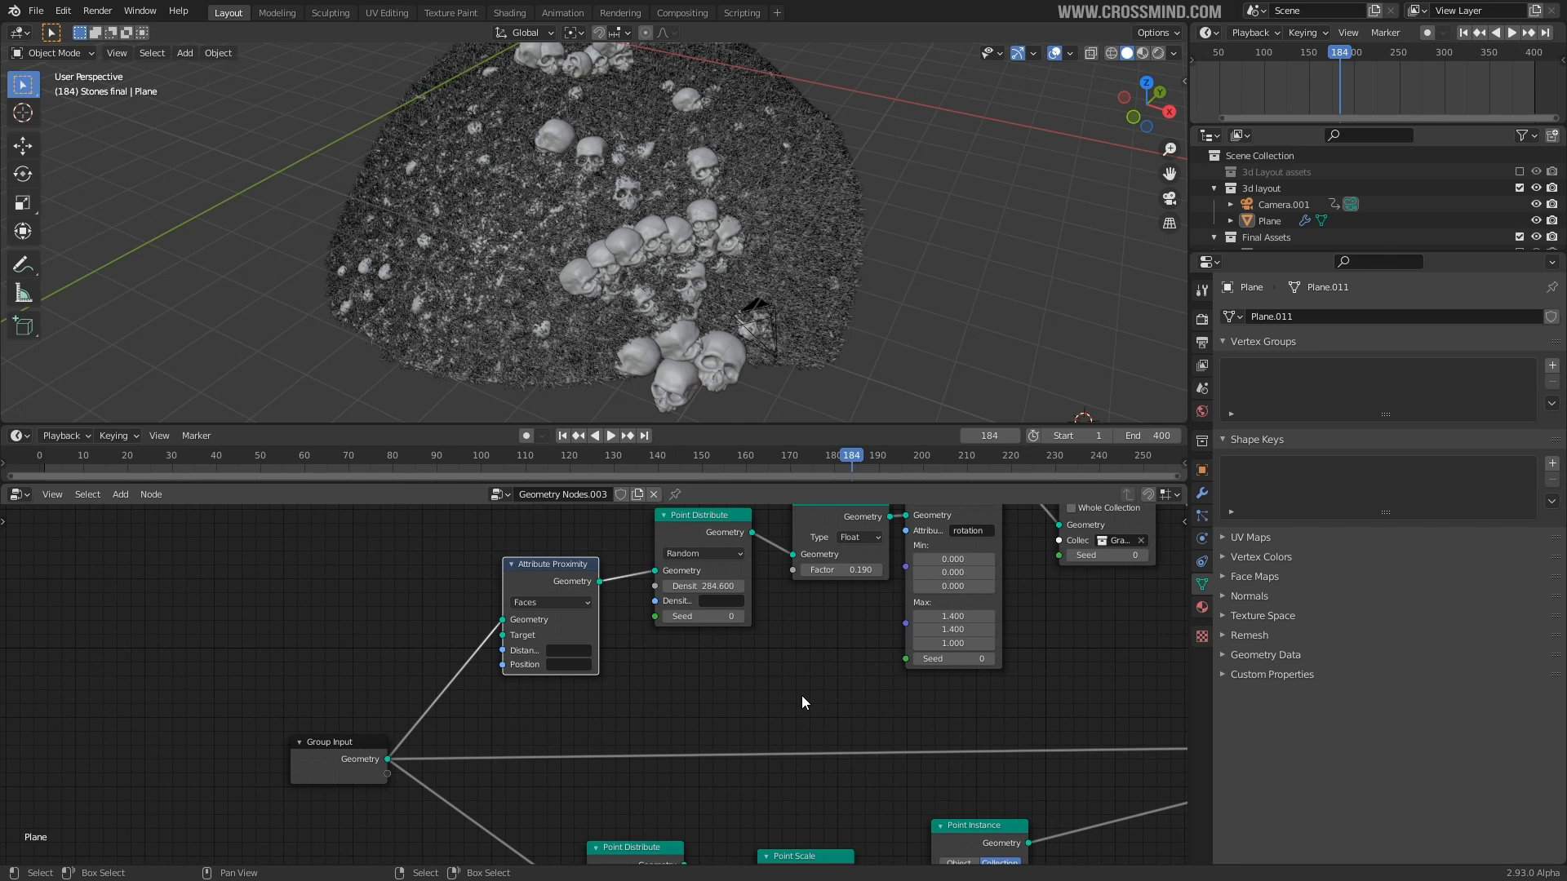
- Move the stones chain's nodes closer together and place Group Input nearer to the Attribute Proximity node
middle_click_drag(801, 695, 670, 602)
left_click_drag(501, 753, 441, 758)
left_click_drag(657, 762, 540, 756)
left_click_drag(823, 743, 661, 749)
middle_click_drag(259, 662, 374, 707)
left_click_drag(375, 708, 295, 635)
middle_click_drag(555, 526, 575, 563)
scroll(478, 569, "up", 1)
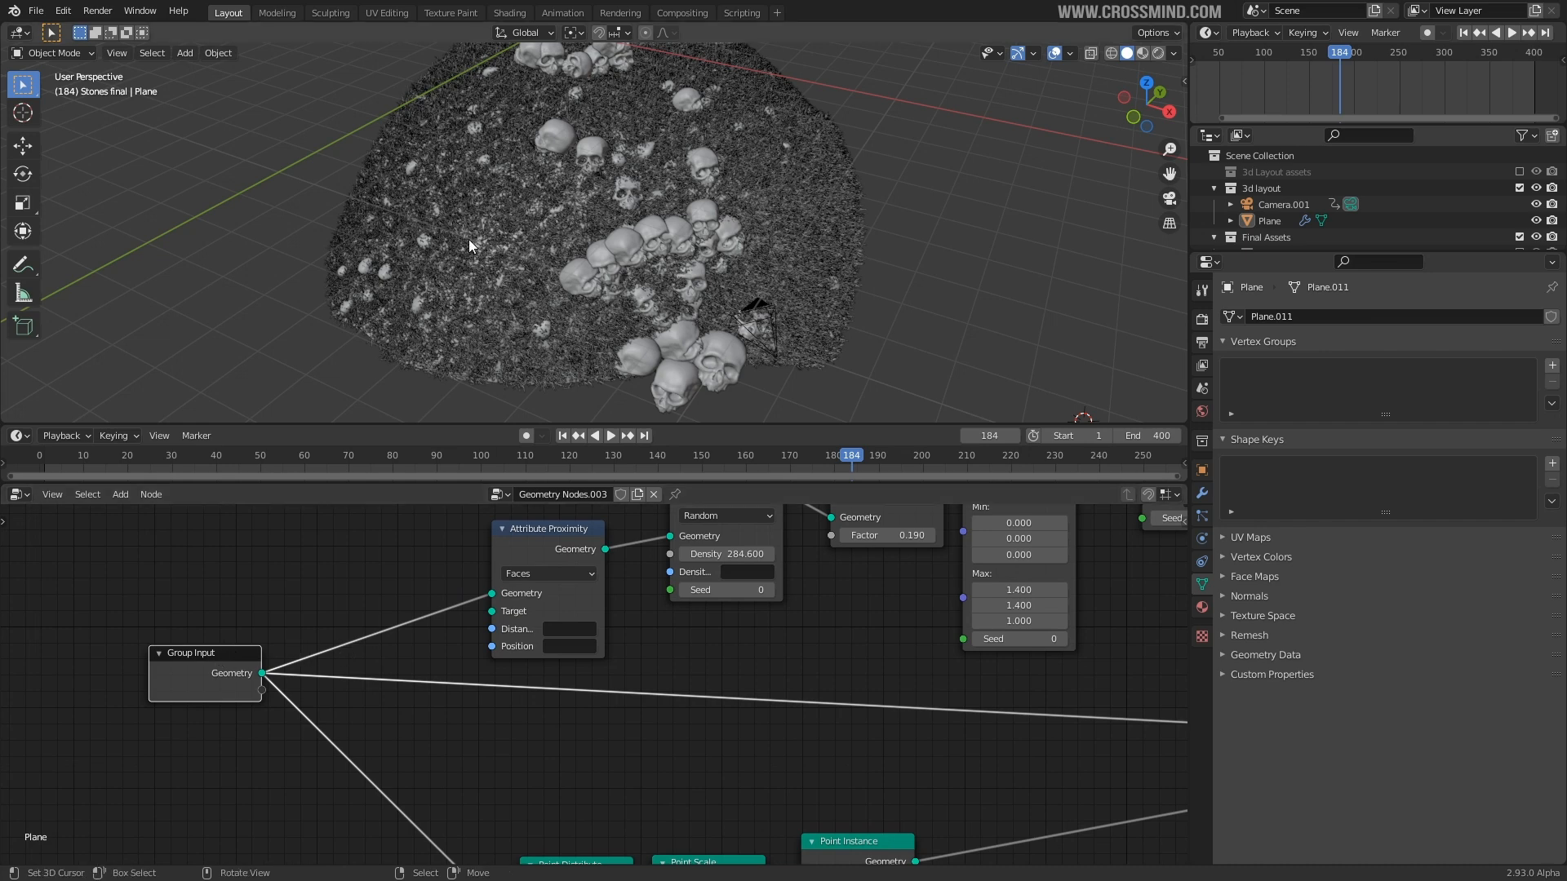
- Connect the stones Point Instance geometry output to the Attribute Proximity node's Target input
middle_click_drag(678, 667, 592, 581)
middle_click_drag(792, 748, 816, 774)
left_click_drag(852, 788, 428, 538)
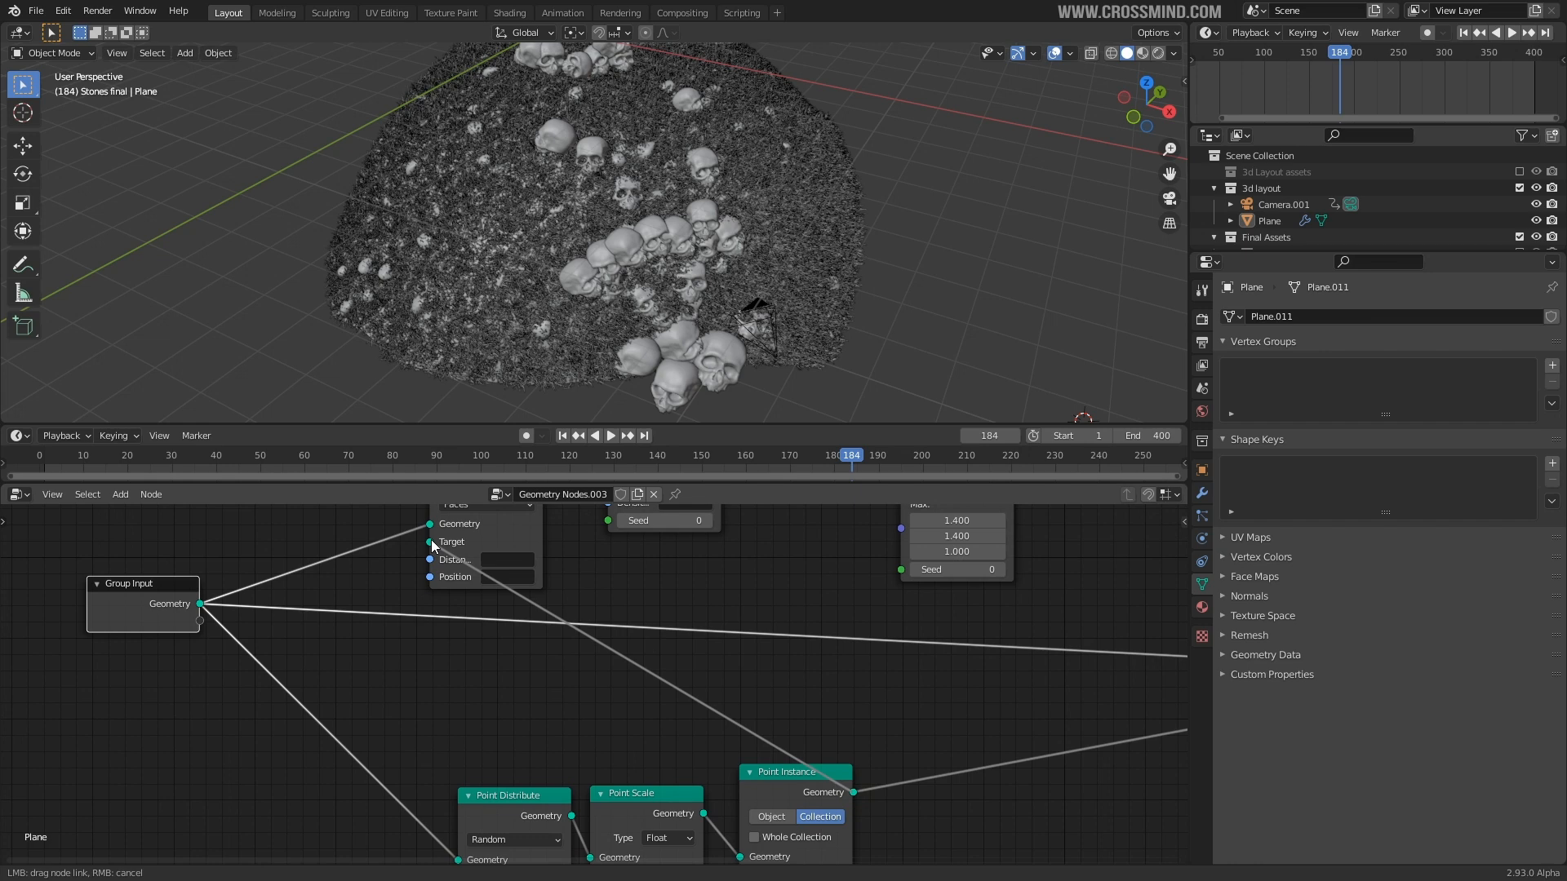
- Move the stones chain's three nodes below Group Input and set its Point Scale factor to 0.710
middle_click_drag(618, 676, 688, 598)
left_click_drag(612, 719, 380, 645)
left_click_drag(726, 718, 491, 645)
left_click_drag(827, 692, 600, 636)
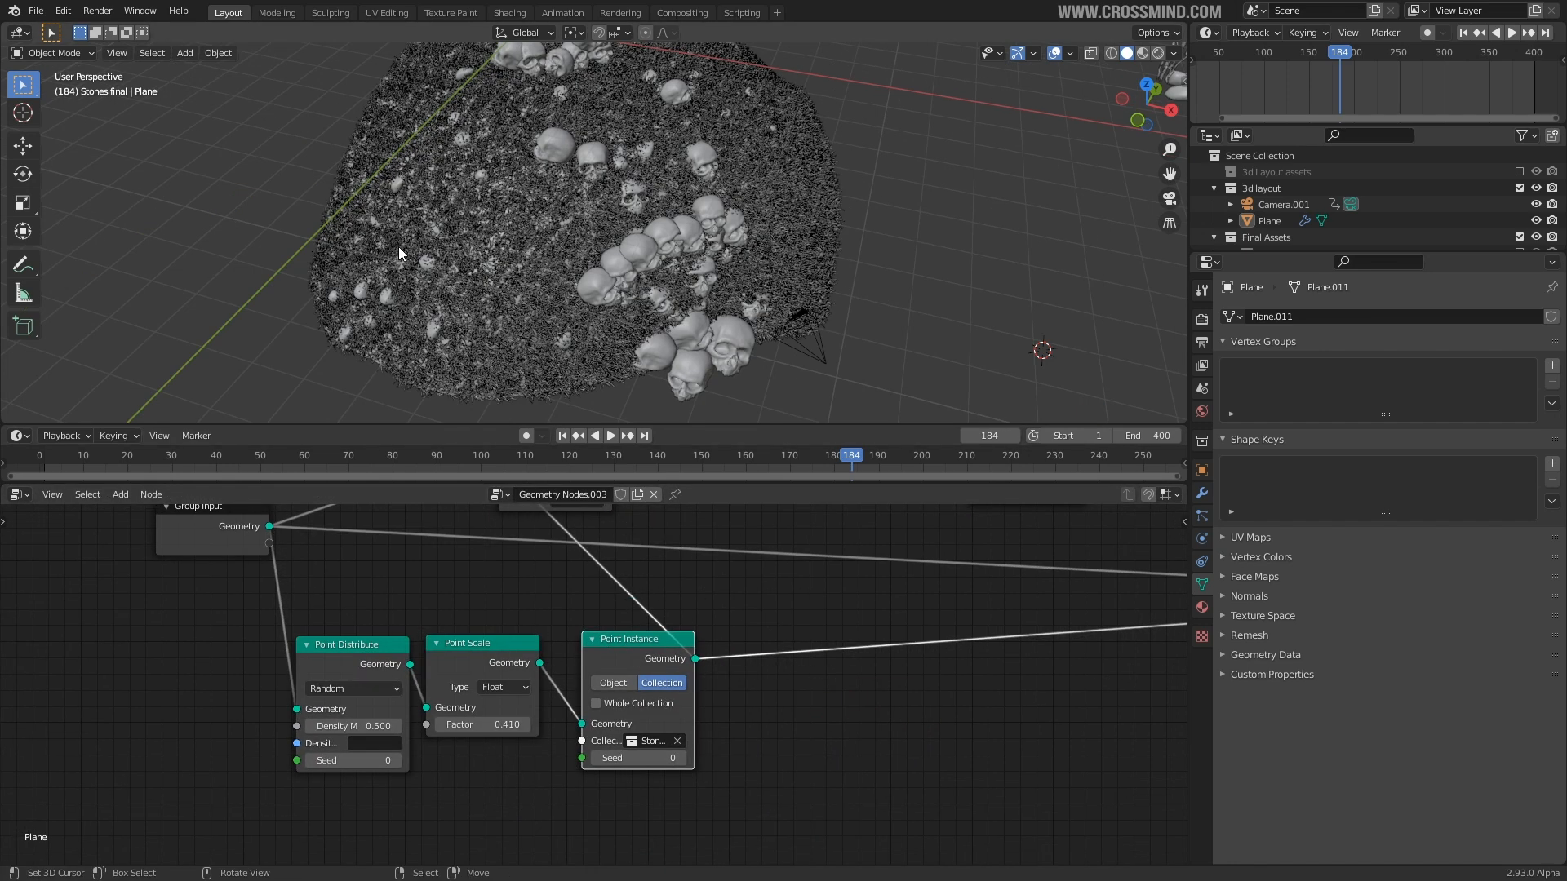
left_click_drag(496, 724, 571, 724)
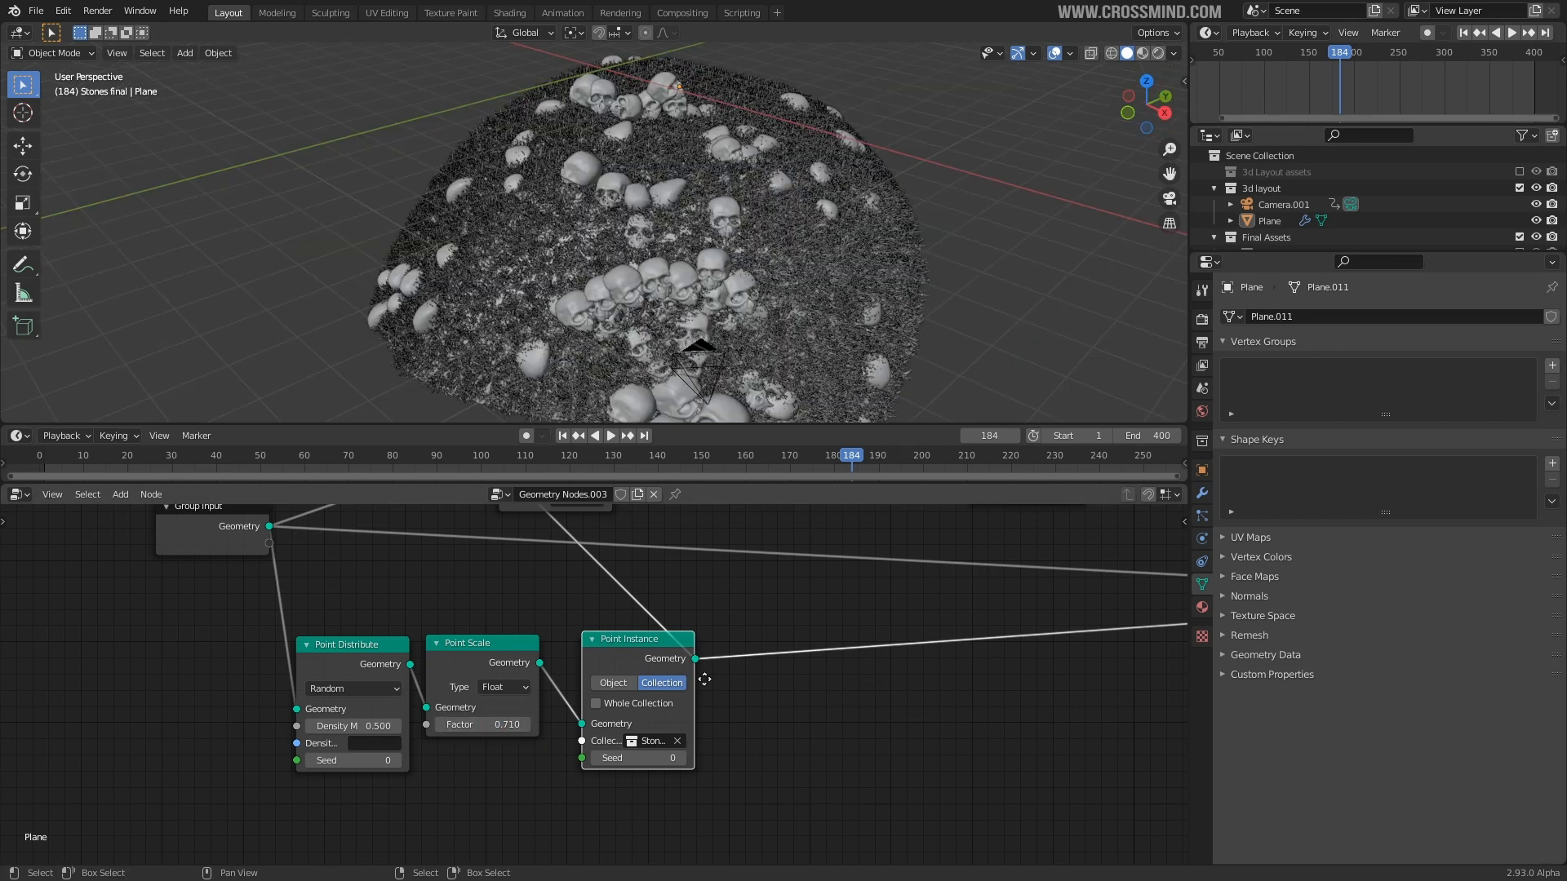
- Set the Attribute Proximity node's Distance attribute to Stone Proximity and widen the node to show the full name
middle_click_drag(700, 675, 785, 743)
scroll(786, 735, "up", 2)
middle_click_drag(732, 684, 657, 738)
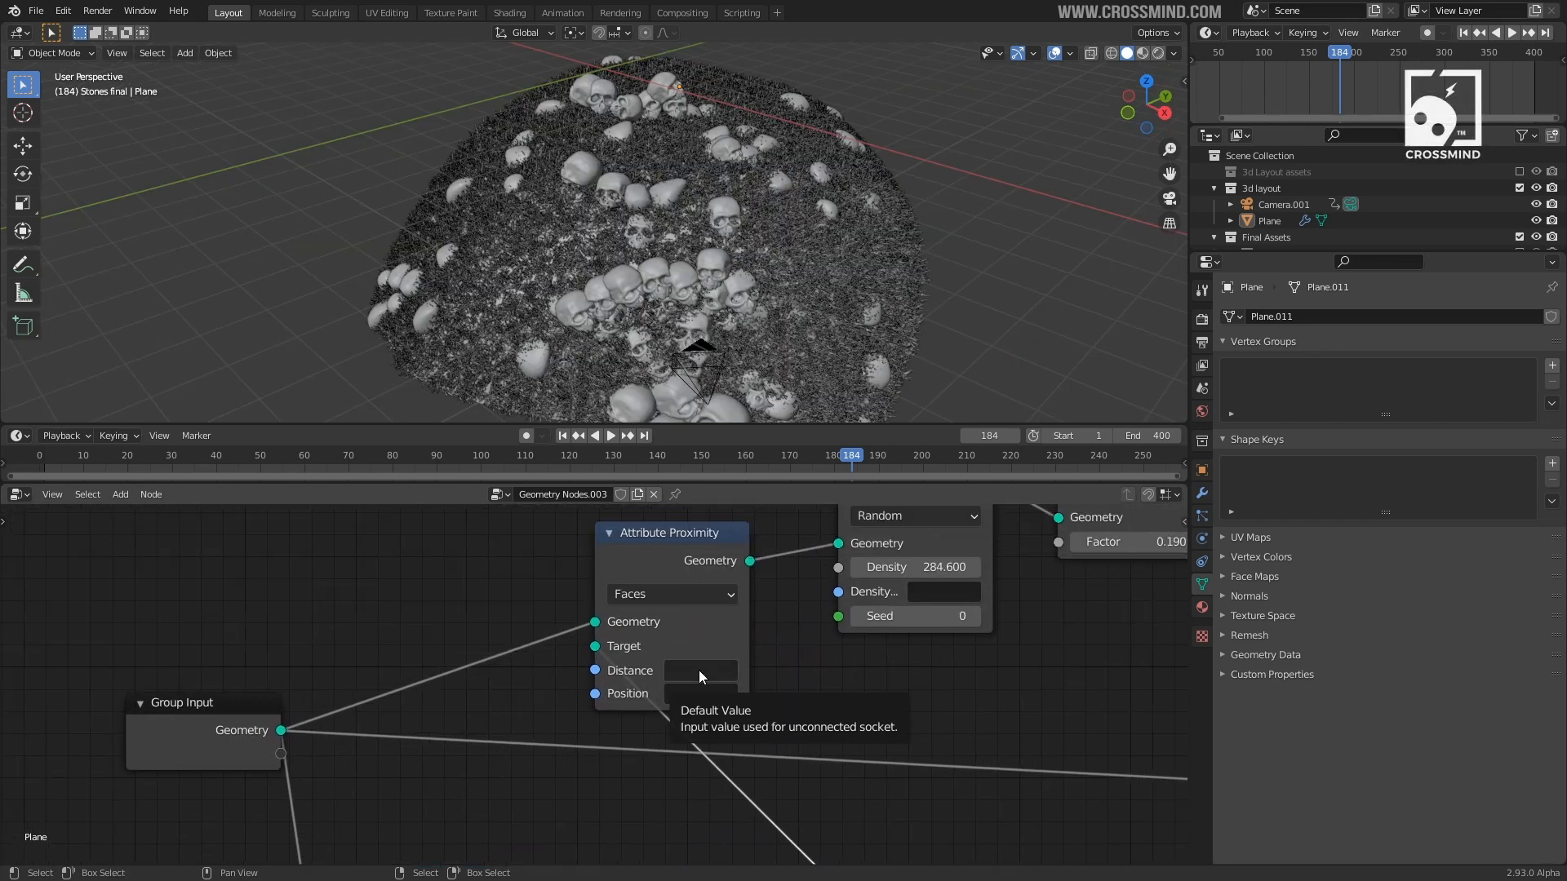
left_click(700, 670)
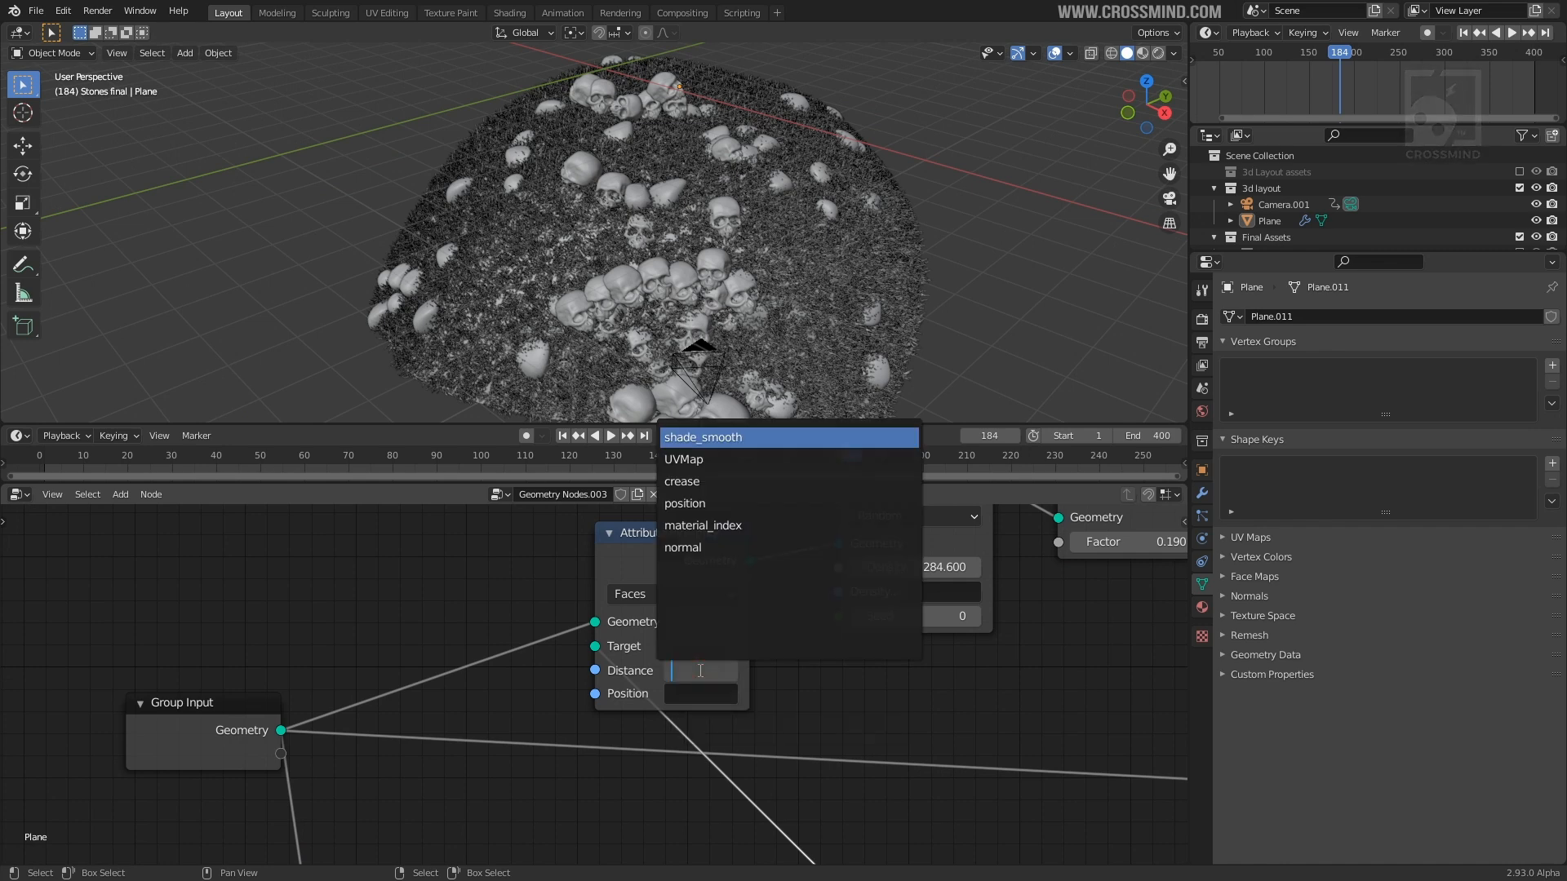
type("Ston")
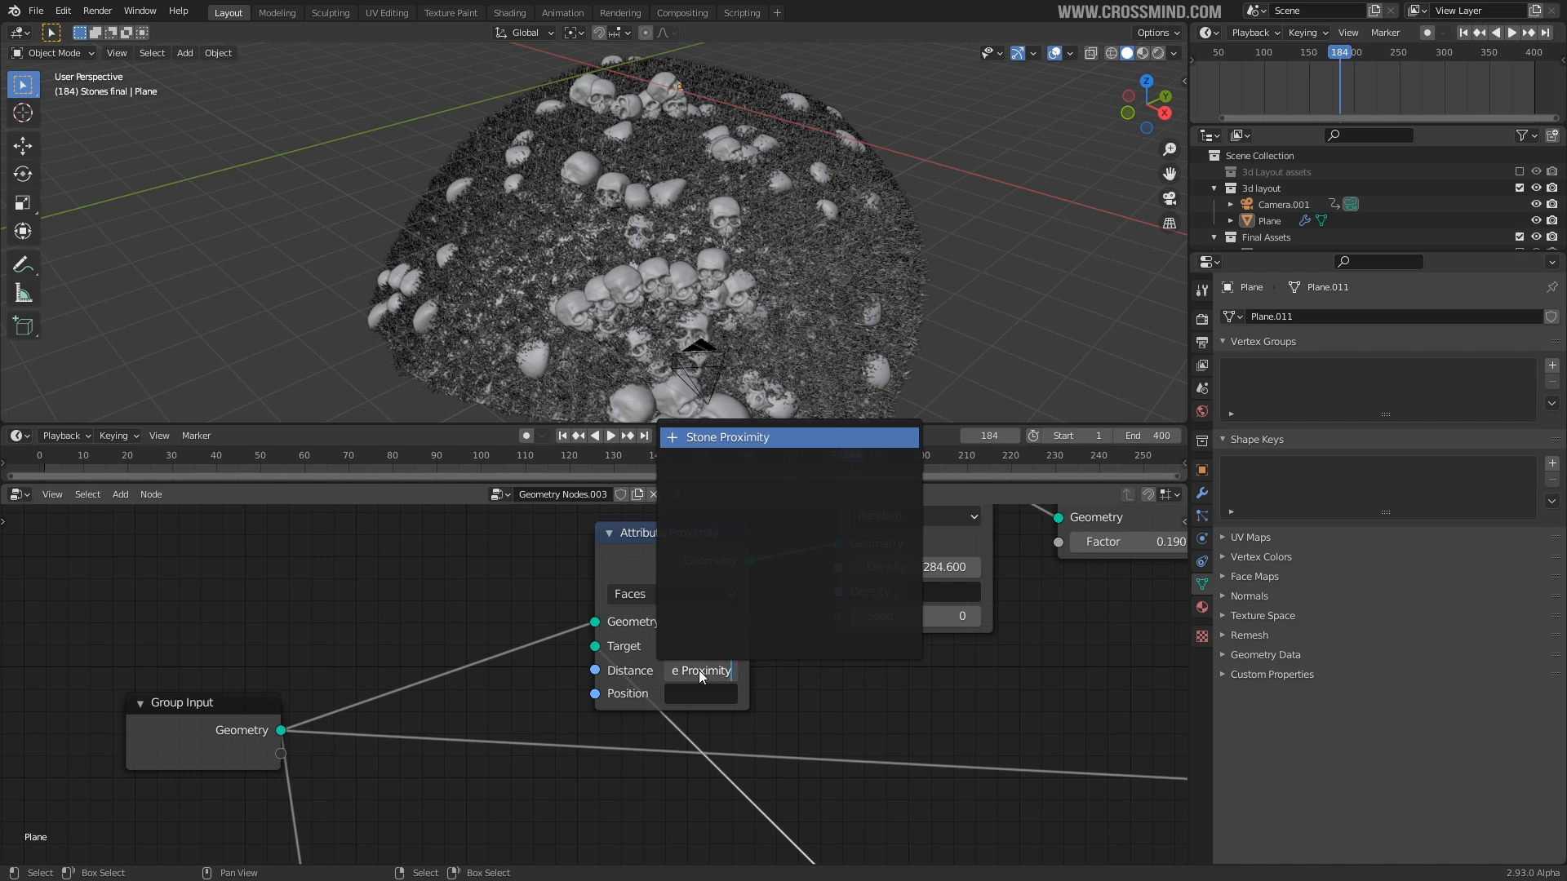
key("Return")
middle_click_drag(748, 639, 697, 649)
left_click_drag(698, 651, 783, 649)
left_click_drag(696, 556, 620, 548)
- Use Stone Proximity as the density attribute of the grass chain's Point Distribute node
middle_click_drag(818, 712, 648, 784)
left_click(714, 553)
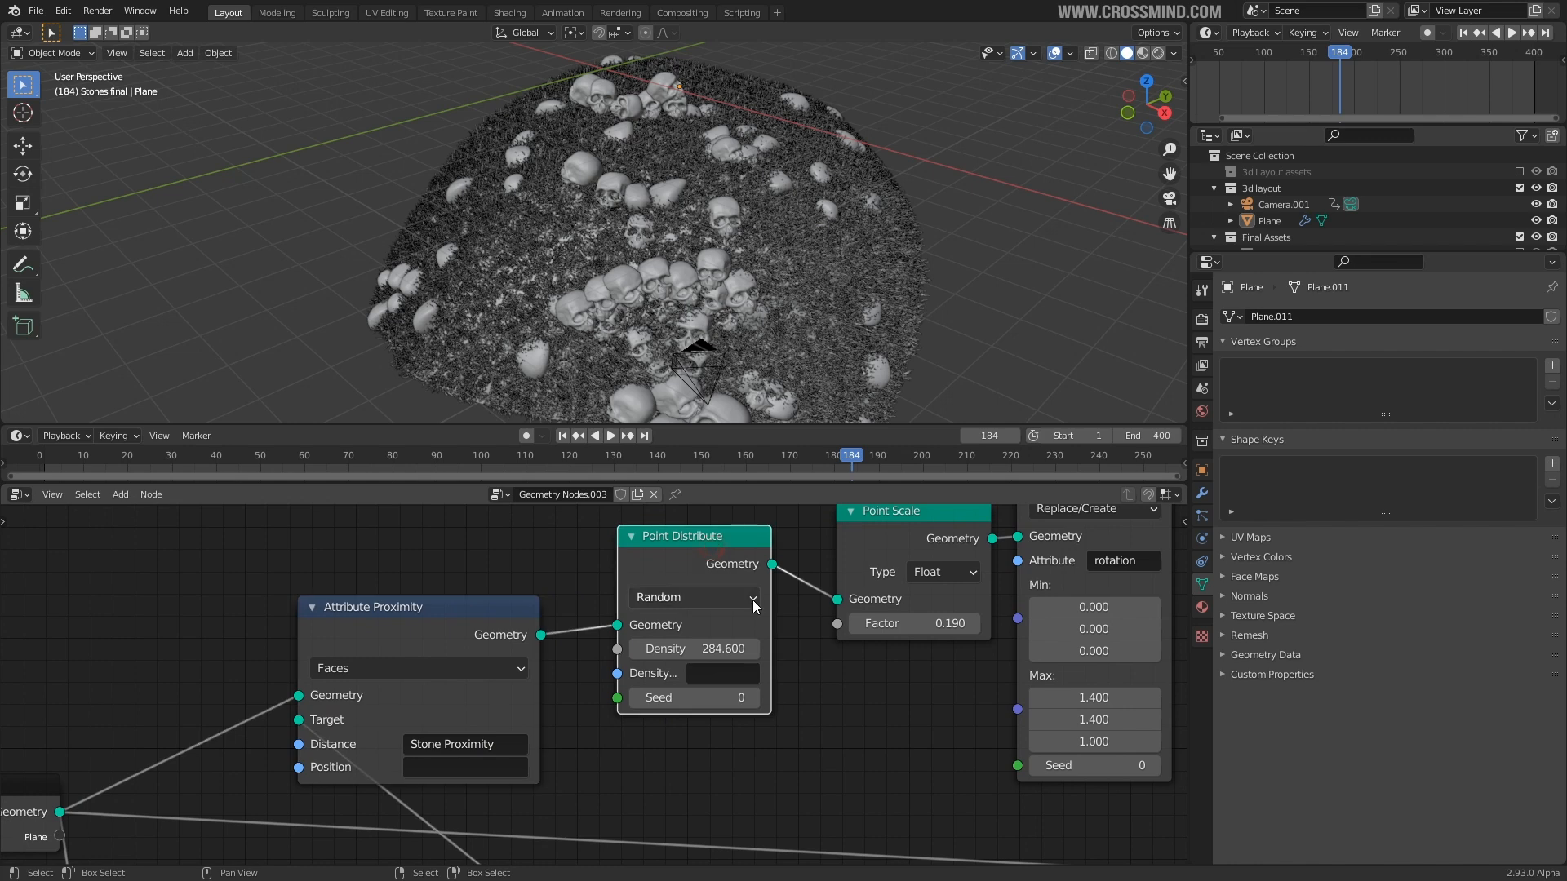
scroll(759, 653, "down", 2)
left_click(742, 641)
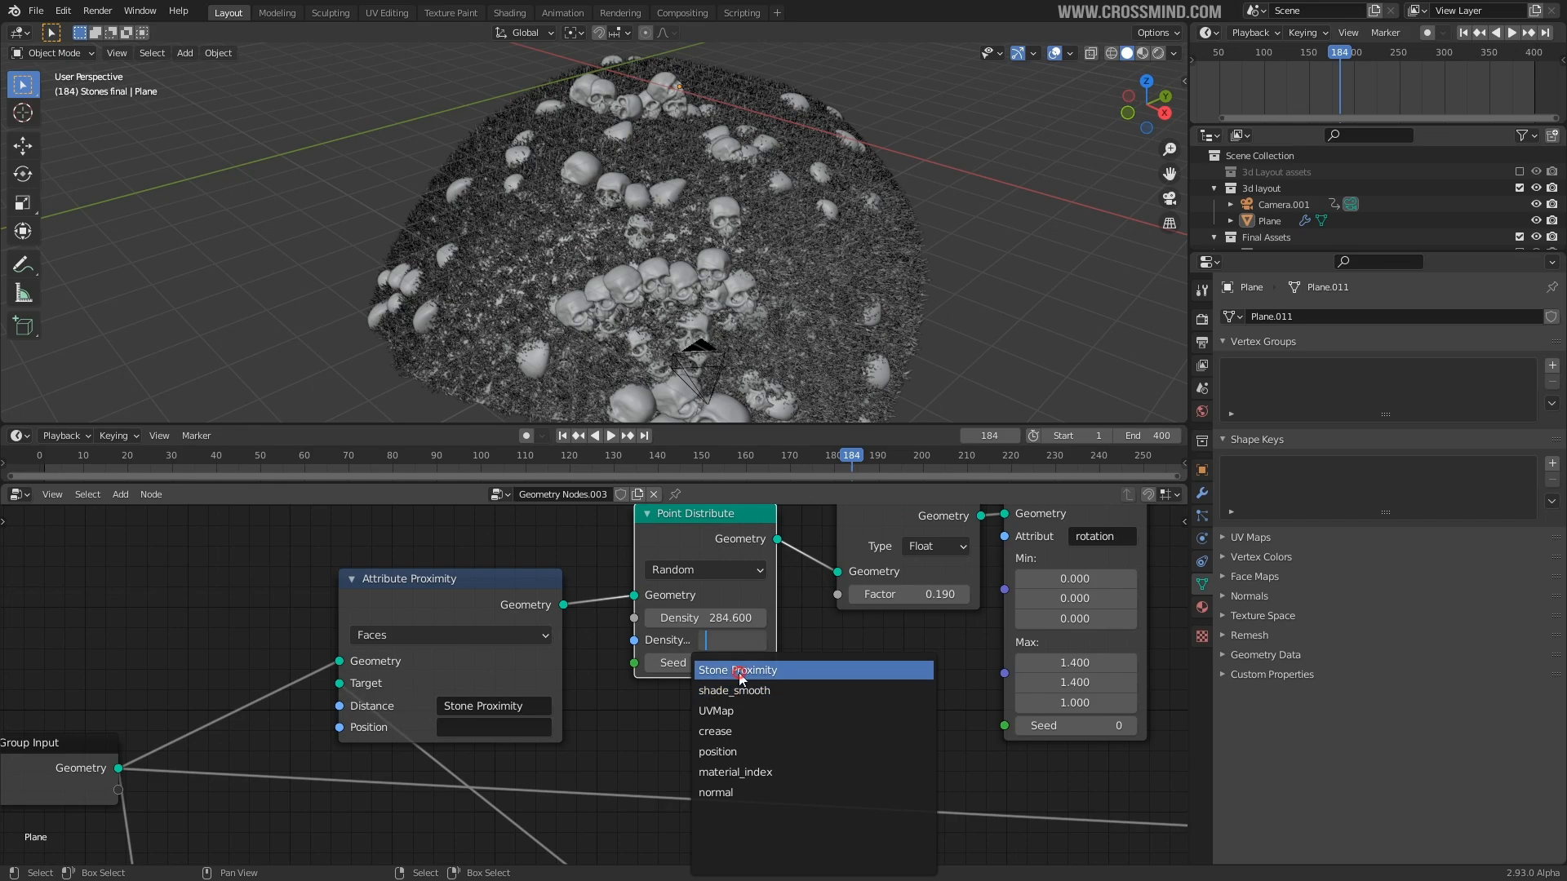
left_click(738, 670)
middle_click_drag(689, 315, 531, 241)
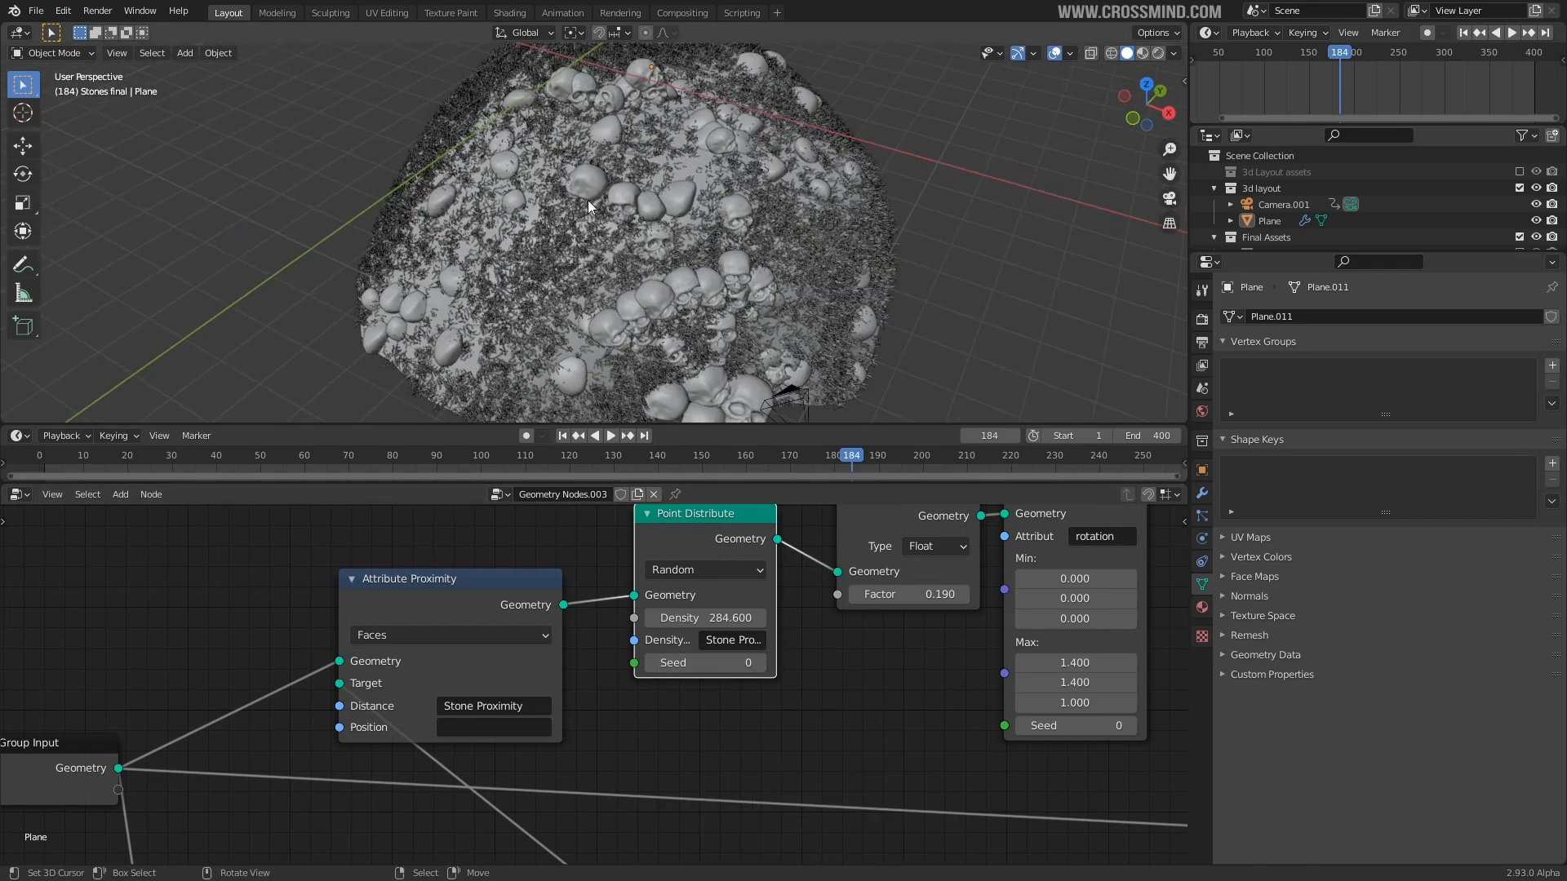
- Add a vertex group named Stone Proximity to the plane and switch to Weight Paint mode
left_click(1552, 365)
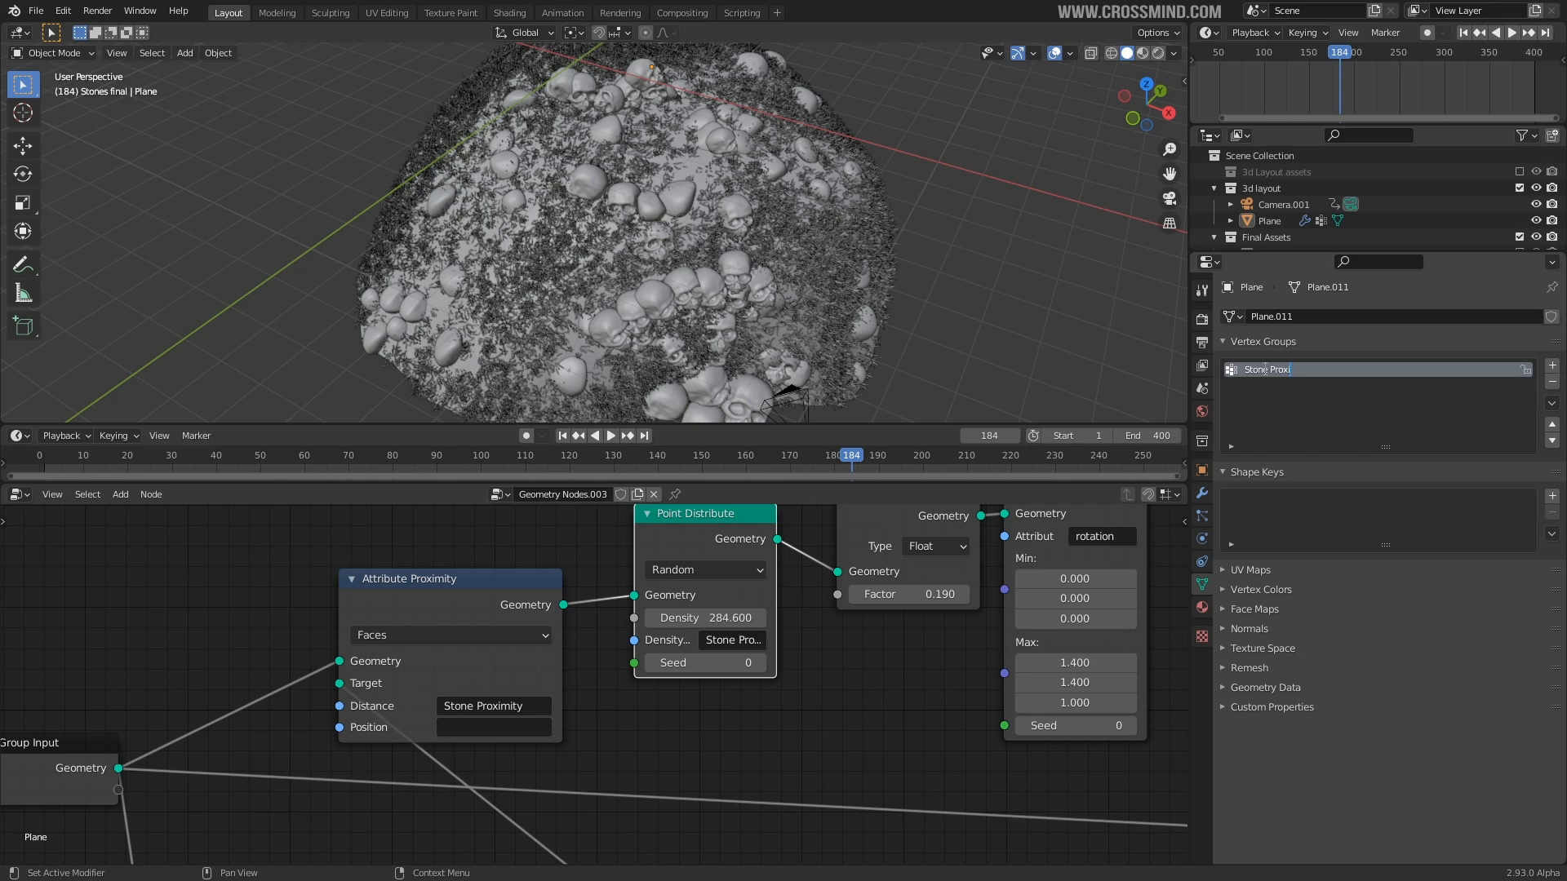
key("Return")
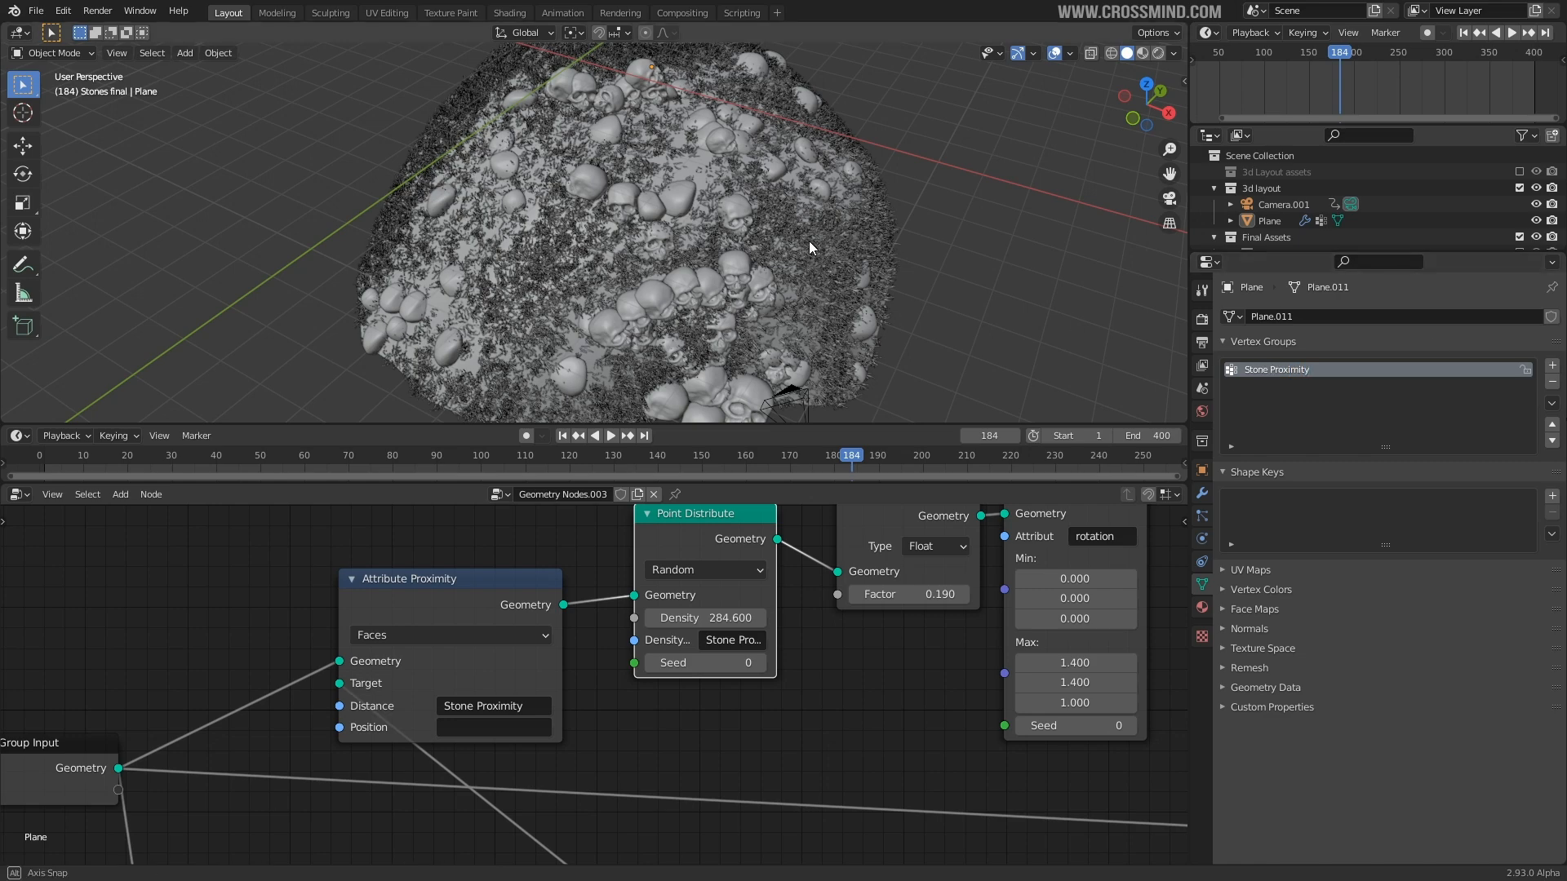
middle_click_drag(810, 243, 787, 234)
key("ctrl+Tab")
left_click(688, 177)
- Connect the Attribute Proximity output directly to Group Output to preview the proximity weights on the hill
mouse_move(934, 669)
middle_mouse_down()
mouse_move(645, 665)
mouse_move(509, 639)
middle_mouse_up()
scroll(646, 671, "down", 2)
scroll(645, 676, "down", 4)
left_click_drag(1026, 732, 1030, 735)
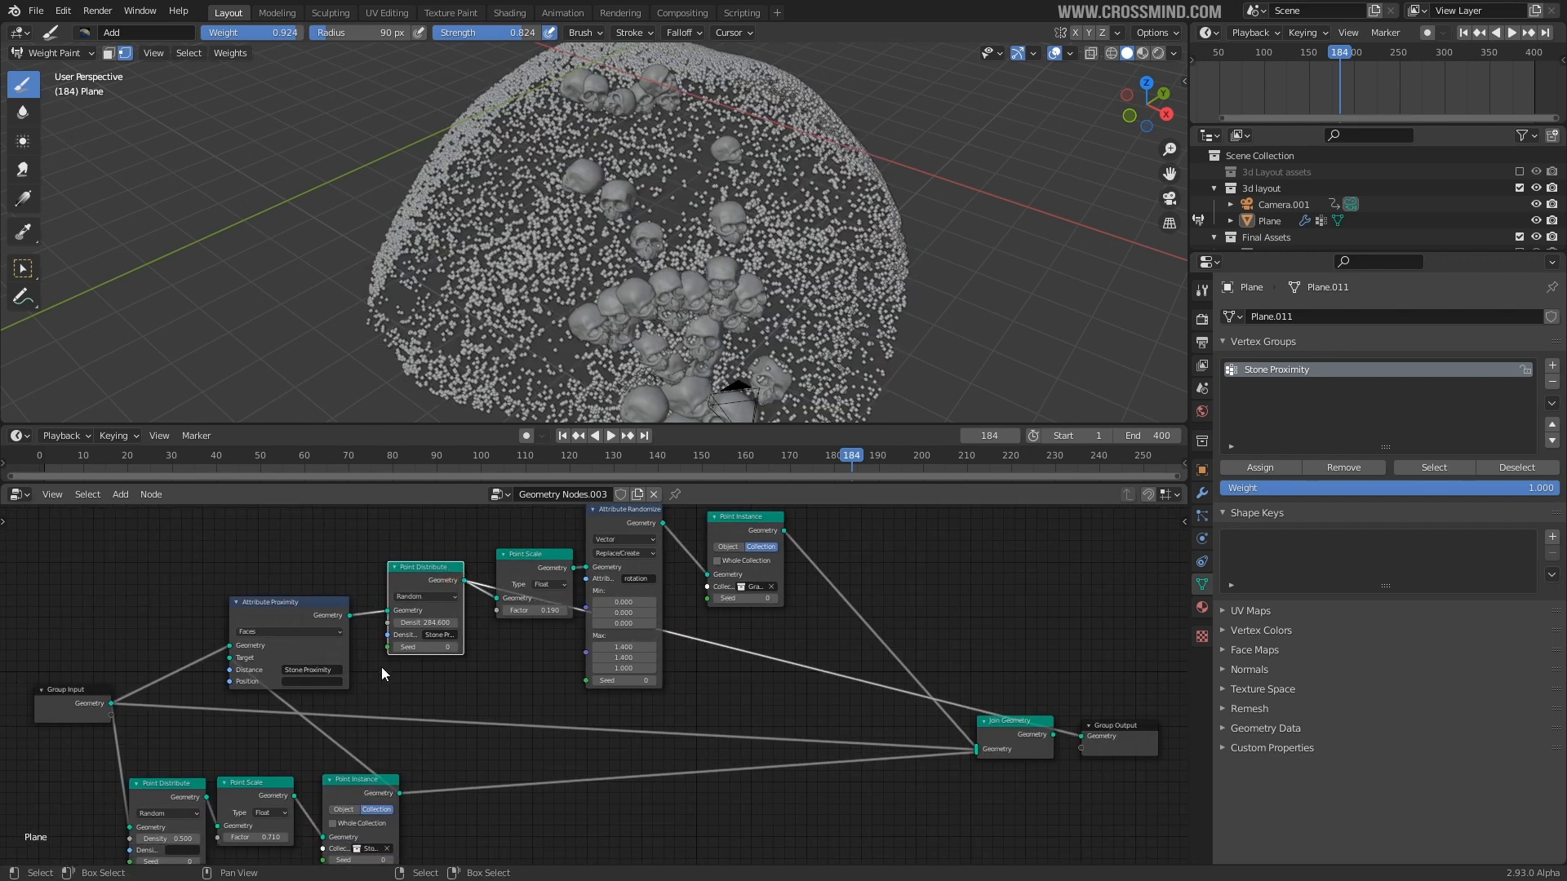
left_click_drag(349, 616, 1082, 738)
- Set the maximum density of the stones chain's Point Distribute node to 0.100
middle_click_drag(772, 679, 930, 699)
scroll(846, 703, "up", 2)
middle_click_drag(580, 723, 696, 623)
scroll(598, 658, "up", 2)
middle_click_drag(501, 693, 525, 635)
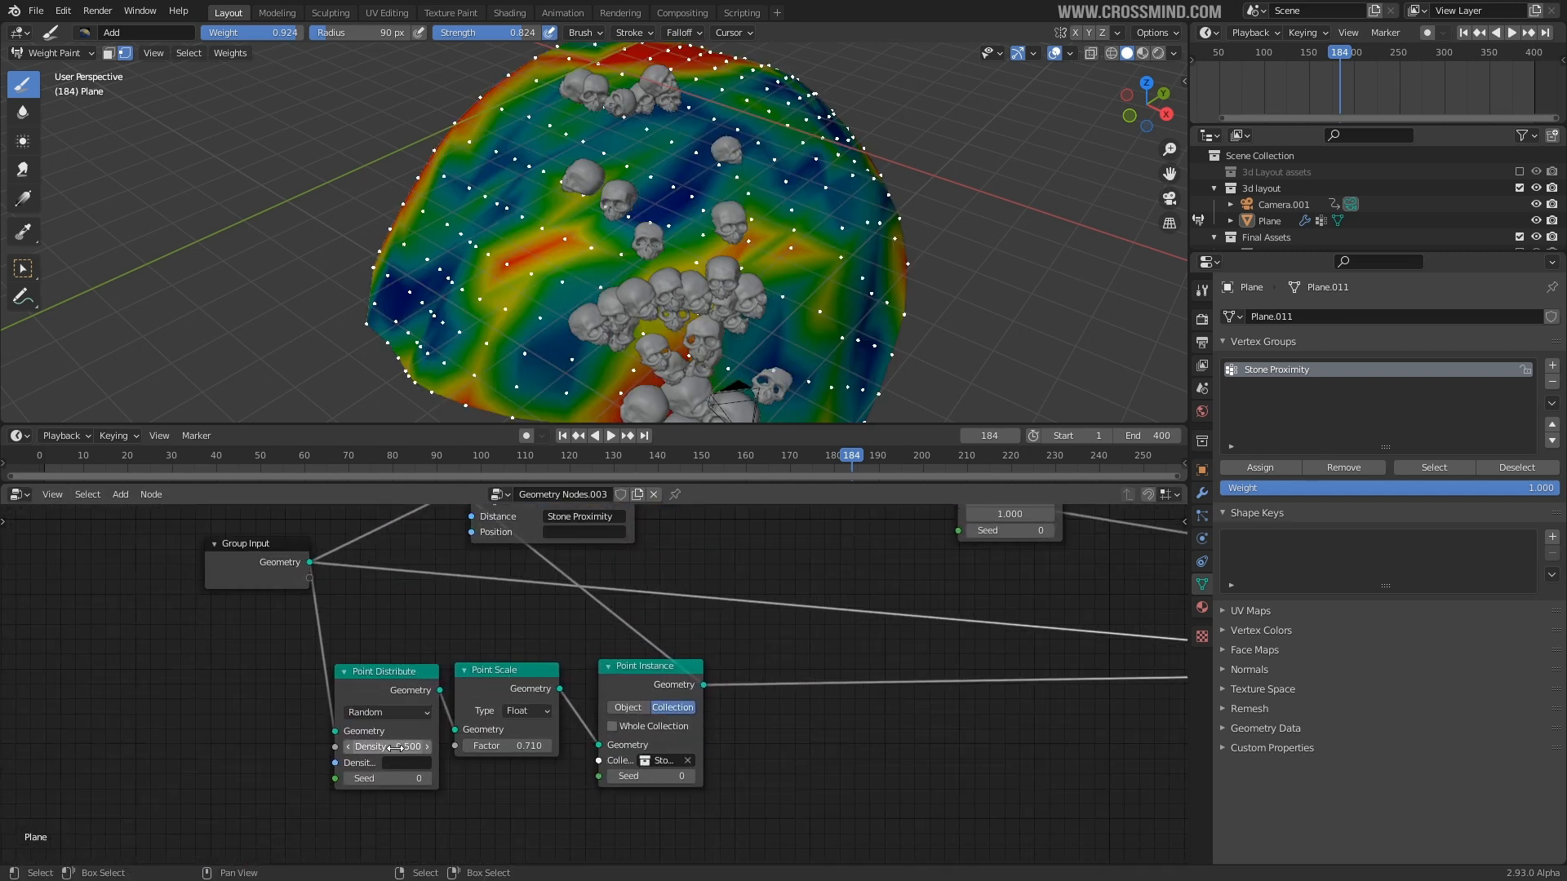
left_click_drag(386, 746, 351, 747)
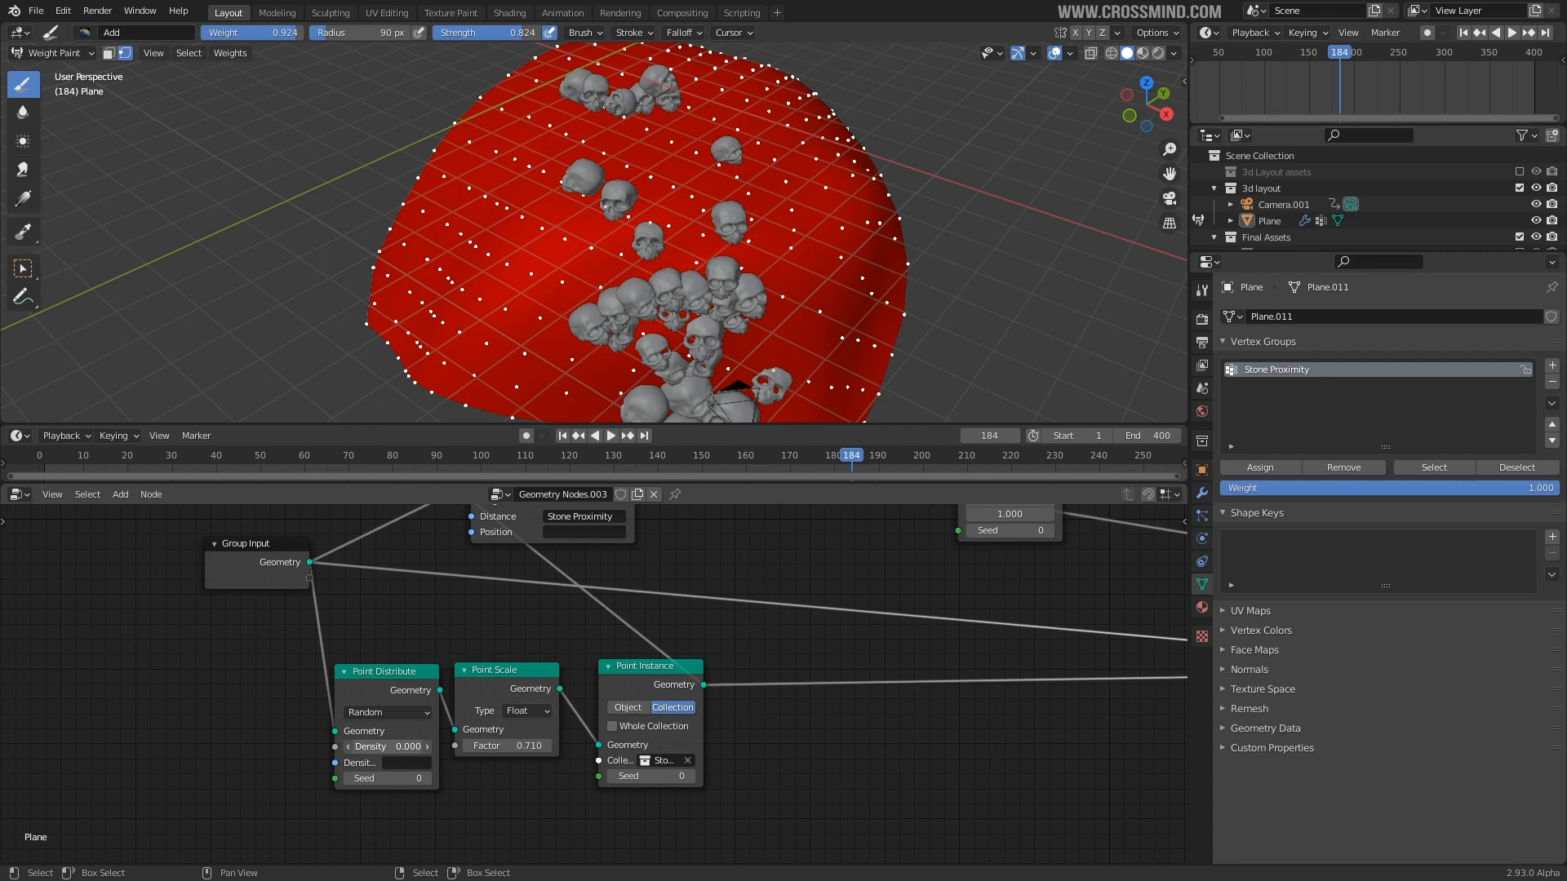
left_click(427, 747)
scroll(689, 571, "down", 3)
middle_click_drag(684, 571, 454, 560)
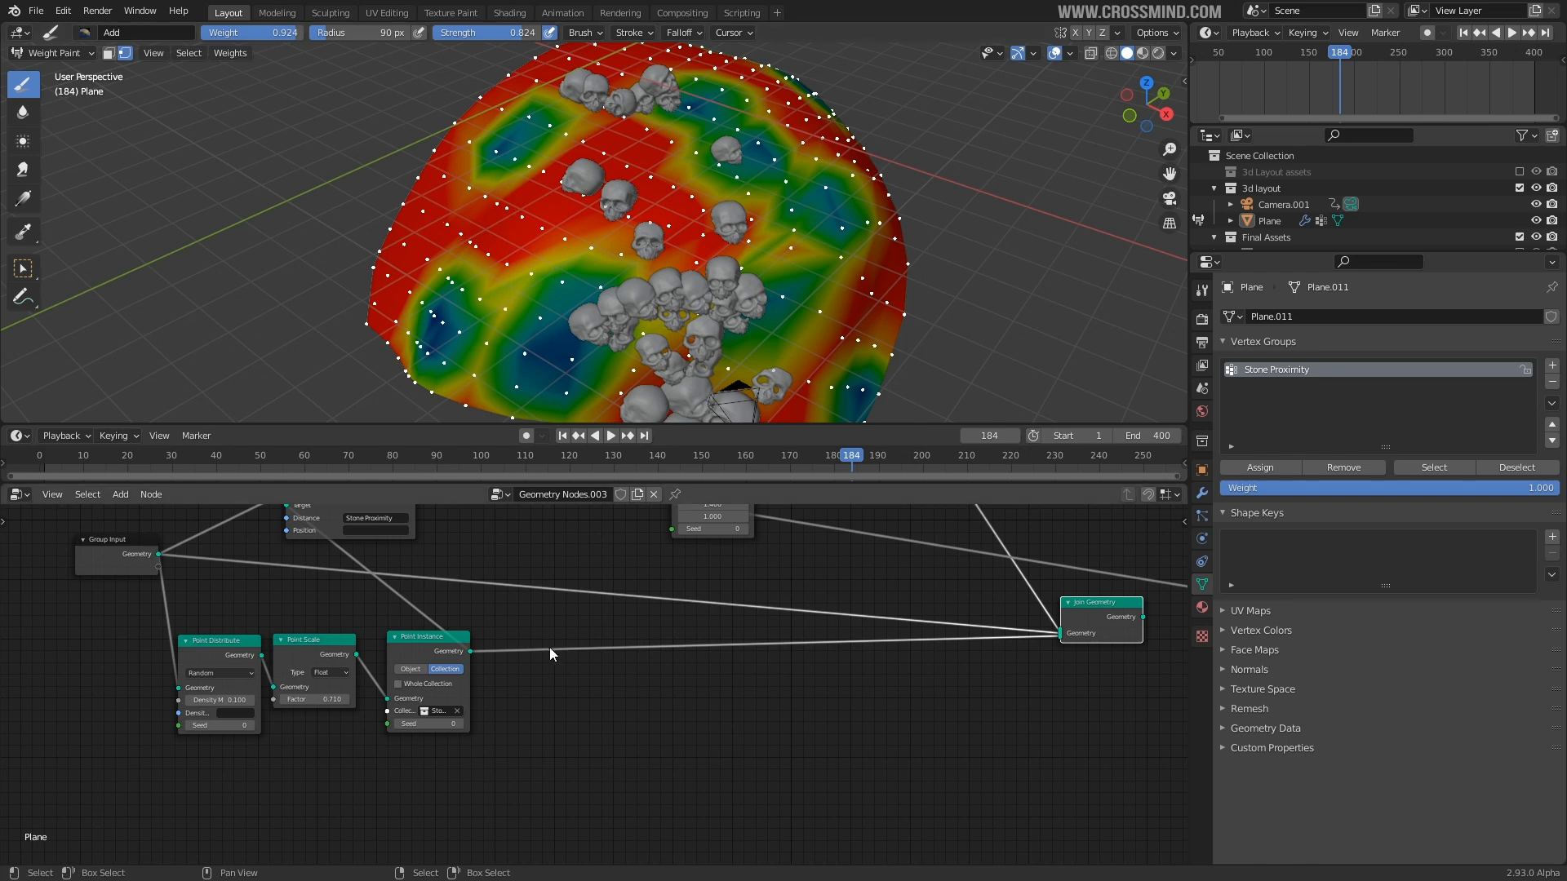
- Make room in the stones chain and insert a Transform node between Point Distribute and Point Scale
middle_click_drag(412, 596, 579, 696)
scroll(578, 696, "up", 2)
middle_click_drag(437, 773, 462, 710)
mouse_move(390, 754)
left_mouse_down("shift")
mouse_move(408, 754)
mouse_move(390, 755)
left_mouse_up("shift")
left_click_drag(594, 686, 698, 687)
left_click_drag(501, 686, 612, 687)
key("shift+a")
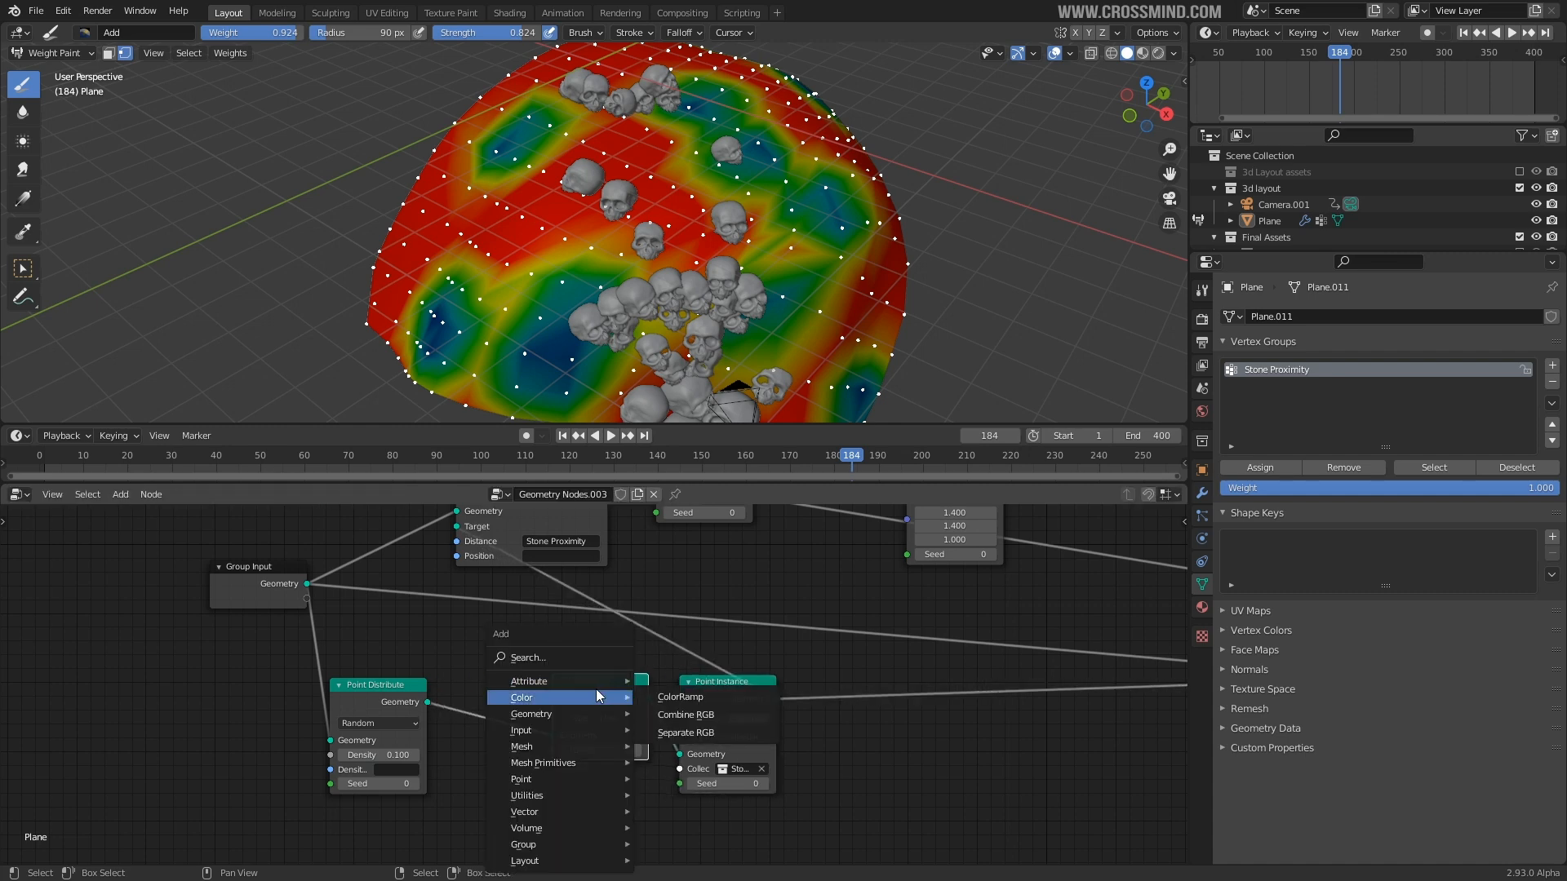
left_click(547, 657)
type("tra")
left_click(575, 689)
left_click(459, 683)
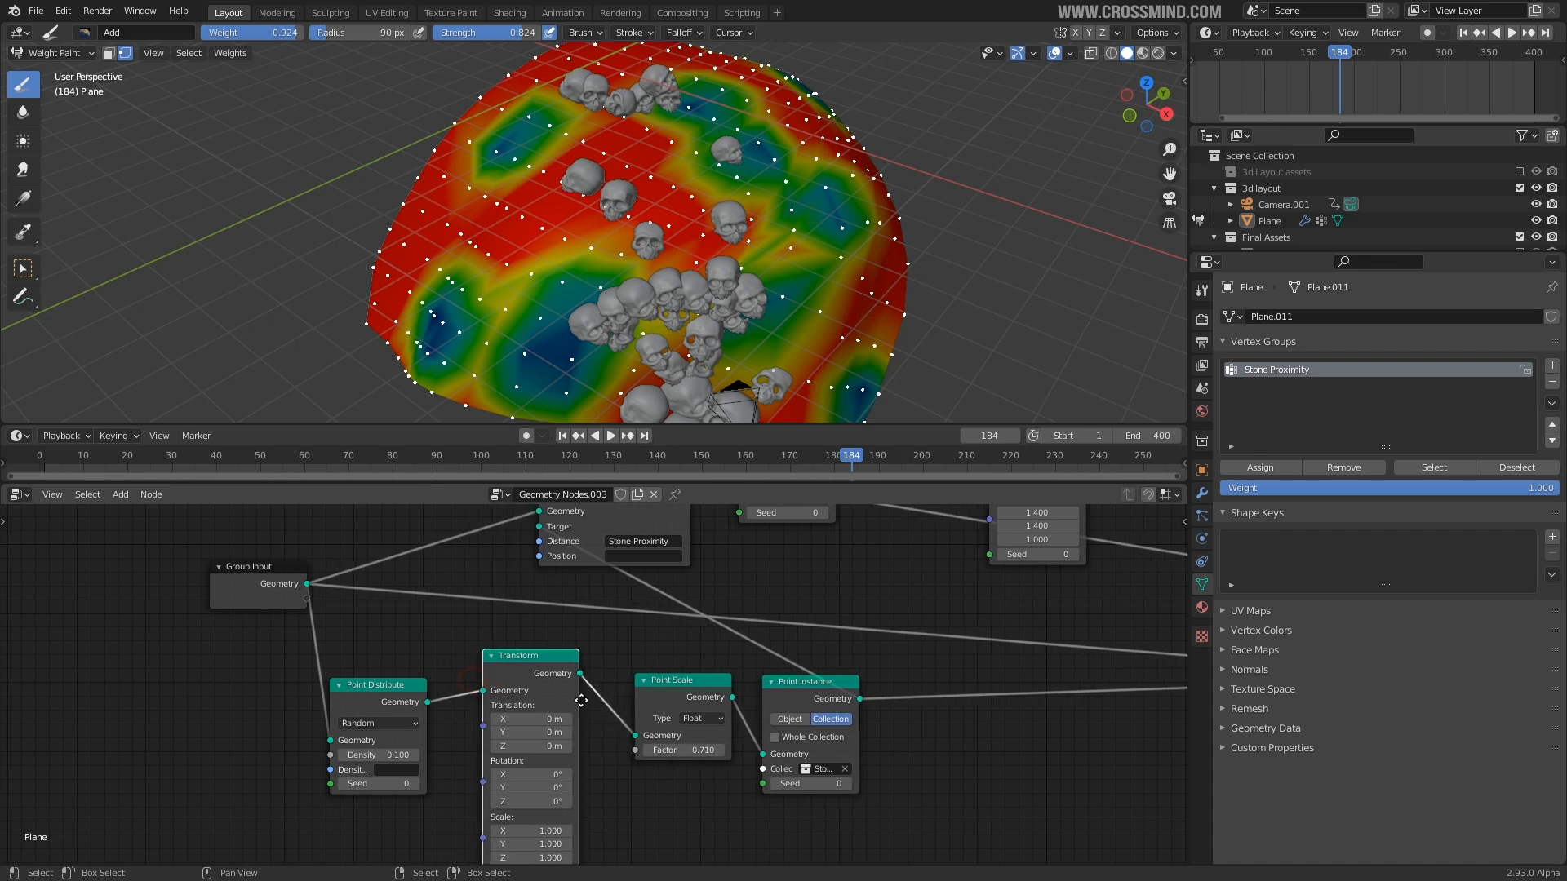
- Delete the Transform node while keeping the stones chain linked, and move Point Scale and Point Instance back together
middle_click_drag(569, 748, 577, 709)
mouse_move(538, 679)
left_mouse_down()
mouse_move(569, 679)
mouse_move(507, 678)
mouse_move(569, 679)
mouse_move(538, 679)
left_mouse_up()
key("ctrl+x")
middle_click_drag(560, 658, 454, 719)
left_click_drag(574, 709, 478, 711)
left_click_drag(679, 714, 565, 713)
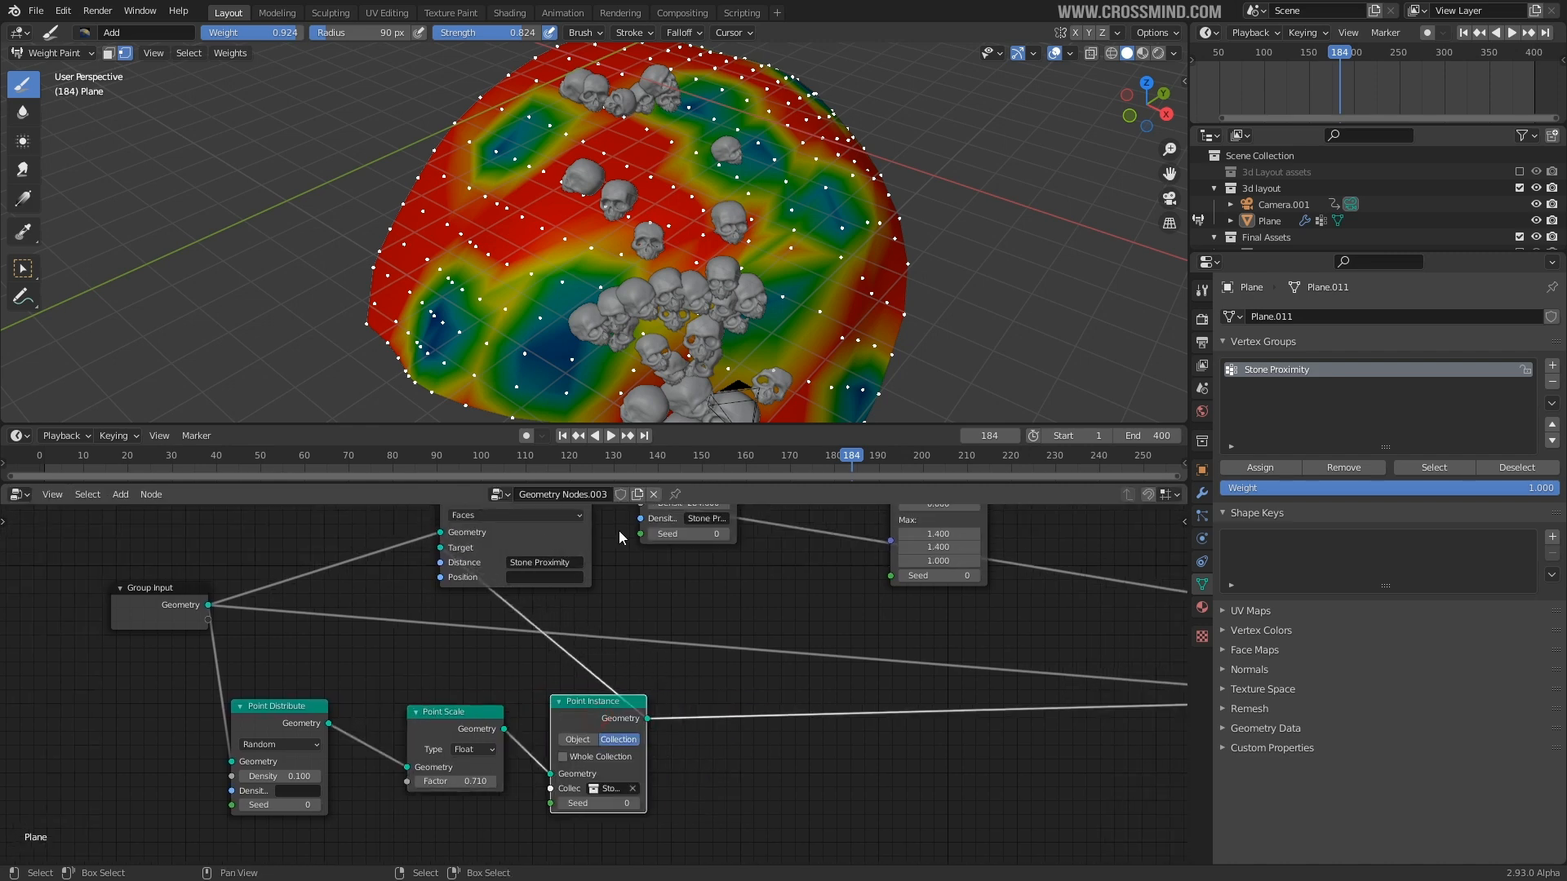
- Examine the proximity weight colours on the hill alongside the Attribute Proximity and grass Point Distribute settings
middle_click_drag(463, 190, 482, 197)
middle_click_drag(626, 311, 635, 279)
middle_click_drag(623, 647, 658, 735)
scroll(586, 657, "up", 2)
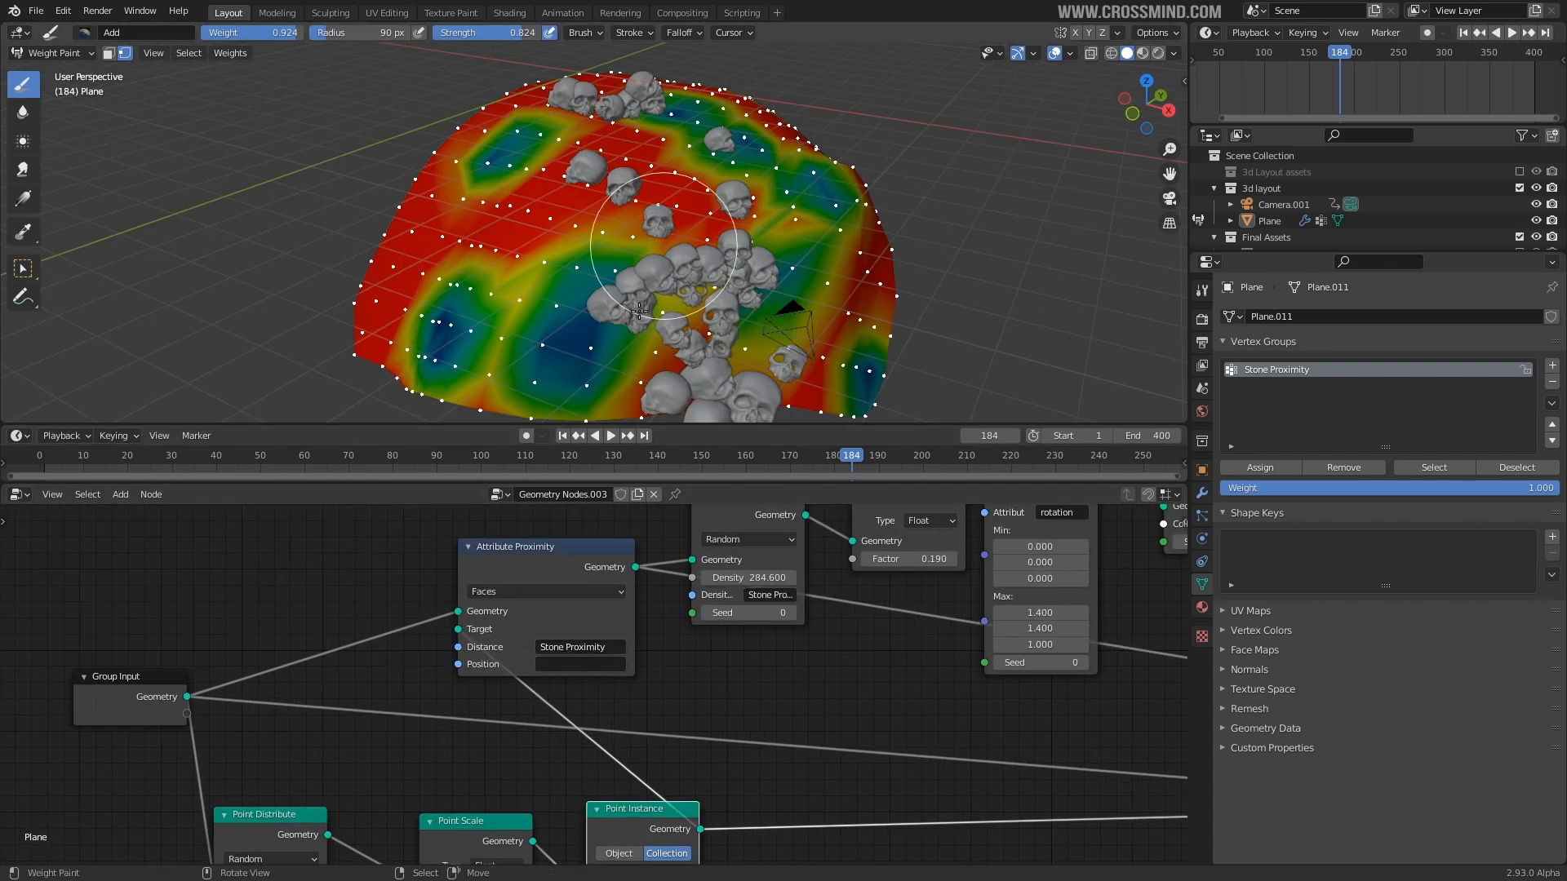
scroll(594, 655, "up", 2)
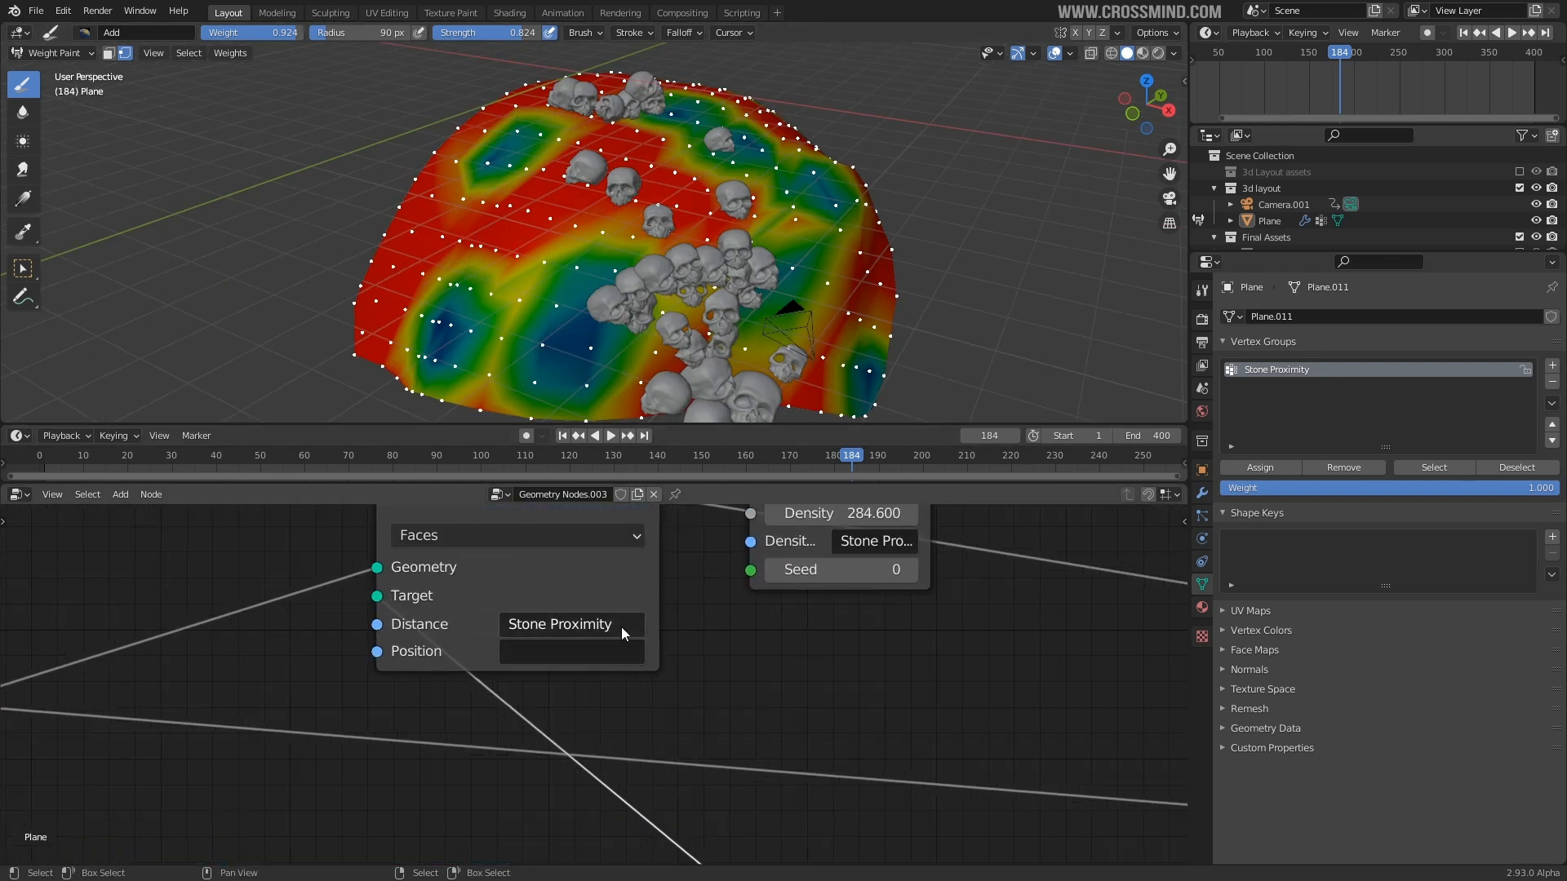
scroll(710, 667, "down", 4)
scroll(369, 663, "up", 4)
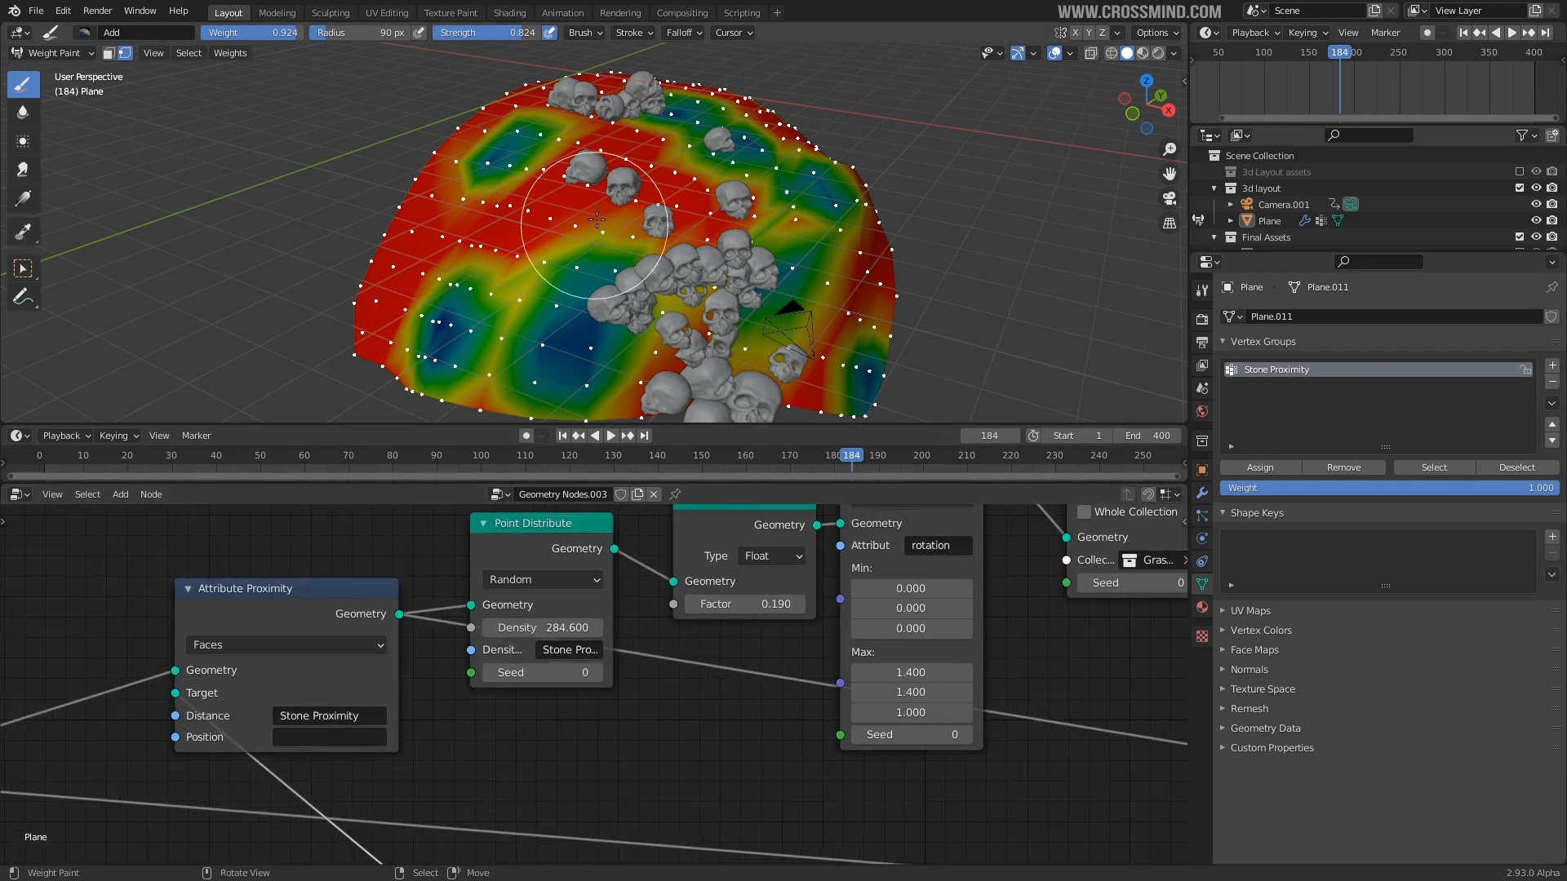
- Connect Join Geometry back to Group Output to preview the grass and stones together
scroll(454, 759, "down", 4)
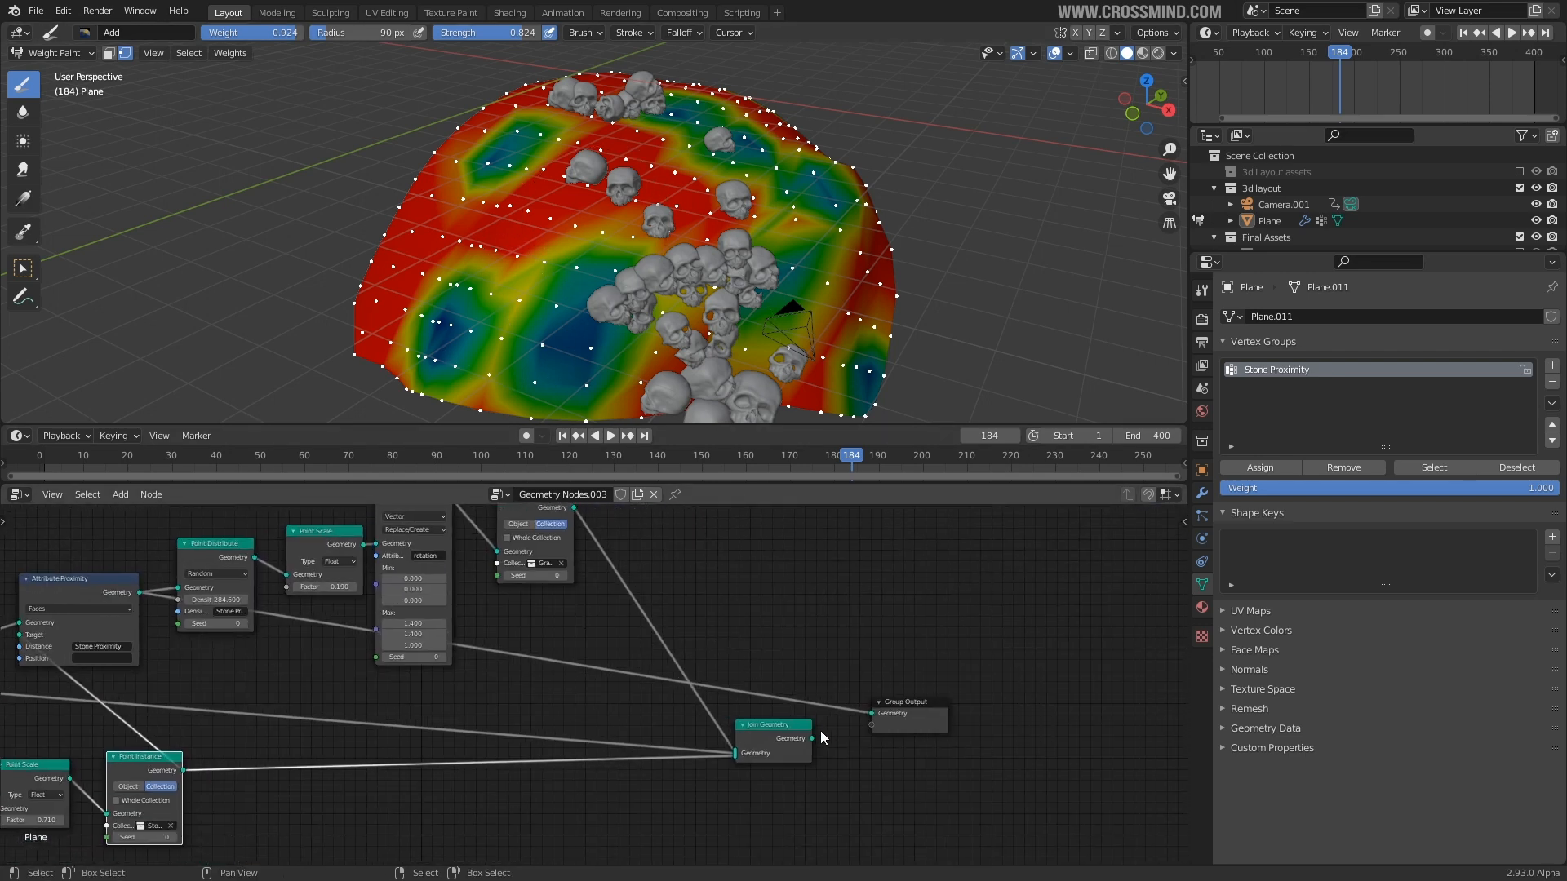
left_click_drag(744, 720, 744, 722)
scroll(723, 710, "up", 5)
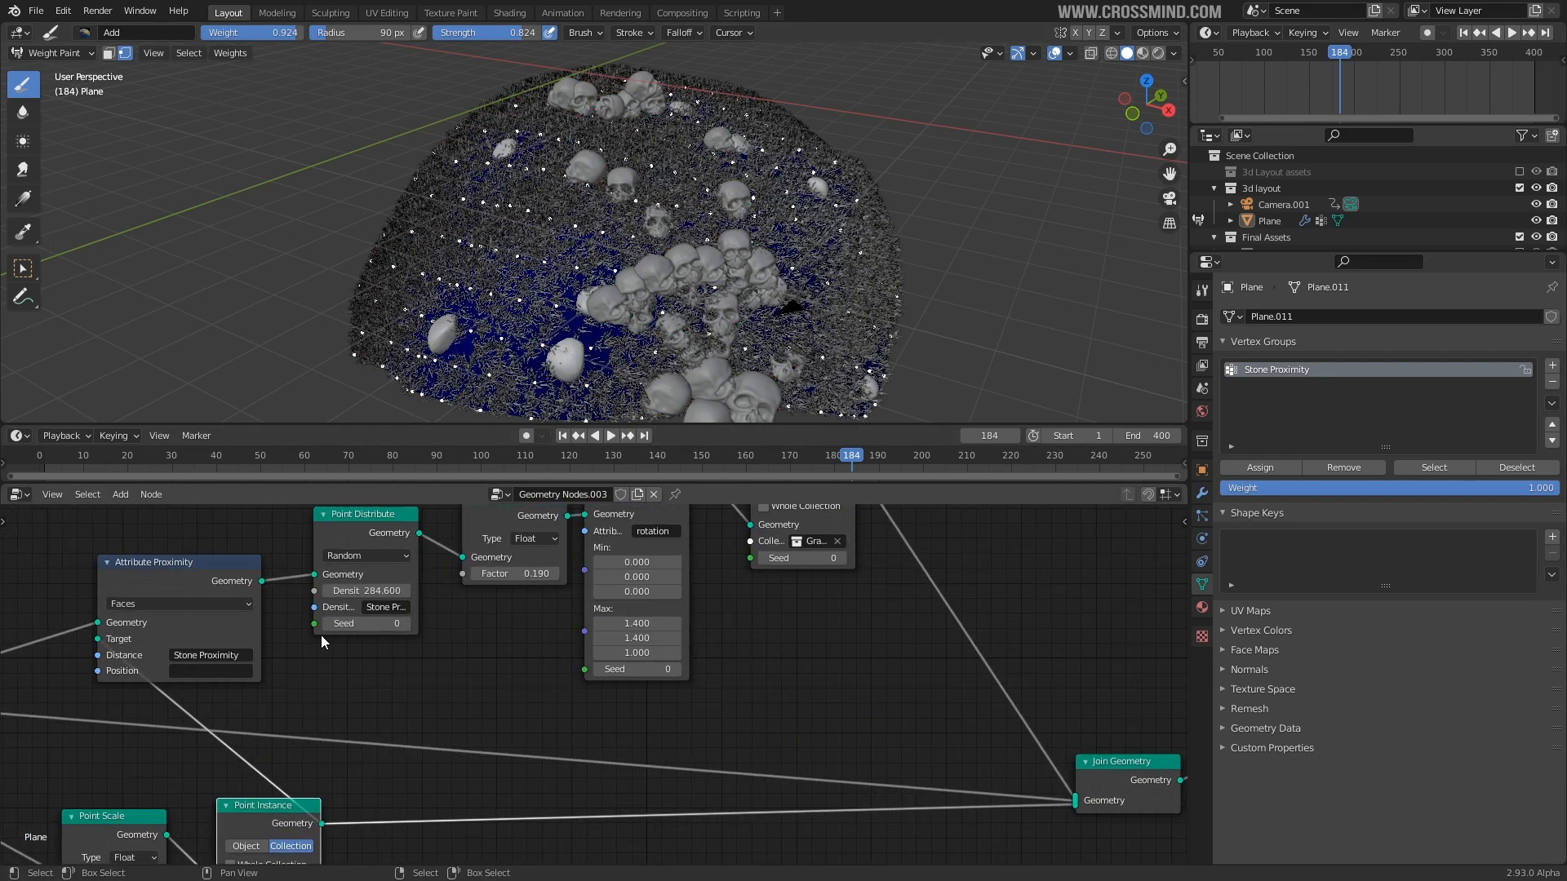
- Move the Attribute Proximity node away from the grass Point Distribute node to make room between them
middle_click_drag(722, 710, 659, 727)
left_click_drag(667, 566, 652, 582)
middle_click_drag(854, 679, 958, 652)
left_click_drag(531, 612, 384, 606)
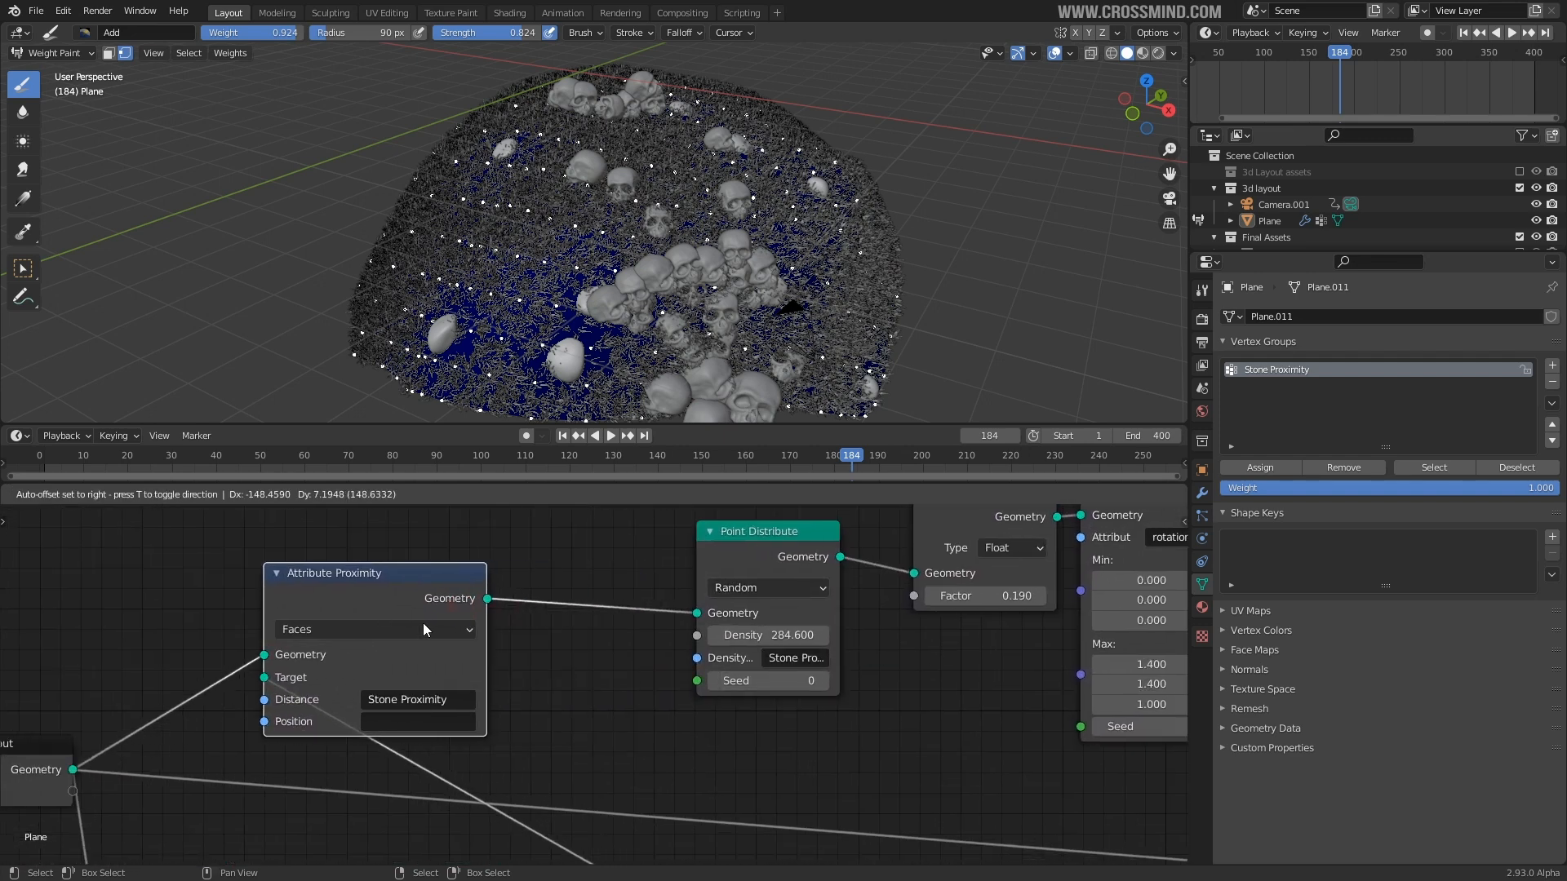
- Link the Attribute Proximity output to Group Output again to preview the weights
middle_click_drag(552, 653, 649, 621)
scroll(672, 678, "down", 7)
middle_click_drag(672, 678, 275, 641)
left_click_drag(193, 580, 1071, 712)
- Add an Attribute Map Range node on the link after the Attribute Proximity node
scroll(392, 604, "up", 2)
left_click_drag(392, 585, 384, 614)
key("shift+a")
left_click(429, 613)
type("attr")
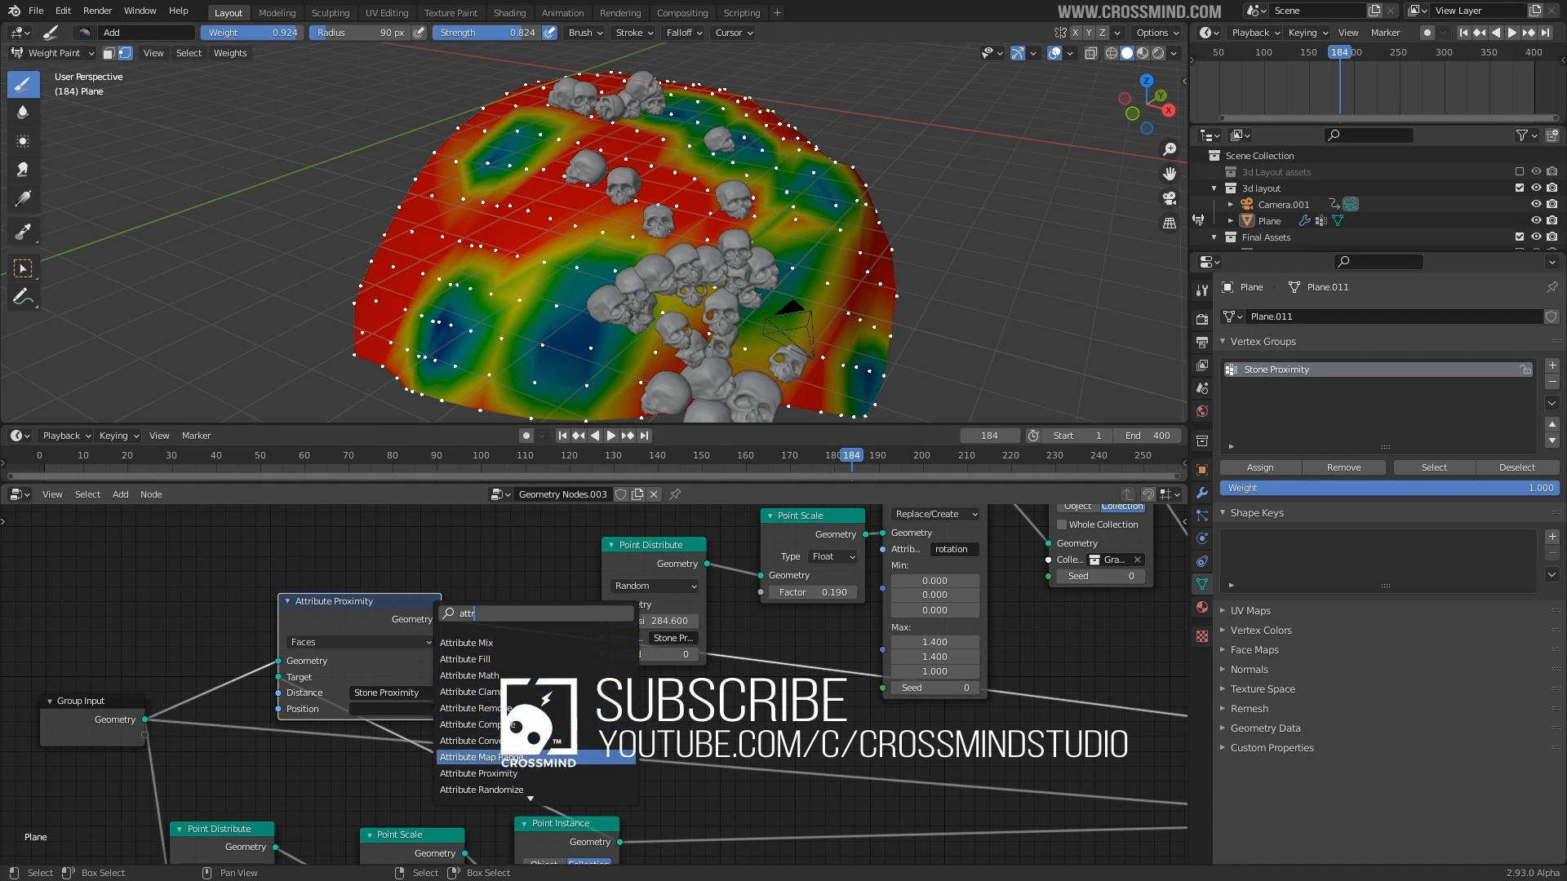
left_click(527, 757)
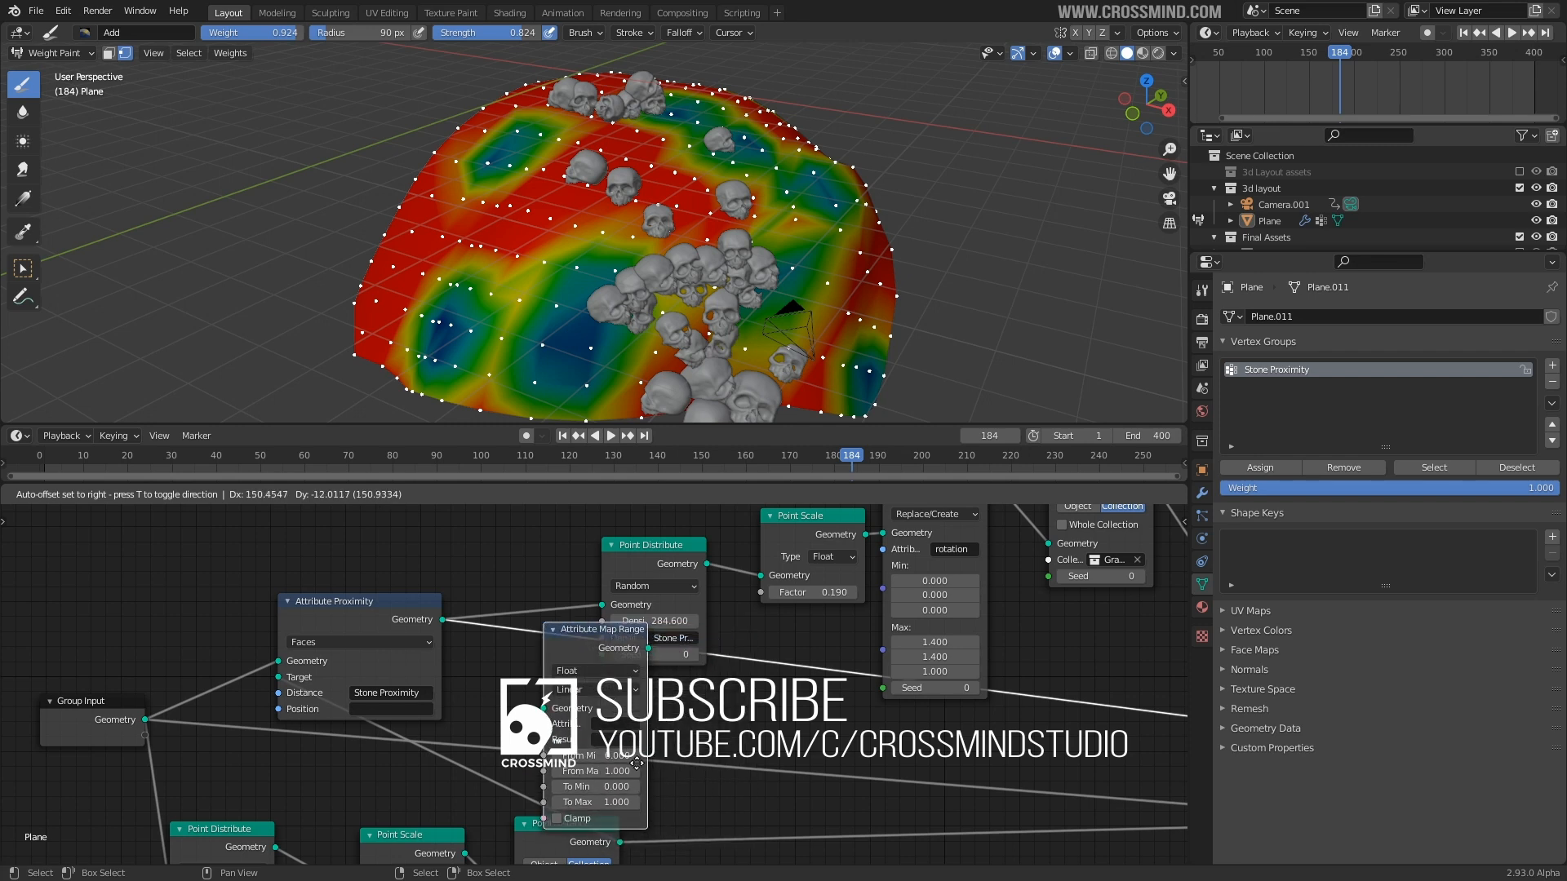
left_click(583, 673)
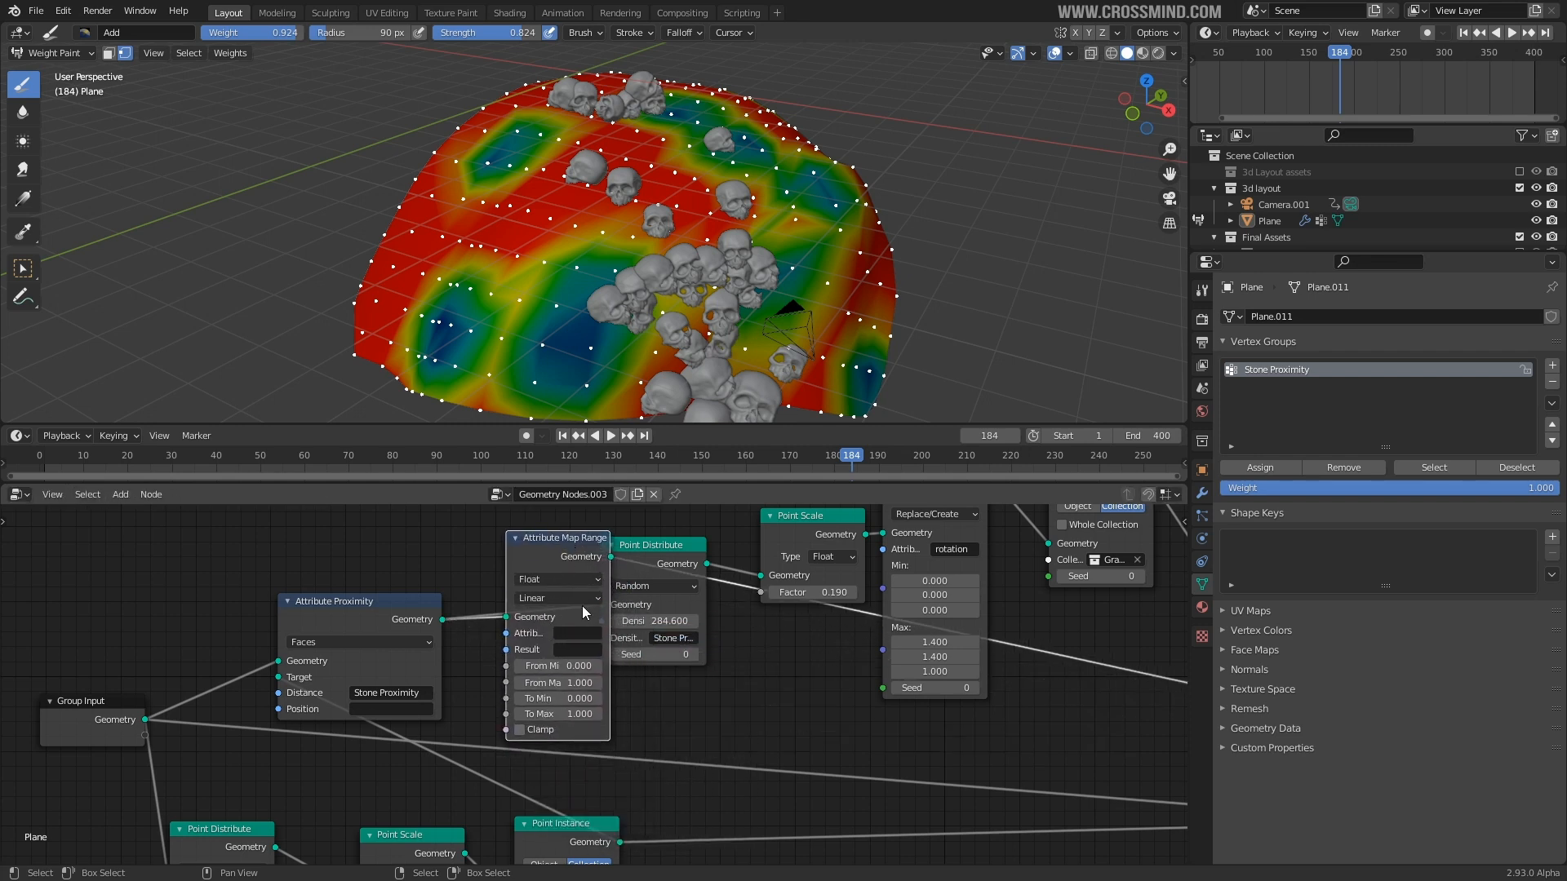
- Set both the attribute and the result of the Attribute Map Range node to Stone Proximity
scroll(732, 689, "down", 1)
scroll(732, 690, "up", 1)
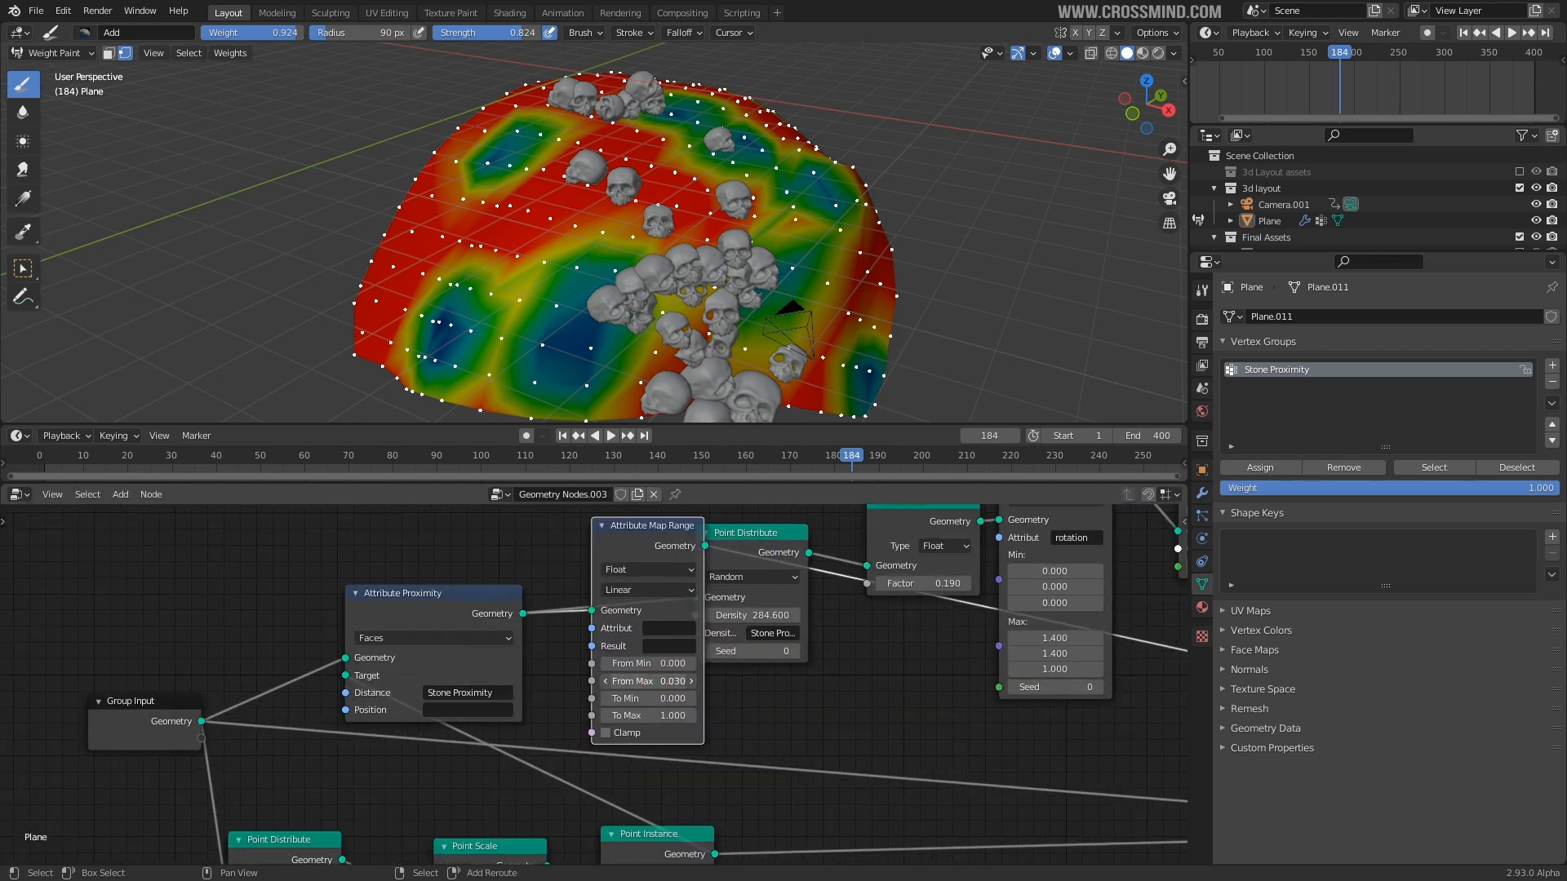
scroll(804, 691, "down", 2)
left_click_drag(451, 573, 434, 565)
scroll(800, 619, "up", 2)
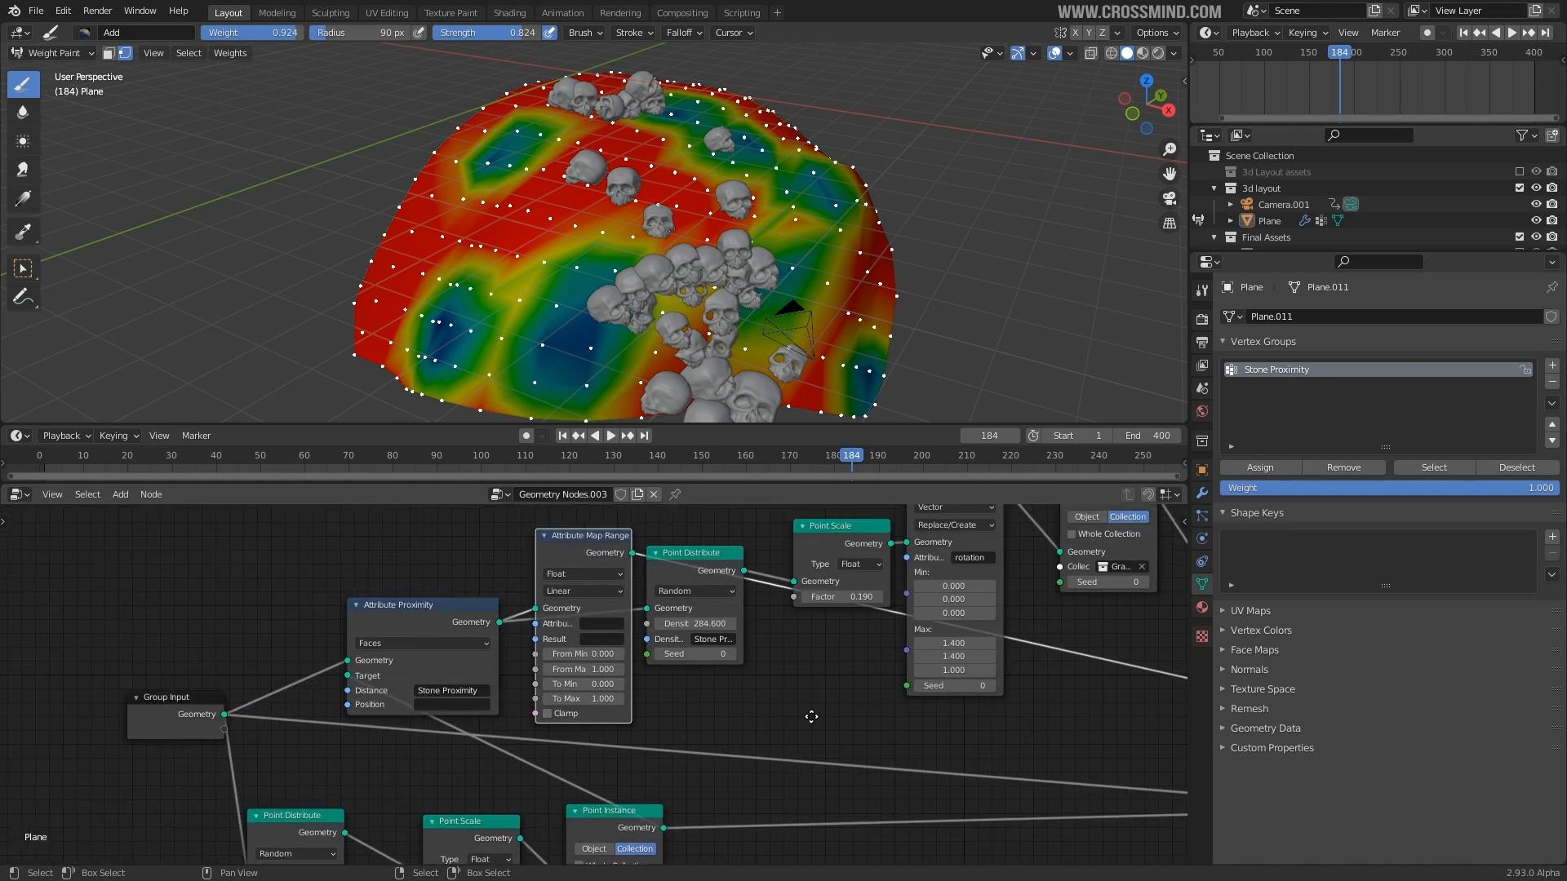
left_click(716, 628)
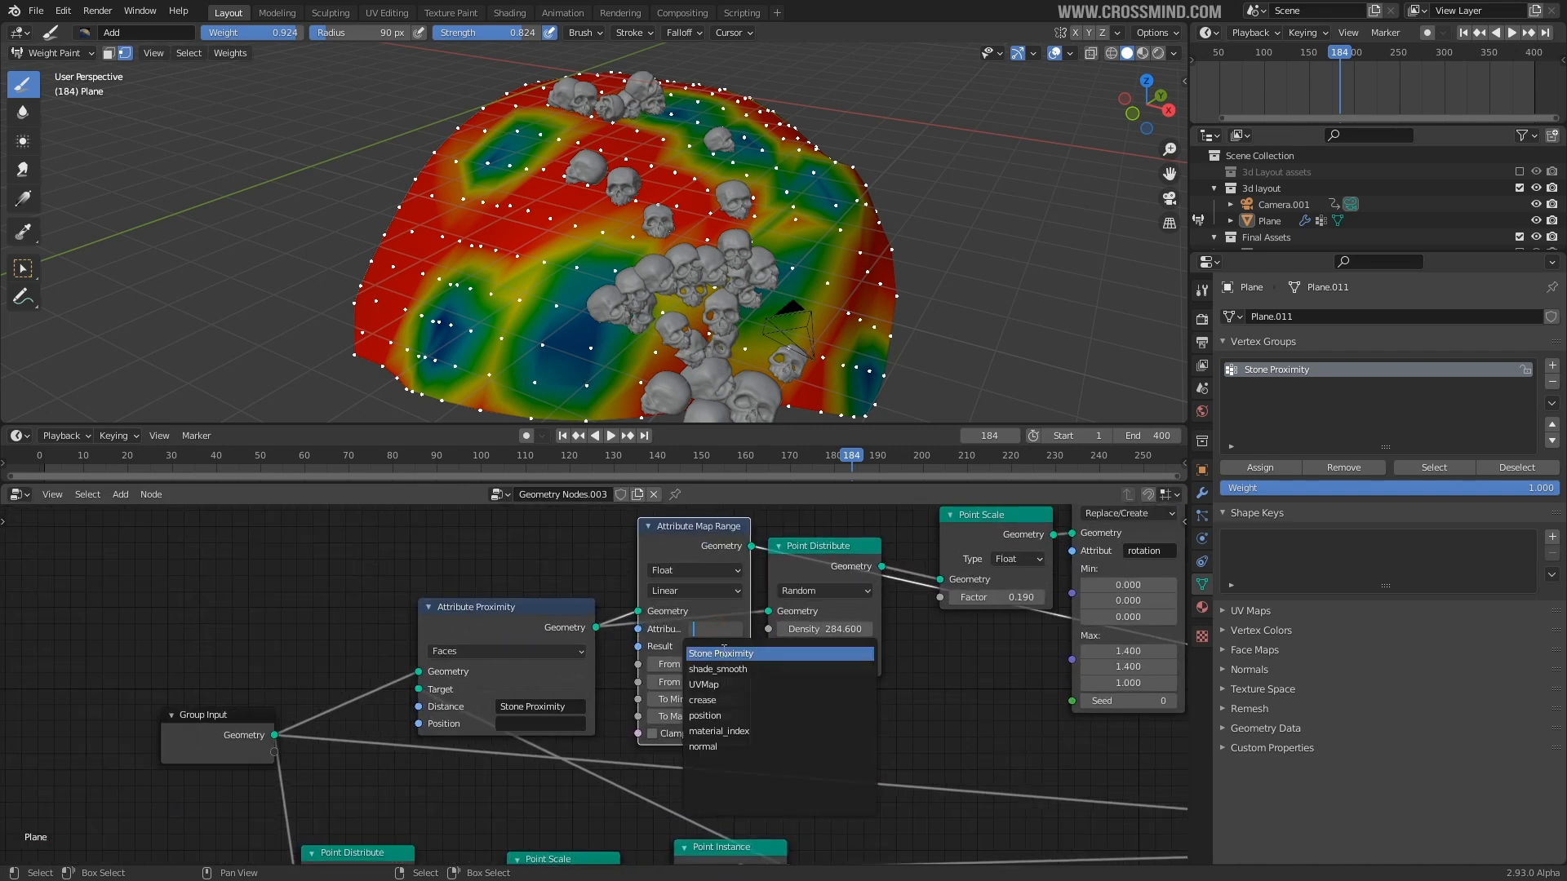
left_click(723, 653)
scroll(684, 641, "up", 1)
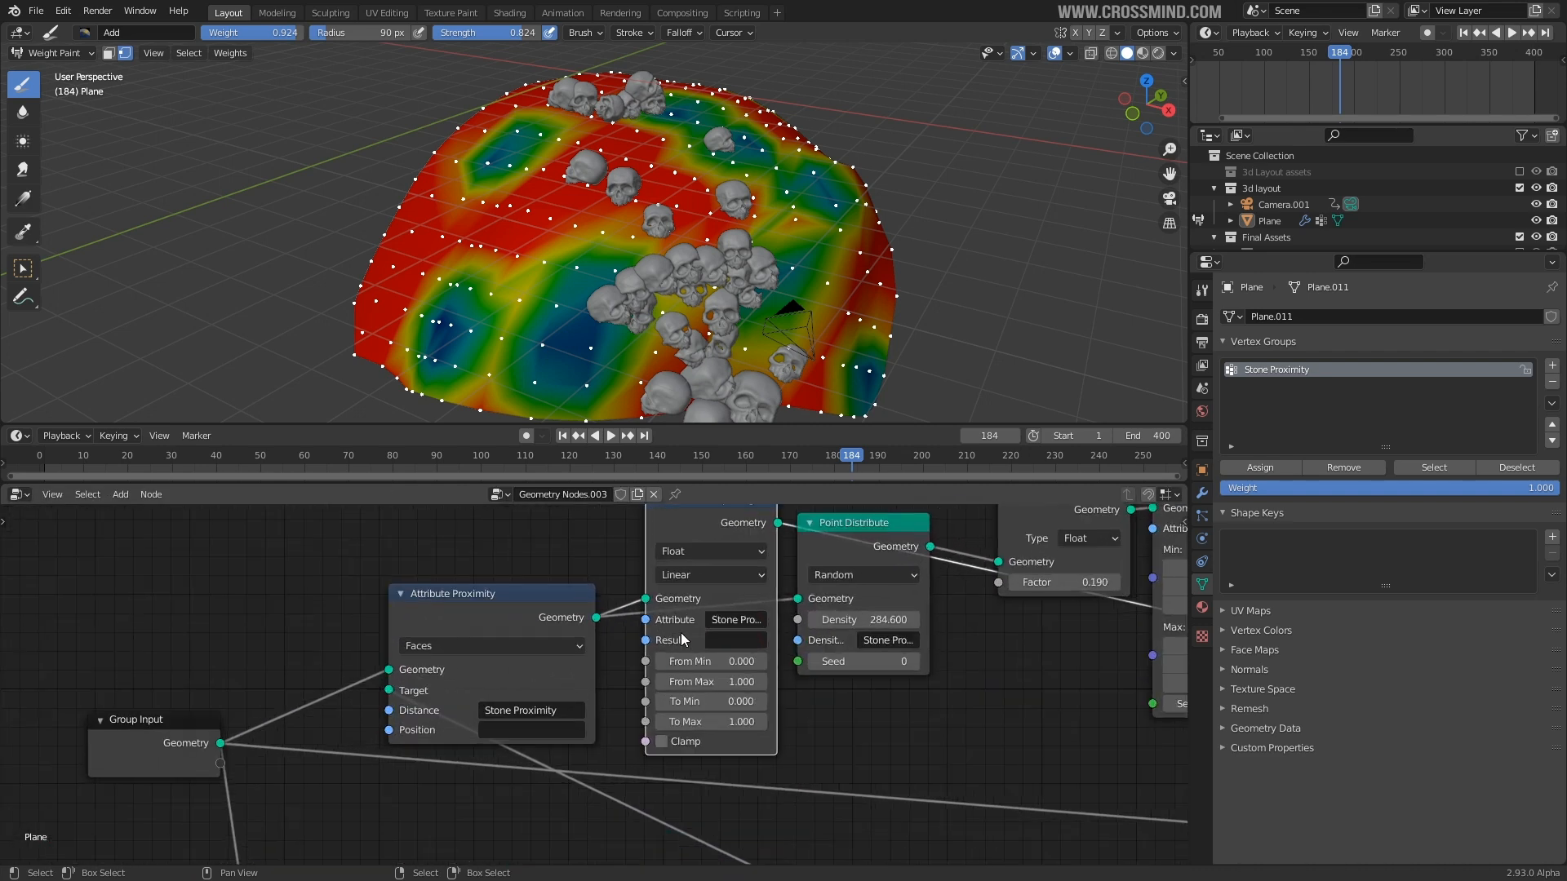
left_click(730, 641)
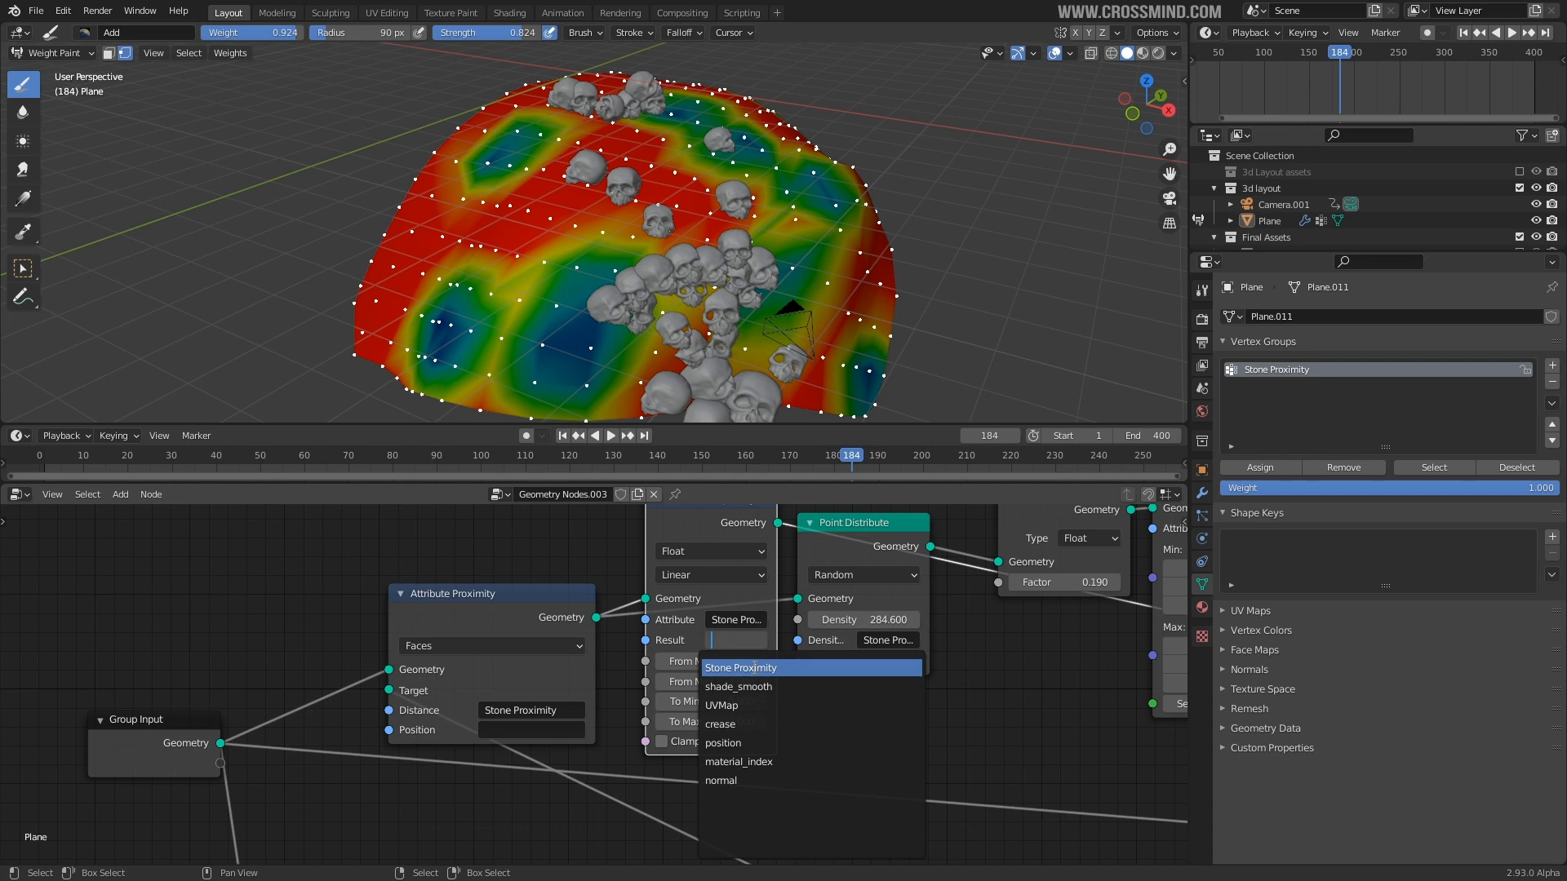
left_click(754, 668)
- Move the grass Point Distribute node clear of Attribute Map Range and set From Min 0.410, From Max 1.060, To Min -0.570 and To Max 0.780
middle_click_drag(903, 610, 846, 627)
left_click_drag(834, 551, 886, 549)
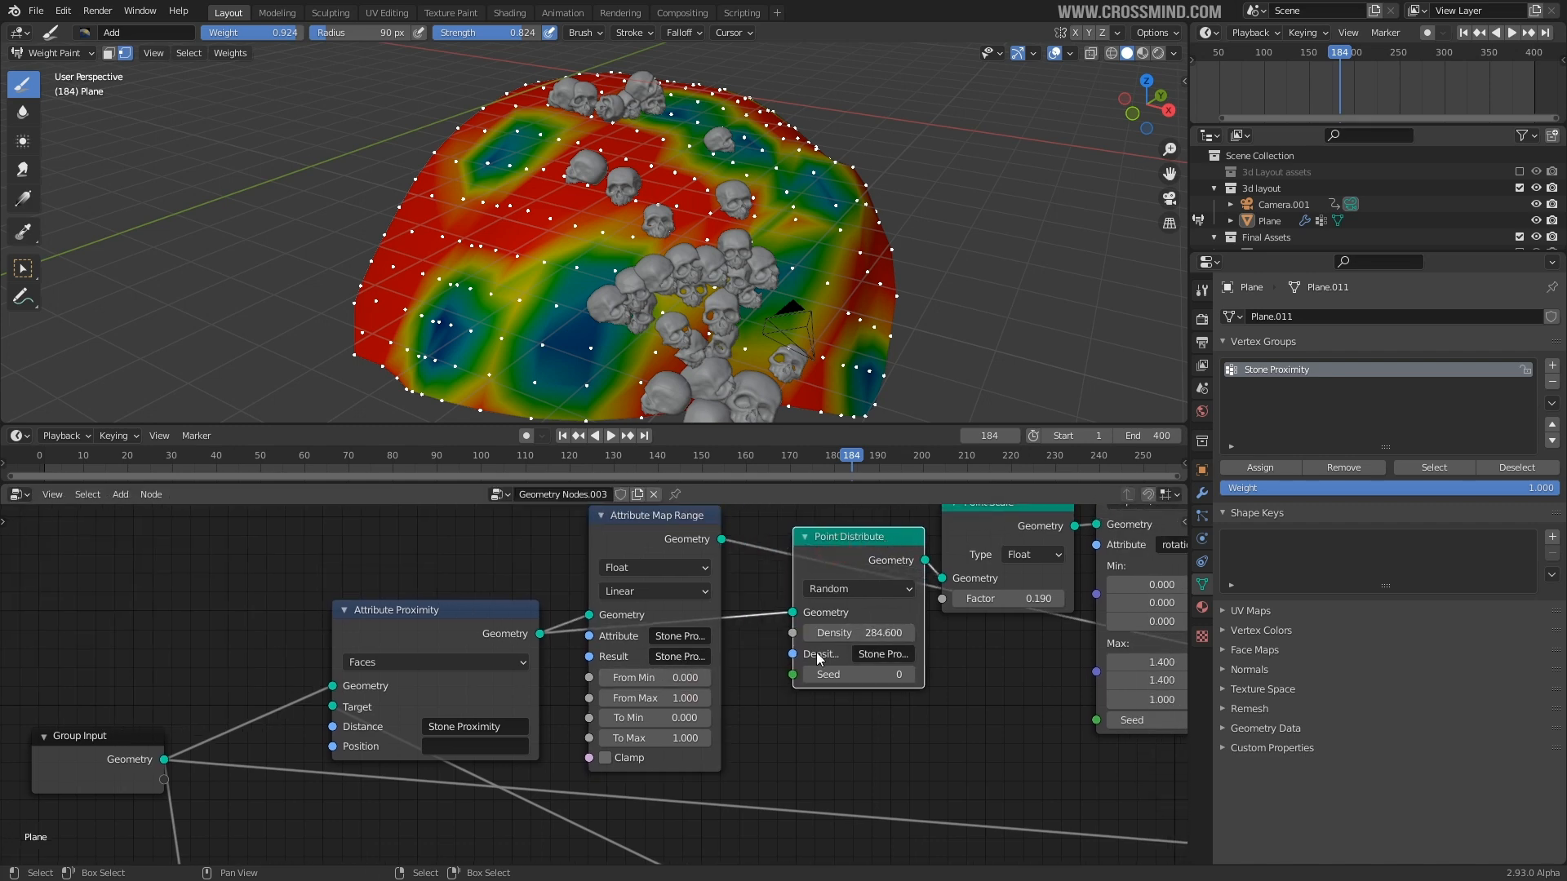
middle_click_drag(740, 682, 748, 715)
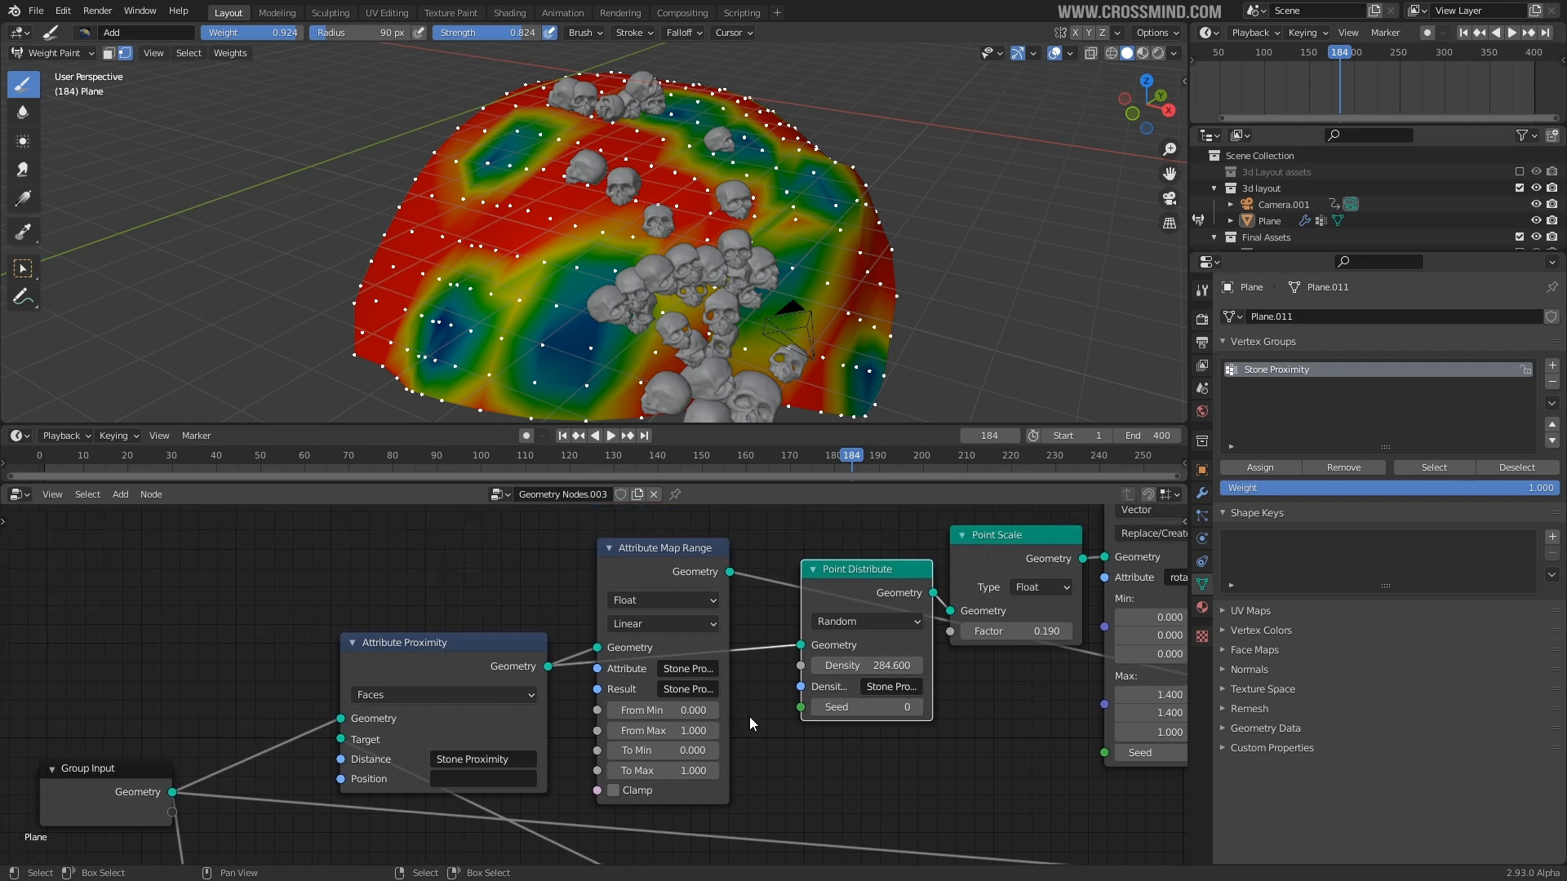
left_click_drag(678, 710, 665, 771)
- Reconnect Join Geometry to Group Output to show the grass and stones together
scroll(979, 778, "down", 6)
middle_click_drag(979, 777, 430, 693)
left_click_drag(975, 765, 1040, 737)
middle_click_drag(750, 304, 754, 307)
middle_click_drag(770, 655, 881, 667)
- Link the Attribute Map Range geometry output to the grass Point Distribute node
scroll(864, 644, "up", 2)
middle_click_drag(583, 684, 763, 730)
scroll(763, 730, "up", 1)
left_click_drag(658, 581, 723, 625)
middle_click_drag(984, 699, 1040, 688)
scroll(1040, 687, "up", 3)
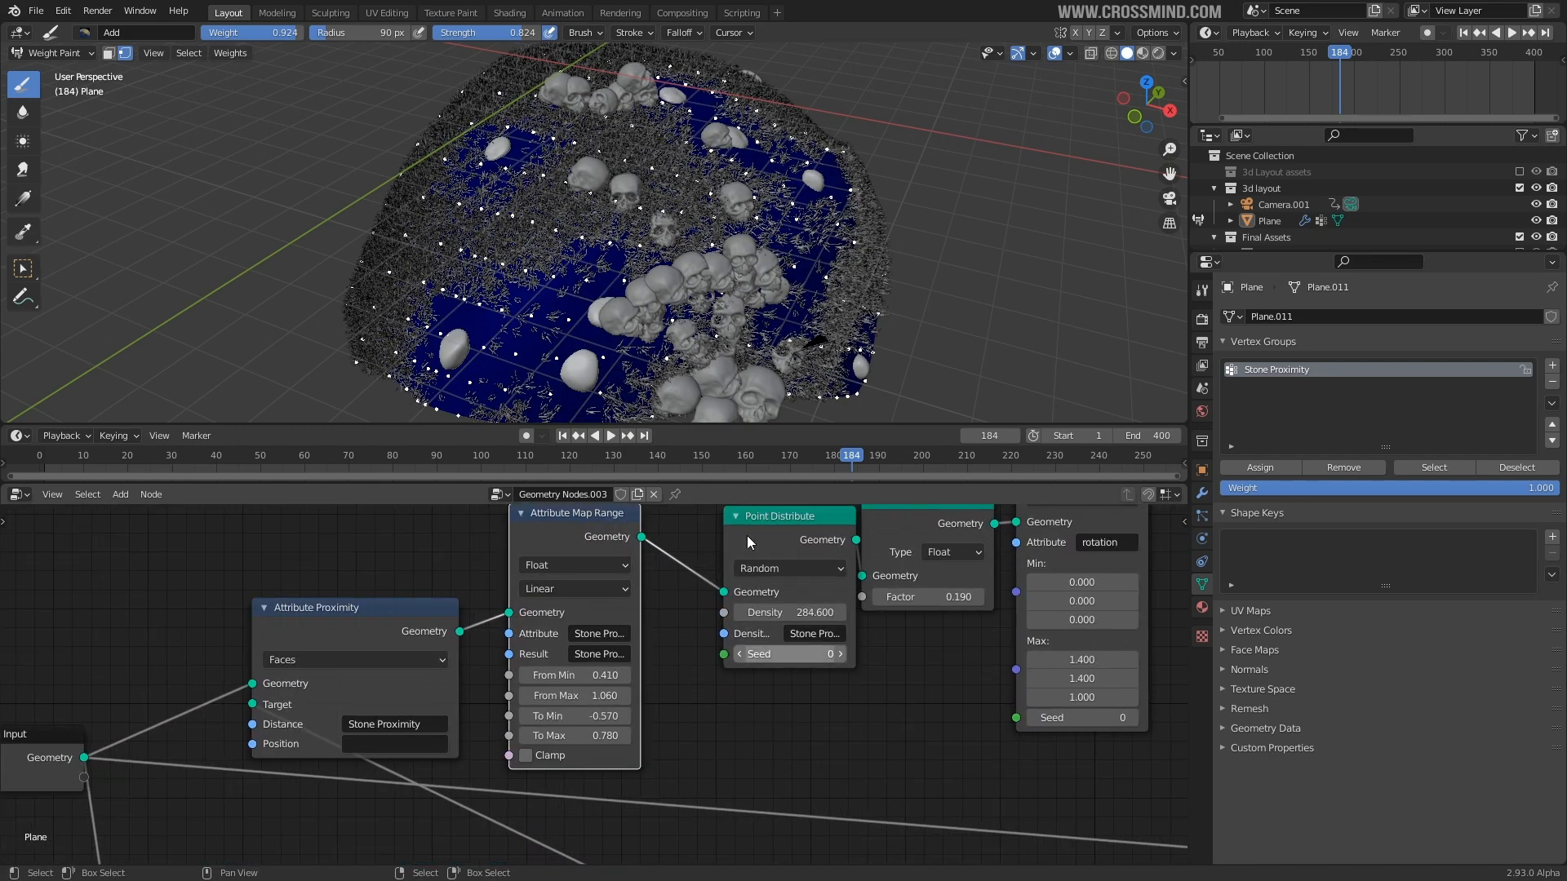
- Save the file and switch the plane from Weight Paint to Object Mode
key("ctrl+s")
middle_click_drag(793, 337, 687, 296)
scroll(809, 629, "down", 2)
key("ctrl+Tab")
left_click(628, 248)
scroll(622, 693, "up", 2)
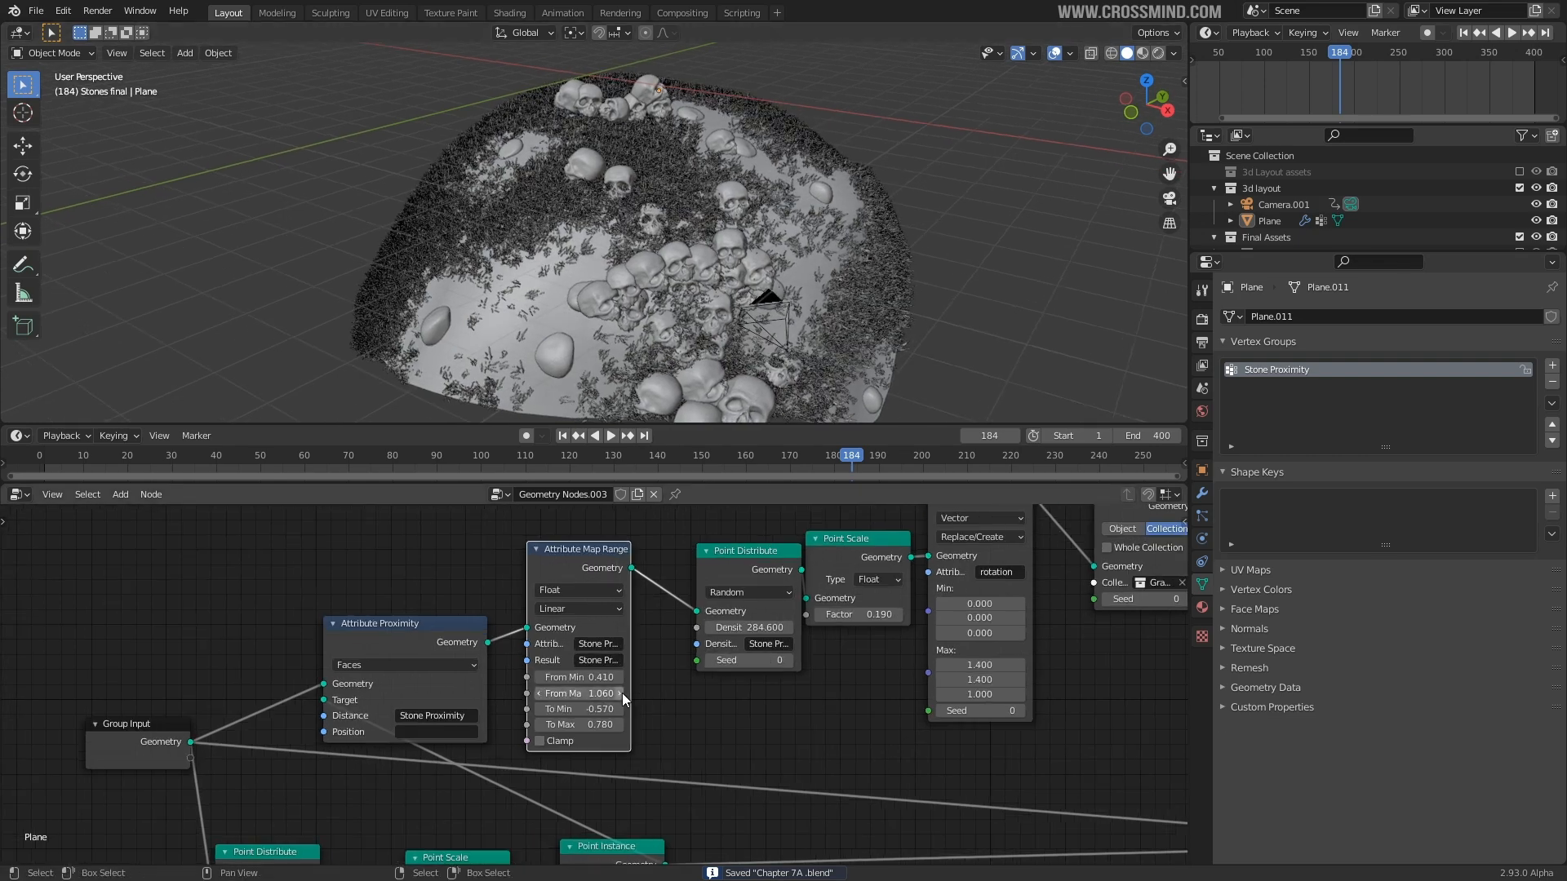
- Set From Max on the Attribute Map Range node to 0.860 to adjust the grass falloff around the stones
middle_click_drag(621, 693, 697, 676)
scroll(685, 676, "up", 2)
middle_click_drag(522, 725, 629, 567)
scroll(576, 322, "up", 2)
middle_click_drag(576, 321, 630, 290, "shift")
middle_click_drag(629, 600, 661, 684)
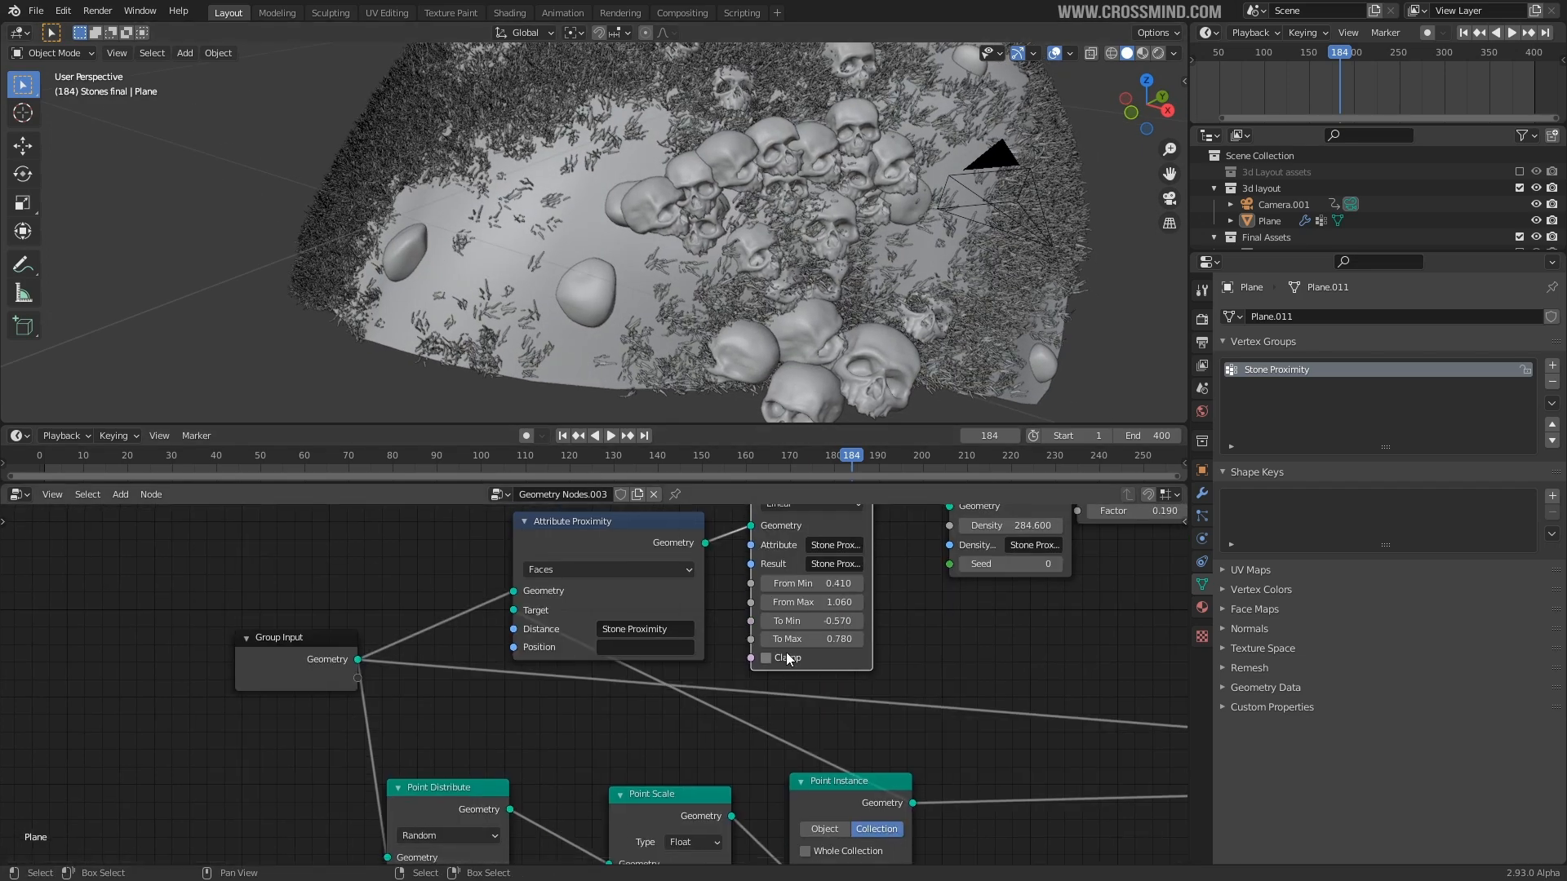
left_click_drag(812, 602, 792, 602)
middle_click_drag(839, 361, 820, 345)
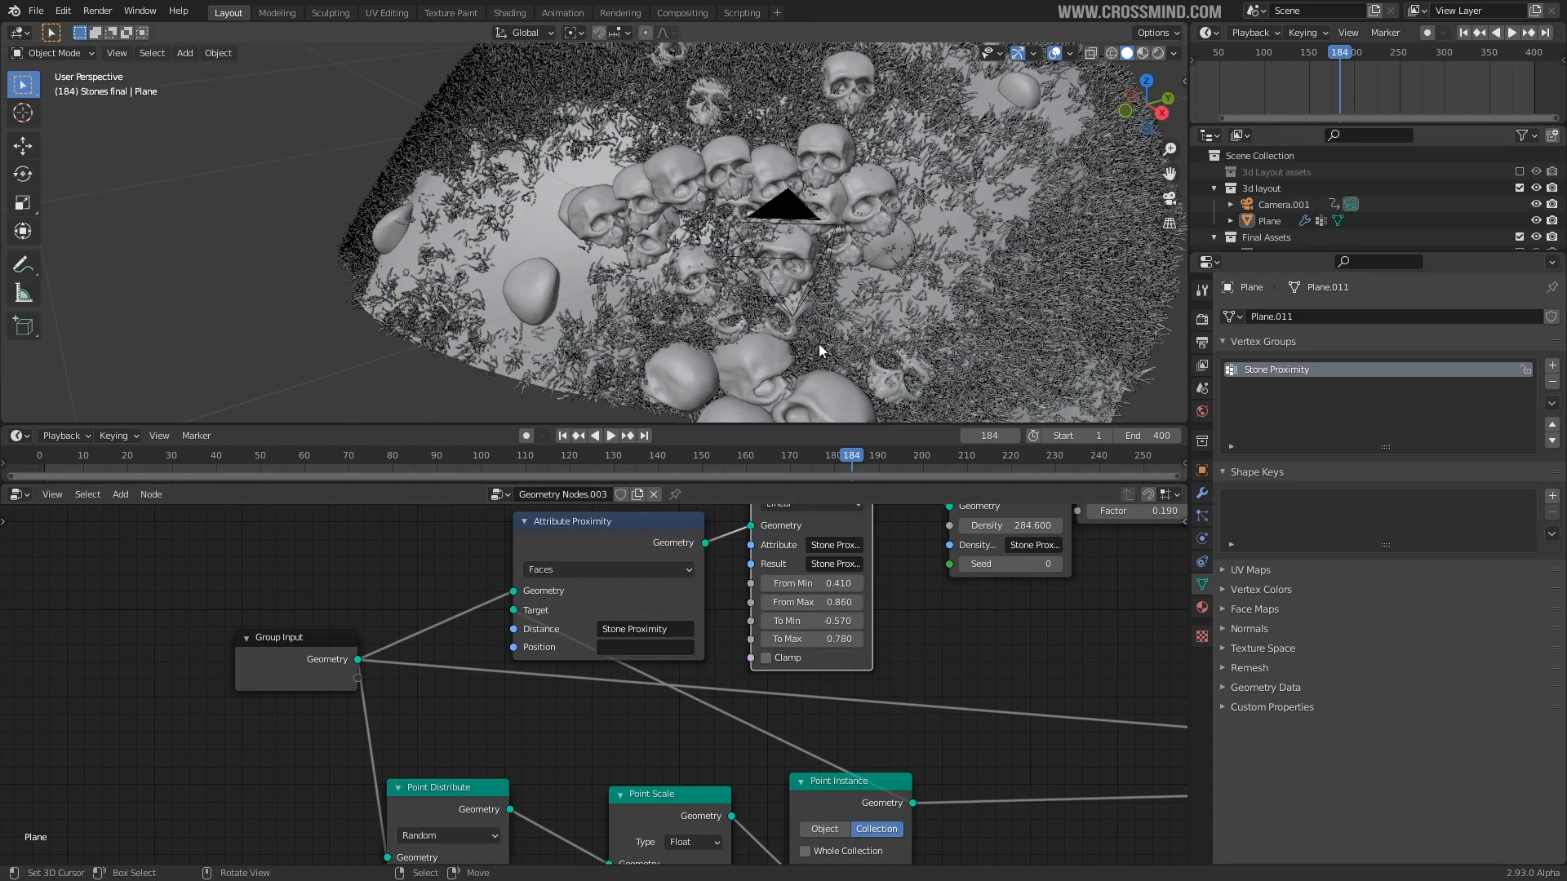
- Set the density of the grass Point Distribute node to 150
middle_click_drag(726, 658, 672, 711)
mouse_move(771, 616)
left_mouse_down()
mouse_move(820, 616)
mouse_move(771, 616)
left_mouse_up()
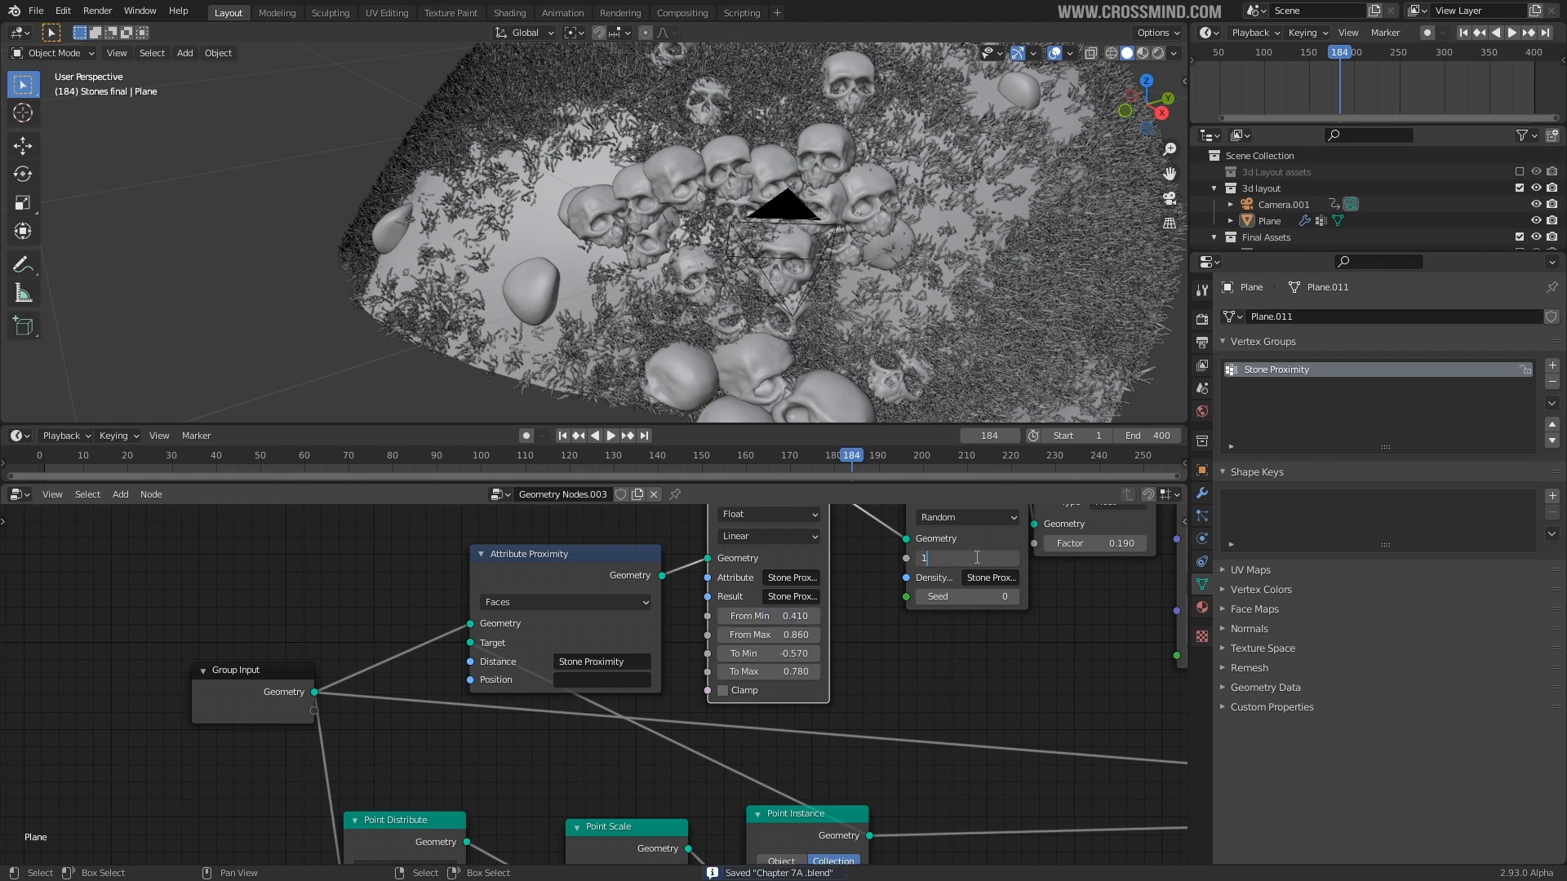
key("Return")
left_click_drag(773, 653, 720, 653)
scroll(865, 591, "down", 2)
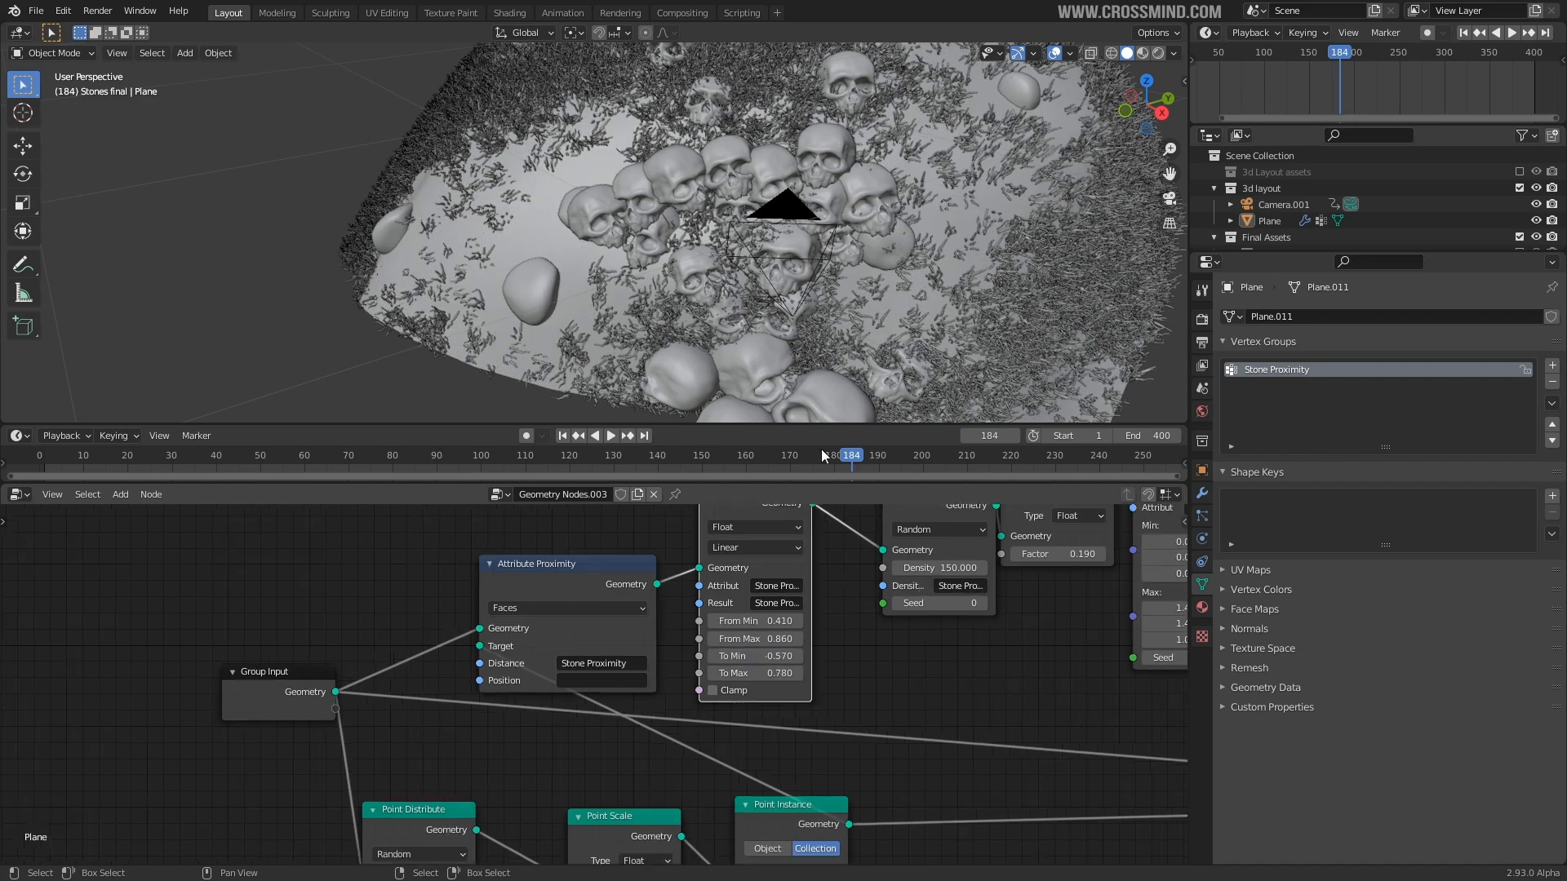
middle_click_drag(727, 282, 755, 300)
scroll(752, 303, "down", 3)
middle_click_drag(662, 134, 643, 245, "shift")
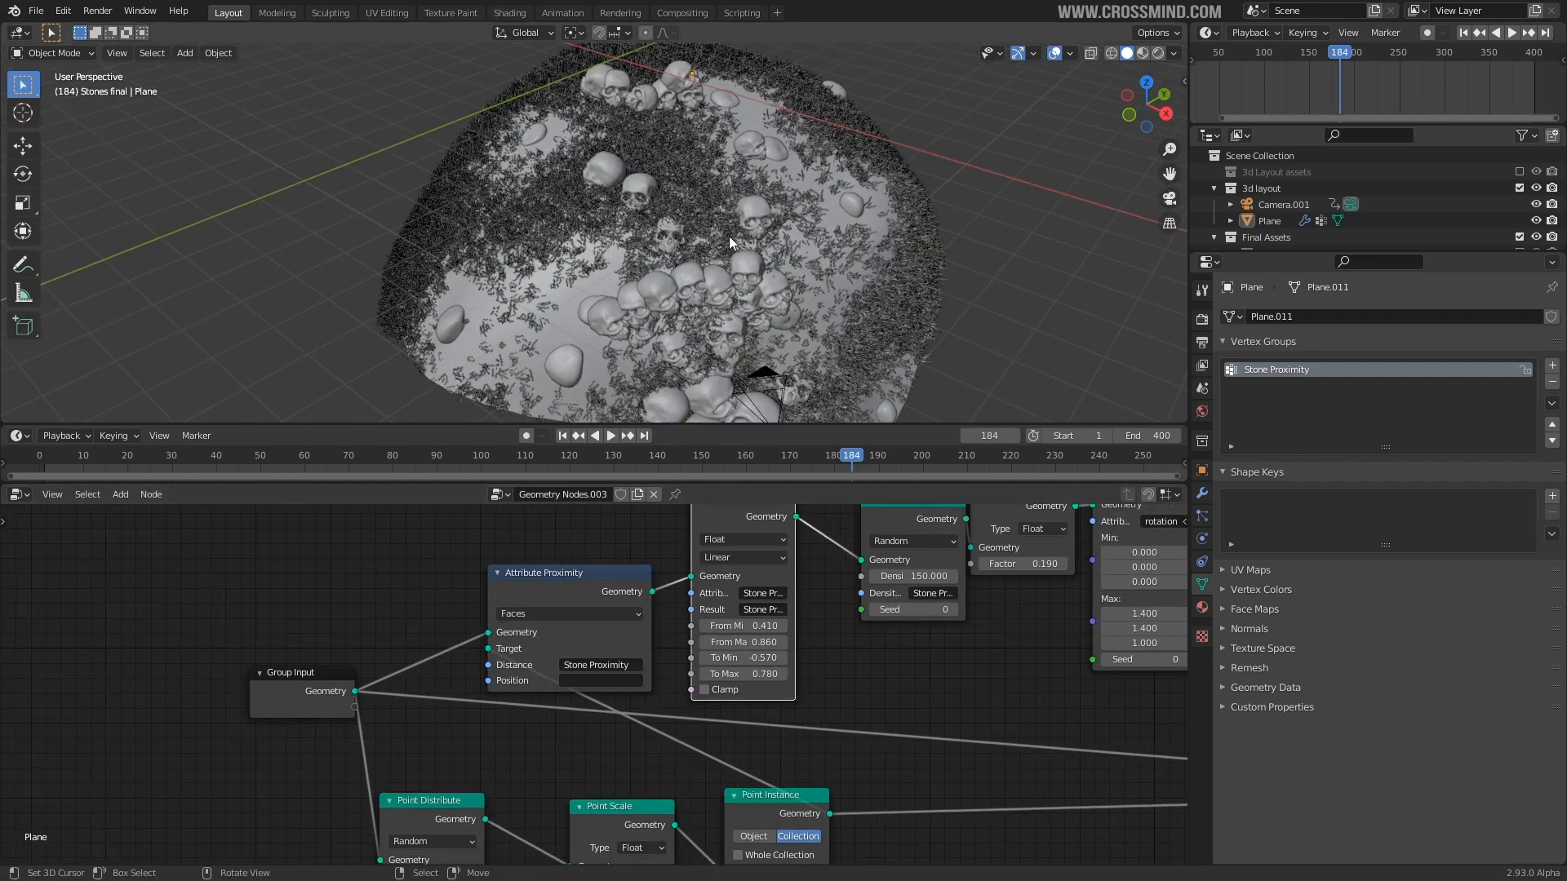
scroll(866, 656, "down", 2)
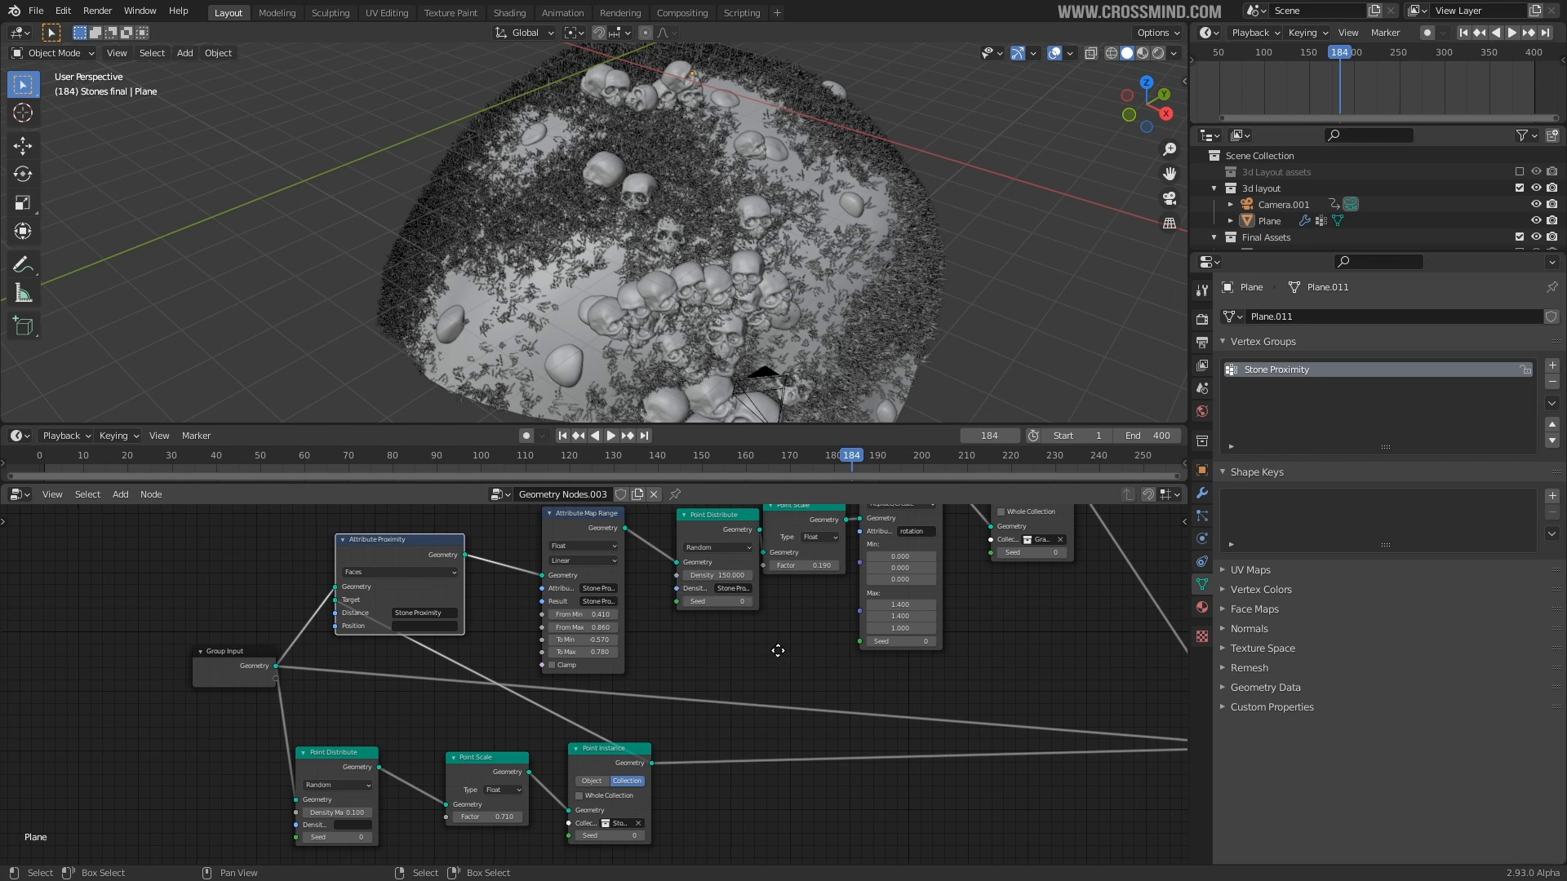
- Try Point Scale factors of 1.610 and 1.040 on the stones to see how the grass clears around larger stones
middle_click_drag(778, 650, 743, 649)
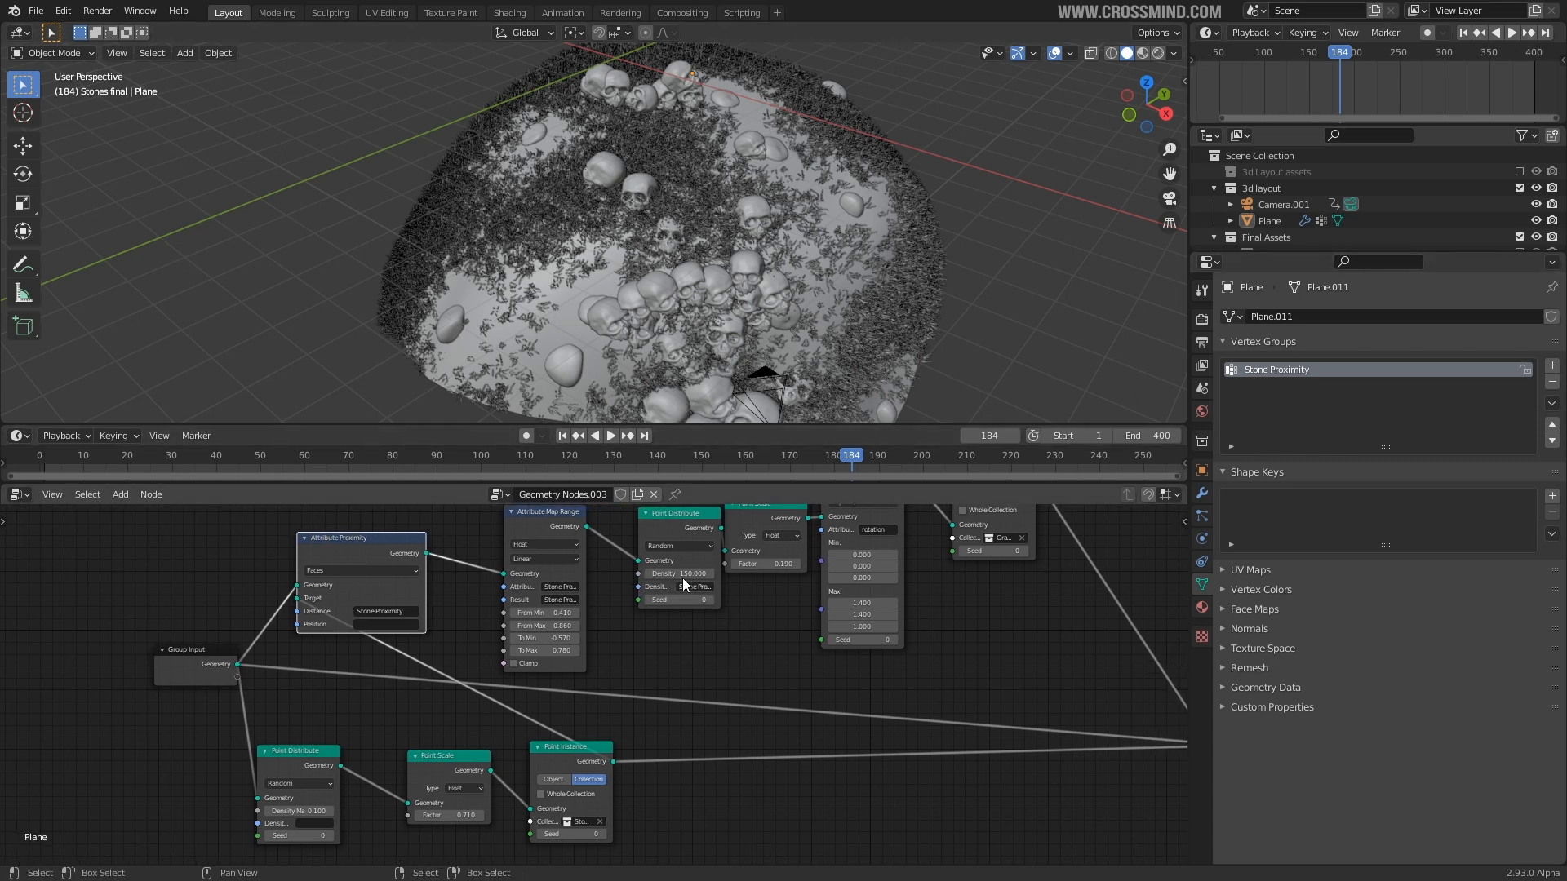
middle_click_drag(700, 303, 717, 276)
scroll(717, 276, "up", 2)
middle_click_drag(778, 322, 702, 416)
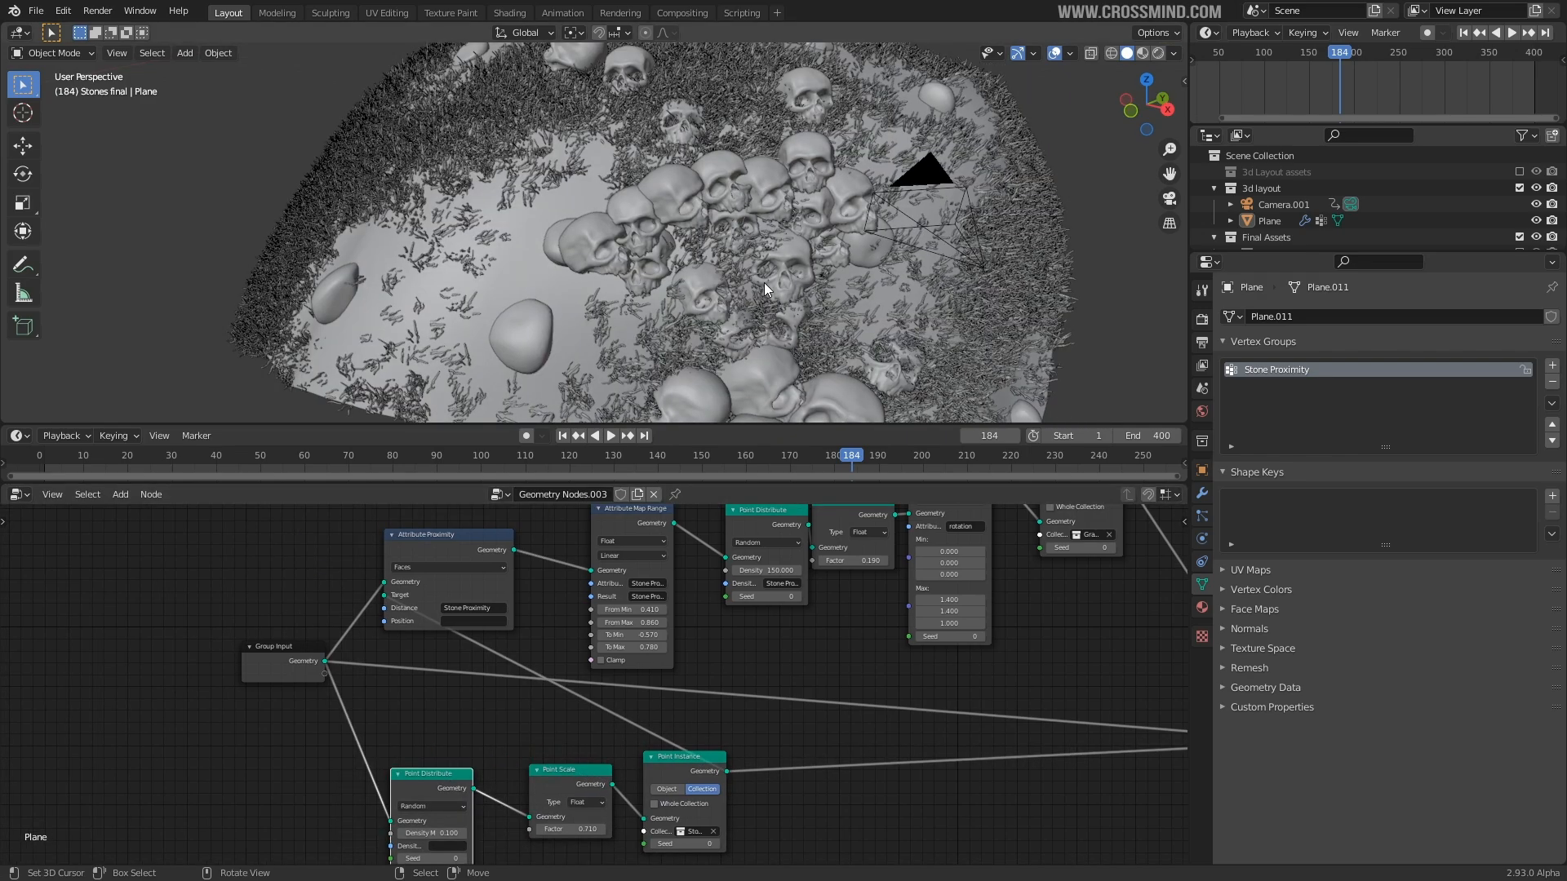
middle_click_drag(764, 283, 669, 310)
middle_click_drag(527, 639, 474, 547)
left_click_drag(539, 746, 636, 747)
middle_click_drag(926, 357, 946, 191)
middle_click_drag(767, 248, 1051, 191)
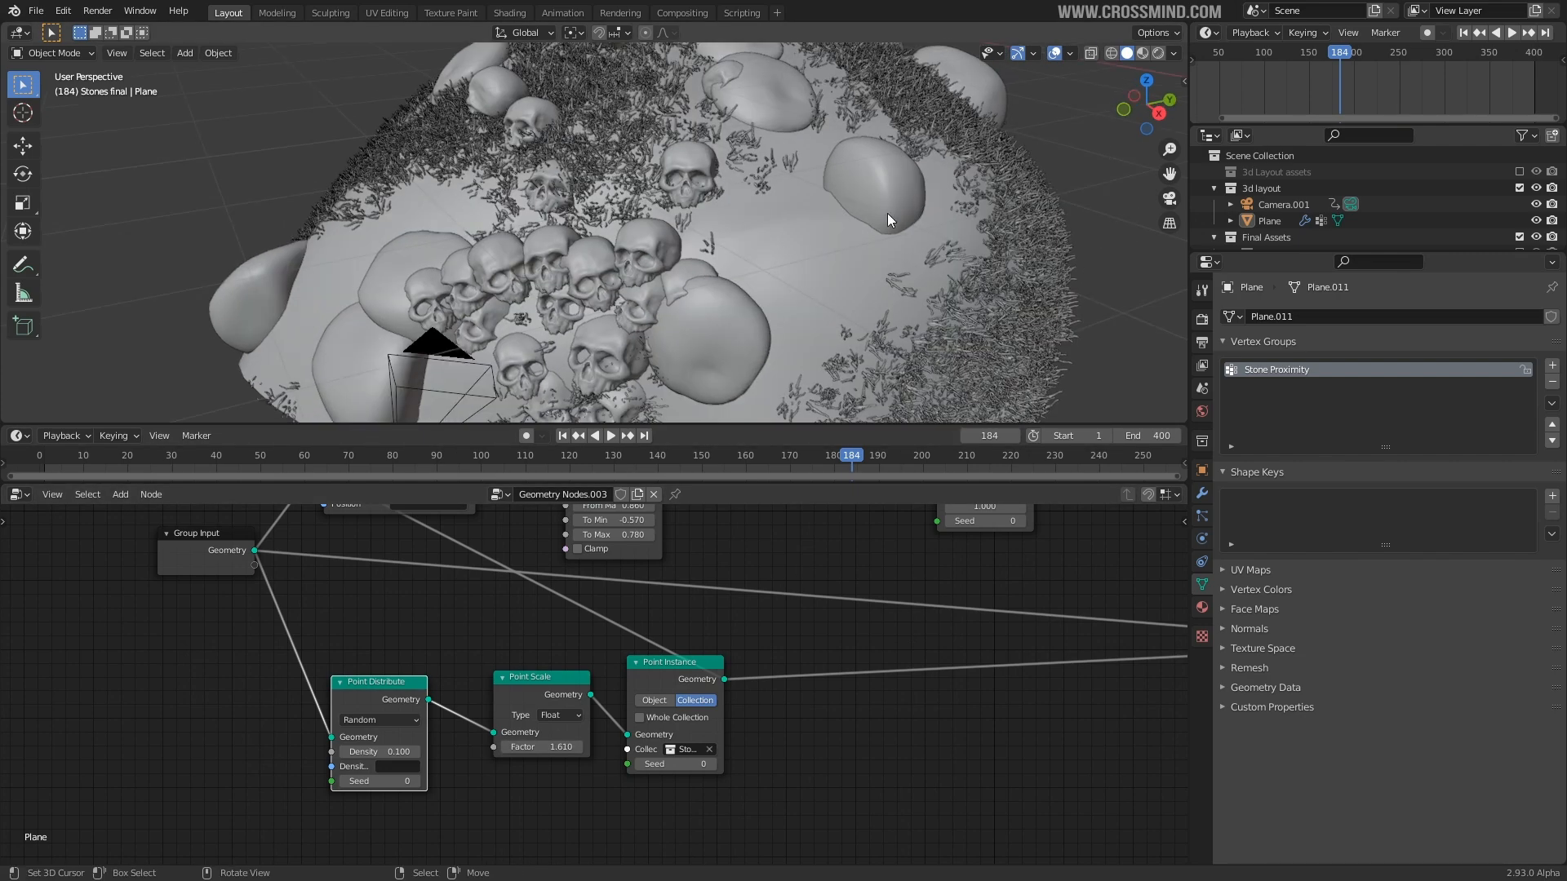
middle_click_drag(780, 245, 865, 270)
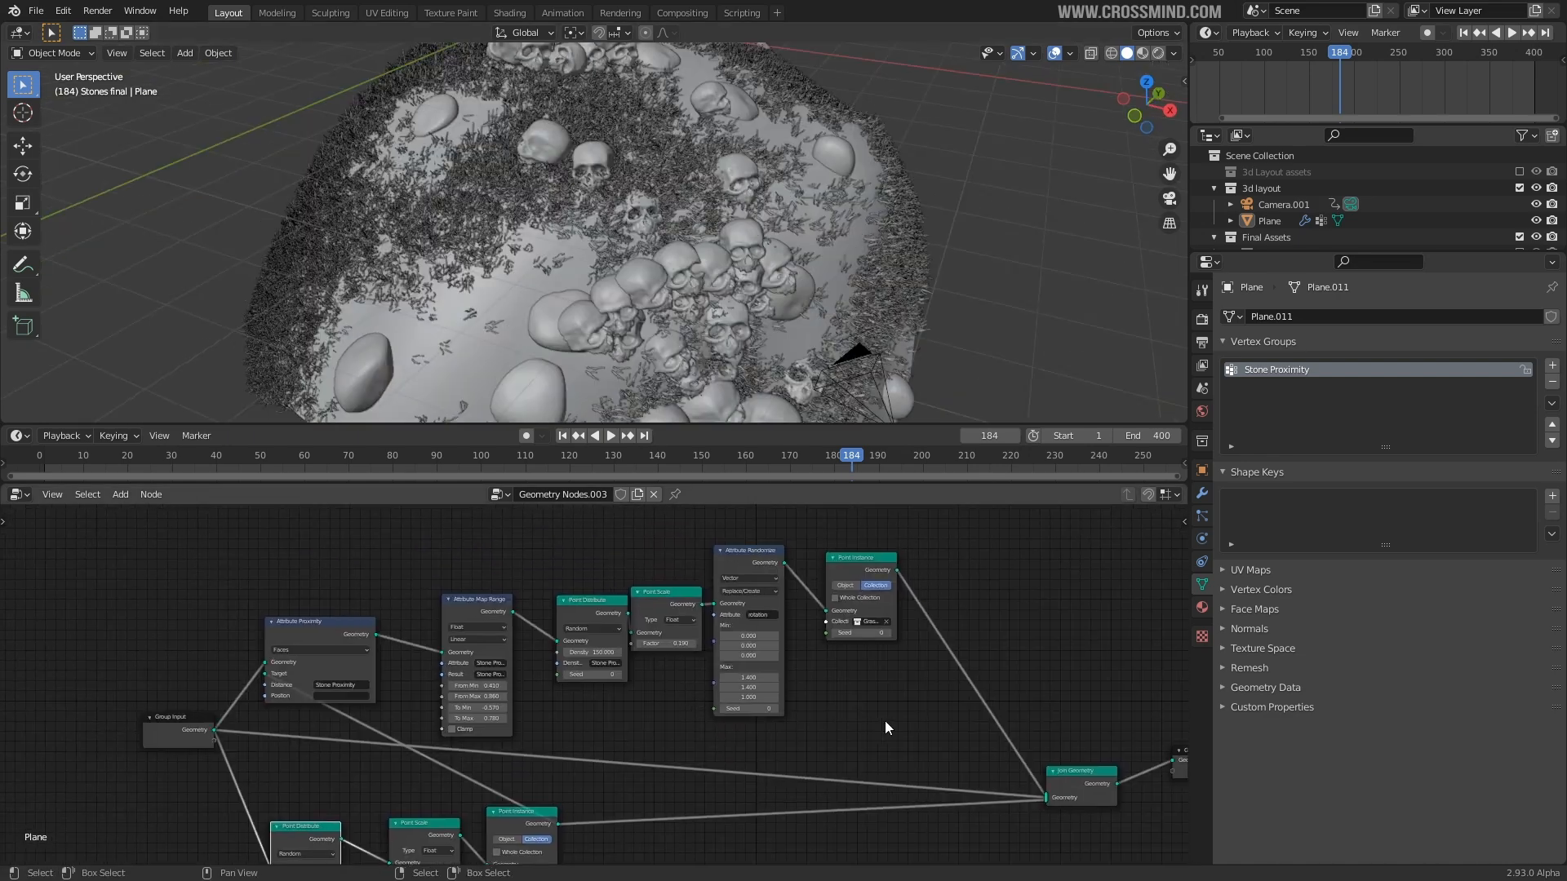
- Spread out the Group Input, Attribute Proximity and grass branch nodes to tidy the node tree
left_click_drag(185, 732, 92, 787)
mouse_move(341, 625)
left_mouse_down()
mouse_move(295, 609)
mouse_move(323, 635)
left_mouse_up()
left_click_drag(493, 594, 459, 576)
left_click_drag(608, 591, 571, 575)
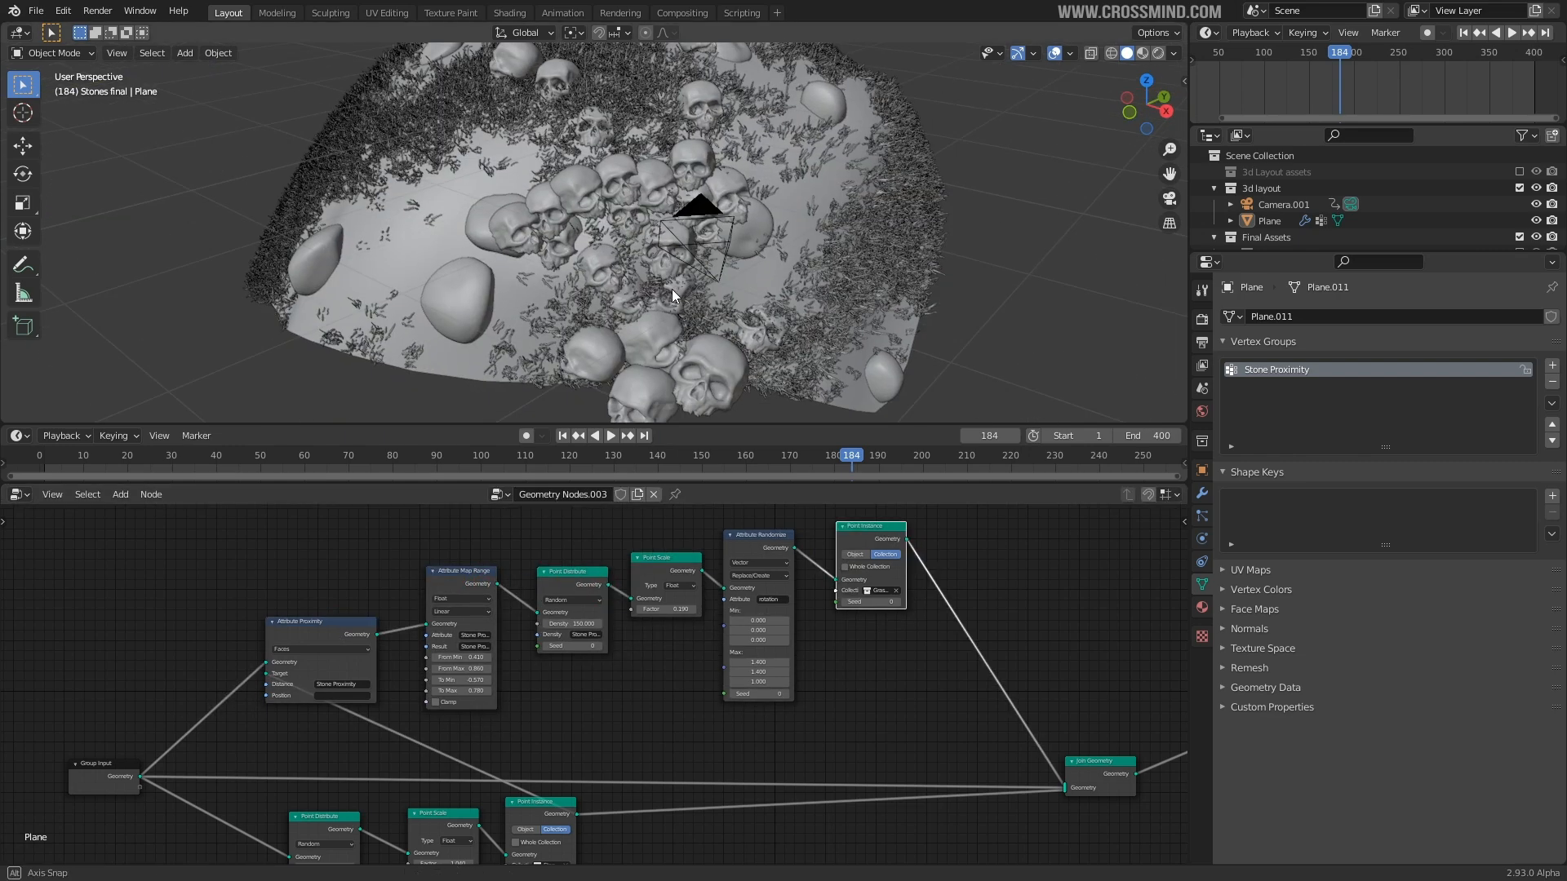
- Reduce the stones' Point Scale factor to 0.750, save the file and inspect the hill
middle_click_drag(672, 289, 687, 320)
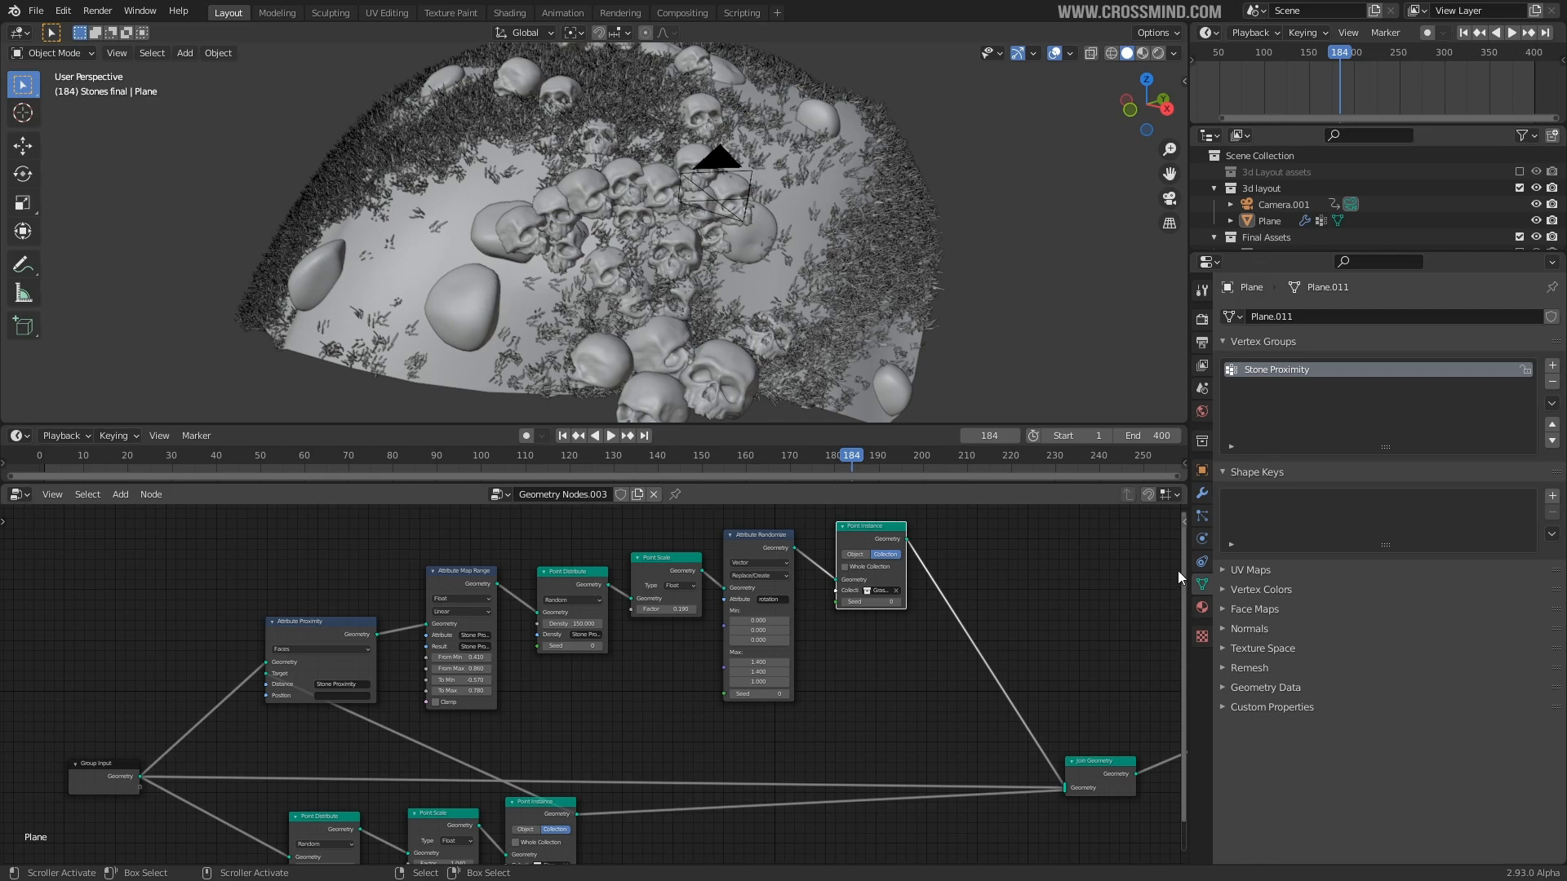
middle_click_drag(708, 367, 670, 322)
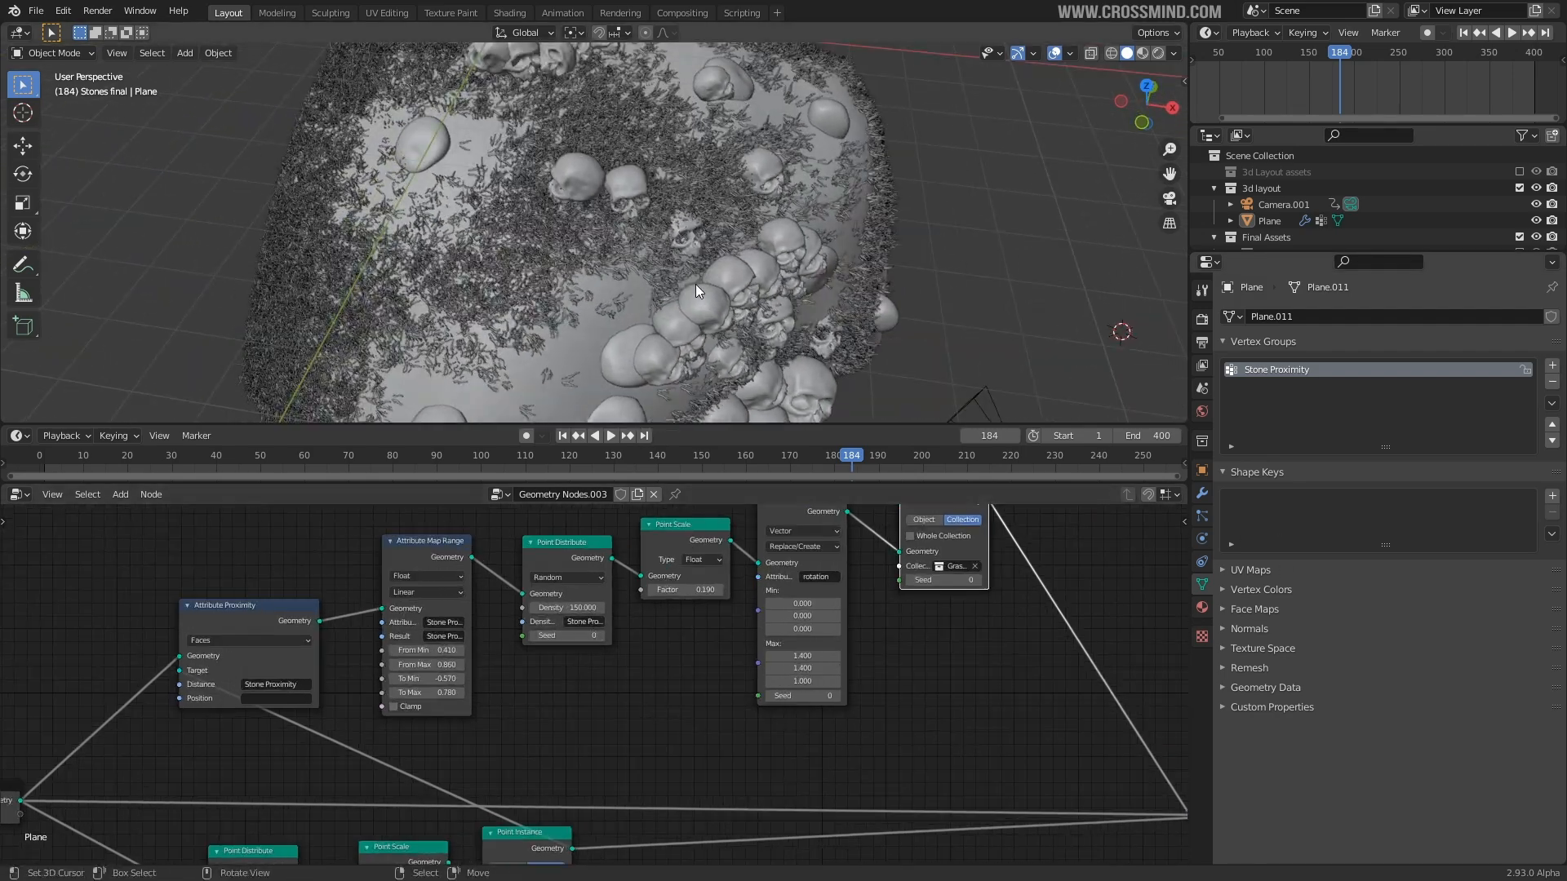
middle_click_drag(695, 283, 668, 248)
scroll(669, 248, "up", 2)
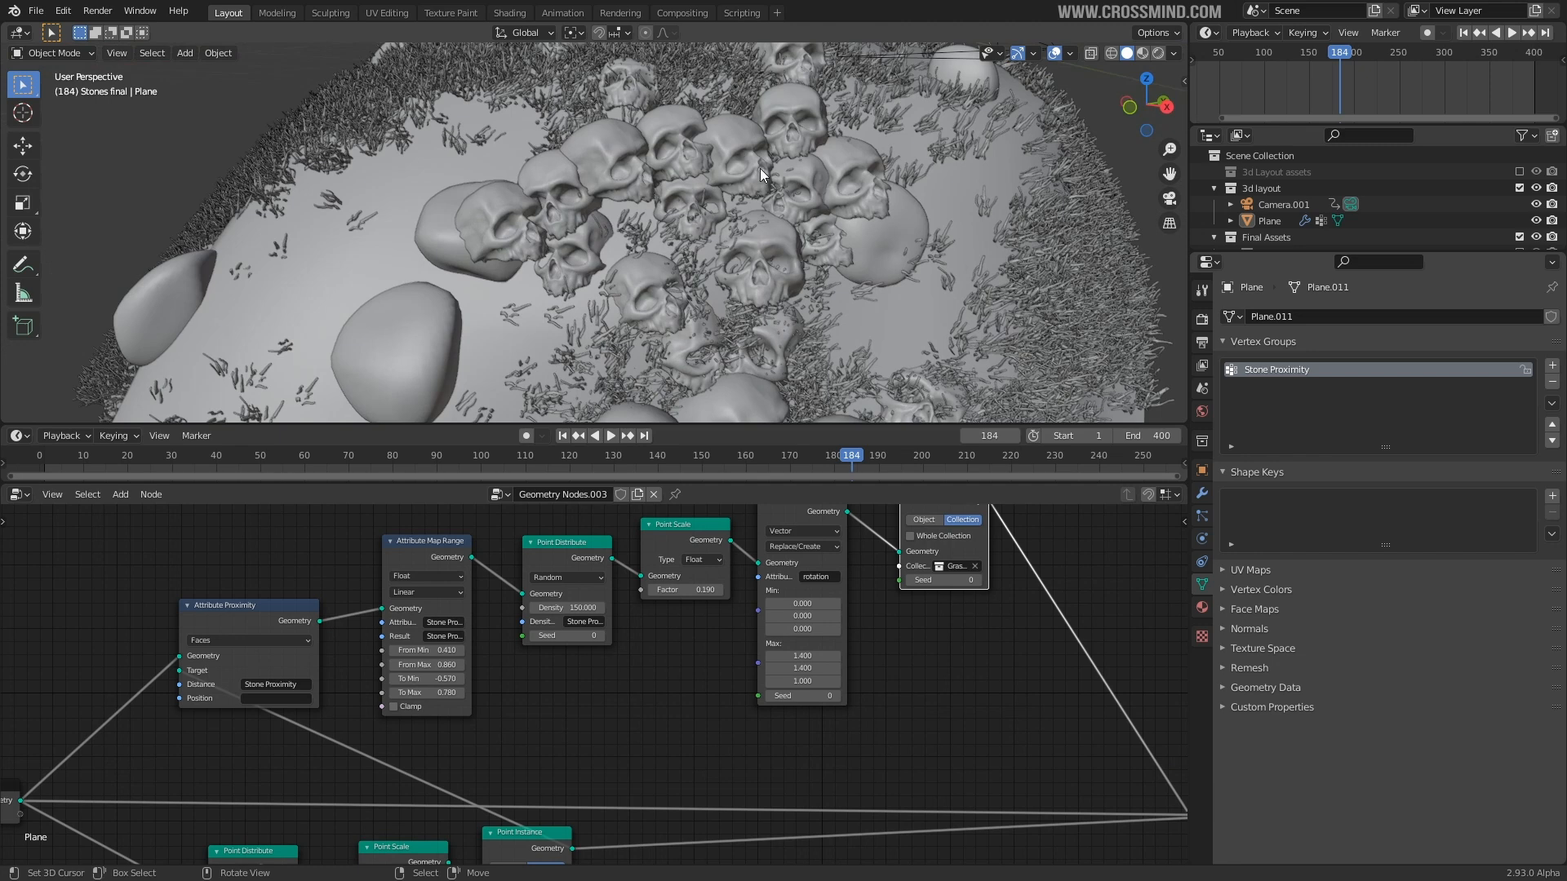
middle_click_drag(605, 708, 664, 588)
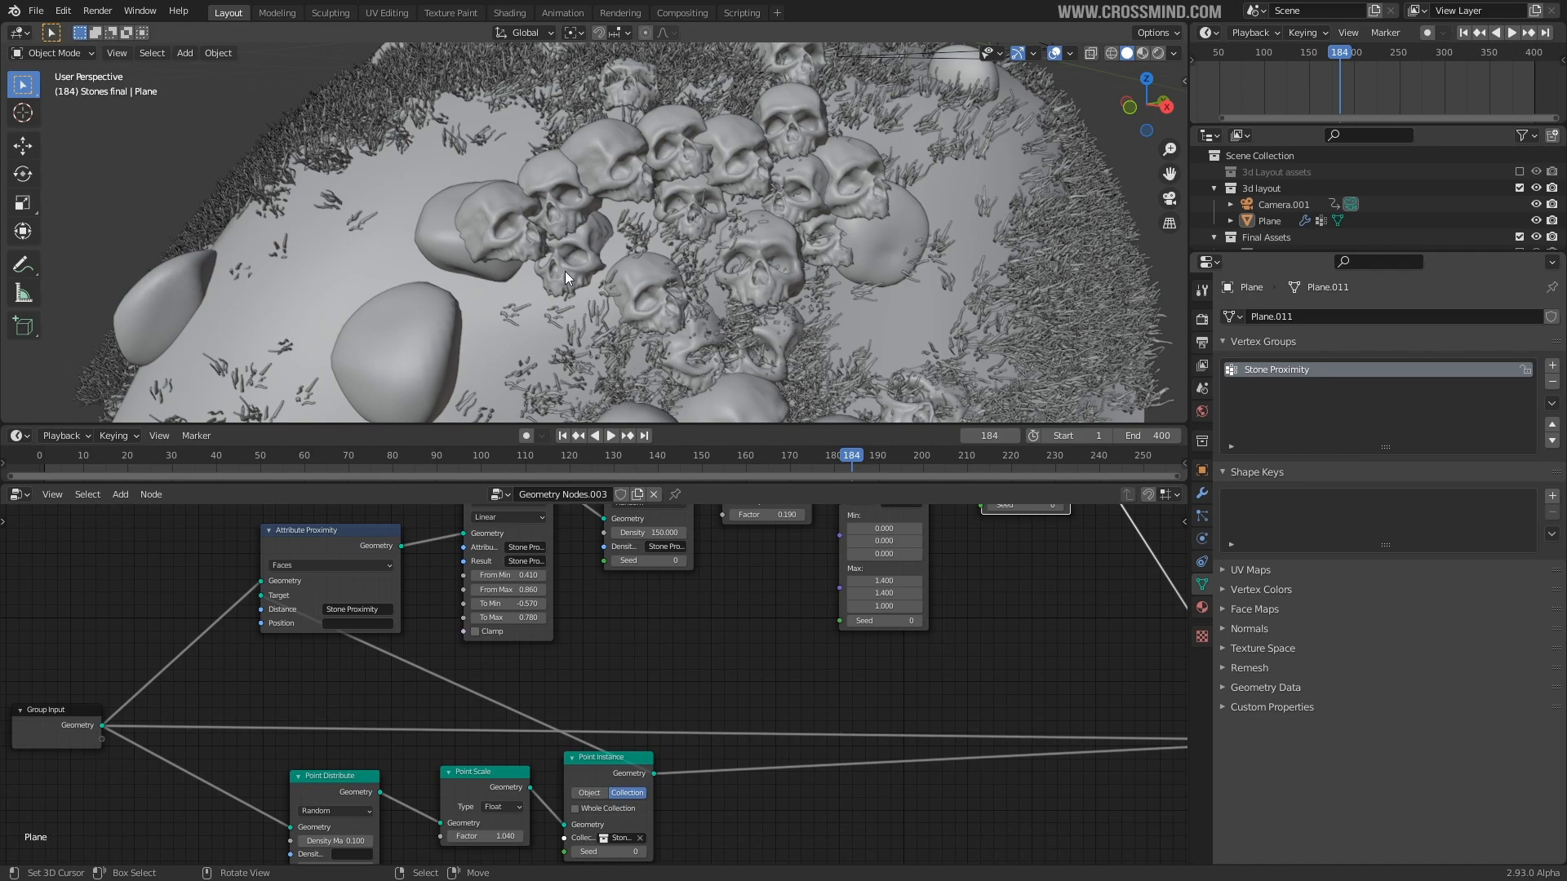
scroll(571, 277, "down", 4)
scroll(530, 678, "up", 2)
left_click_drag(530, 677, 486, 676)
middle_click_drag(811, 276, 759, 241)
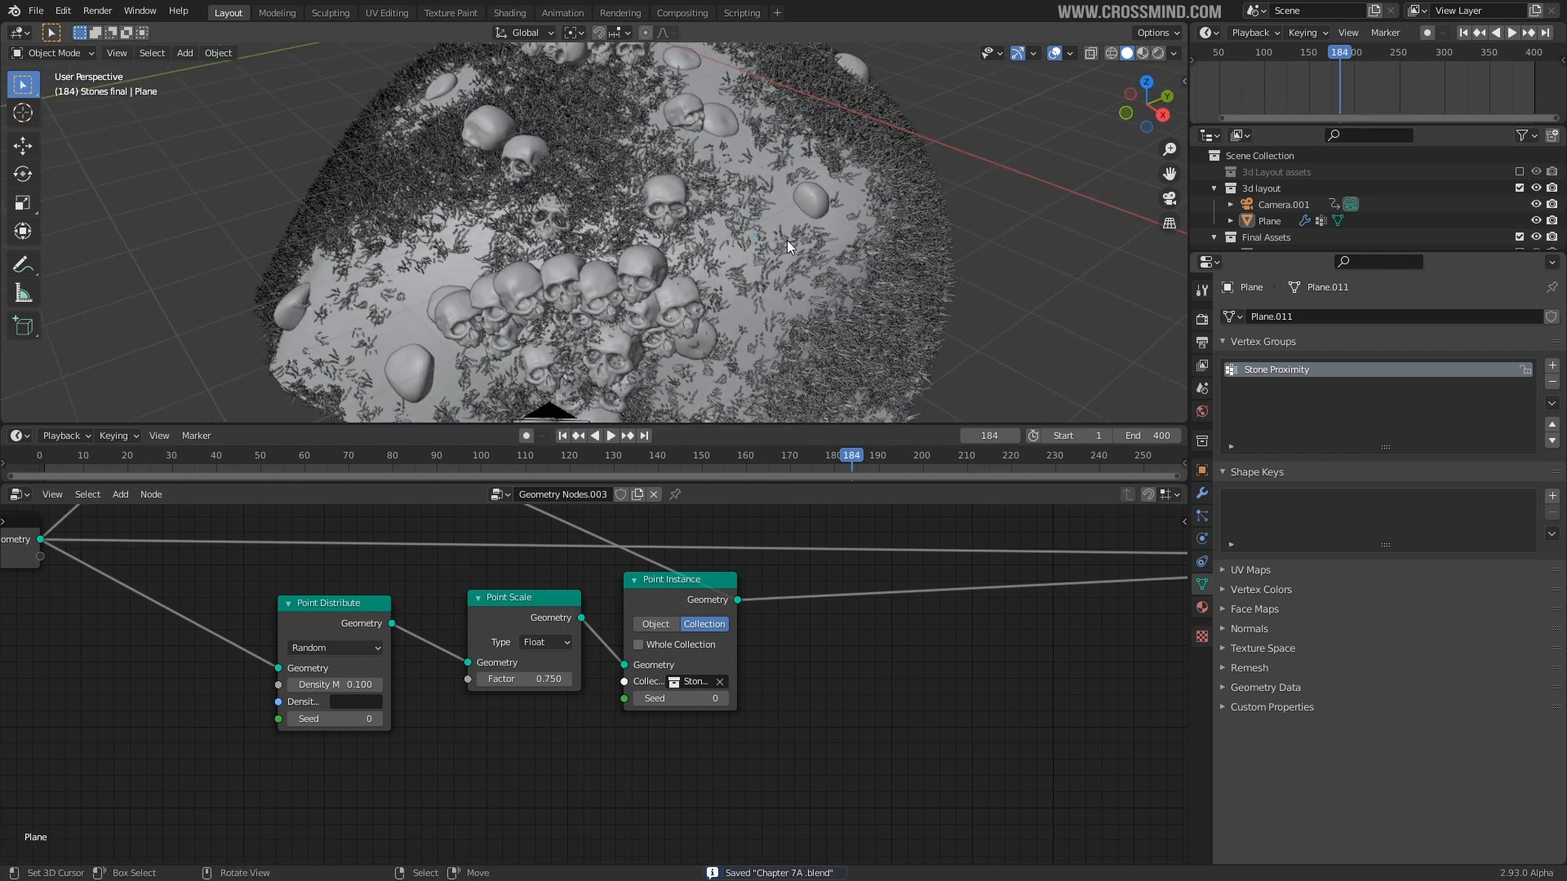
- Open the recent file Chapter 7 .blend
left_click(36, 10)
mouse_move(106, 62)
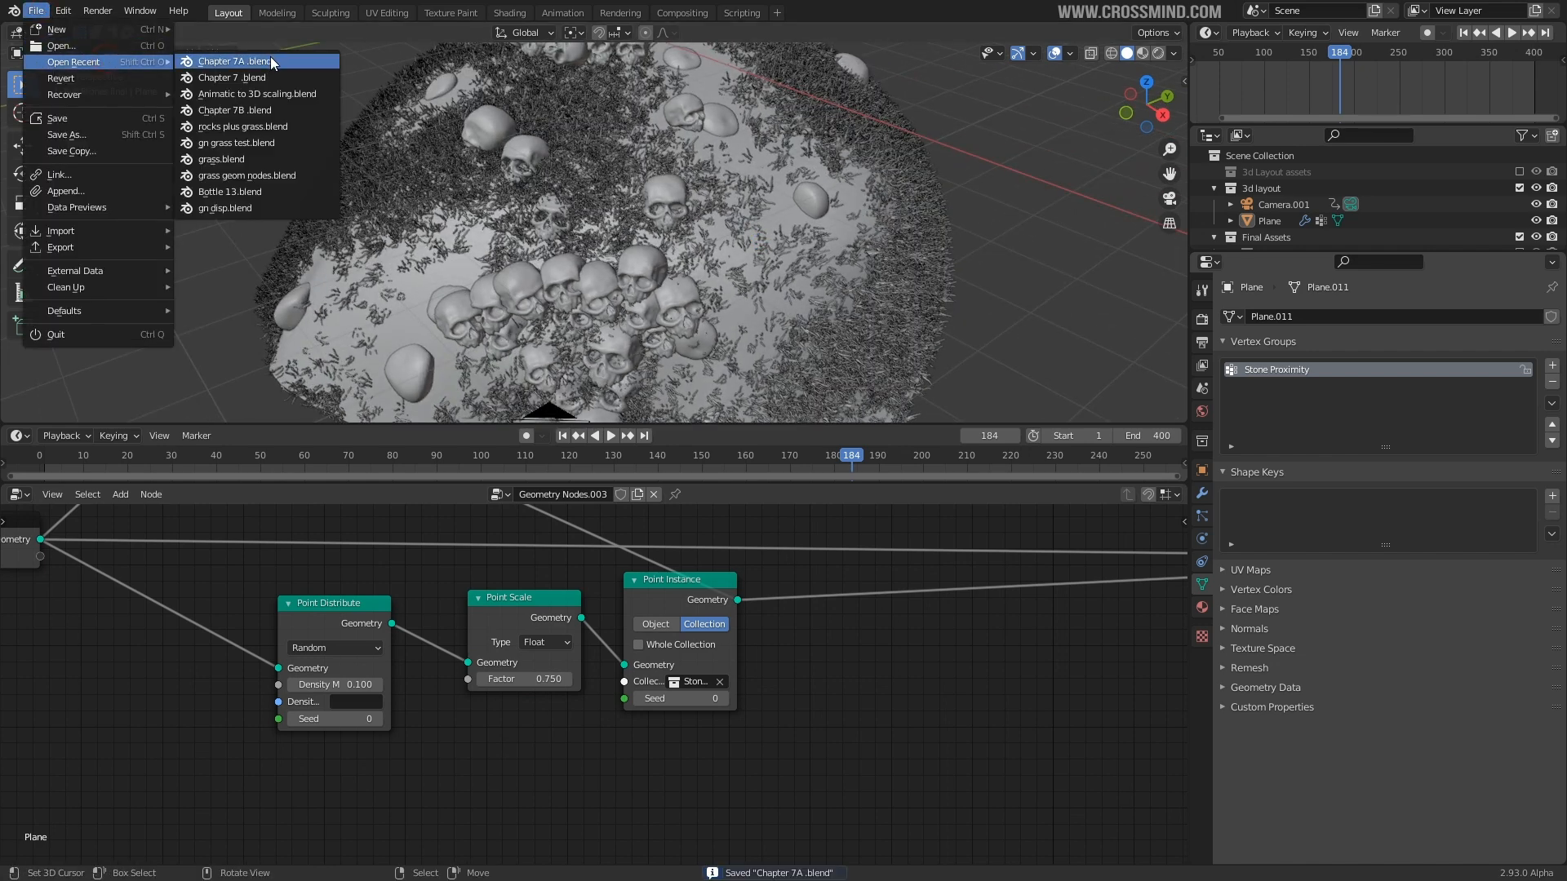
left_click(265, 78)
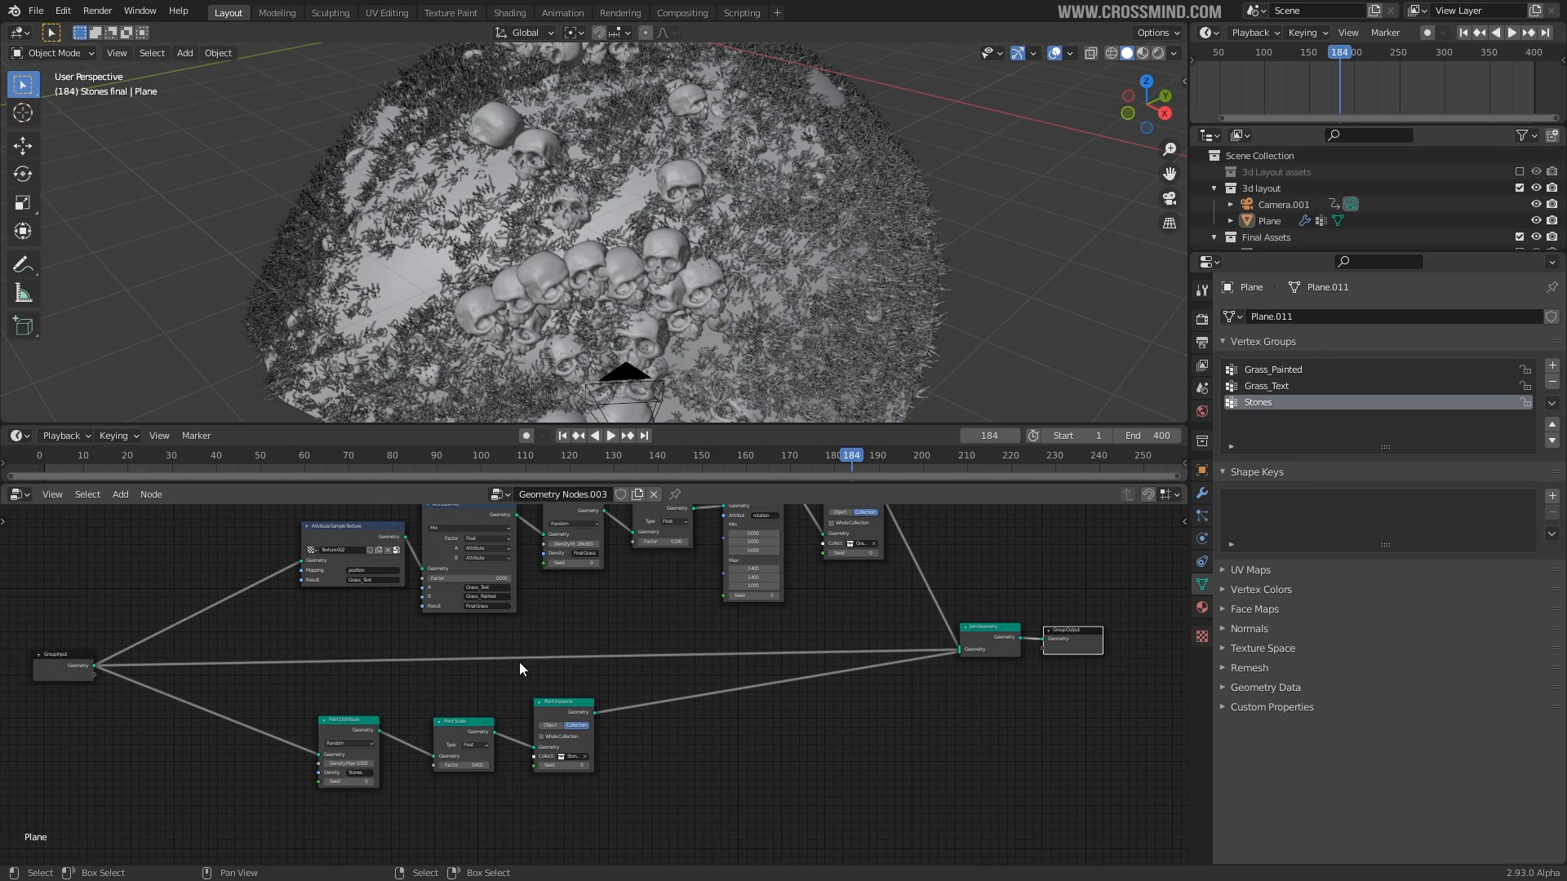
- Raise the Attribute Mix factor blending Grass_Text and Grass_Painted, and view the hill through the camera
left_click_drag(514, 616, 604, 616)
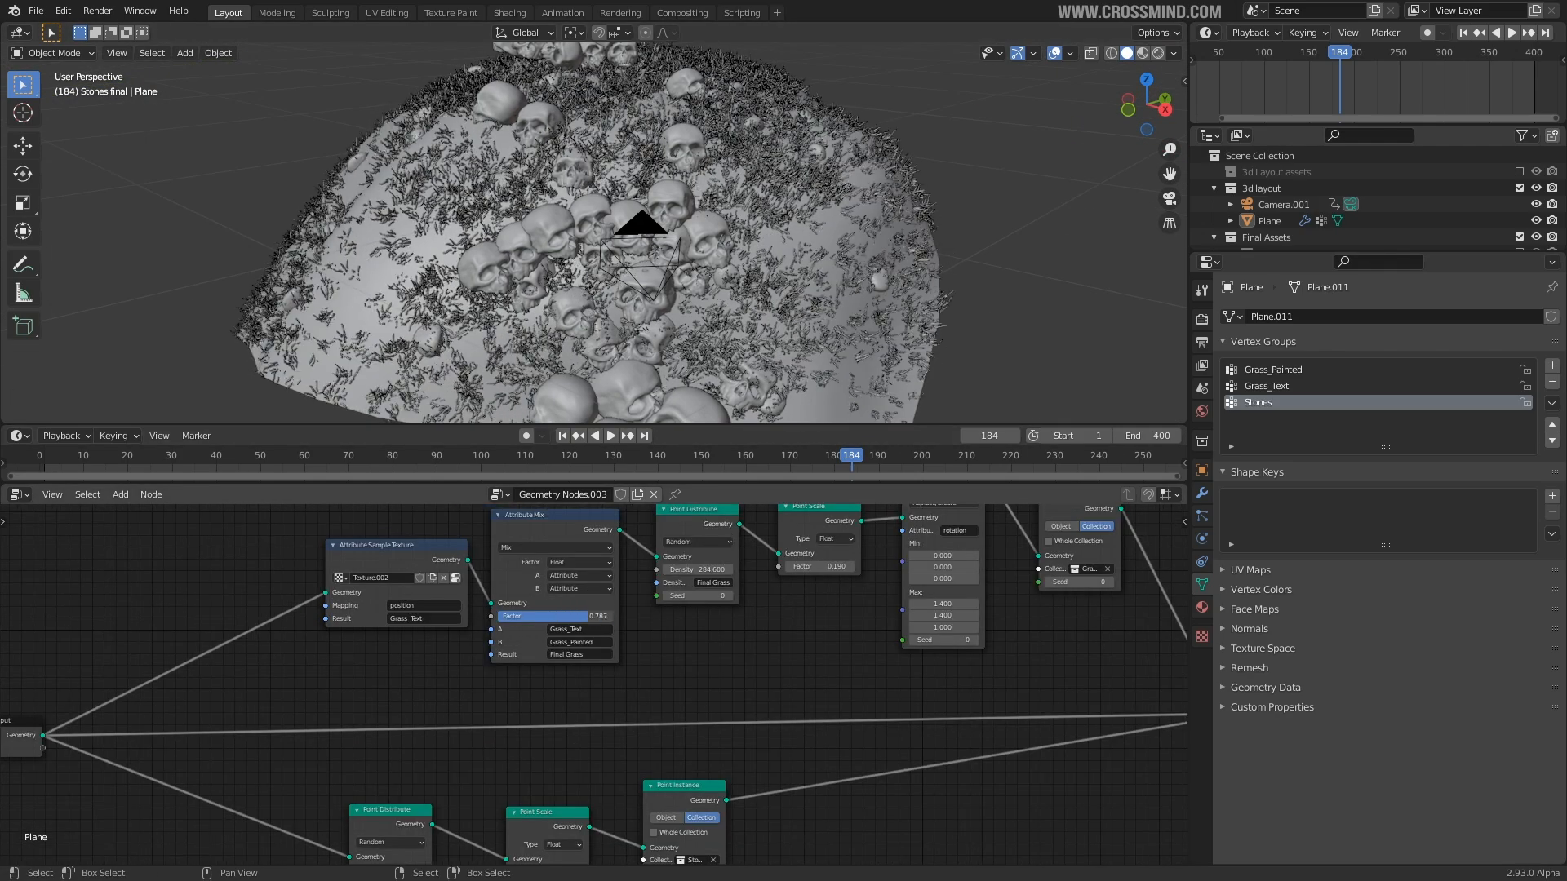
middle_click_drag(816, 214, 770, 306)
key("KP_0")
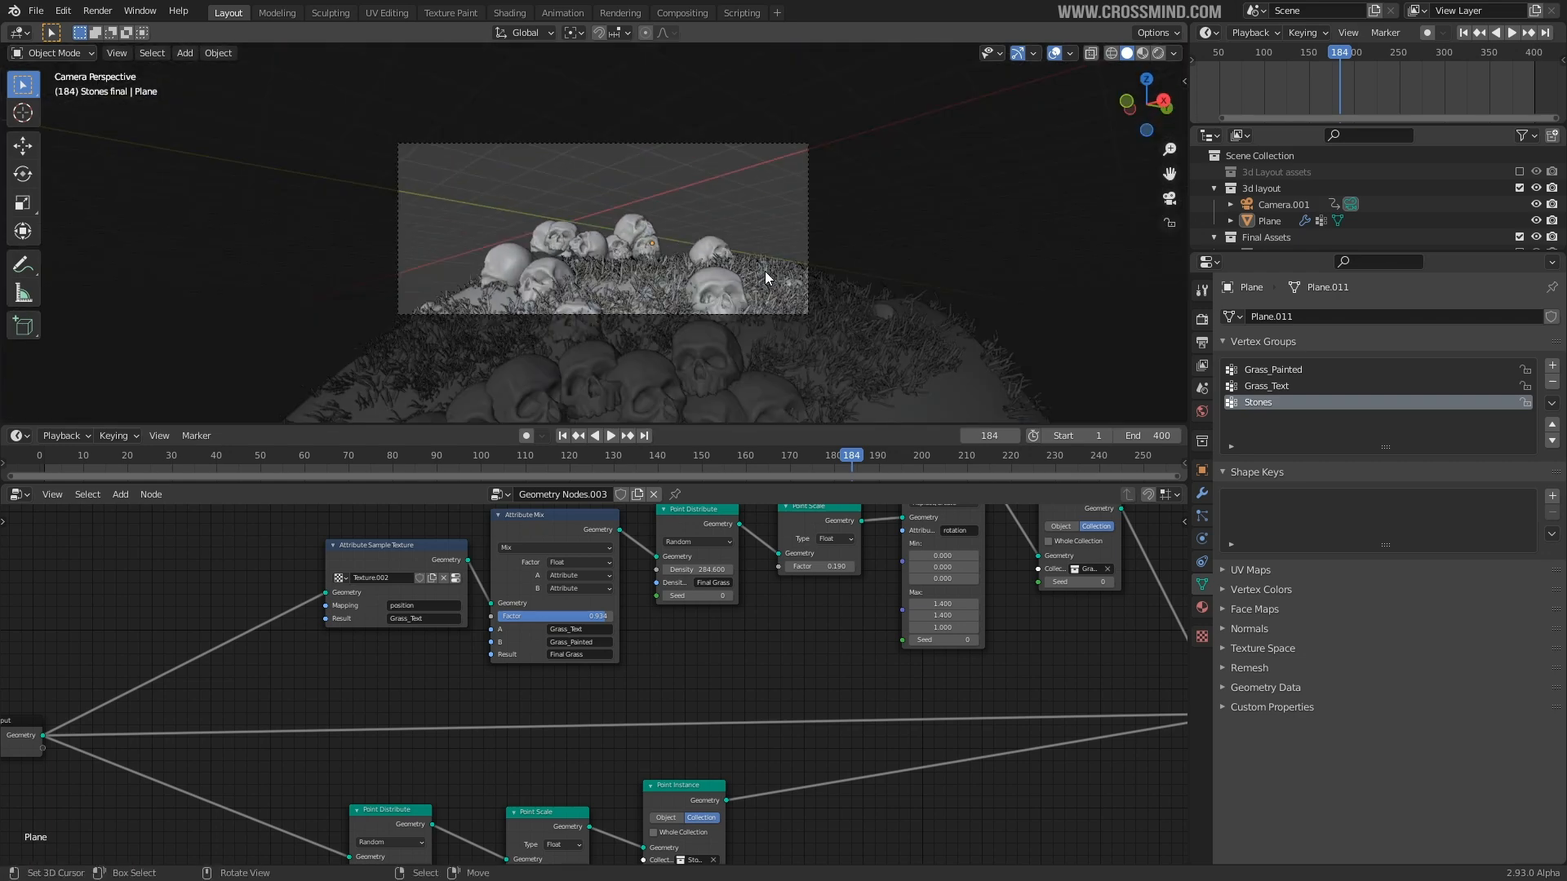
- Enlarge the outliner, enable the Bottle Final collection and go to frame 121
left_click_drag(1419, 253, 1419, 619)
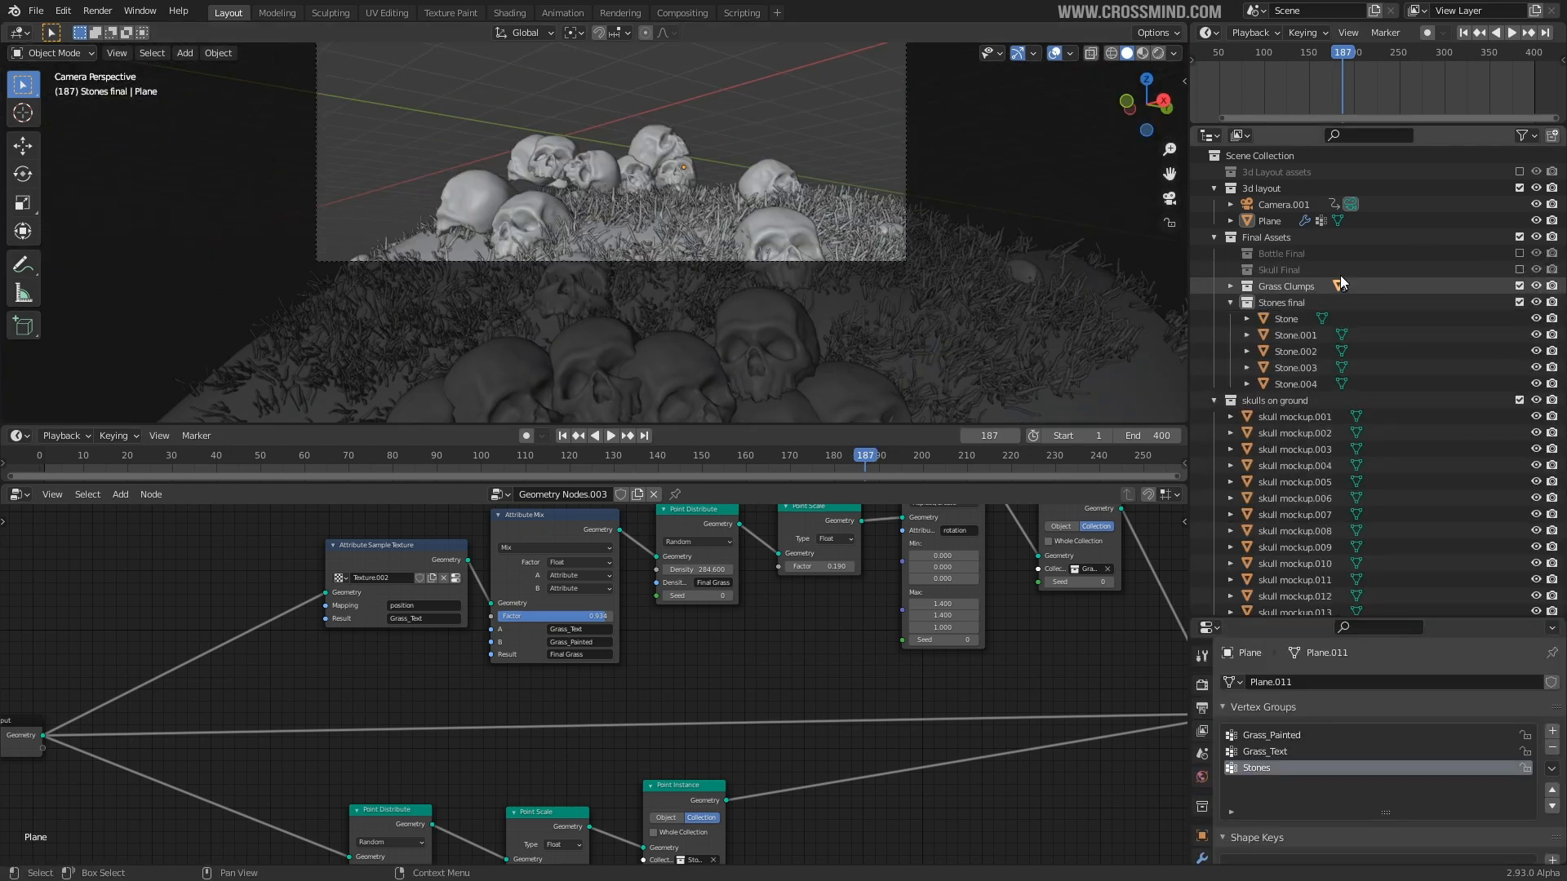
left_click(1519, 254)
left_click_drag(699, 457, 575, 474)
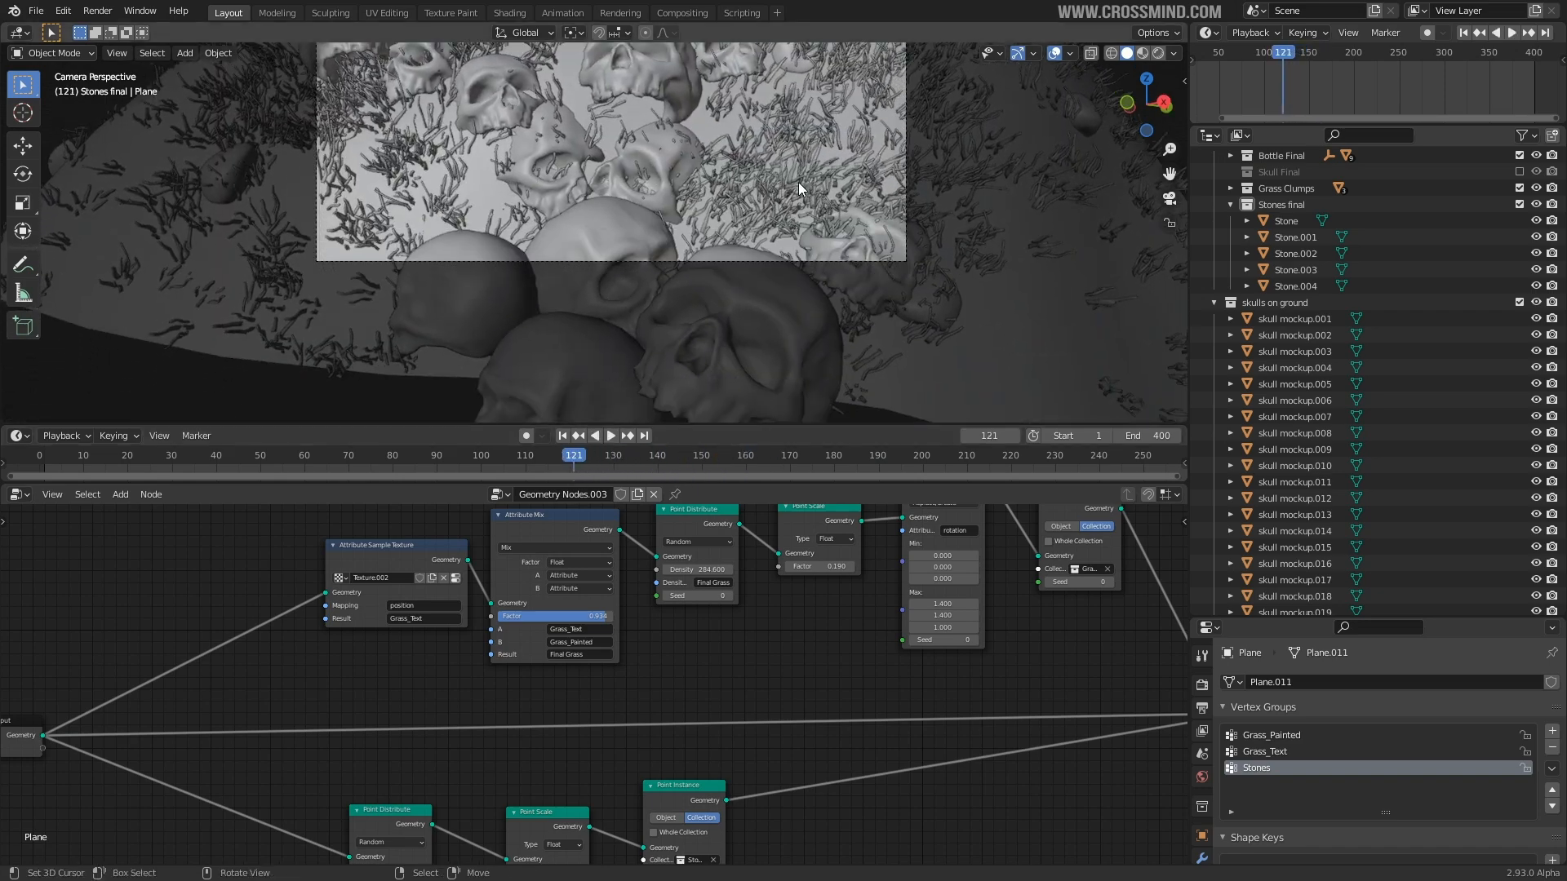
middle_click_drag(810, 247, 769, 308, "shift")
- Enlarge the 3D viewport by shrinking the node editor area, and leave the camera view
left_click_drag(702, 480, 685, 751)
left_click_drag(687, 424, 687, 603)
middle_click_drag(713, 341, 696, 368, "shift")
key("KP_0")
- Exclude the Layout mockup stones collection from the view layer
middle_click_drag(885, 315, 829, 320)
scroll(828, 320, "down", 4)
scroll(1387, 433, "down", 7)
left_click(1520, 599)
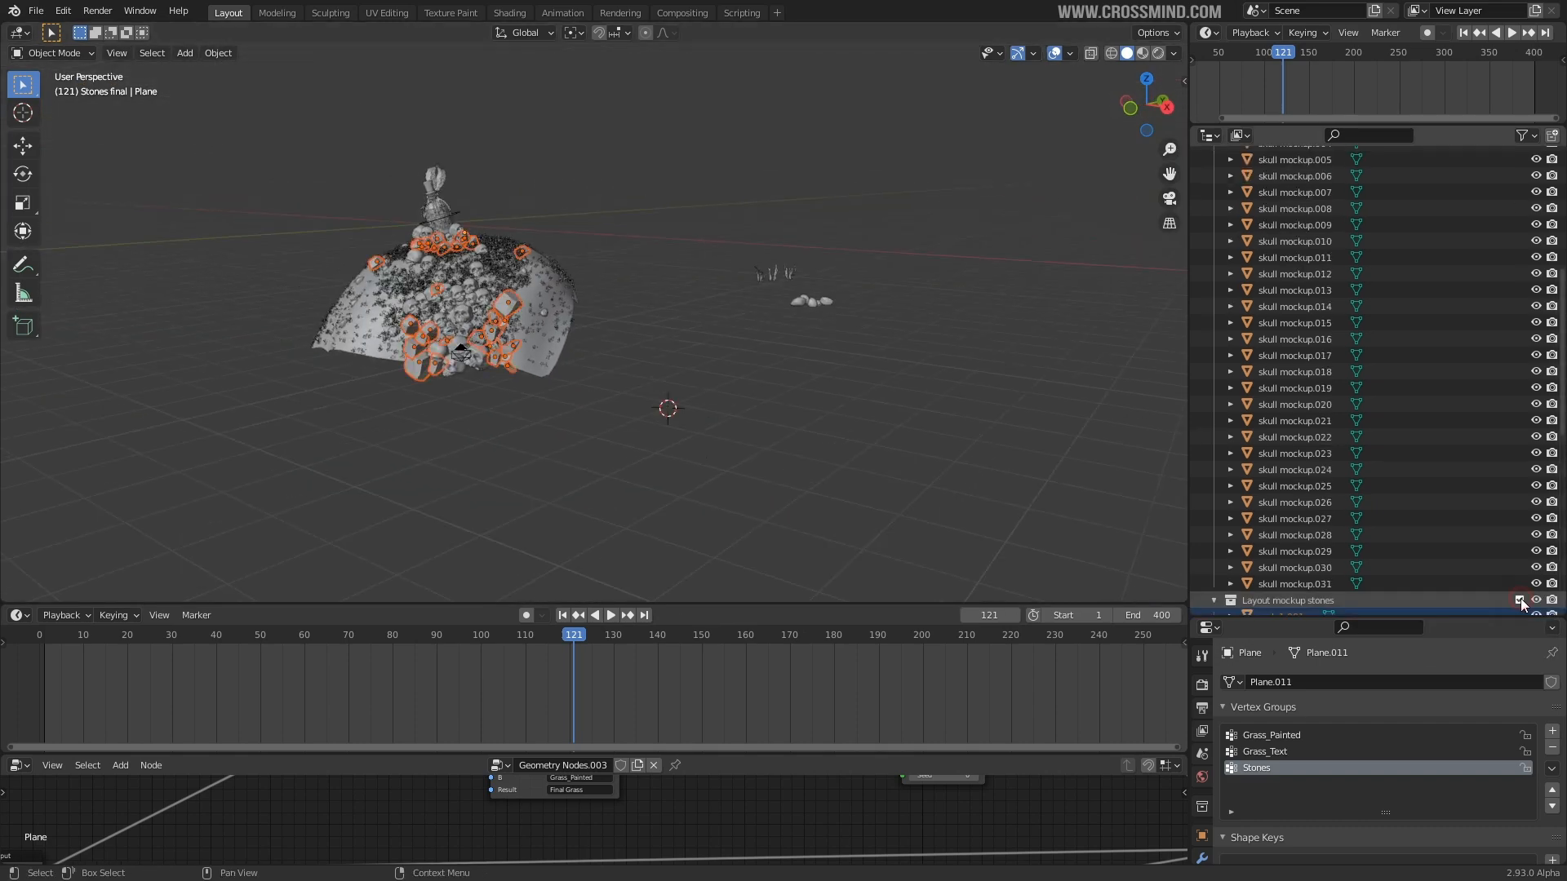
scroll(566, 306, "up", 4)
middle_click_drag(548, 300, 754, 311, "shift")
scroll(754, 312, "up", 2)
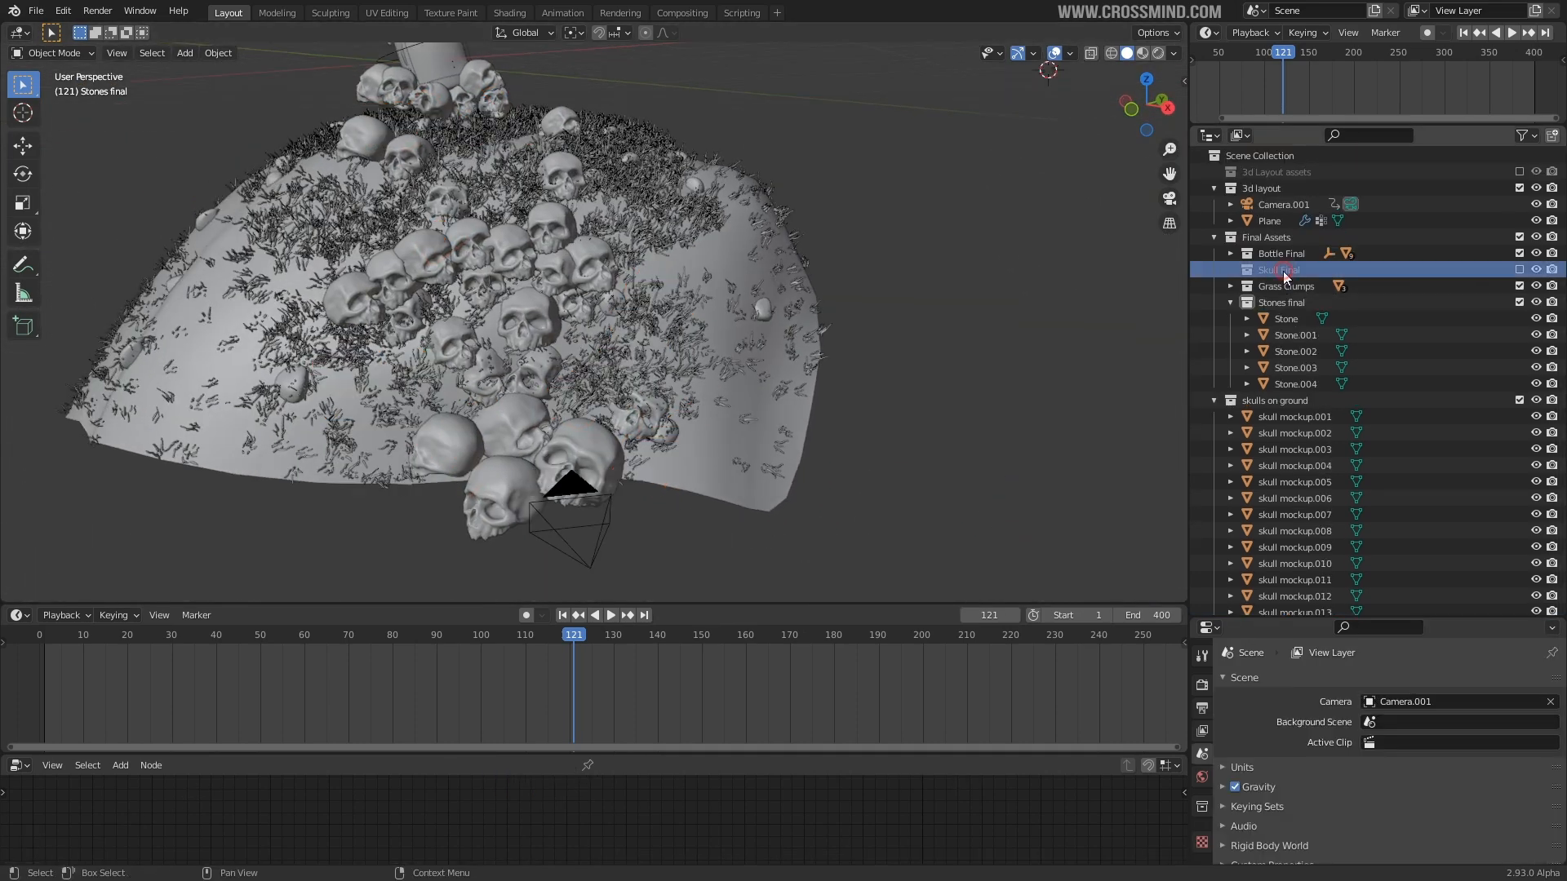
- Duplicate the five stones in the Stones final collection and place the copies about 3.3 m from the originals
left_click(1291, 291)
left_click(1288, 301)
scroll(929, 362, "down", 4)
middle_click_drag(929, 362, 882, 378)
right_click(955, 306)
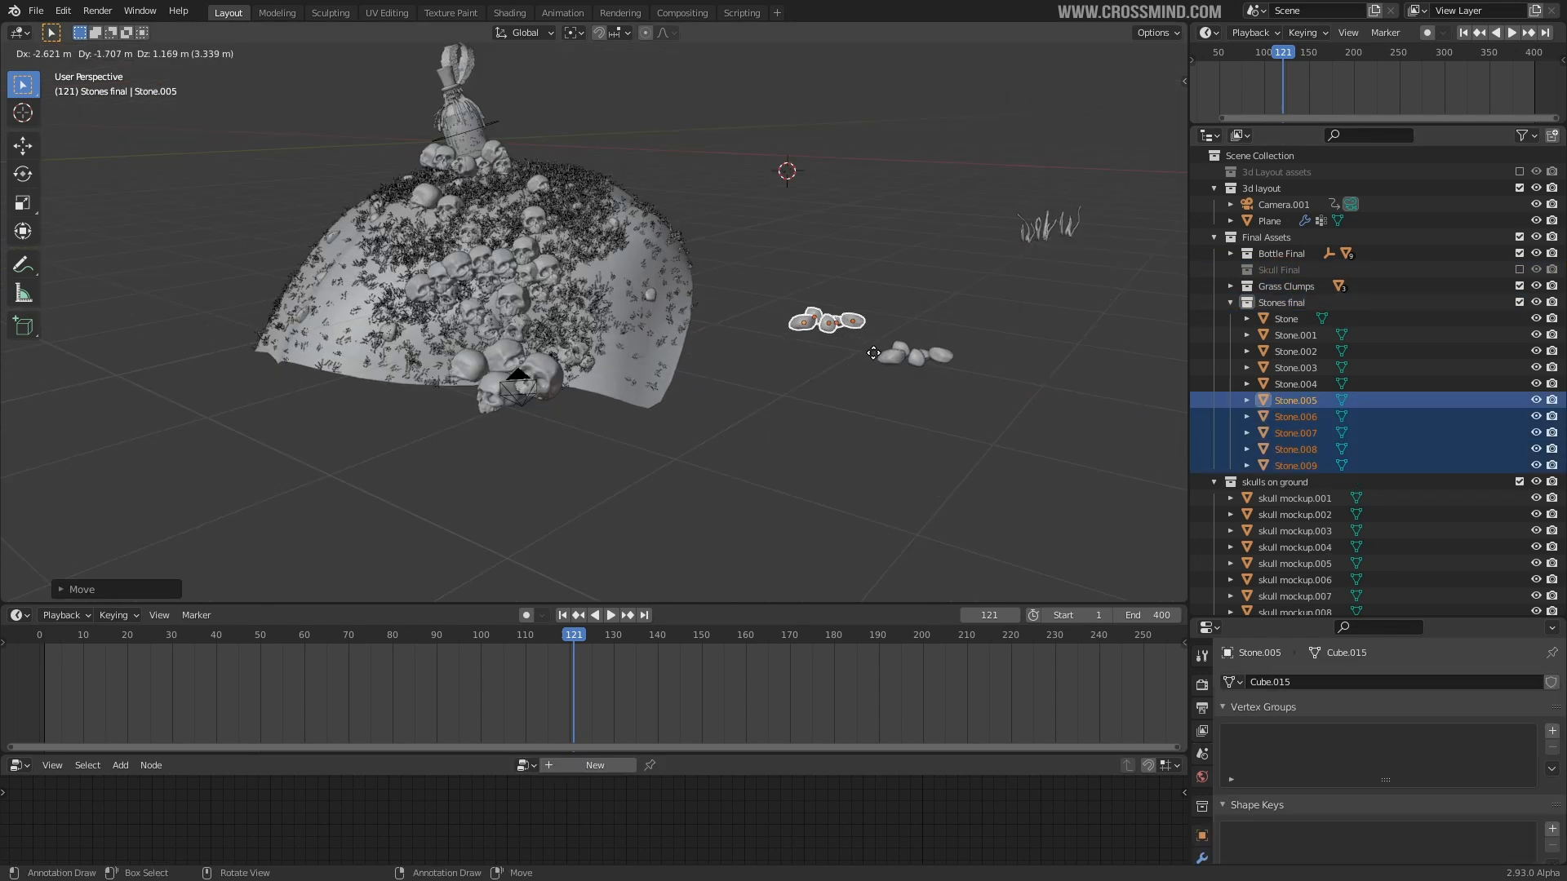
left_click(873, 352)
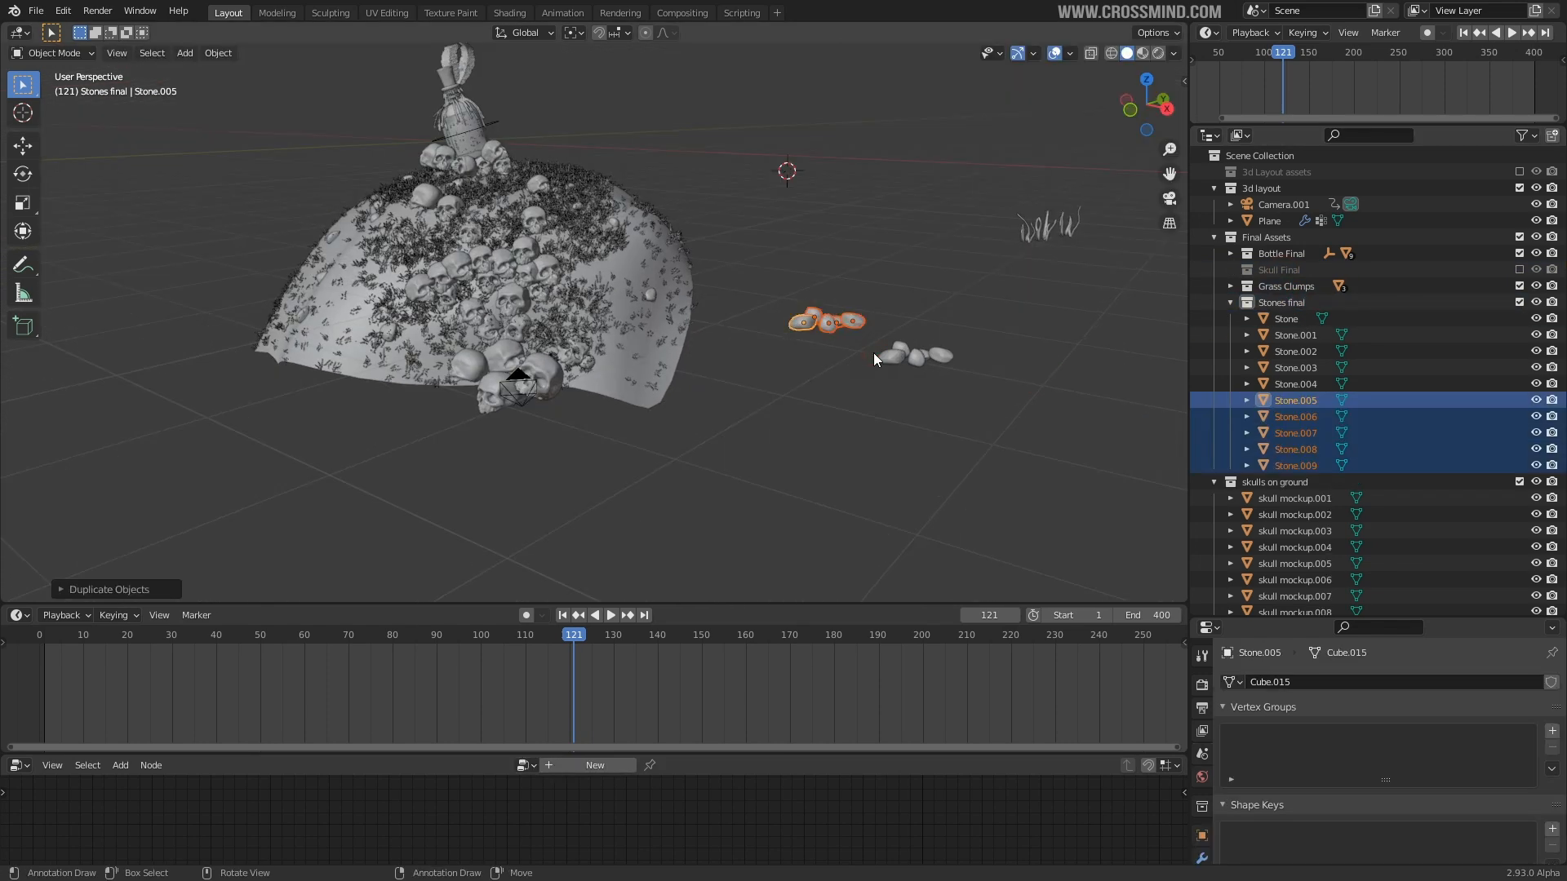
- Move the five duplicated stones into a new collection named Final Stones On Ground
key("m")
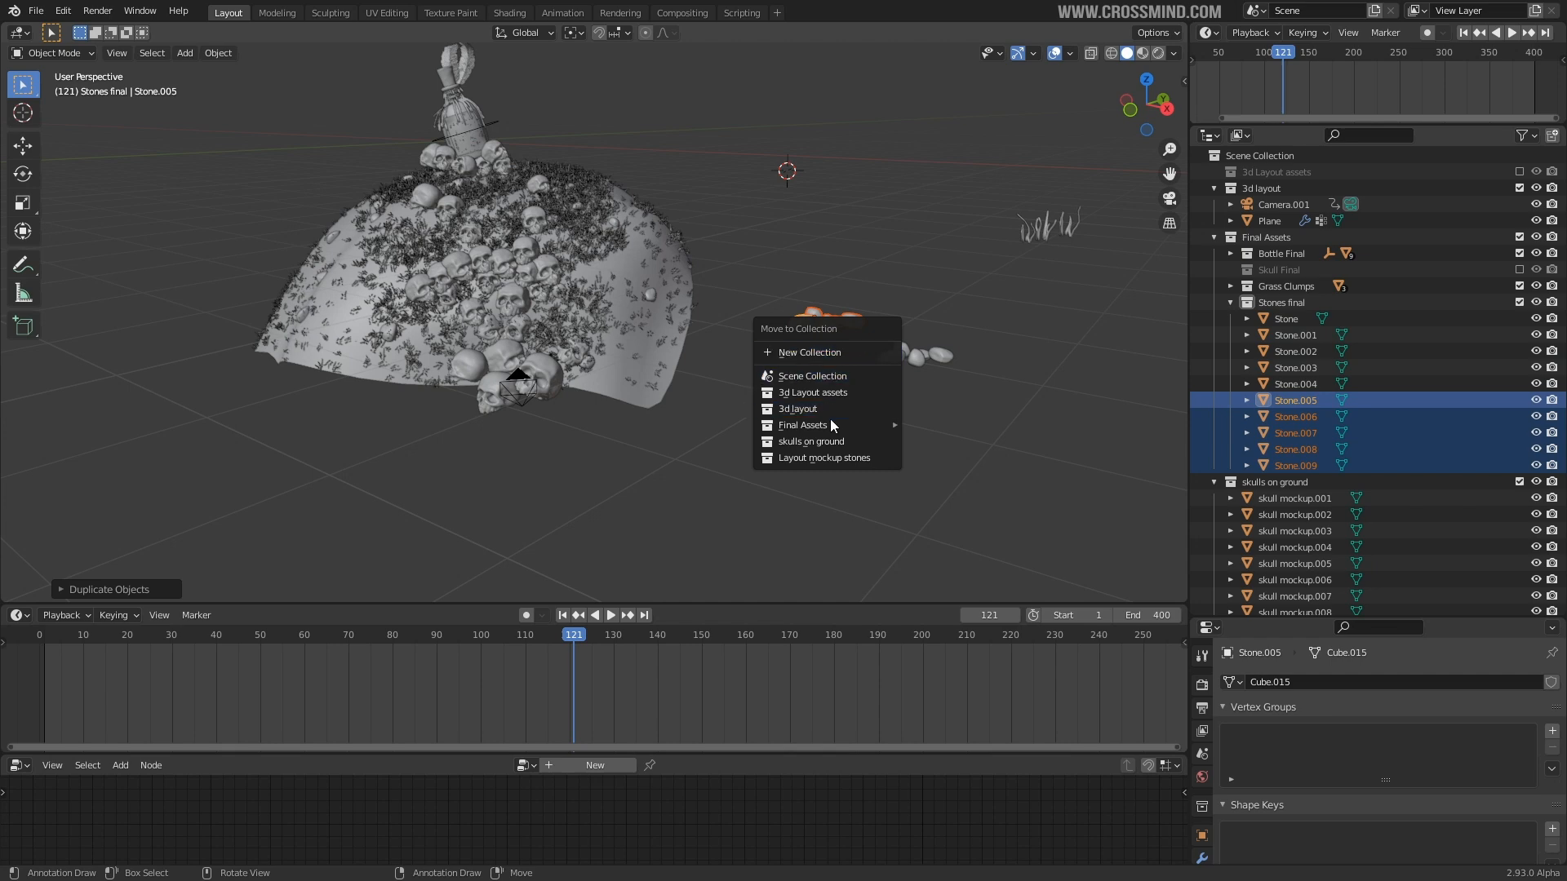
left_click(809, 352)
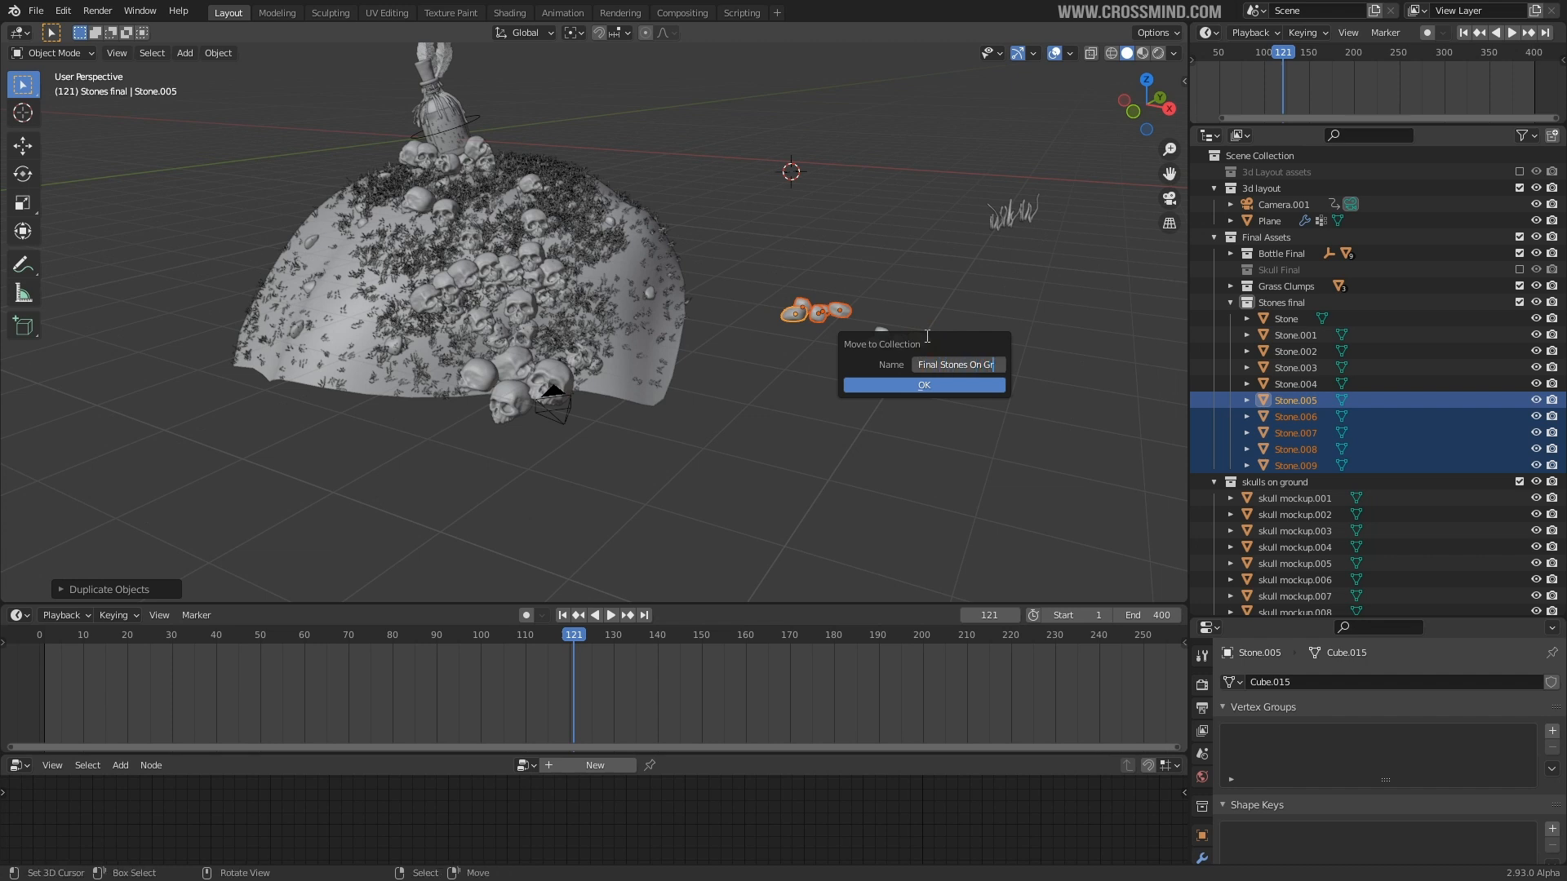
left_click(924, 385)
middle_click_drag(826, 330, 1033, 370)
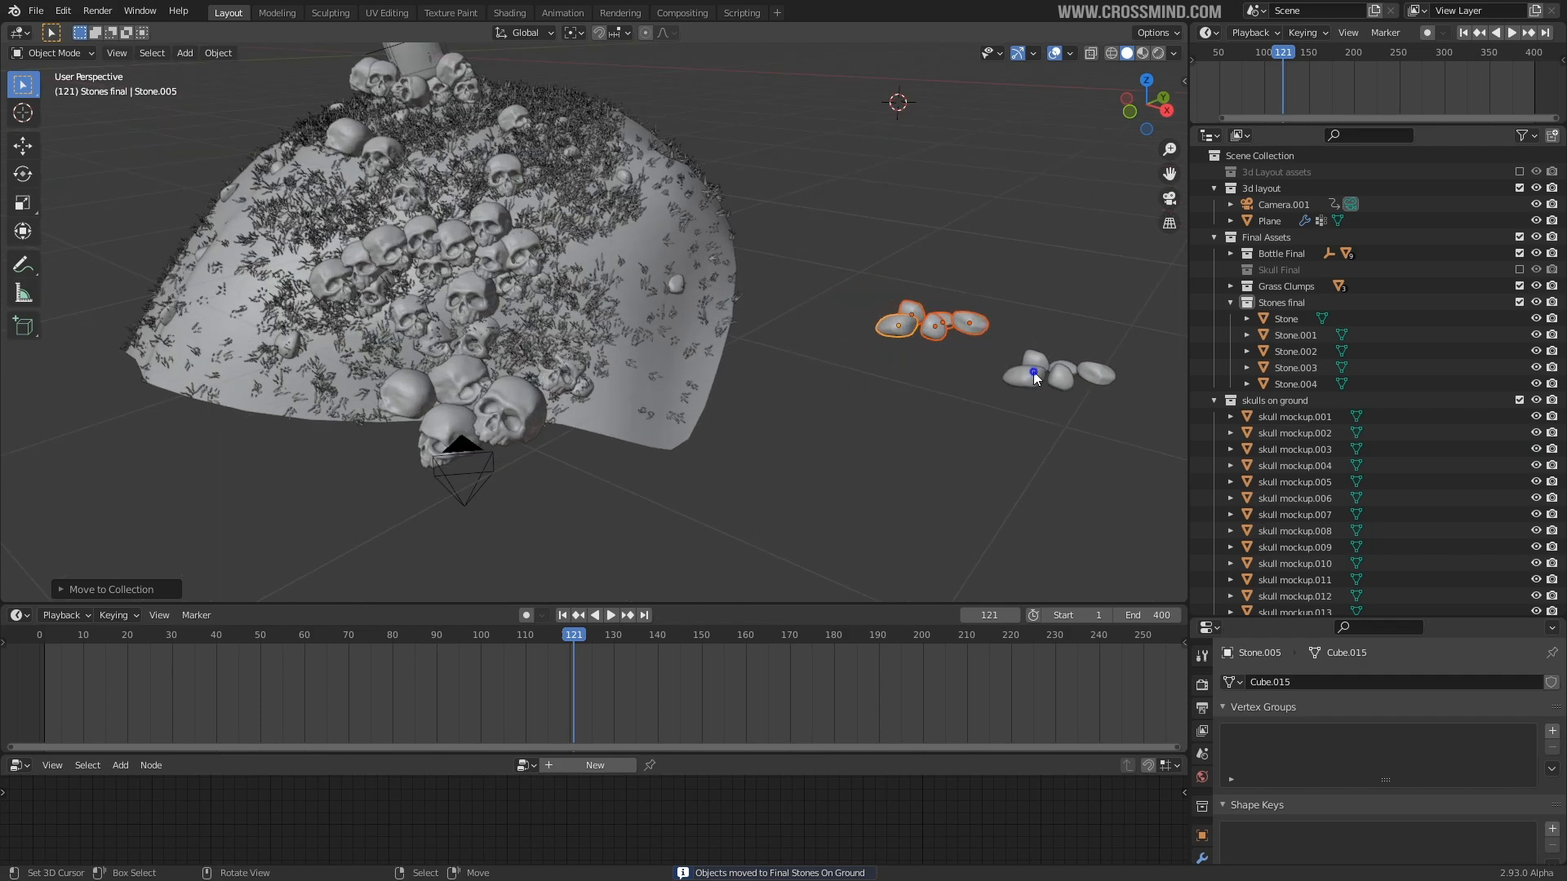
- Move the Final Stones On Ground group onto the front slope of the hill beside the skulls
left_click(1028, 375)
middle_click_drag(643, 290, 653, 248)
middle_click_drag(347, 221, 492, 307)
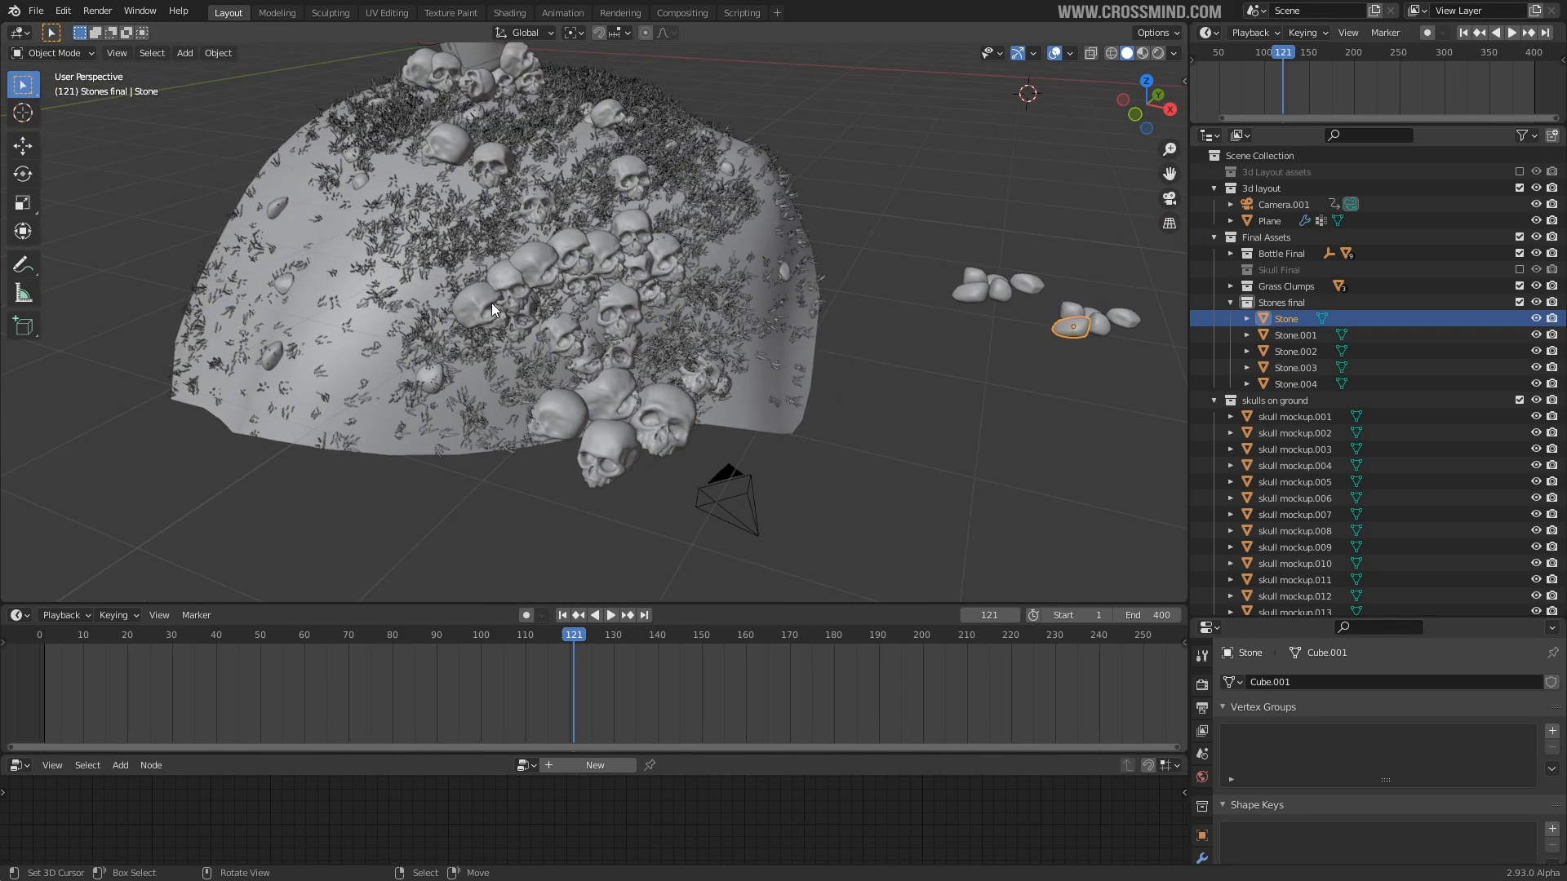
middle_click_drag(762, 275, 636, 252)
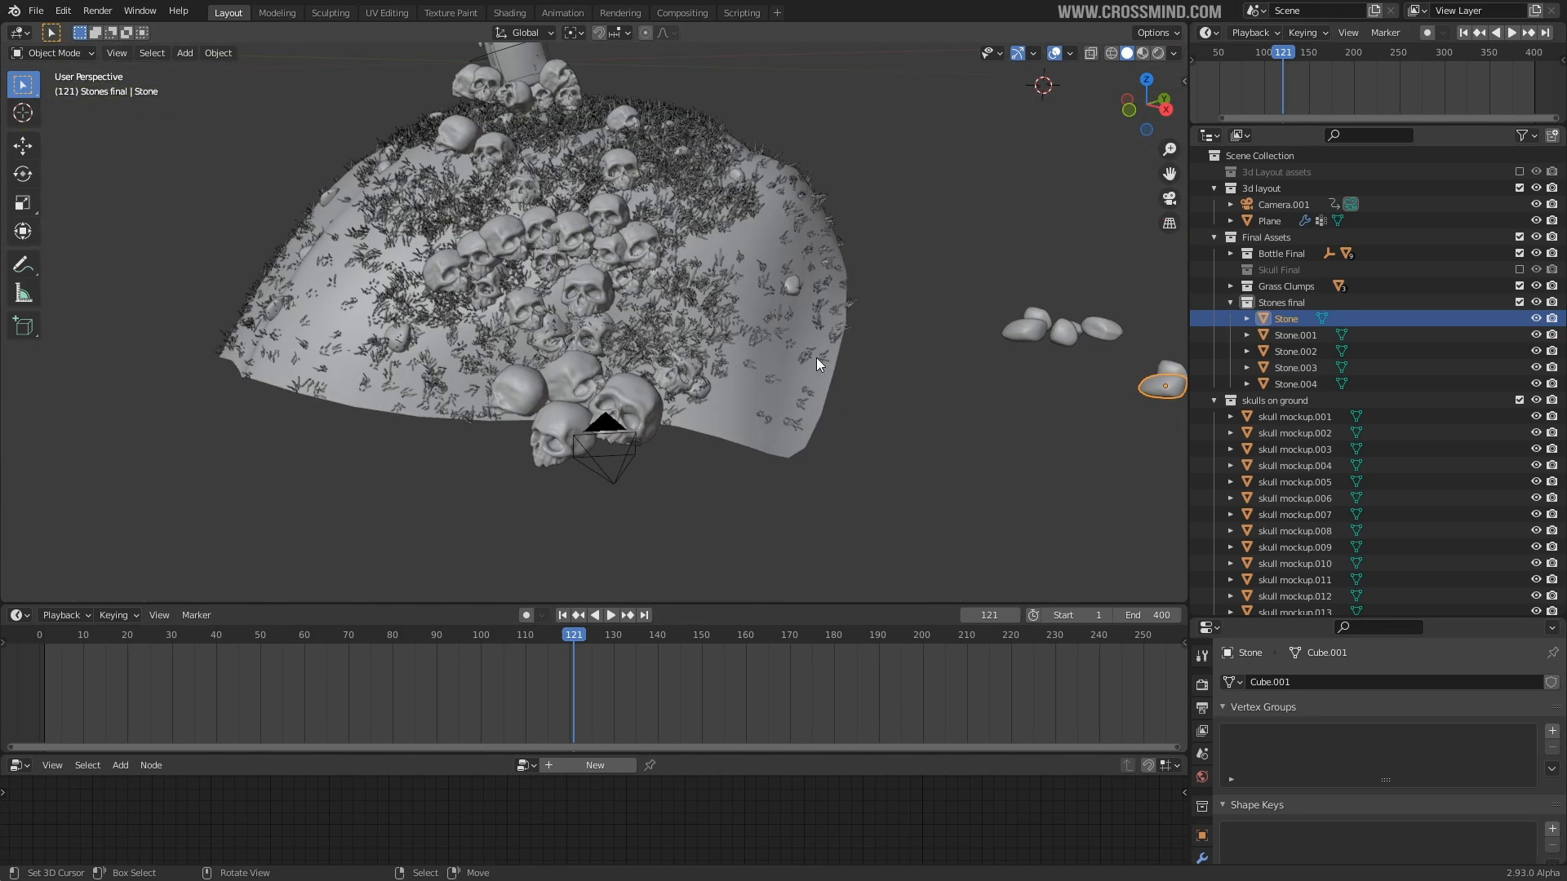
middle_click_drag(809, 364, 1013, 402)
left_click_drag(1007, 317, 1098, 355)
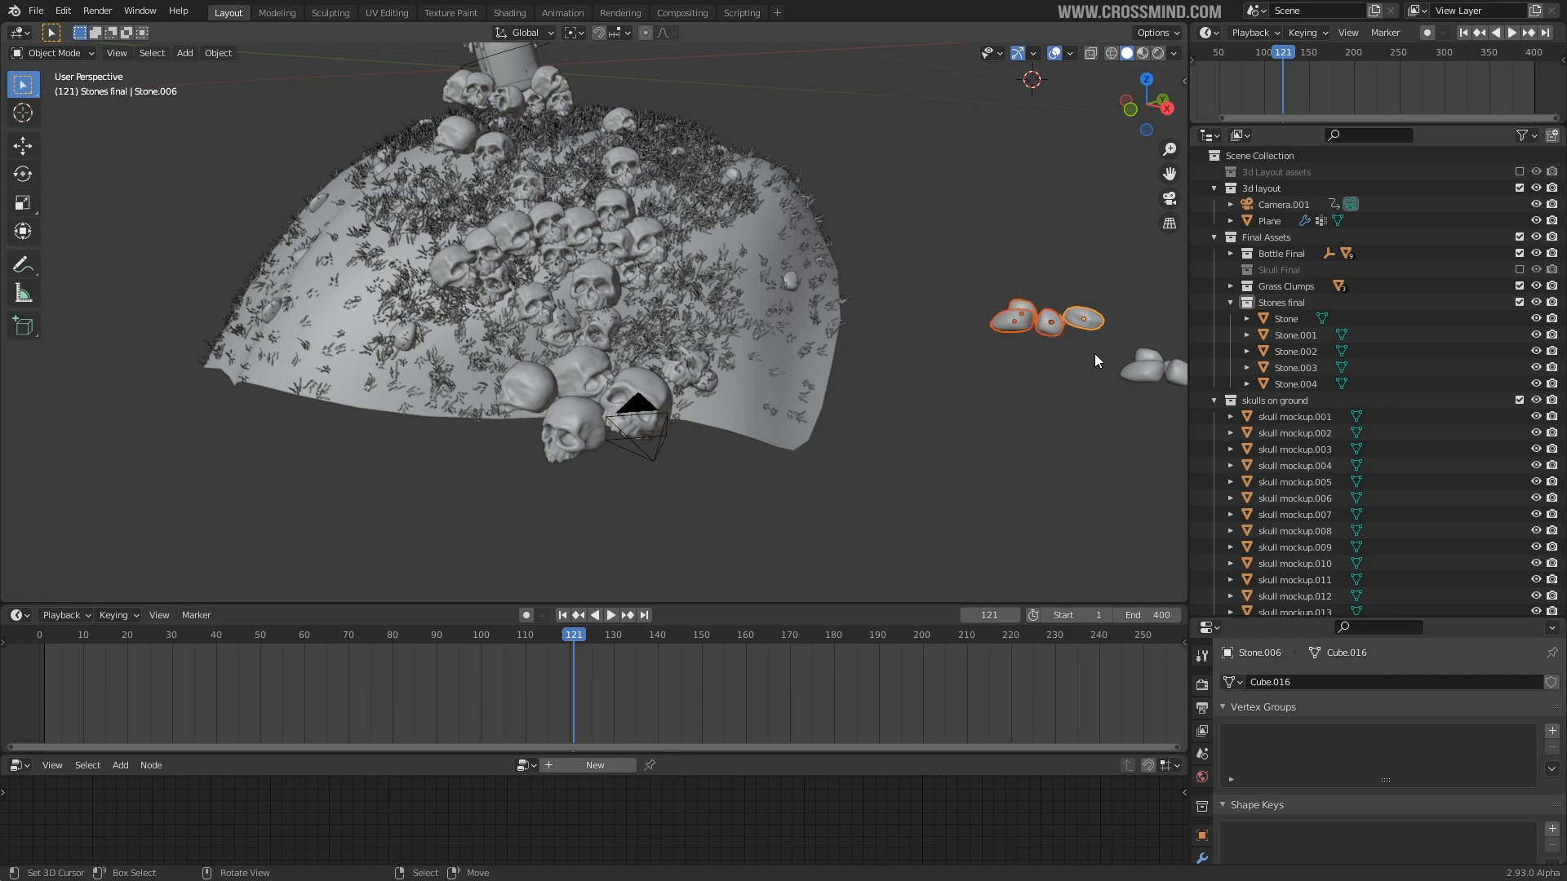
key("shift+d")
left_click(606, 377)
middle_click_drag(606, 377, 799, 349)
key("g")
left_click(901, 304)
middle_click_drag(901, 304, 712, 341)
key("g")
left_click(752, 306)
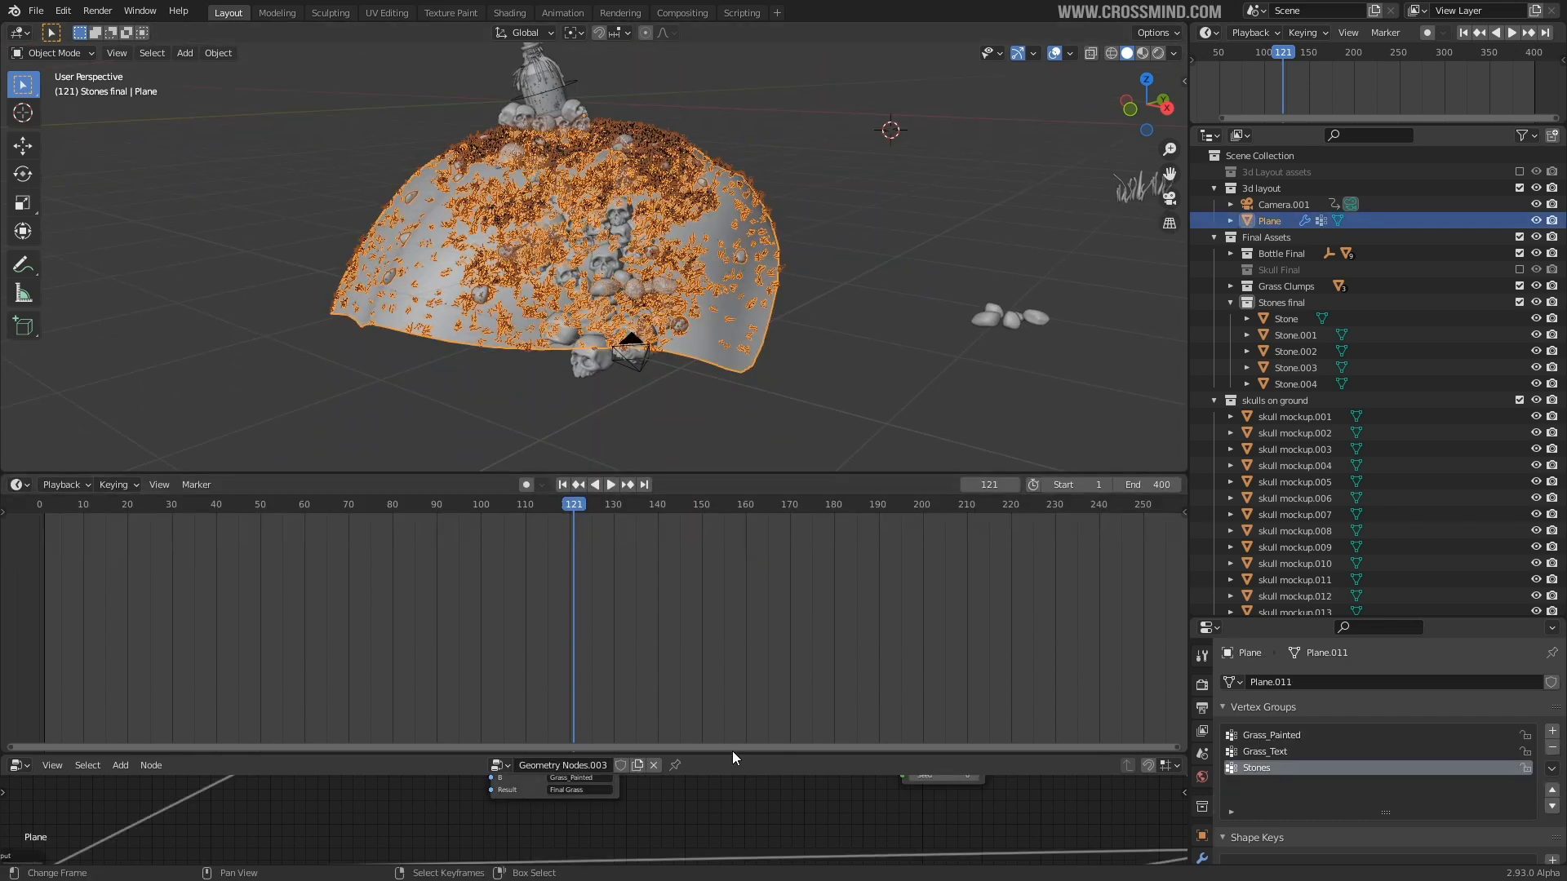
- Enlarge the node editor and cut the link from the grass Point Instance node to Join Geometry
left_click_drag(732, 757, 746, 522)
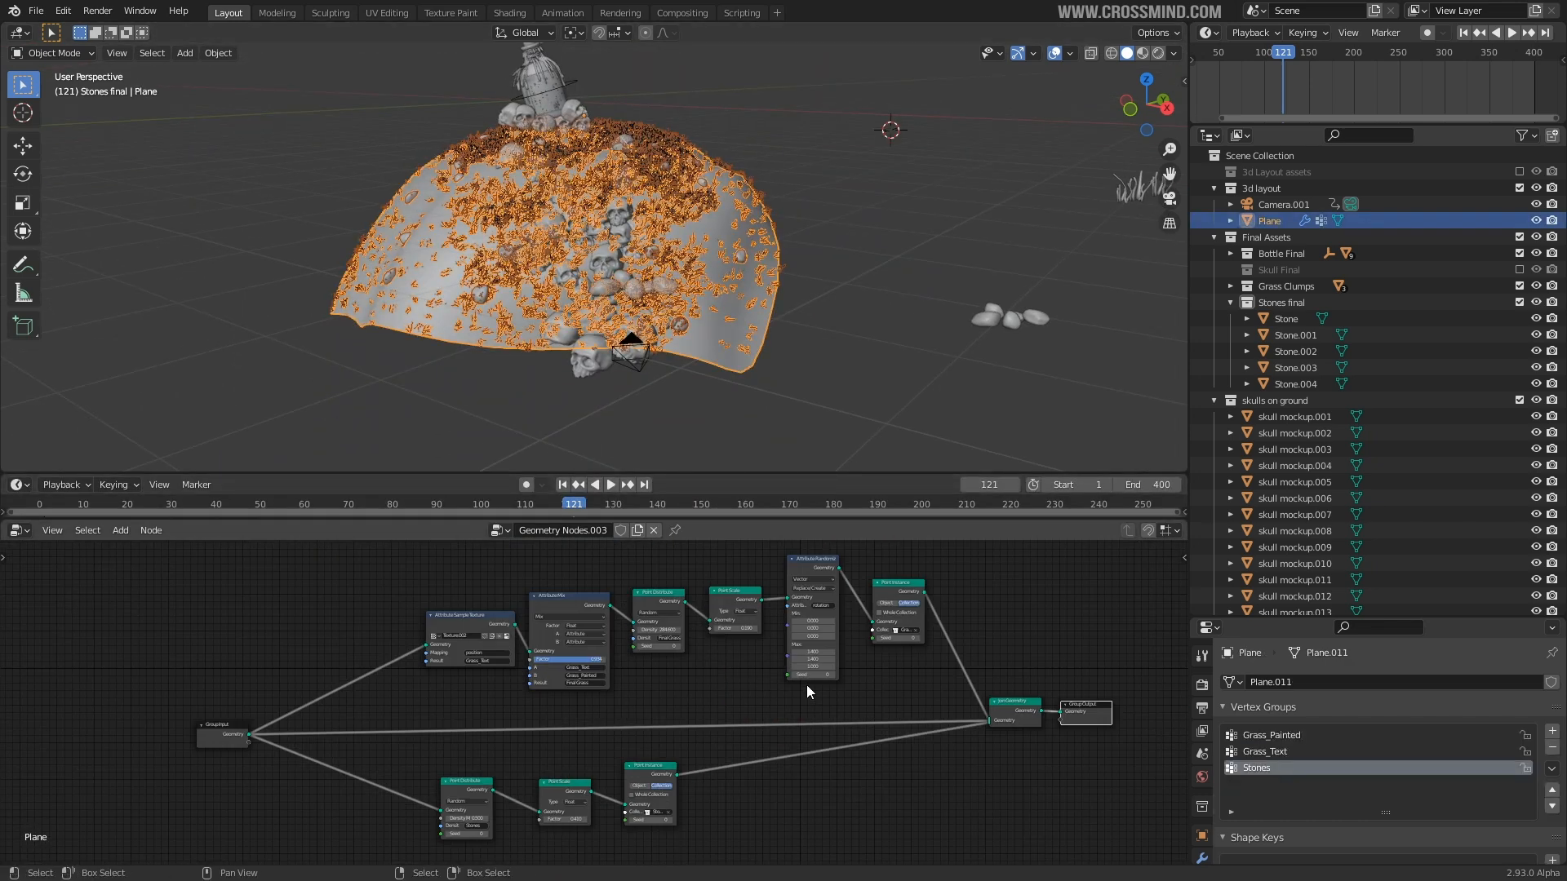
right_click_drag(831, 651, 826, 656, "ctrl")
scroll(718, 342, "up", 2)
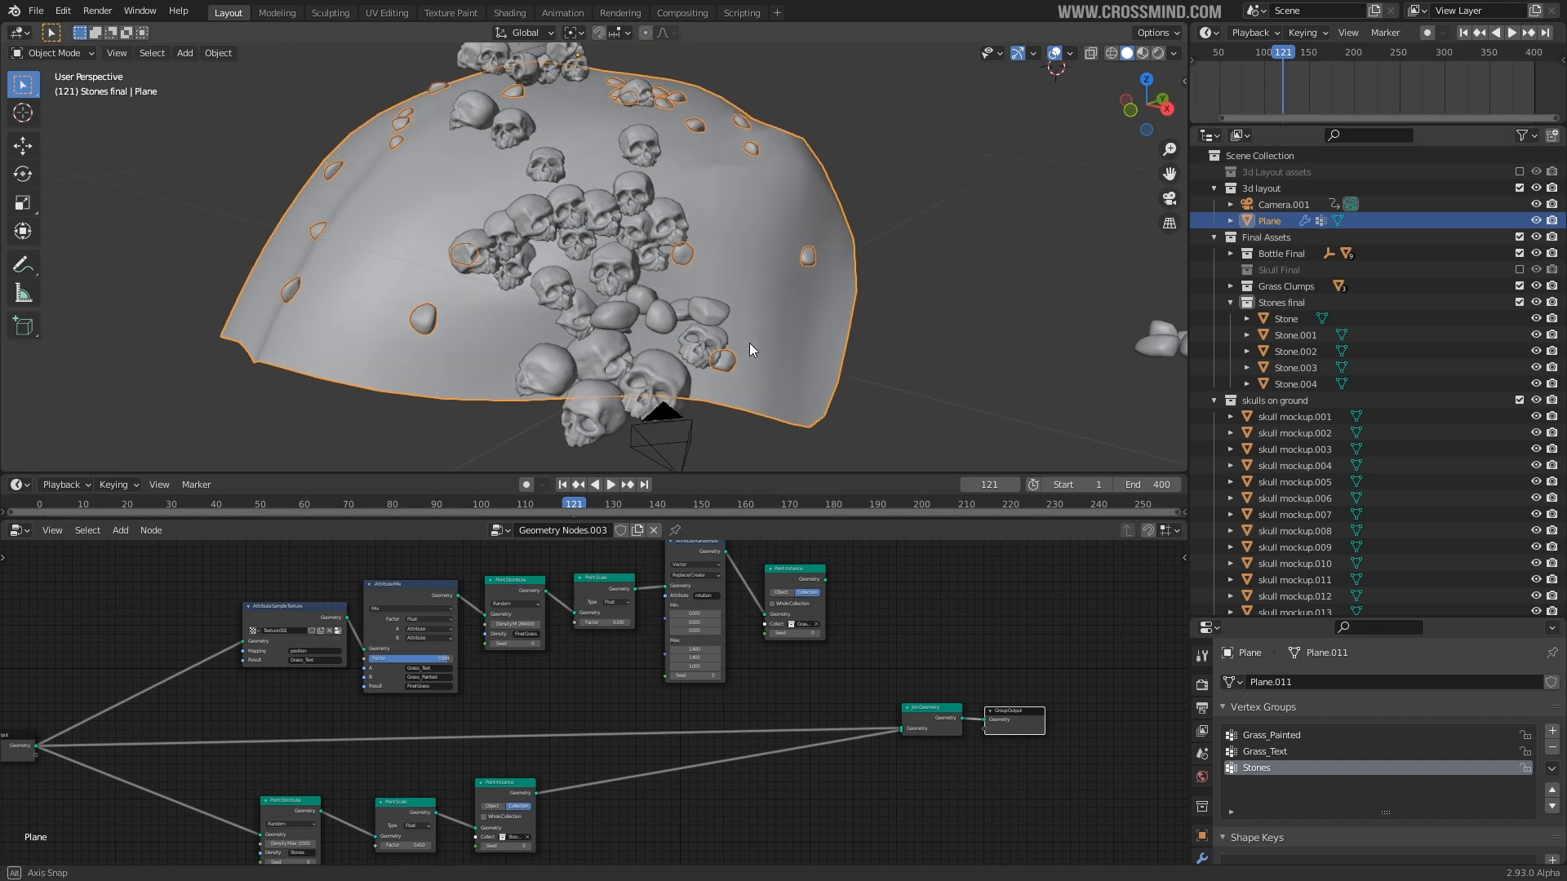
- Return to the camera view and enable face snapping with Align Rotation to Target for the moved stones
middle_click_drag(744, 340, 869, 336)
right_click(884, 311)
left_click(789, 306)
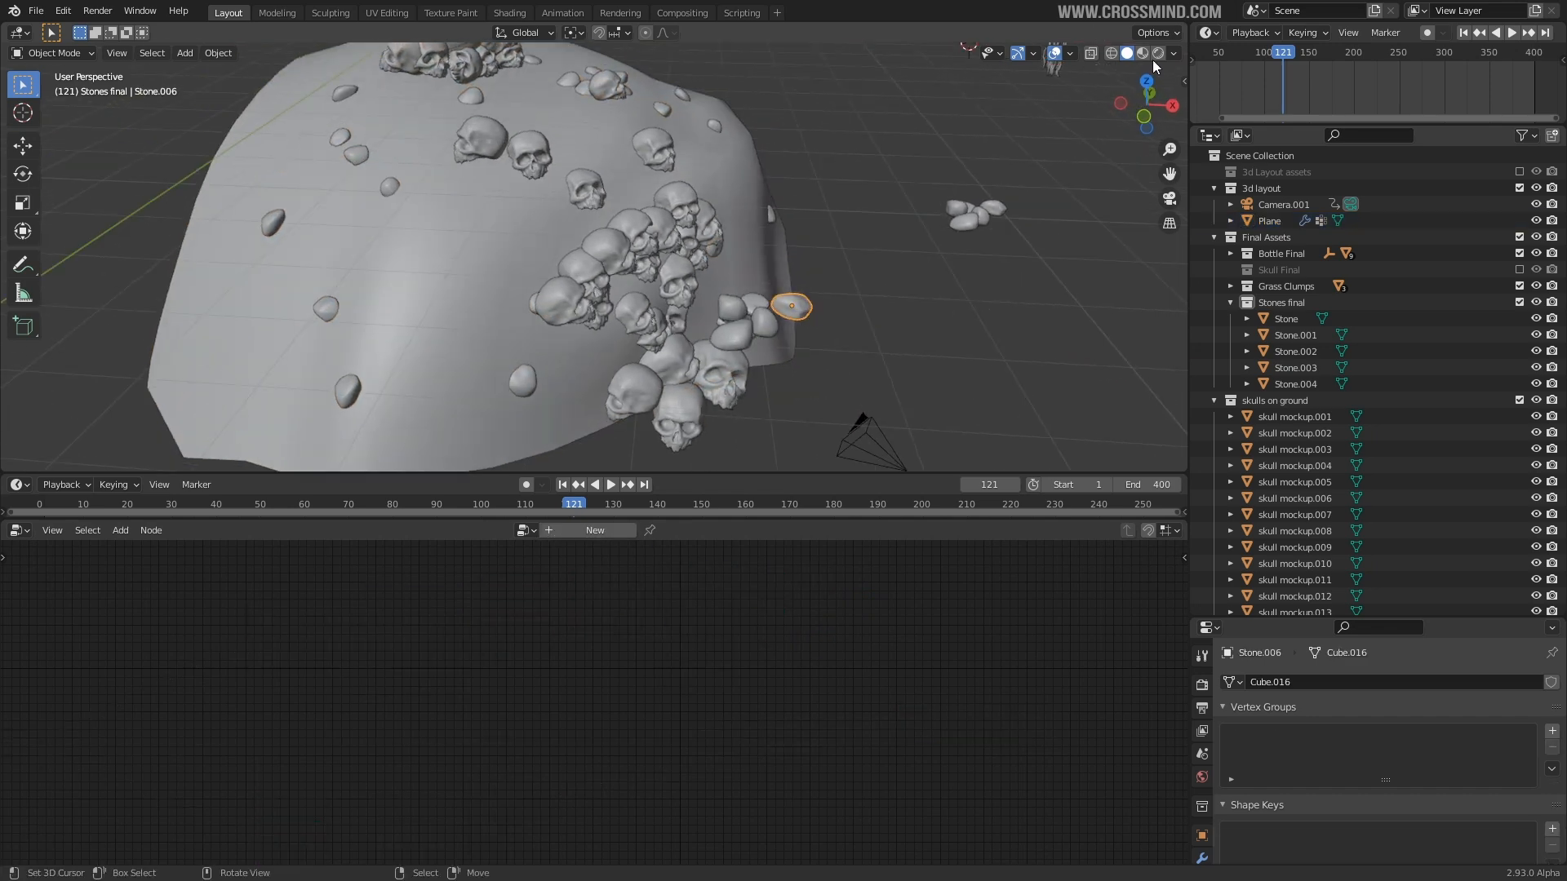
left_click(1173, 53)
key("KP_0")
scroll(855, 248, "up", 3)
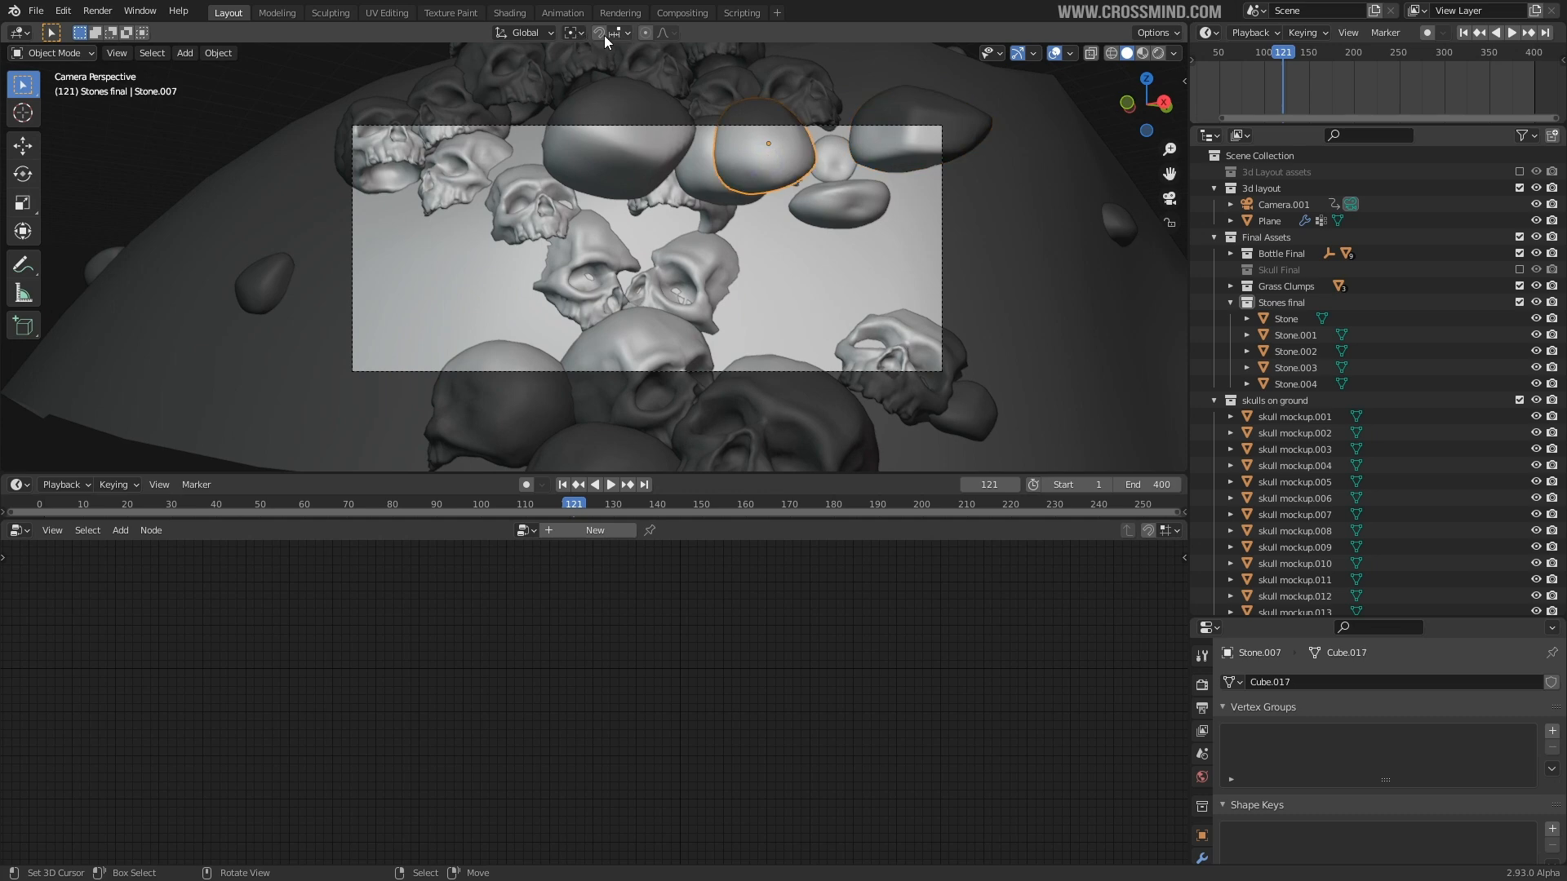
left_click(620, 33)
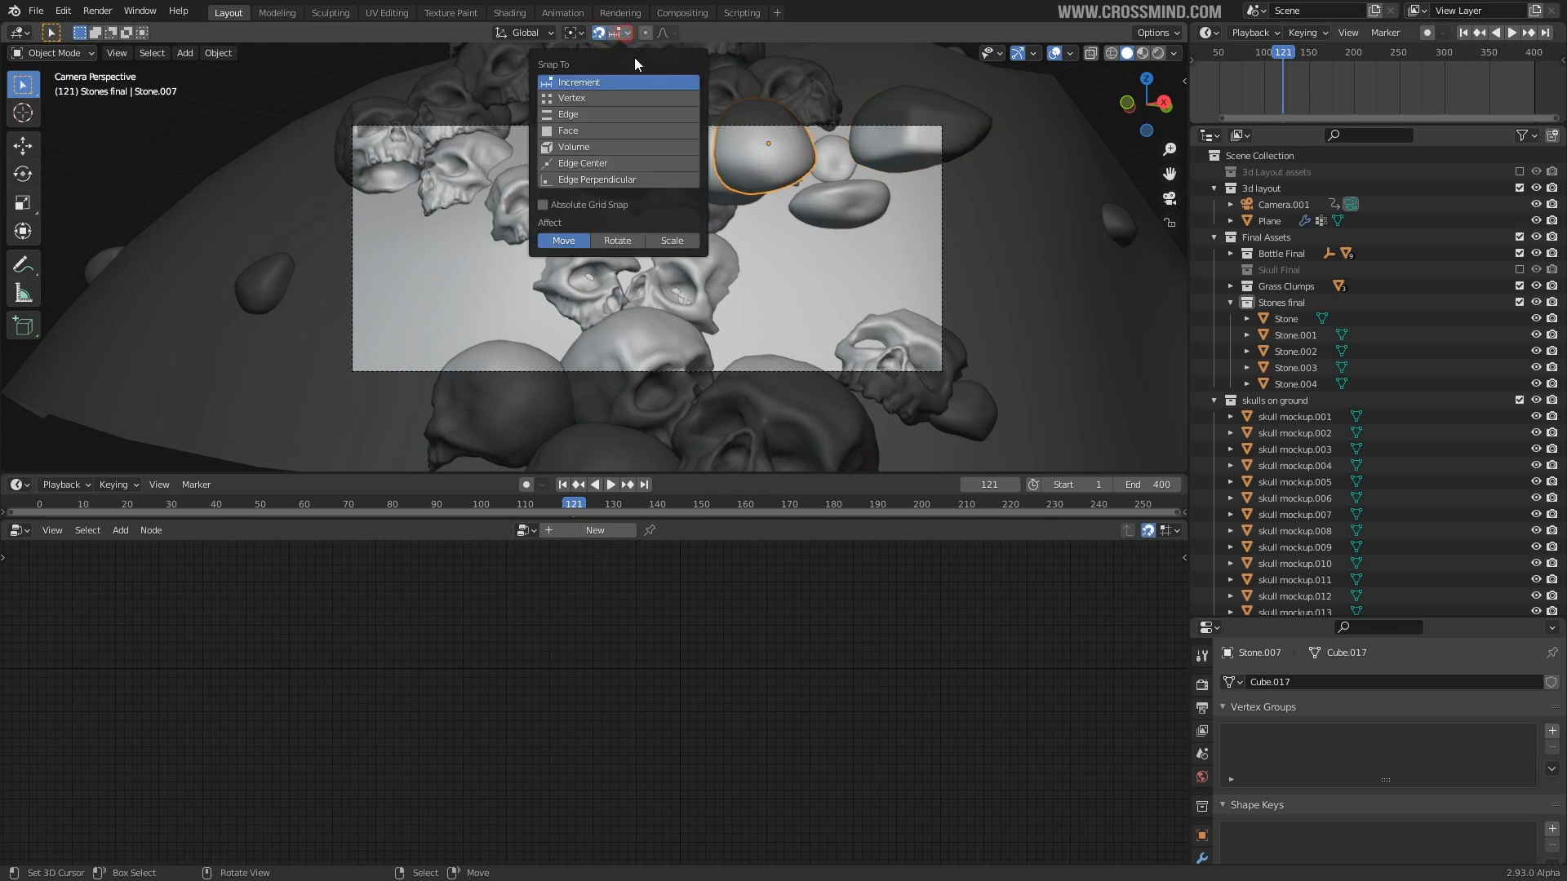
left_click(574, 131)
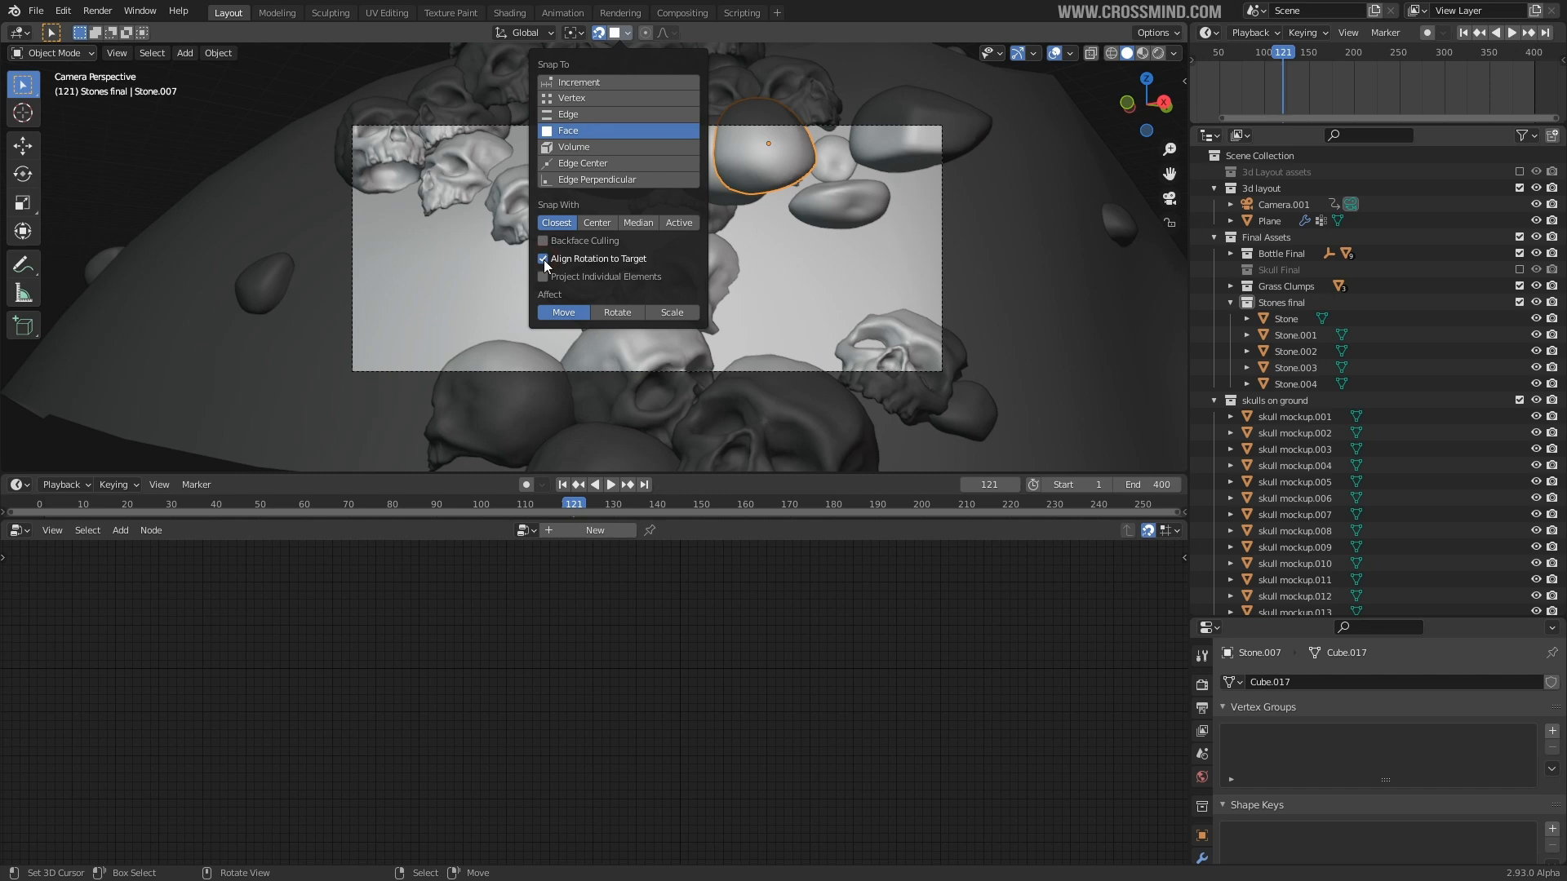
- Snap two of the stones onto the ground beside the central skulls in the camera frame
key("g")
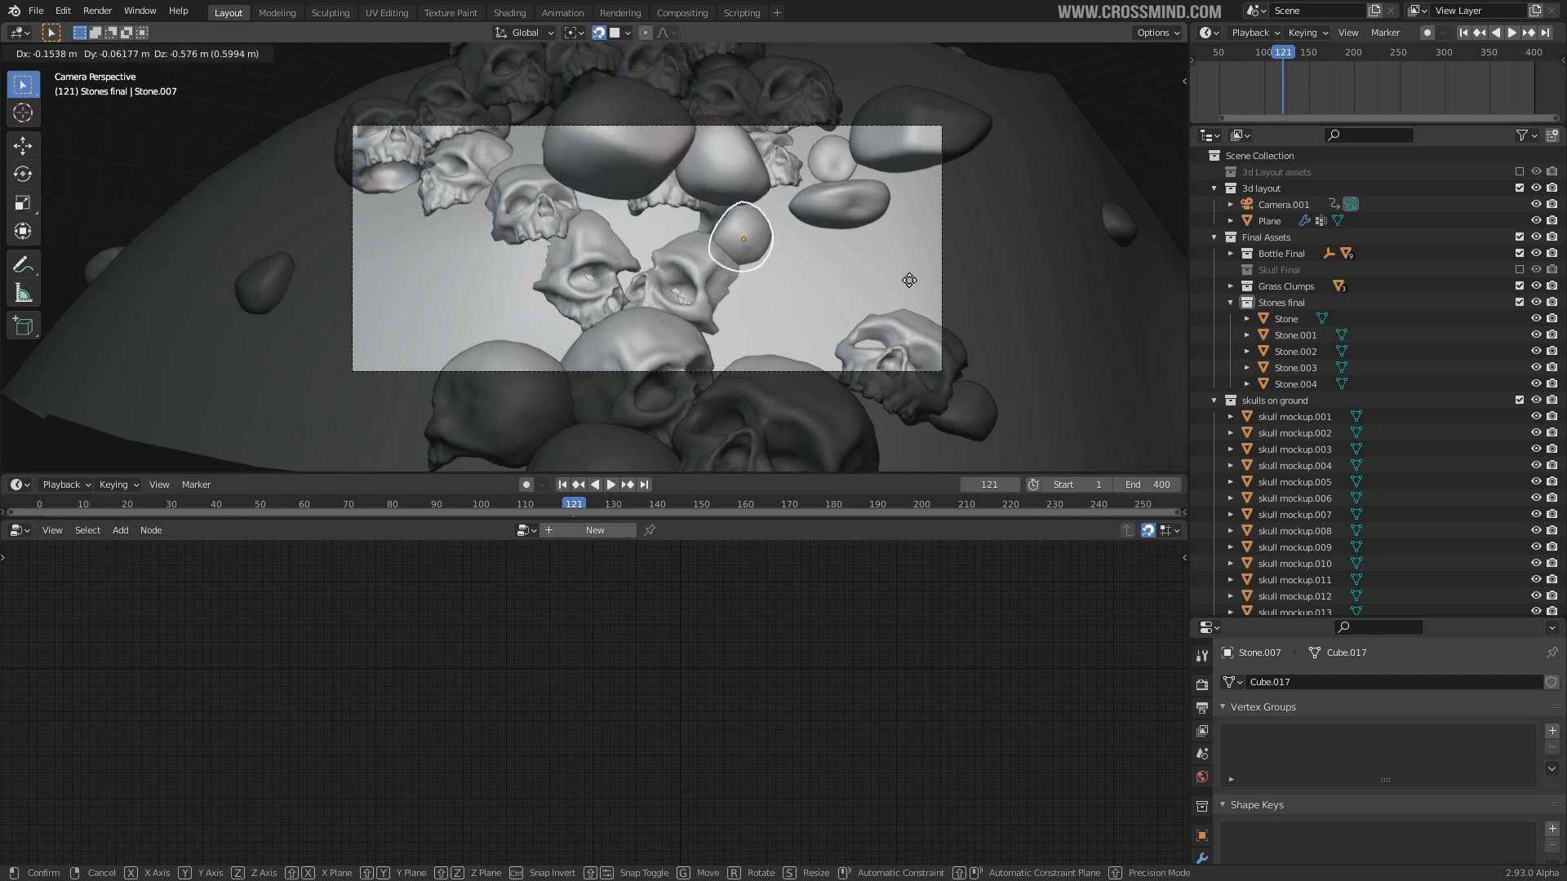
left_click(914, 294)
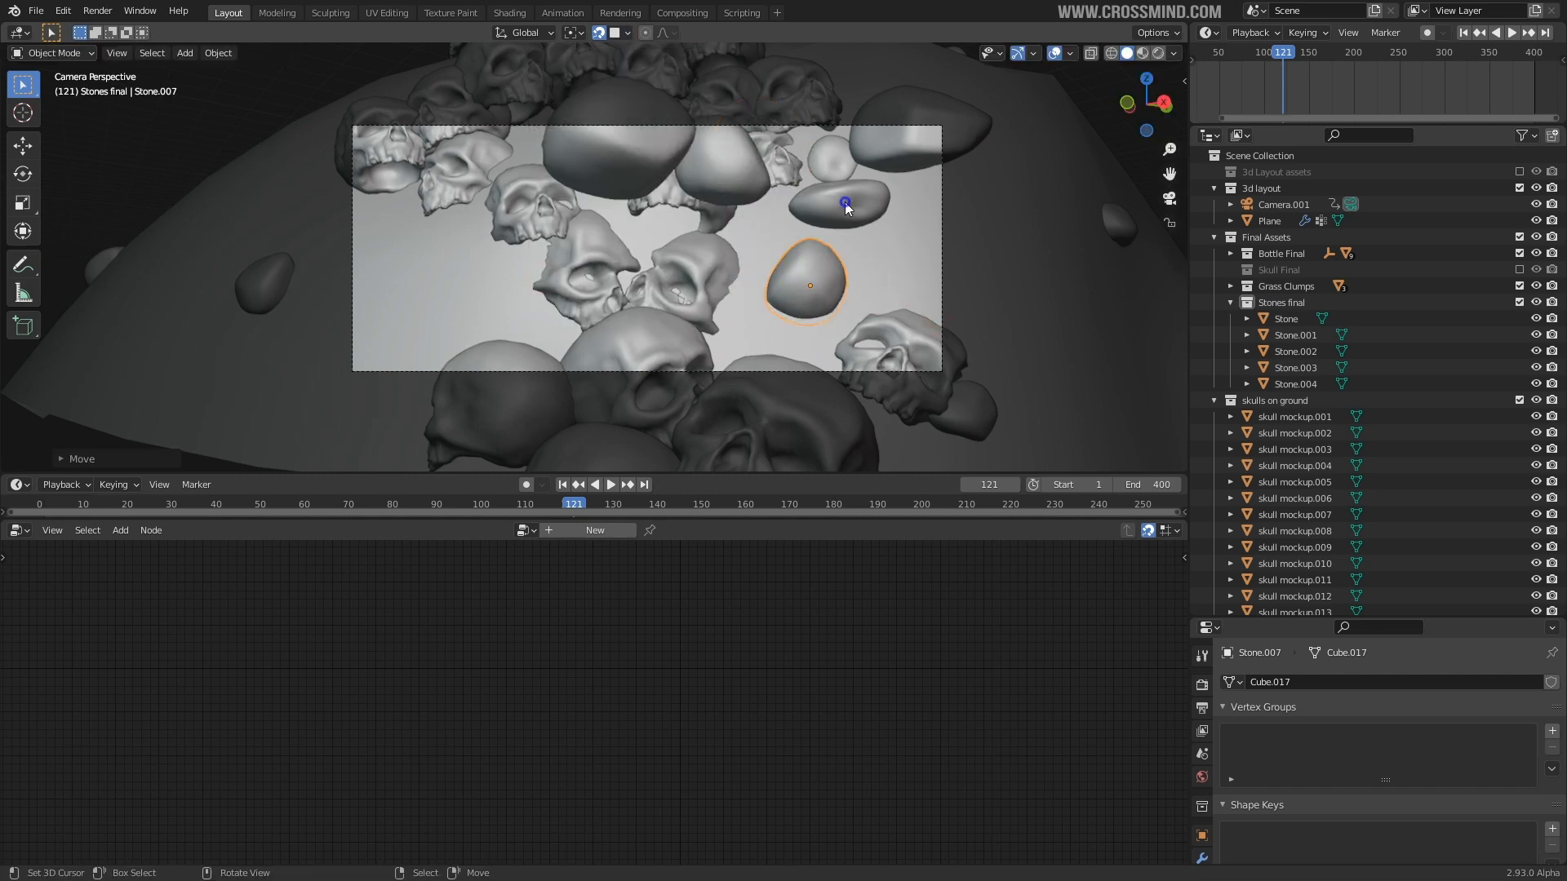
right_click(844, 203)
key("g")
left_click(883, 282)
key("g")
left_click(895, 284)
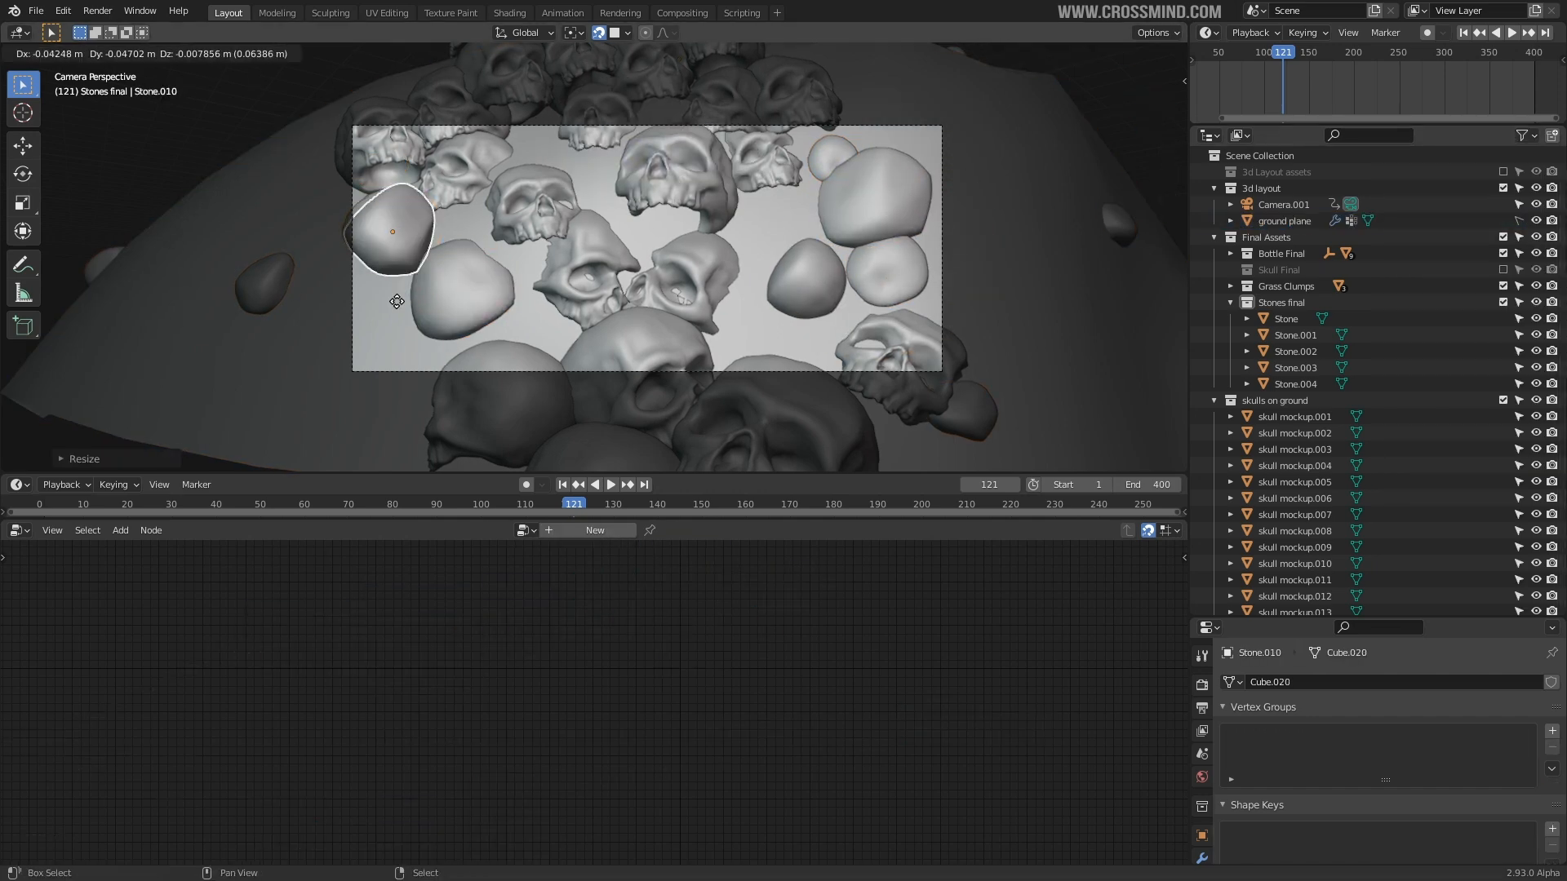
- Duplicate, scale and rotate stones to fill the ground around the skulls in the camera frame
left_click(371, 416)
key("shift+d")
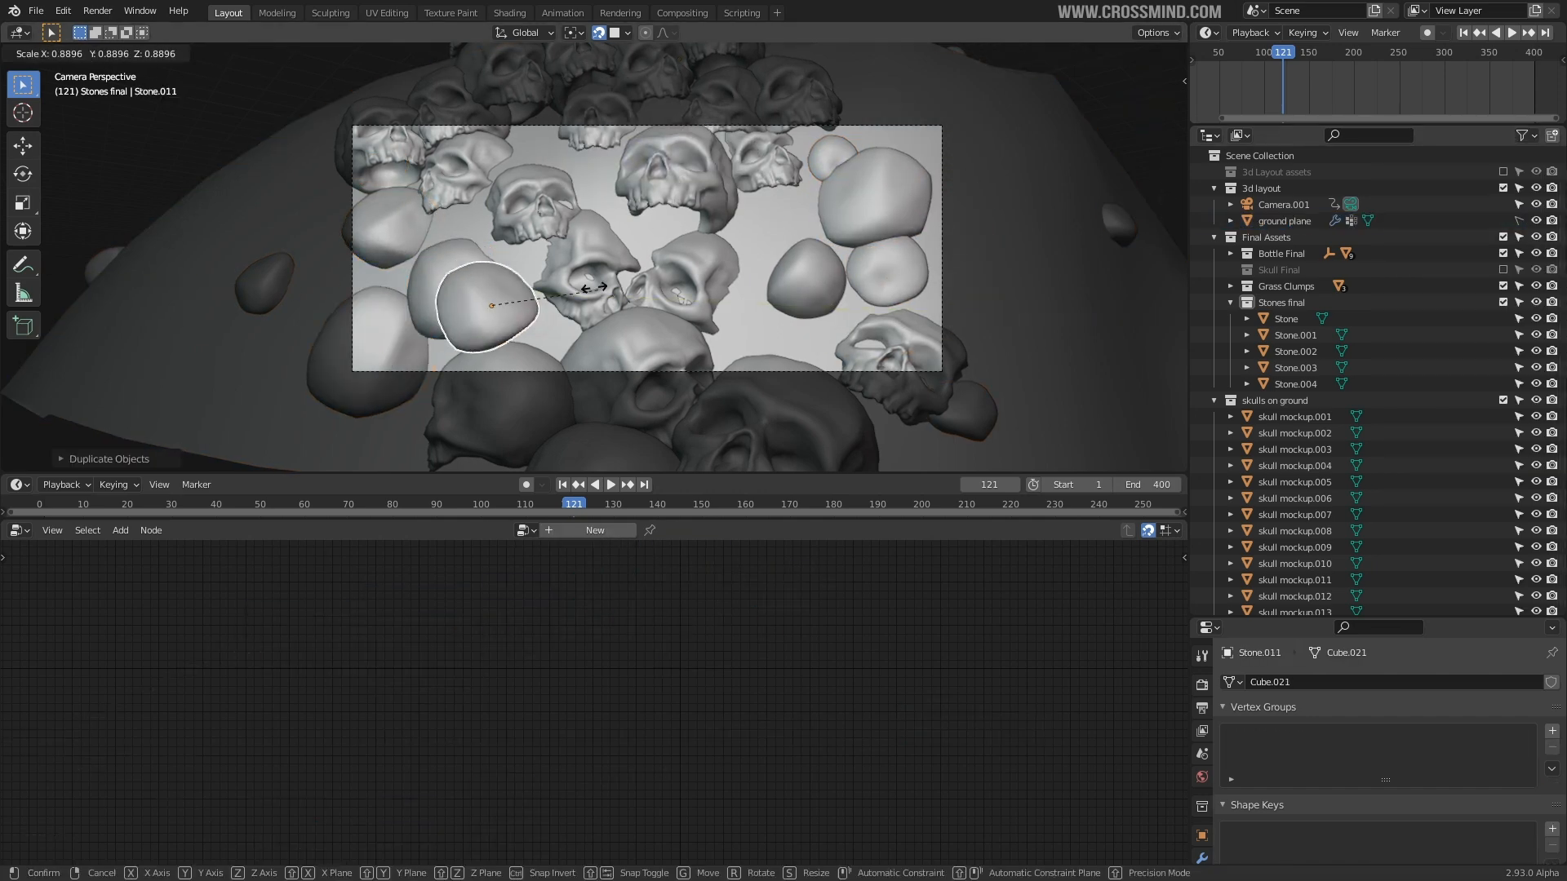
left_click(532, 320)
key("shift+d")
key("shift+d")
key("s")
key("shift+d")
key("r")
key("g")
- Delete one surplus stone, and move and resize the two stones near the right edge of the camera frame
left_click(830, 291)
key("Delete")
left_click(912, 200)
key("g")
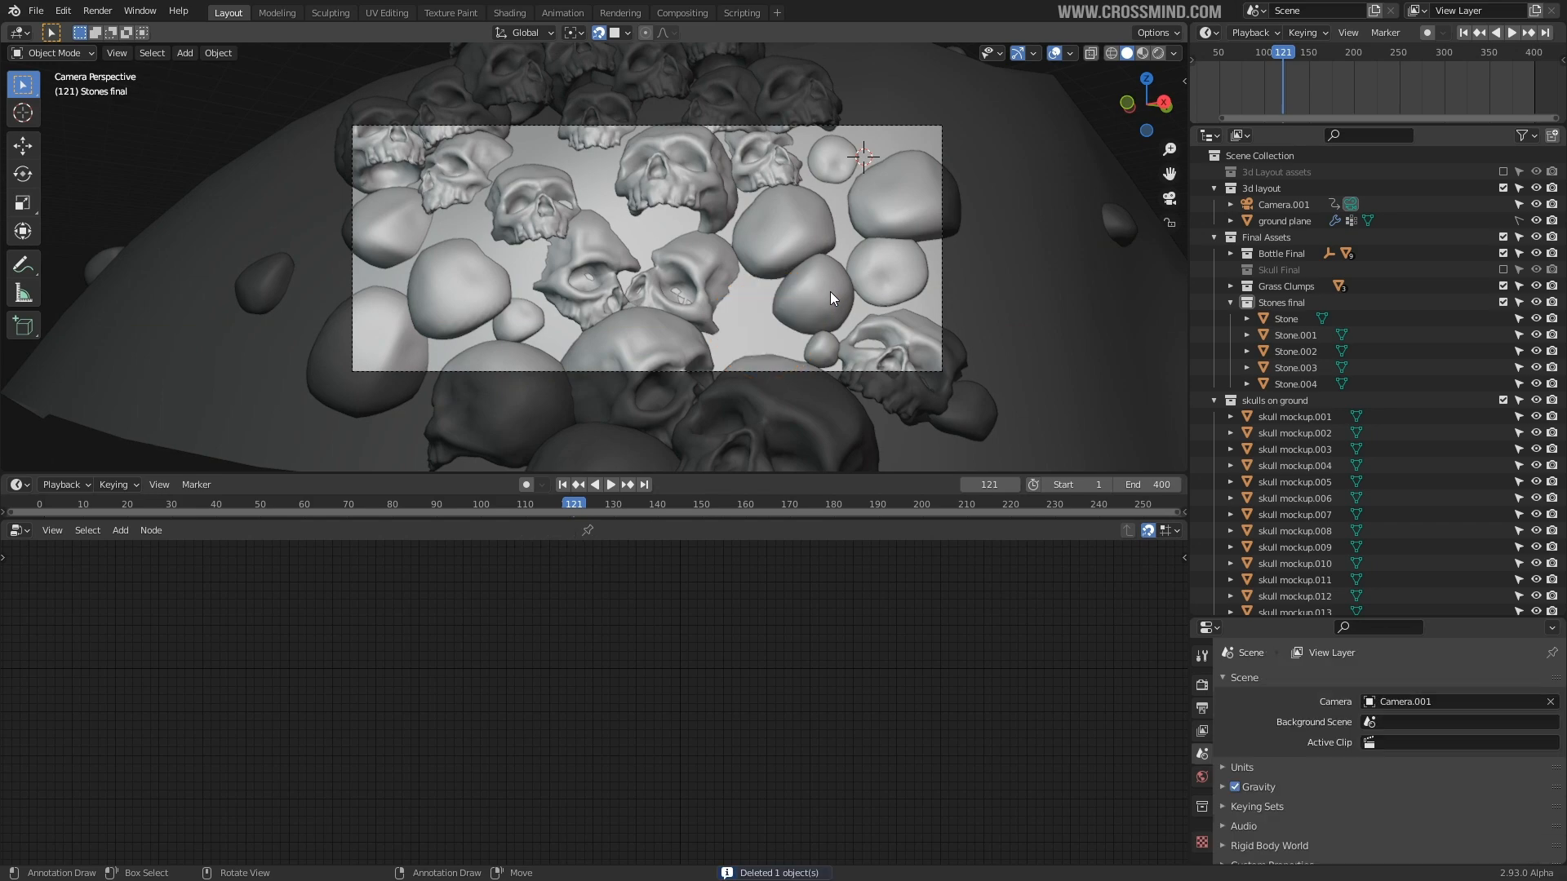
left_click(979, 176)
left_click(898, 273)
key("s")
- Move the skull near the frame's lower-right corner along its local Z axis and shift the central skull along Y
right_click(902, 355)
key("g")
key("z")
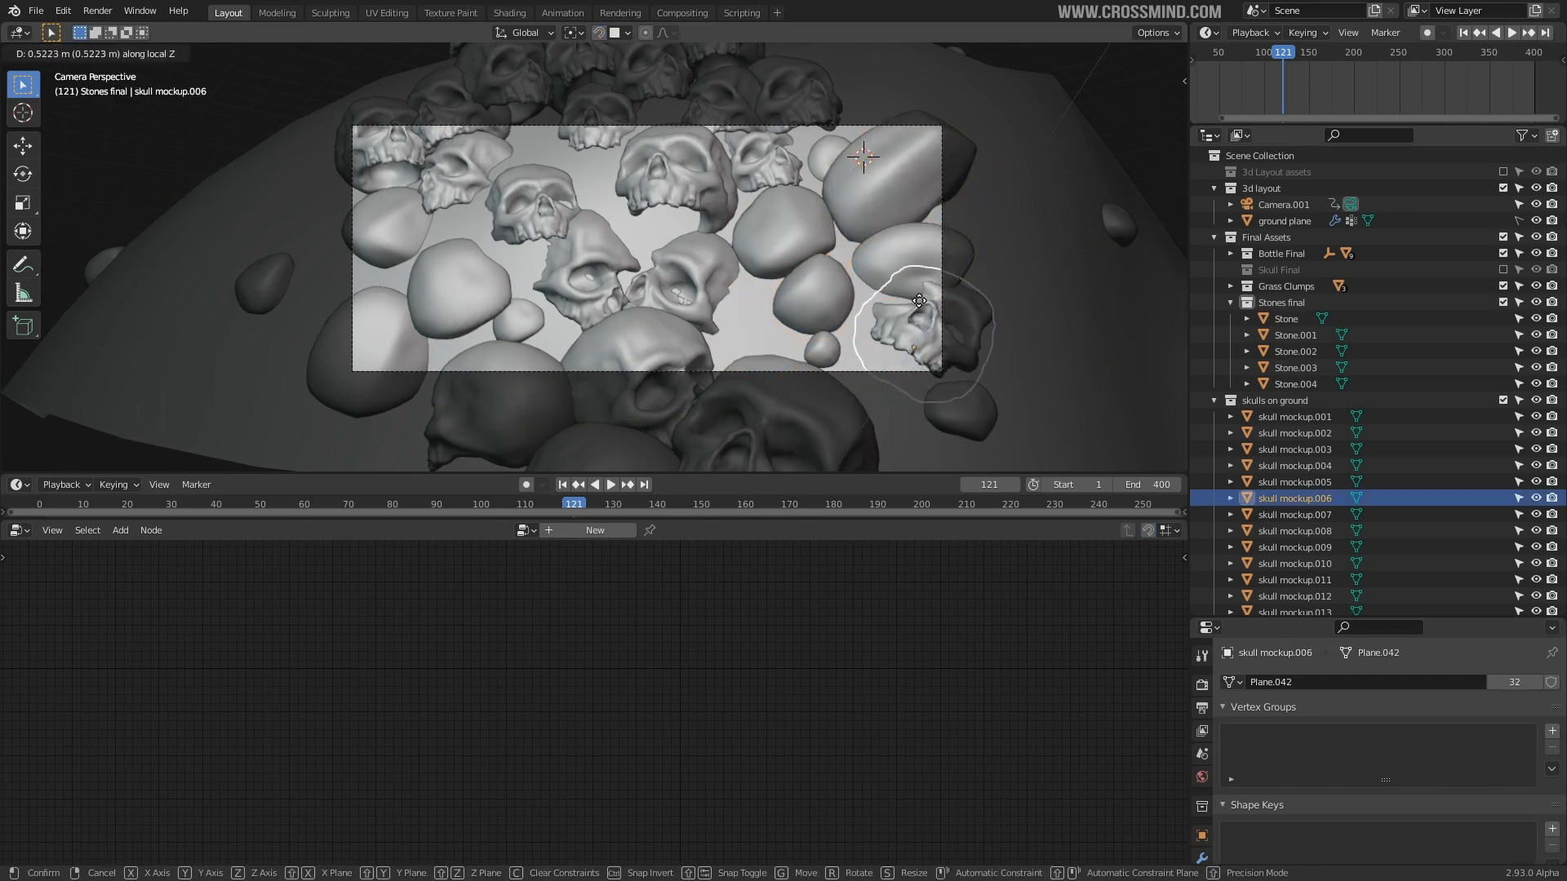
right_click(682, 280)
key("g")
key("y")
key("y")
- Set the transform orientation to Local and reposition the skull in the upper-left part of the camera frame
scroll(682, 280, "up", 2)
left_click(525, 33)
left_click(522, 99)
right_click(706, 167)
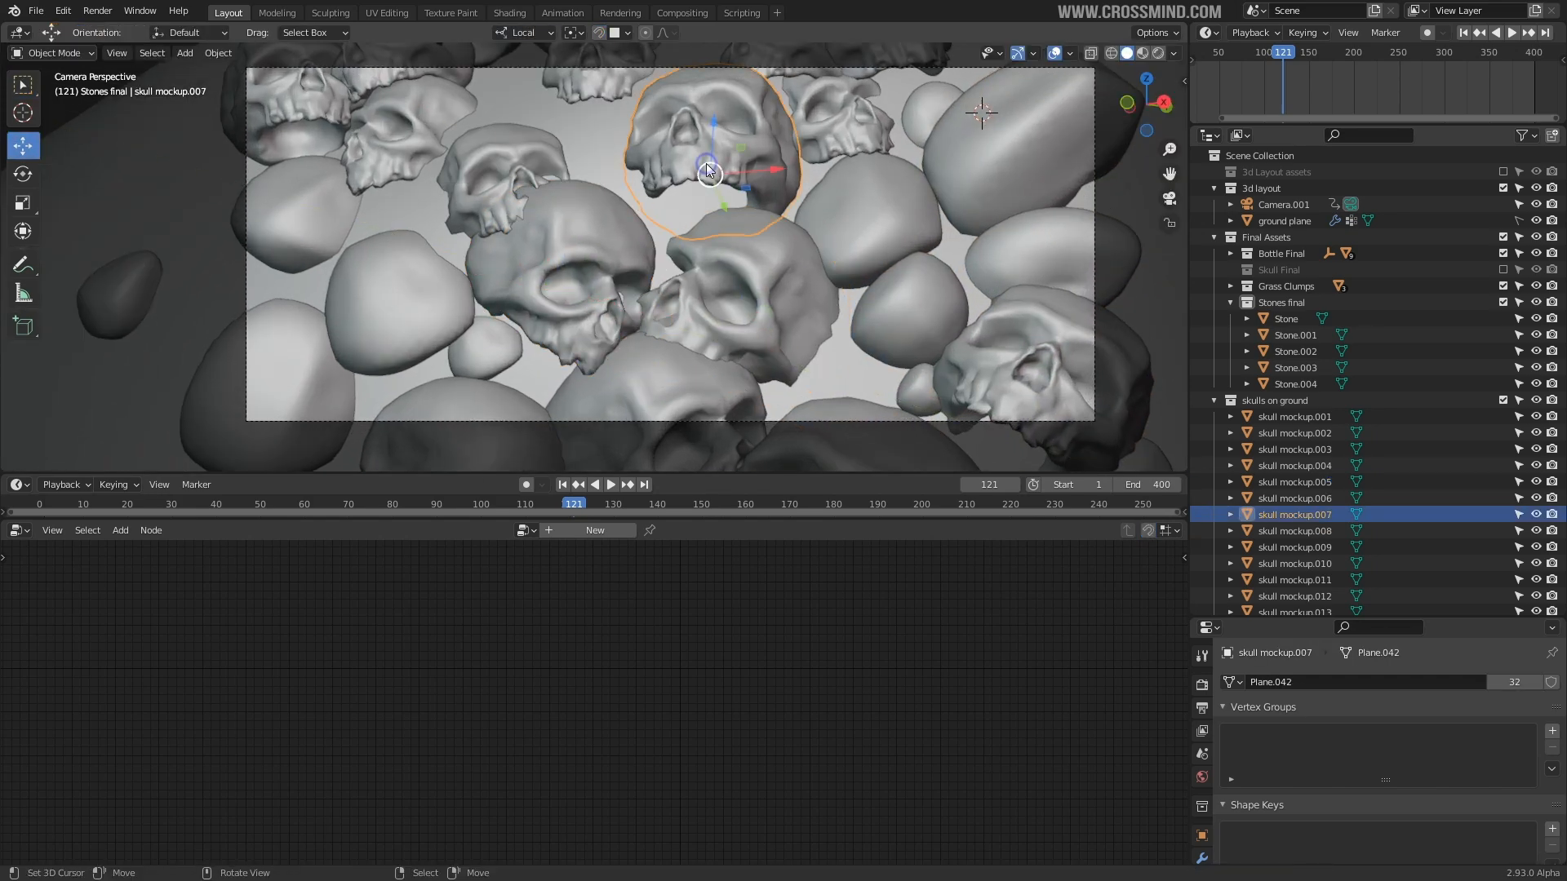
middle_click_drag(706, 170, 758, 222, "shift")
right_click(455, 192)
key("g")
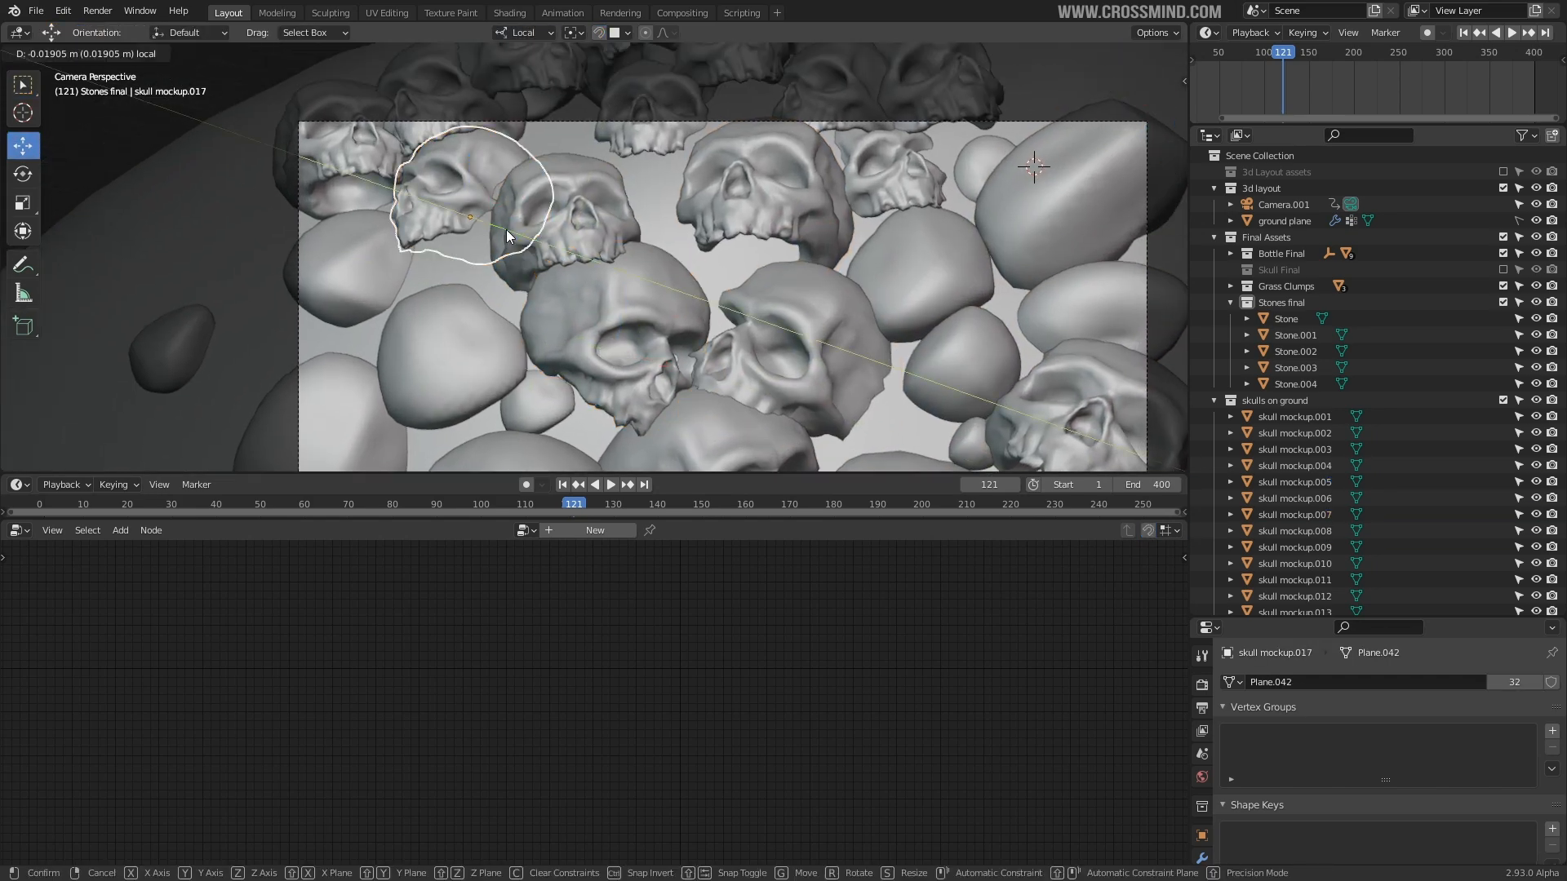
middle_click_drag(506, 237, 381, 281)
right_click(193, 269)
- Rotate a small stone and move it into the gap left of the central skulls in the camera frame
key("KP_0")
right_click(529, 296)
key("r")
key("g")
left_click(556, 333)
- Enable snapping again and fill the remaining gaps between the skulls with rotated copies of the small stone
key("shift+Tab")
key("shift+d")
left_click(539, 286)
key("r")
key("shift+d")
left_click(506, 301)
key("shift+d")
key("r")
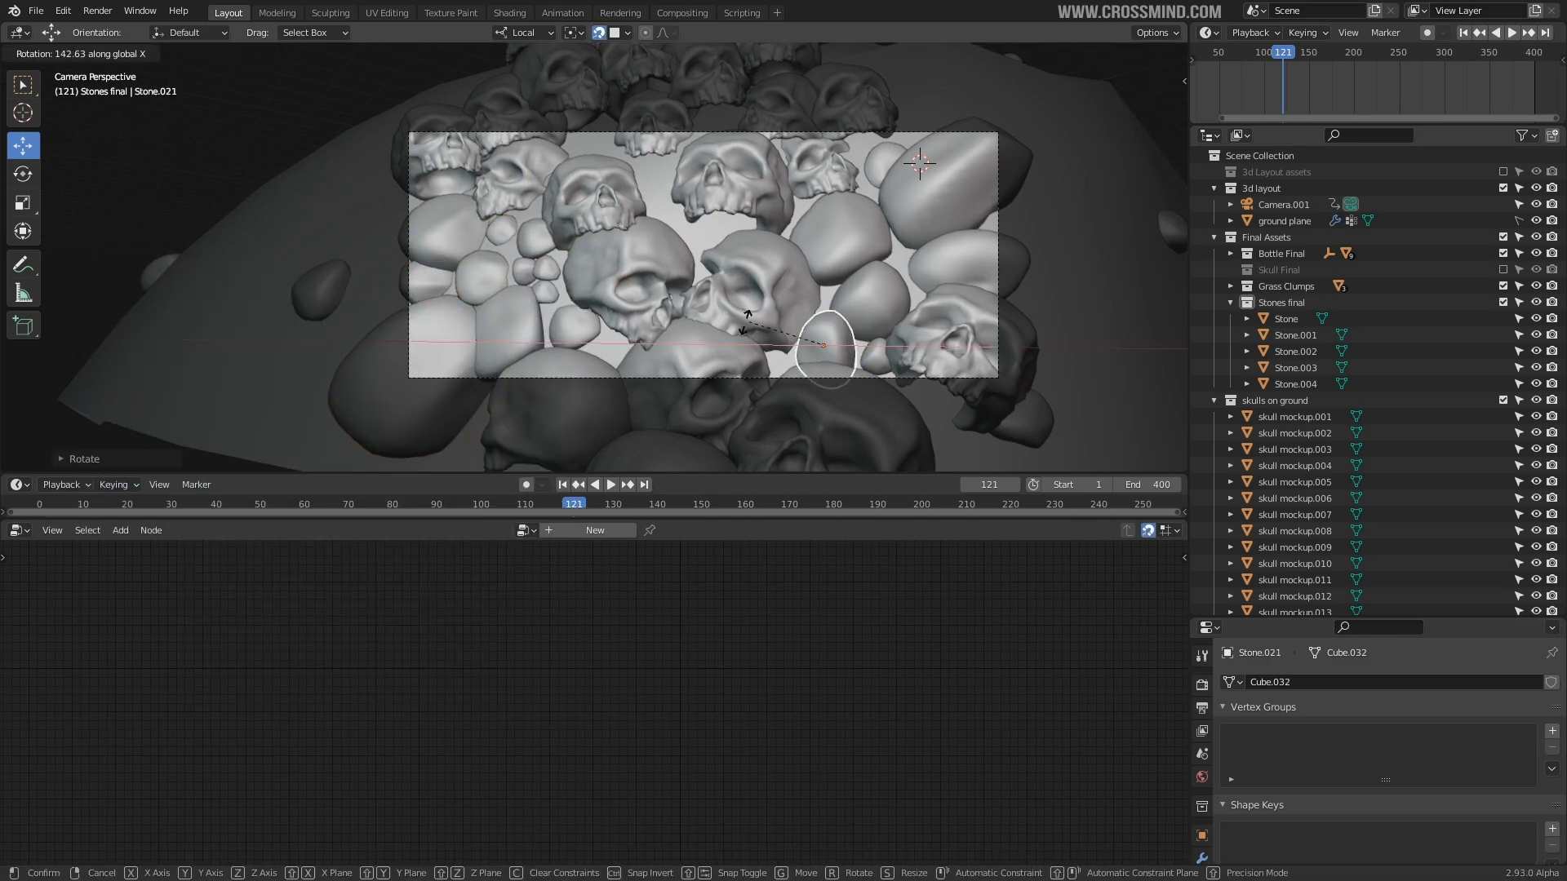
left_click(824, 346)
- Save the file, enlarge the timeline area and go to frame 157
middle_click_drag(1168, 268, 1059, 296, "shift")
right_click(1059, 296)
left_click_drag(825, 579, 900, 729)
key("ctrl+s")
left_click_drag(539, 517, 539, 586)
left_click_drag(308, 545, 733, 537)
- Set the maximum density of the stones' Point Distribute node to 5.1
scroll(640, 741, "down", 1)
middle_click_drag(640, 741, 762, 610)
scroll(375, 772, "up", 9)
middle_click_drag(375, 772, 576, 762)
scroll(576, 762, "up", 2)
scroll(576, 762, "up", 1)
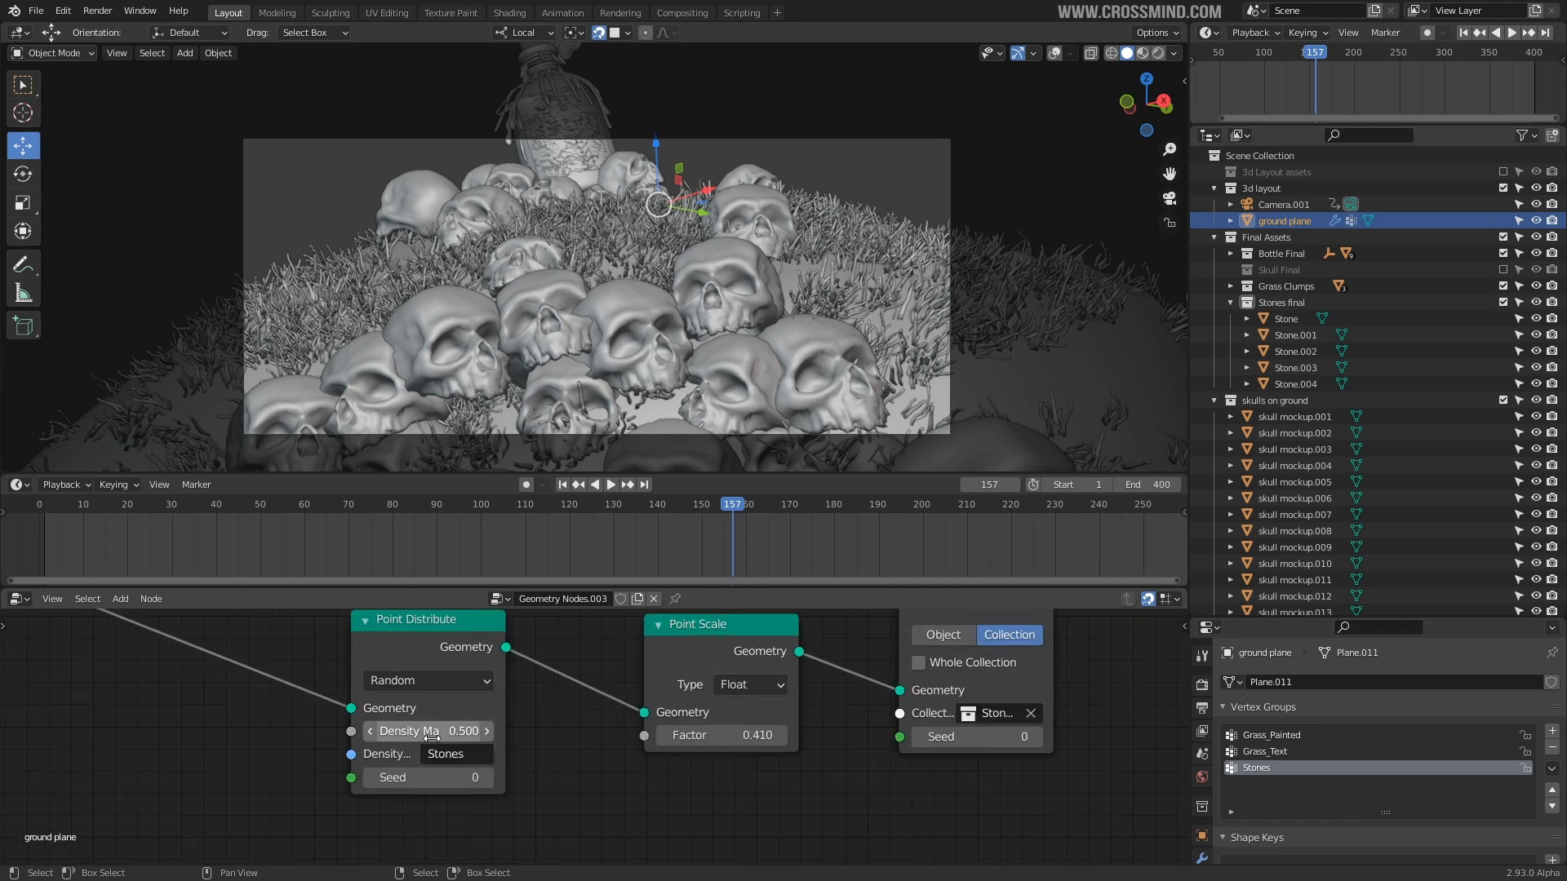
left_click_drag(428, 731, 653, 731)
key("Escape")
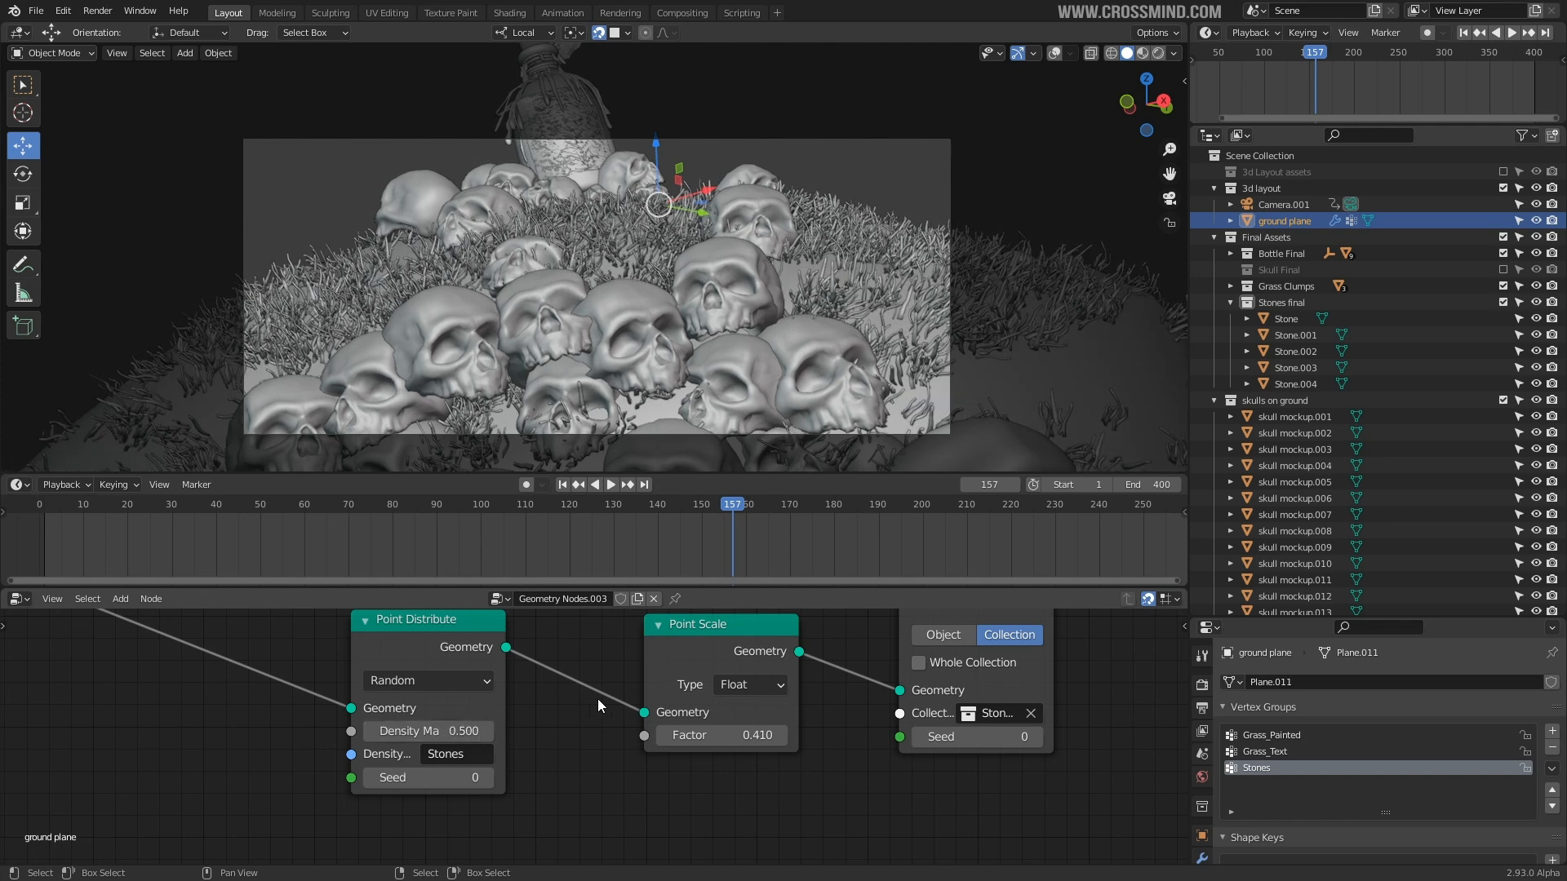
left_click_drag(434, 732, 510, 732)
- Insert an Attribute Randomize node between the stones' Point Distribute and Point Scale nodes
middle_click_drag(568, 699, 592, 696)
left_click_drag(465, 637, 340, 646)
key("shift+a")
mouse_move(429, 677)
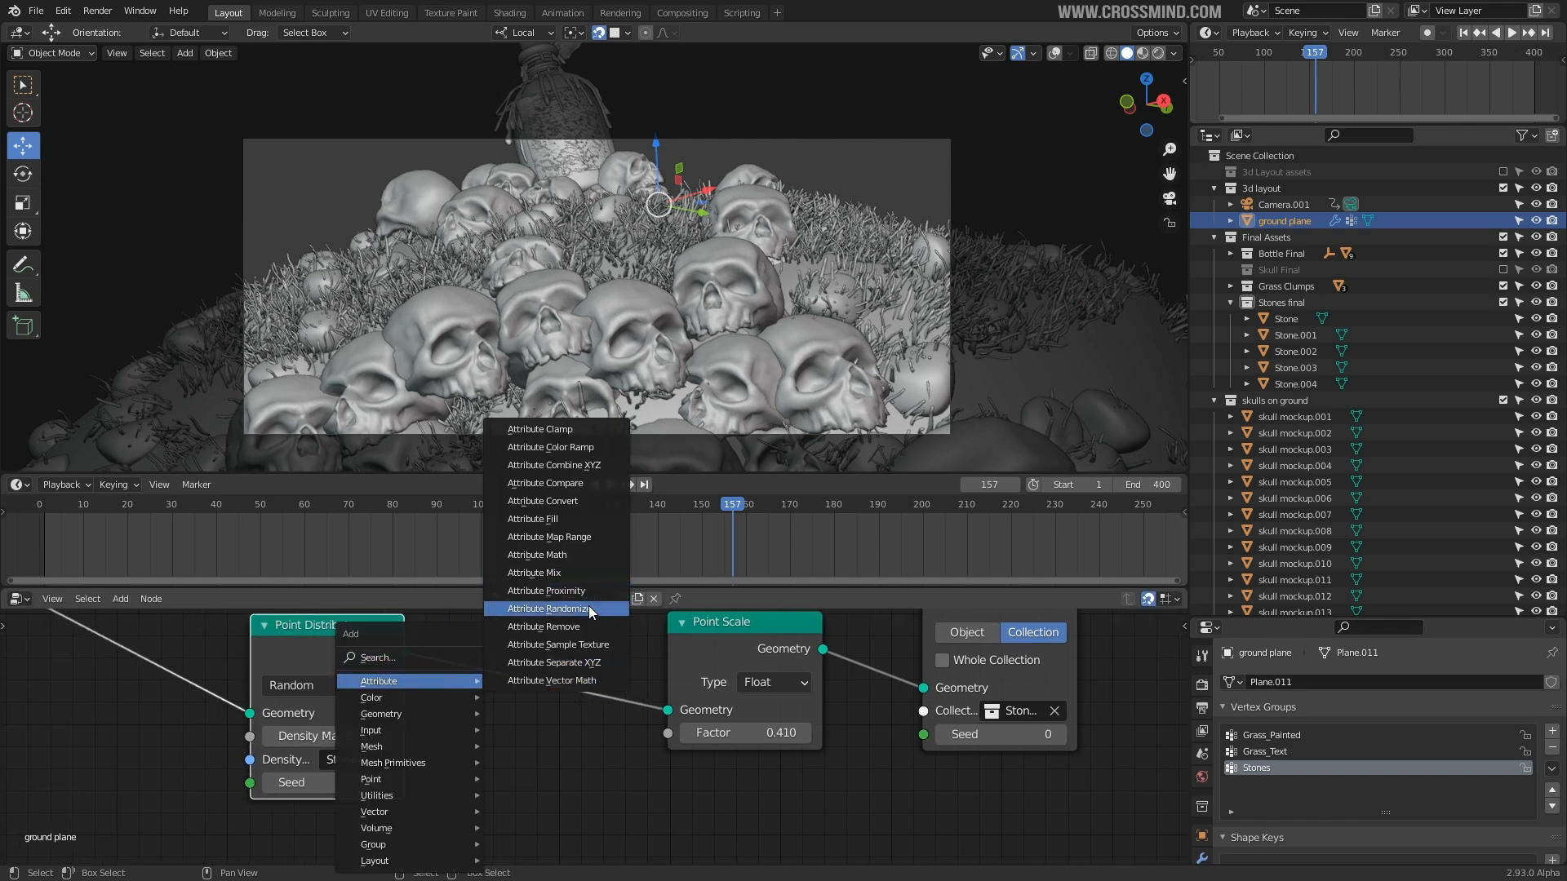
left_click(589, 605)
left_click(600, 660)
- Randomize the scale attribute of the stones with a minimum of -1.2 and a maximum of 1.5
scroll(603, 681, "down", 1)
left_click(612, 705)
type("scale")
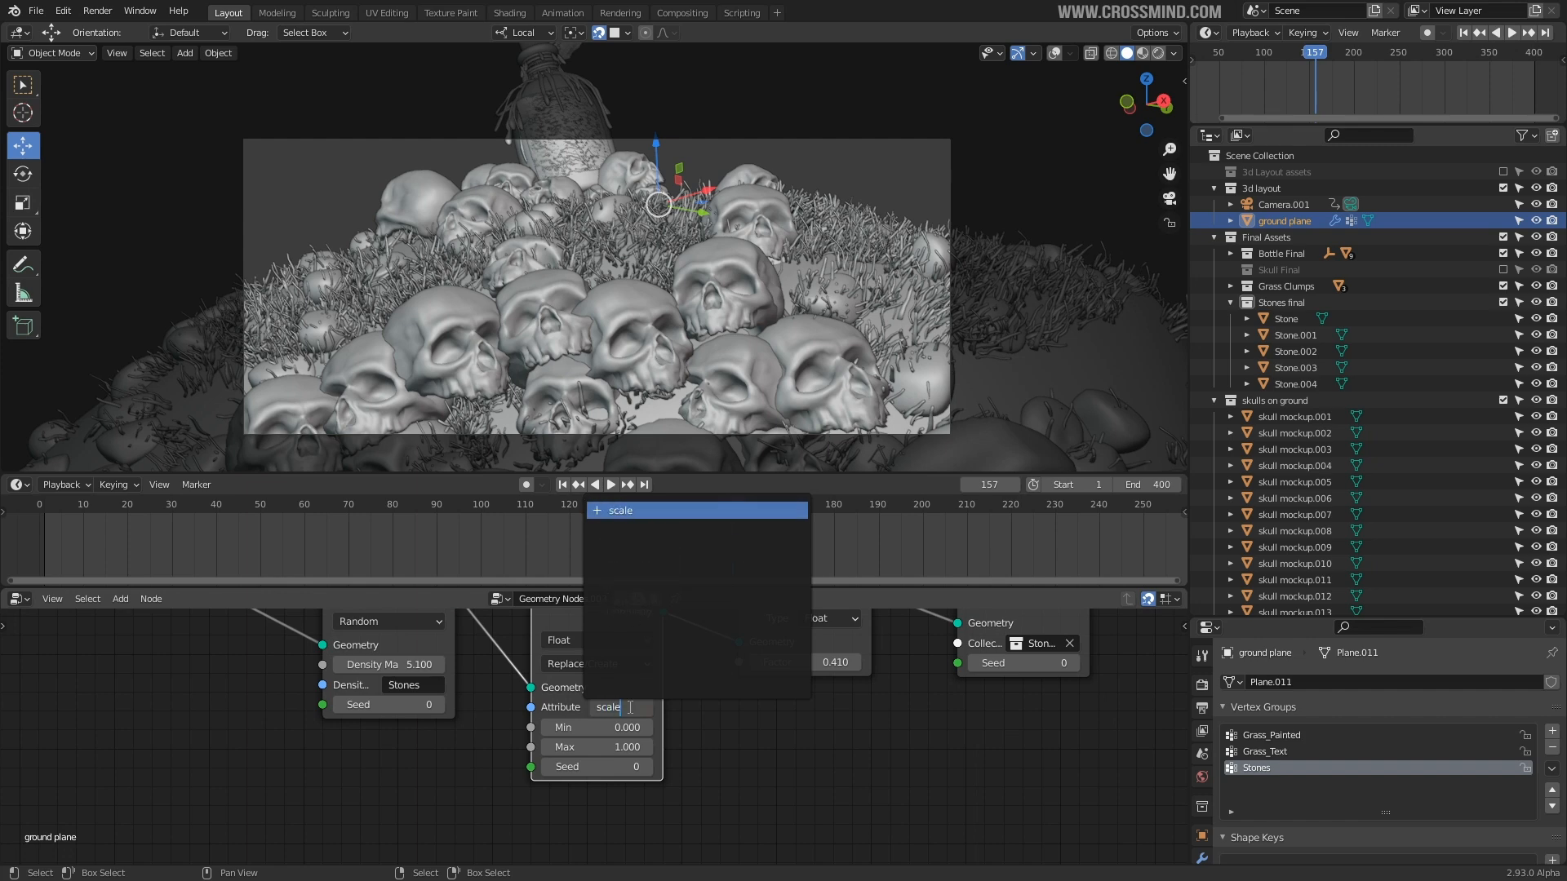
key("Return")
mouse_move(604, 747)
left_mouse_down()
mouse_move(653, 746)
mouse_move(581, 727)
left_mouse_up()
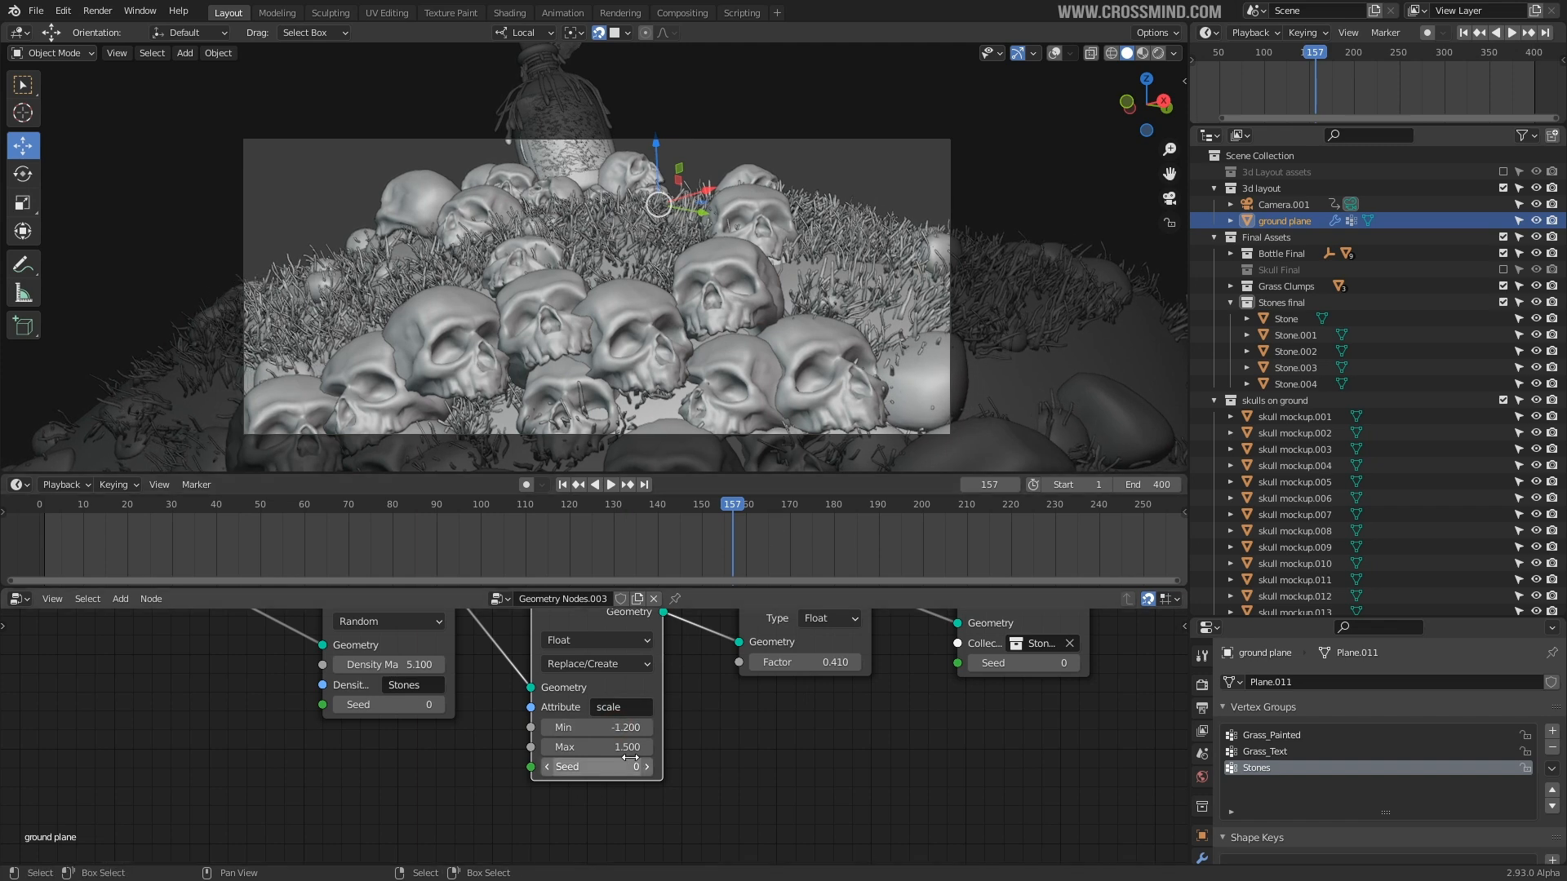
- Enlarge the properties editor and show the texture settings of the grass Attribute Sample Texture node
middle_click_drag(711, 714, 702, 767)
scroll(702, 767, "down", 8)
middle_click_drag(701, 632, 742, 860)
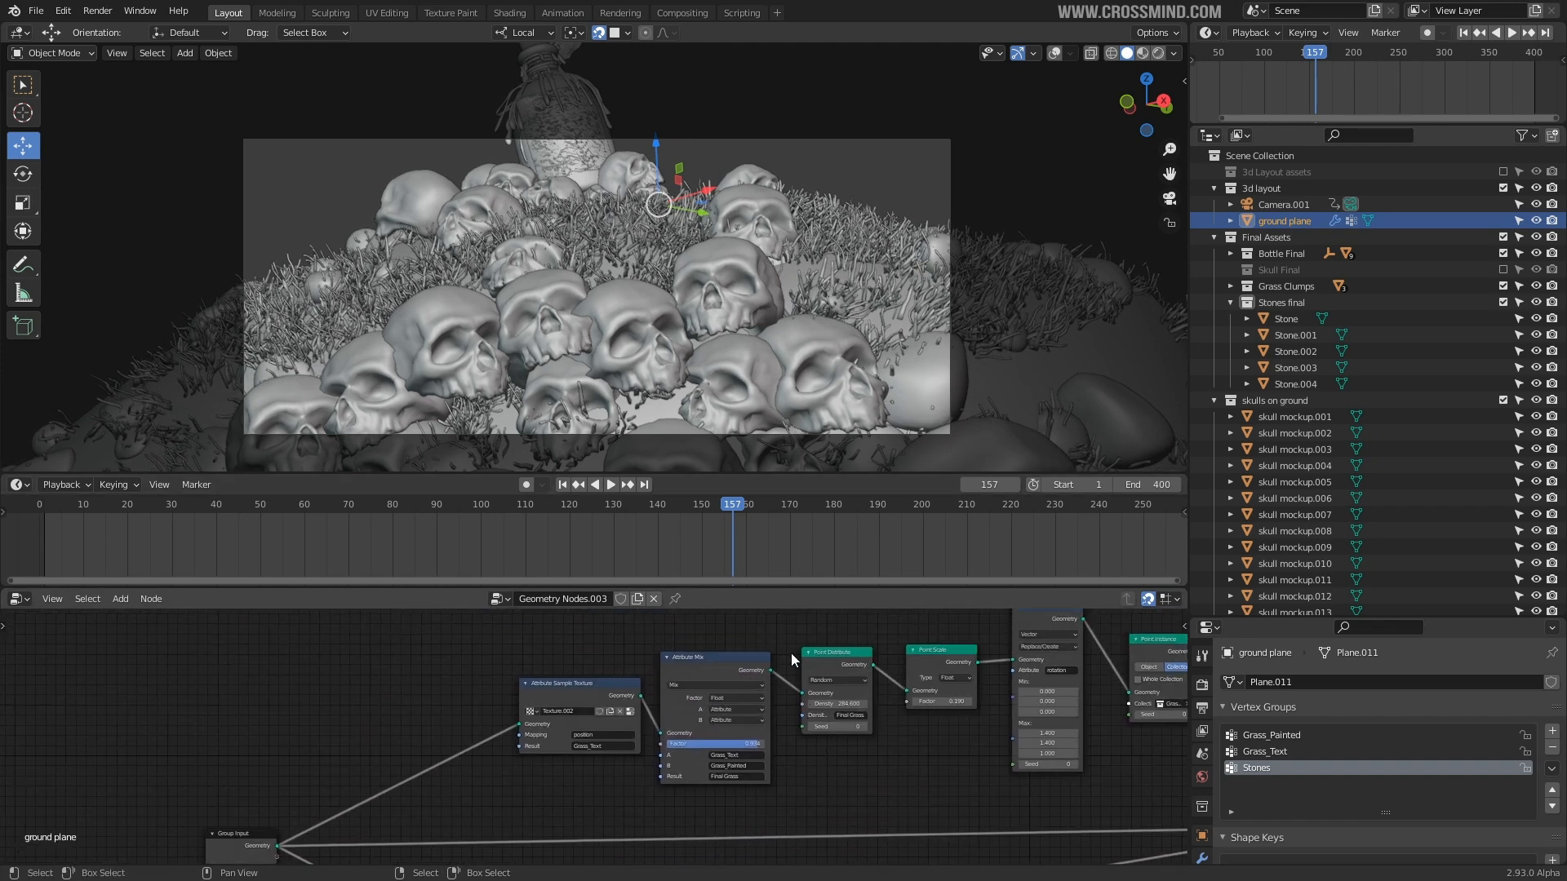
scroll(779, 300, "up", 2)
scroll(686, 753, "up", 3)
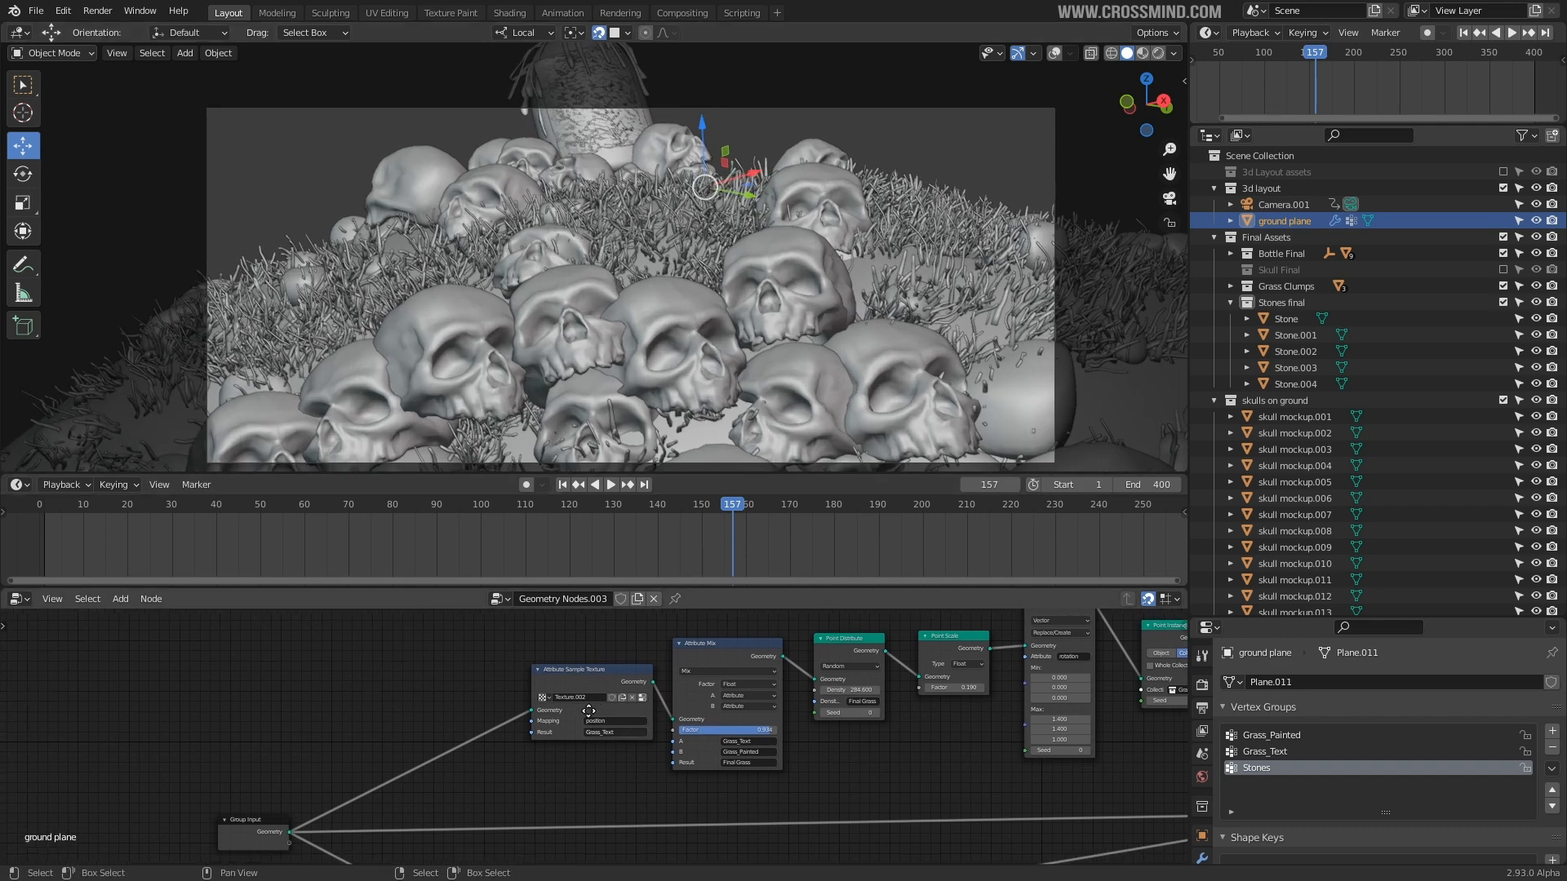
middle_click_drag(685, 753, 522, 809)
left_click_drag(1307, 620, 1306, 270)
left_click(1202, 652)
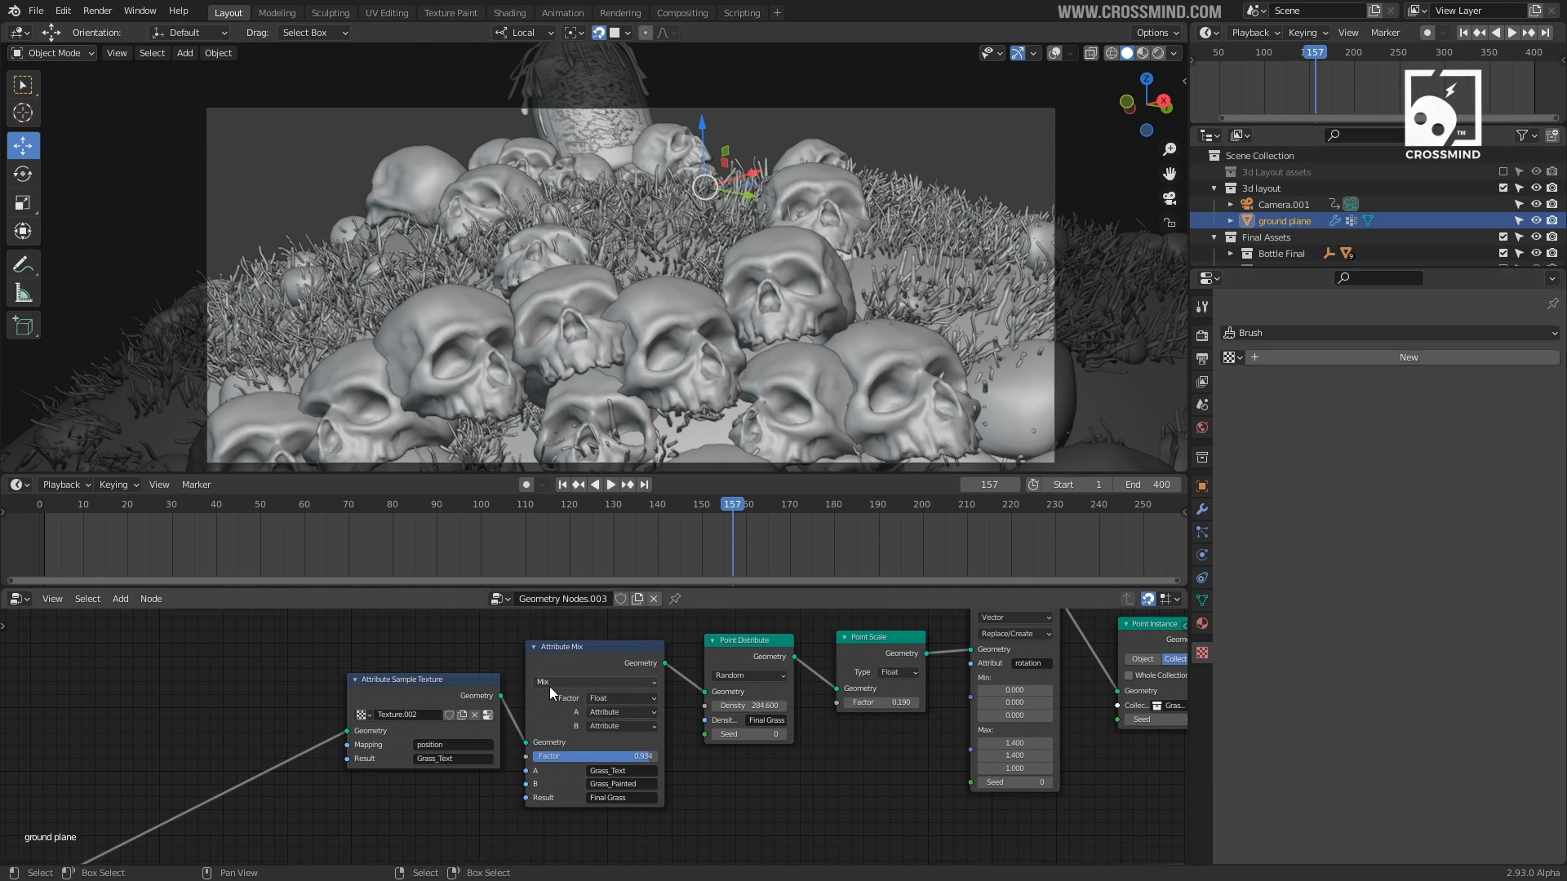
scroll(447, 696, "up", 3)
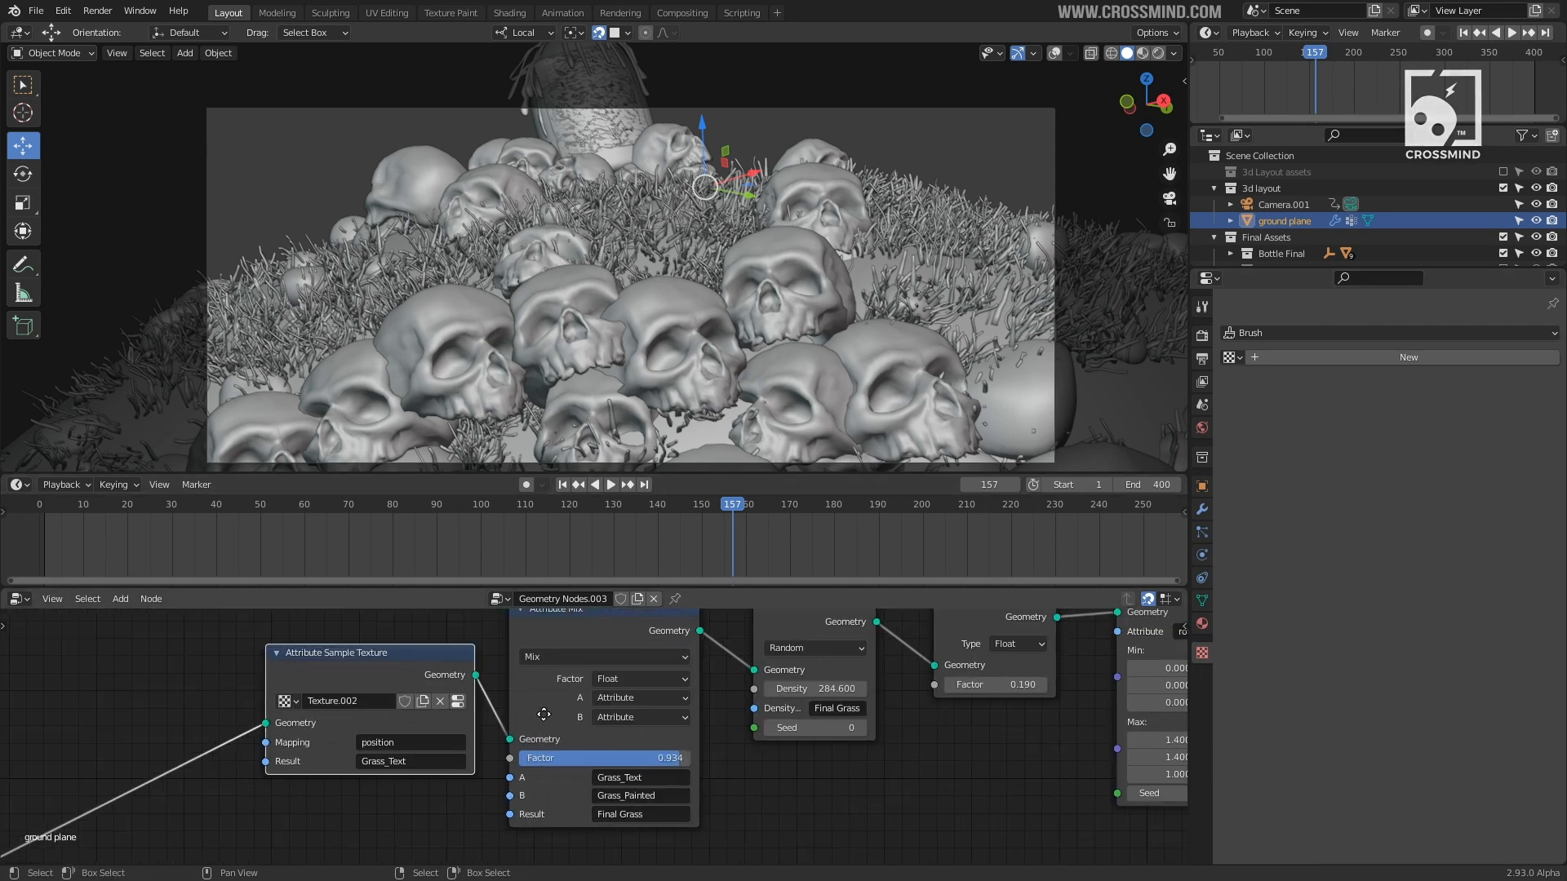
left_click(577, 691)
scroll(1406, 659, "down", 3)
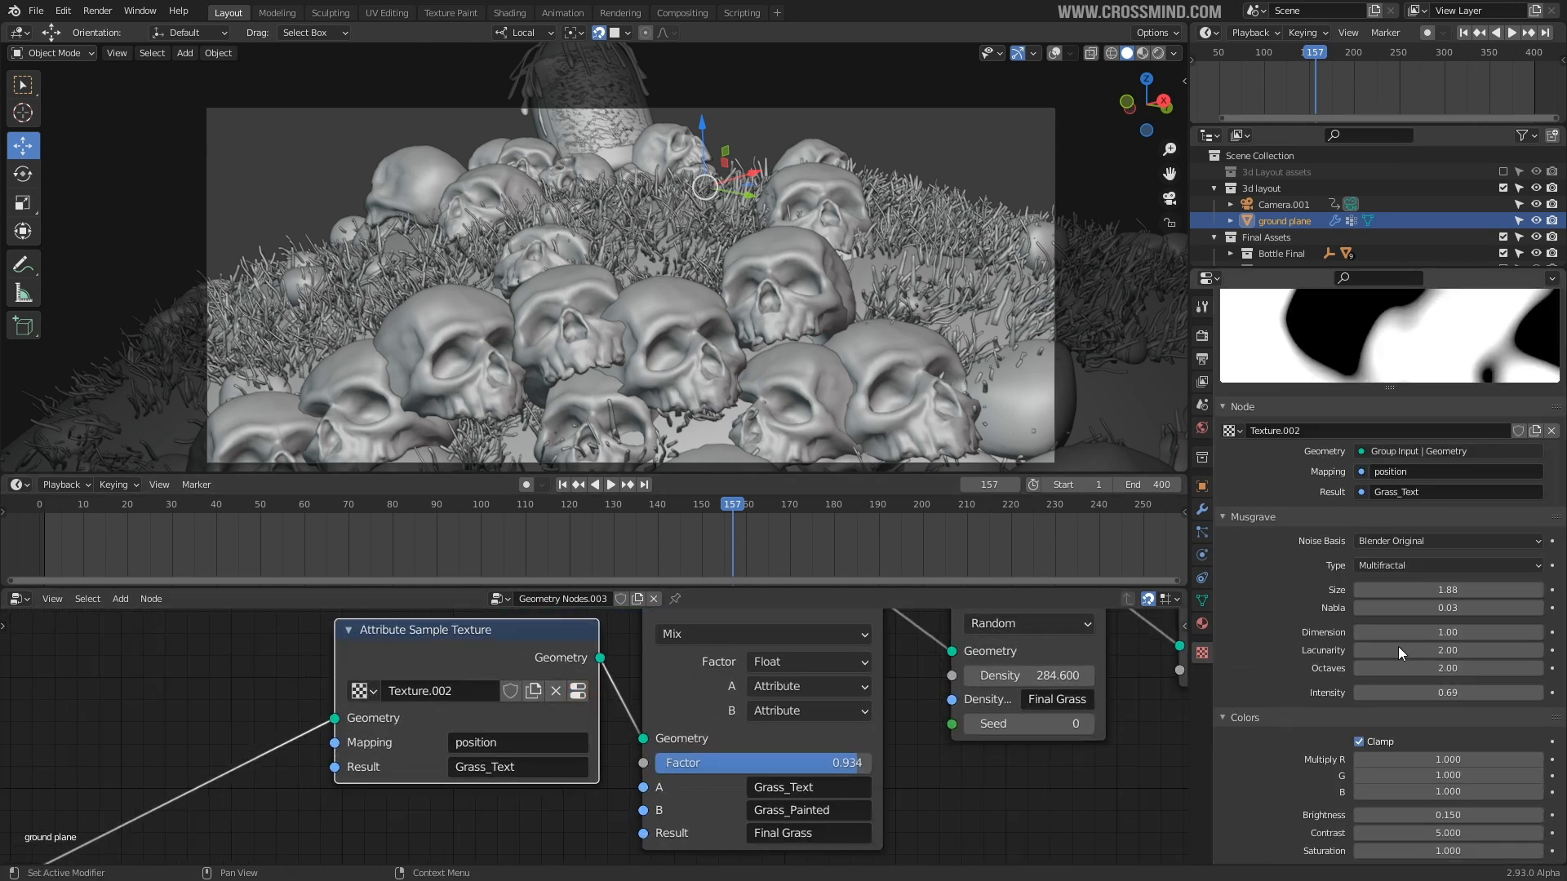
- Try a smaller Musgrave size and a different Attribute Mix factor for the grass, and undo the last change
left_click_drag(1426, 588, 1341, 589)
key("ctrl+z")
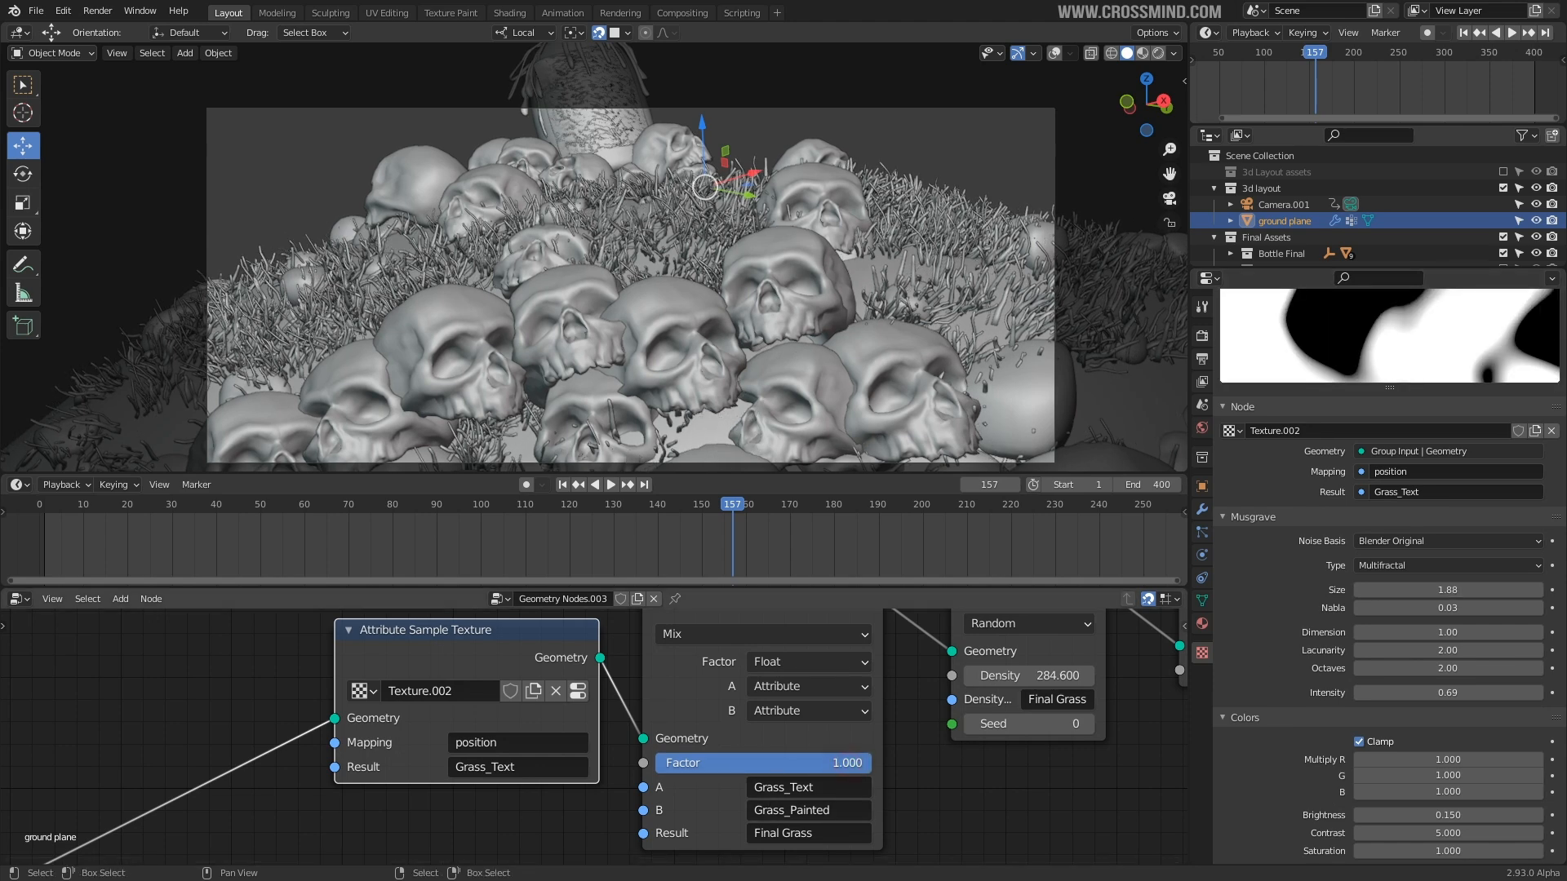
left_click_drag(863, 762, 655, 762)
left_click_drag(1426, 589, 1376, 589)
scroll(594, 734, "right", 10)
key("ctrl+z")
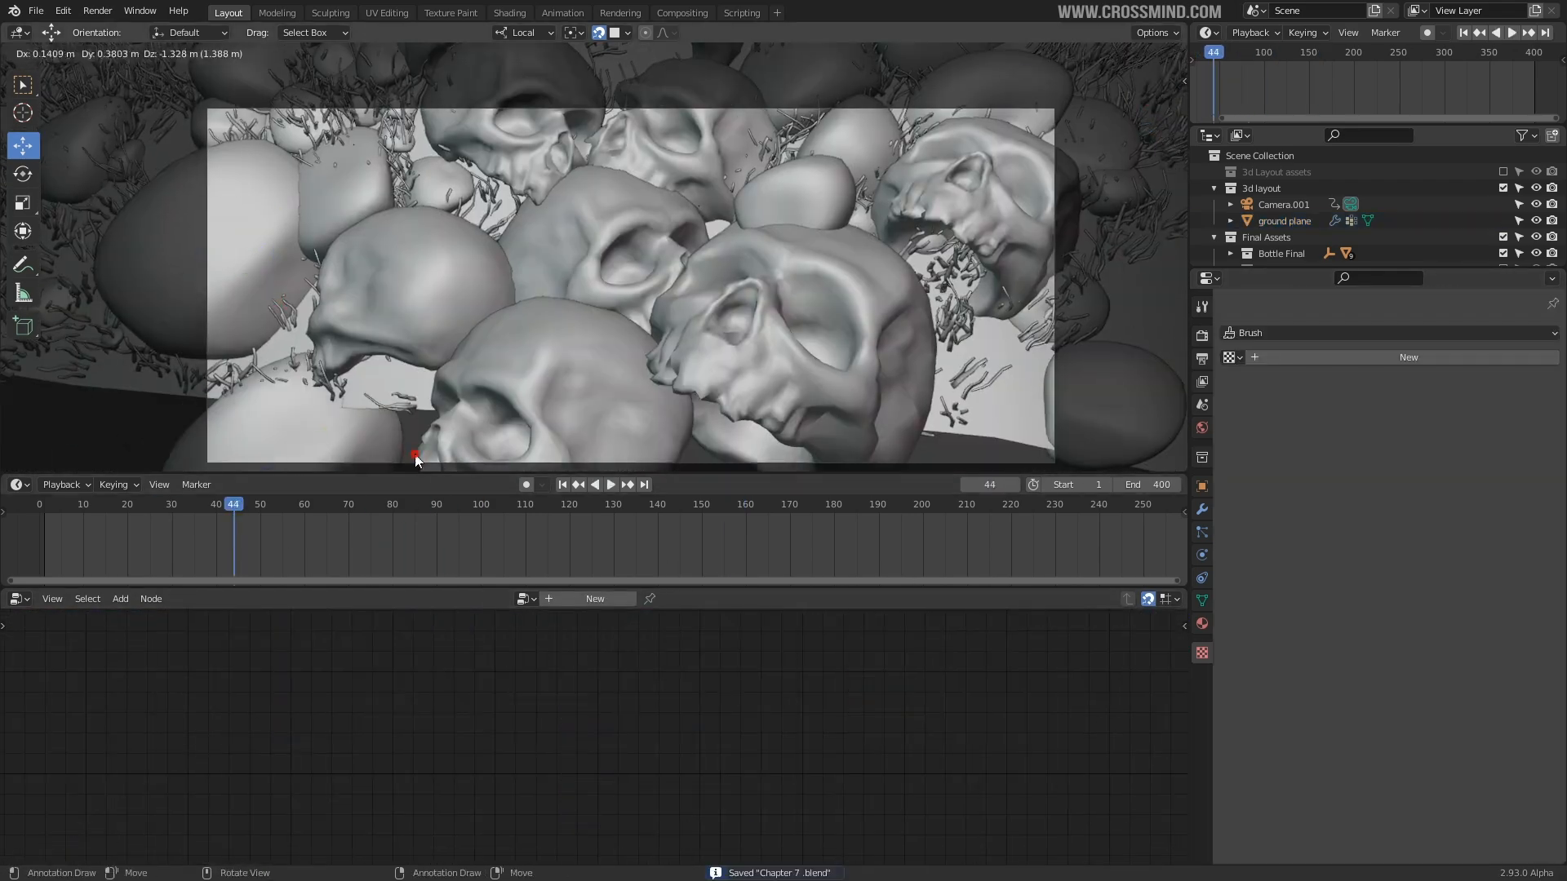
- At frame 44, duplicate, move and rotate stones to fill the ground around the foreground skulls
left_click(501, 304)
key("shift+d")
left_click(1142, 326)
key("g")
left_click(961, 430)
key("r")
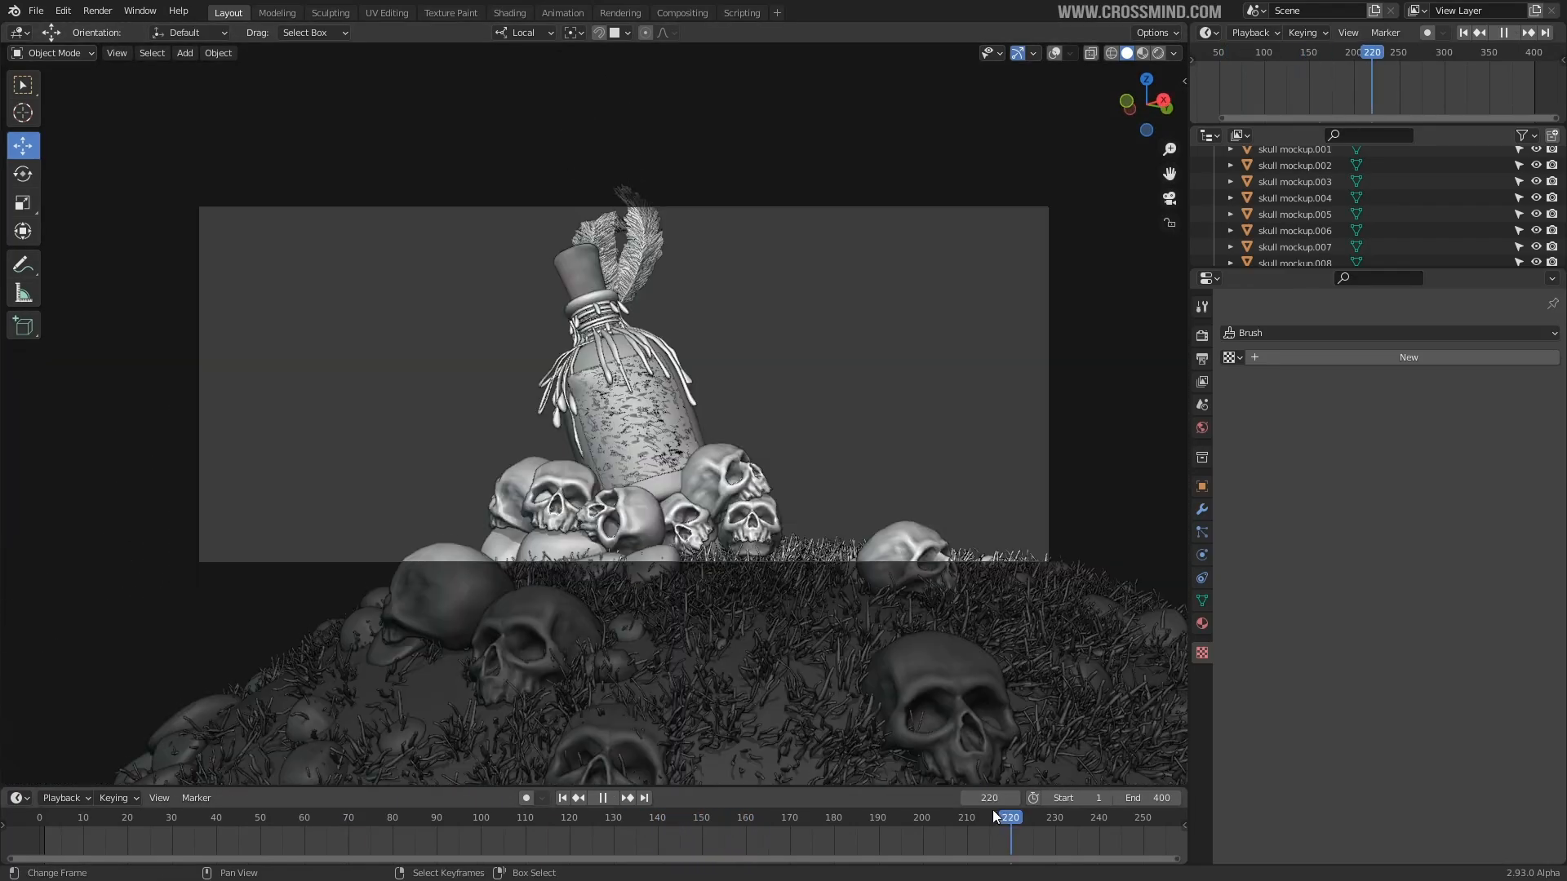
- At frame 164, select the grass-covered ground plane and show its vertex groups
left_click_drag(926, 805, 762, 793)
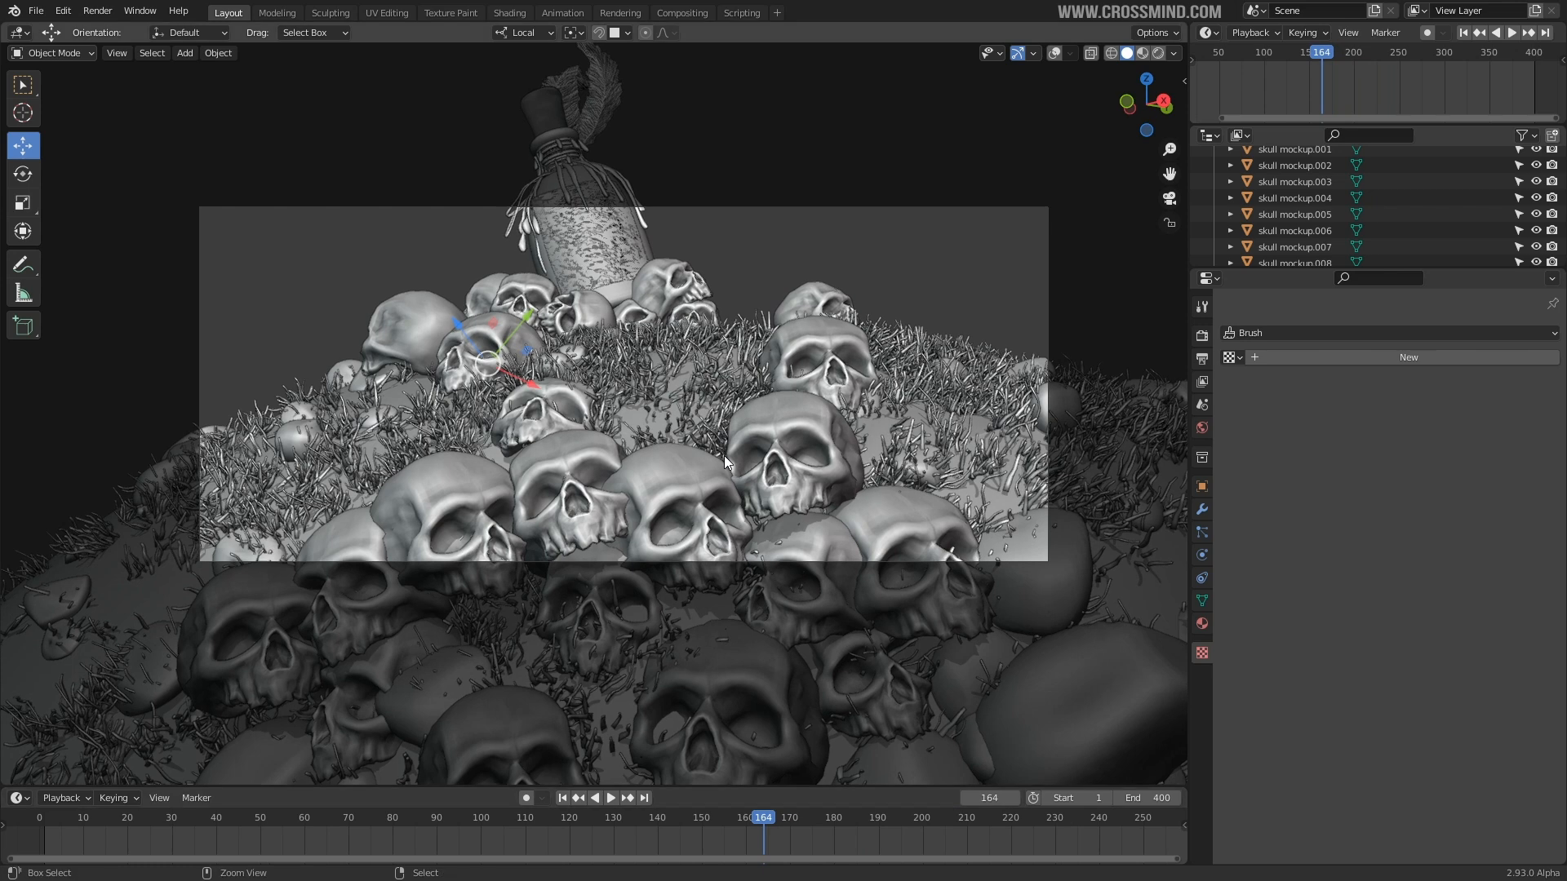
left_click(889, 441)
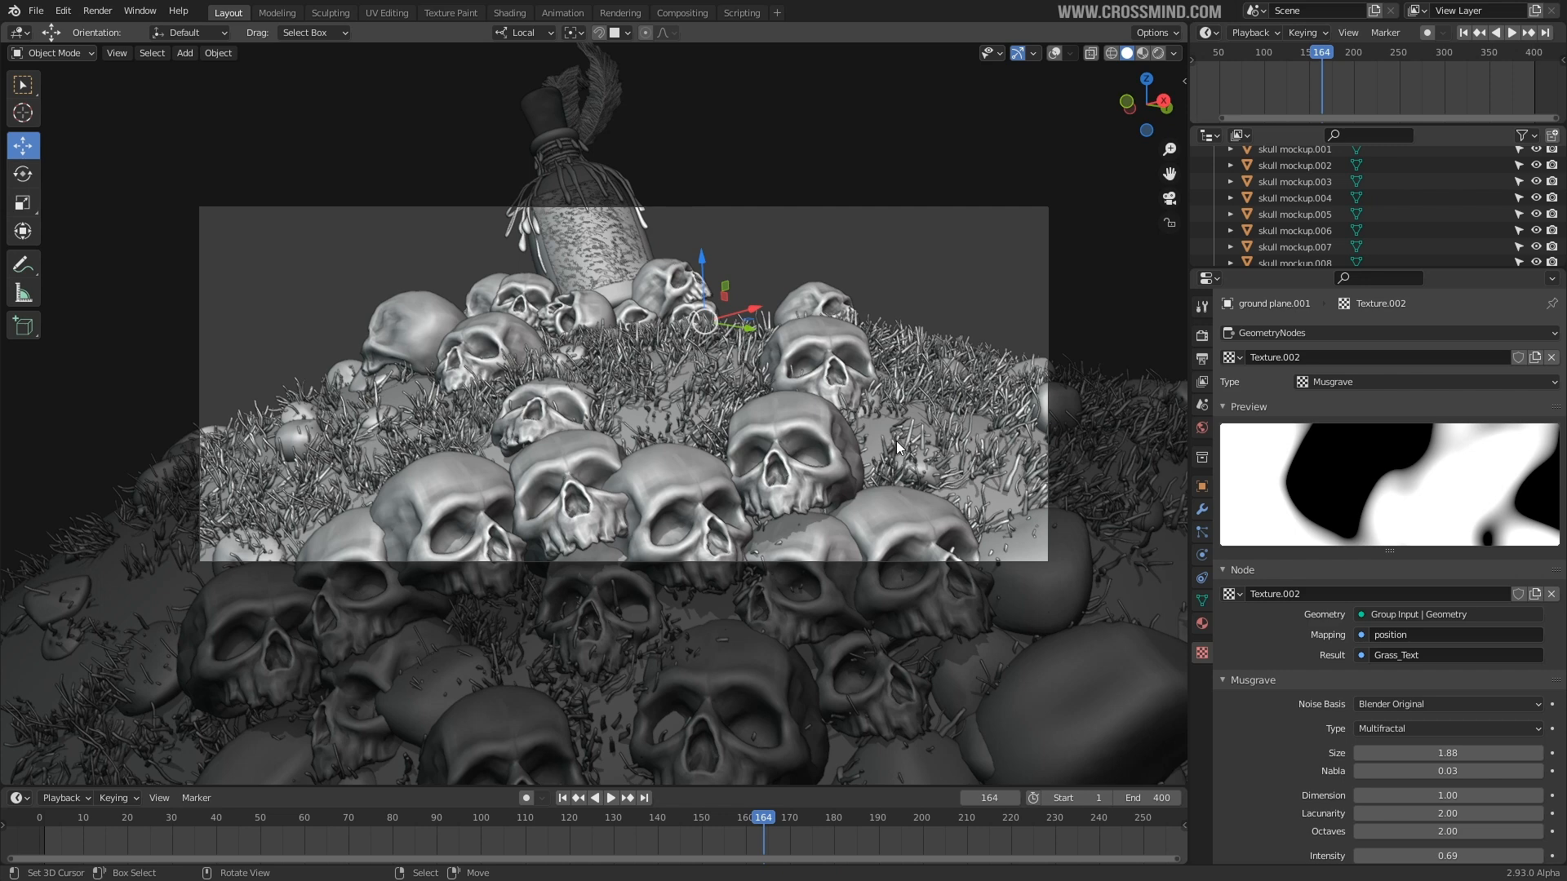
left_click(1201, 601)
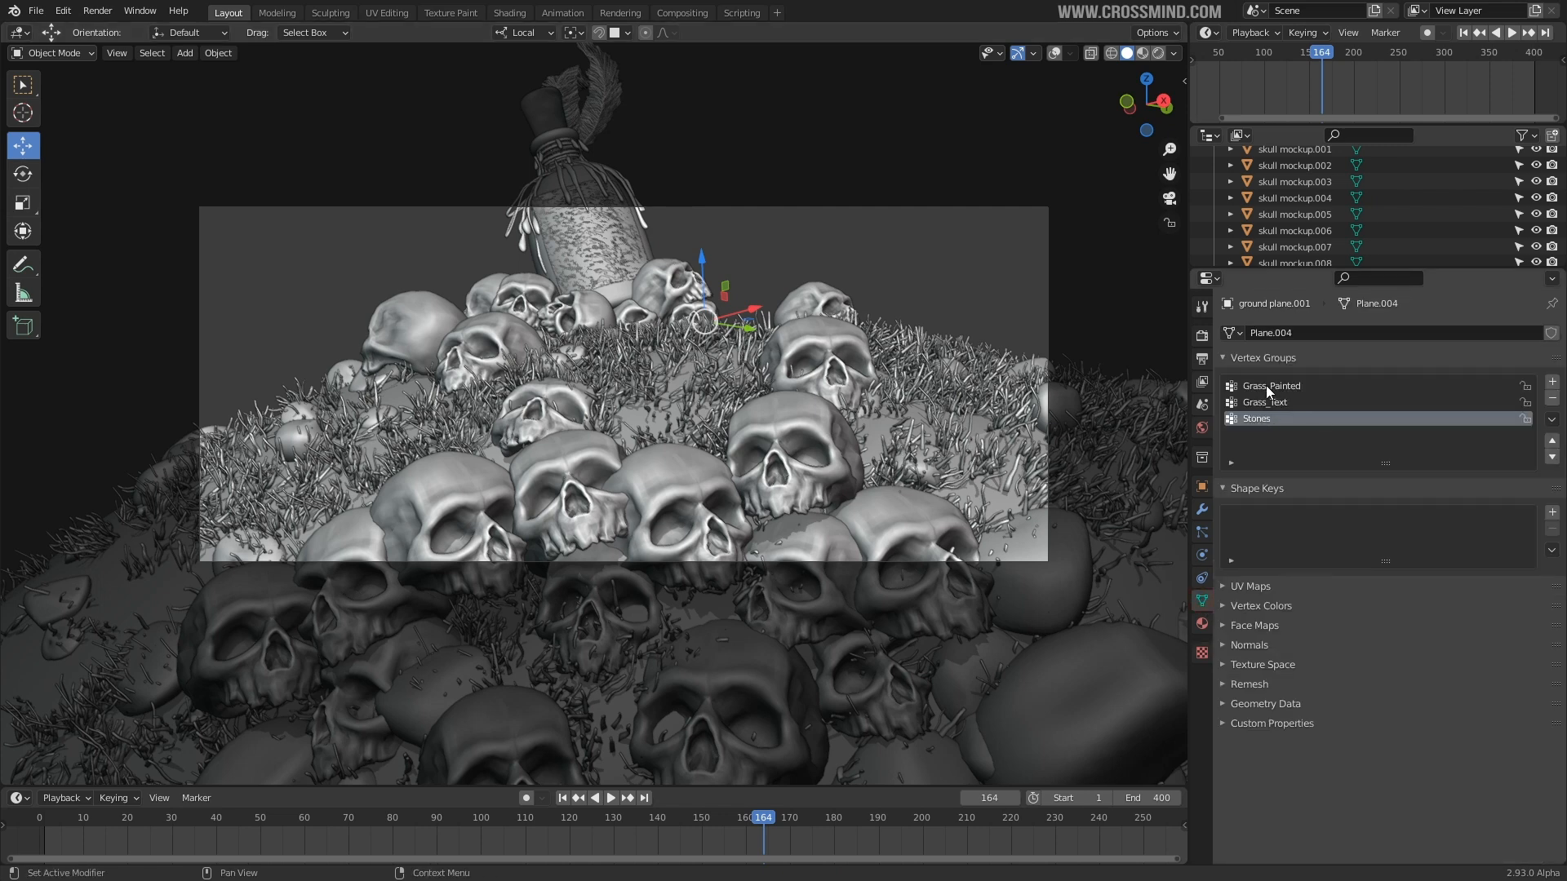
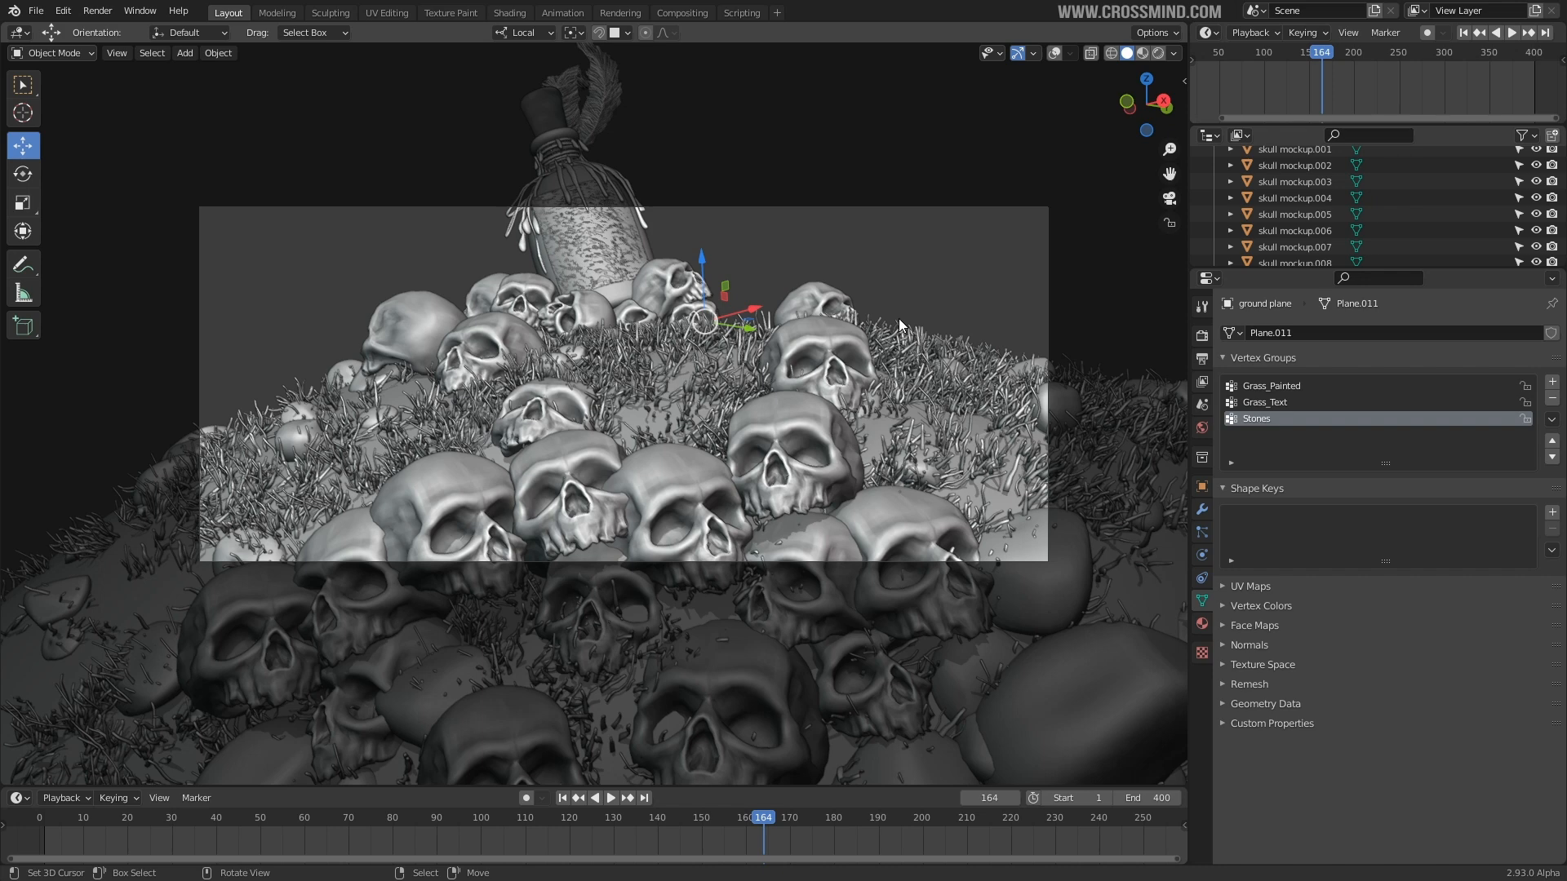
- Enlarge the timeline area below the viewport, switch it to the Geometry Node Editor and save the file
right_click(686, 367)
left_click_drag(261, 788, 261, 558)
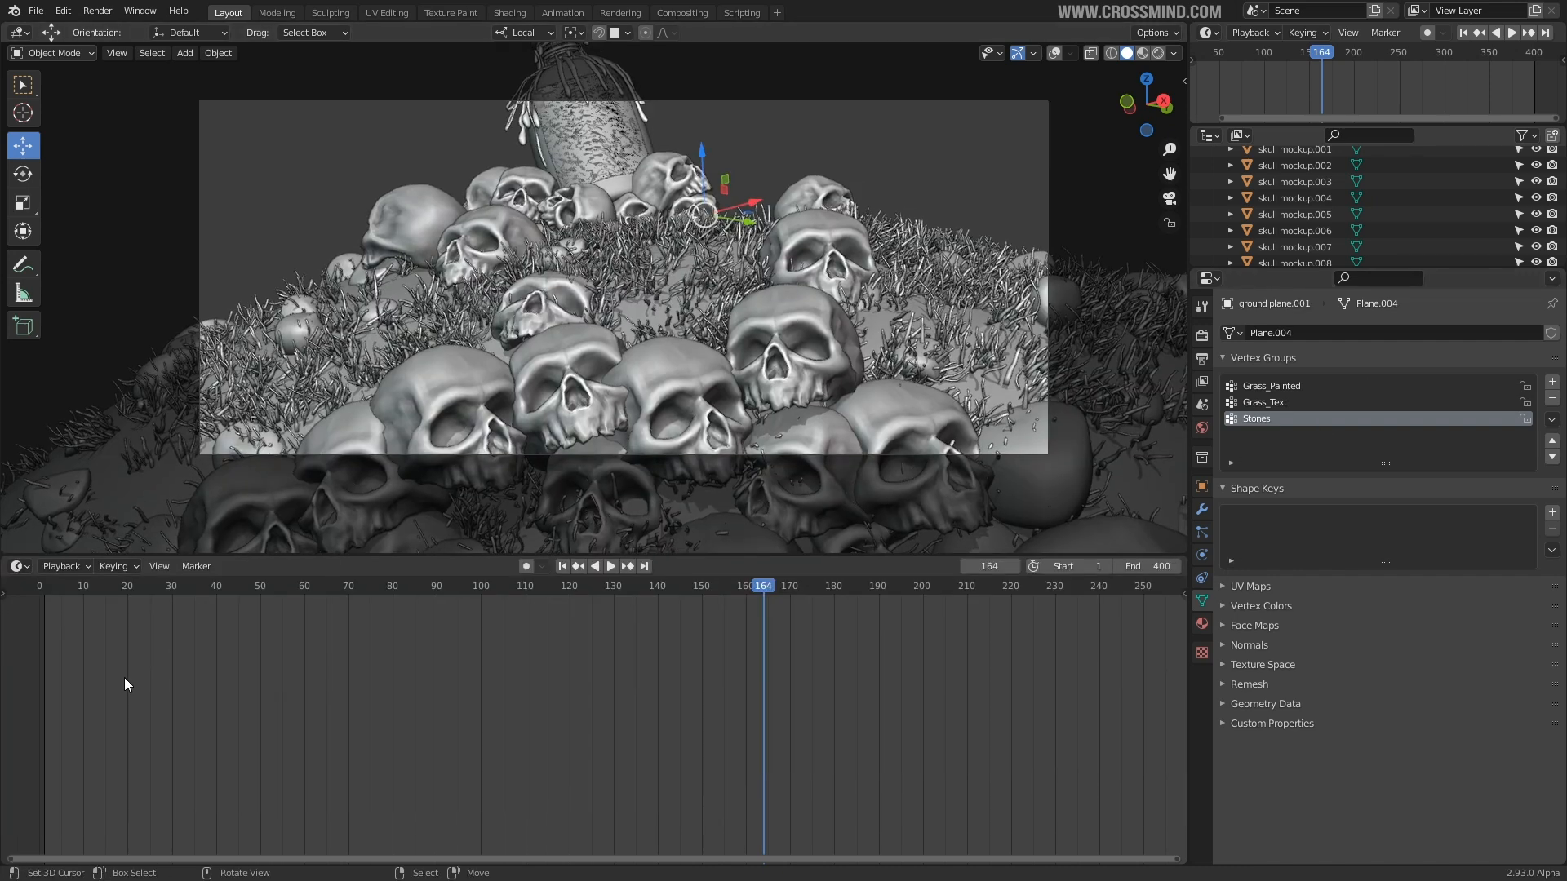
left_click(20, 566)
left_click(66, 701)
scroll(653, 716, "down", 8)
middle_click_drag(716, 679, 787, 704)
key("ctrl+s")
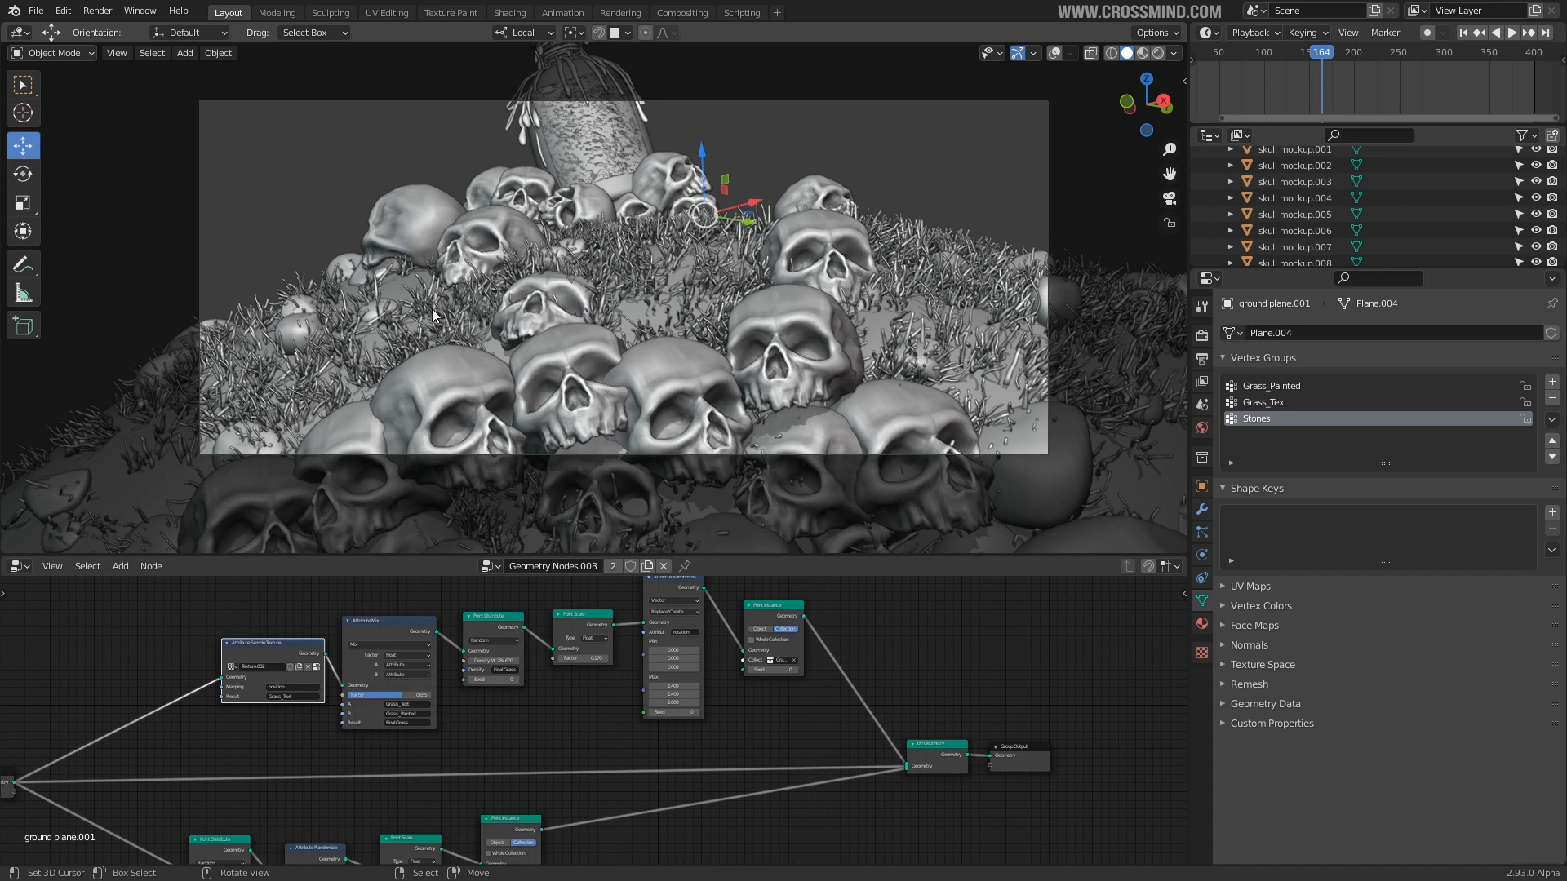
- Set the factor of the grass Point Scale node to 0.16
scroll(732, 710, "up", 4)
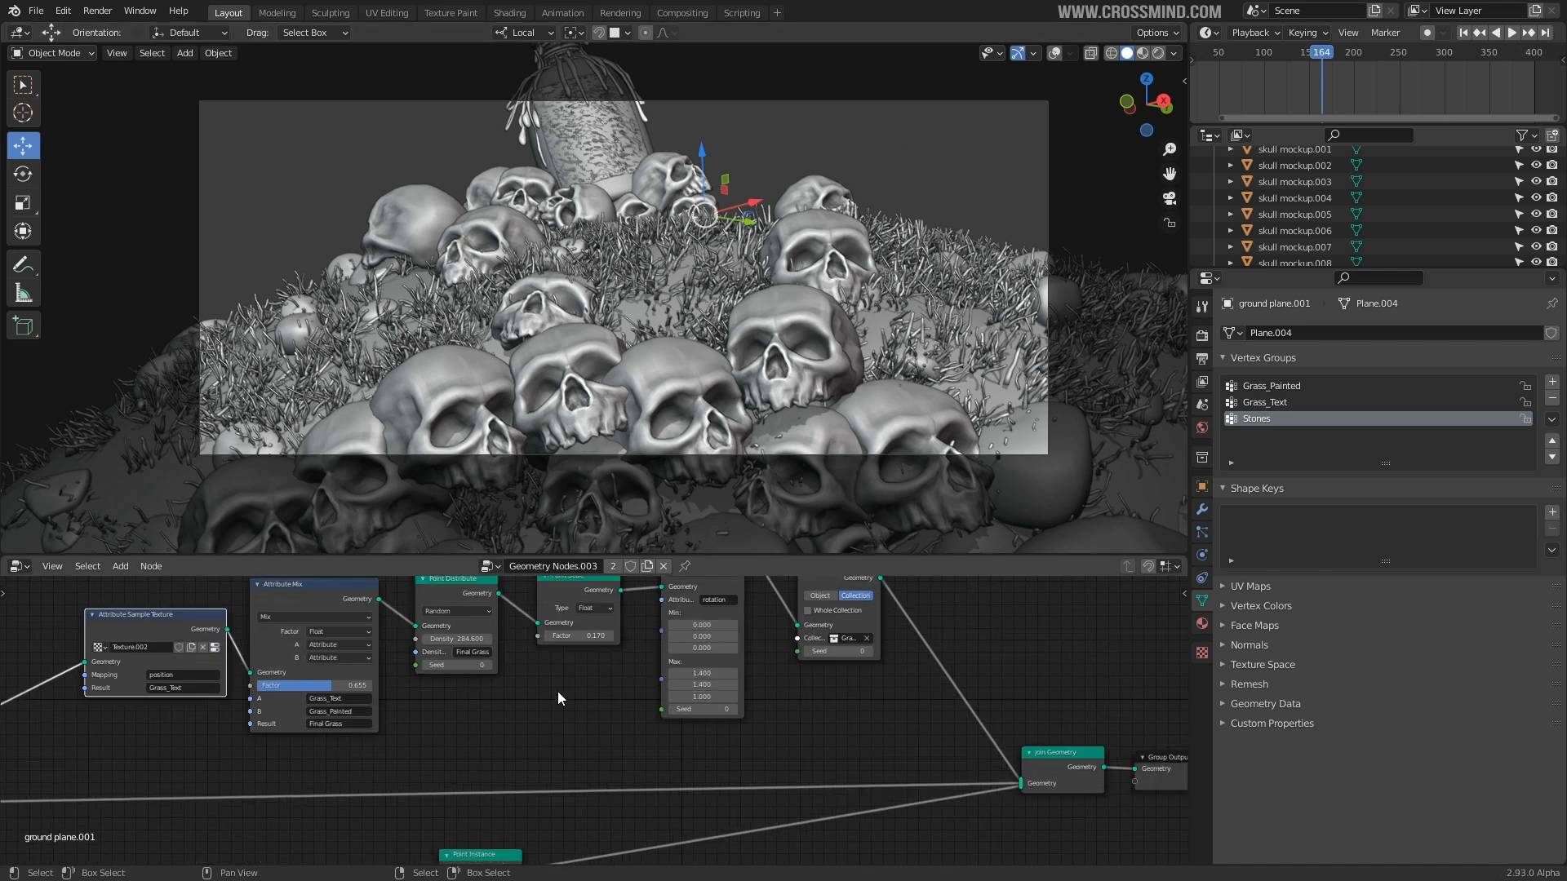
scroll(732, 704, "up", 2)
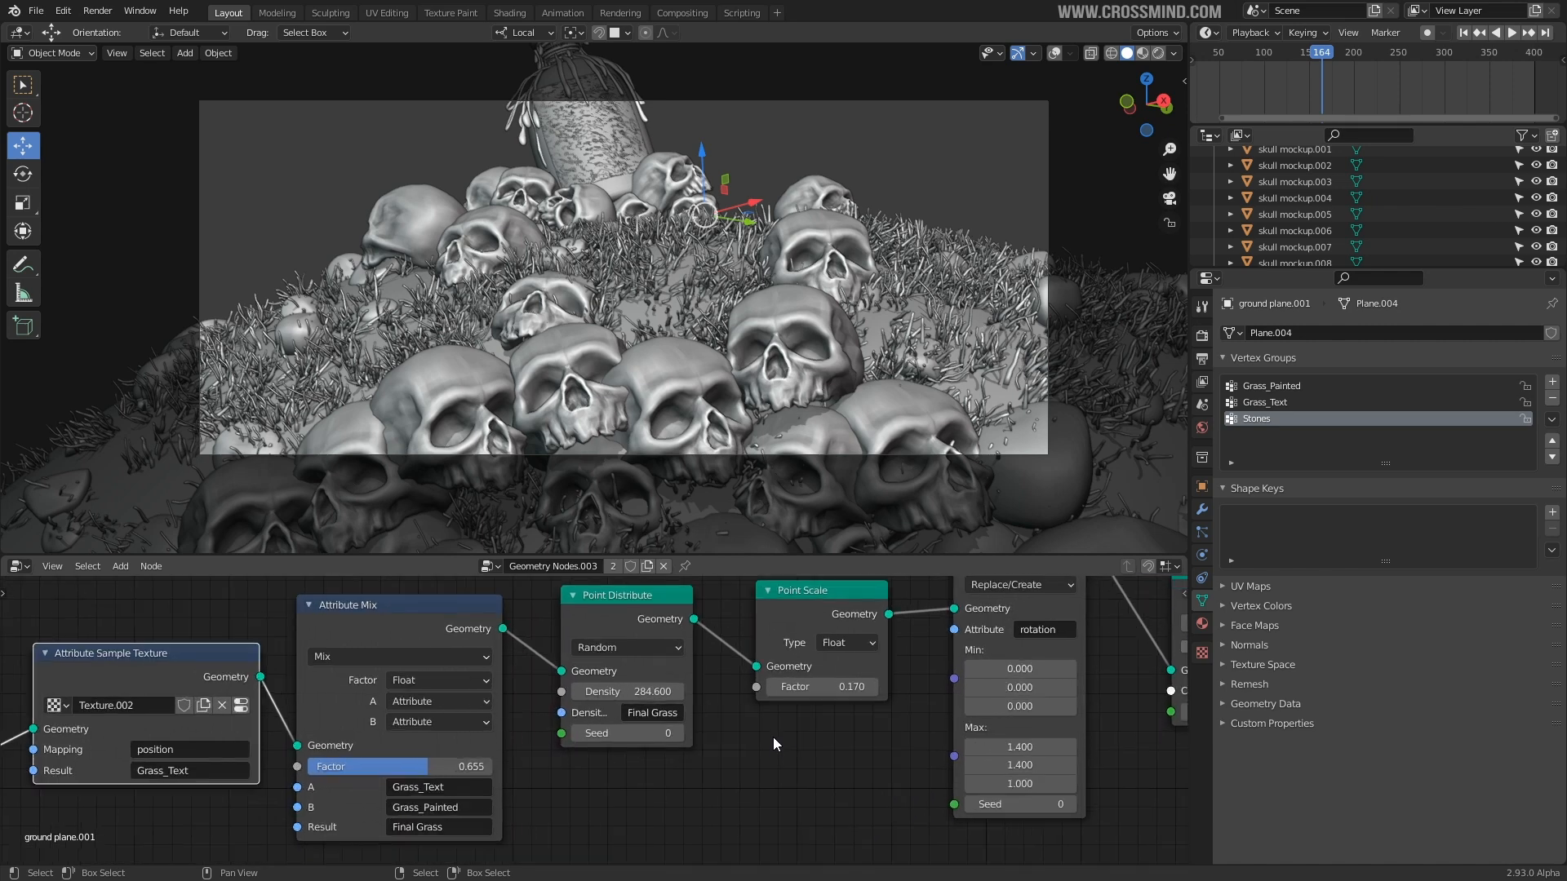
left_click(845, 687)
type("0.16")
key("Return")
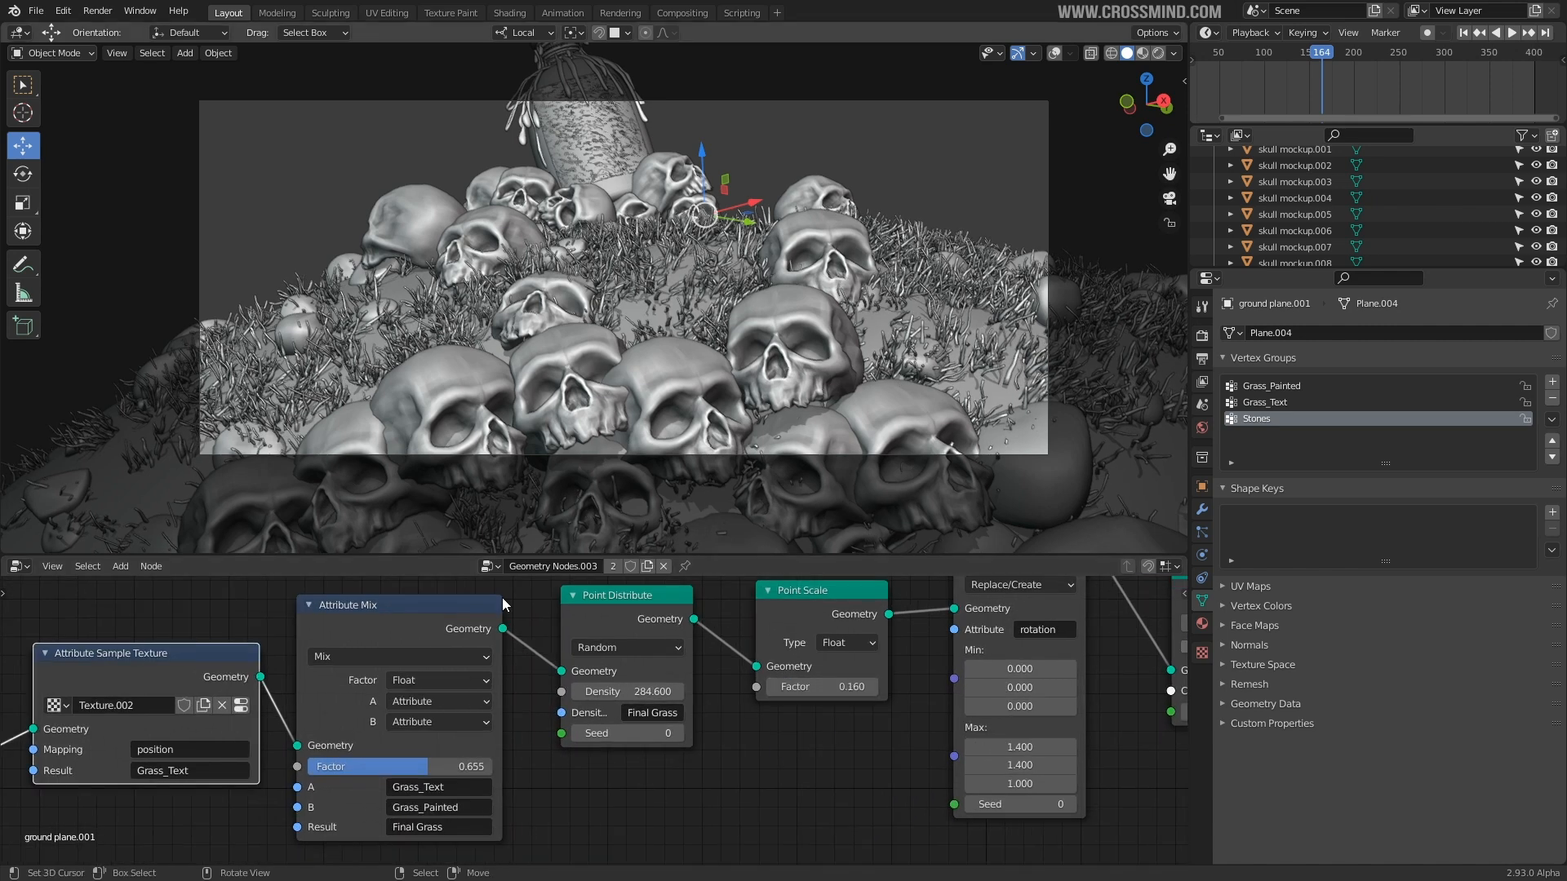
- Enlarge the node editor area, split it horizontally and turn its upper part into a Timeline
left_click_drag(749, 555, 741, 518)
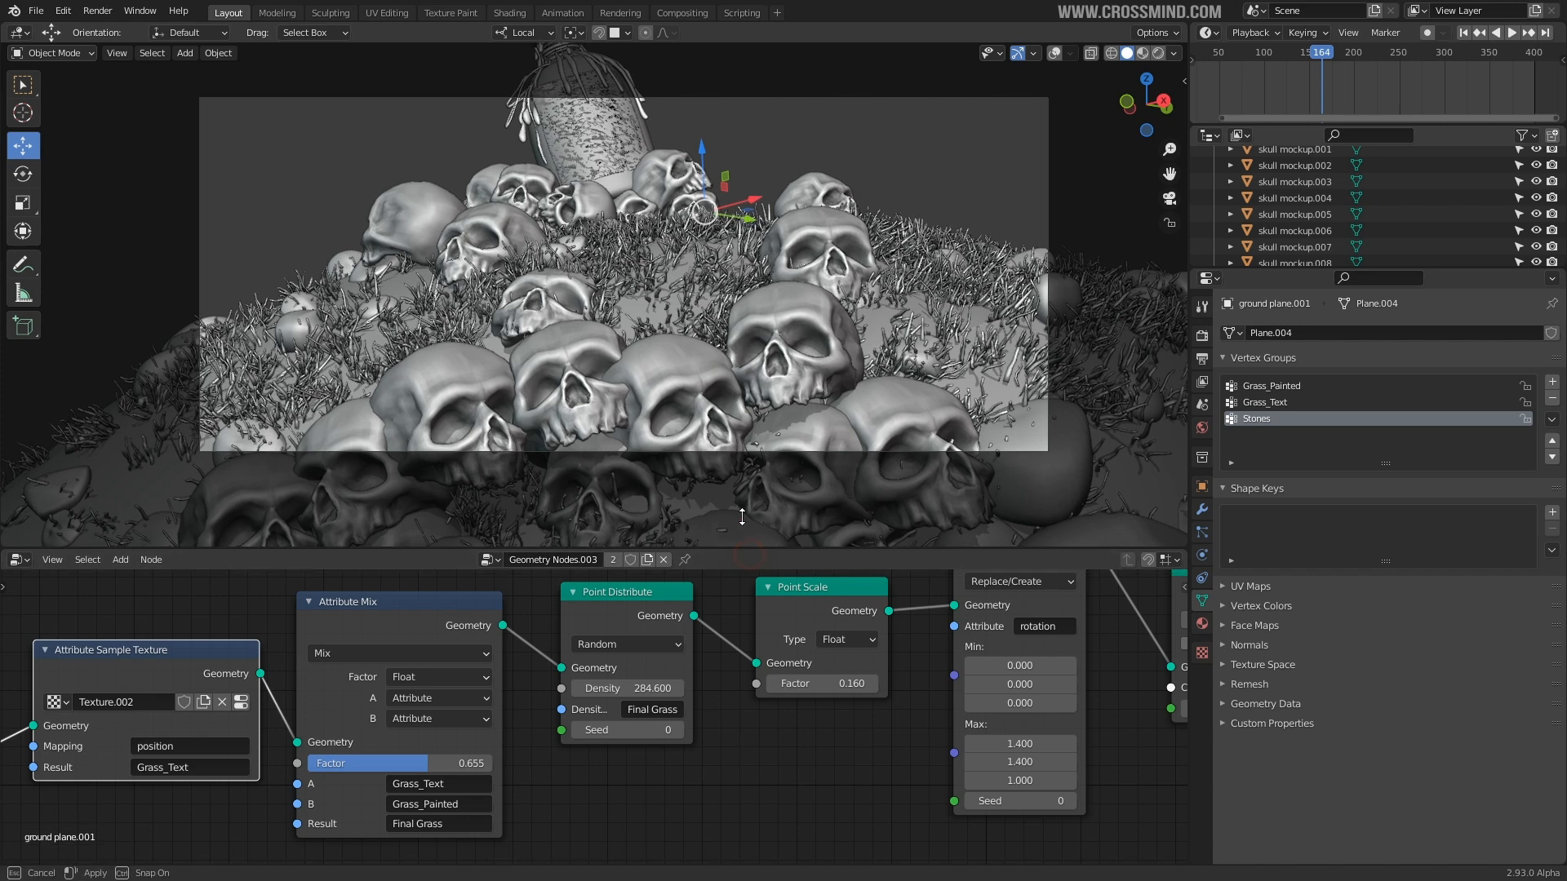
scroll(797, 313, "down", 1)
middle_click_drag(805, 333, 786, 374, "shift")
scroll(692, 349, "up", 1)
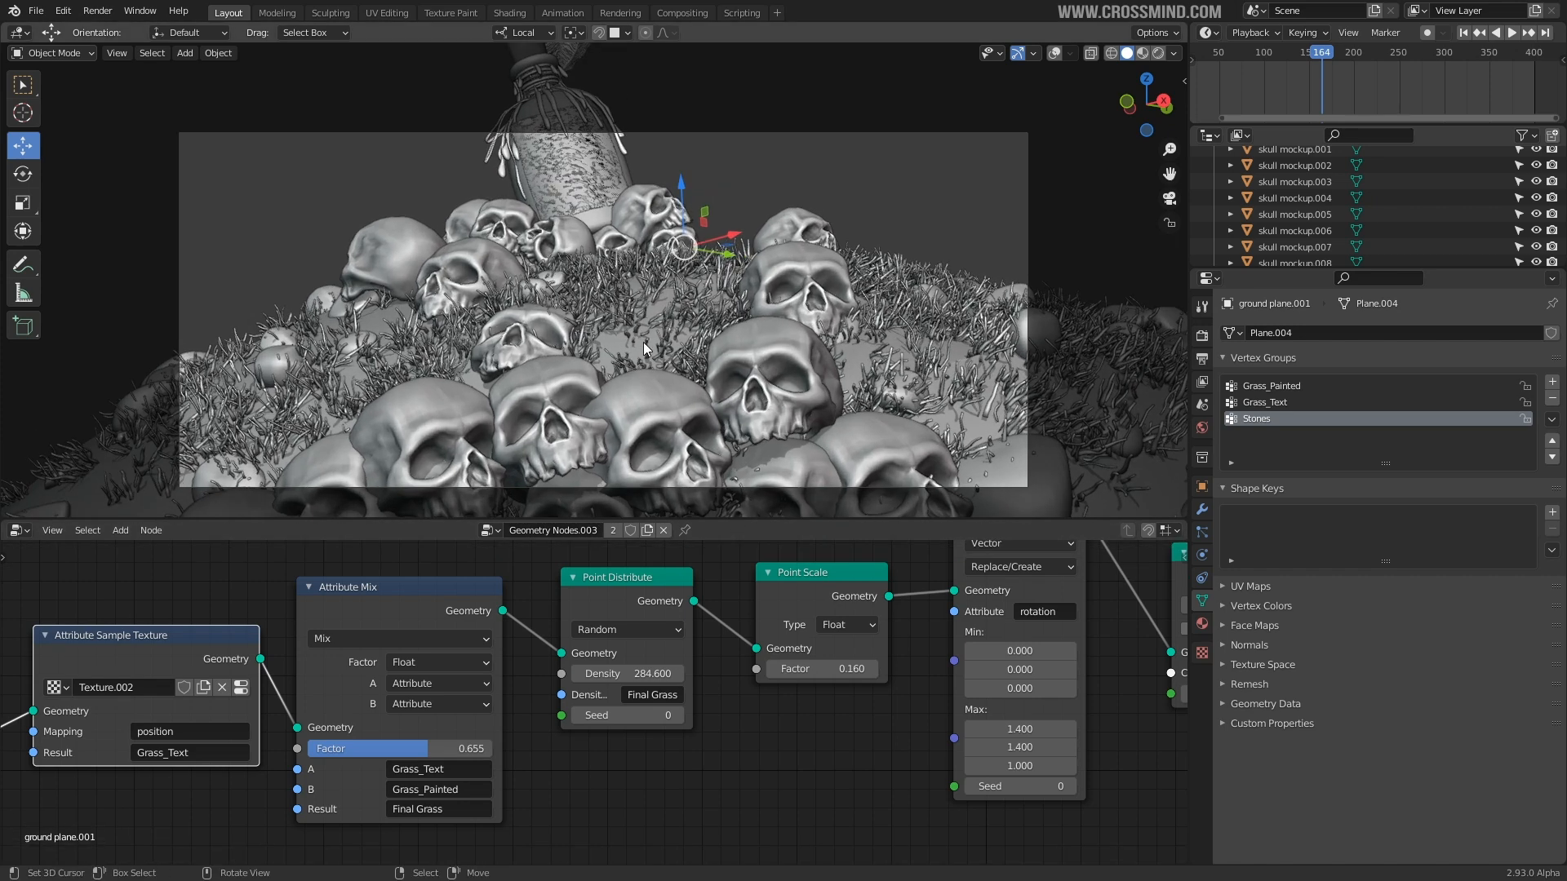
left_click_drag(1184, 524, 1170, 630)
left_click(19, 530)
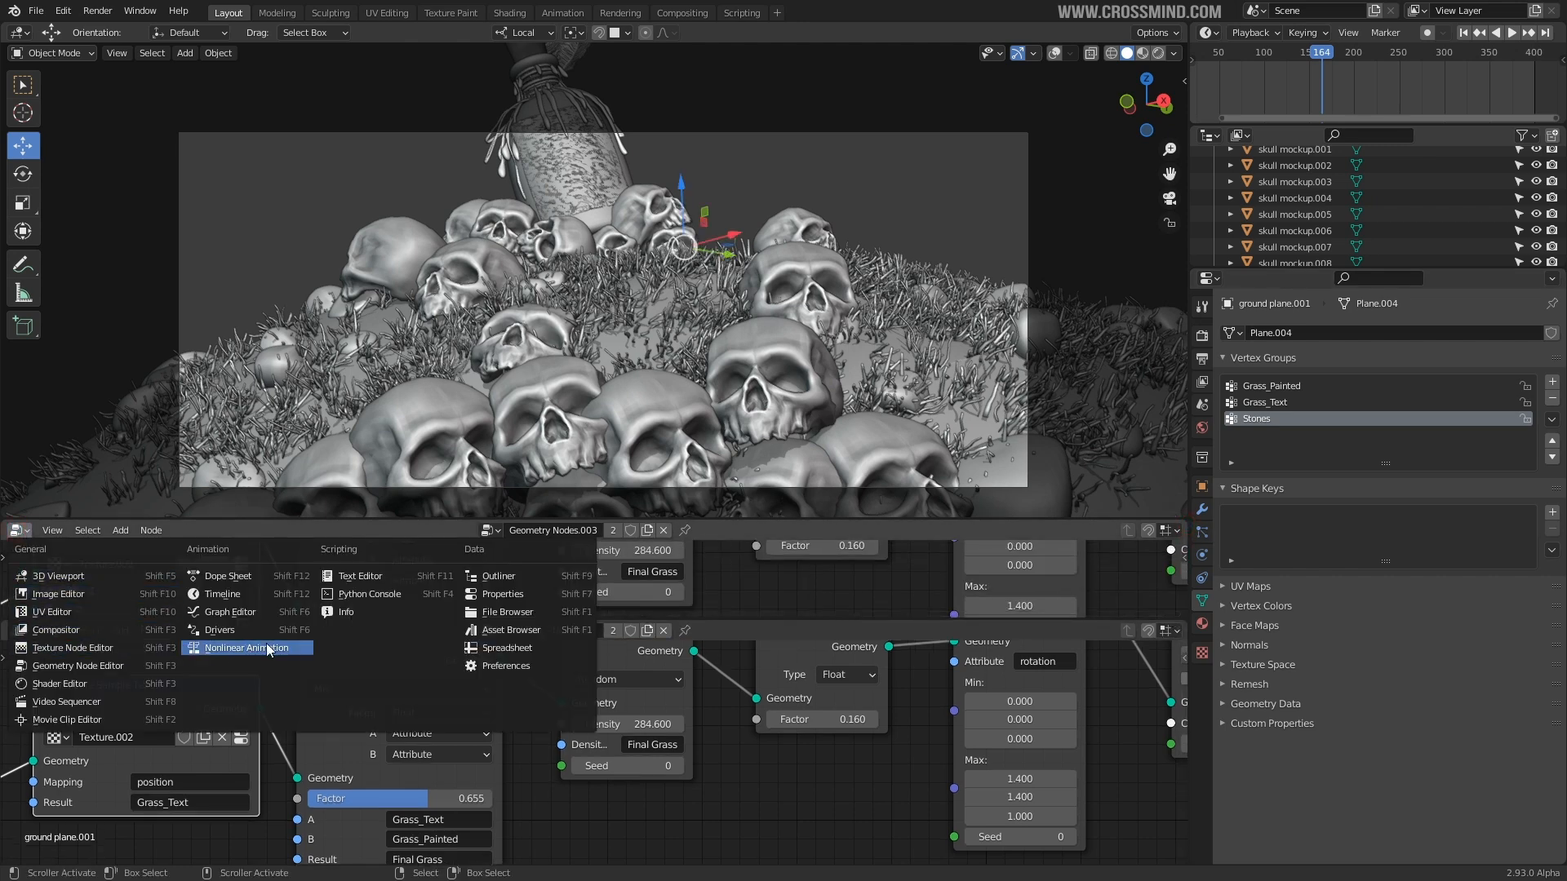
left_click(232, 595)
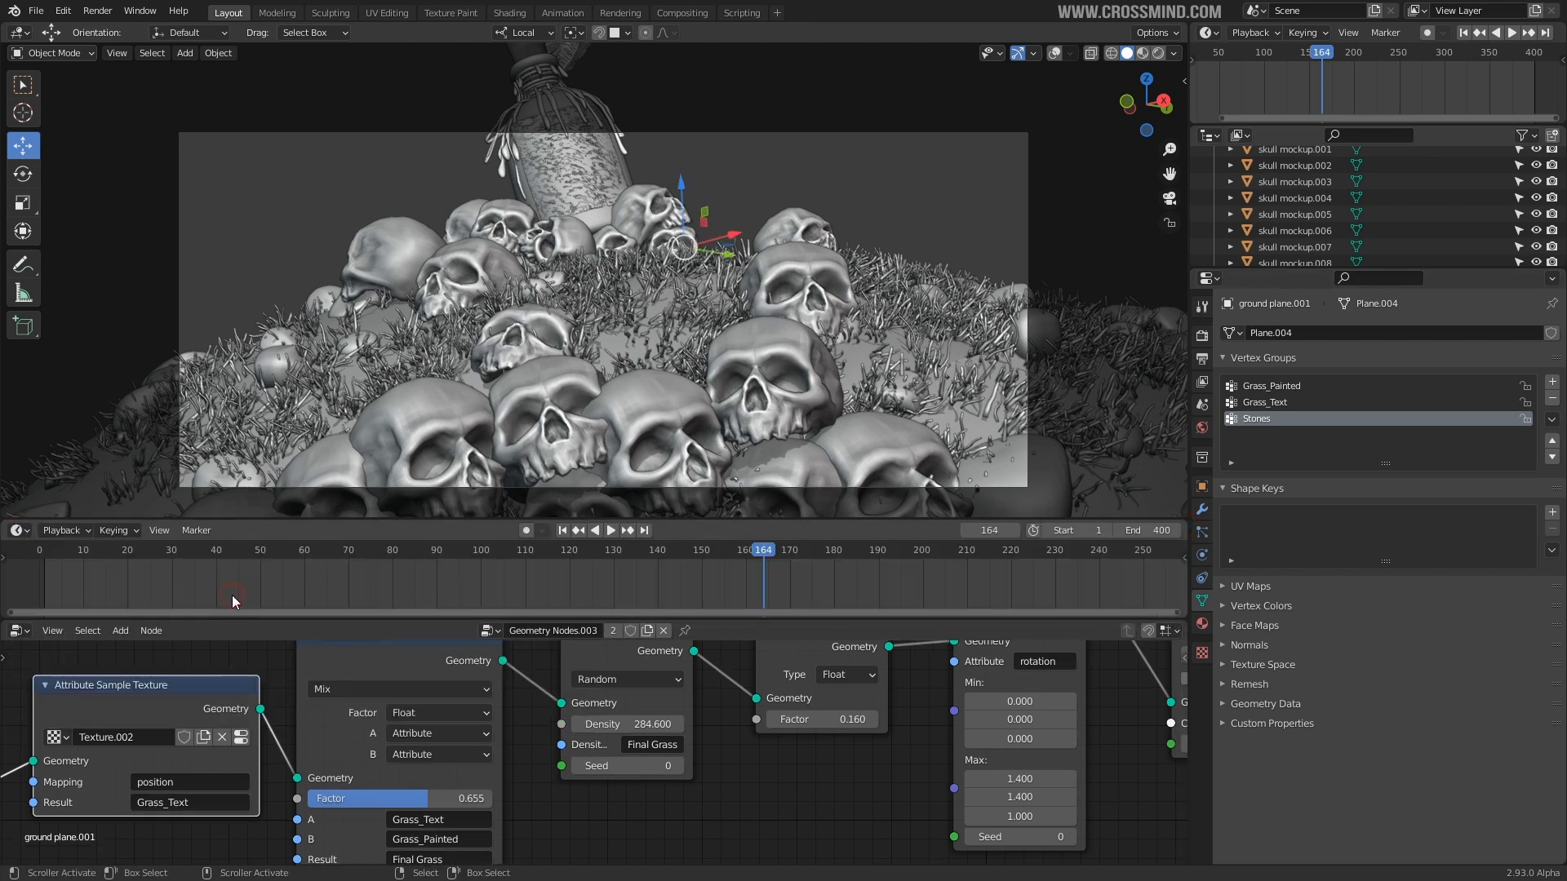
- Scrub and play the animation through the camera to check the composition, stopping at frame 95
left_click_drag(635, 584, 304, 584)
key("space")
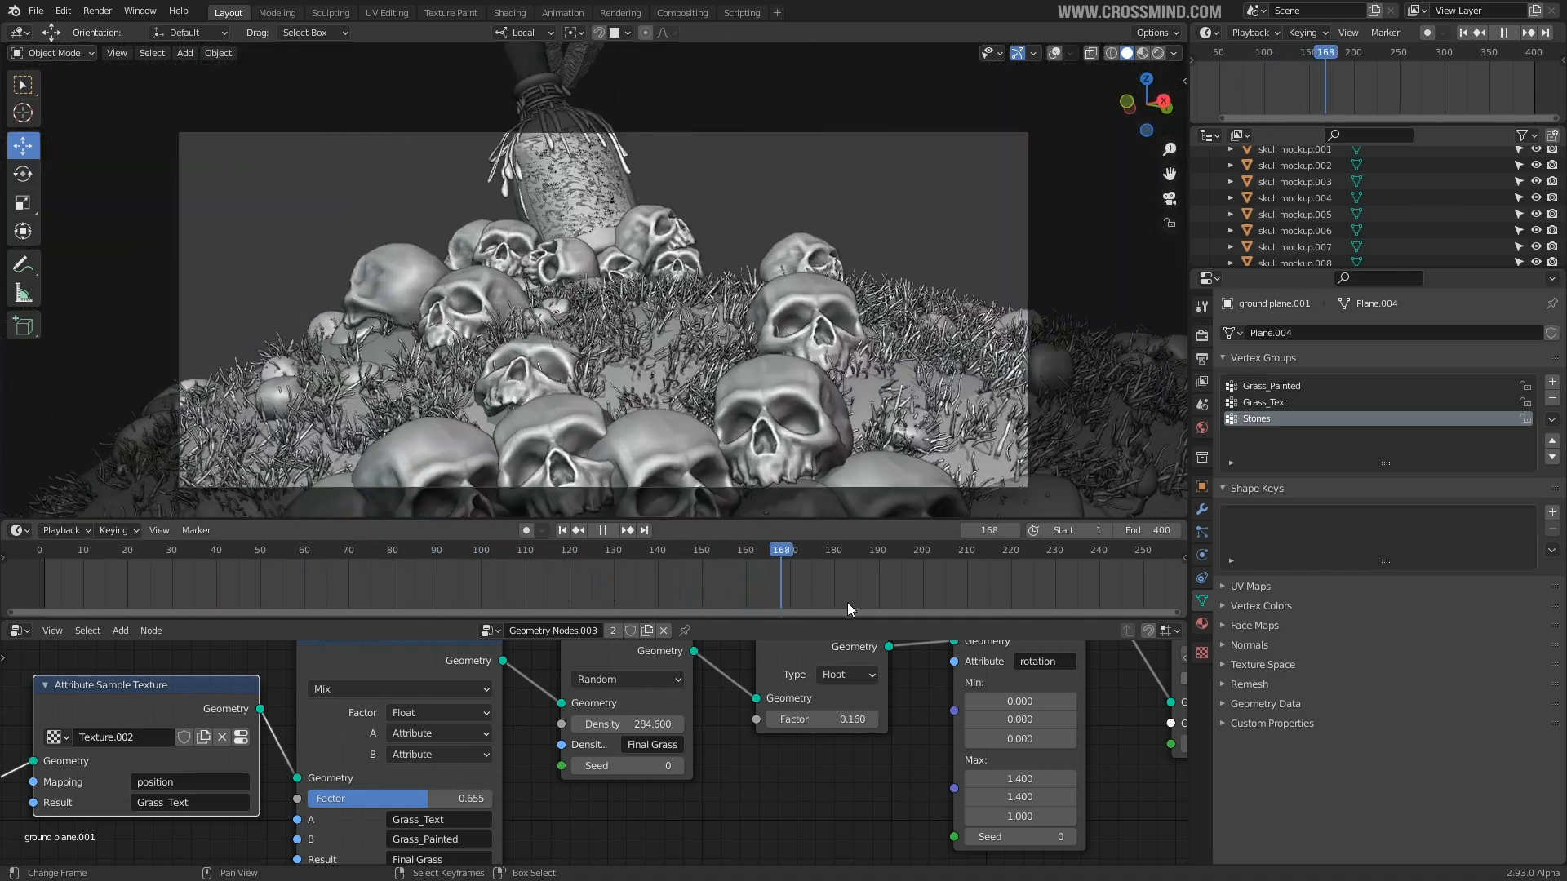
left_click_drag(961, 599, 459, 589)
key("space")
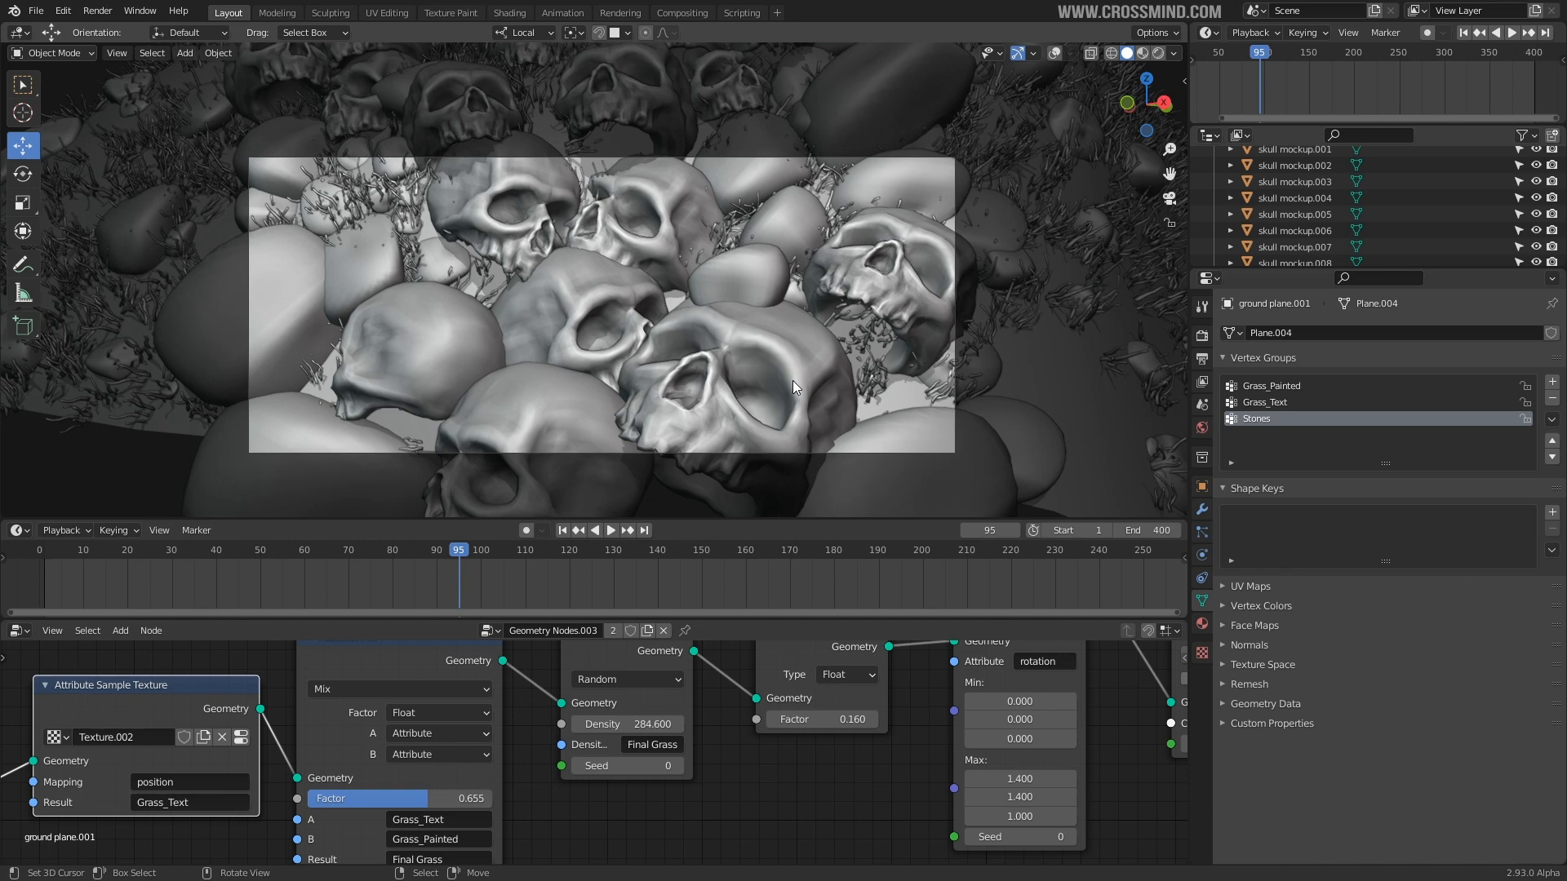
- Leave the camera view to see the whole hill, enlarge the outliner and enable the Skull Final collection
key("KP_0")
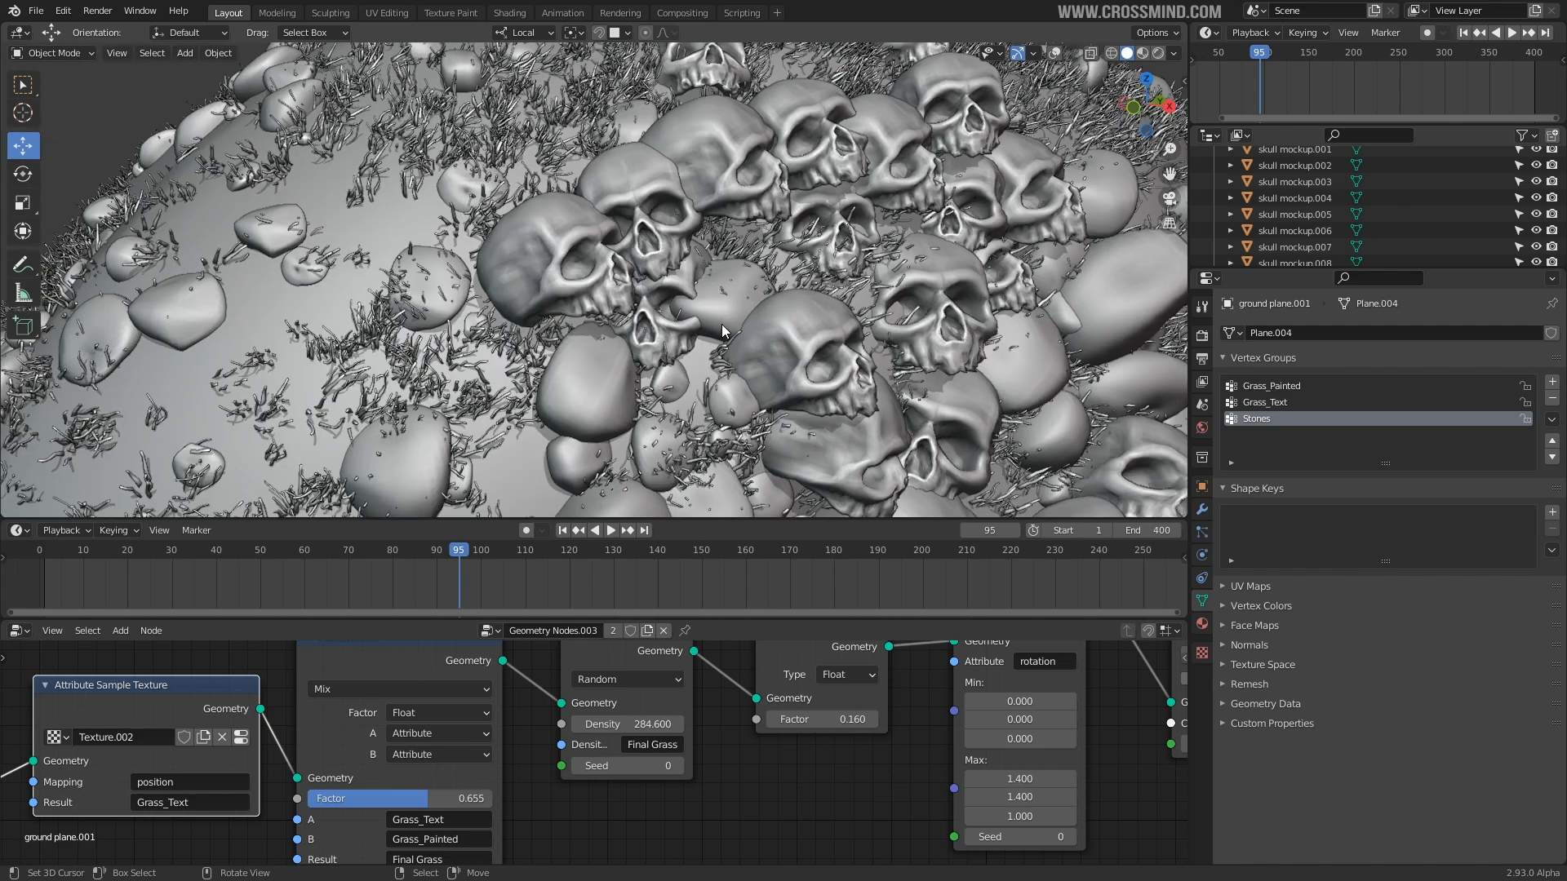
middle_click_drag(914, 335, 919, 261)
middle_click_drag(933, 329, 903, 334)
scroll(782, 338, "down", 2)
middle_click_drag(782, 338, 605, 364, "shift")
left_click_drag(1306, 271, 1305, 638)
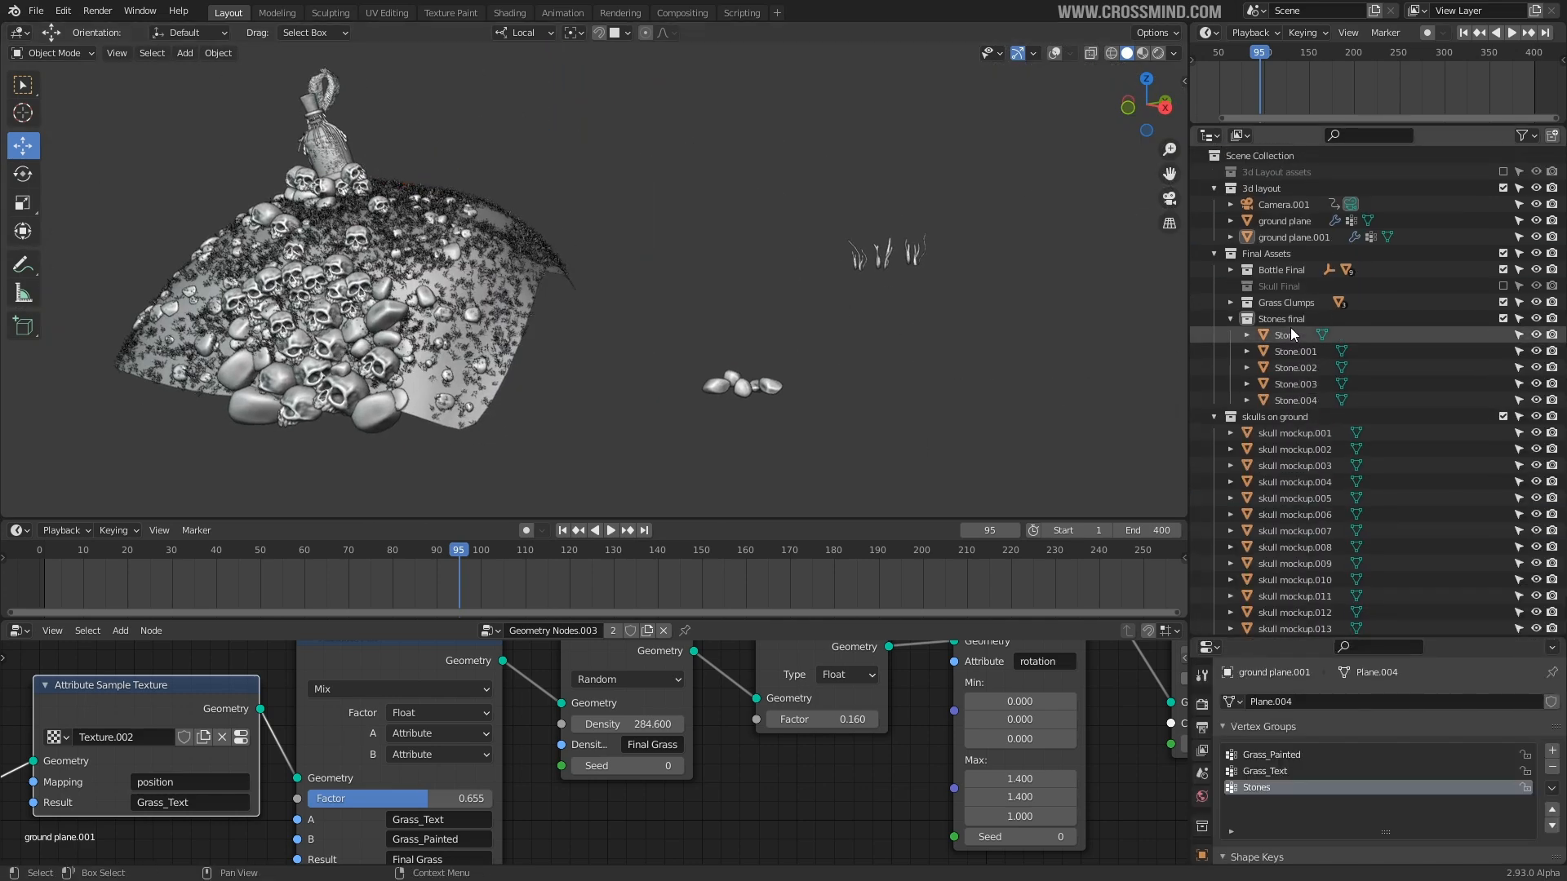
left_click(1503, 286)
- Show the overlays and link the final skull's materials to all skulls on the ground, skull mockup.001 through skull mockup.031
scroll(1387, 335, "down", 2)
left_click(1303, 369)
scroll(1303, 408, "down", 19)
left_click(1298, 229, "shift")
middle_click_drag(472, 389, 628, 385, "shift")
scroll(627, 384, "up", 1)
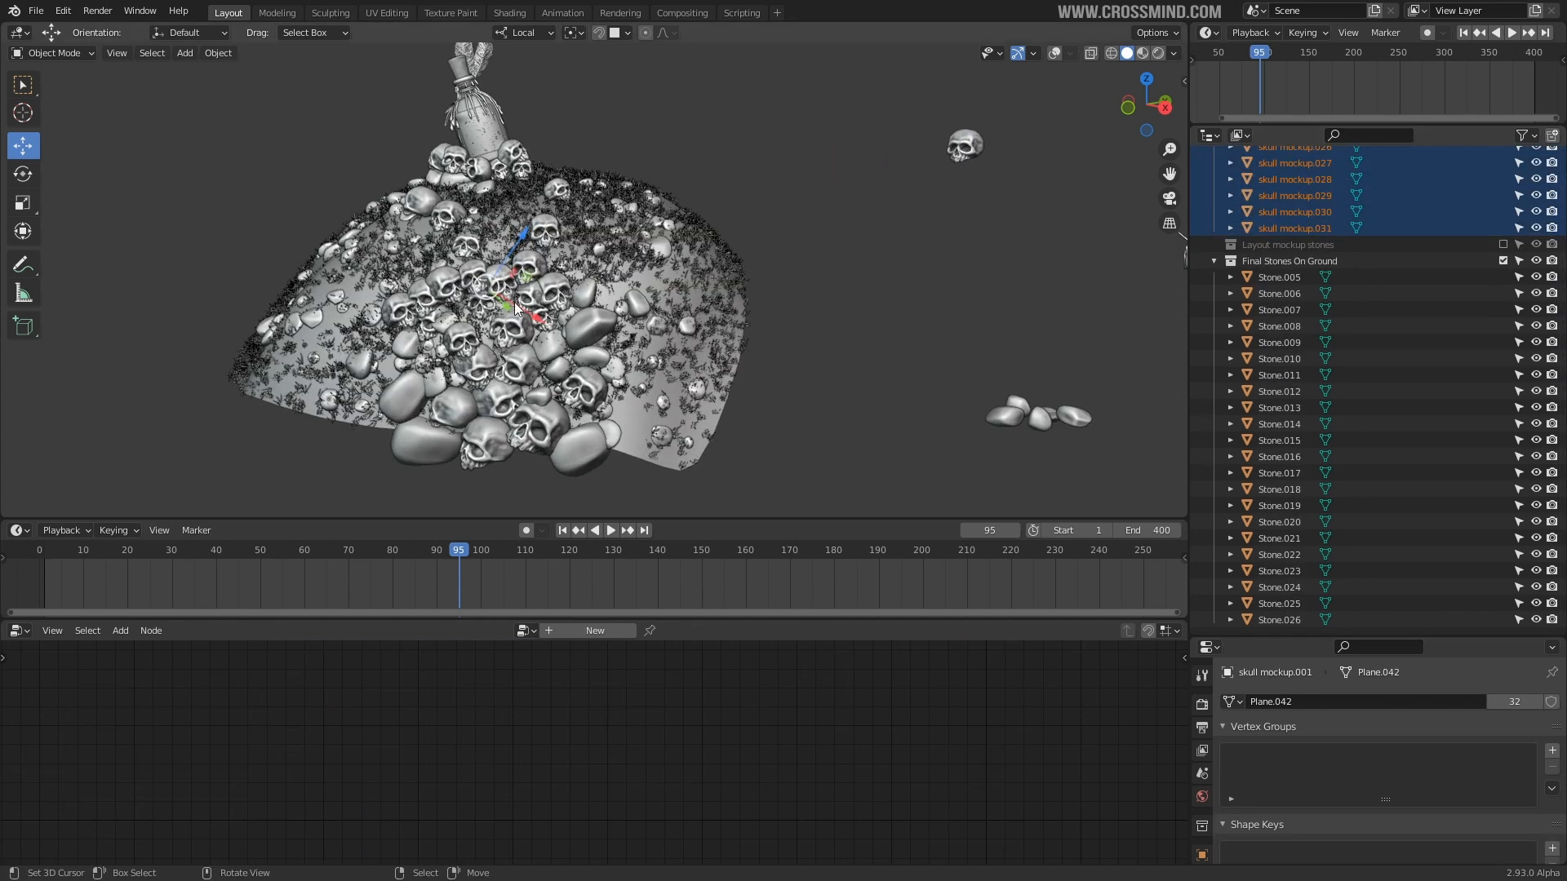
left_click(1054, 53)
middle_click_drag(868, 243, 889, 228)
left_click(904, 124, "shift")
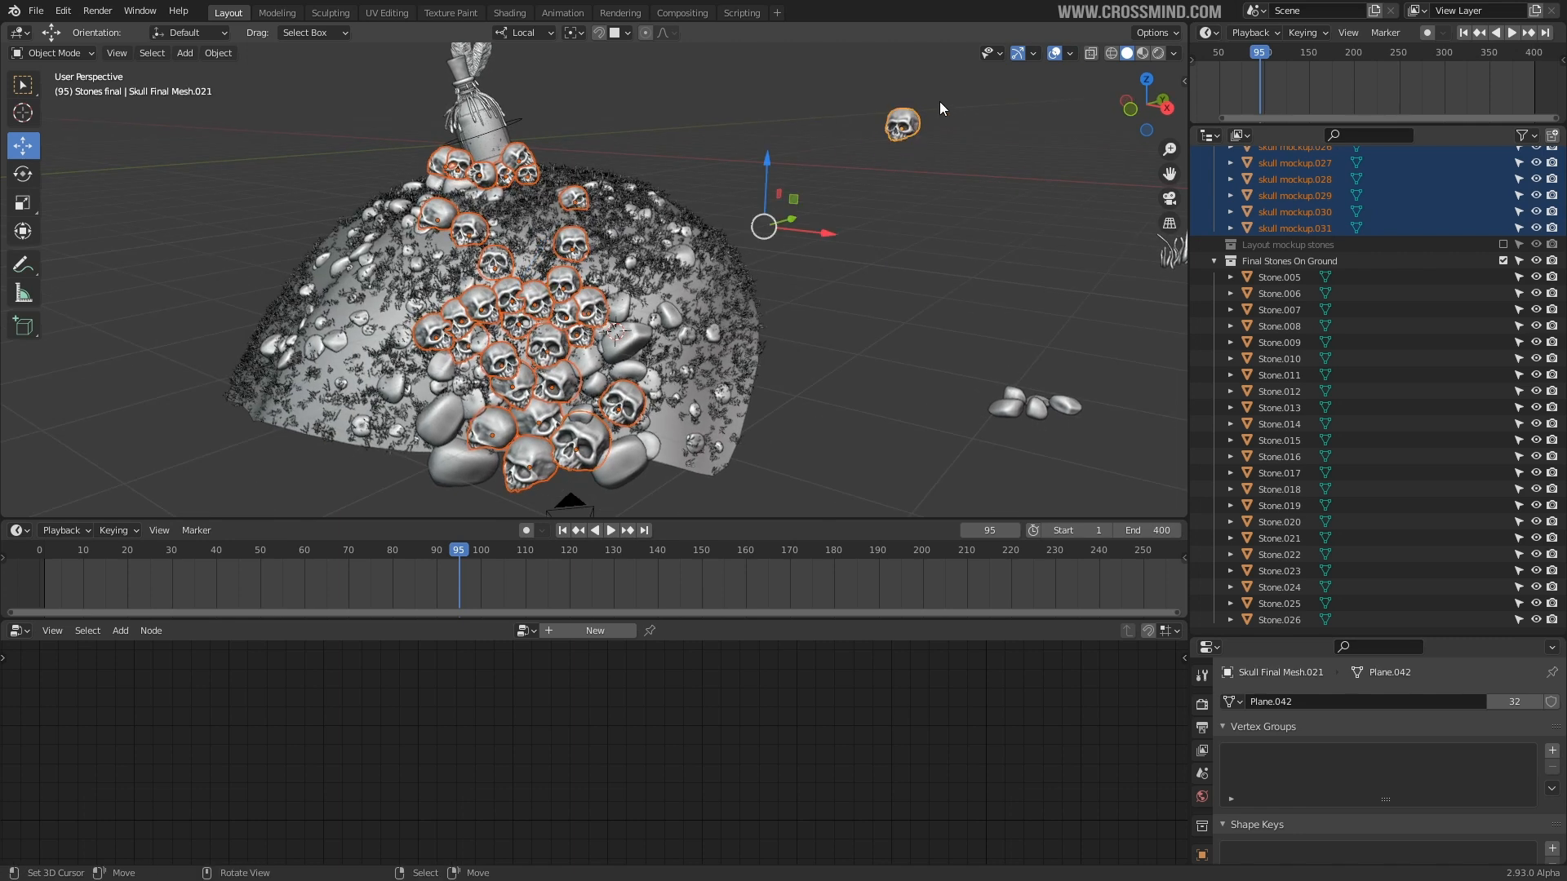
key("ctrl+l")
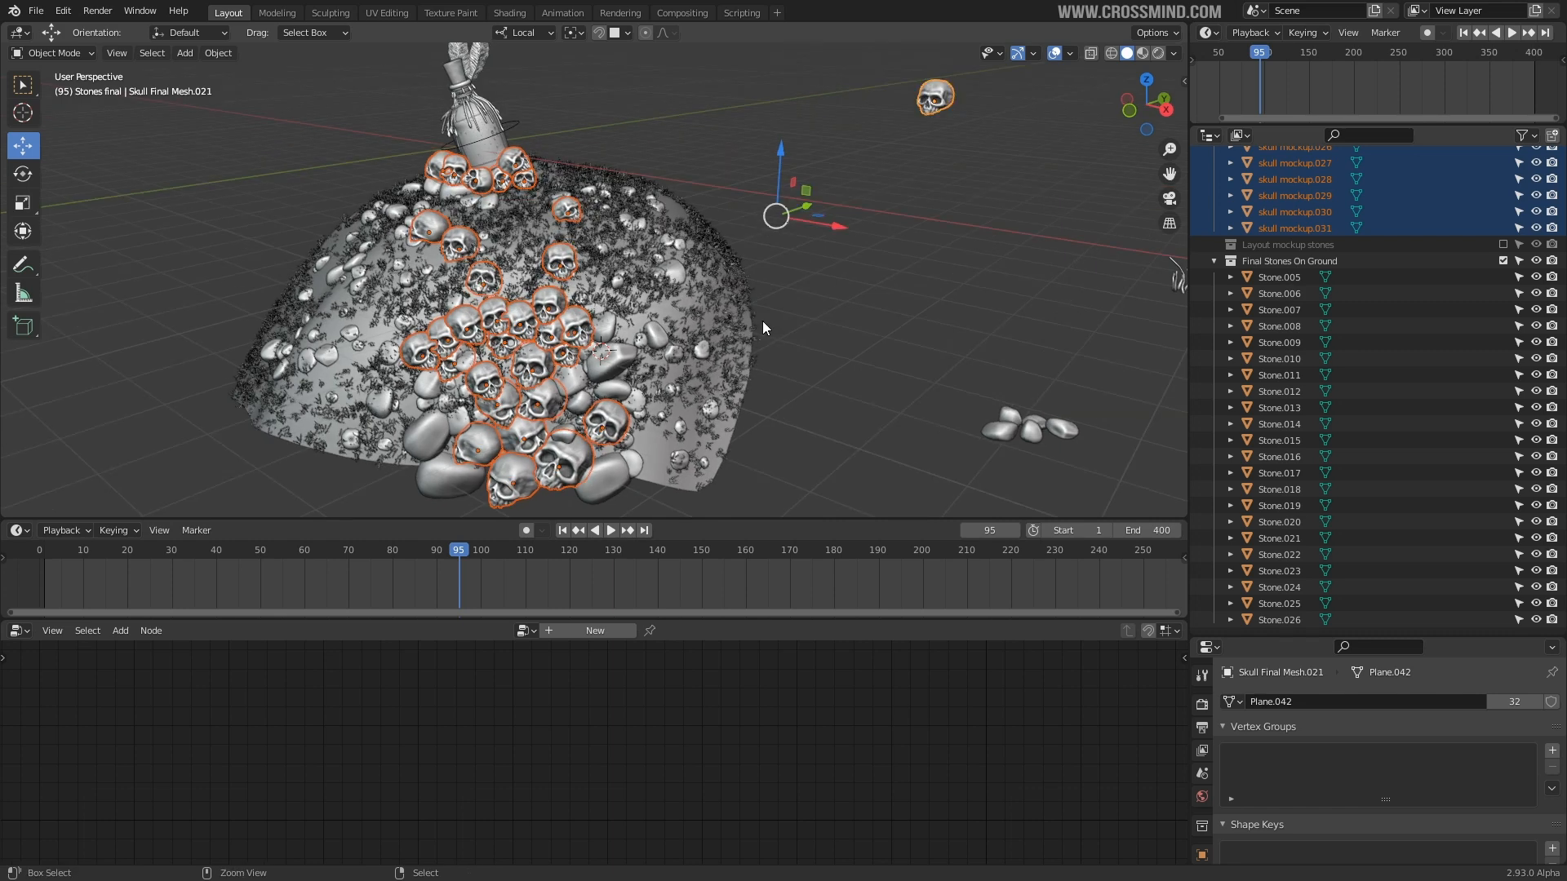
key("ctrl+l")
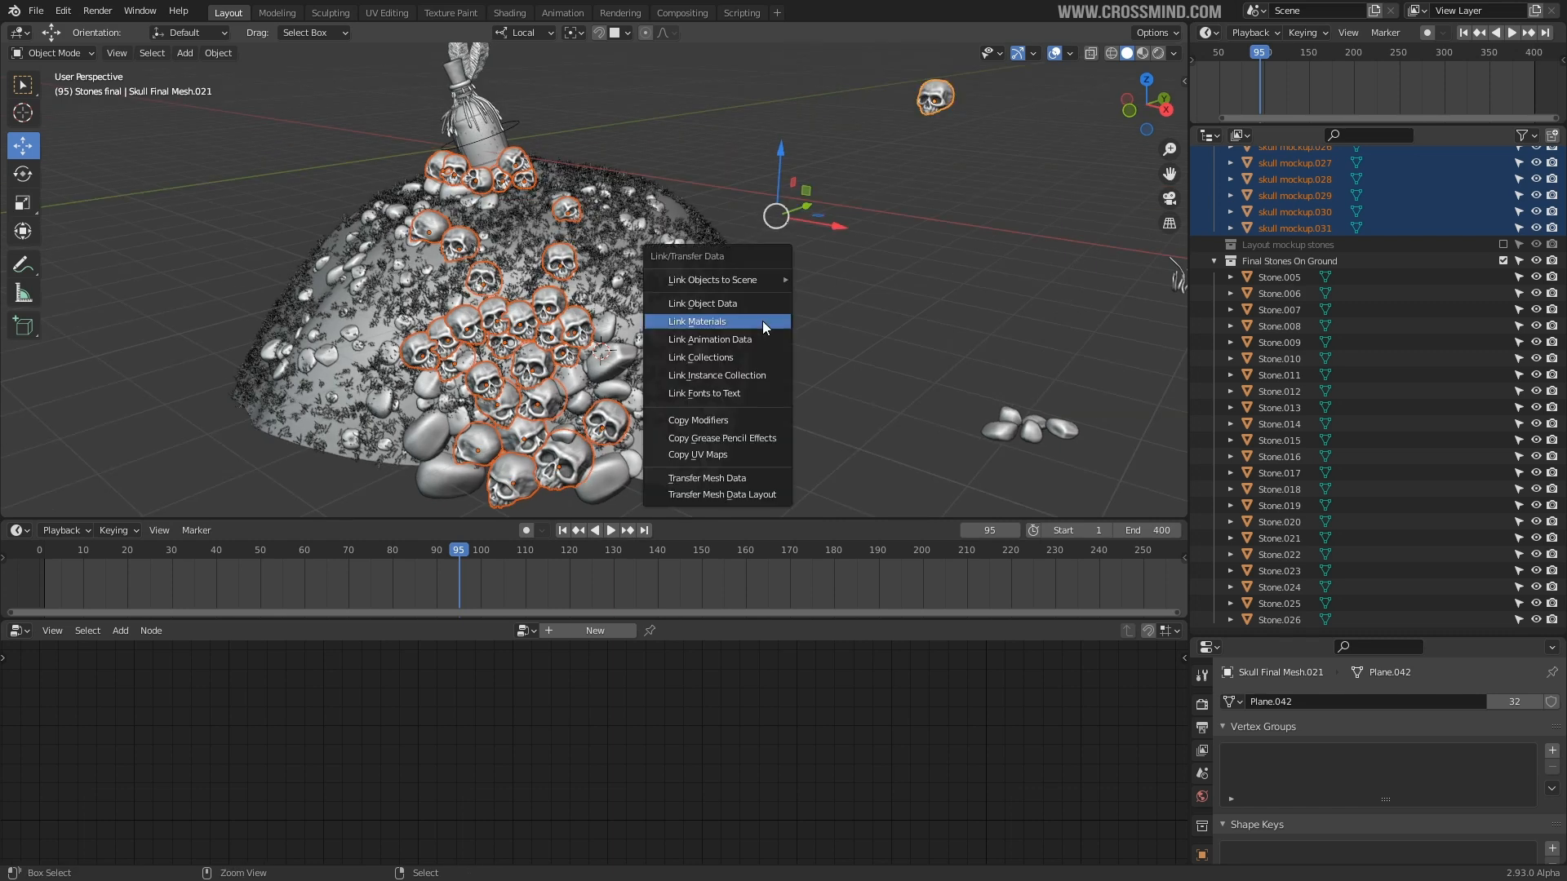
left_click(748, 322)
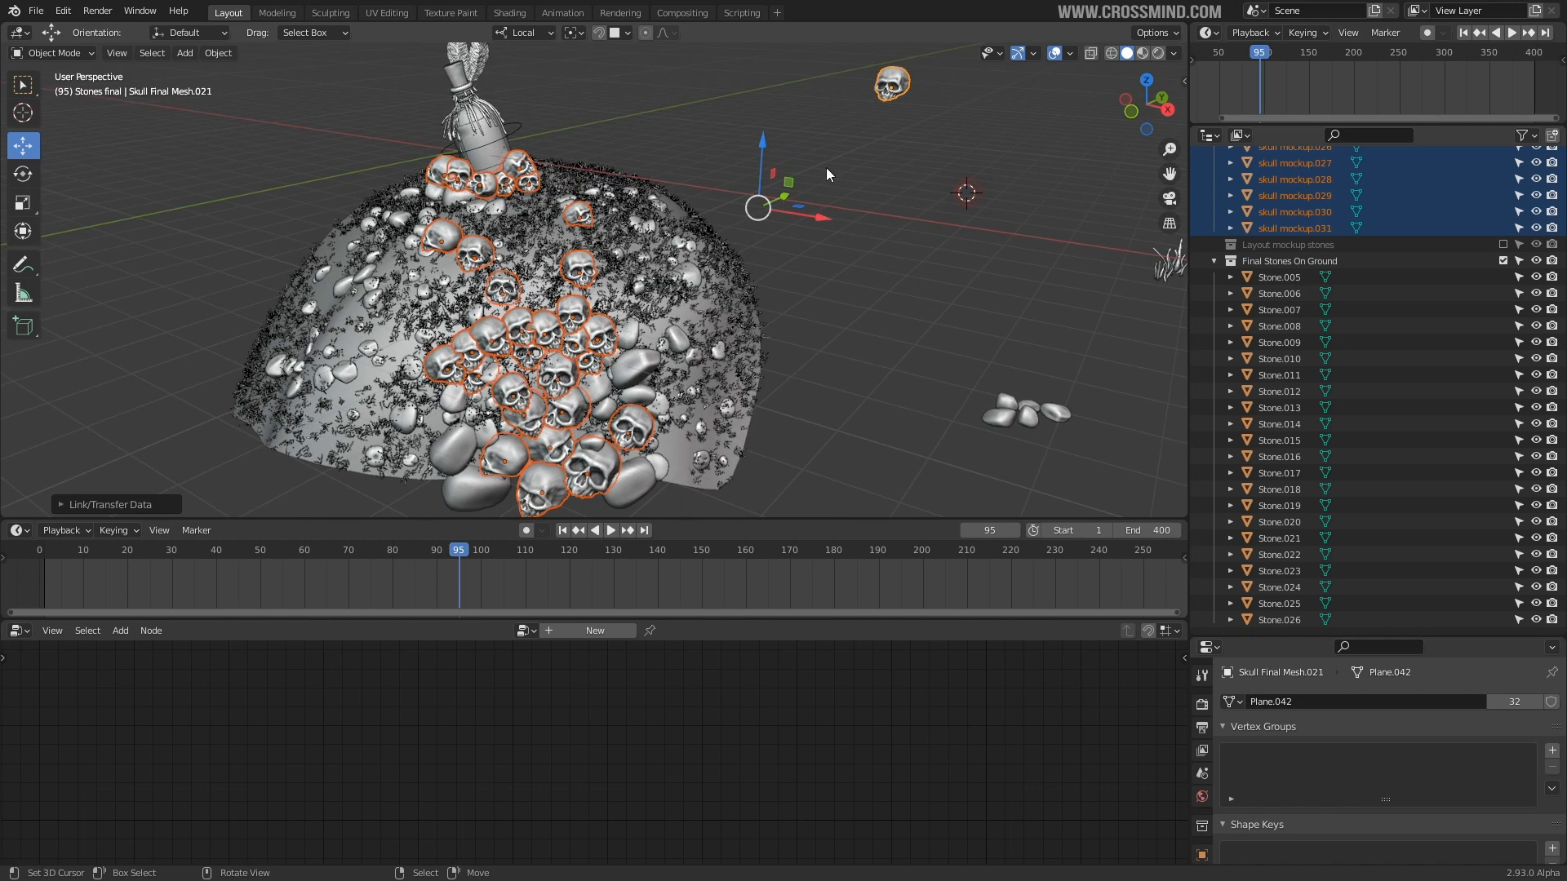
- Hide the viewport overlays, inspect the skulls on the hill and save the file
left_click(1054, 53)
middle_click_drag(809, 300, 774, 278)
scroll(773, 277, "up", 3)
key("ctrl+s")
scroll(722, 332, "down", 2)
middle_click_drag(722, 333, 804, 330, "shift")
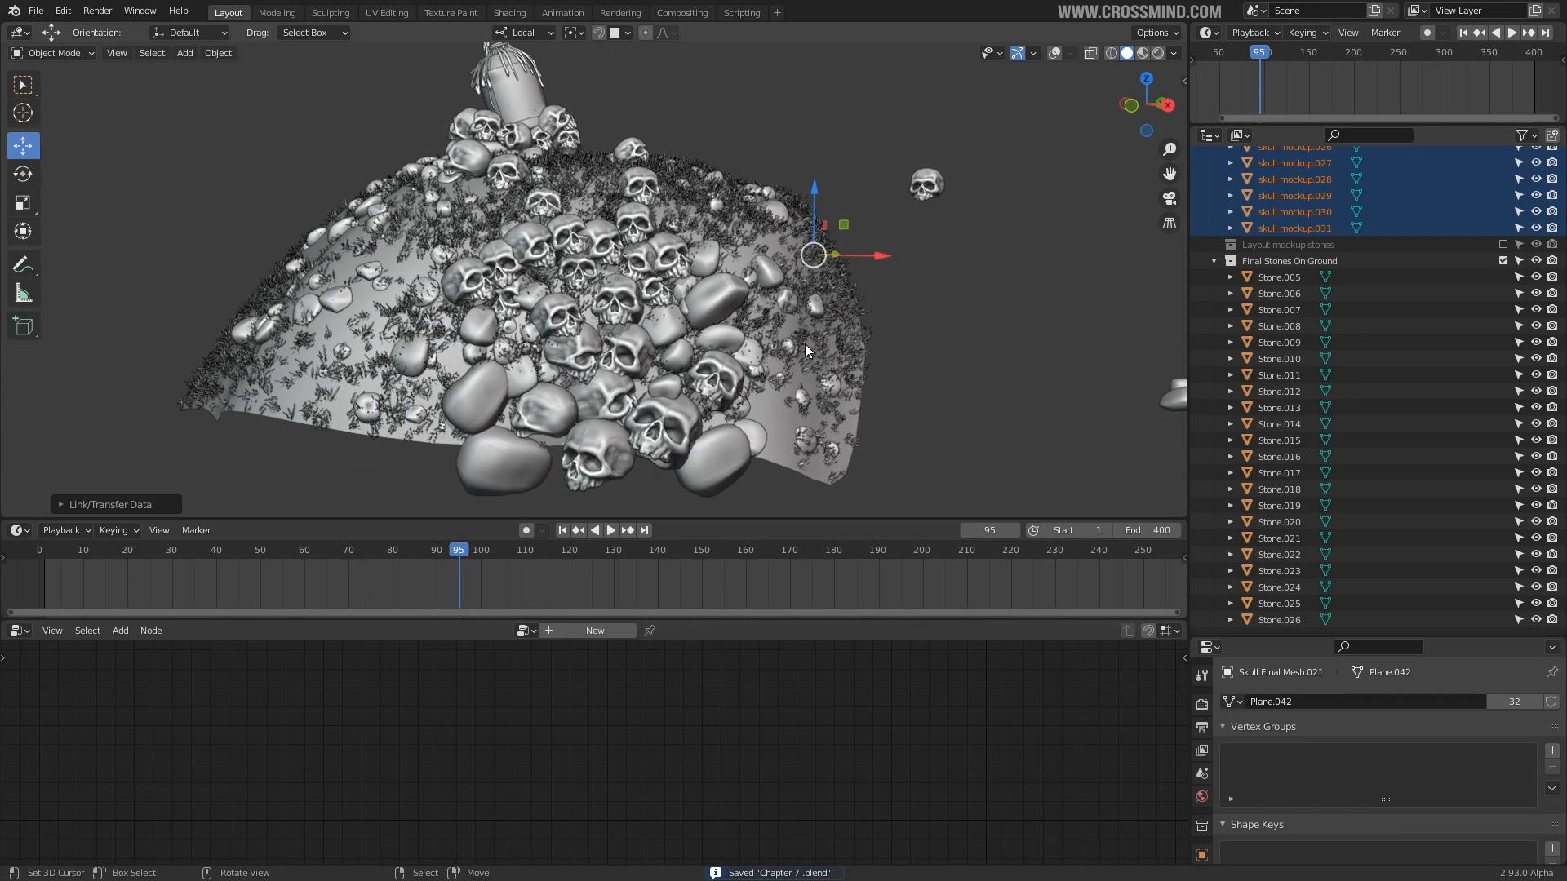